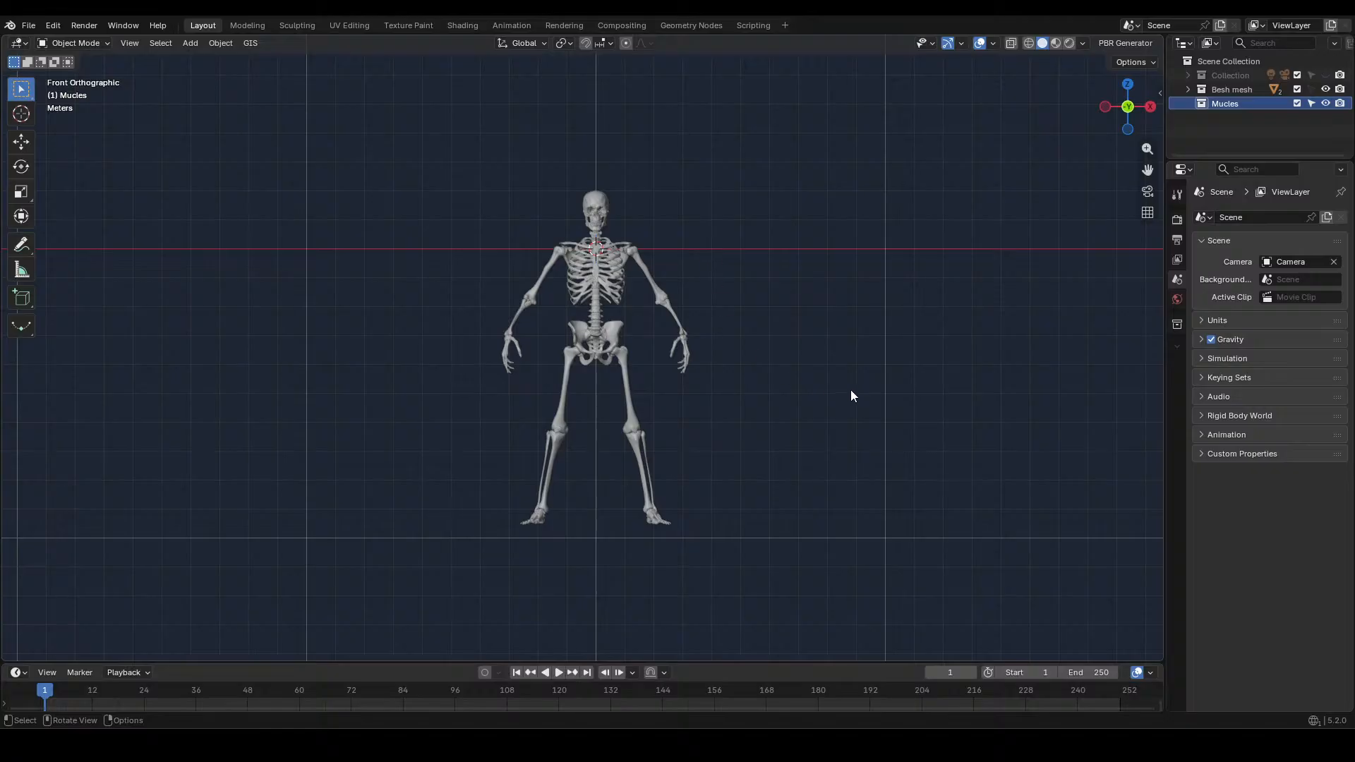
middle_click_drag(851, 396, 817, 411)
key("KP_1")
middle_click_drag(759, 350, 759, 371)
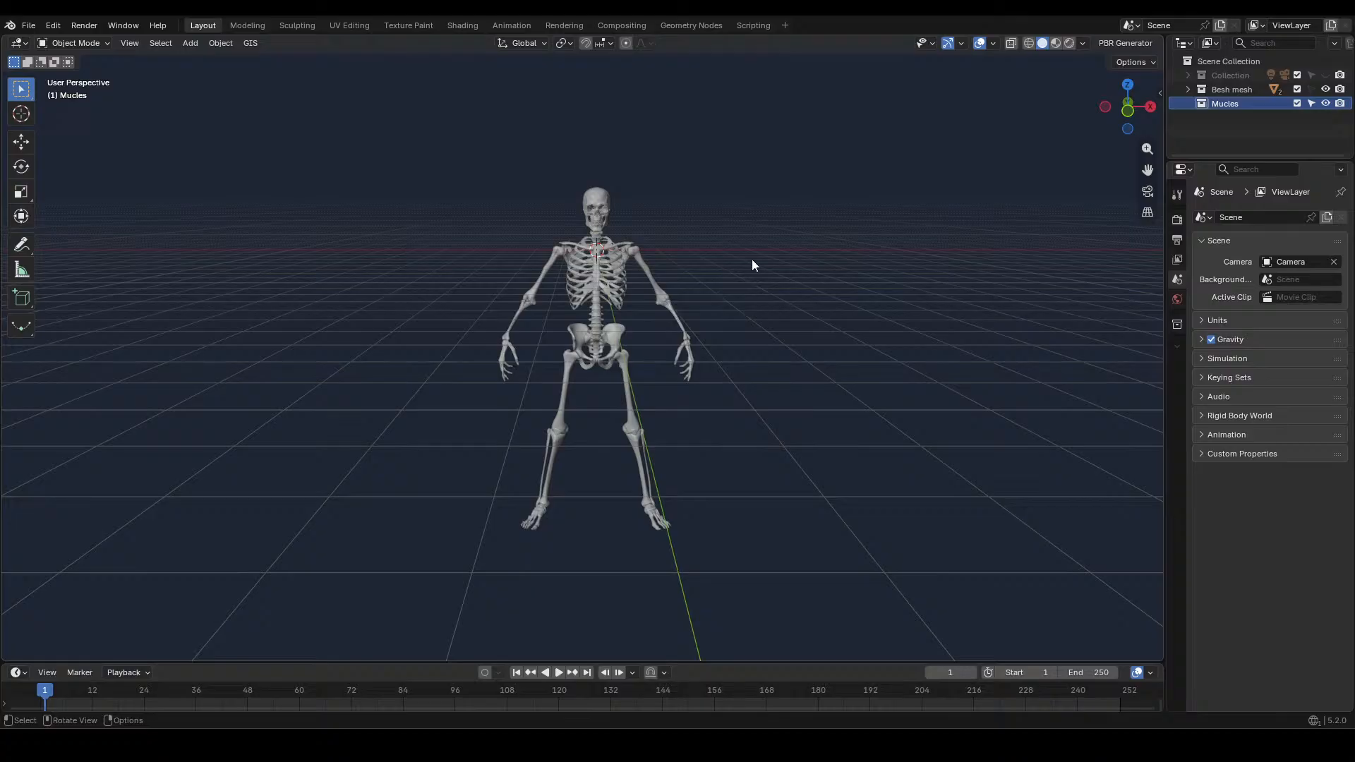
Turn on the Screencast Keys overlay with its existing display settings, then hide its settings
key("n")
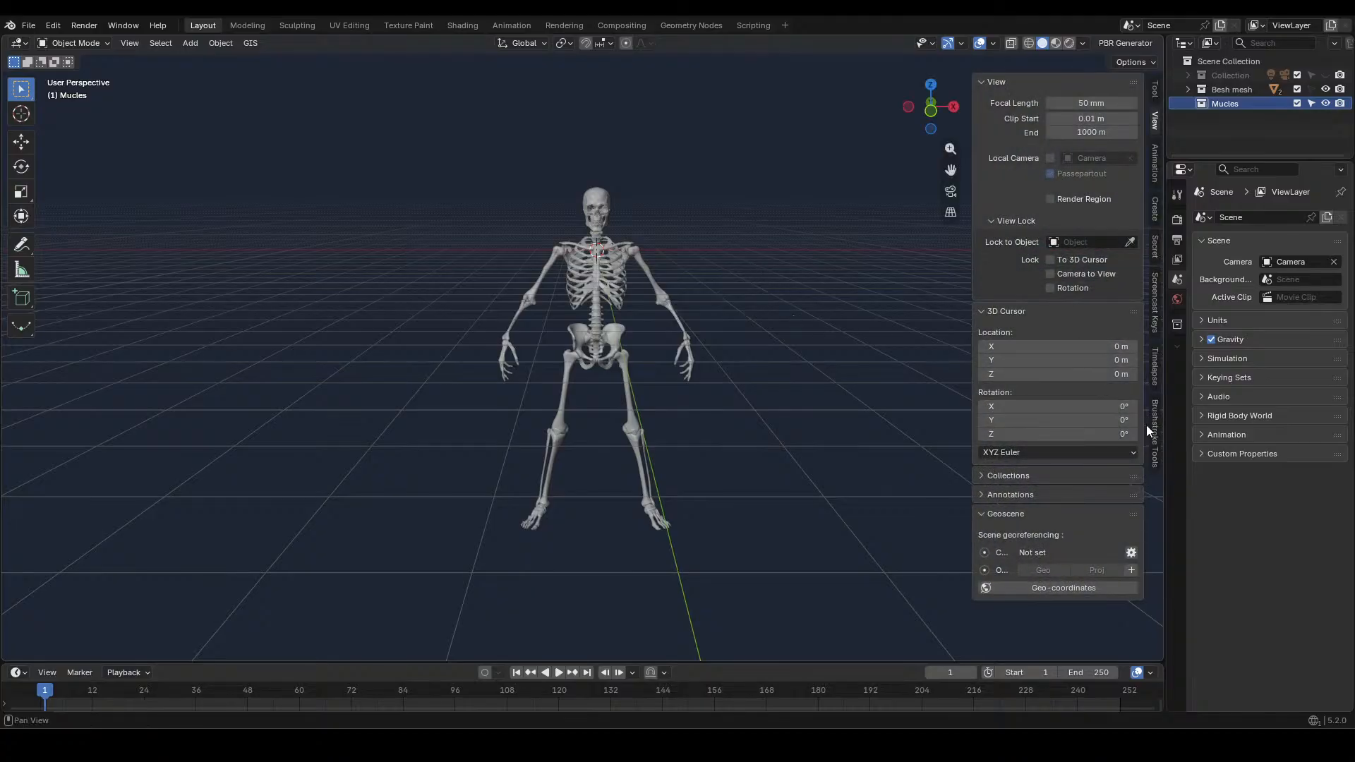
left_click(1153, 311)
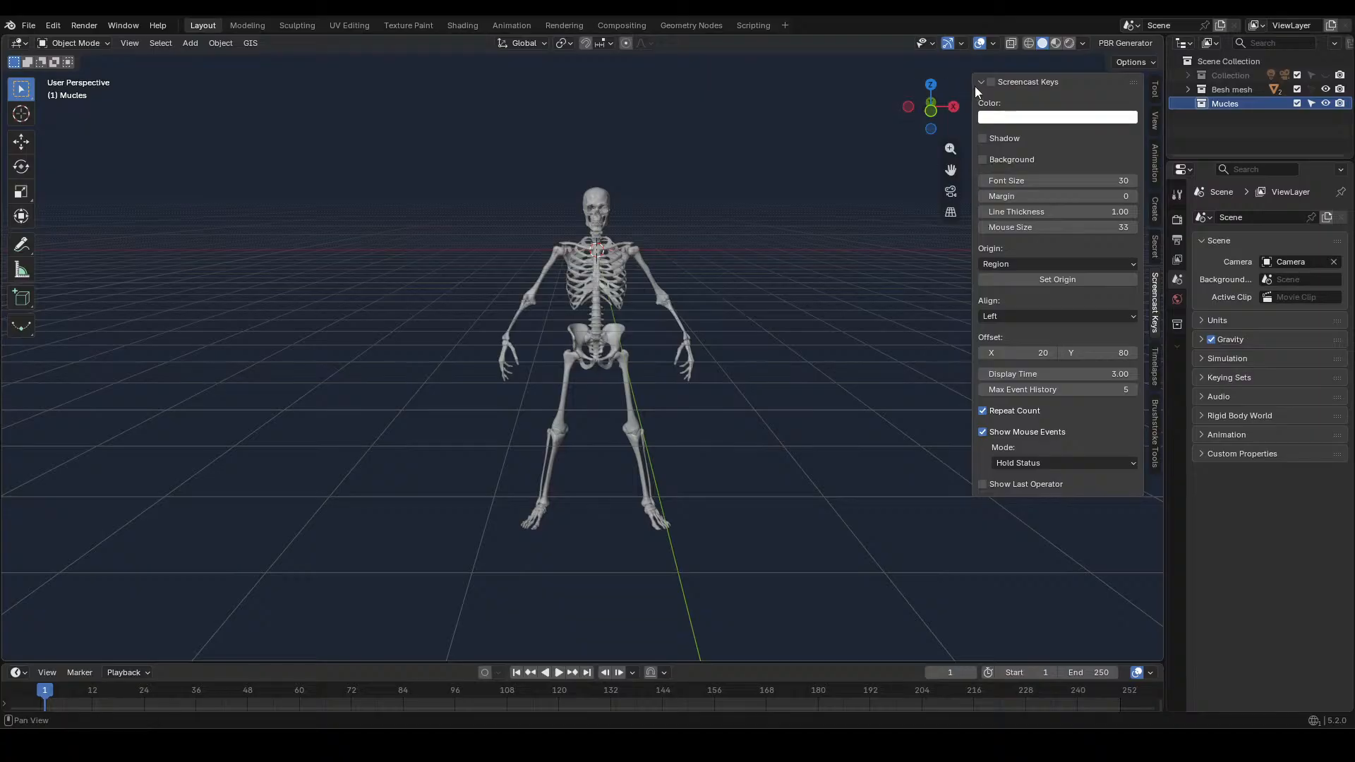
left_click(991, 82)
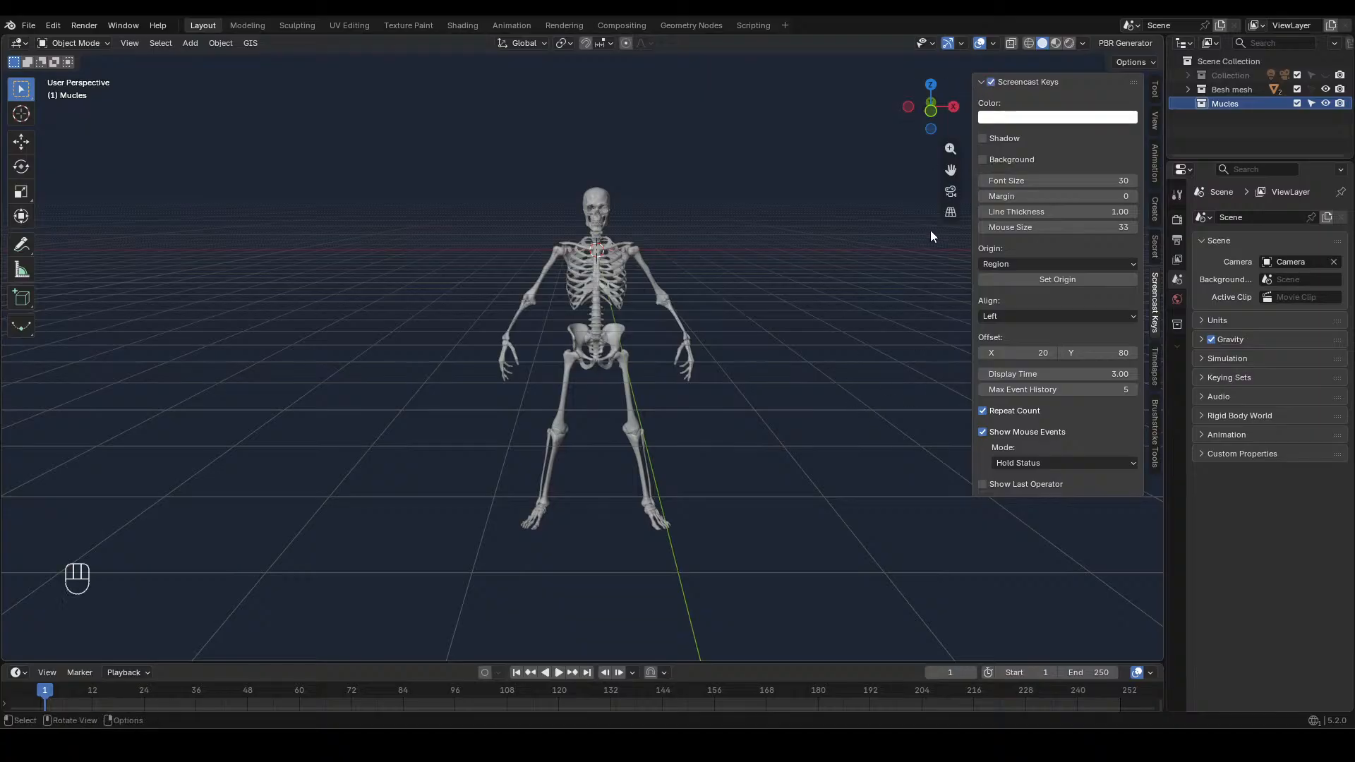
key("n")
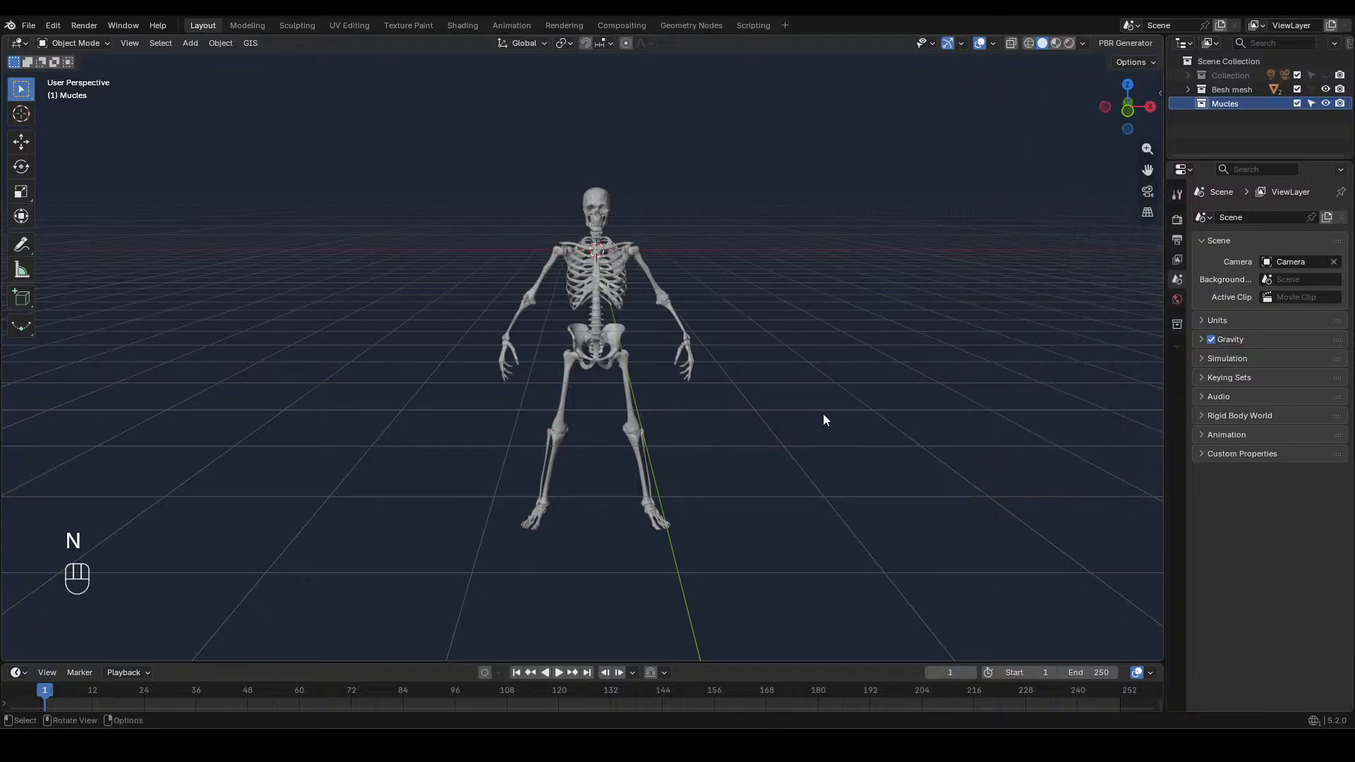
middle_click_drag(823, 417, 821, 416)
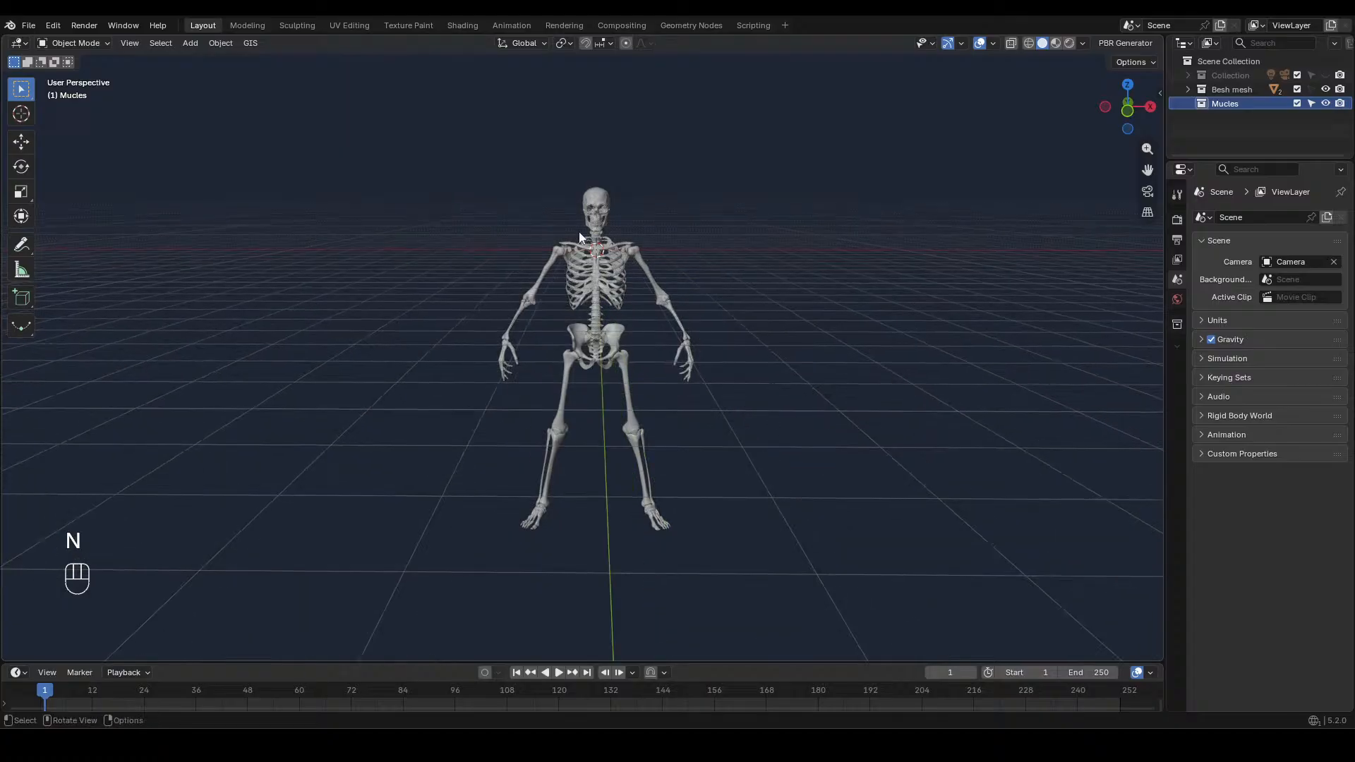
Temporarily make the Besh mesh collection selectable, select the skeleton's rib cage part, and lock the collection against selection again
left_click_drag(521, 187, 621, 335)
left_click(1311, 88)
left_click(614, 267)
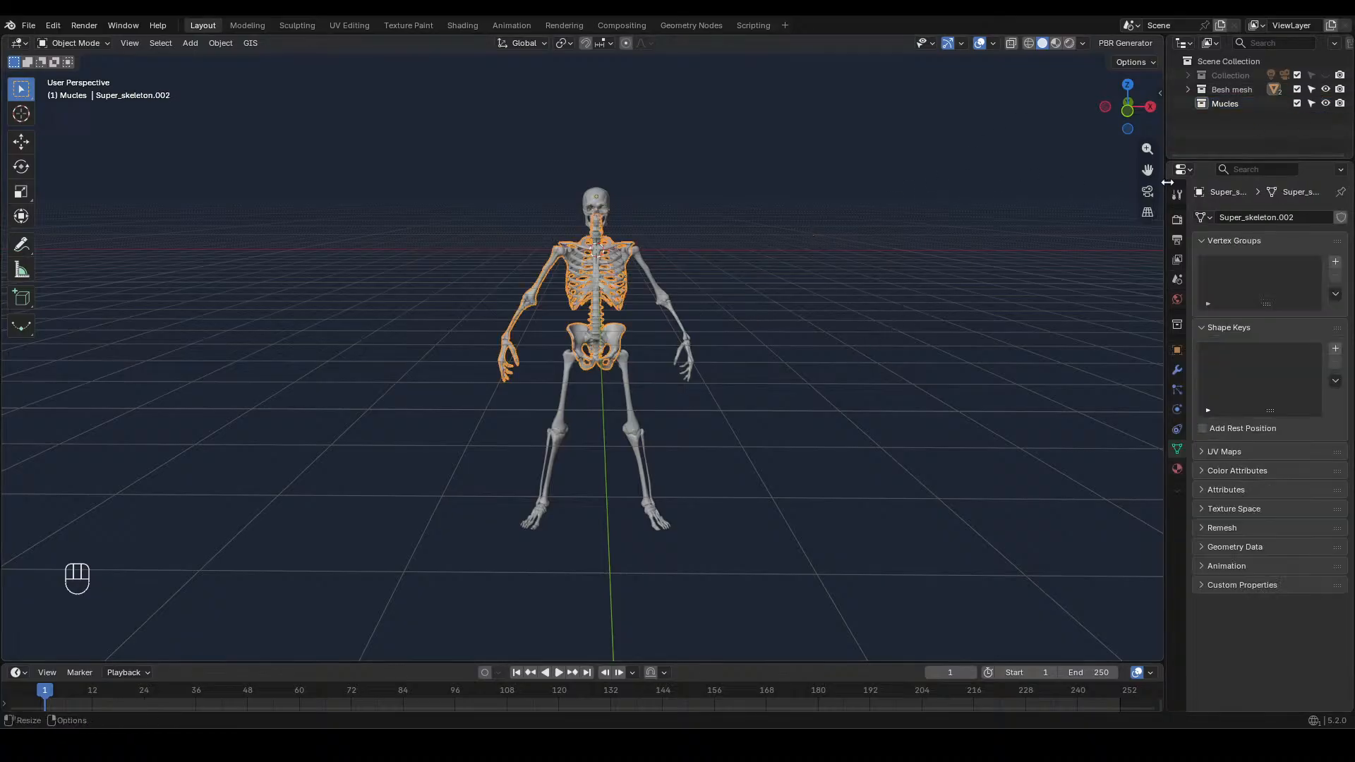
left_click(1312, 89)
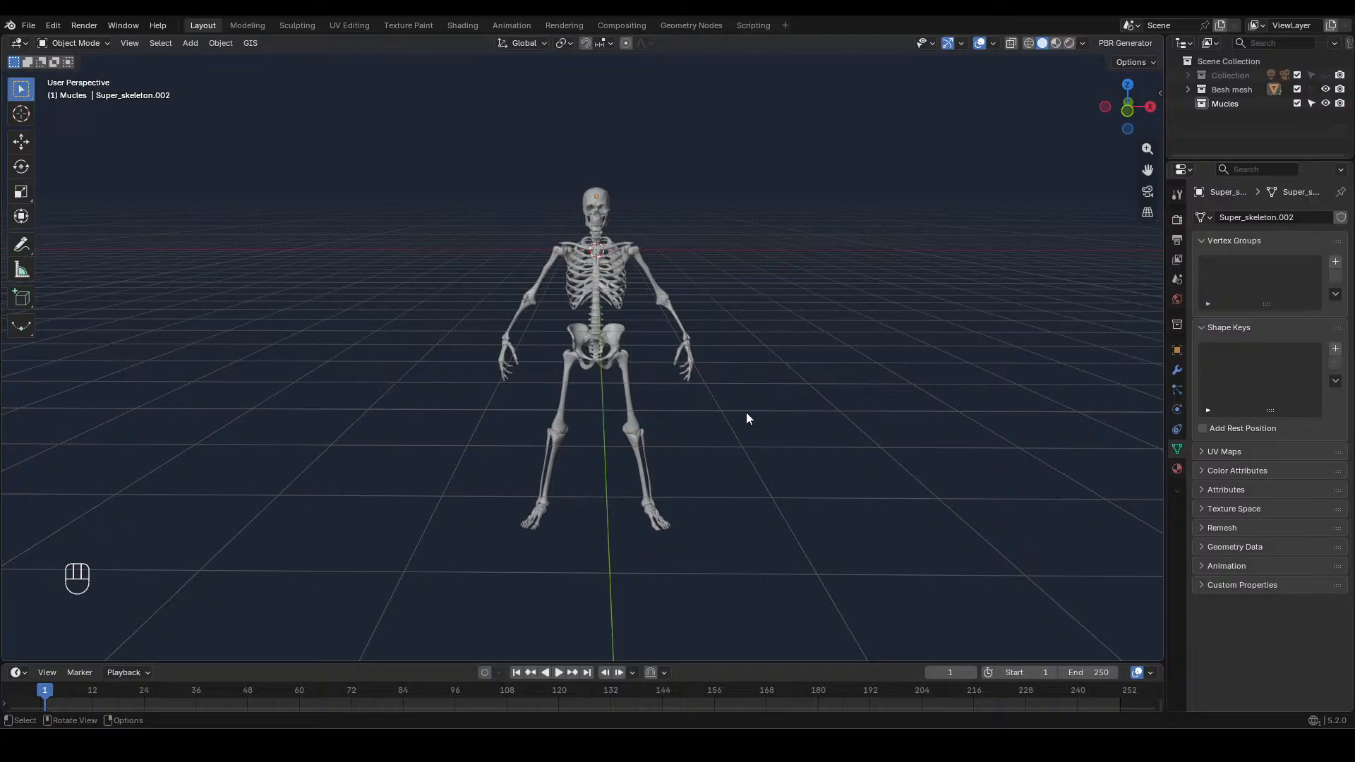
Annotate the pectoral muscle over the skeleton's right chest in front view, with strokes running between the sternum and upper arm
key("KP_1")
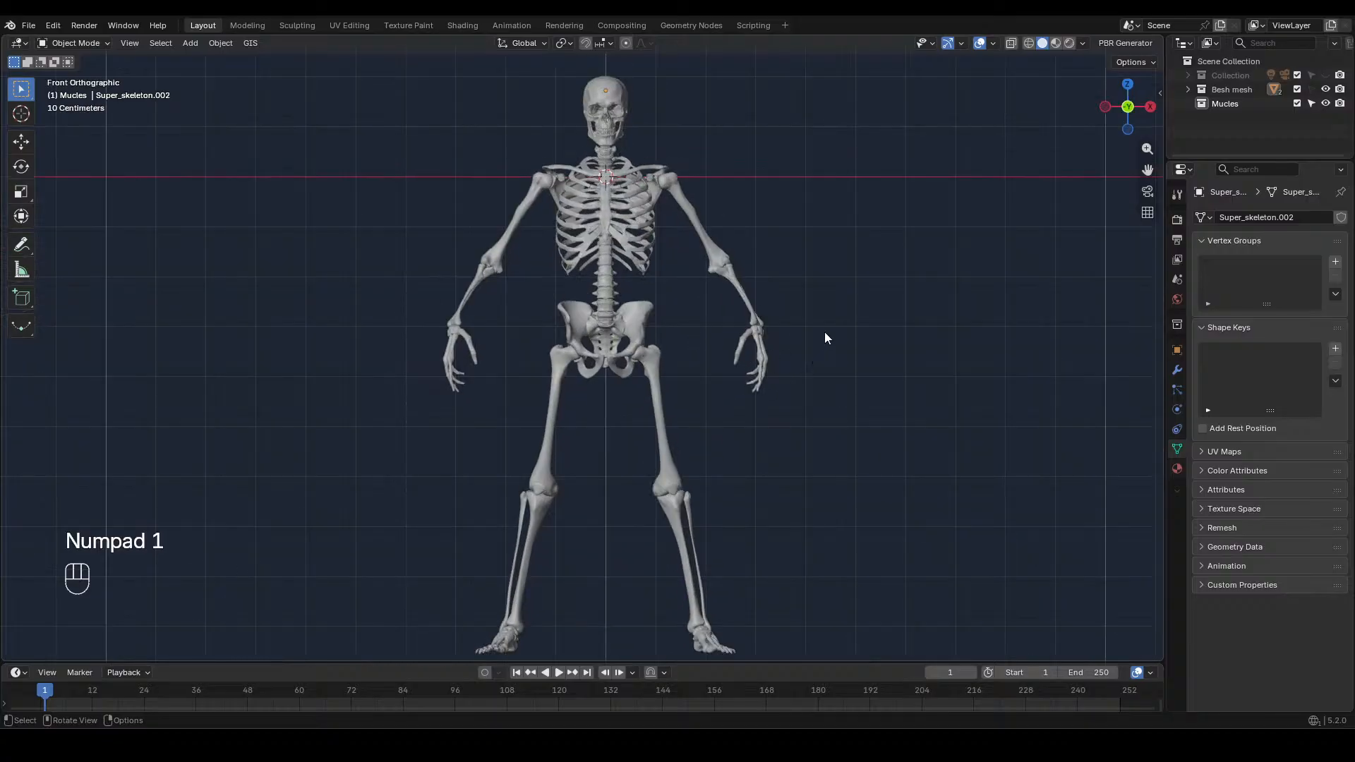
middle_click_drag(827, 338, 768, 448, "shift")
scroll(826, 389, "up", 3)
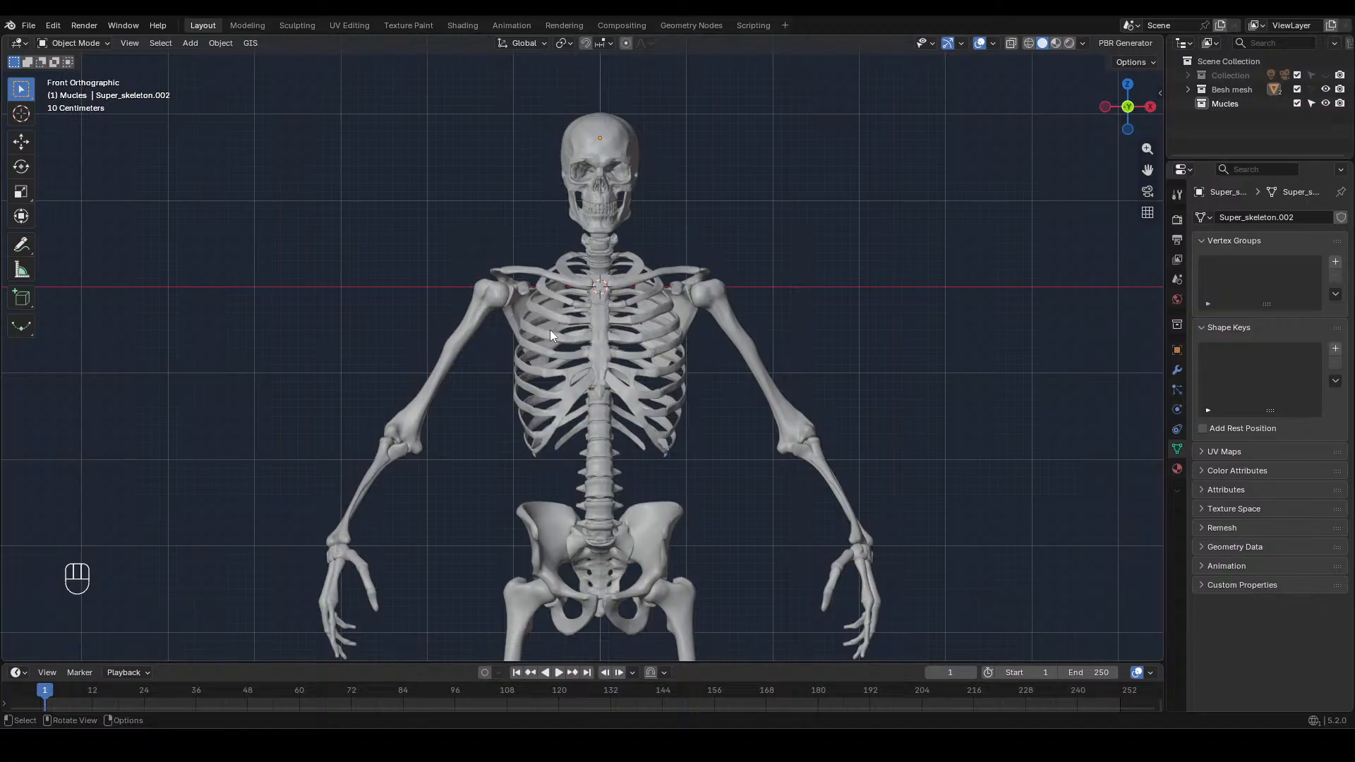
left_click(21, 244)
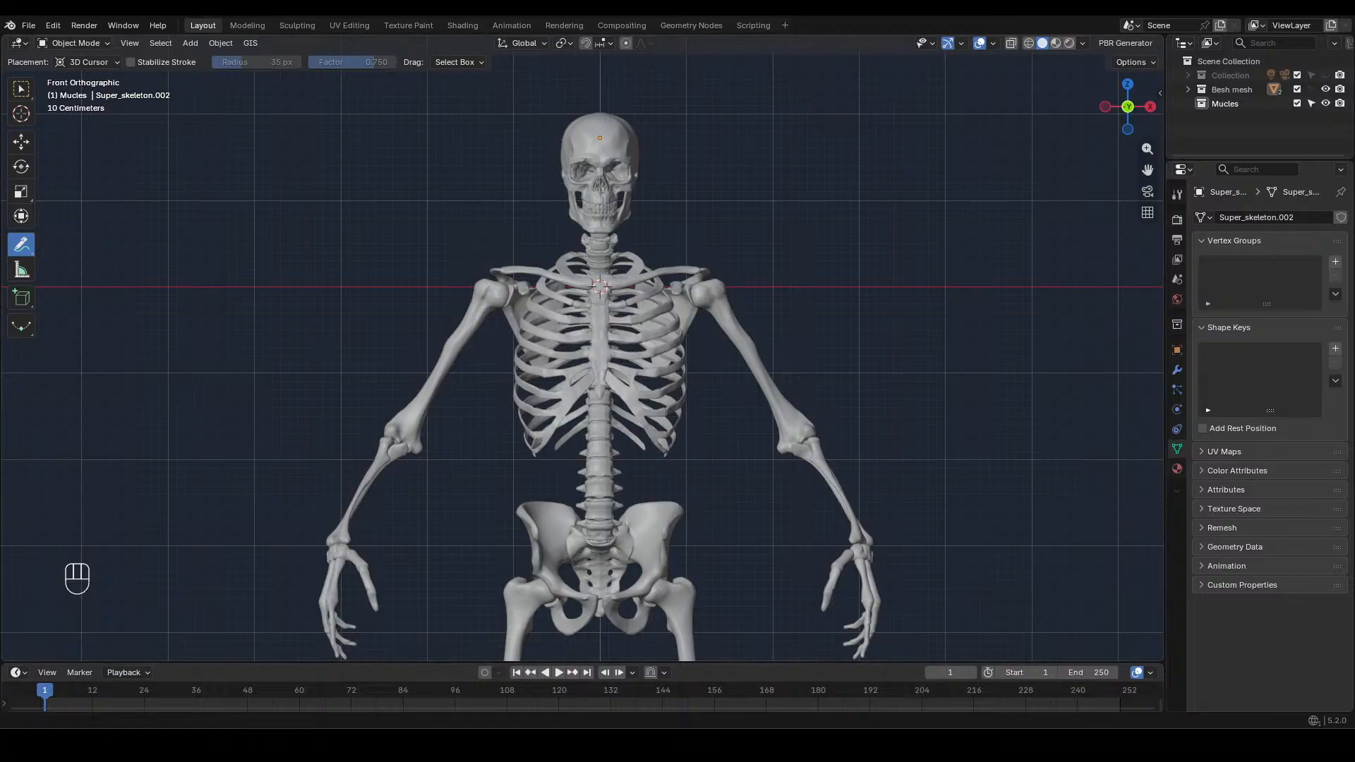
left_click(595, 377)
mouse_move(591, 377)
left_mouse_down()
mouse_move(515, 356)
mouse_move(476, 322)
mouse_move(595, 354)
mouse_move(602, 373)
left_mouse_up()
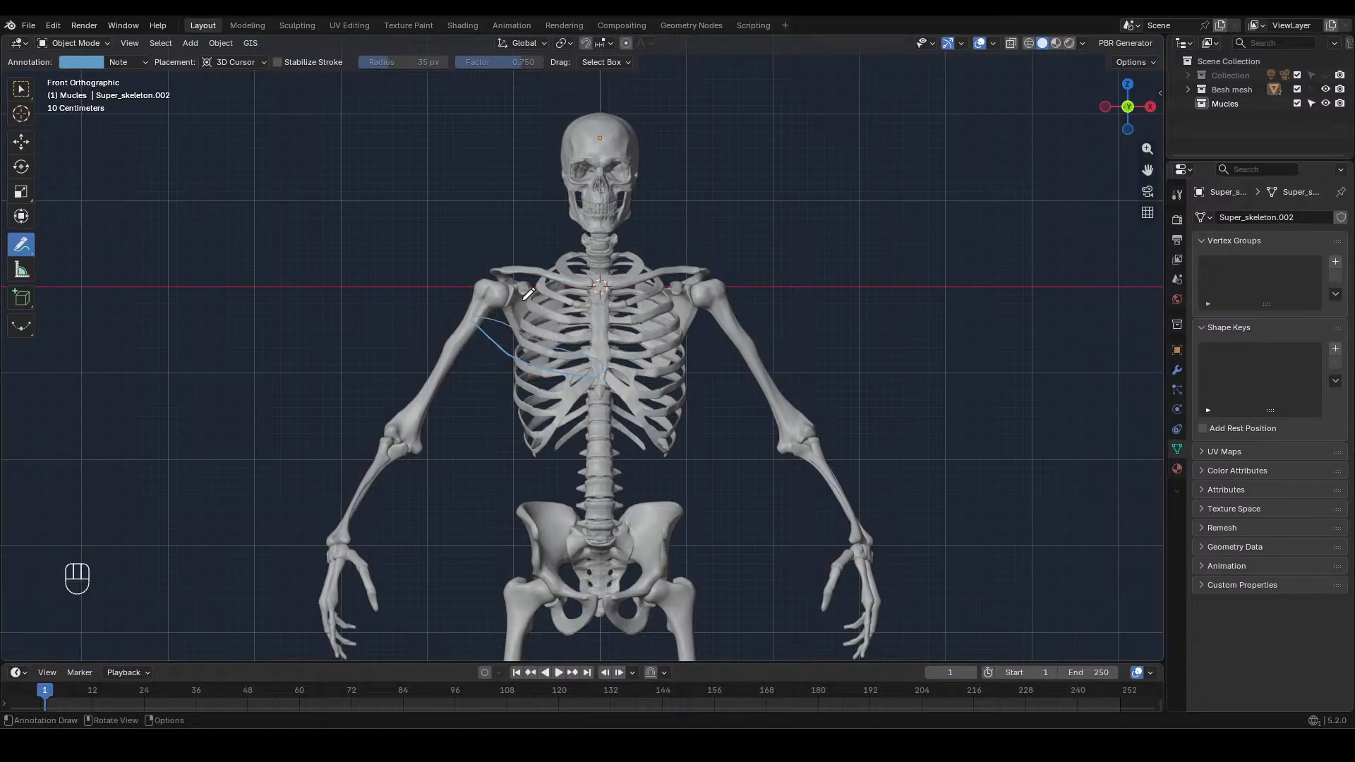
mouse_move(471, 324)
left_mouse_down()
mouse_move(584, 276)
mouse_move(603, 289)
left_mouse_up()
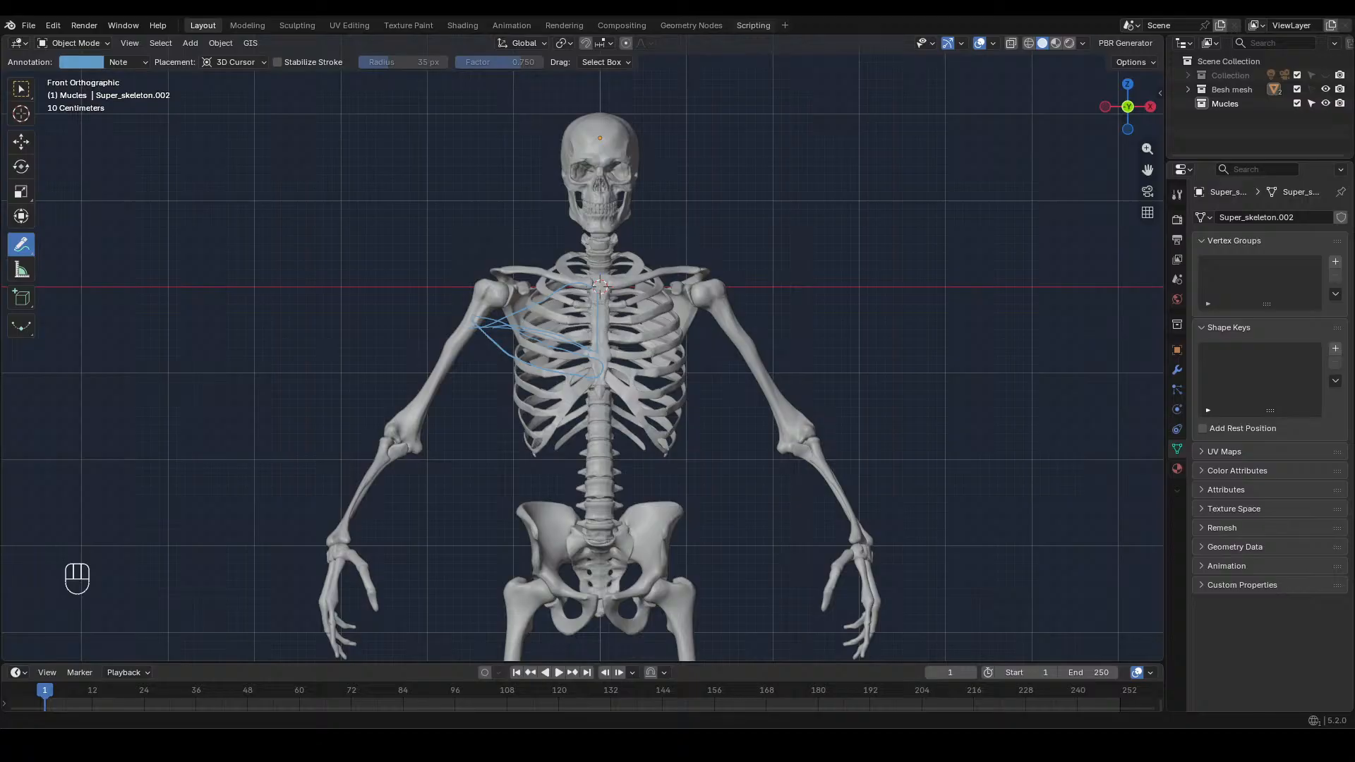
Switch to the browser and look through the pectoral muscles image results for anatomy references, including the GetBodySmart picture
key("alt+Tab")
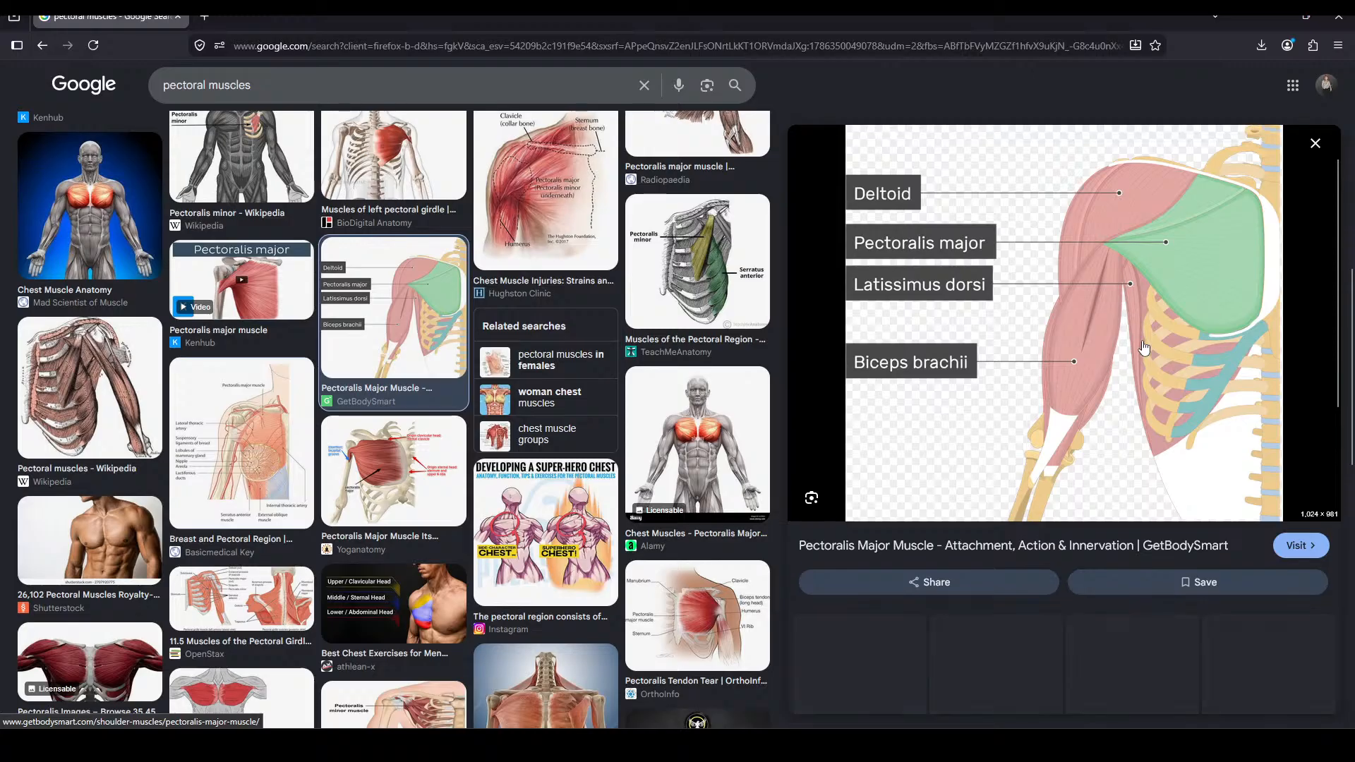
left_click(1191, 284)
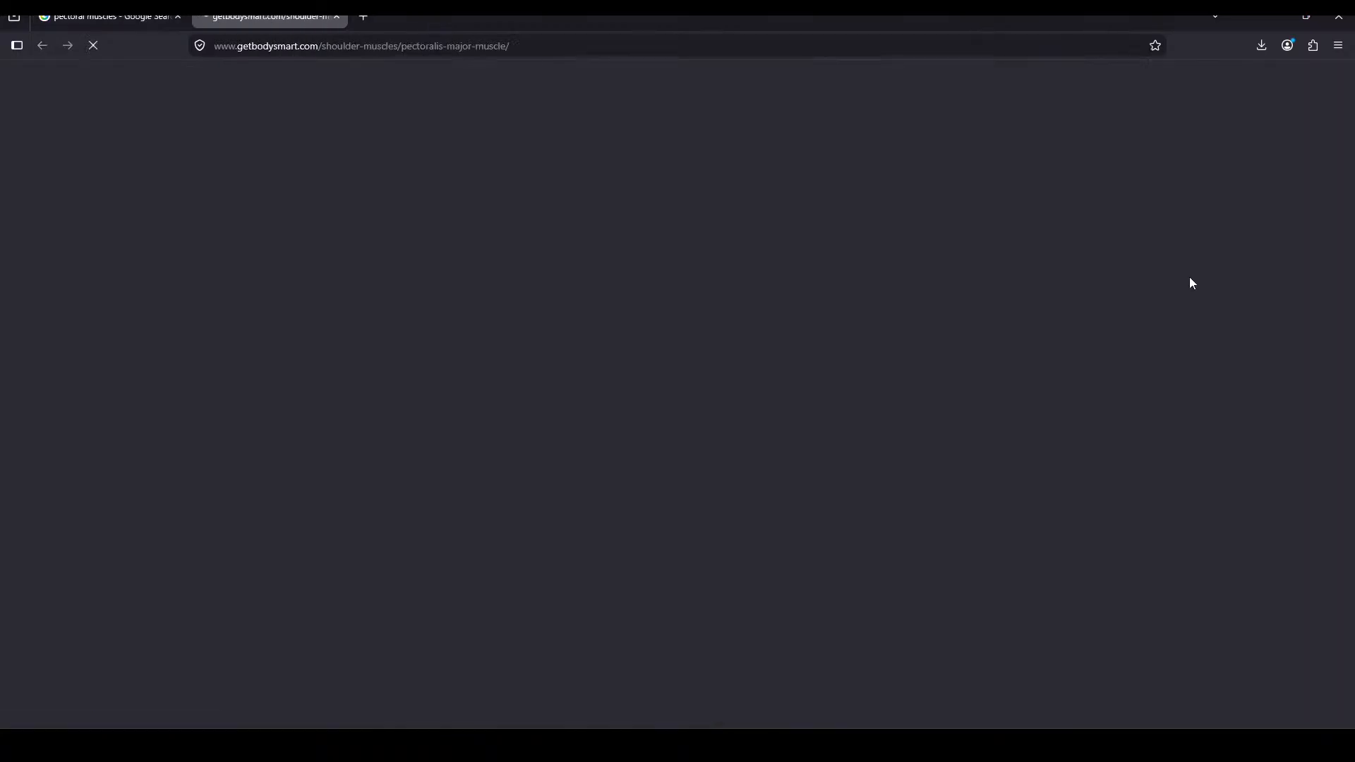
left_click(336, 17)
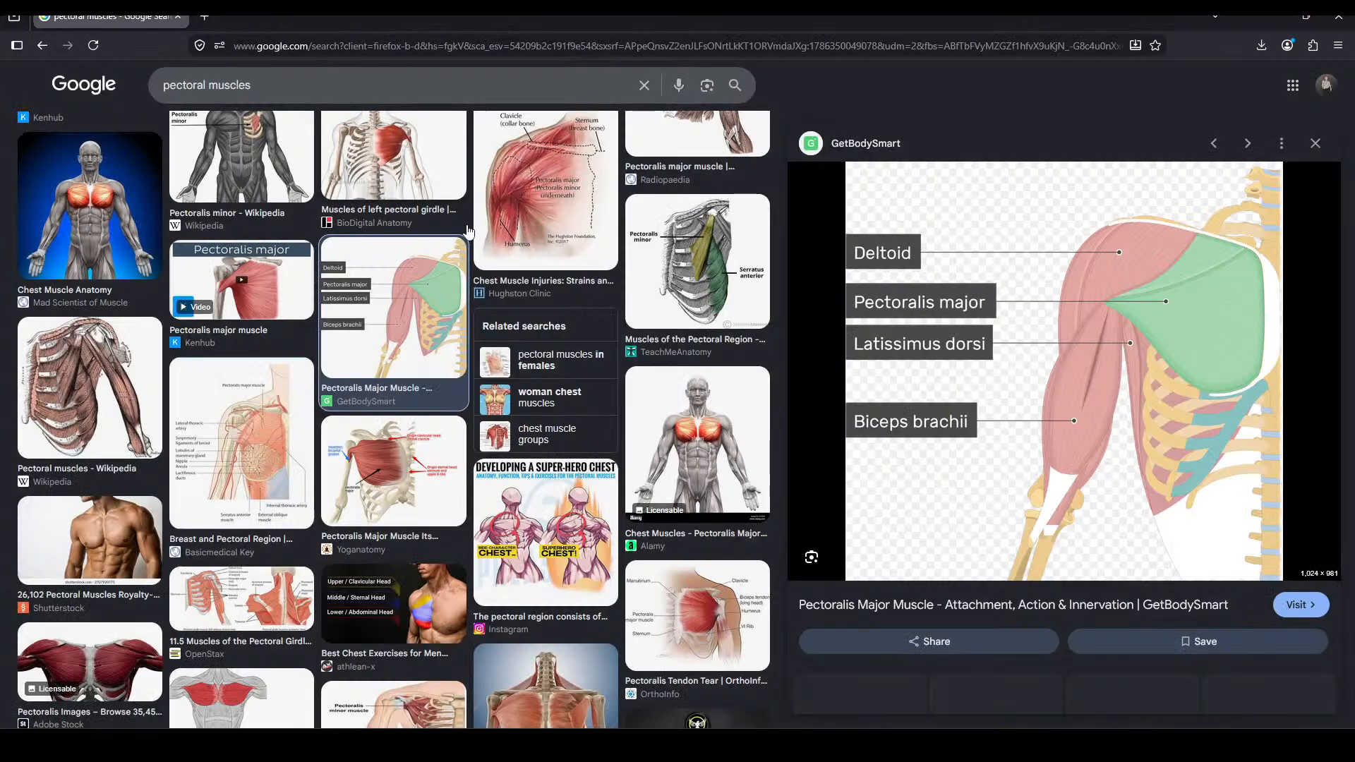
scroll(939, 536, "down", 5)
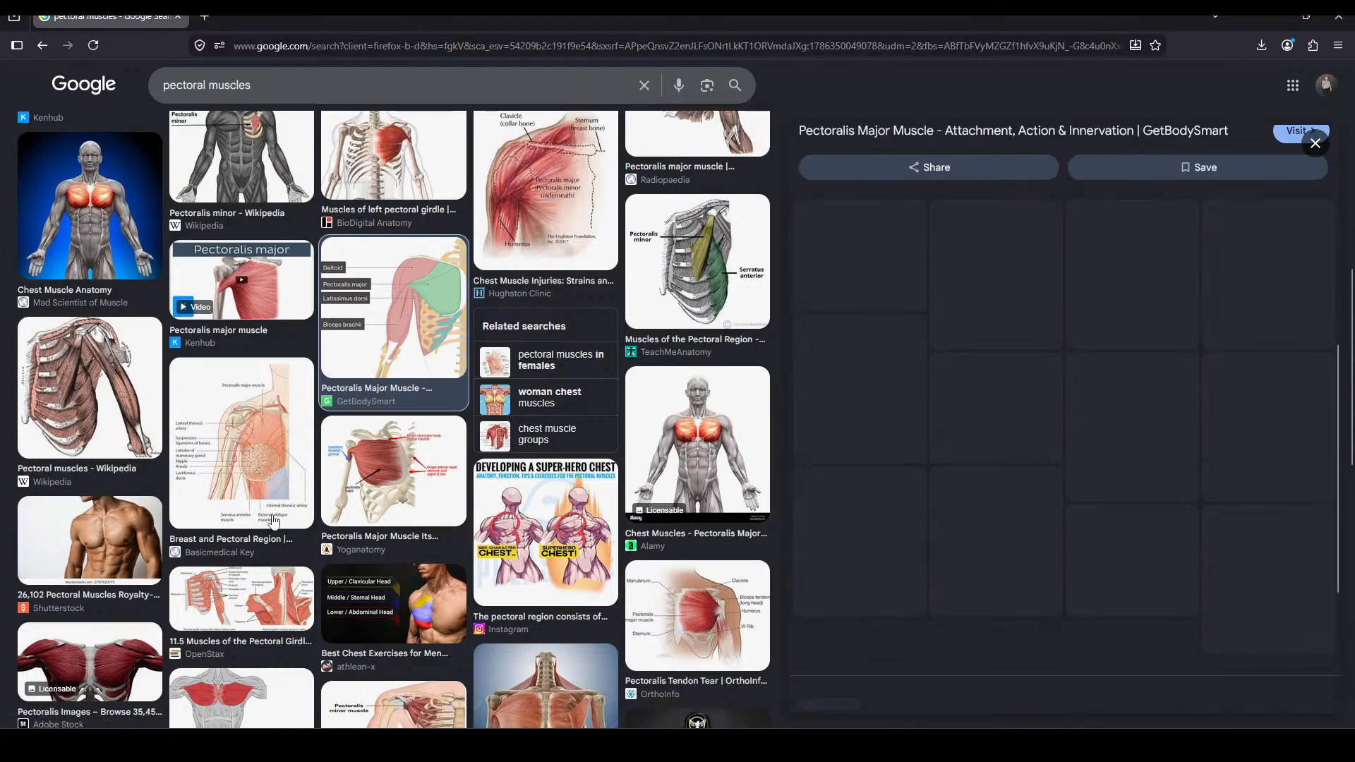
scroll(287, 521, "down", 7)
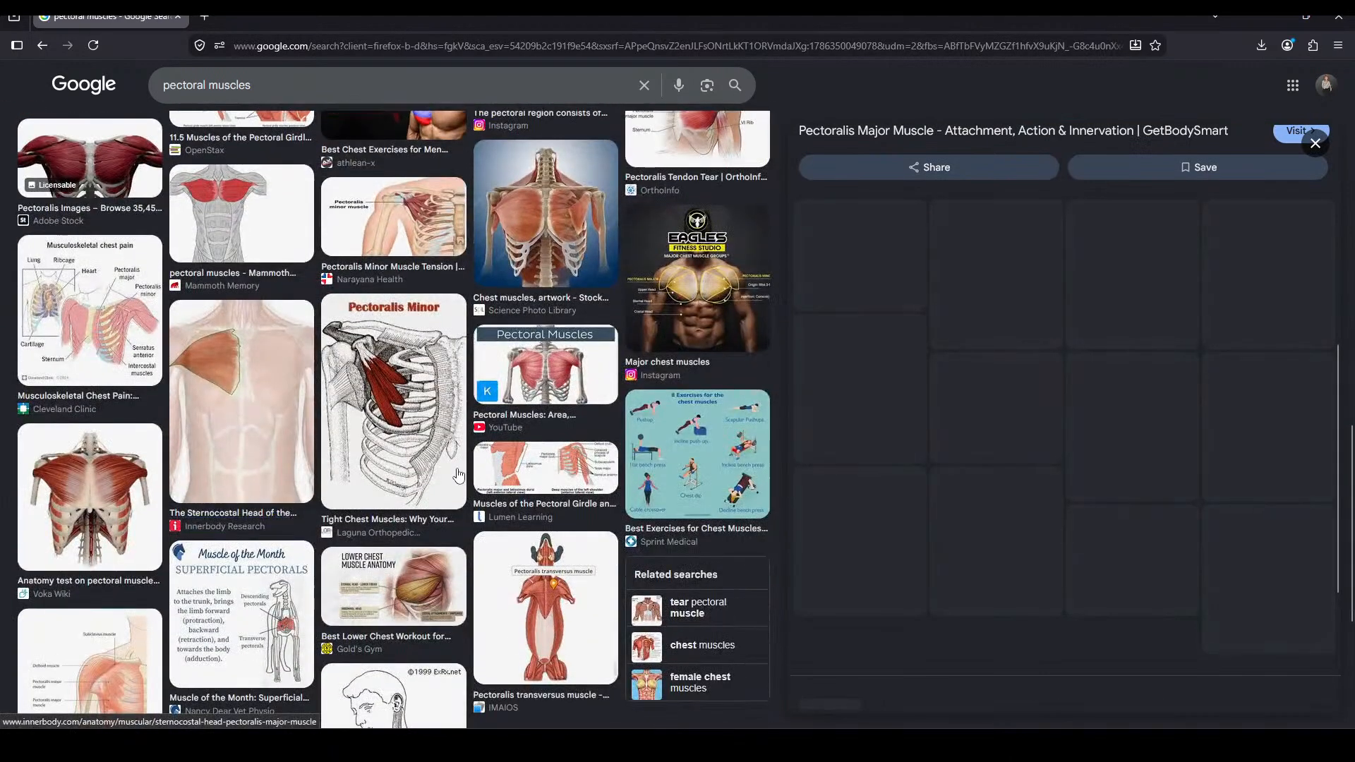
scroll(346, 515, "down", 2)
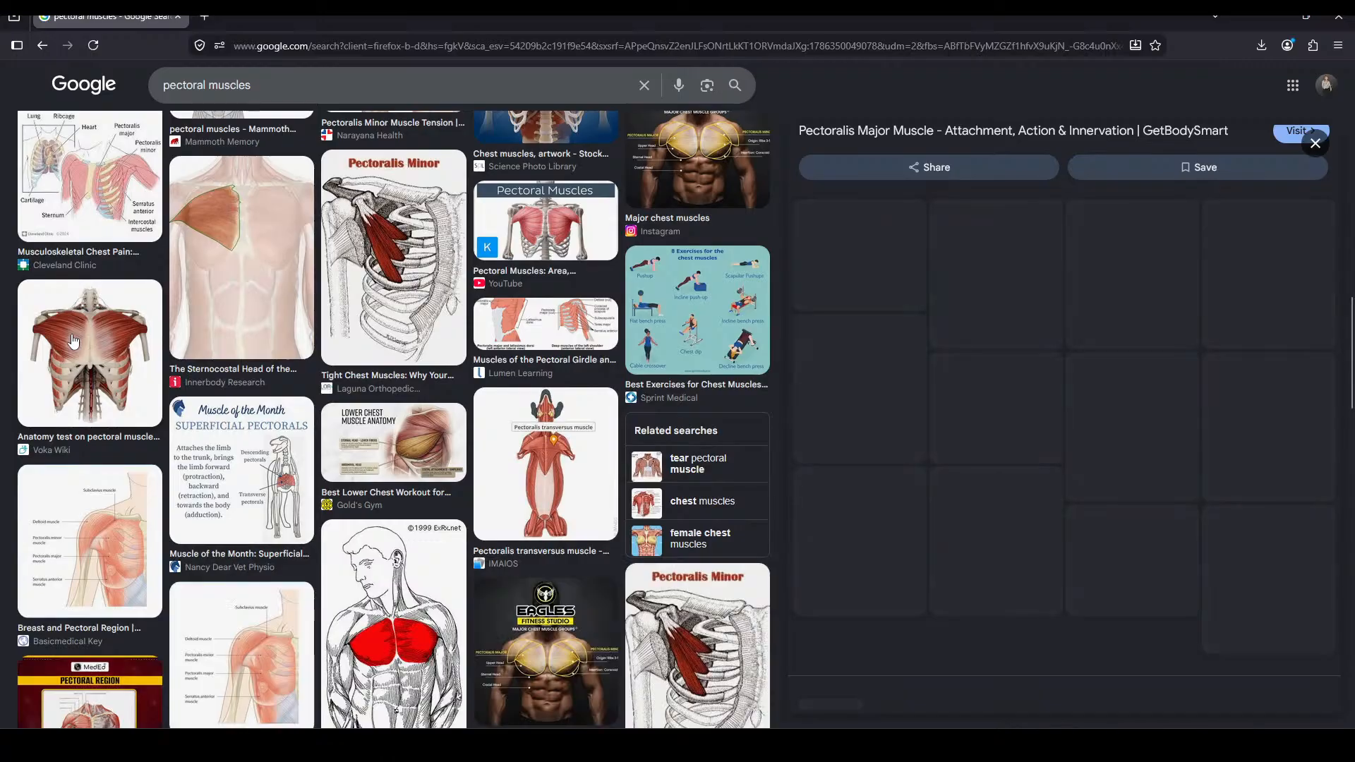
scroll(73, 340, "down", 10)
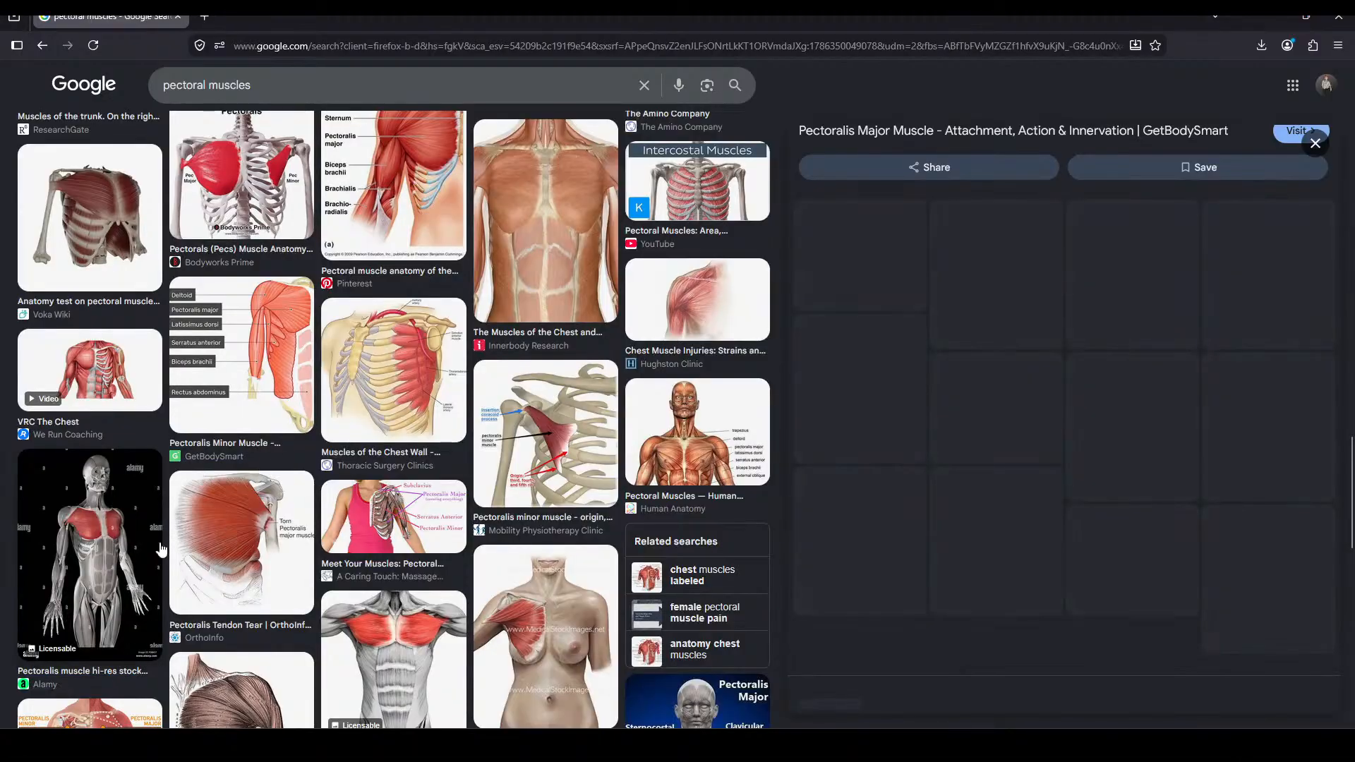
scroll(498, 618, "down", 6)
scroll(533, 261, "up", 4)
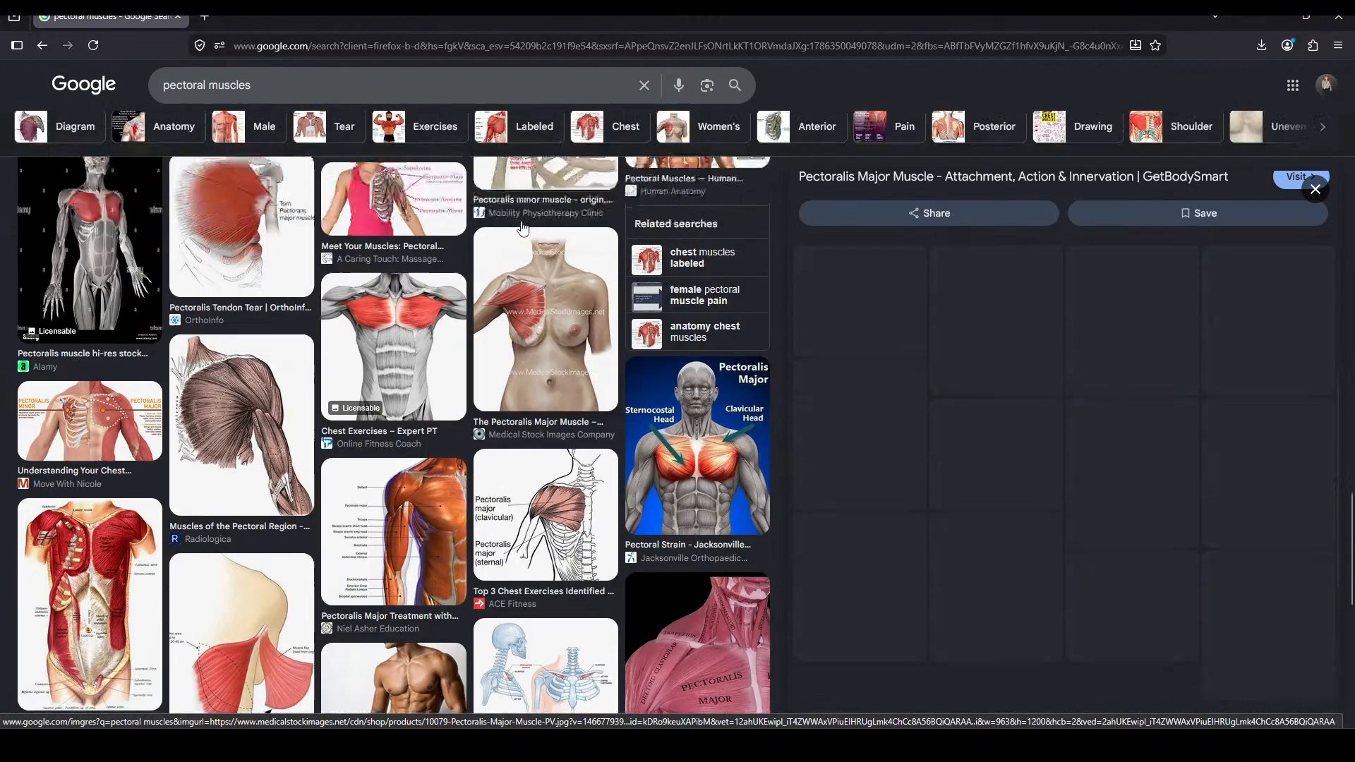
Examine the Medical Stock Images picture of the pectoralis major for its shape and attachments, then return to Blender
left_click(536, 497)
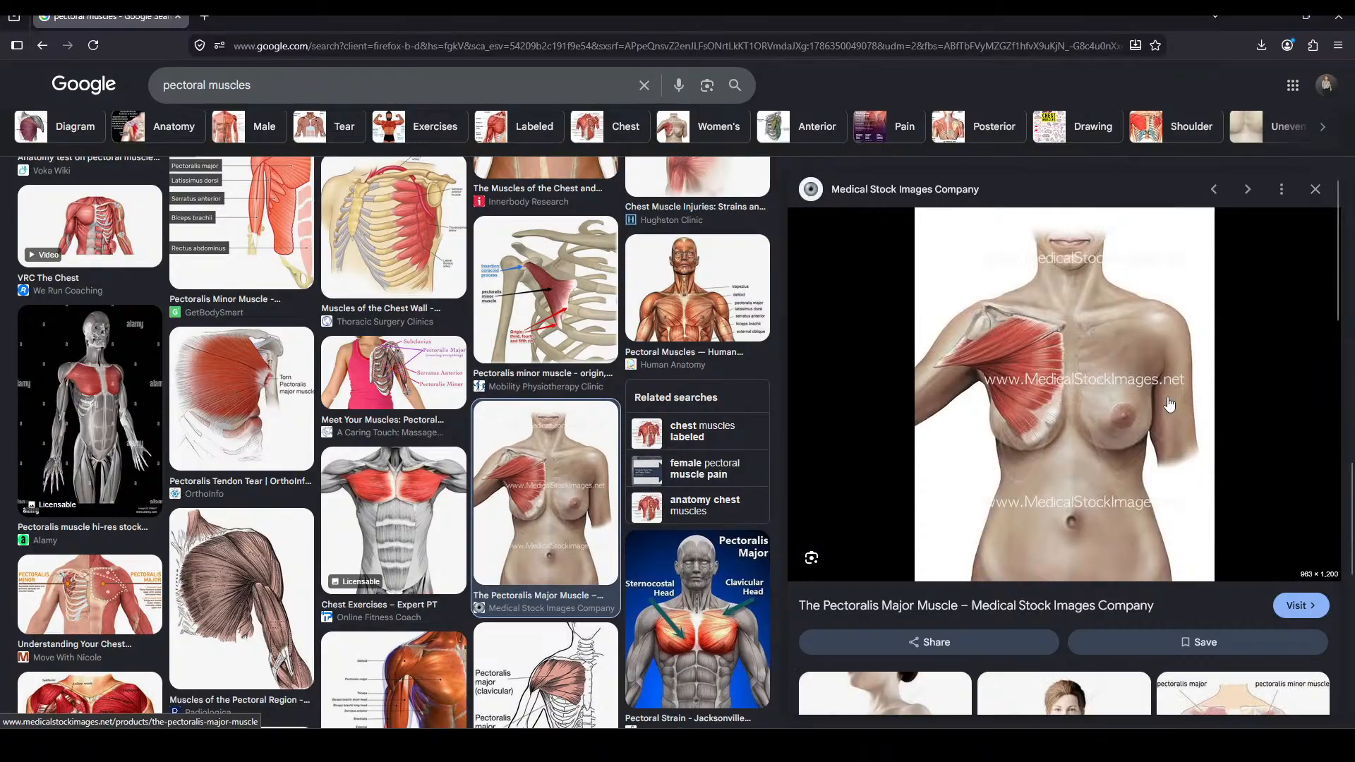
left_click(1038, 433)
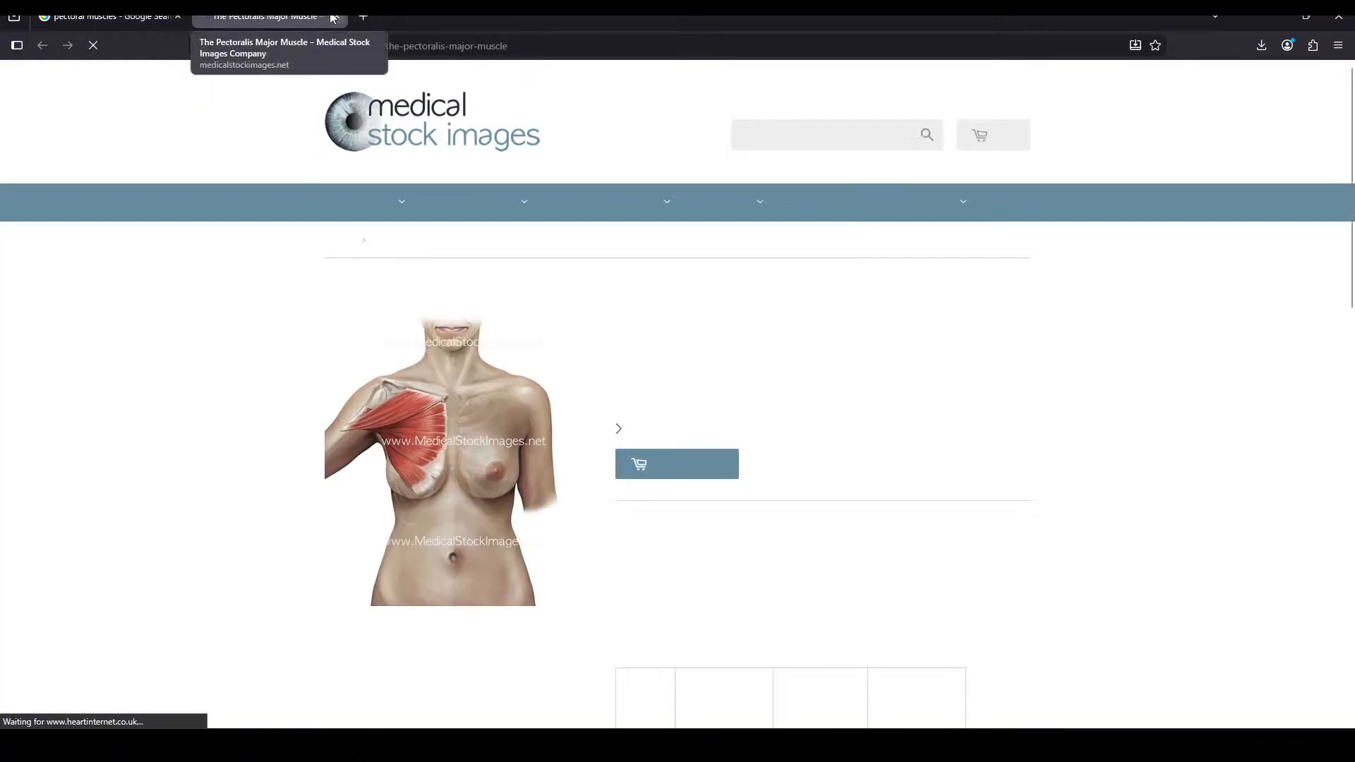
left_click(334, 17)
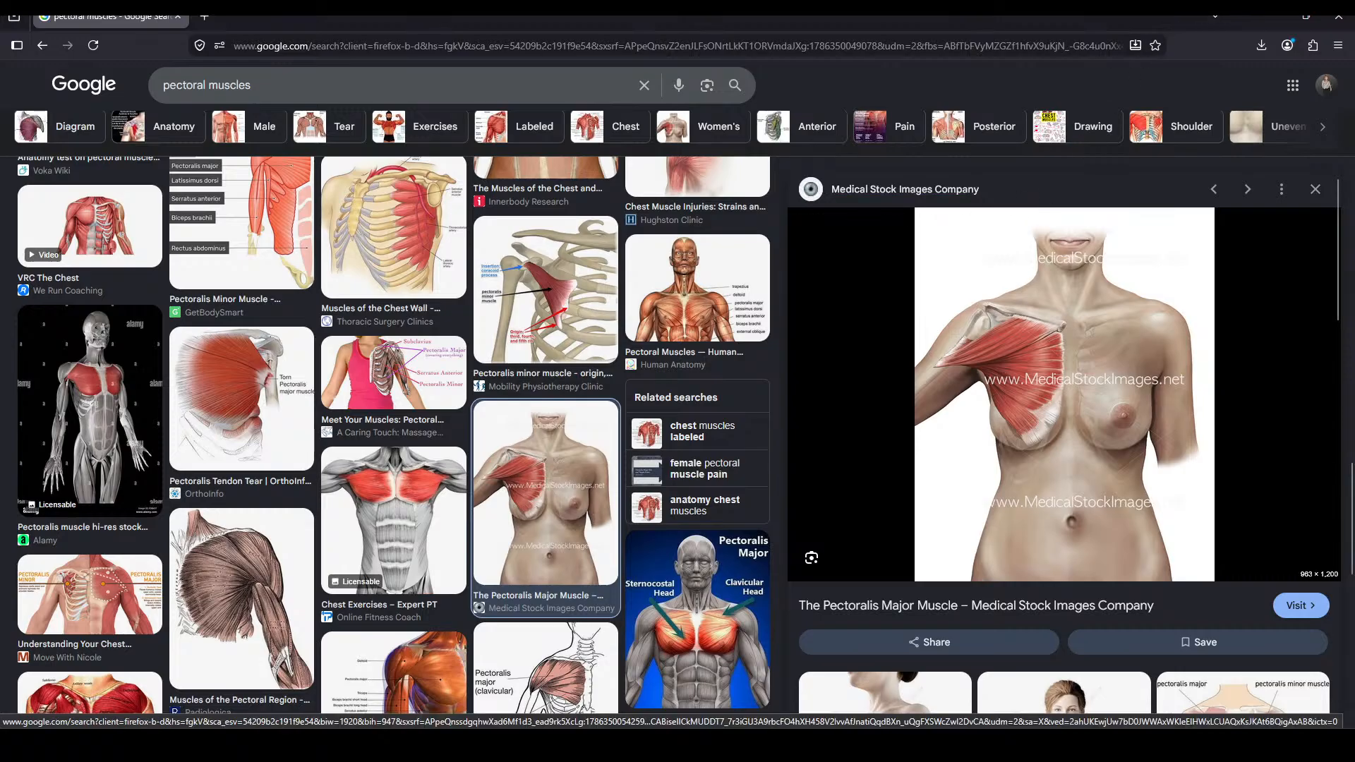
left_click(1279, 16)
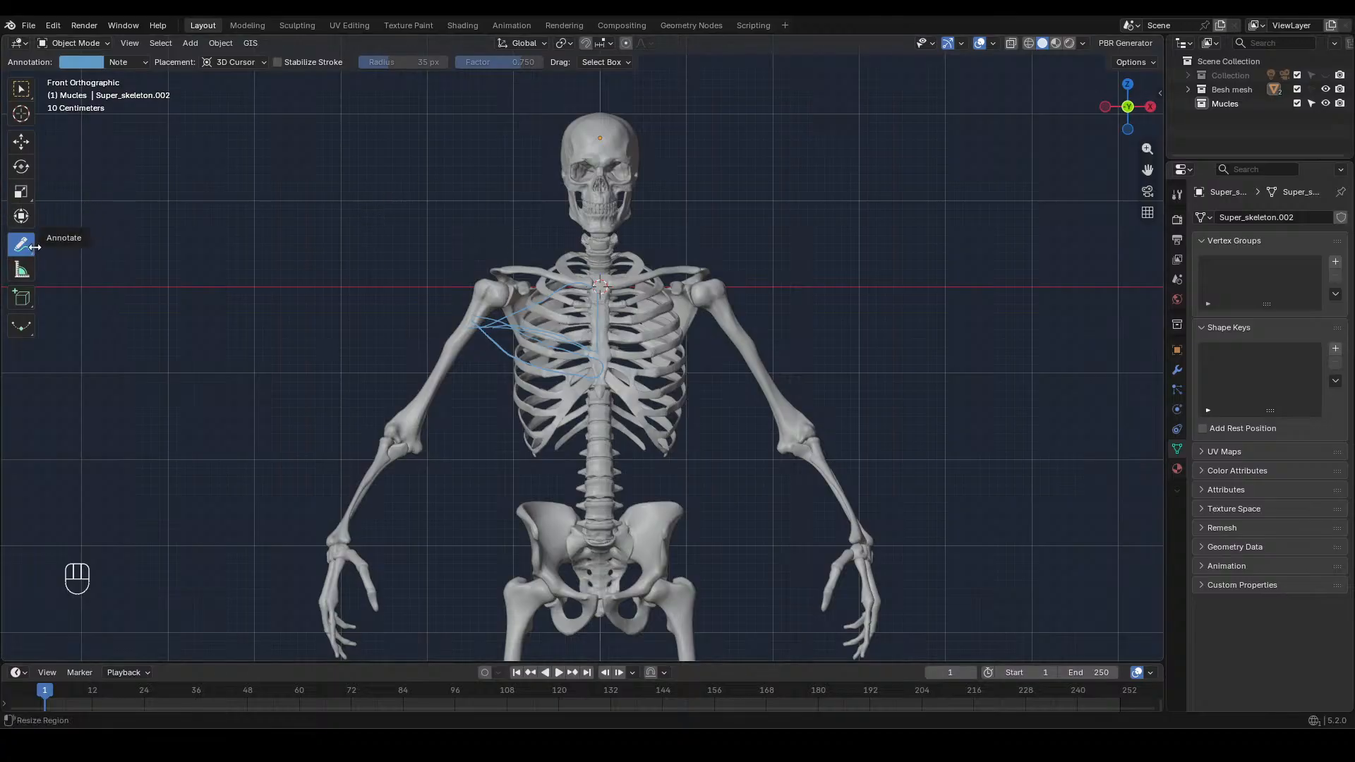
Delete the Note annotation layer with the pectoral strokes and return to the Select Box tool
left_click(141, 61)
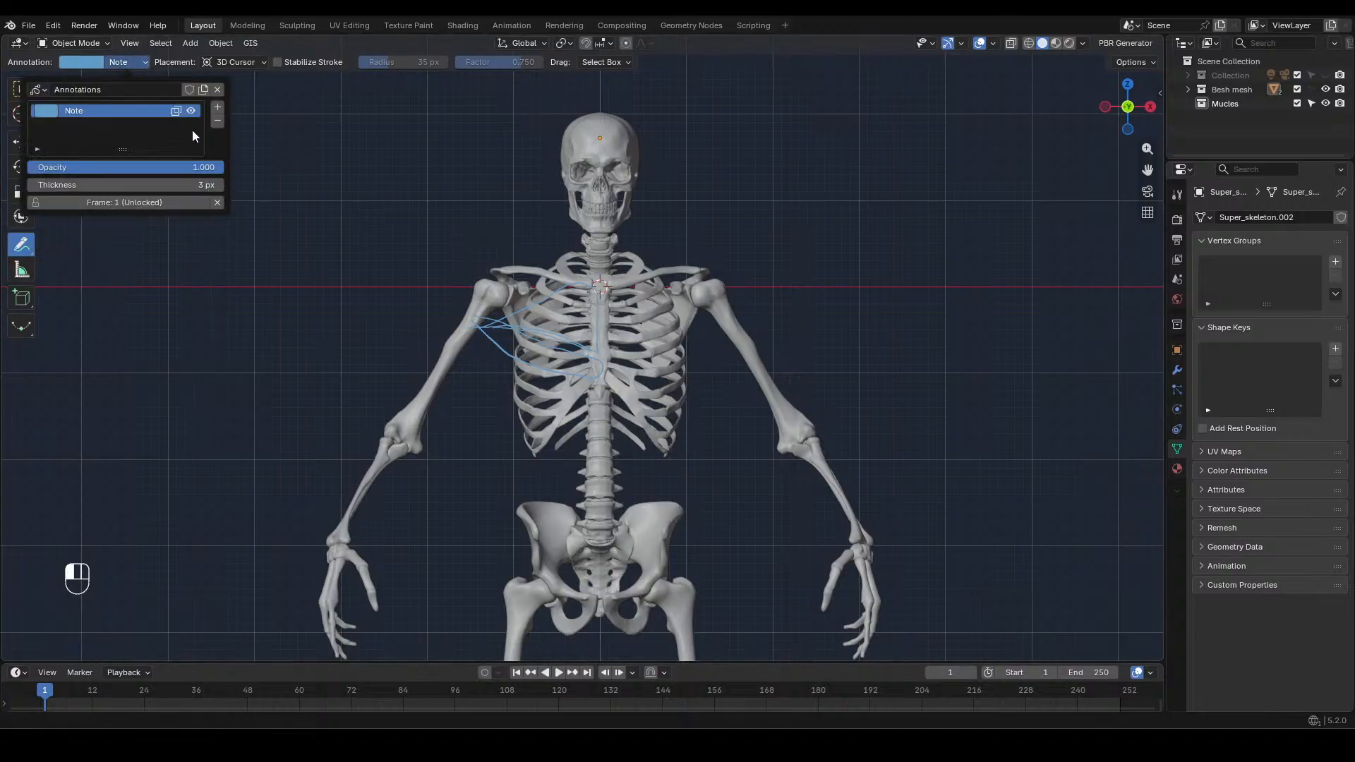
left_click(216, 124)
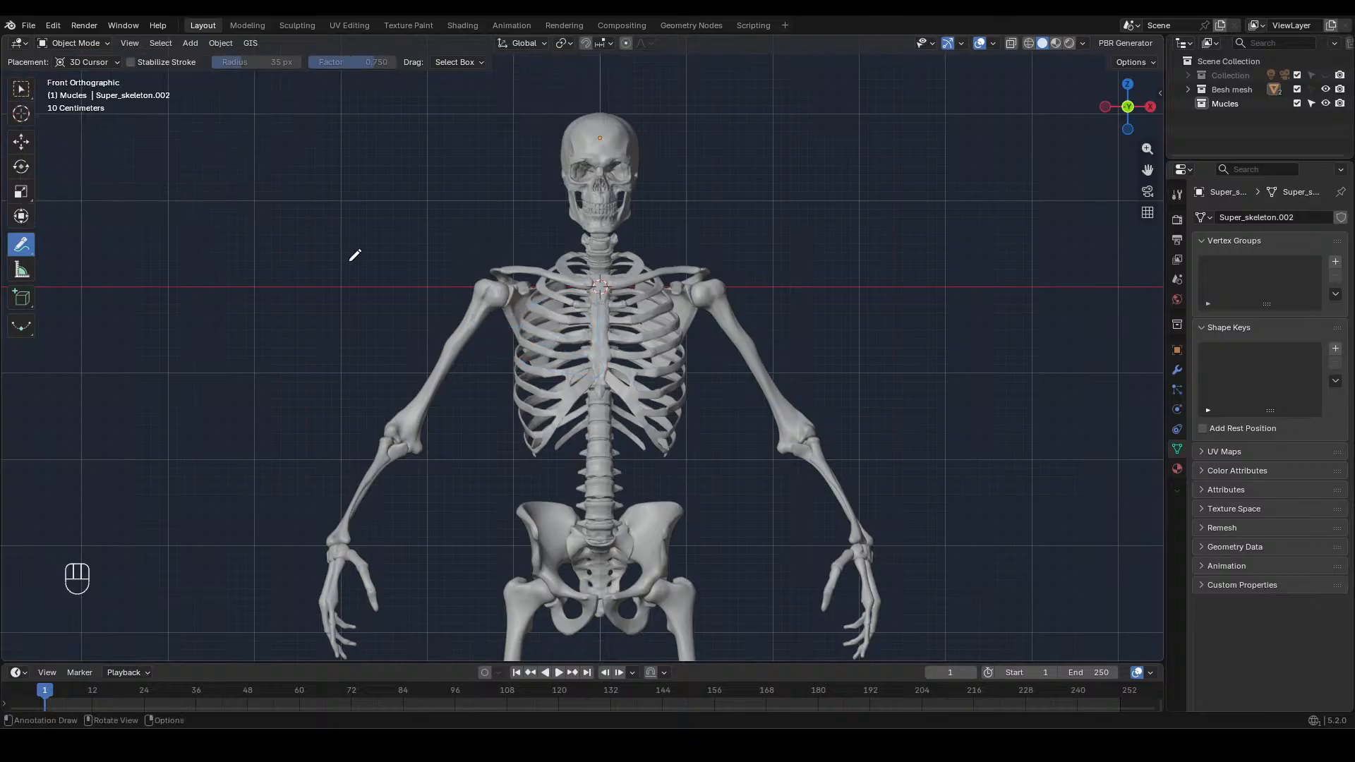
key("w")
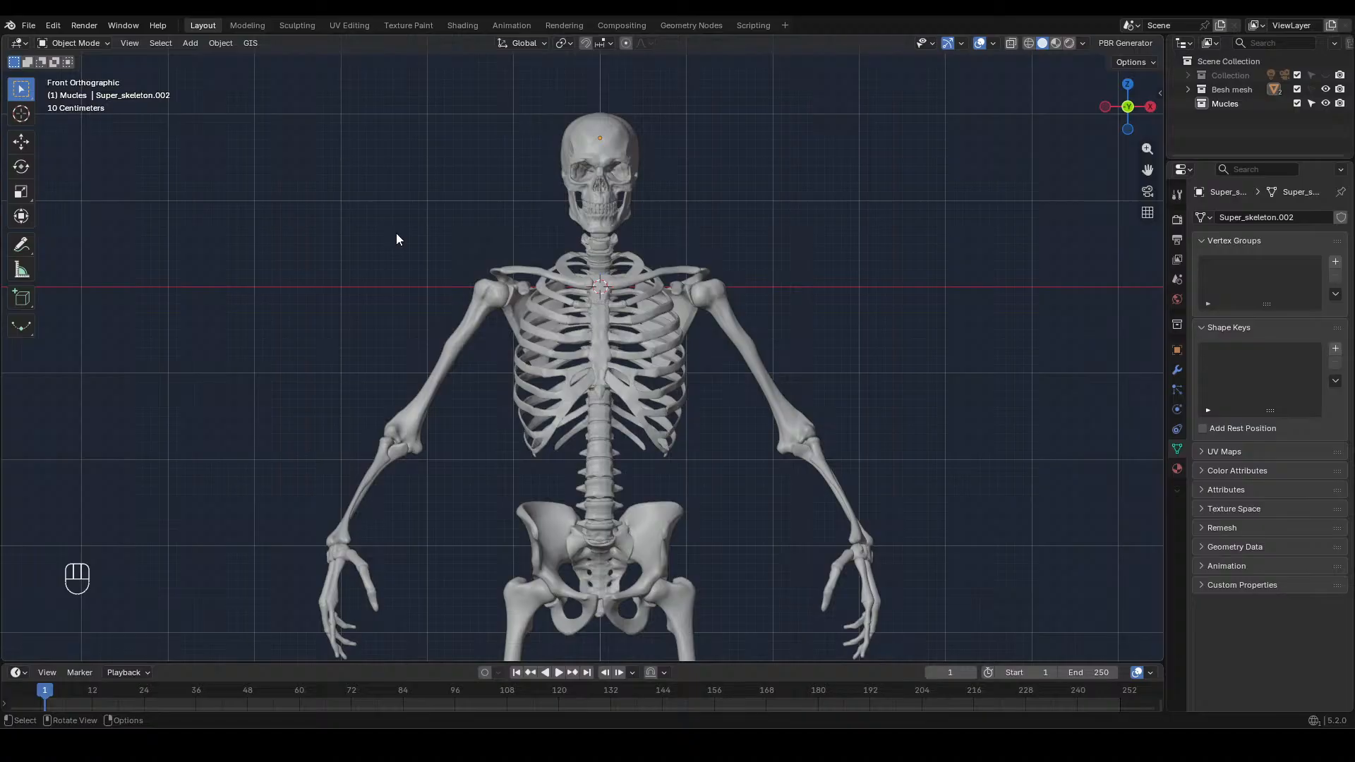
Add a UV Sphere mesh at the 3D cursor near the top of the sternum
key("shift+a")
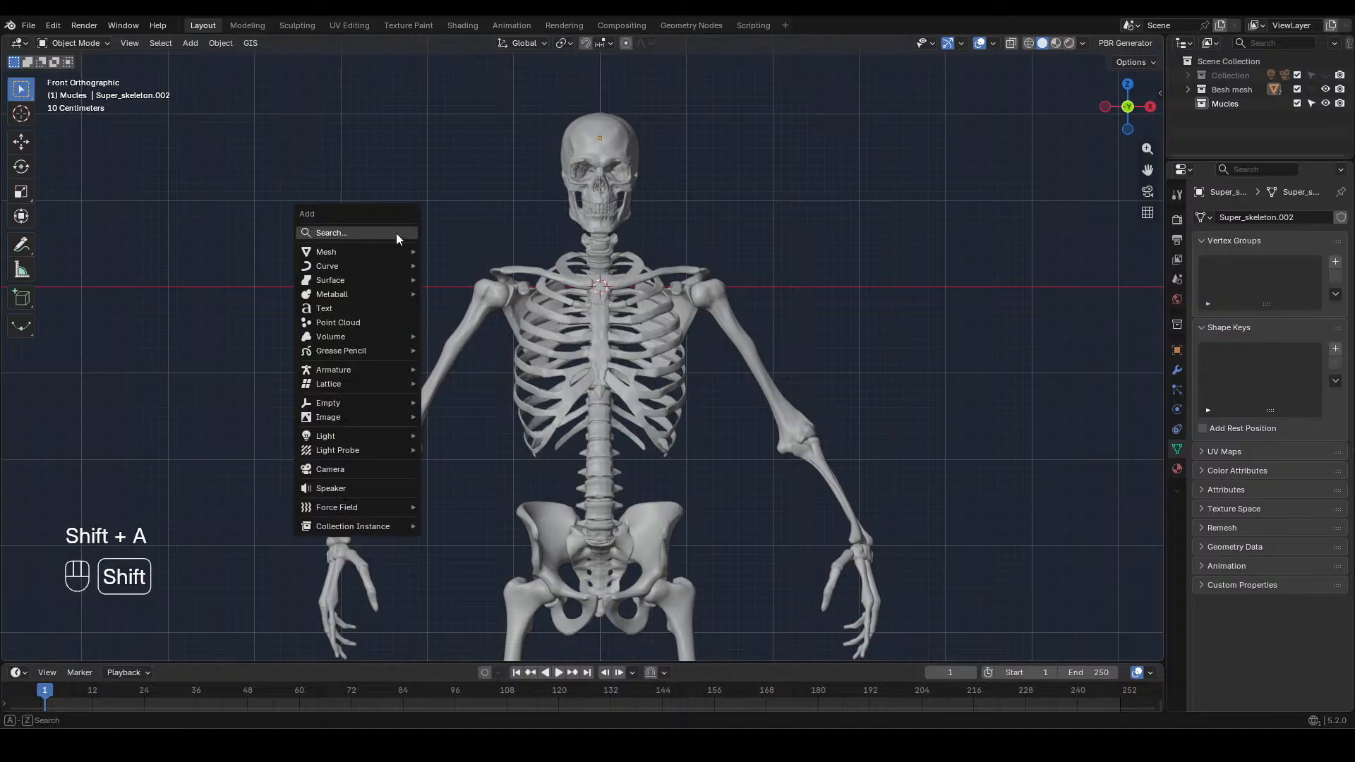
mouse_move(394, 252)
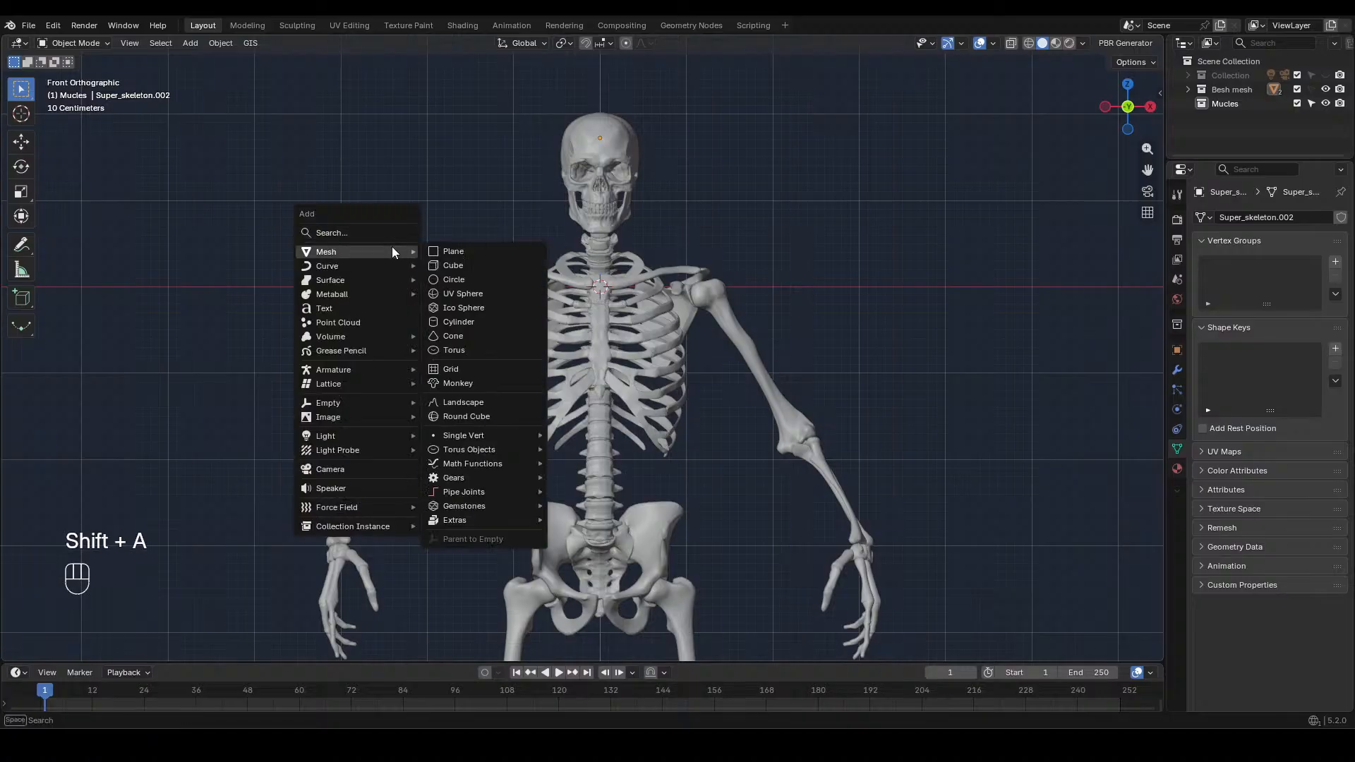
left_click(460, 295)
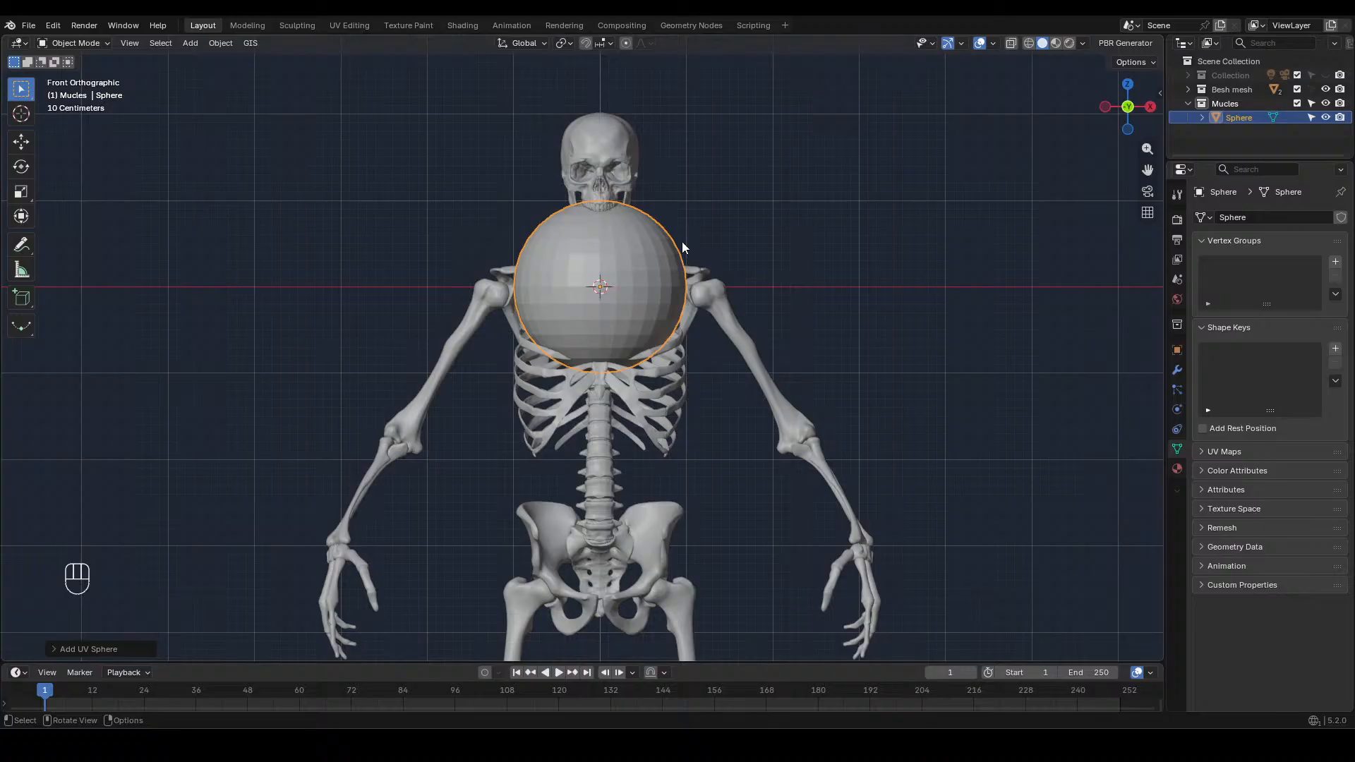
Flatten the whole sphere in Edit Mode by scaling it along Z to about 0.31
key("Tab")
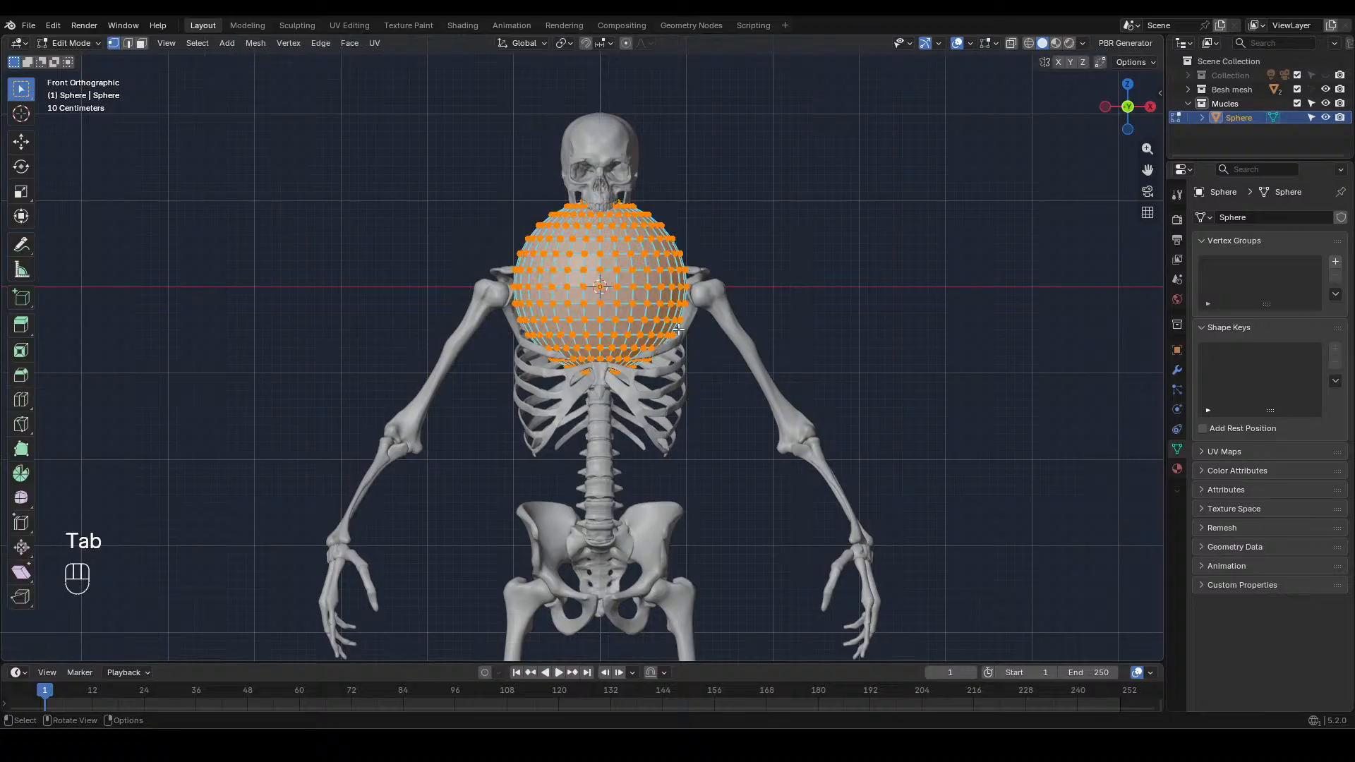
key("s")
key("z")
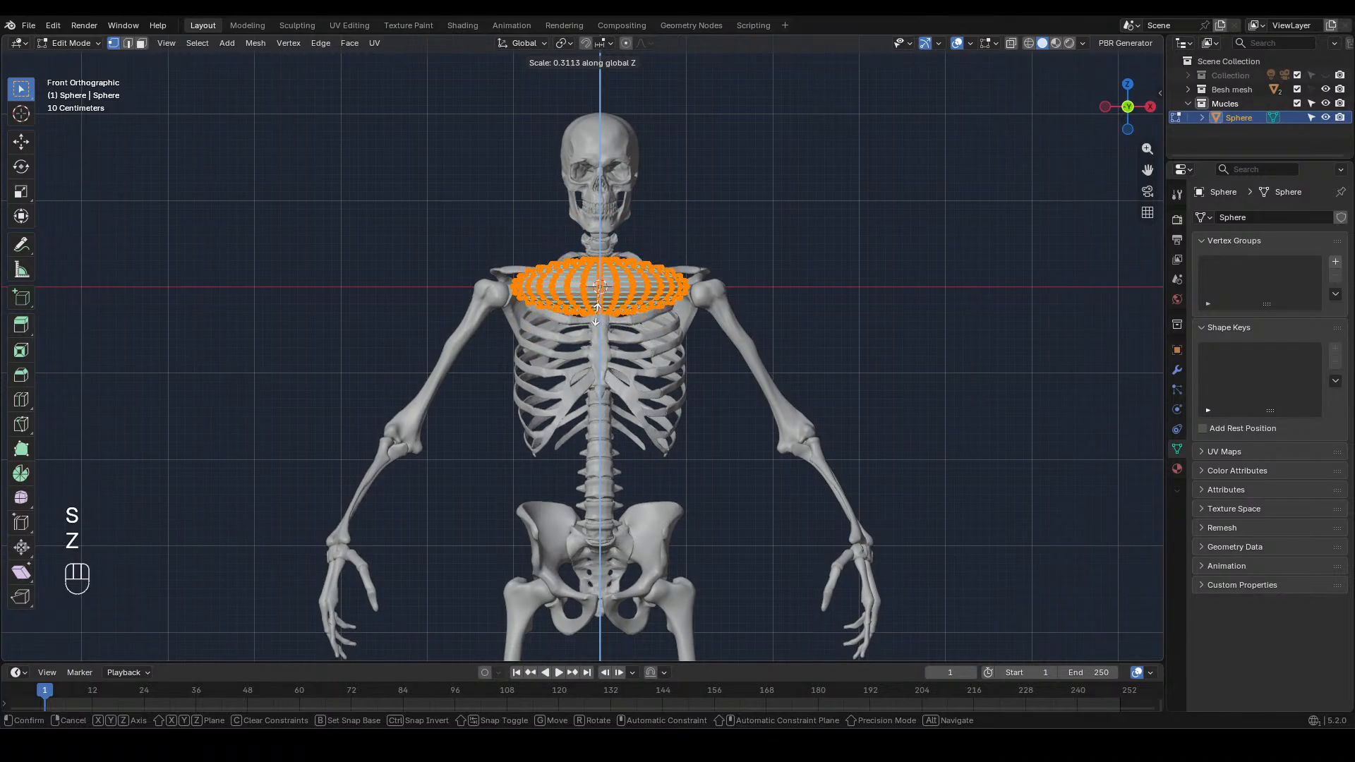
left_click(594, 313)
Narrow the whole flattened sphere front to back by scaling it along Y to about 0.24
key("KP_3")
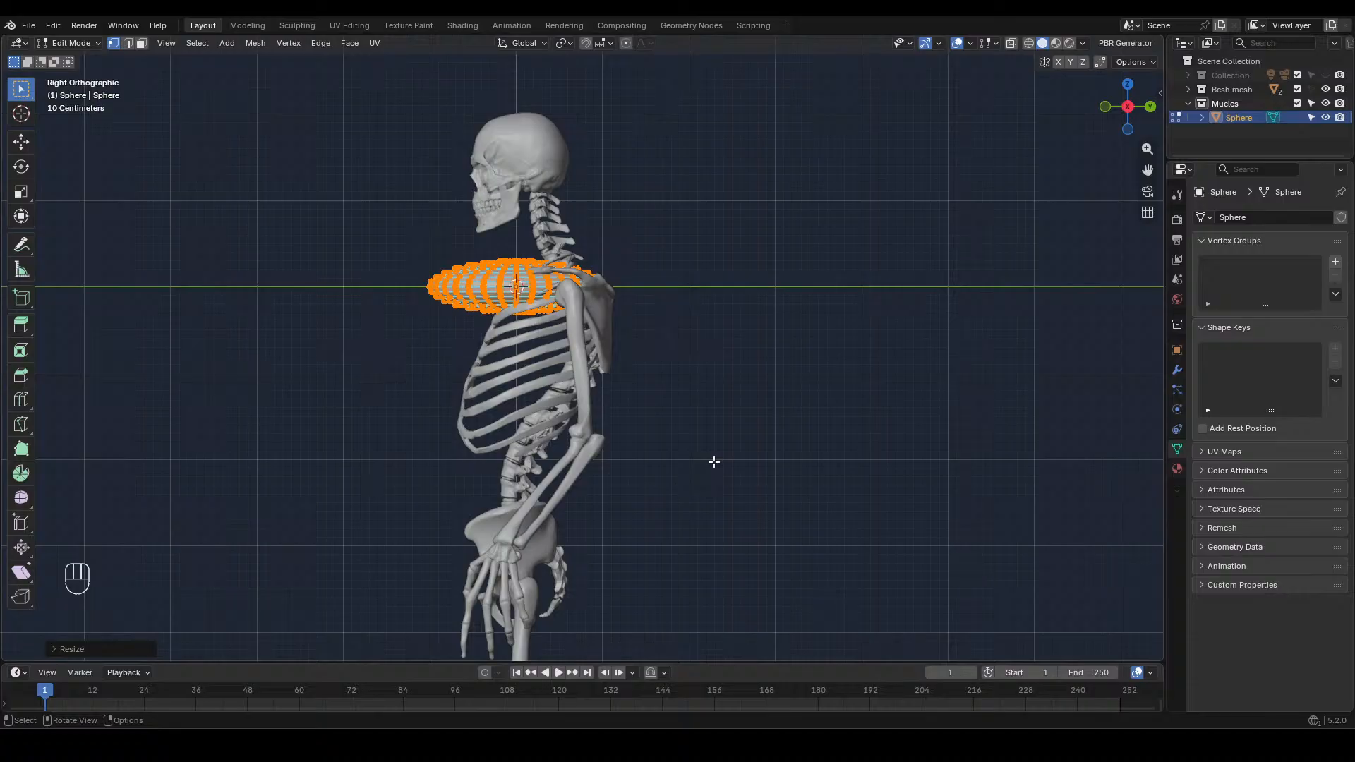
key("s")
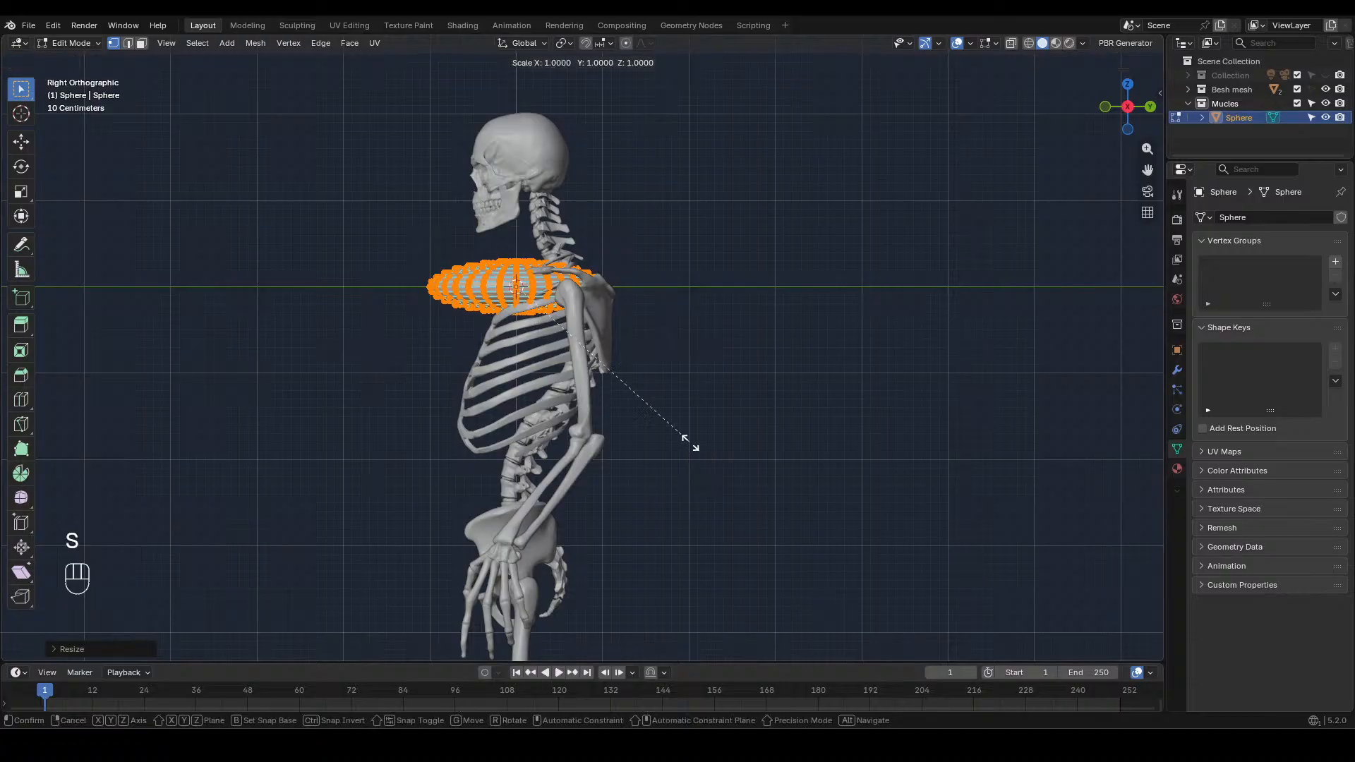
key("y")
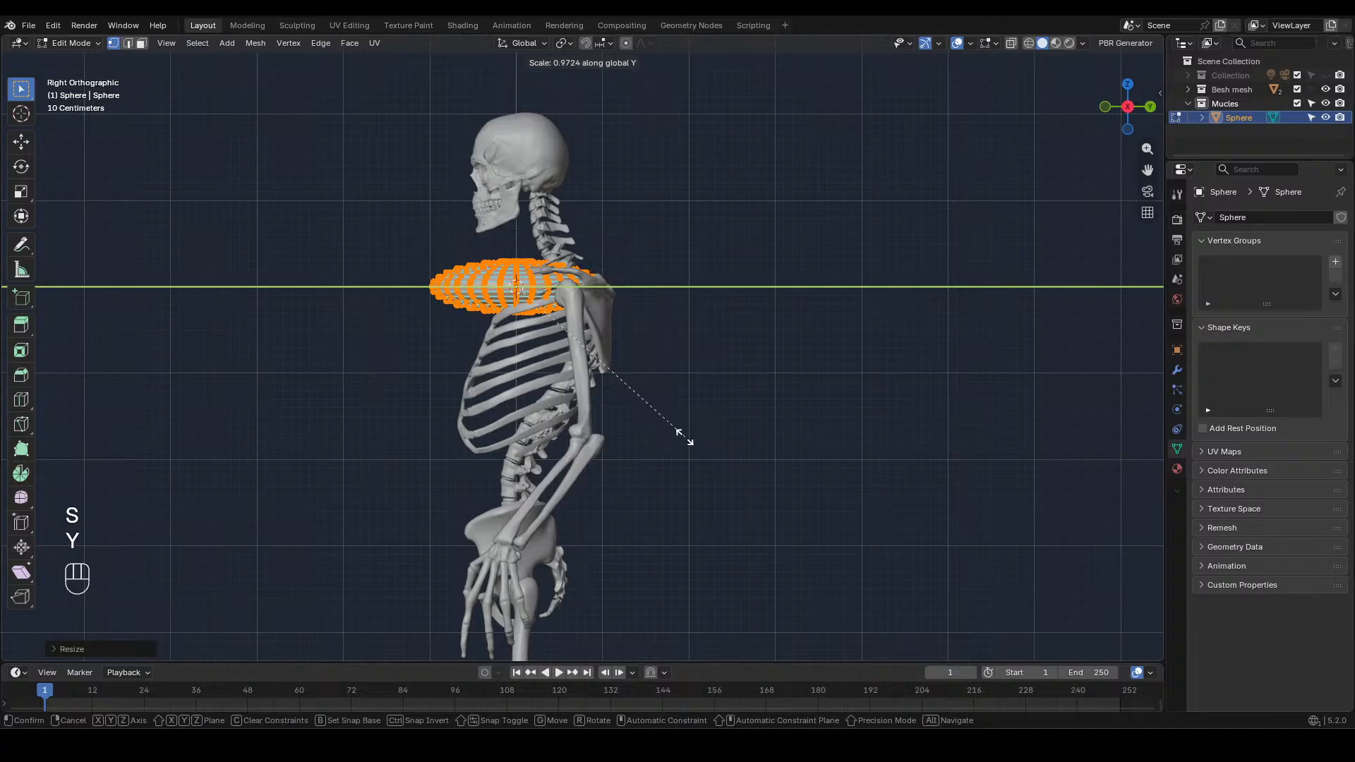
left_click(491, 335)
Lower the sphere mesh about 0.86 m along Z to the middle of the ribcage
key("KP_1")
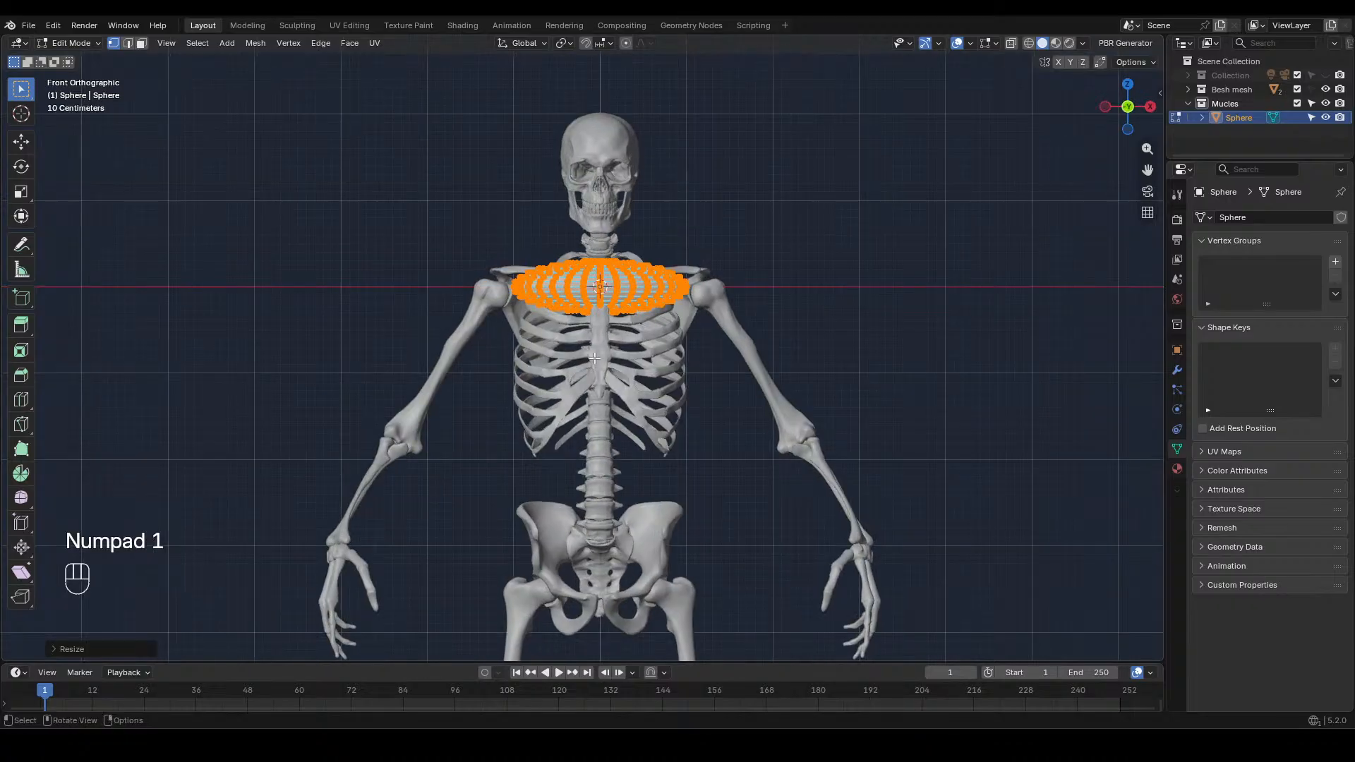
key("g")
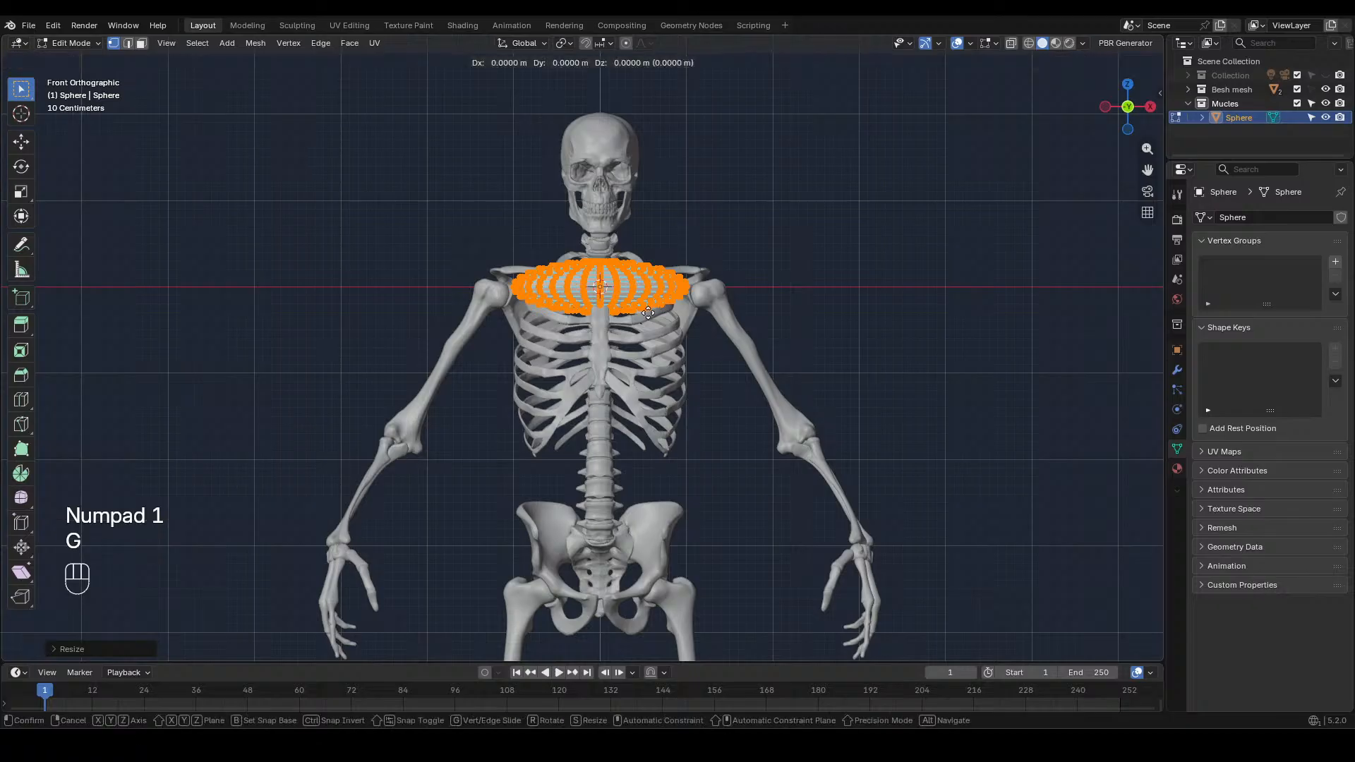
key("z")
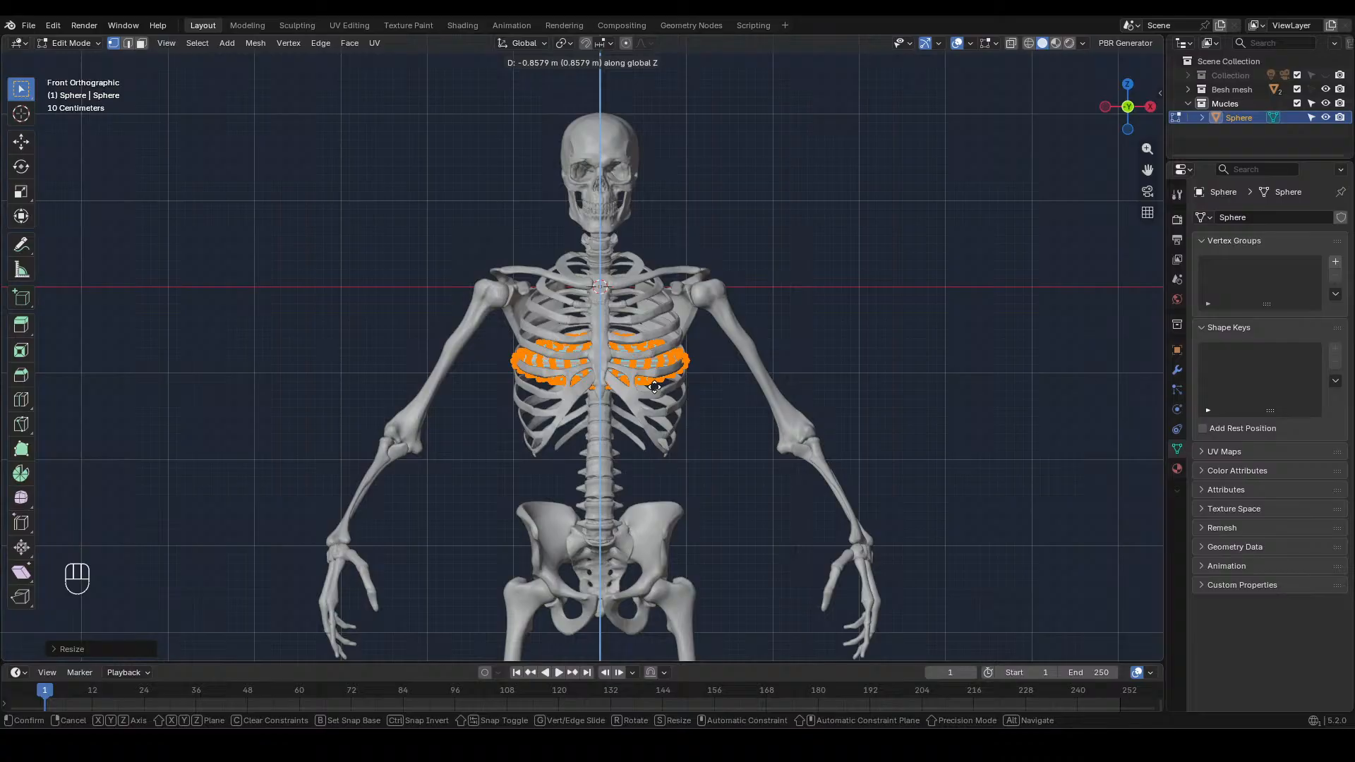
left_click(655, 387)
Move the sphere mesh forward along Y until it sits just in front of the ribcage
key("KP_3")
key("g")
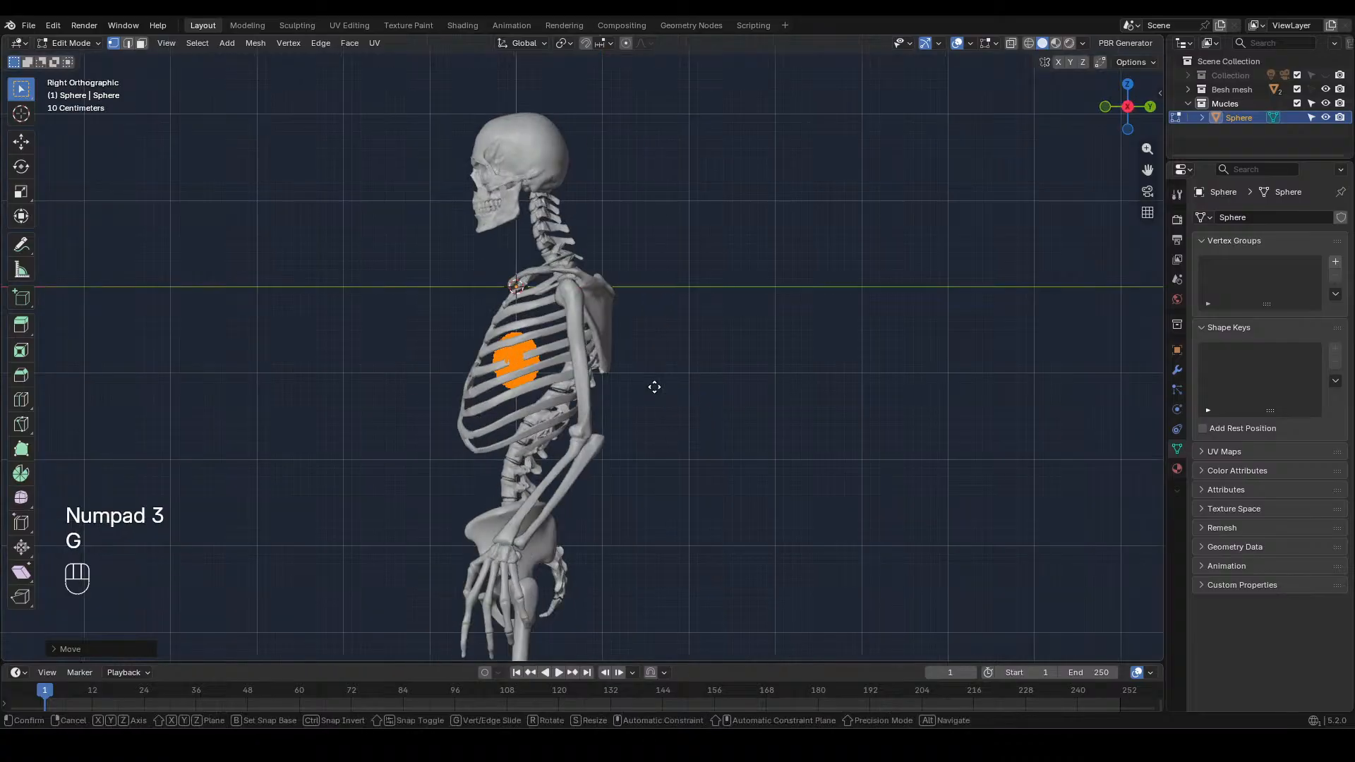
key("y")
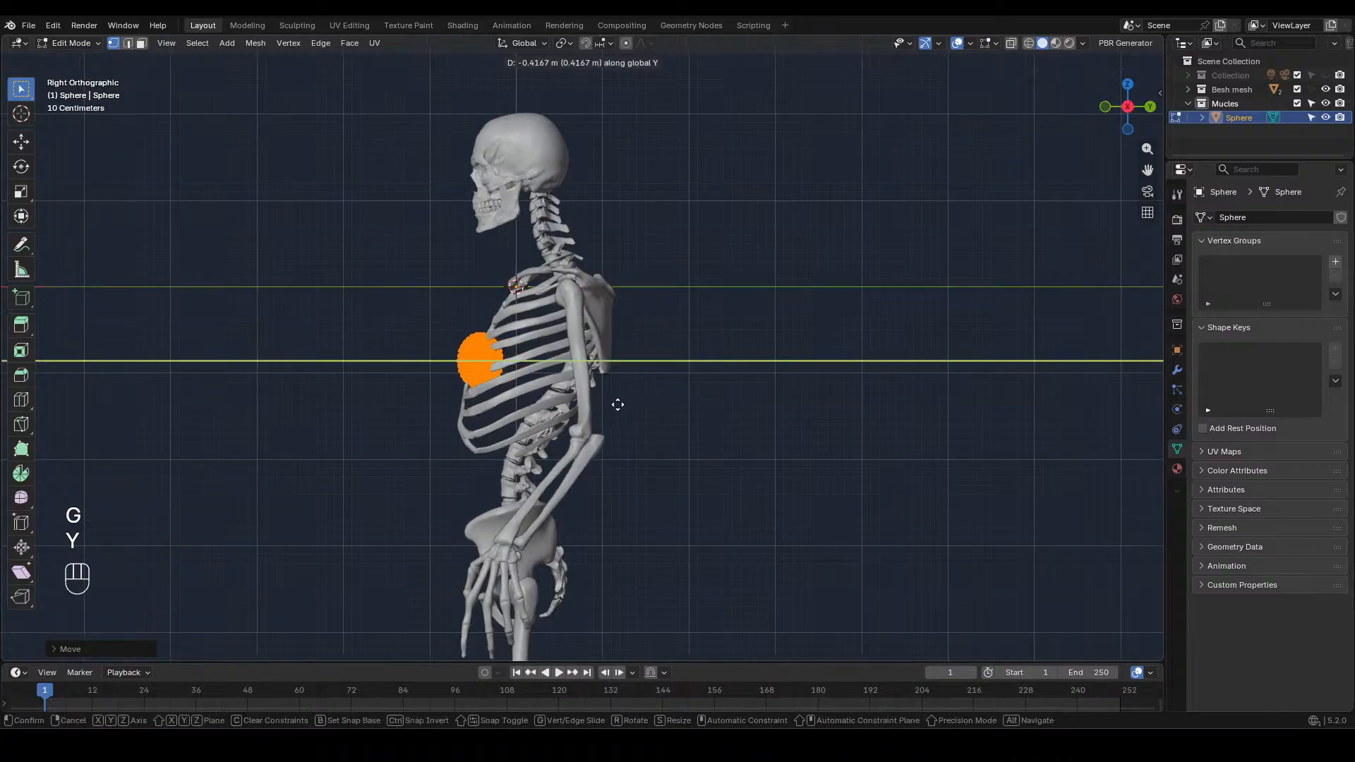
left_click(591, 415)
Scale the mesh along Y again to thin it to less than half its depth
scroll(590, 415, "up", 4)
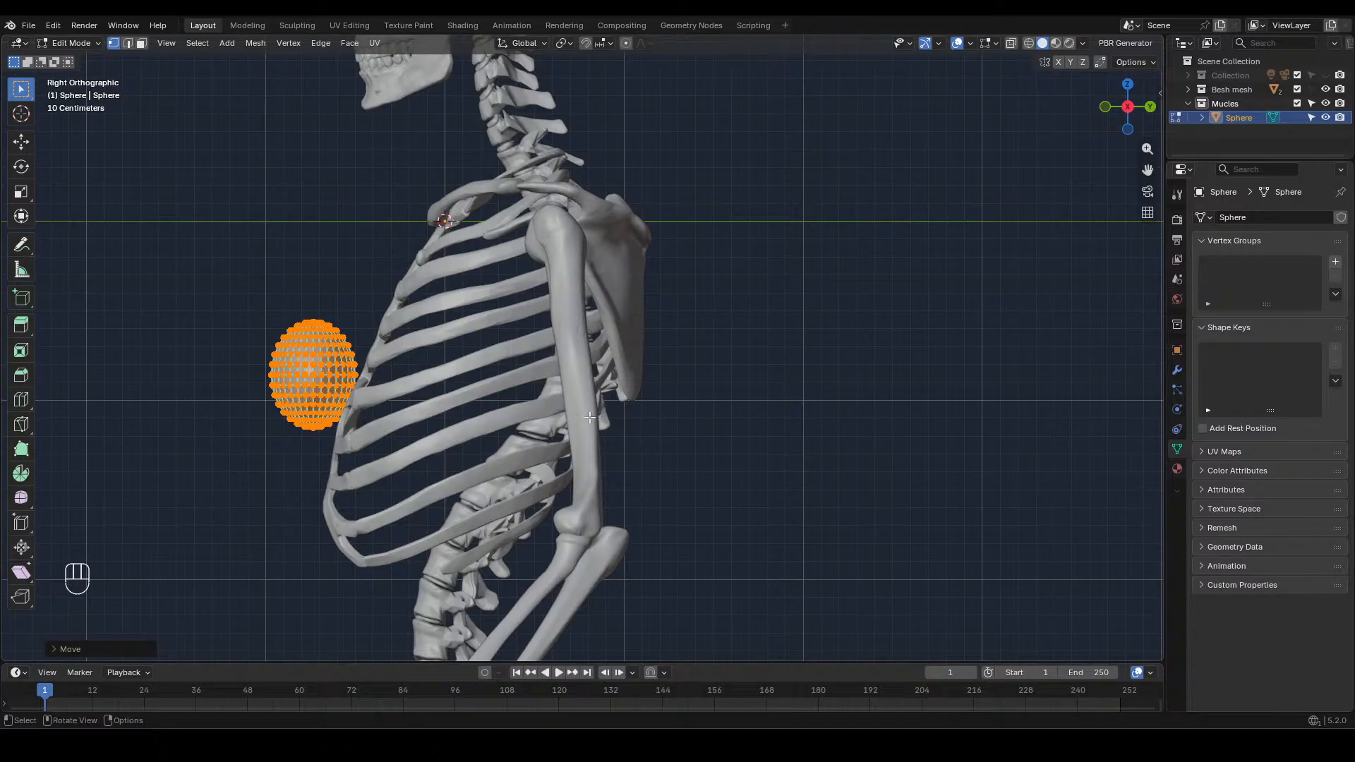
middle_click_drag(590, 415, 783, 412, "shift")
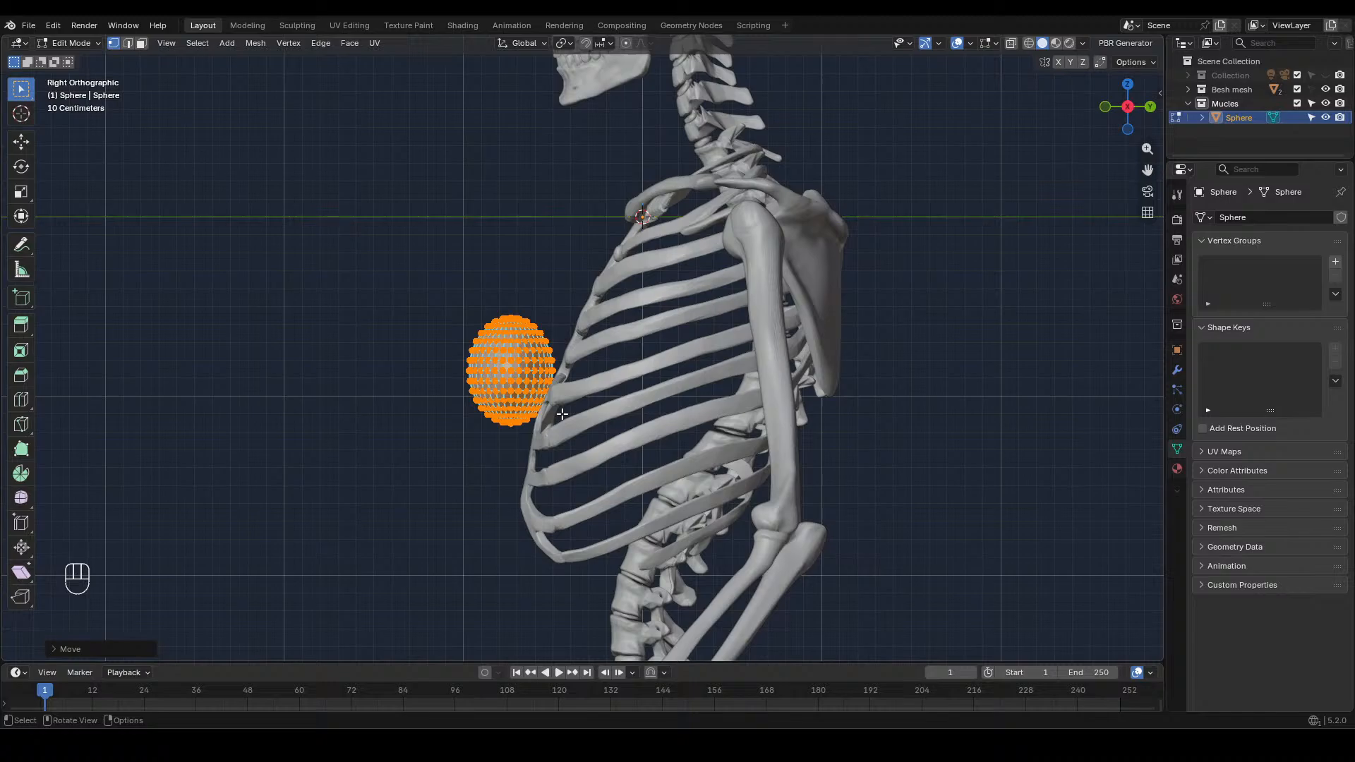
key("s")
key("x")
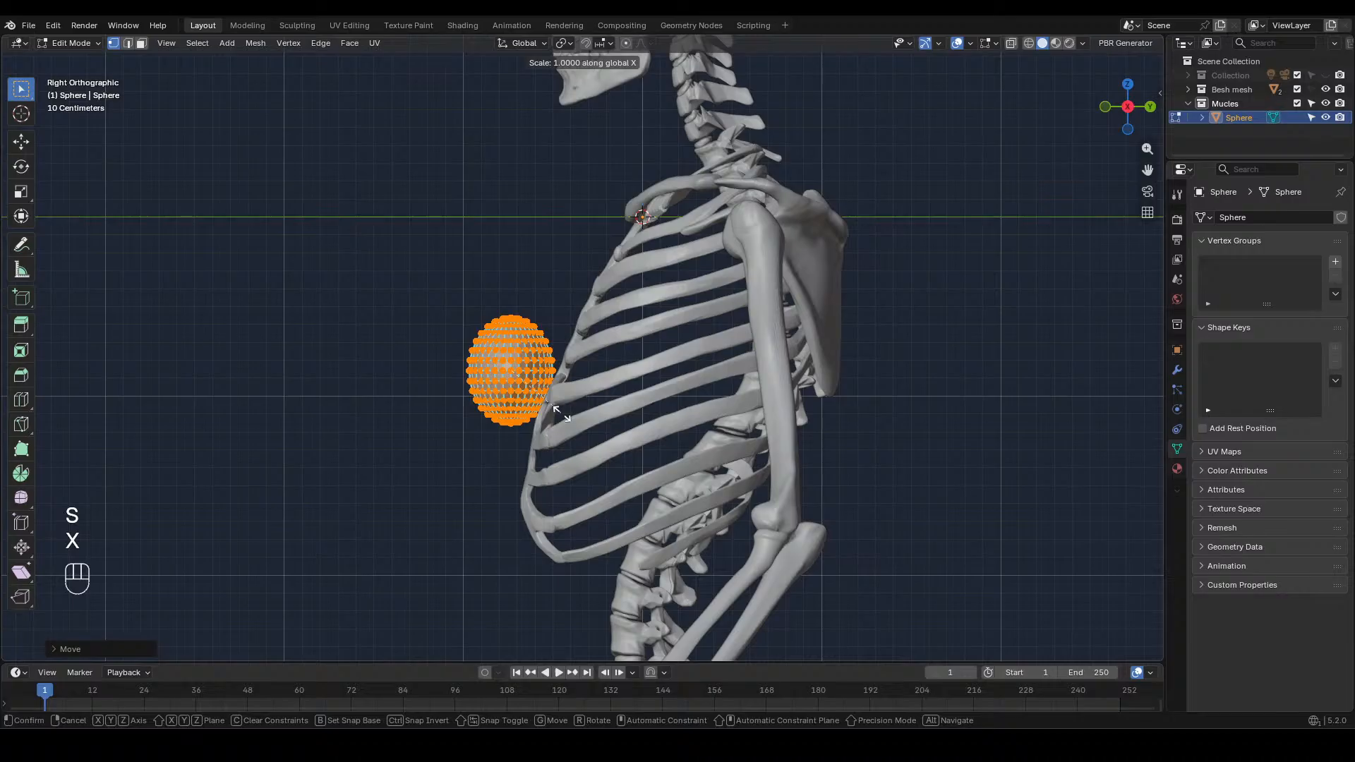
key("y")
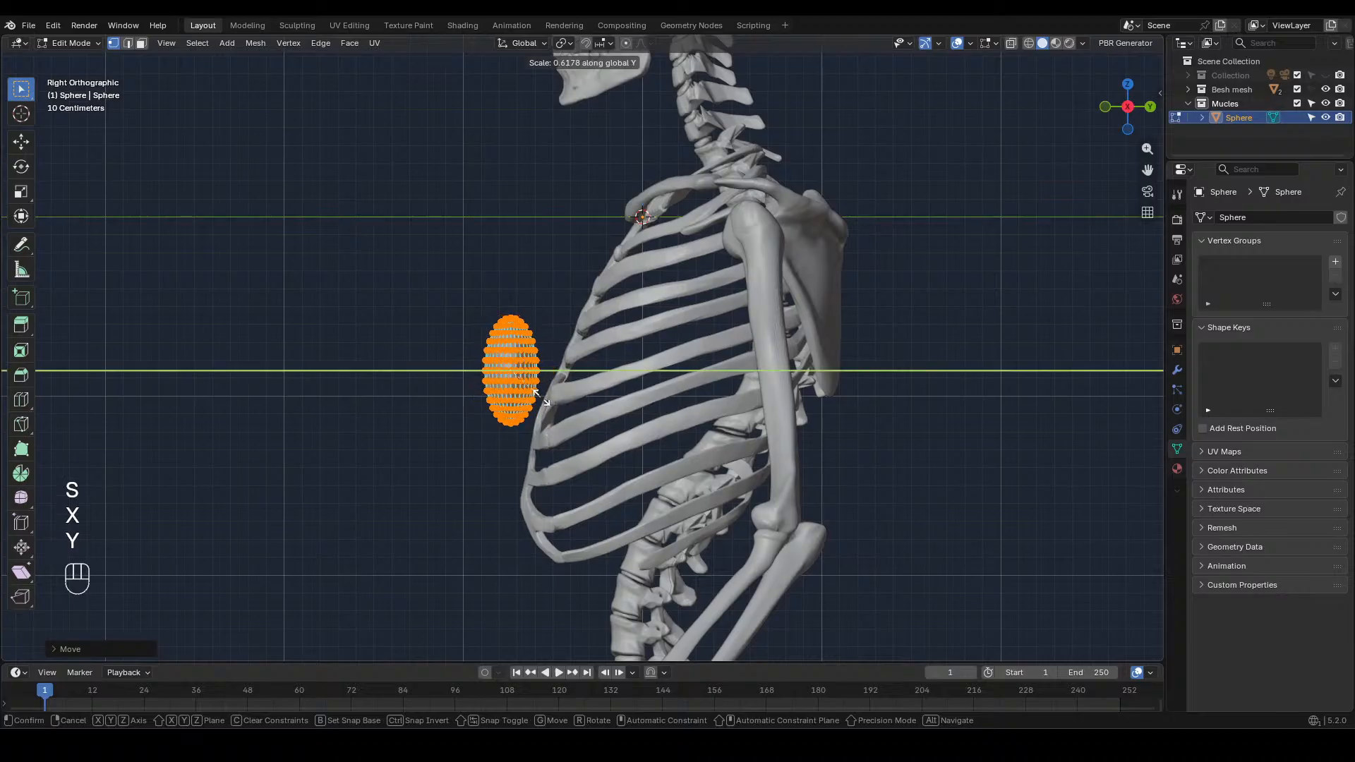
left_click(533, 395)
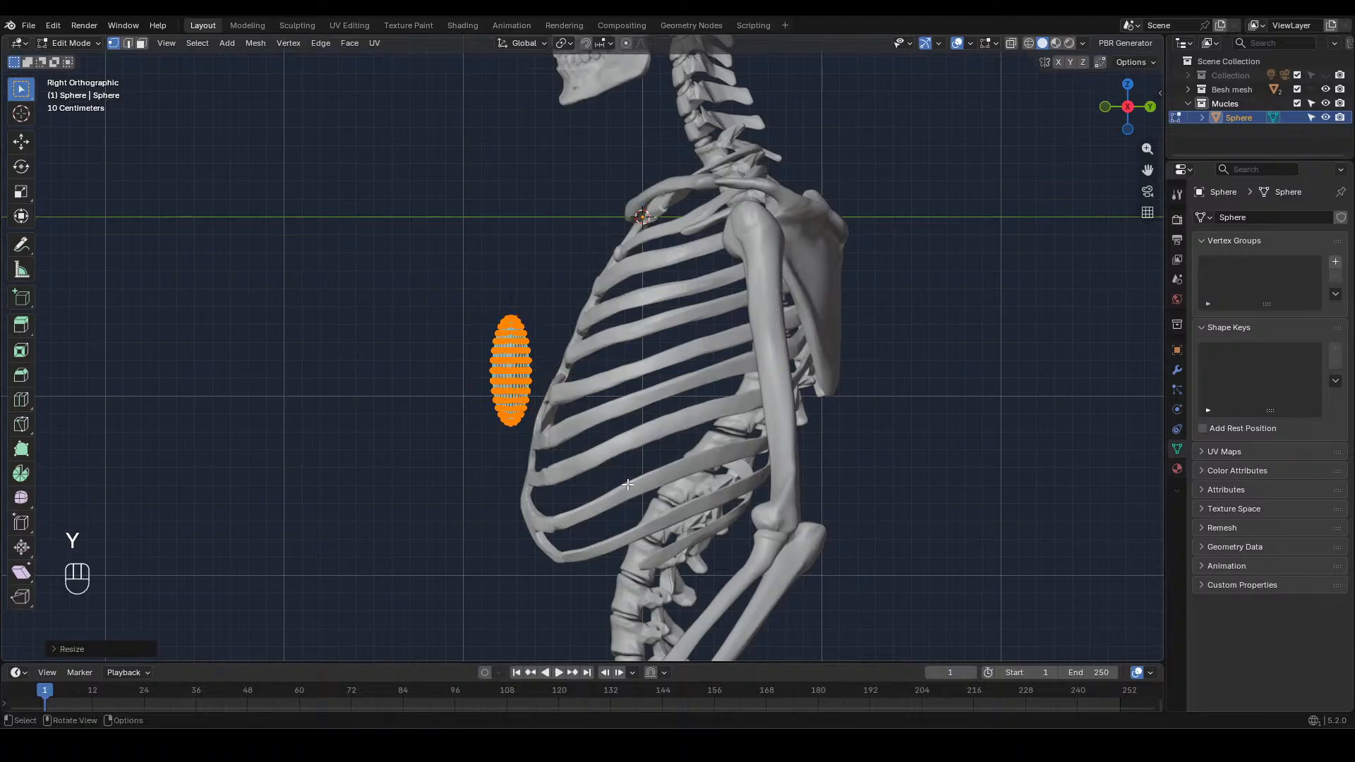
Shift the mesh along X to the skeleton's right side so its inner tip sits at the sternum
key("KP_1")
key("g")
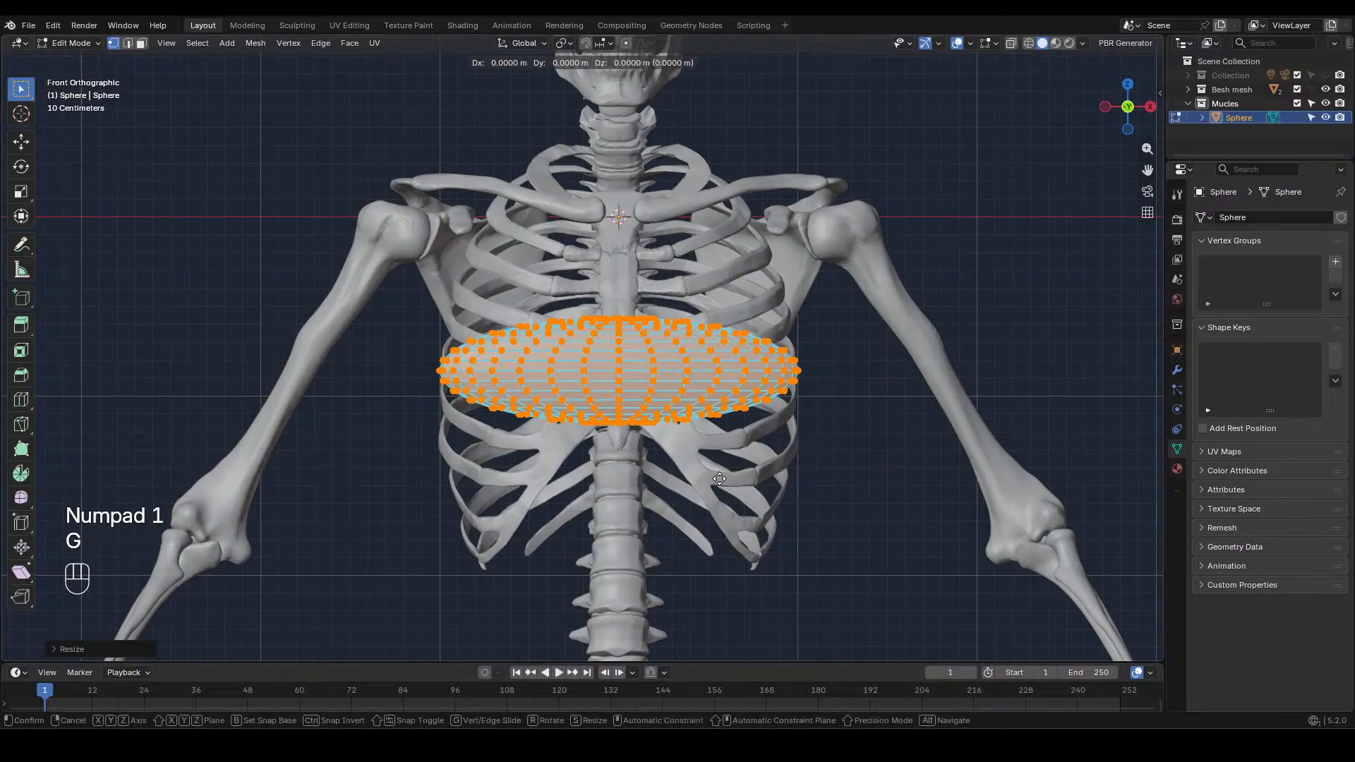
key("x")
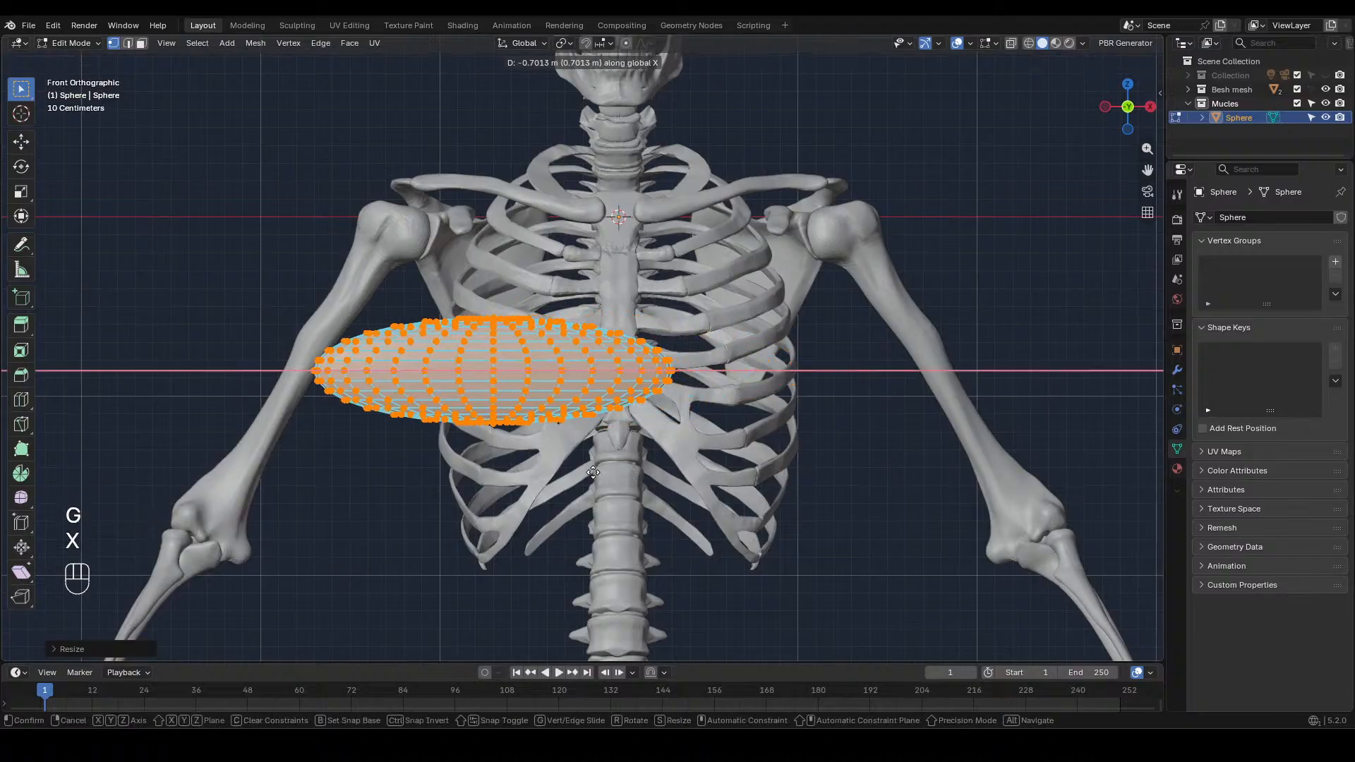
left_click(562, 466)
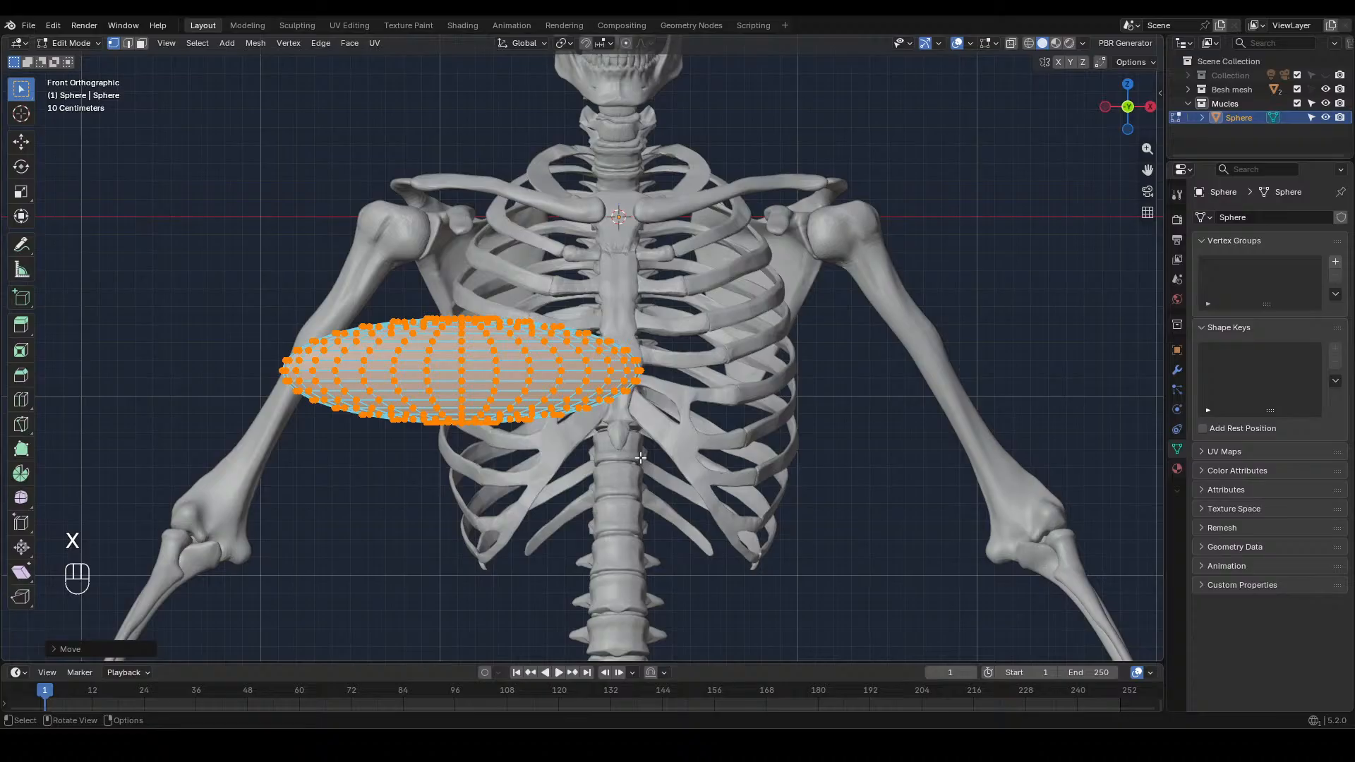
Rotate the mesh about 20° so its outer end rises toward the upper arm, and raise it about 0.16 m
key("r")
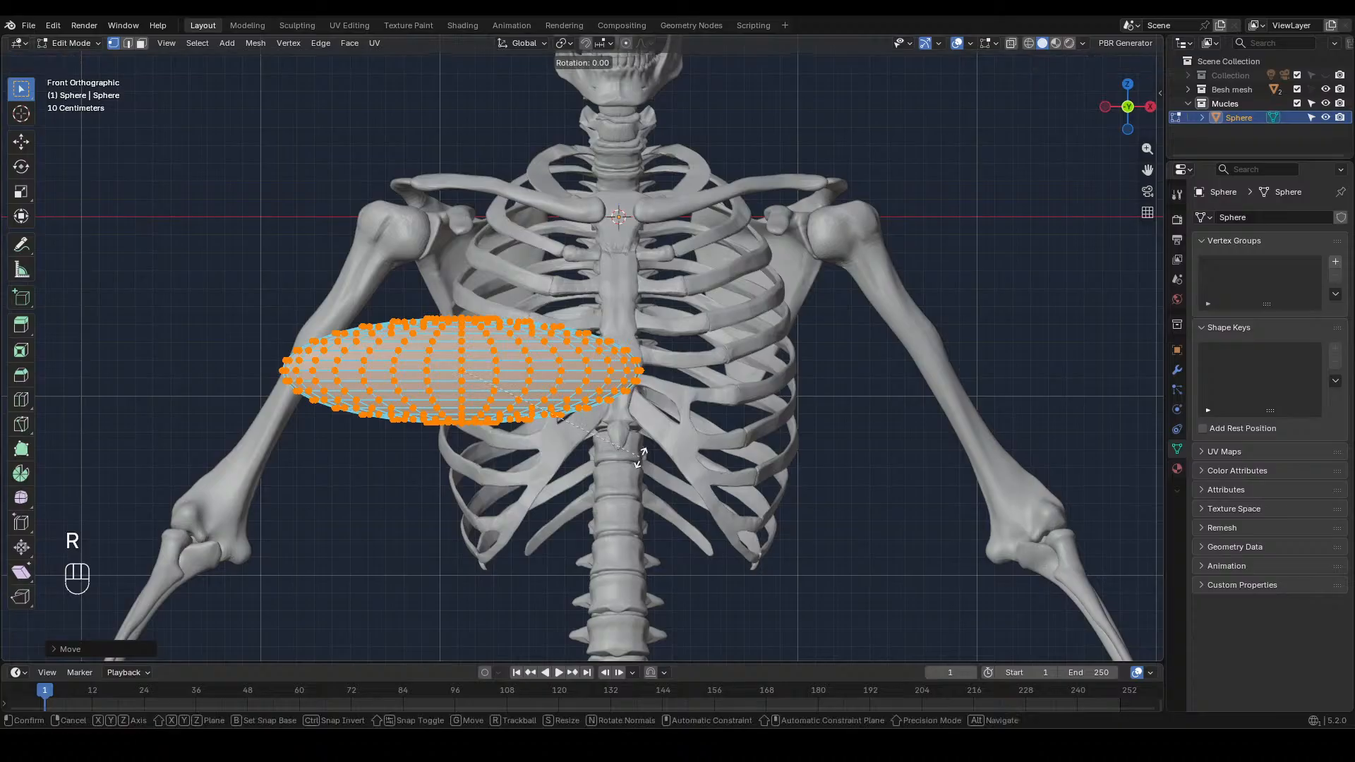
left_click(620, 534)
key("g")
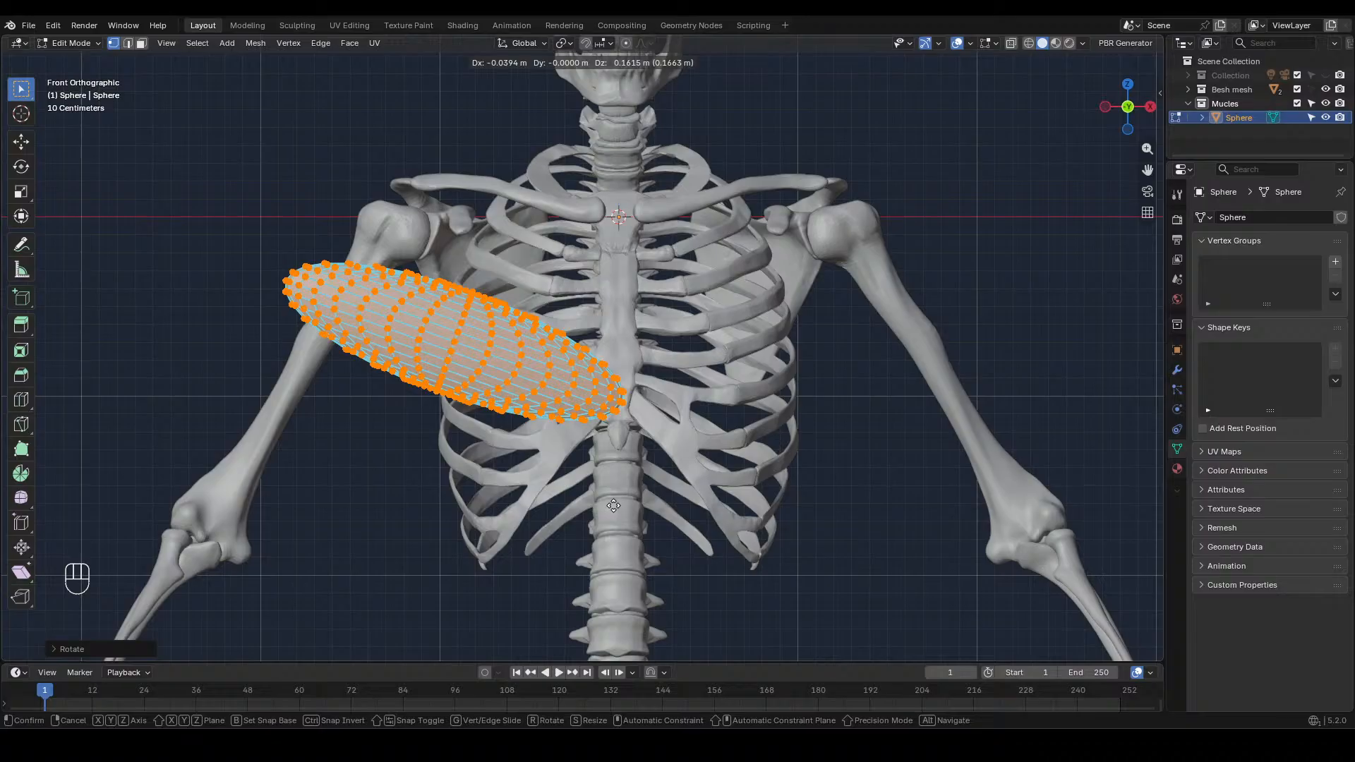
left_click(613, 505)
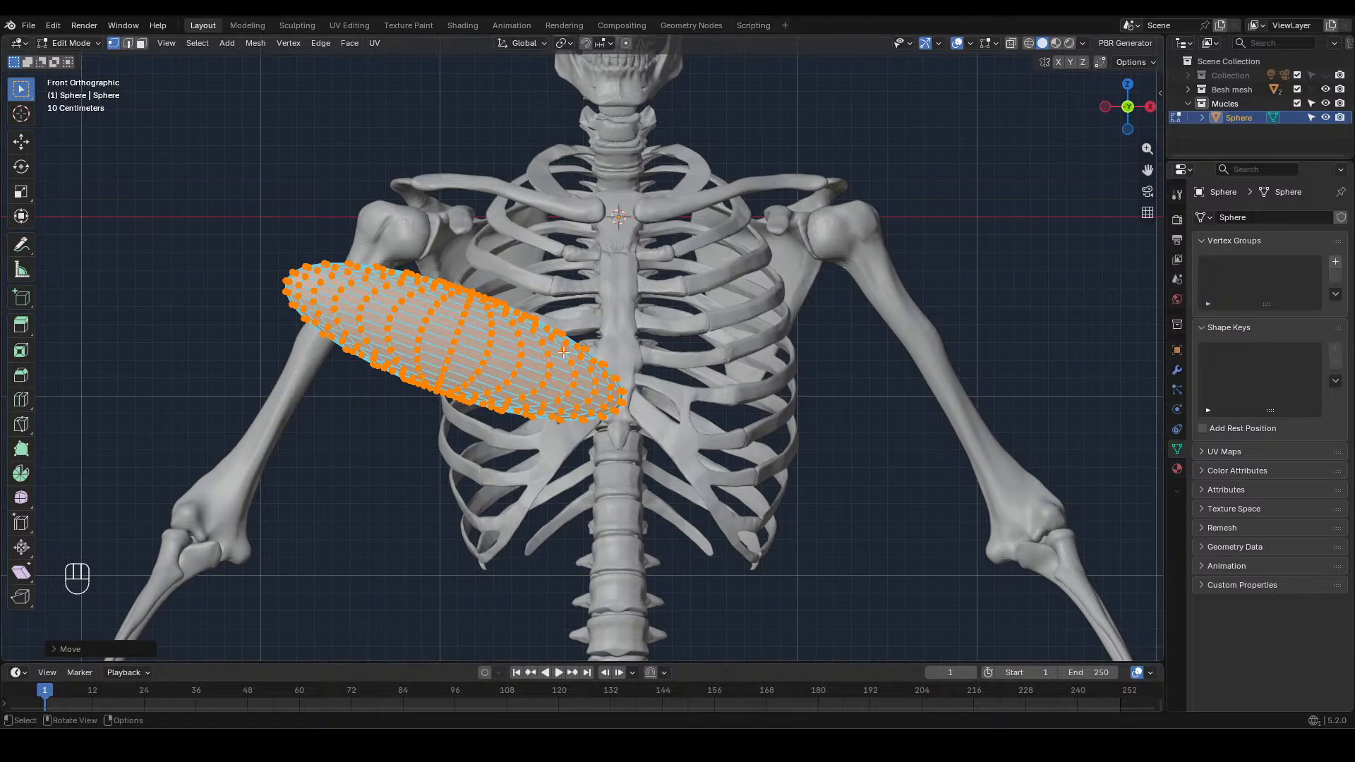
Switch the sphere to the Sculpting workspace and set up the Grab brush with a size of 178 px
key("Tab")
left_click(296, 26)
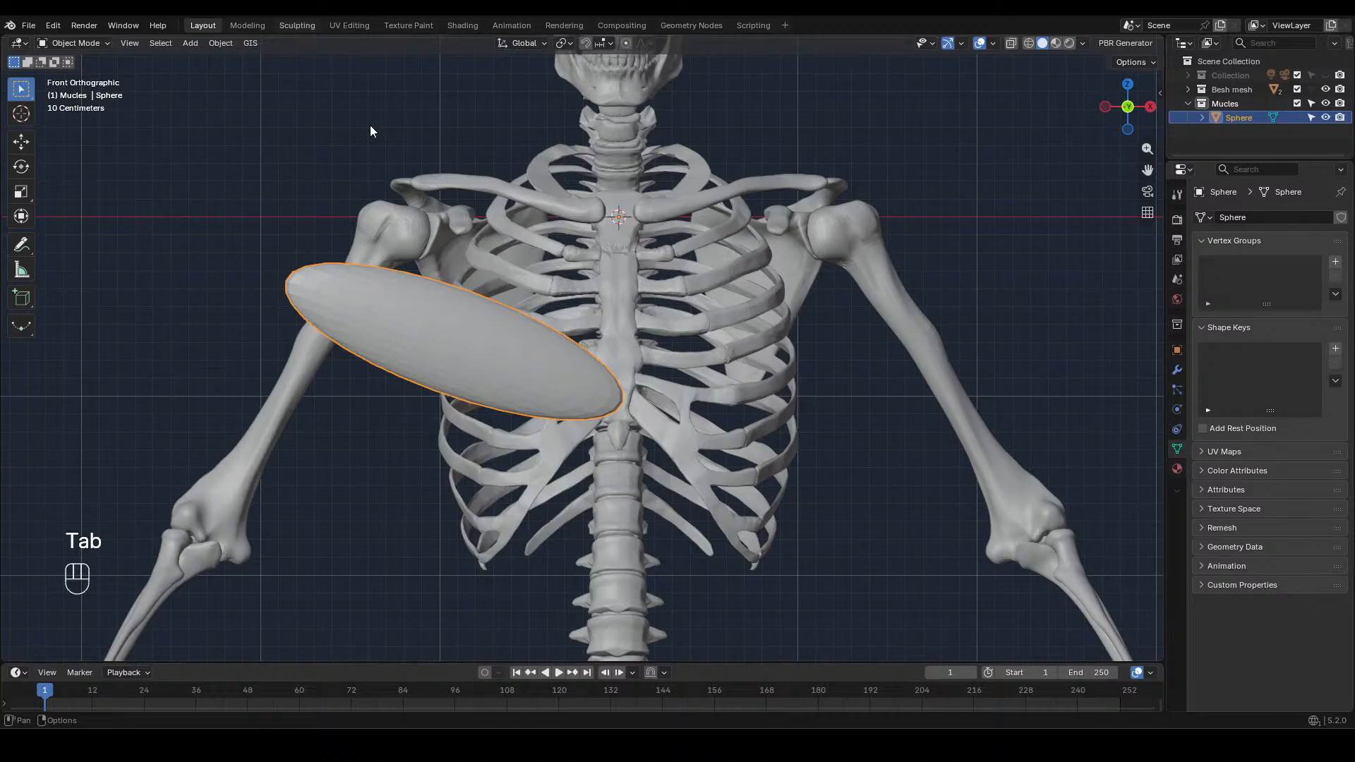
scroll(578, 271, "up", 5)
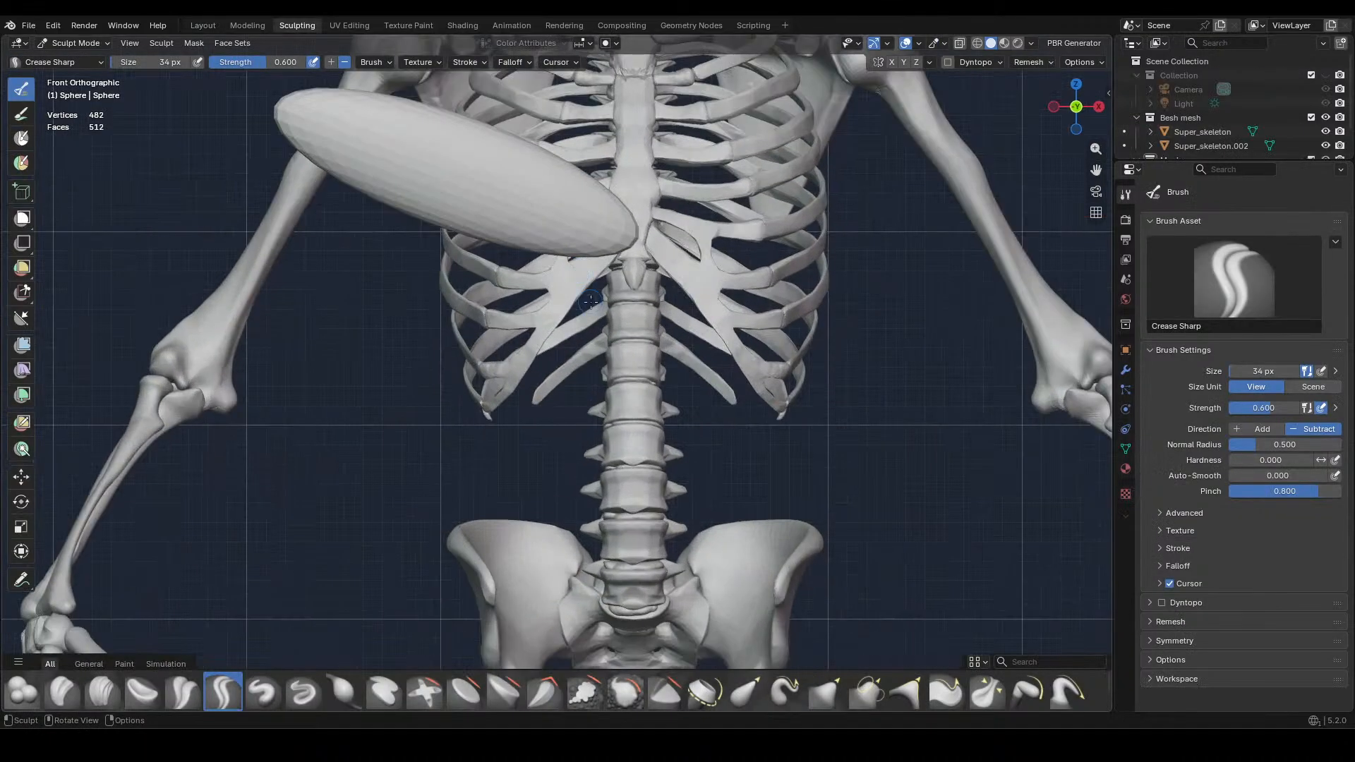
mouse_move(579, 272)
middle_mouse_down("shift")
mouse_move(661, 447)
mouse_move(661, 513)
middle_mouse_up("shift")
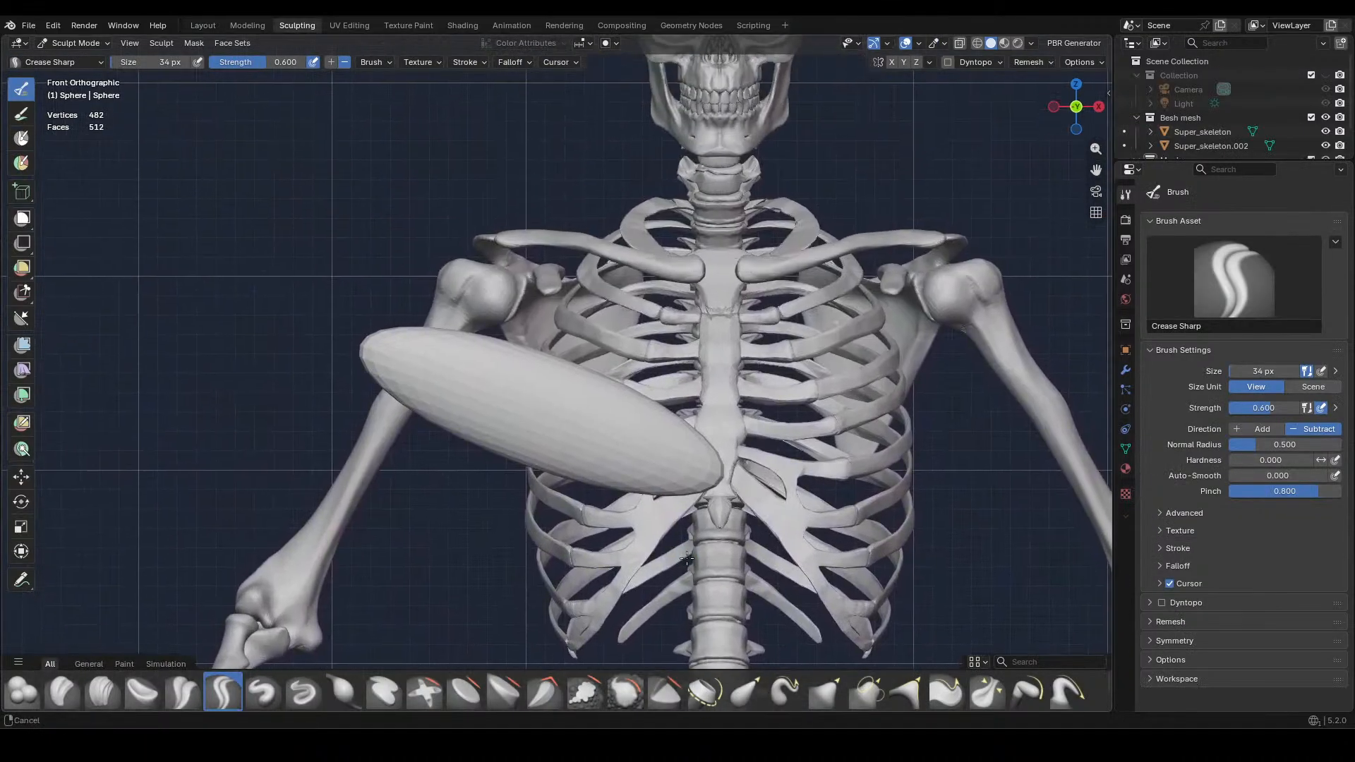
left_click(825, 692)
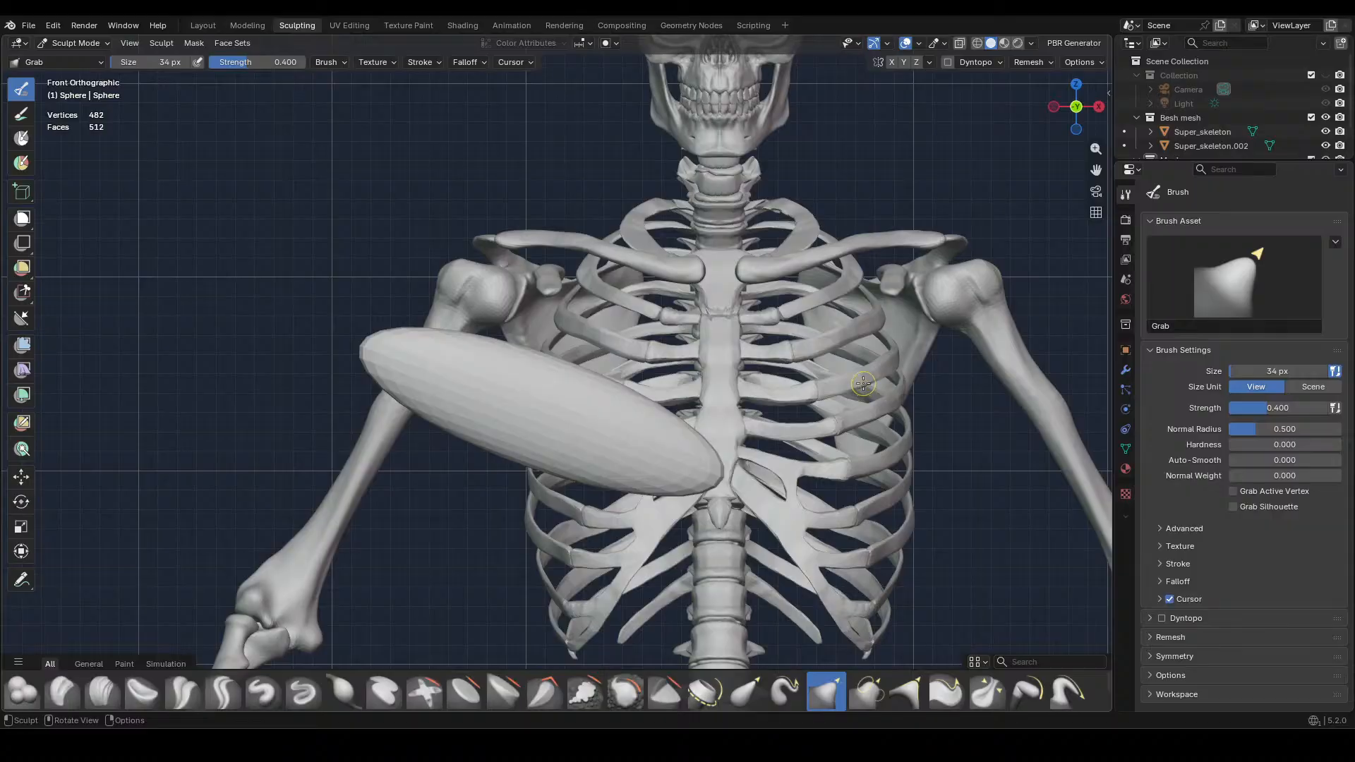
key("f")
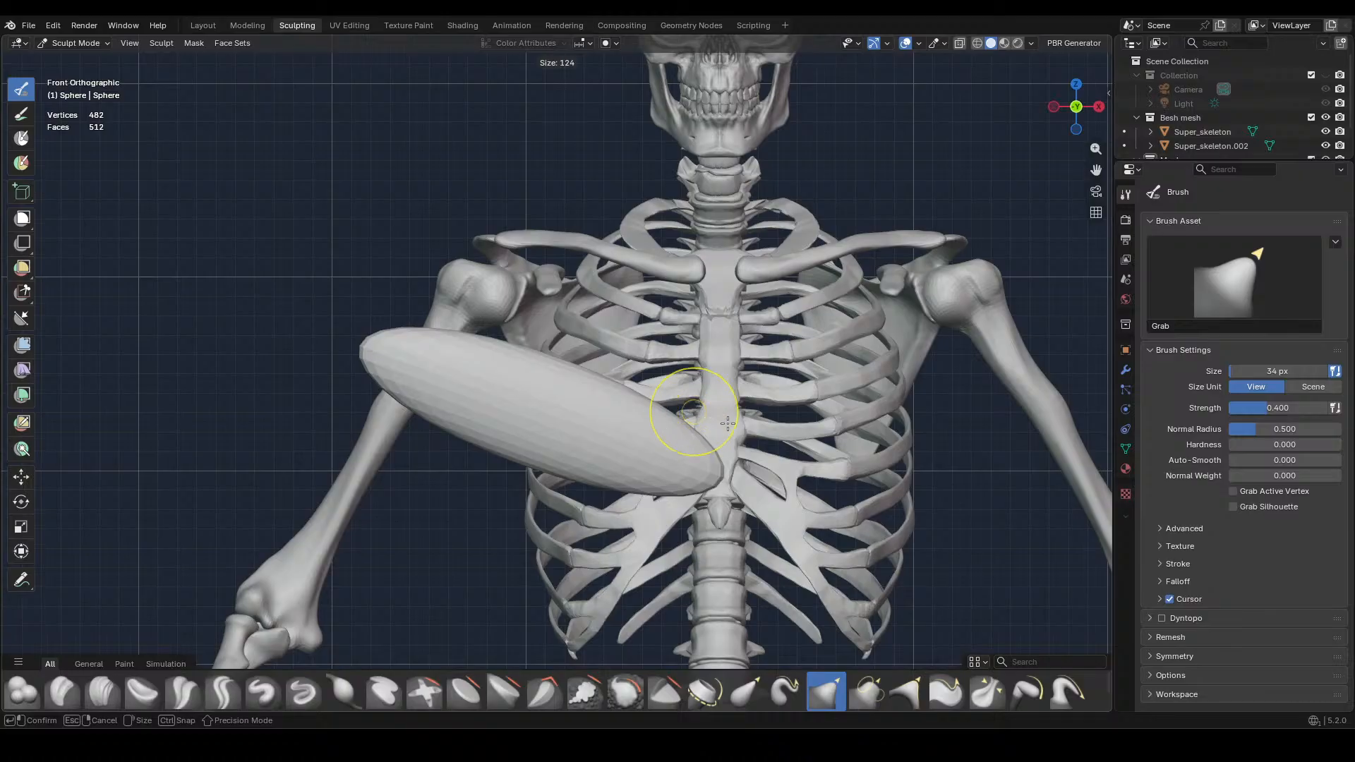
left_click(745, 448)
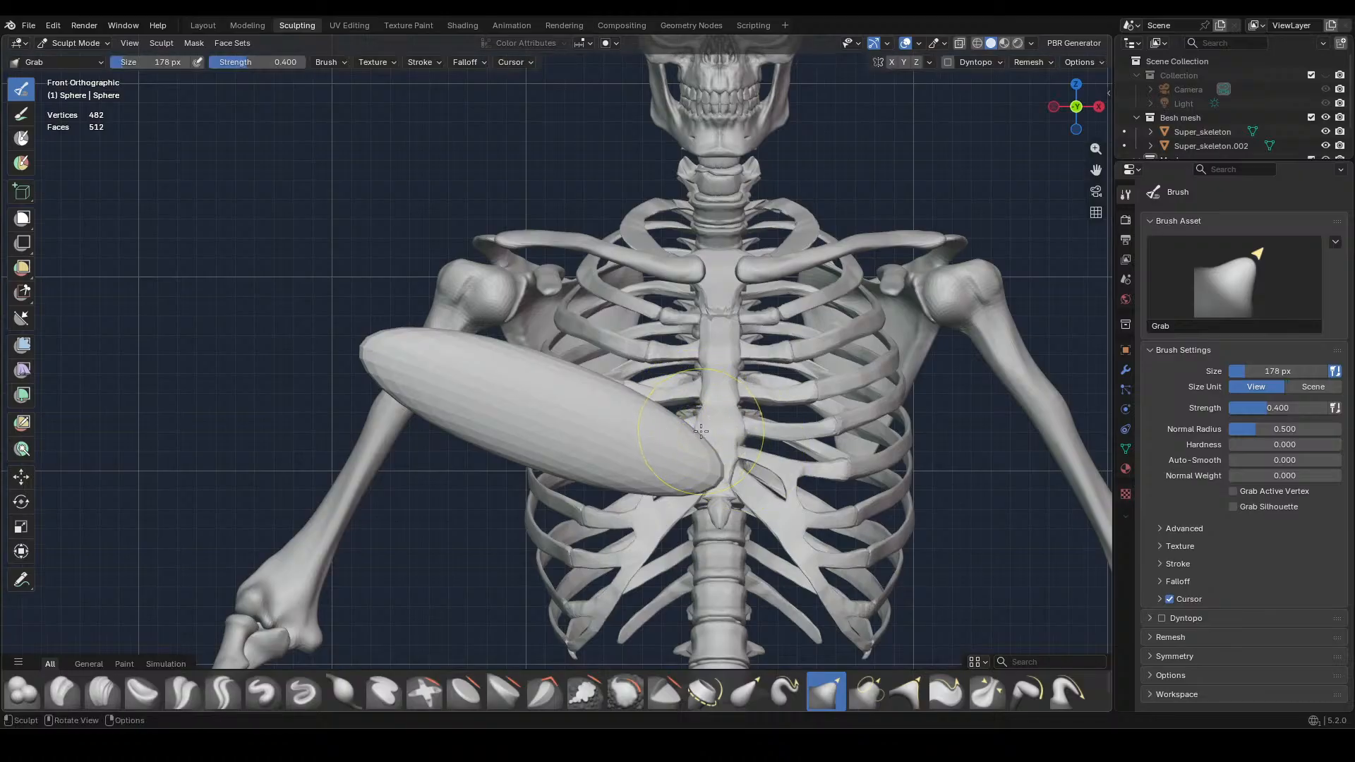
Reshape the muscle with Grab strokes, squaring its inner end along the sternum, tightening its lower edge and pulling its outer tip inward
left_click_drag(706, 433, 704, 412)
left_click_drag(660, 406, 657, 397)
left_click_drag(650, 403, 649, 394)
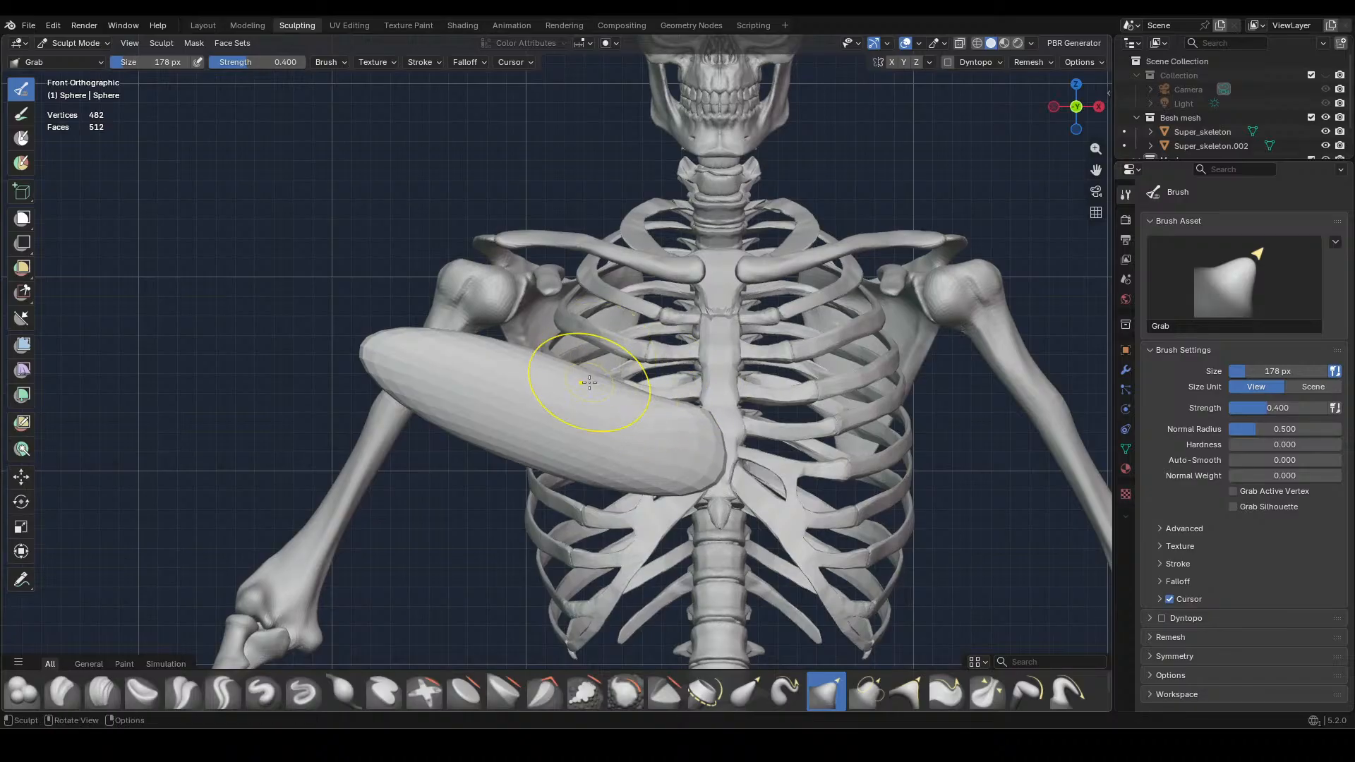
mouse_move(588, 479)
left_mouse_down()
mouse_move(591, 465)
mouse_move(622, 474)
left_mouse_up()
left_click_drag(652, 495, 654, 486)
left_click_drag(573, 474, 572, 465)
left_click_drag(525, 469, 522, 460)
mouse_move(453, 425)
left_mouse_down("shift")
mouse_move(634, 464)
mouse_move(604, 382)
left_mouse_up("shift")
left_click_drag(681, 403, 493, 343)
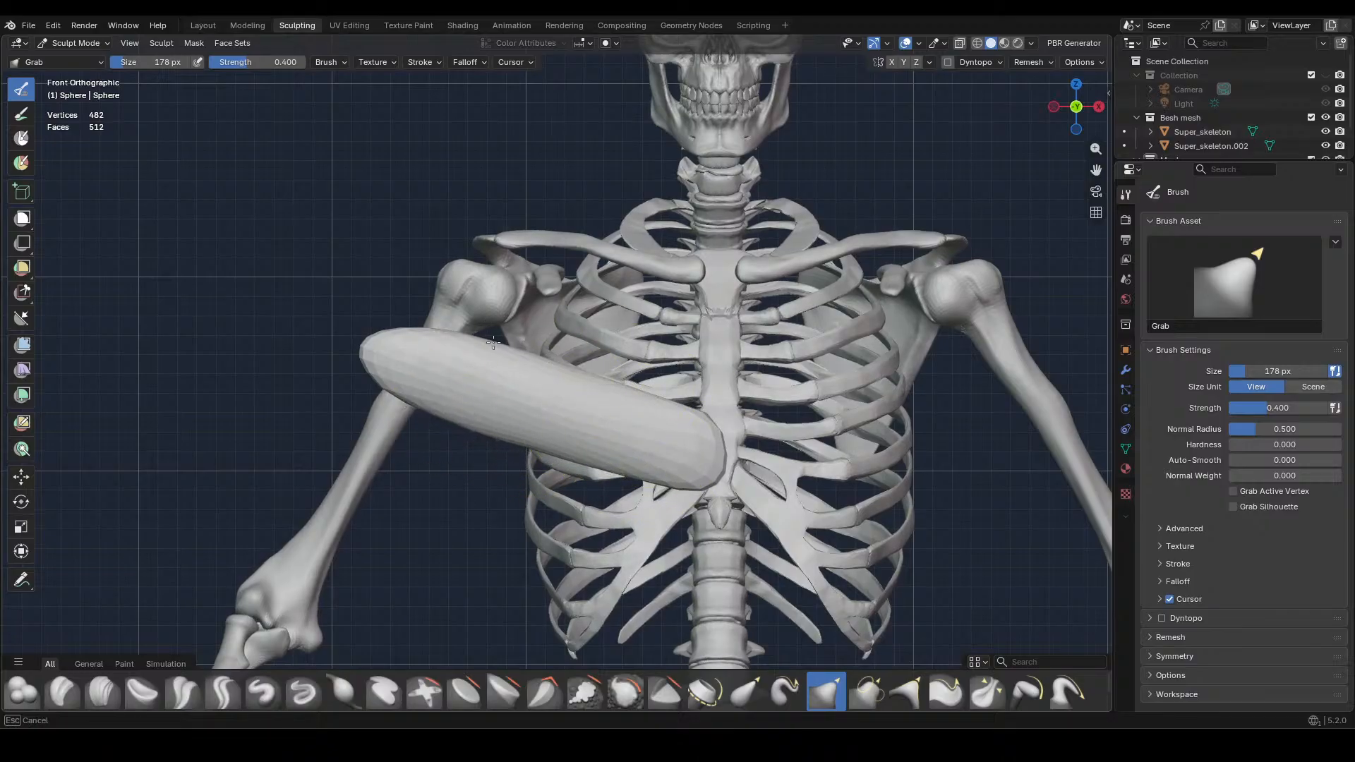
mouse_move(568, 372)
left_mouse_down()
mouse_move(394, 364)
mouse_move(461, 415)
left_mouse_up()
mouse_move(572, 460)
left_mouse_down()
mouse_move(604, 416)
mouse_move(704, 416)
mouse_move(721, 449)
mouse_move(715, 422)
mouse_move(721, 434)
left_mouse_up()
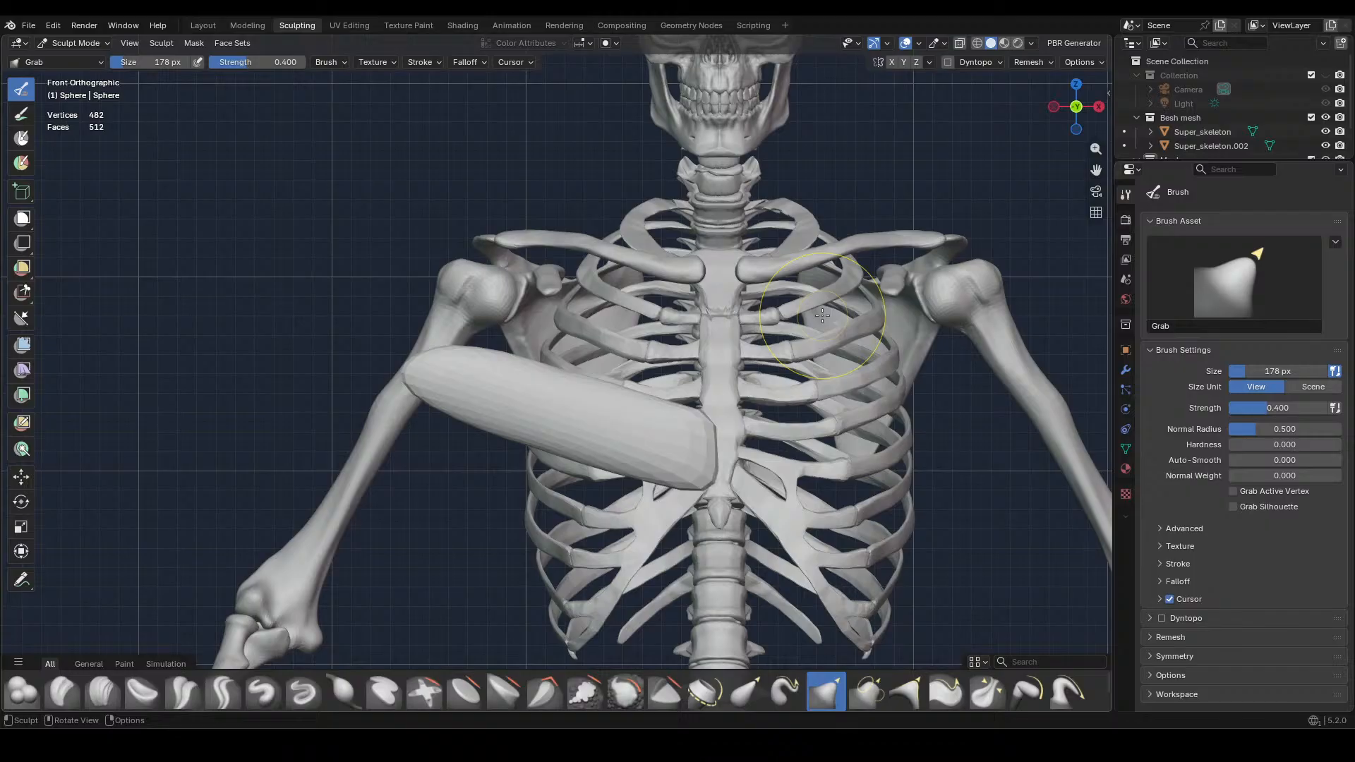
Enlarge the Grab brush to 366 px and, in top view, curve the muscle's outer half back around the ribcage toward the upper arm
middle_click_drag(825, 318, 857, 437)
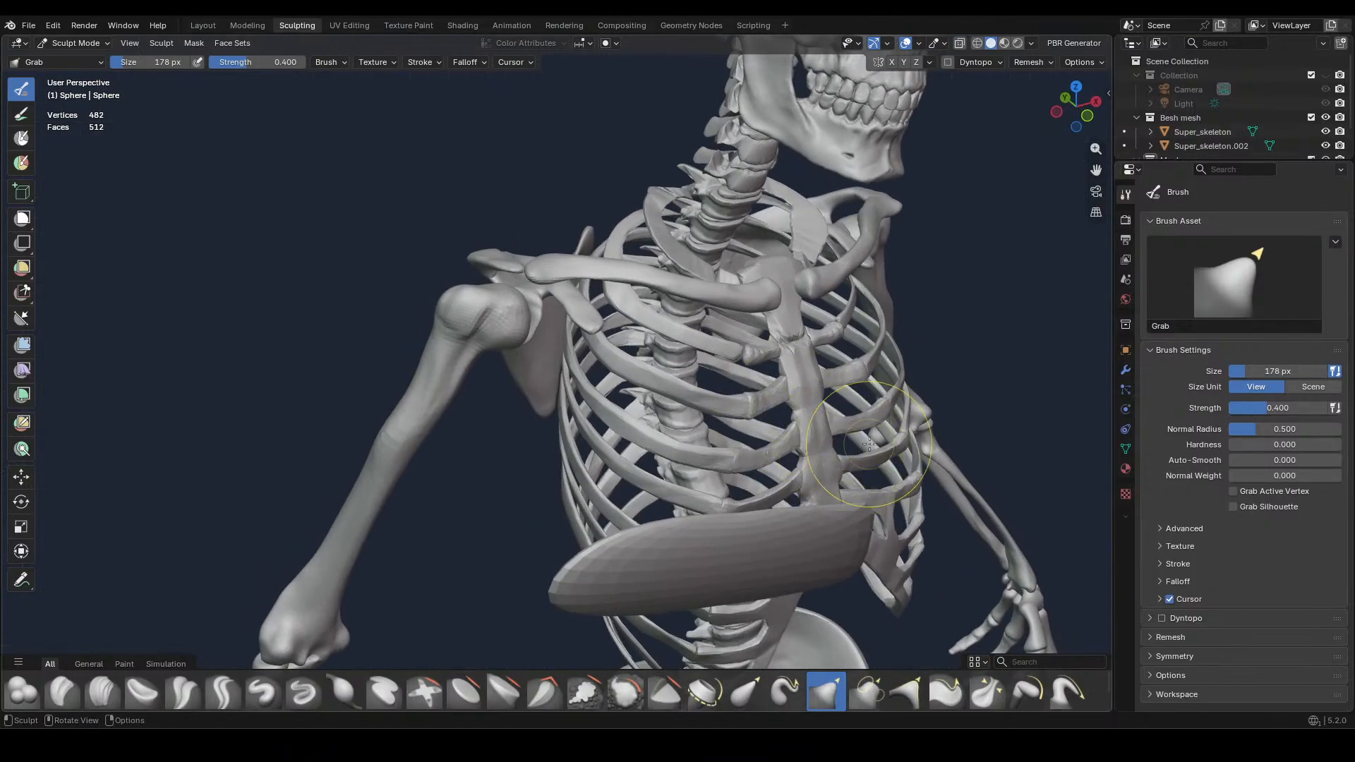
key("KP_7")
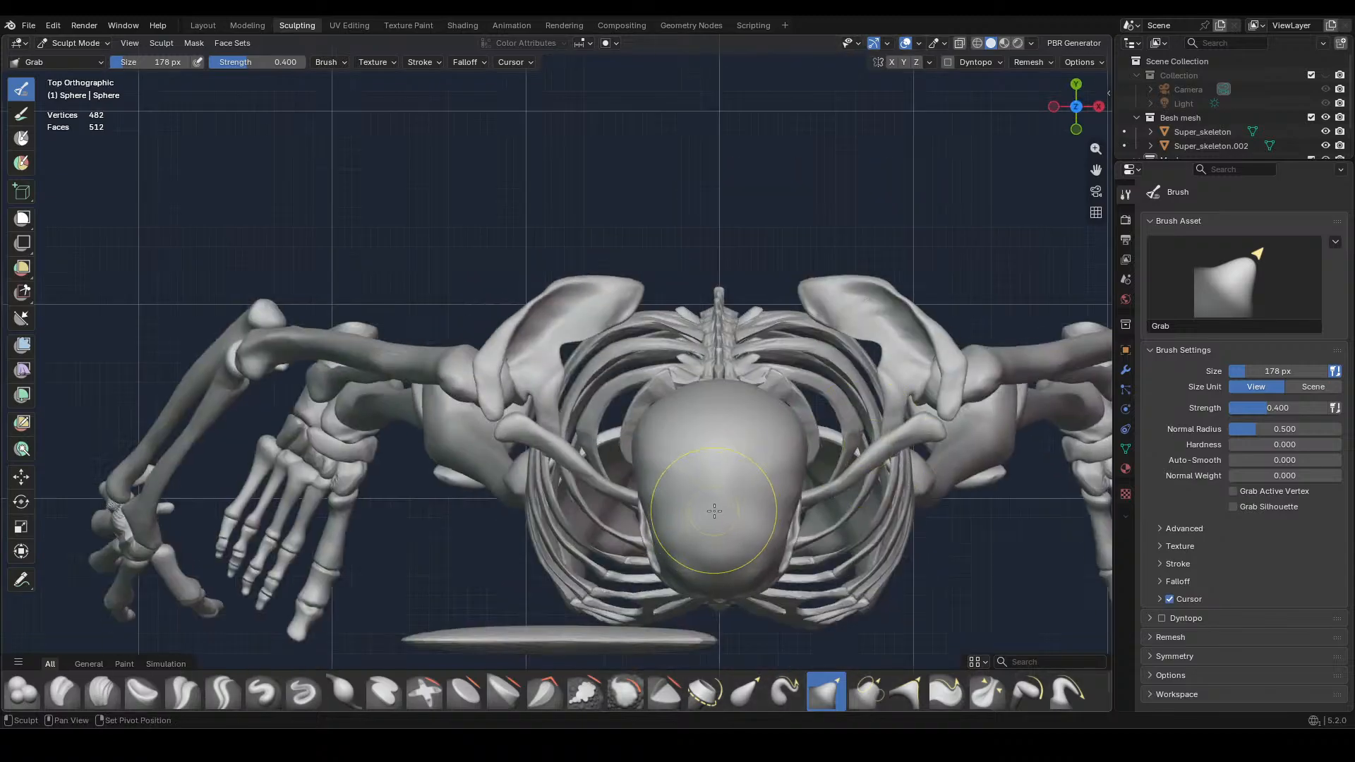
middle_click_drag(869, 443, 875, 263, "shift")
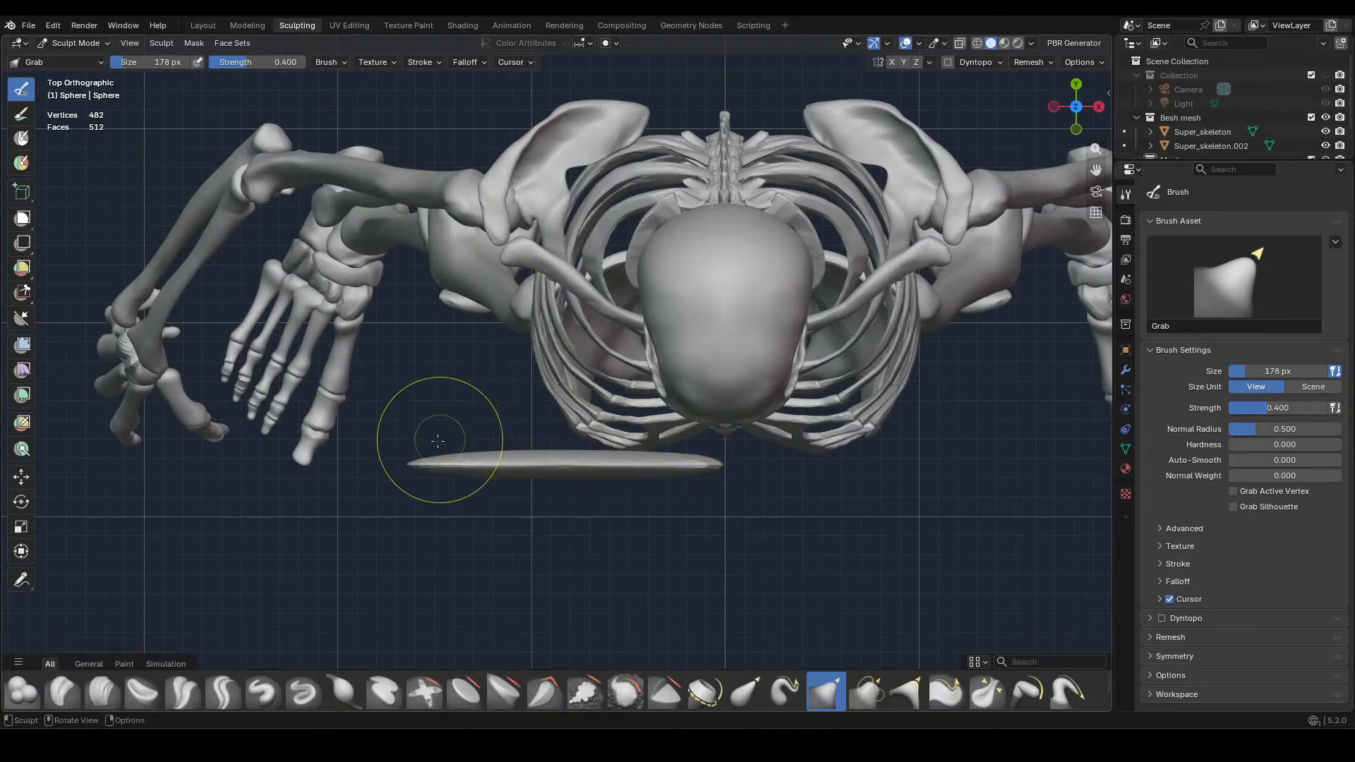
key("f")
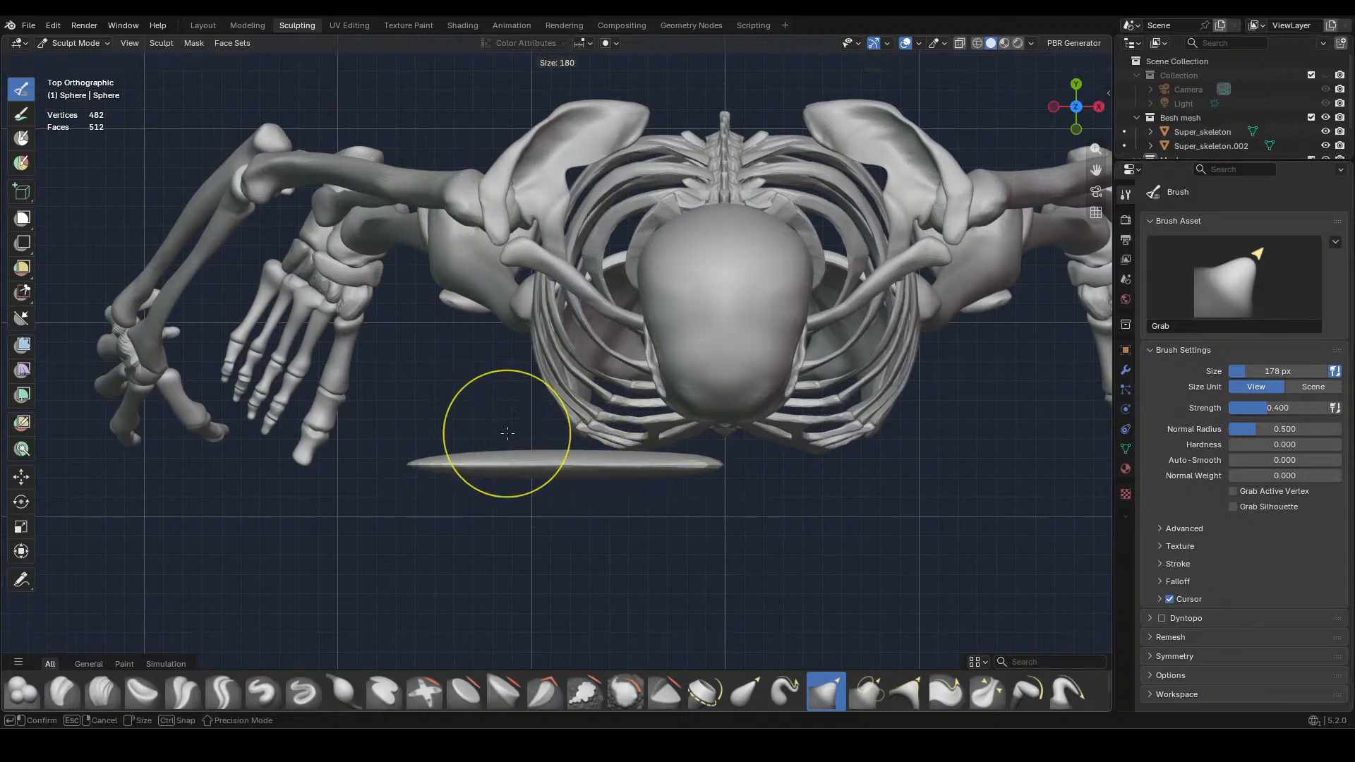
left_click(634, 435)
left_click_drag(424, 467, 401, 203)
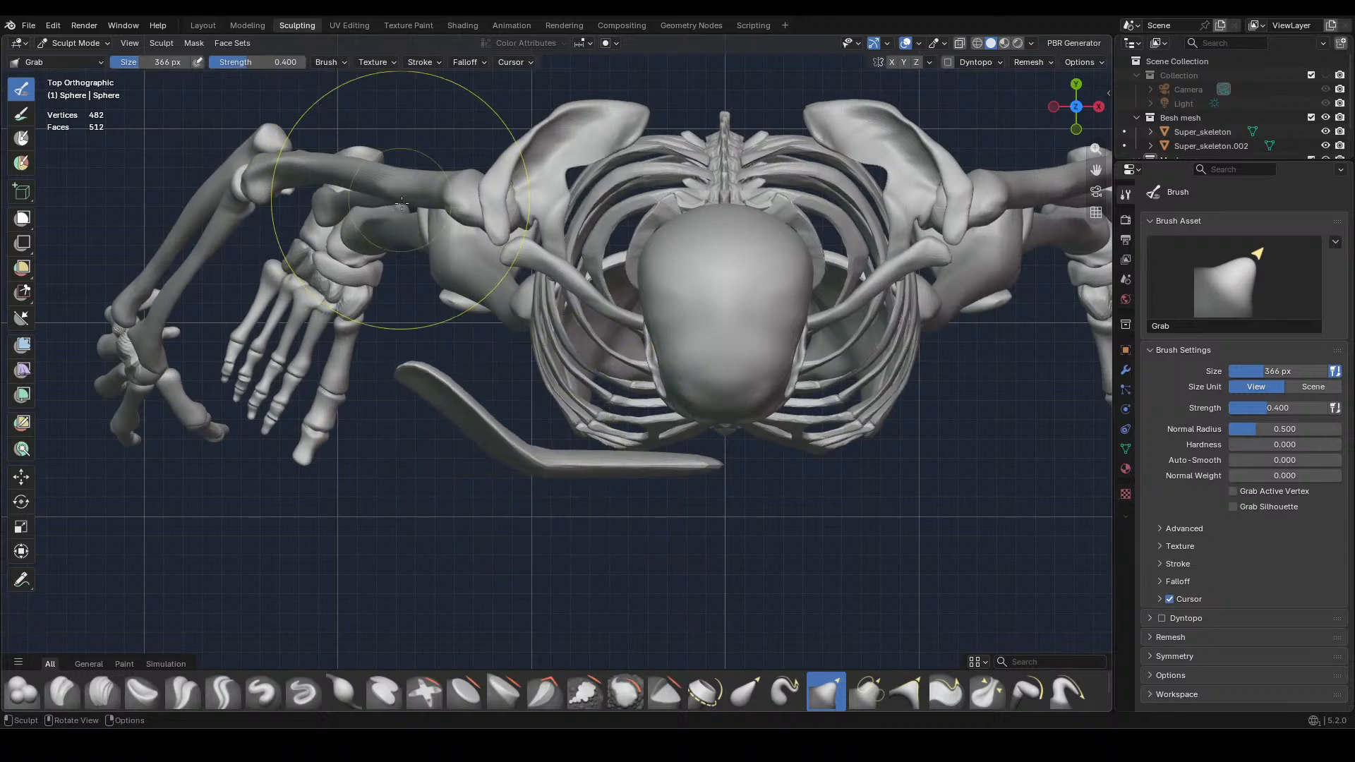
left_click_drag(536, 480, 551, 373)
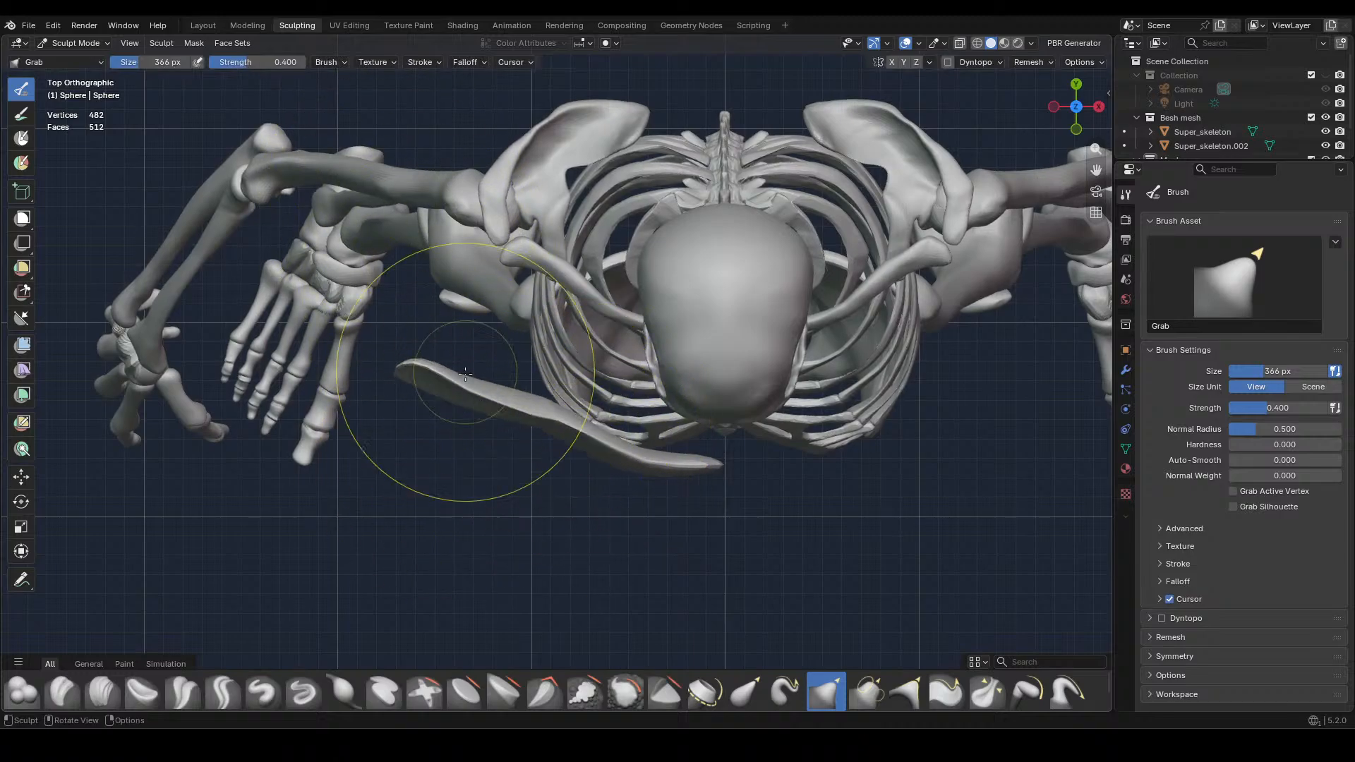
left_click_drag(433, 374, 419, 227)
left_click_drag(412, 282, 409, 162)
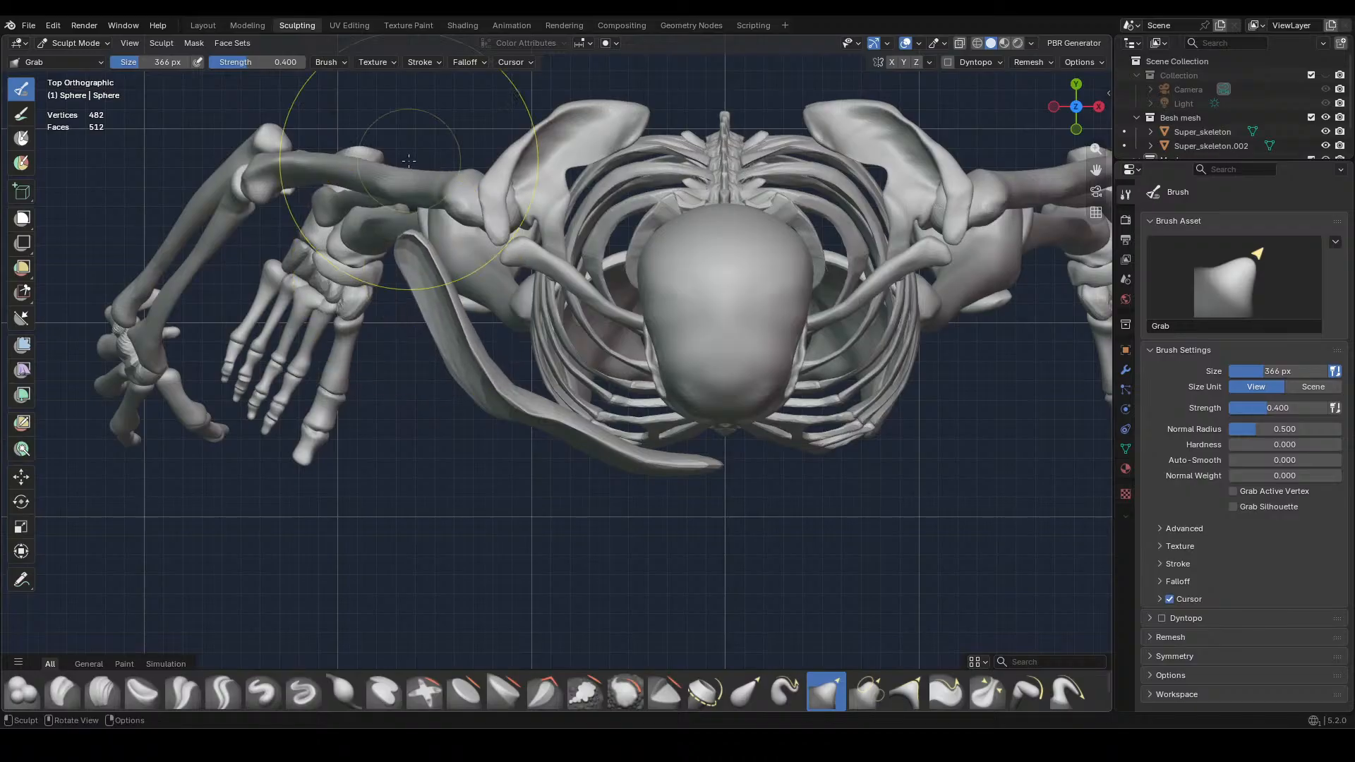
Pull the muscle's outer half, middle and inner end back toward the upper arm, ribcage and sternum with Grab strokes in top view
left_click_drag(415, 235, 413, 202)
left_click_drag(414, 189, 415, 171)
mouse_move(465, 361)
left_mouse_down()
mouse_move(494, 332)
mouse_move(467, 288)
left_mouse_up()
left_click_drag(540, 402, 556, 385)
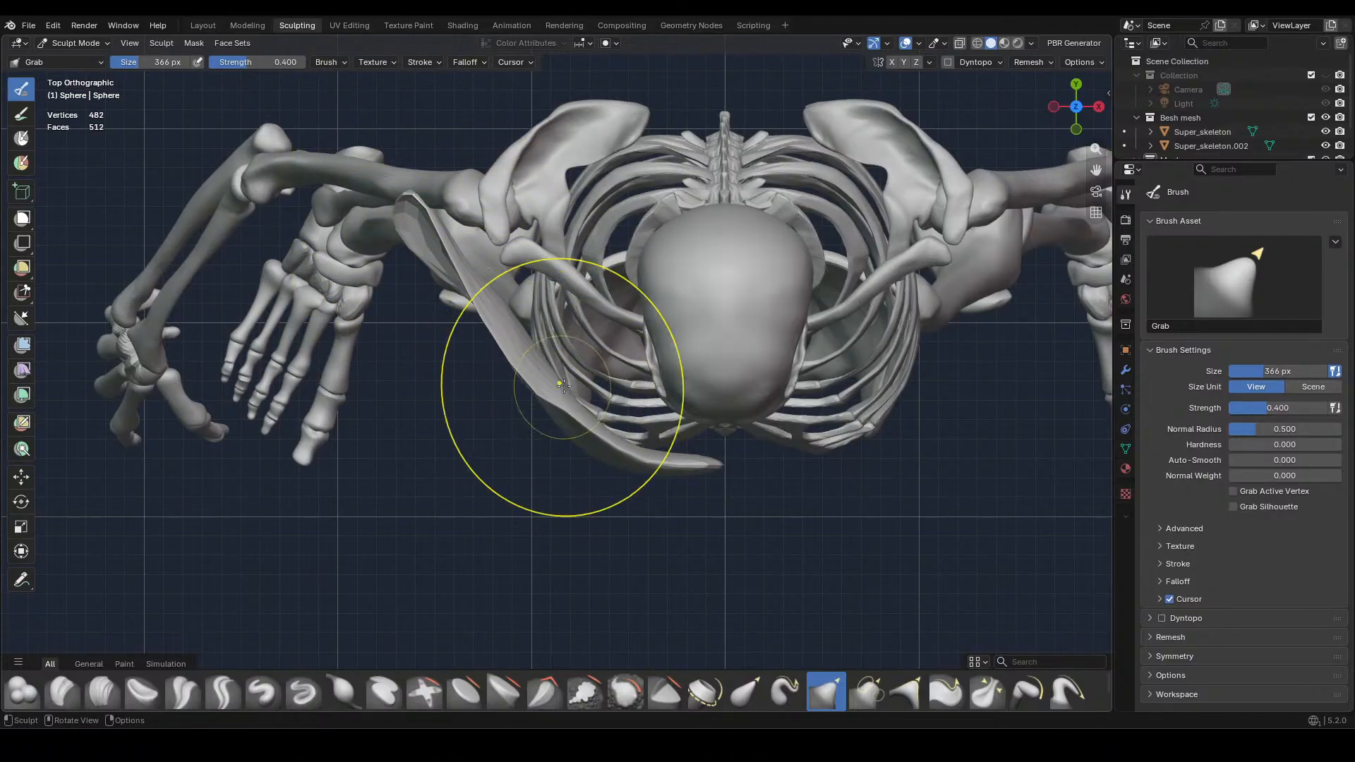
left_click_drag(708, 464, 709, 430)
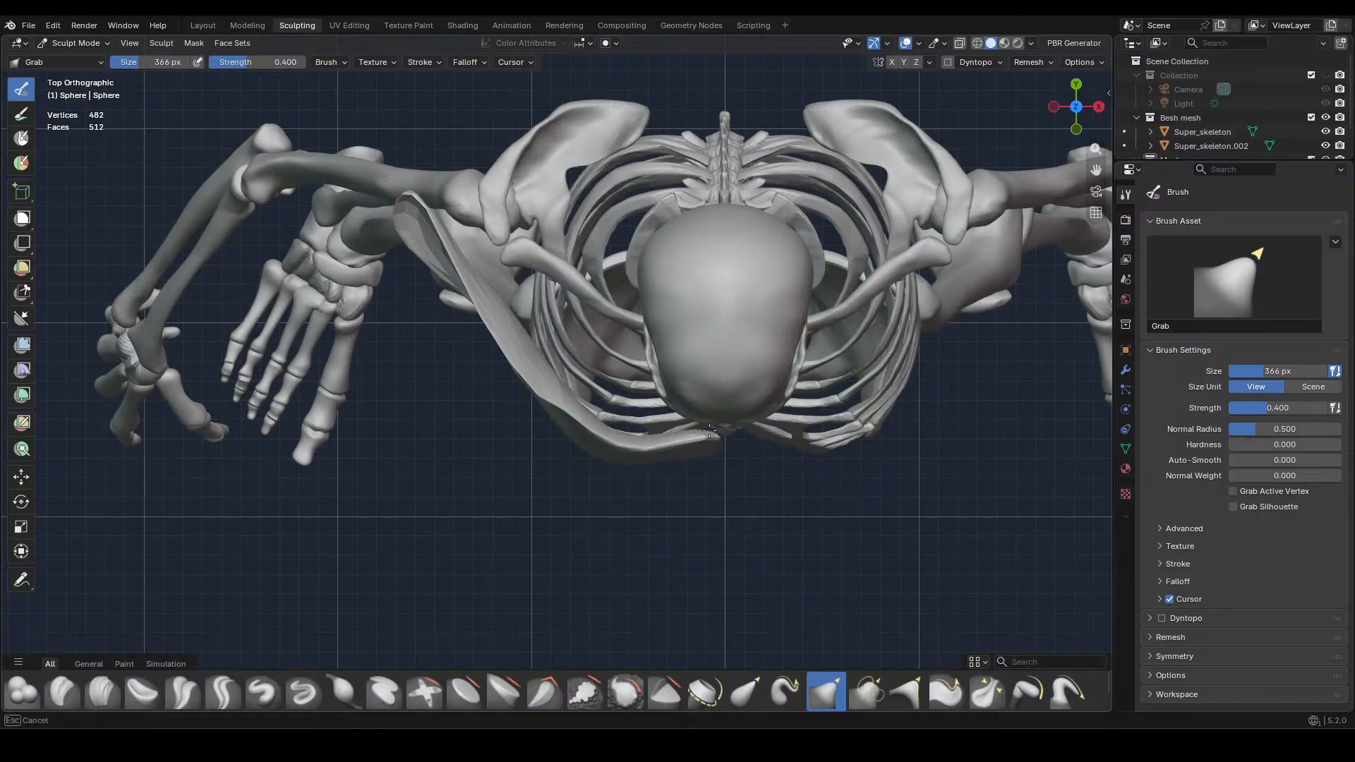
mouse_move(709, 430)
middle_mouse_down()
mouse_move(753, 356)
mouse_move(811, 423)
mouse_move(895, 484)
mouse_move(856, 478)
middle_mouse_up()
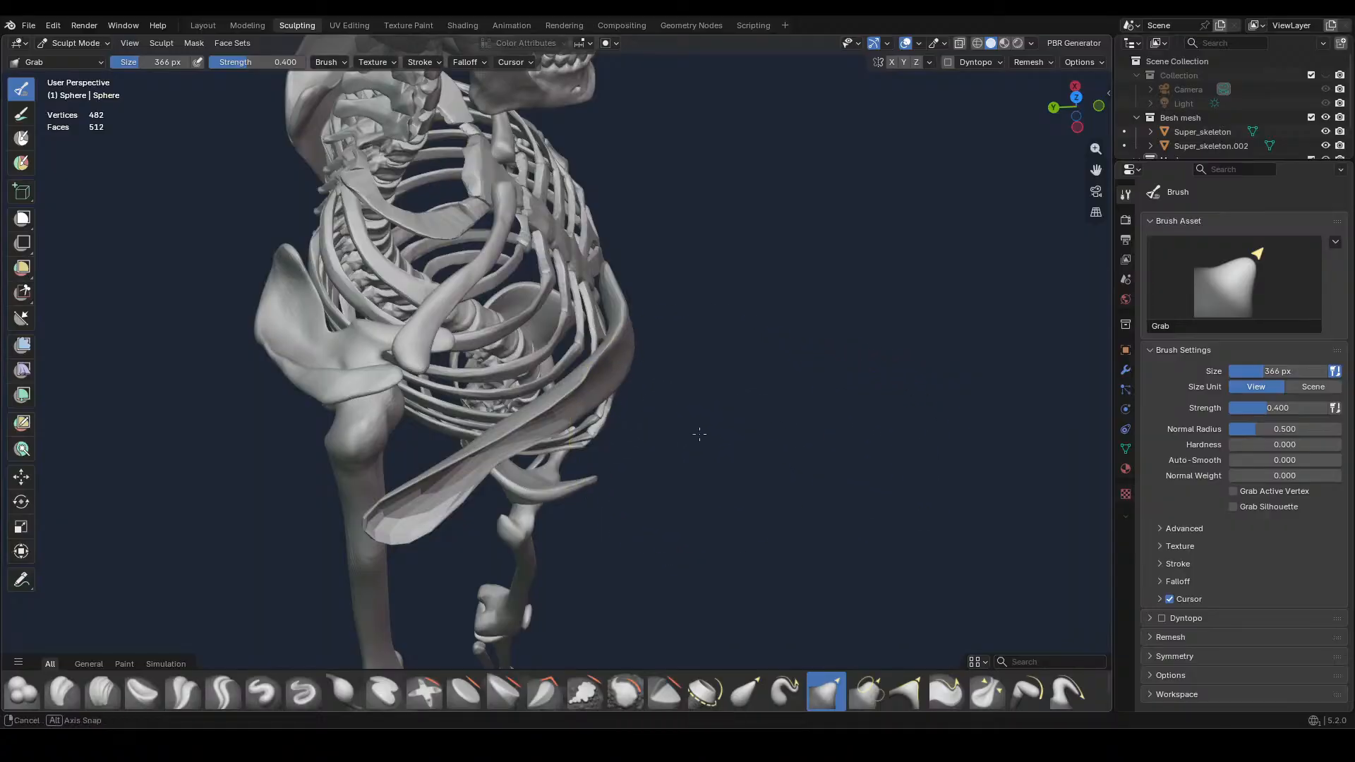
Reduce the Grab brush to 212 px and pull the muscle's protruding inner end back onto the sternum
middle_click_drag(699, 433, 635, 409)
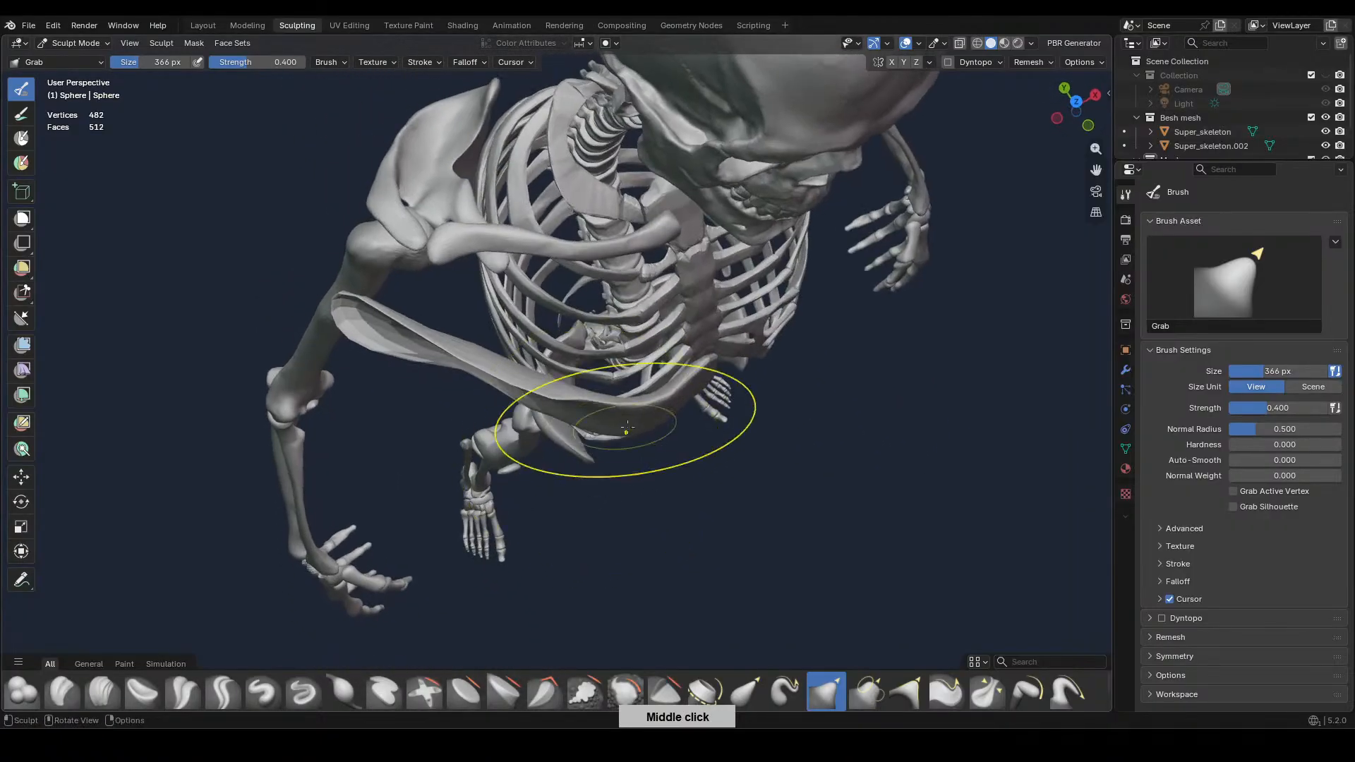
key("f")
left_click(661, 403)
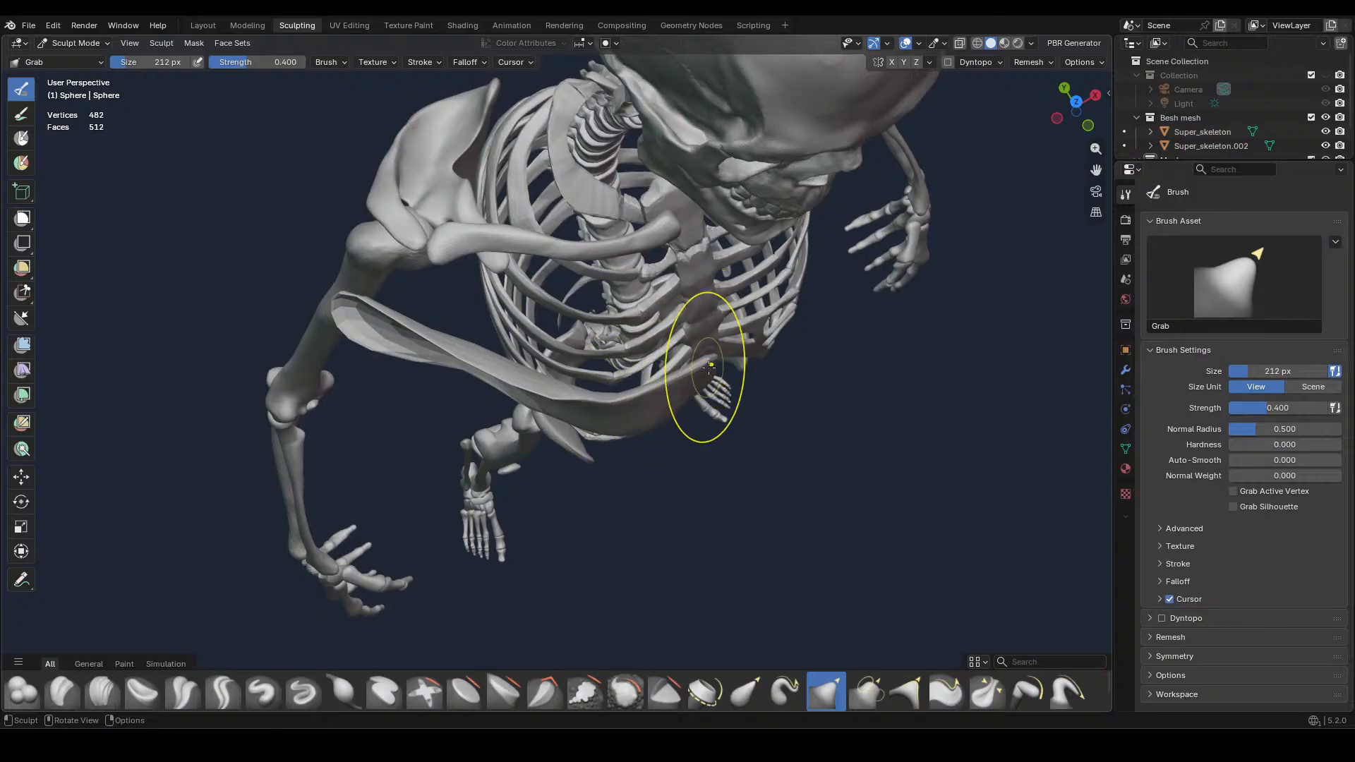
middle_click_drag(709, 365, 674, 473)
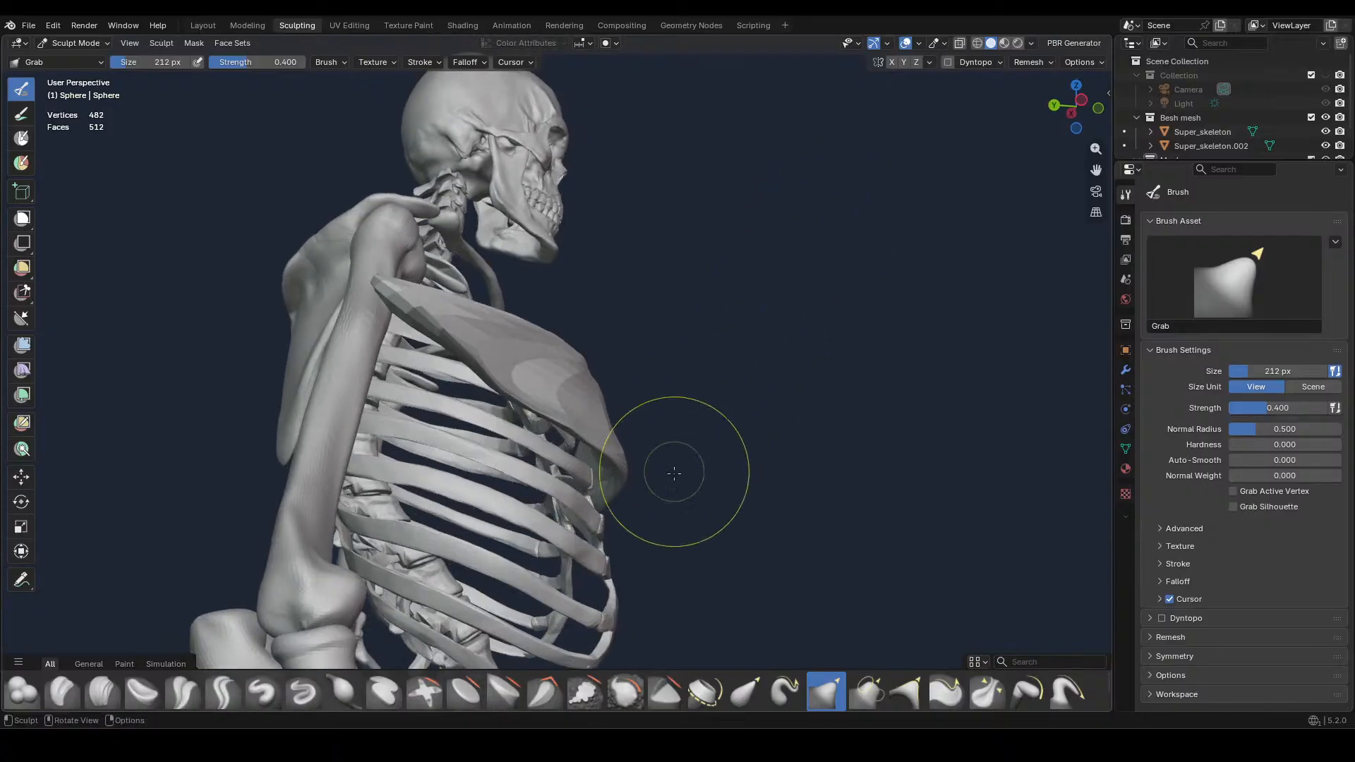
left_click_drag(673, 473, 592, 469)
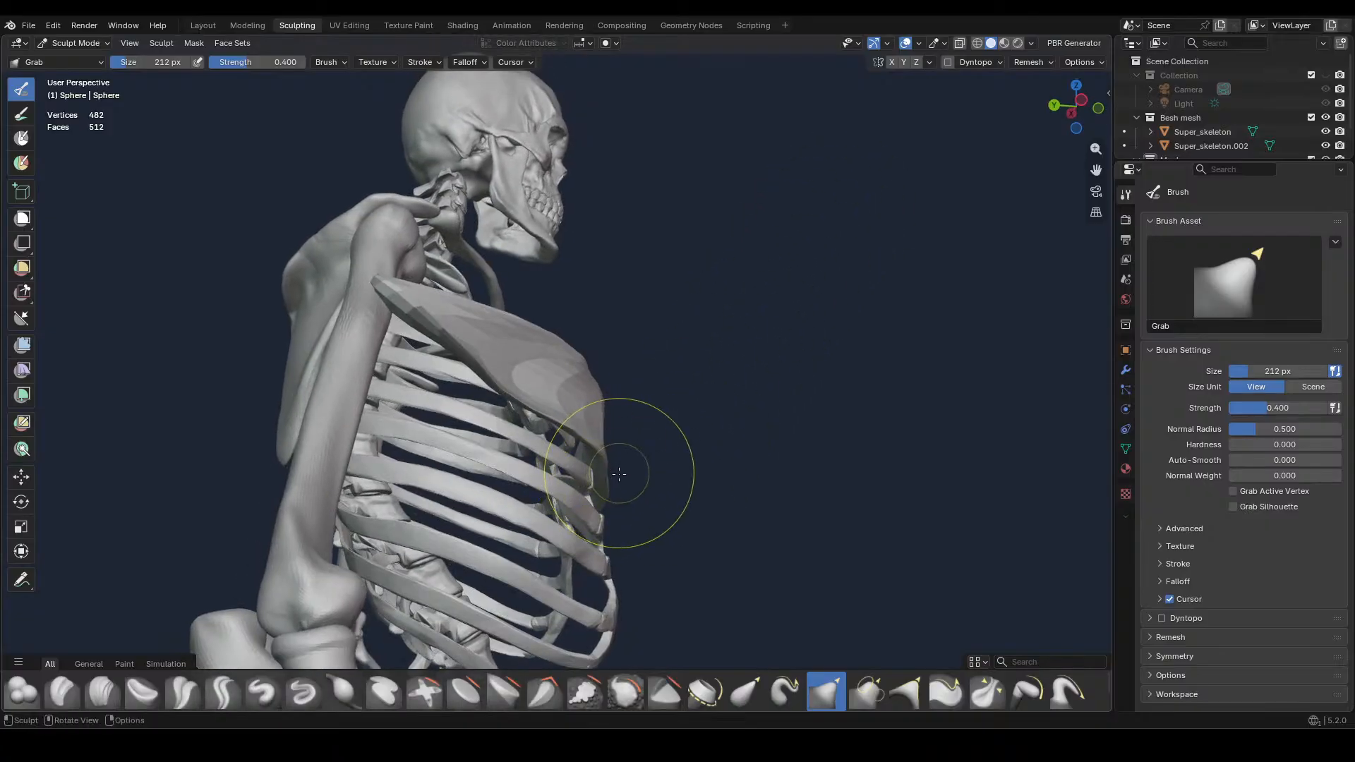
mouse_move(670, 469)
middle_mouse_down()
mouse_move(684, 448)
mouse_move(729, 550)
middle_mouse_up()
left_click_drag(623, 367, 623, 328)
mouse_move(705, 332)
middle_mouse_down()
mouse_move(580, 460)
mouse_move(468, 363)
mouse_move(585, 473)
middle_mouse_up()
key("KP_1")
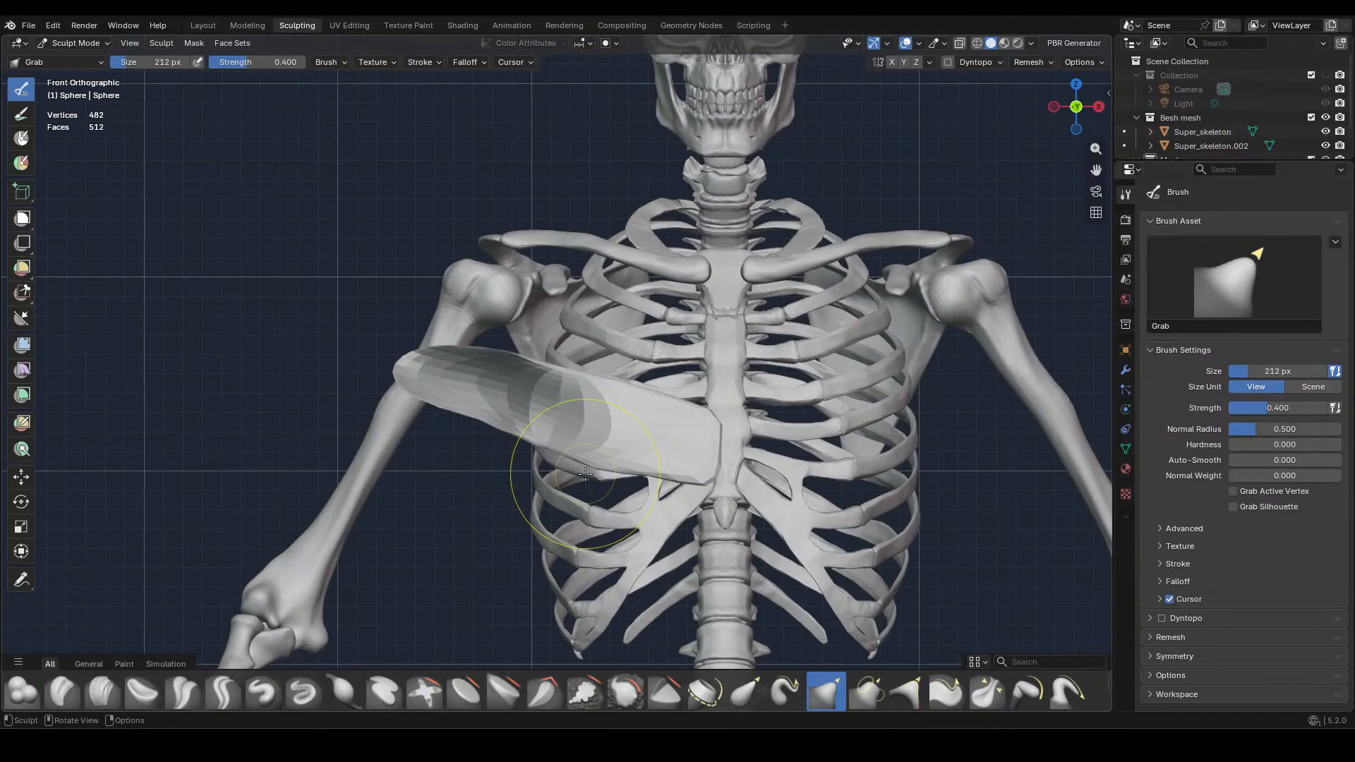
Try to add volume to the muscle's front and outer half with 212 px Draw brush strokes
left_click(269, 681)
mouse_move(557, 423)
left_mouse_down()
mouse_move(547, 406)
mouse_move(405, 363)
mouse_move(509, 373)
mouse_move(430, 367)
mouse_move(423, 352)
left_mouse_up()
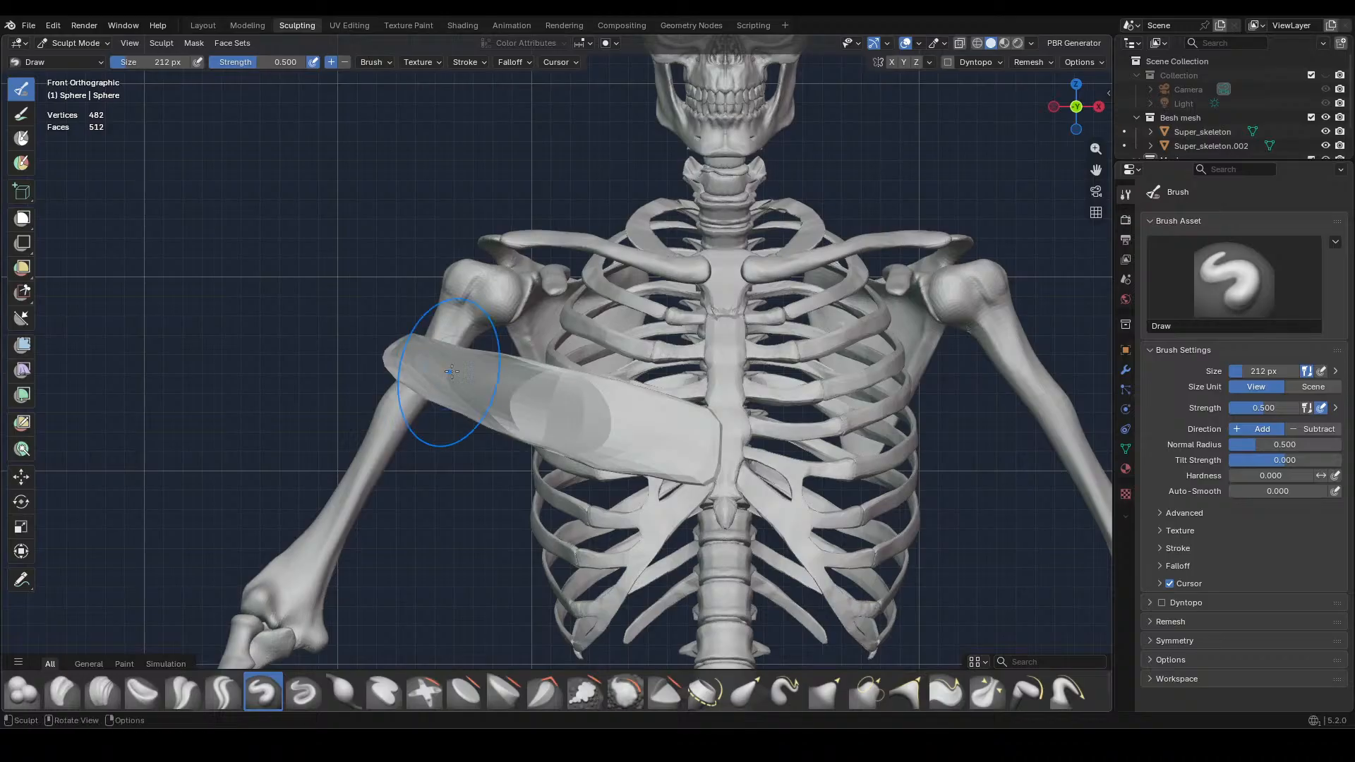
middle_click_drag(424, 353, 554, 442)
mouse_move(494, 476)
left_mouse_down()
mouse_move(434, 515)
mouse_move(448, 526)
left_mouse_up()
middle_click_drag(547, 496, 499, 454)
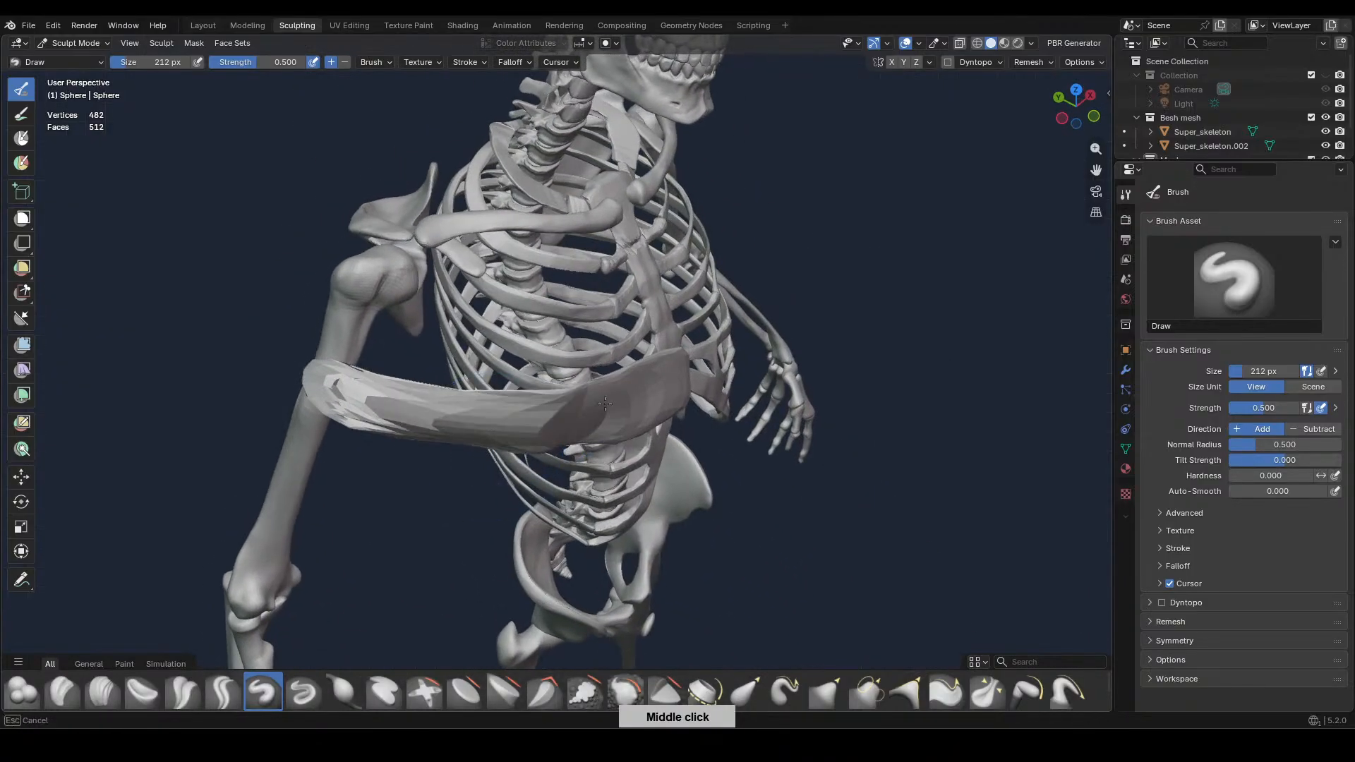
left_click_drag(614, 395, 606, 428)
mouse_move(605, 427)
middle_mouse_down()
mouse_move(589, 465)
mouse_move(603, 475)
middle_mouse_up()
Undo the Draw brush strokes on the muscle
key("ctrl+z")
key("ctrl+z")
key("ctrl+z")
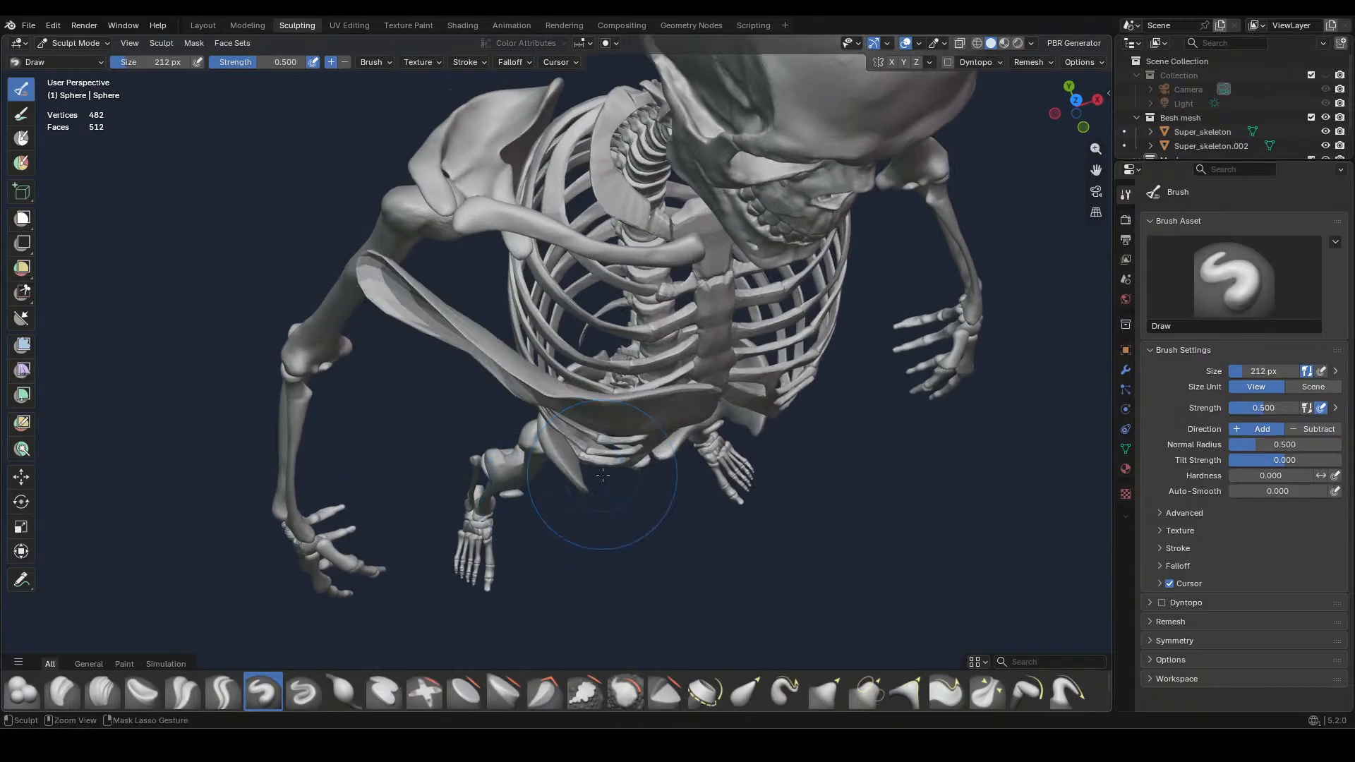
key("ctrl+z")
key("ctrl+z")
key("ctrl+z")
key("ctrl+z")
key("ctrl+z")
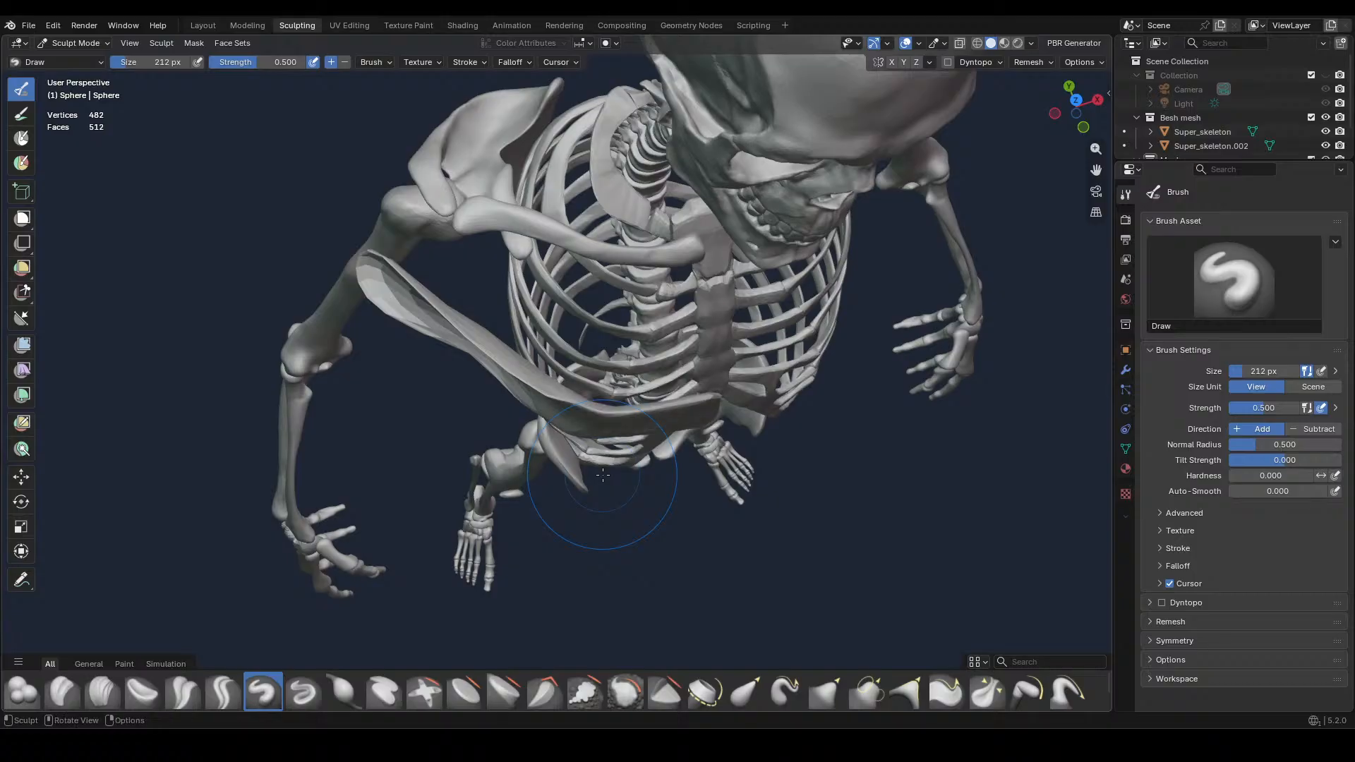
Set a finer voxel size for the muscle in front view, voxel-remesh it and inspect its surface
key("KP_1")
key("r")
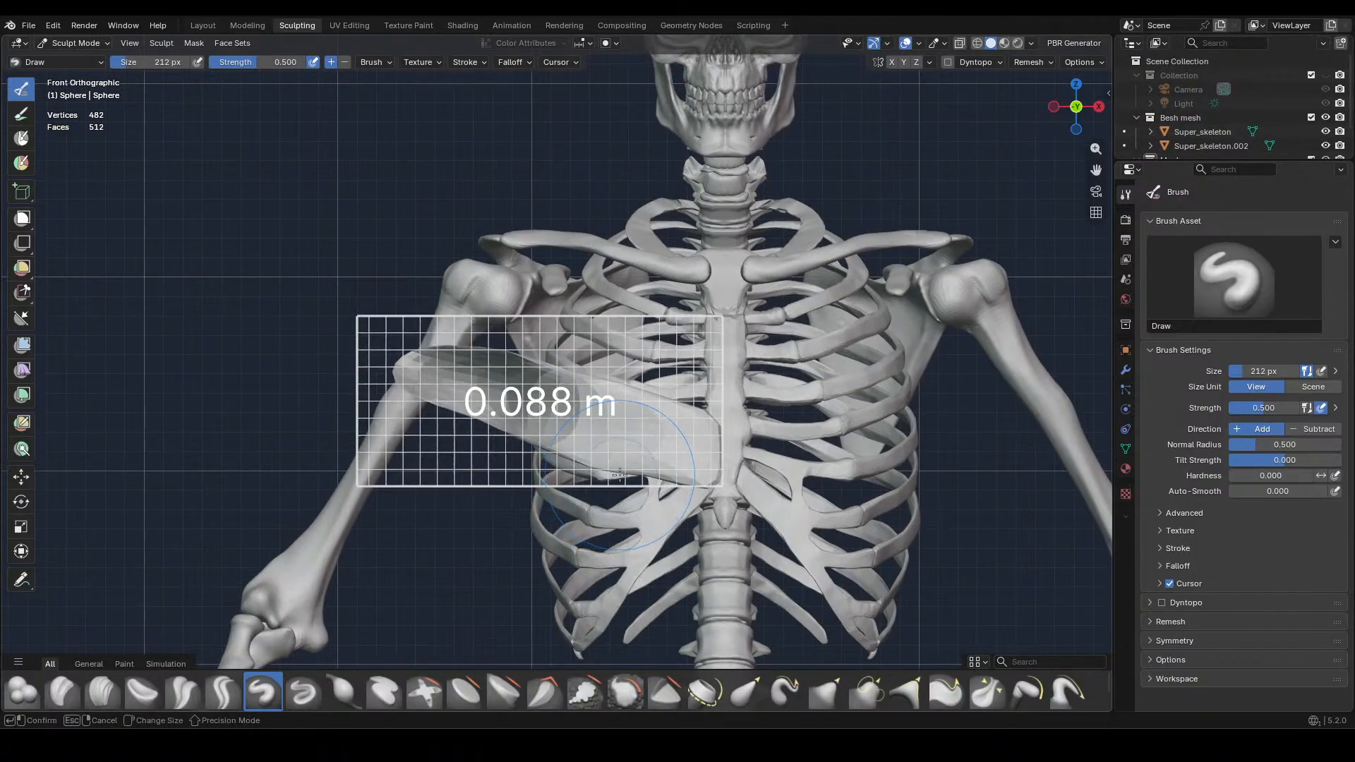
left_click(719, 462)
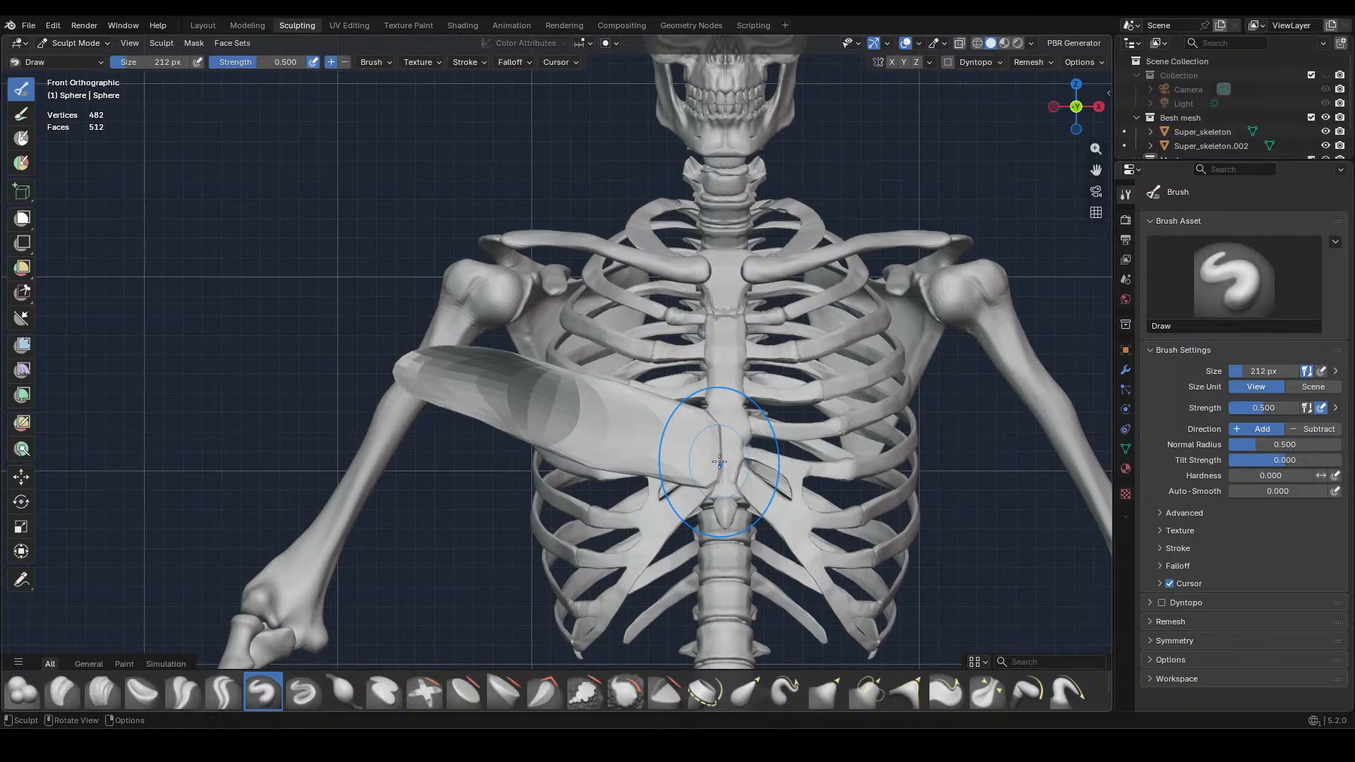
key("ctrl+r")
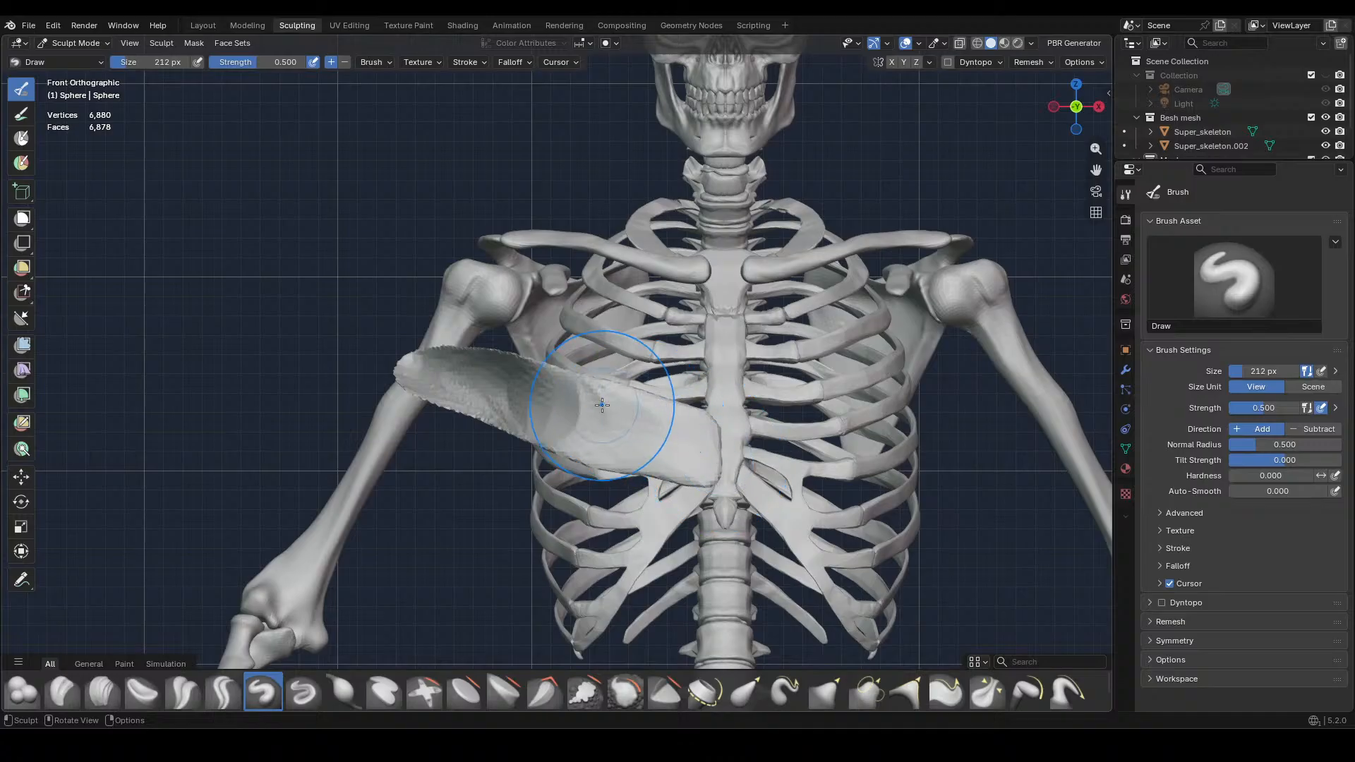
middle_click_drag(602, 404, 714, 520)
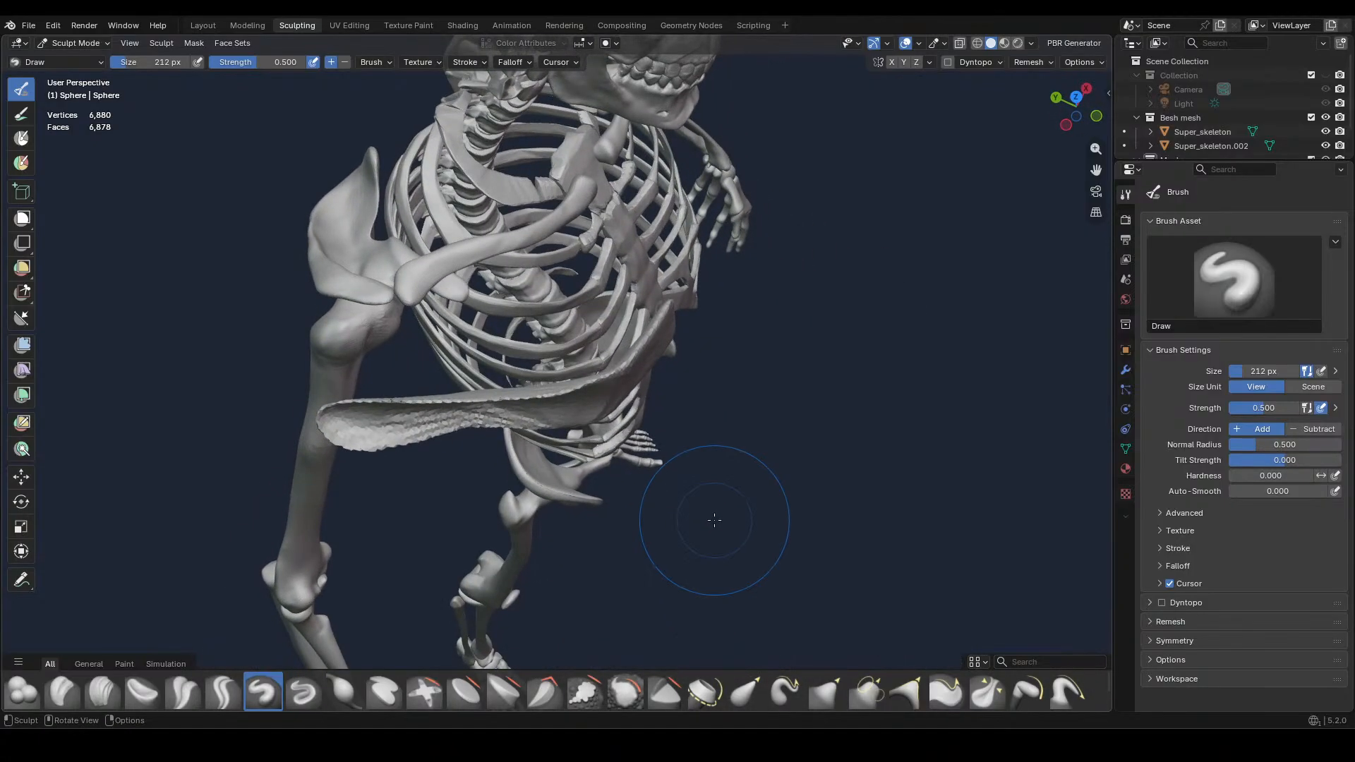
scroll(711, 513, "up", 4)
middle_click_drag(553, 484, 719, 400)
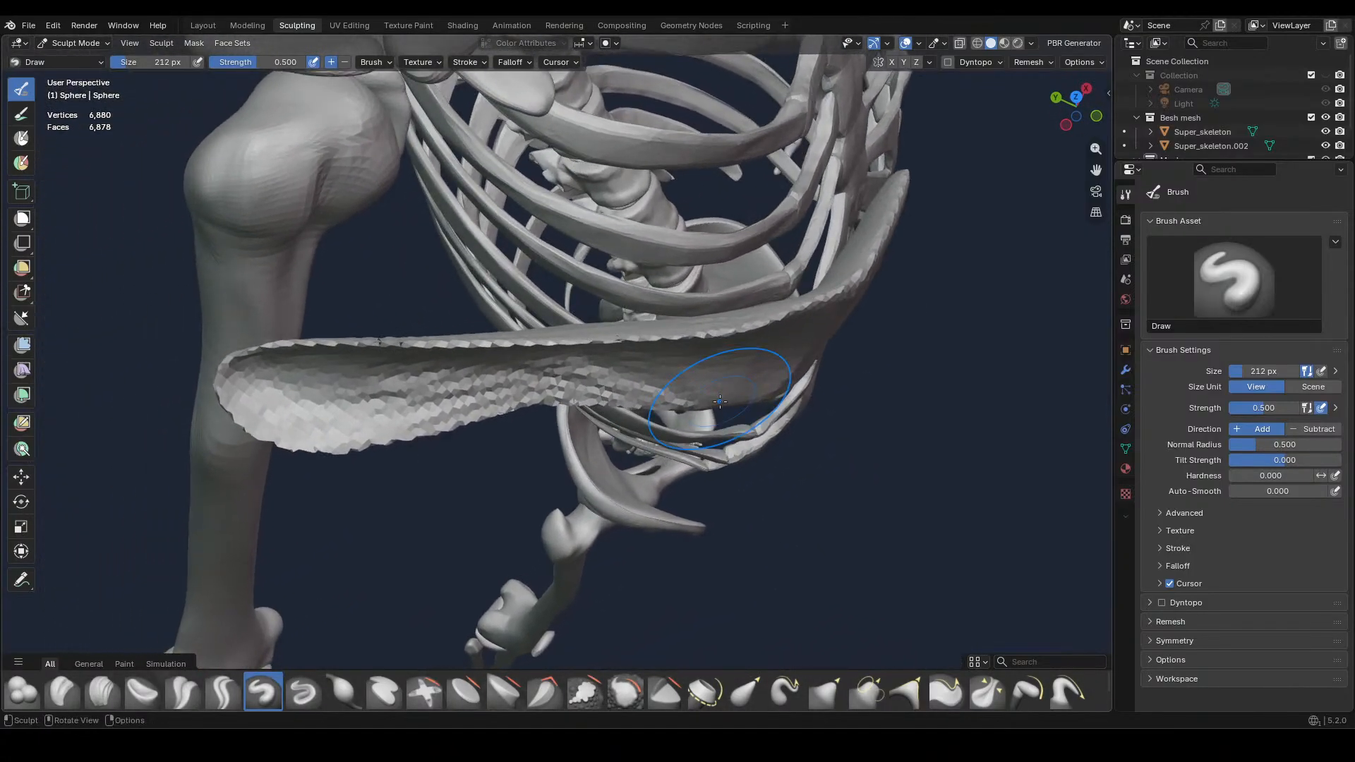
Refine the muscle with two more voxel remeshes, using voxel sizes of 0.014 m and 0.010 m
key("KP_1")
scroll(674, 364, "down", 4)
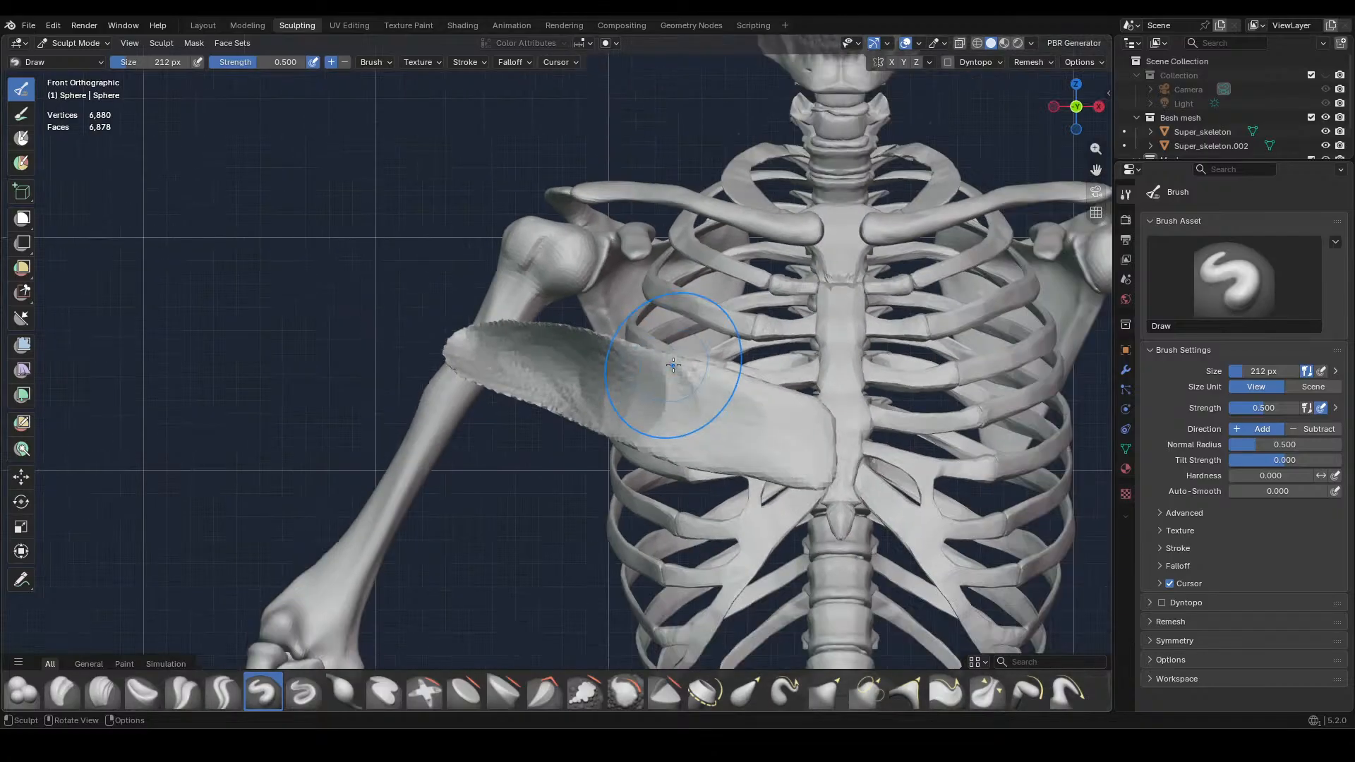
scroll(673, 364, "down", 1)
key("r")
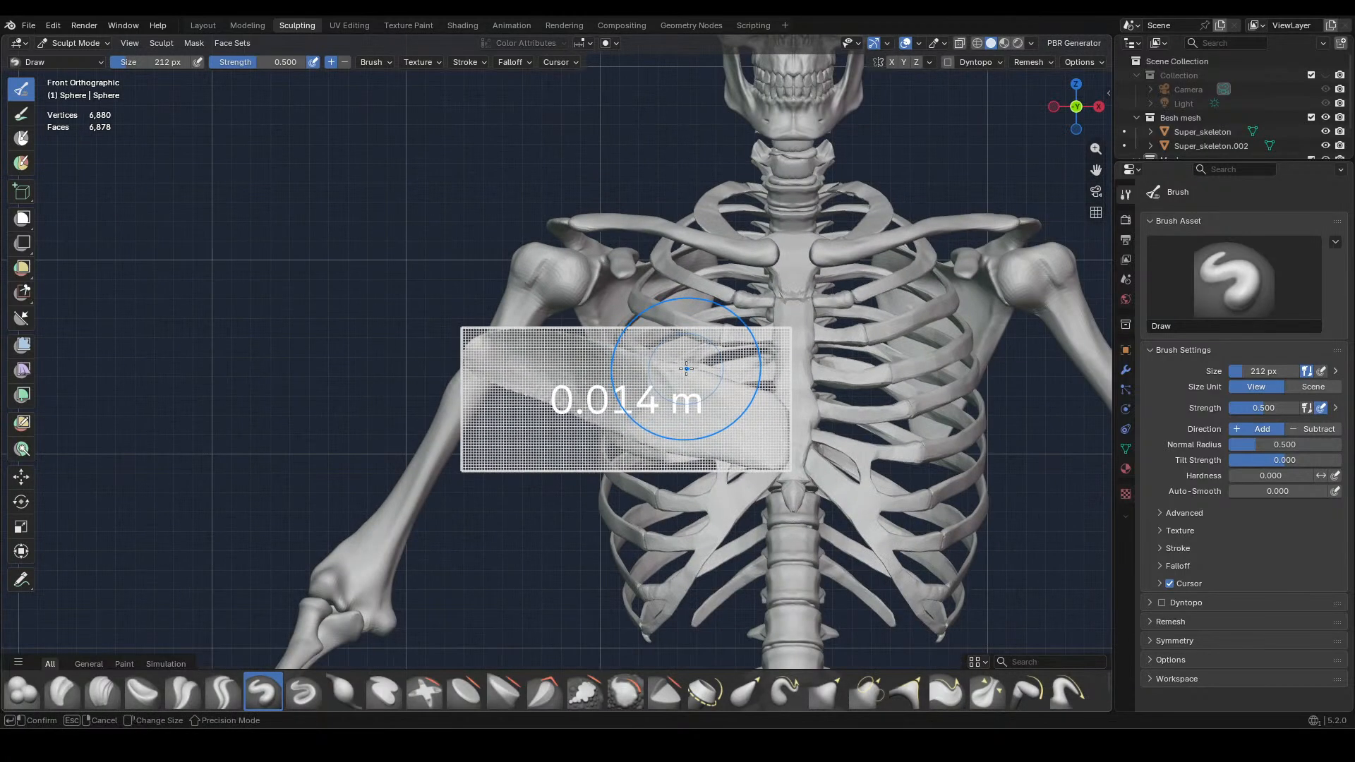
left_click(683, 372)
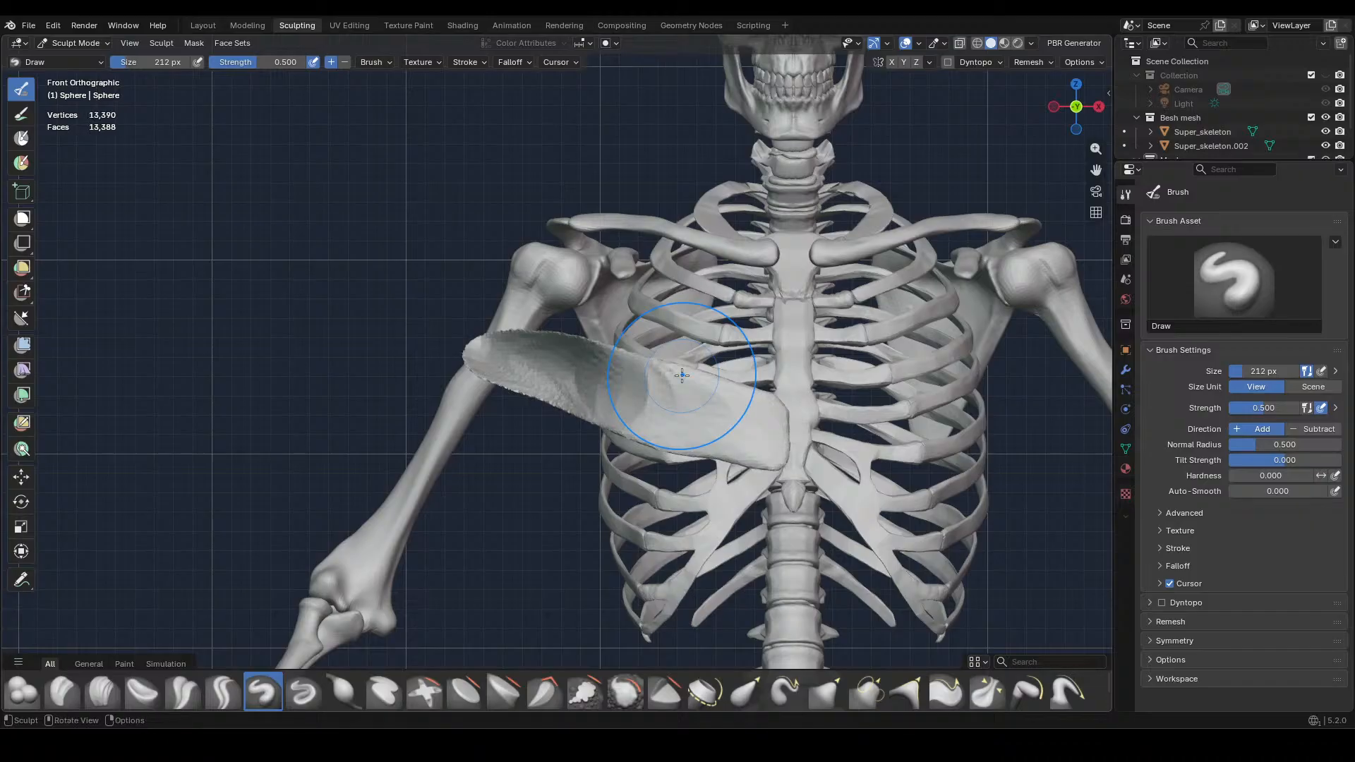
key("r")
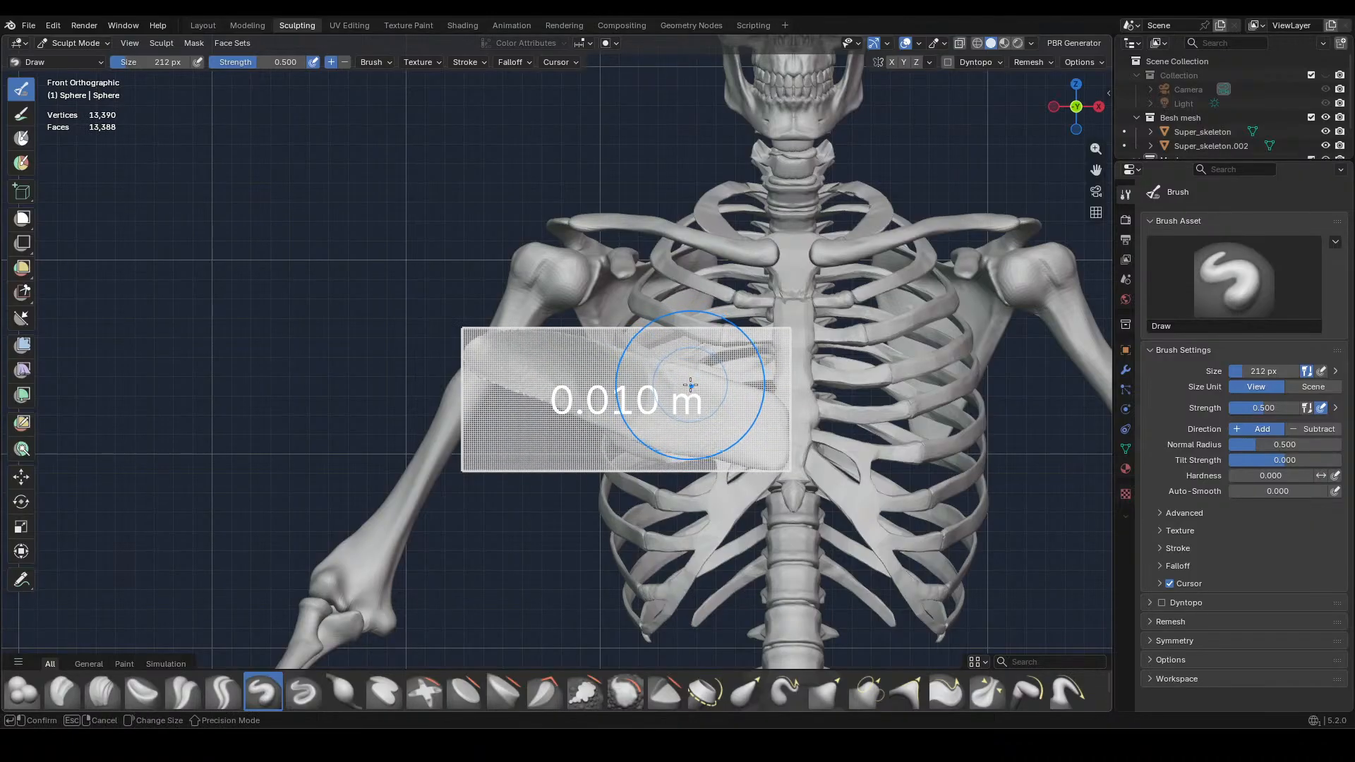
left_click(690, 384)
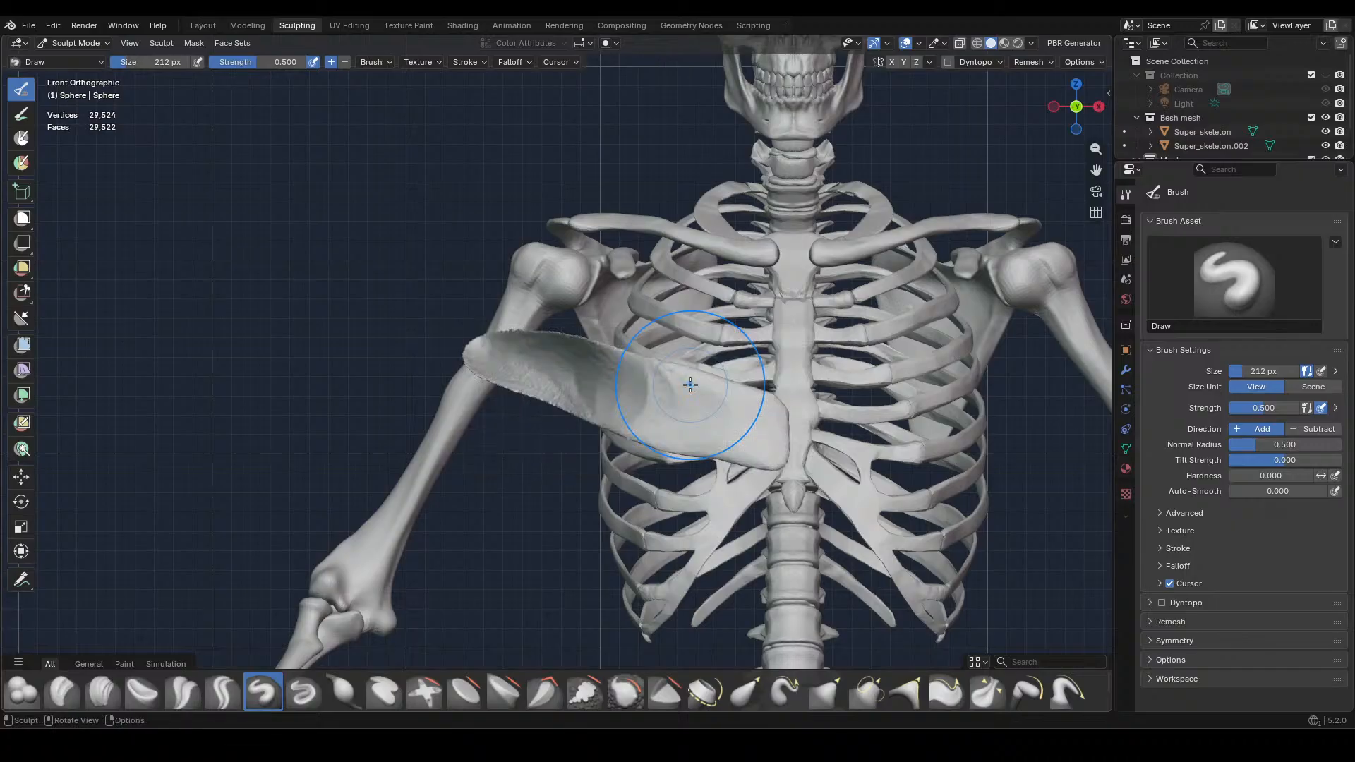
Thicken the muscle's outer half and upper rim with the Inflate/Deflate brush at 212 px, strength 0.500
middle_click_drag(690, 385, 719, 504)
left_click(344, 692)
middle_click_drag(551, 437, 595, 391)
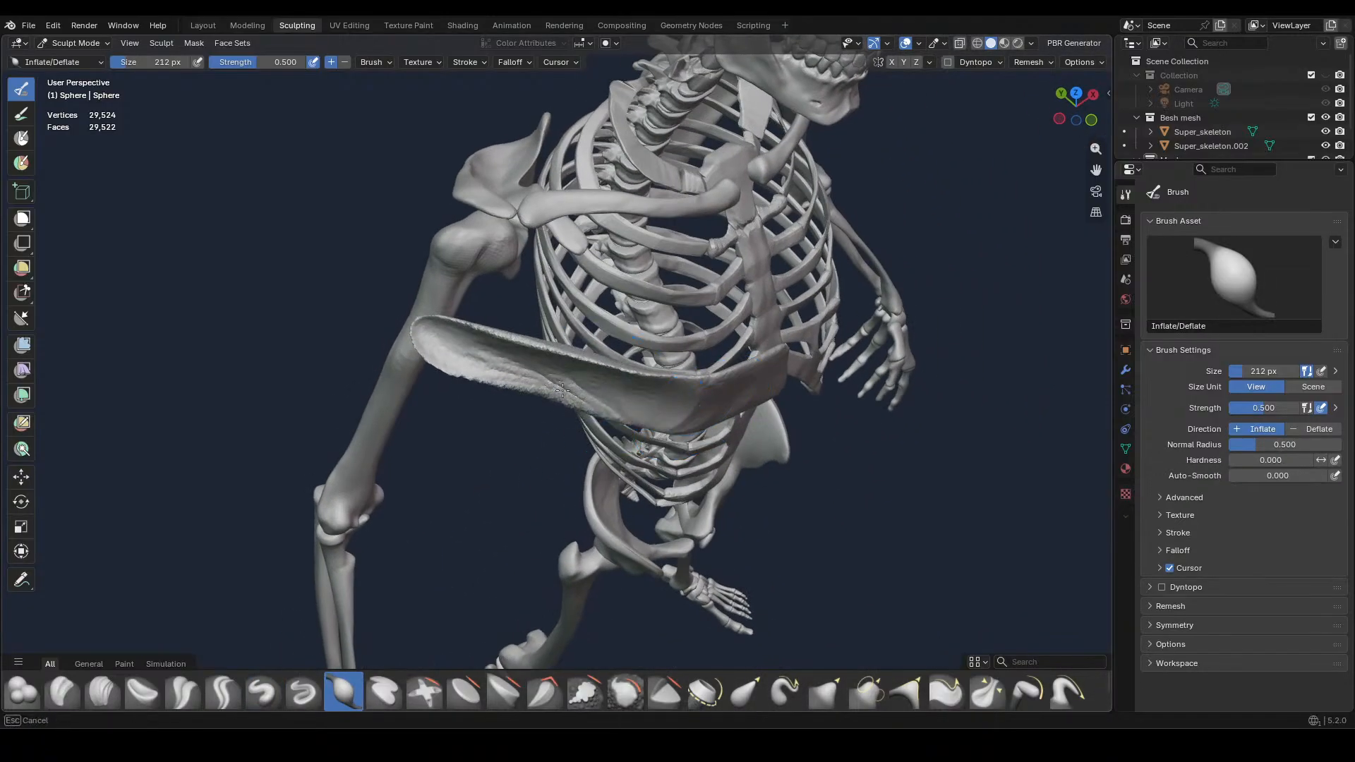
left_click_drag(452, 341, 497, 363)
middle_click_drag(497, 363, 576, 391)
mouse_move(451, 360)
left_mouse_down()
mouse_move(437, 368)
mouse_move(497, 353)
left_mouse_up()
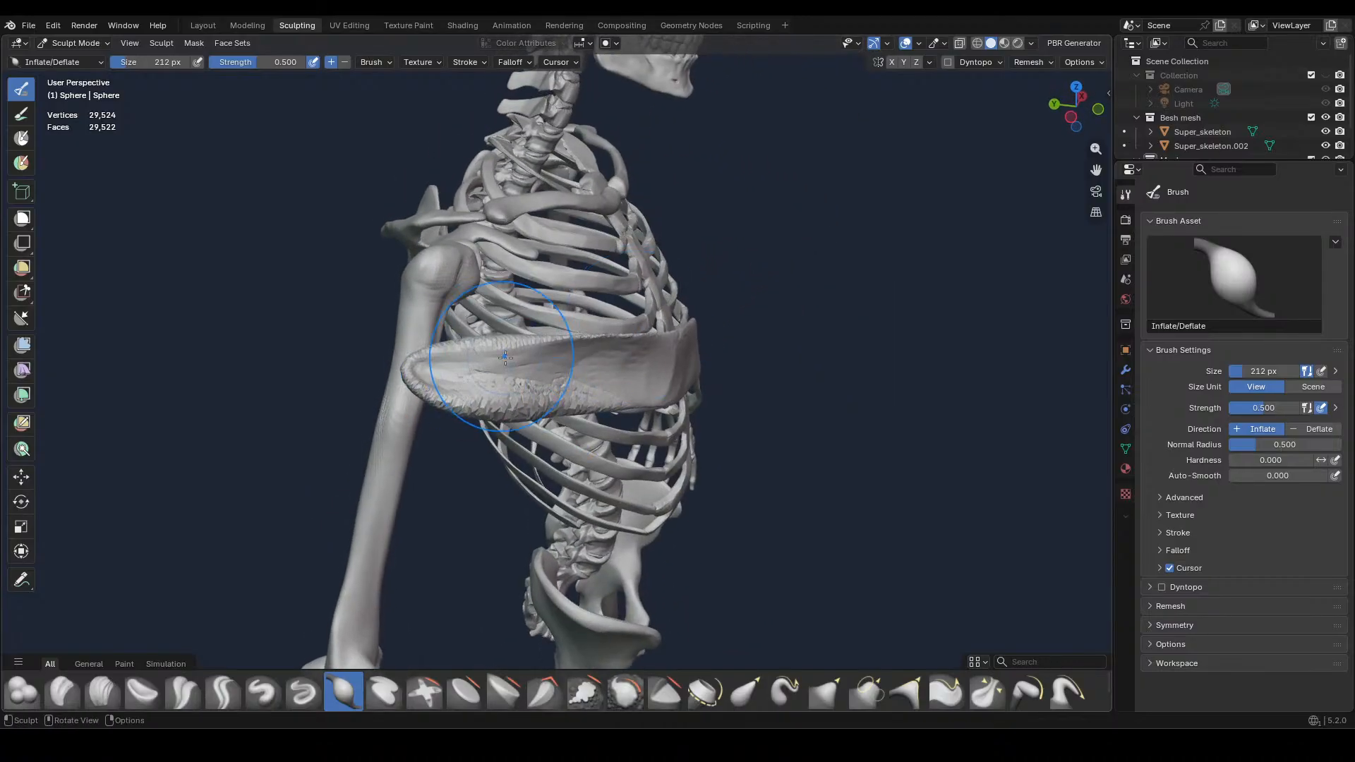
middle_click_drag(501, 348, 517, 444)
left_click_drag(576, 378, 591, 375)
middle_click_drag(591, 376, 615, 396)
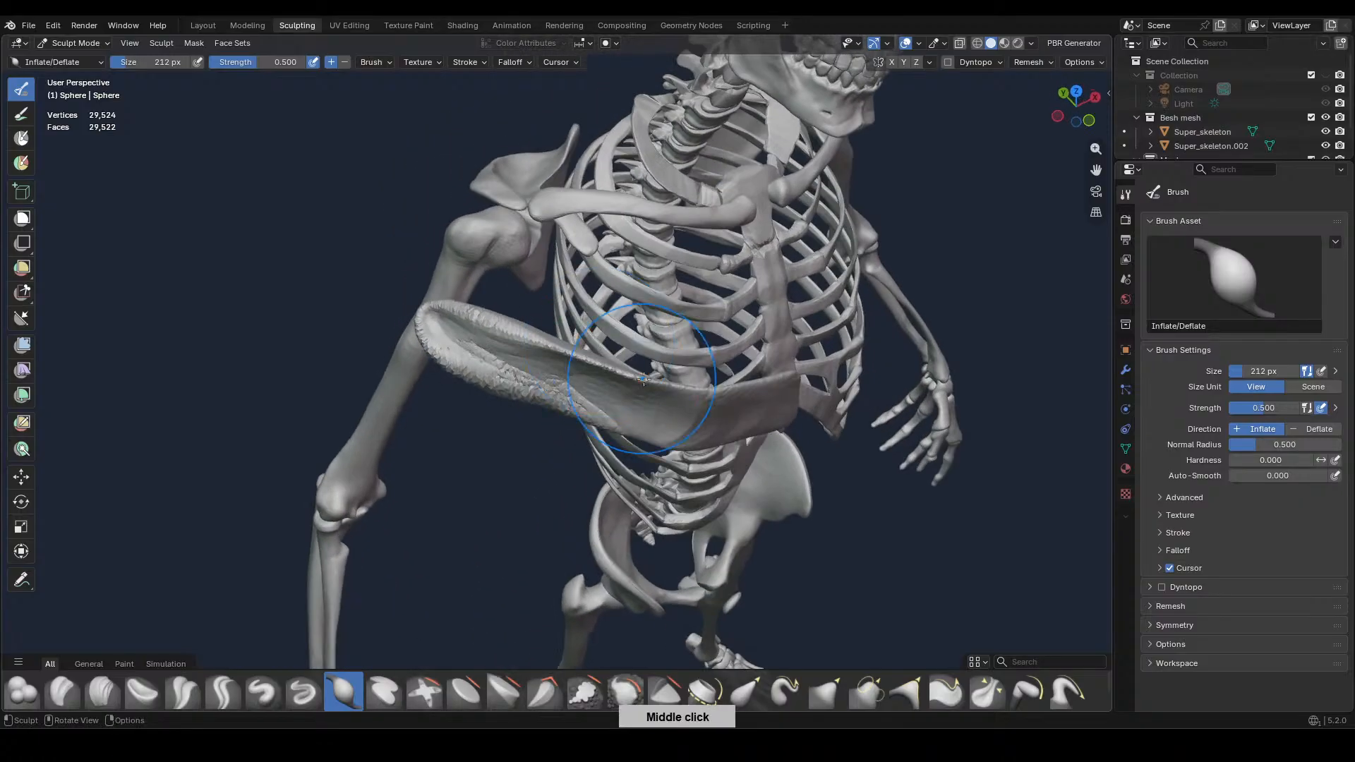
left_click_drag(615, 396, 620, 401)
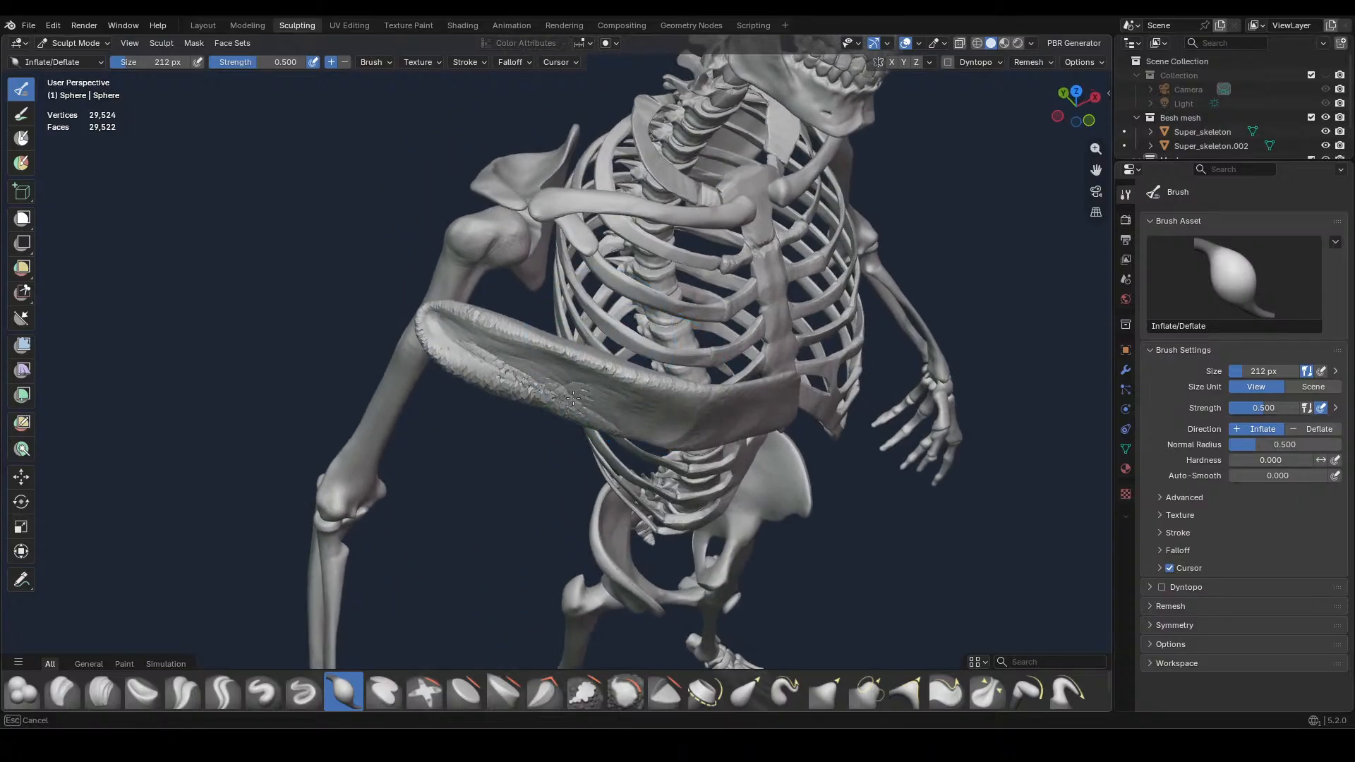
Inflate the muscle from its outer tip to the inner end and smooth the rough surface into a rounded volume
left_click_drag(415, 344, 416, 346)
mouse_move(416, 346)
middle_mouse_down()
mouse_move(709, 438)
mouse_move(811, 452)
middle_mouse_up()
left_click_drag(815, 453, 762, 468)
mouse_move(676, 387)
middle_mouse_down()
mouse_move(656, 515)
mouse_move(654, 479)
middle_mouse_up()
mouse_move(596, 395)
left_mouse_down()
mouse_move(522, 353)
mouse_move(507, 289)
mouse_move(529, 332)
left_mouse_up()
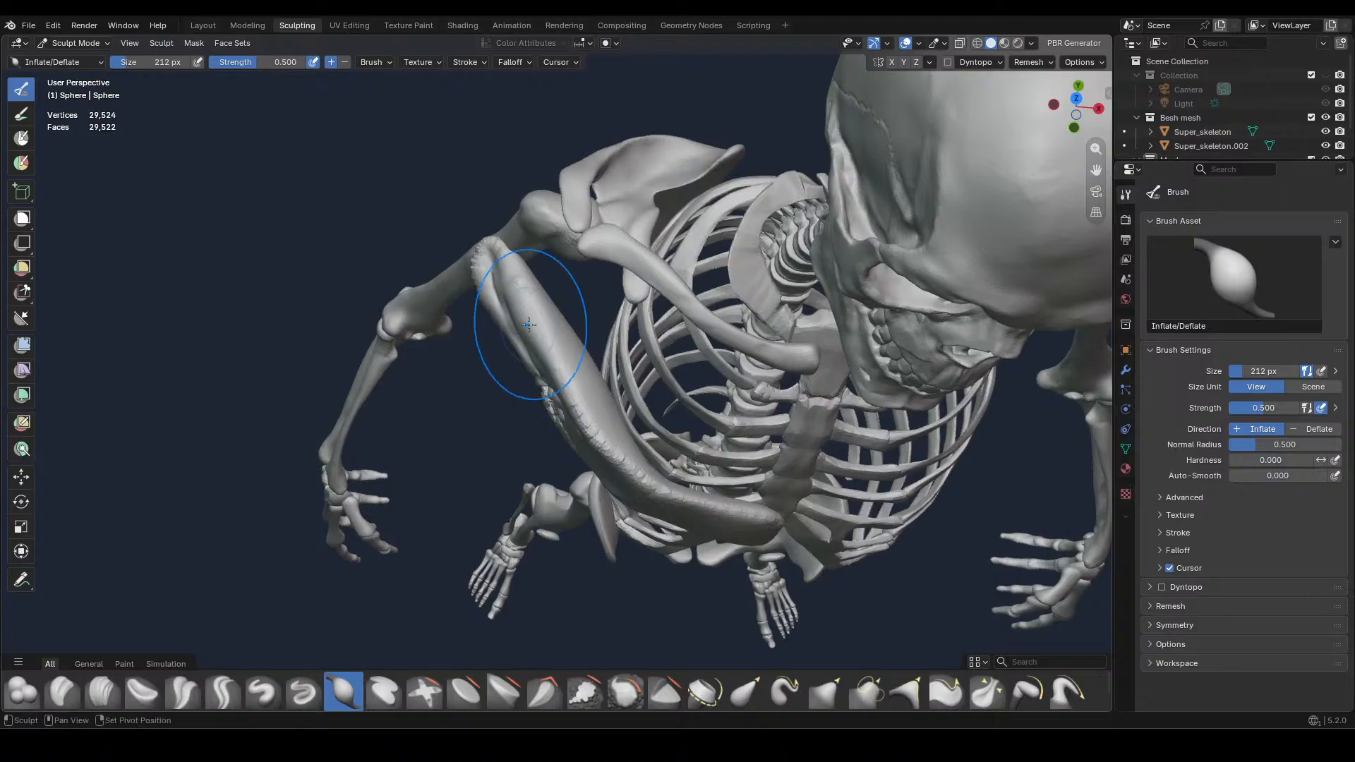
middle_click_drag(530, 333, 672, 272)
left_click_drag(589, 404, 558, 394)
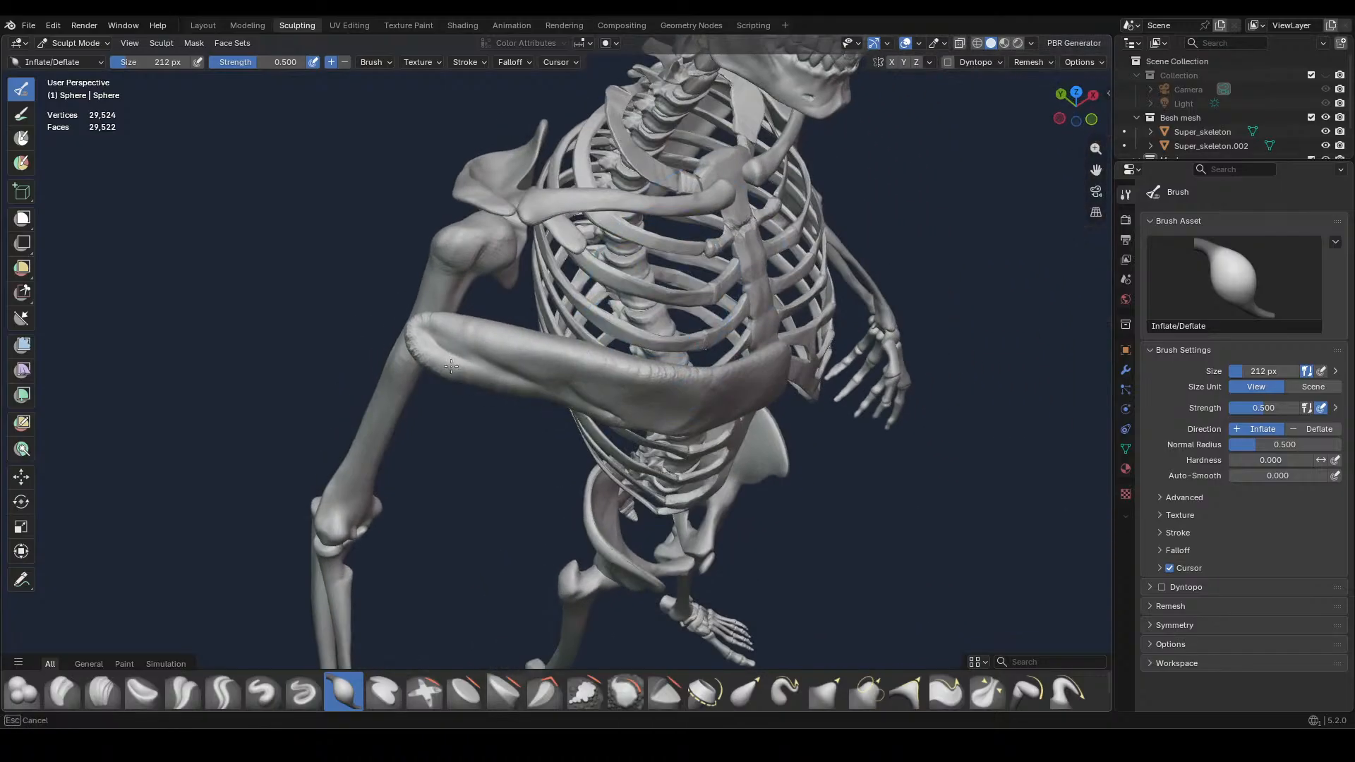
left_click_drag(451, 366, 440, 323)
middle_click_drag(724, 419, 750, 455)
Reshape the muscle's lower edge and inner part with the Grab brush at 212 px, strength 0.400, working from the front and above
left_click(835, 697)
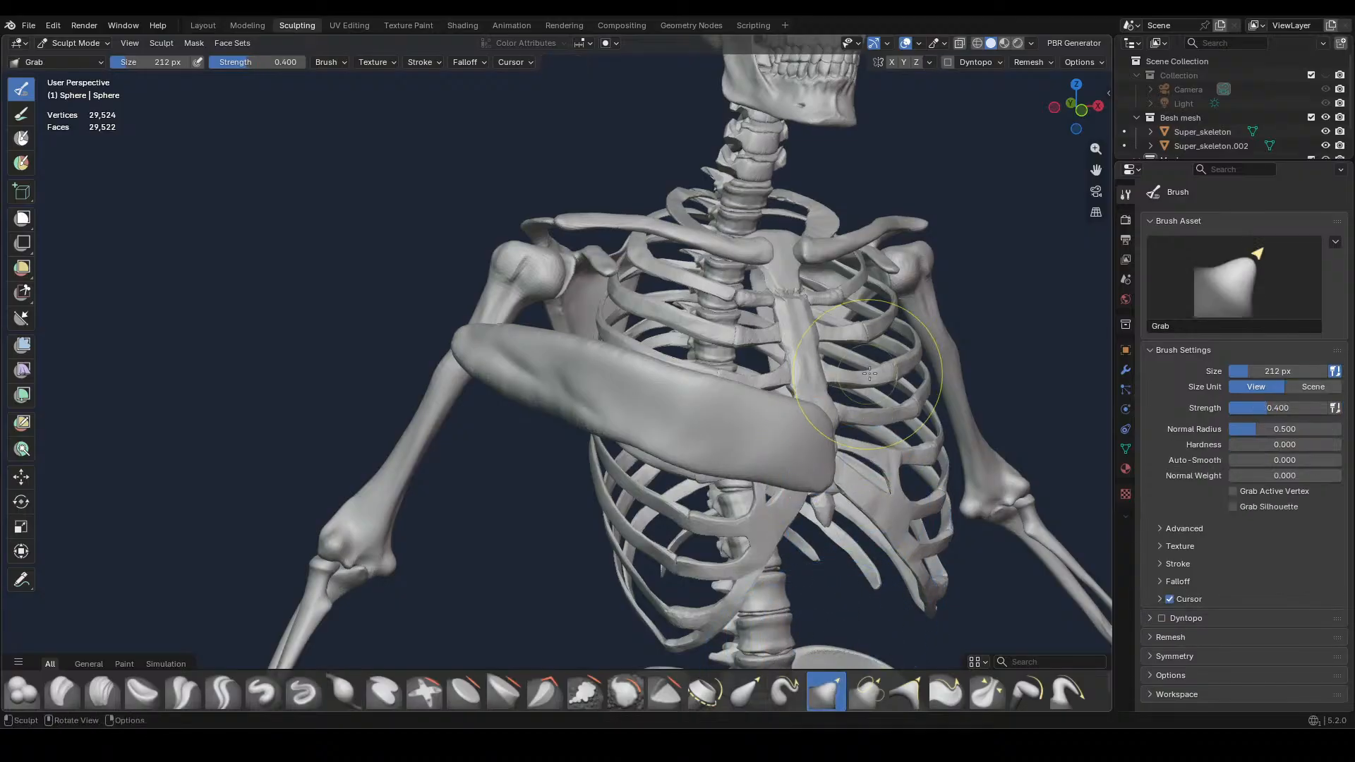
middle_click_drag(885, 395, 864, 398)
key("KP_1")
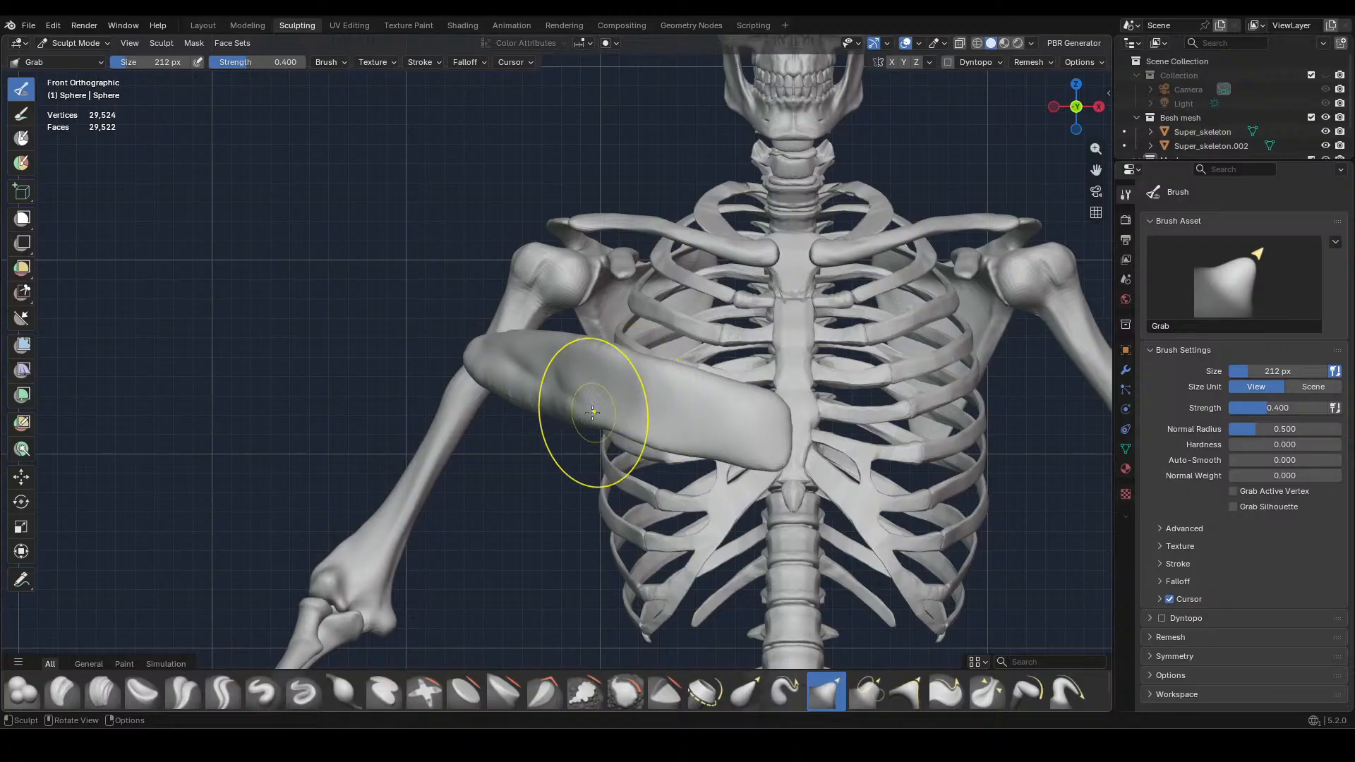
mouse_move(565, 410)
left_mouse_down()
mouse_move(488, 380)
mouse_move(487, 364)
mouse_move(526, 342)
mouse_move(626, 351)
left_mouse_up()
middle_click_drag(626, 352, 593, 420)
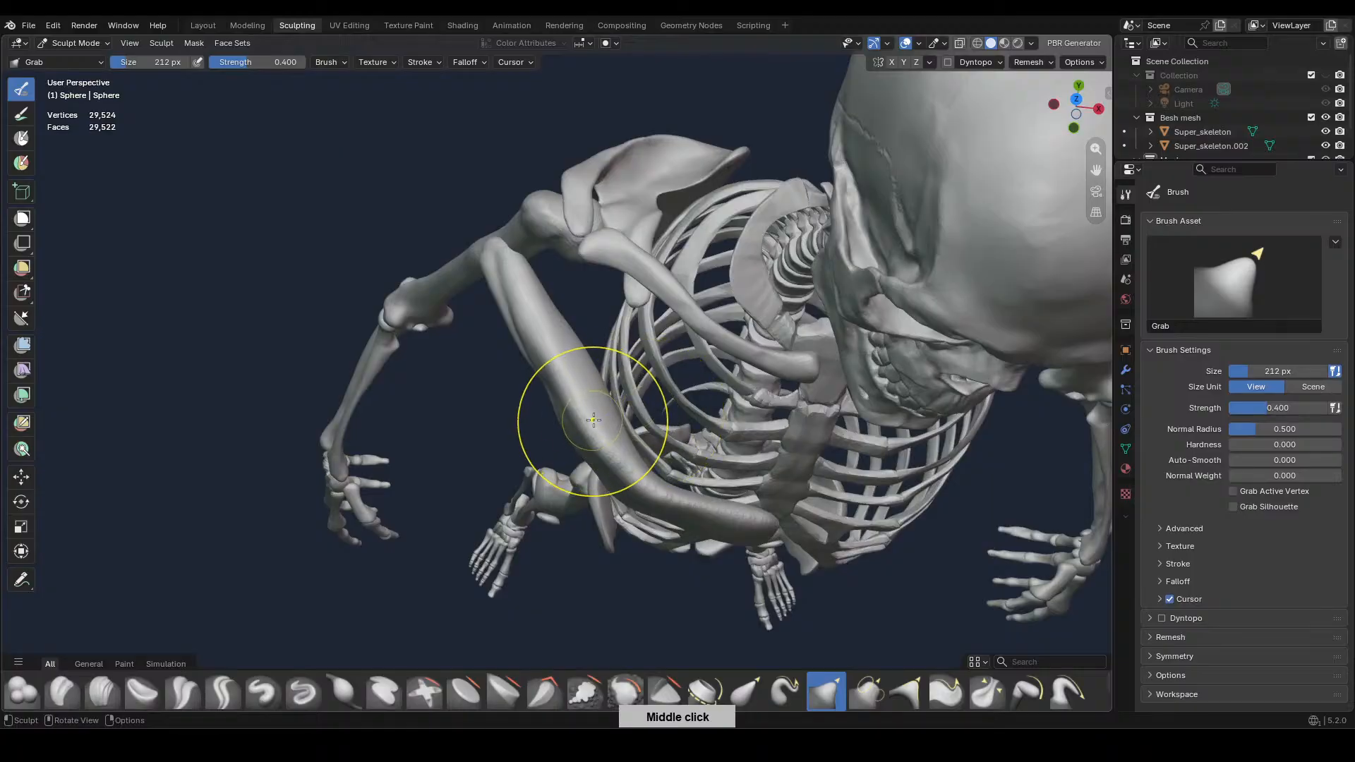
mouse_move(594, 420)
left_mouse_down()
mouse_move(650, 484)
mouse_move(769, 510)
left_mouse_up()
middle_click_drag(769, 510, 813, 370)
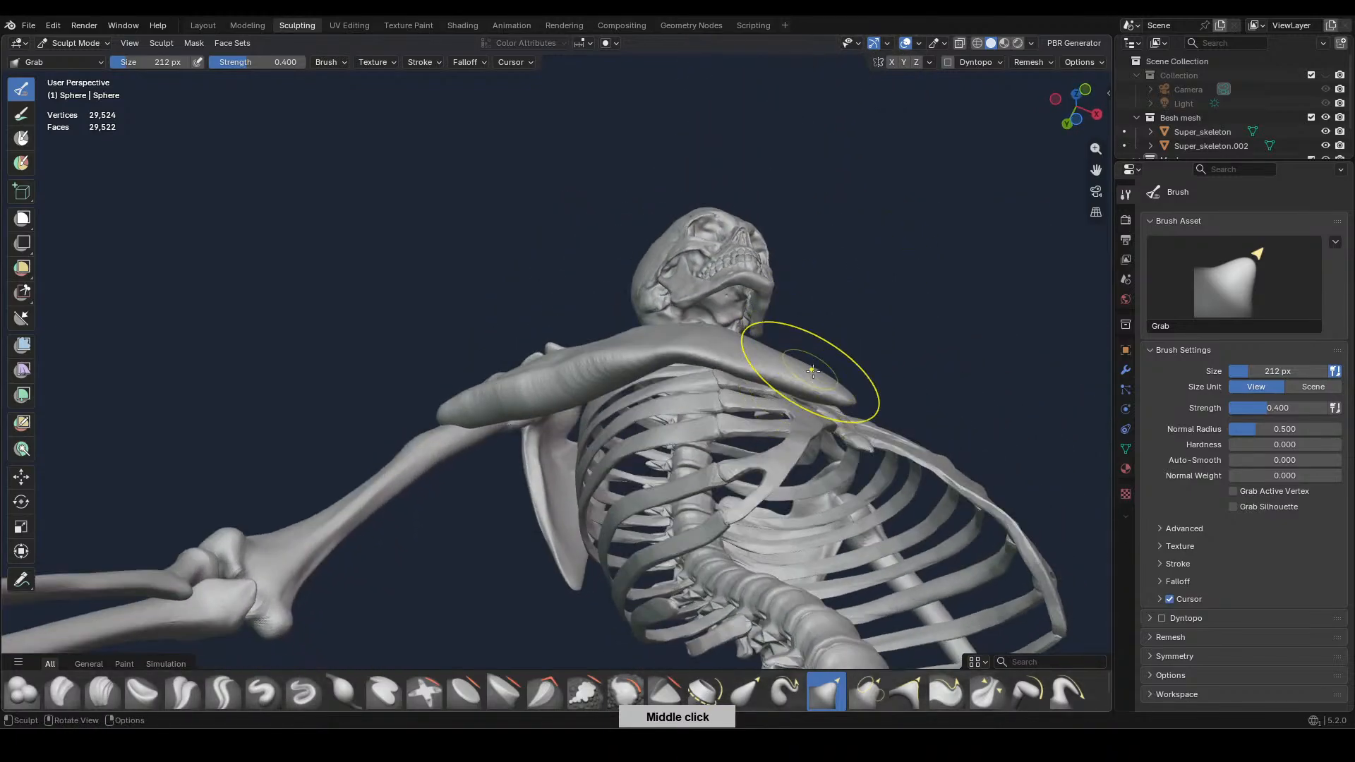
Pull the muscle's inner end closer to the ribs and slim its outer half toward the upper arm, working from below
left_click_drag(813, 385, 827, 403)
left_click_drag(692, 355, 687, 354)
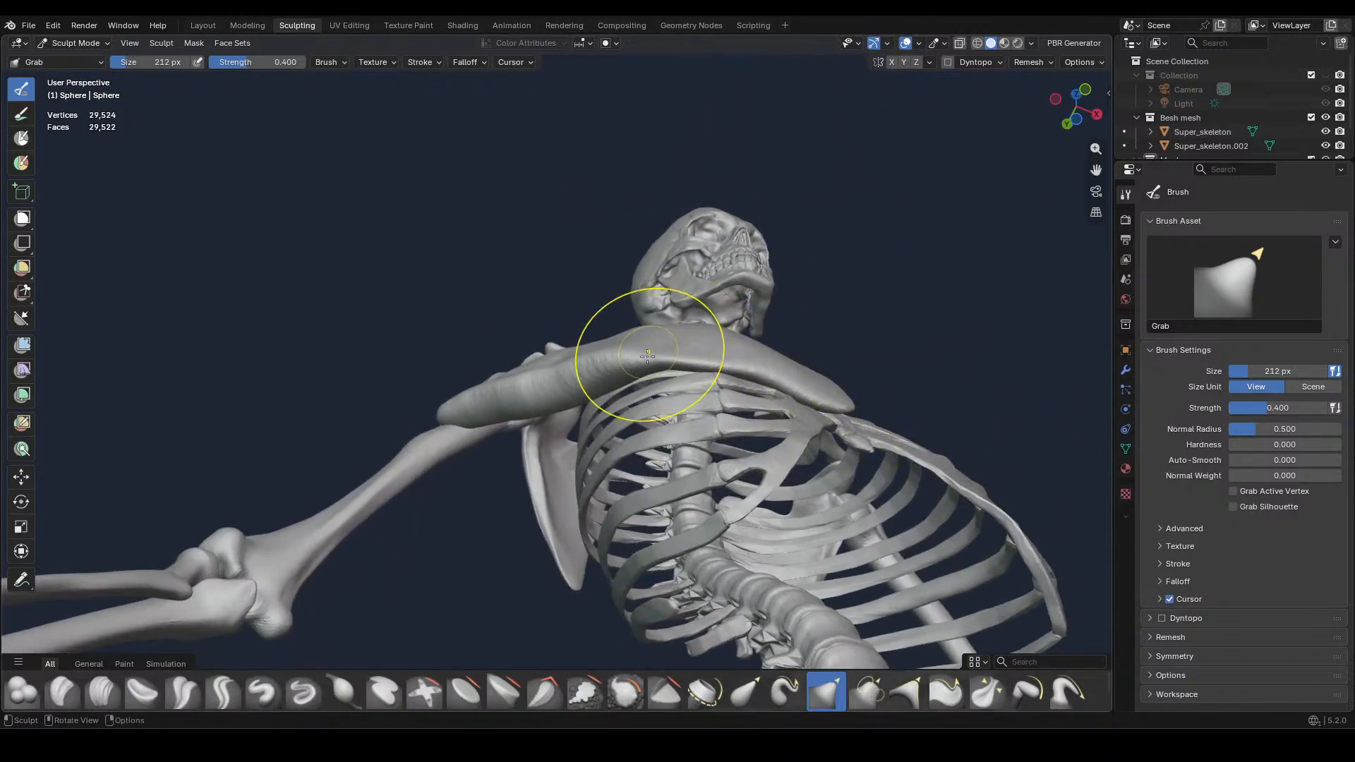
mouse_move(646, 323)
middle_mouse_down()
mouse_move(714, 311)
mouse_move(560, 365)
middle_mouse_up()
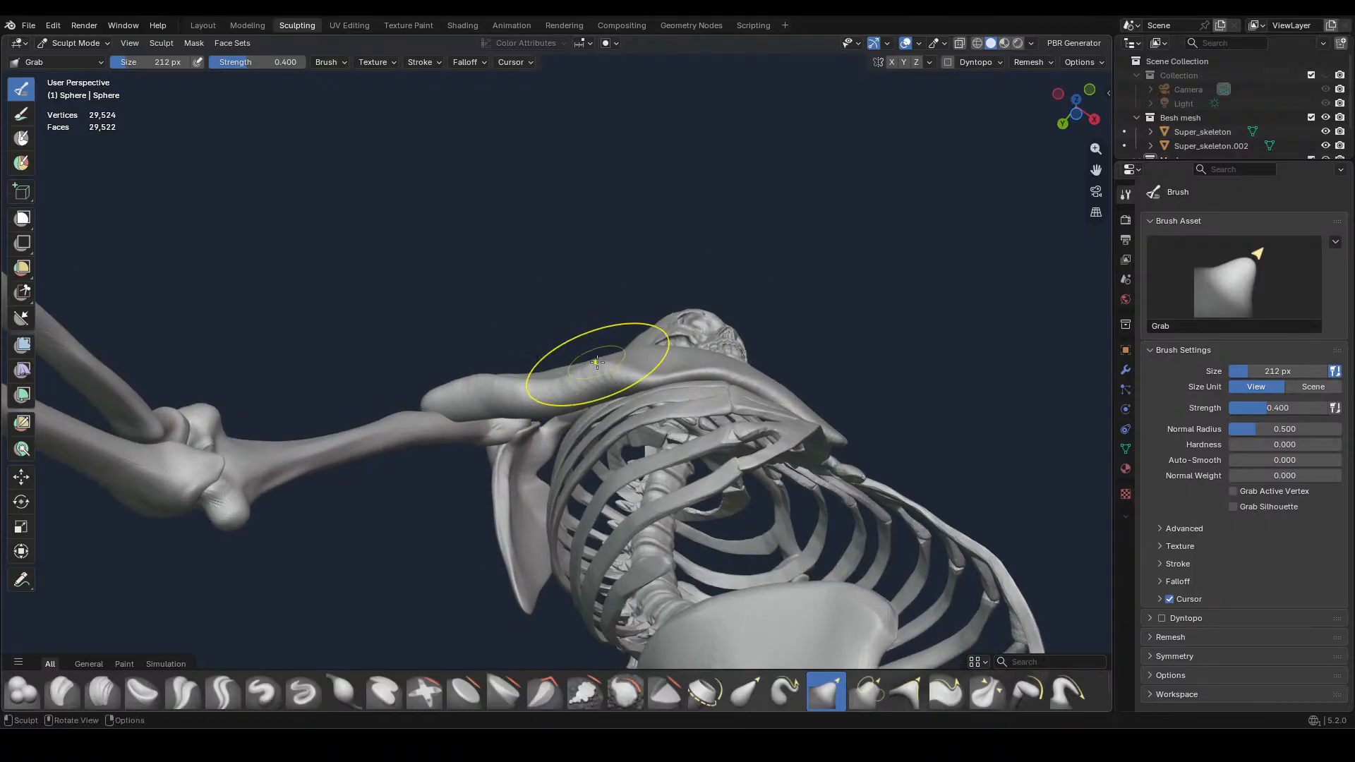
mouse_move(596, 362)
left_mouse_down()
mouse_move(498, 357)
mouse_move(488, 393)
left_mouse_up()
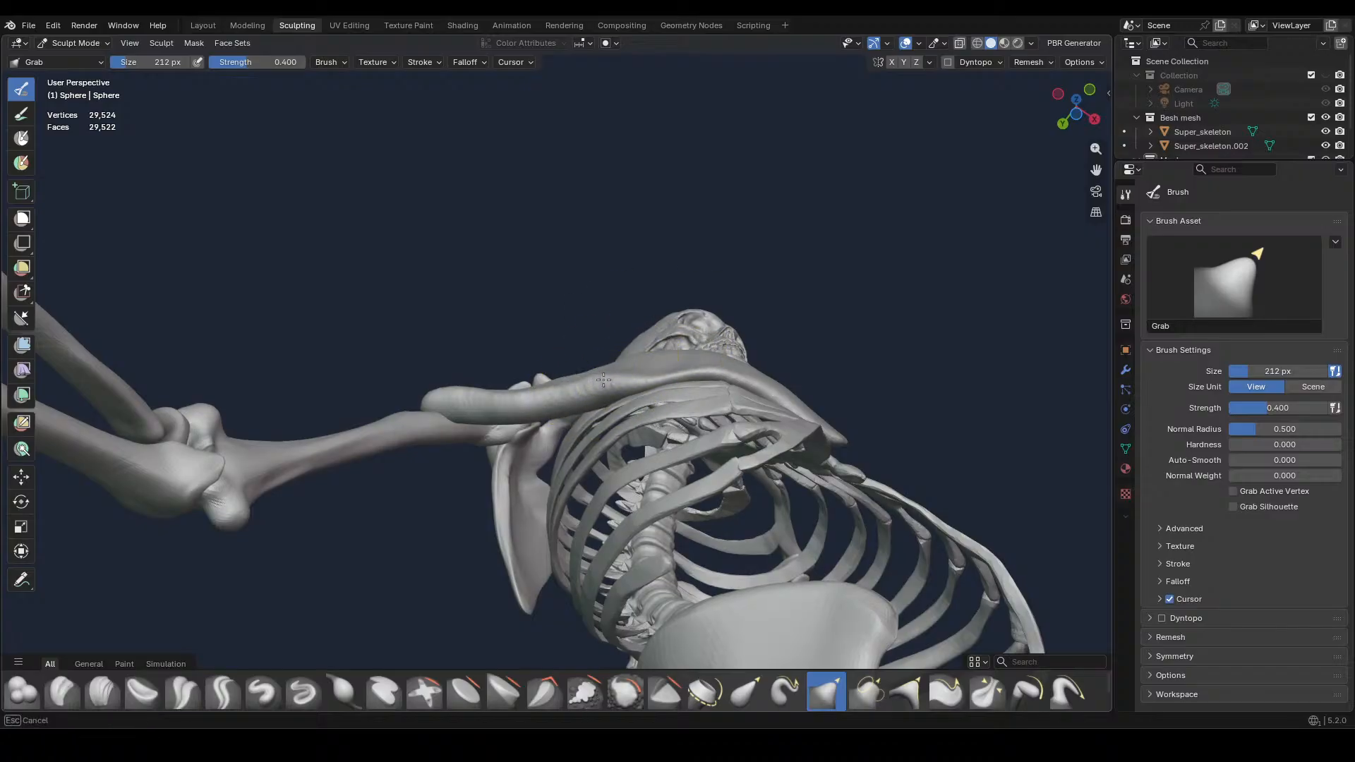
mouse_move(551, 395)
middle_mouse_down()
mouse_move(609, 634)
mouse_move(650, 444)
middle_mouse_up()
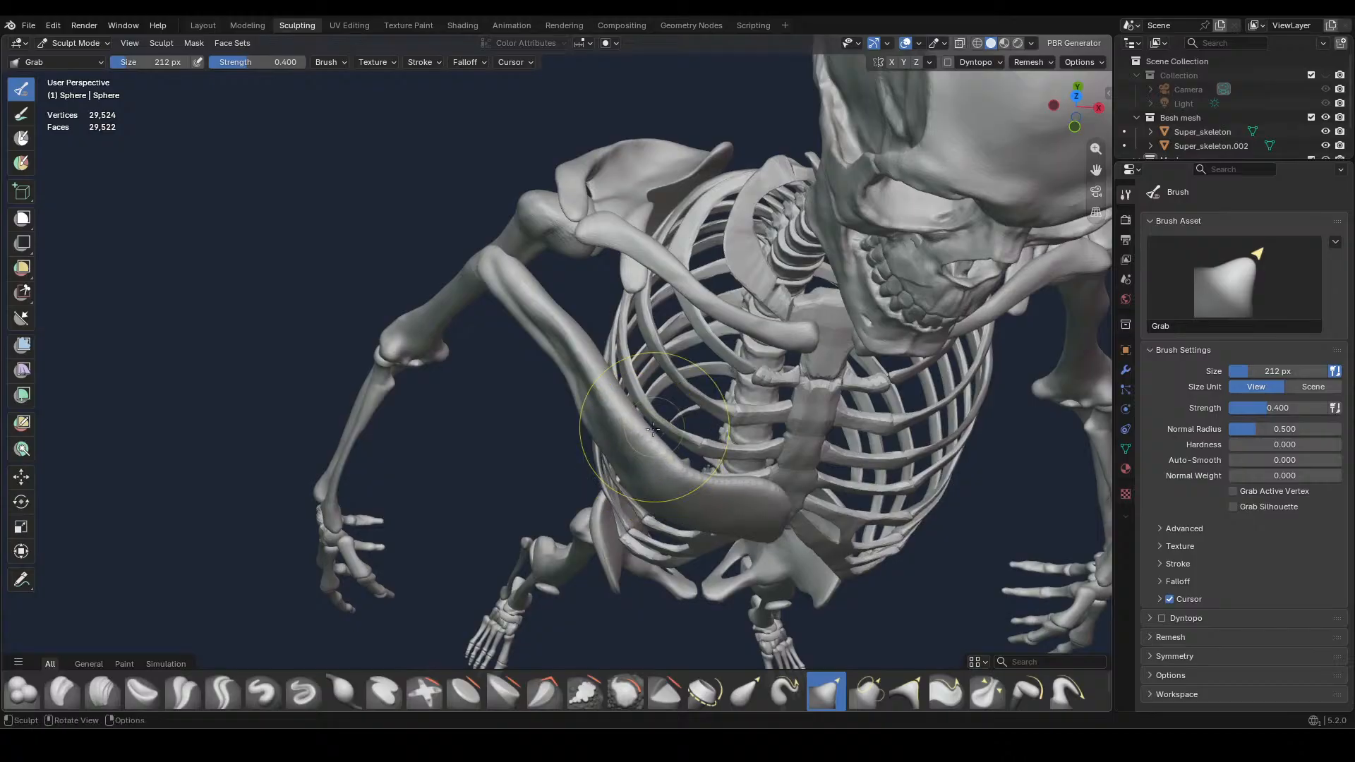
Move the upper edge of the muscle's inner half closer to the ribcage and sternum with the Grab brush
left_click_drag(622, 423, 632, 411)
left_click_drag(699, 484, 700, 462)
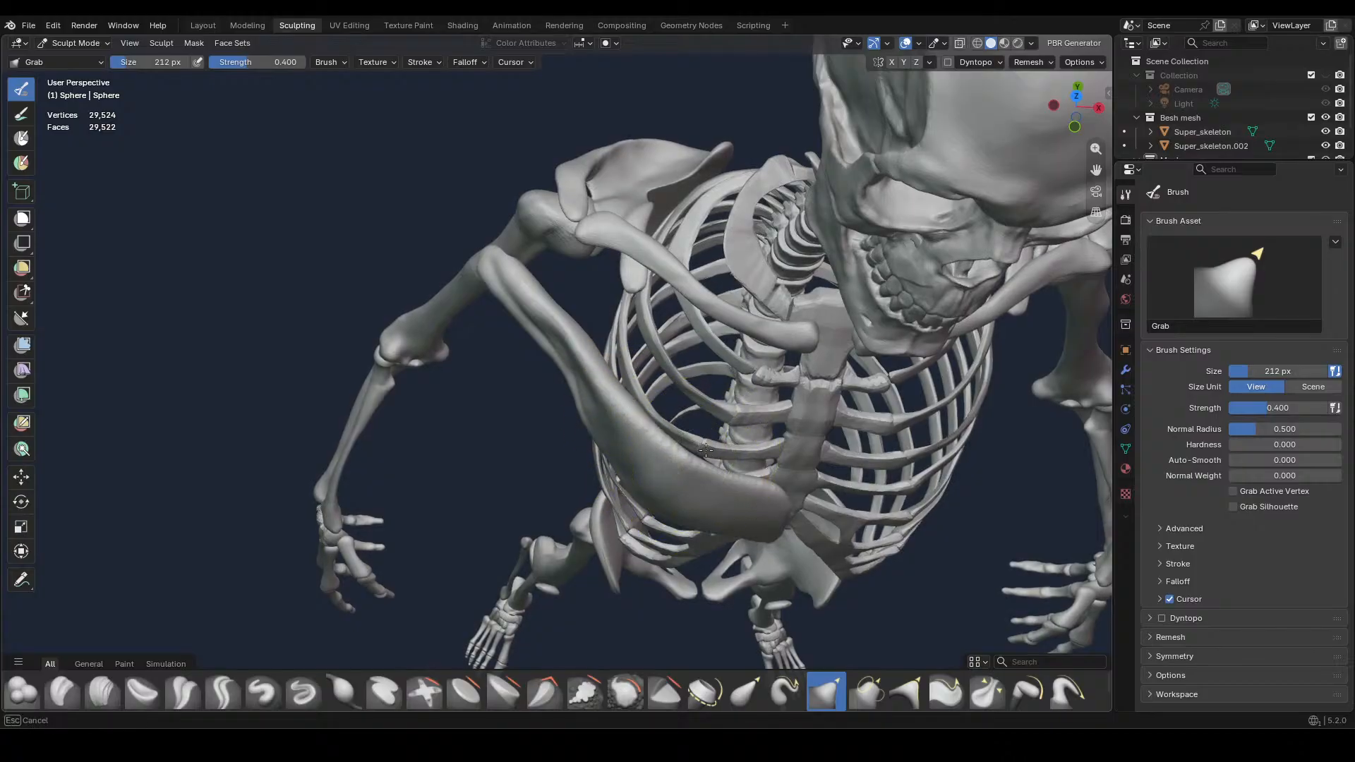
middle_click_drag(723, 443, 777, 450)
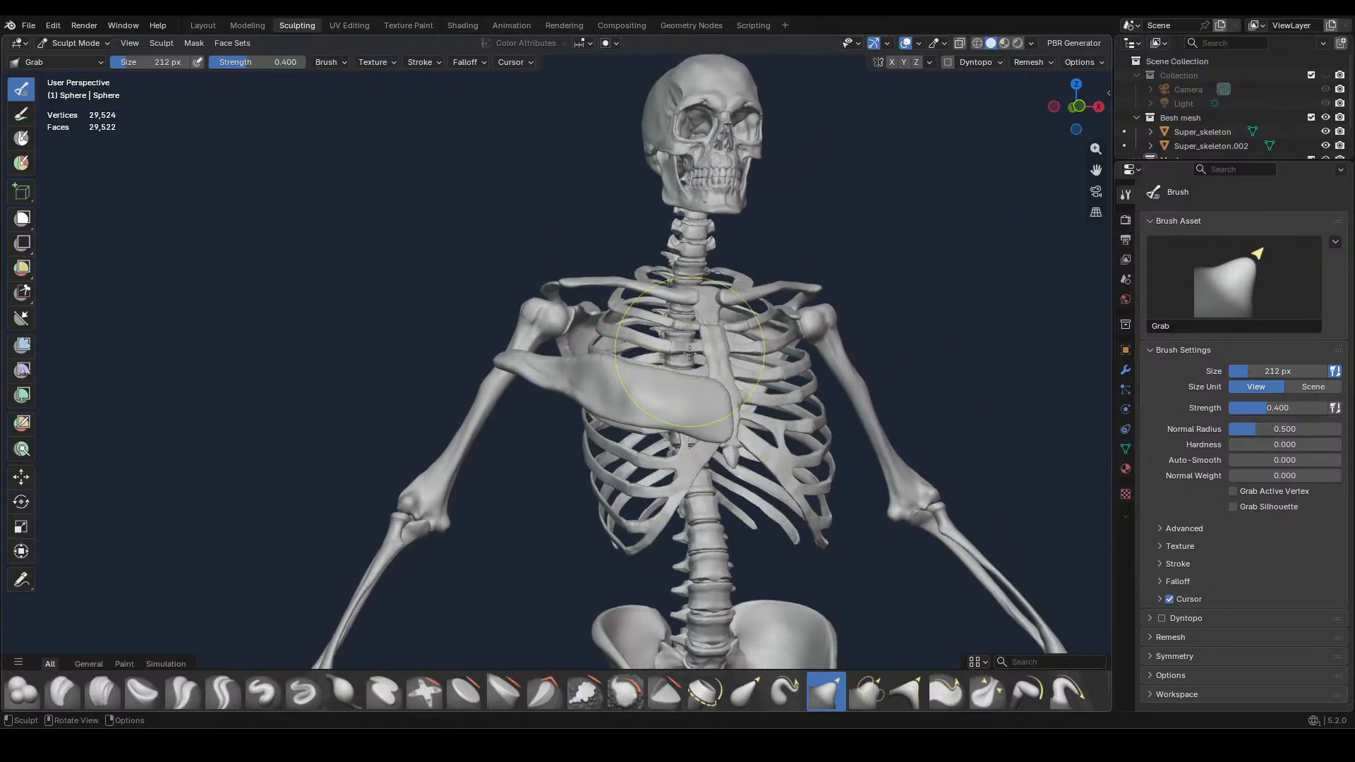
middle_click_drag(773, 362, 739, 365)
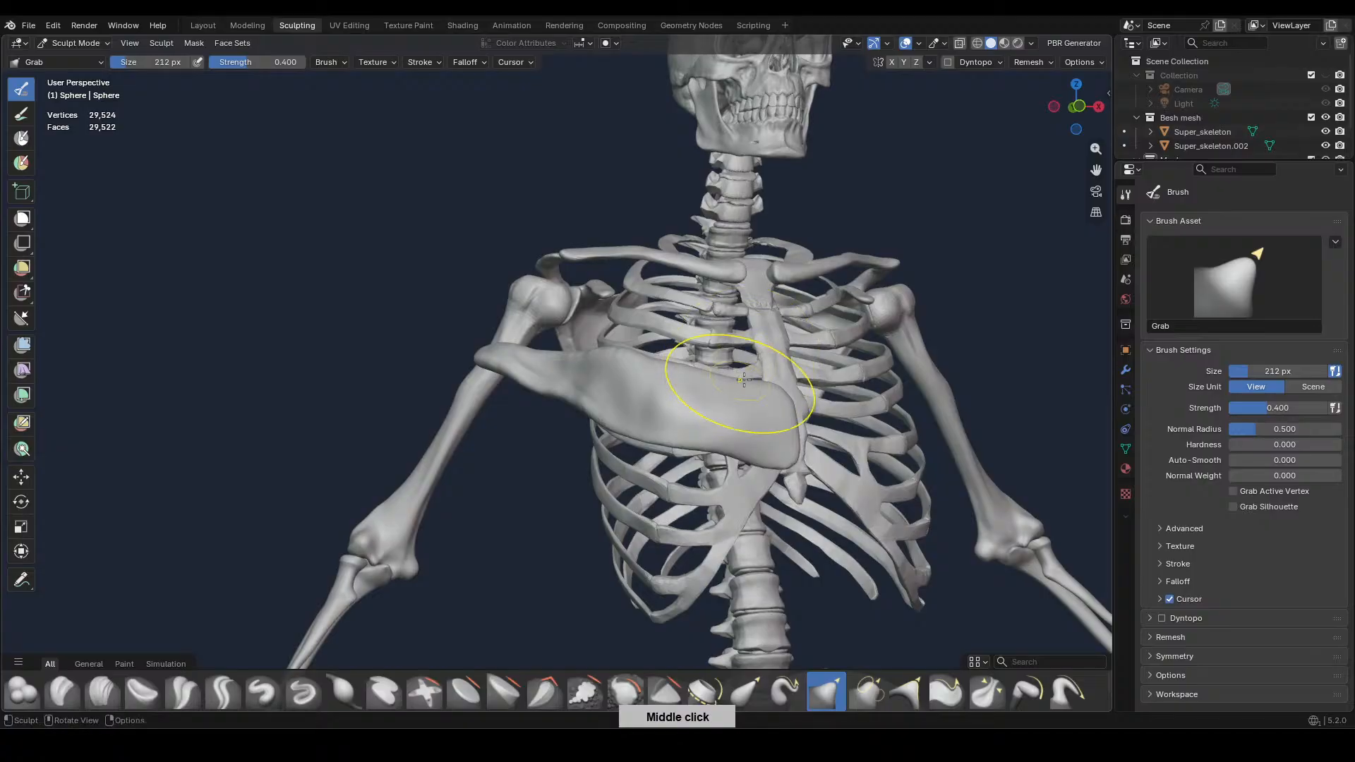
left_click_drag(744, 380, 777, 388)
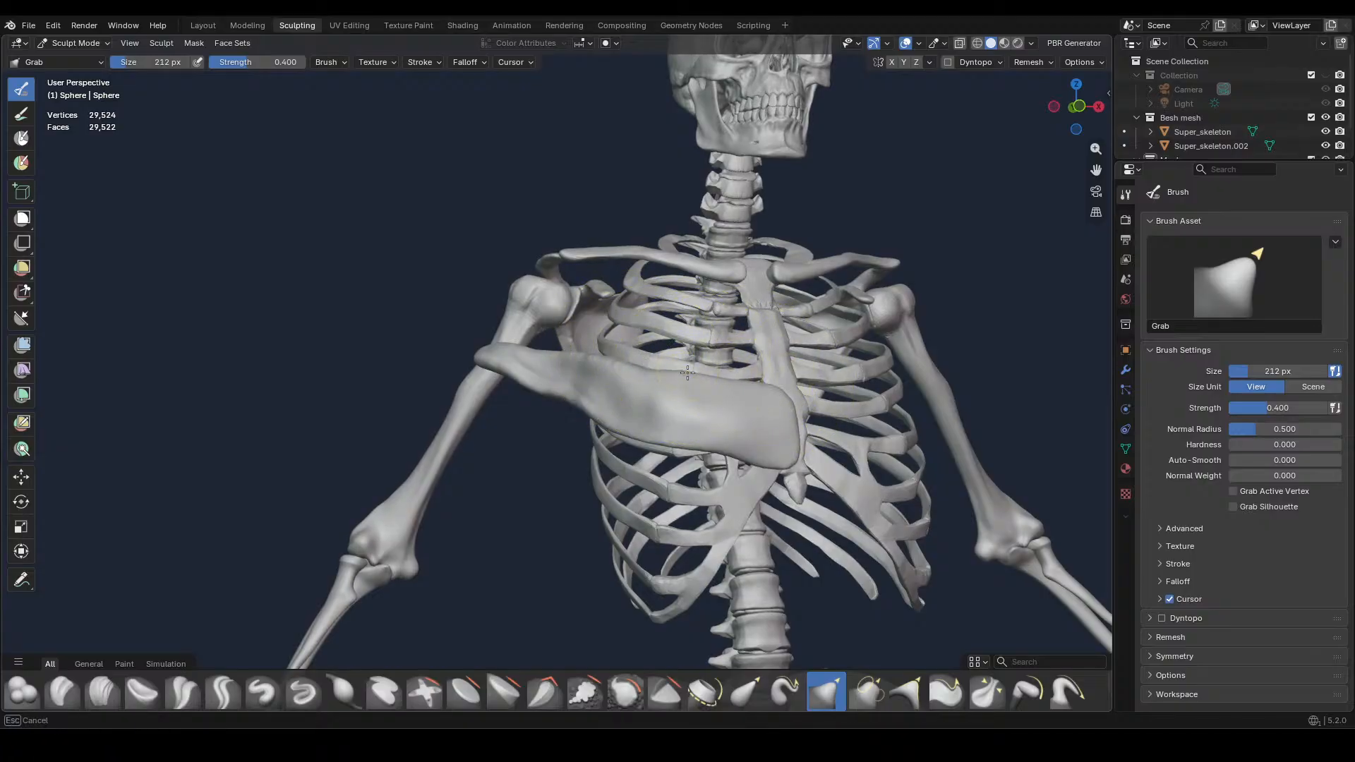
Smooth out the muscle's curve around the ribcage by grabbing its middle, narrow outer section and lower inner corner
middle_click_drag(684, 368, 659, 448)
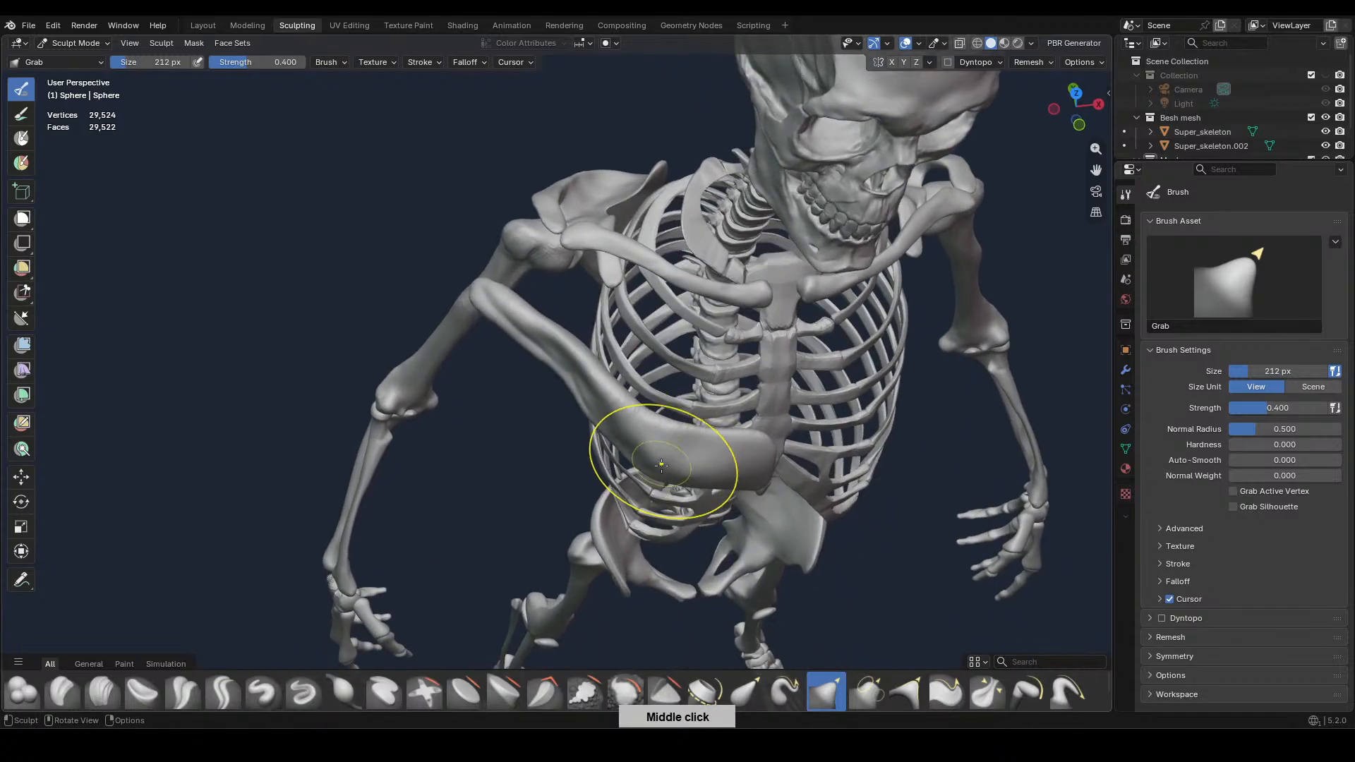
left_click_drag(659, 447, 639, 408)
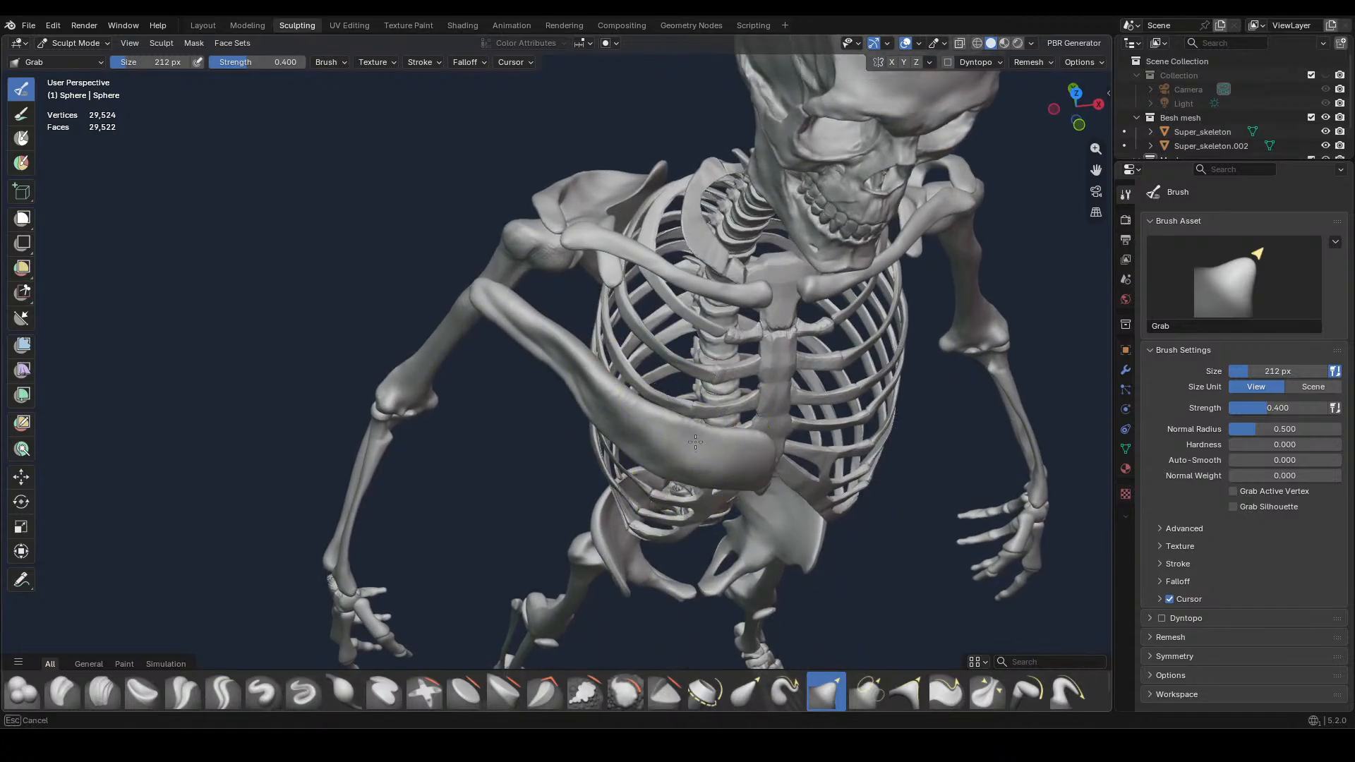
middle_click_drag(778, 427, 710, 474)
left_click_drag(711, 474, 625, 472)
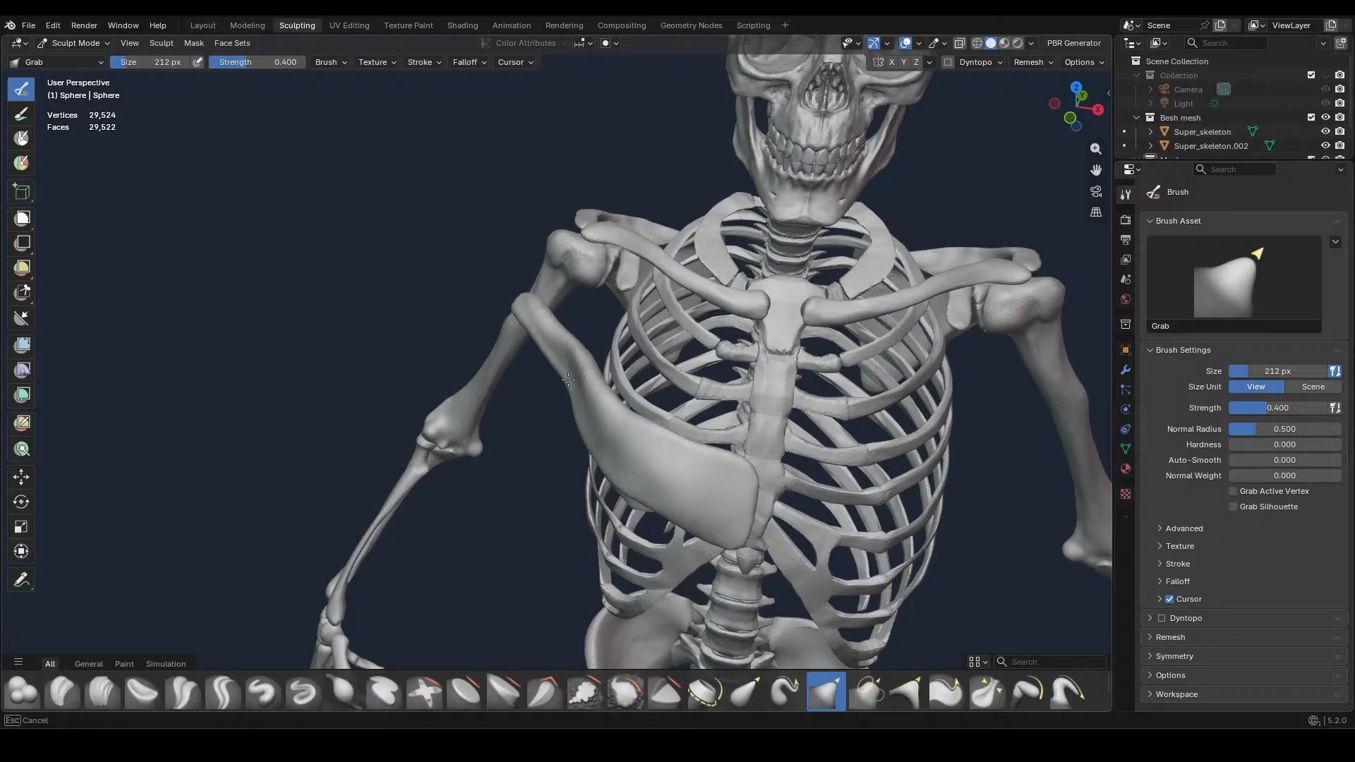
left_click_drag(591, 404, 620, 464)
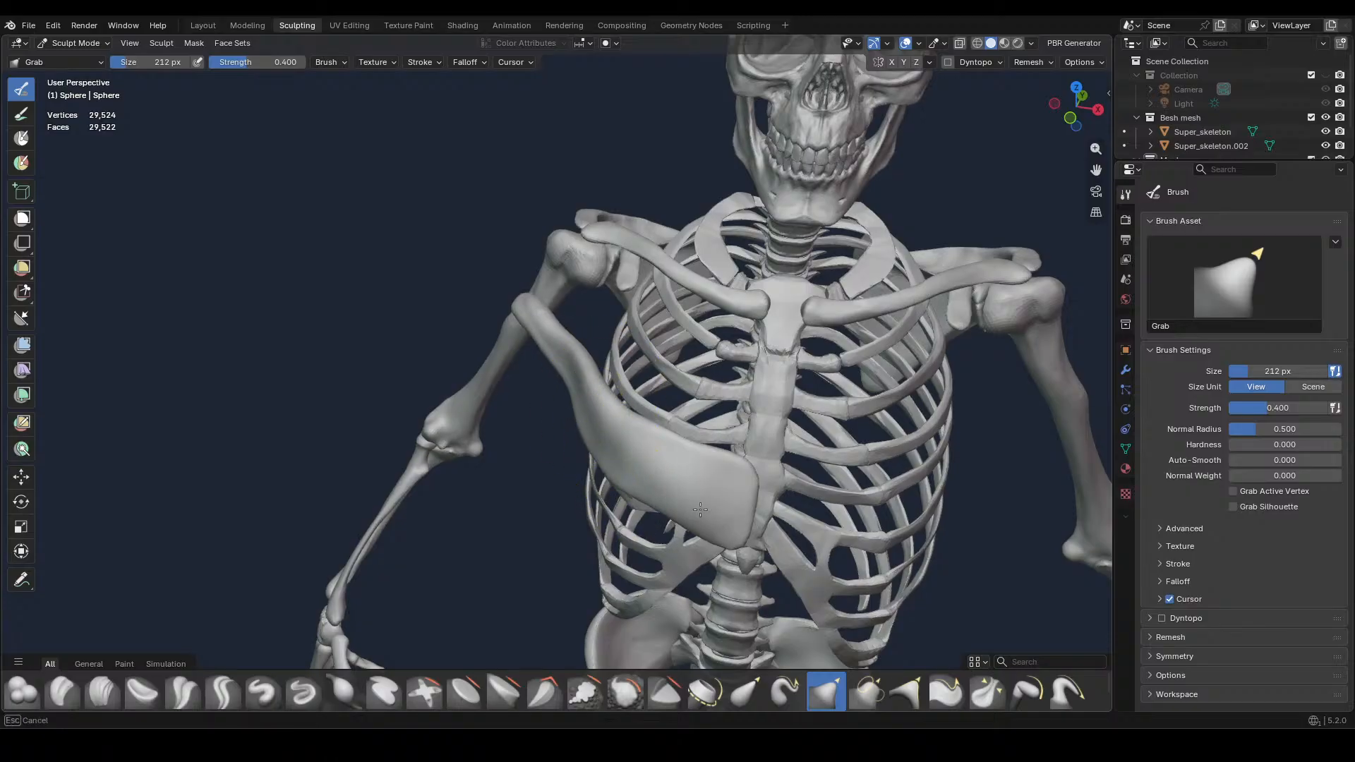
left_click_drag(733, 536, 732, 538)
Adjust the muscle's inner end at the sternum and straighten its lower edge toward the arm in front view
middle_click_drag(732, 536, 739, 425)
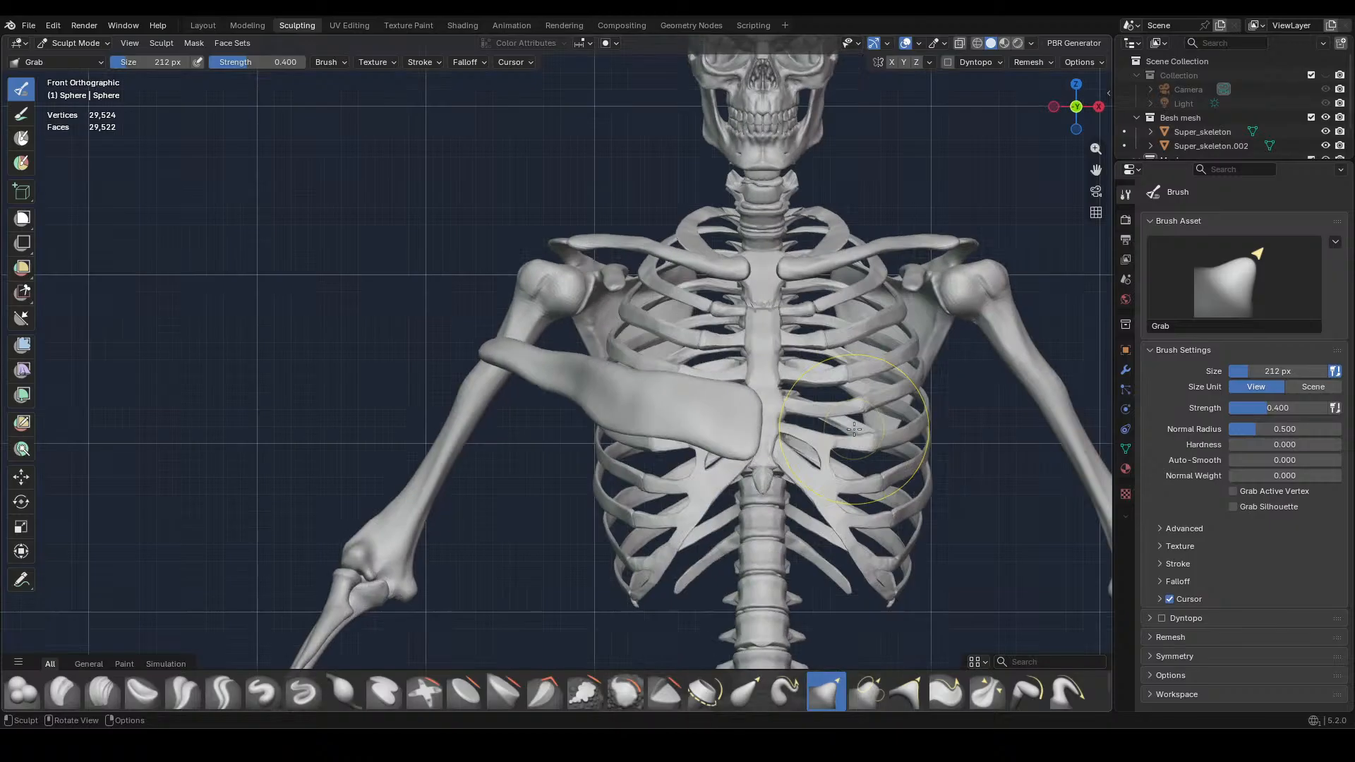
mouse_move(739, 424)
left_mouse_down()
mouse_move(757, 436)
mouse_move(759, 389)
left_mouse_up()
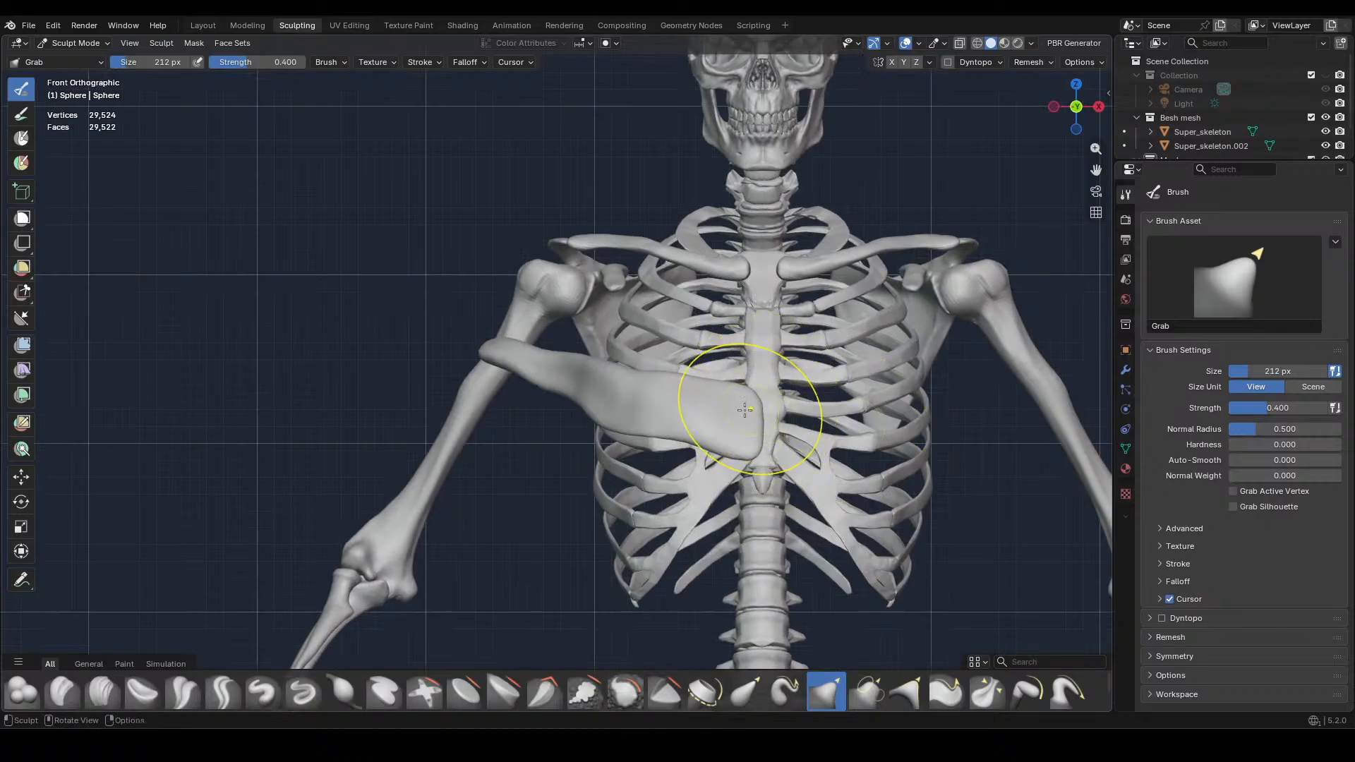
mouse_move(602, 425)
left_mouse_down()
mouse_move(624, 410)
mouse_move(640, 424)
mouse_move(589, 411)
left_mouse_up()
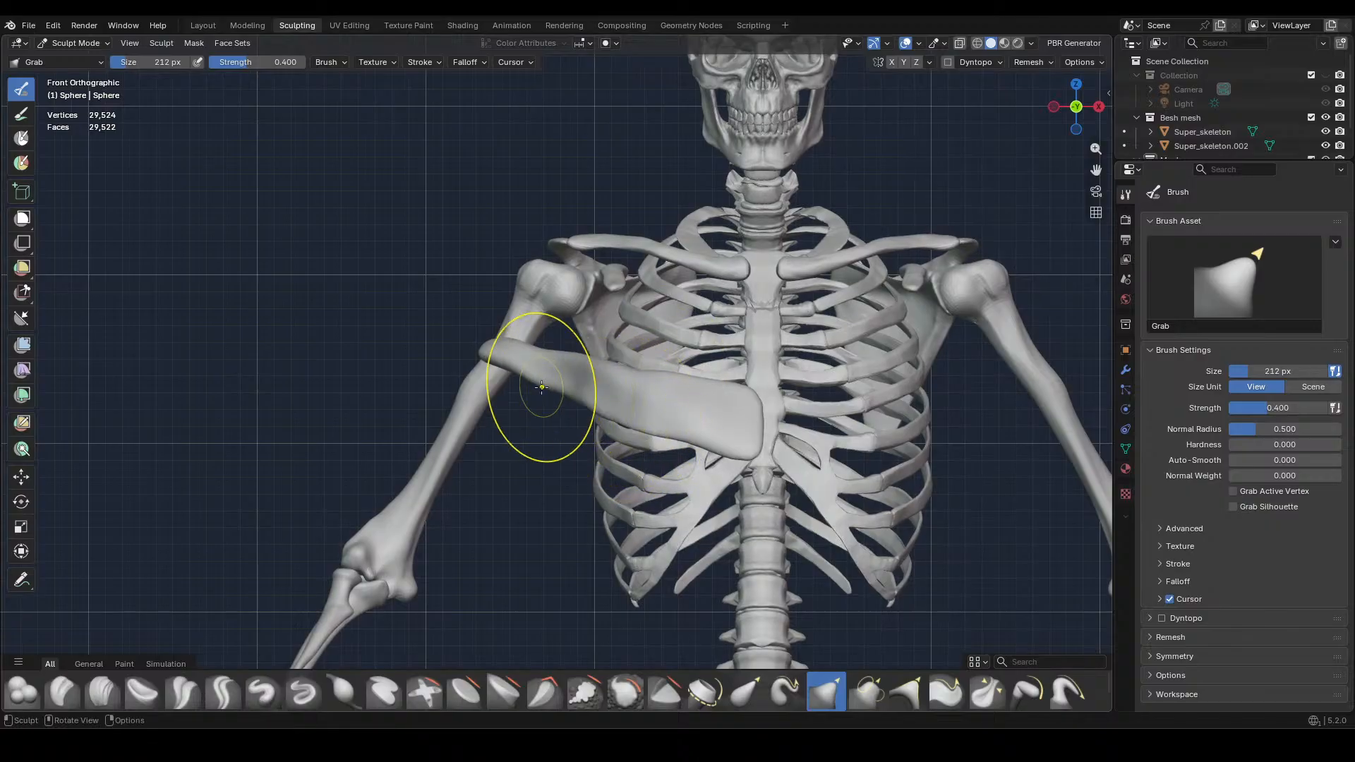
middle_click_drag(620, 407, 731, 419, "shift")
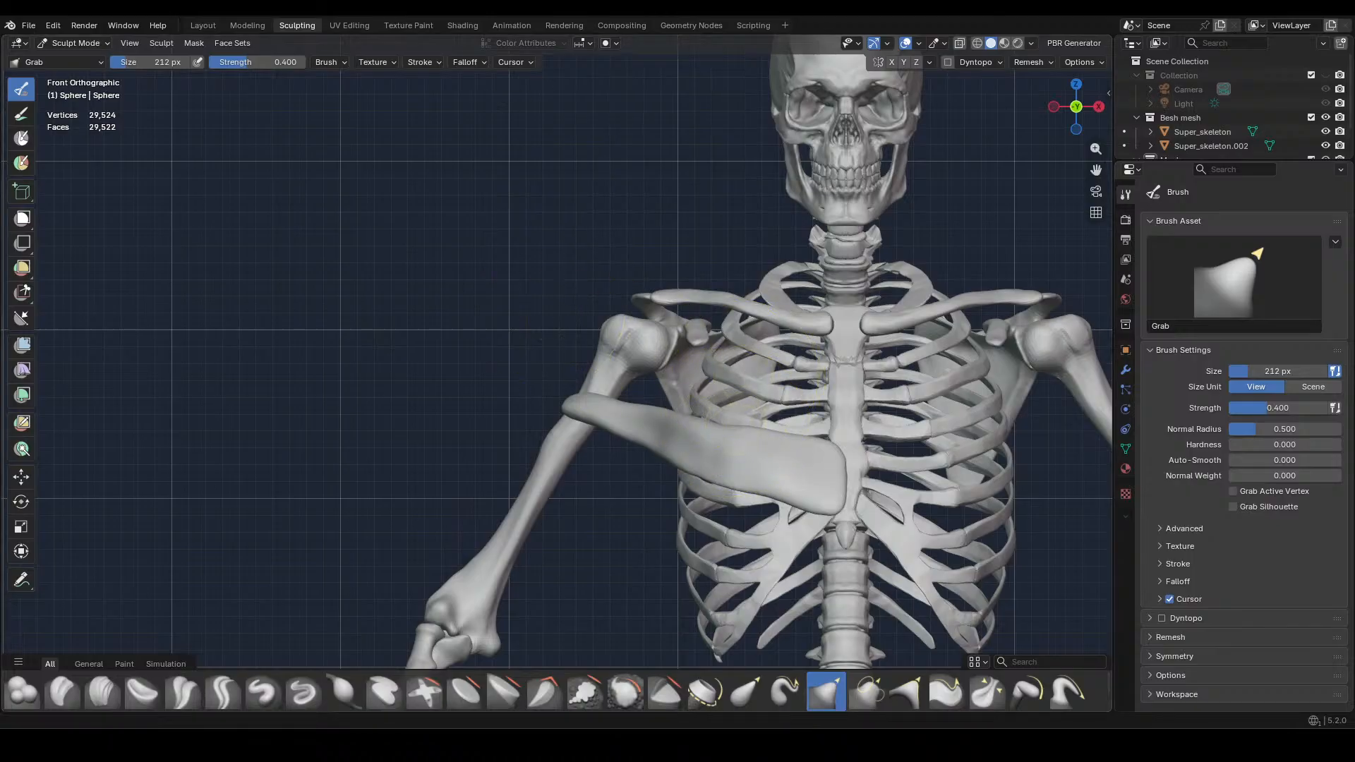
scroll(590, 311, "down", 2)
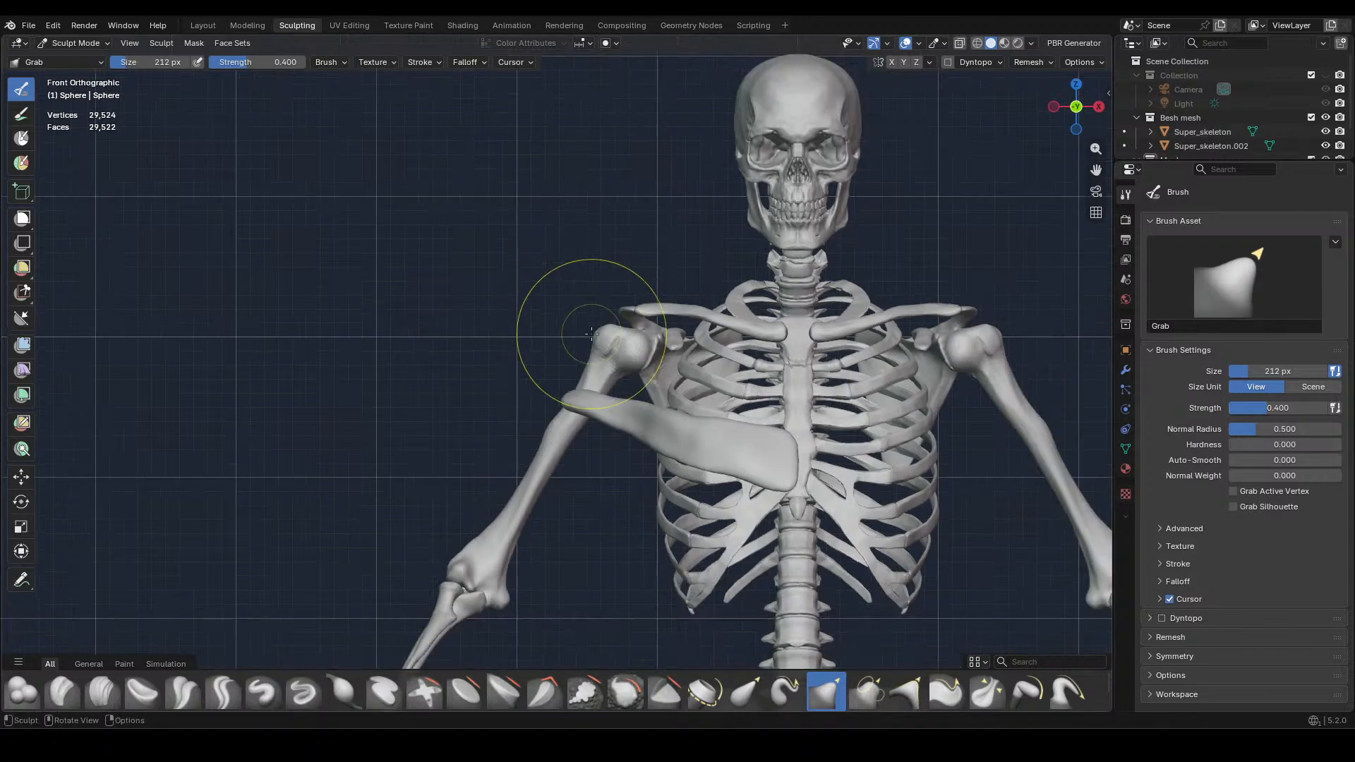
Reshape the muscle's outer tip where it crosses the humerus and narrow the adjoining section with the Grab brush
middle_click_drag(590, 330, 590, 423)
scroll(635, 430, "up", 4)
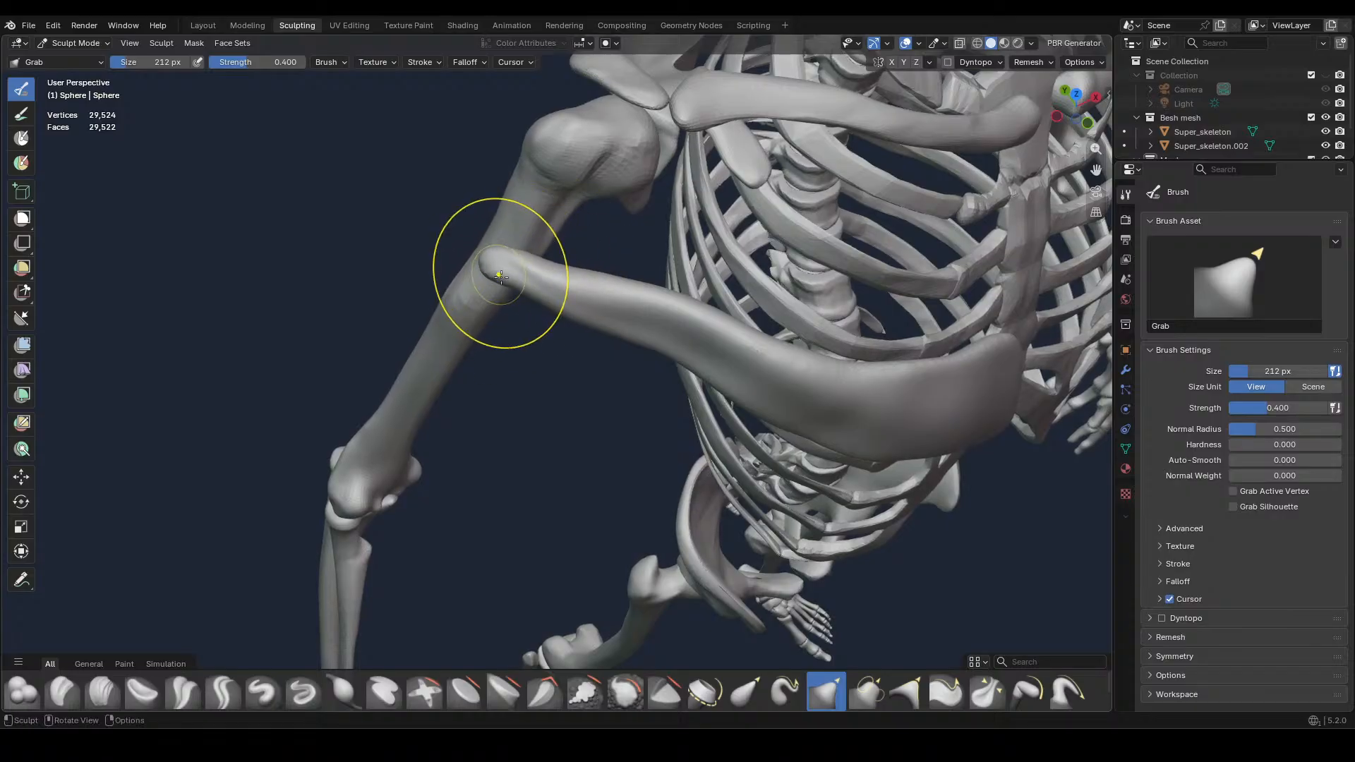
mouse_move(499, 252)
left_mouse_down()
mouse_move(544, 294)
mouse_move(611, 280)
mouse_move(610, 300)
mouse_move(648, 328)
left_mouse_up()
middle_click_drag(820, 327, 824, 253)
key("KP_1")
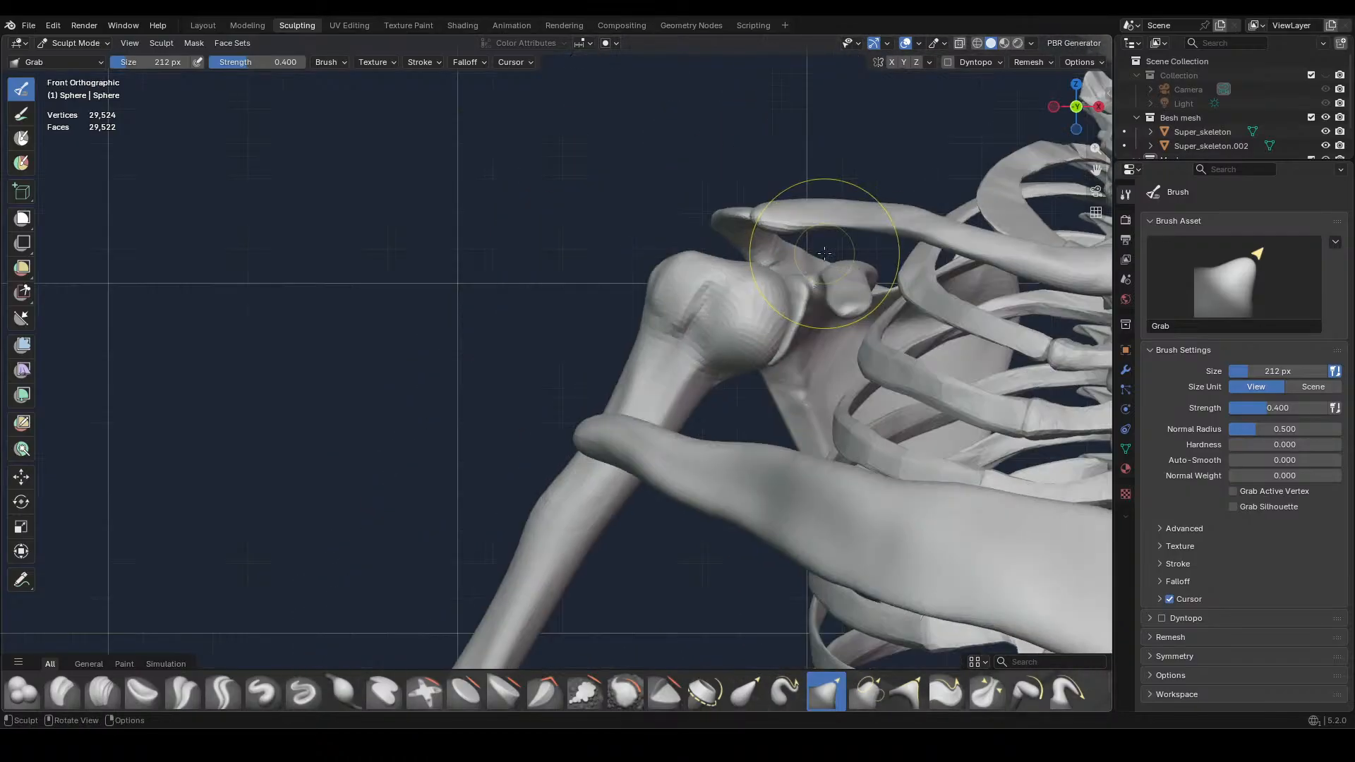
left_click_drag(675, 488, 656, 473)
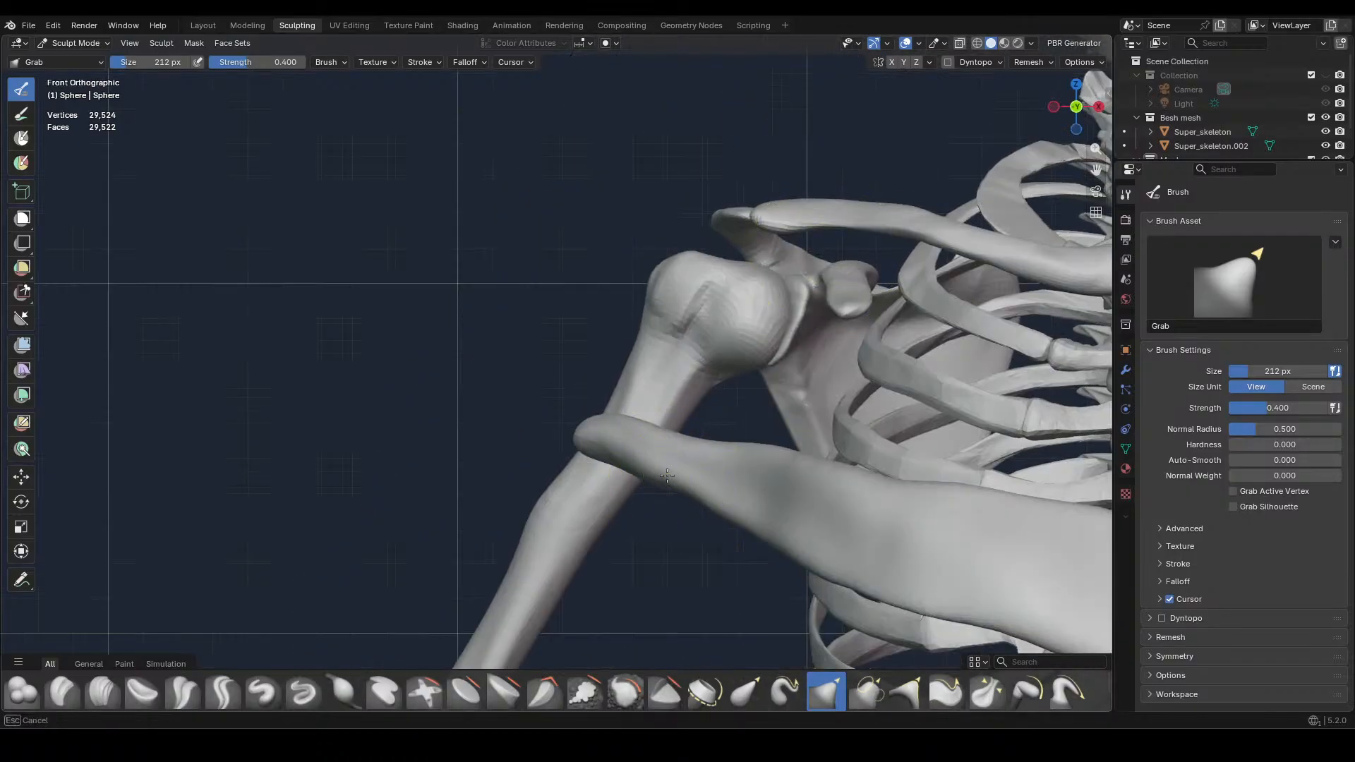
mouse_move(585, 402)
middle_mouse_down()
mouse_move(702, 458)
mouse_move(746, 565)
middle_mouse_up()
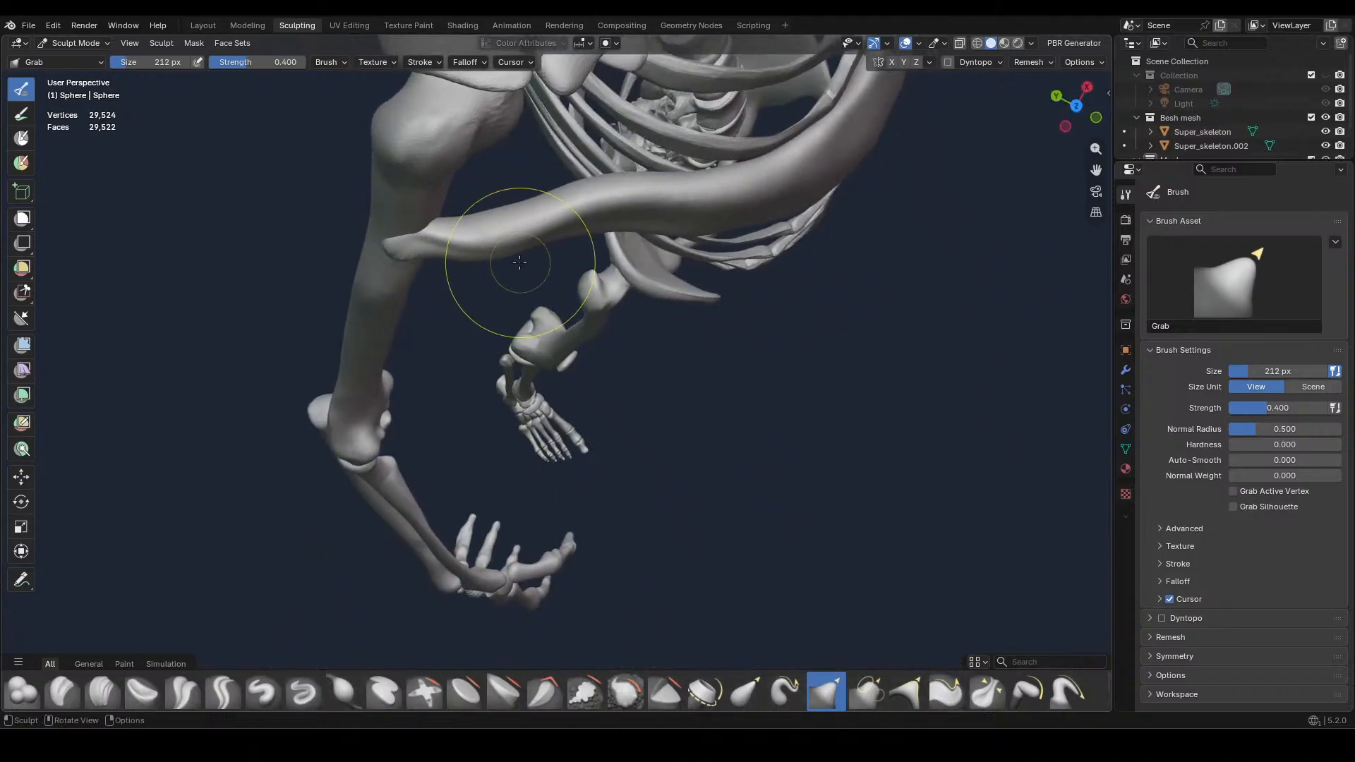
Taper the muscle's outer tip and seat it against the front of the humerus from several angles
mouse_move(500, 251)
left_mouse_down()
mouse_move(485, 222)
mouse_move(541, 220)
mouse_move(539, 208)
left_mouse_up()
middle_click_drag(673, 244, 600, 314)
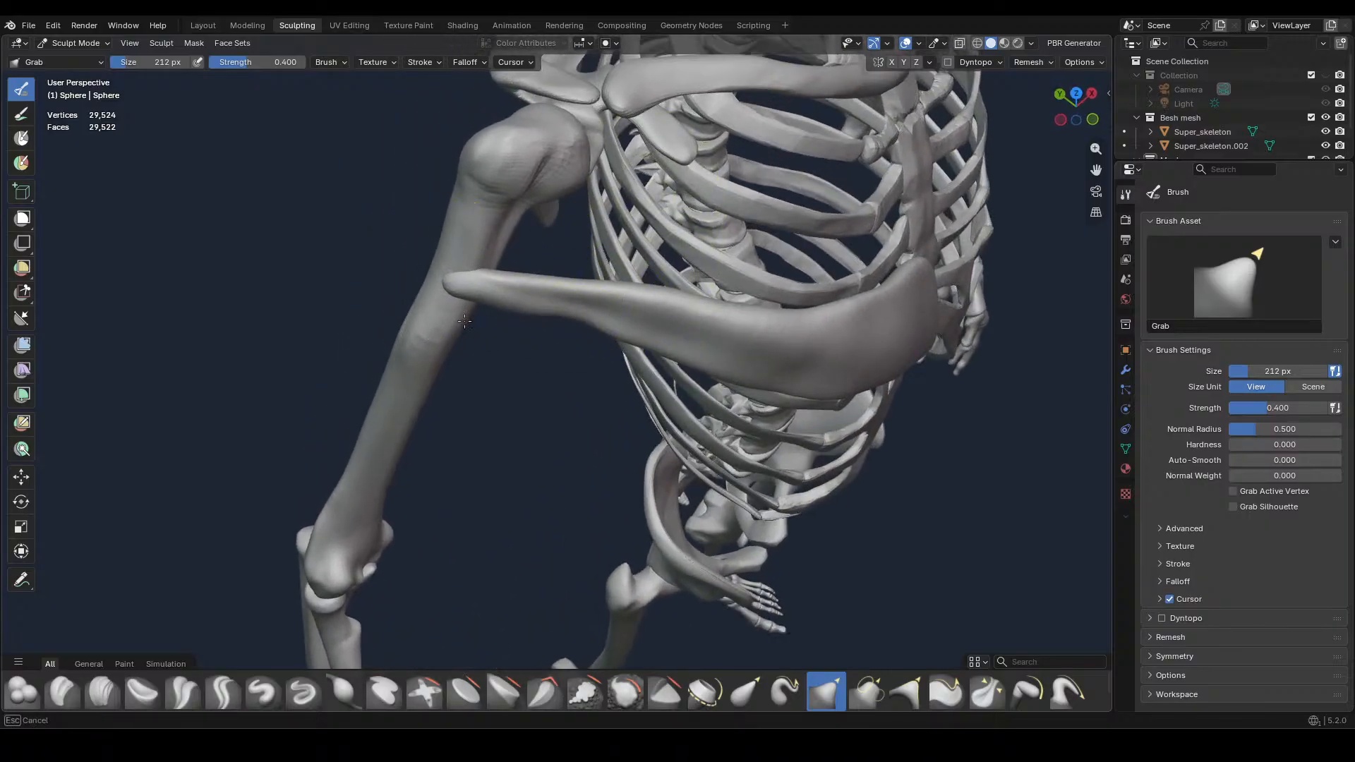
middle_click_drag(498, 227, 620, 187)
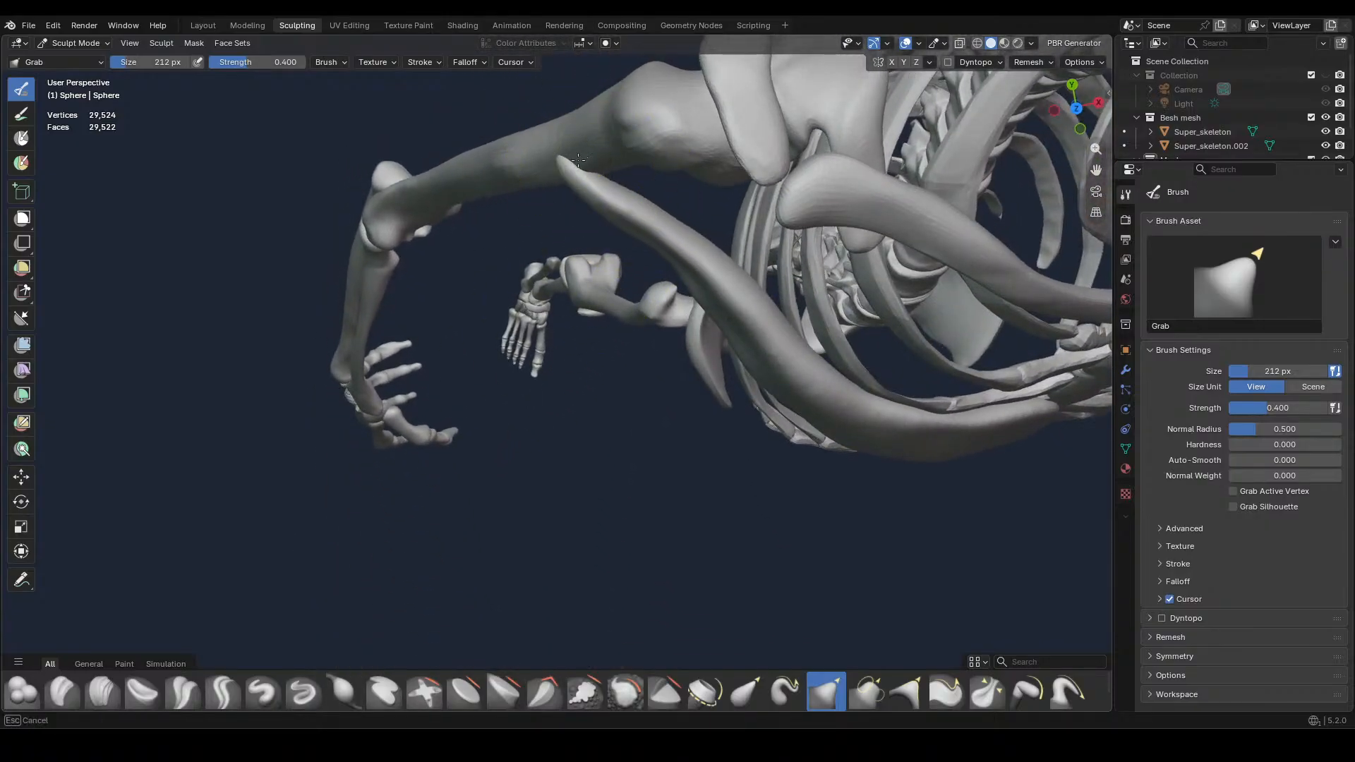
left_click_drag(578, 160, 567, 164)
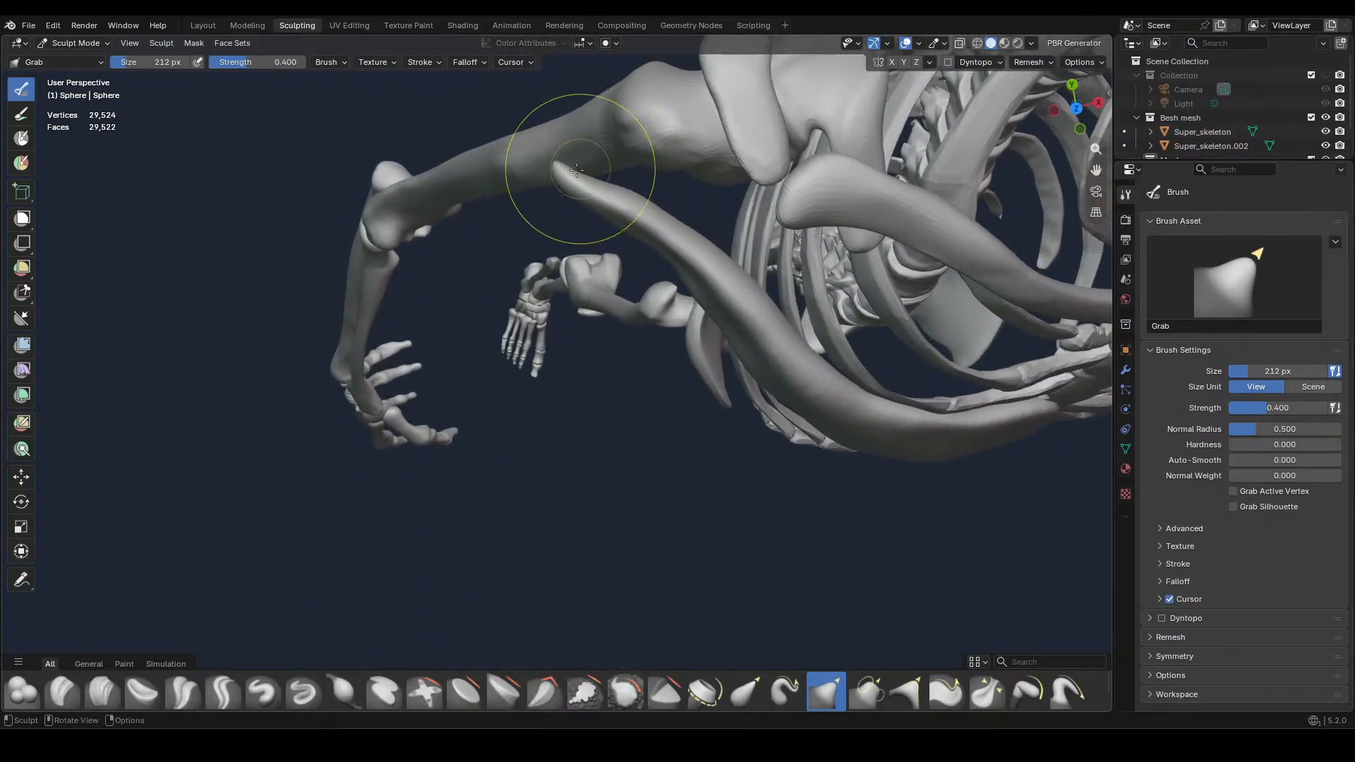
mouse_move(683, 235)
middle_mouse_down()
mouse_move(686, 255)
mouse_move(591, 182)
middle_mouse_up()
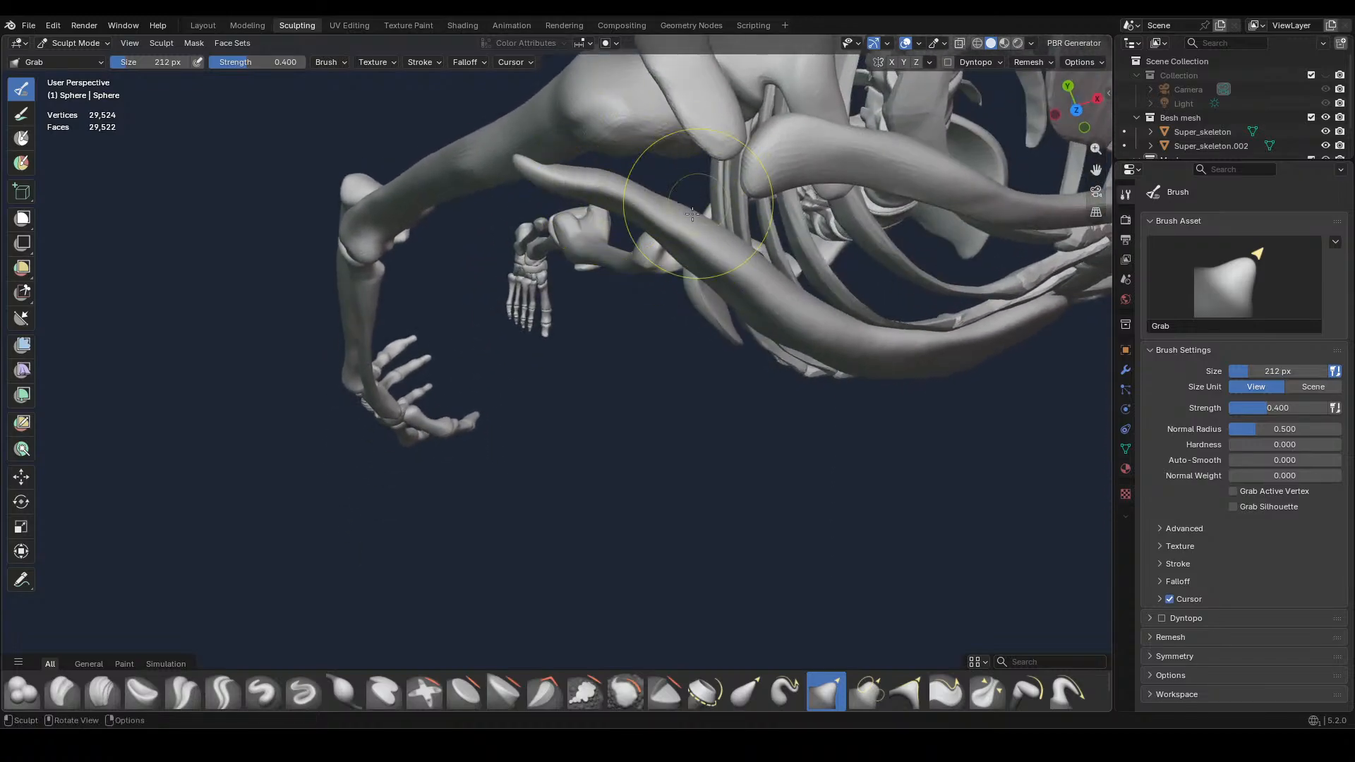
Bend the muscle's section between the humerus and ribcage to follow the chest's curve, working from above and below
mouse_move(681, 232)
left_mouse_down()
mouse_move(694, 214)
mouse_move(742, 240)
mouse_move(781, 292)
left_mouse_up()
mouse_move(780, 293)
middle_mouse_down()
mouse_move(801, 136)
mouse_move(920, 259)
mouse_move(903, 258)
mouse_move(819, 148)
middle_mouse_up()
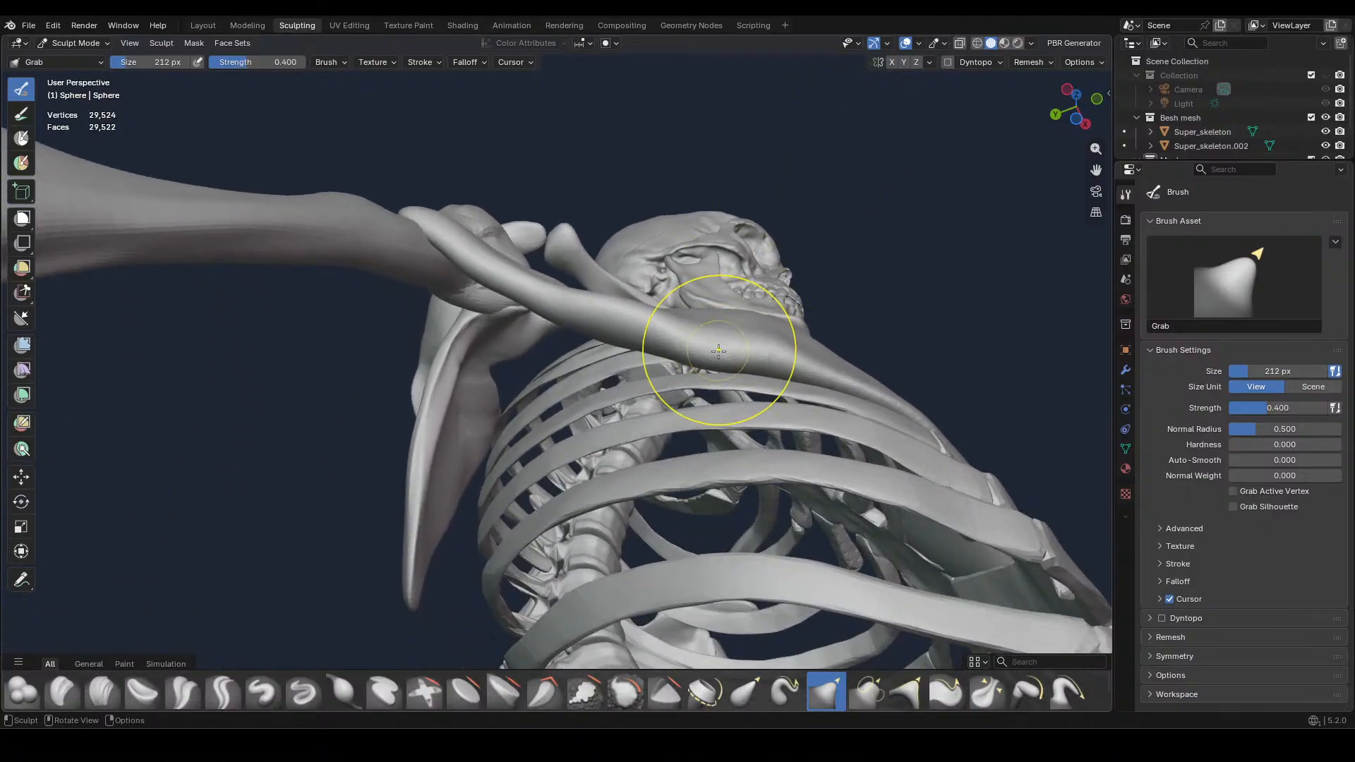
mouse_move(639, 321)
left_mouse_down()
mouse_move(538, 304)
mouse_move(557, 299)
left_mouse_up()
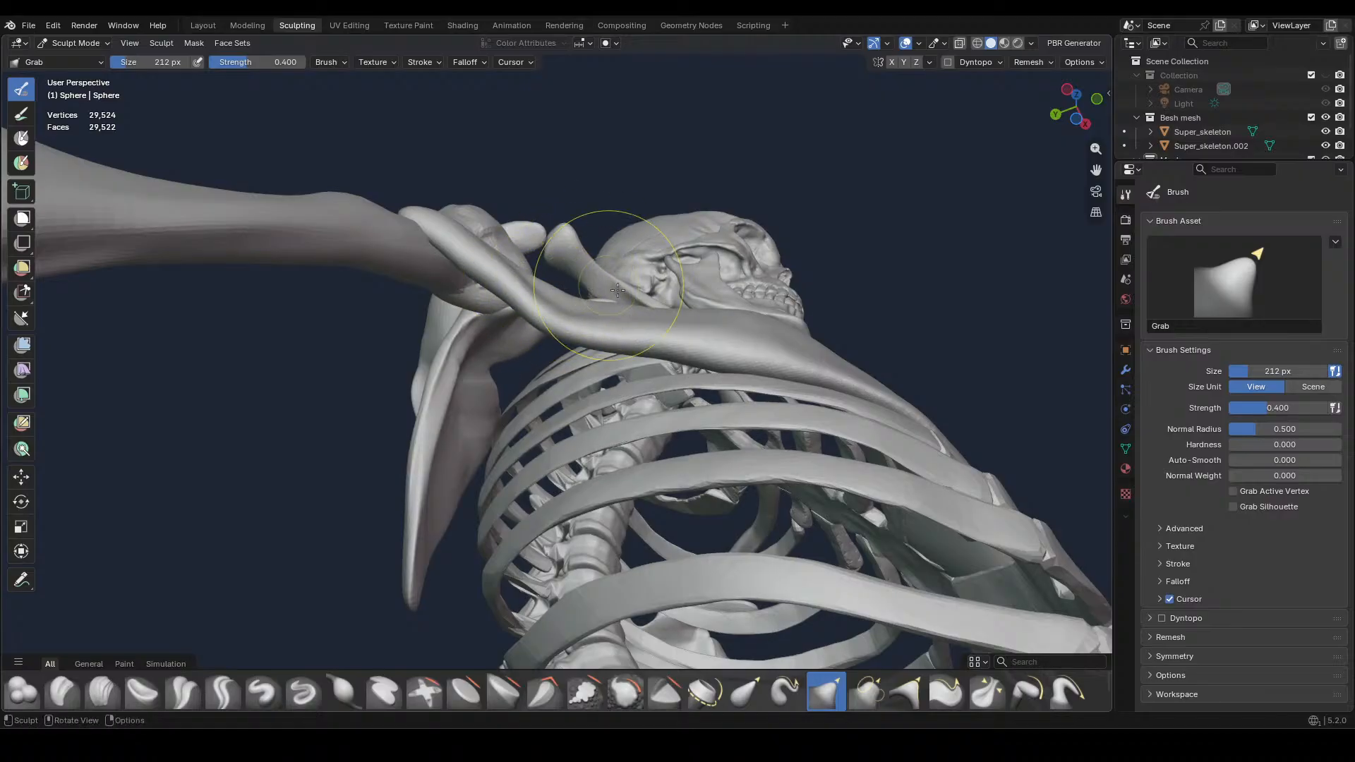
middle_click_drag(618, 290, 704, 448)
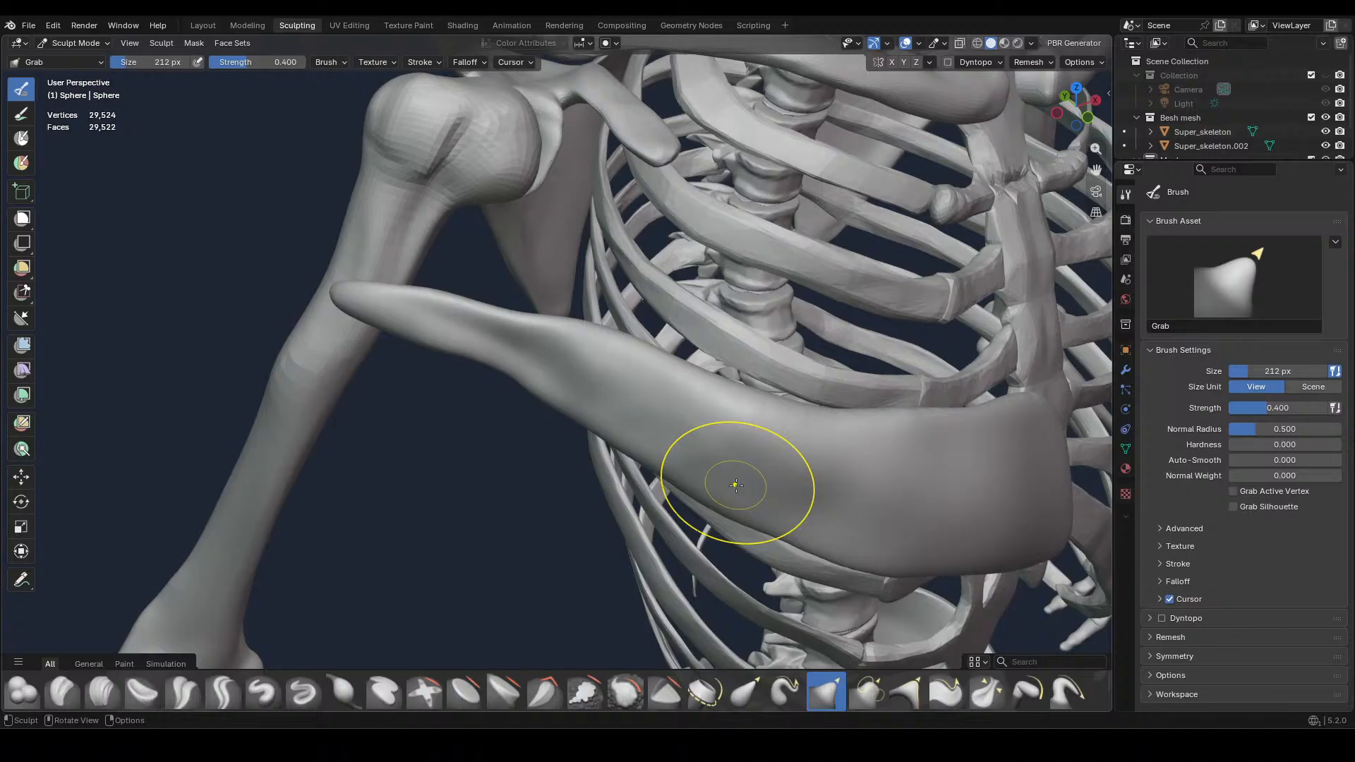
Refine the muscle's outer neck and middle bulge with the Grab brush so they wrap around the side of the ribcage
left_click(515, 238)
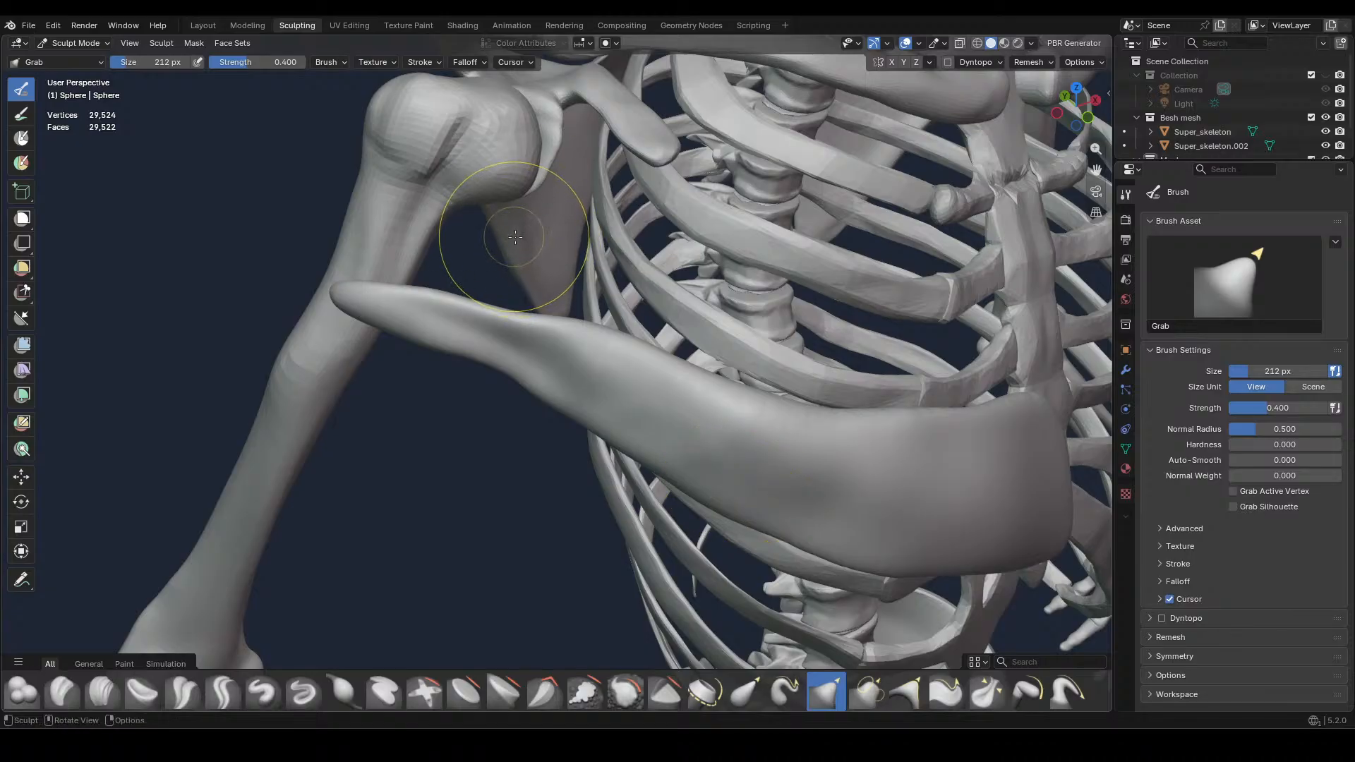
left_click_drag(511, 242, 589, 254)
middle_click_drag(679, 378, 771, 530)
mouse_move(716, 520)
left_mouse_down()
mouse_move(726, 499)
mouse_move(774, 519)
left_mouse_up()
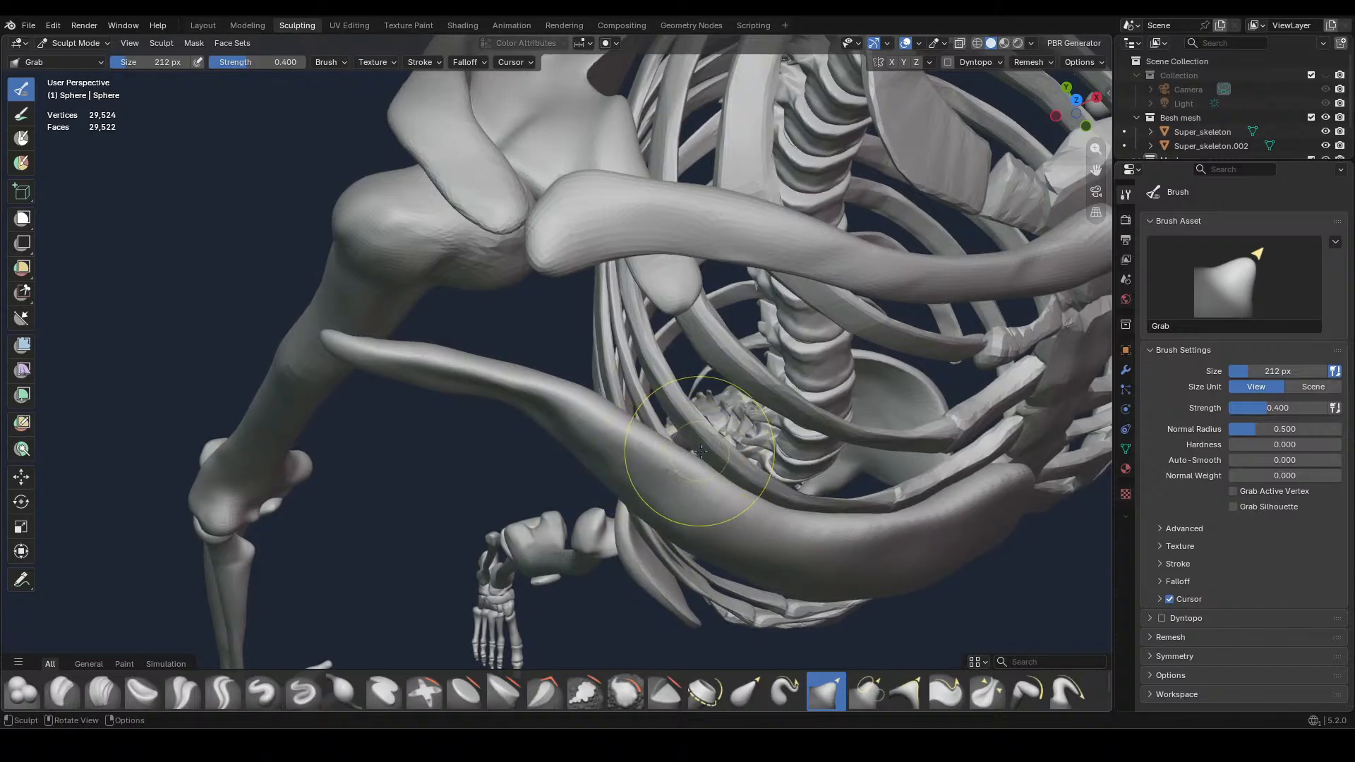
middle_click_drag(674, 460, 611, 448)
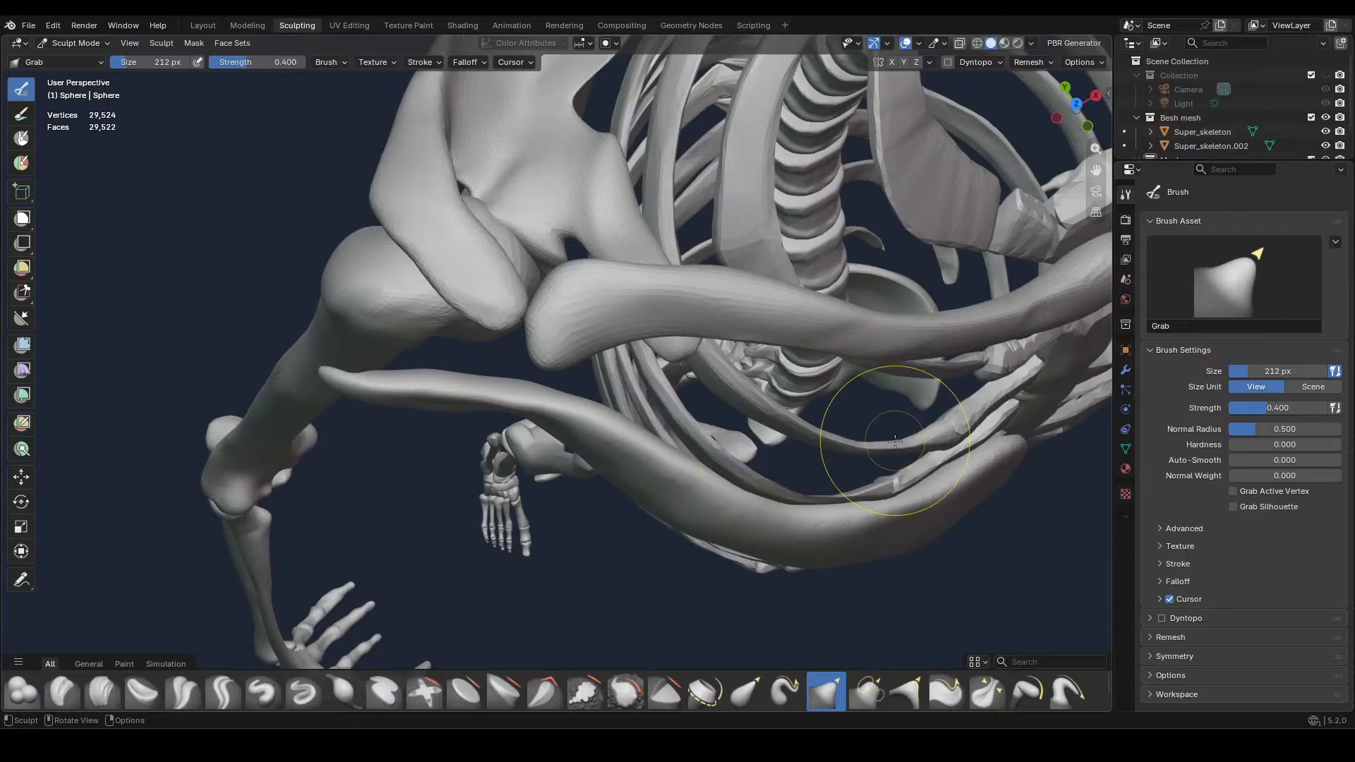
Pull the muscle's lower inner corner into shape beside the sternum with the Grab brush in front view
mouse_move(896, 421)
middle_mouse_down()
mouse_move(868, 403)
mouse_move(907, 424)
mouse_move(756, 357)
mouse_move(803, 367)
mouse_move(752, 432)
middle_mouse_up()
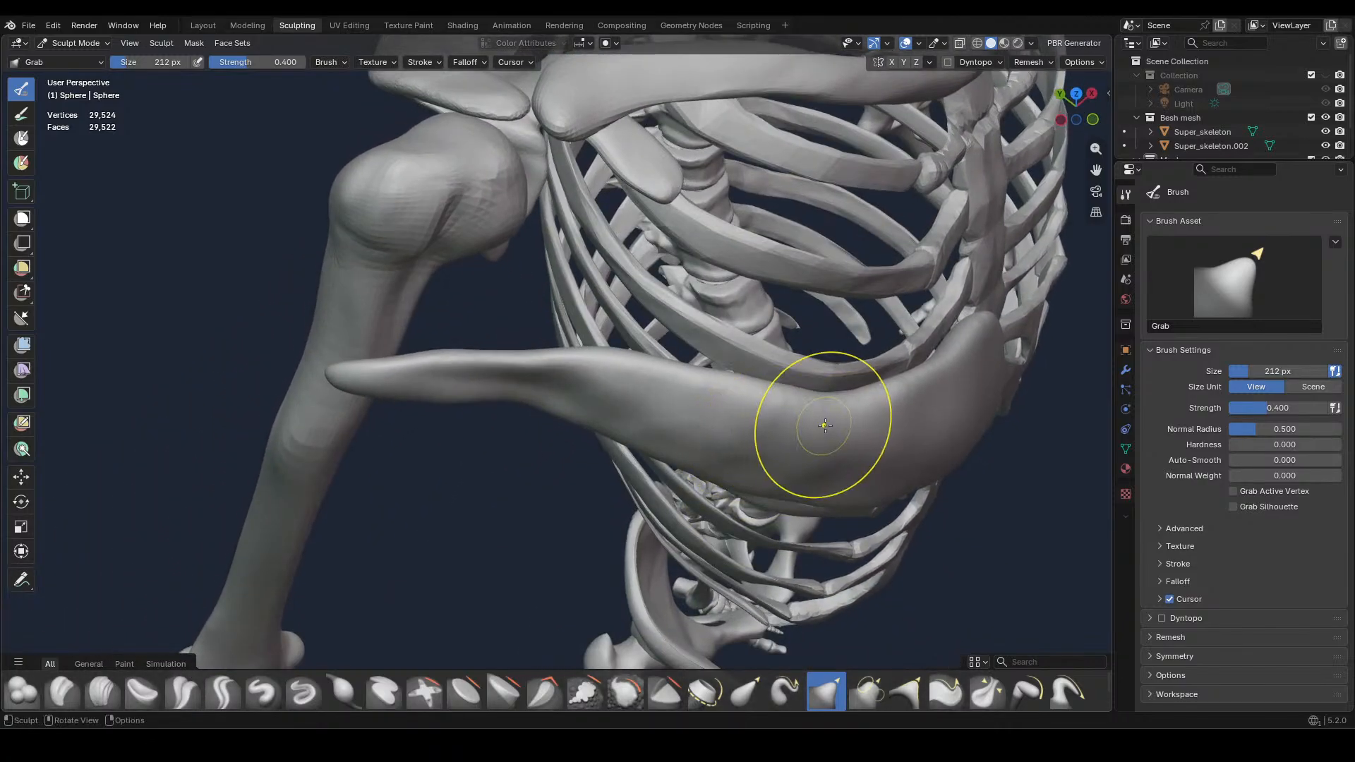
key("KP_1")
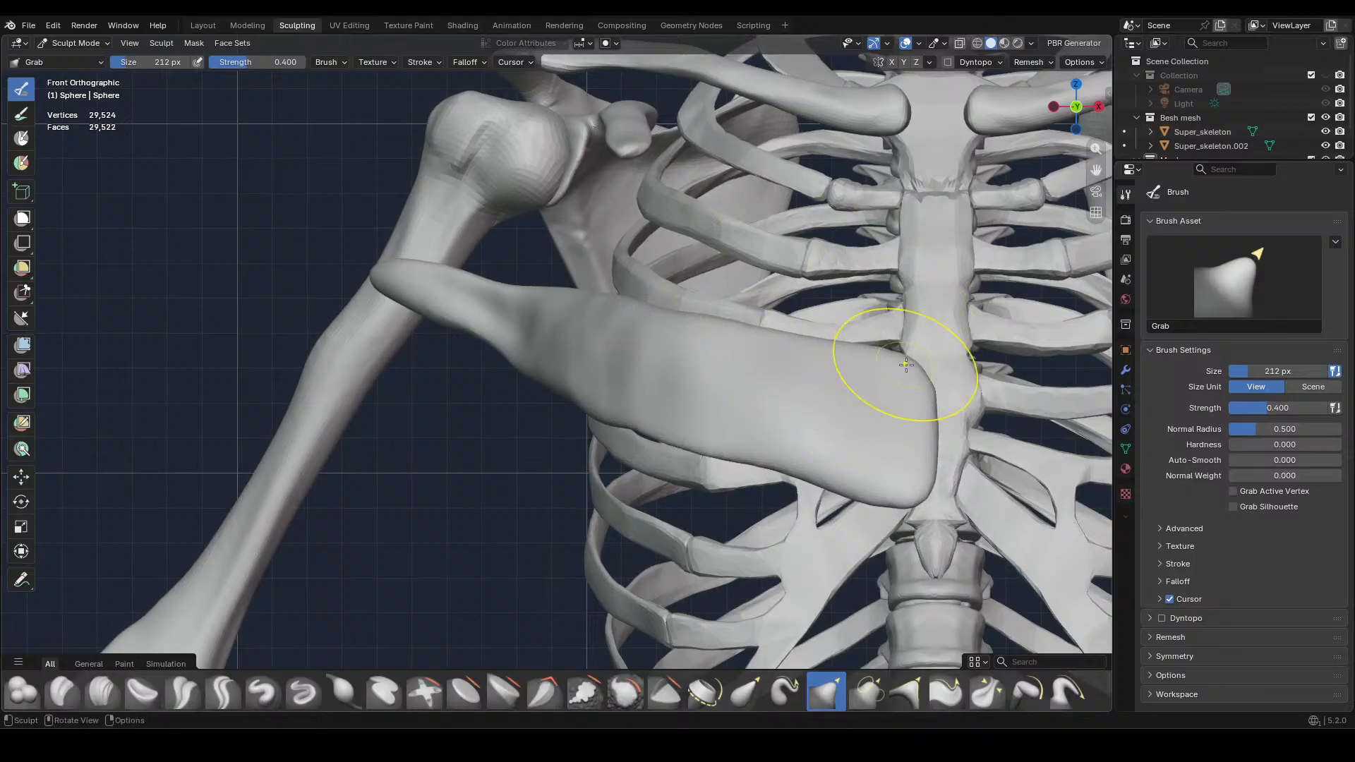
left_click_drag(893, 493, 891, 503)
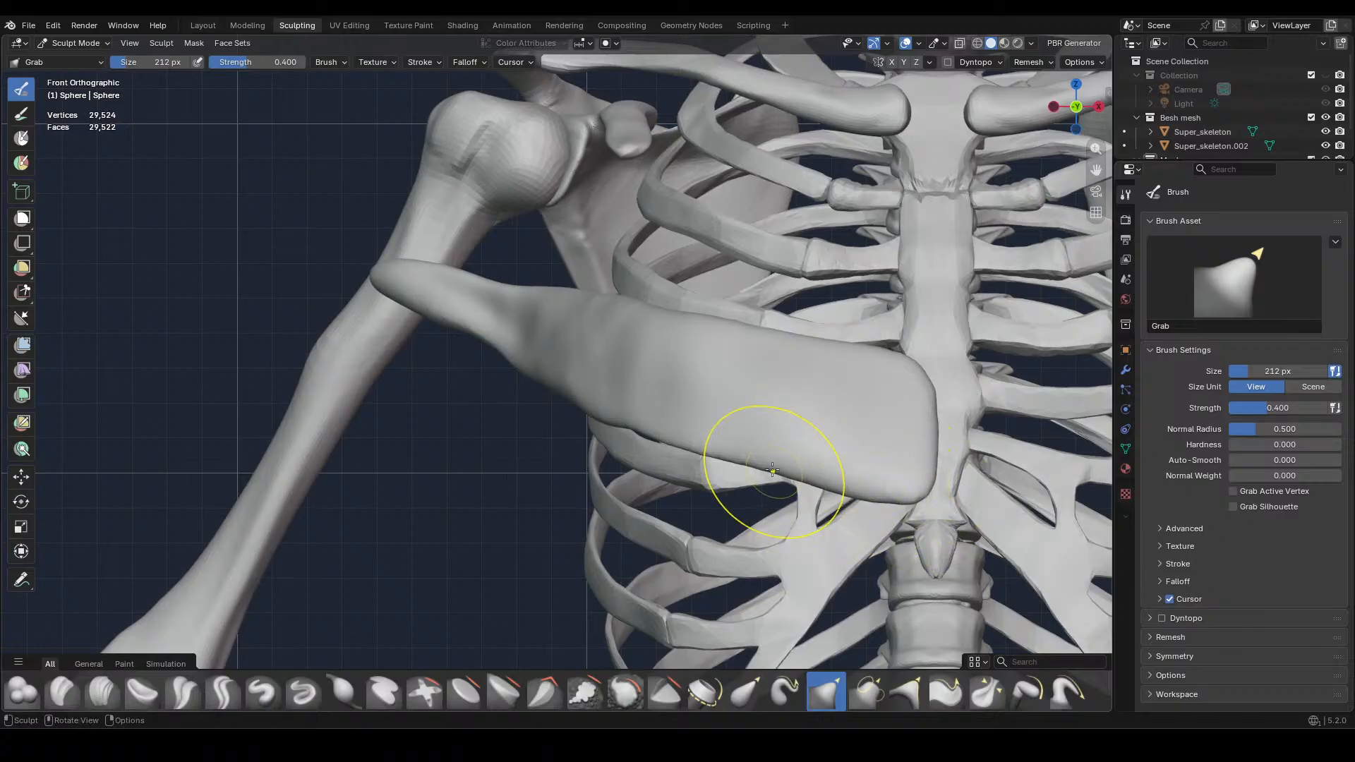
Push the muscle's middle section closer to the side of the ribcage with Grab strokes from above
mouse_move(674, 398)
middle_mouse_down()
mouse_move(703, 423)
mouse_move(614, 494)
middle_mouse_up()
left_click_drag(599, 498, 605, 520)
left_click_drag(582, 474, 588, 488)
left_click_drag(575, 446, 581, 458)
left_click_drag(576, 429, 582, 444)
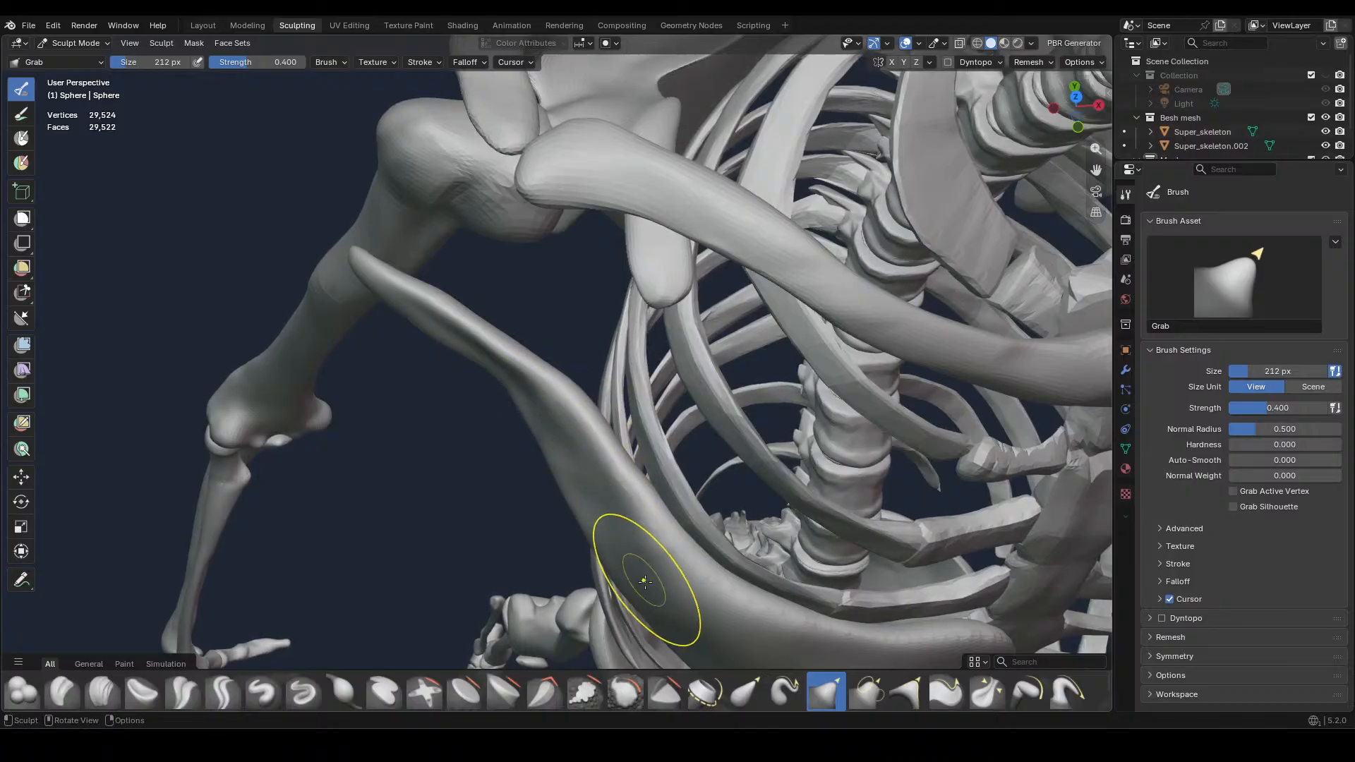
middle_click_drag(665, 548, 687, 455)
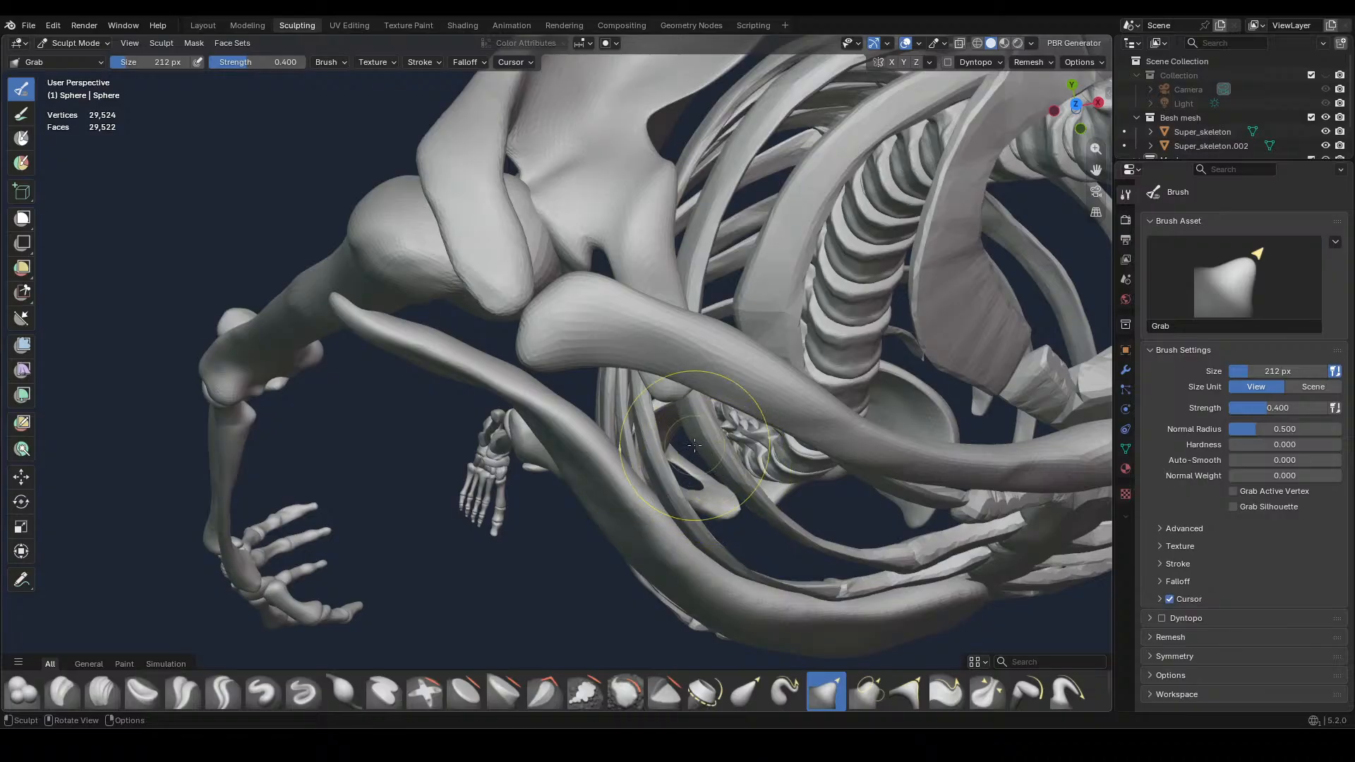
mouse_move(659, 517)
left_mouse_down()
mouse_move(683, 525)
mouse_move(675, 569)
left_mouse_up()
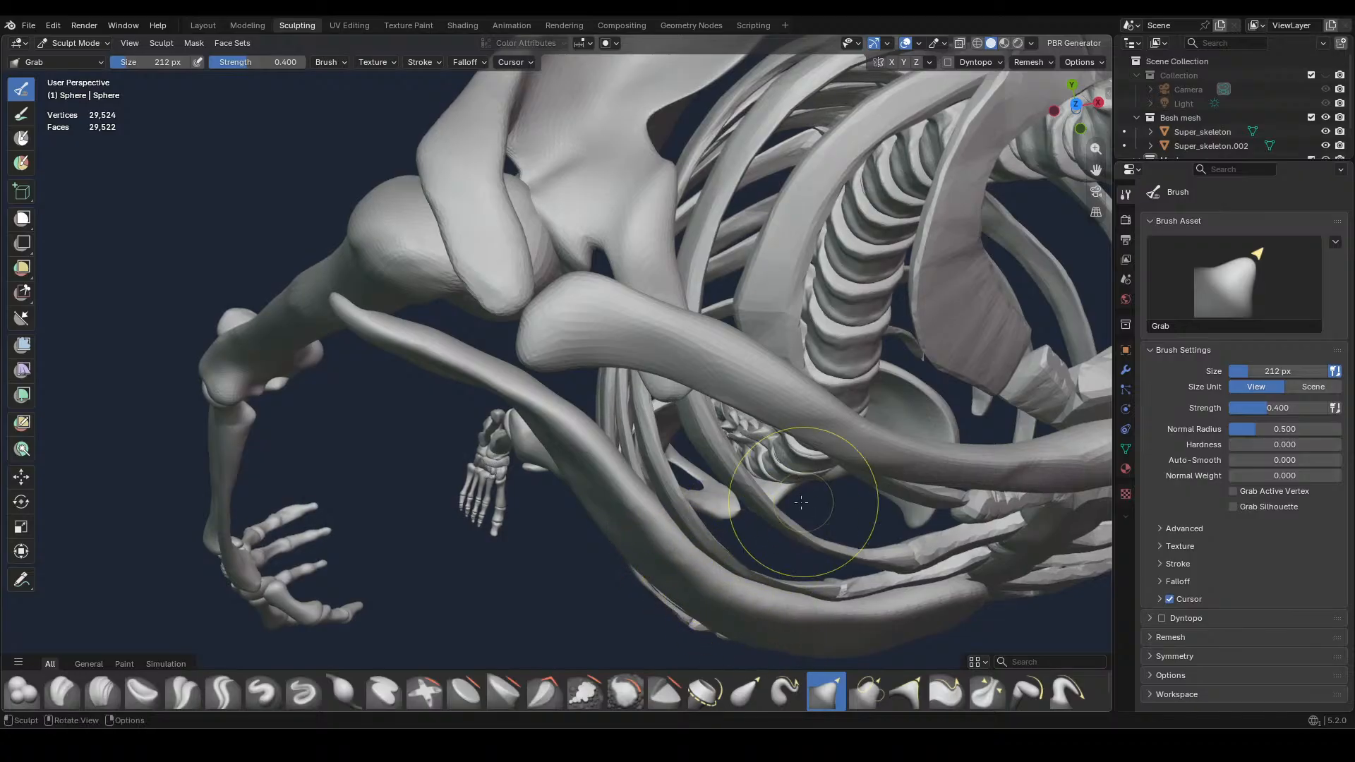
mouse_move(802, 501)
middle_mouse_down()
mouse_move(813, 429)
mouse_move(781, 499)
mouse_move(596, 628)
mouse_move(605, 590)
middle_mouse_up()
middle_click_drag(741, 437, 805, 411)
key("KP_1")
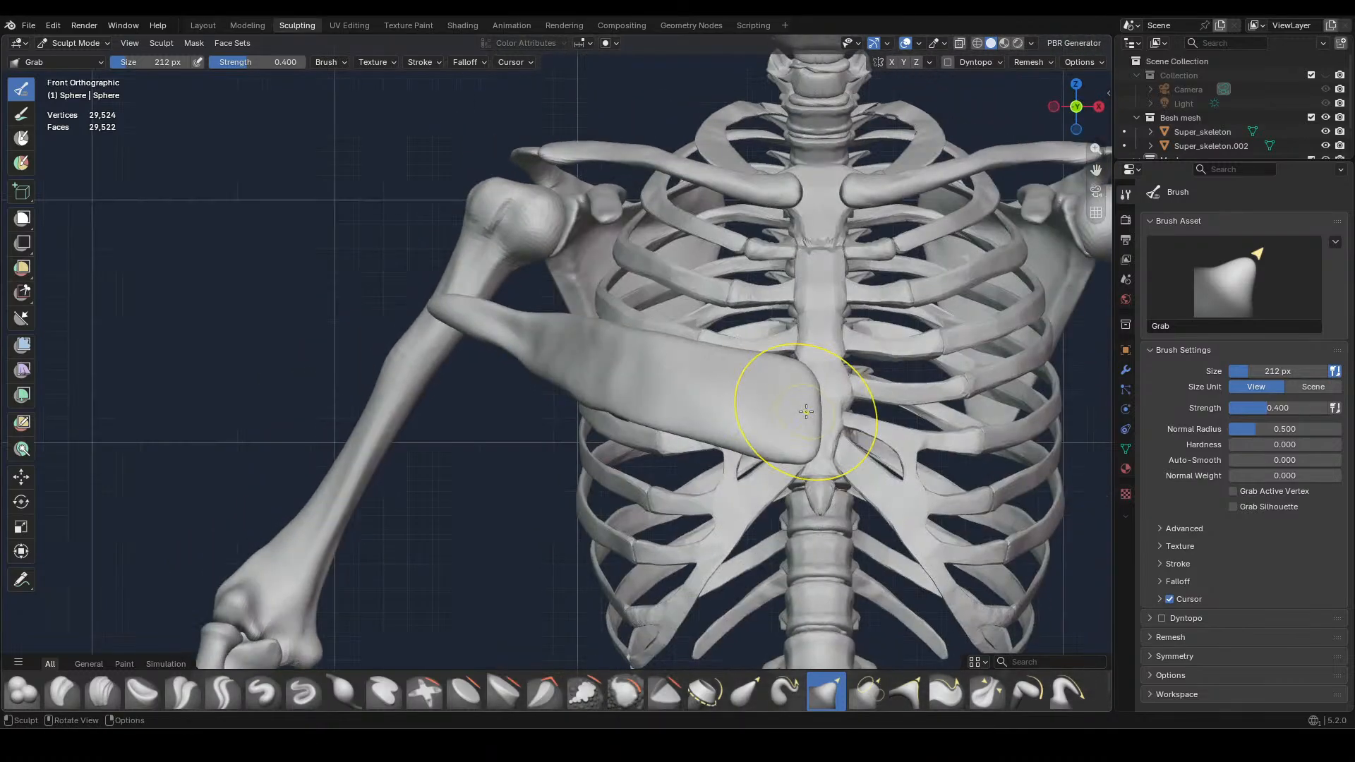
left_click(101, 691)
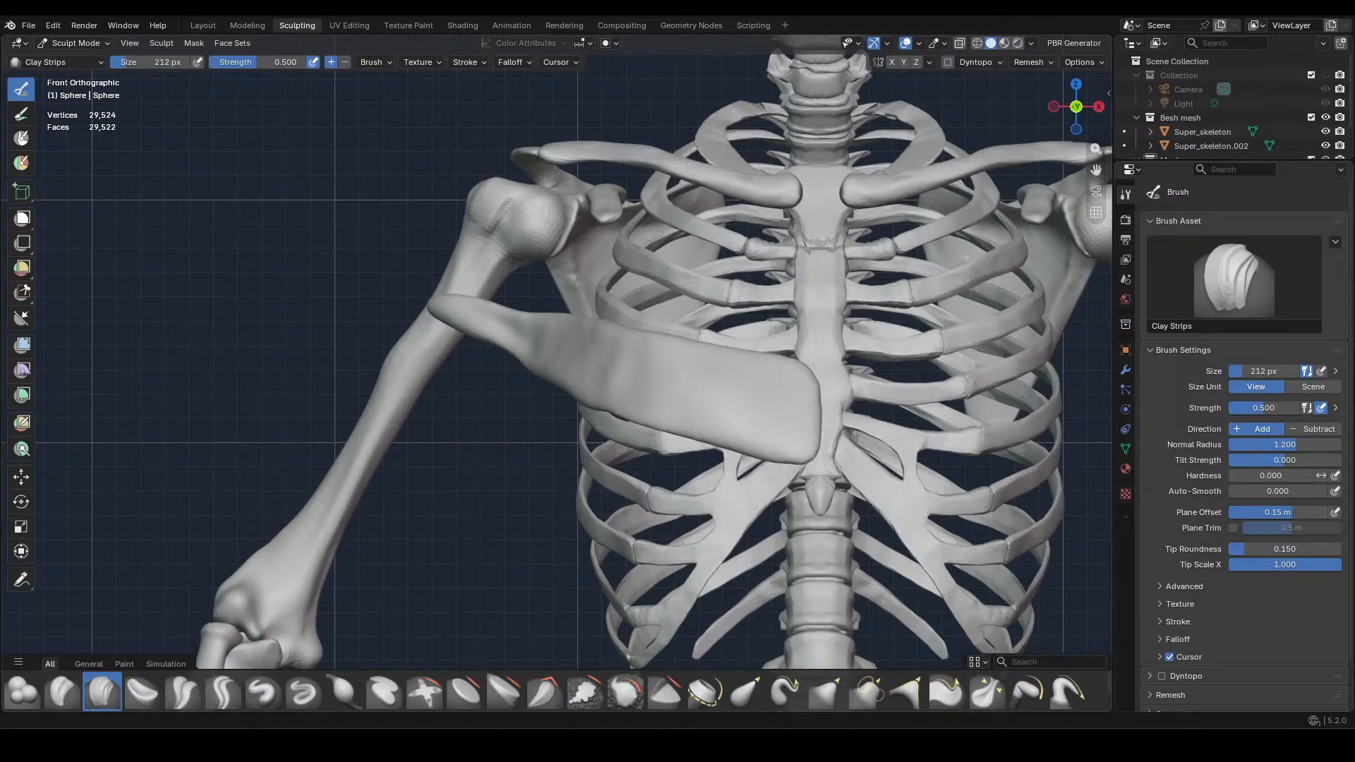
scroll(531, 324, "up", 2)
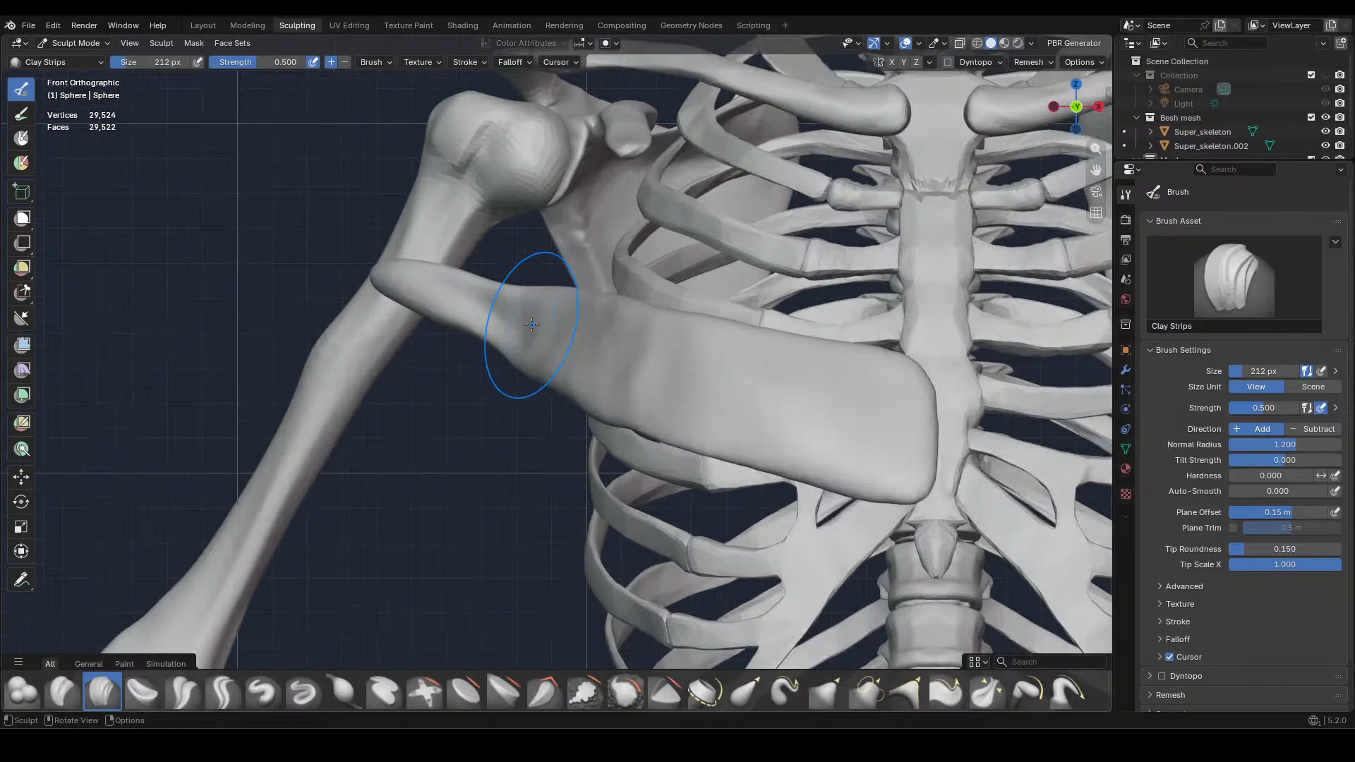
left_click(822, 692)
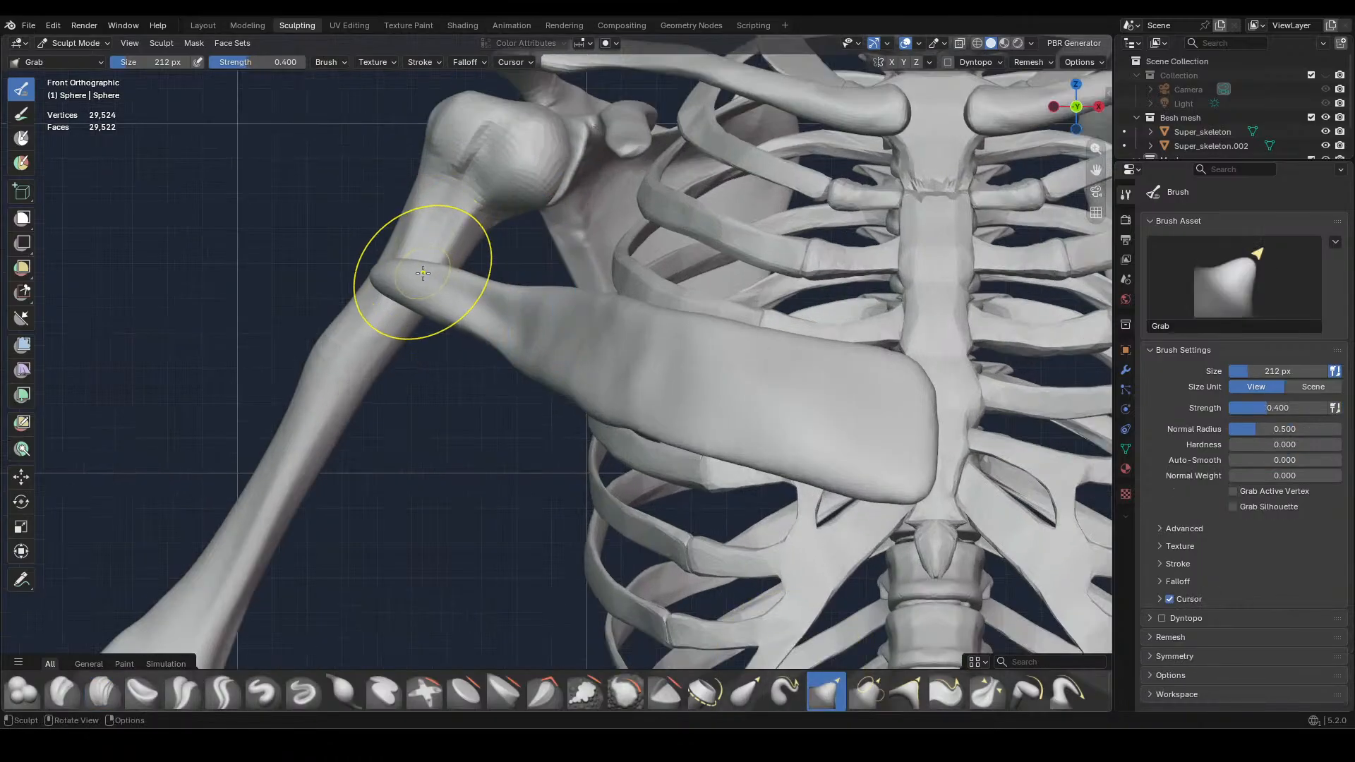
Even out the muscle's upper and lower edges between the humerus and the ribs in front view
mouse_move(421, 269)
left_mouse_down()
mouse_move(463, 305)
mouse_move(513, 300)
left_mouse_up()
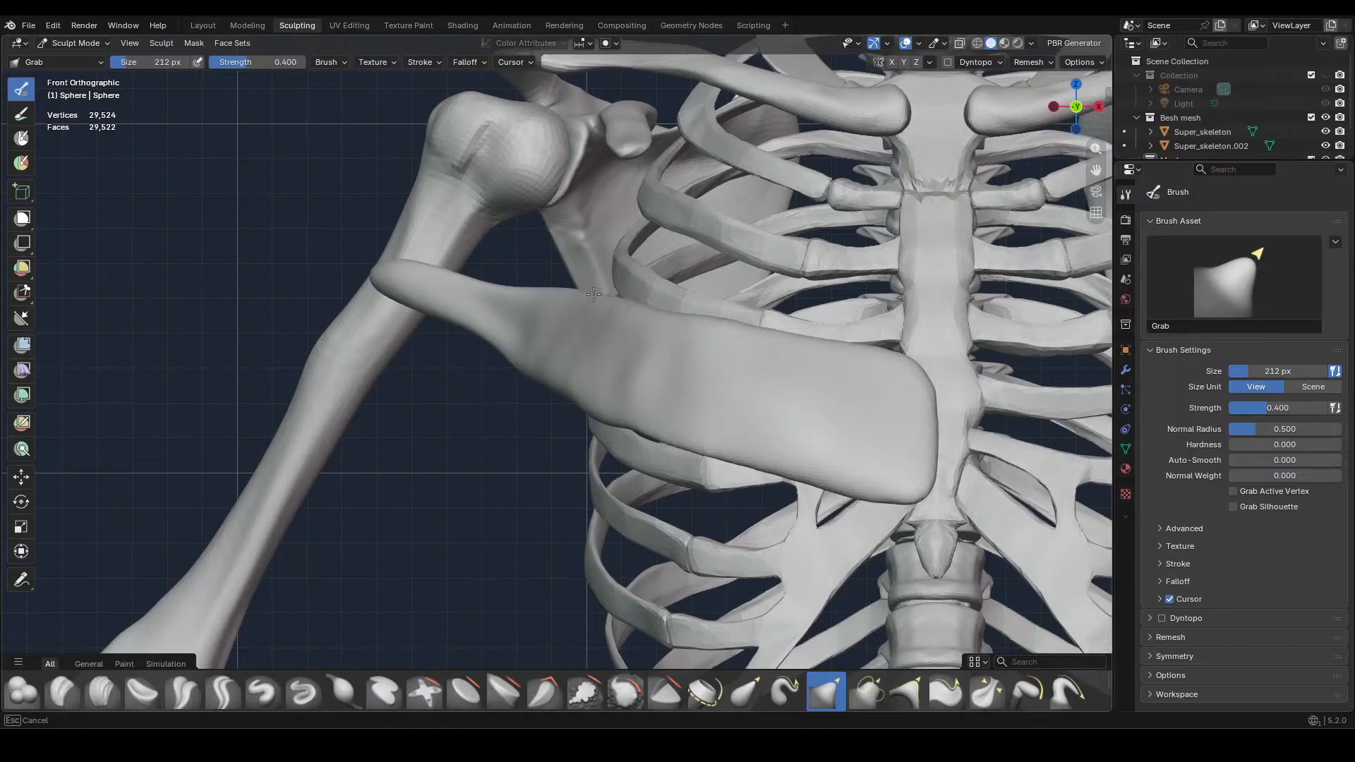
mouse_move(519, 363)
left_mouse_down()
mouse_move(617, 420)
mouse_move(546, 380)
left_mouse_up()
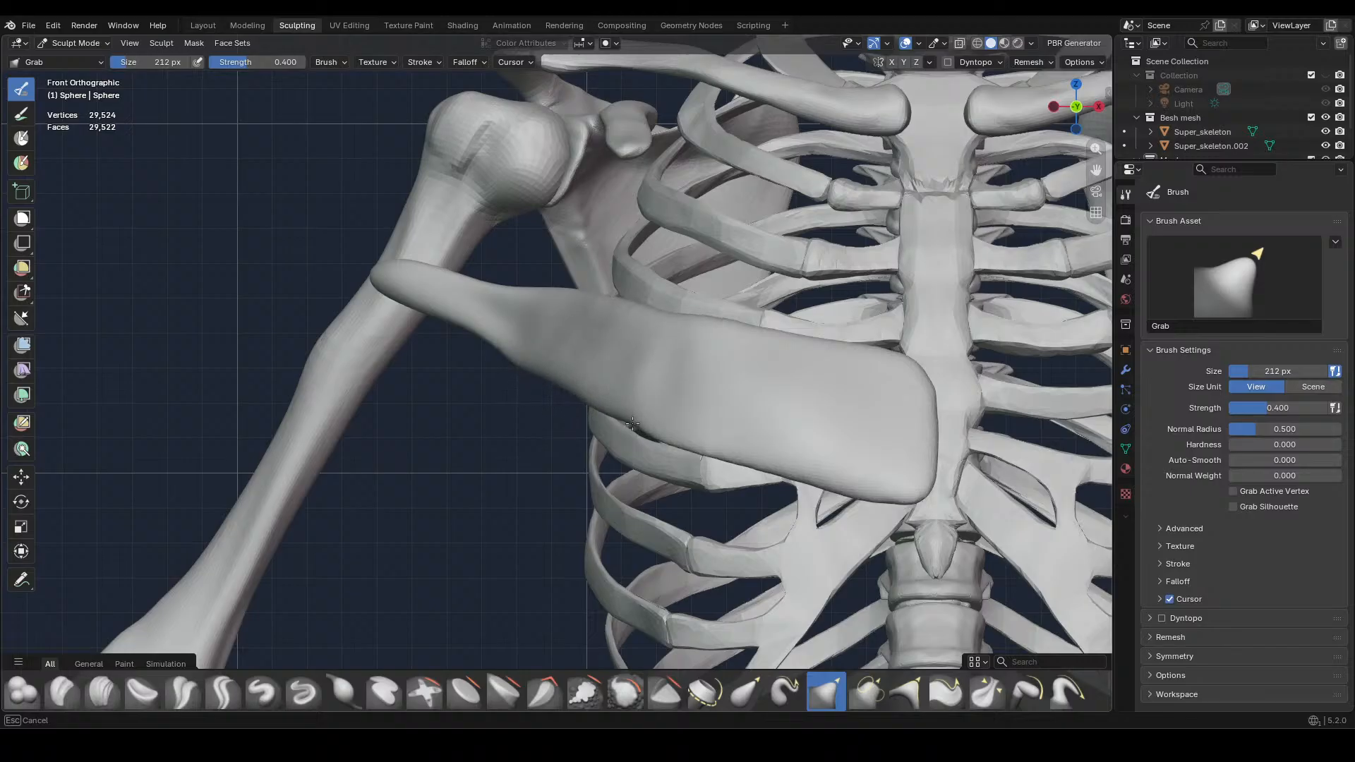
left_click_drag(632, 423, 913, 496, "shift")
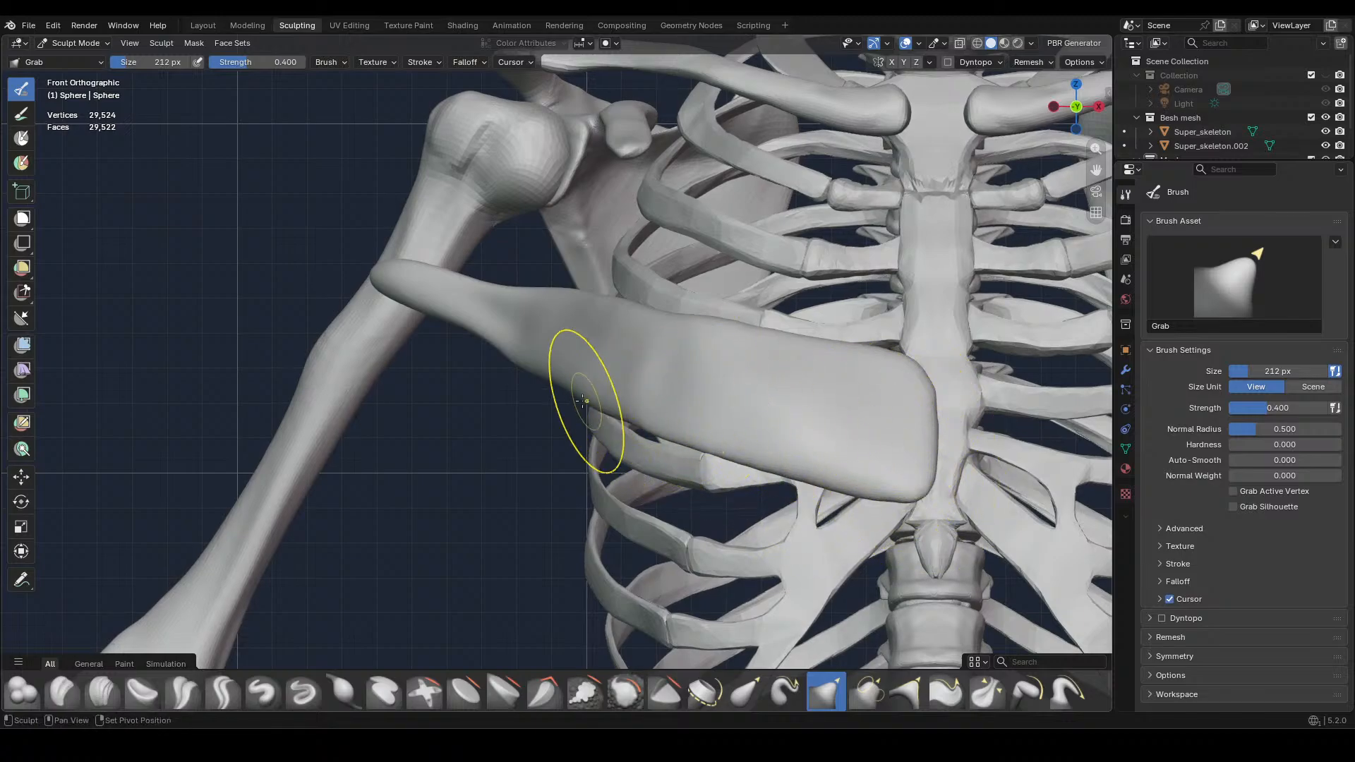
middle_click_drag(574, 357, 524, 341)
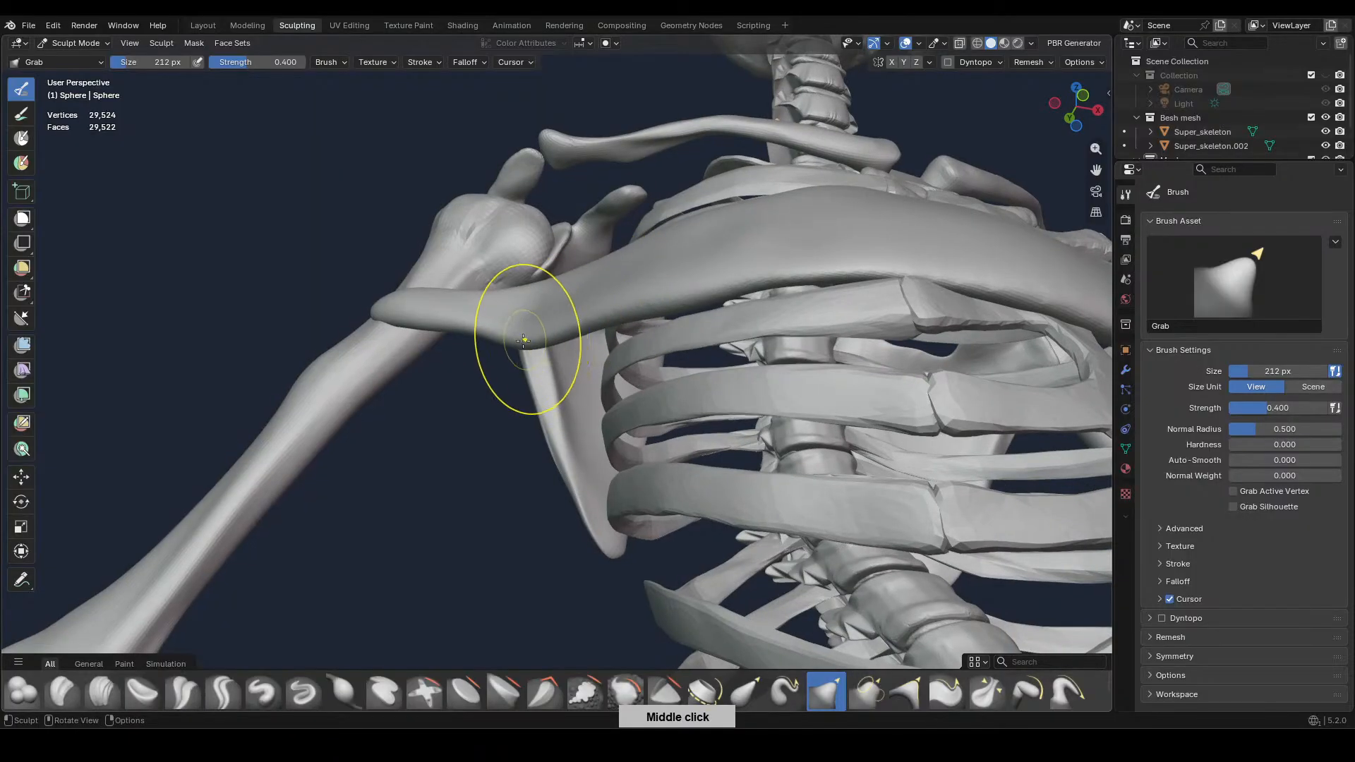
key("KP_1")
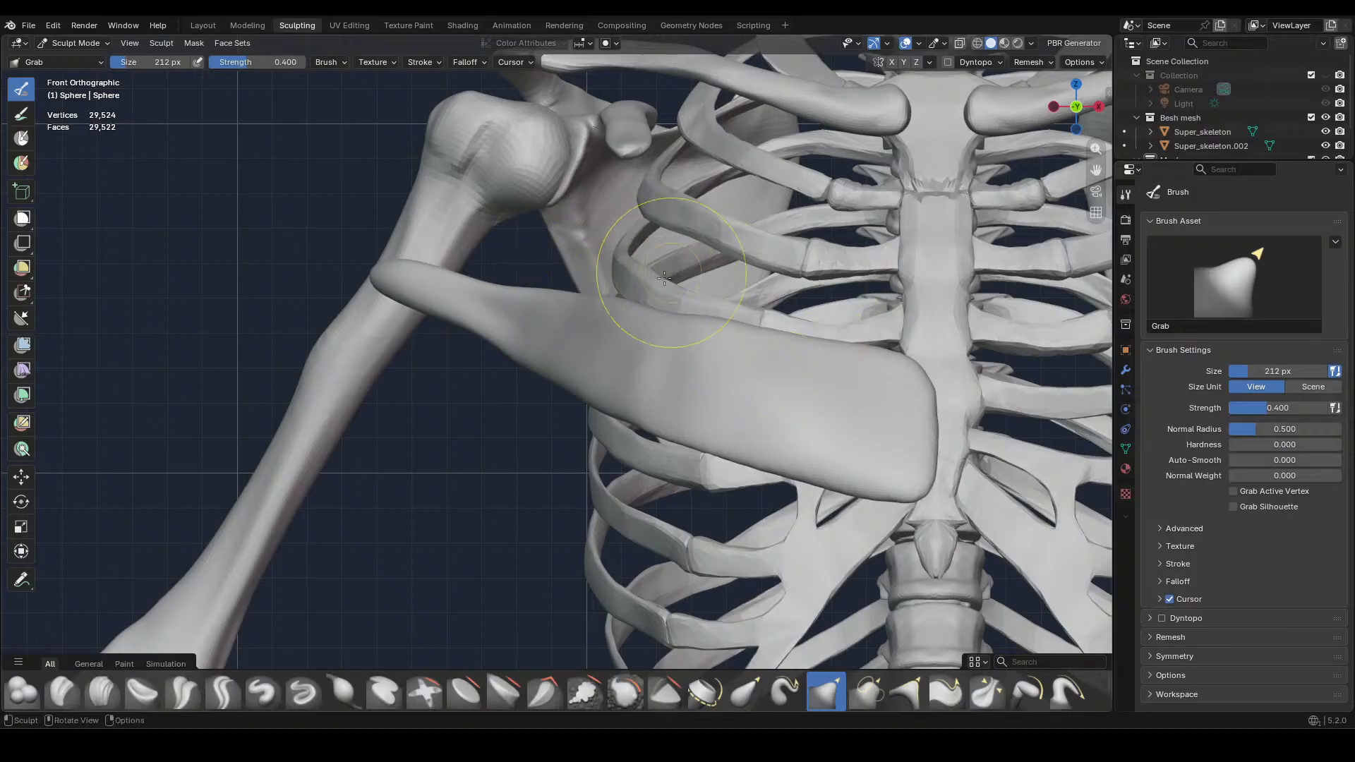
left_click_drag(628, 304, 548, 303)
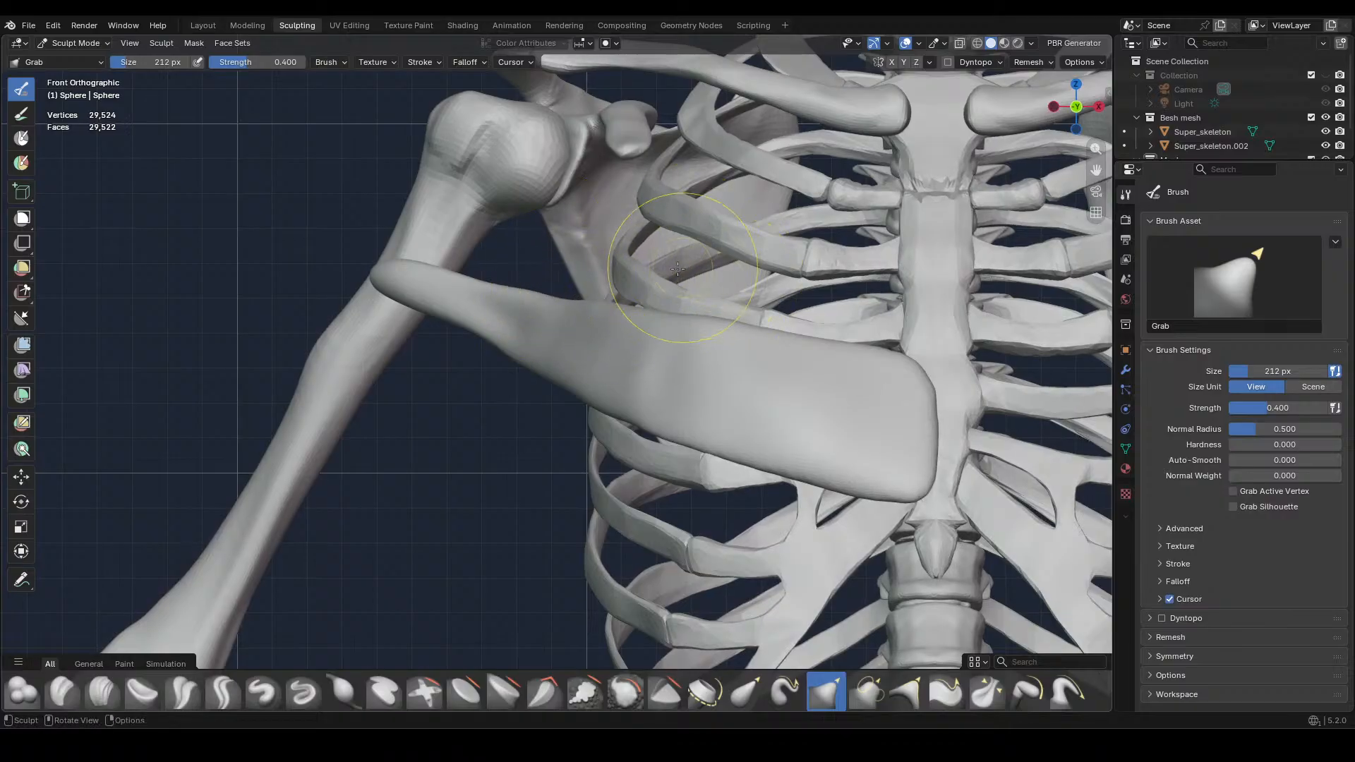
Reduce the Grab brush size to 118 px and refine the muscle's outer neck and the surface beside it
key("f")
left_click(591, 310)
left_click_drag(592, 341, 595, 352)
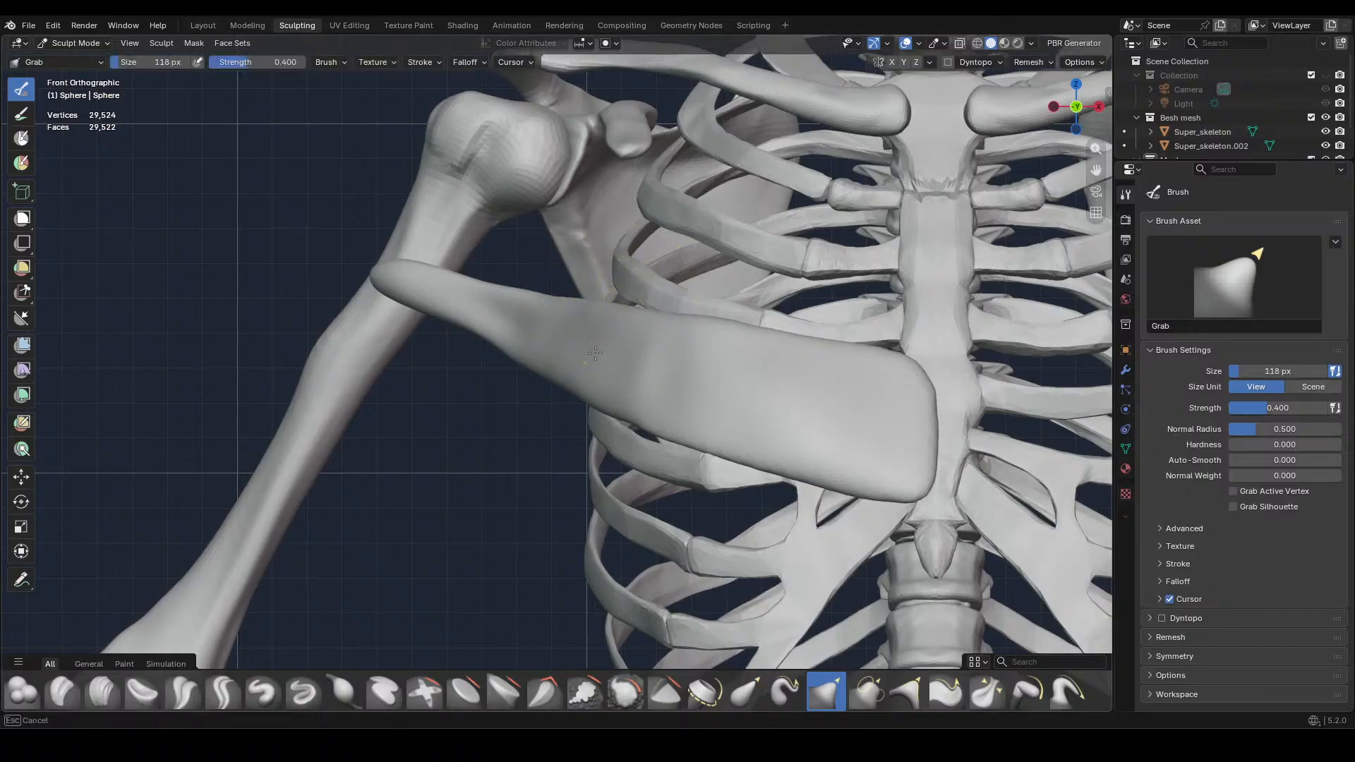
left_click_drag(441, 299, 508, 297)
mouse_move(508, 297)
middle_mouse_down()
mouse_move(583, 414)
mouse_move(762, 366)
middle_mouse_up()
scroll(769, 377, "up", 2)
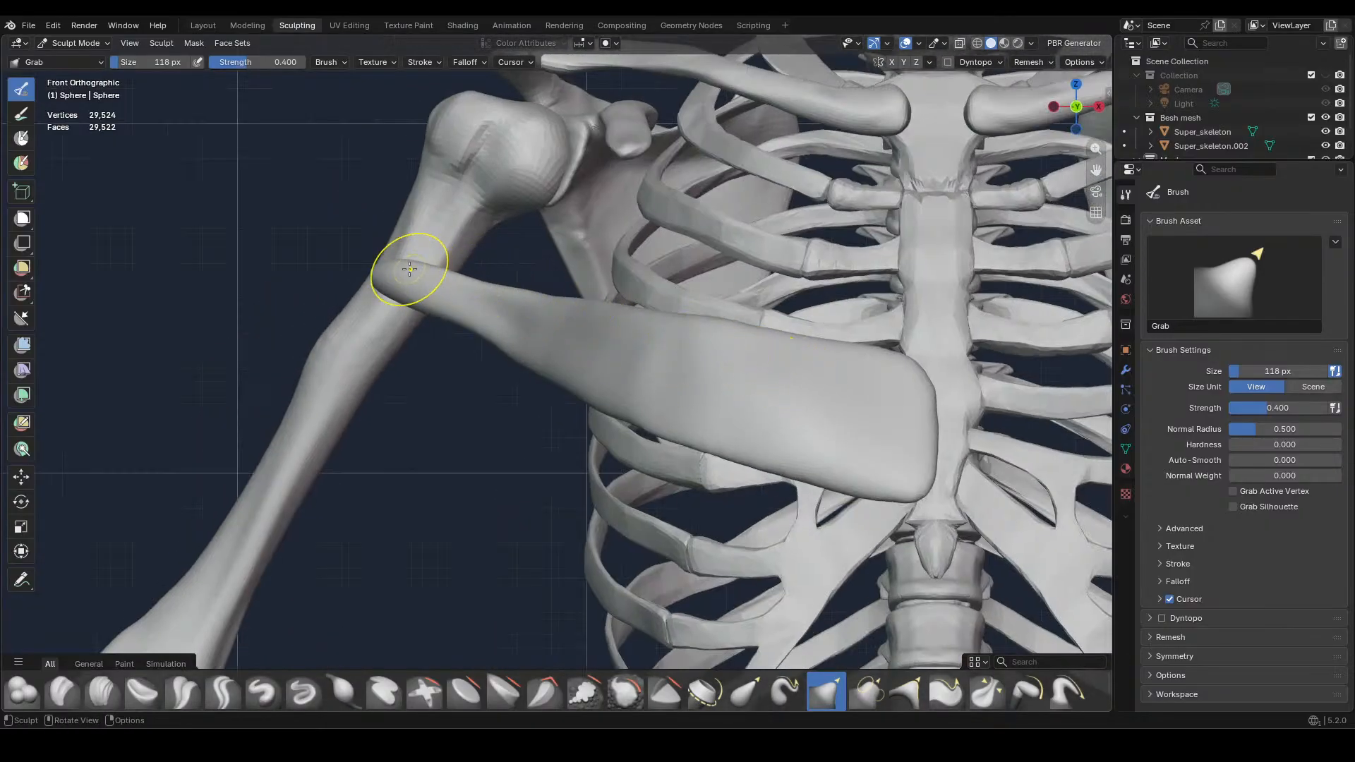
Refine the muscle's outer tip so it lies against the front of the humerus, working from the front and above
left_click_drag(409, 266, 405, 263)
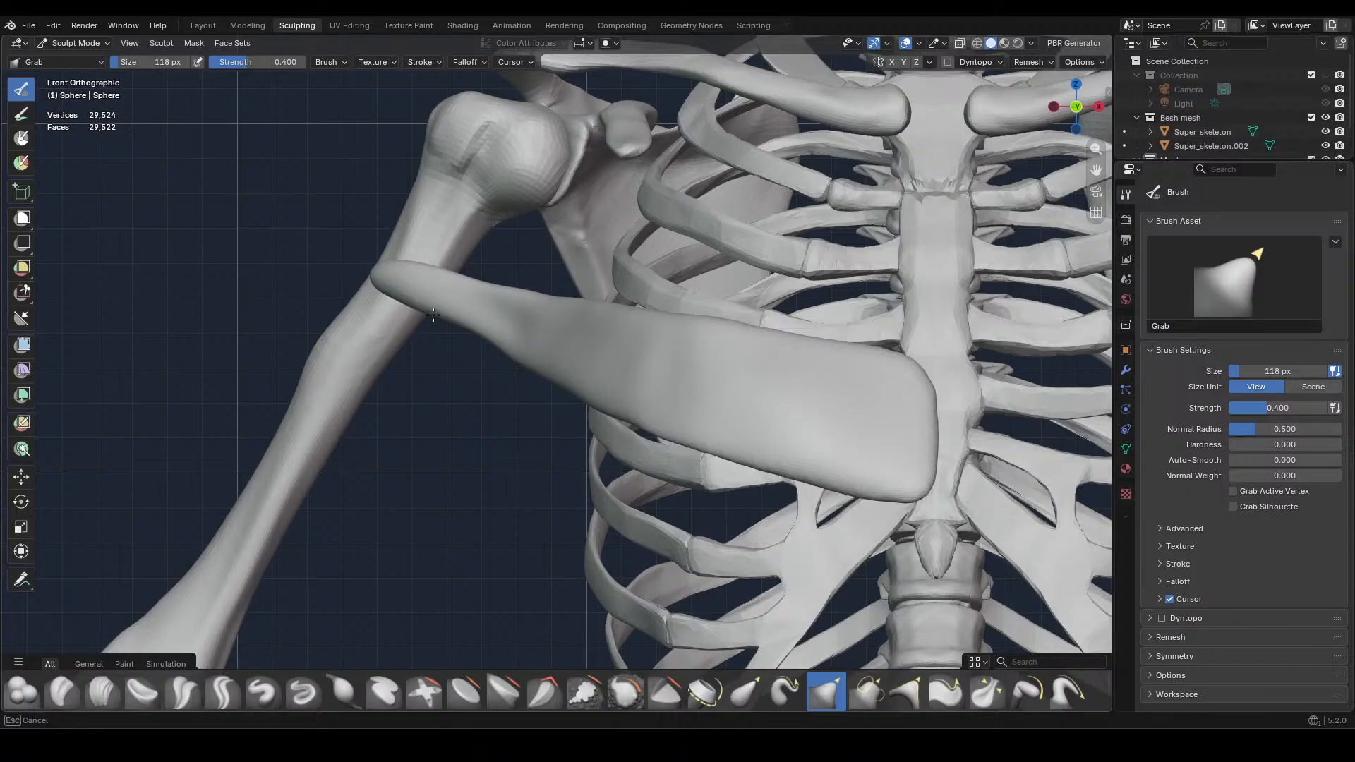
middle_click_drag(386, 260, 402, 311)
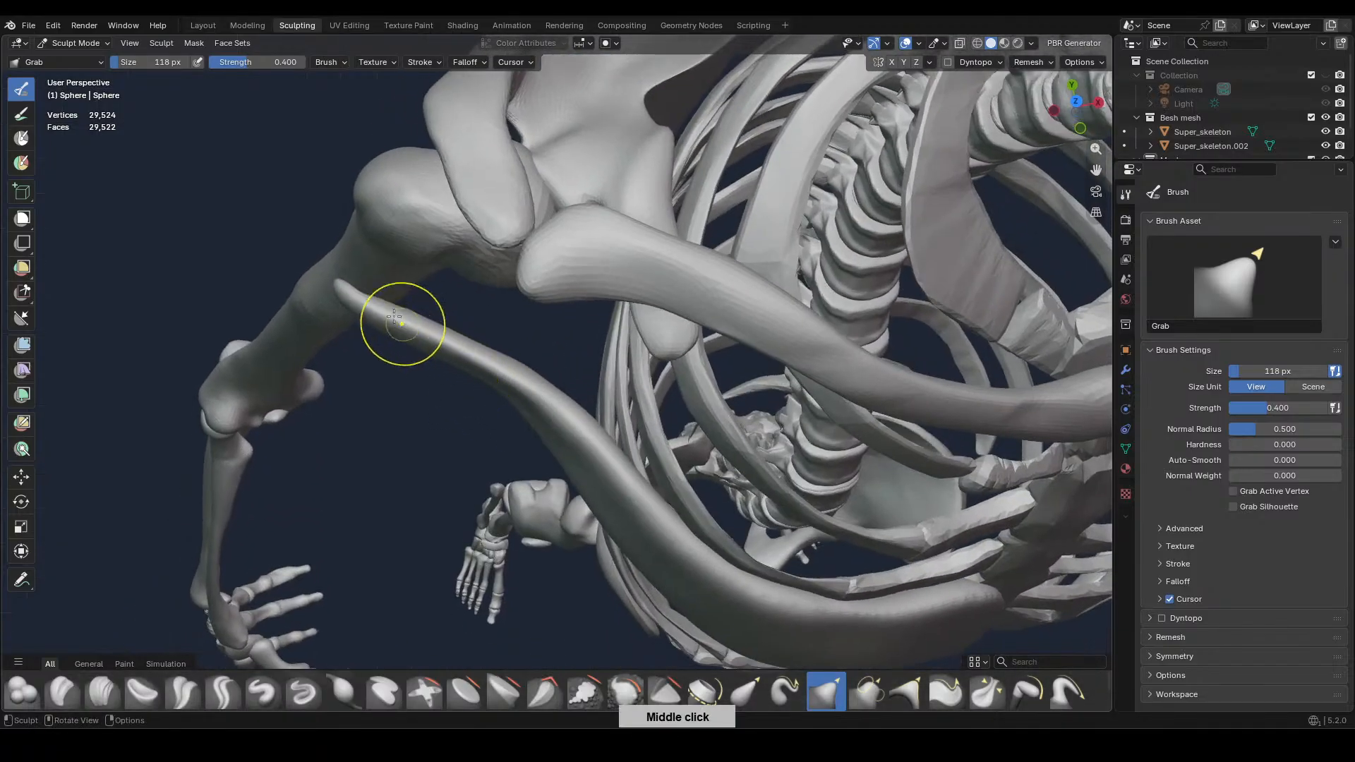
left_click_drag(349, 285, 348, 285)
left_click_drag(347, 284, 345, 281)
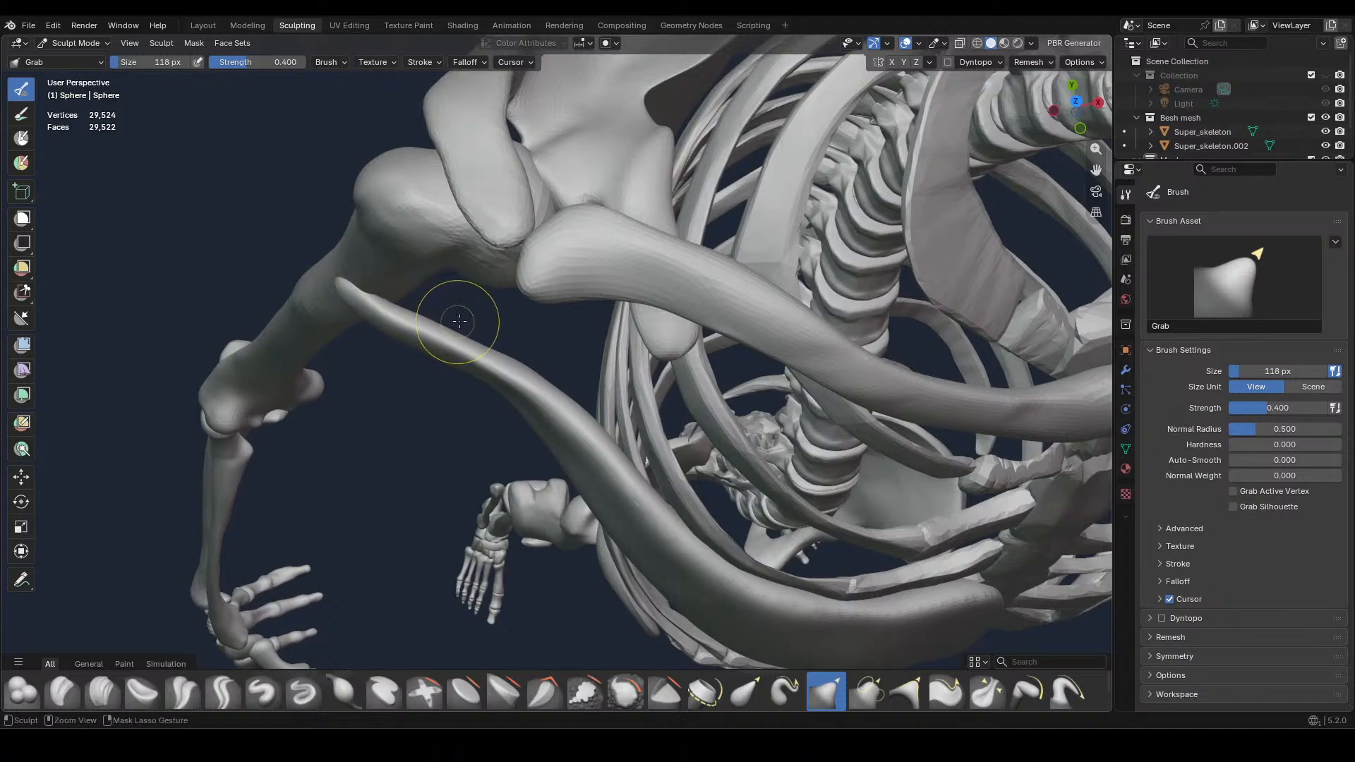
middle_click_drag(459, 321, 740, 312)
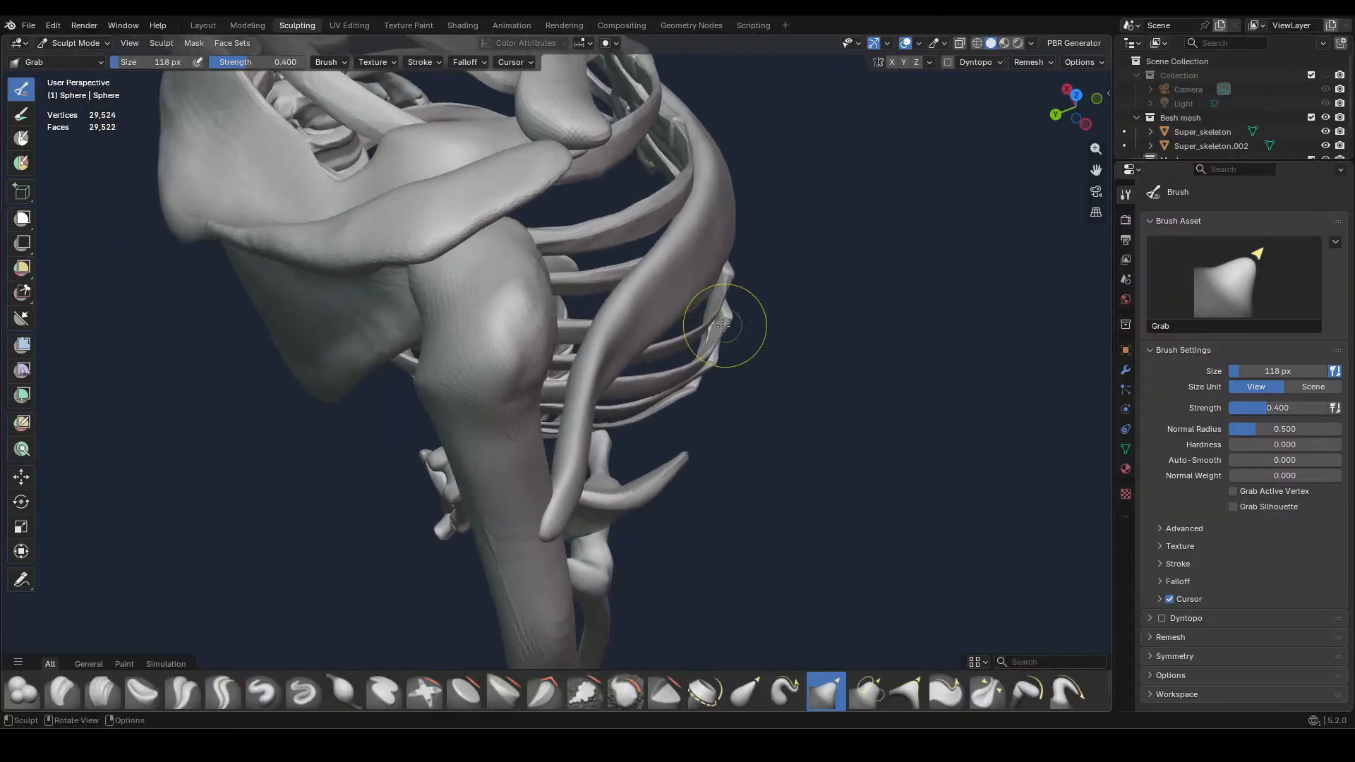
key("KP_1")
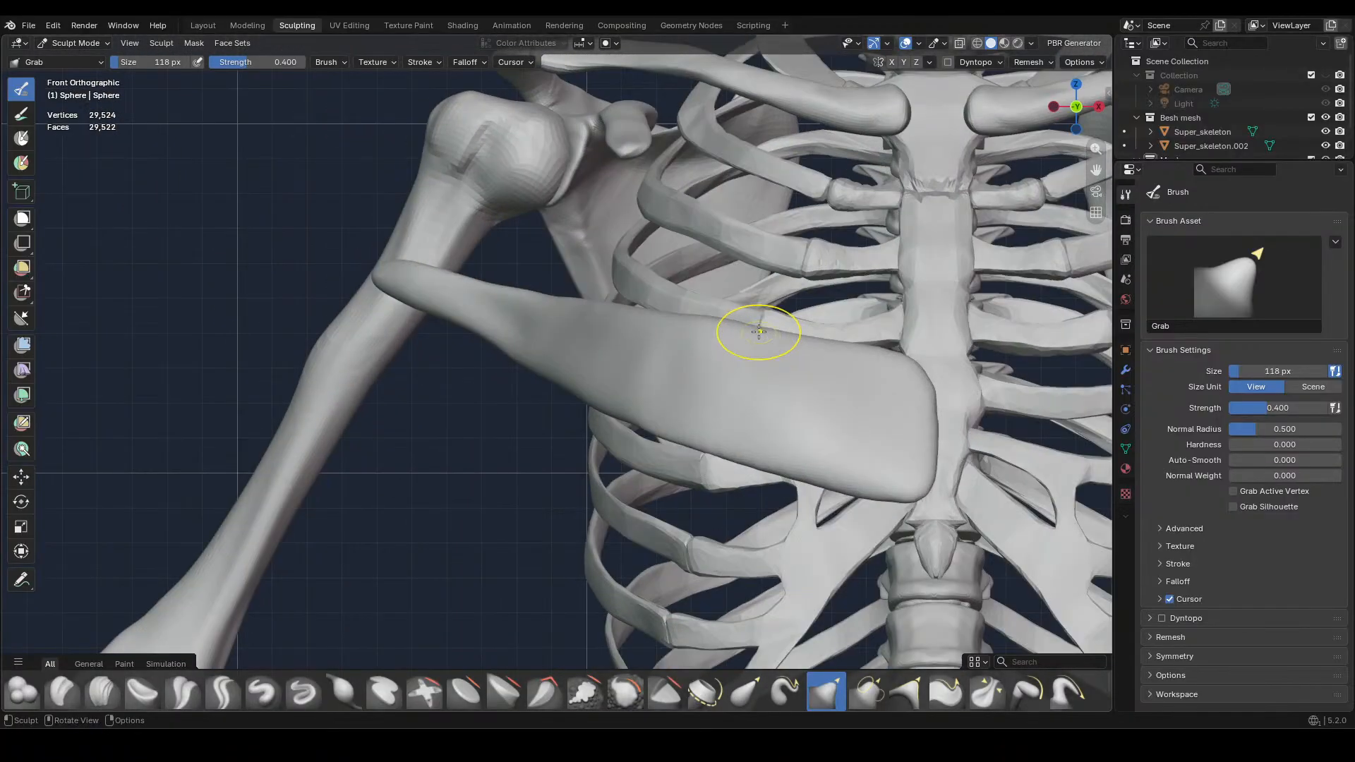
Refine the muscle's upper edge over the ribs up to its inner corner at the sternum
scroll(759, 331, "down", 2)
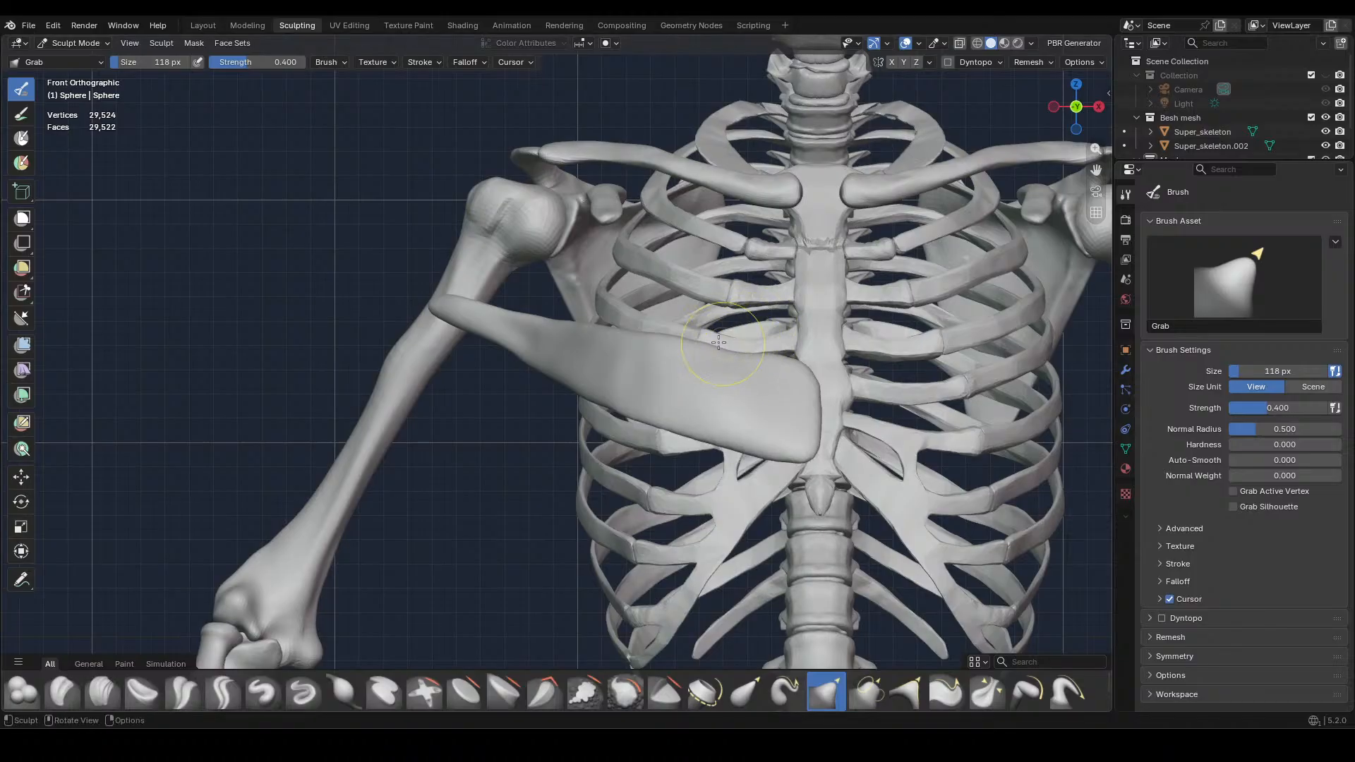
left_click_drag(738, 346, 657, 342)
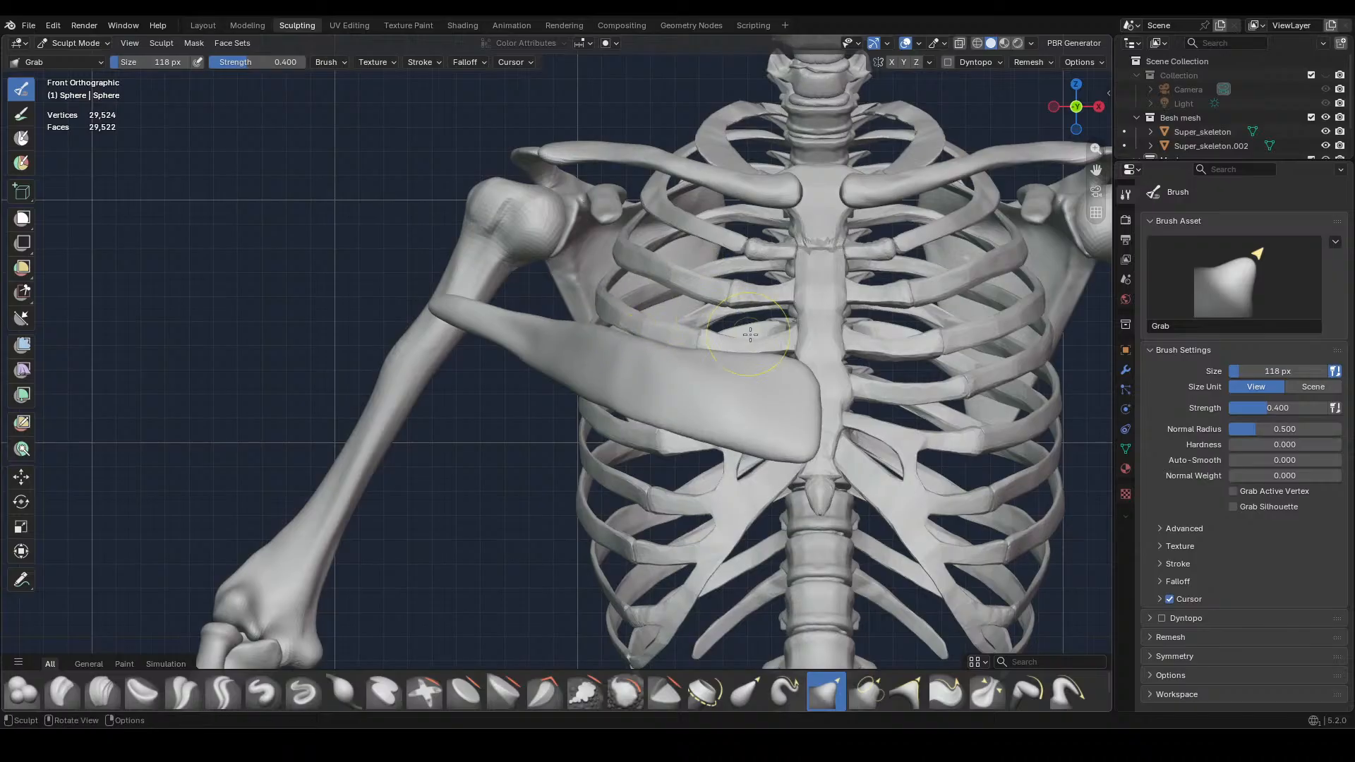
left_click_drag(790, 354, 755, 355)
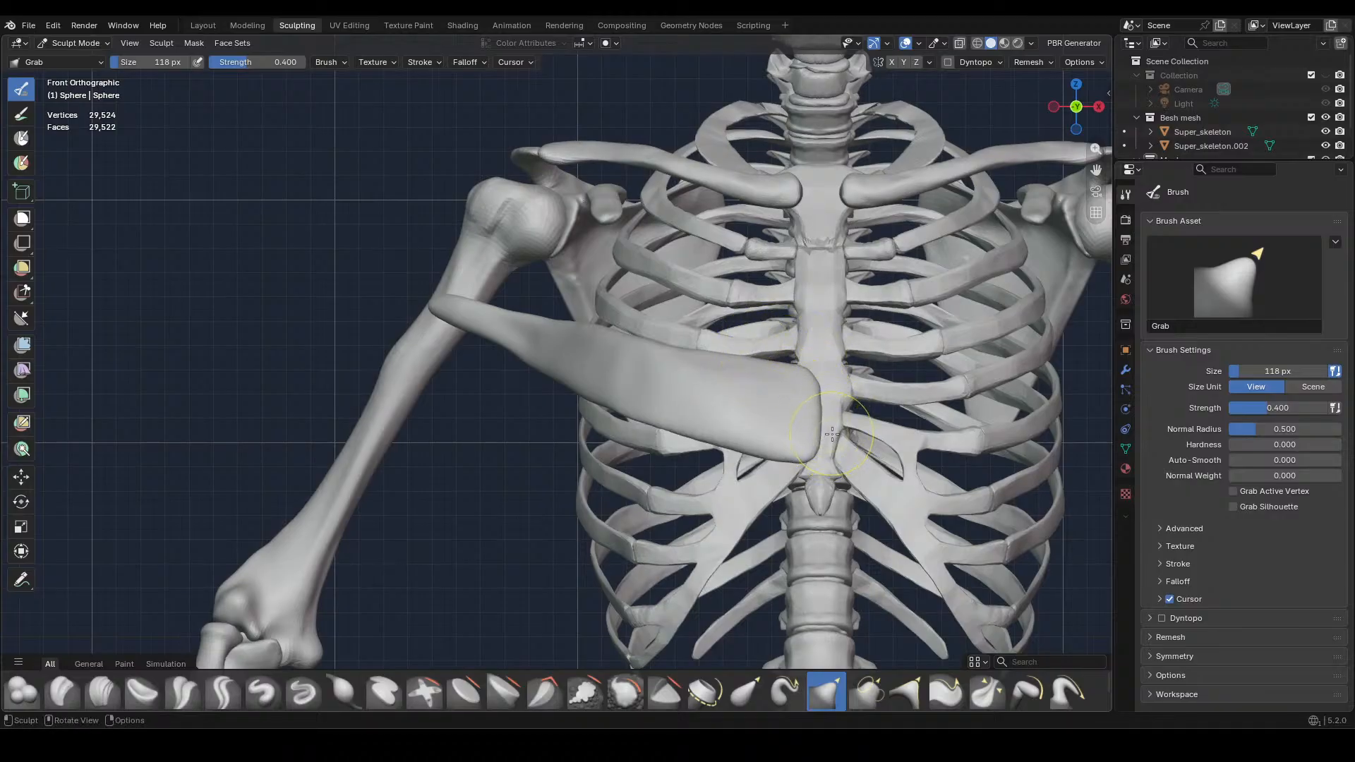
Round off the muscle's inner end and its lower corner along the sternum with short Grab strokes
left_click_drag(806, 456, 800, 458)
left_click_drag(797, 460, 793, 458)
left_click_drag(811, 369, 821, 409)
left_click_drag(819, 390, 811, 450)
left_click_drag(805, 453, 796, 451)
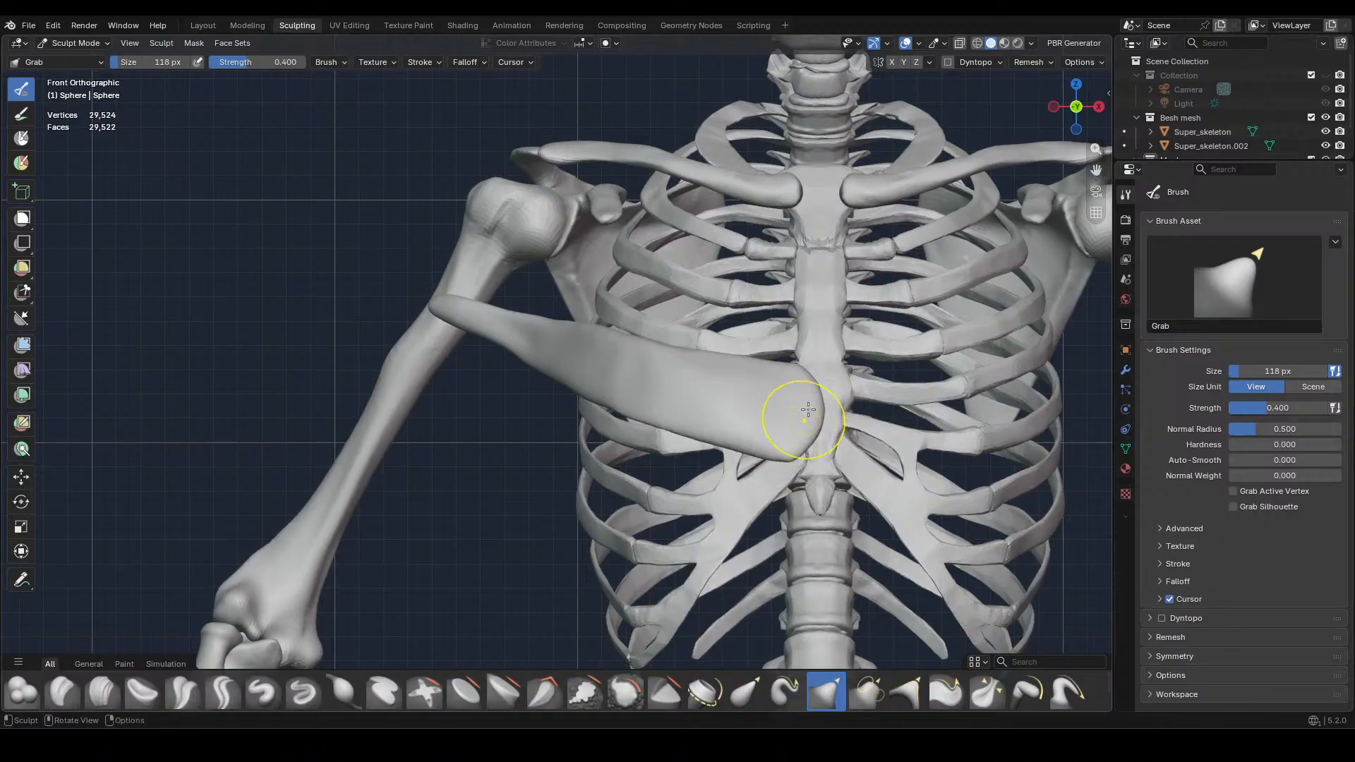
left_click_drag(814, 400, 812, 398)
left_click_drag(814, 398, 813, 402)
left_click_drag(825, 416, 820, 415)
Check the muscle's fit on the skeleton from above, behind and the side, and adjust its outer neck near the shoulder
middle_click_drag(875, 407, 590, 447)
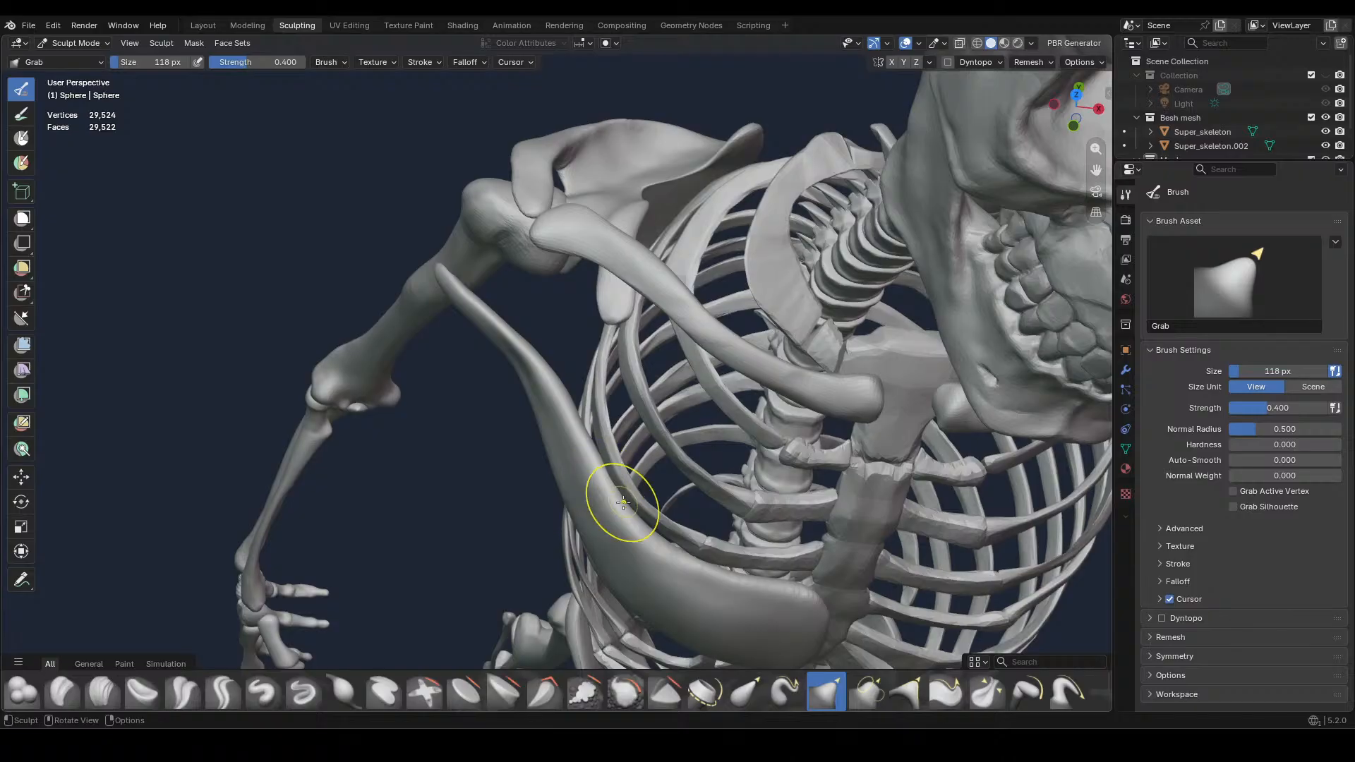
mouse_move(621, 499)
left_mouse_down()
mouse_move(647, 544)
mouse_move(744, 570)
left_mouse_up()
mouse_move(812, 508)
middle_mouse_down()
mouse_move(776, 467)
mouse_move(462, 486)
mouse_move(809, 420)
mouse_move(931, 339)
mouse_move(849, 375)
middle_mouse_up()
mouse_move(644, 393)
middle_mouse_down()
mouse_move(752, 348)
mouse_move(702, 367)
middle_mouse_up()
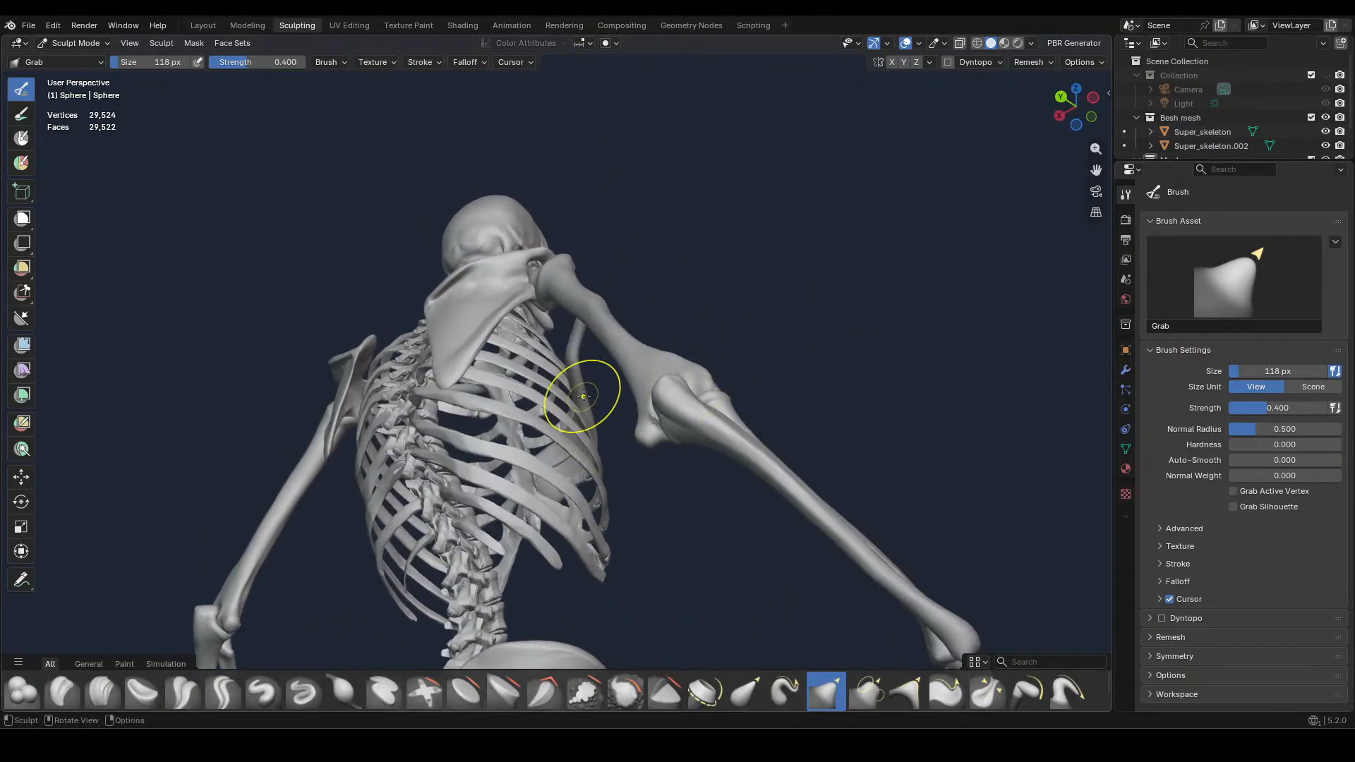
middle_click_drag(605, 426, 691, 358)
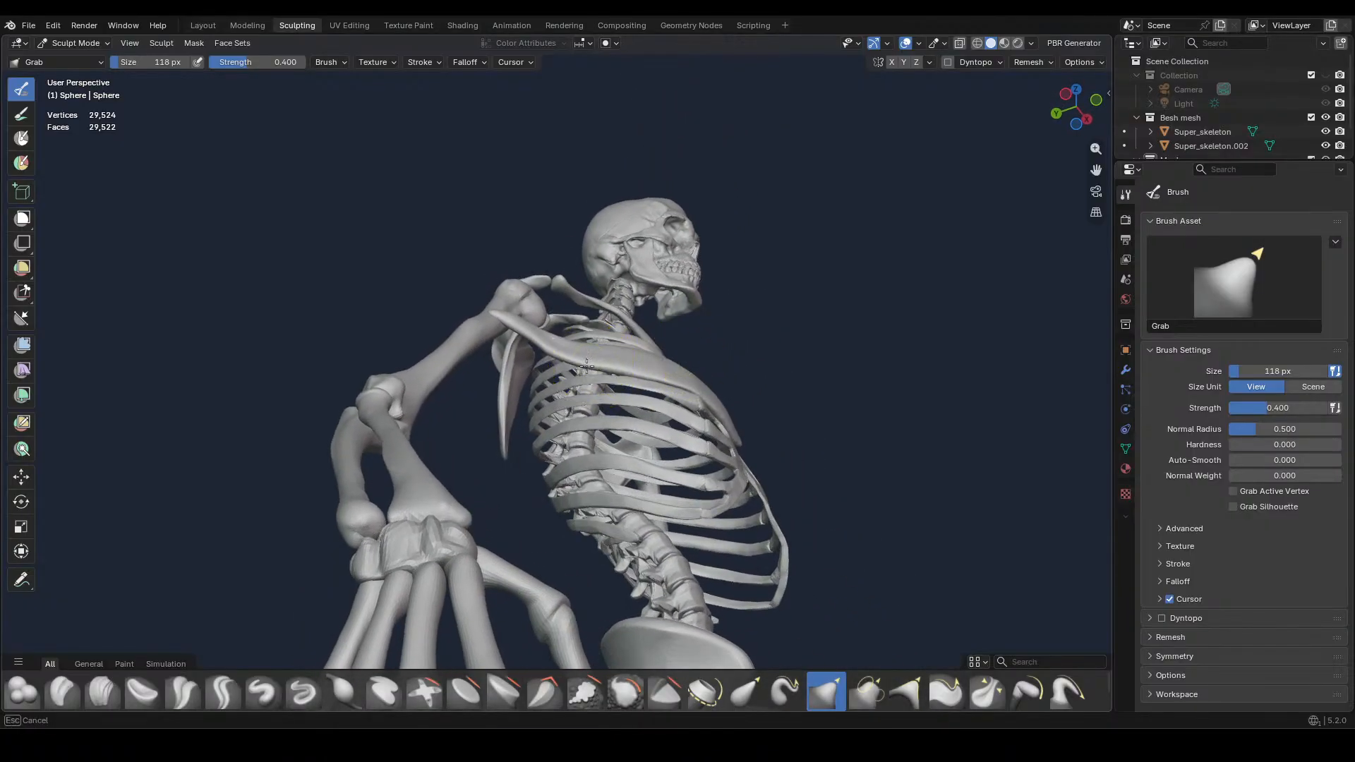
mouse_move(557, 344)
left_mouse_down()
mouse_move(551, 353)
mouse_move(581, 366)
mouse_move(547, 332)
left_mouse_up()
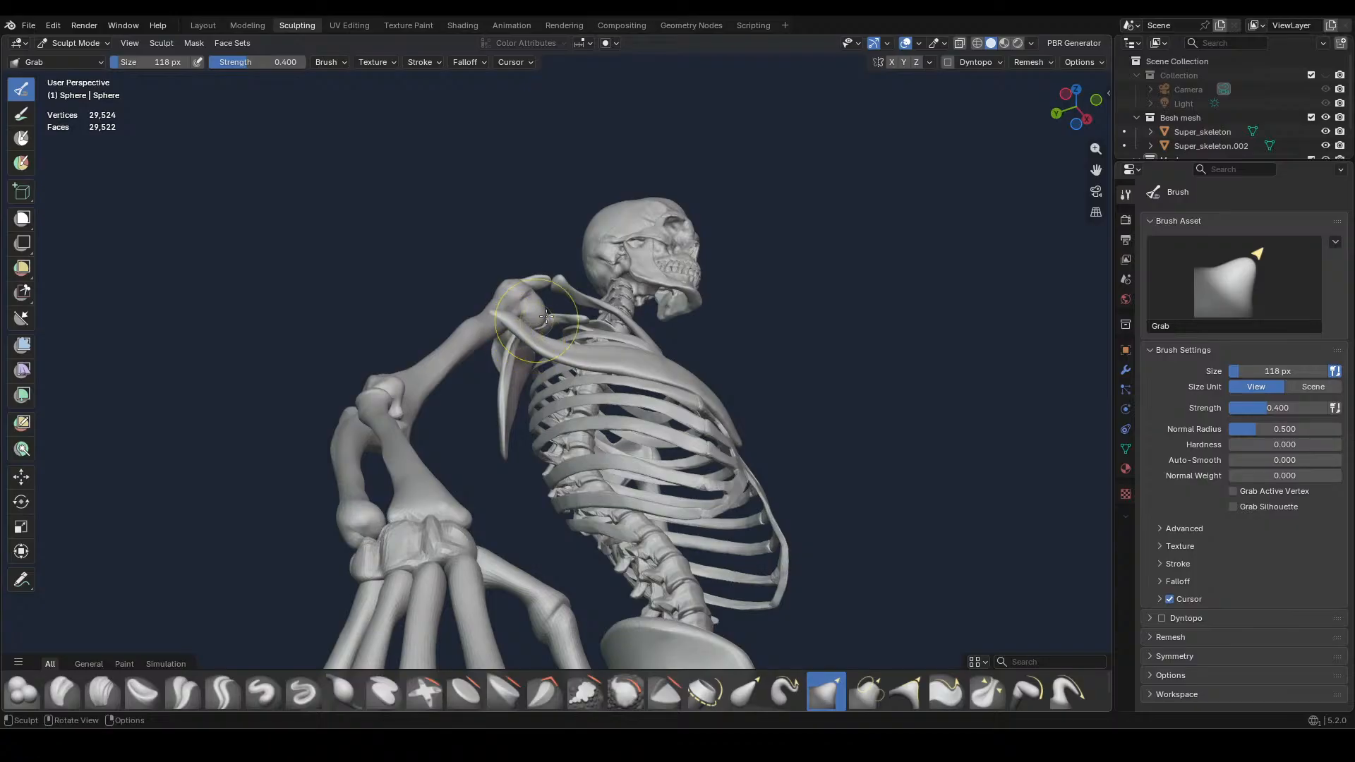
middle_click_drag(549, 328, 697, 473)
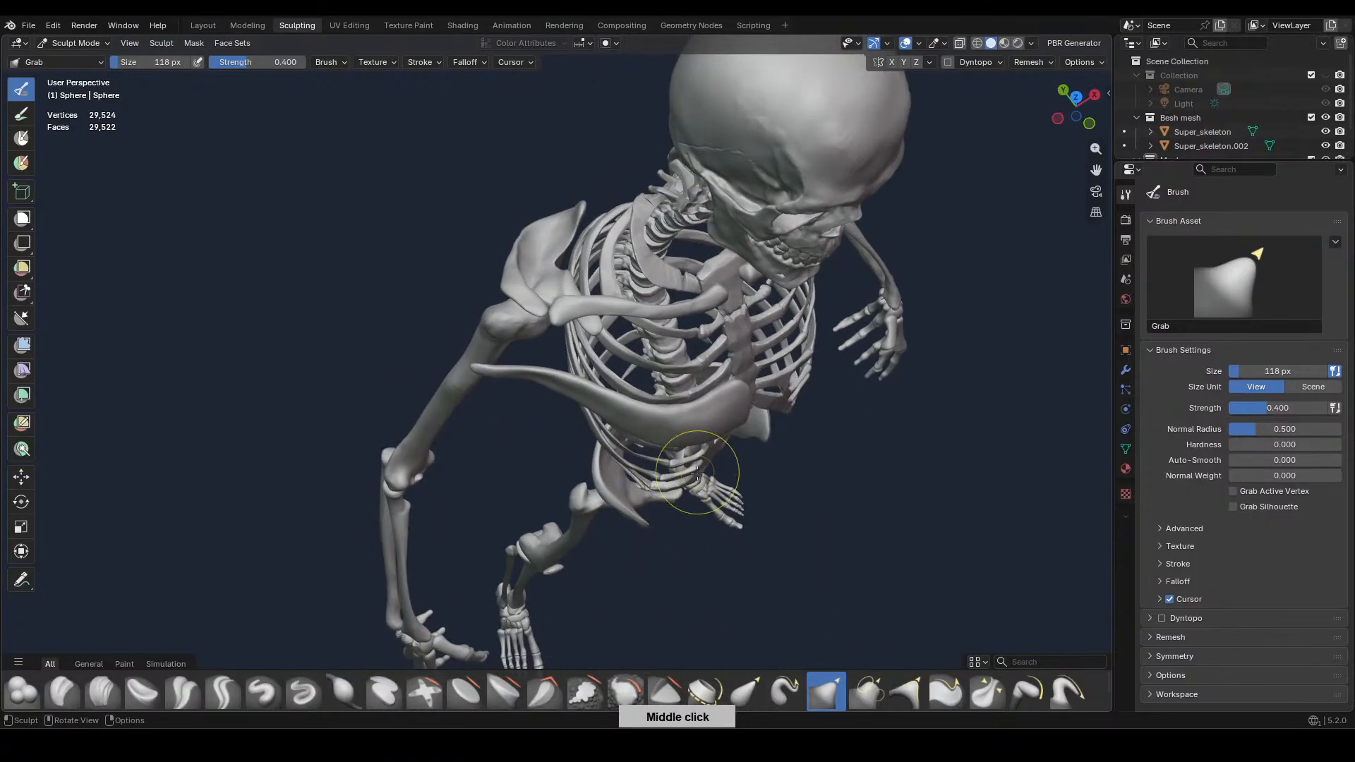
Reshape the muscle's inner end beside the sternum in front view with the Grab brush, enlarging it to 218 px for the upper corner
key("KP_1")
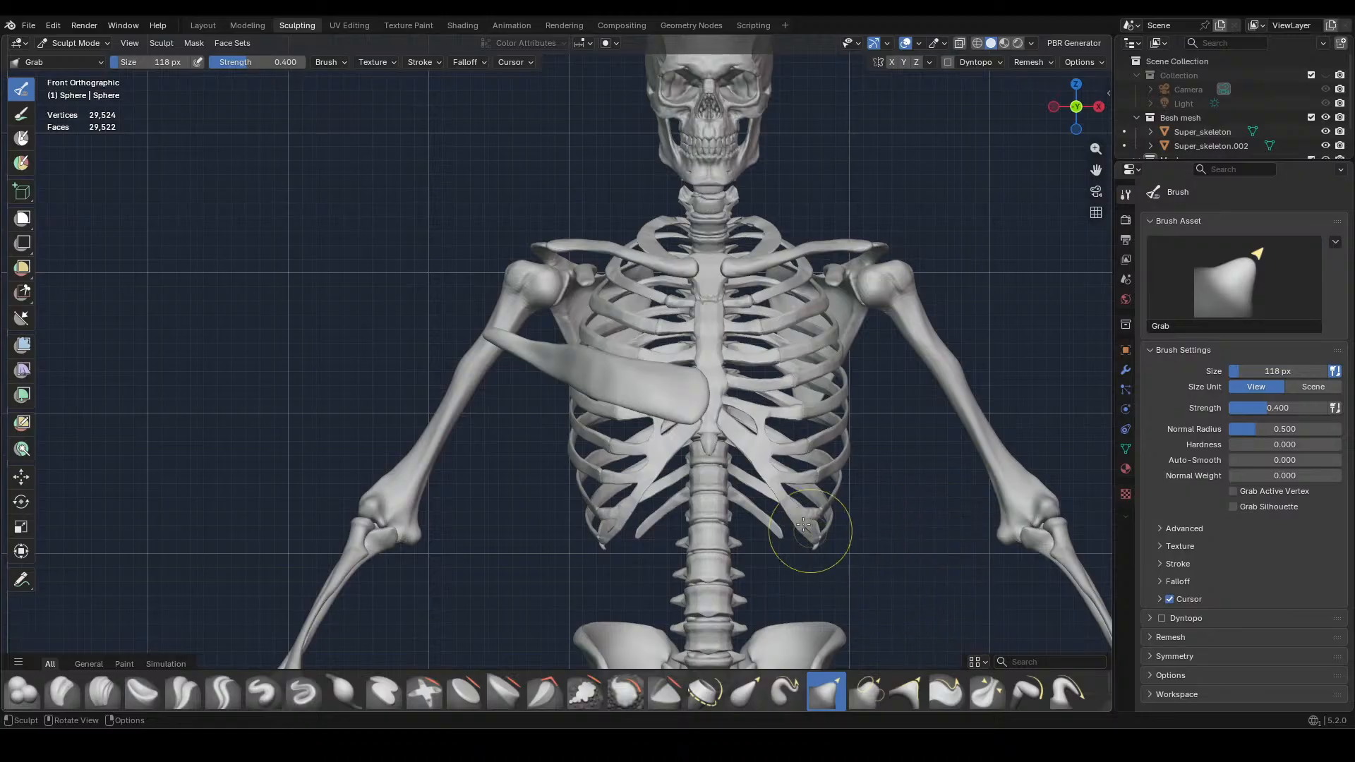
scroll(795, 509, "up", 6)
mouse_move(961, 488)
left_mouse_down()
mouse_move(952, 525)
mouse_move(980, 503)
left_mouse_up()
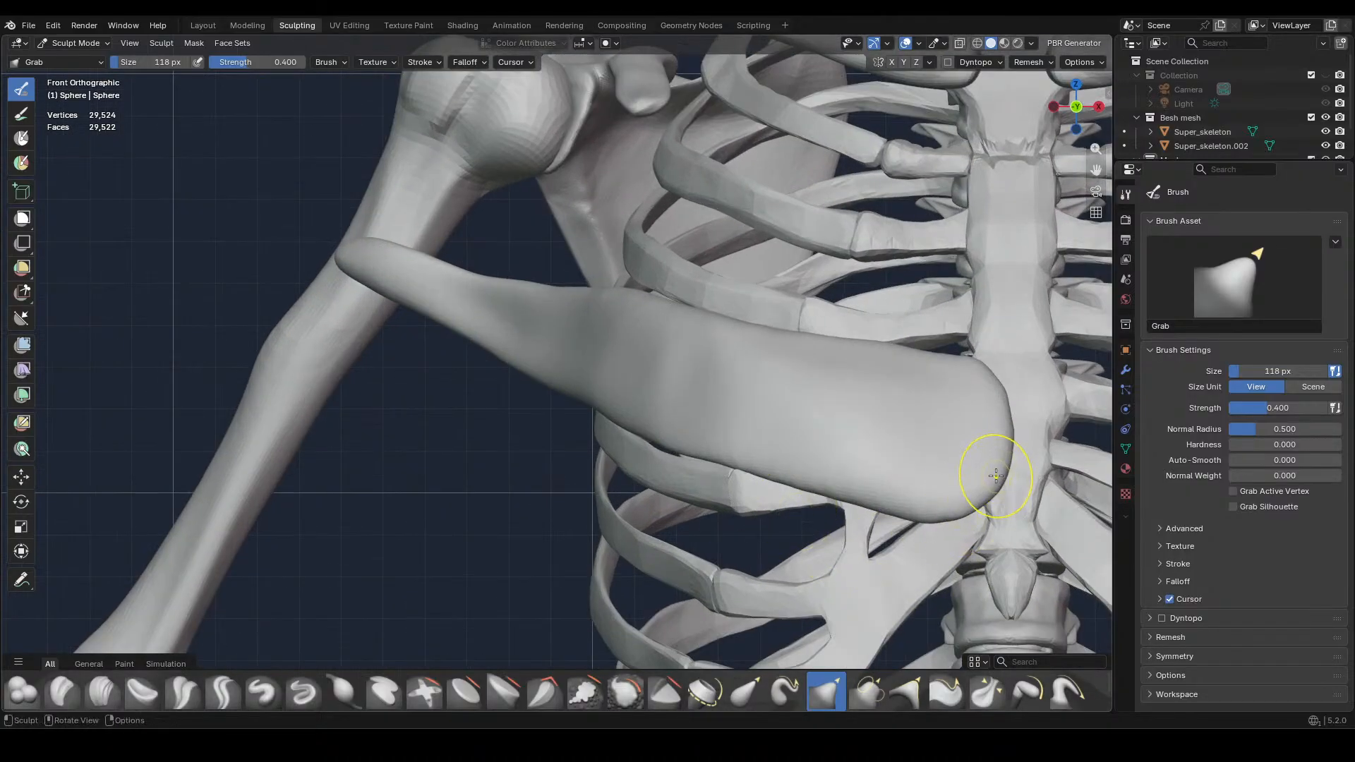
key("f")
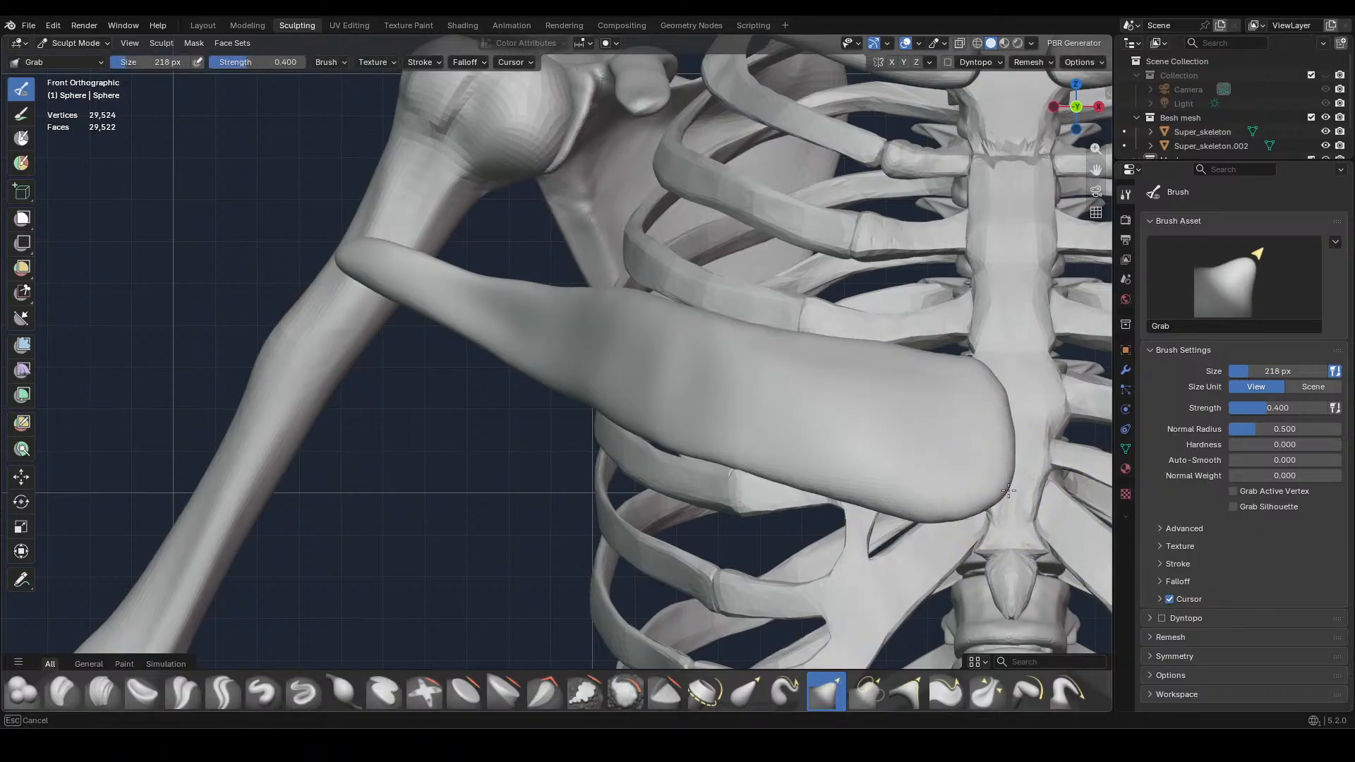
left_click(982, 506)
left_click_drag(996, 417, 973, 370)
mouse_move(1004, 385)
left_mouse_down()
mouse_move(1007, 424)
mouse_move(968, 364)
mouse_move(977, 353)
left_mouse_up()
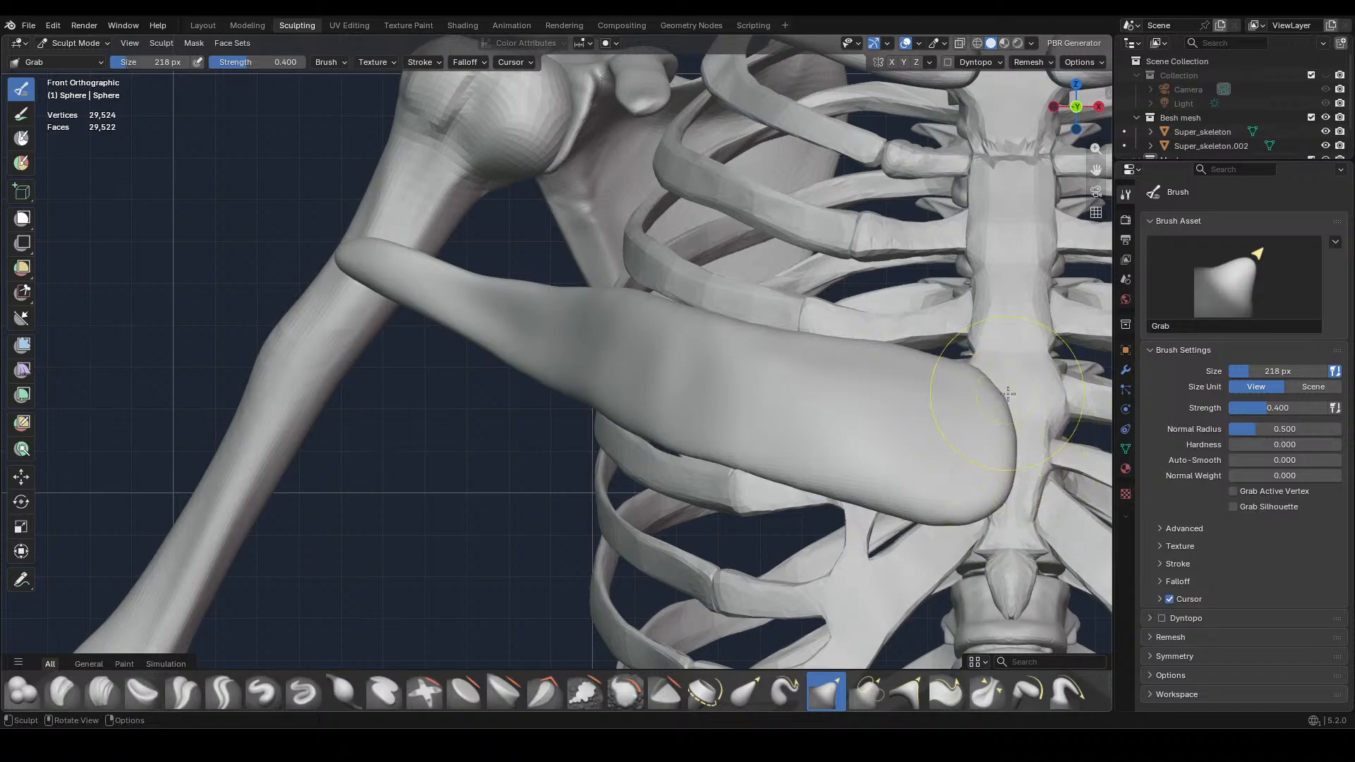
scroll(967, 393, "down", 5)
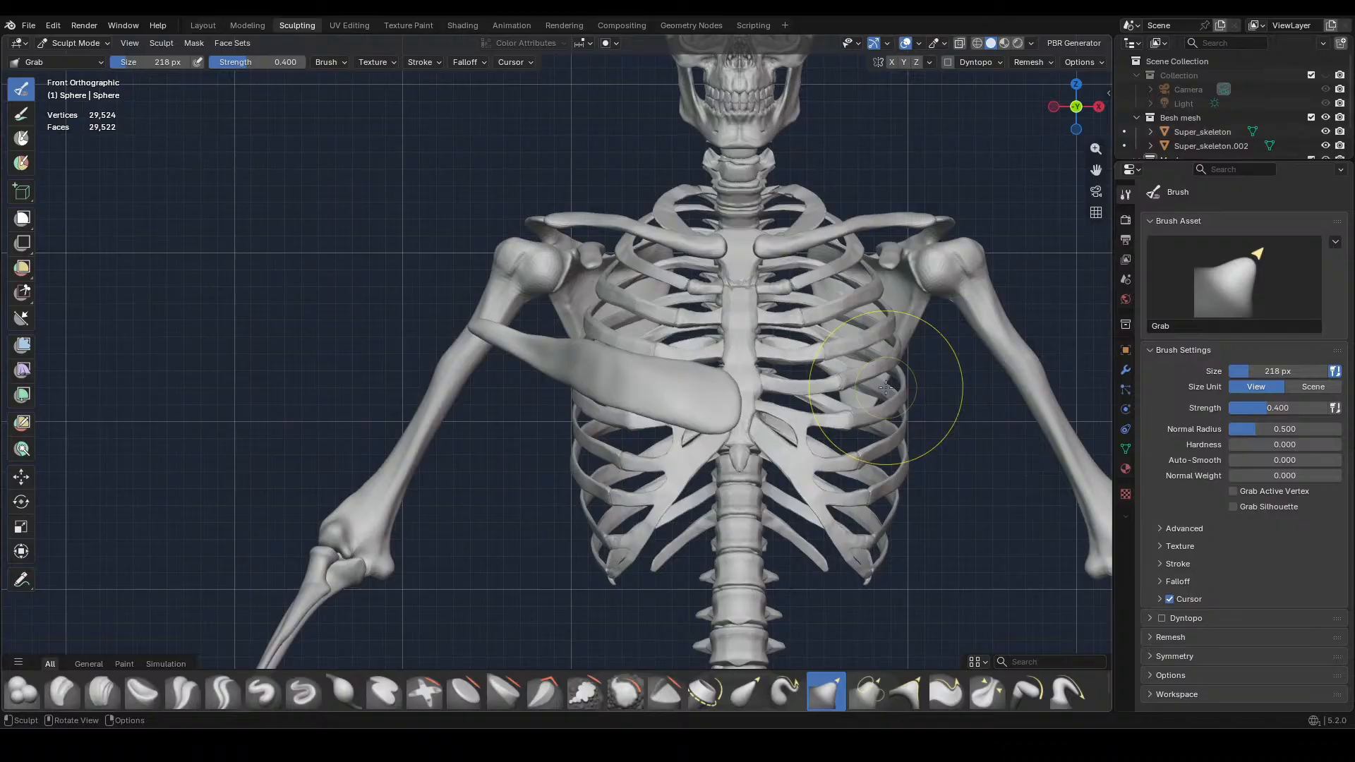
Lay muscle fibres along the belly from the outer neck to the sternum with a 56 px Clay Strips brush
left_click(103, 691)
middle_click_drag(606, 374, 787, 469)
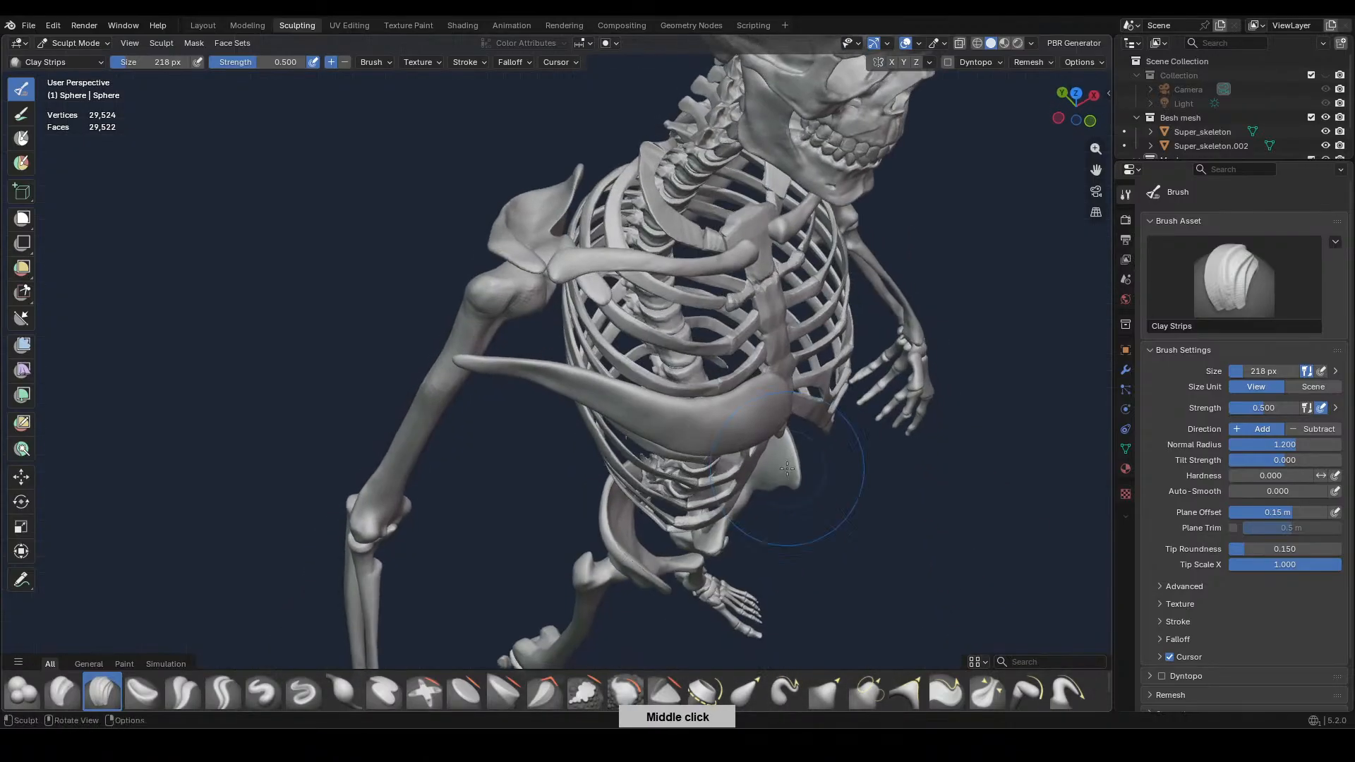
key("f")
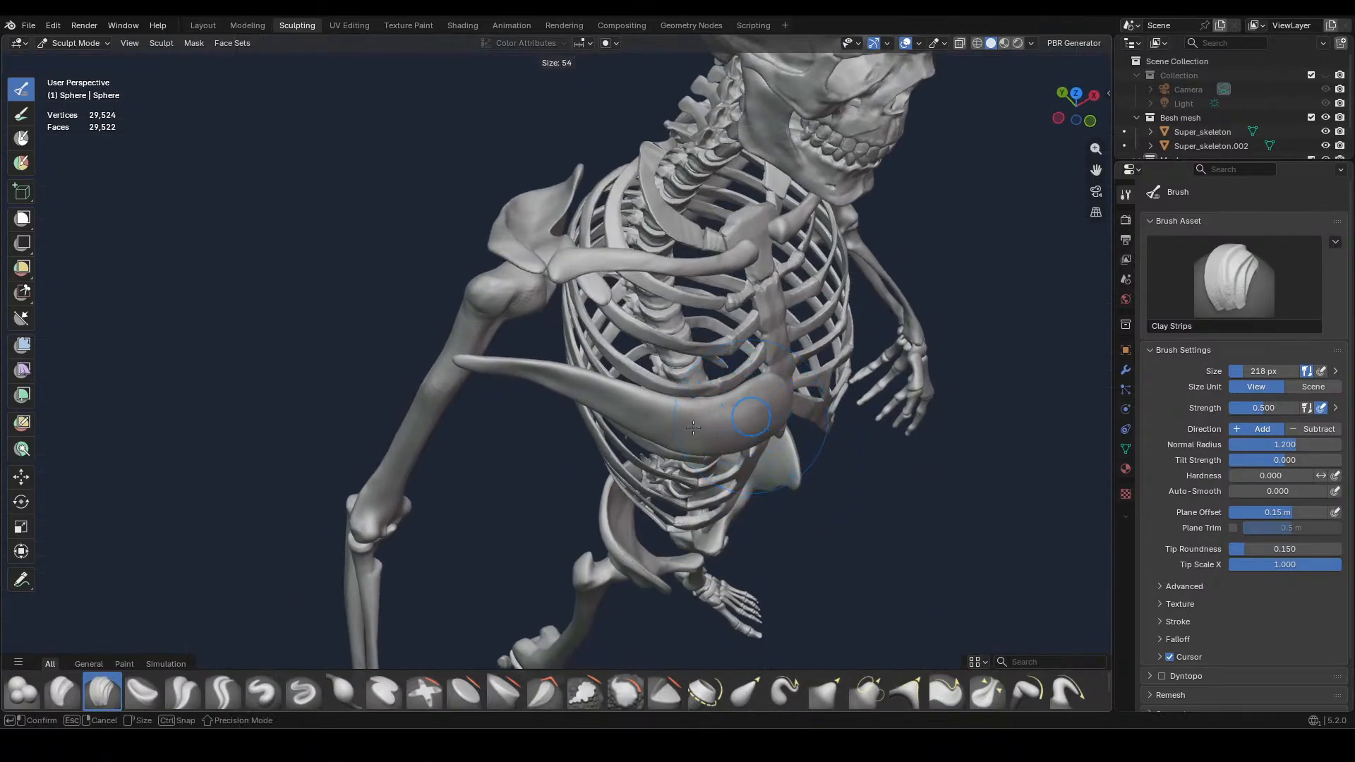
left_click(693, 427)
middle_click_drag(693, 427, 448, 299)
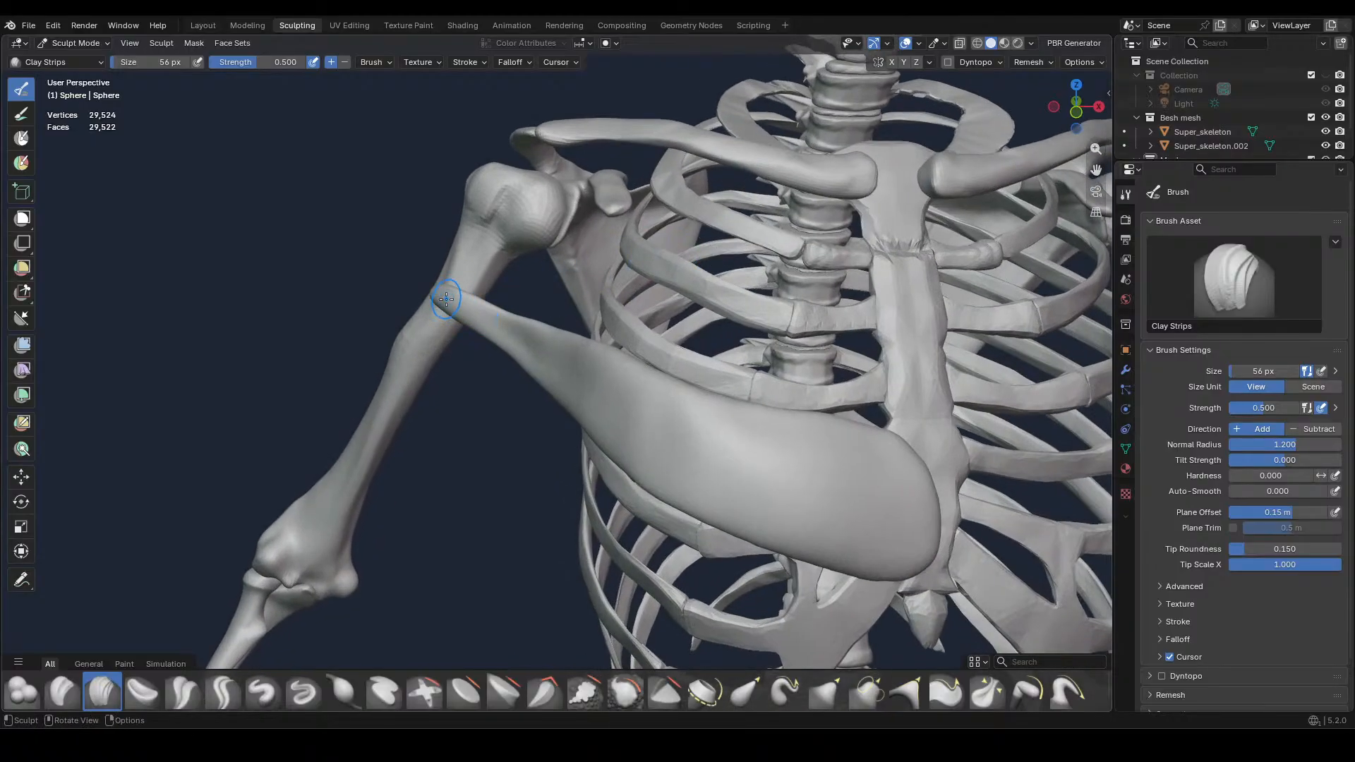
mouse_move(612, 413)
left_mouse_down()
mouse_move(780, 445)
mouse_move(819, 465)
left_mouse_up()
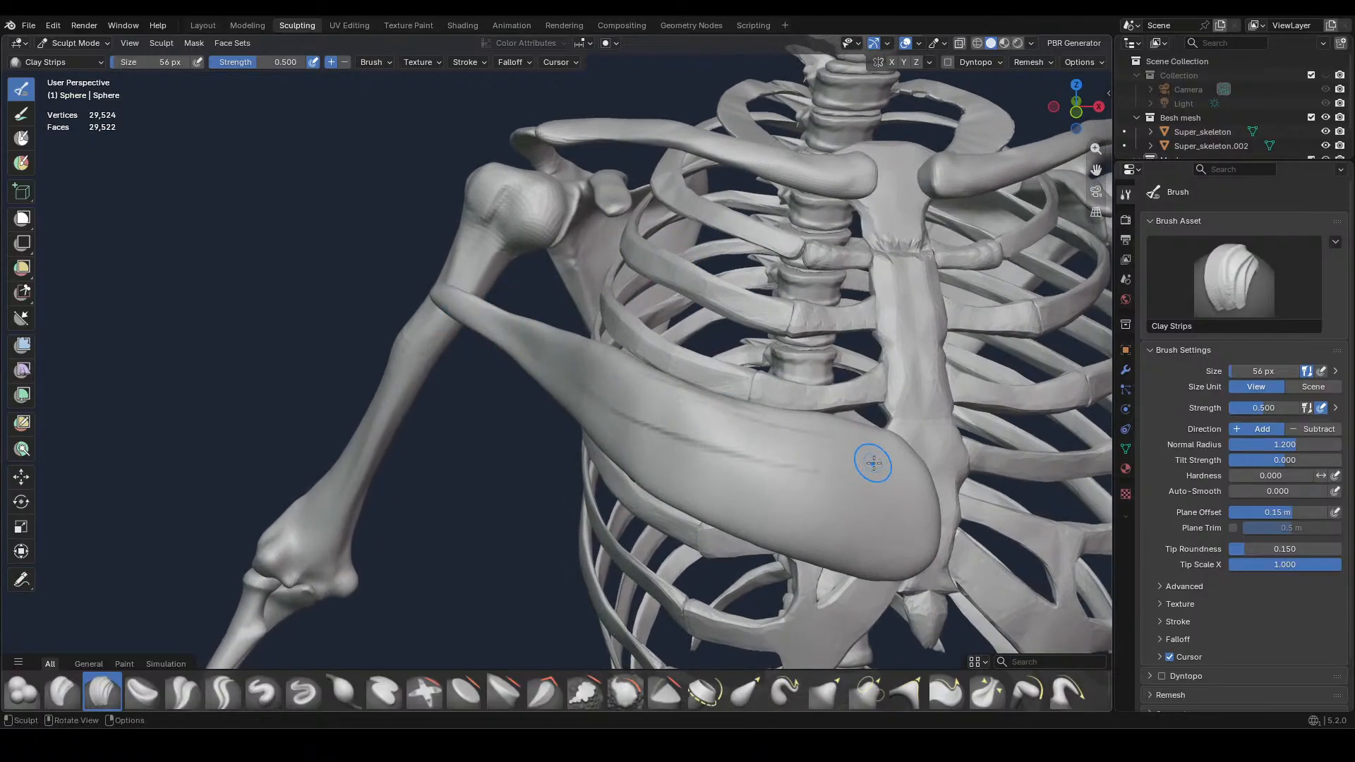
left_click_drag(677, 439, 910, 511)
left_click_drag(614, 448, 906, 562)
left_click_drag(585, 429, 942, 568)
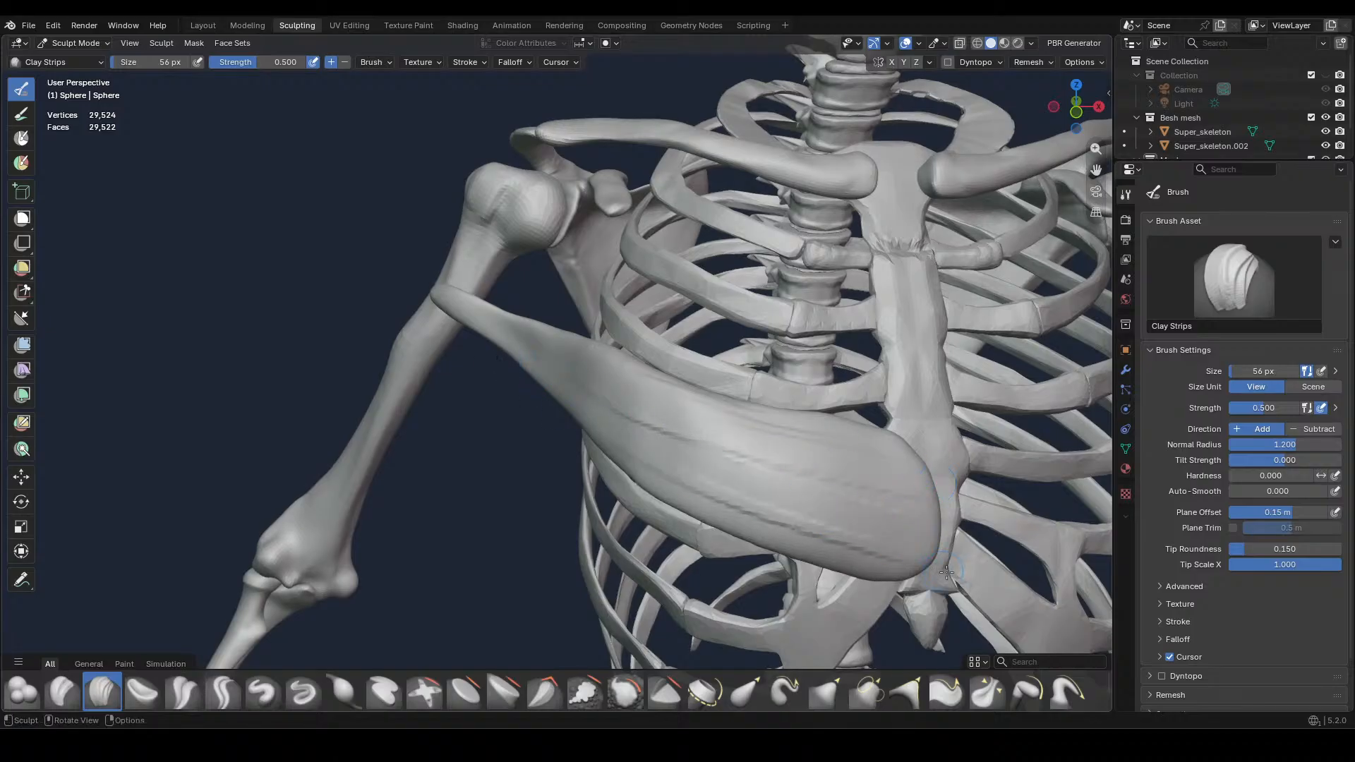
left_click_drag(666, 443, 944, 506)
left_click_drag(612, 381, 816, 431)
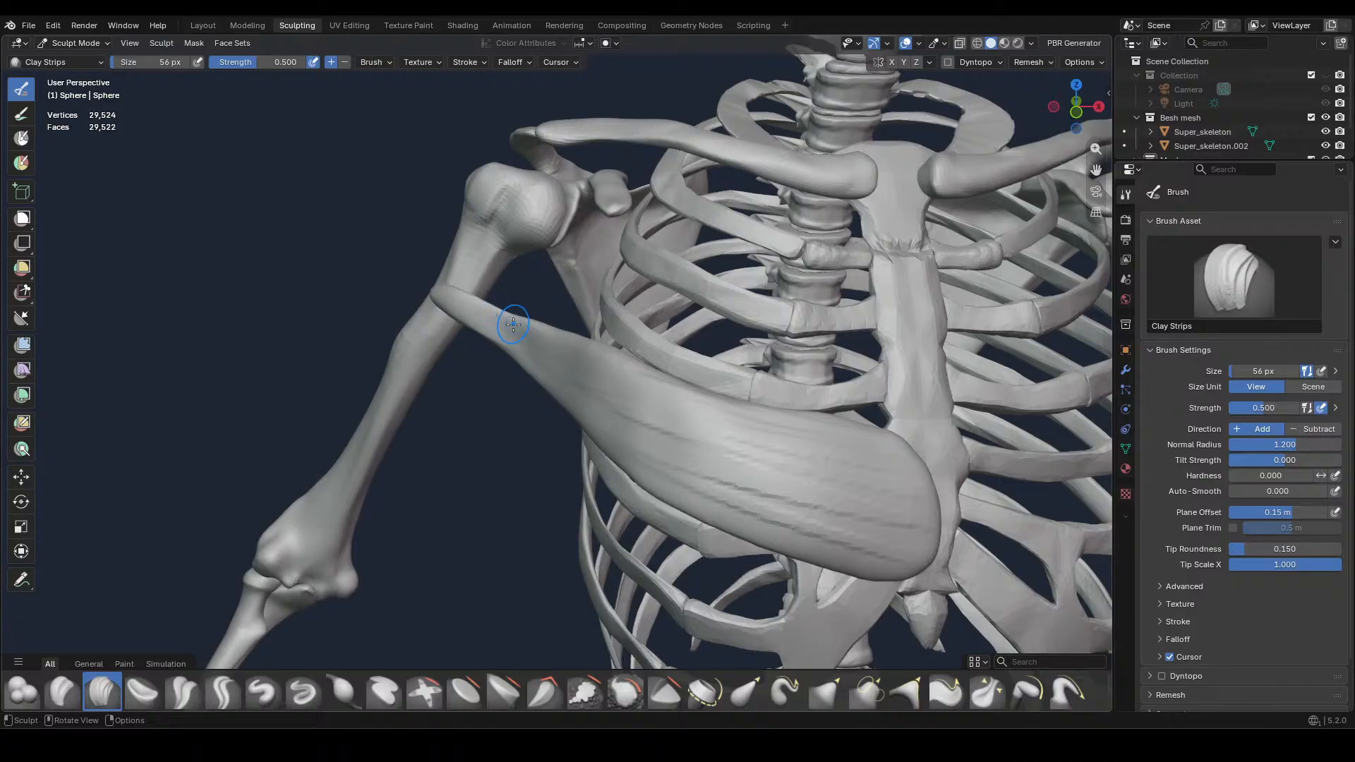
Add finer Clay Strips fibres along the muscle's outer neck and upper side with the brush reduced to 28 px
key("f")
left_click(471, 309)
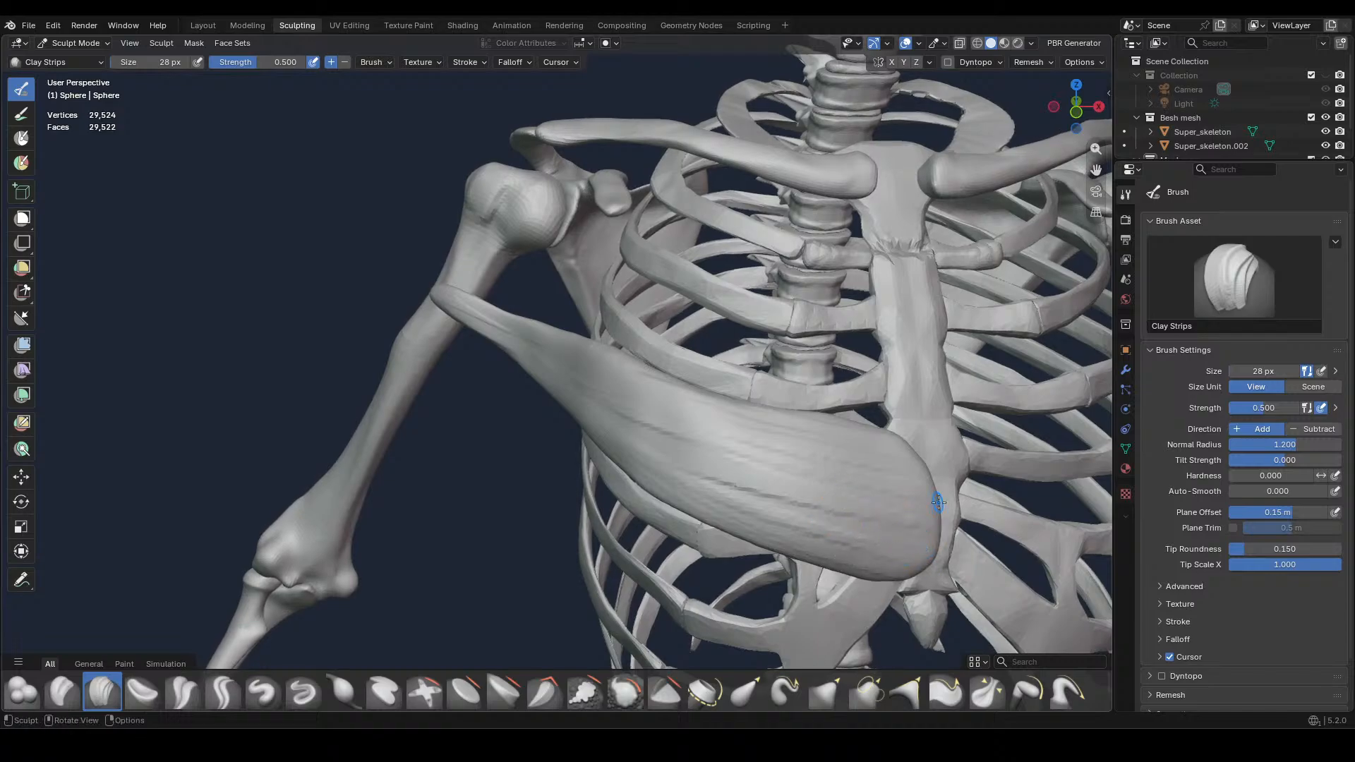
left_click_drag(630, 391, 636, 399)
middle_click_drag(616, 357, 713, 363)
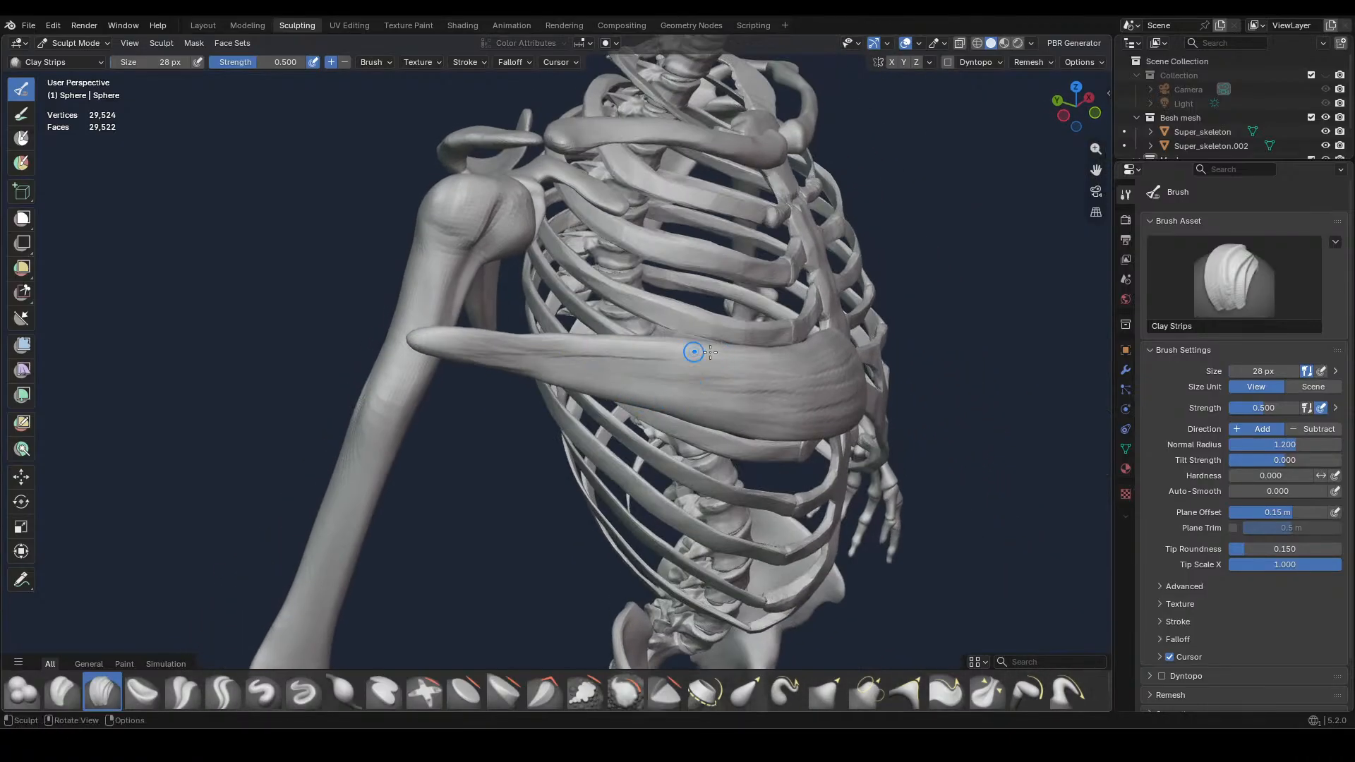
mouse_move(544, 362)
left_mouse_down()
mouse_move(668, 370)
mouse_move(711, 399)
left_mouse_up()
left_click_drag(613, 383, 693, 392)
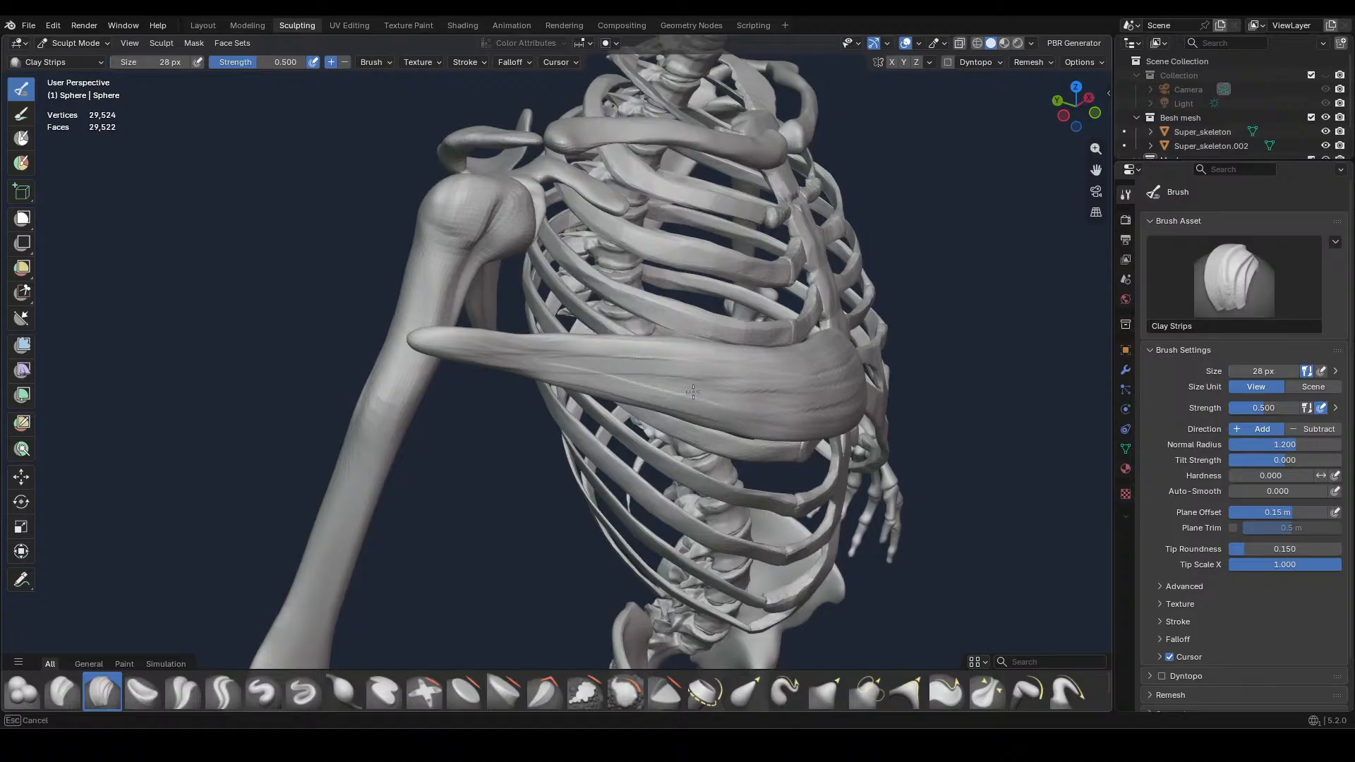
mouse_move(896, 365)
middle_mouse_down()
mouse_move(815, 340)
mouse_move(845, 396)
middle_mouse_up()
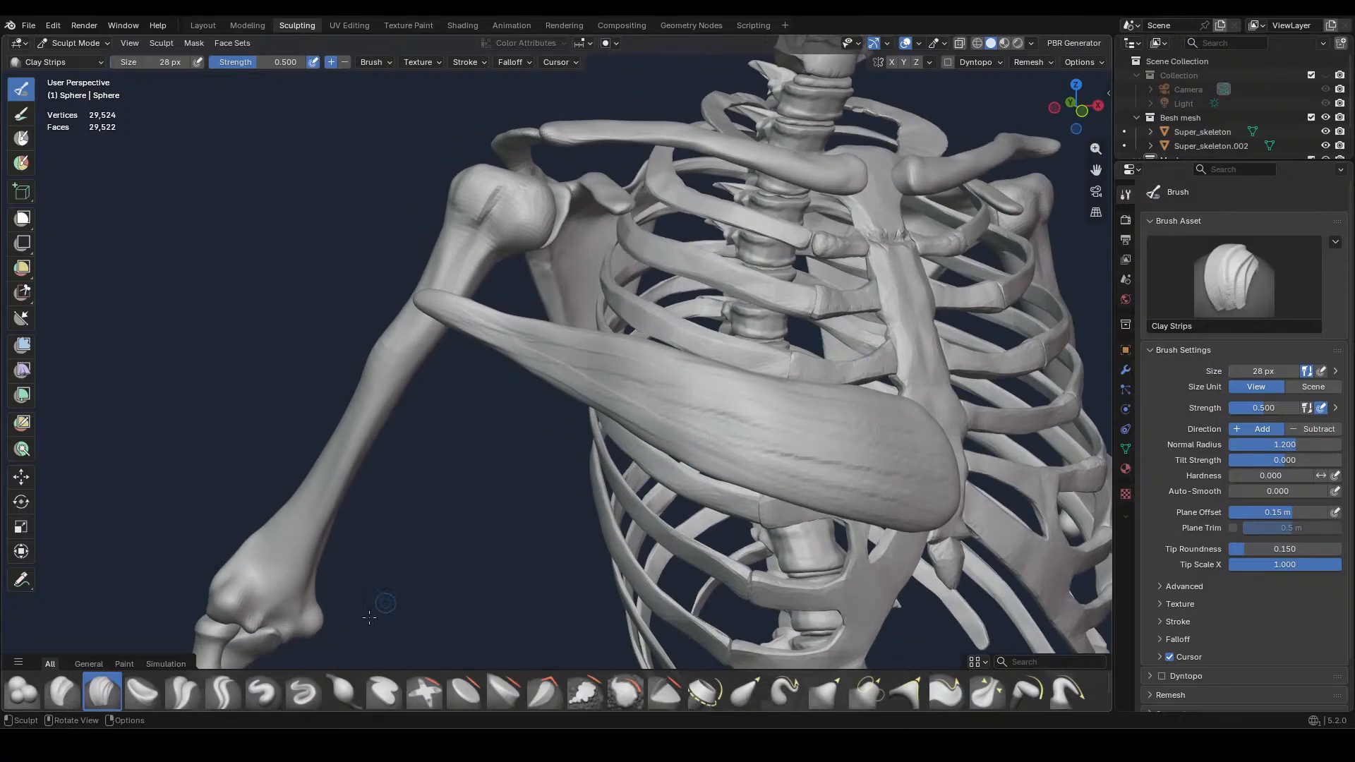
Carve long grooves between the fibres from the humerus end across the middle and lower belly with the Crease Sharp brush
left_click(223, 691)
mouse_move(452, 489)
middle_mouse_down()
mouse_move(591, 375)
mouse_move(496, 480)
middle_mouse_up()
left_click_drag(427, 309, 810, 414)
middle_click_drag(810, 414, 665, 366)
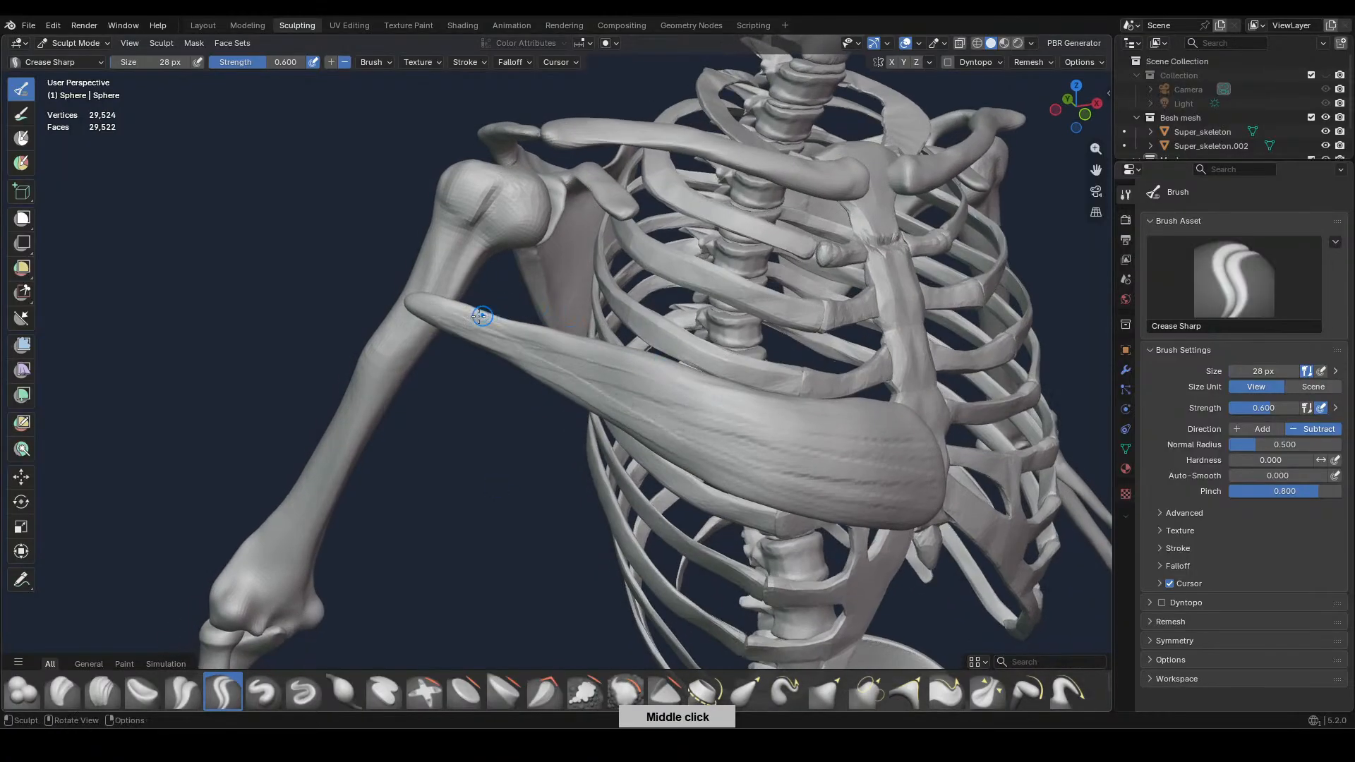
mouse_move(446, 312)
left_mouse_down()
mouse_move(596, 361)
mouse_move(609, 415)
mouse_move(684, 441)
left_mouse_up()
left_click_drag(626, 405, 875, 511)
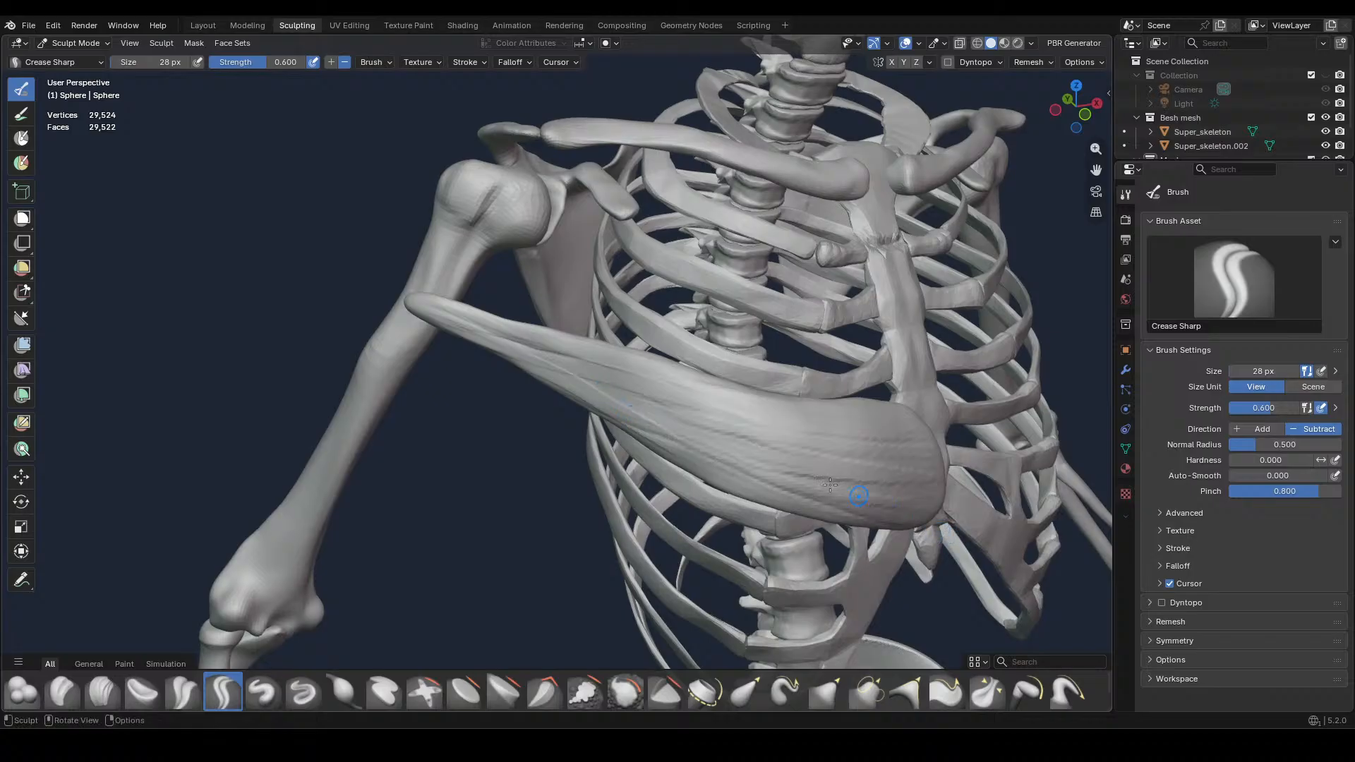
left_click_drag(690, 436, 840, 479)
left_click_drag(708, 424, 846, 448)
Carve further Crease Sharp grooves along the muscle's upper edge and the narrow neck toward the humerus
left_click_drag(617, 378, 824, 403)
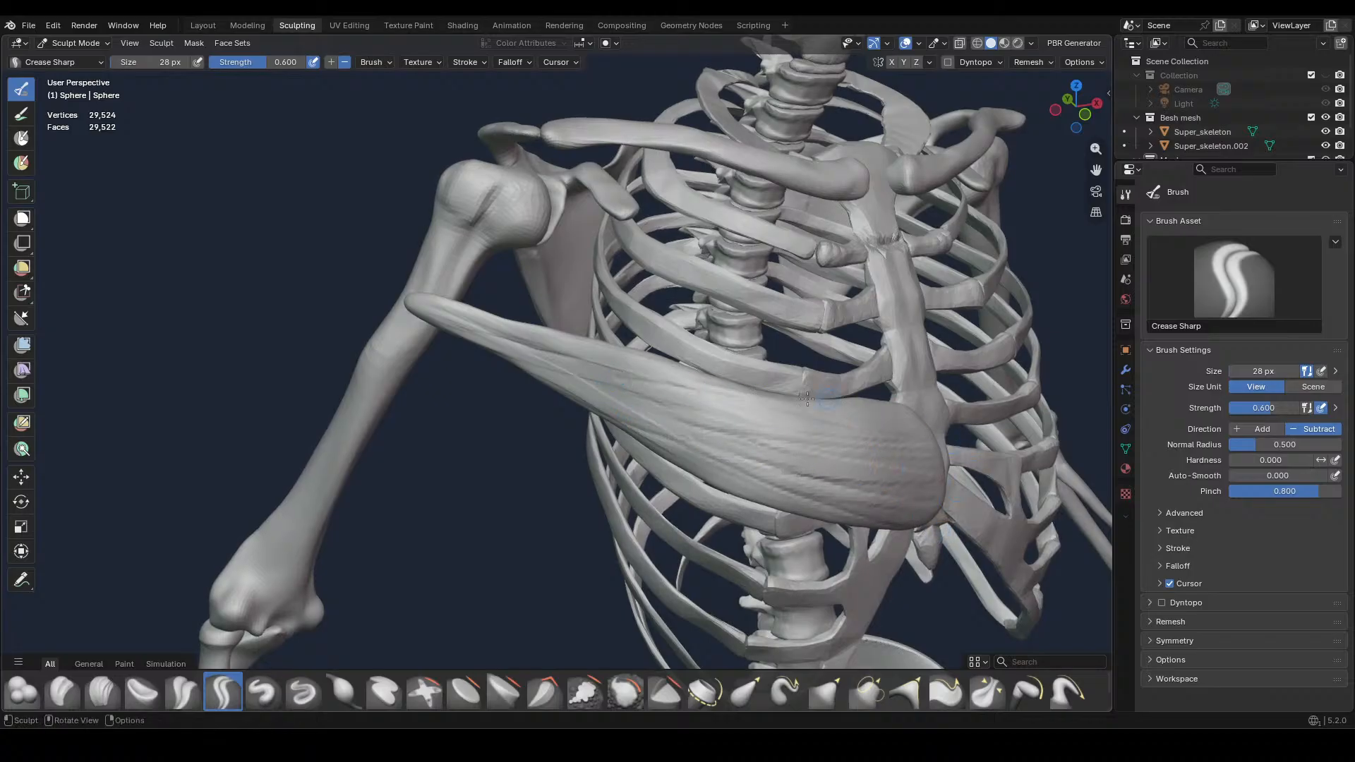
left_click_drag(643, 394, 825, 421)
left_click_drag(551, 360, 683, 402)
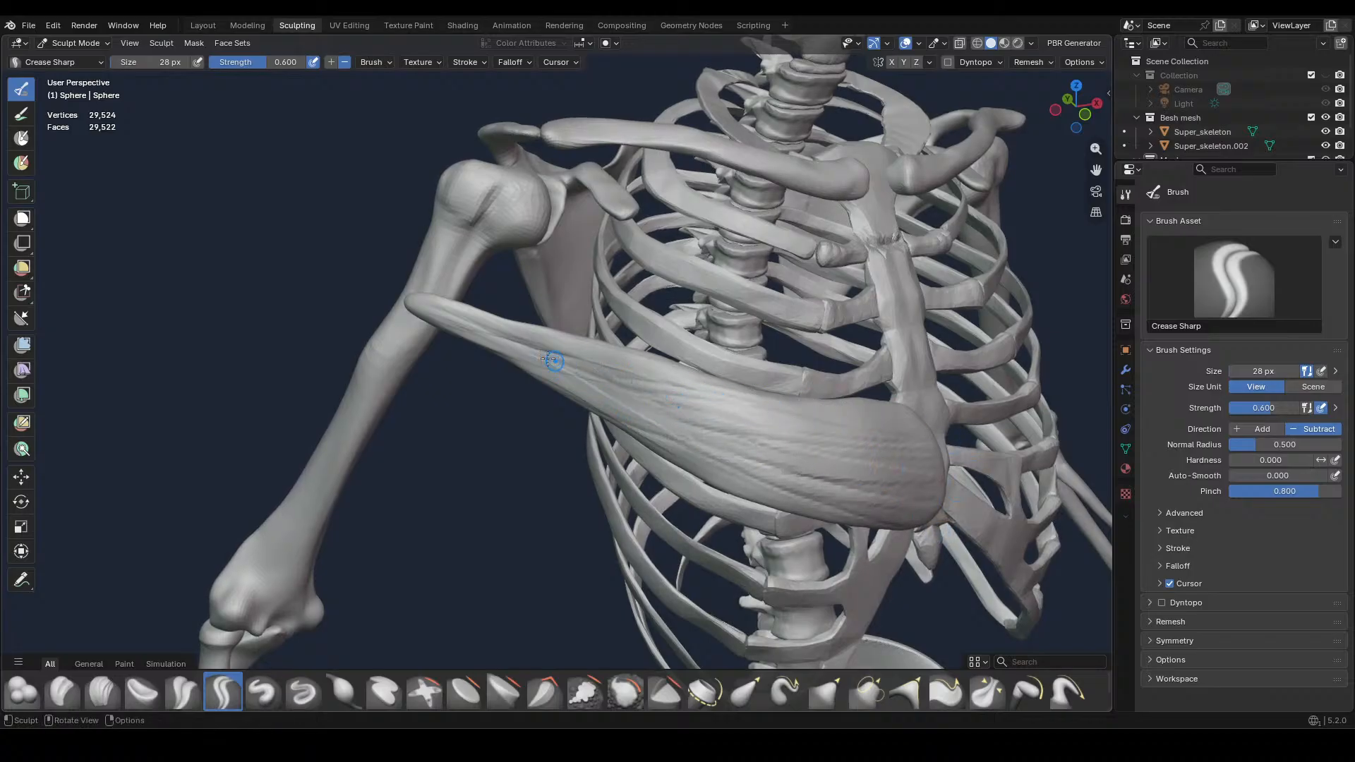
left_click_drag(487, 338, 626, 384)
mouse_move(469, 310)
left_mouse_down()
mouse_move(637, 351)
mouse_move(547, 355)
left_mouse_up()
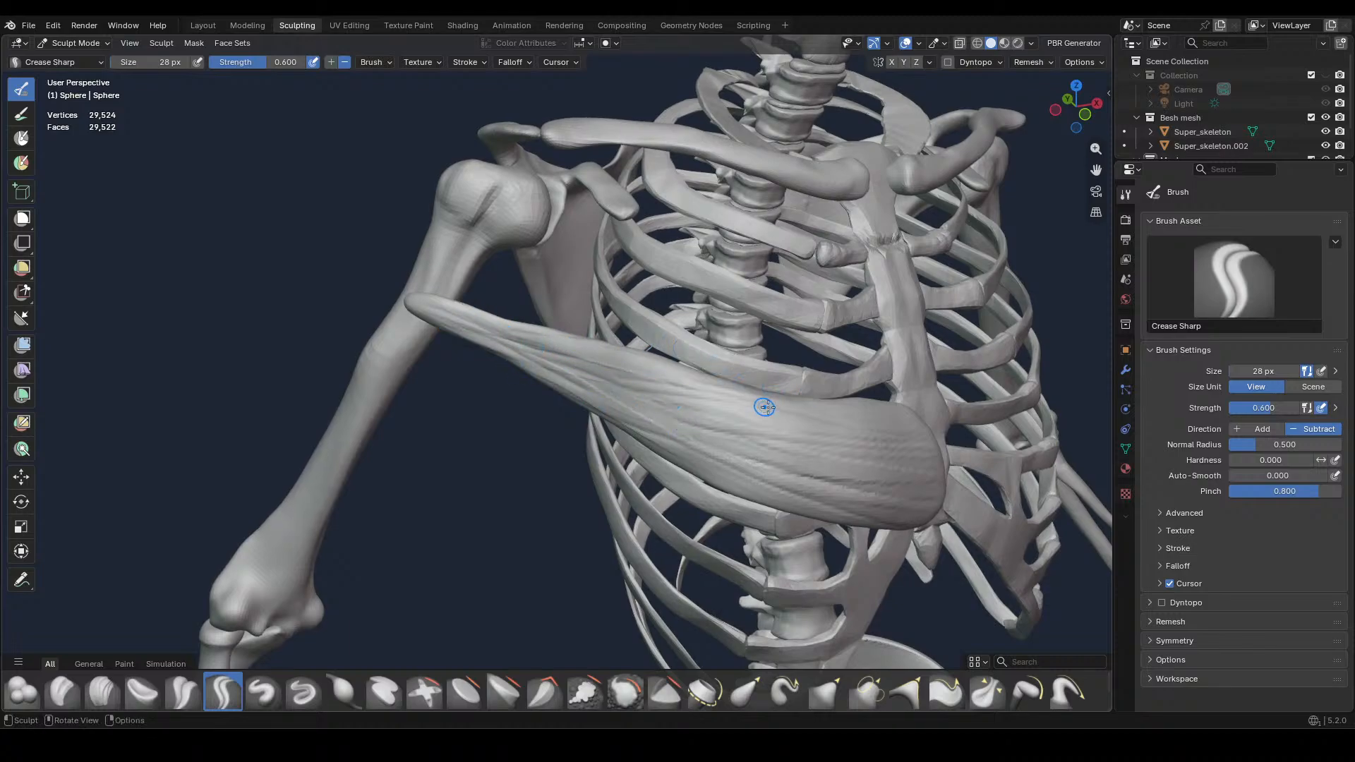
Examine the muscle's fibre detail and its fit on the skeleton from the front, the side and above
mouse_move(855, 356)
middle_mouse_down()
mouse_move(820, 332)
mouse_move(669, 293)
mouse_move(700, 392)
middle_mouse_up()
key("KP_1")
scroll(754, 325, "down", 4)
key("KP_1")
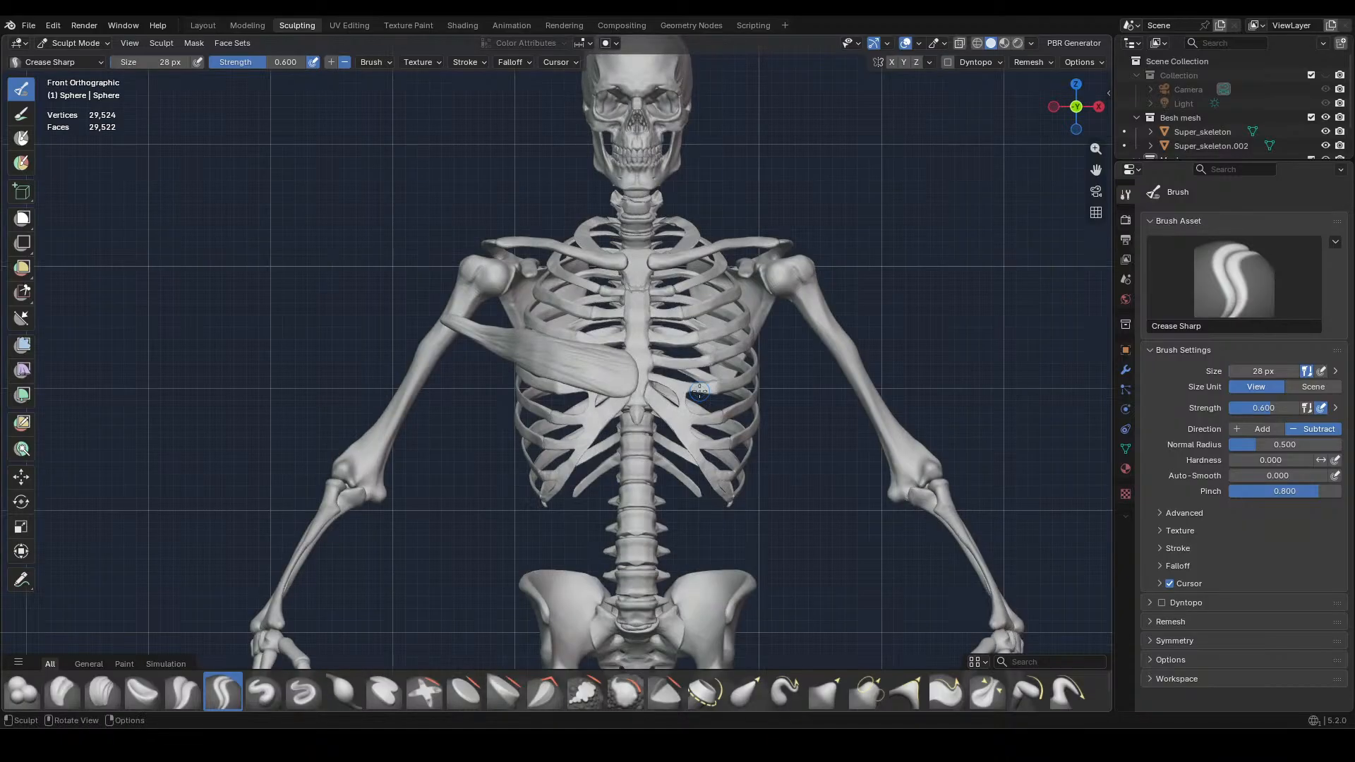
scroll(699, 391, "up", 5)
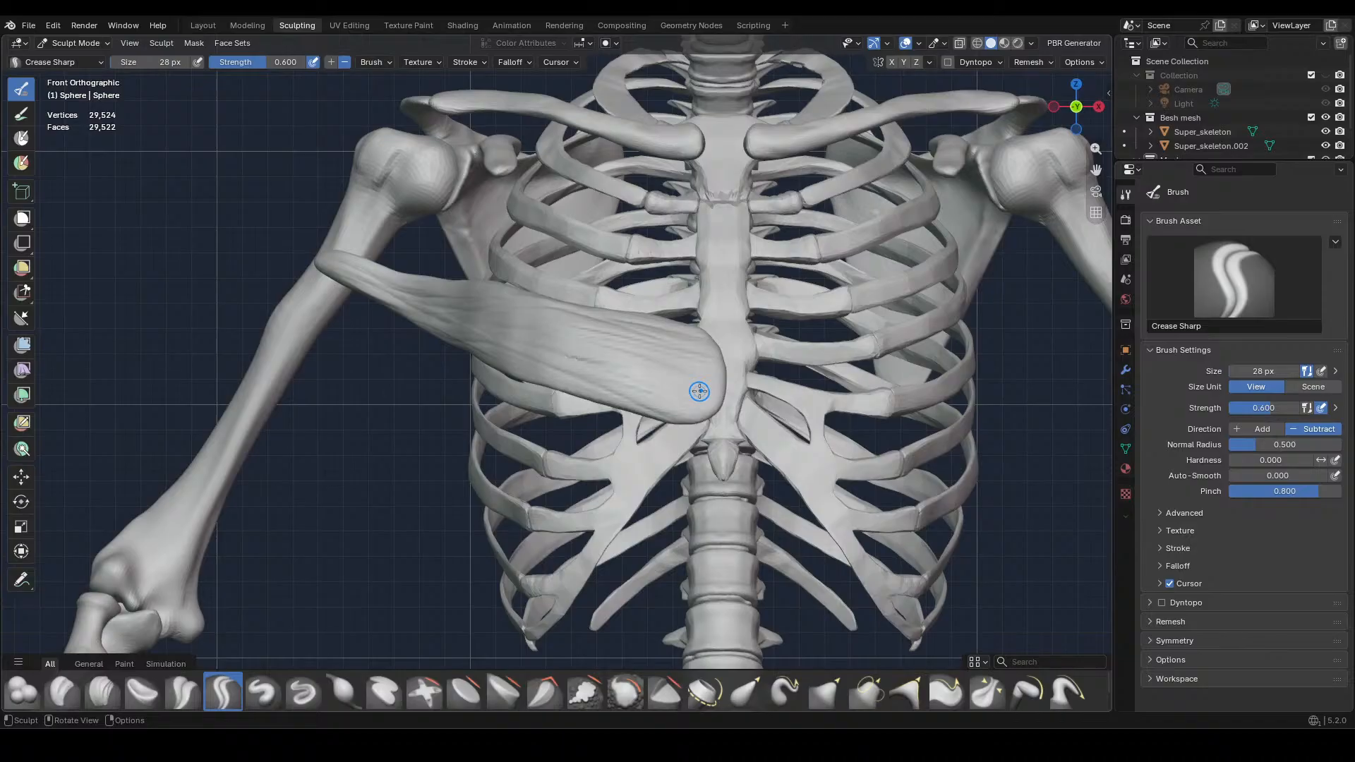
middle_click_drag(699, 391, 834, 494)
scroll(834, 494, "up", 1)
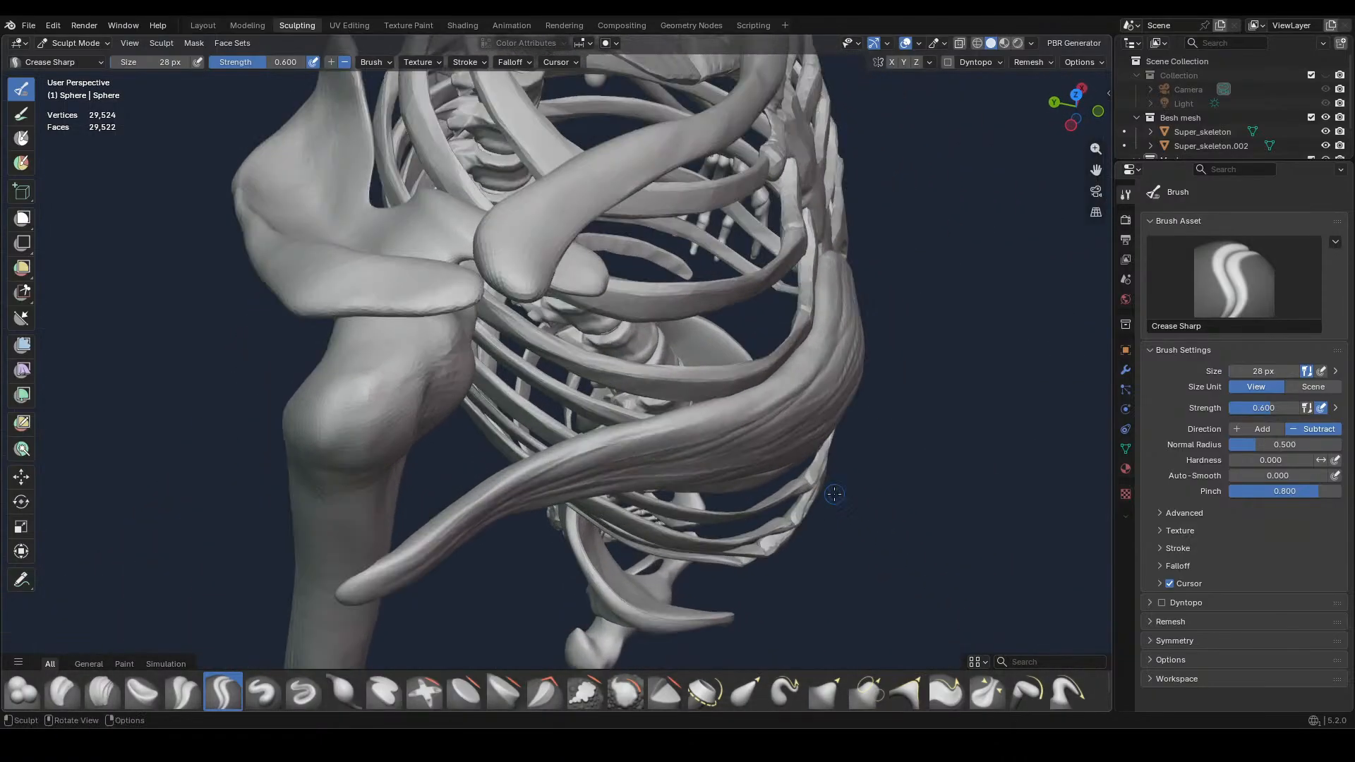
key("KP_1")
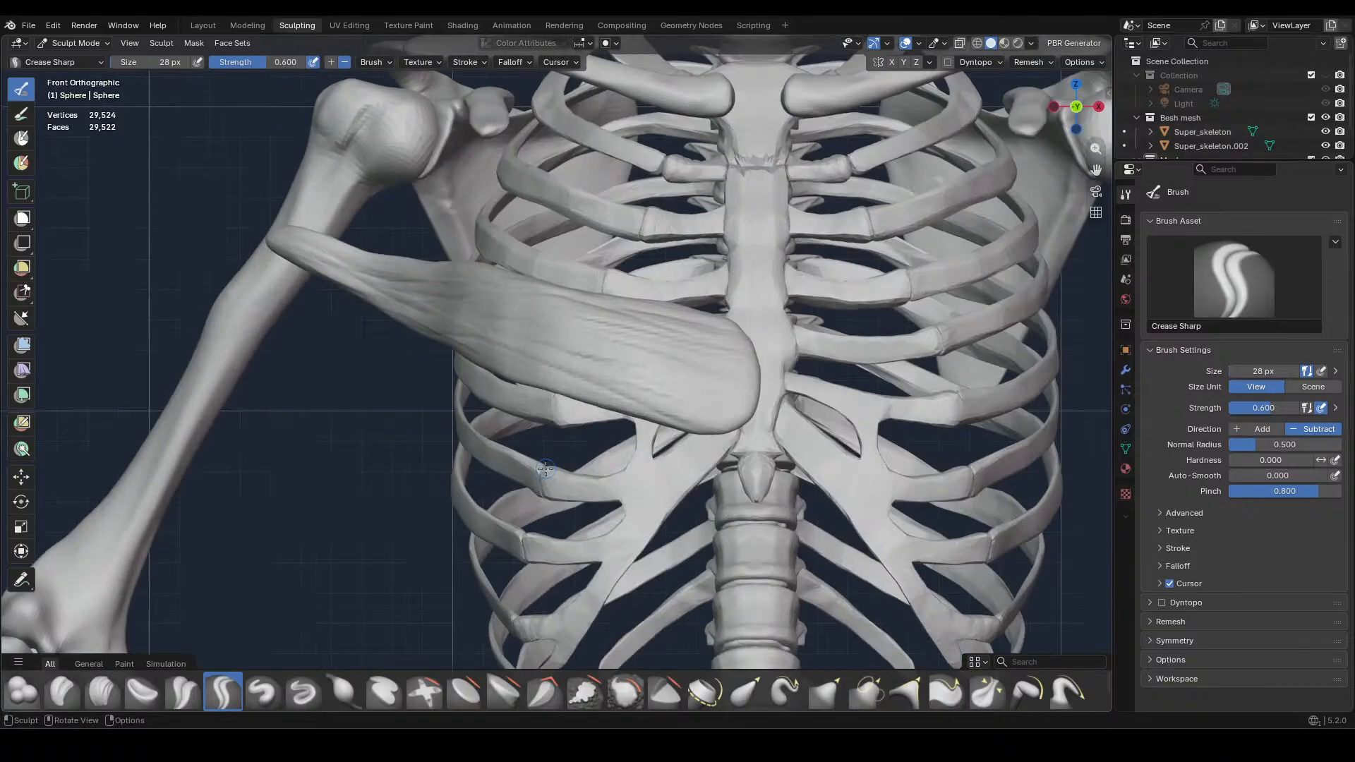
scroll(545, 469, "down", 3)
middle_click_drag(624, 458, 565, 489, "shift")
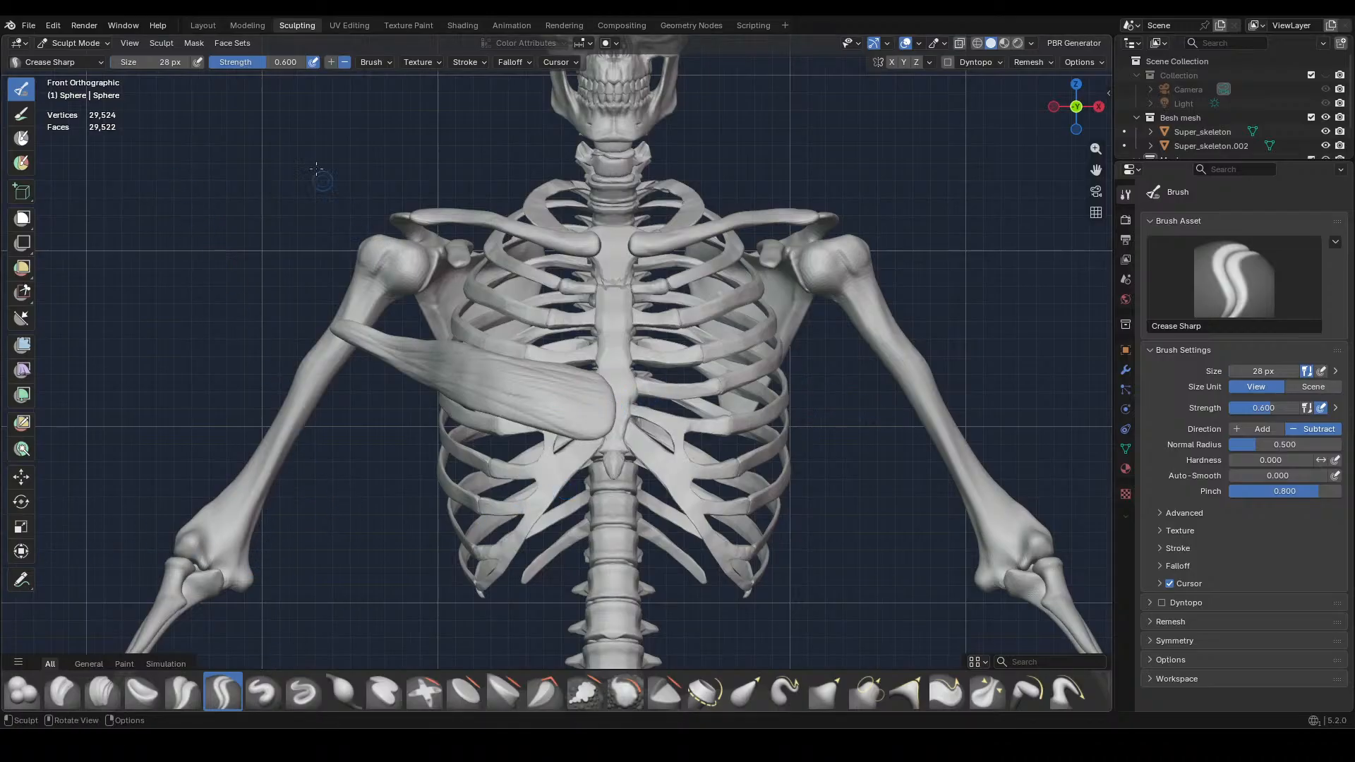
Return to the Layout workspace and give the muscle a new material
left_click(203, 25)
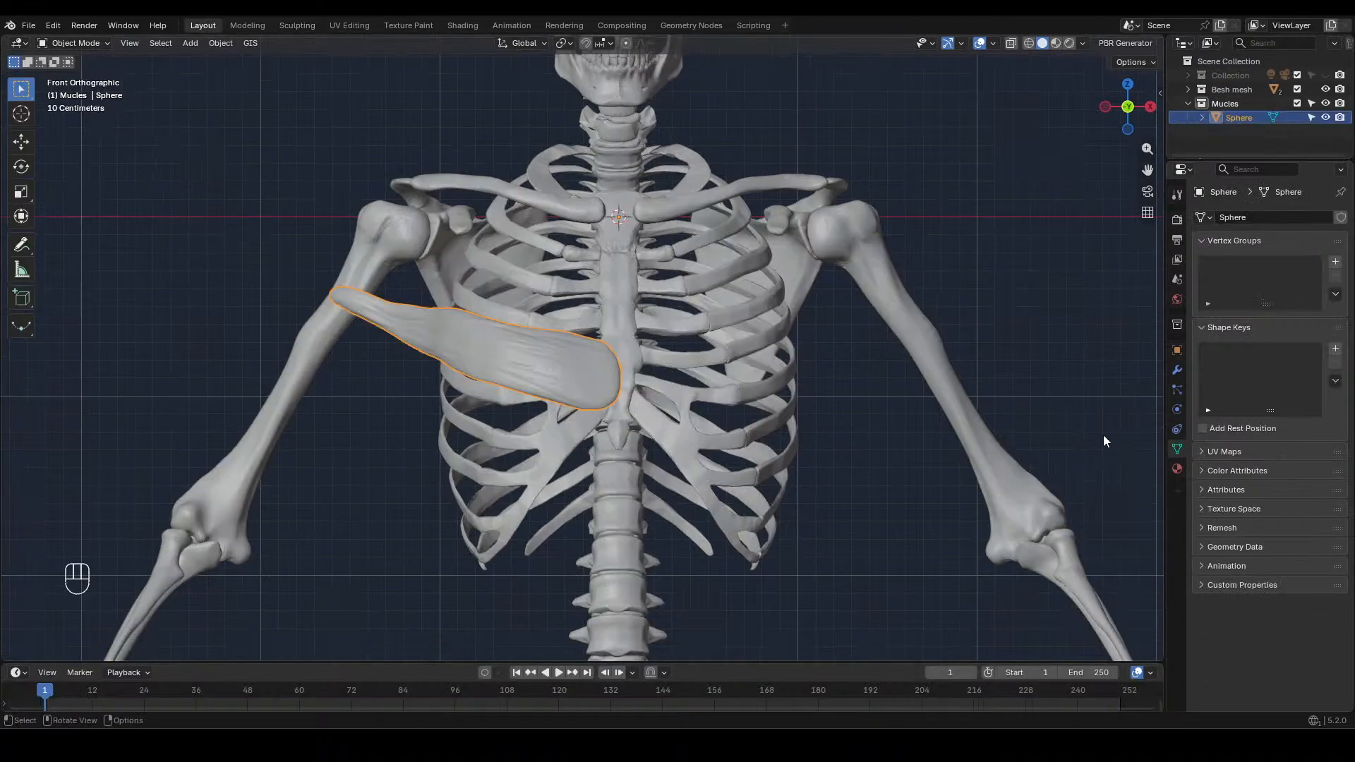
left_click(1177, 468)
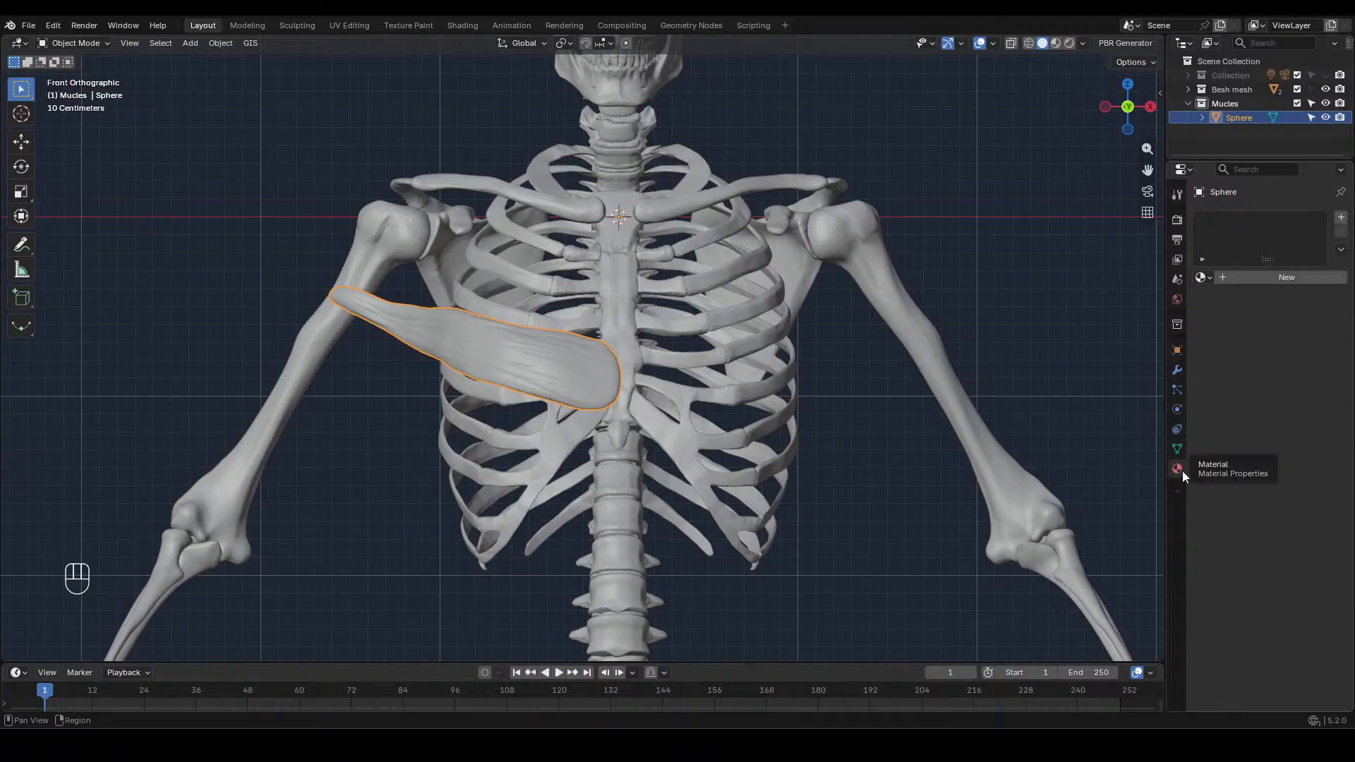
left_click(1254, 280)
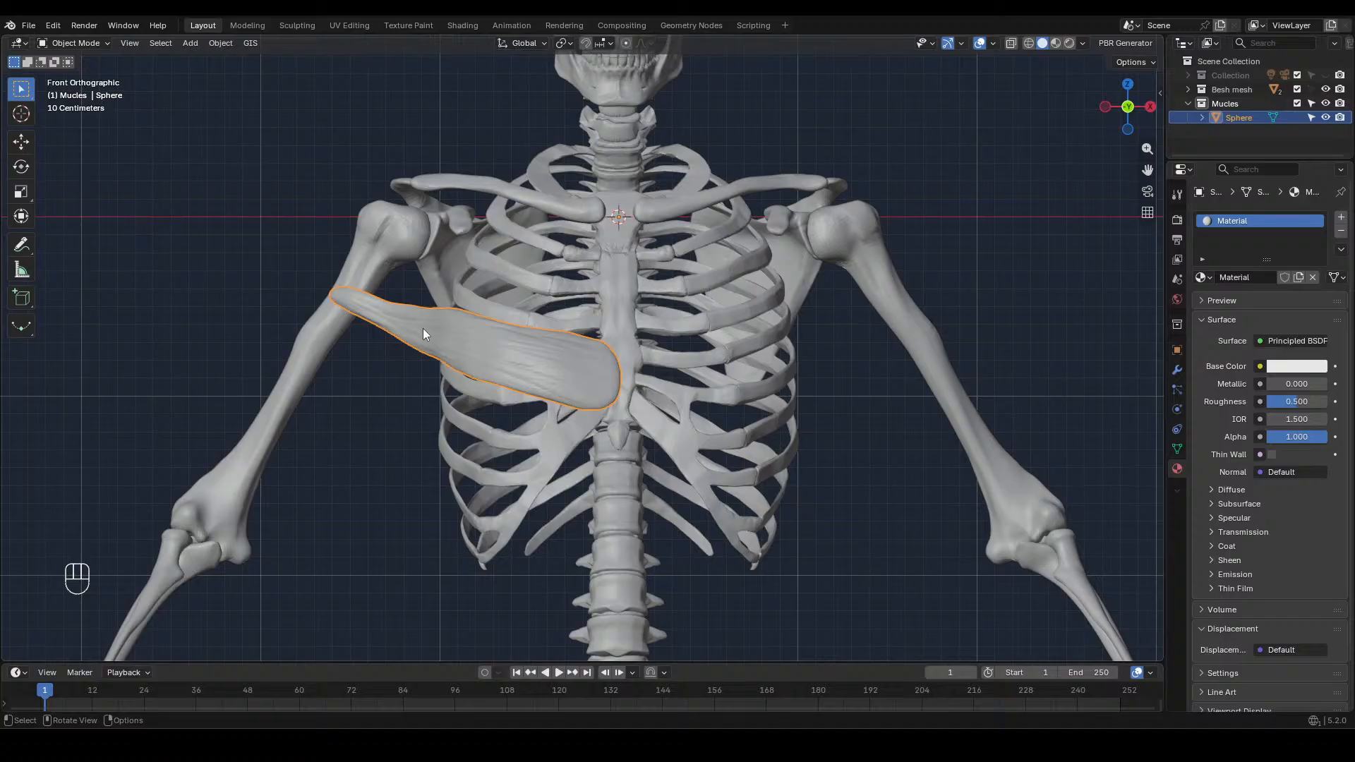
Switch the muscle to Vertex Paint mode and show the paint brush settings
left_click(78, 43)
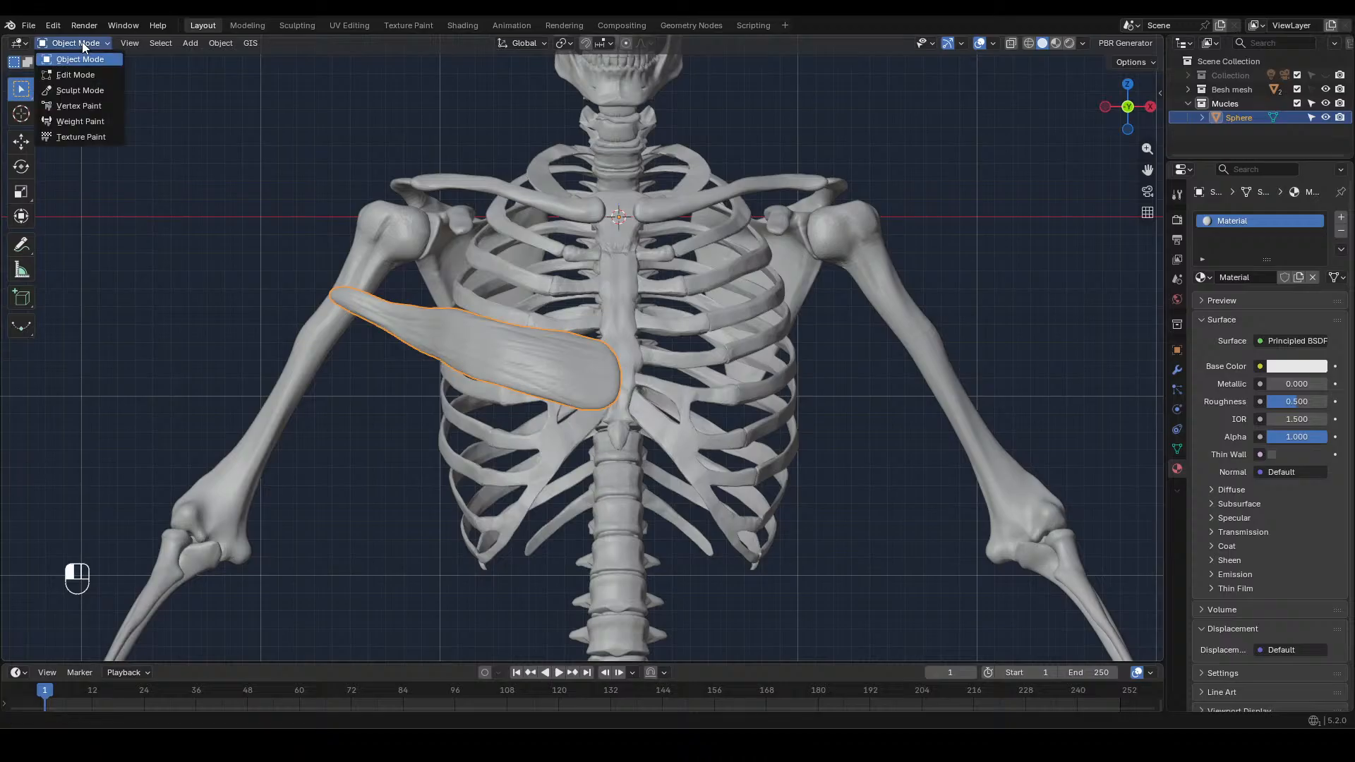
left_click(86, 107)
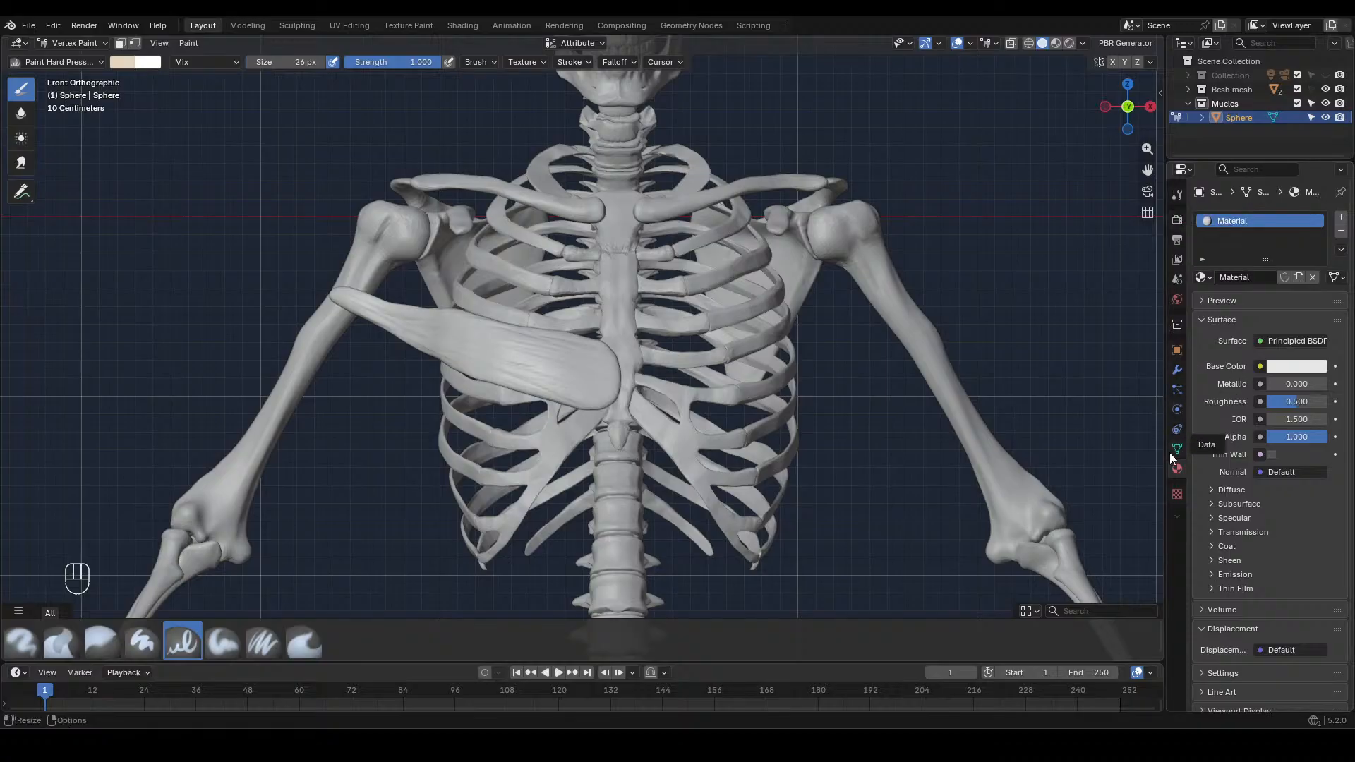
left_click(1177, 493)
left_click(1177, 469)
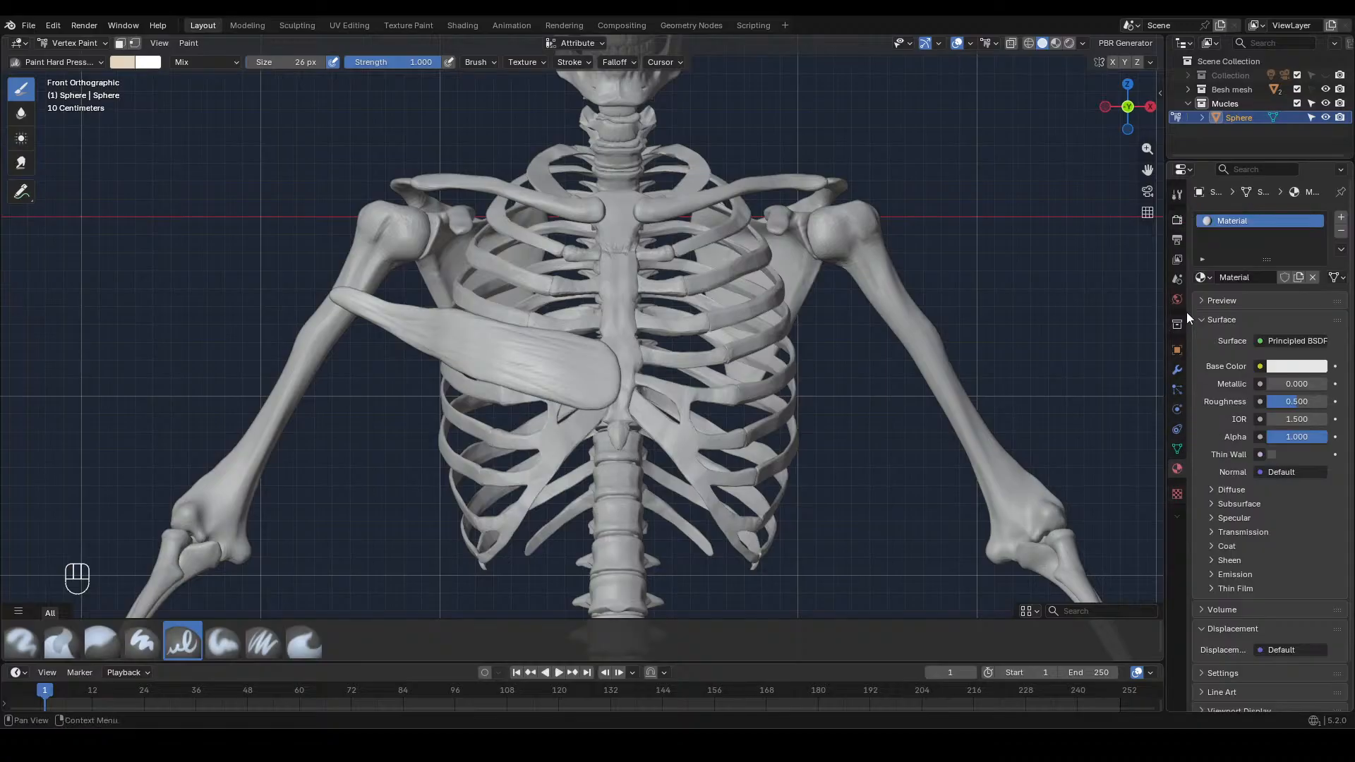
left_click(1178, 202)
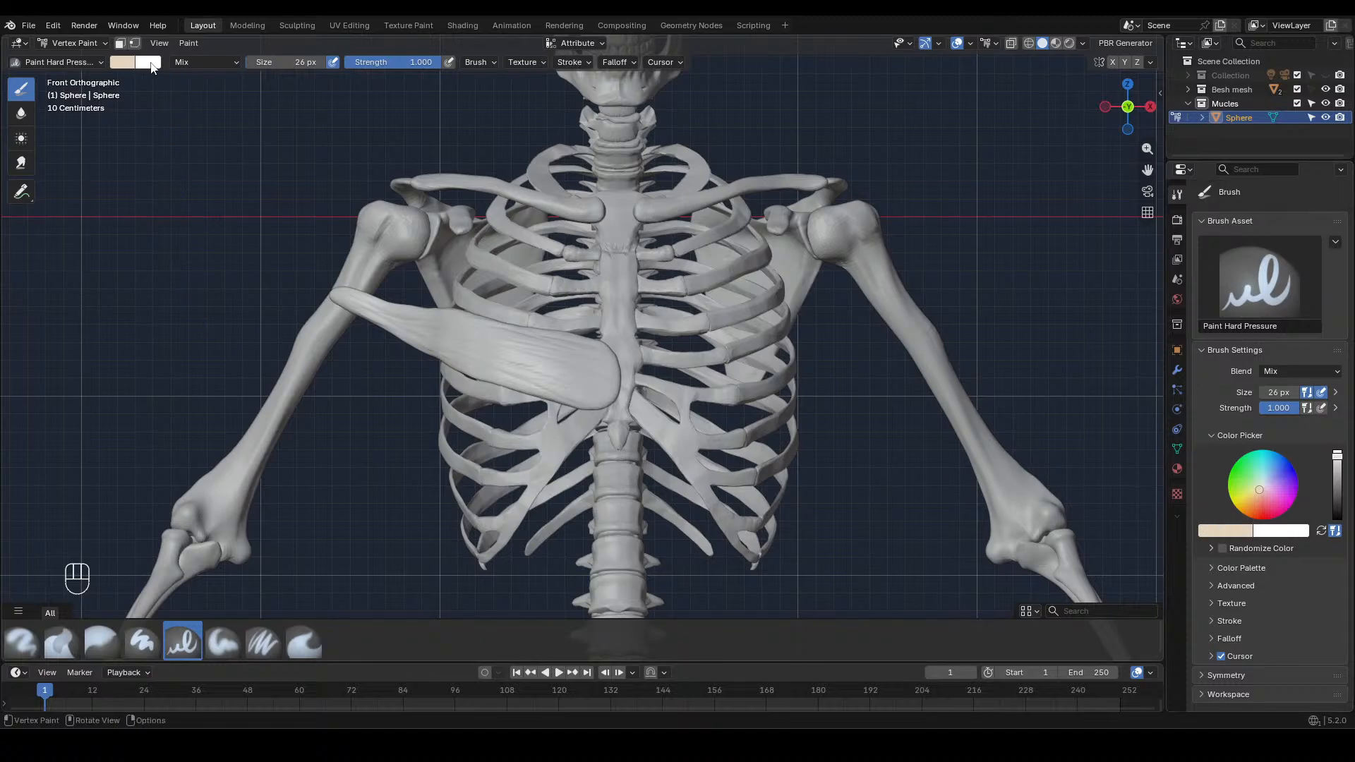
Set the paint brush's primary colour to a soft red, #E5504D
left_click(119, 63)
left_click_drag(163, 137, 177, 184)
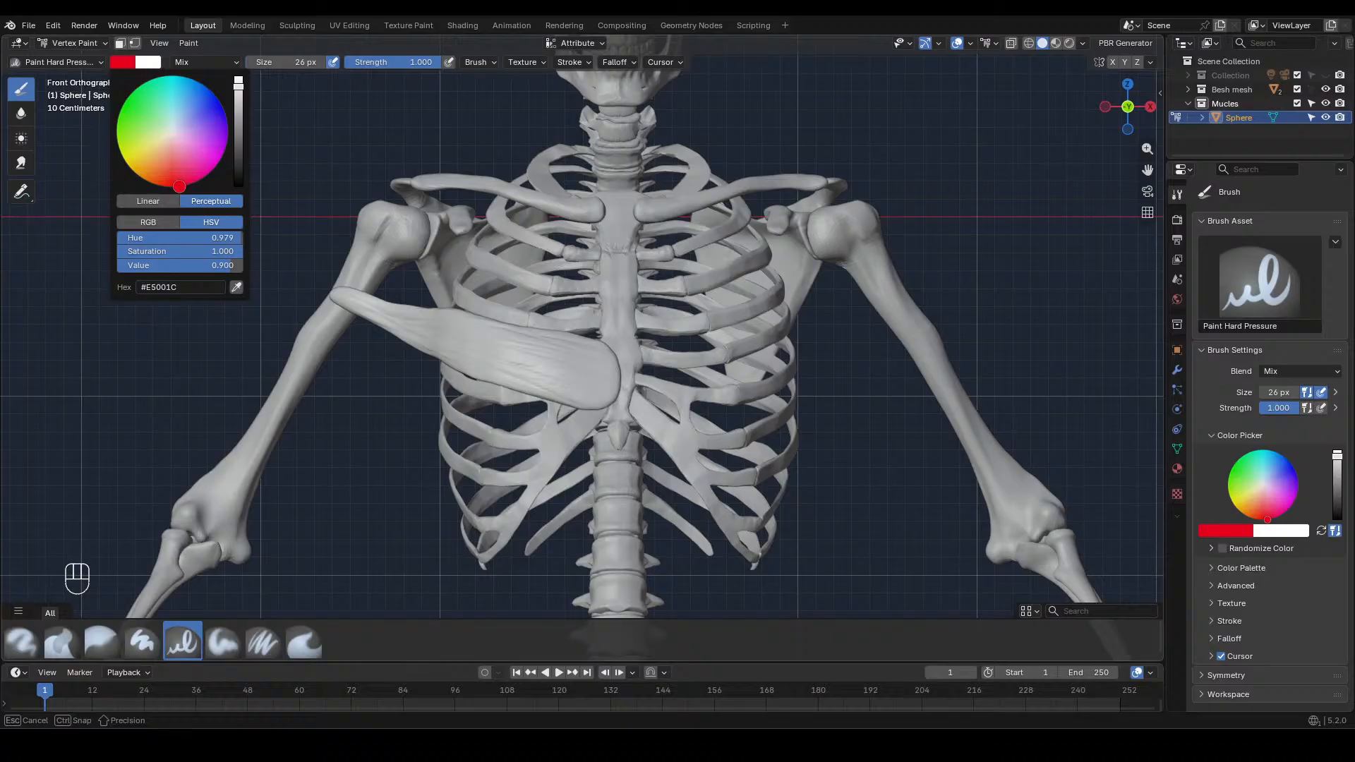
left_click_drag(178, 183, 174, 172)
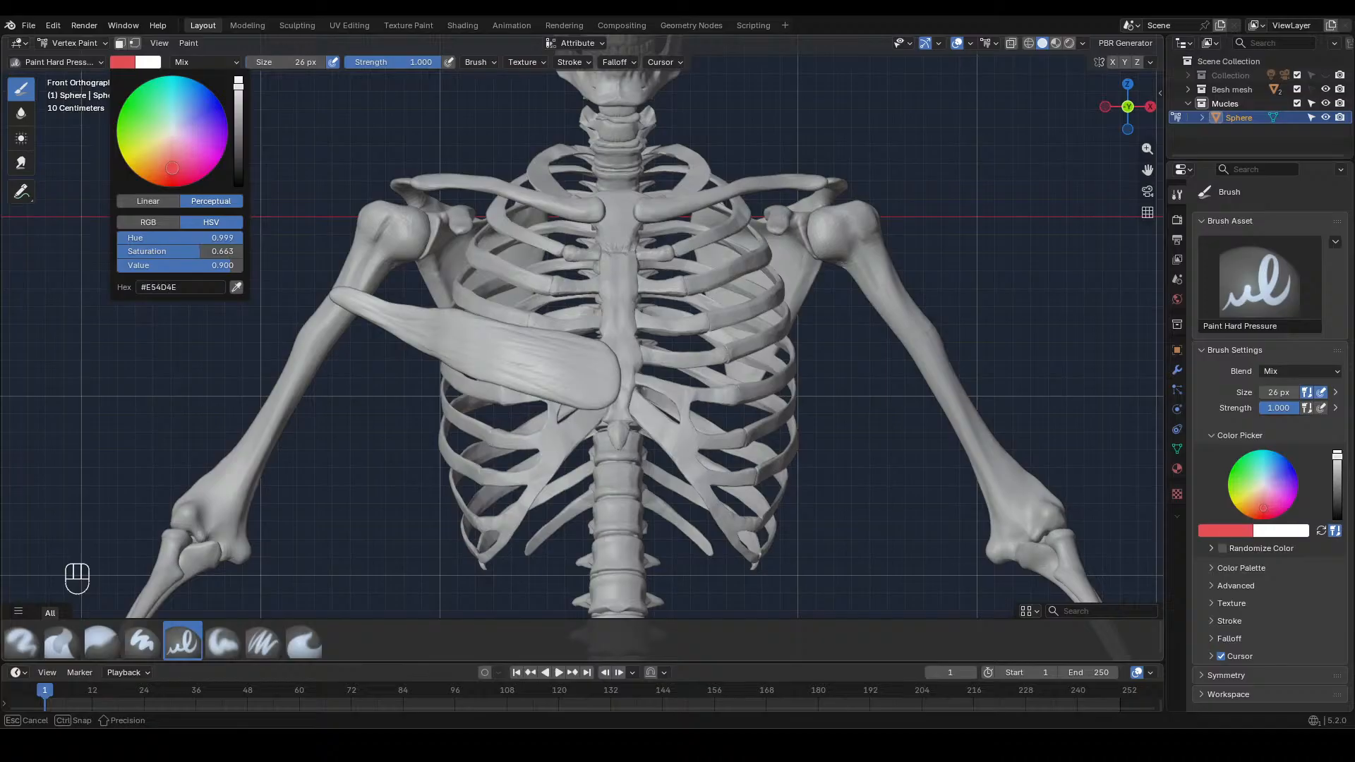
left_click_drag(172, 168, 171, 167)
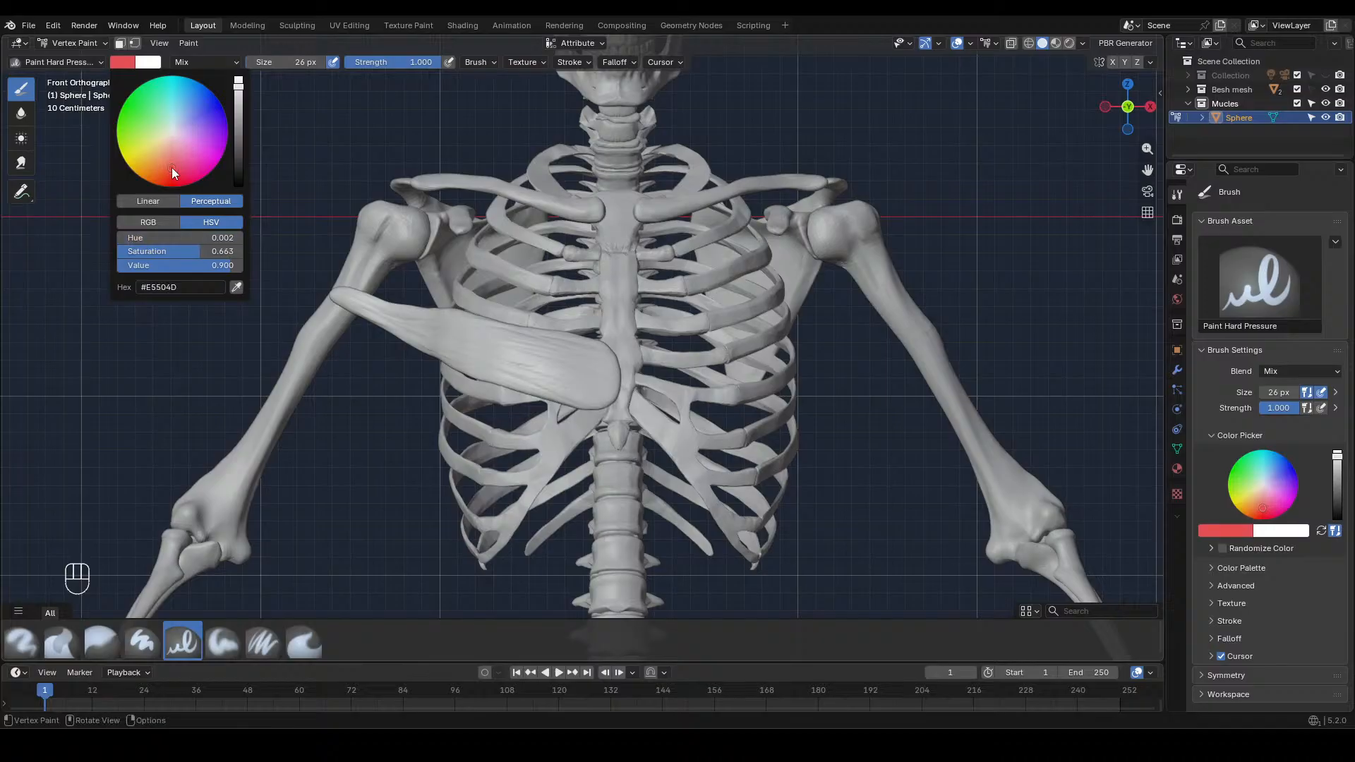
Enlarge the brush to 186 px and coat the whole muscle in the red paint colour
left_click_drag(522, 358, 486, 352)
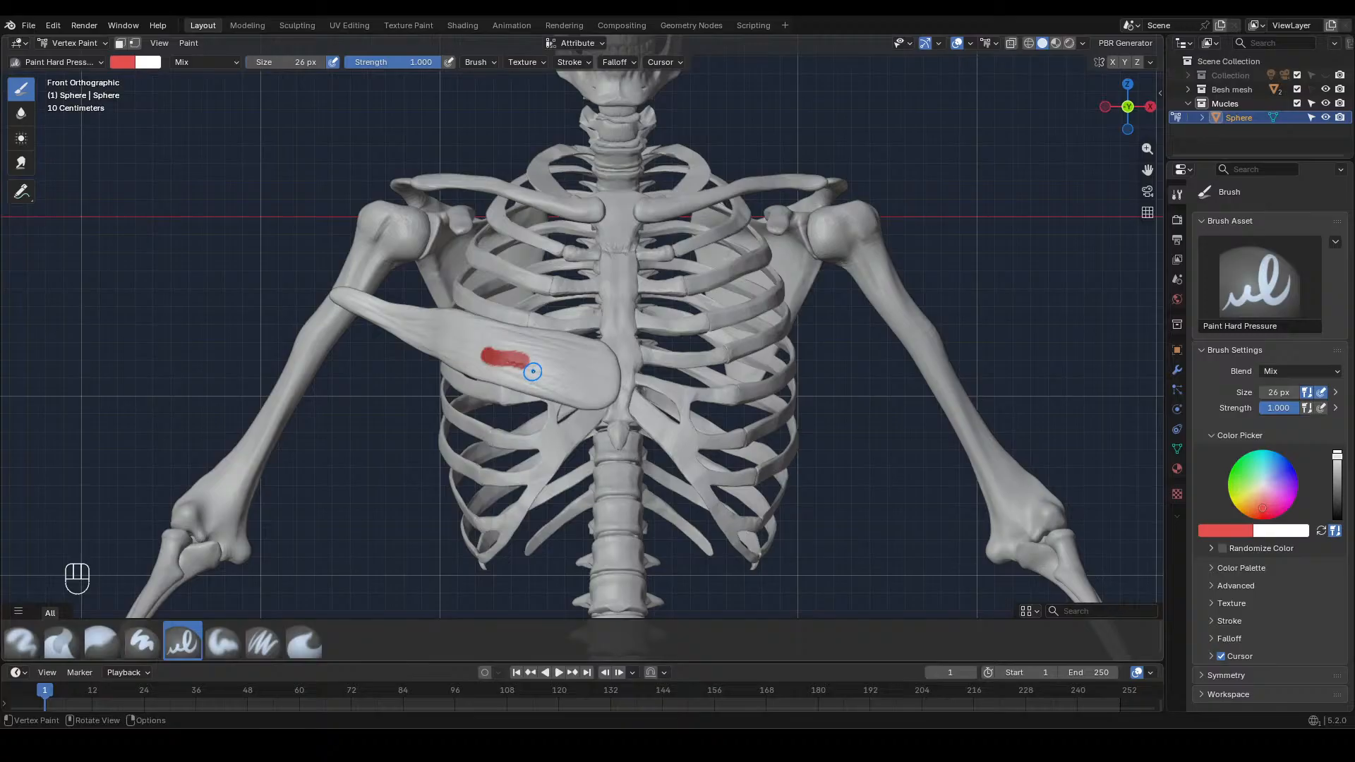
key("x")
key("x")
key("f")
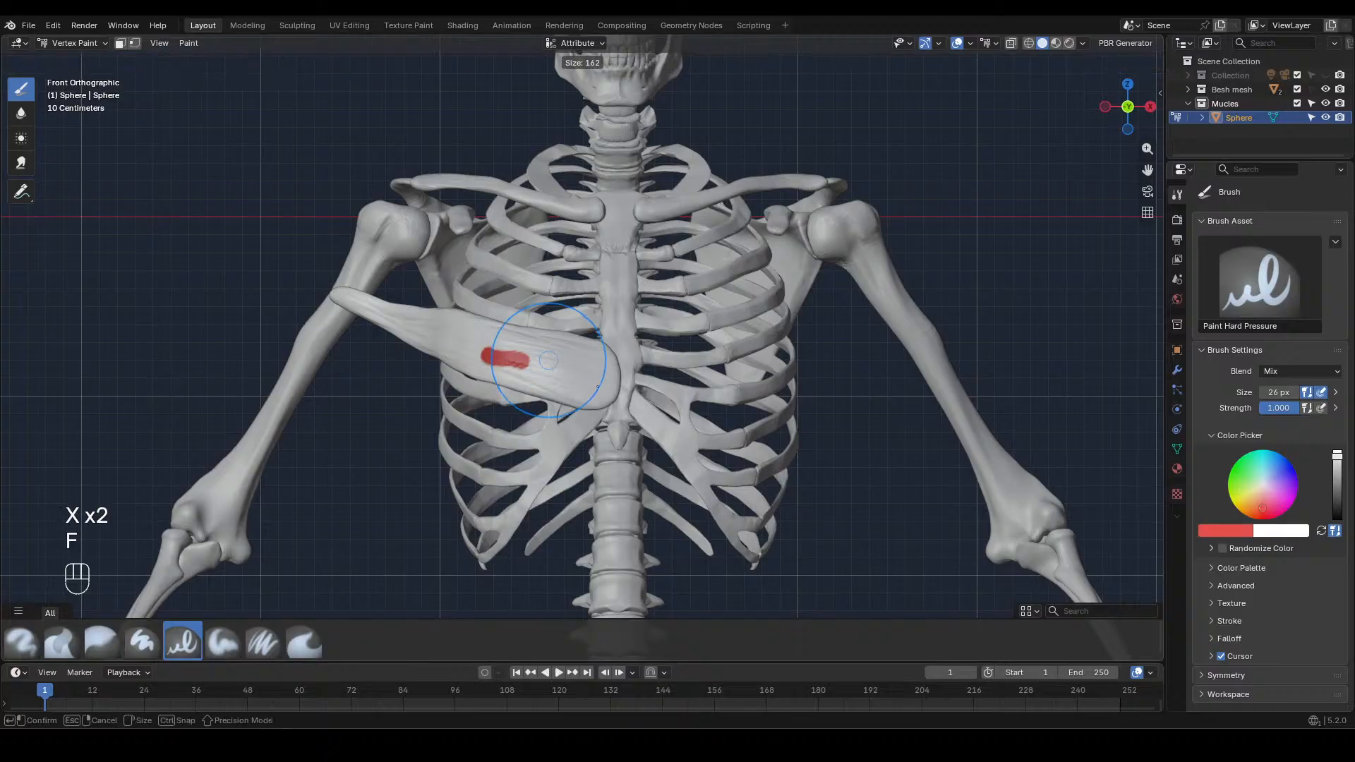
left_click(578, 356)
mouse_move(579, 356)
left_mouse_down()
mouse_move(445, 342)
mouse_move(340, 296)
mouse_move(607, 385)
mouse_move(527, 362)
left_mouse_up()
middle_click_drag(527, 362, 624, 325)
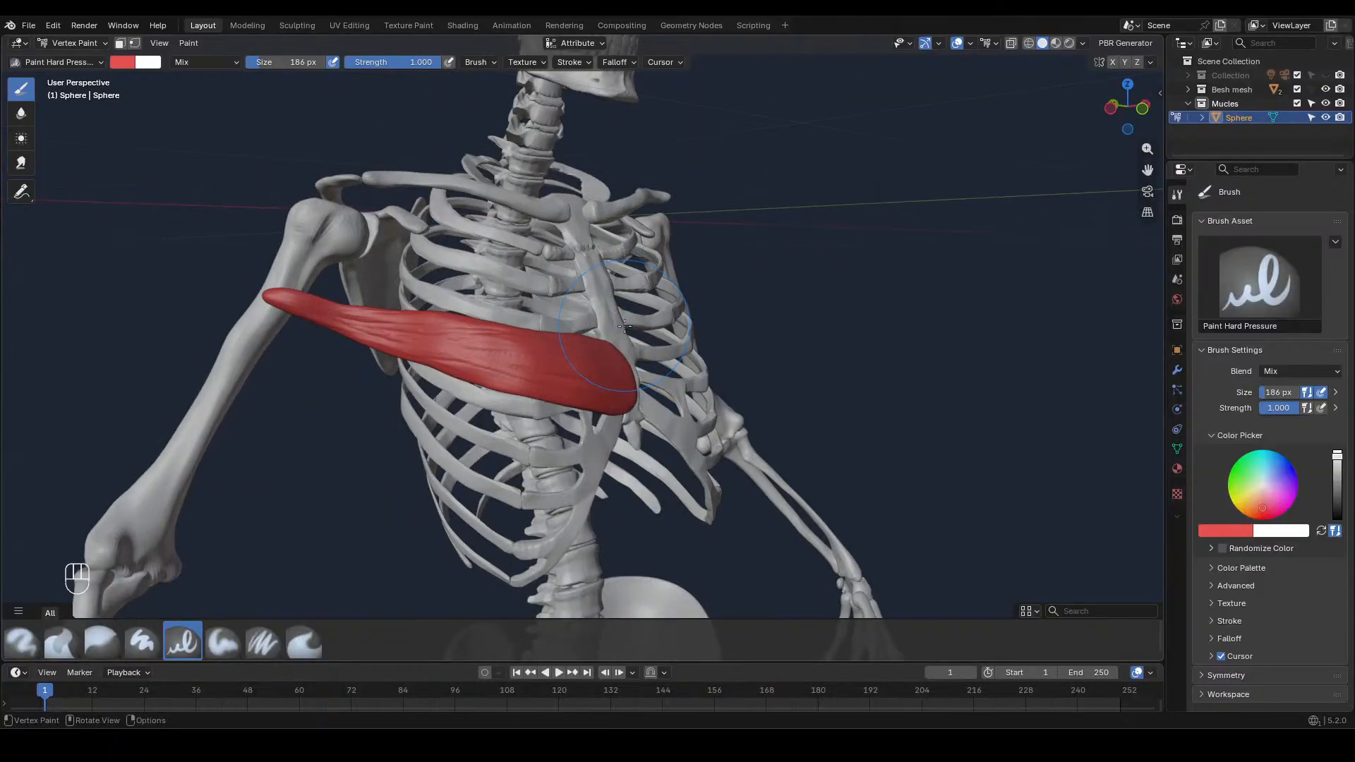
key("KP_1")
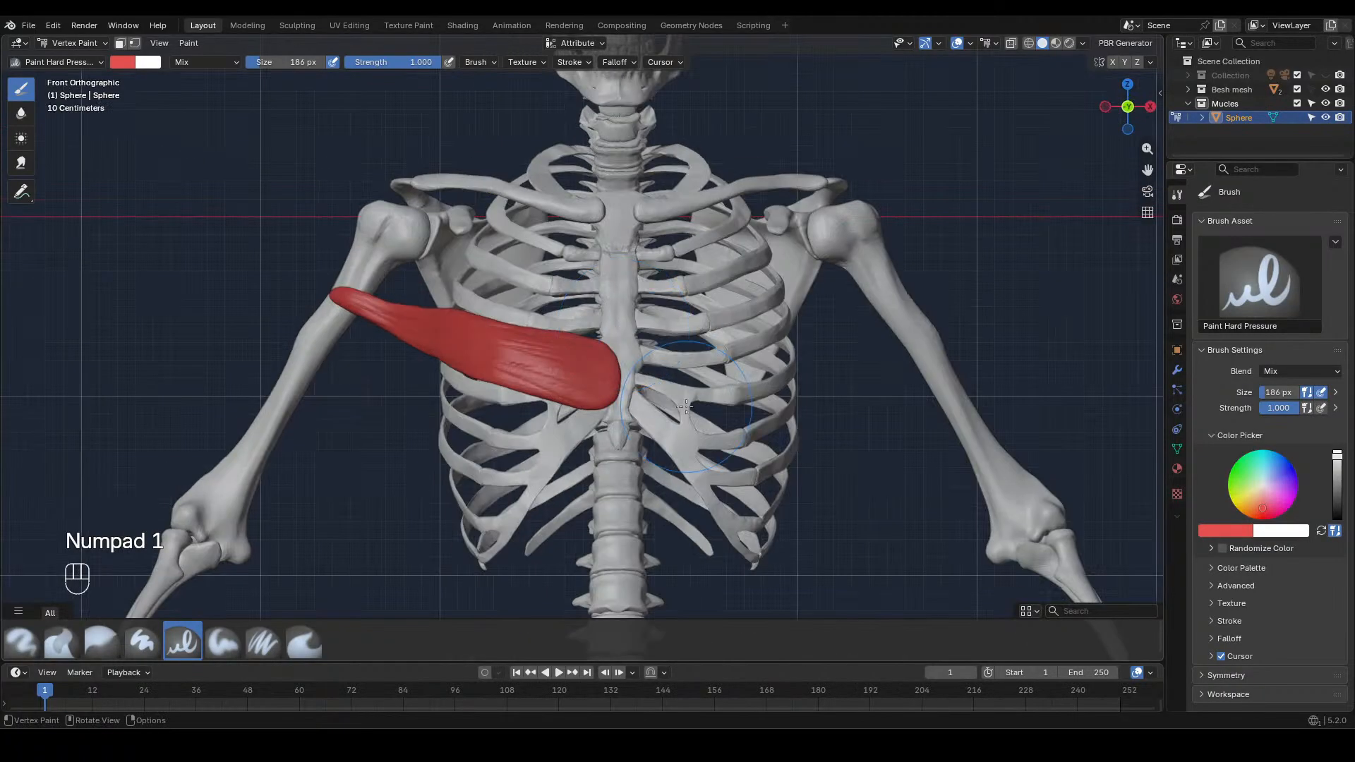
Lighten the brush colour to #E56368 and repaint the muscle with it
left_click(130, 62)
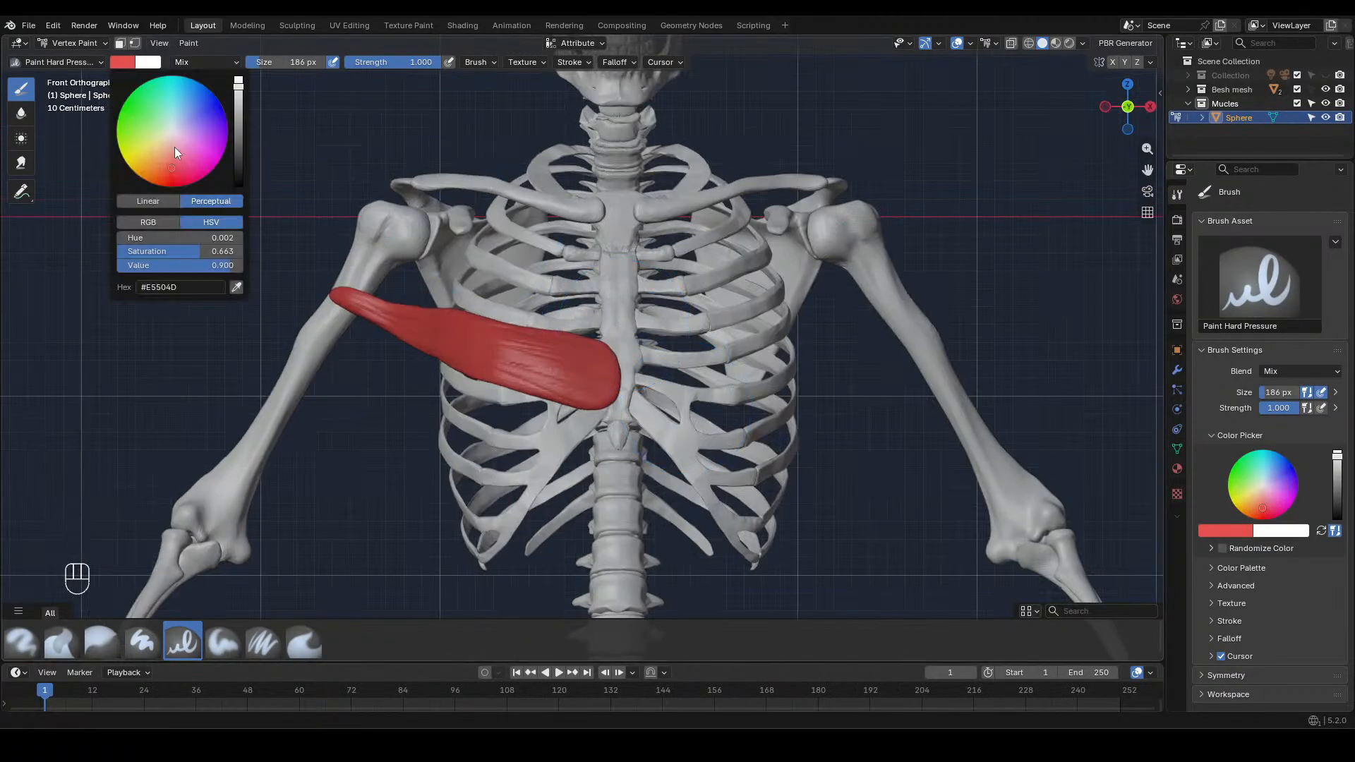
left_click_drag(173, 163, 173, 162)
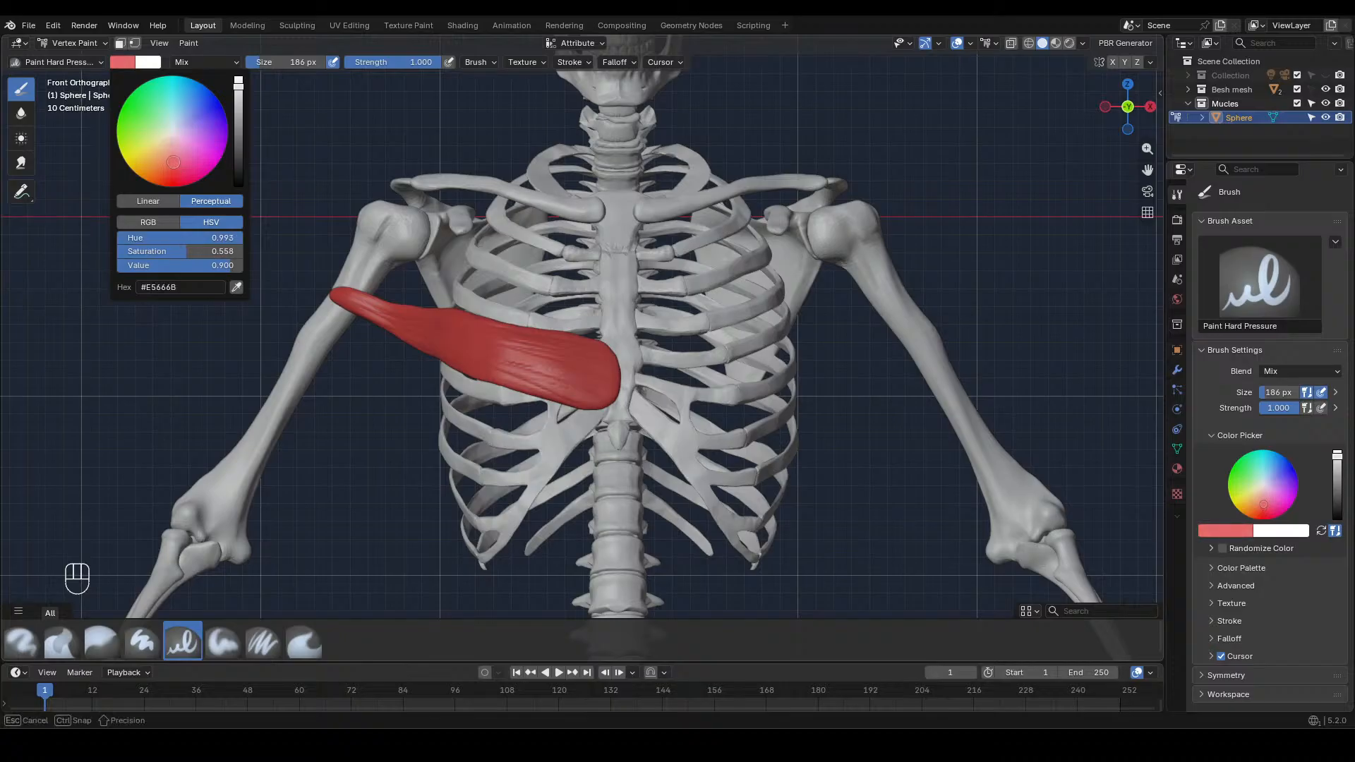
left_click_drag(174, 163, 174, 163)
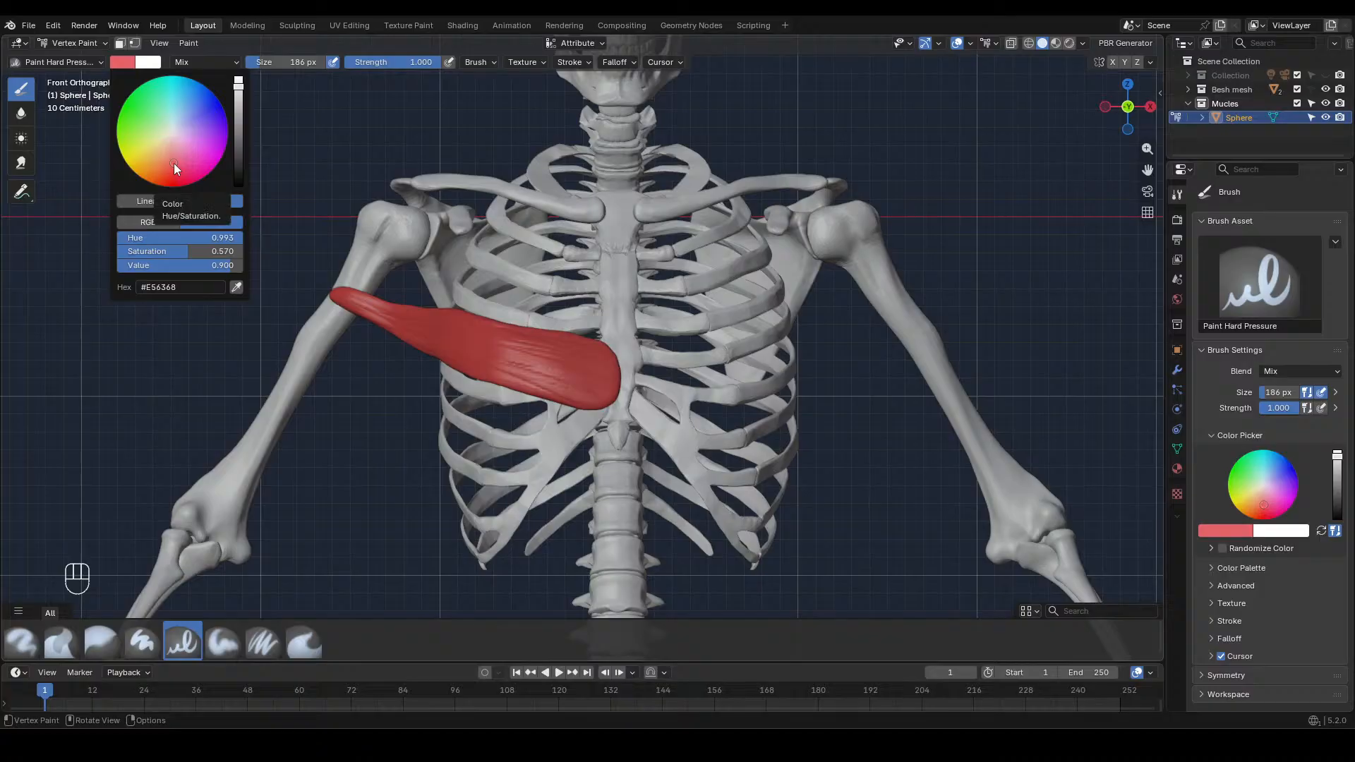
mouse_move(581, 362)
left_mouse_down()
mouse_move(423, 326)
mouse_move(319, 279)
left_mouse_up()
left_click_drag(596, 379, 671, 463)
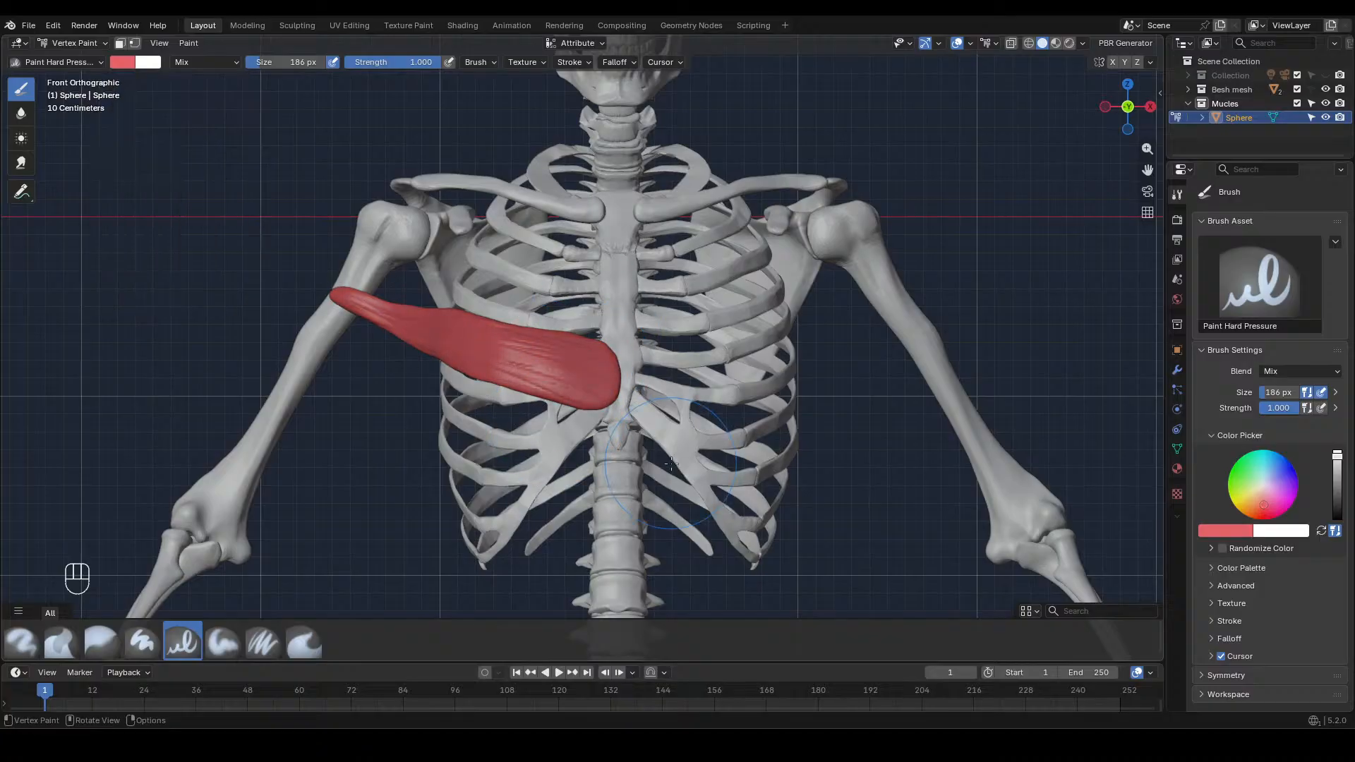
Pick beige from the Palette.001 colours, reduce the brush to 78 px and paint the muscle's end at the sternum
left_click(1212, 568)
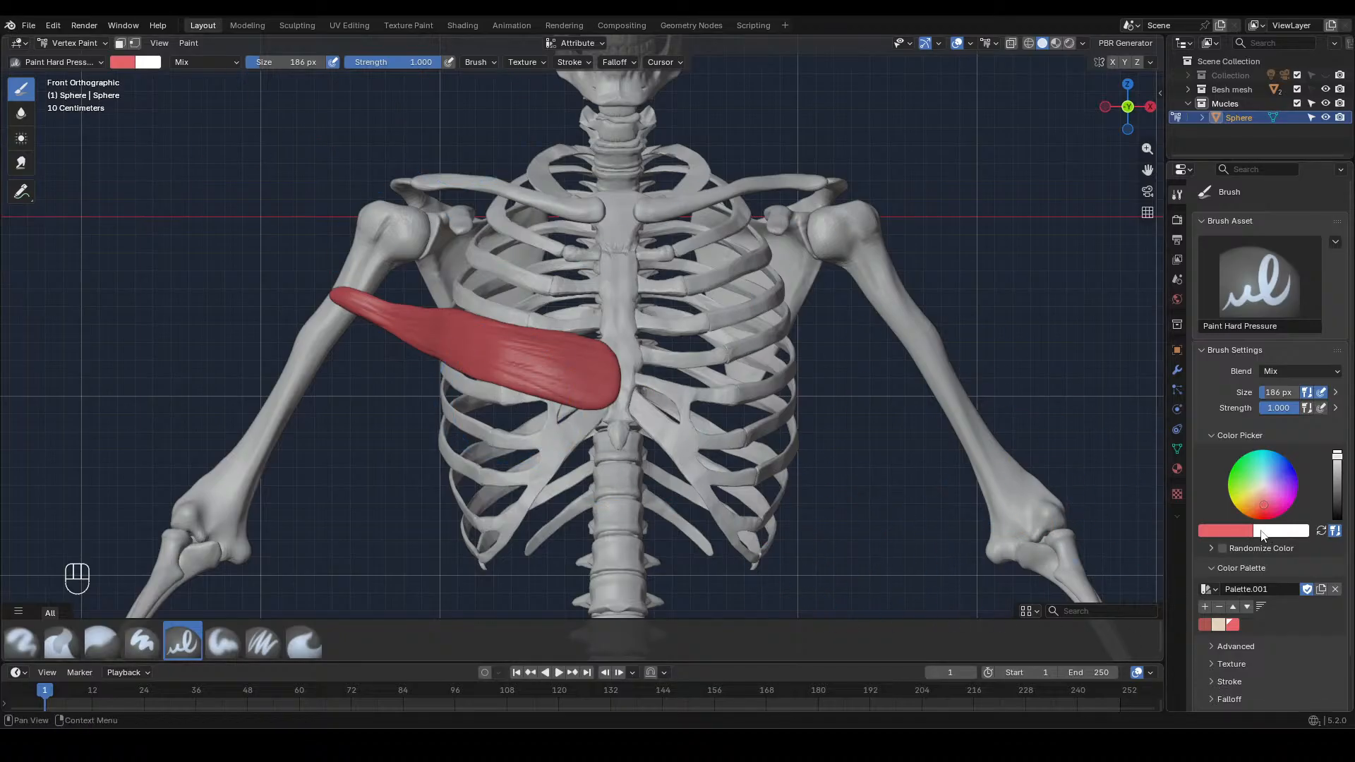
left_click(1219, 625)
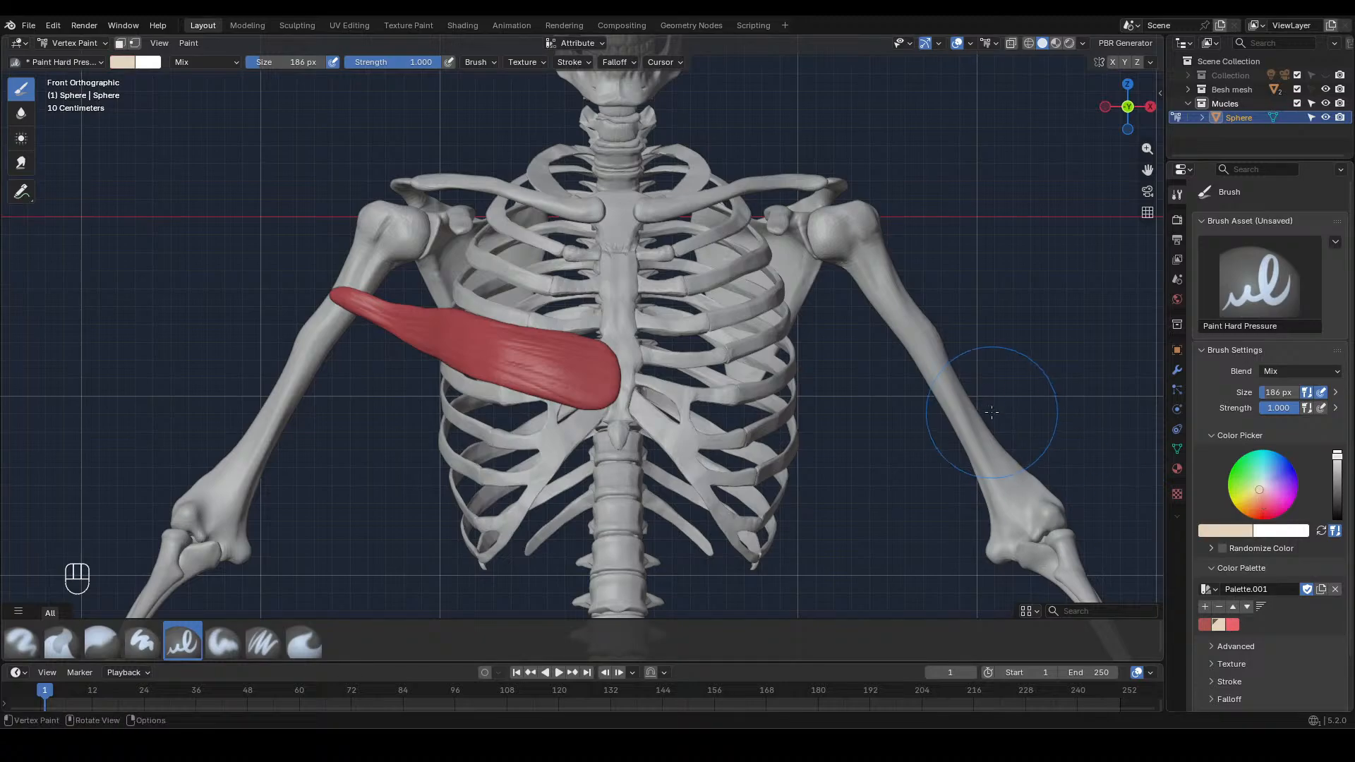
scroll(676, 374, "up", 4)
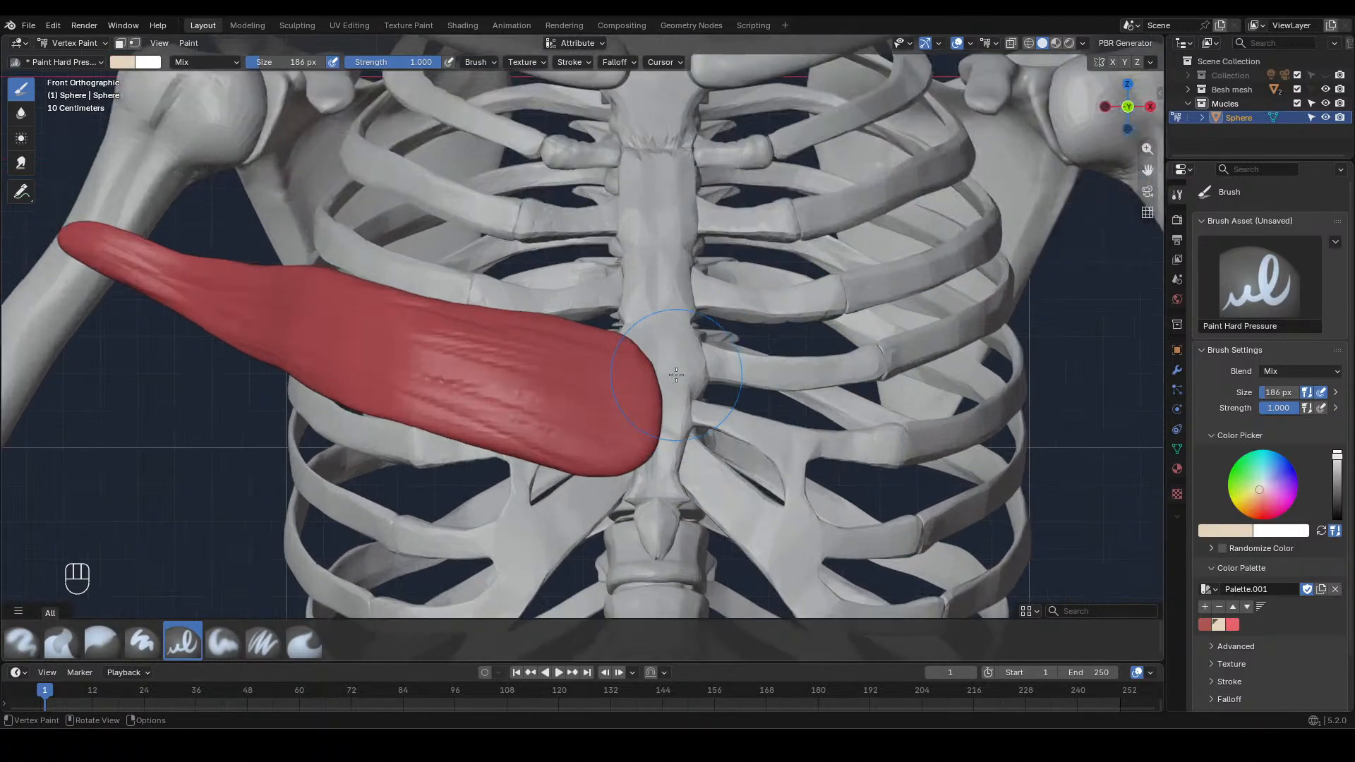
scroll(676, 374, "up", 2)
key("f")
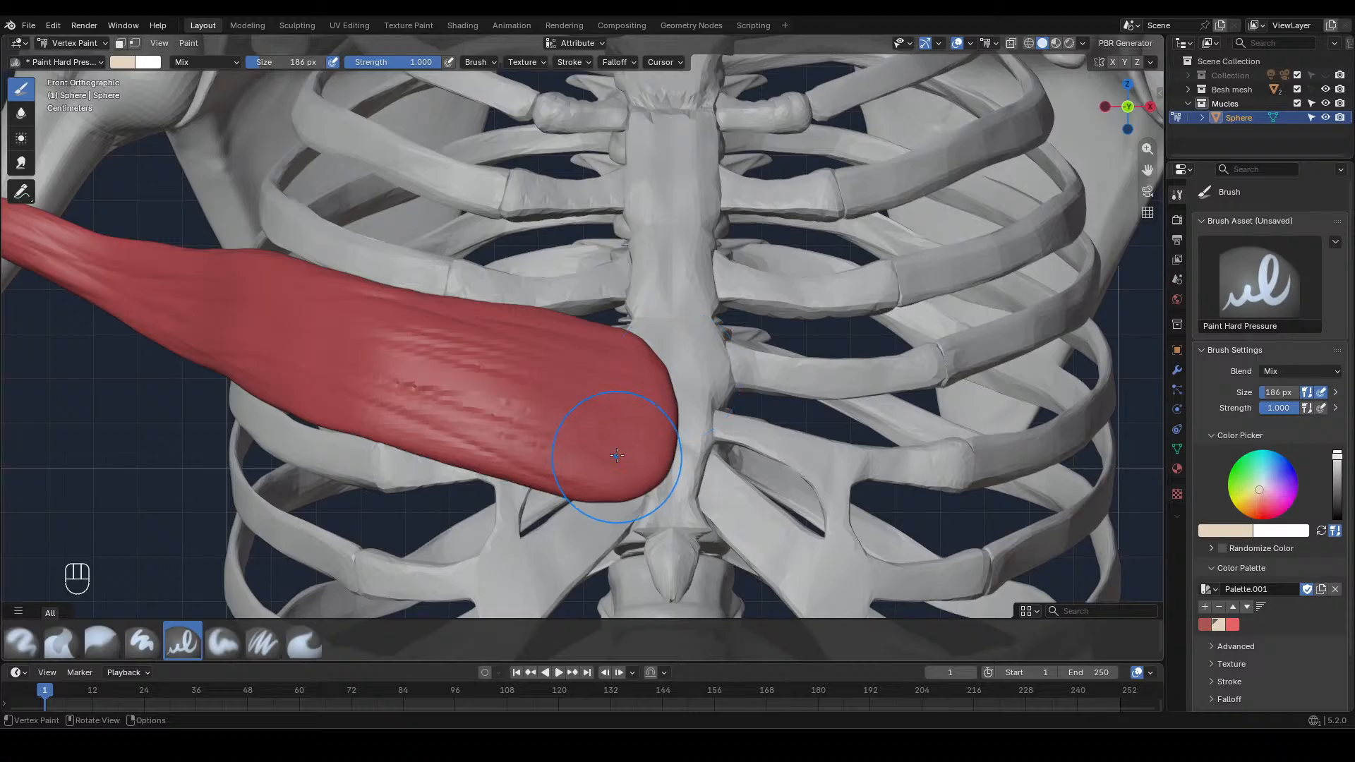
left_click(557, 452)
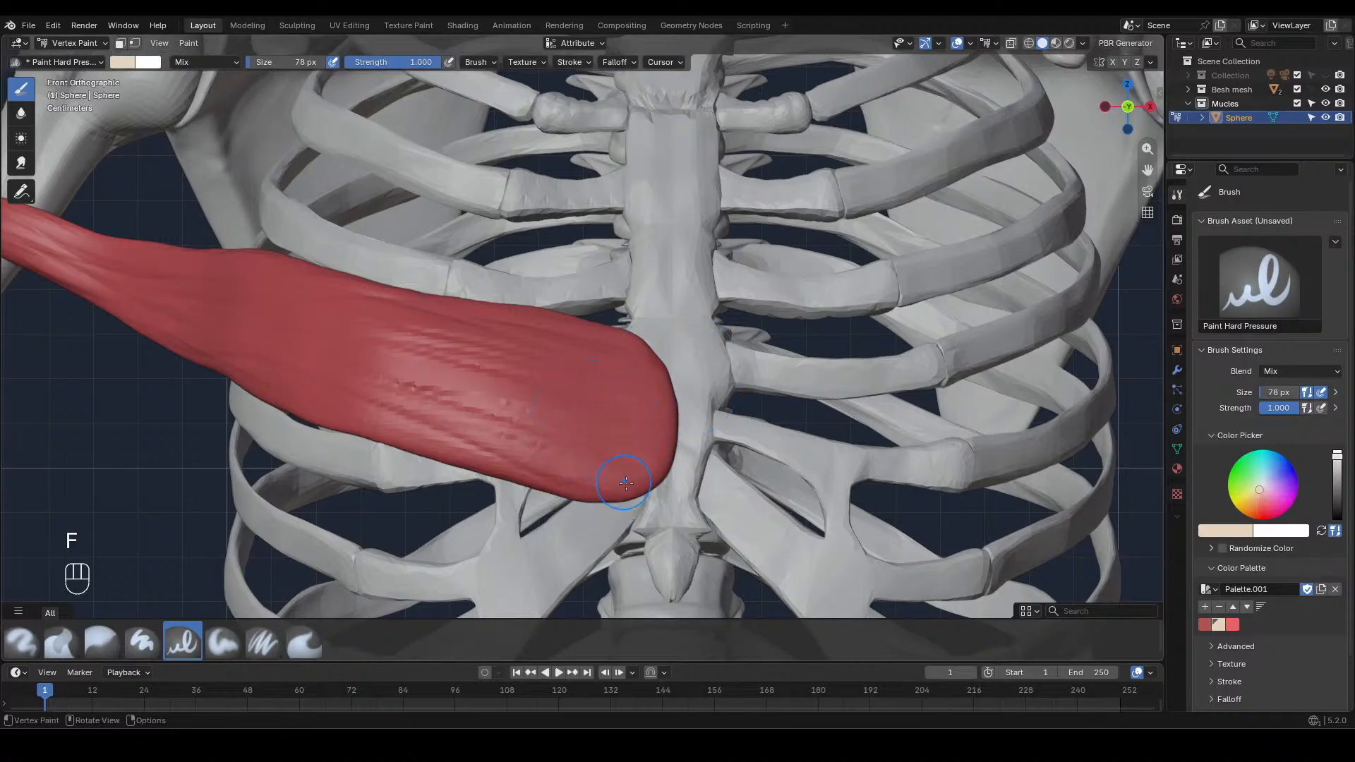
mouse_move(604, 474)
left_mouse_down()
mouse_move(665, 457)
mouse_move(597, 409)
mouse_move(586, 381)
mouse_move(628, 346)
mouse_move(660, 356)
left_mouse_up()
mouse_move(636, 439)
left_mouse_down()
mouse_move(579, 490)
mouse_move(606, 503)
mouse_move(585, 462)
mouse_move(673, 471)
mouse_move(653, 398)
left_mouse_up()
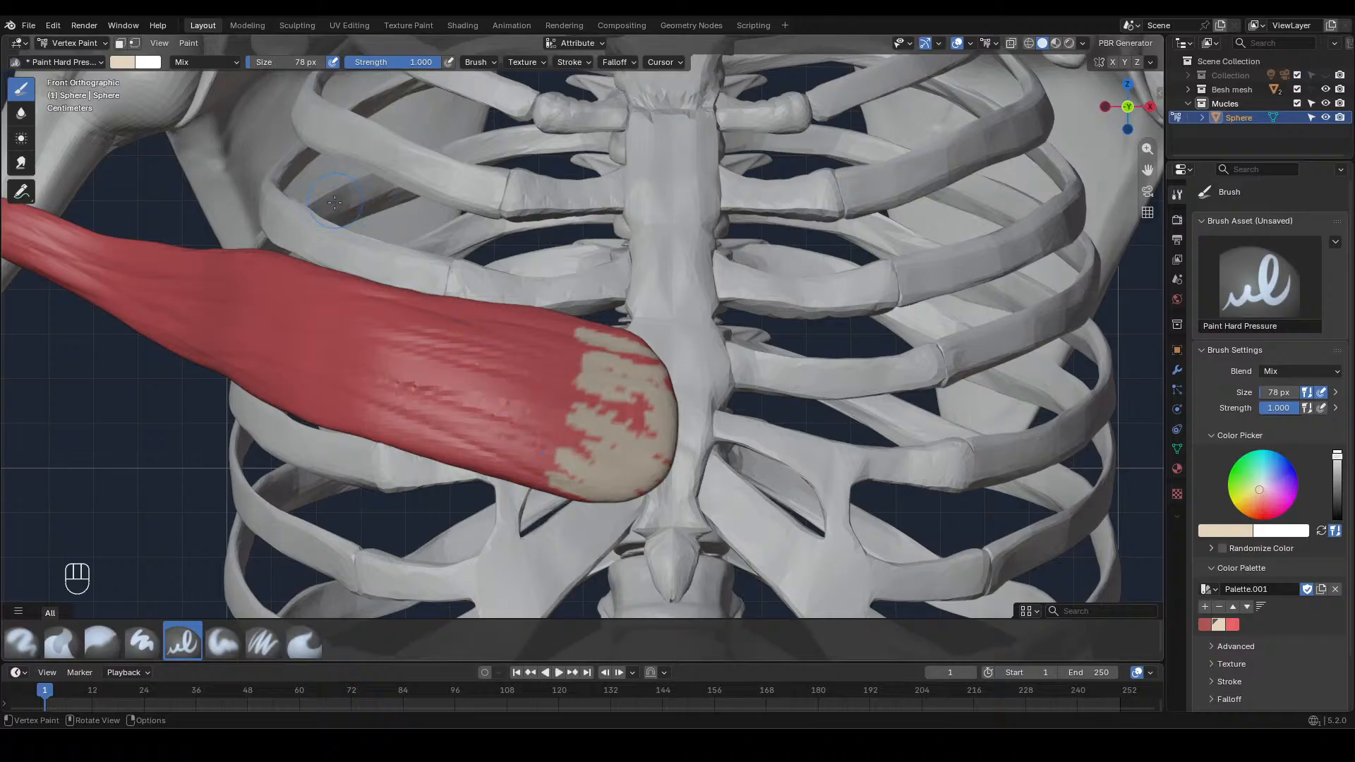
Switch to the Airbrush and fill the sternal end of the muscle with solid beige
left_click(57, 61)
left_click(185, 120)
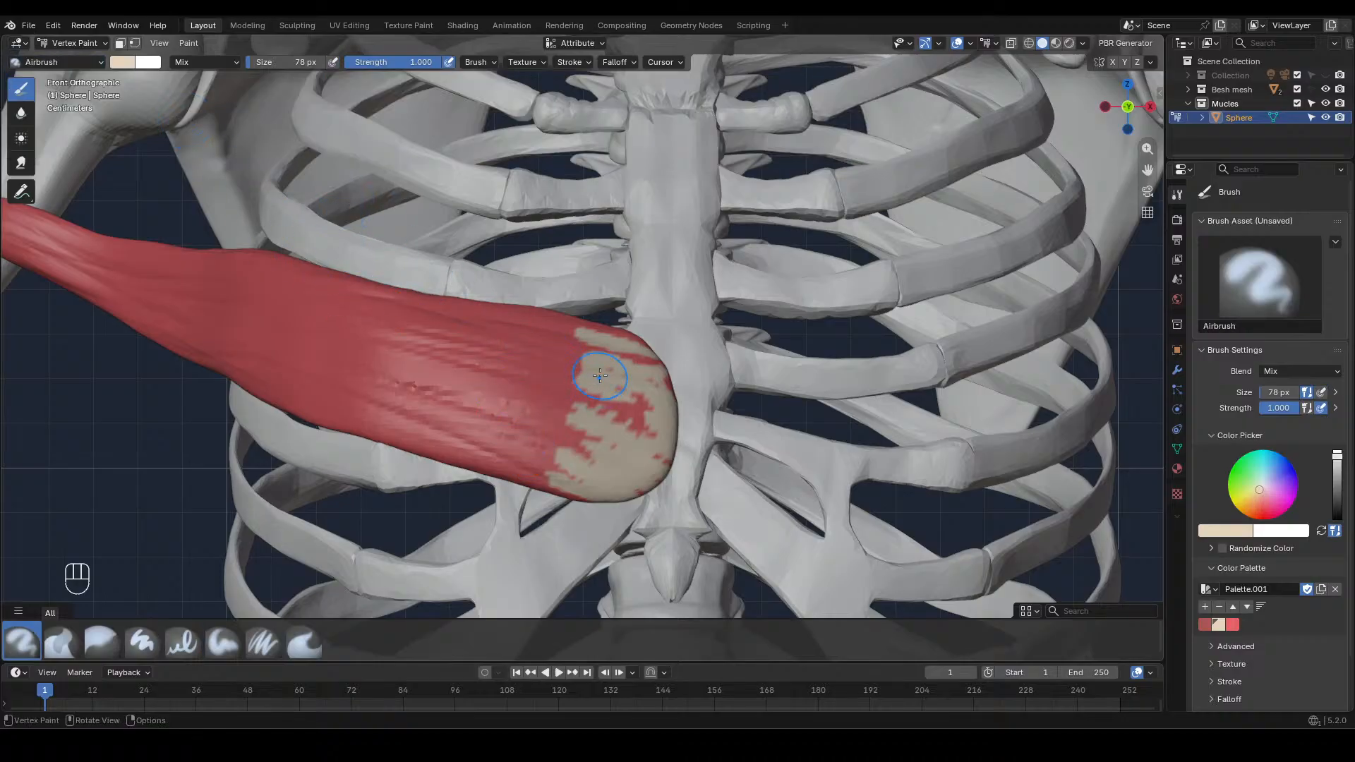
key("shift")
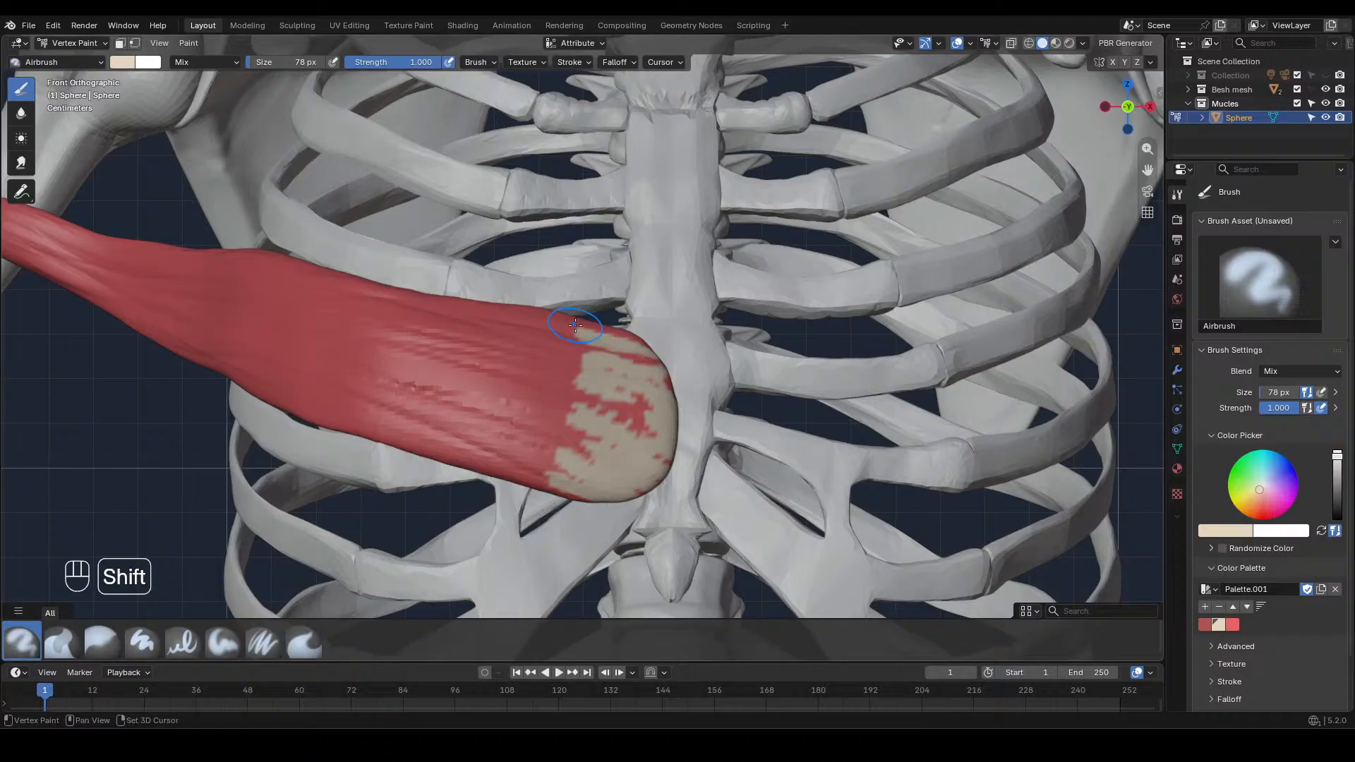
mouse_move(575, 324)
left_mouse_down("shift")
mouse_move(625, 357)
mouse_move(593, 437)
mouse_move(607, 506)
mouse_move(666, 441)
mouse_move(608, 406)
mouse_move(626, 335)
left_mouse_up("shift")
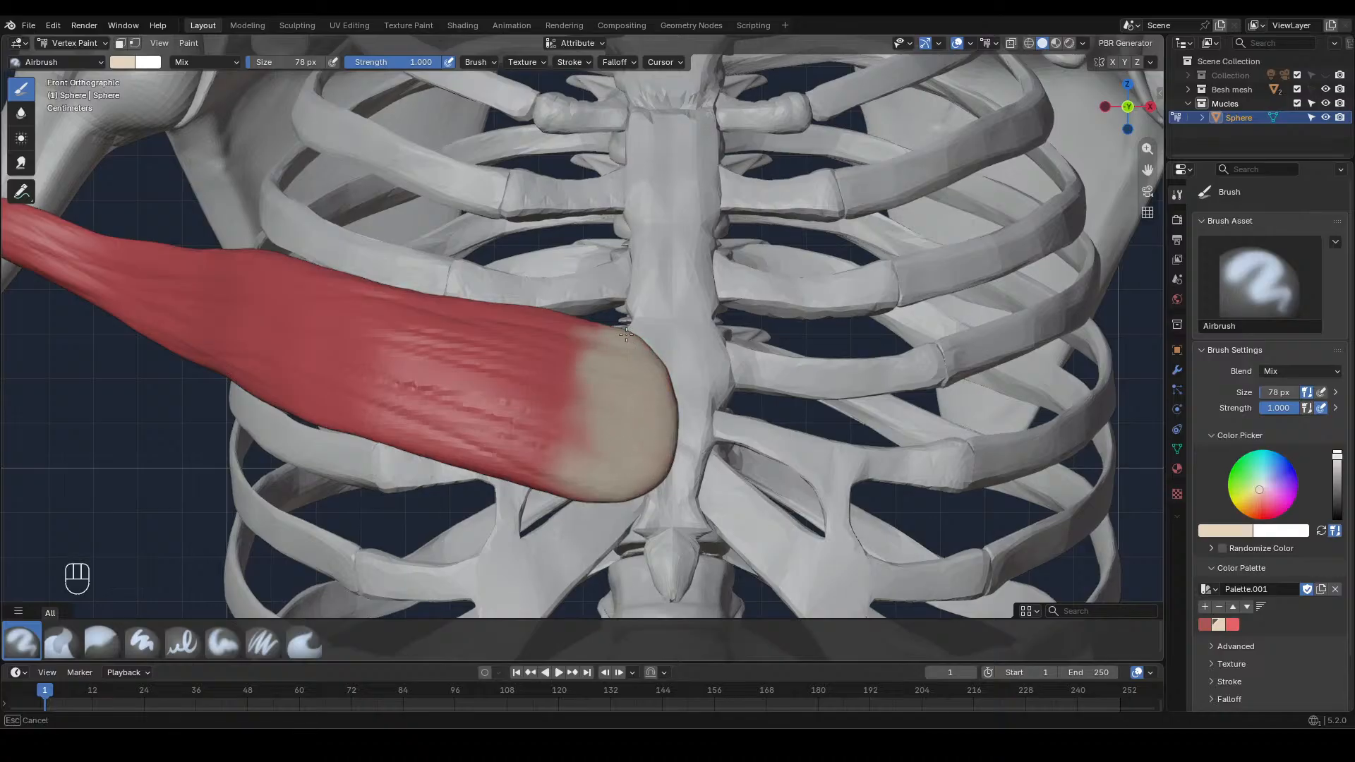
mouse_move(648, 426)
left_mouse_down()
mouse_move(567, 439)
mouse_move(558, 487)
left_mouse_up()
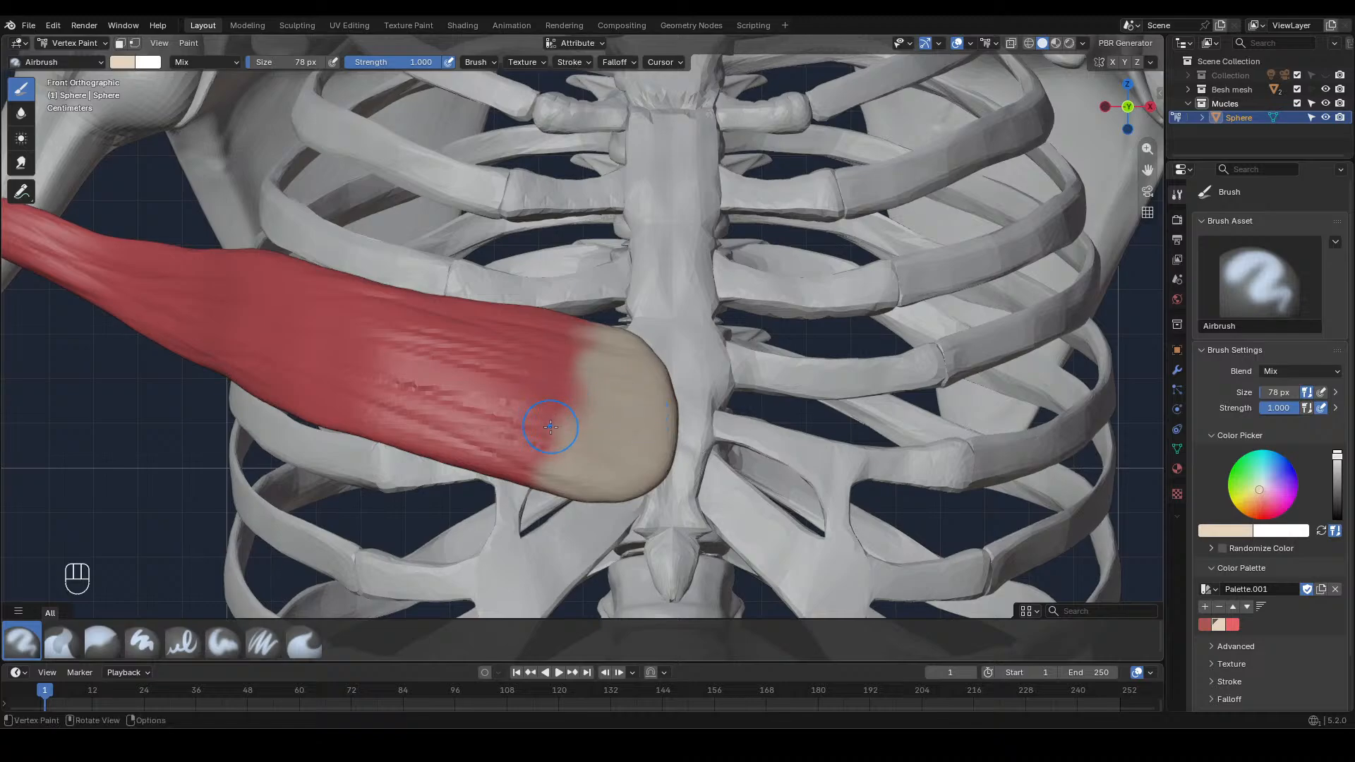
Undo a stray stroke and blur the boundary between the beige sternal end and the red muscle
left_click_drag(538, 432, 559, 457)
key("ctrl+z")
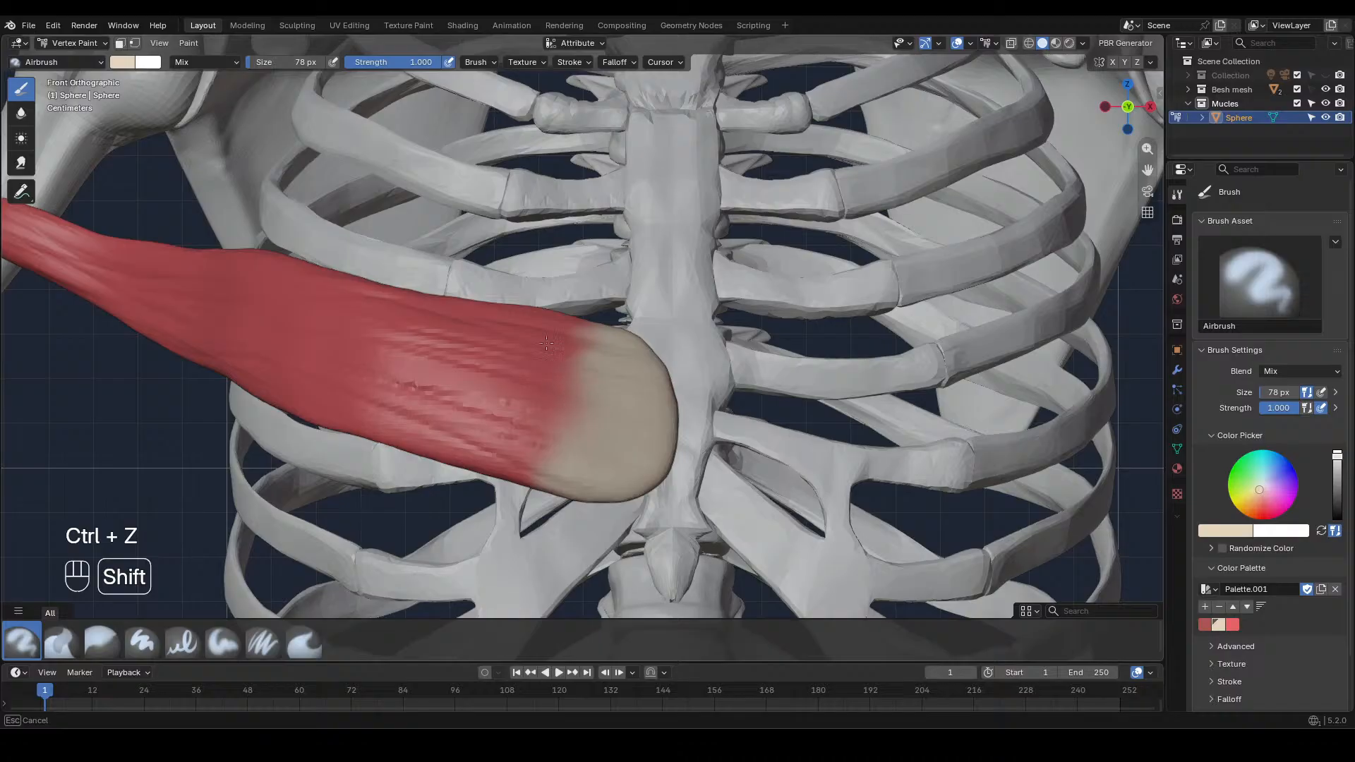
left_click_drag(570, 330, 626, 362, "shift")
mouse_move(517, 459)
left_mouse_down("shift")
mouse_move(620, 429)
mouse_move(635, 502)
mouse_move(606, 506)
left_mouse_up("shift")
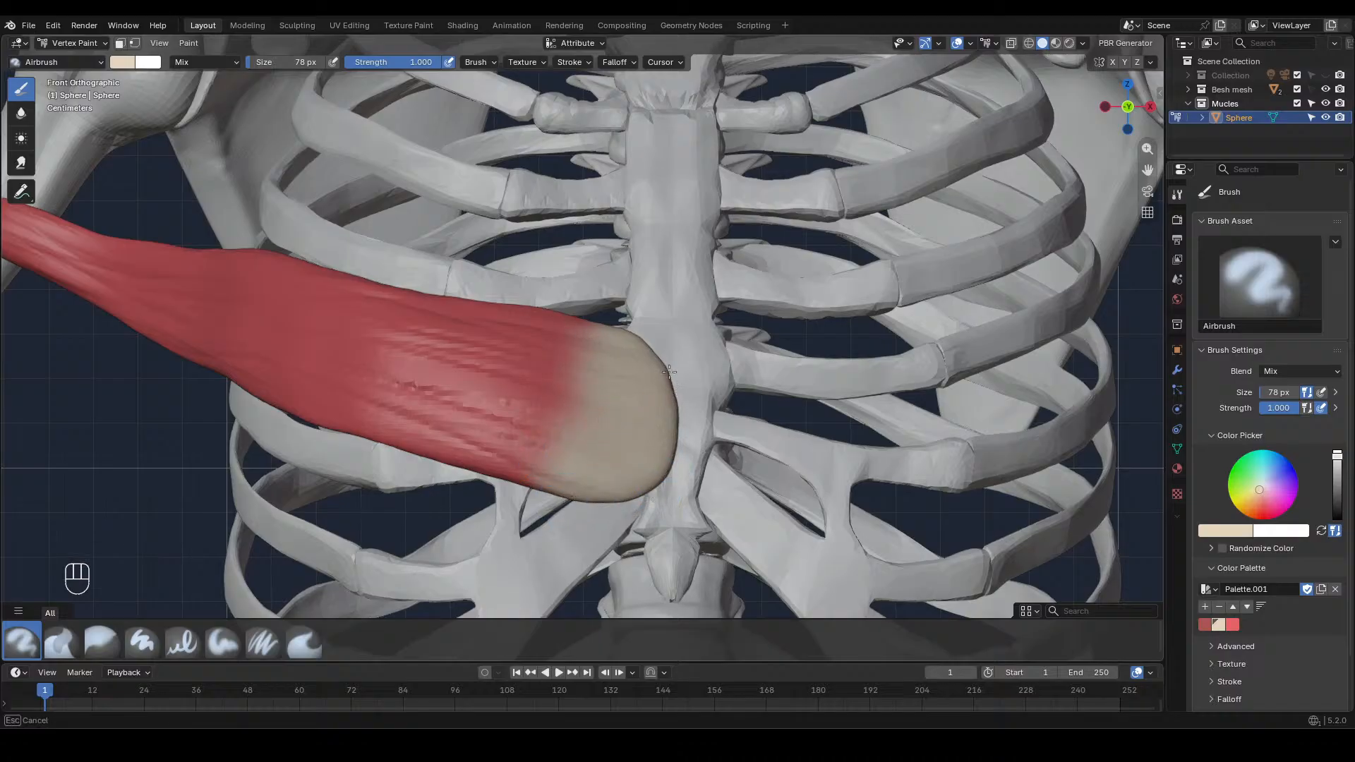
left_click_drag(636, 321, 637, 317, "shift")
left_click_drag(582, 450, 518, 464, "shift")
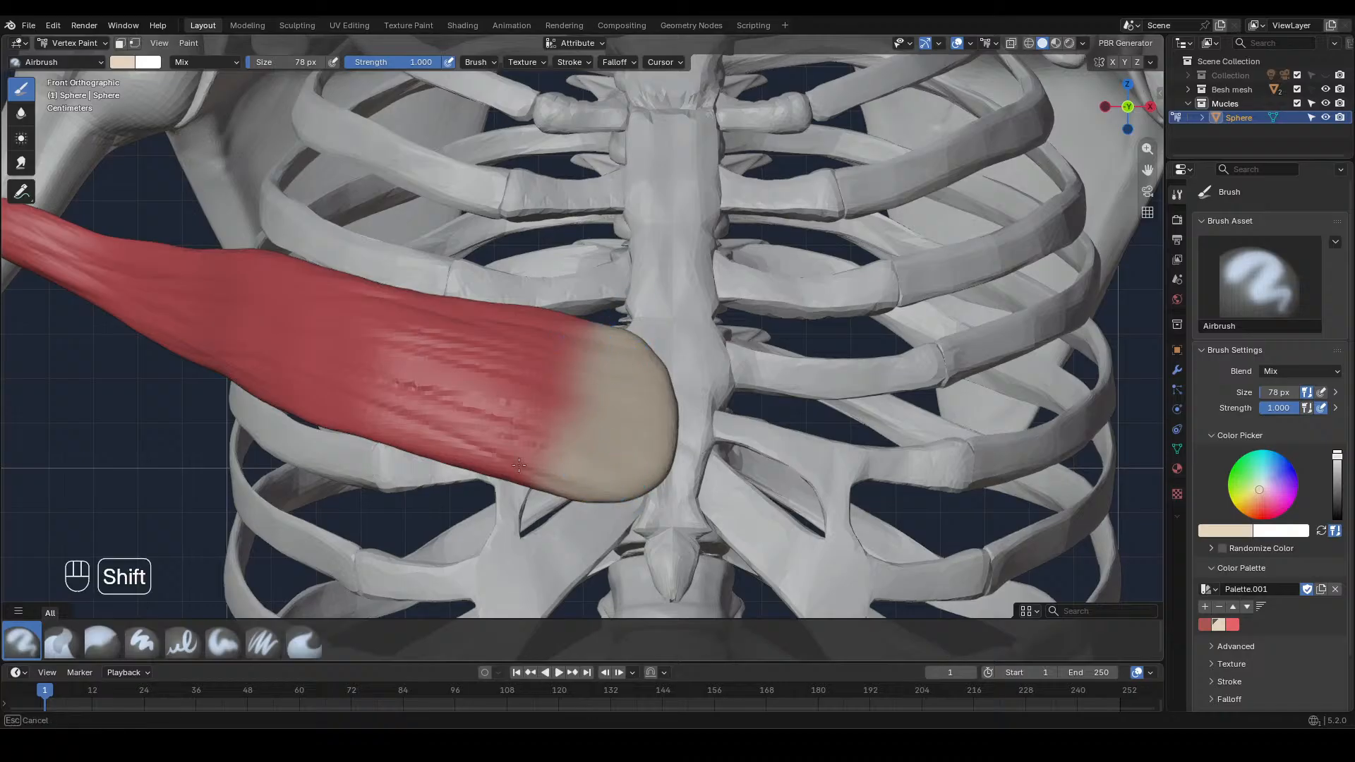
left_click_drag(579, 340, 597, 321, "shift")
middle_click_drag(635, 296, 665, 570, "ctrl")
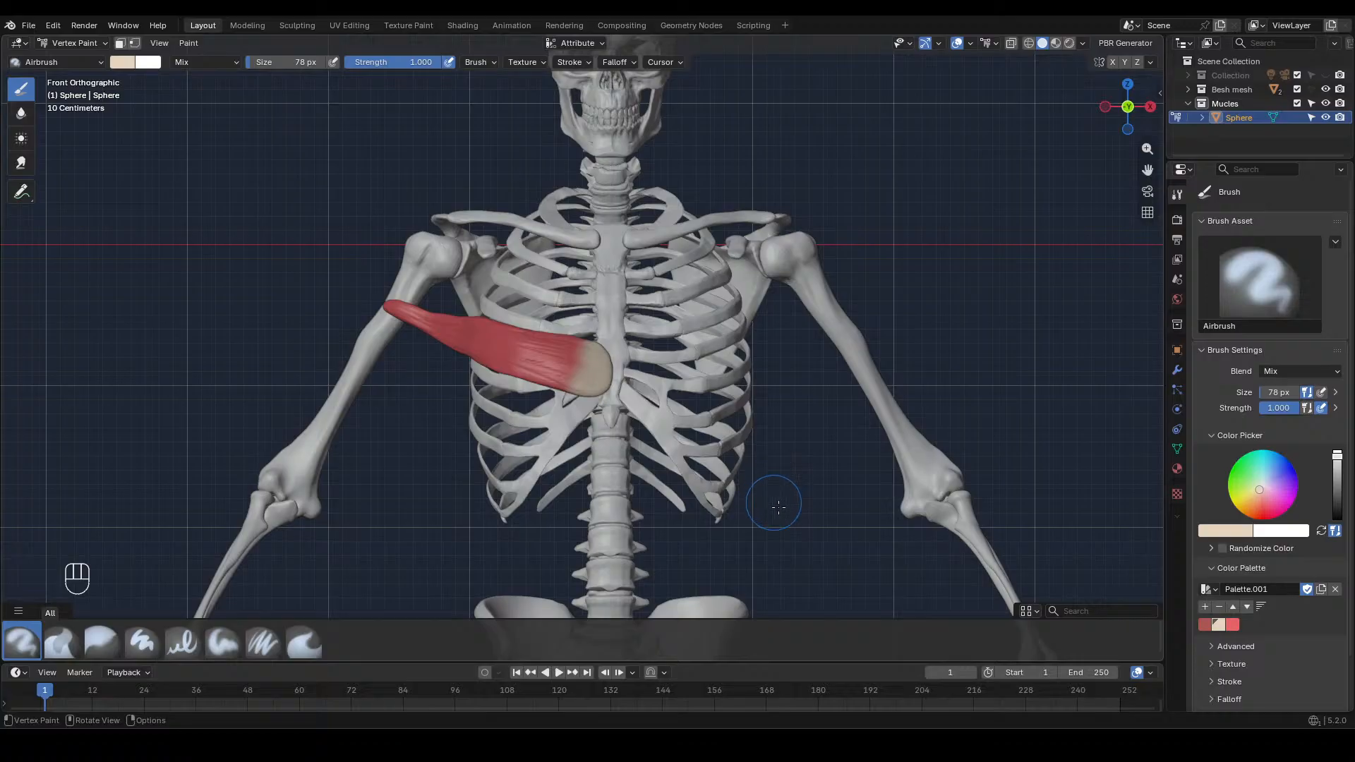
Pick the light red from the palette and airbrush streaks into the beige sternal end with a 40 px brush
left_click(1233, 624)
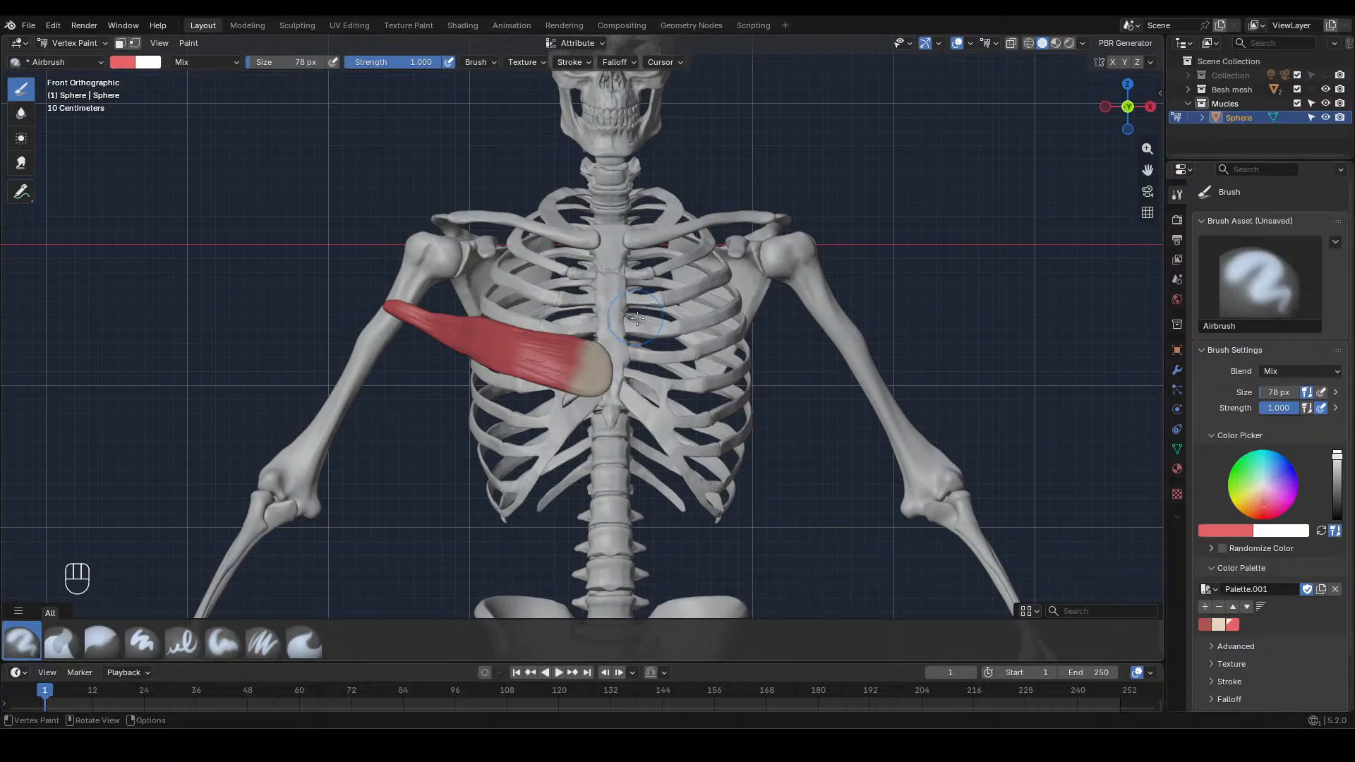
middle_click_drag(638, 321, 695, 254, "ctrl")
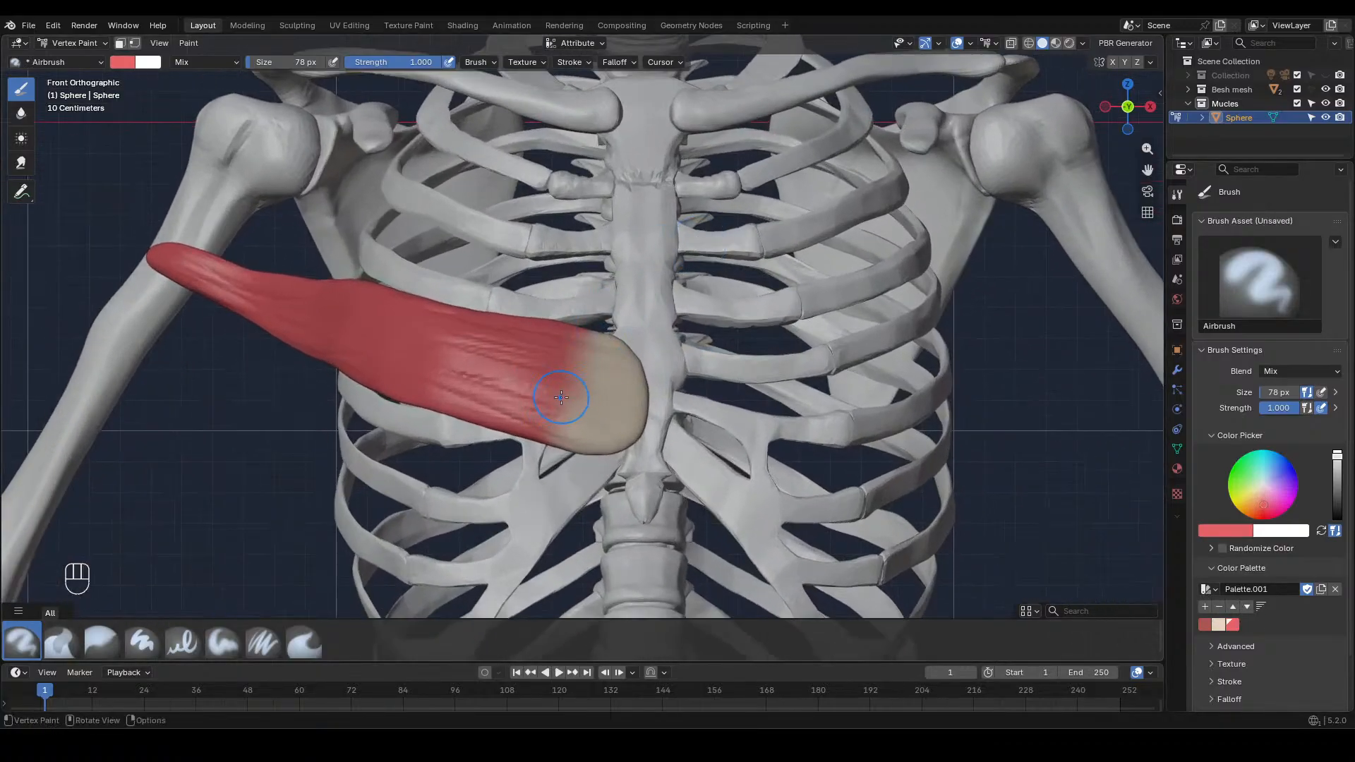
key("f")
left_click(548, 402)
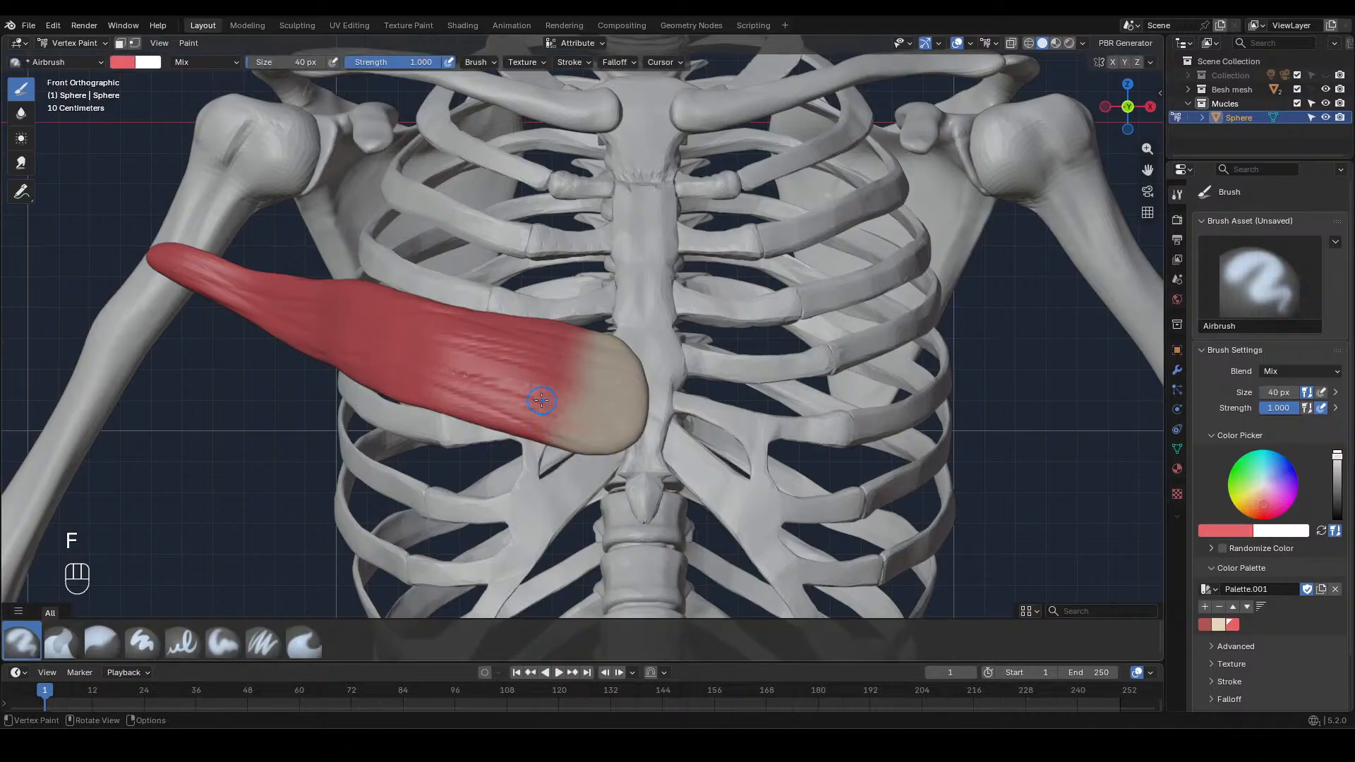
mouse_move(614, 384)
left_mouse_down()
mouse_move(574, 361)
mouse_move(605, 438)
mouse_move(541, 325)
left_mouse_up()
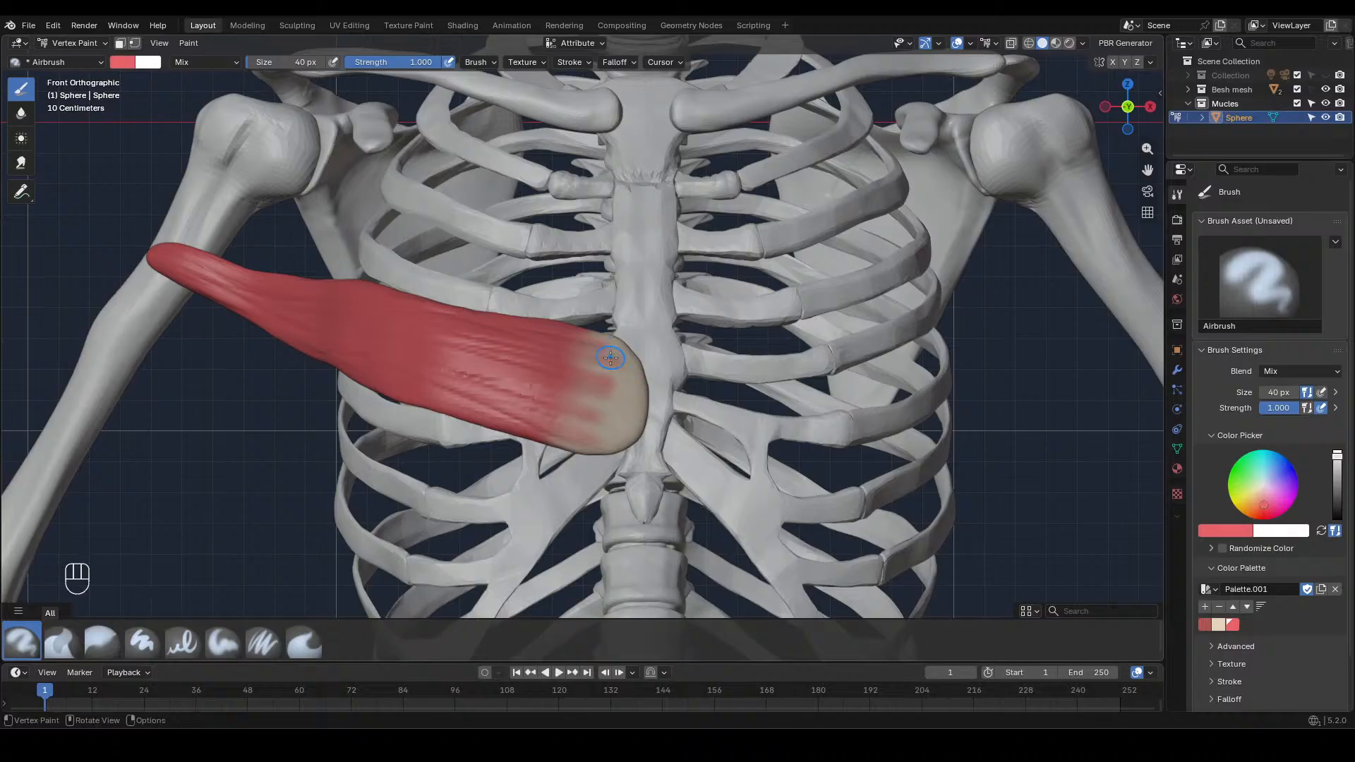
Paint beige streaks back over the sternal transition and blur them with the brush enlarged to 164 px
left_click(1218, 624)
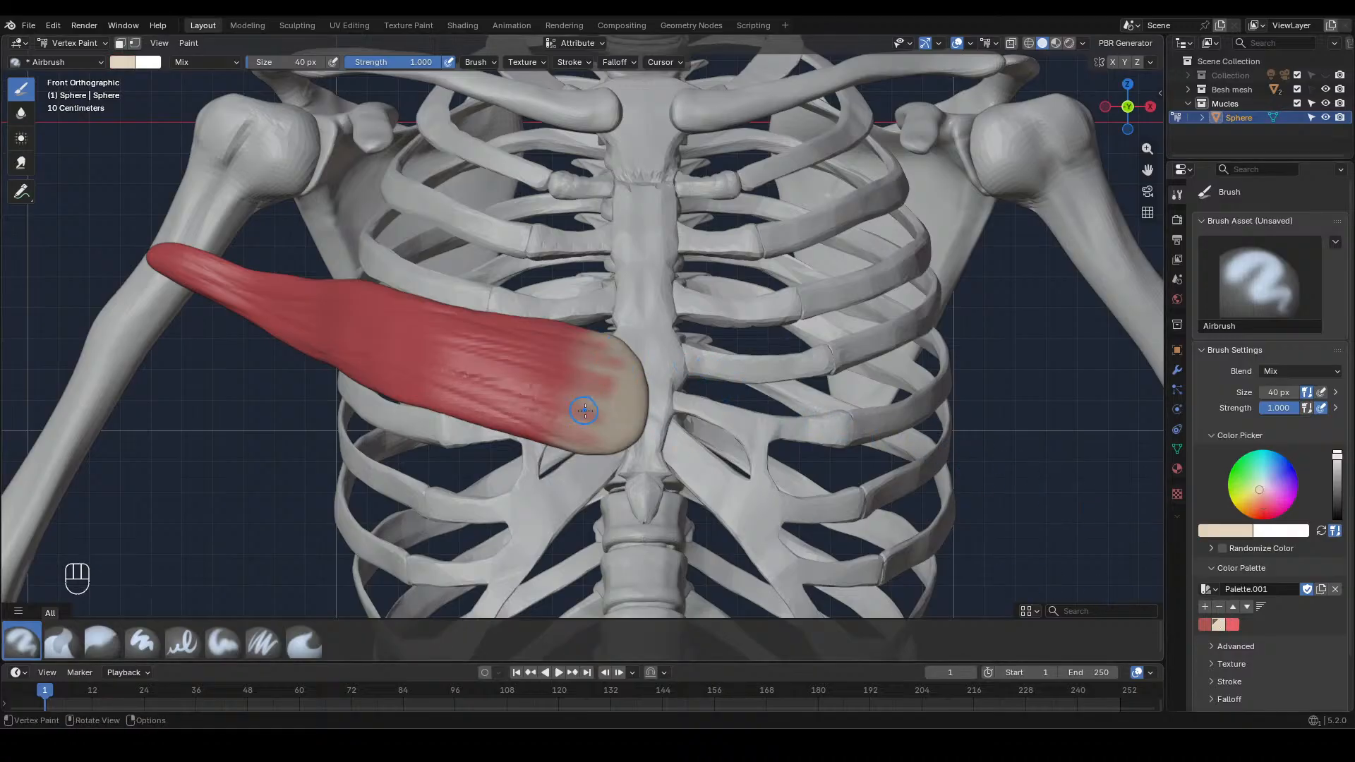
mouse_move(620, 375)
left_mouse_down()
mouse_move(628, 361)
mouse_move(606, 439)
left_mouse_up()
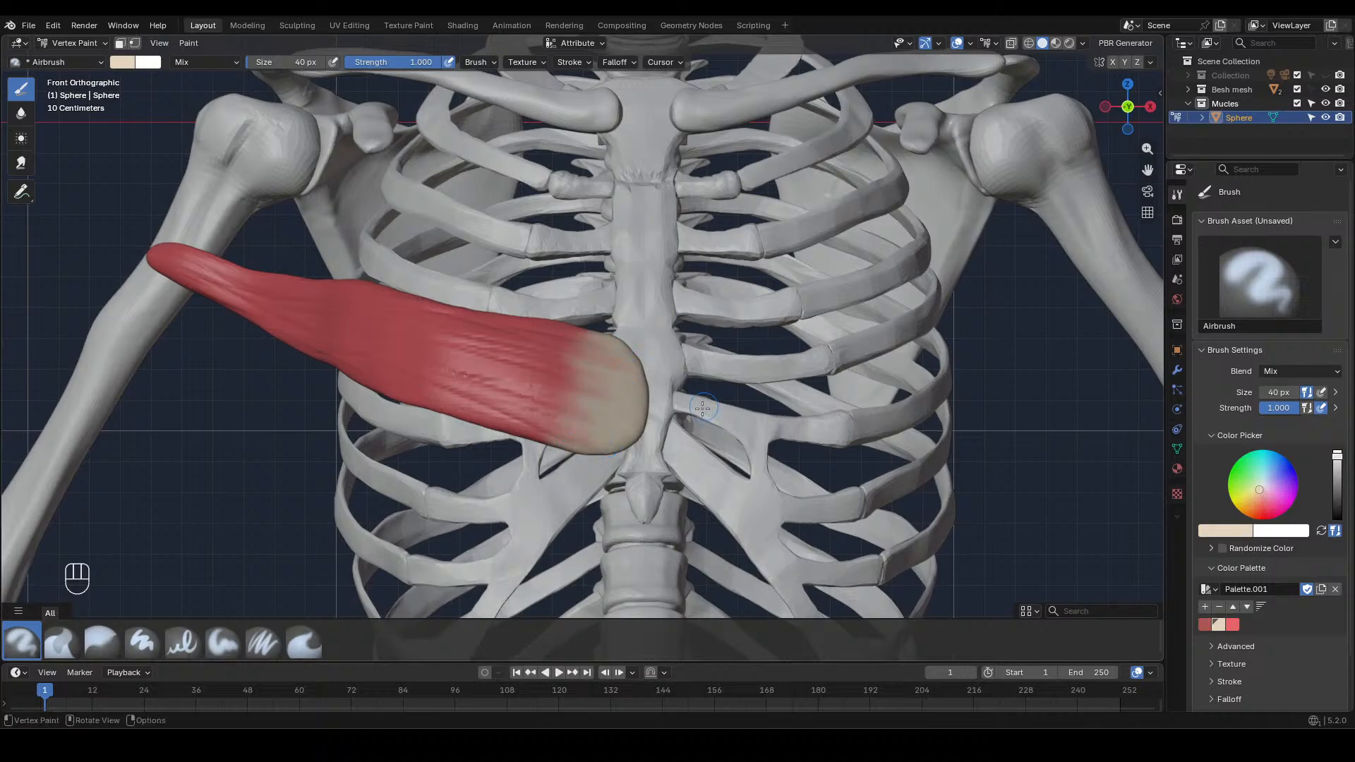
key("f")
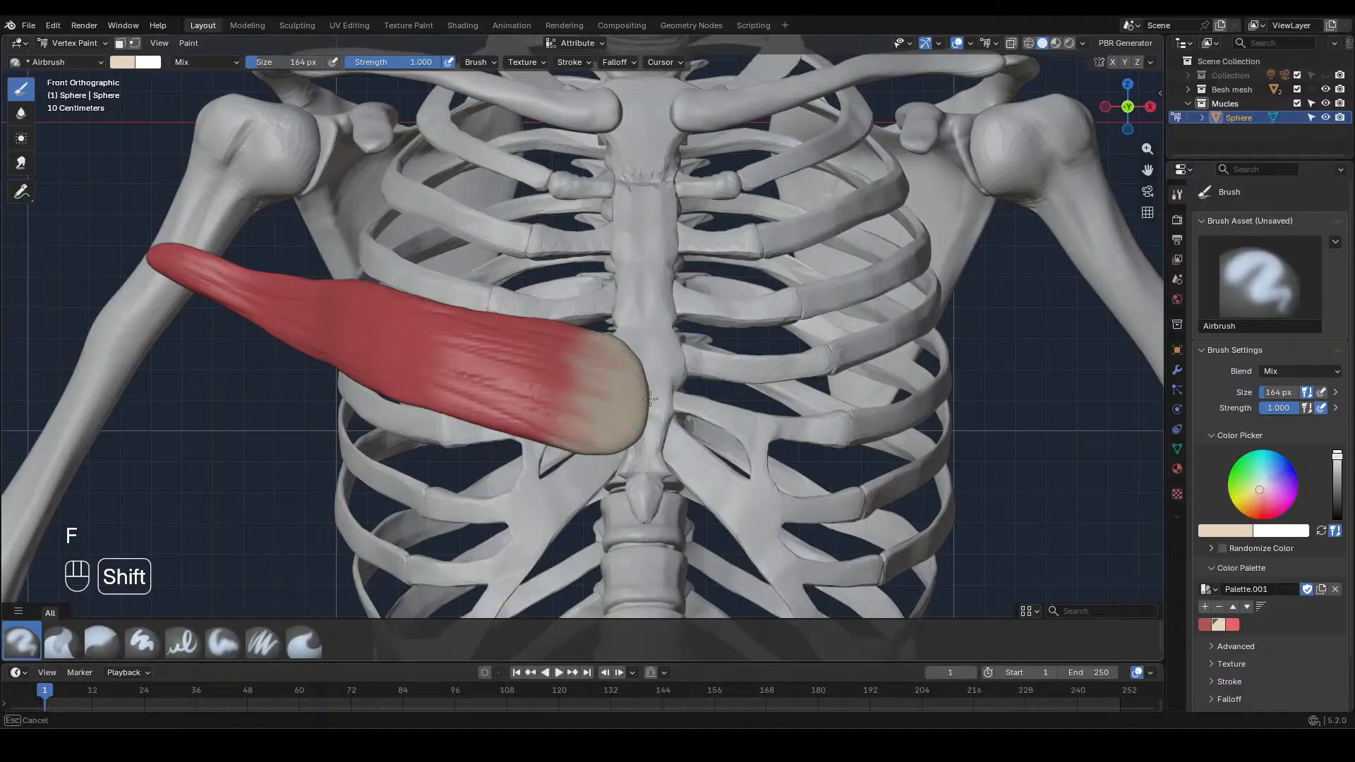
mouse_move(583, 426)
left_mouse_down()
mouse_move(611, 368)
mouse_move(632, 361)
mouse_move(580, 354)
left_mouse_up()
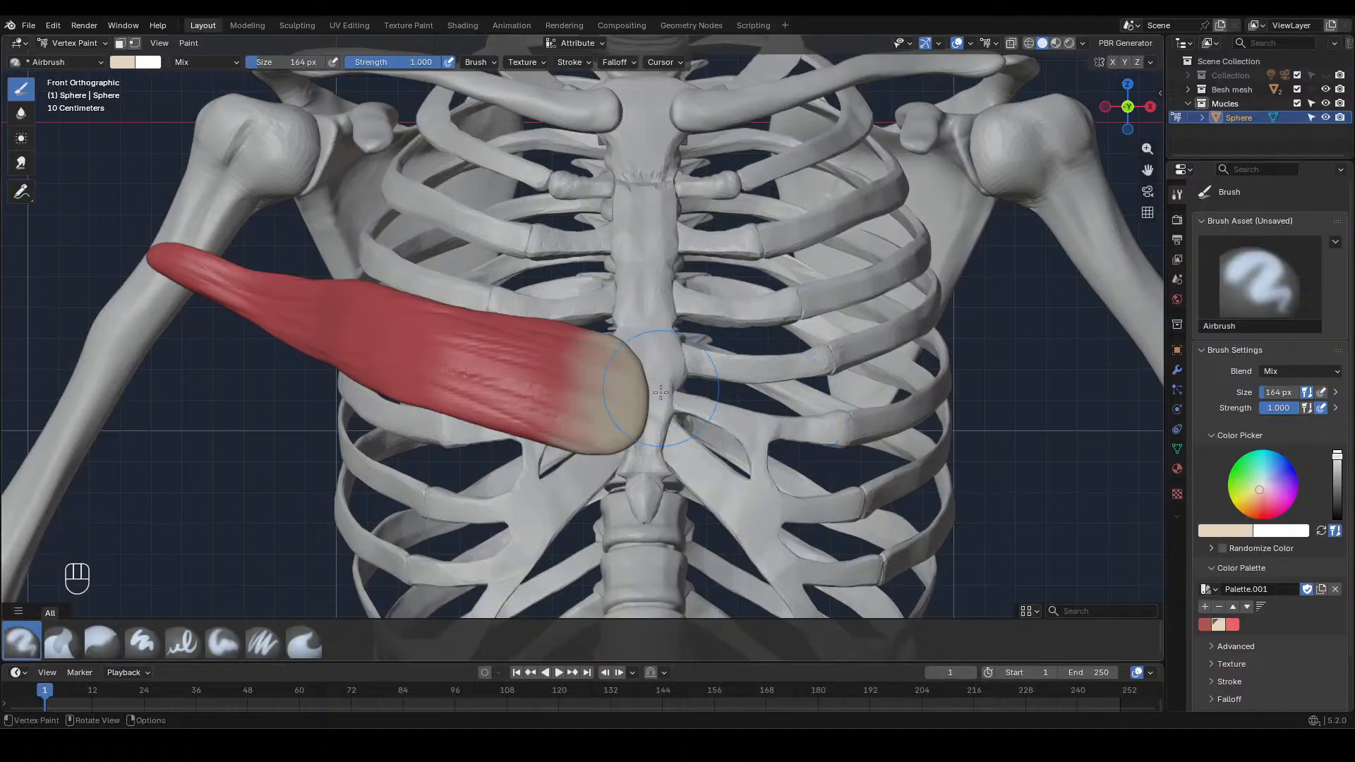
Set the brush size to 60 px and even out the beige sternal end and its blended edge
key("f")
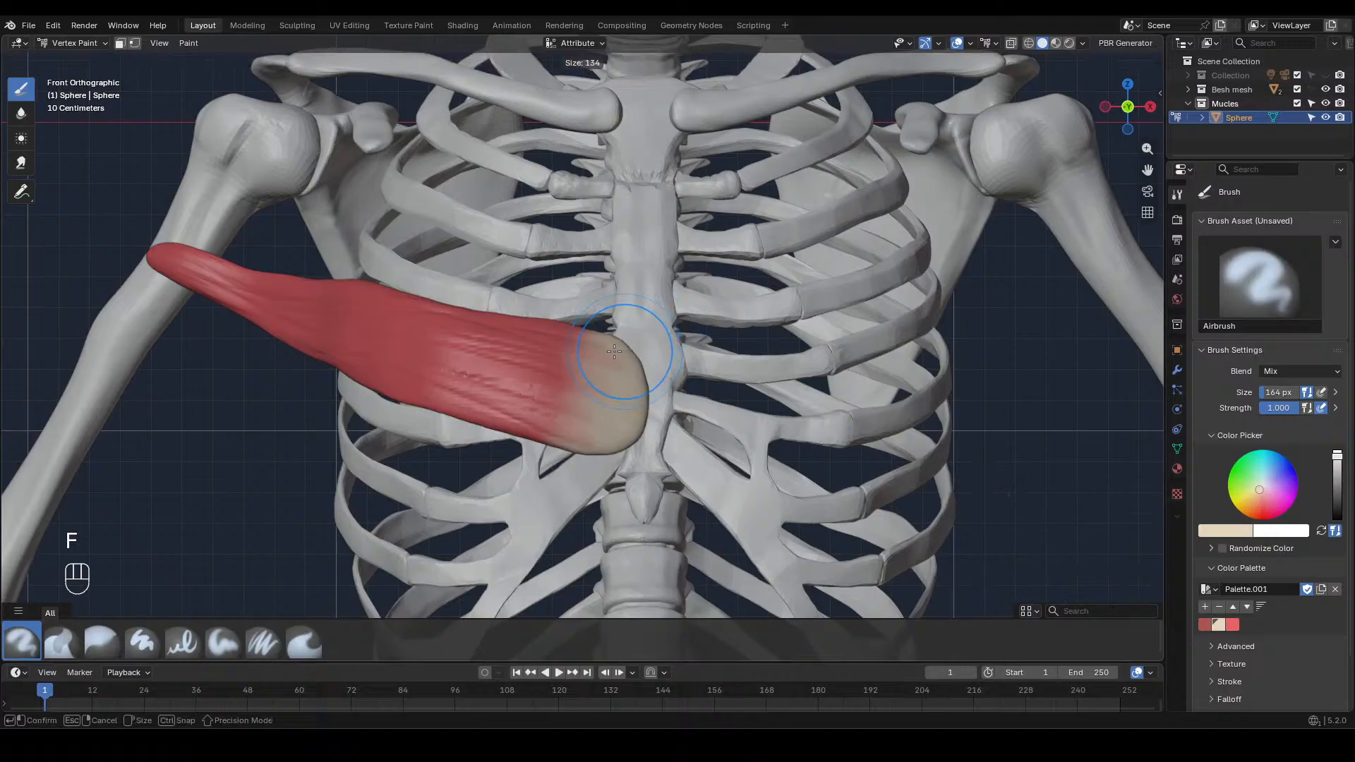
left_click(592, 352)
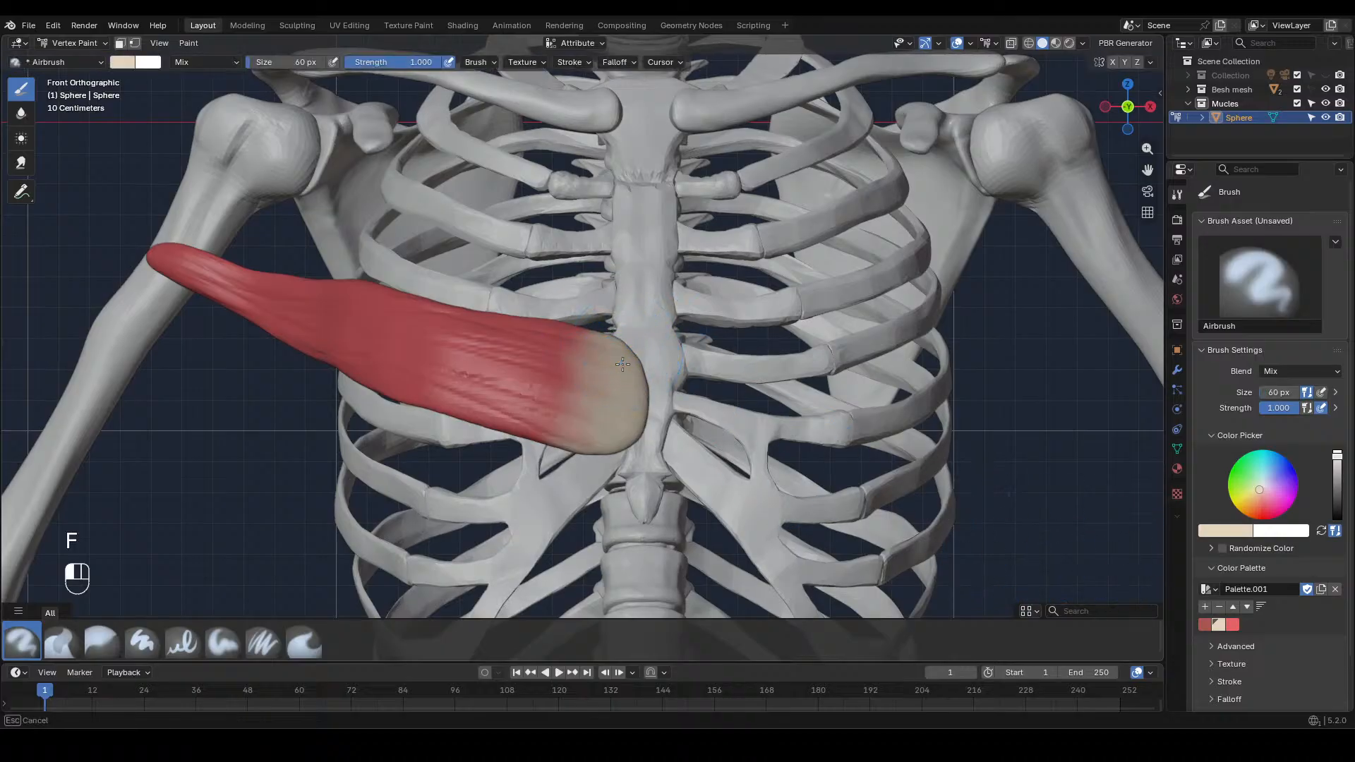
left_click_drag(620, 389, 618, 370, "shift")
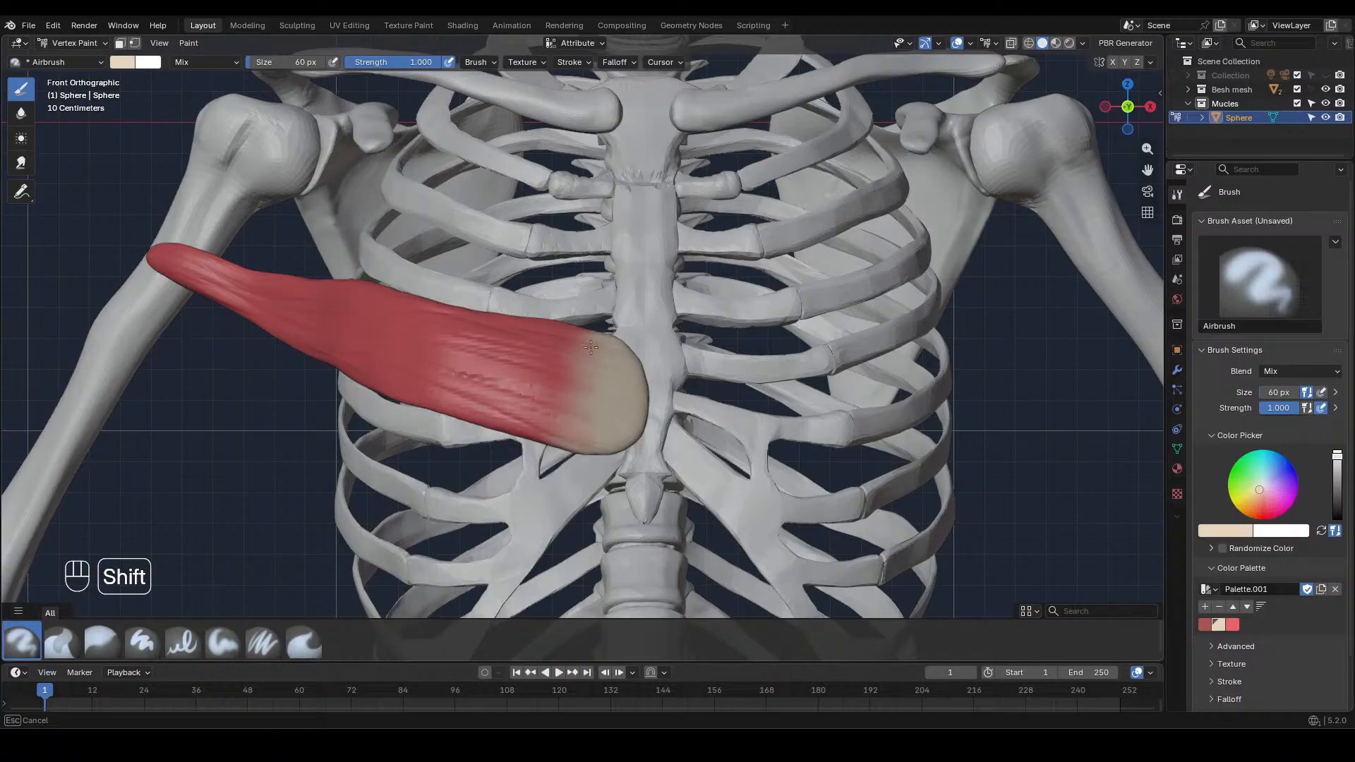
left_click_drag(620, 448, 616, 444, "shift")
left_click_drag(609, 440, 620, 384)
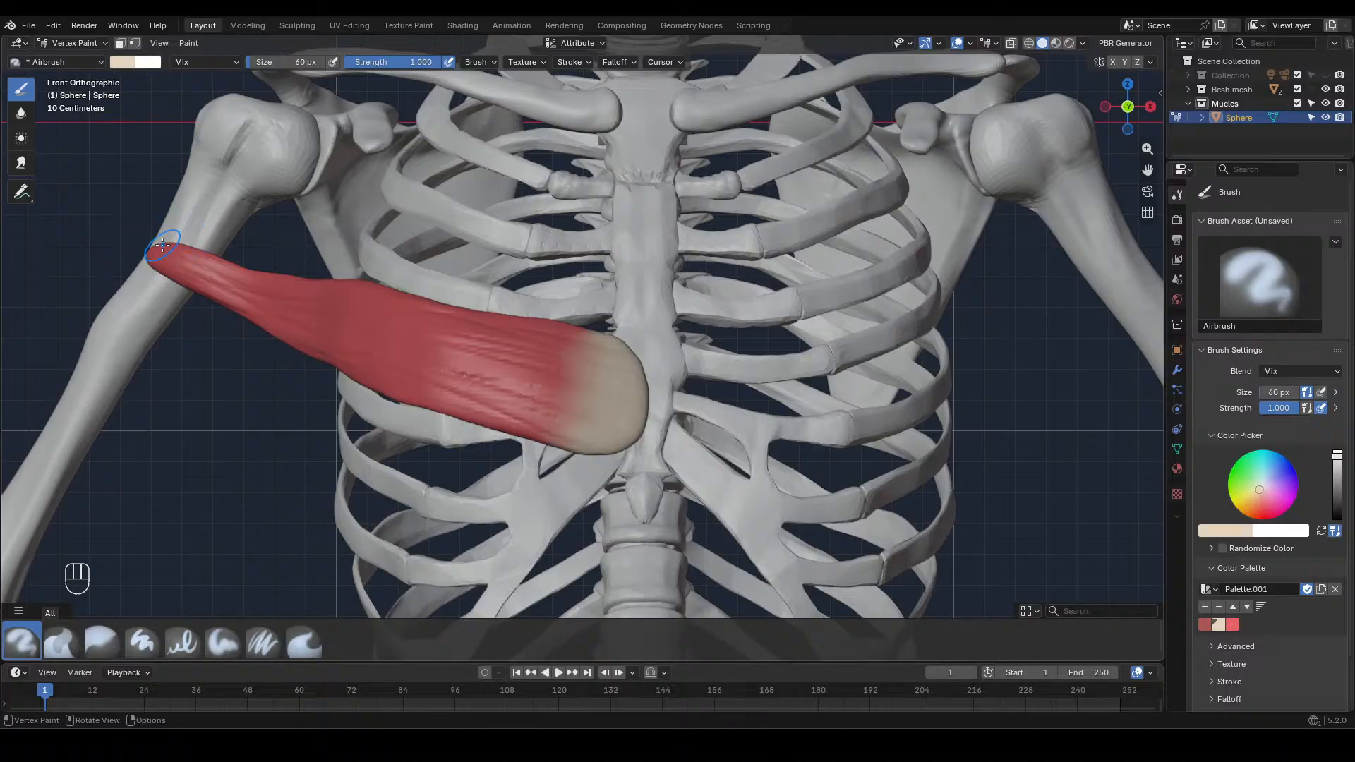
Paint the muscle's tip on the upper arm beige and add fine streaks towards the red with a 20 px brush
mouse_move(163, 245)
left_mouse_down()
mouse_move(179, 276)
mouse_move(189, 255)
left_mouse_up()
key("f")
left_click(170, 263)
key("f")
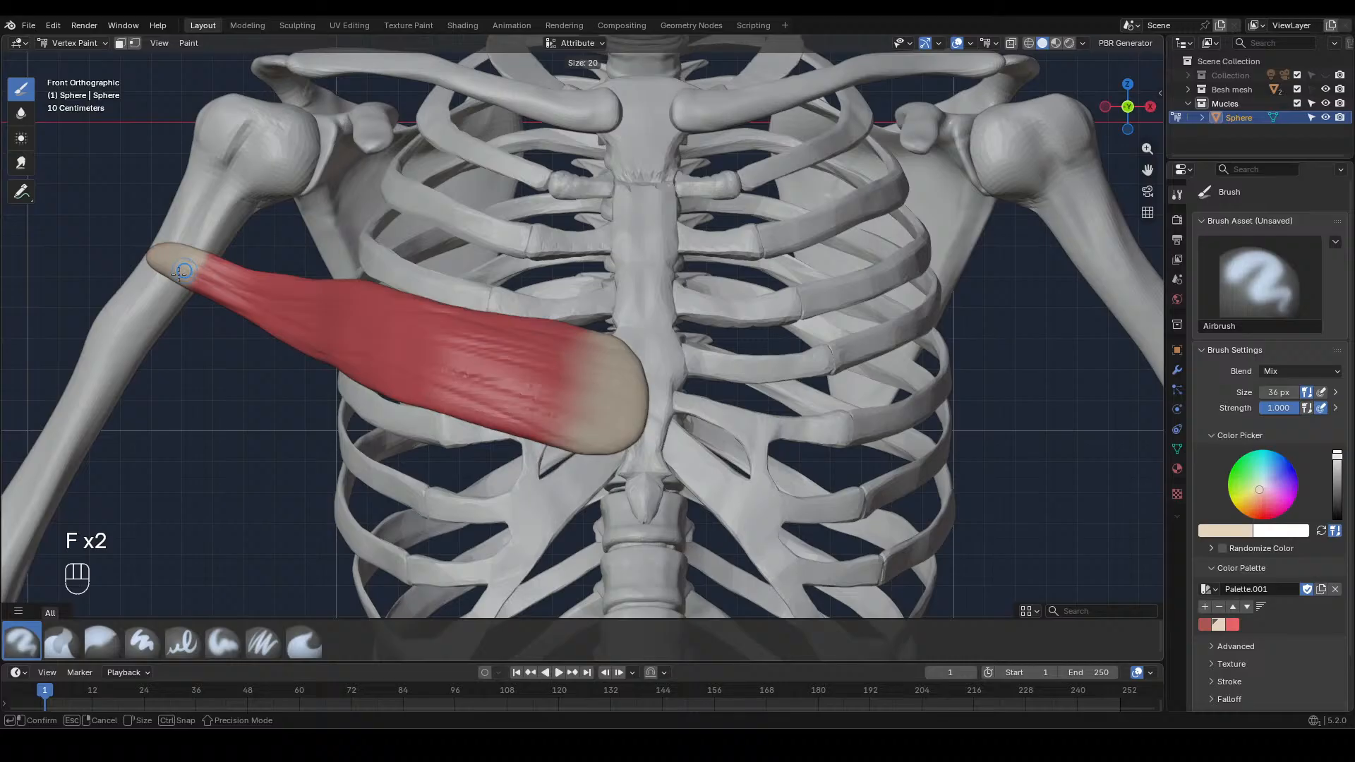
left_click(180, 272)
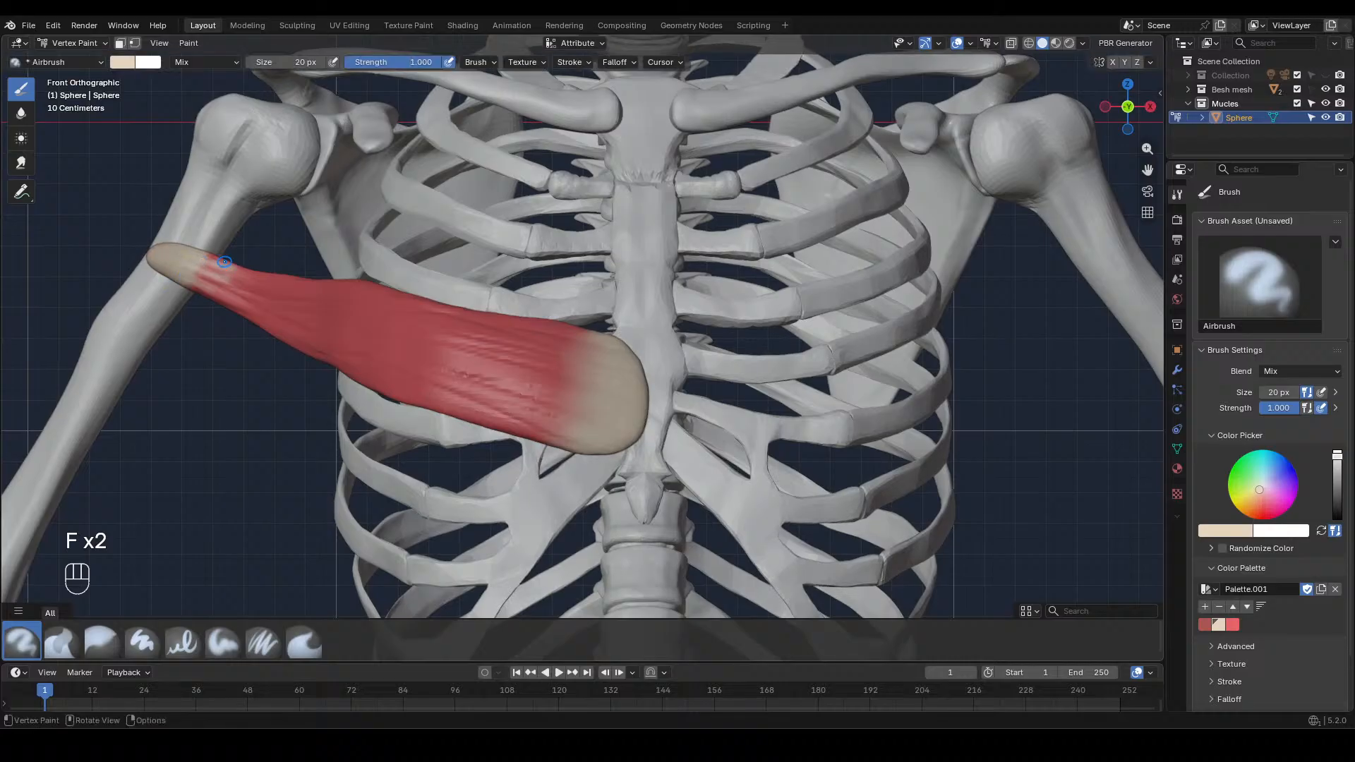
Set the brush size to 96 px and blur the beige-to-red transition at the upper-arm tip
key("f")
left_click(190, 276)
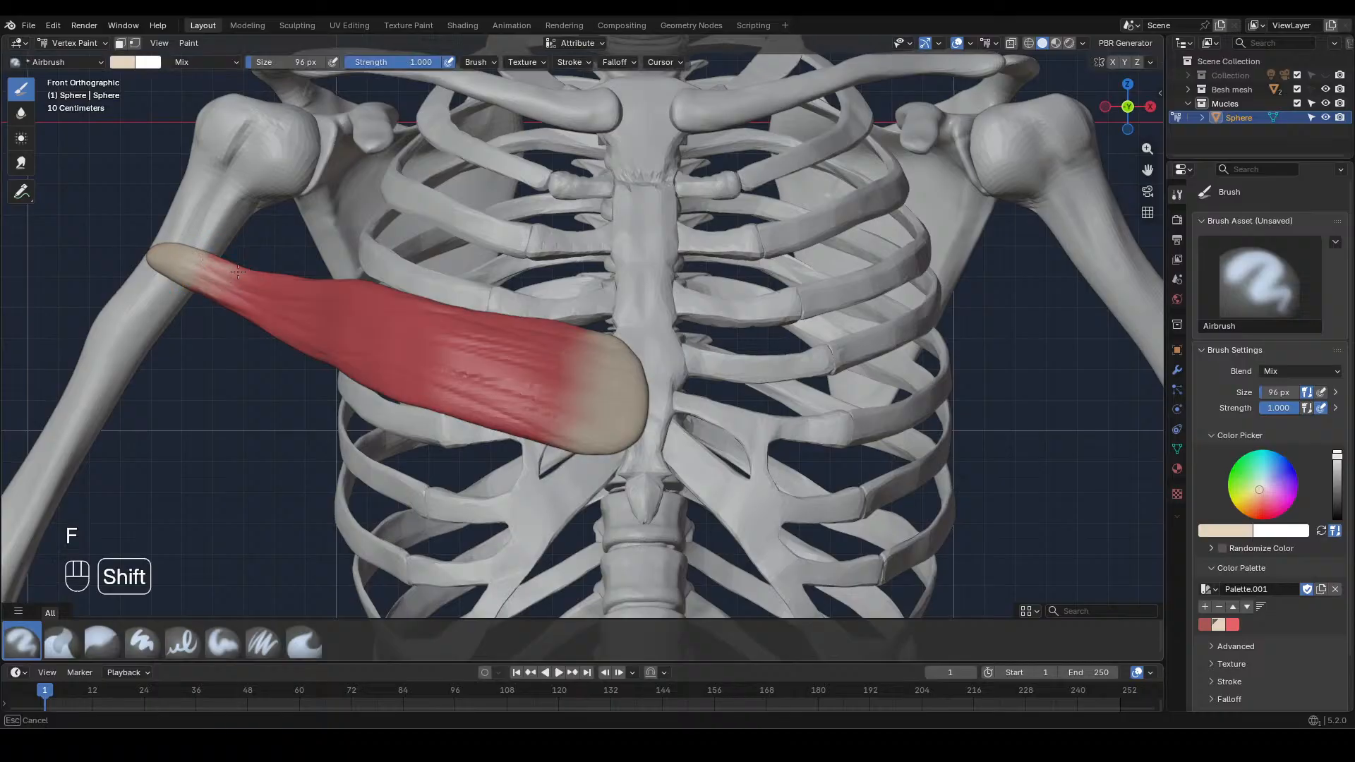
mouse_move(192, 278)
left_mouse_down("shift")
mouse_move(242, 279)
mouse_move(162, 254)
left_mouse_up("shift")
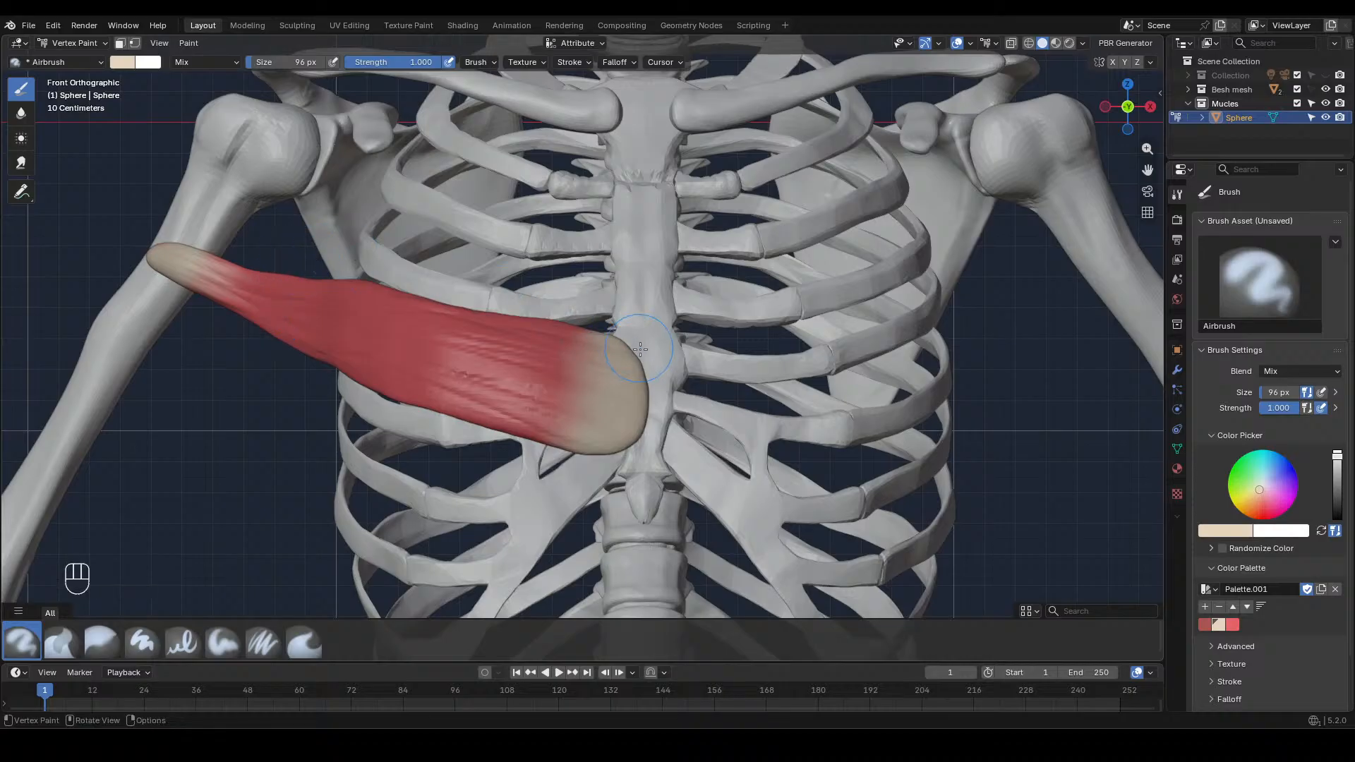
mouse_move(649, 322)
middle_mouse_down()
mouse_move(663, 370)
mouse_move(744, 417)
middle_mouse_up()
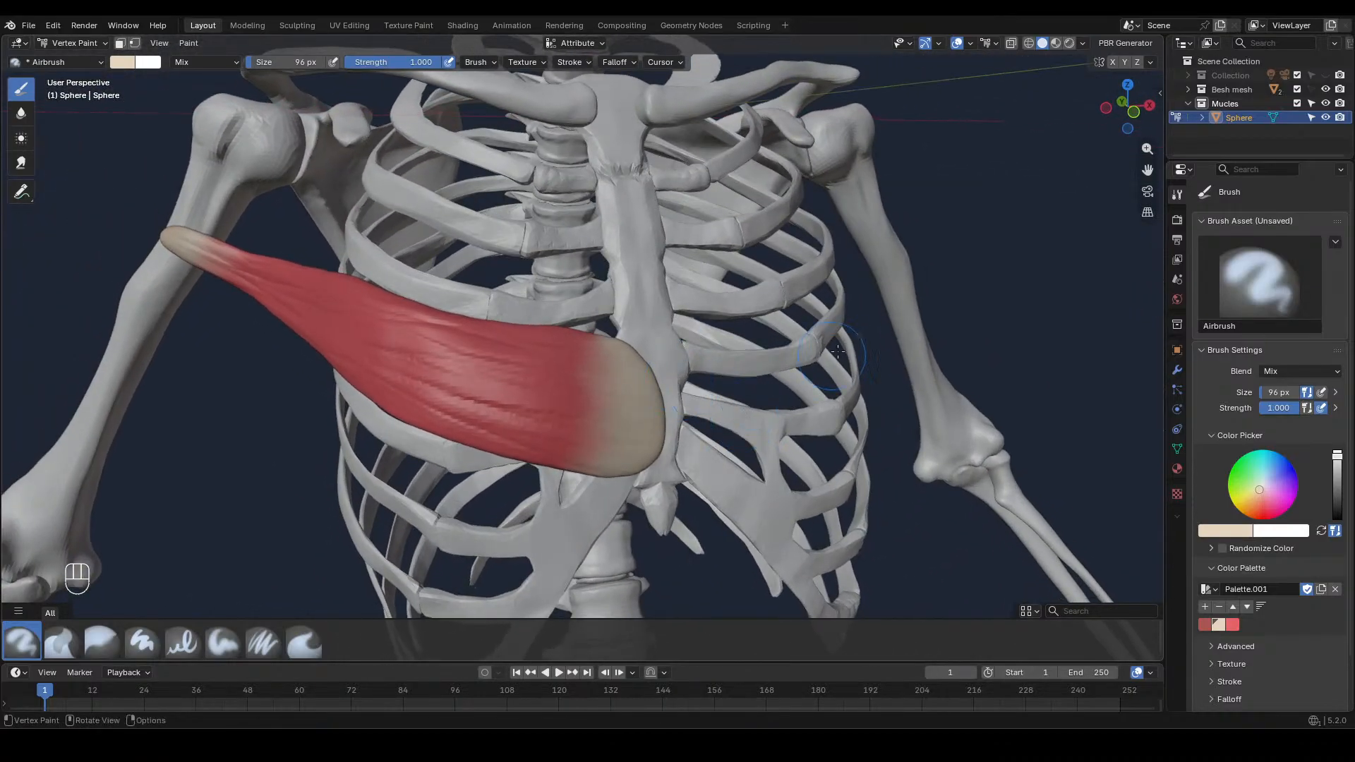
key("KP_1")
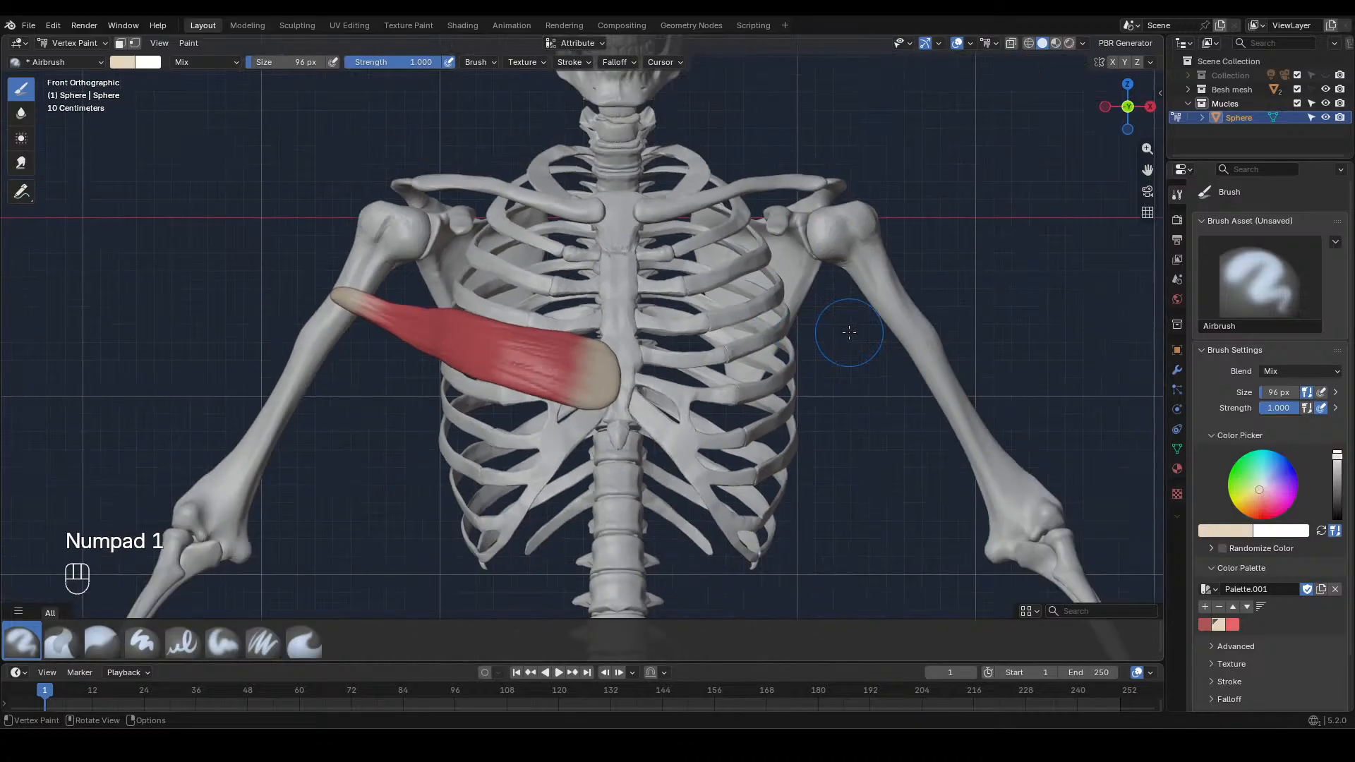
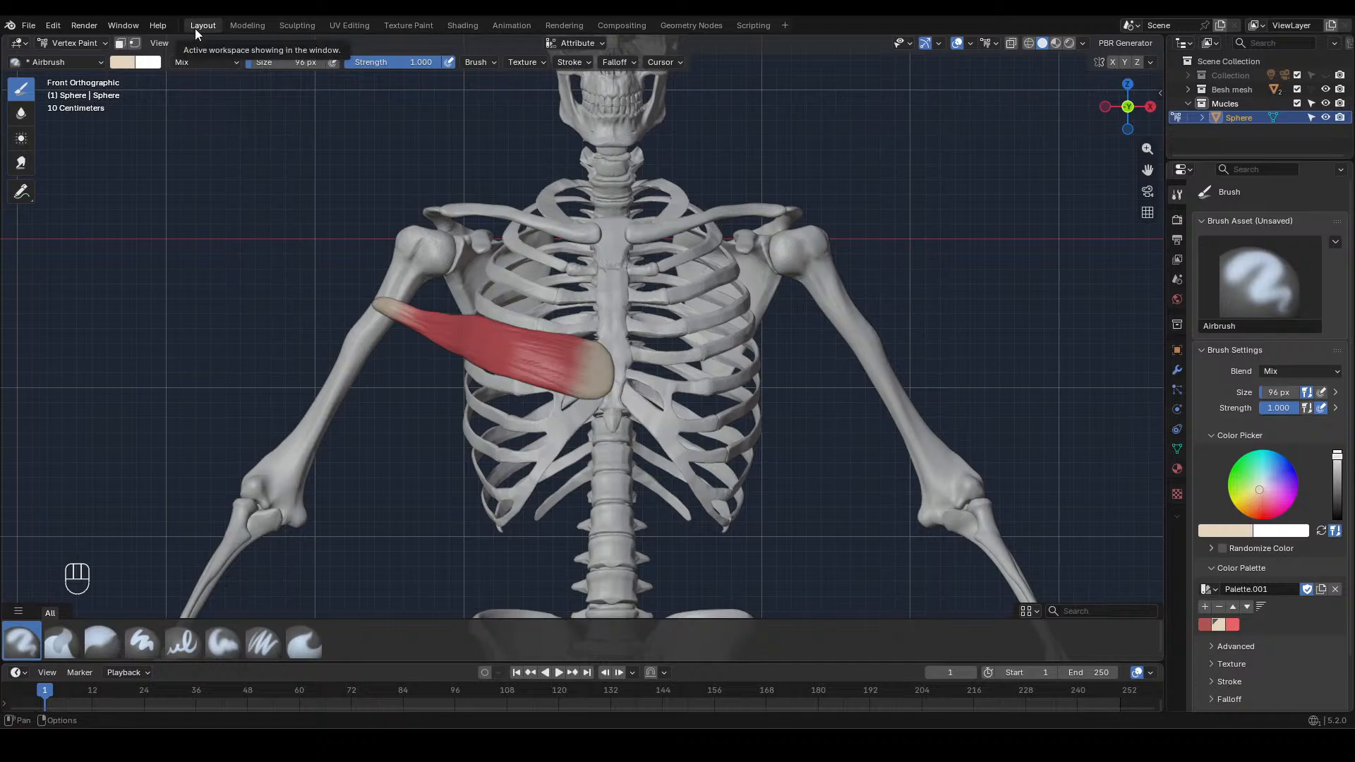
Return the muscle to Object Mode and connect a Color Attribute to its material's Base Color
left_click(74, 43)
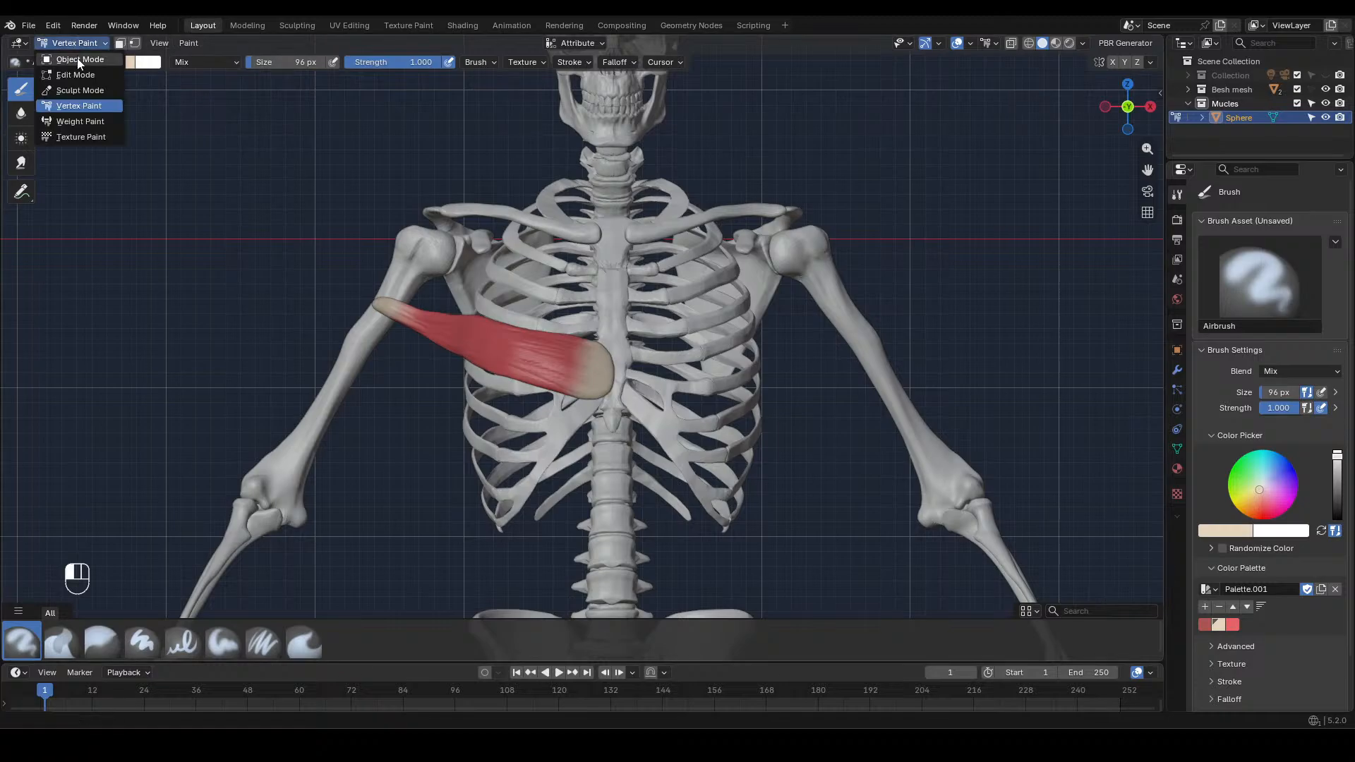
left_click(78, 58)
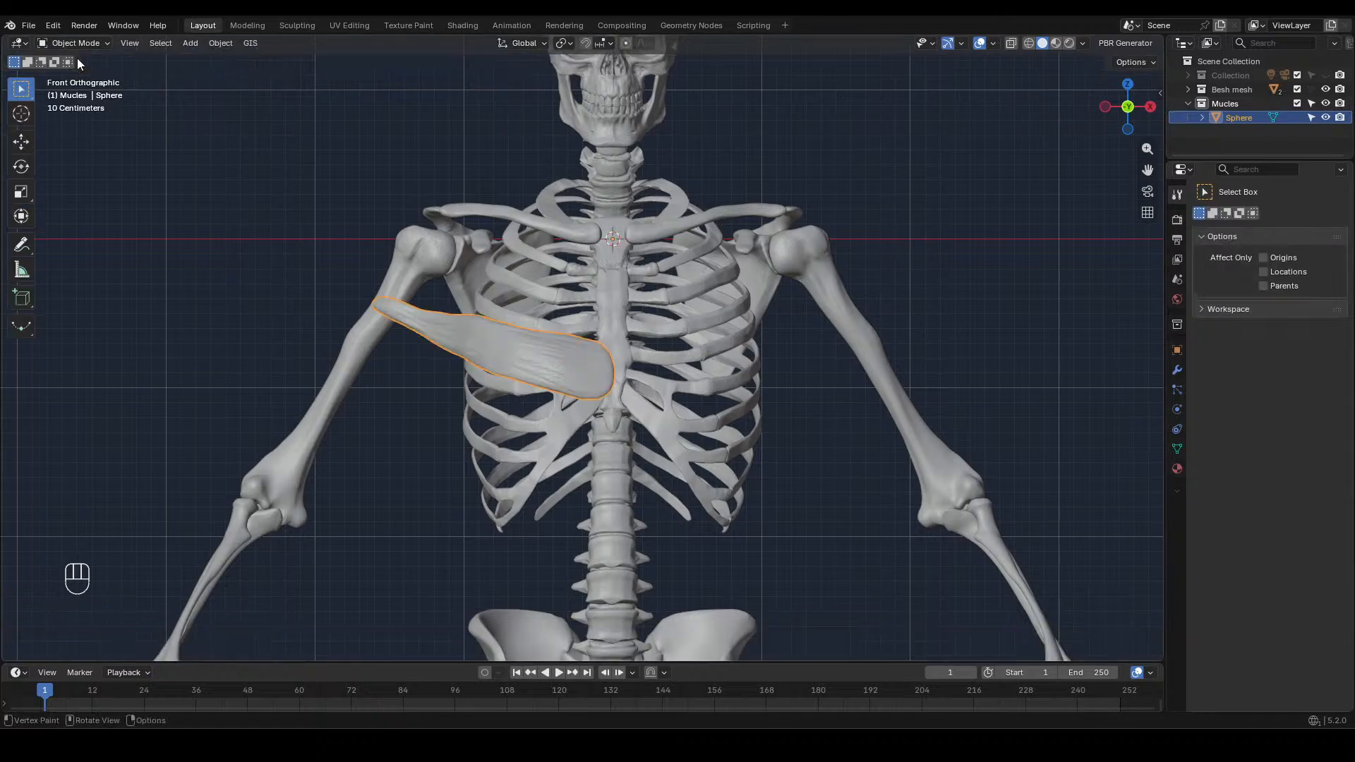
left_click(180, 203)
left_click(492, 354)
left_click(1175, 469)
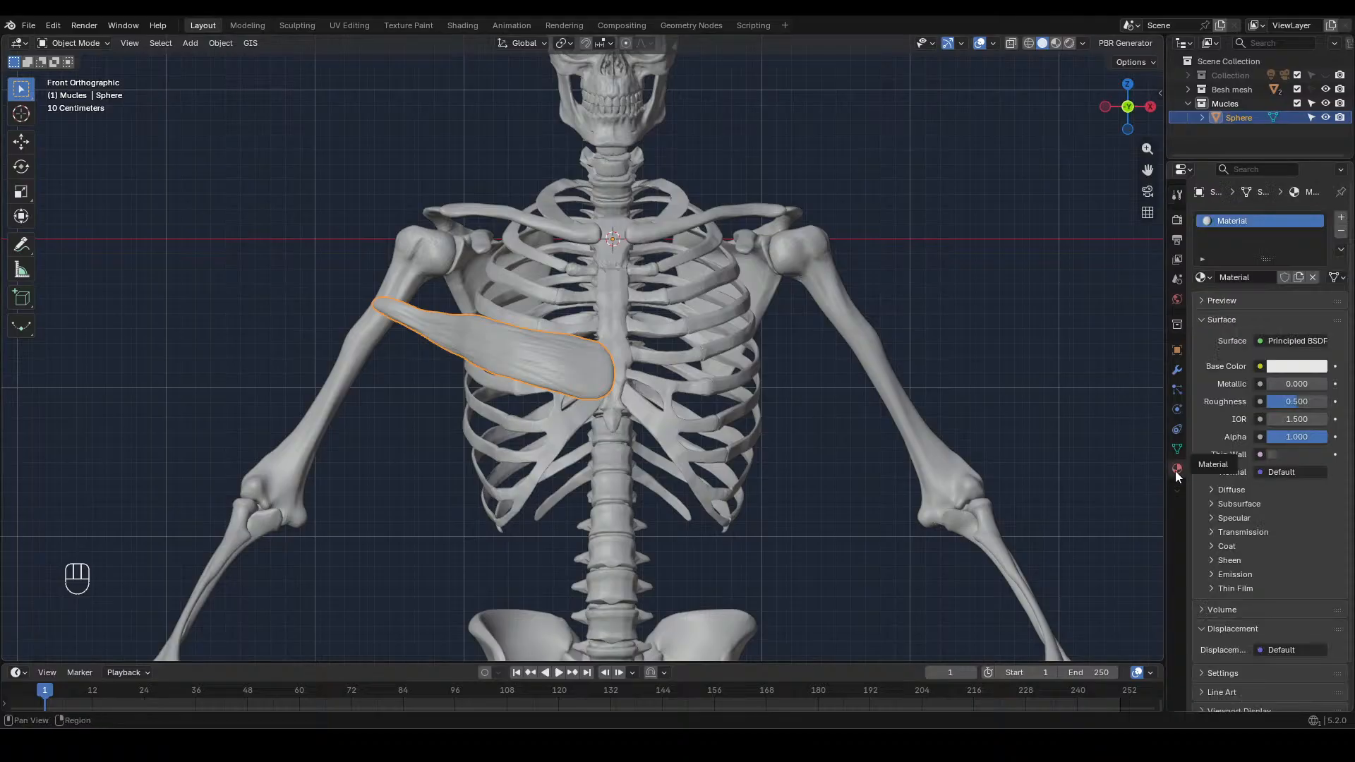
left_click(1259, 367)
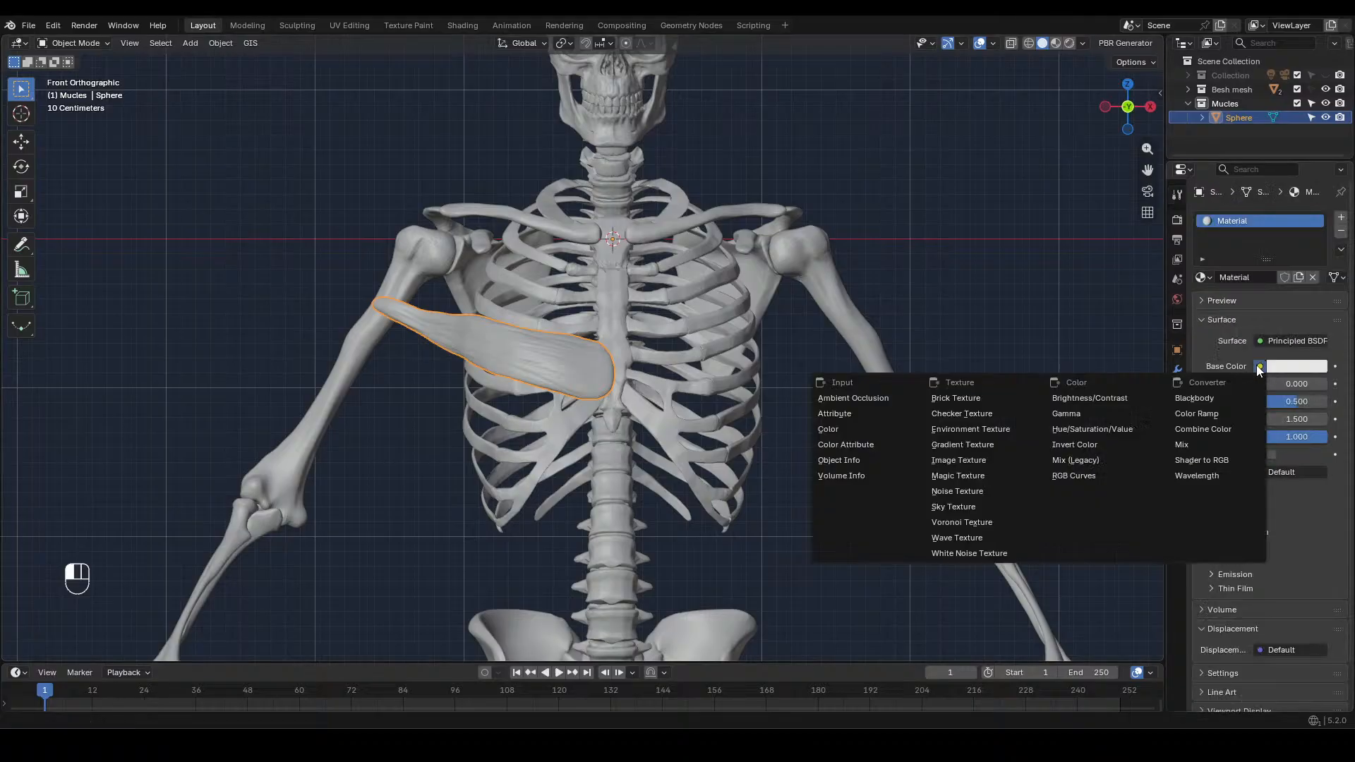
left_click(849, 444)
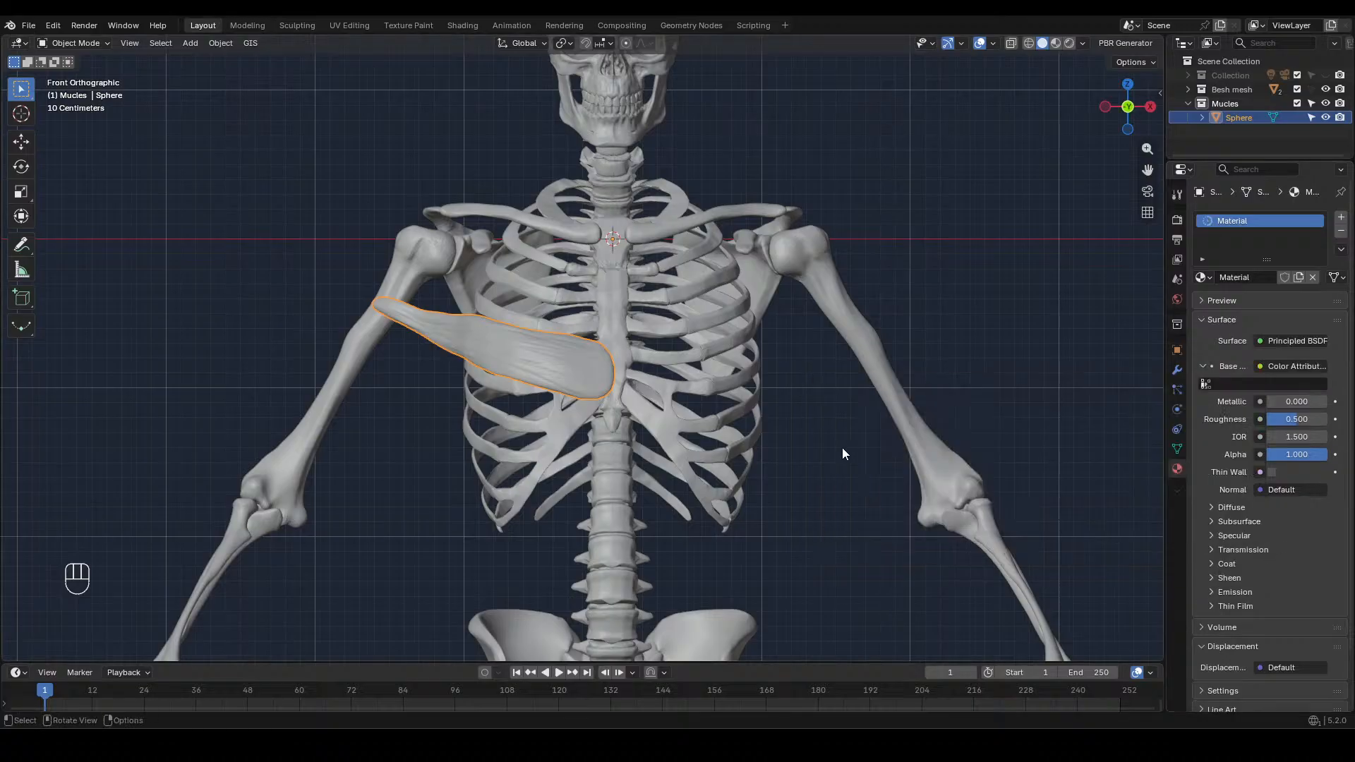
left_click(842, 448)
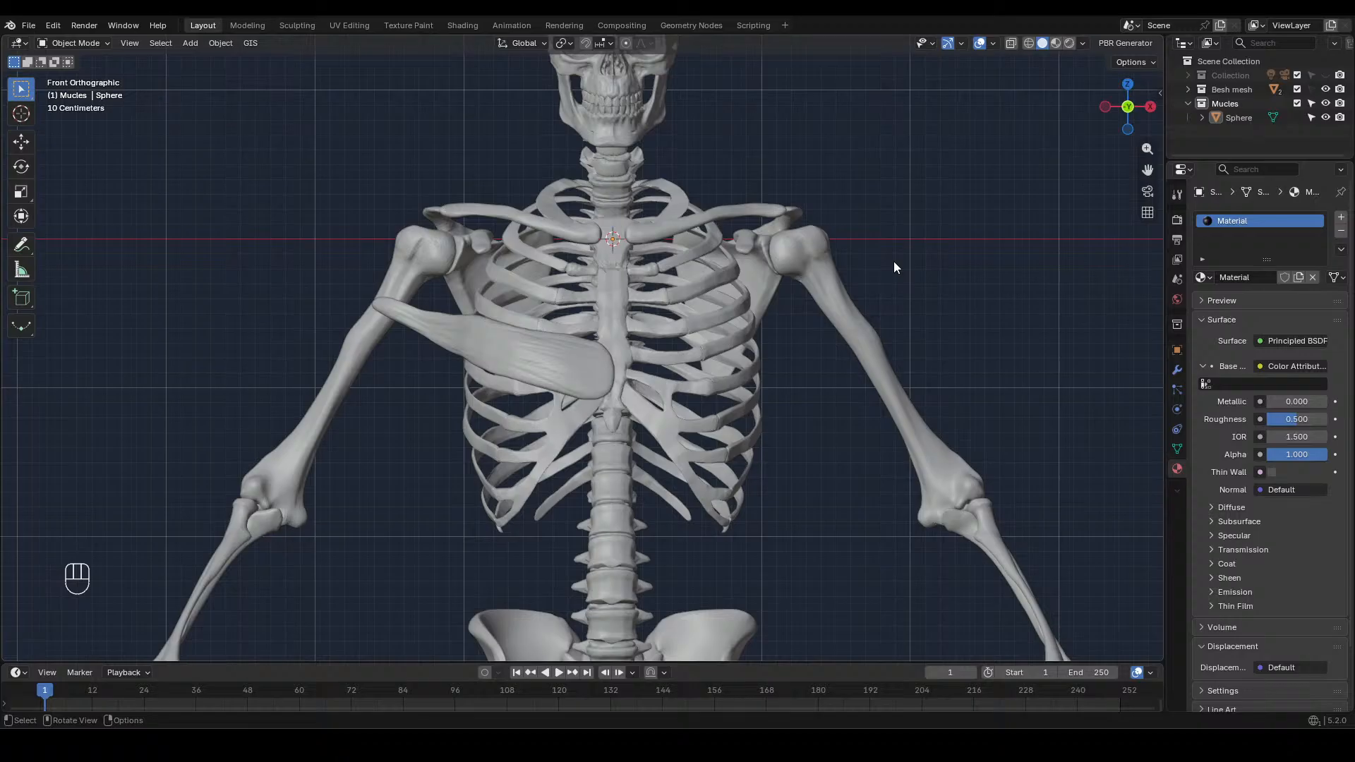
Preview the painted muscle in Material Preview and Rendered shading with the light collection shown, restoring Solid shading and hiding the collection again
left_click(1054, 44)
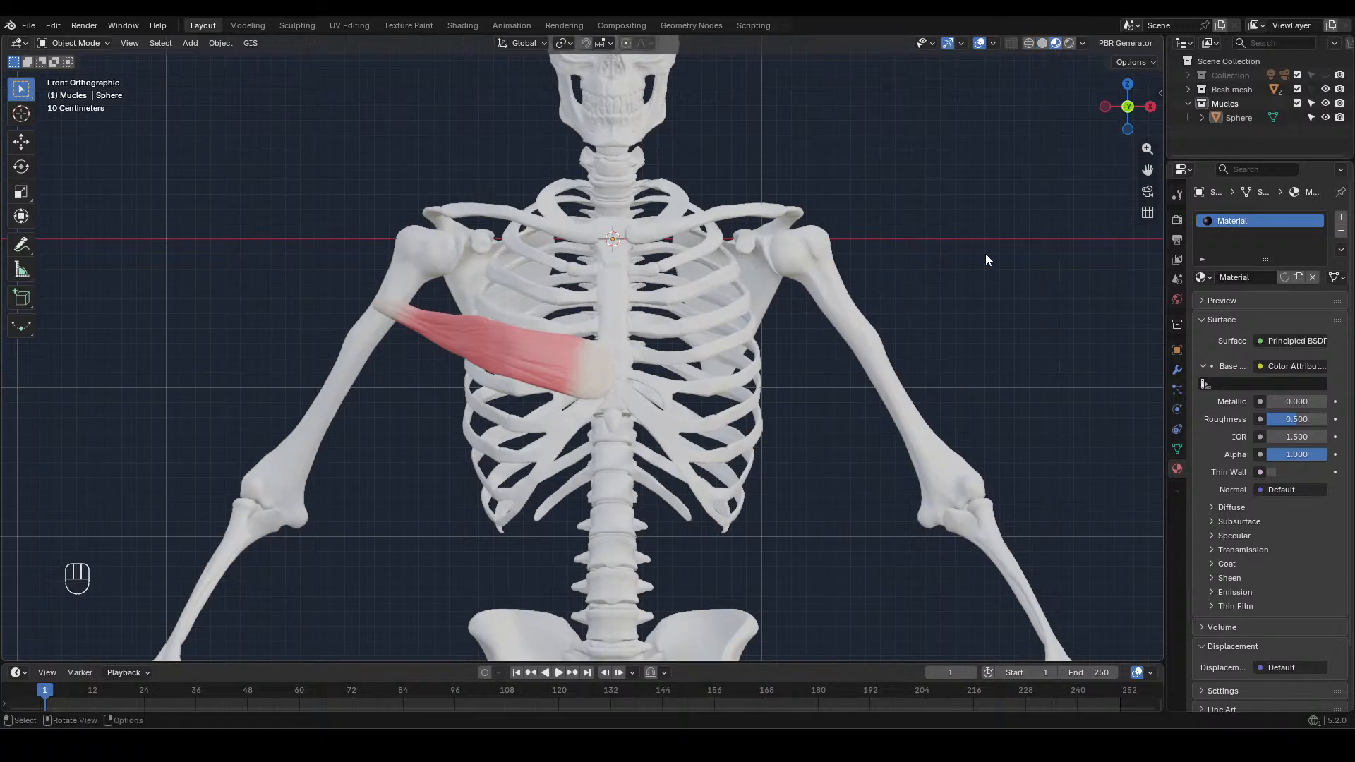
left_click(1324, 75)
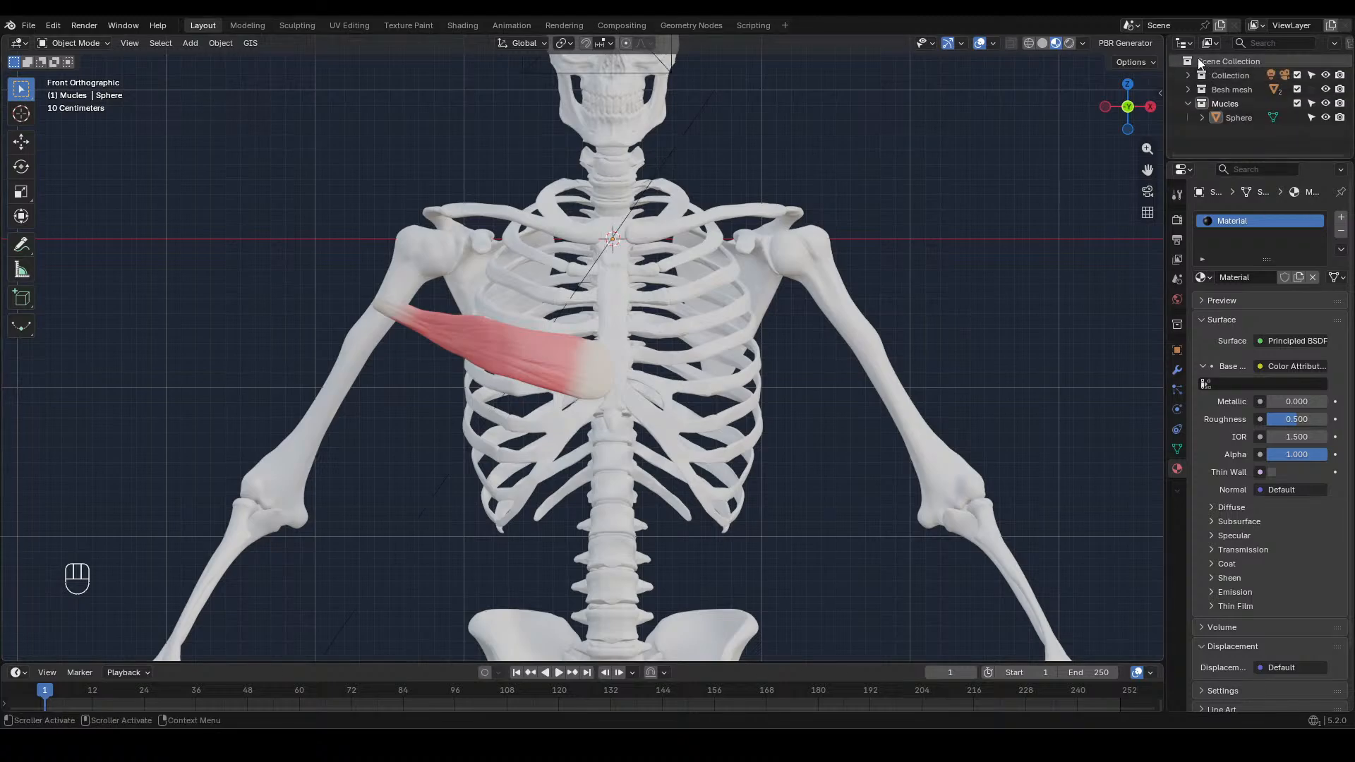
left_click(1068, 44)
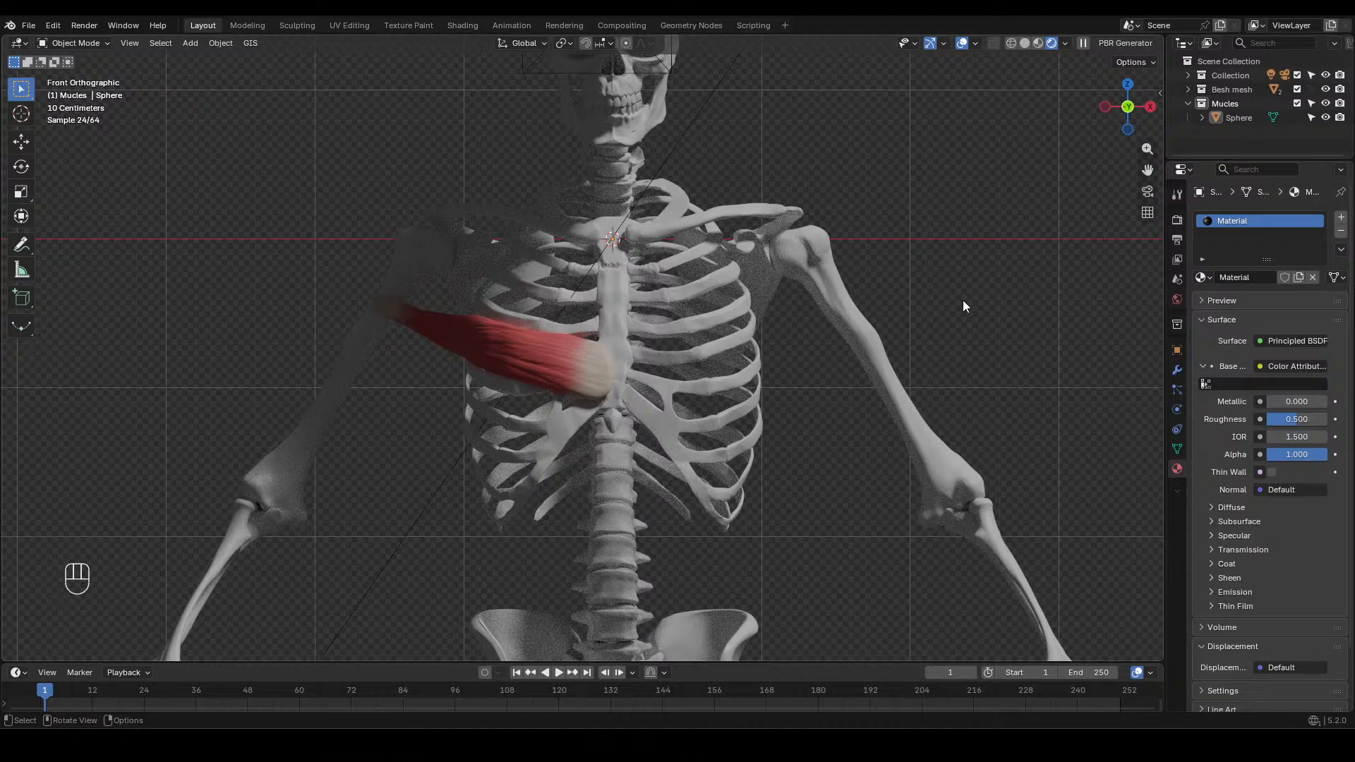
scroll(962, 299, "down", 2)
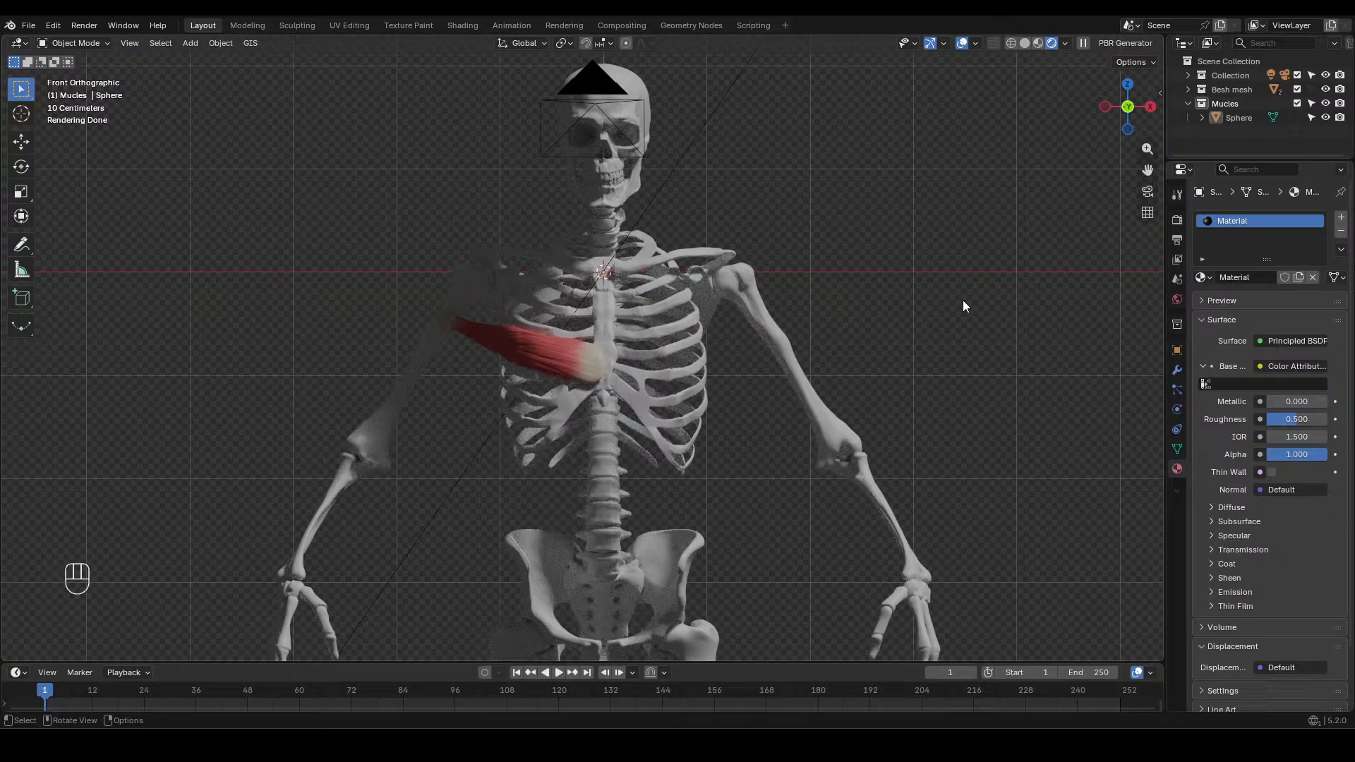
left_click(1017, 44)
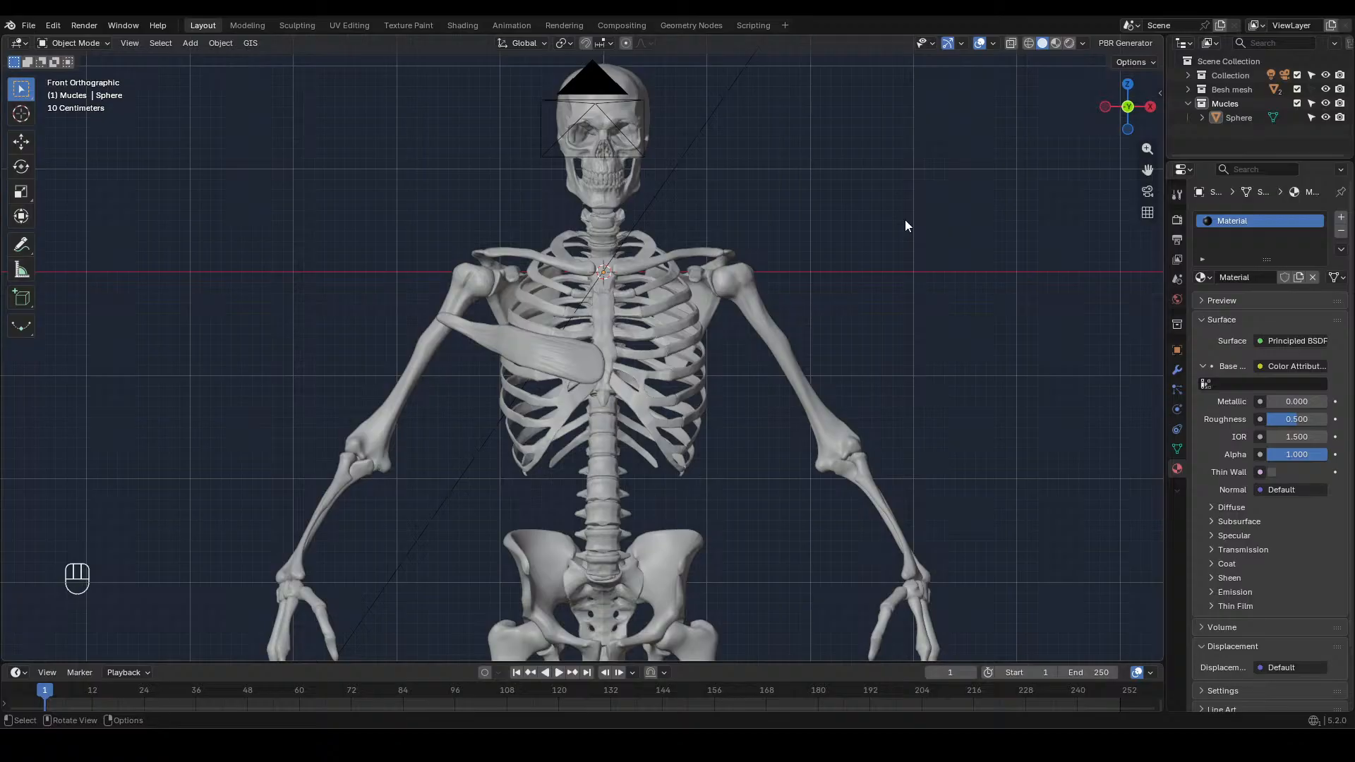
left_click(607, 345)
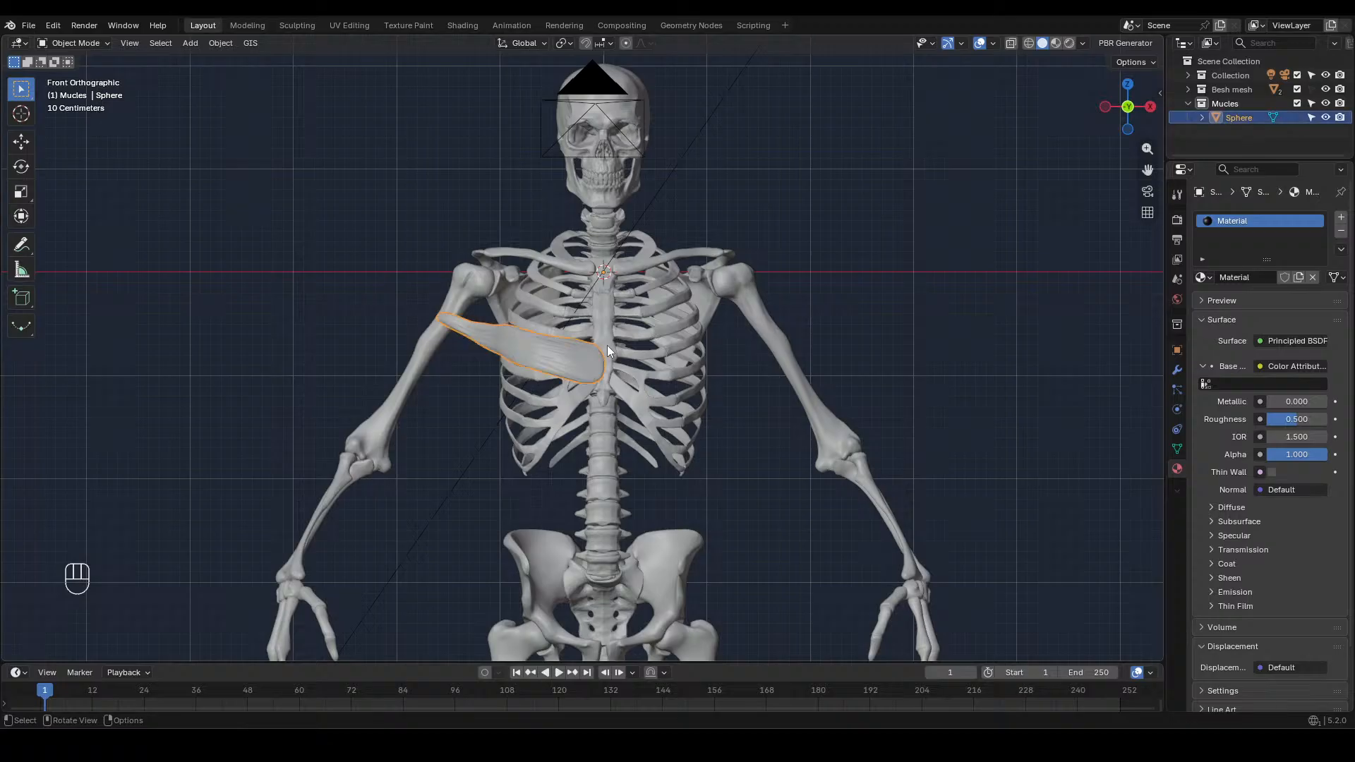
left_click(828, 293)
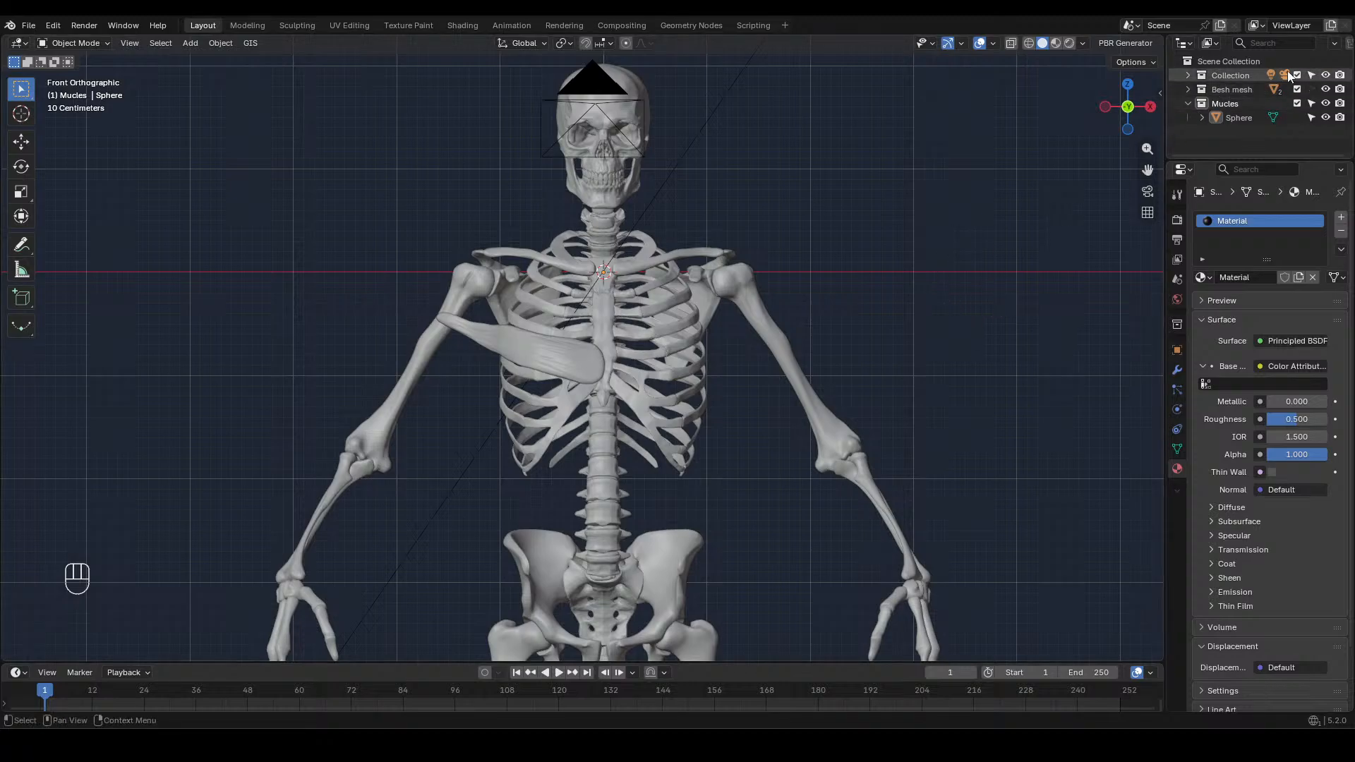
left_click(1325, 75)
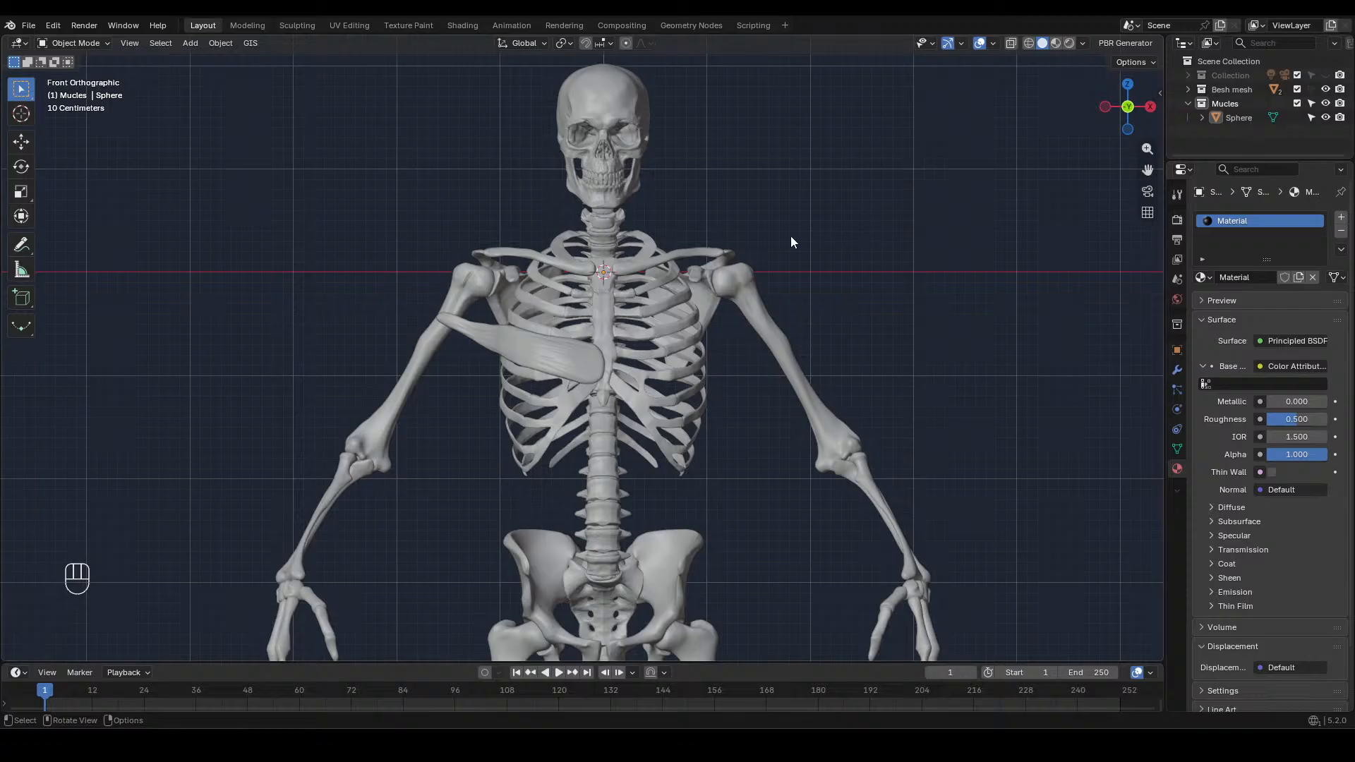
Add a UV sphere for the next muscle and flatten its mesh along Z to a little over a quarter of its height
key("shift+a")
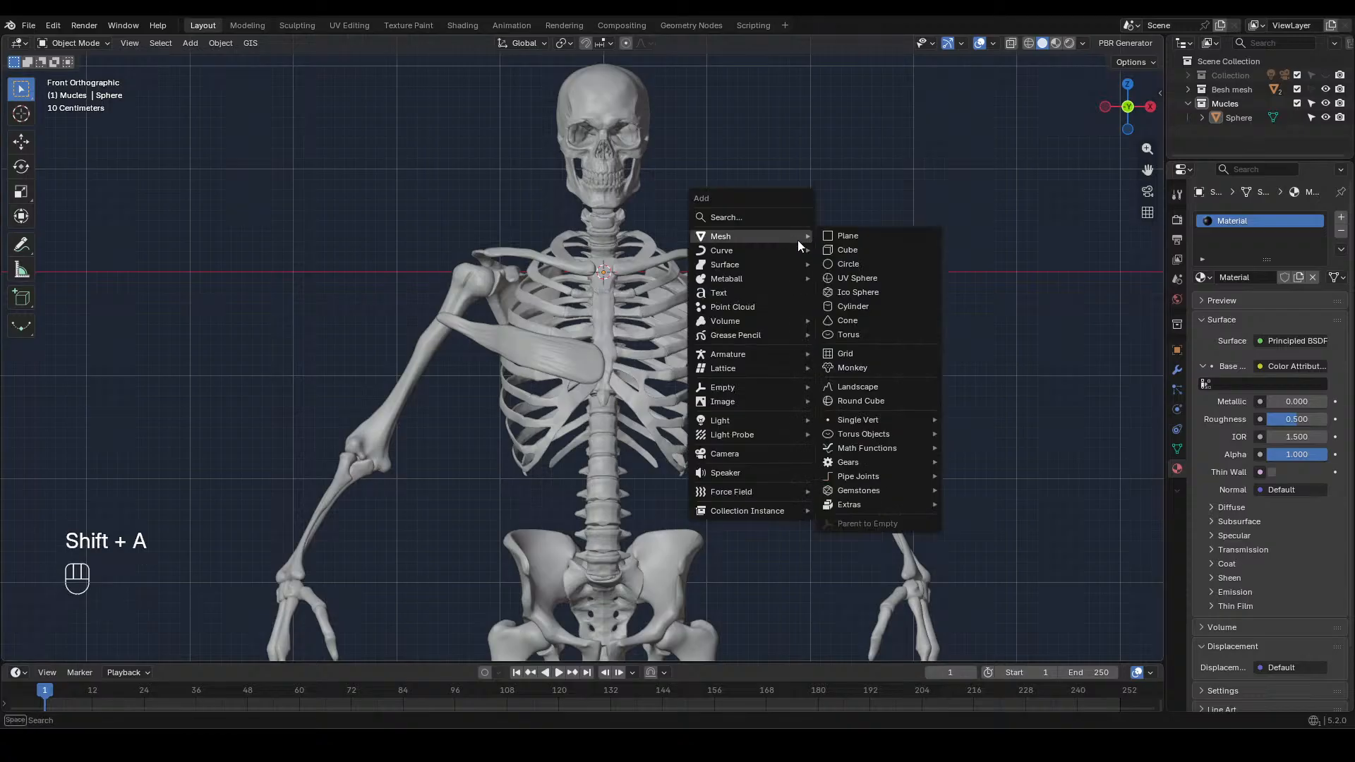
left_click(867, 273)
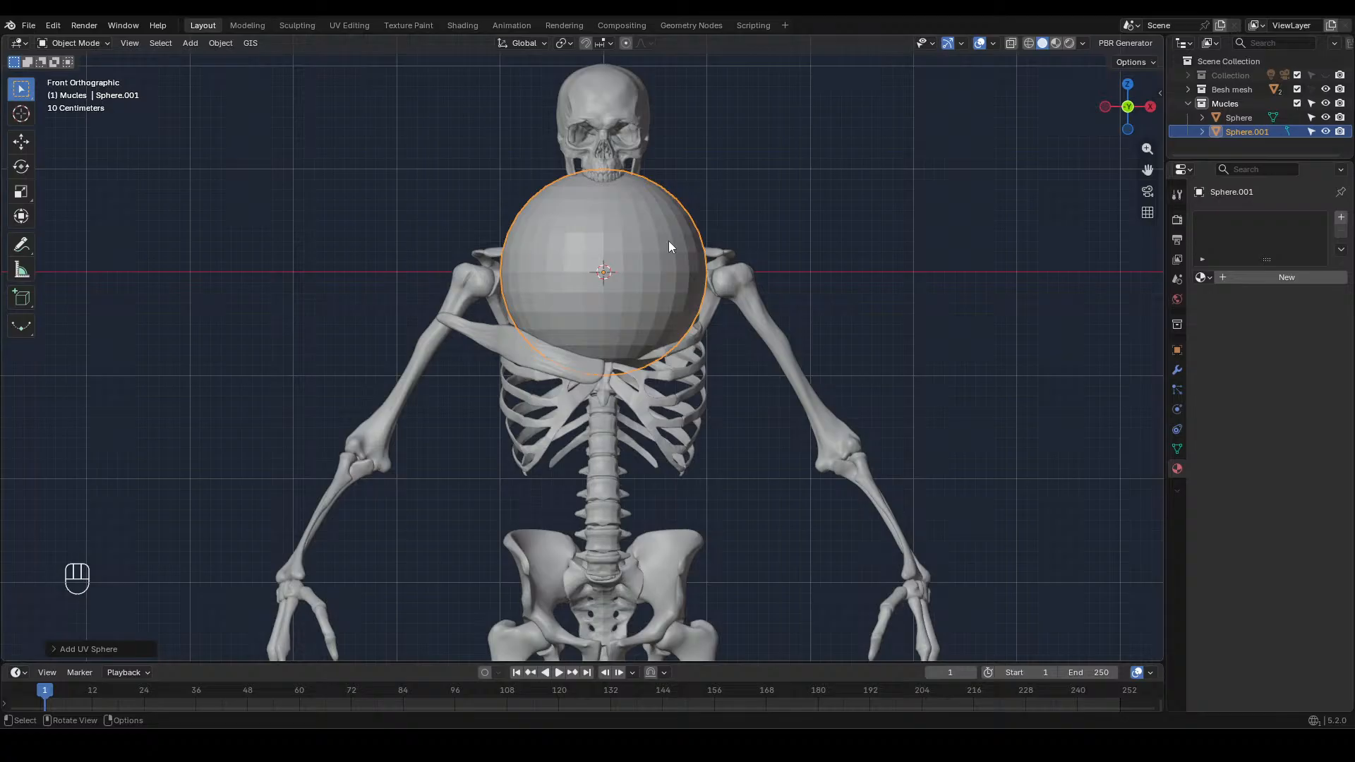
key("Tab")
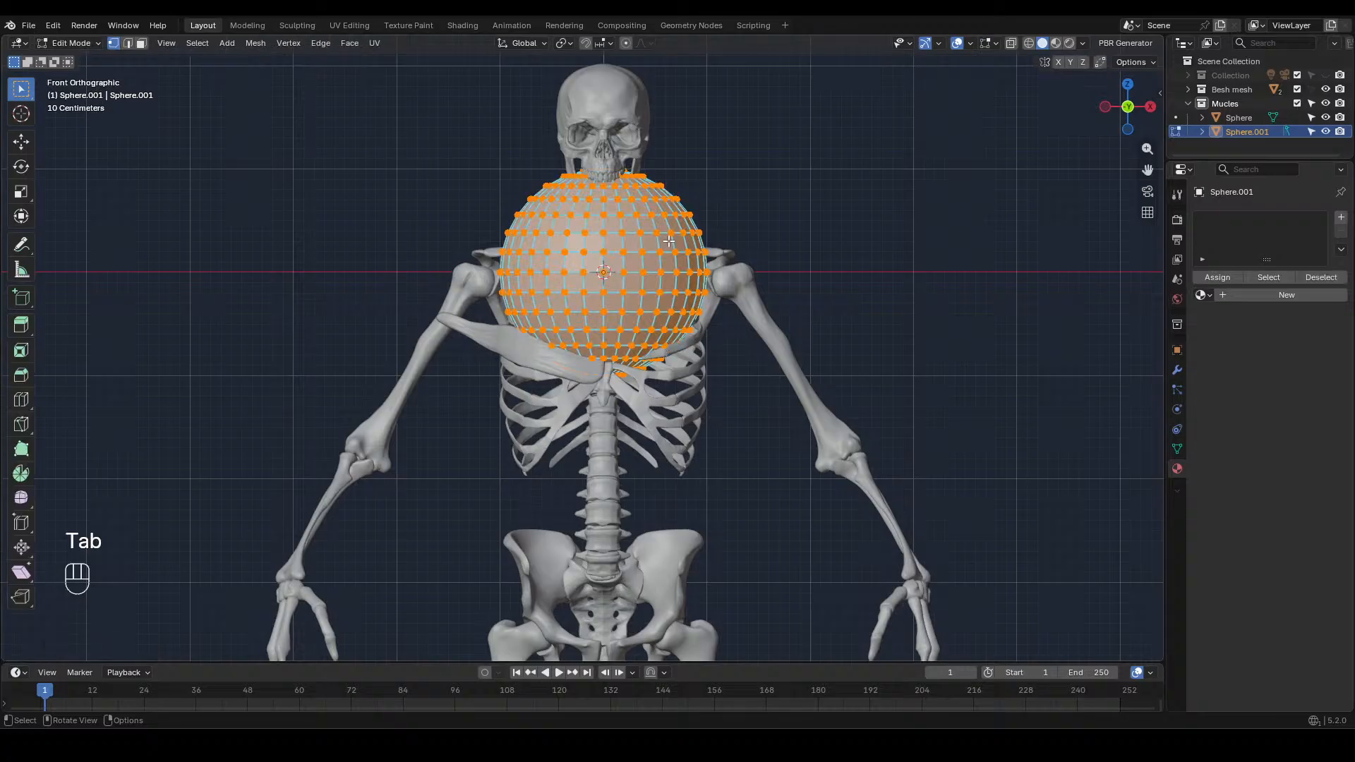
key("s")
key("z")
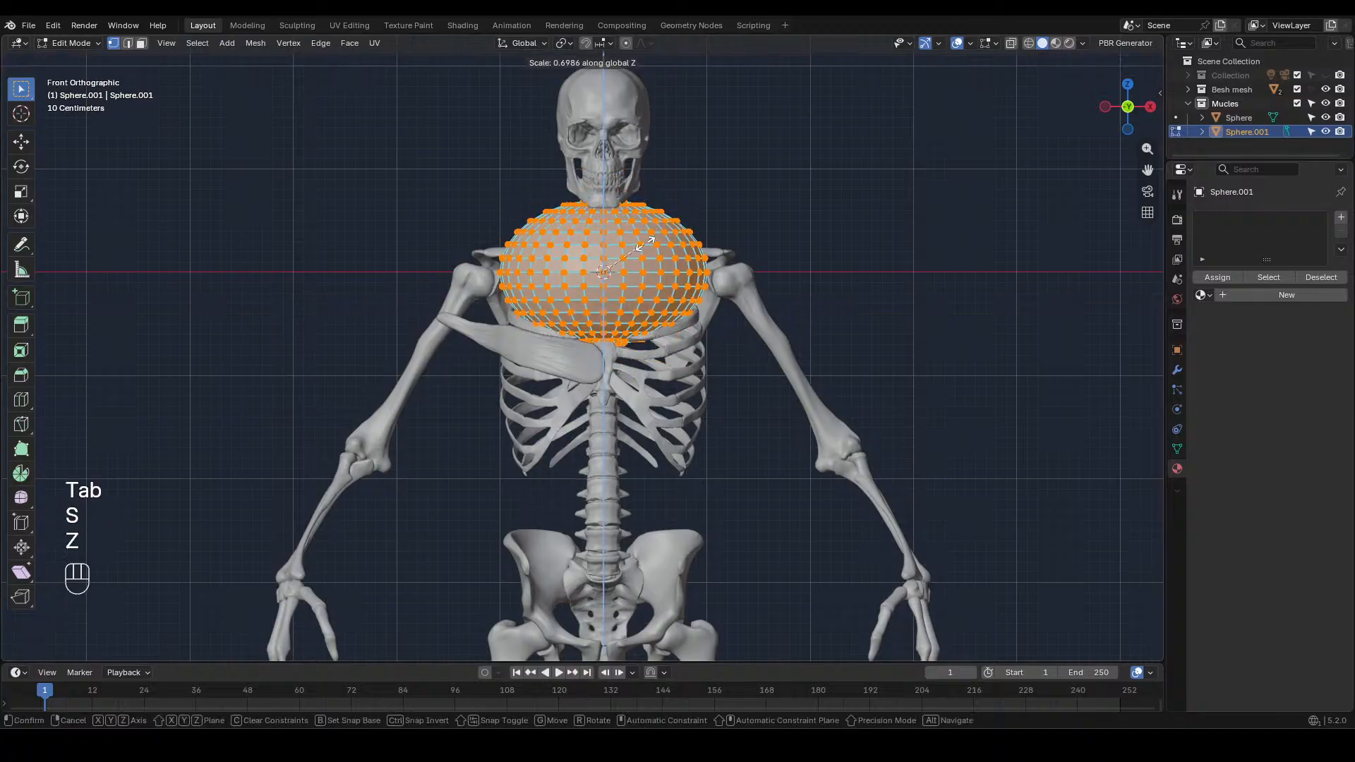
left_click(617, 264)
Thin the flattened sphere along Y in the side view until it is a narrow upright ellipse
key("KP_3")
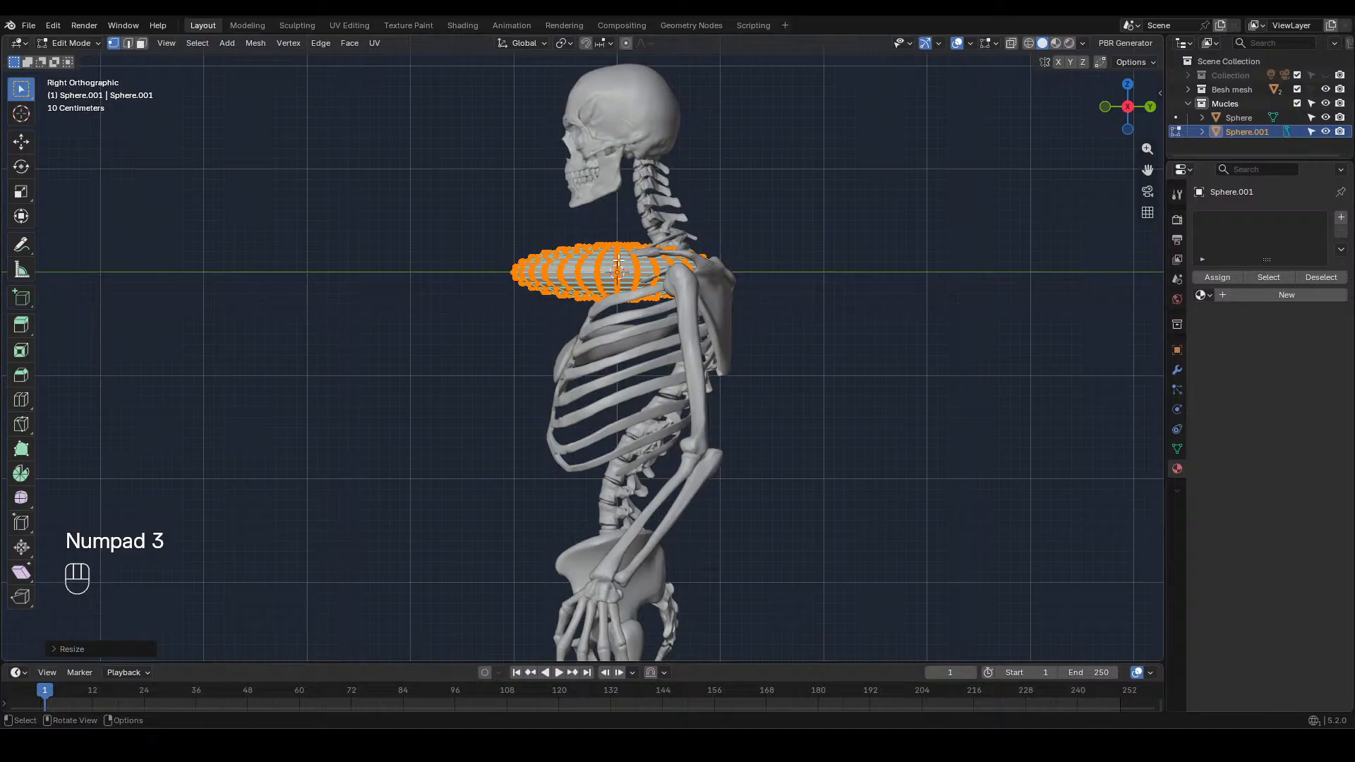
key("s")
key("y")
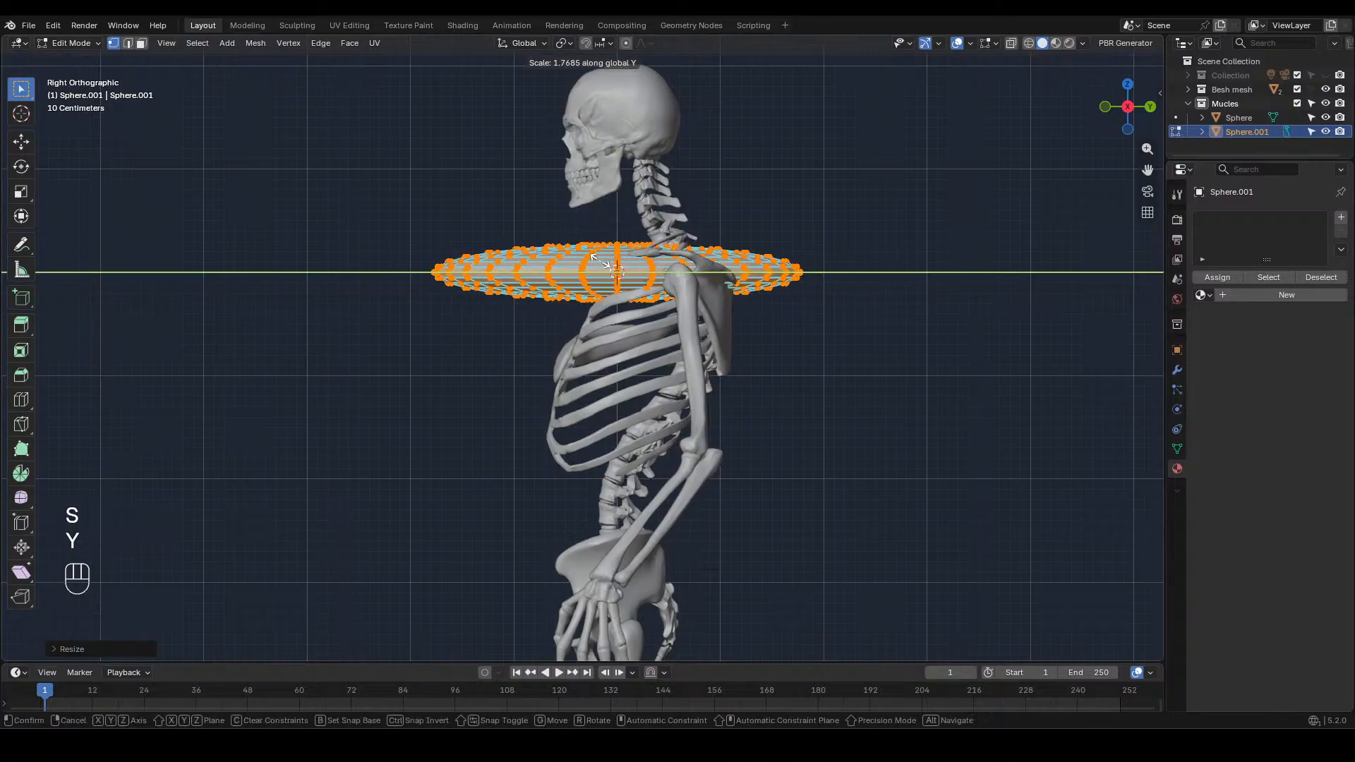
left_click(612, 266)
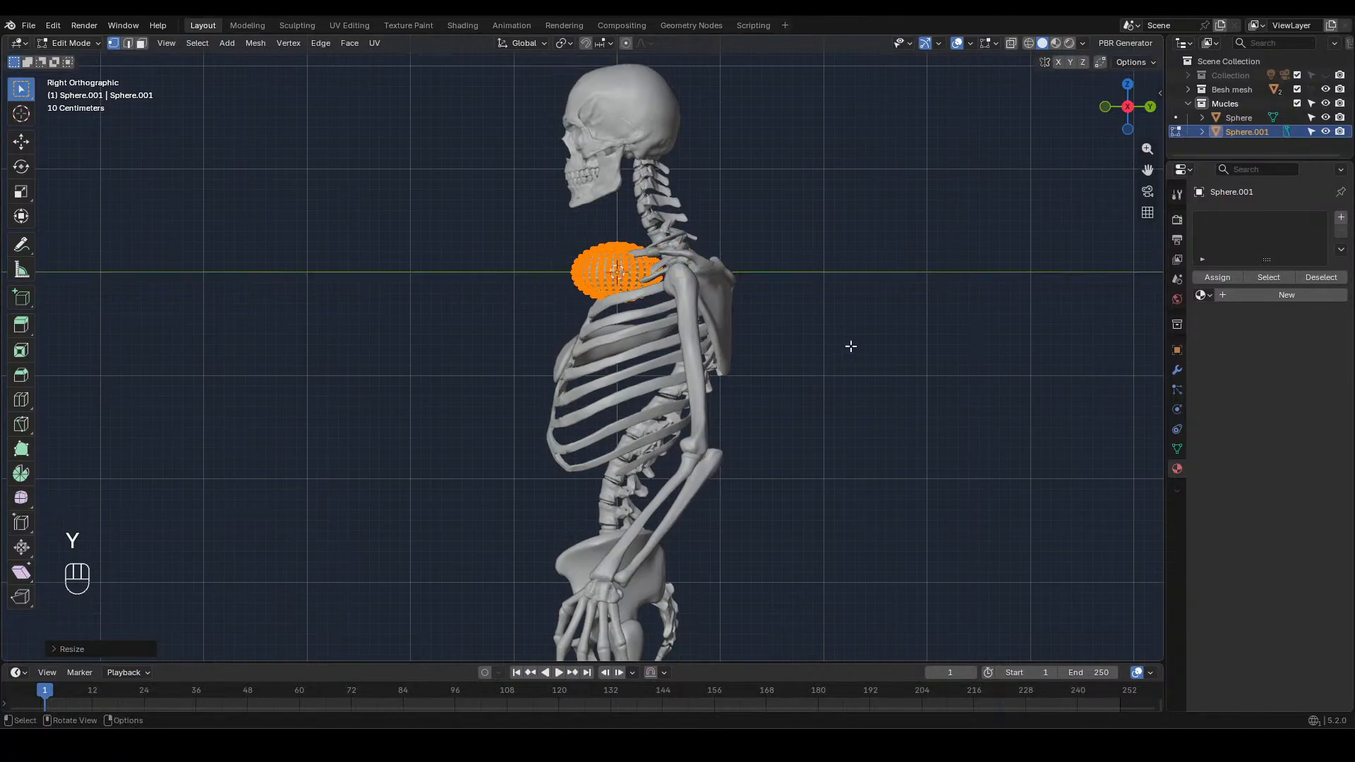
key("s")
key("y")
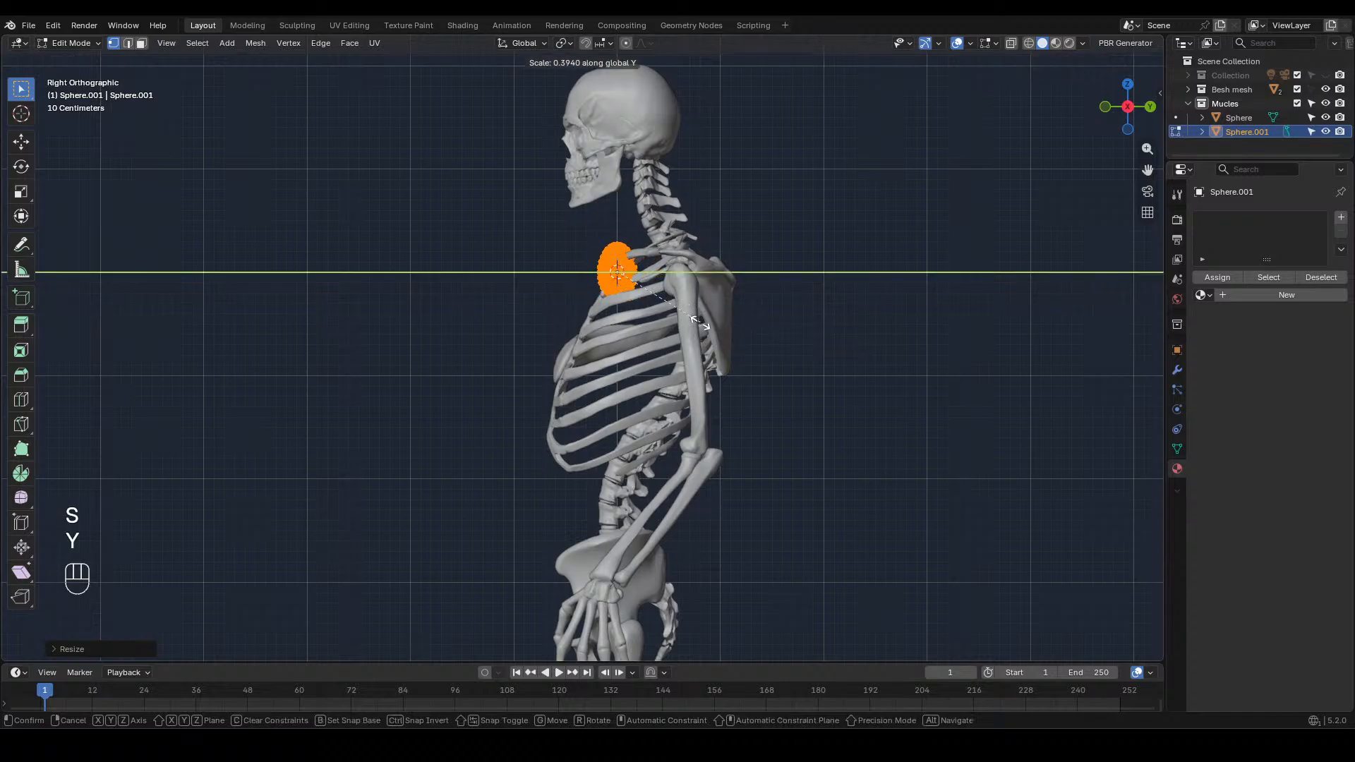
left_click(656, 310)
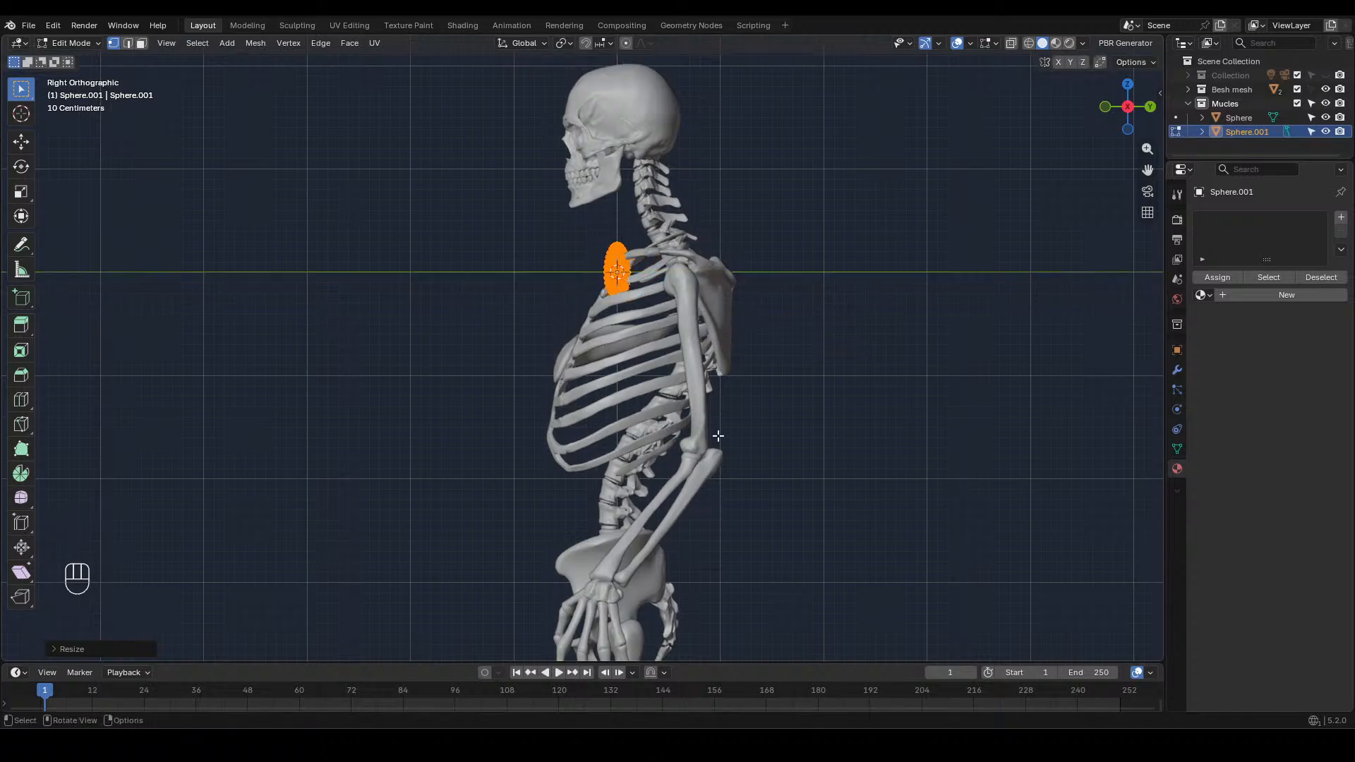
Move the thinned sphere down about 0.68 m along Z and forward along Y to just in front of the rib cage
key("KP_1")
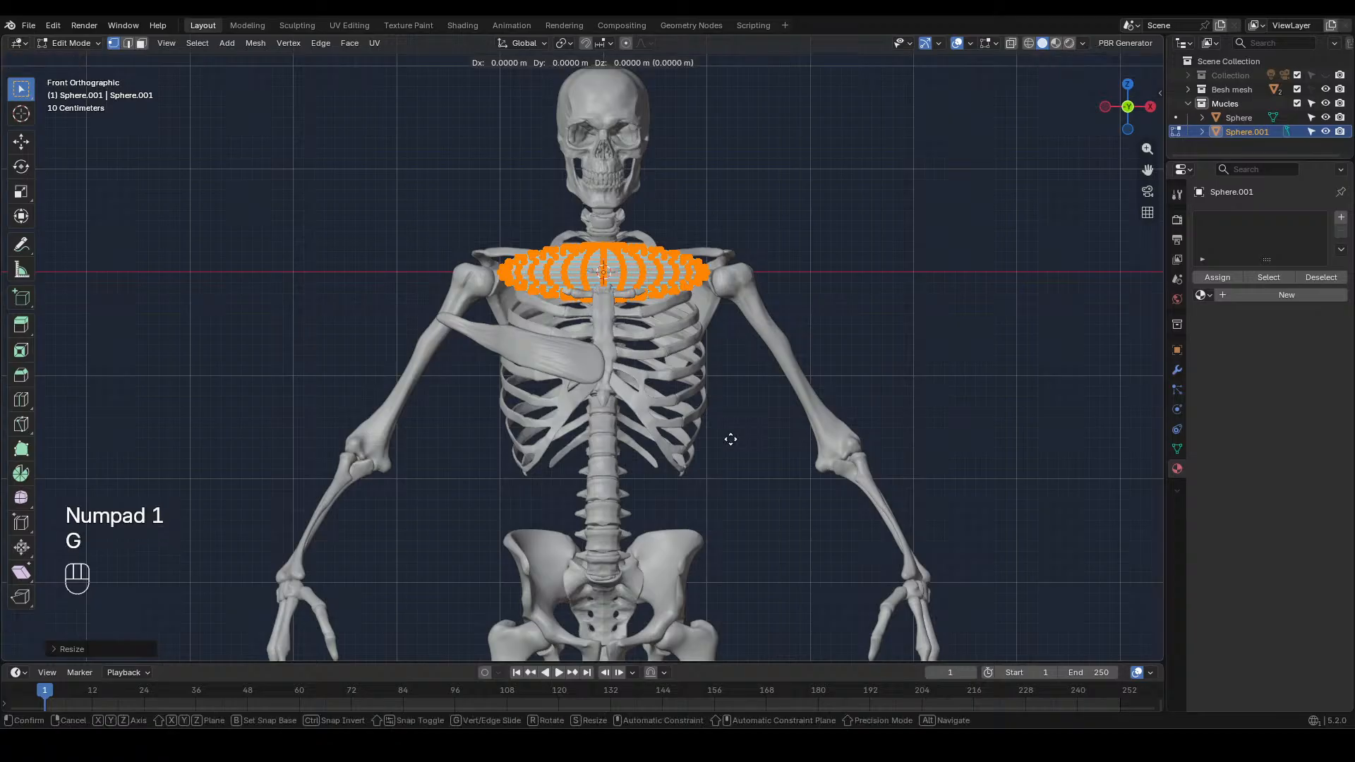
key("g")
key("z")
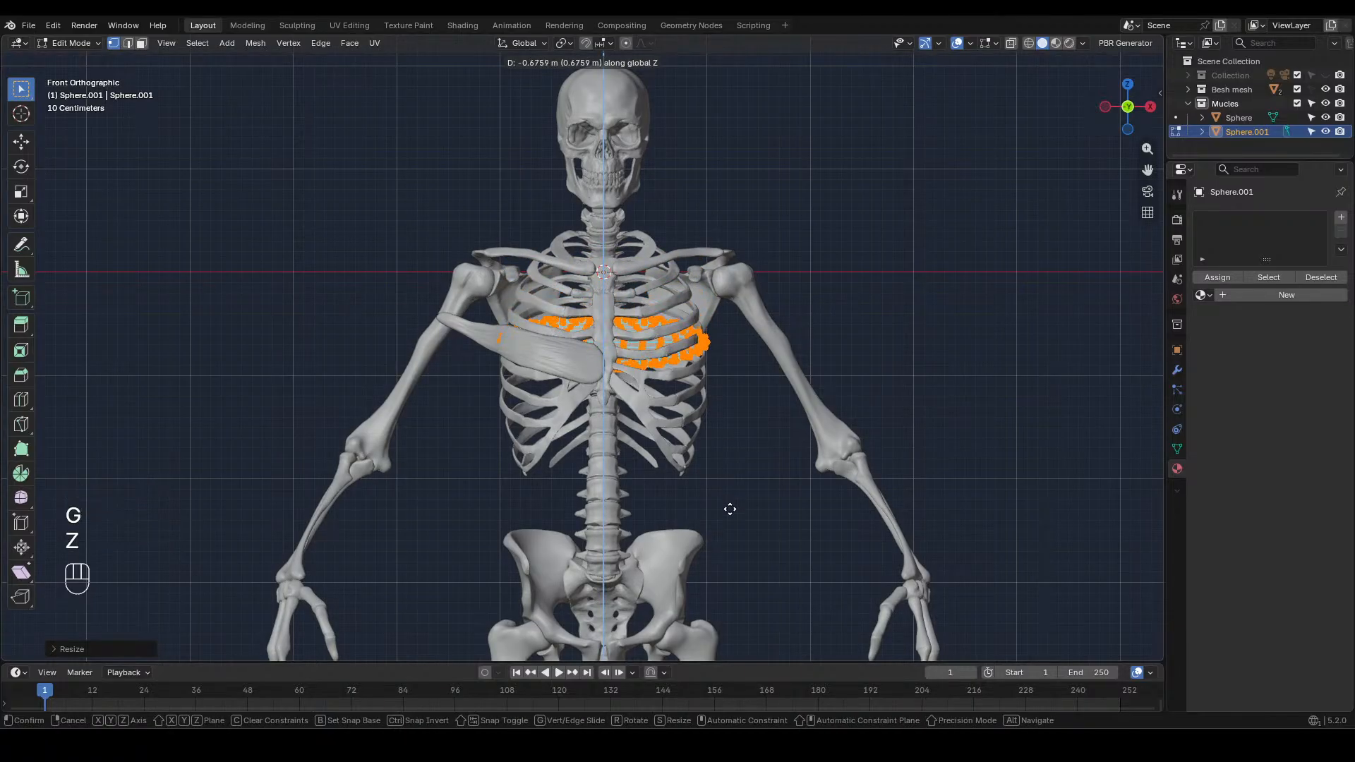
left_click(730, 510)
key("KP_3")
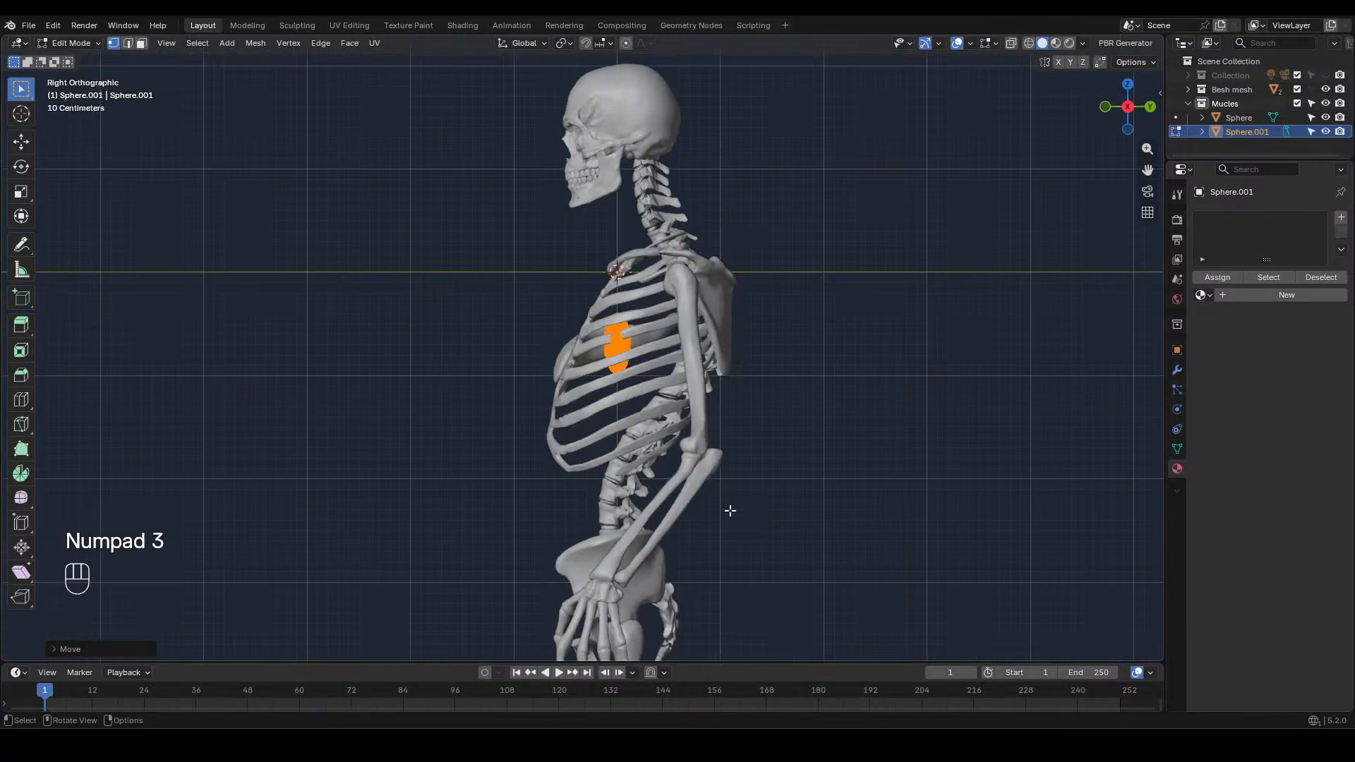
key("g")
key("y")
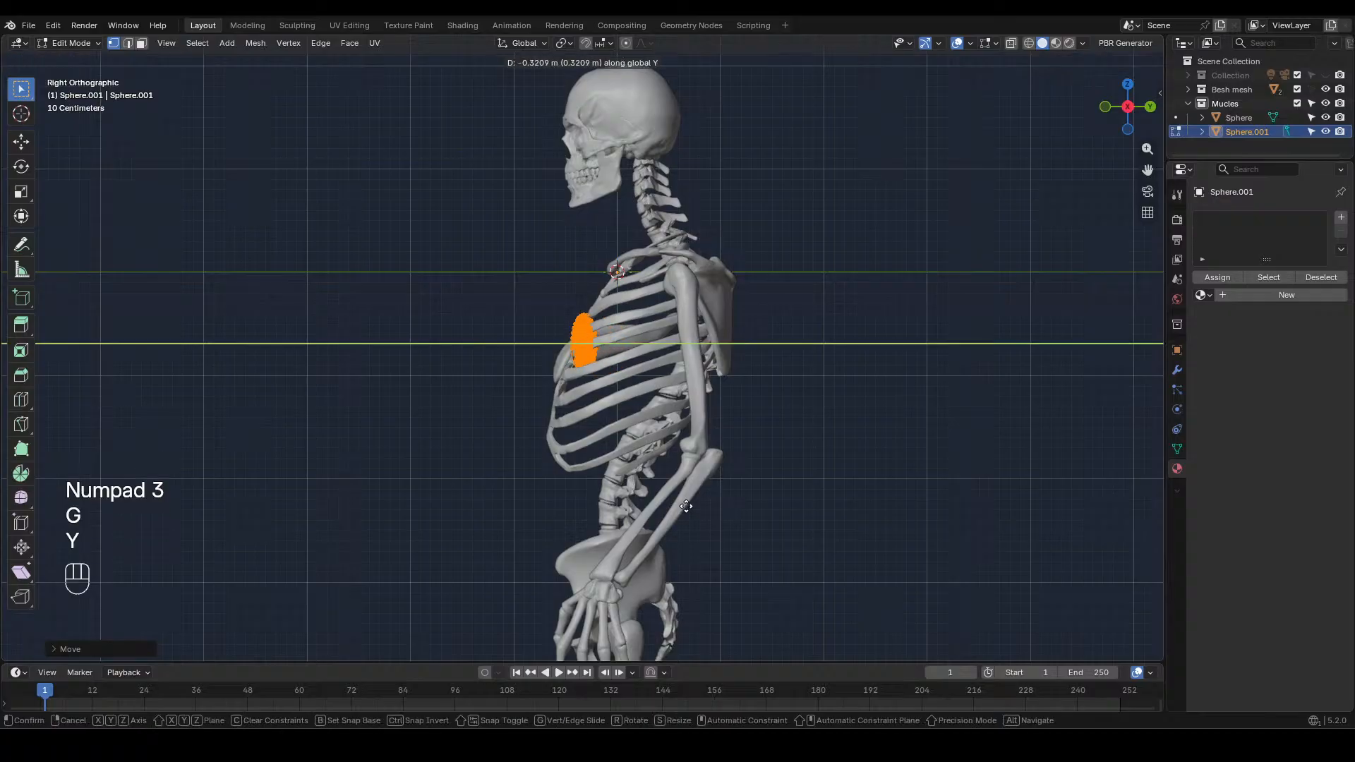
left_click(660, 498)
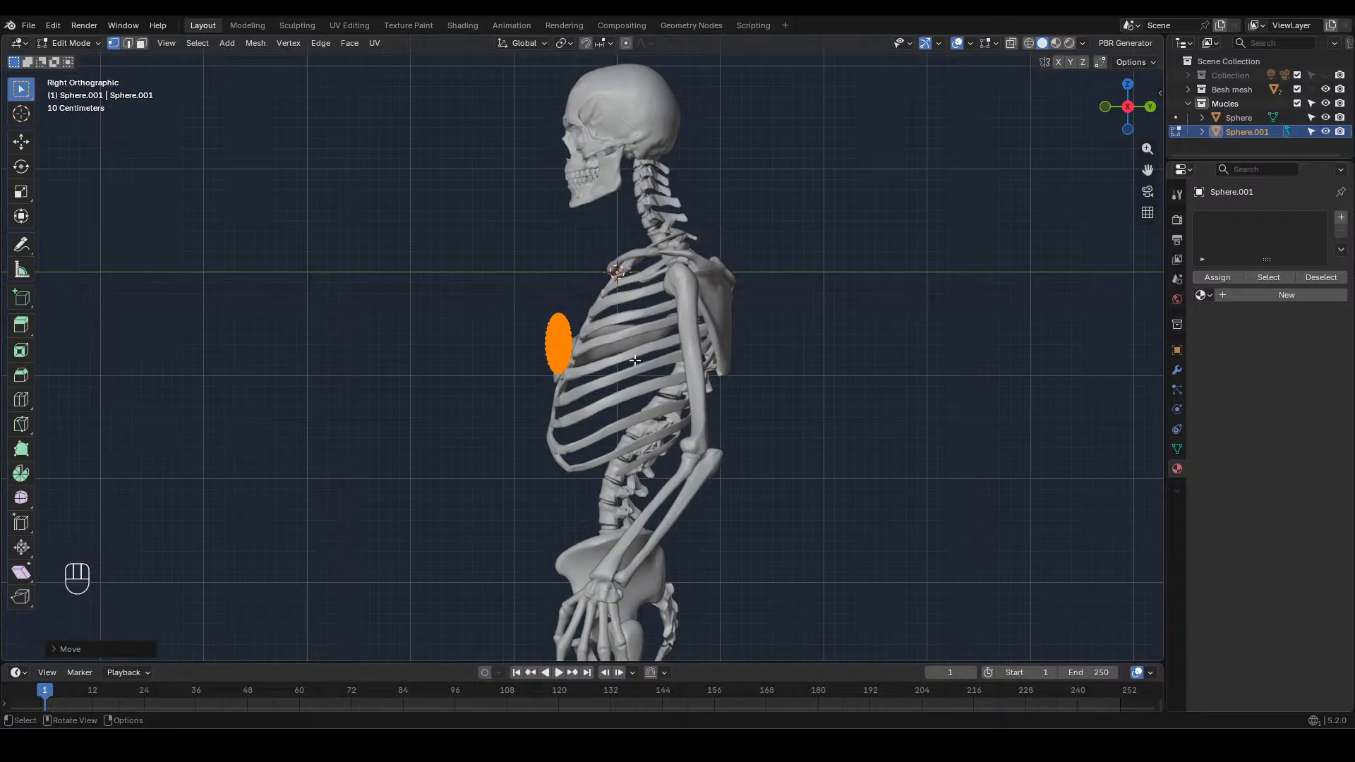
Rotate the thinned sphere about -24° around X to follow the slope of the rib cage
key("r")
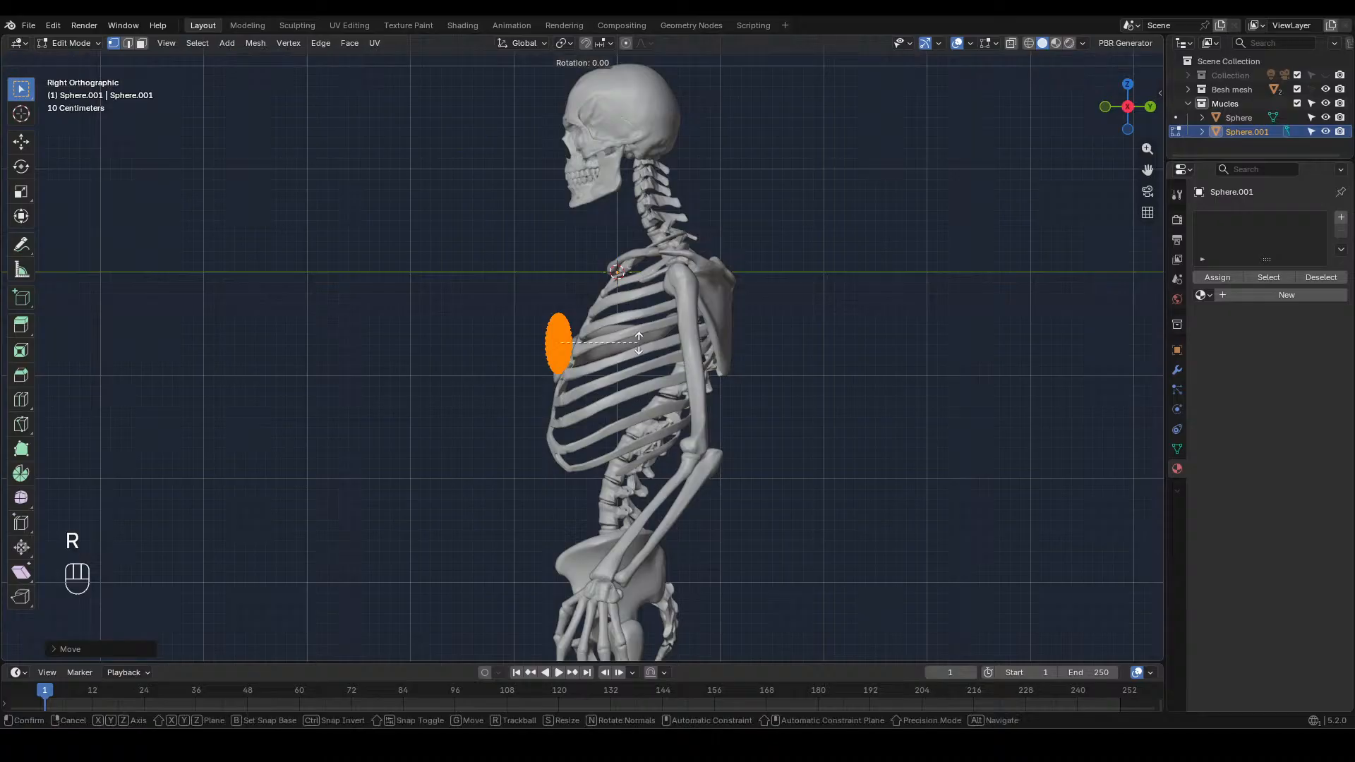
key("x")
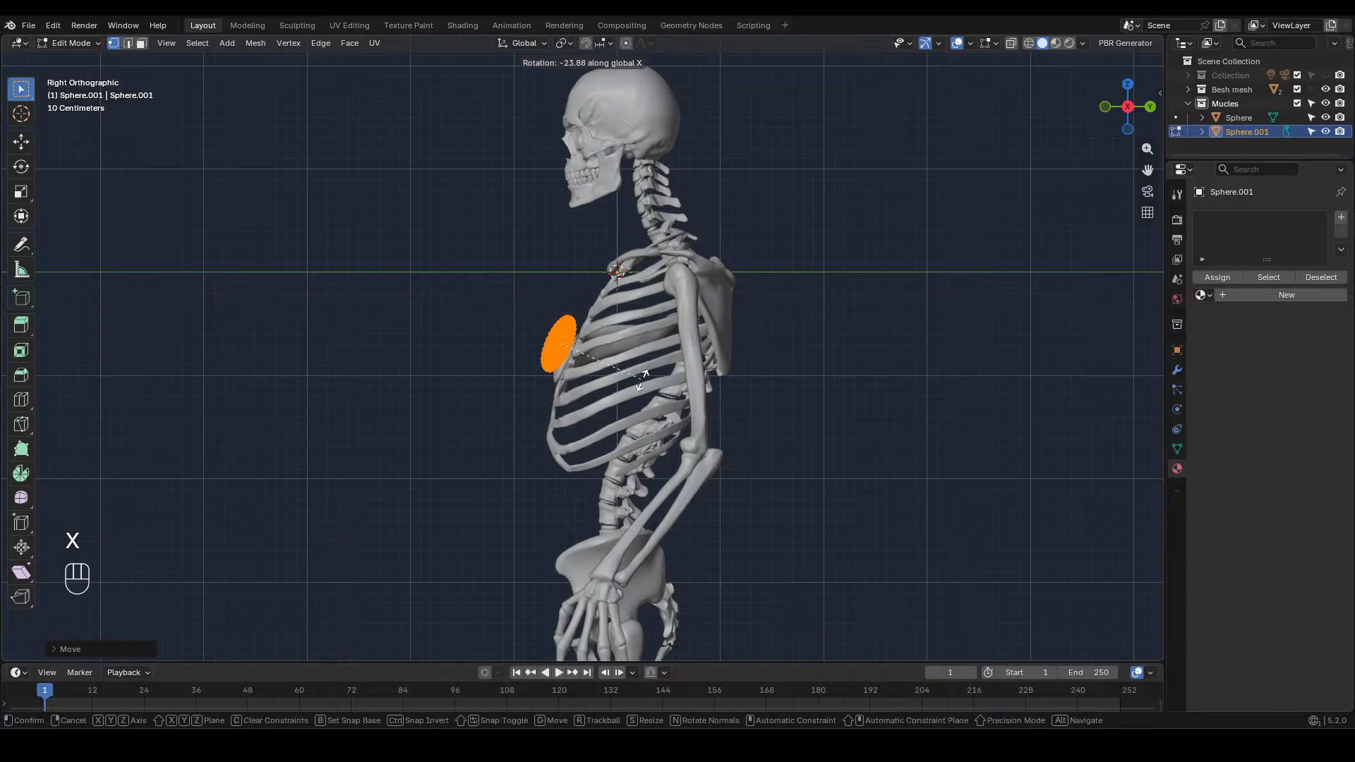
left_click(642, 378)
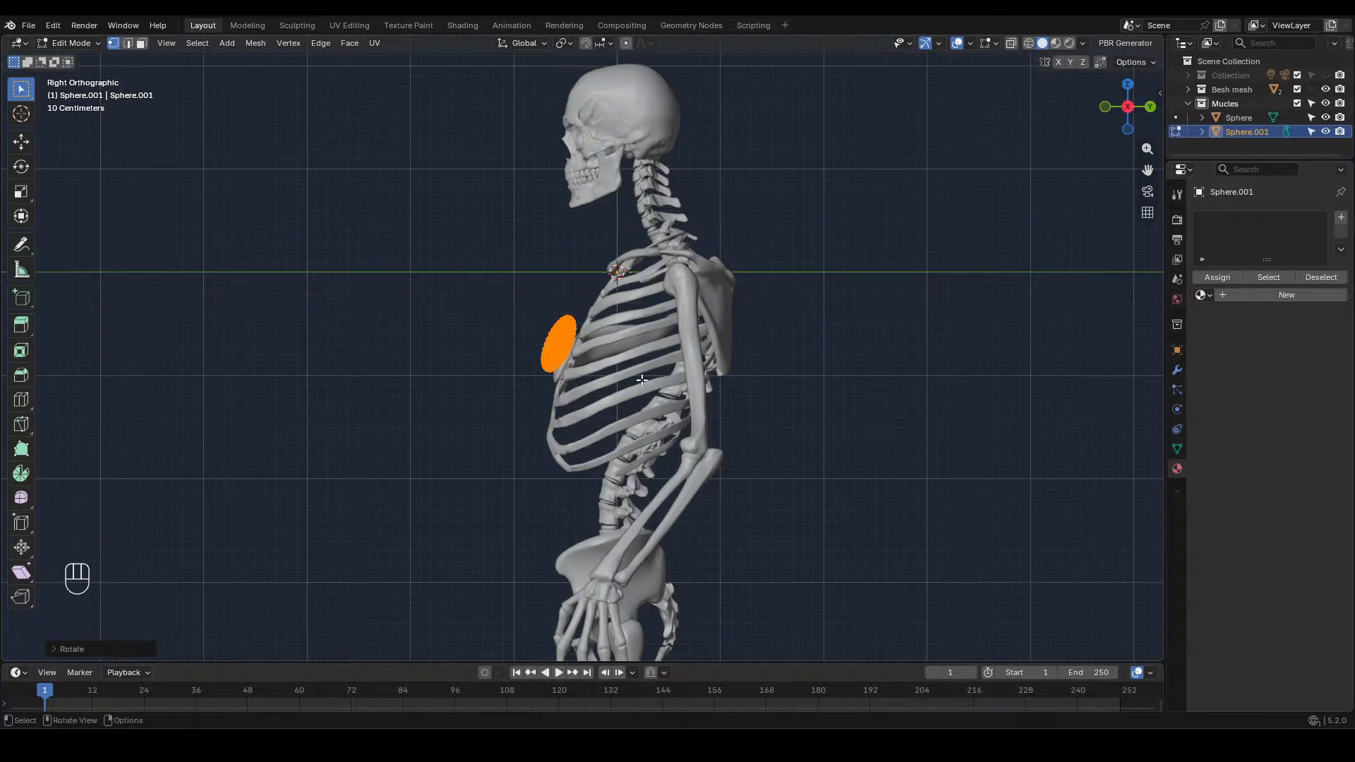
Raise the tilted sphere about 0.12 m along Z and shift it about 0.08 m back along Y against the ribs
key("g")
key("z")
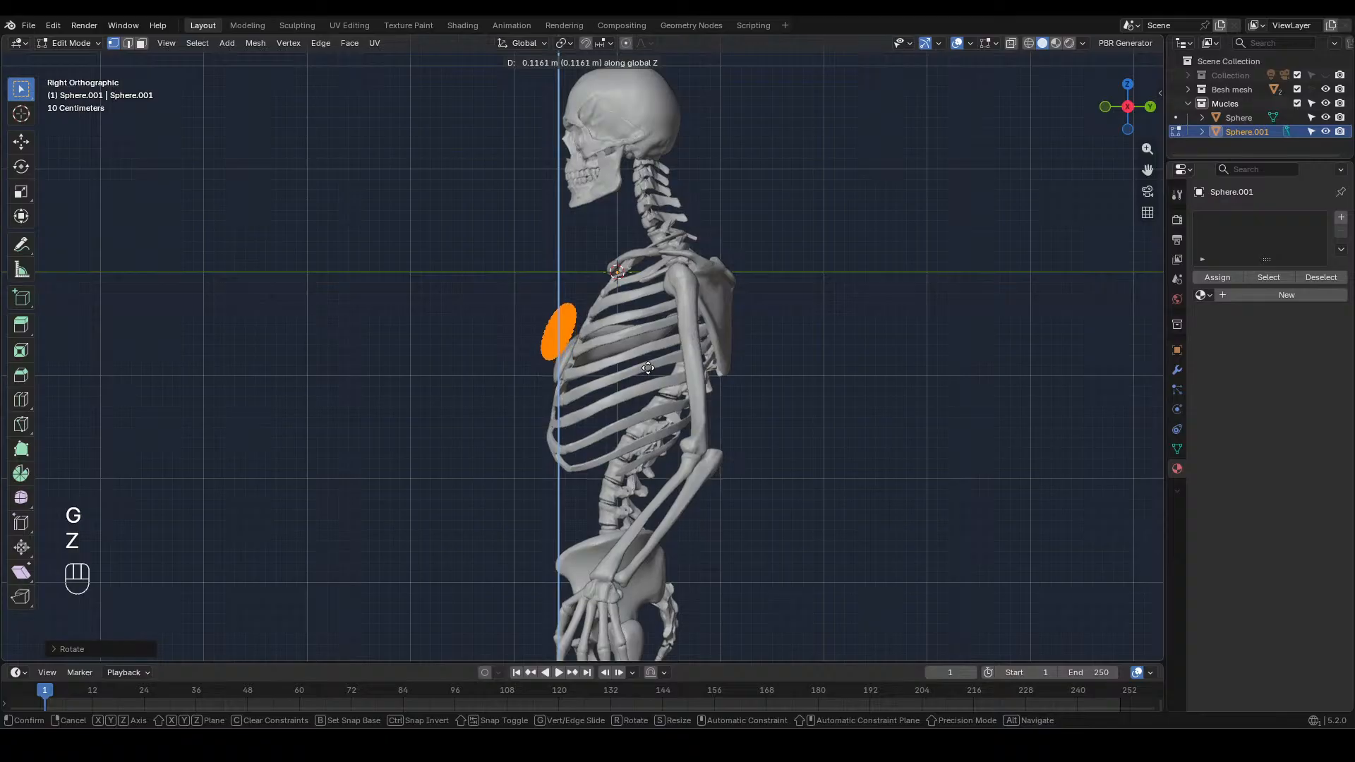
left_click(649, 366)
key("g")
key("x")
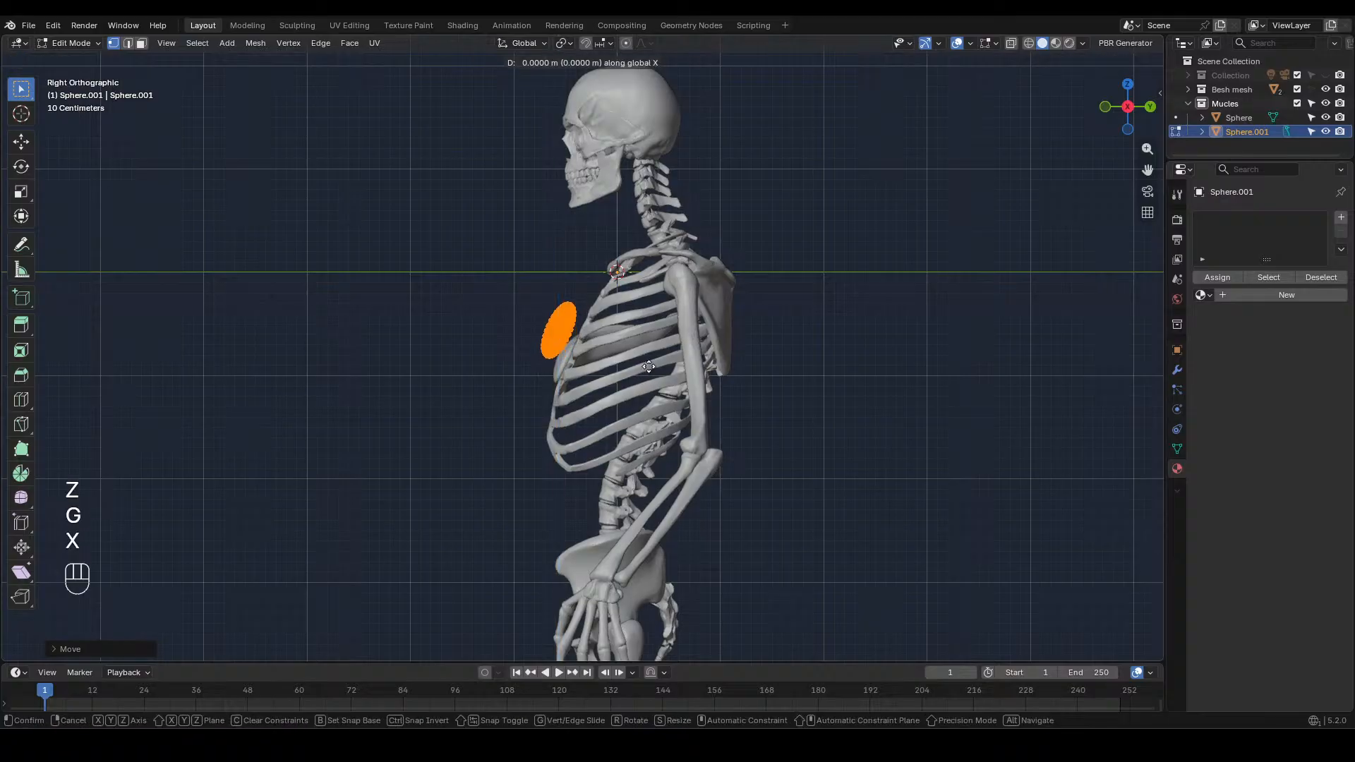
key("y")
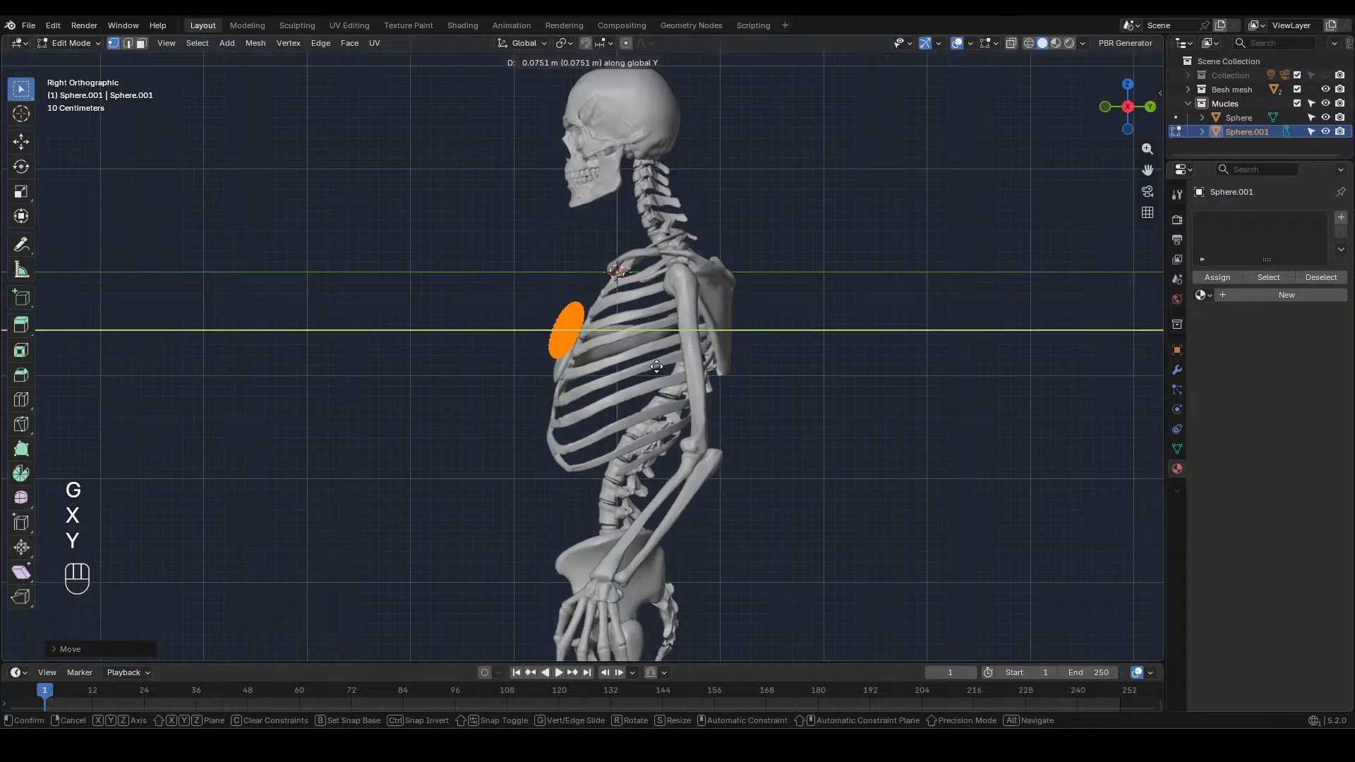
left_click(656, 369)
key("KP_1")
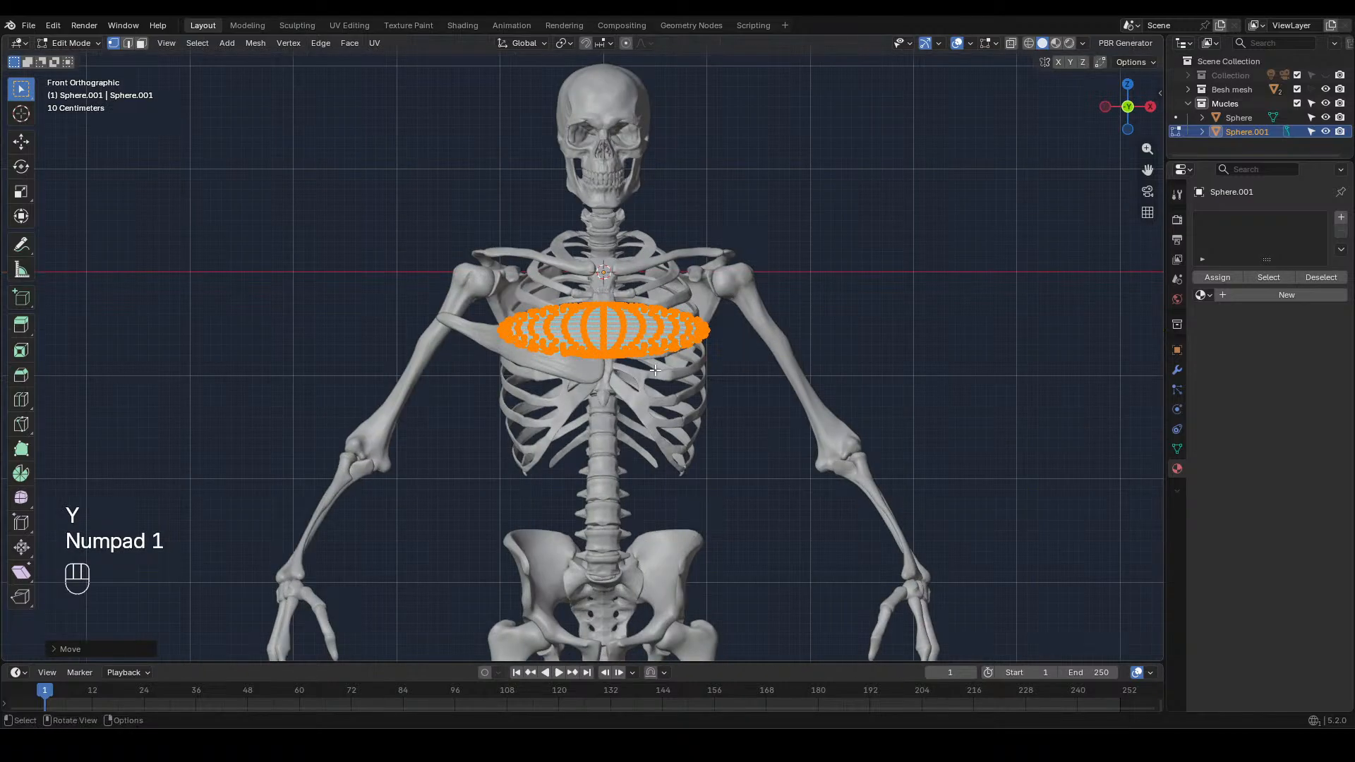
Move the flattened sphere about 0.89 m along negative X so it spans from the sternum to the upper arm, keeping its horizontal orientation
key("g")
key("x")
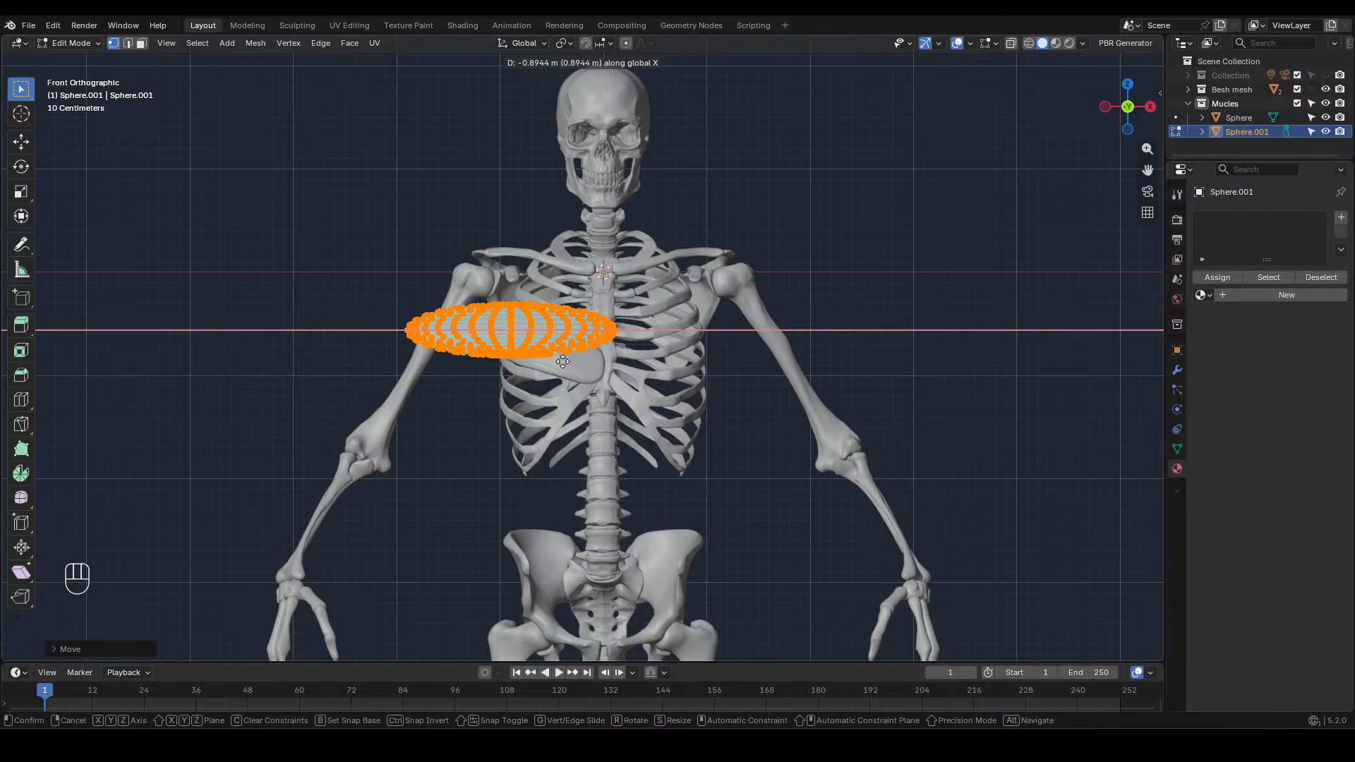
left_click(562, 361)
key("r")
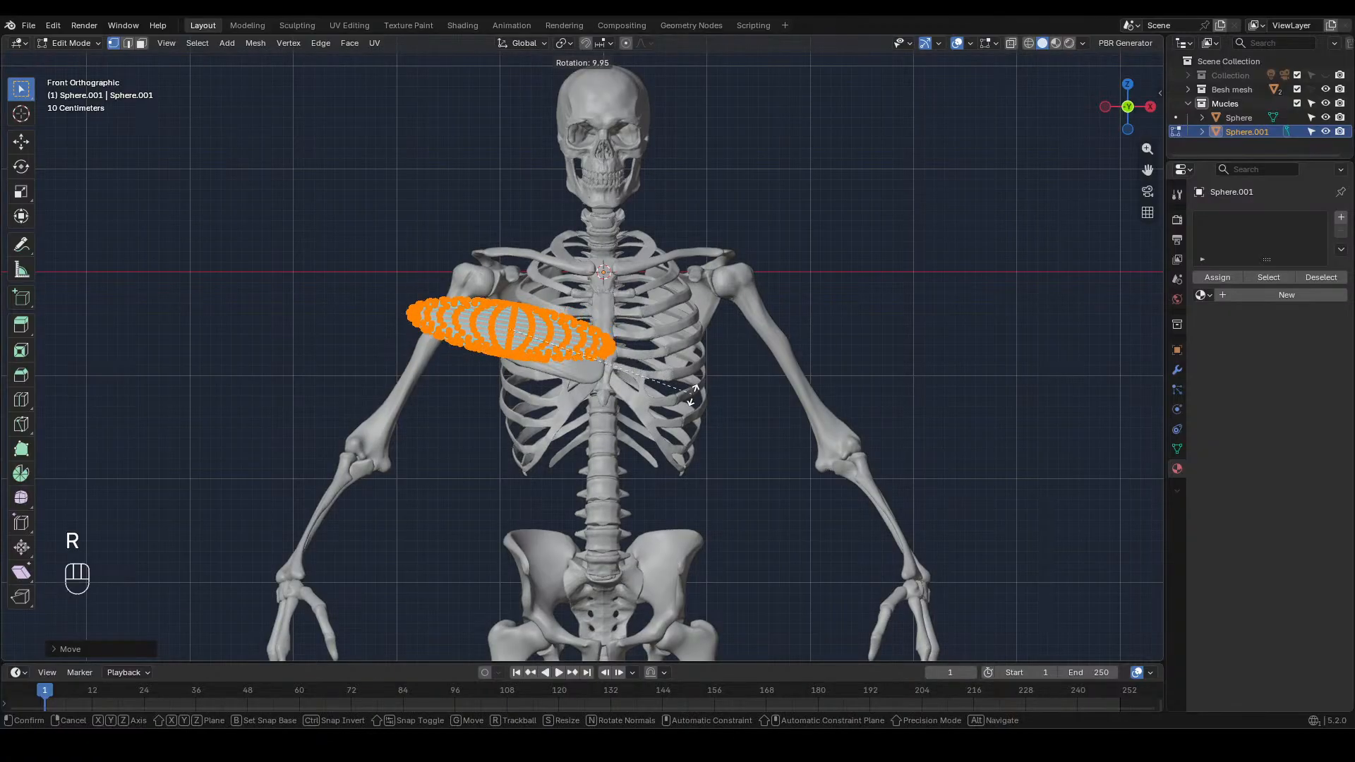
right_click(694, 381)
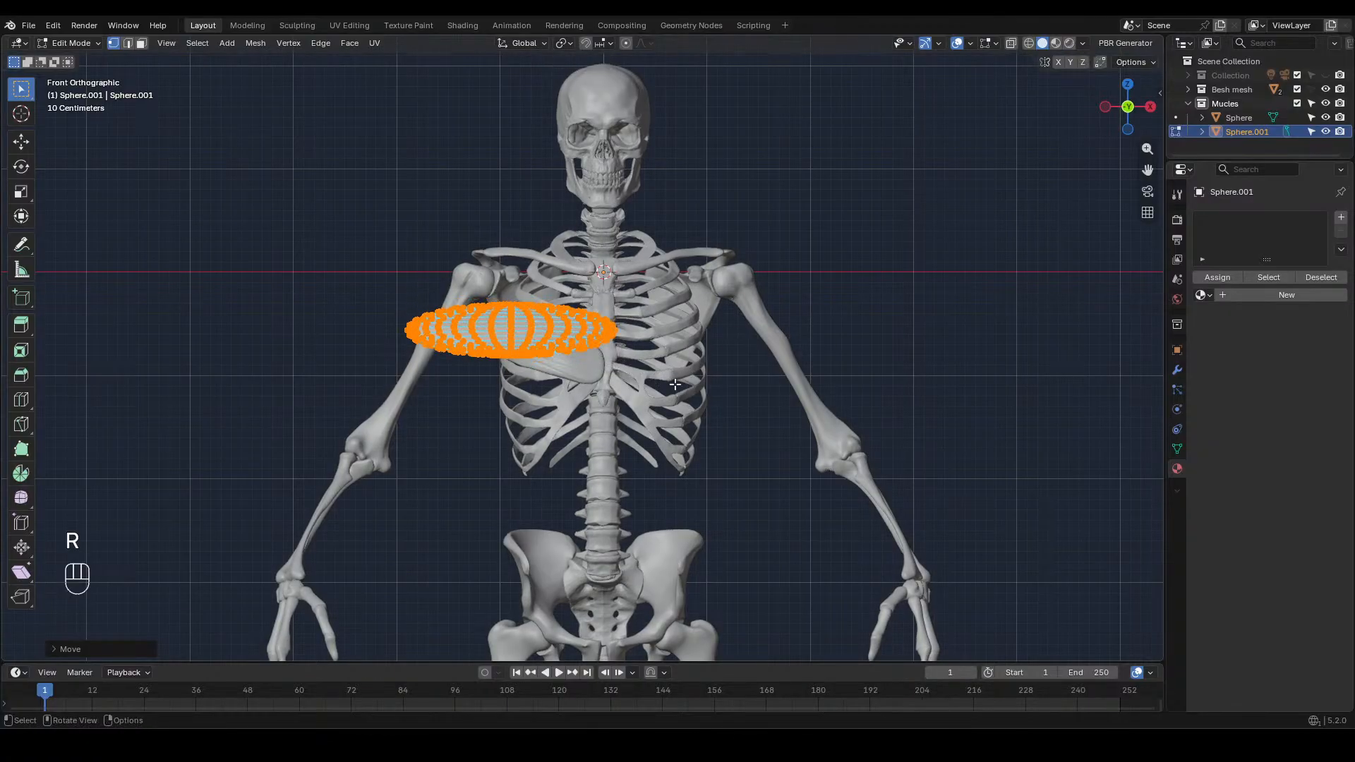
Switch to sculpting and use the Grab brush at 206 px to pull the sphere's inner end up toward the collarbone
left_click(297, 25)
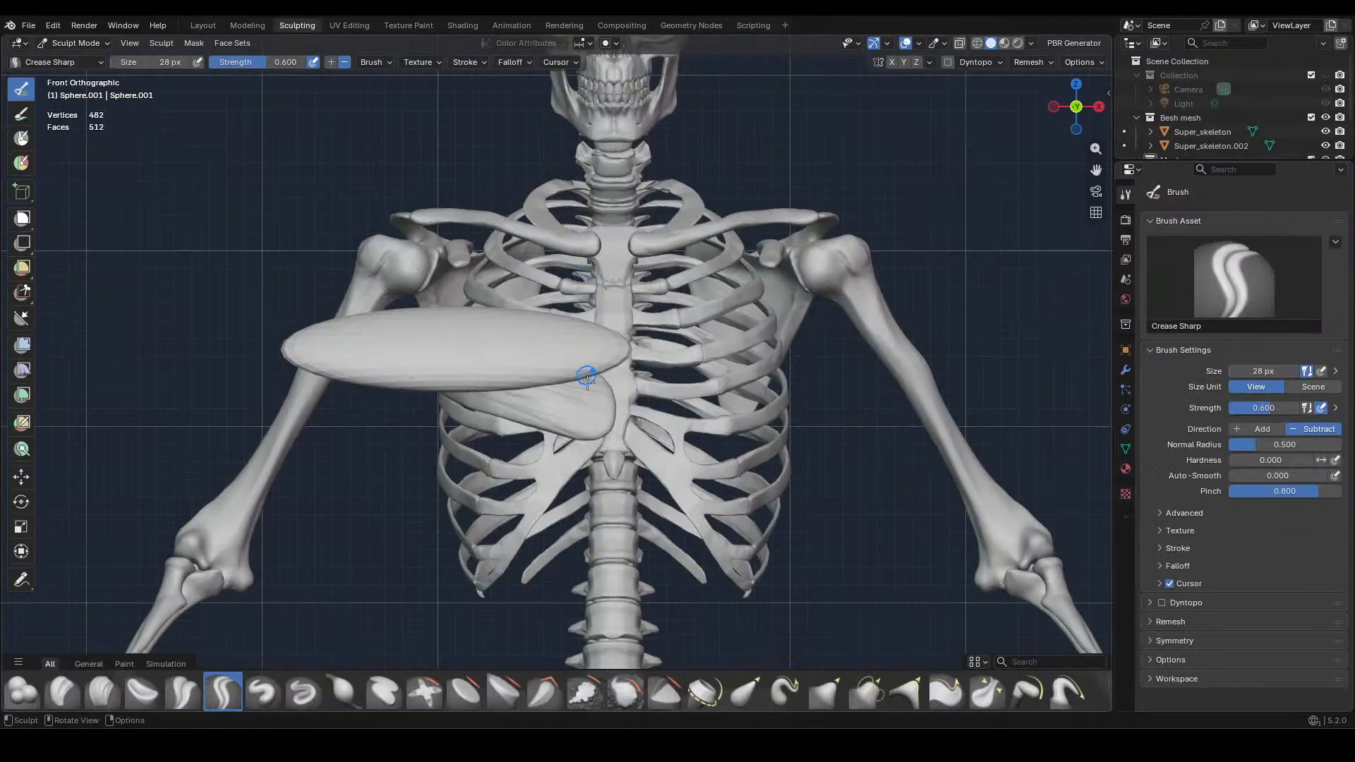
left_click(819, 688)
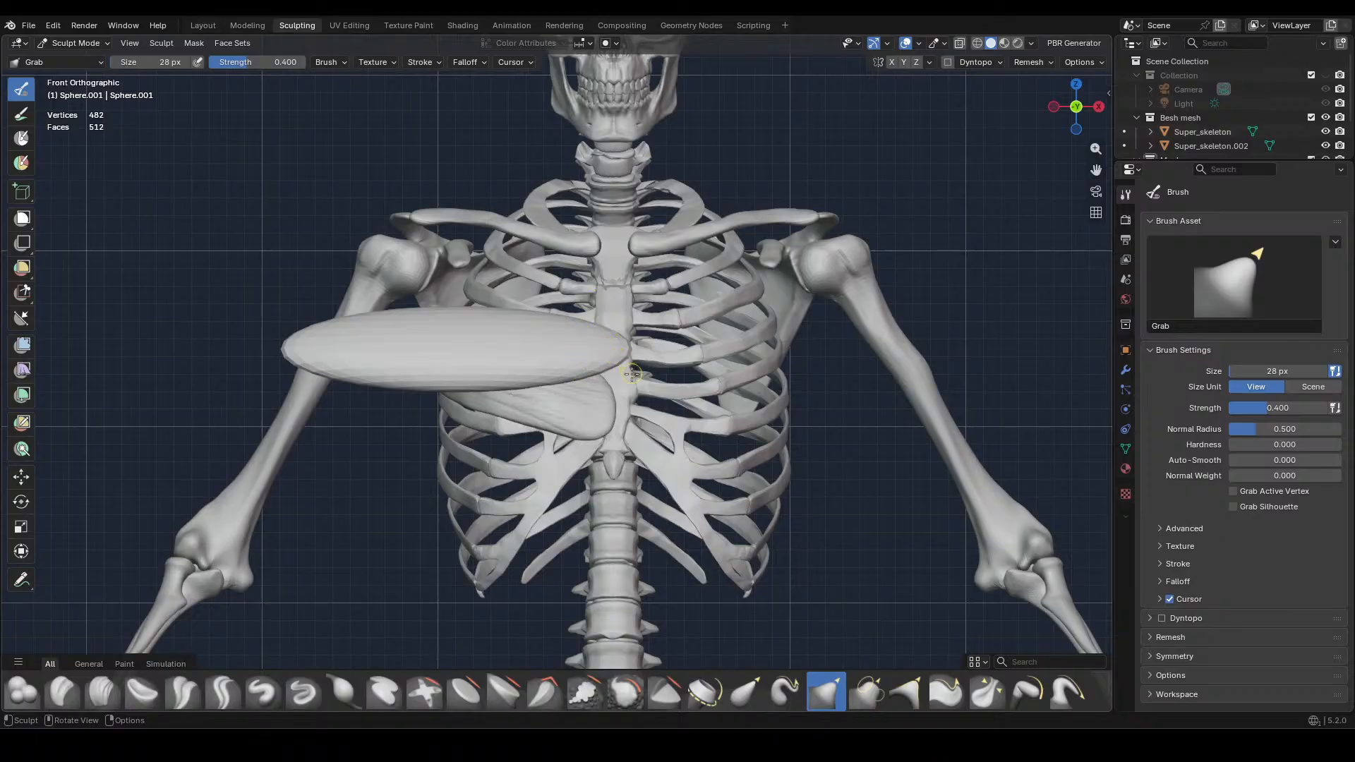
key("f")
left_click(675, 439)
left_click_drag(608, 369, 611, 378)
left_click_drag(604, 374, 604, 388)
mouse_move(591, 341)
left_mouse_down()
mouse_move(593, 265)
mouse_move(612, 271)
left_mouse_up()
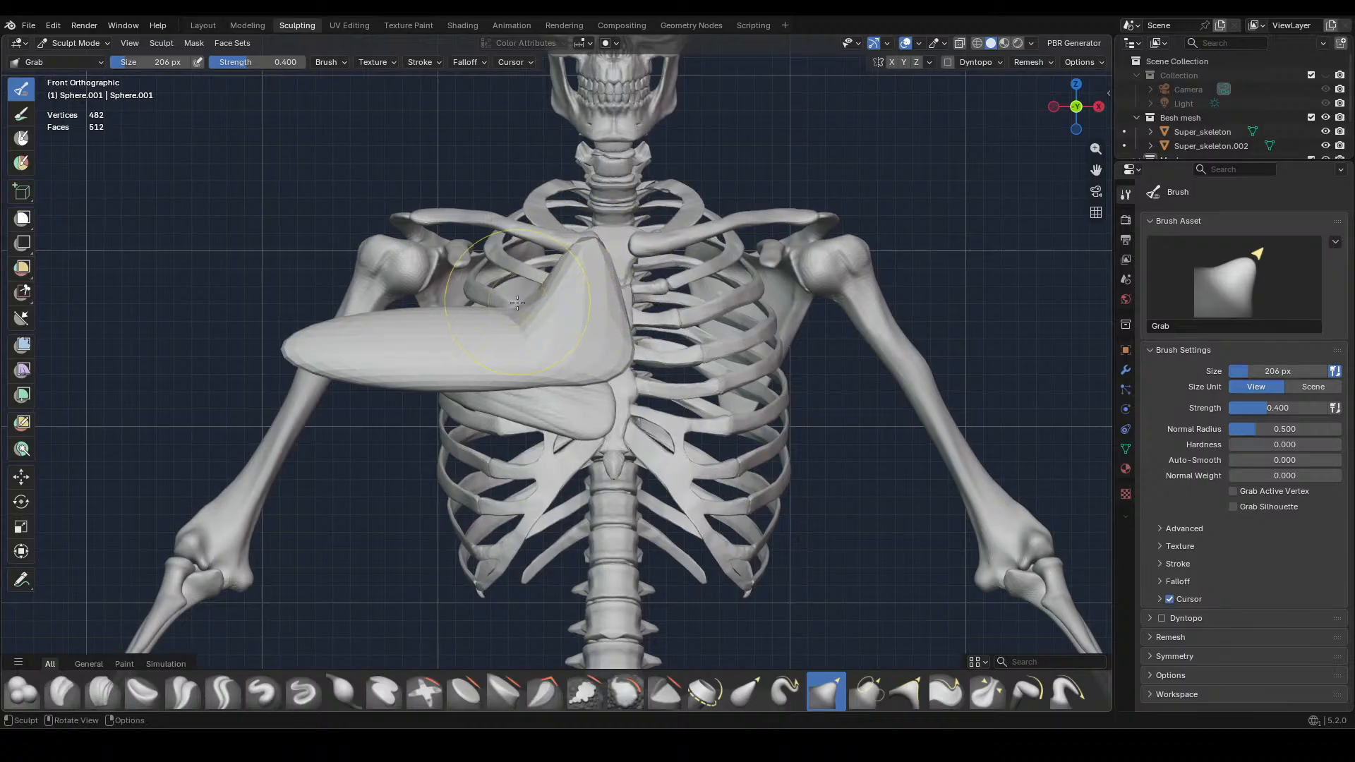
mouse_move(518, 307)
left_mouse_down()
mouse_move(503, 260)
mouse_move(534, 228)
left_mouse_up()
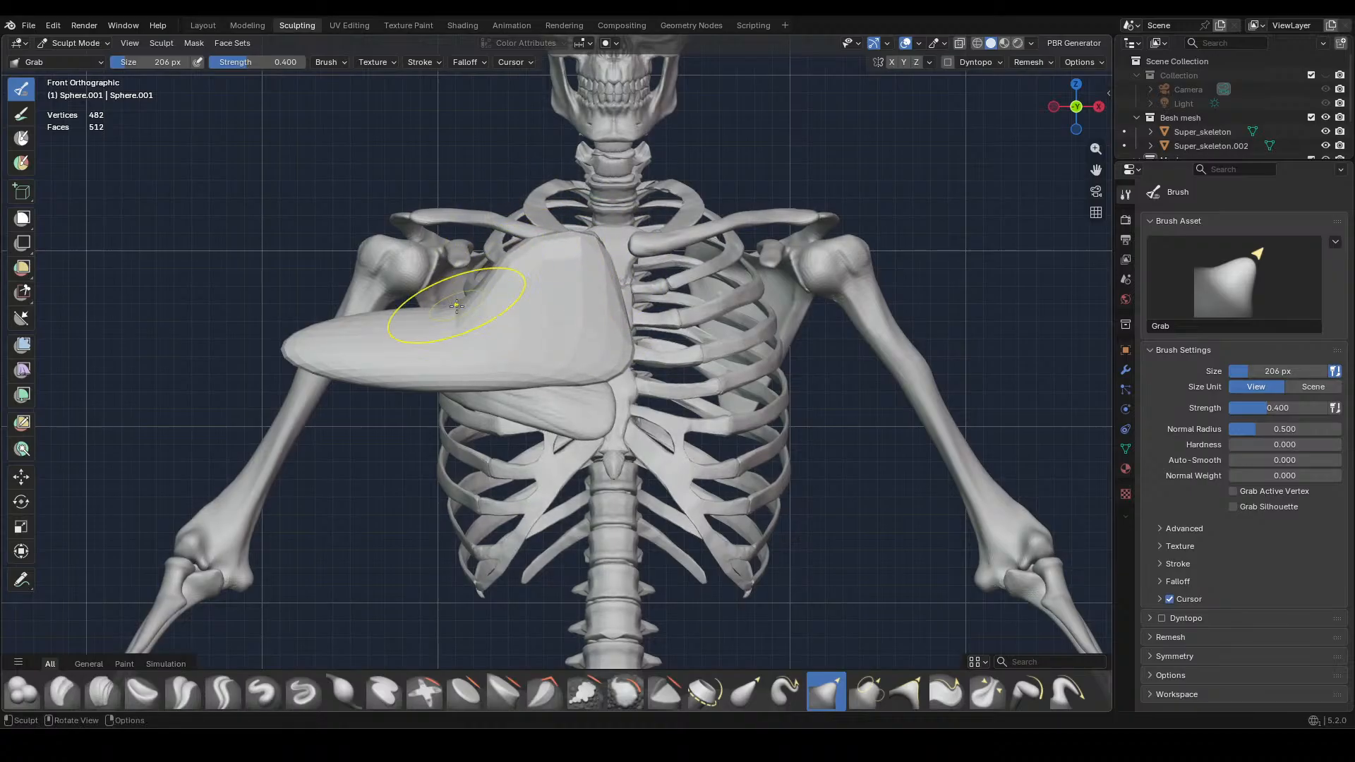
Grab the upper and lower edges into a fan-shaped pectoral outline that narrows toward the upper arm
left_click_drag(456, 302, 446, 269)
left_click_drag(402, 381, 402, 392)
left_click_drag(399, 385, 398, 404)
left_click_drag(493, 374, 484, 389)
left_click_drag(380, 316, 388, 350)
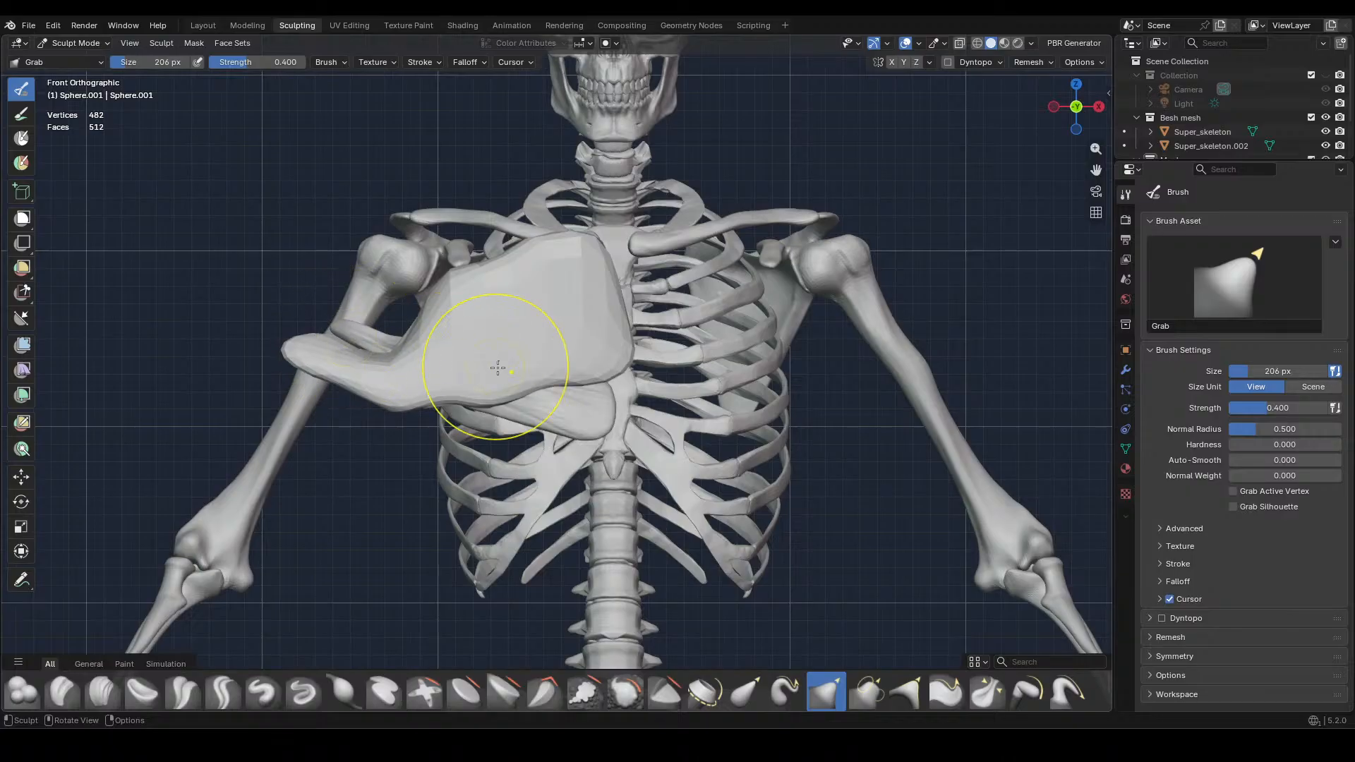
middle_click_drag(409, 374, 568, 348, "shift")
left_click_drag(466, 323, 493, 314)
middle_click_drag(604, 302, 641, 323)
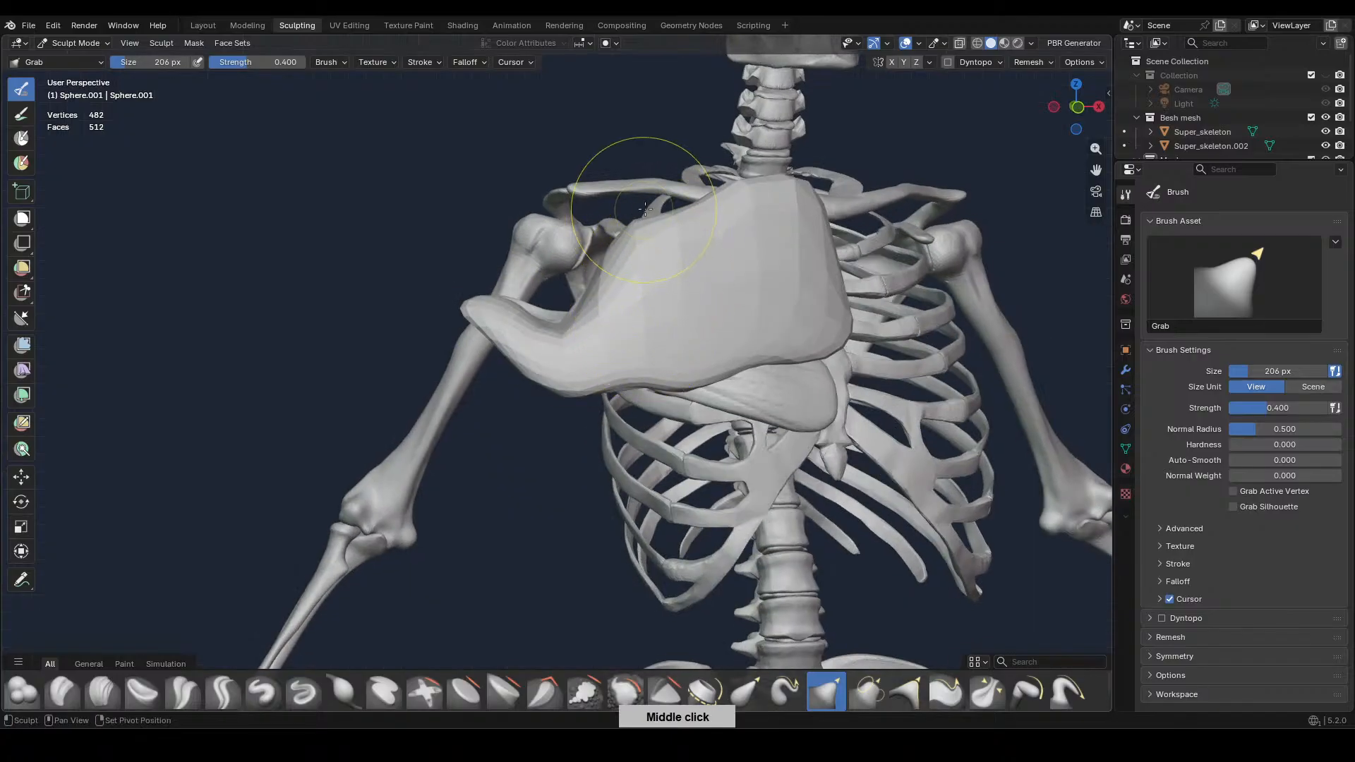
From the side, enlarge the Grab brush to 636 px and push the muscle's upper part back against the ribs
left_click(1099, 107)
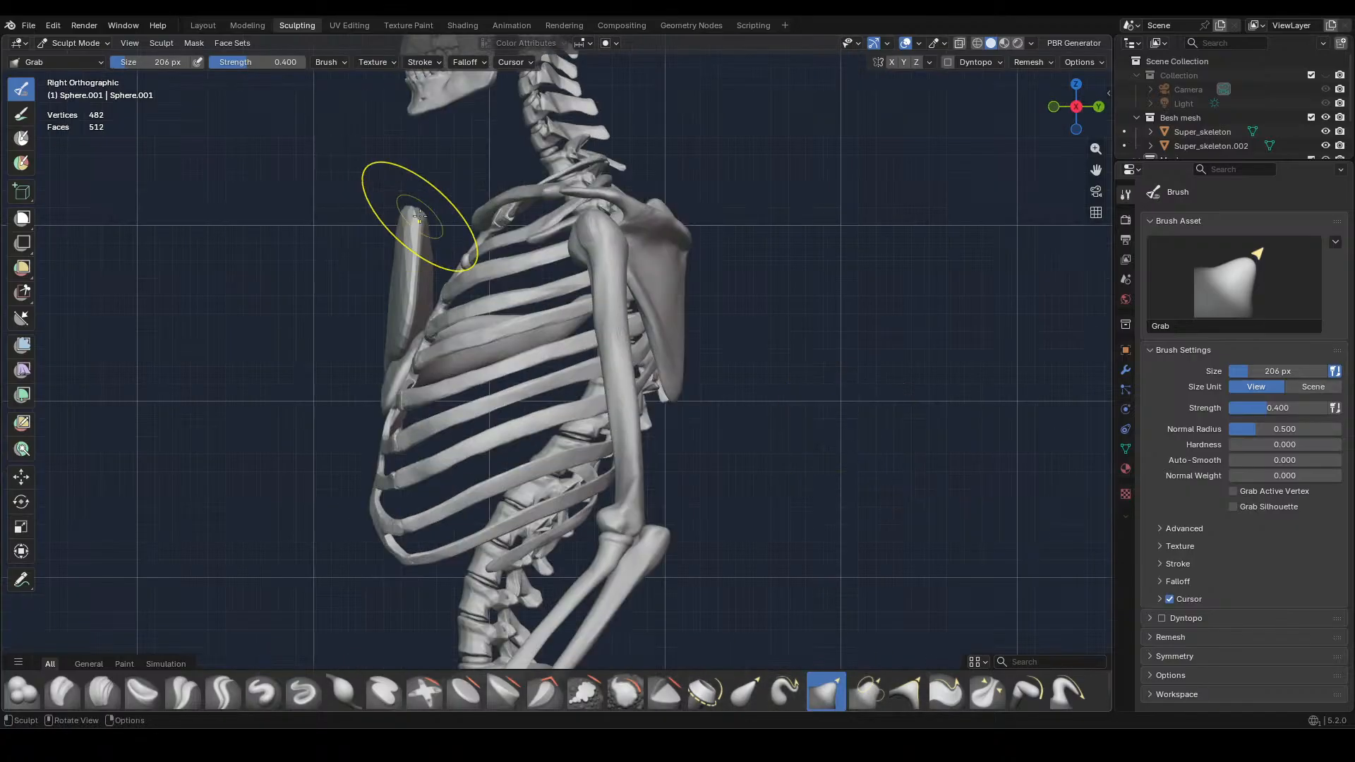
key("f")
left_click(511, 211)
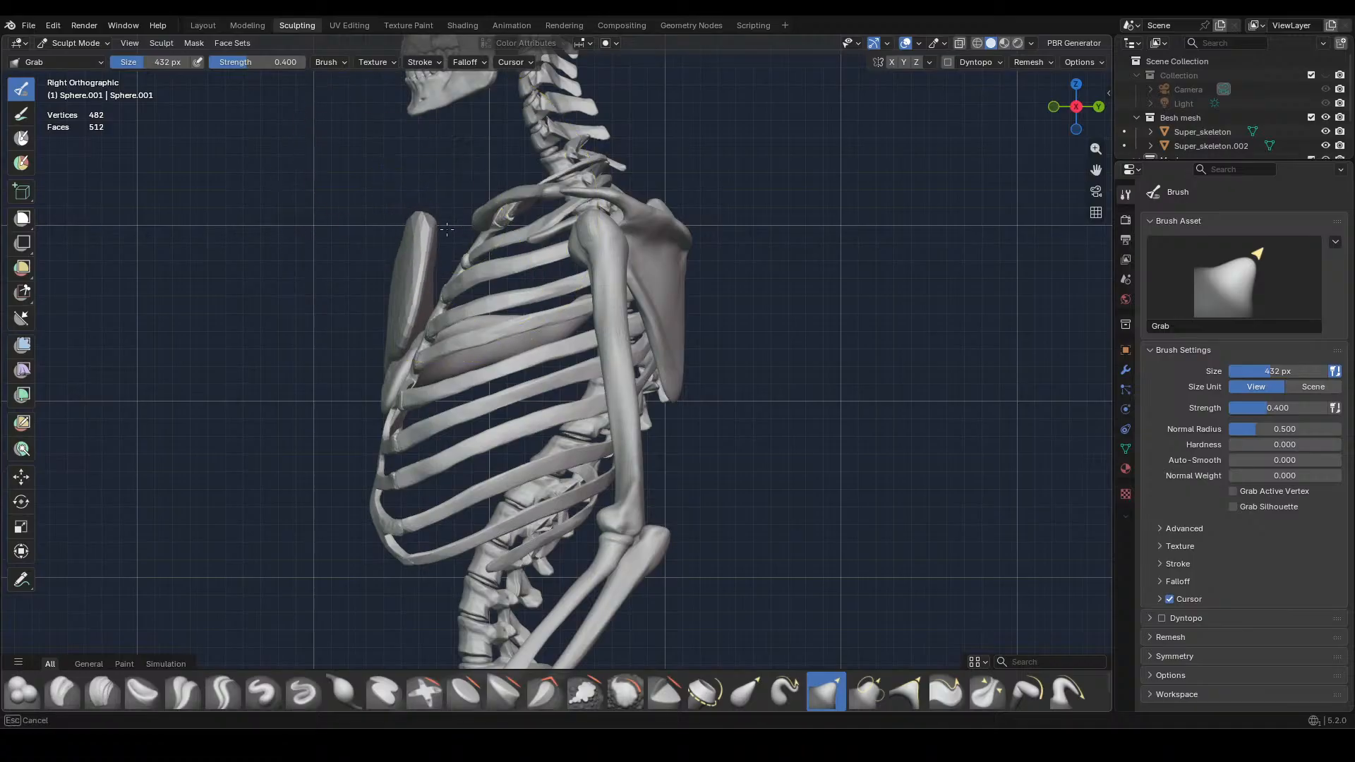
key("f")
left_click_drag(438, 220, 440, 224)
left_click_drag(438, 226, 487, 244)
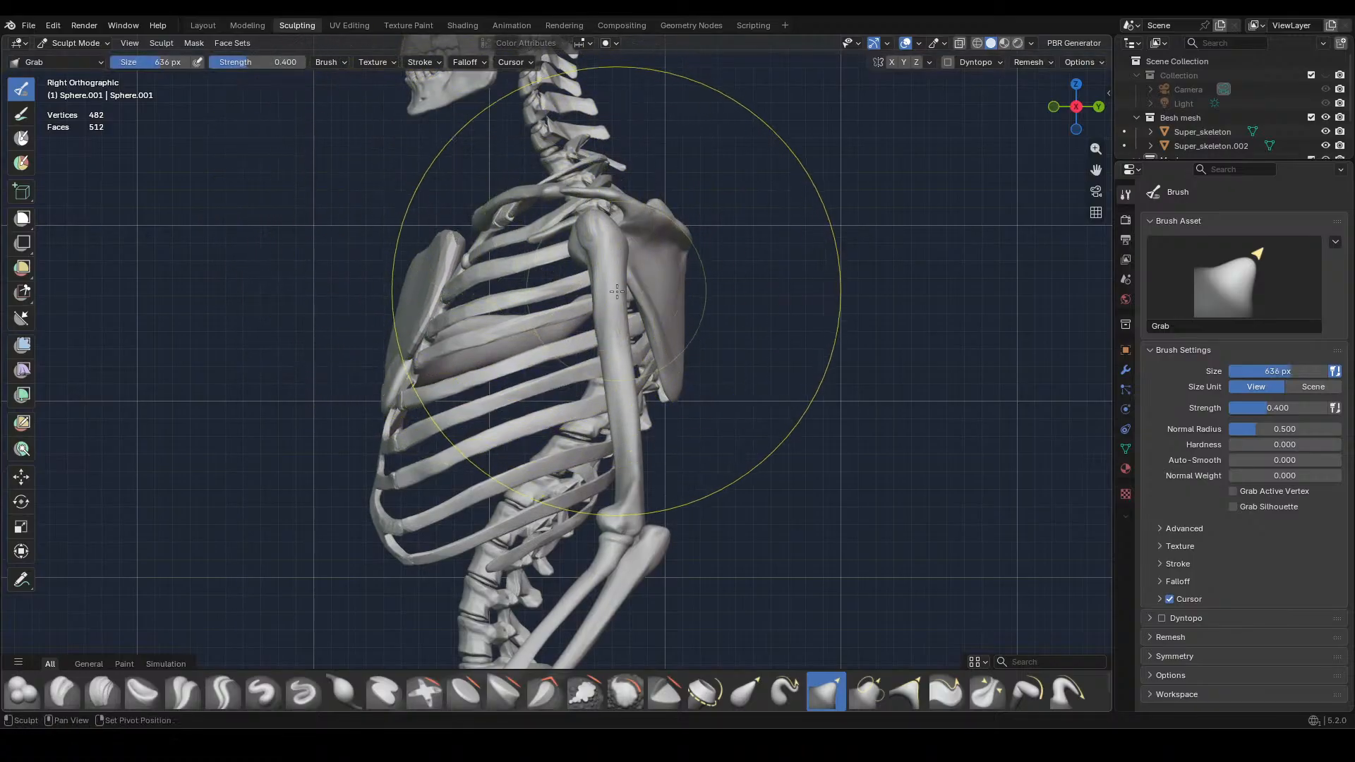
Curve the middle and outer end of the muscle back around the rib cage toward the upper arm with the Grab brush
mouse_move(566, 247)
middle_mouse_down()
mouse_move(696, 317)
mouse_move(801, 513)
middle_mouse_up()
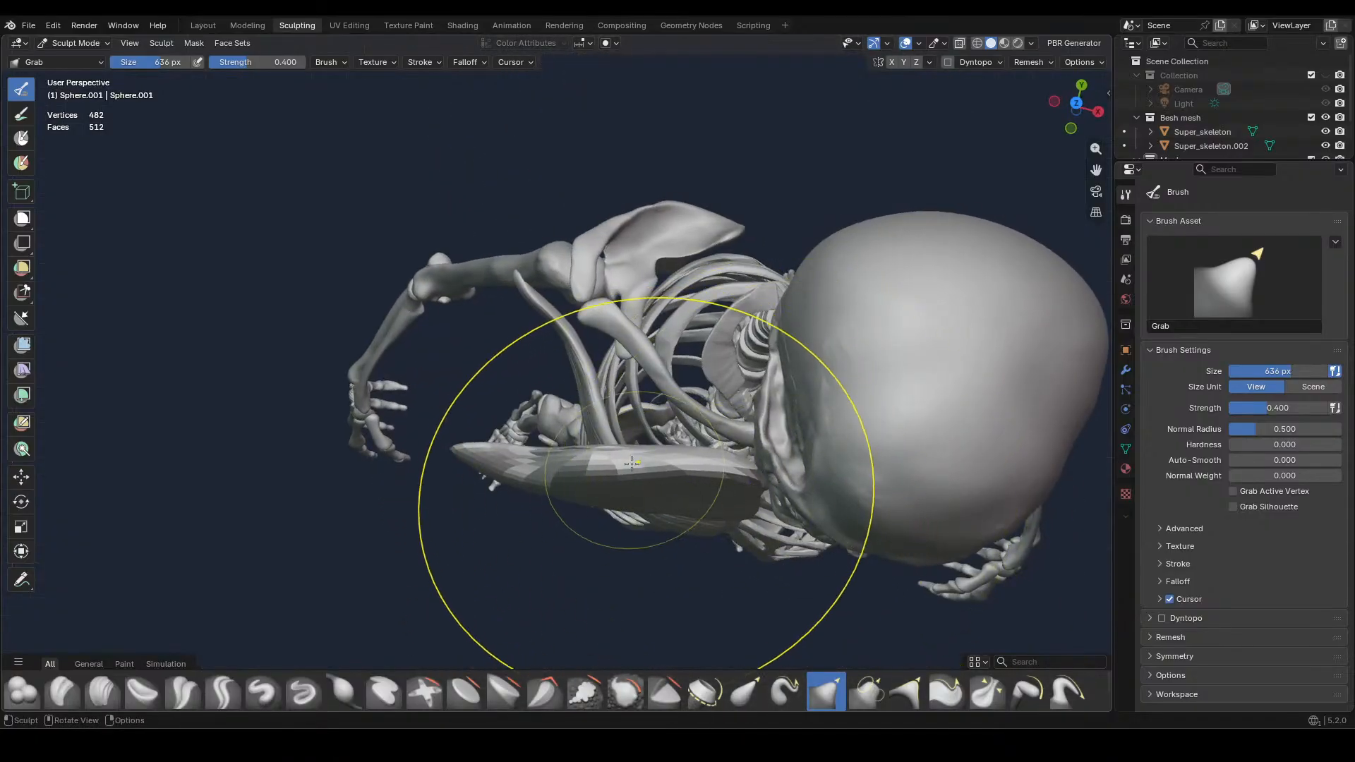
left_click_drag(624, 462, 628, 422)
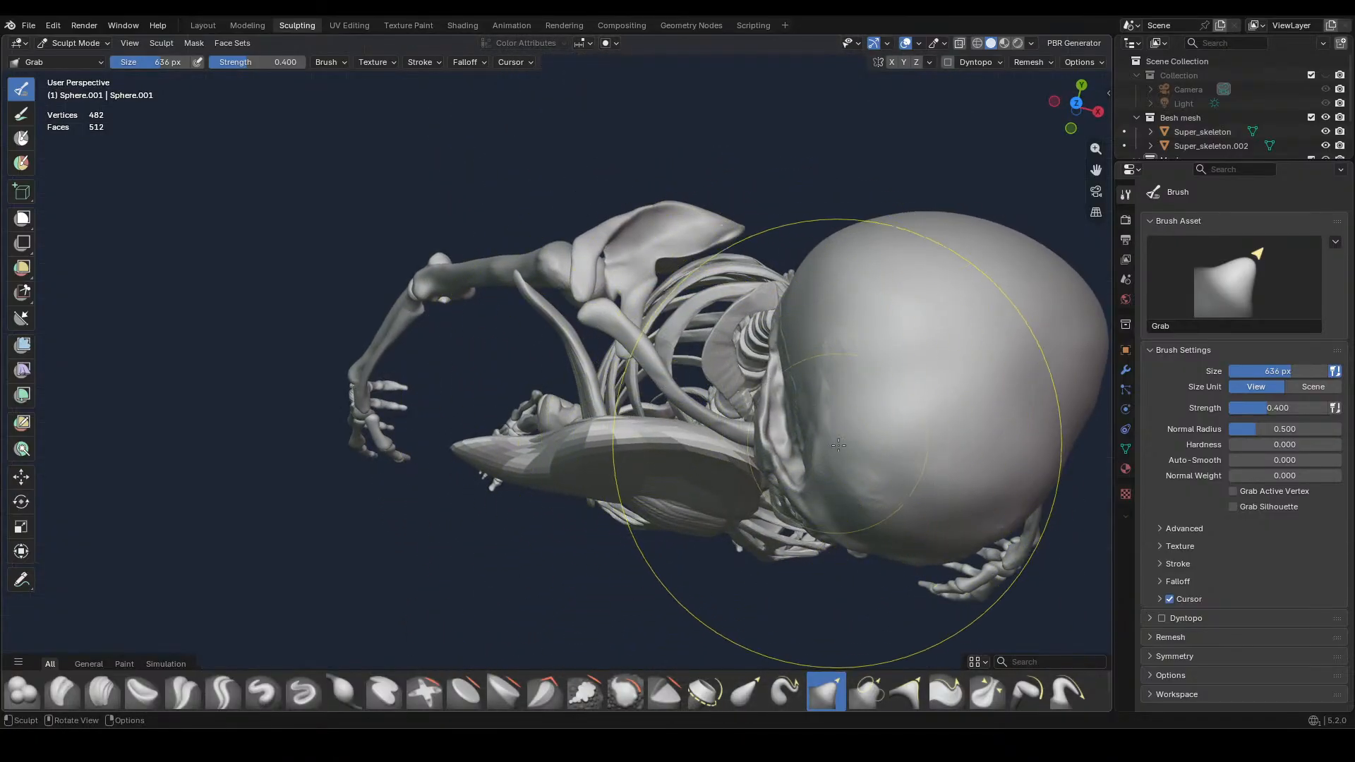
key("KP_1")
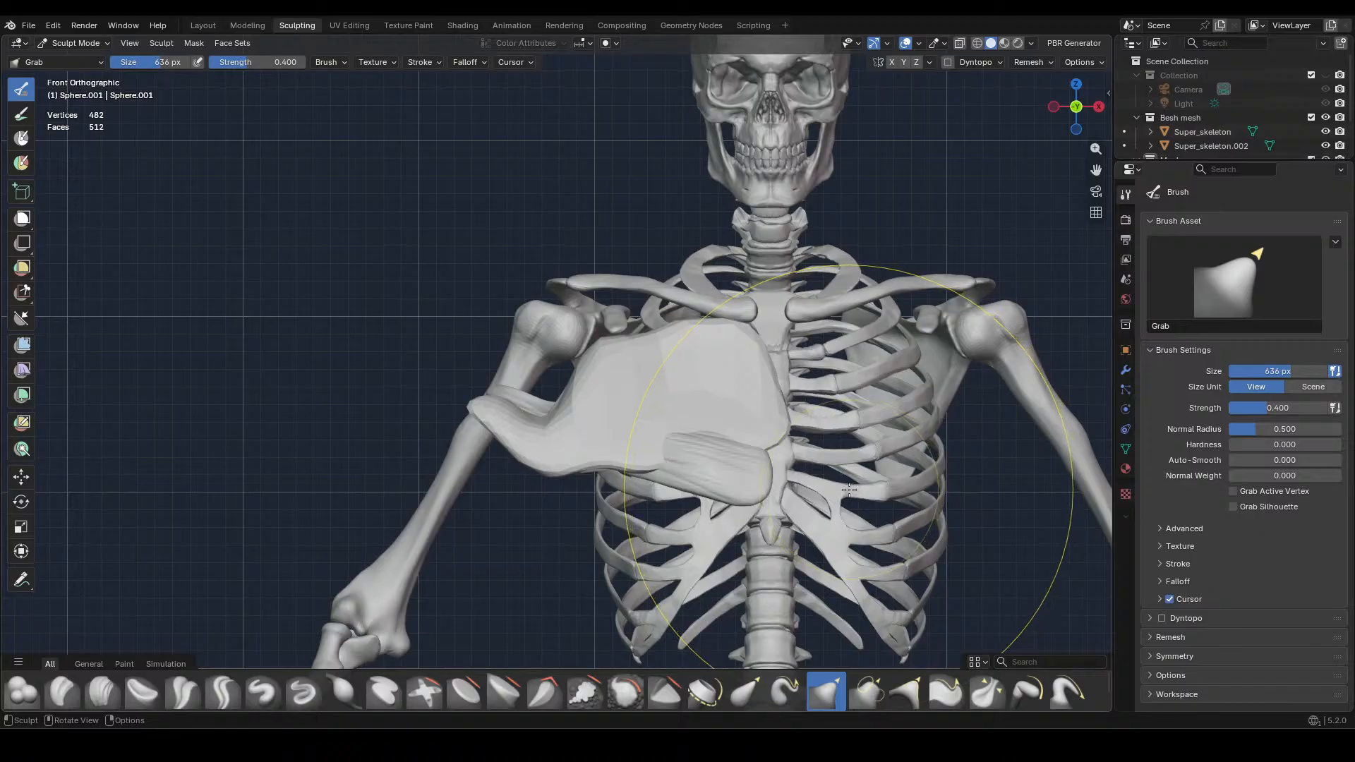
middle_click_drag(857, 492, 792, 447)
mouse_move(555, 447)
left_mouse_down()
mouse_move(539, 454)
mouse_move(573, 442)
mouse_move(468, 435)
left_mouse_up()
left_click_drag(520, 441, 463, 431)
left_click_drag(492, 437, 457, 433)
mouse_move(808, 451)
middle_mouse_down()
mouse_move(727, 469)
mouse_move(753, 591)
mouse_move(729, 499)
mouse_move(726, 529)
middle_mouse_up()
Reduce the Grab brush to 276 px and refine the muscle's upper and lower edges across the chest
scroll(732, 534, "up", 2)
key("f")
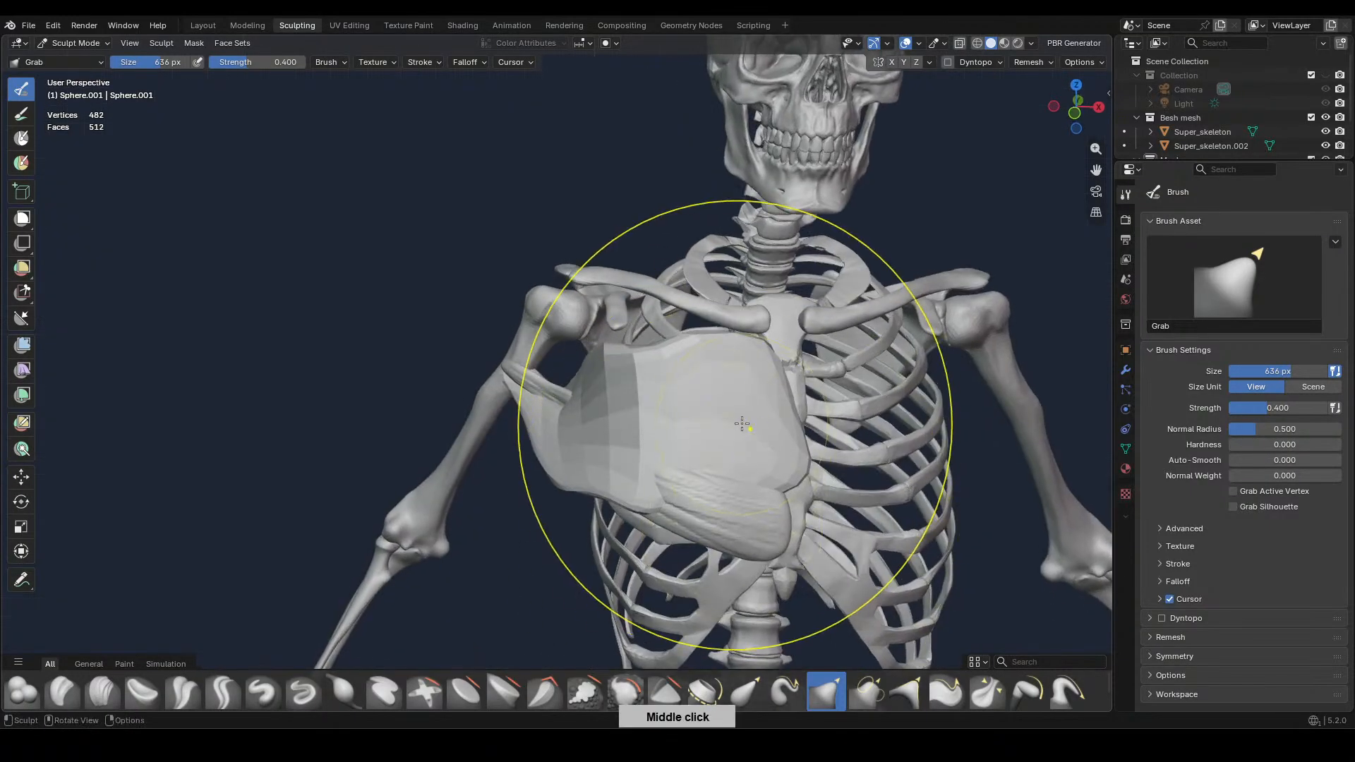
left_click(641, 447)
mouse_move(641, 447)
middle_mouse_down()
mouse_move(719, 485)
mouse_move(747, 416)
middle_mouse_up()
mouse_move(650, 333)
left_mouse_down()
mouse_move(655, 309)
mouse_move(608, 346)
left_mouse_up()
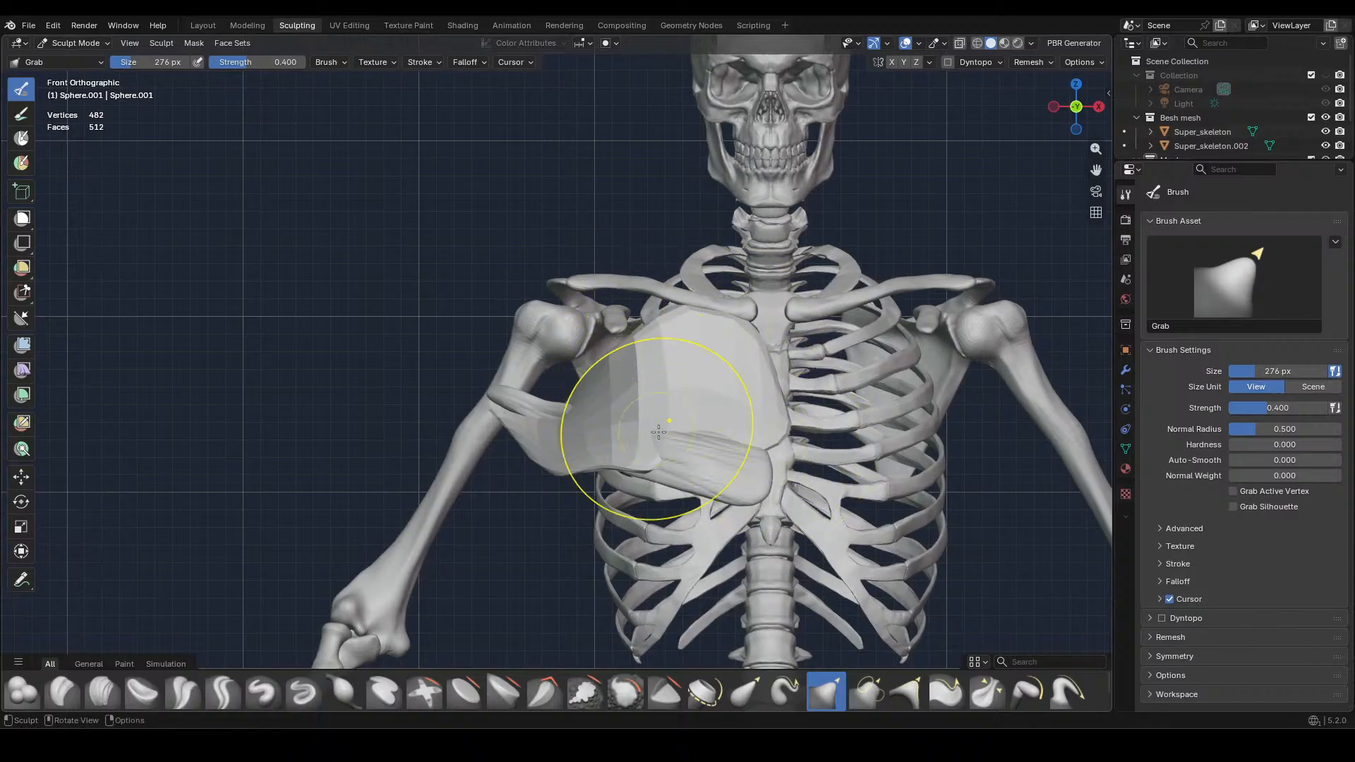
mouse_move(711, 393)
middle_mouse_down()
mouse_move(827, 441)
mouse_move(716, 413)
mouse_move(634, 425)
mouse_move(804, 444)
middle_mouse_up()
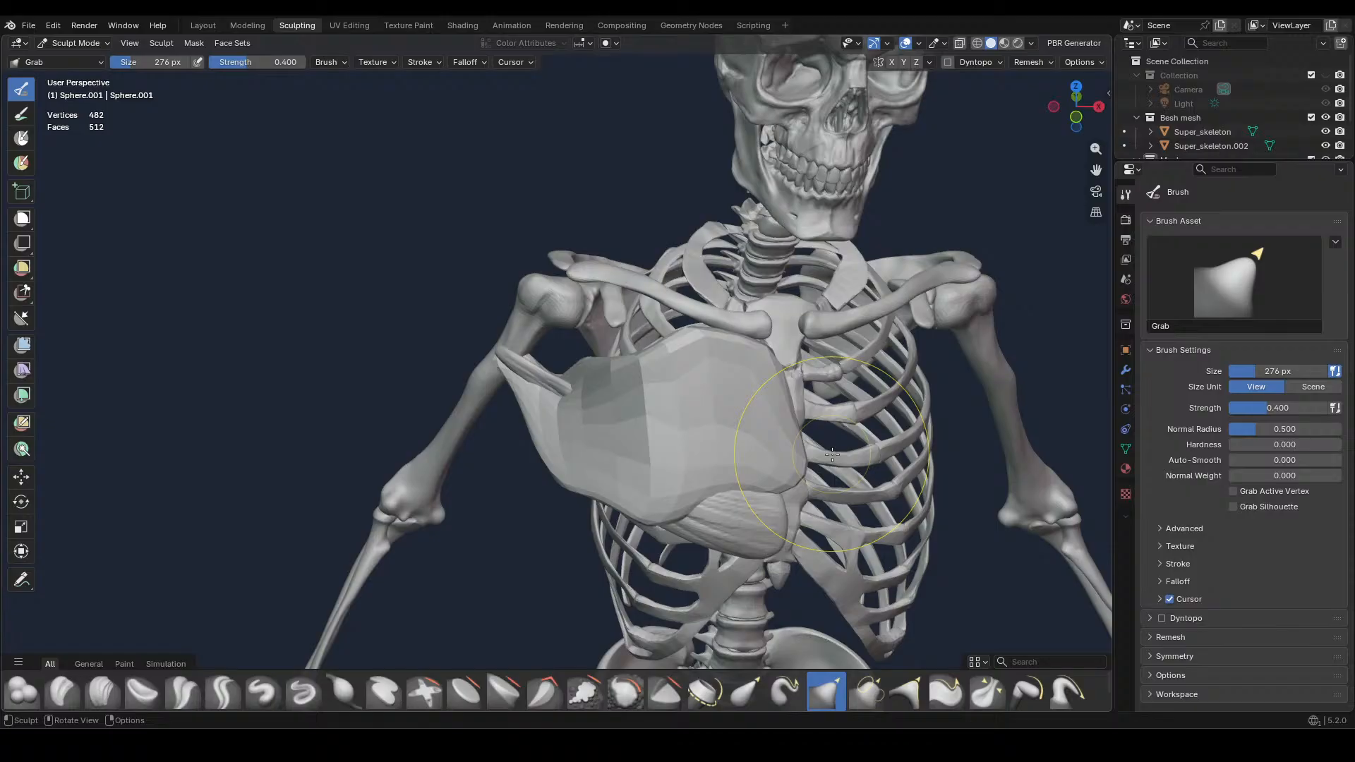
mouse_move(680, 423)
middle_mouse_down()
mouse_move(764, 538)
mouse_move(751, 457)
middle_mouse_up()
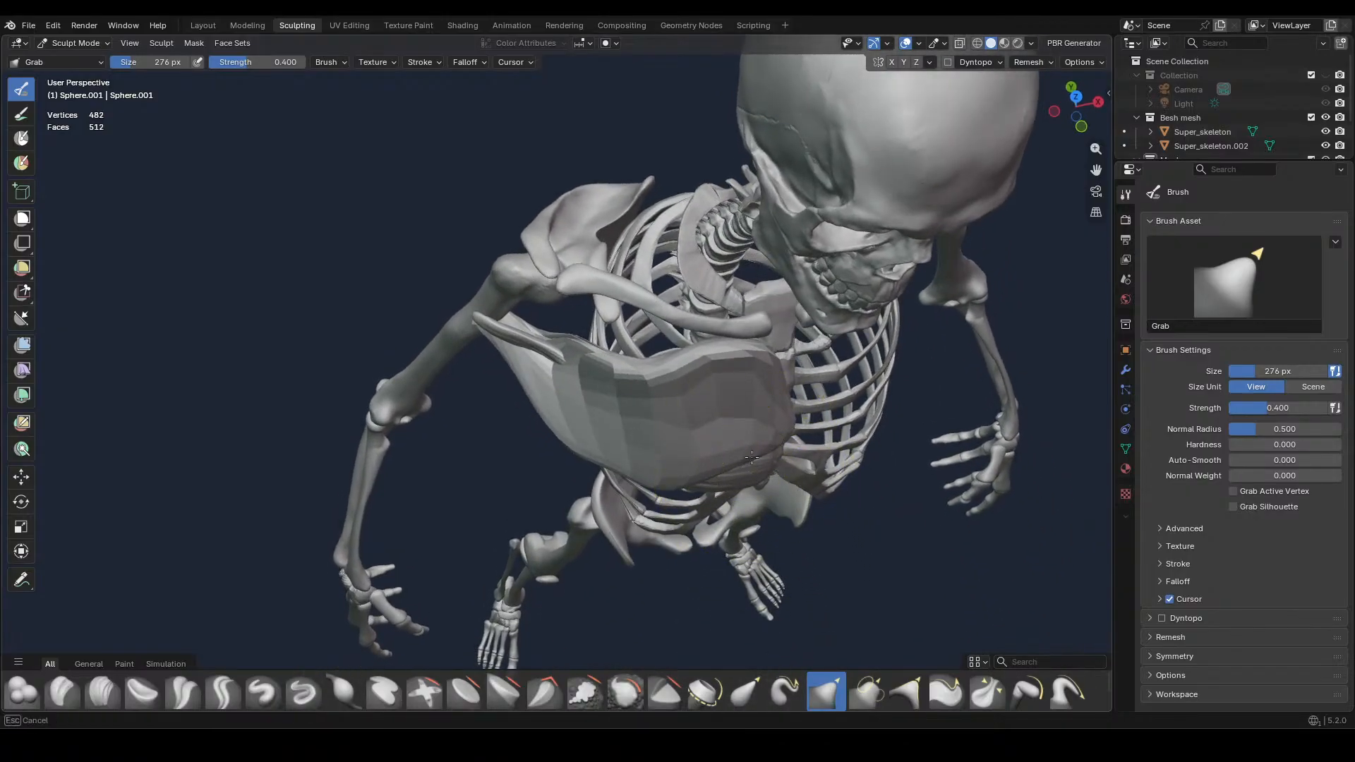
Grab the muscle's outer tip into one tapered end that meets the upper arm bone
middle_click_drag(781, 364, 853, 396)
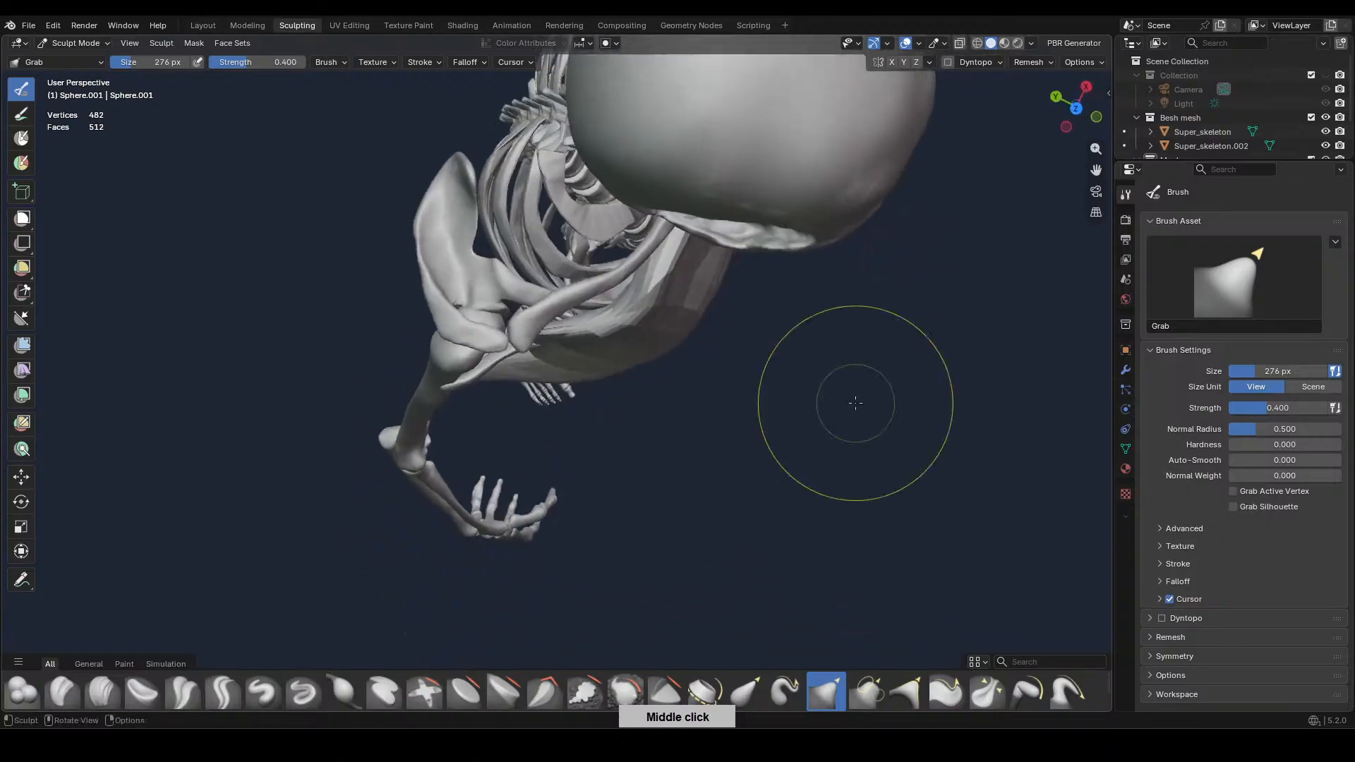
middle_click_drag(519, 358, 536, 434)
left_click_drag(537, 434, 525, 404)
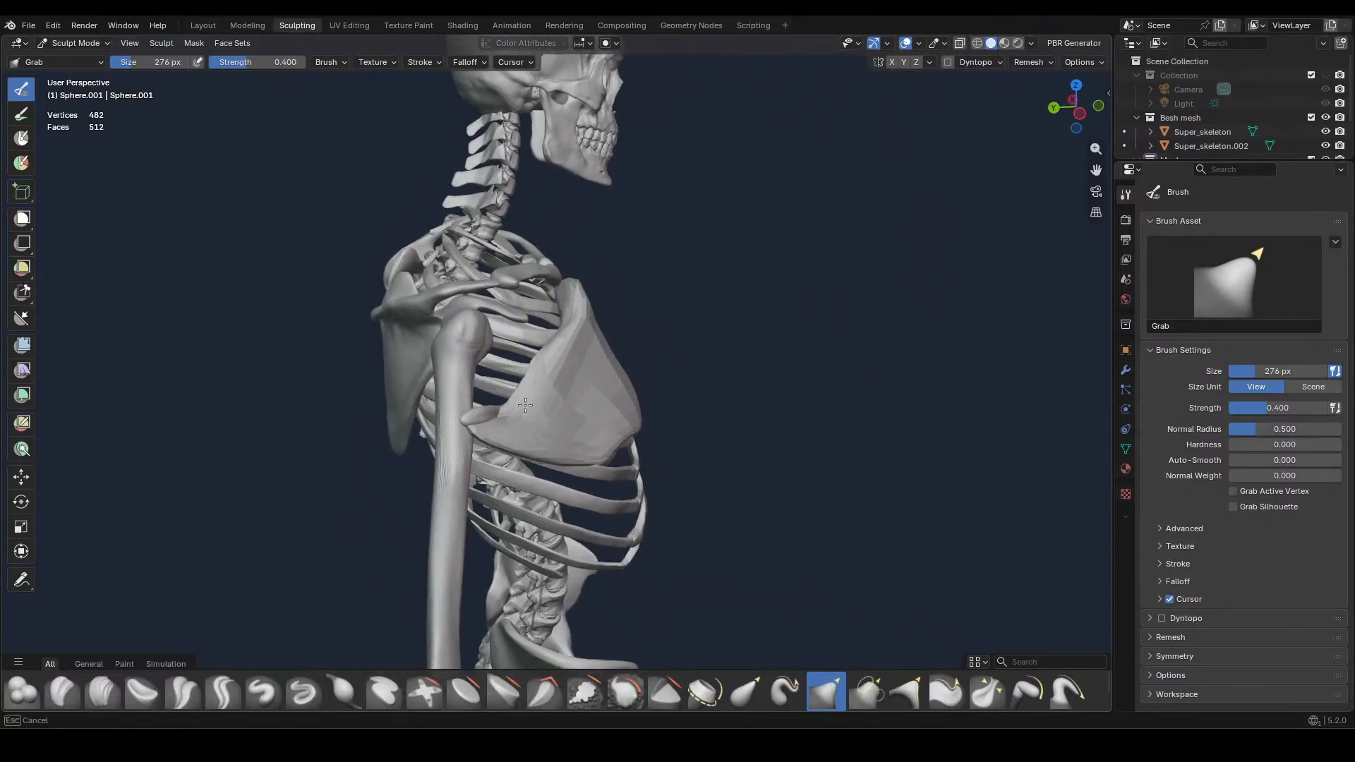
middle_click_drag(500, 438, 528, 457)
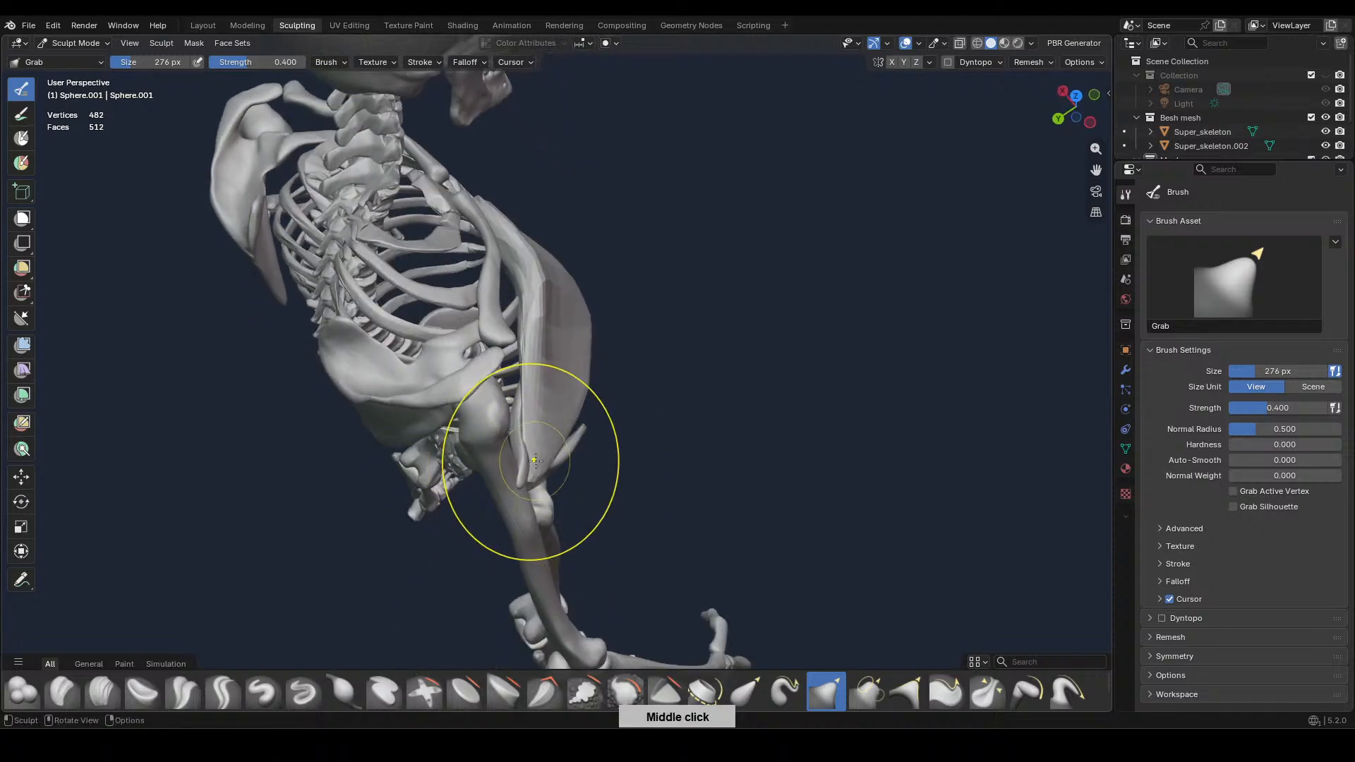
Refine the lower edge and the stretch between chest and arm so the muscle curves evenly around the ribs
key("KP_1")
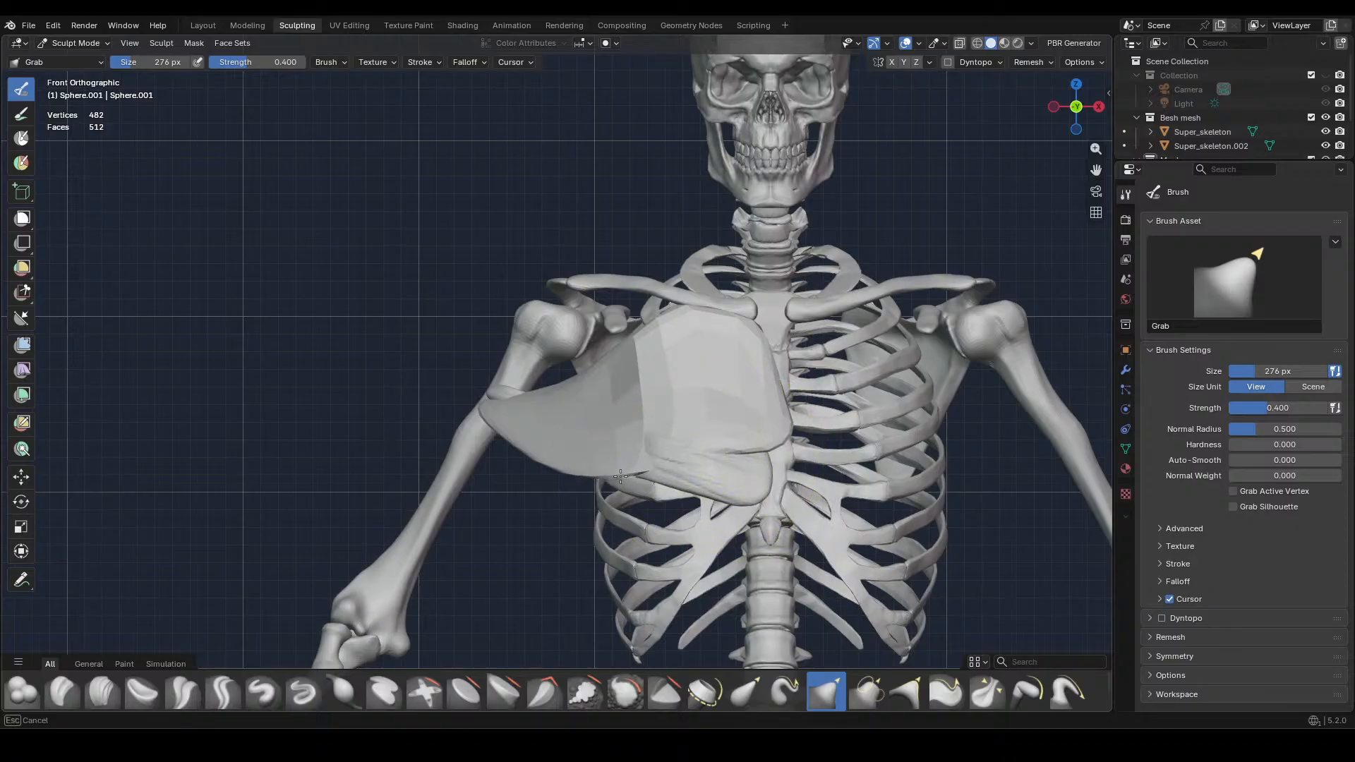
middle_click_drag(588, 472, 720, 493)
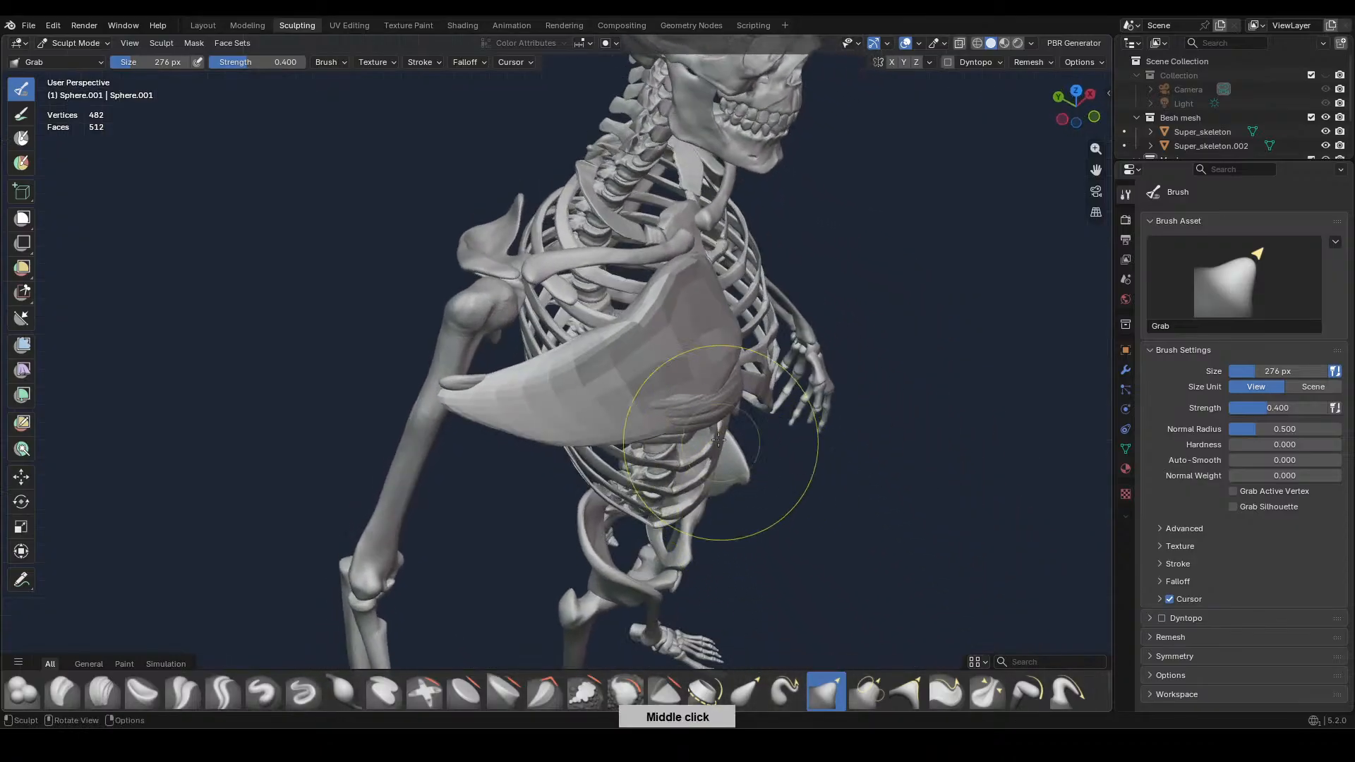
mouse_move(628, 388)
middle_mouse_down()
mouse_move(677, 423)
mouse_move(621, 297)
middle_mouse_up()
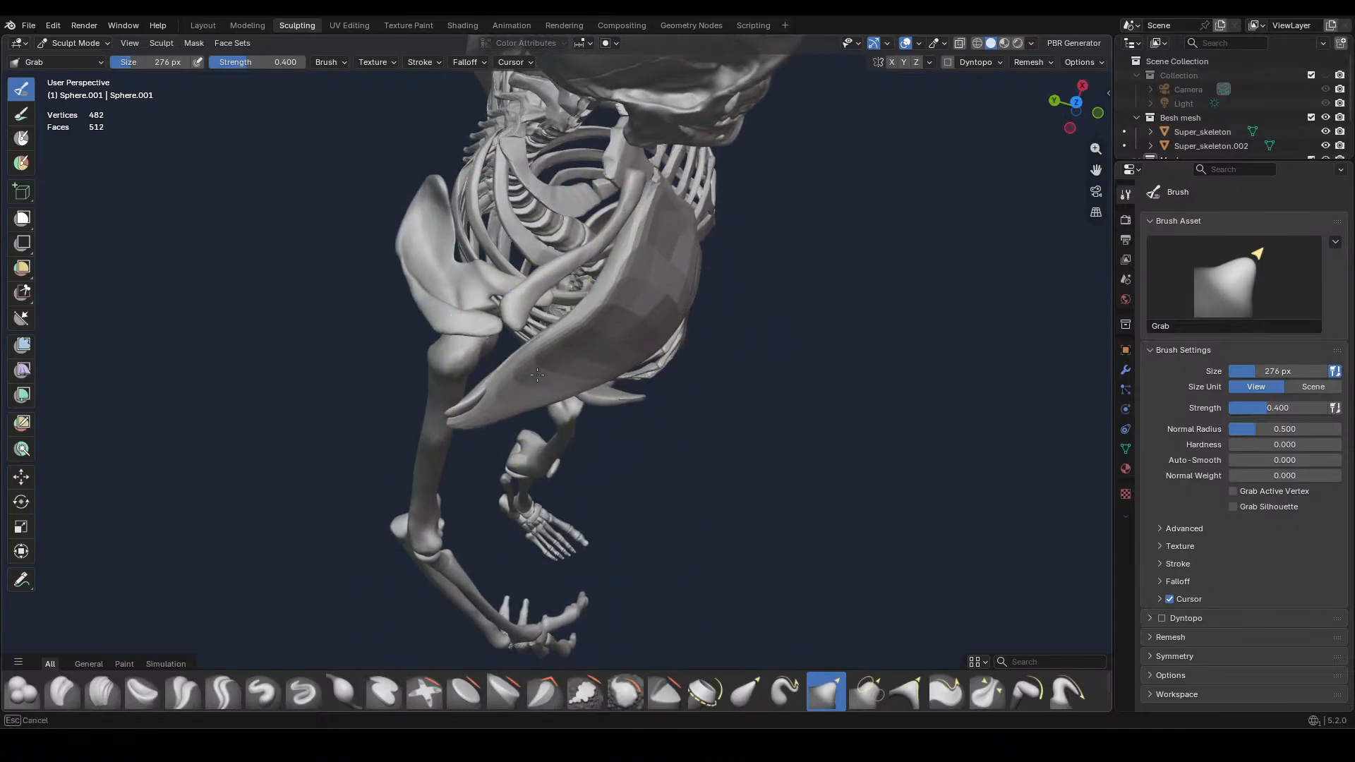
middle_click_drag(530, 373, 535, 378)
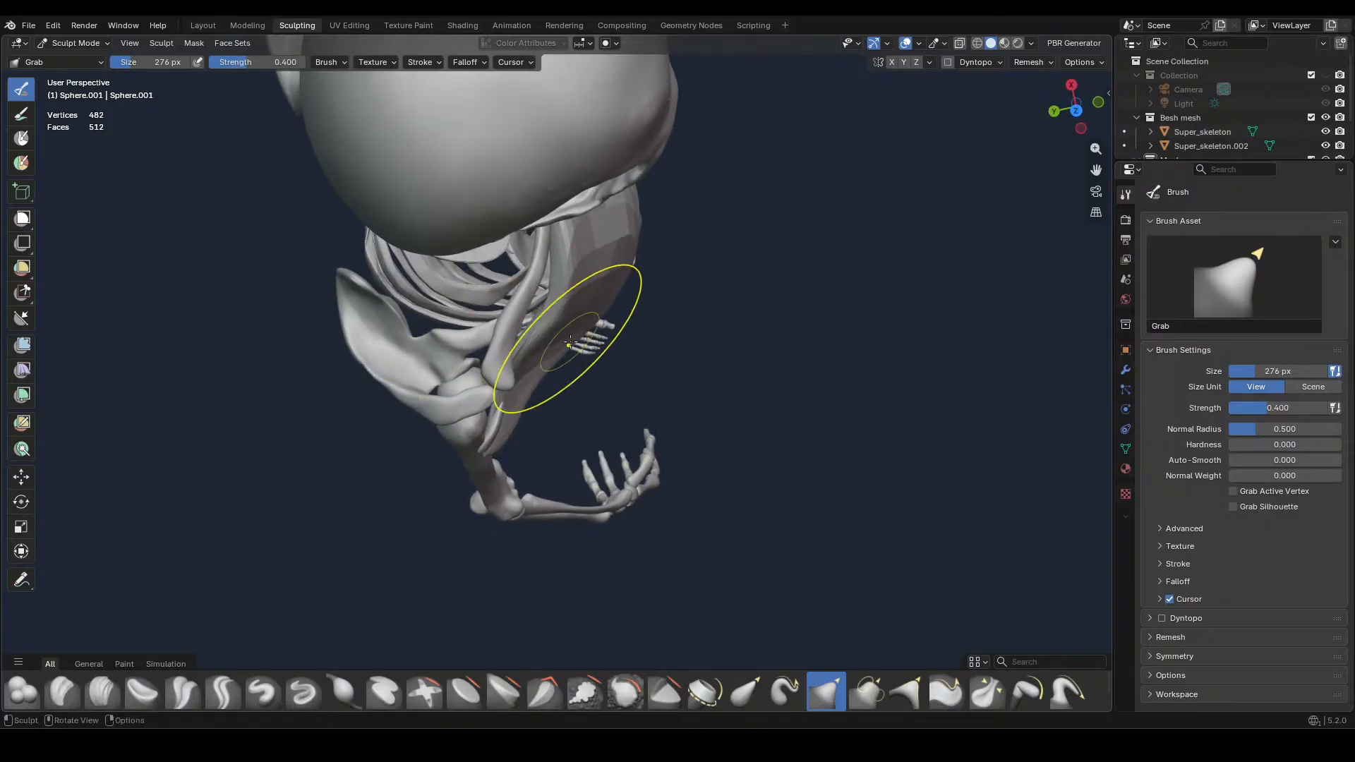
middle_click_drag(574, 339, 710, 409)
Voxel-remesh the muscle at a 0.010 m voxel size and remesh it again with a coarser voxel size
key("KP_1")
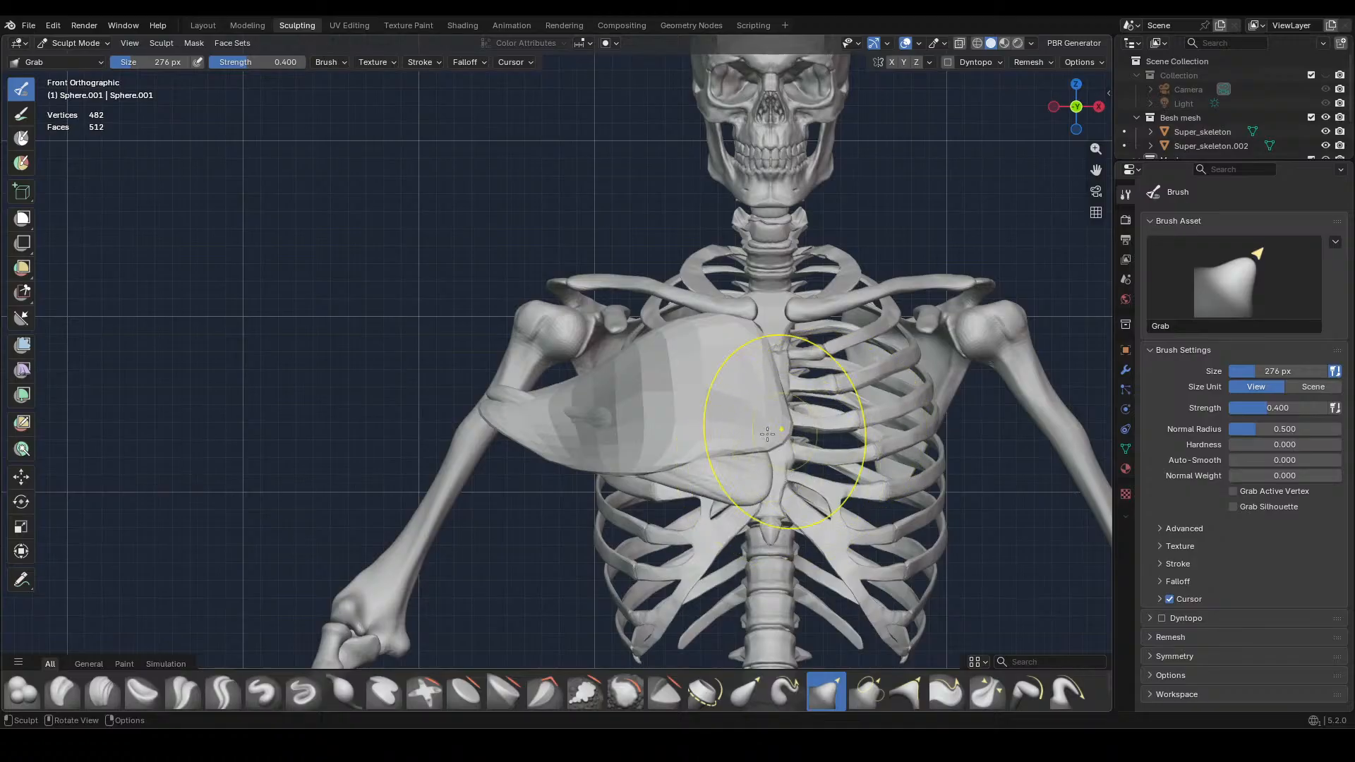
key("r")
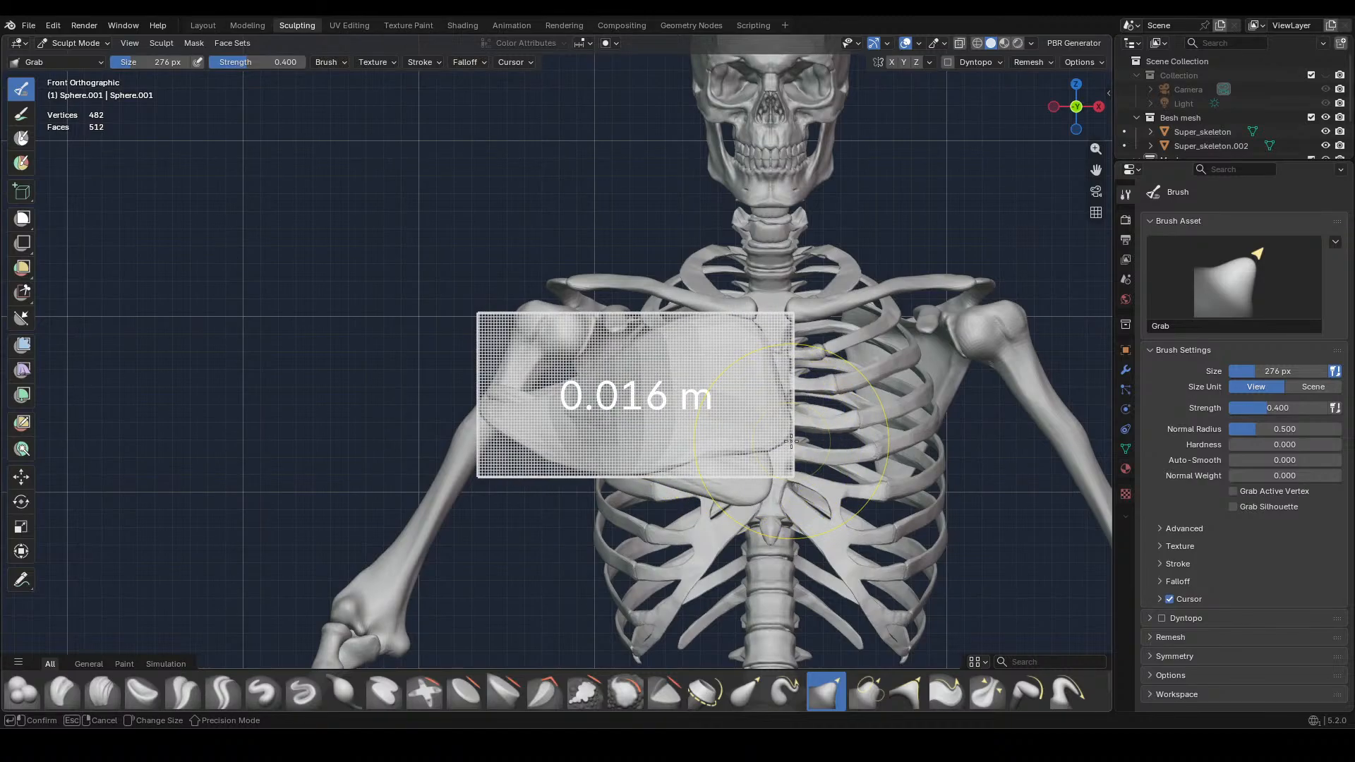
left_click(801, 446)
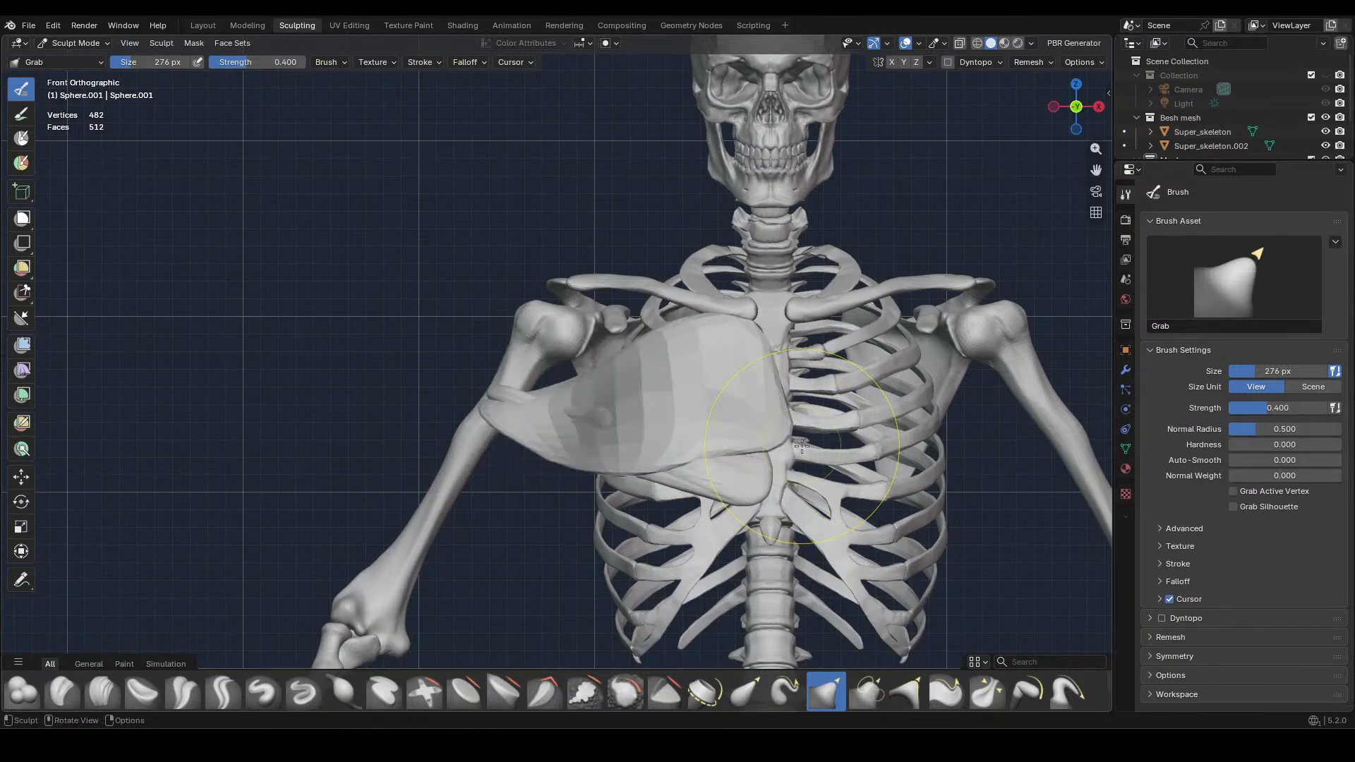
key("ctrl+r")
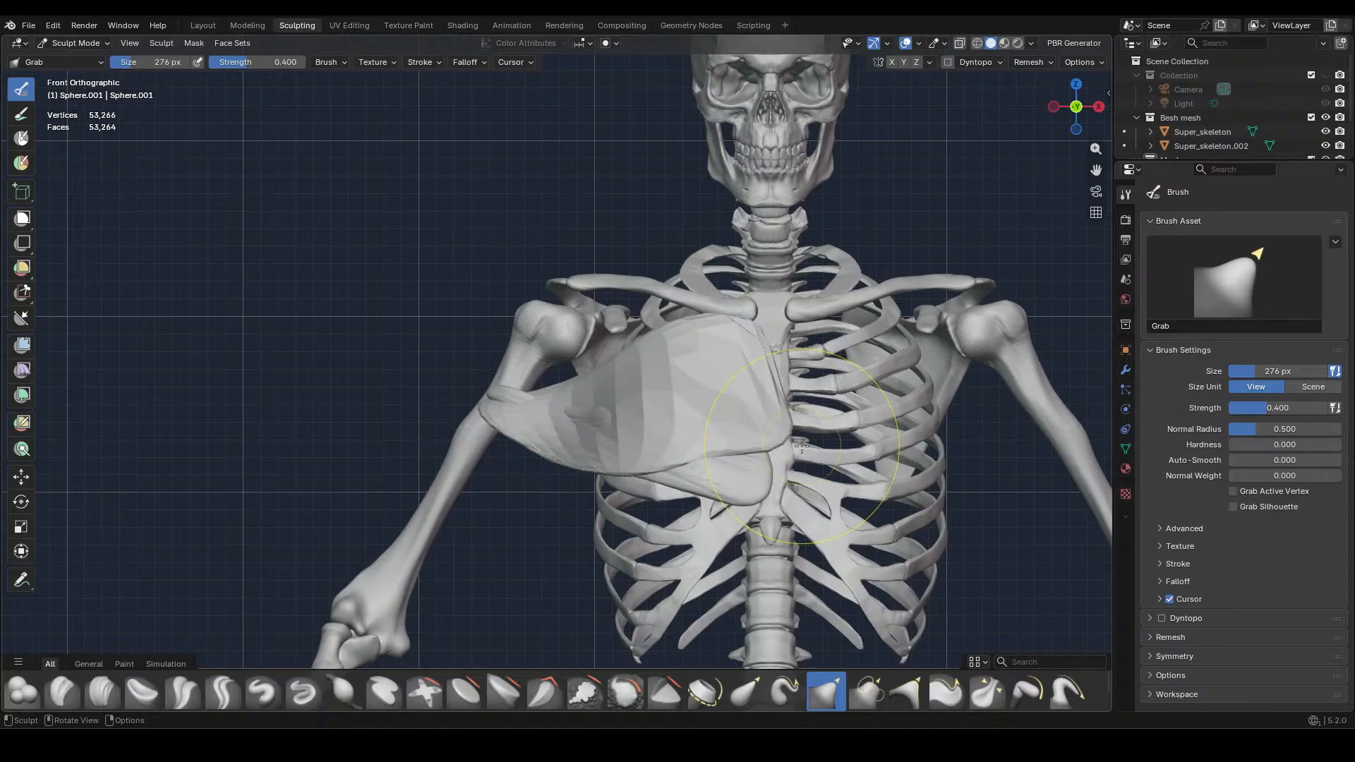
key("r")
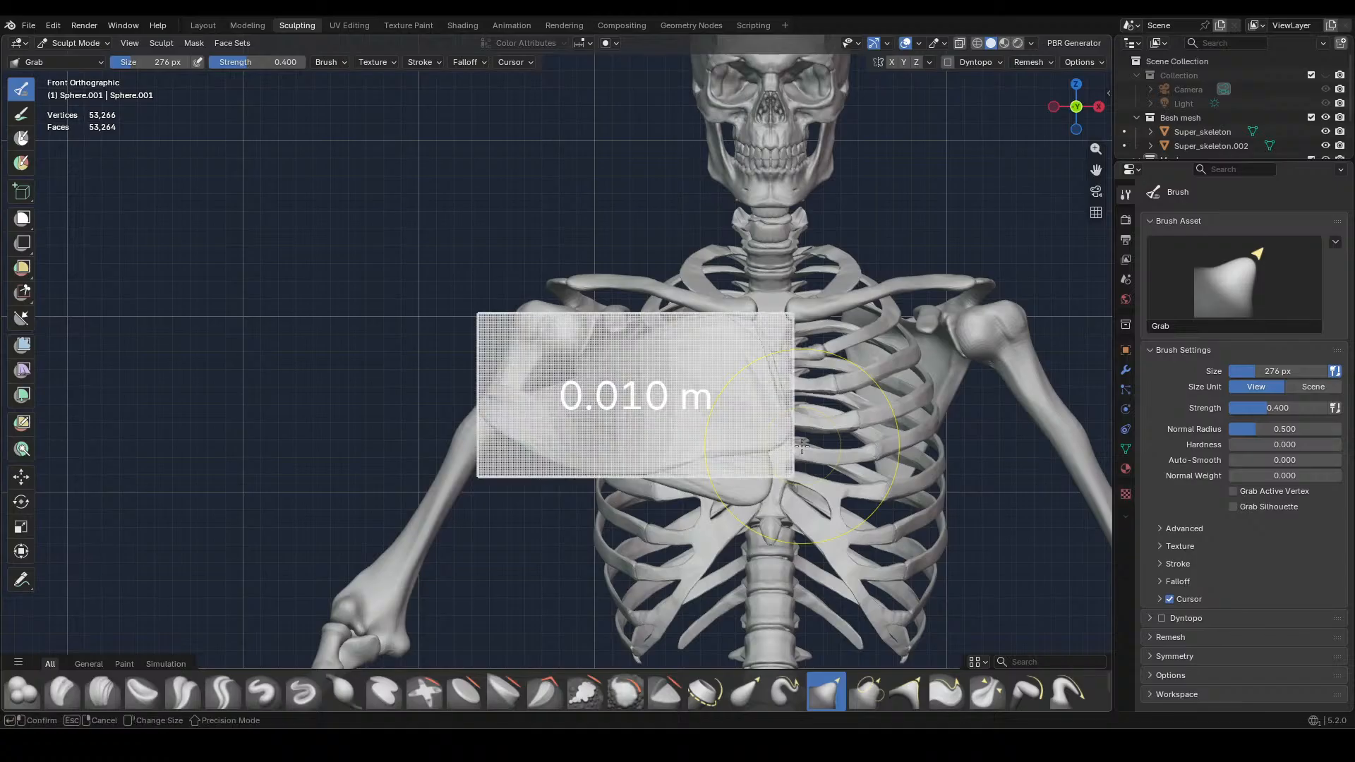
left_click(793, 446)
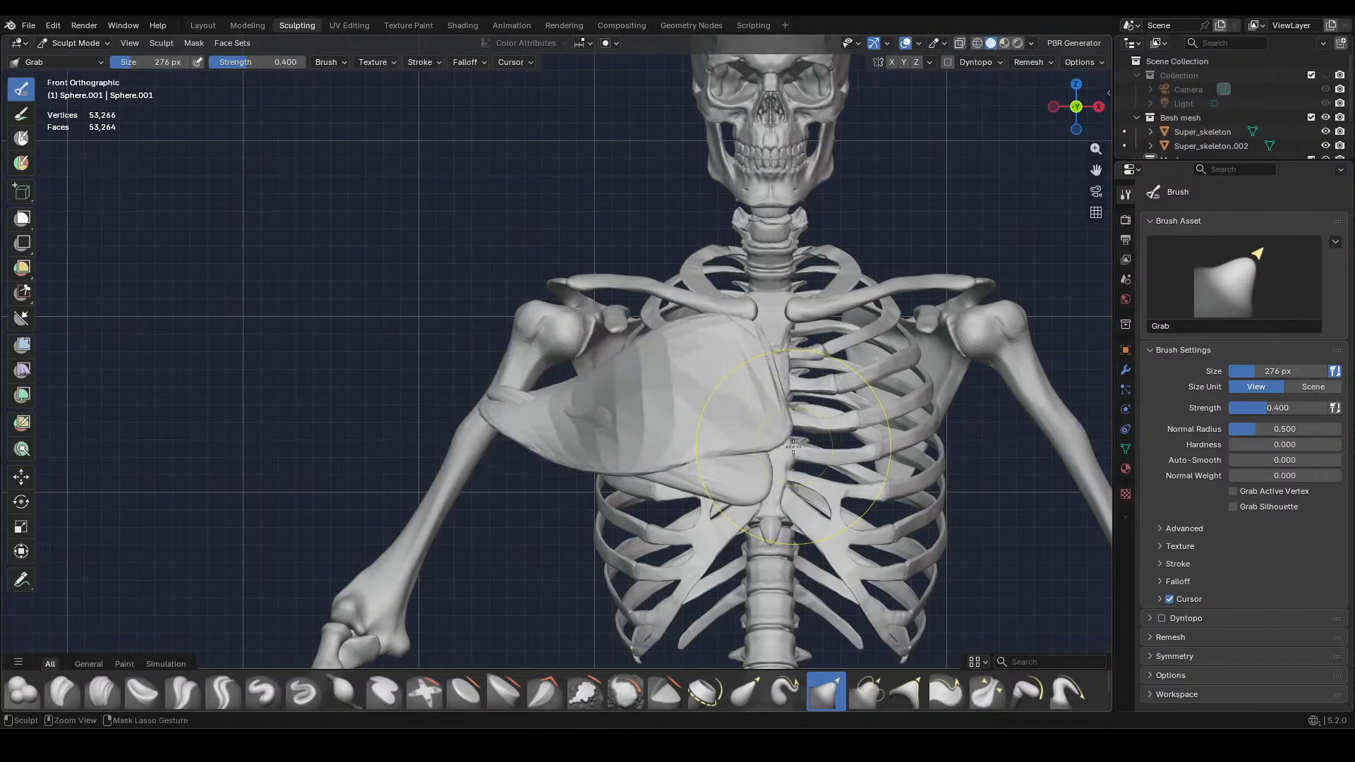
Smooth away the faceted bands across the front surface of the remeshed muscle
left_click_drag(793, 446, 752, 393)
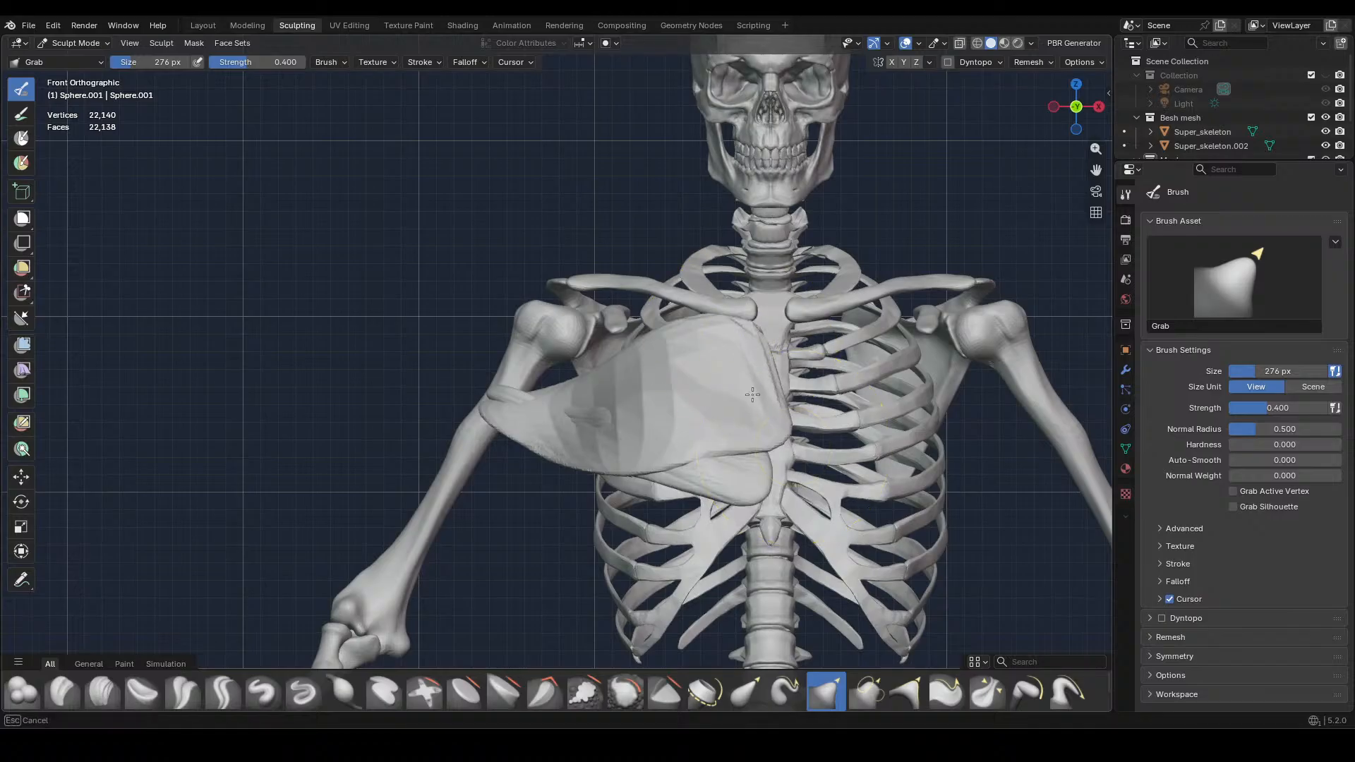
left_click_drag(516, 424, 522, 422)
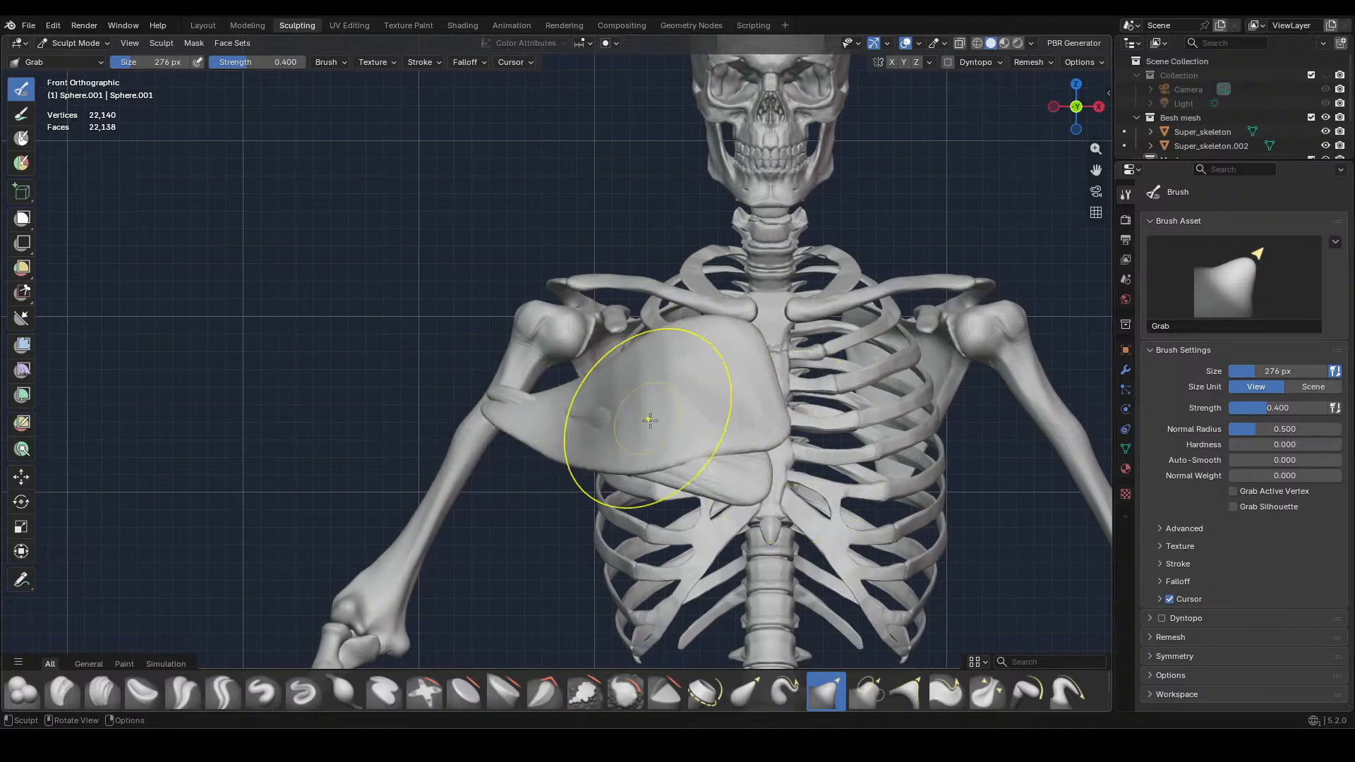
mouse_move(656, 402)
middle_mouse_down()
mouse_move(689, 544)
mouse_move(589, 439)
middle_mouse_up()
middle_click_drag(689, 453, 775, 391)
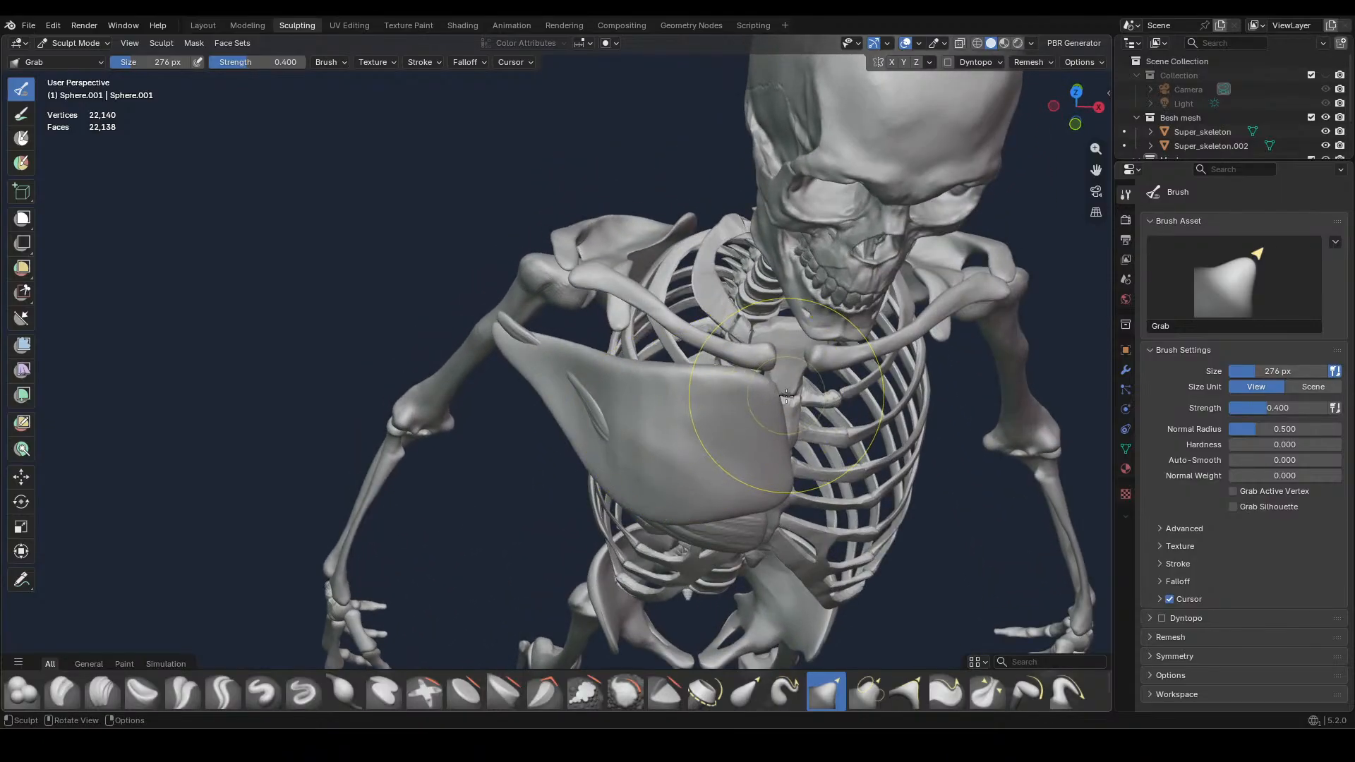
Grab the muscle's inner edge so it lies against the rib cage beside the breastbone
key("KP_1")
left_click_drag(771, 428, 763, 437)
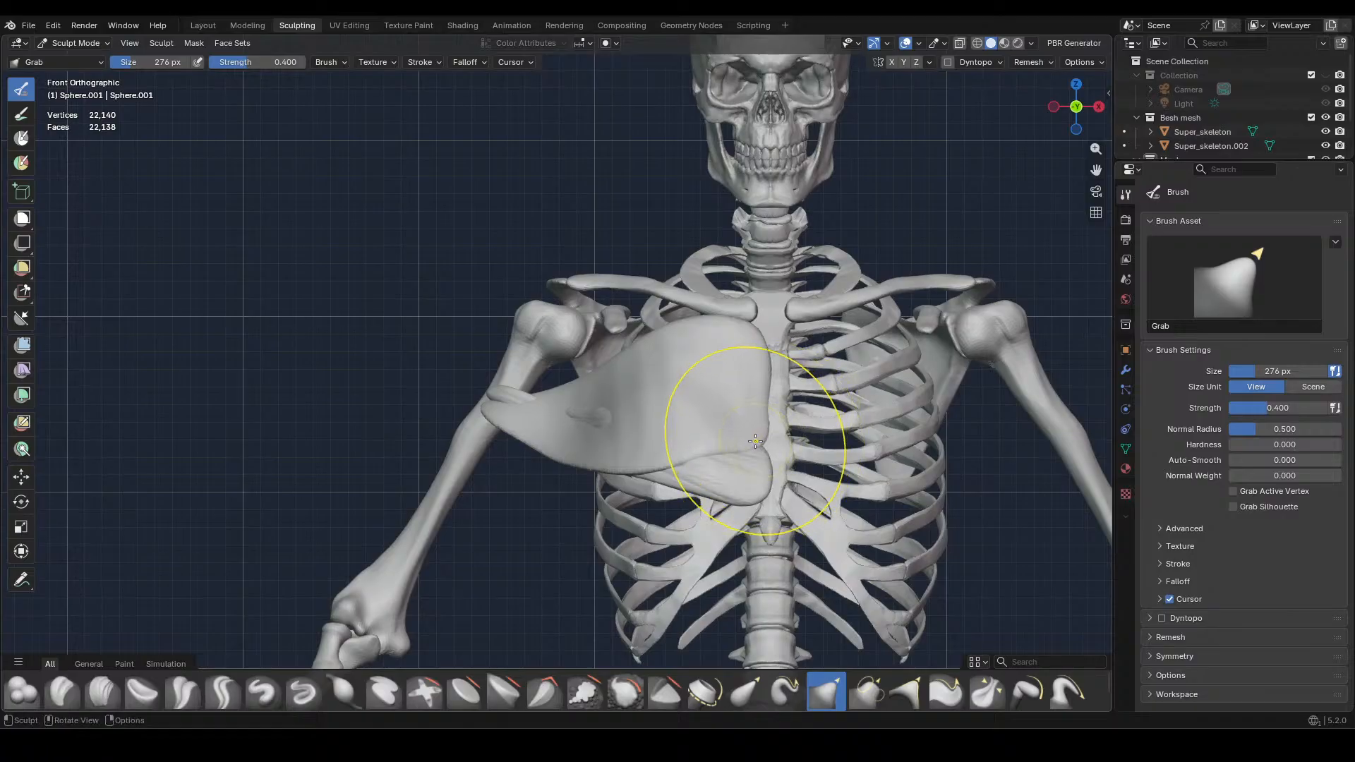
middle_click_drag(756, 443, 626, 449)
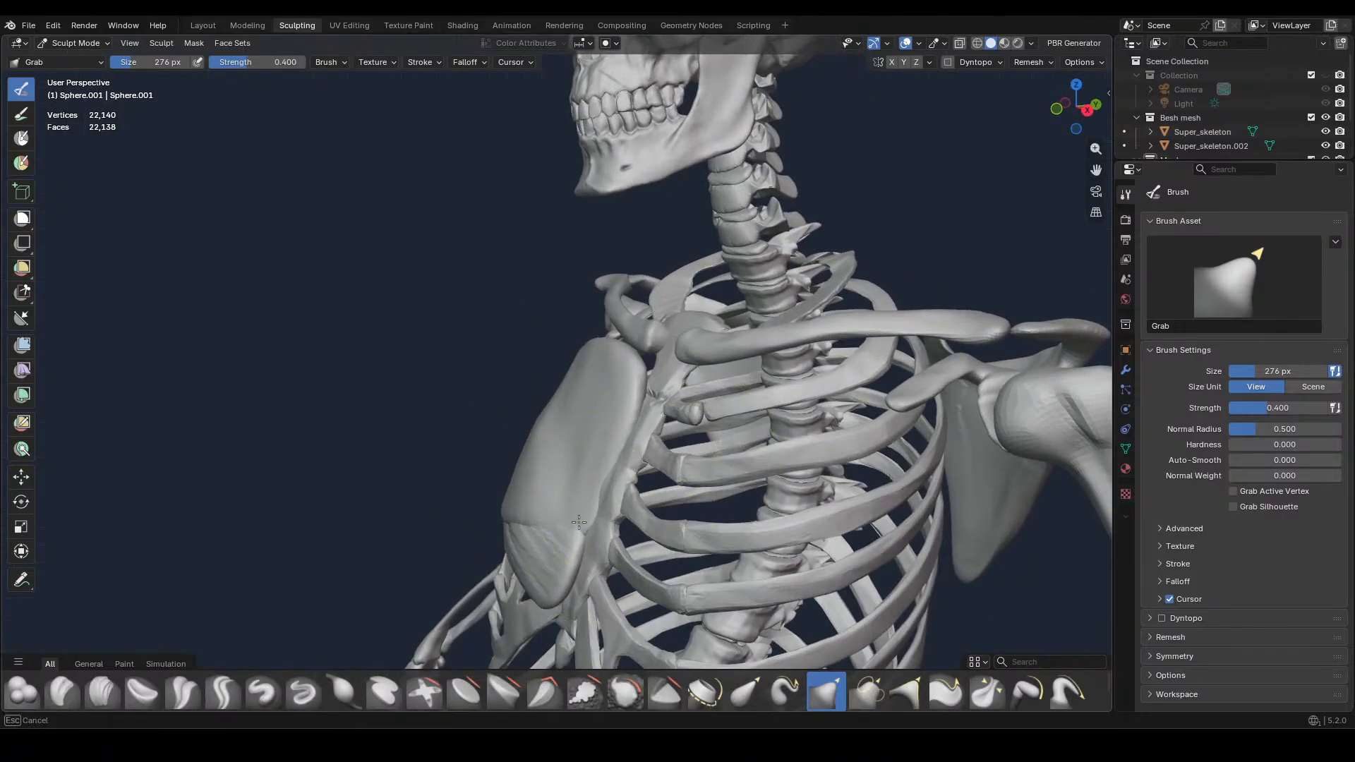
left_click_drag(626, 449, 608, 484)
middle_click_drag(674, 452, 554, 590)
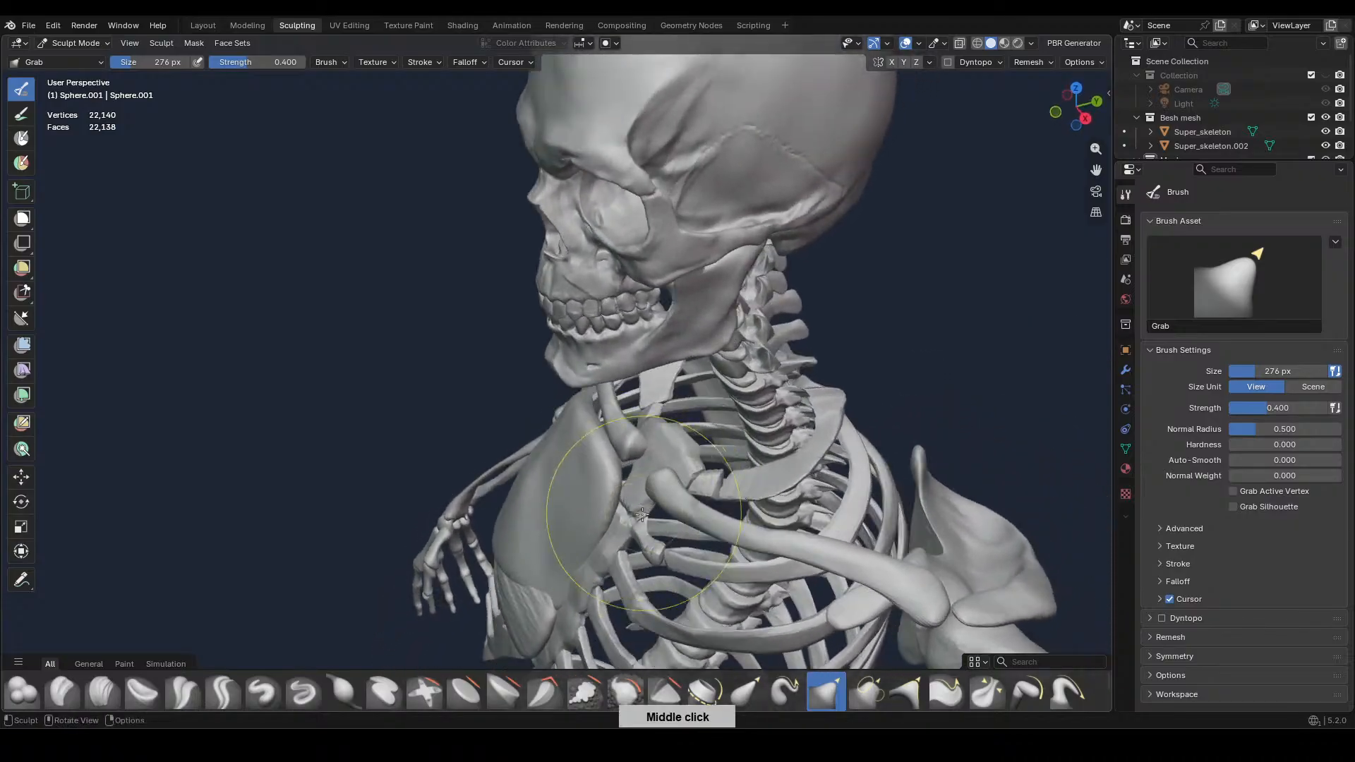
left_click_drag(554, 590, 567, 561)
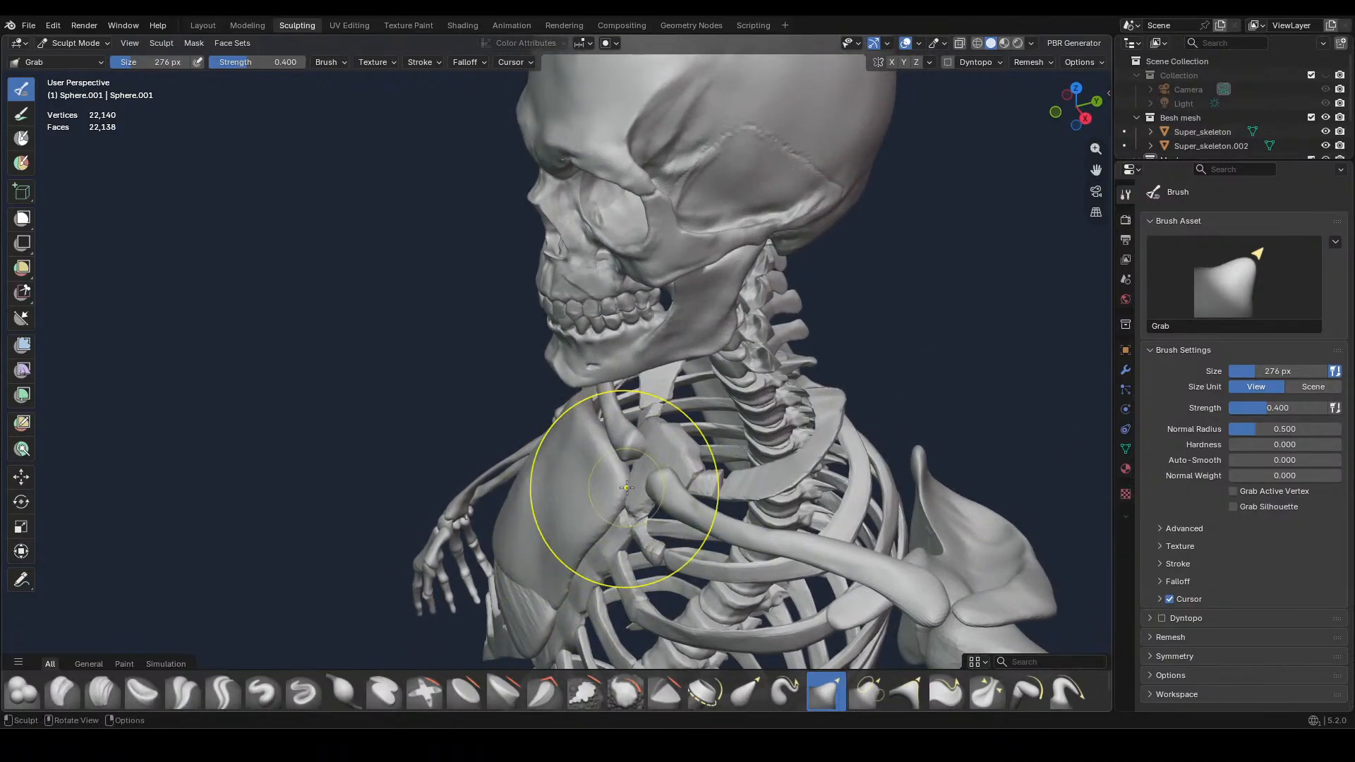
middle_click_drag(626, 487, 762, 415)
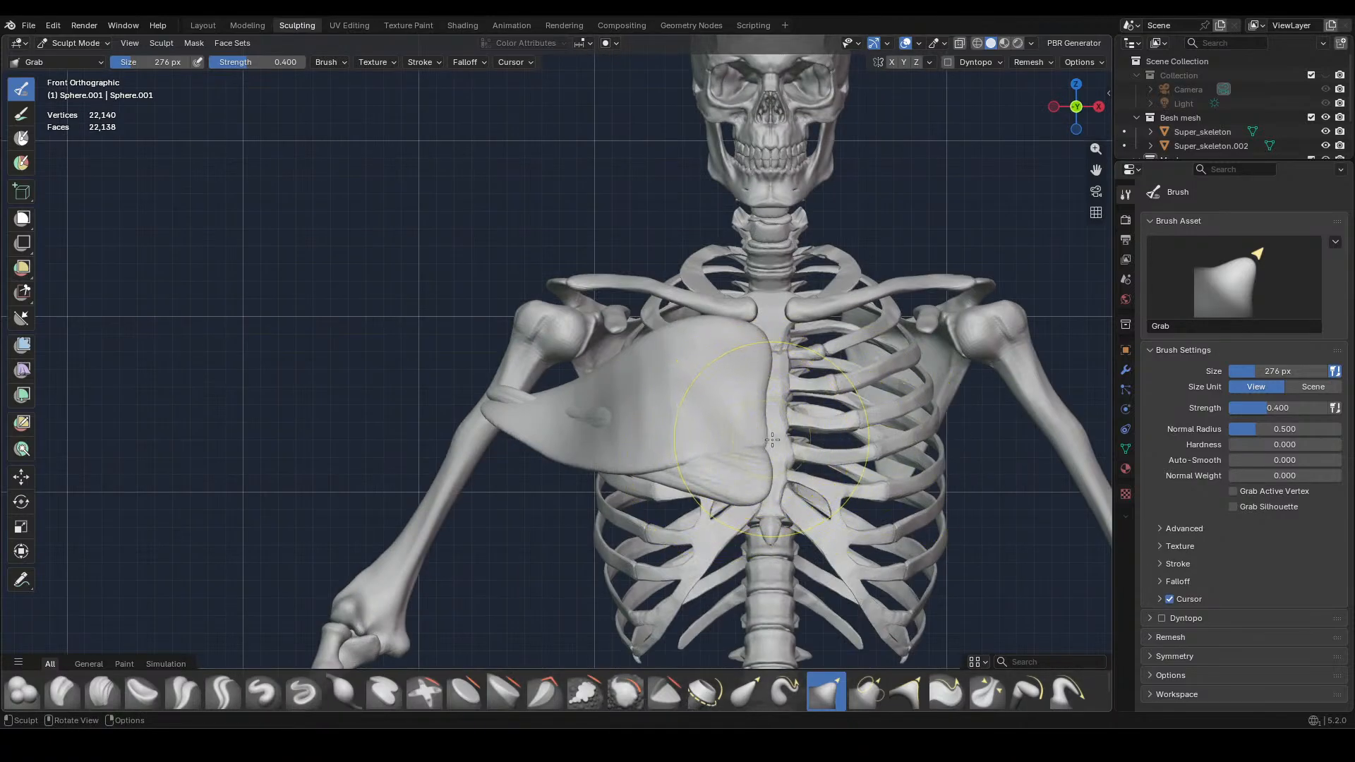
mouse_move(705, 451)
middle_mouse_down()
mouse_move(736, 414)
mouse_move(661, 305)
mouse_move(621, 296)
mouse_move(635, 332)
mouse_move(732, 365)
mouse_move(712, 375)
mouse_move(734, 395)
mouse_move(720, 431)
mouse_move(761, 527)
middle_mouse_up()
mouse_move(694, 409)
middle_mouse_down()
mouse_move(681, 416)
mouse_move(696, 448)
mouse_move(575, 353)
mouse_move(783, 429)
mouse_move(701, 407)
middle_mouse_up()
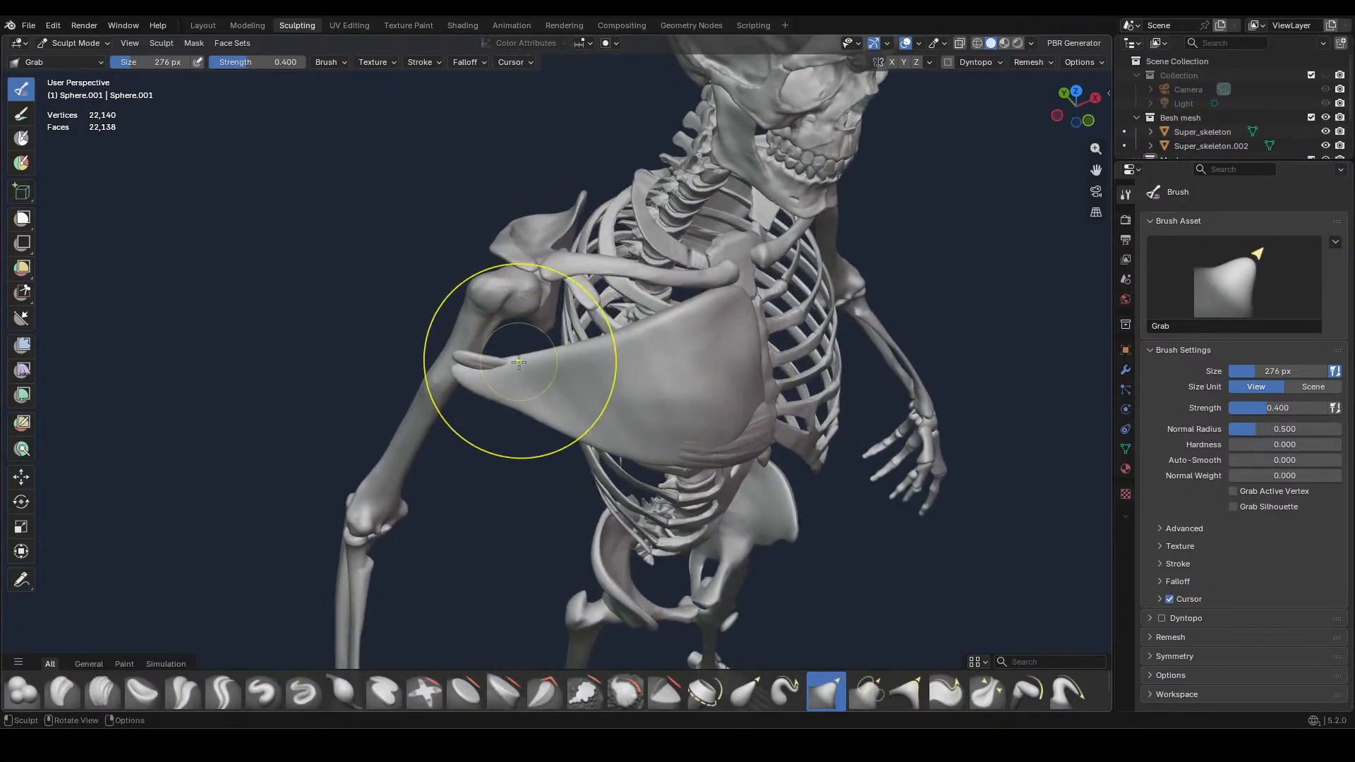
Taper the muscle's outer end onto the upper arm bone using the Grab brush at 186 px
key("f")
left_click(496, 374)
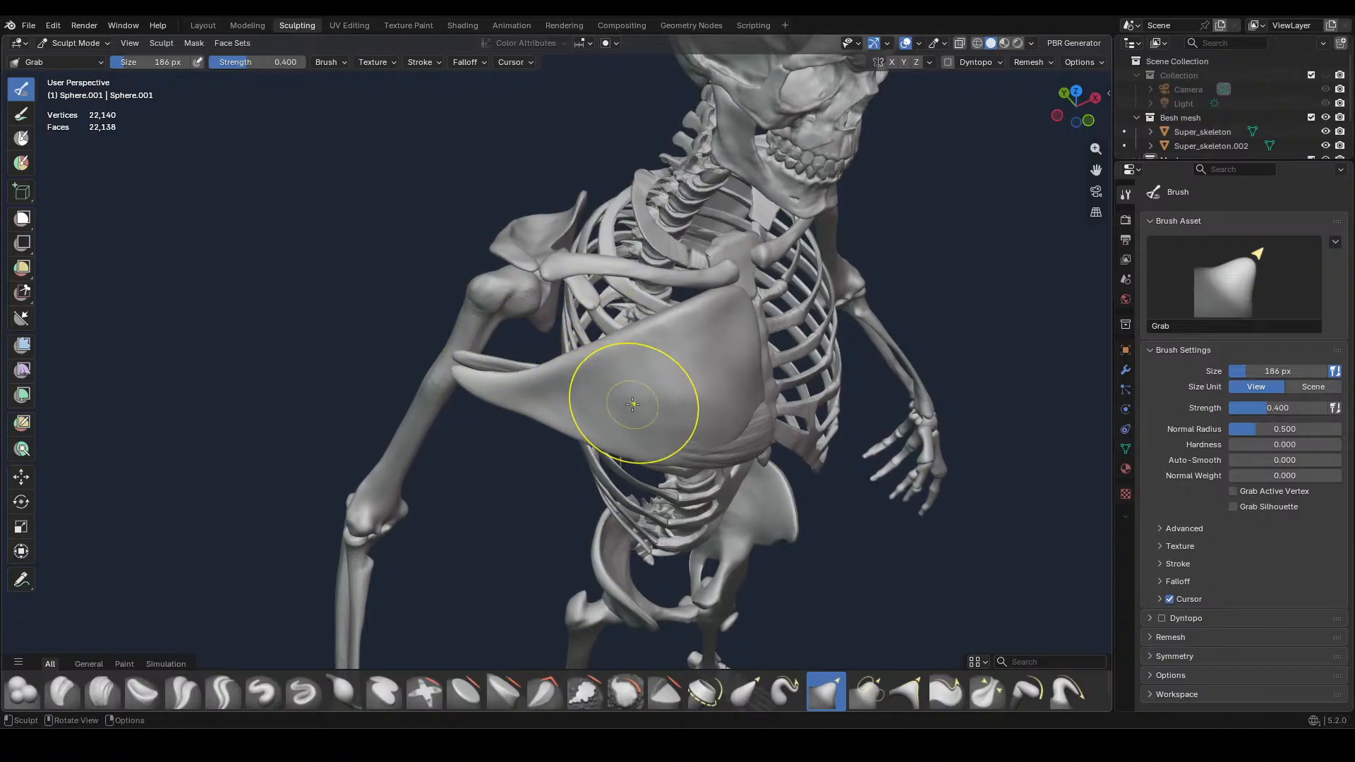
mouse_move(632, 404)
middle_mouse_down()
mouse_move(726, 369)
mouse_move(780, 393)
mouse_move(867, 303)
middle_mouse_up()
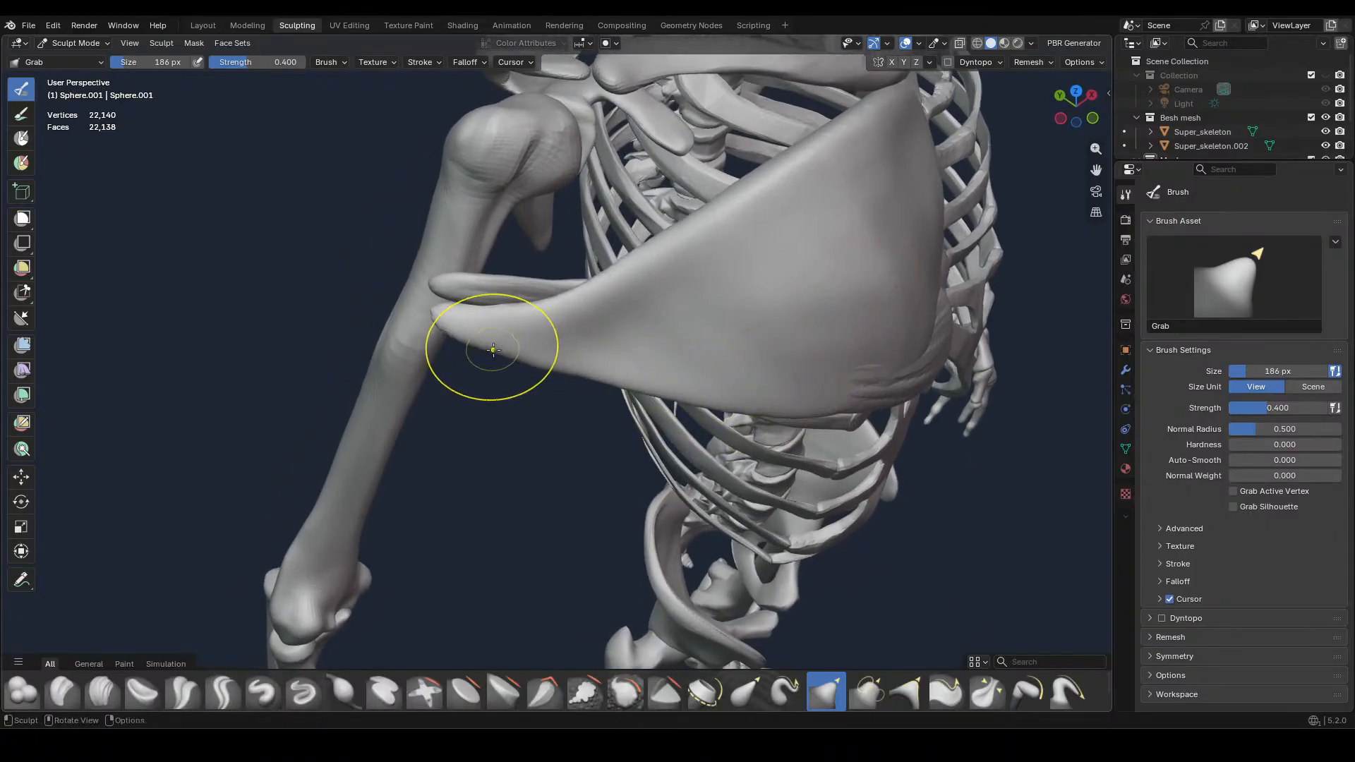
left_click_drag(466, 337, 436, 302)
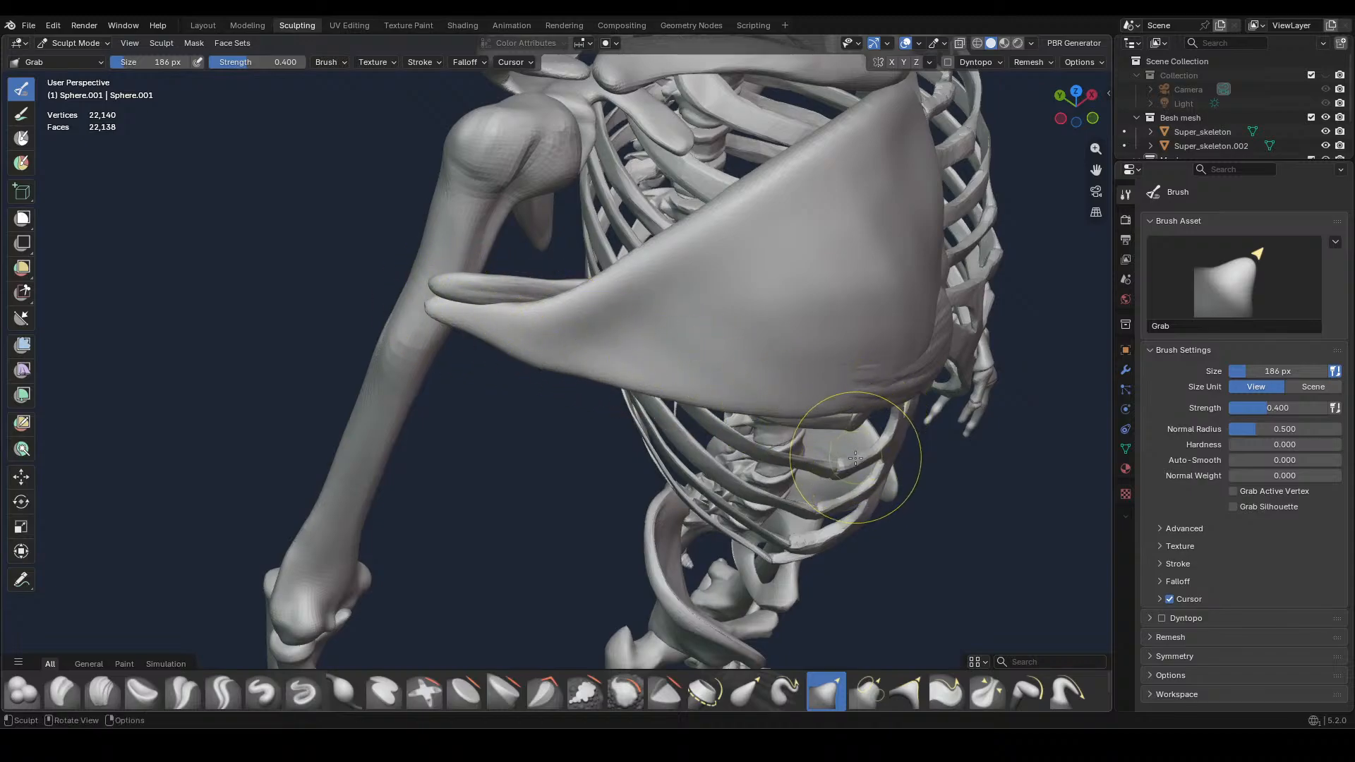
Reshape the lower inner part of the muscle around the ribs using the Grab brush at 234 px
middle_click_drag(863, 464, 822, 430)
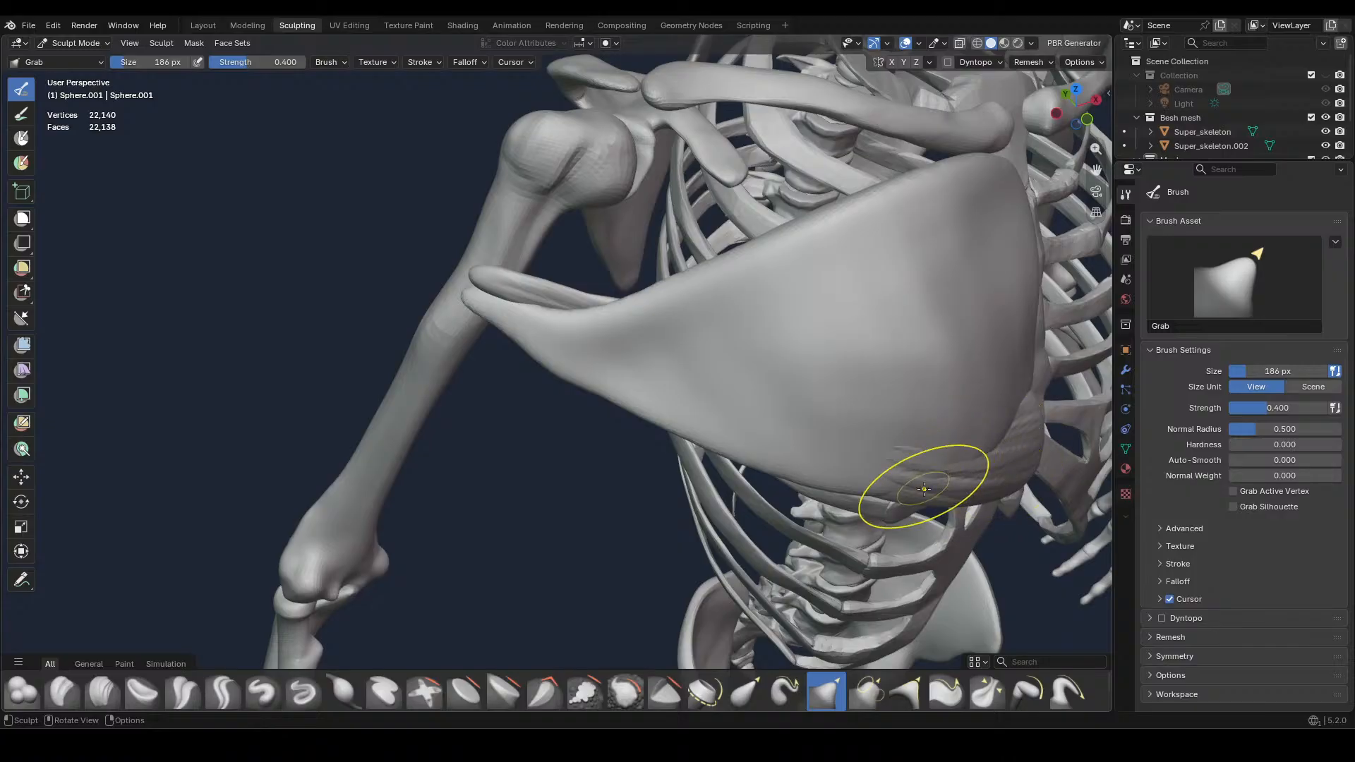
mouse_move(922, 484)
middle_mouse_down()
mouse_move(929, 544)
mouse_move(930, 514)
middle_mouse_up()
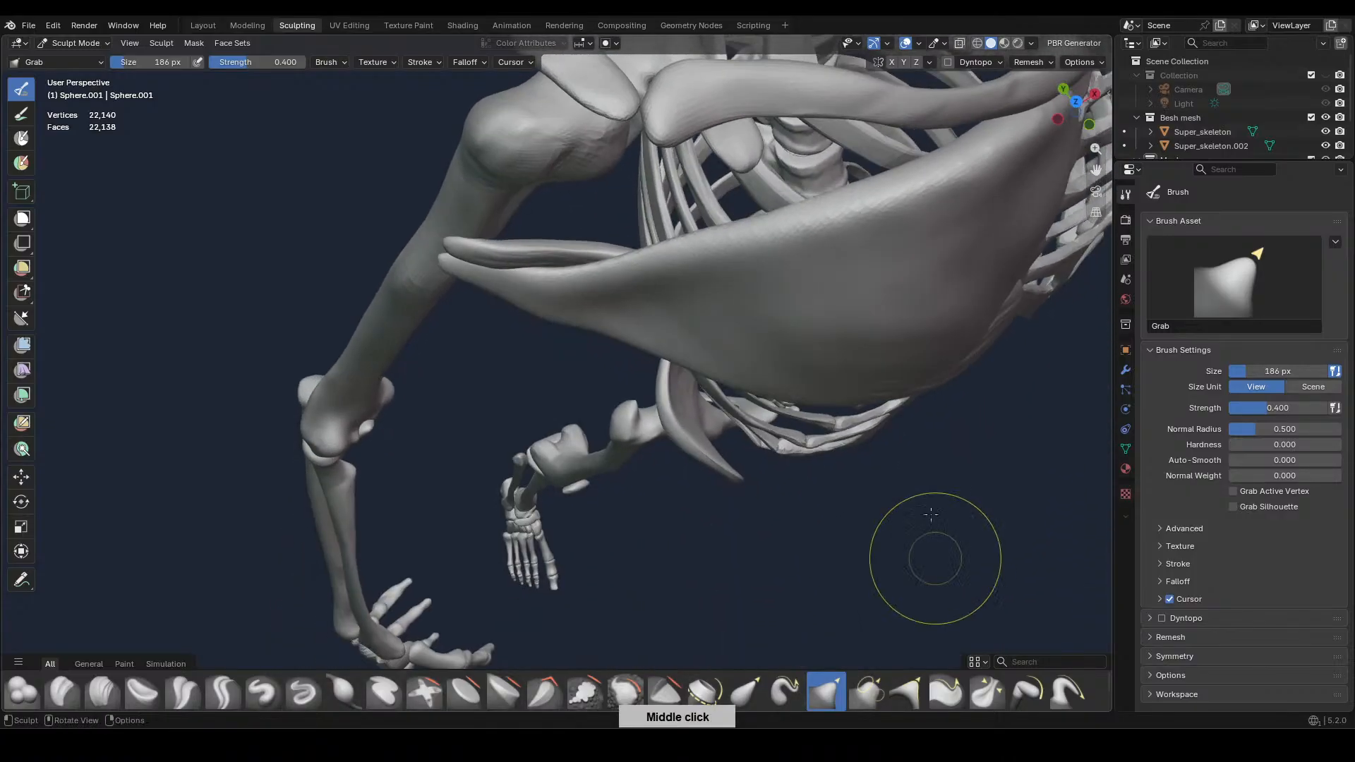
key("f")
left_click(885, 385)
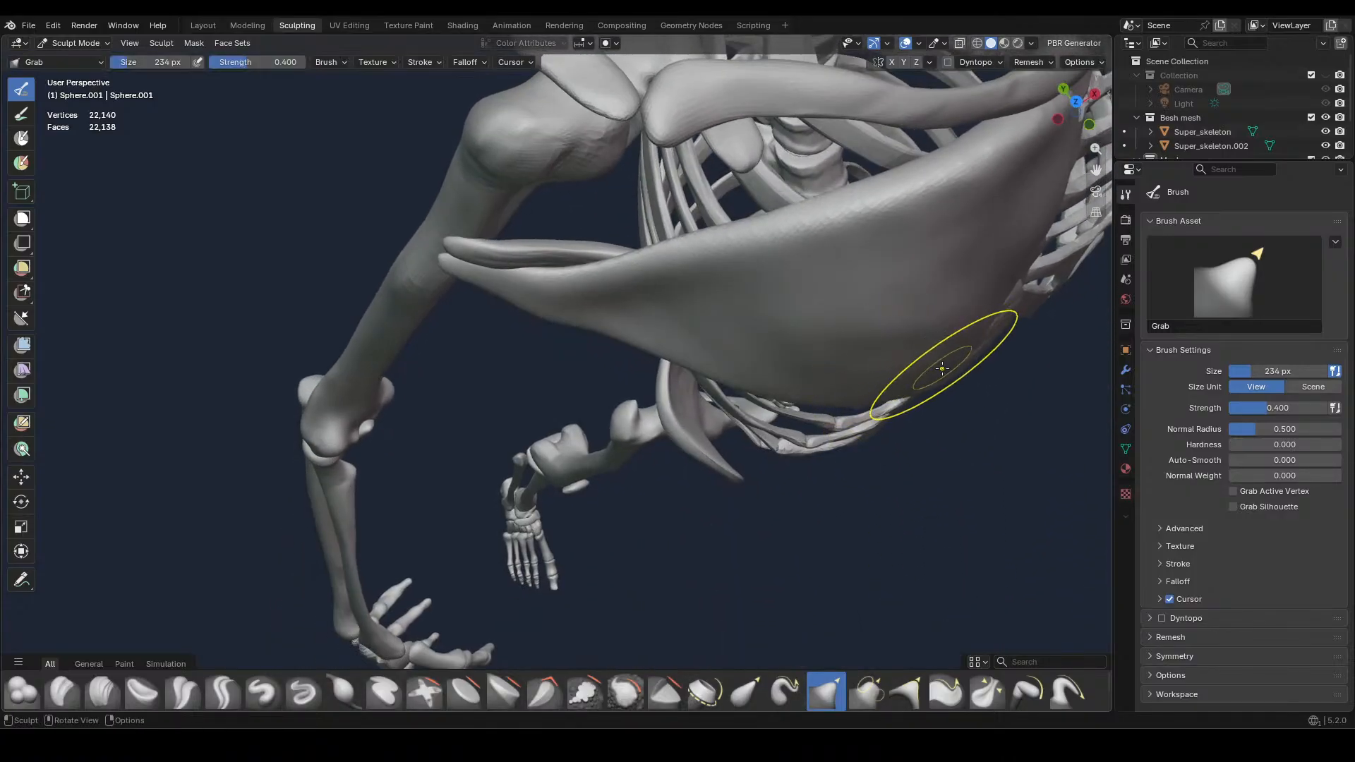
mouse_move(938, 362)
middle_mouse_down()
mouse_move(940, 405)
mouse_move(756, 293)
mouse_move(715, 388)
mouse_move(788, 412)
mouse_move(651, 363)
middle_mouse_up()
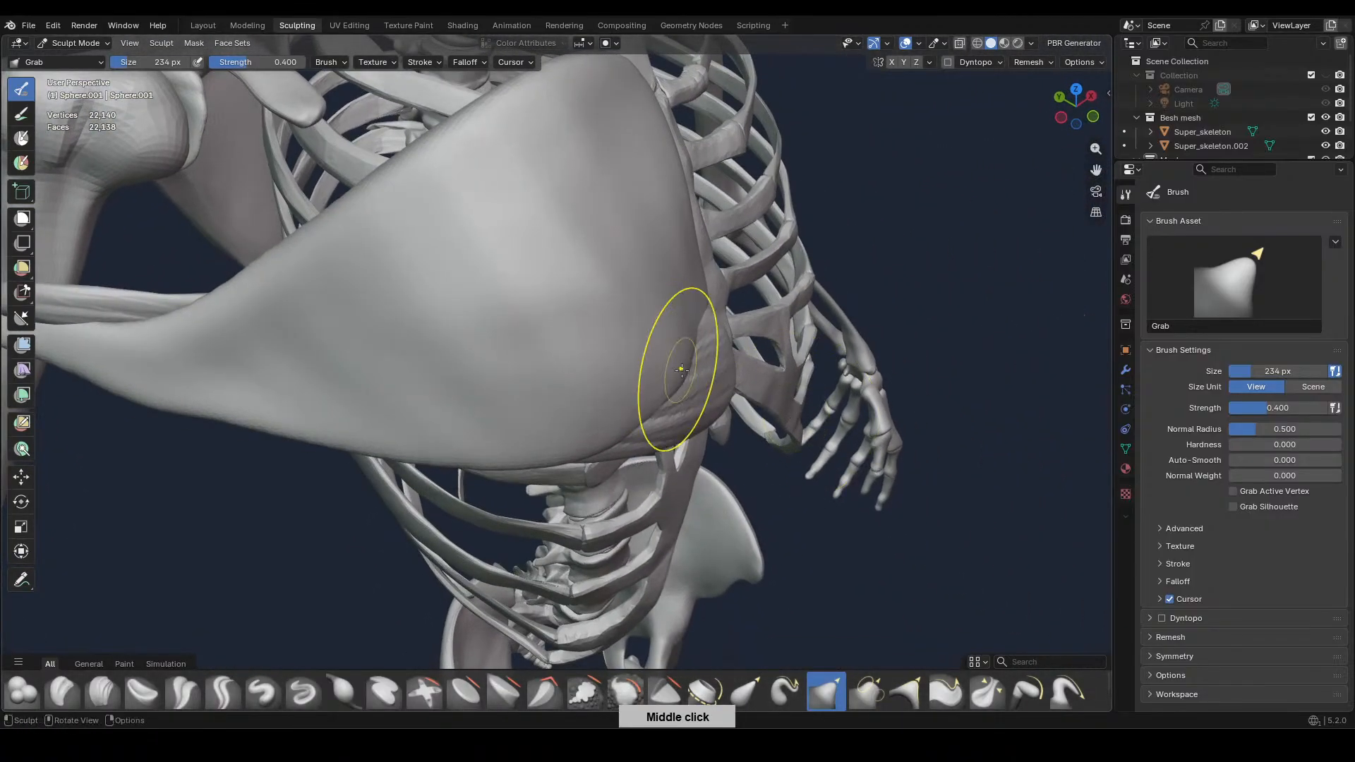
middle_click_drag(689, 303, 760, 424)
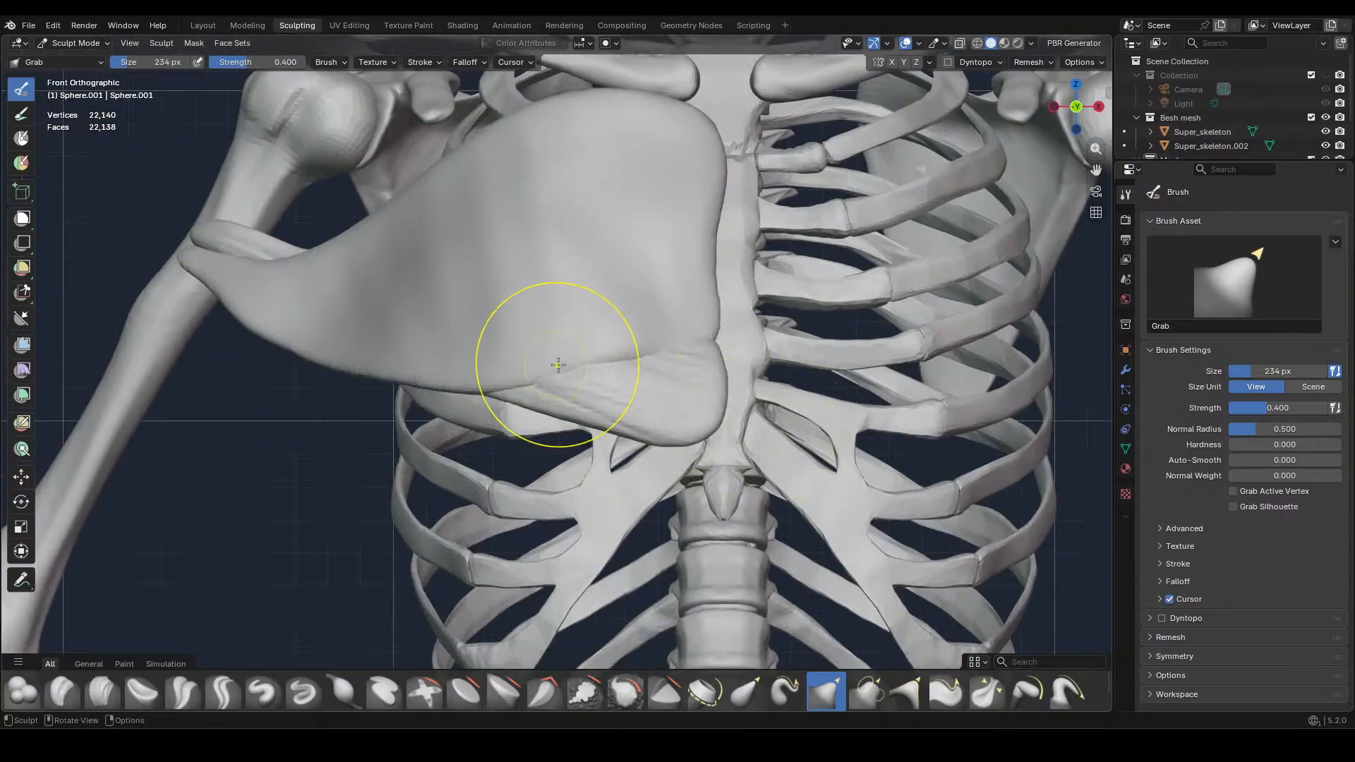
Lift and even out the muscle's lower edge toward the arm using the Grab brush at 388 px
key("f")
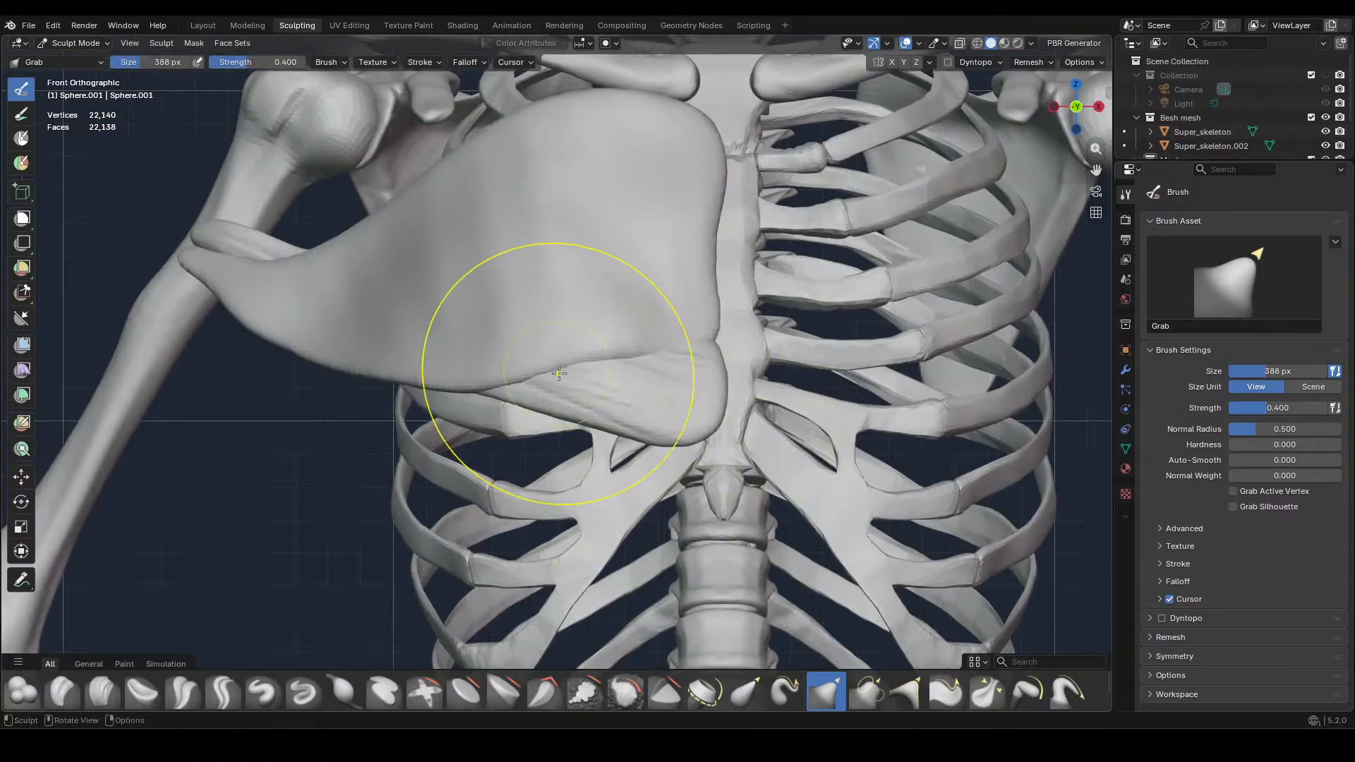
left_click_drag(494, 382, 457, 391)
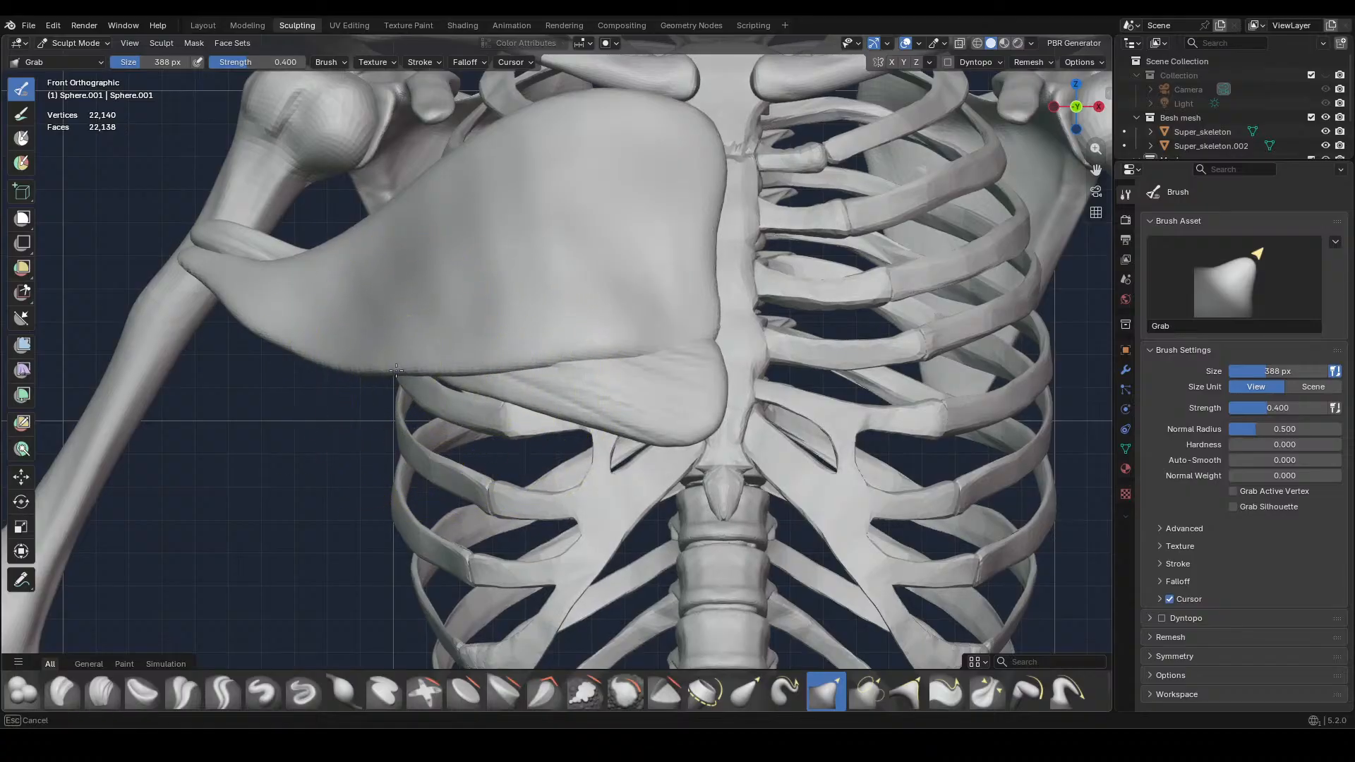
mouse_move(359, 366)
left_mouse_down()
mouse_move(342, 378)
mouse_move(262, 321)
mouse_move(269, 292)
left_mouse_up()
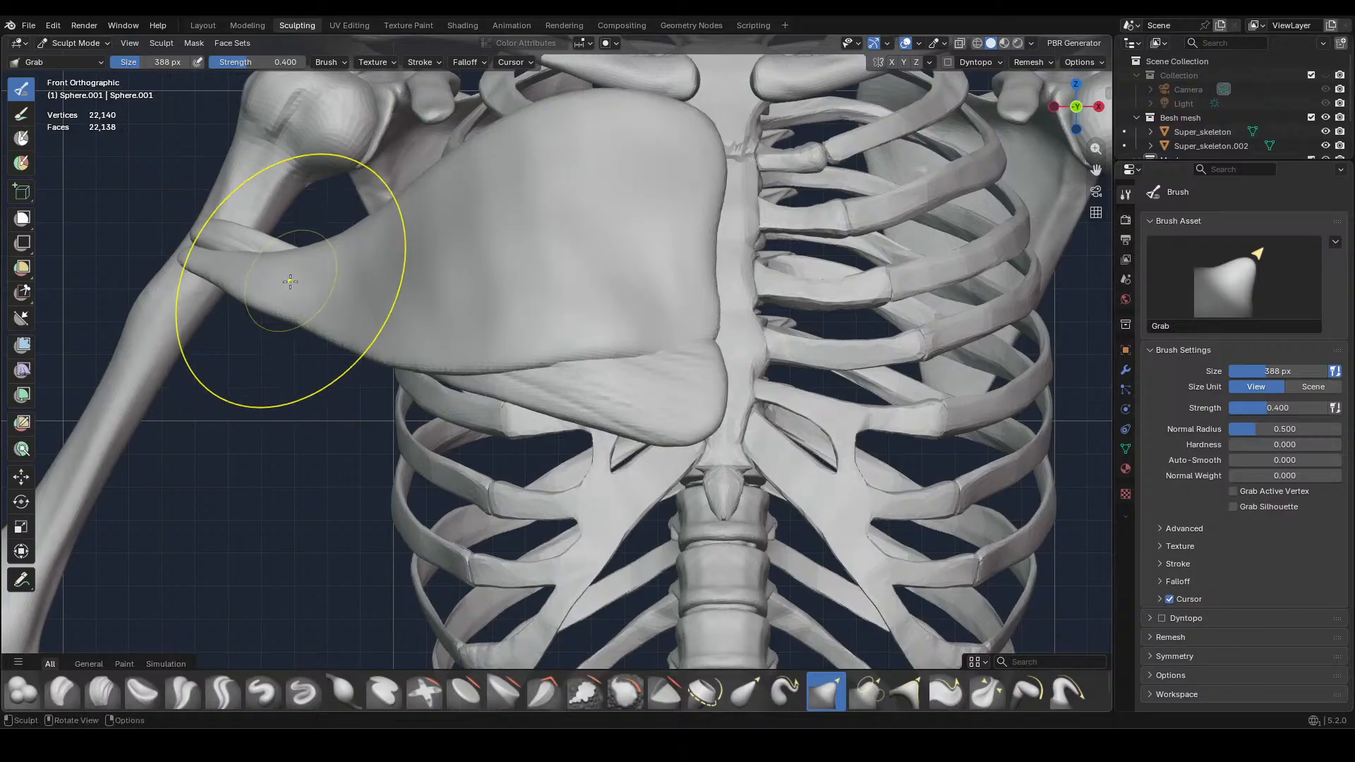
left_click_drag(404, 368, 405, 365)
Square the muscle's upper inner corner below the collarbone and straighten its upper edge using the Grab brush at 240 px
middle_click_drag(705, 116, 702, 211, "shift")
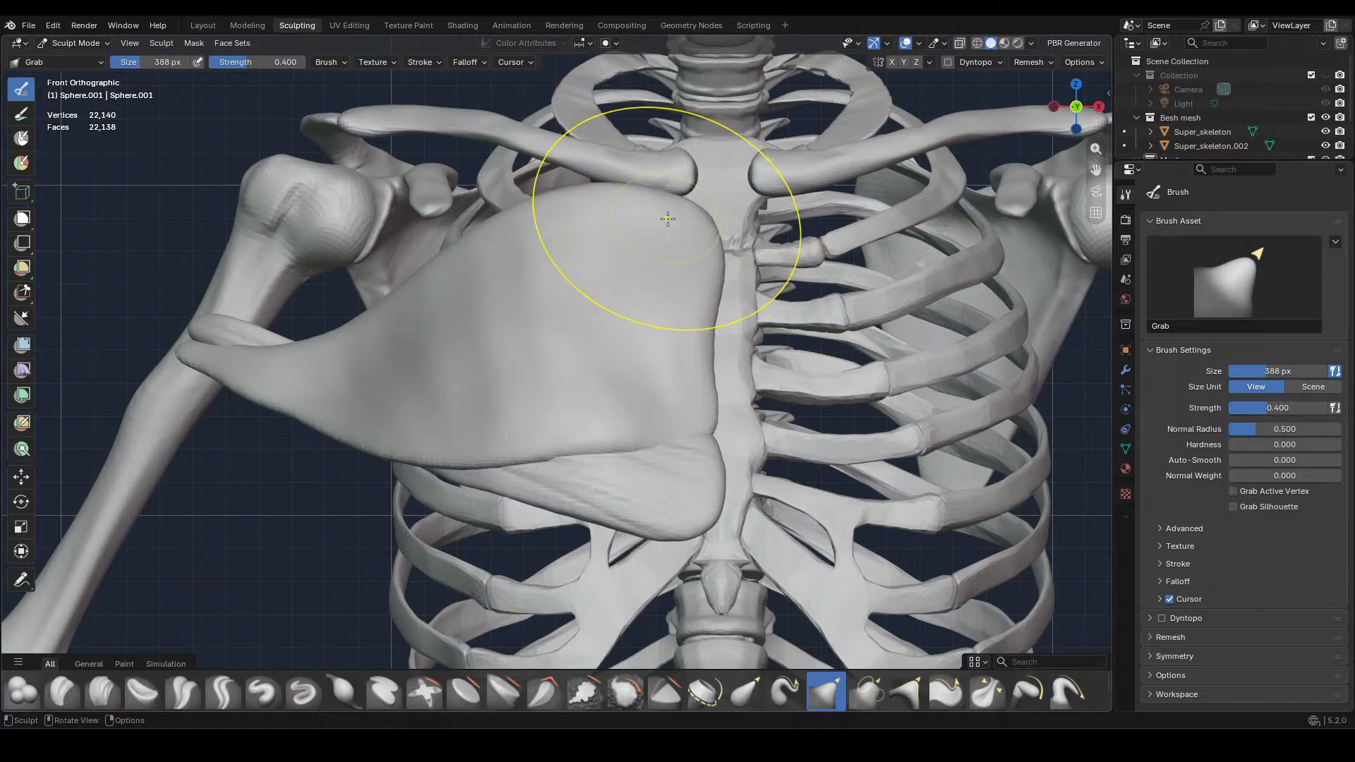
key("f")
left_click(697, 206)
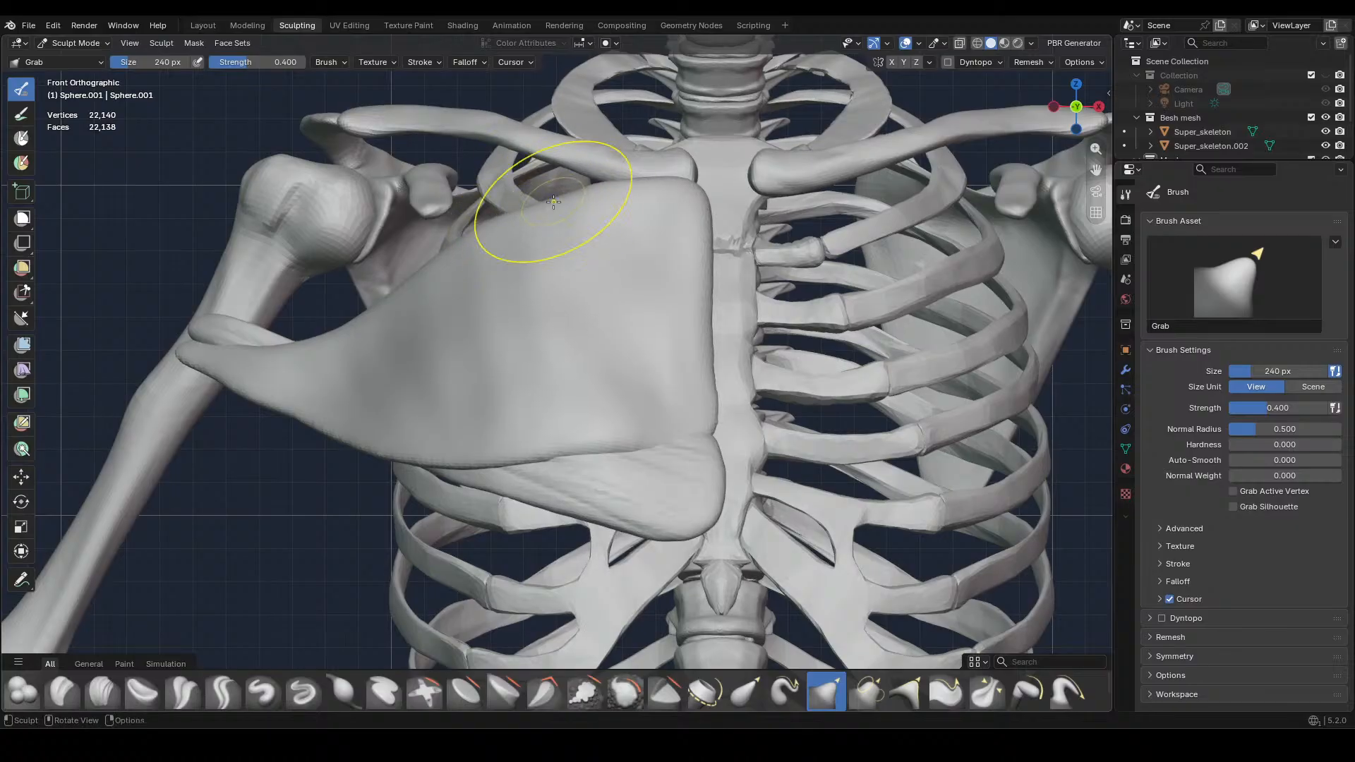
left_click_drag(499, 235, 488, 238)
mouse_move(650, 181)
left_mouse_down()
mouse_move(680, 196)
mouse_move(614, 189)
mouse_move(681, 190)
left_mouse_up()
left_click_drag(437, 245, 437, 259)
left_click_drag(438, 259, 445, 266)
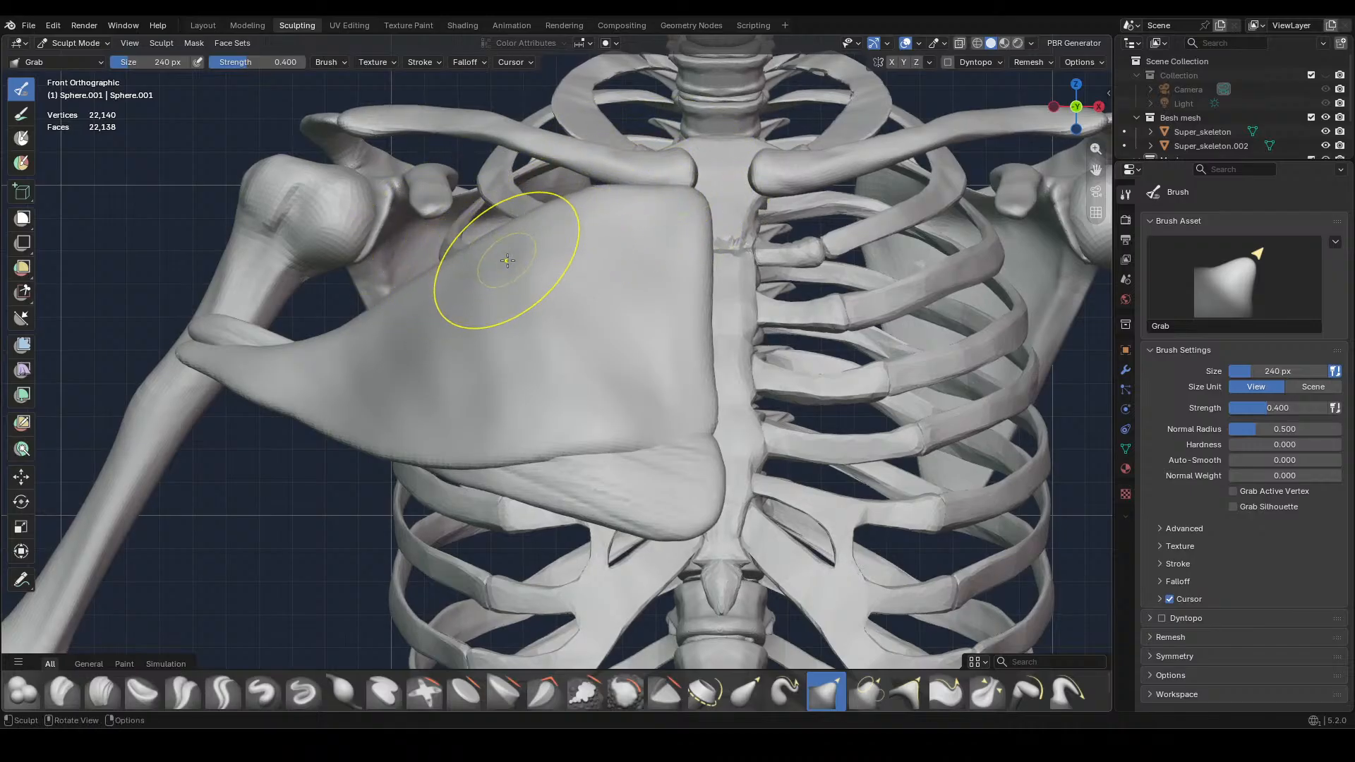
Grab the muscle's upper and outer side between the shoulder and chest so it follows the rib cage in side view
mouse_move(836, 356)
middle_mouse_down()
mouse_move(658, 403)
mouse_move(786, 396)
mouse_move(865, 352)
mouse_move(793, 341)
middle_mouse_up()
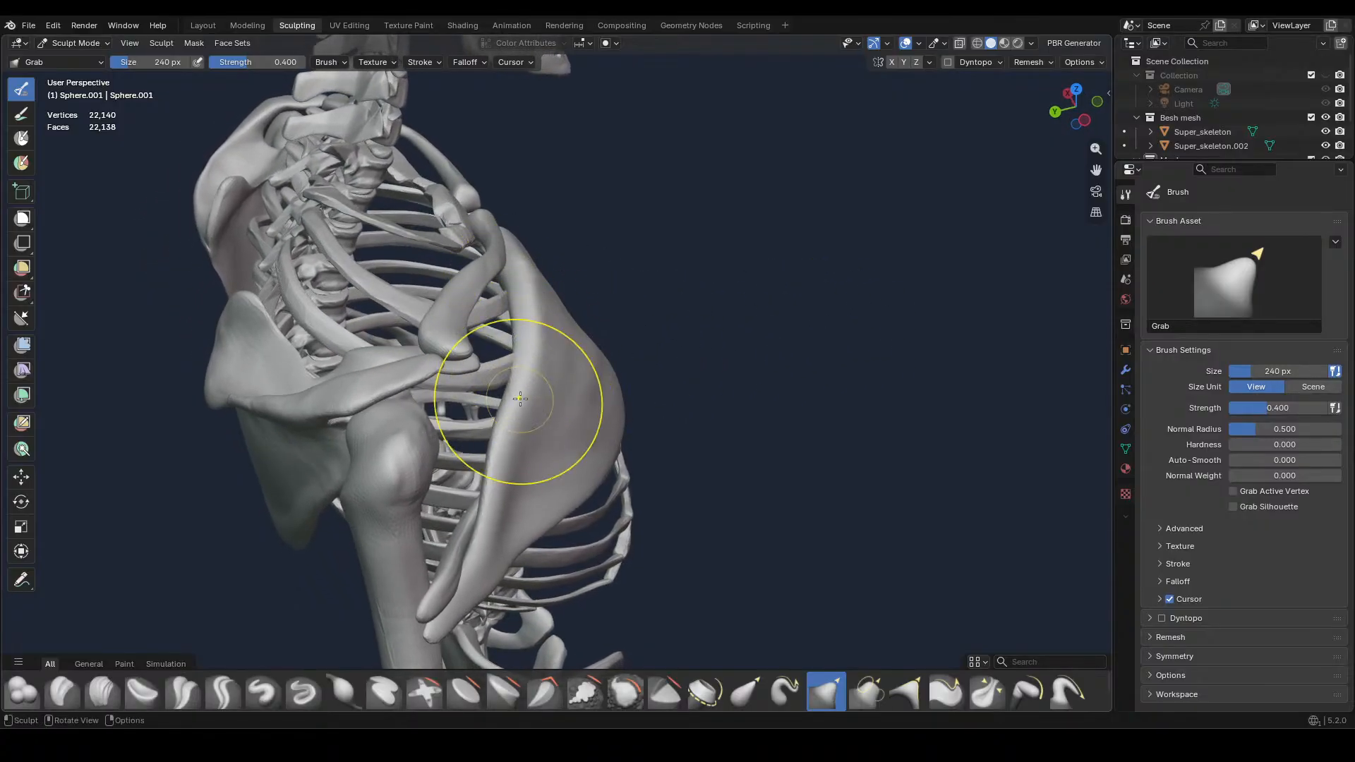
mouse_move(580, 499)
middle_mouse_down()
mouse_move(650, 478)
mouse_move(542, 538)
middle_mouse_up()
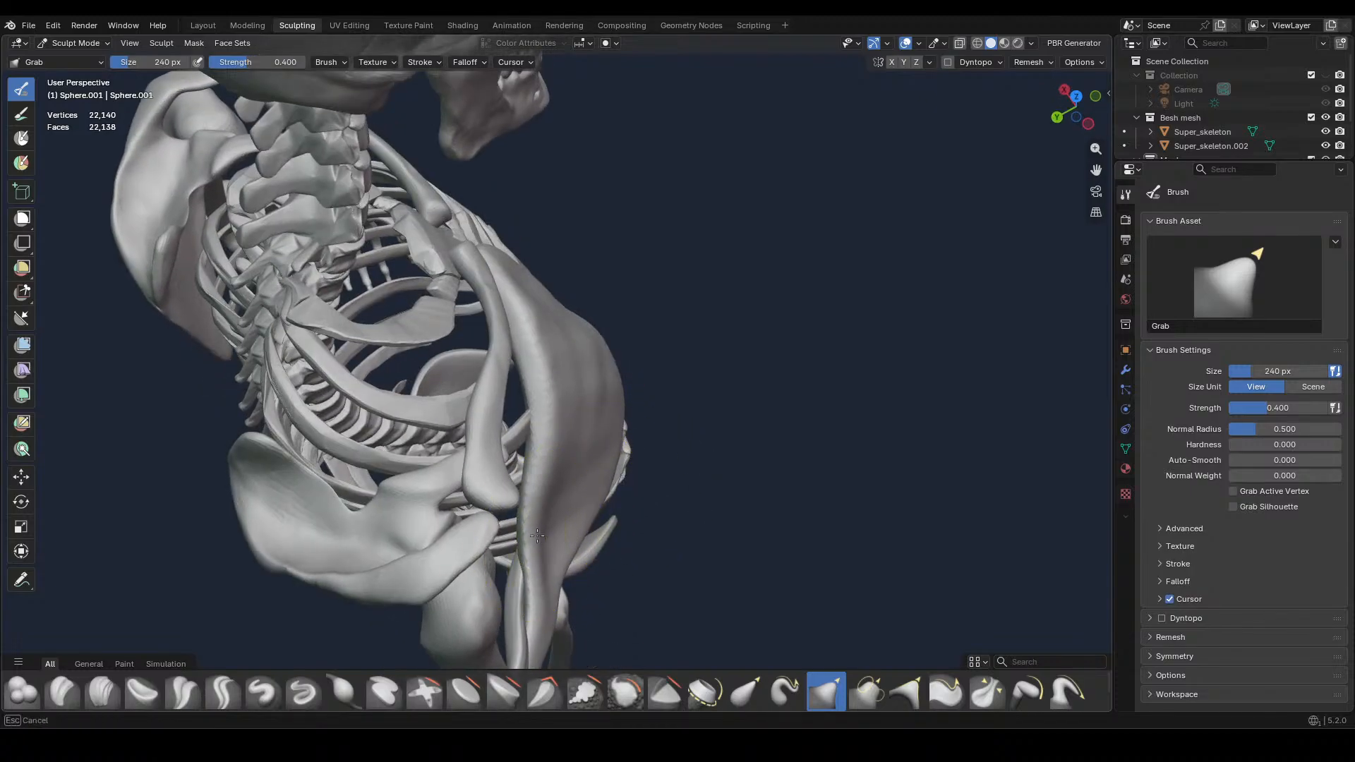
mouse_move(542, 618)
left_mouse_down()
mouse_move(548, 561)
mouse_move(544, 612)
mouse_move(549, 584)
left_mouse_up()
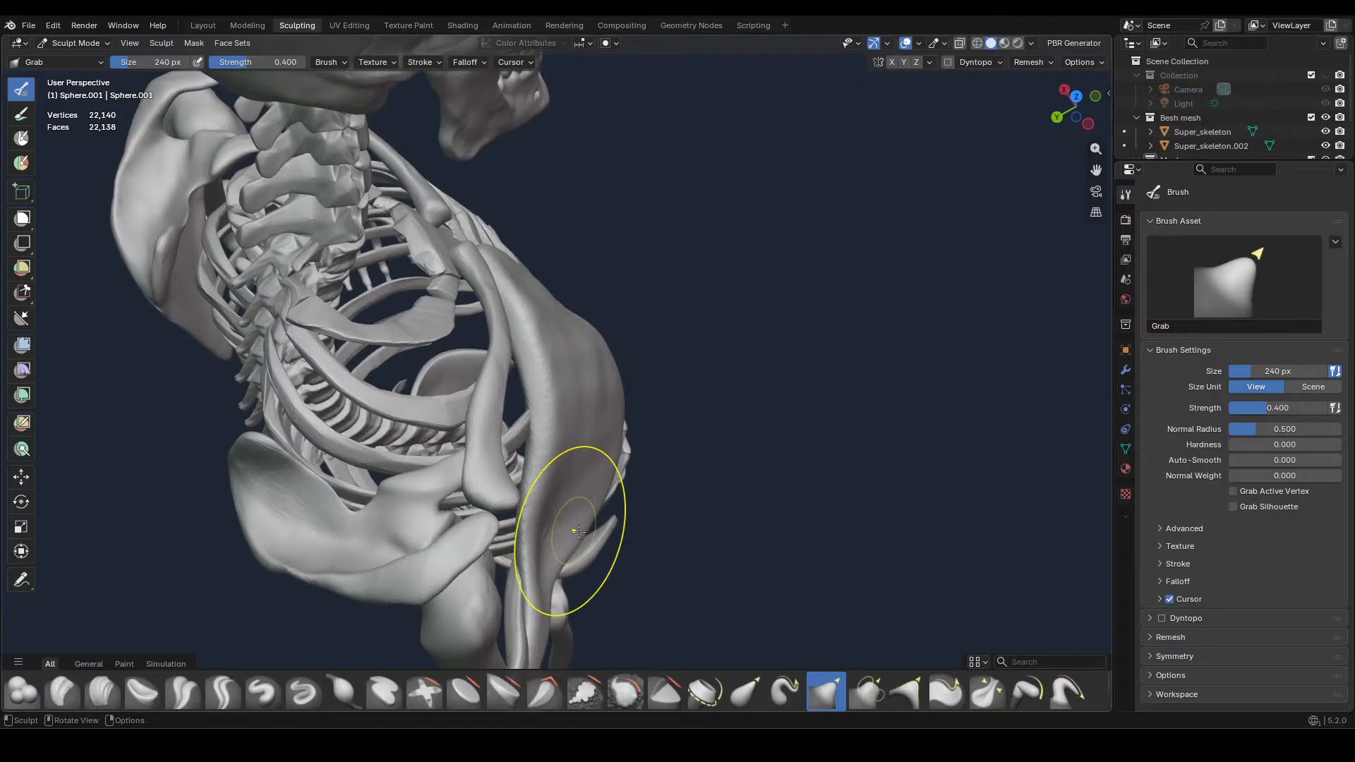
middle_click_drag(561, 526, 543, 496)
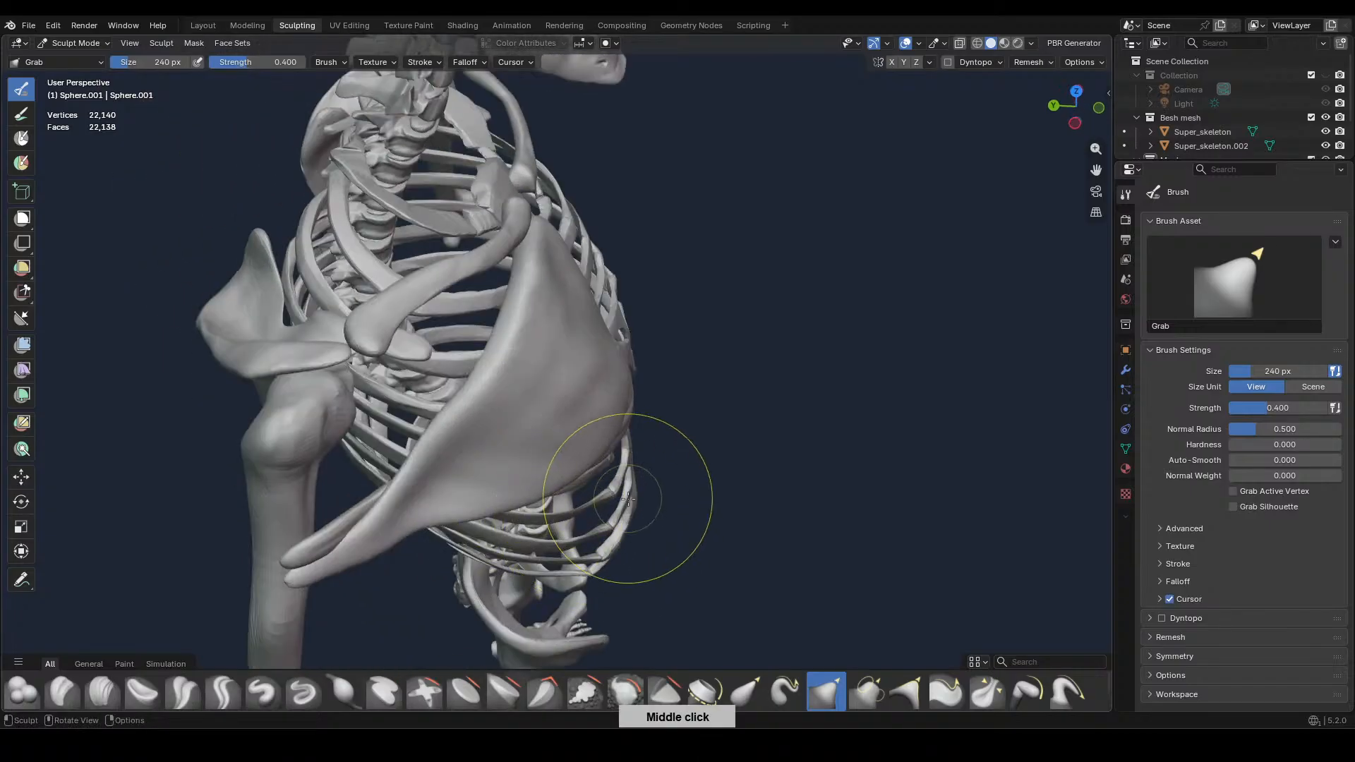
middle_click_drag(628, 495, 587, 471)
Build up volume across the muscle's front and lower surface with the Draw brush at 114 px and 0.500 strength
left_click(102, 690)
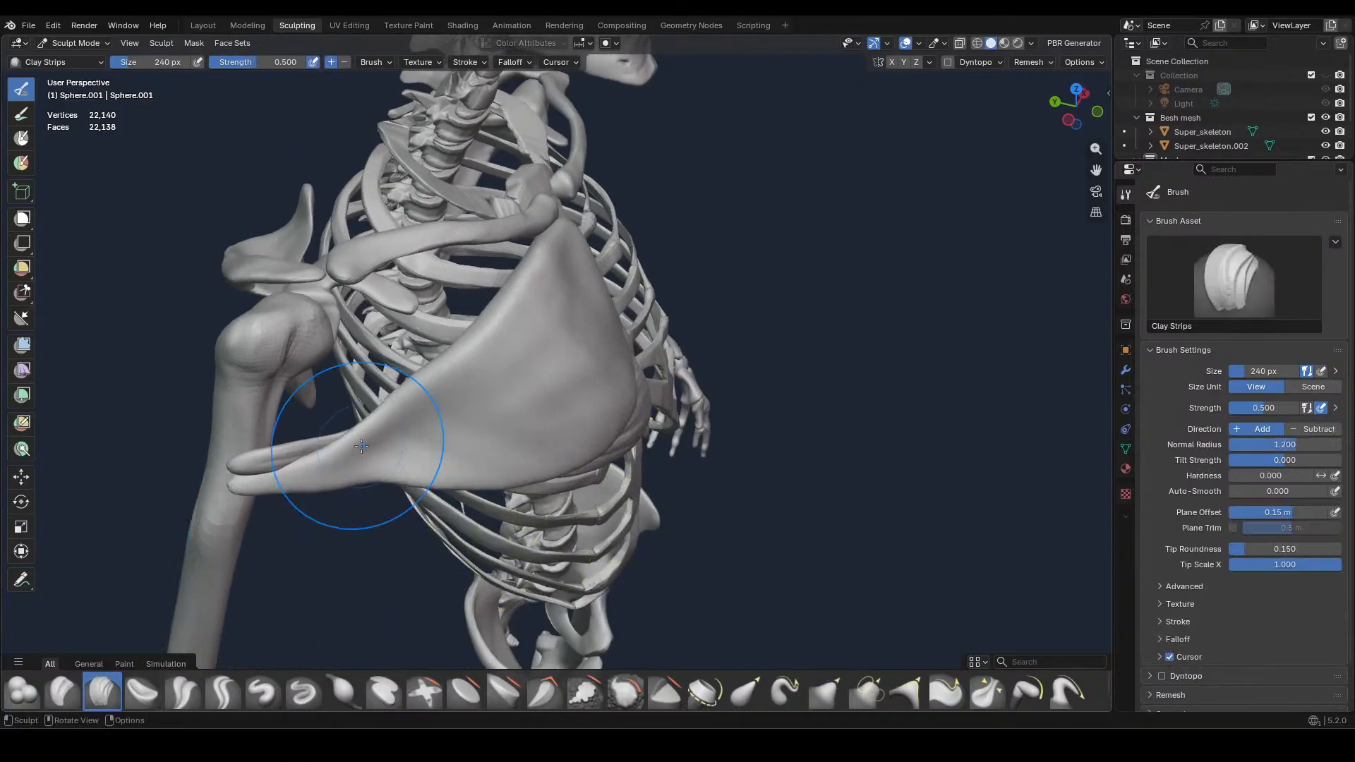
key("f")
left_click(385, 445)
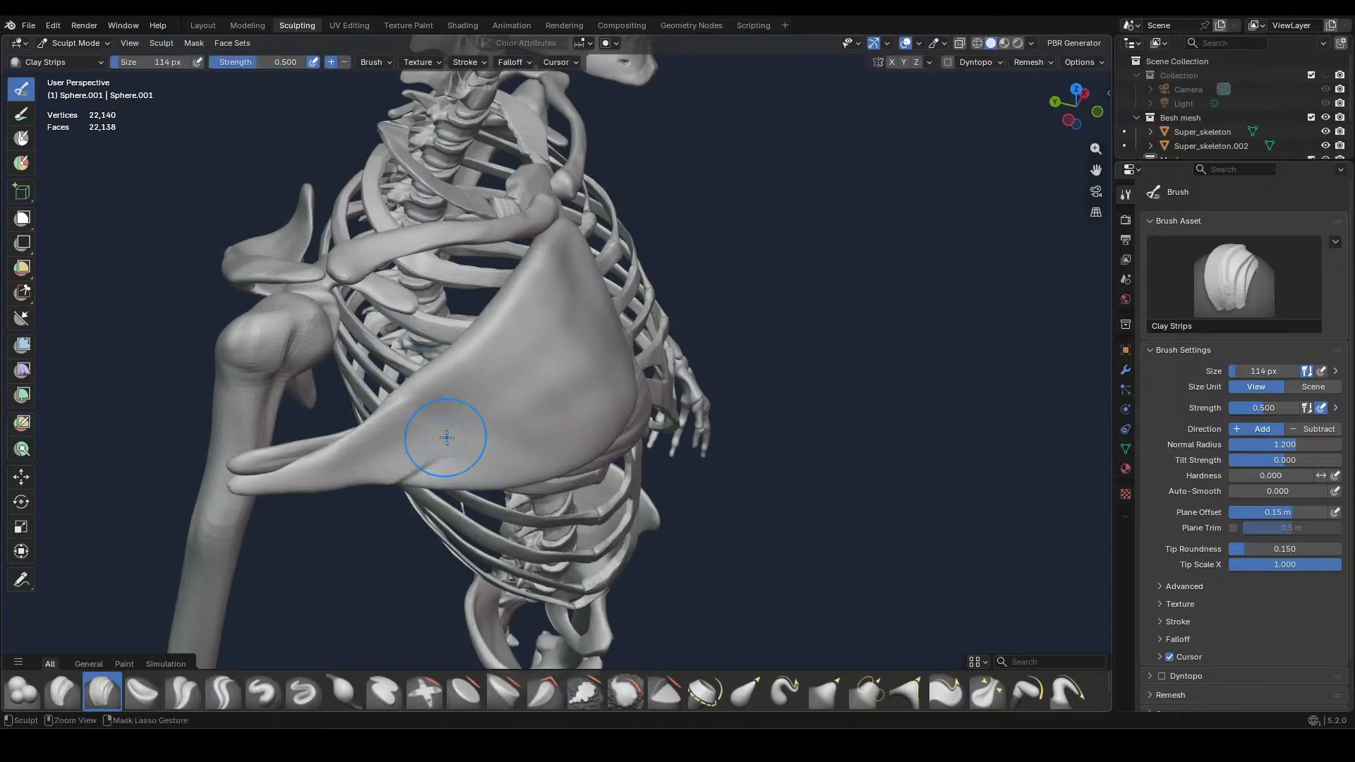
left_click(263, 691)
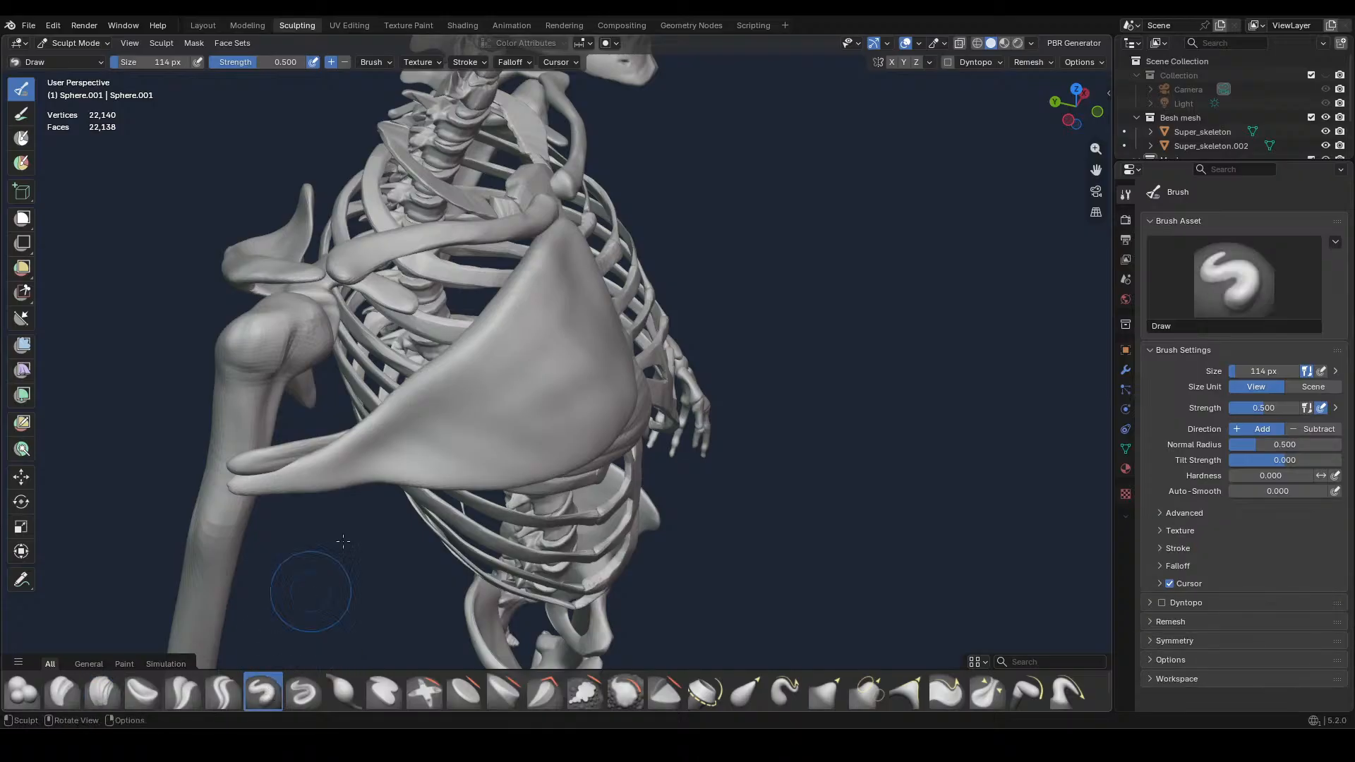
mouse_move(385, 449)
left_mouse_down()
mouse_move(448, 423)
mouse_move(497, 374)
left_mouse_up()
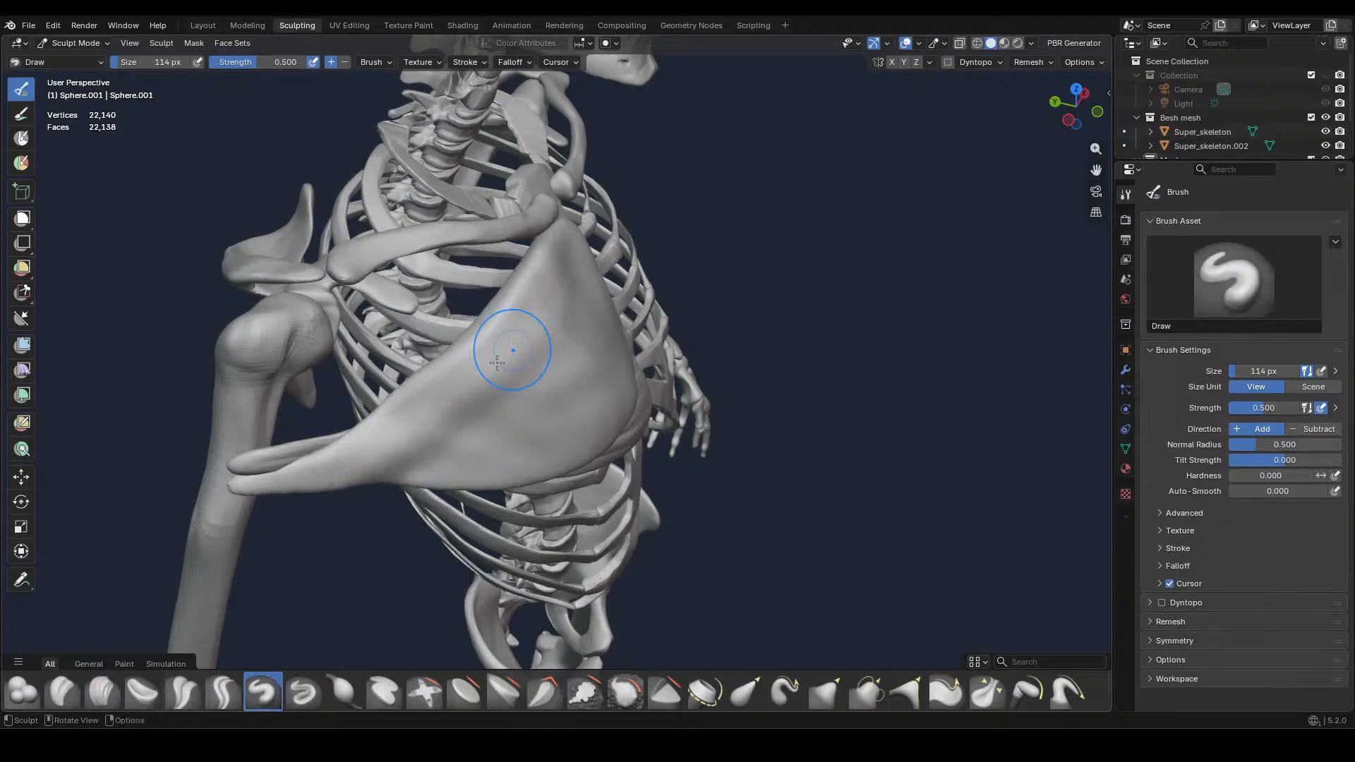
left_click_drag(438, 448, 555, 396)
mouse_move(473, 441)
left_mouse_down()
mouse_move(498, 434)
mouse_move(487, 453)
left_mouse_up()
left_click_drag(427, 459, 586, 438)
middle_click_drag(586, 438, 610, 420)
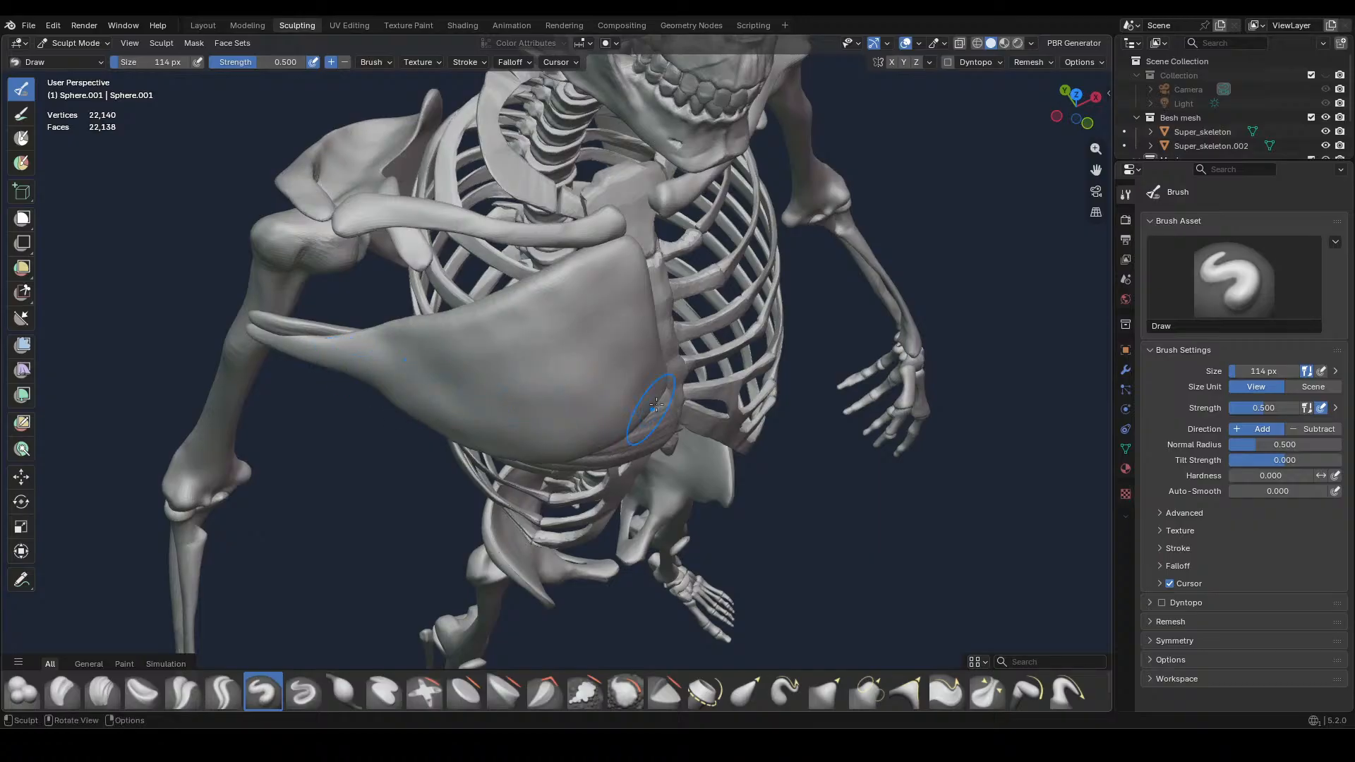
middle_click_drag(656, 404, 616, 365)
Refine the lower outline between the chest and the upper arm in front view using the Grab brush at 114 px
key("KP_1")
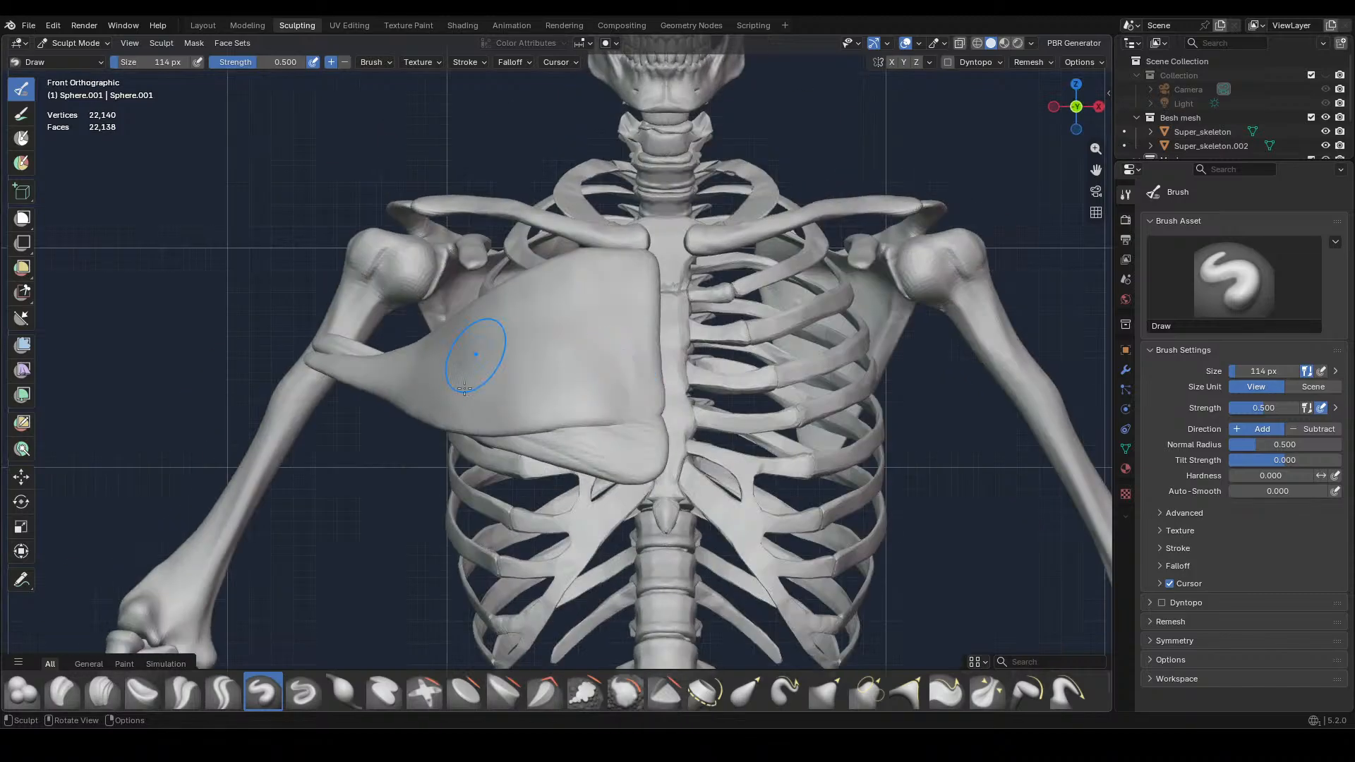
left_click(825, 692)
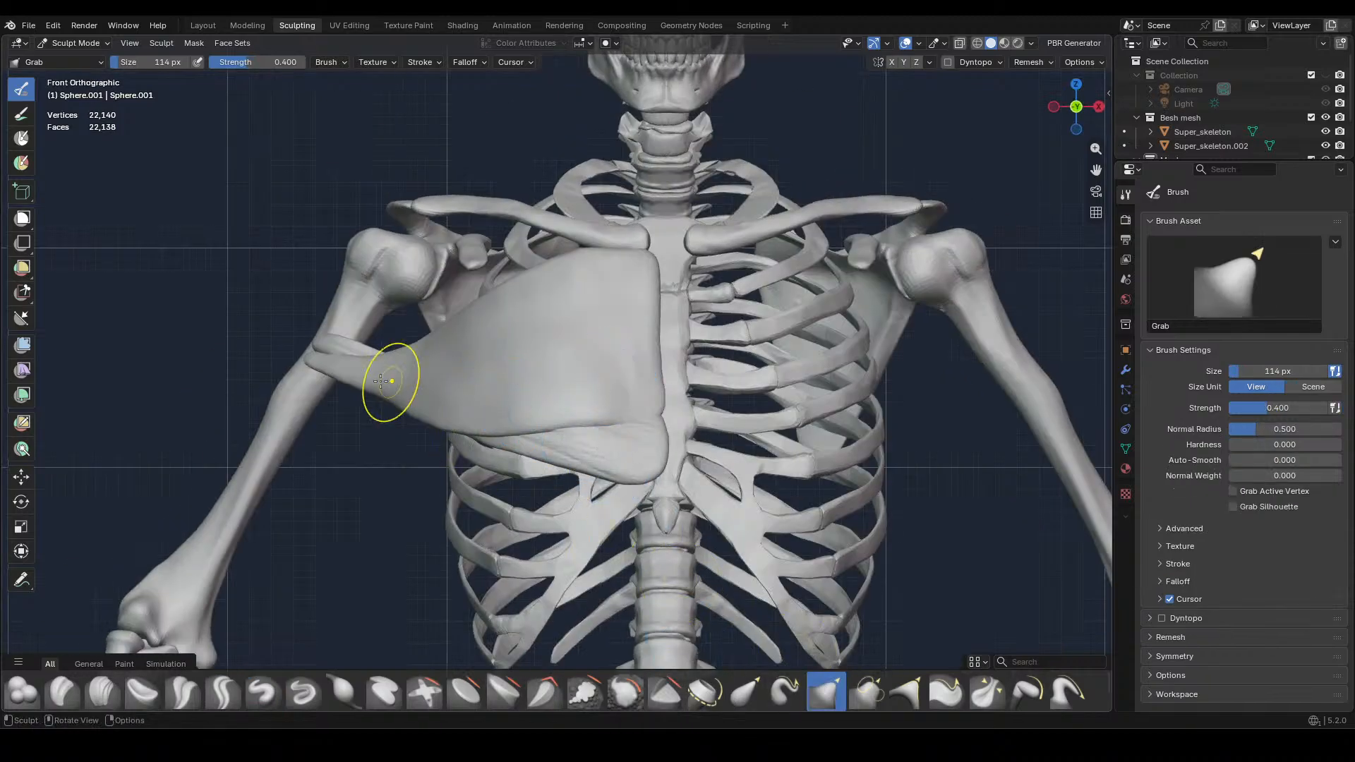
left_click_drag(387, 394, 370, 389)
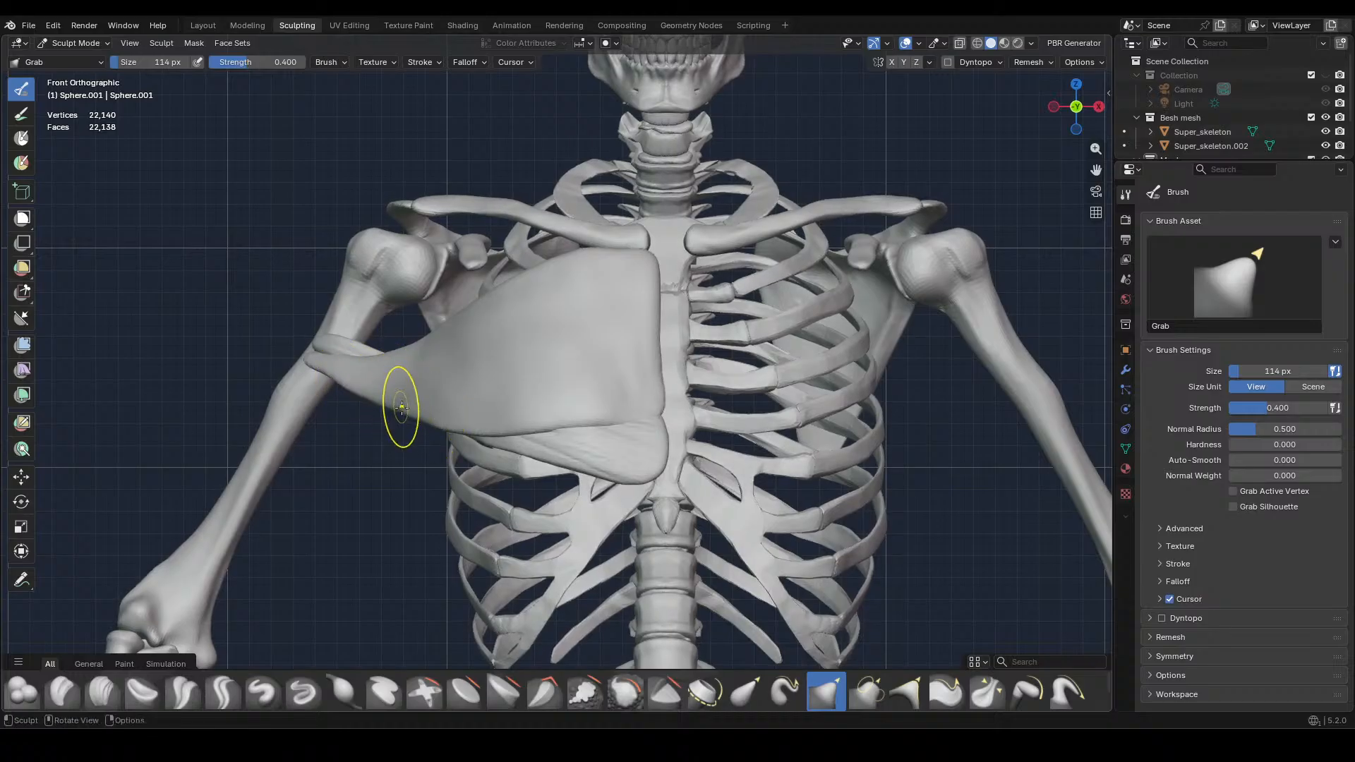
middle_click_drag(334, 380, 416, 470)
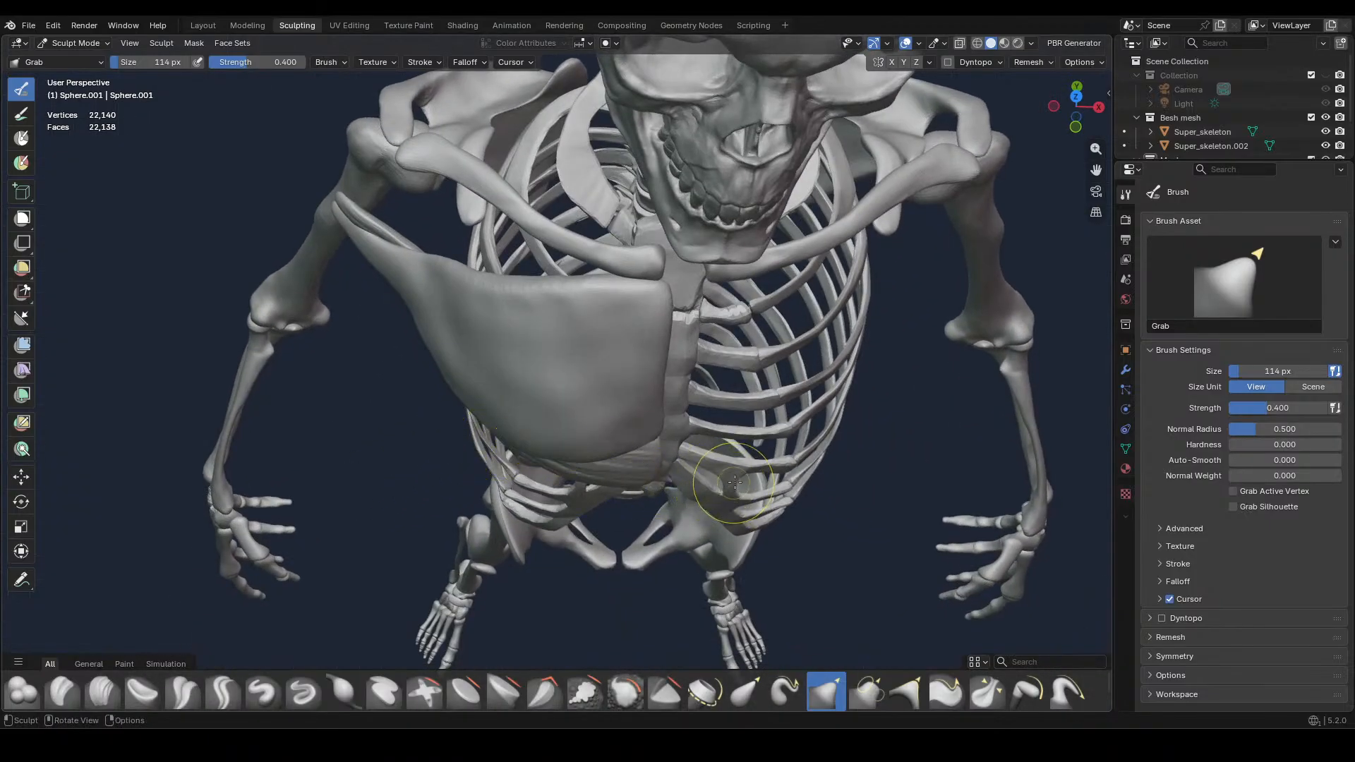
middle_click_drag(735, 483, 807, 516)
middle_click_drag(786, 522, 789, 450)
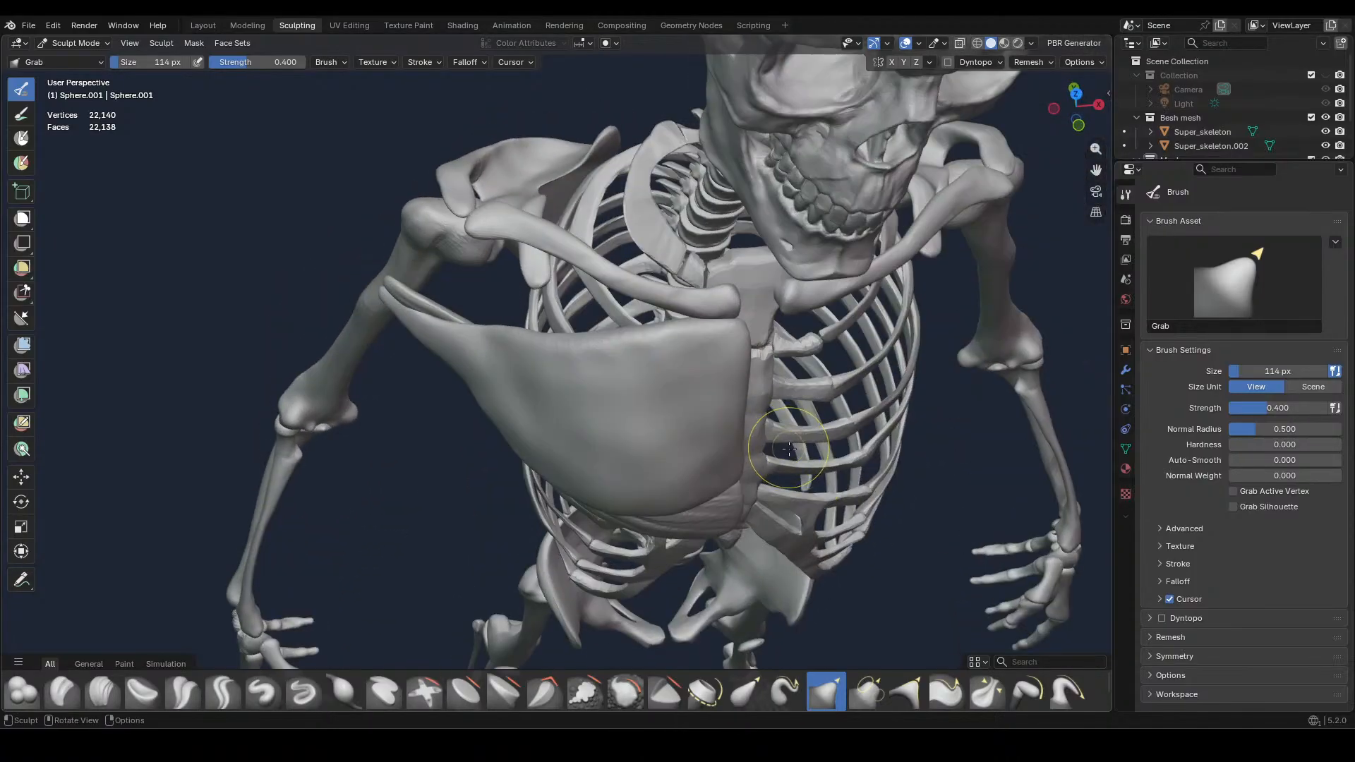
key("KP_1")
left_click_drag(489, 438, 492, 447)
mouse_move(414, 408)
left_mouse_down()
mouse_move(399, 396)
mouse_move(408, 387)
left_mouse_up()
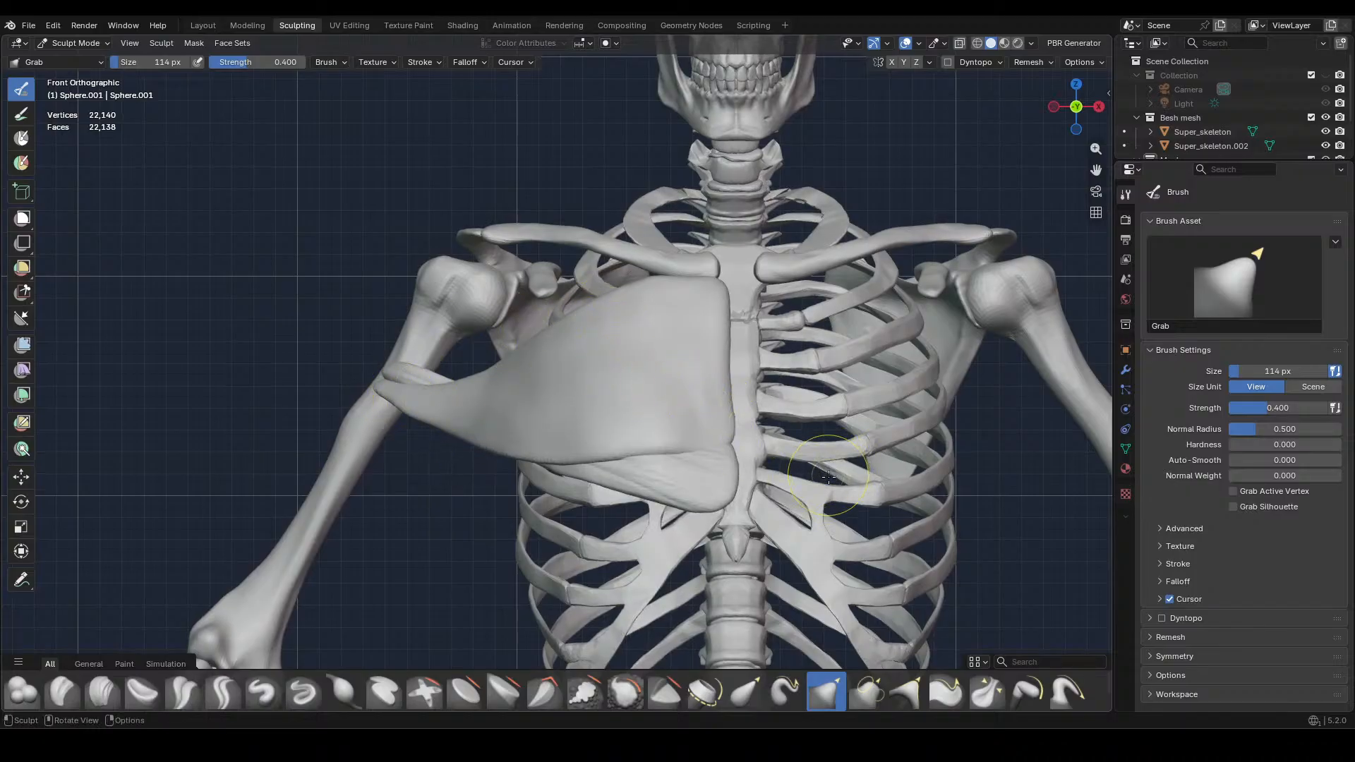
Refine the bulge of the muscle's front surface over the ribs from below using the Grab brush at 114 px and 0.400 strength
mouse_move(828, 476)
middle_mouse_down()
mouse_move(793, 354)
mouse_move(740, 349)
middle_mouse_up()
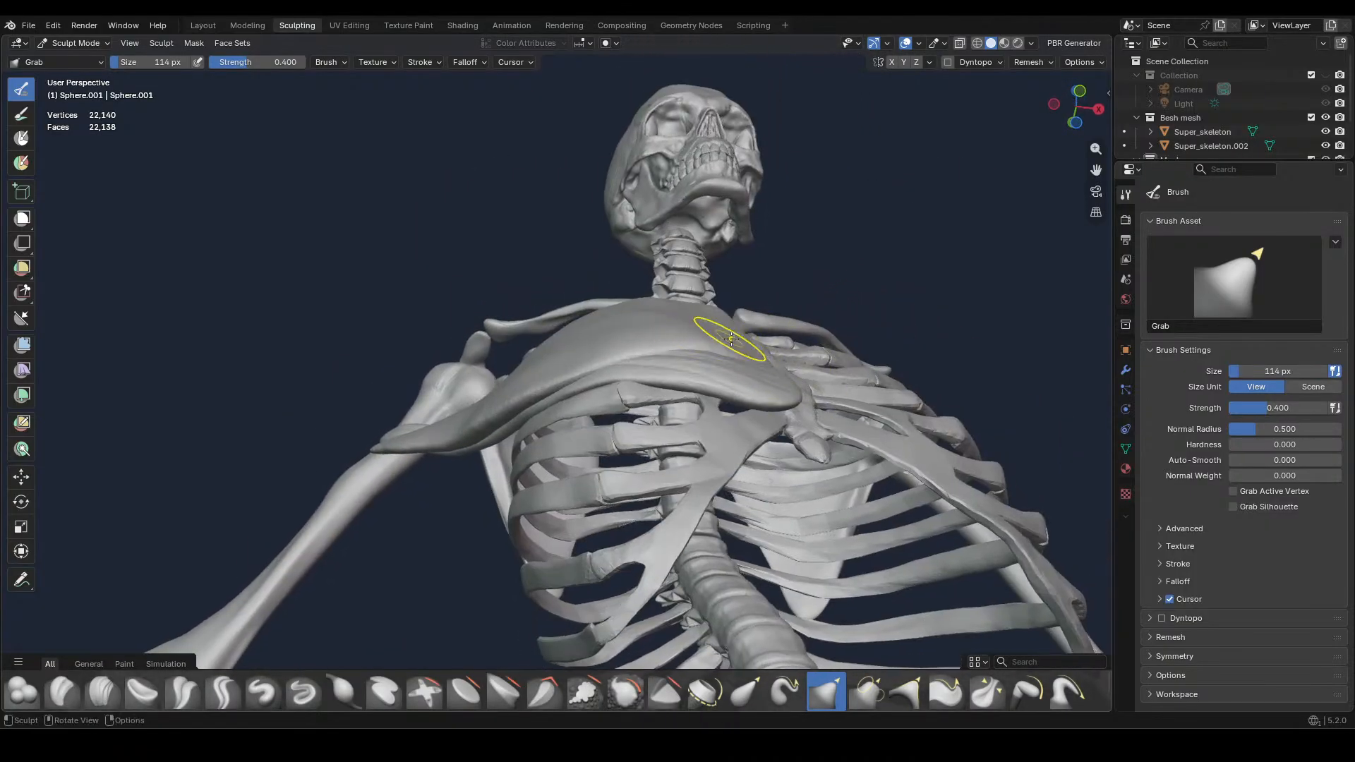
mouse_move(731, 339)
left_mouse_down()
mouse_move(754, 341)
mouse_move(597, 357)
left_mouse_up()
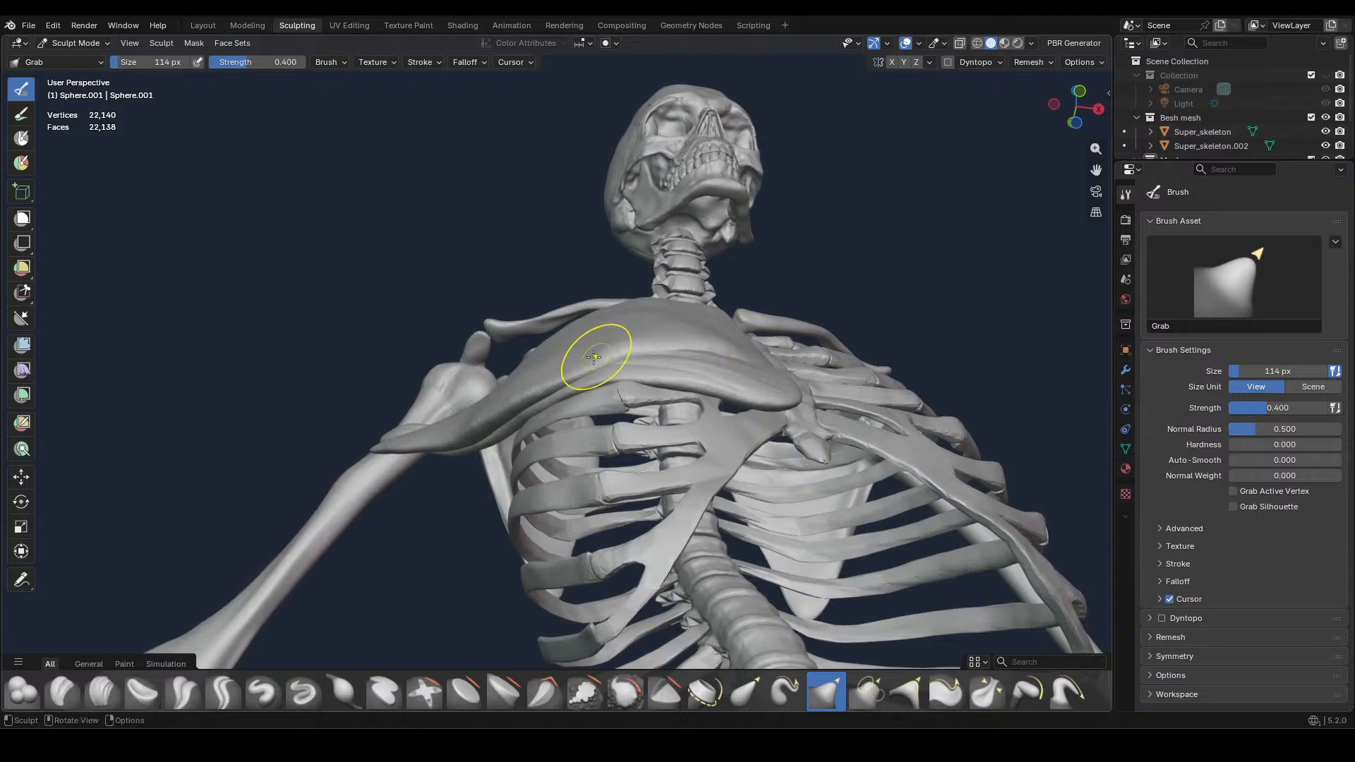
middle_click_drag(699, 297, 793, 374)
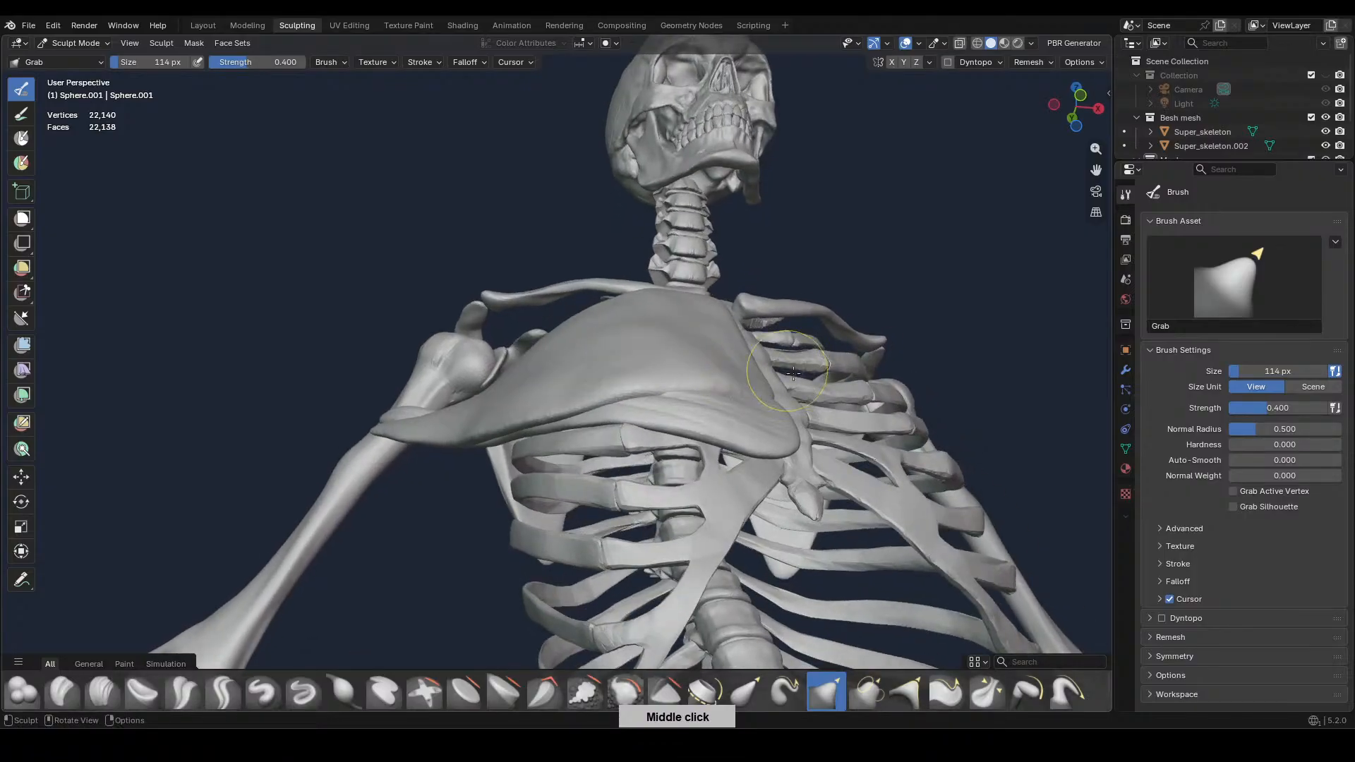
key("KP_1")
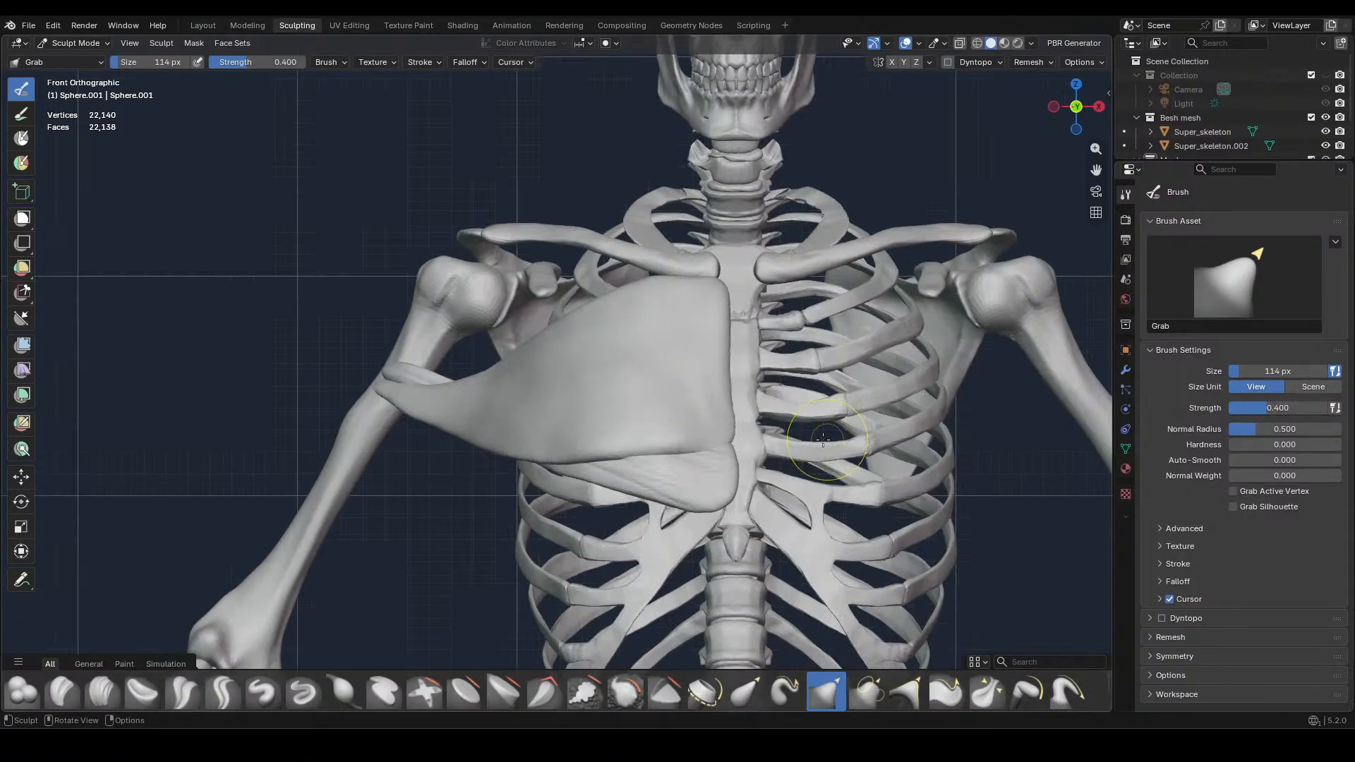
middle_click_drag(671, 423, 719, 332)
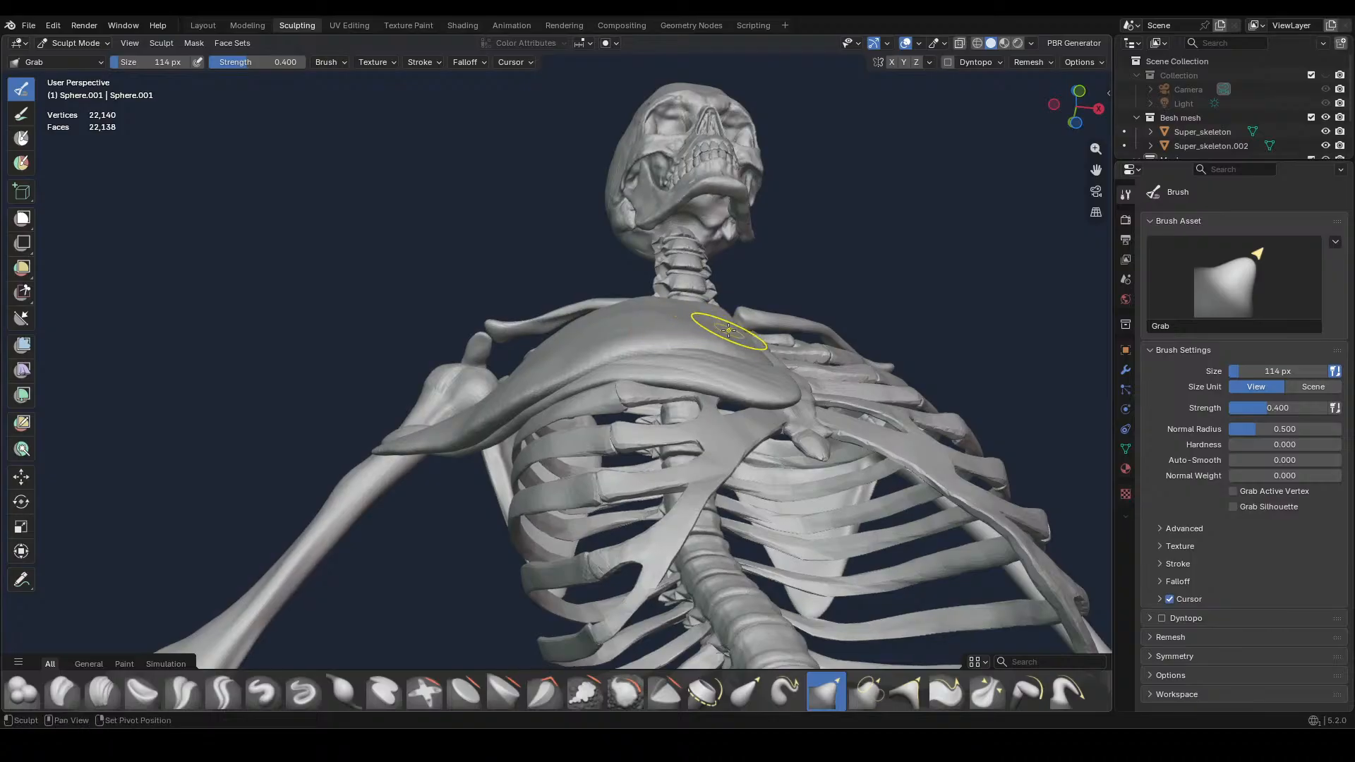
left_click_drag(713, 330, 701, 340)
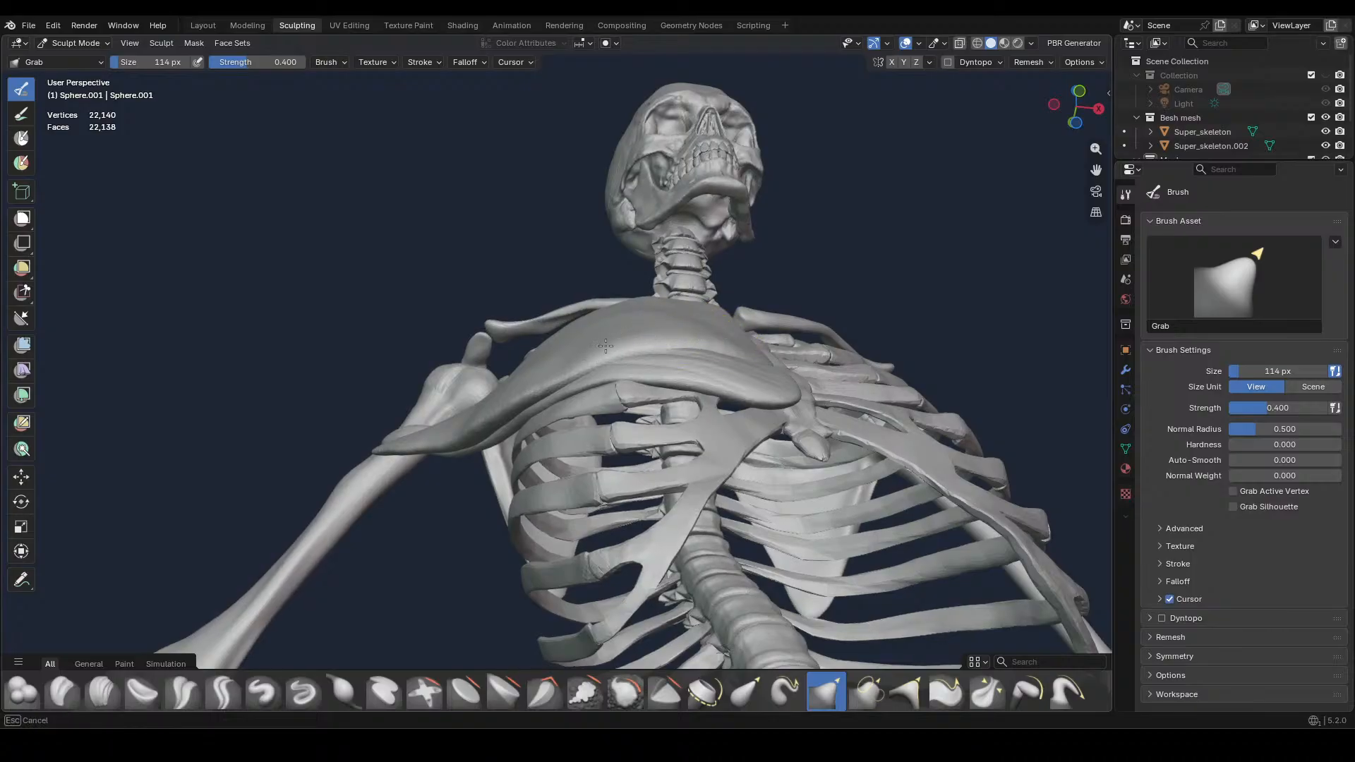
left_click_drag(505, 403, 506, 403)
middle_click_drag(506, 402, 514, 378)
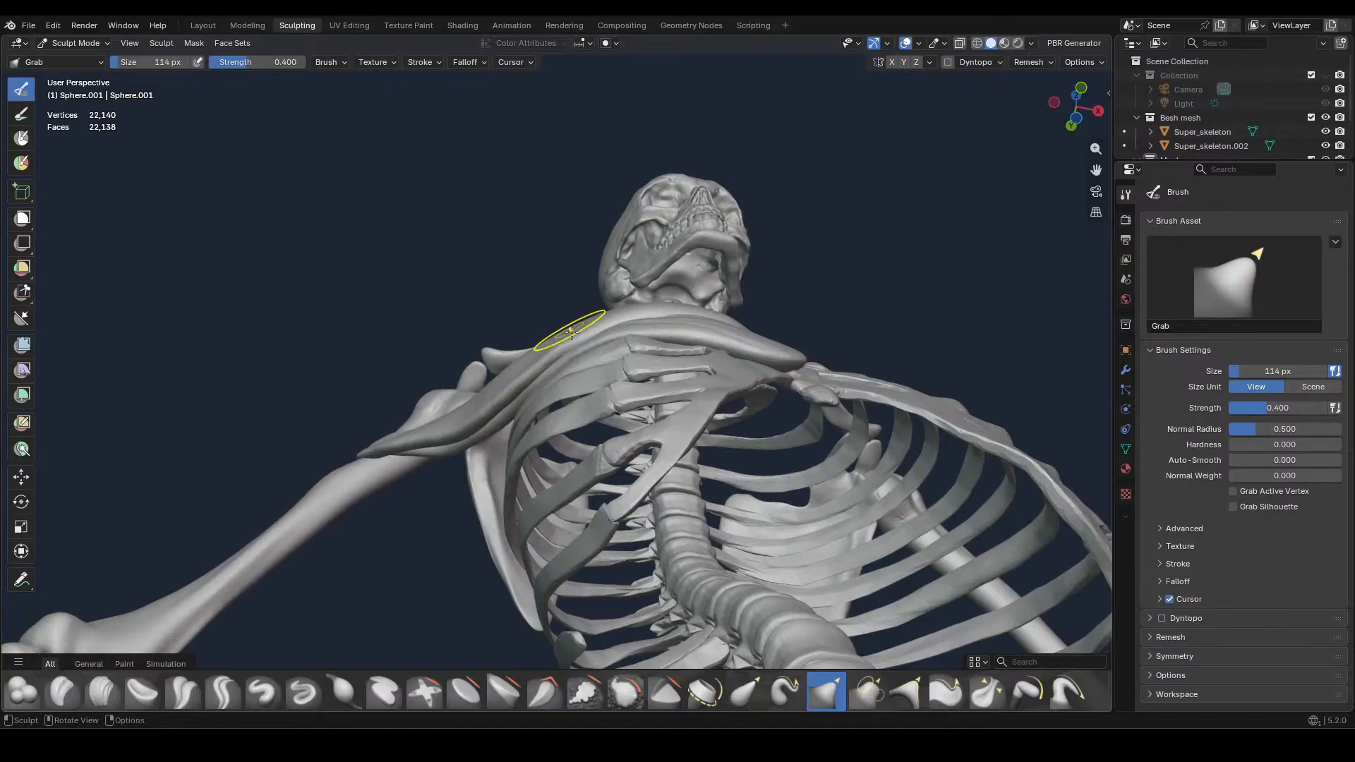
Grab the muscle's outer side and its tapered end at the upper arm to smooth the transition from chest to arm
mouse_move(568, 337)
middle_mouse_down()
mouse_move(583, 461)
mouse_move(574, 590)
middle_mouse_up()
middle_click_drag(515, 387, 598, 441)
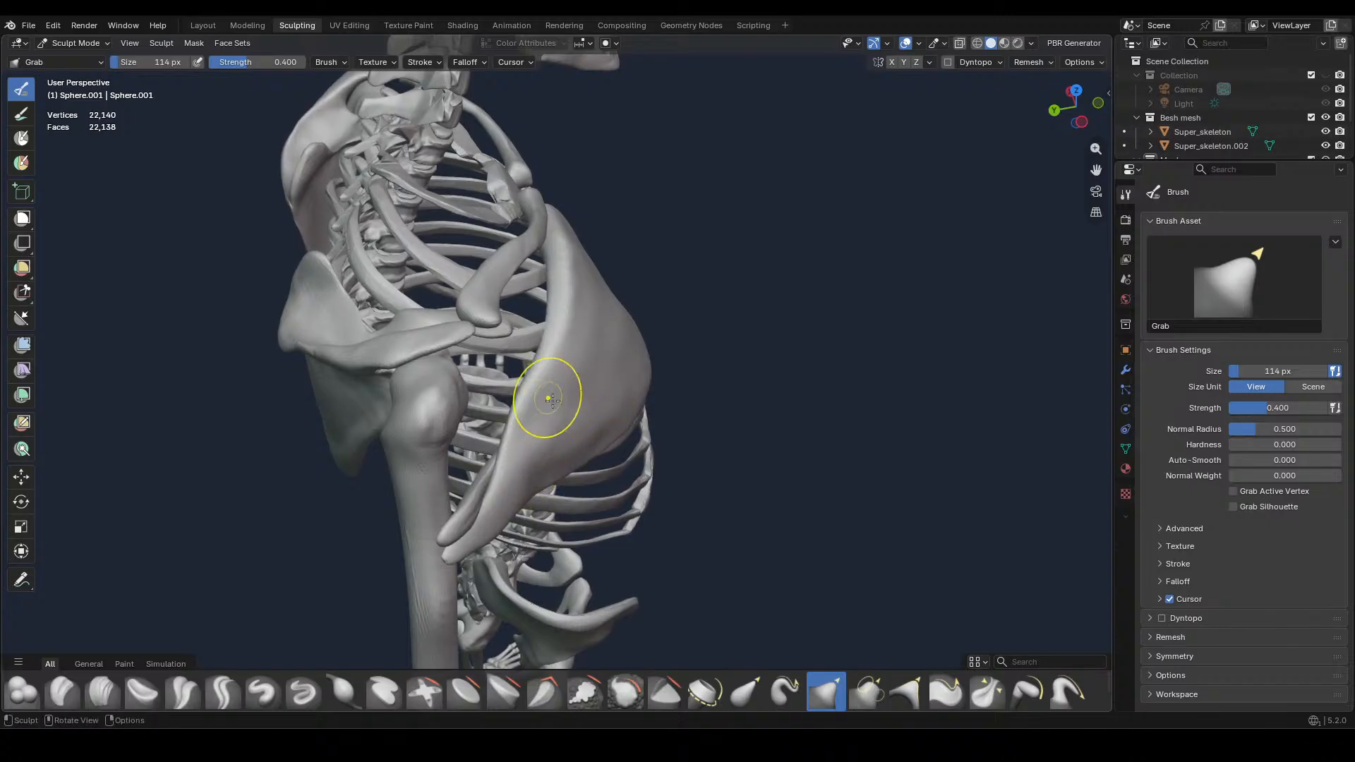
left_click_drag(548, 464, 507, 506)
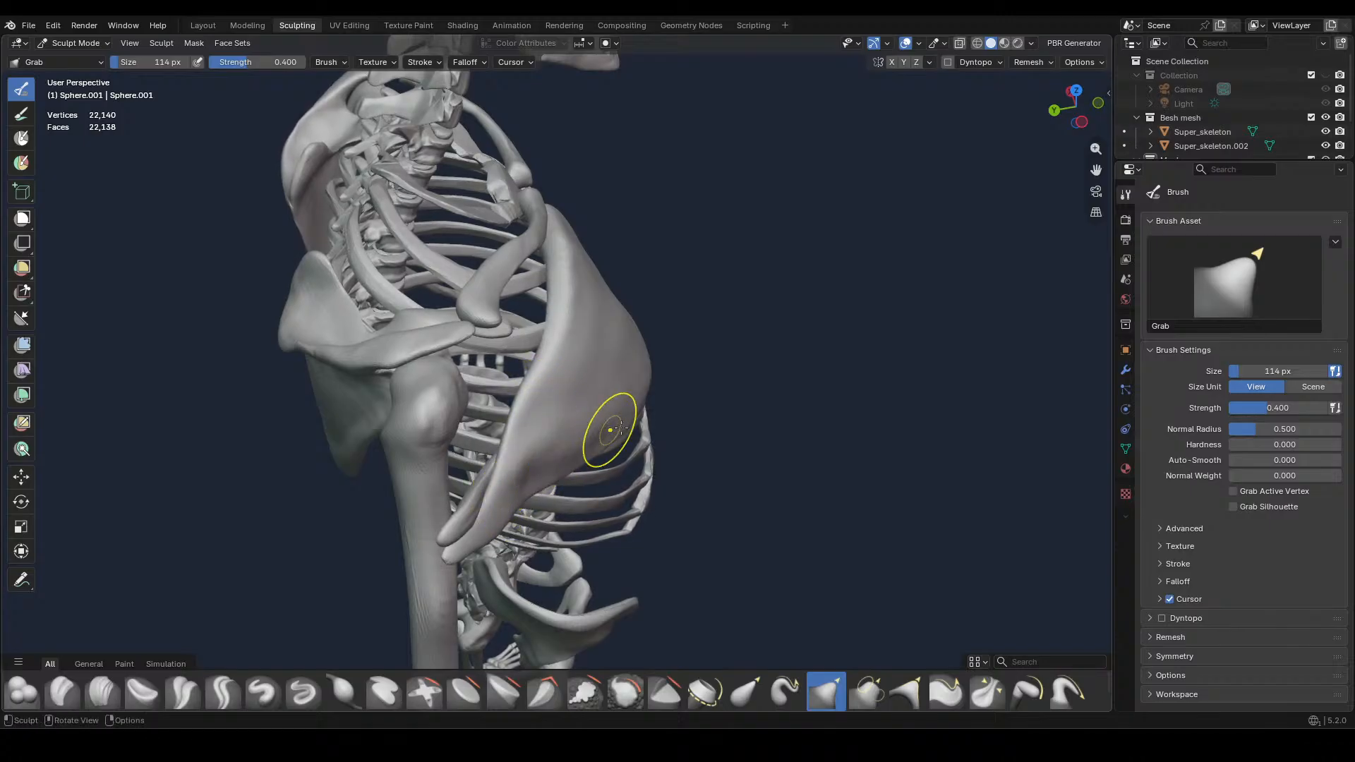
middle_click_drag(614, 433, 604, 378)
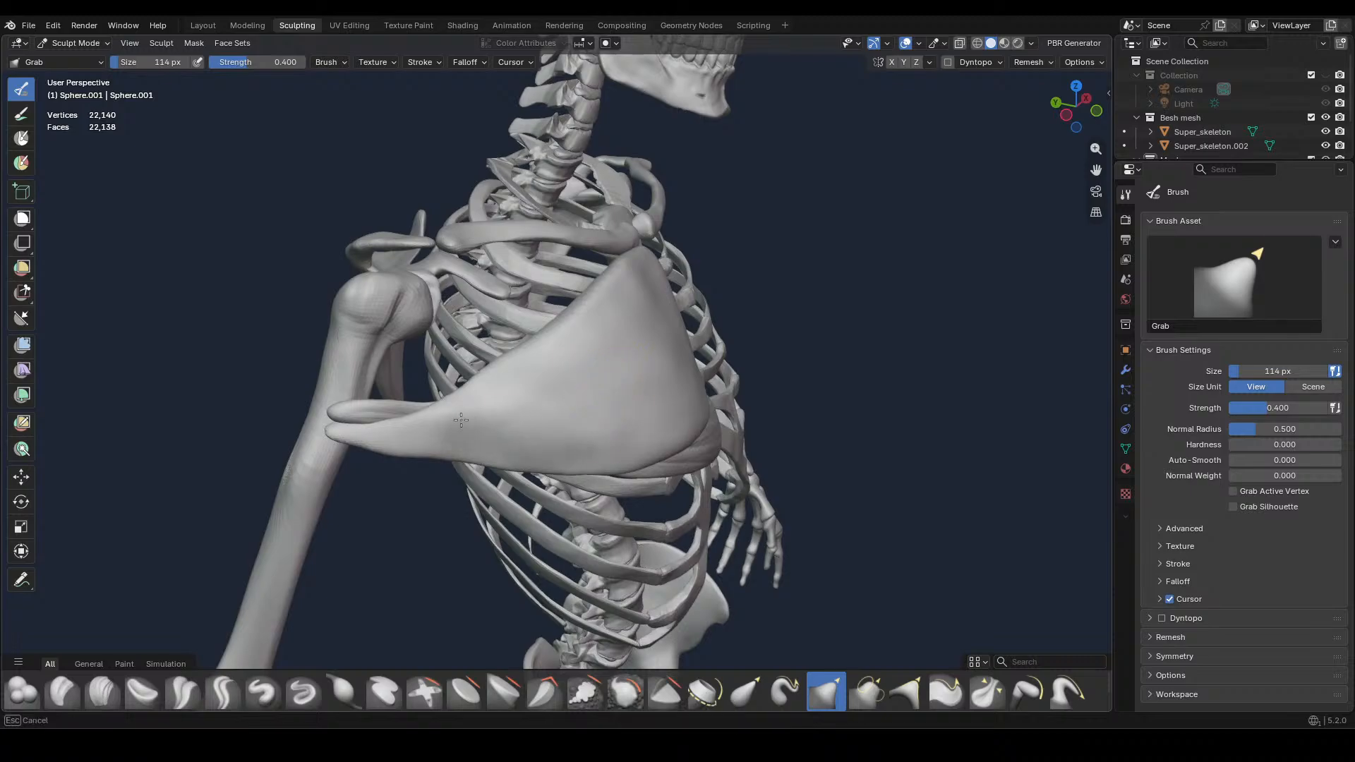
left_click_drag(460, 420, 489, 437)
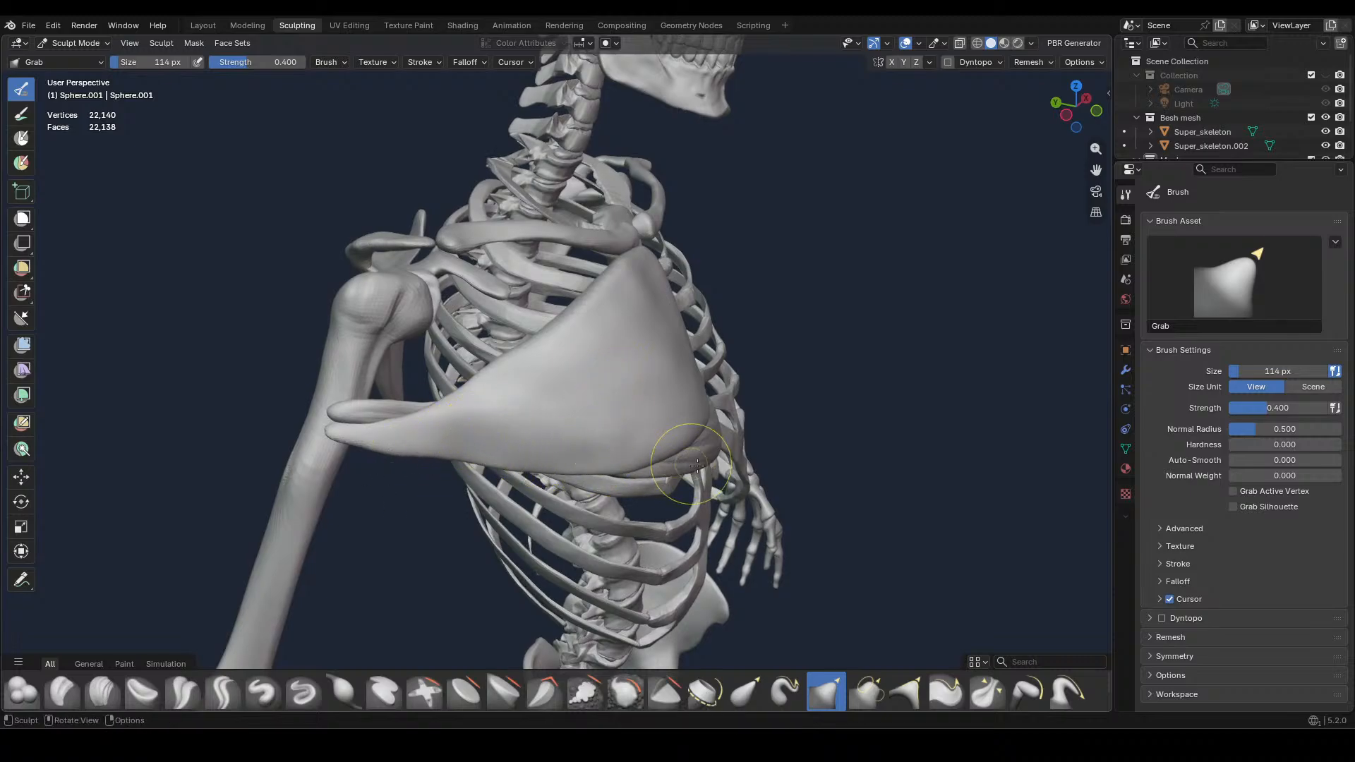
key("KP_1")
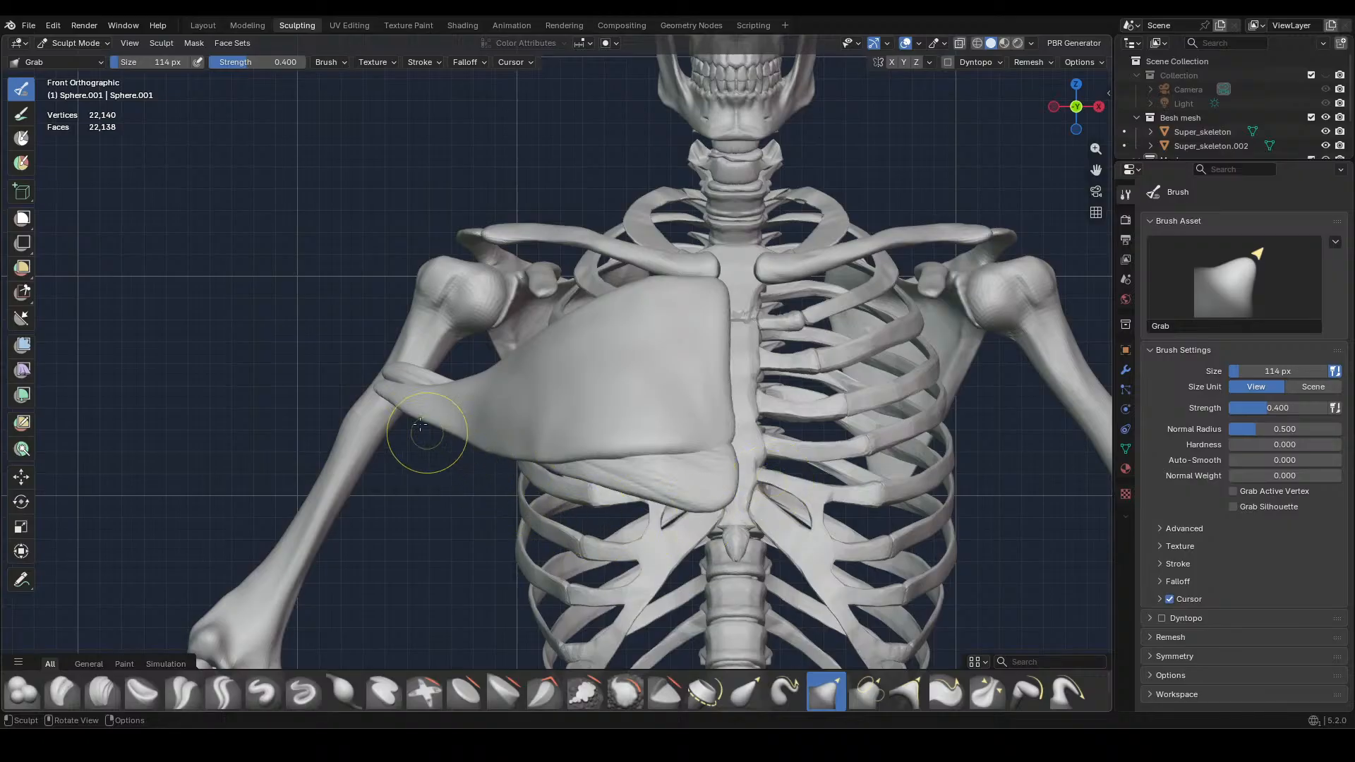
left_click_drag(424, 446, 414, 412)
Adjust the muscle's inner edge along the sternum and its upper inner corner below the collarbone with the Grab brush
middle_click_drag(882, 526, 599, 360)
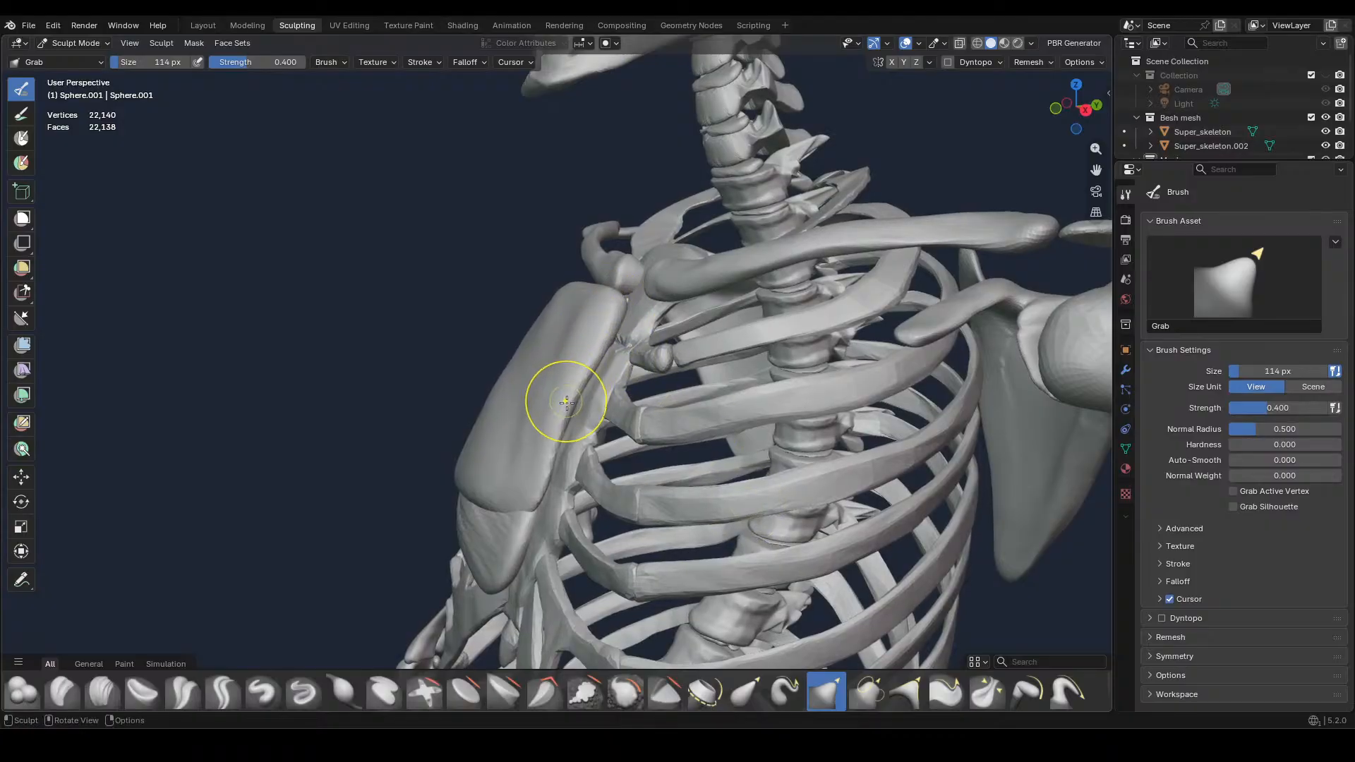
middle_click_drag(597, 292, 633, 453)
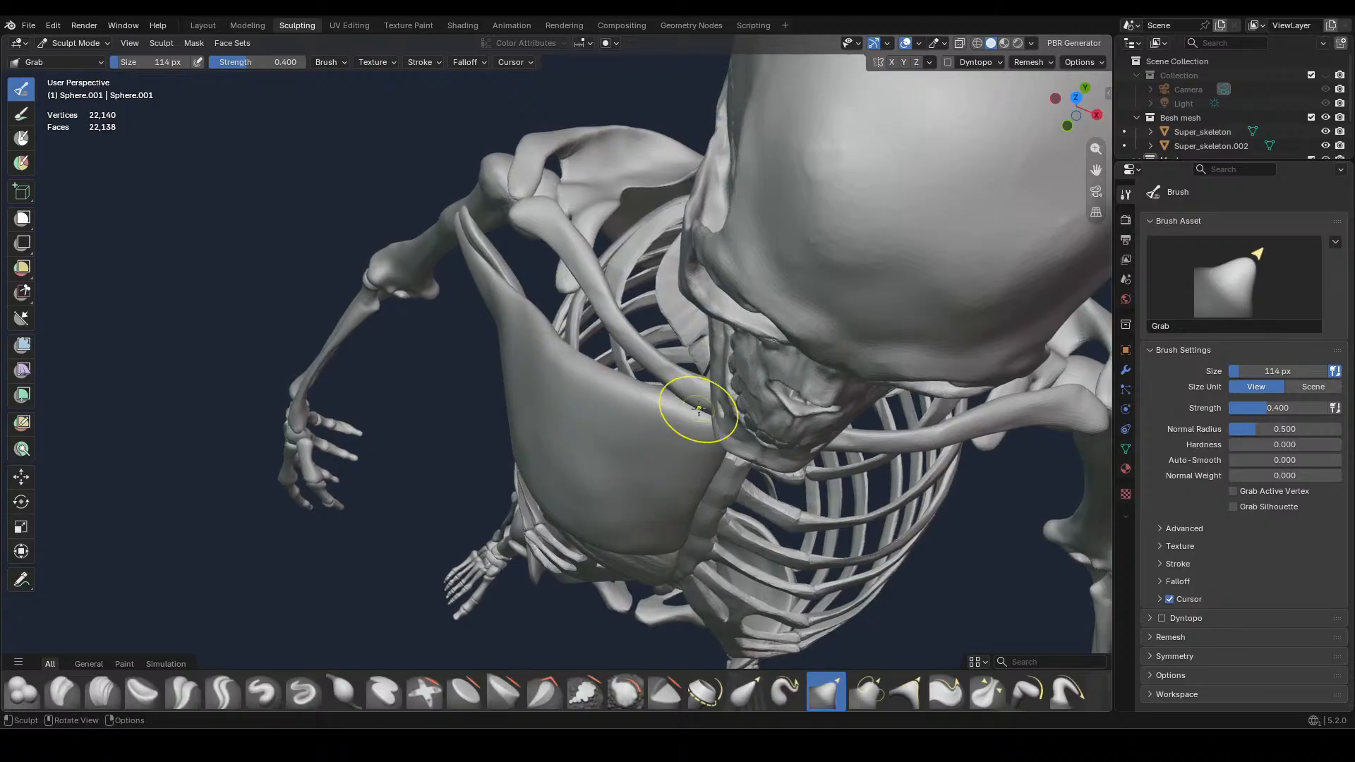
mouse_move(695, 409)
middle_mouse_down()
mouse_move(740, 332)
mouse_move(811, 398)
middle_mouse_up()
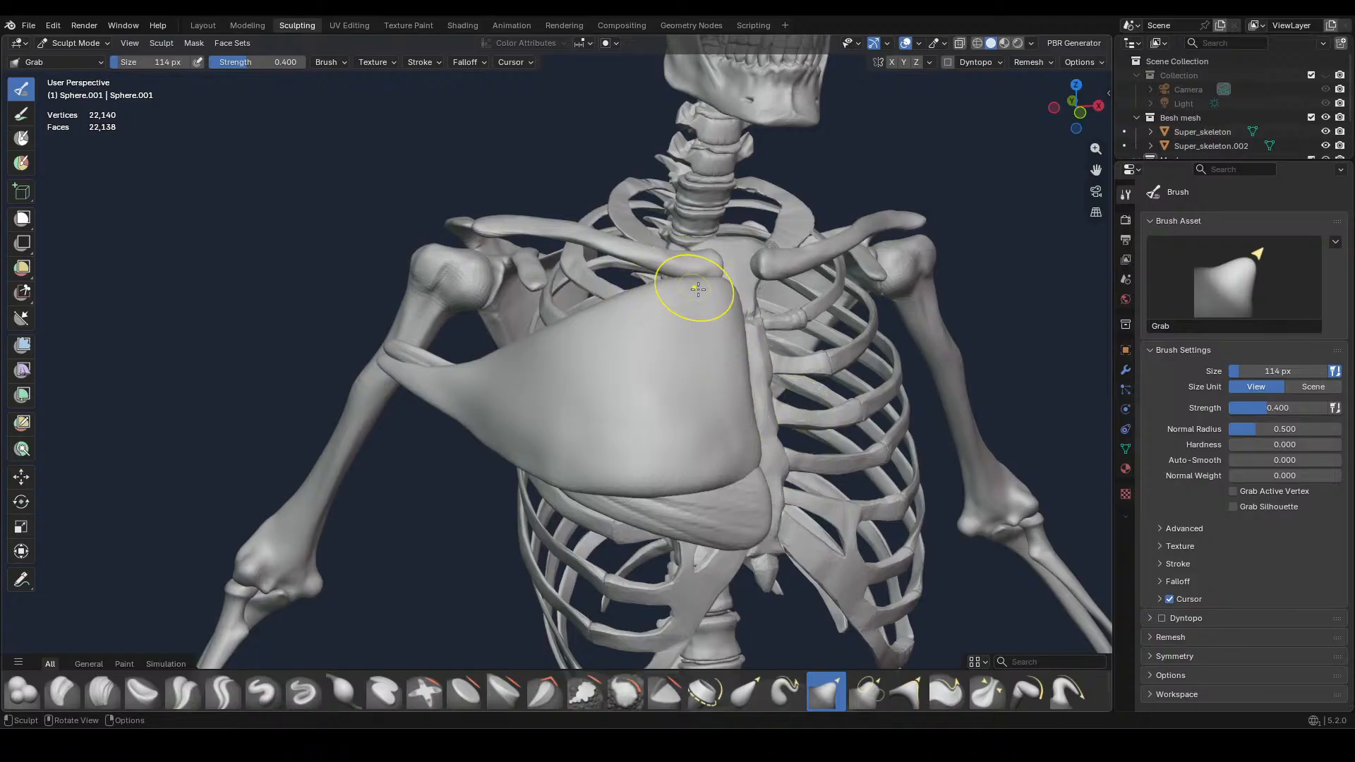
Sculpt raised muscle fibres fanning from the upper arm to the sternum with the Clay Strips brush at 28 px and 0.500 strength
left_click(102, 692)
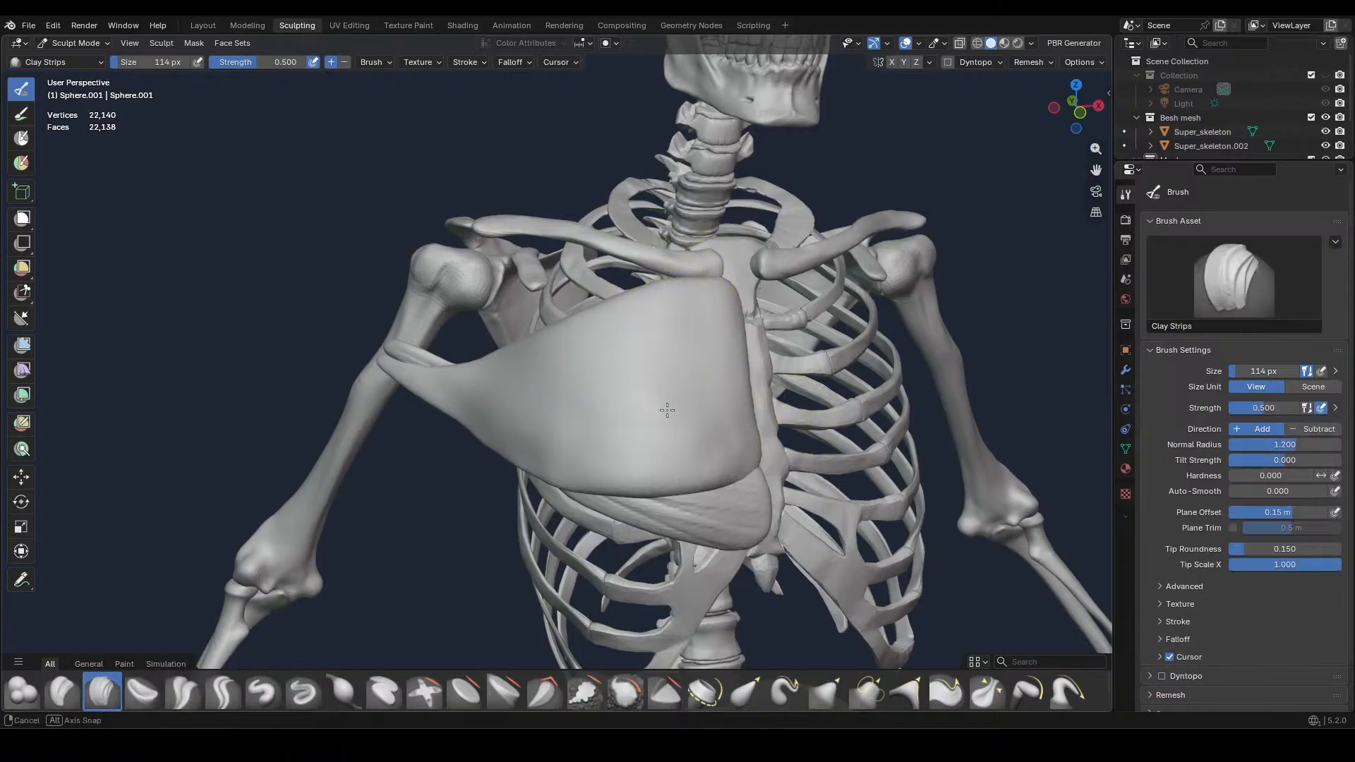
middle_click_drag(668, 402, 759, 431)
key("f")
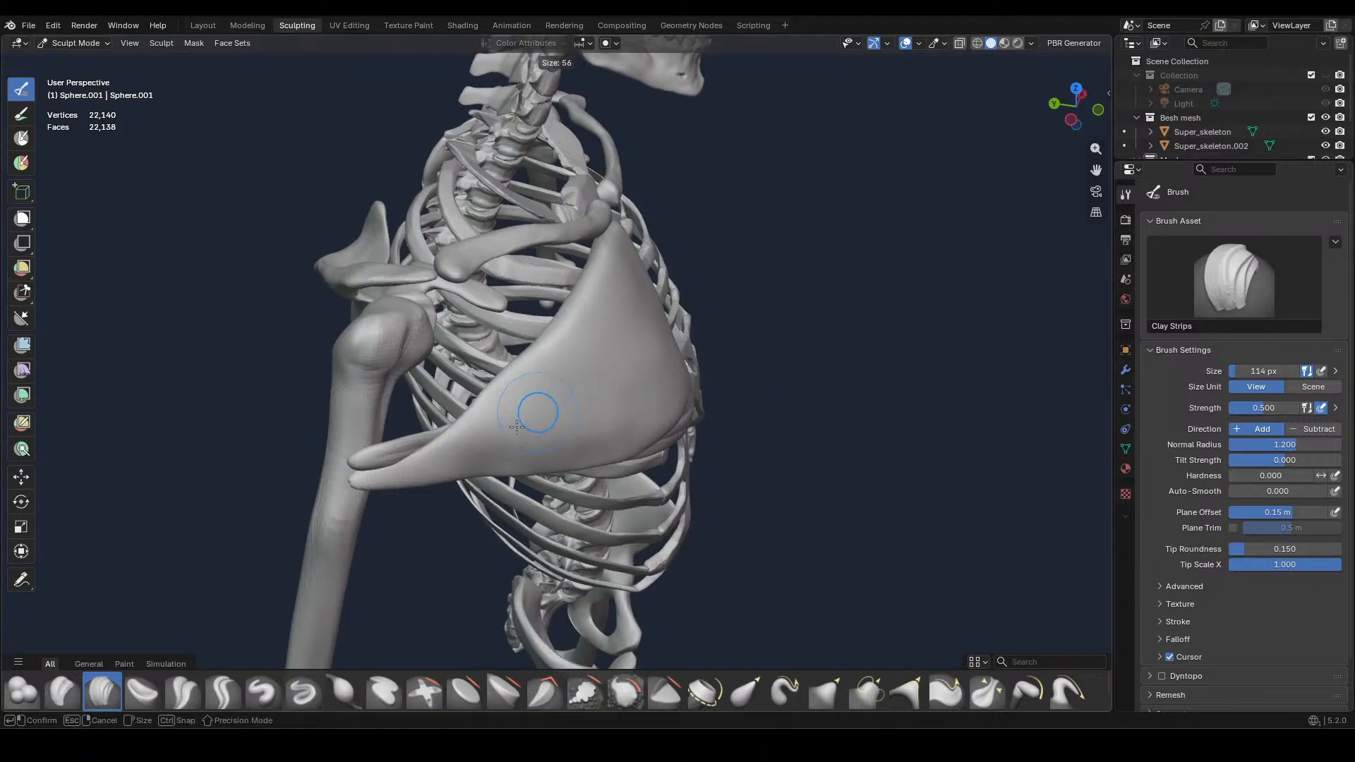
left_click(502, 437)
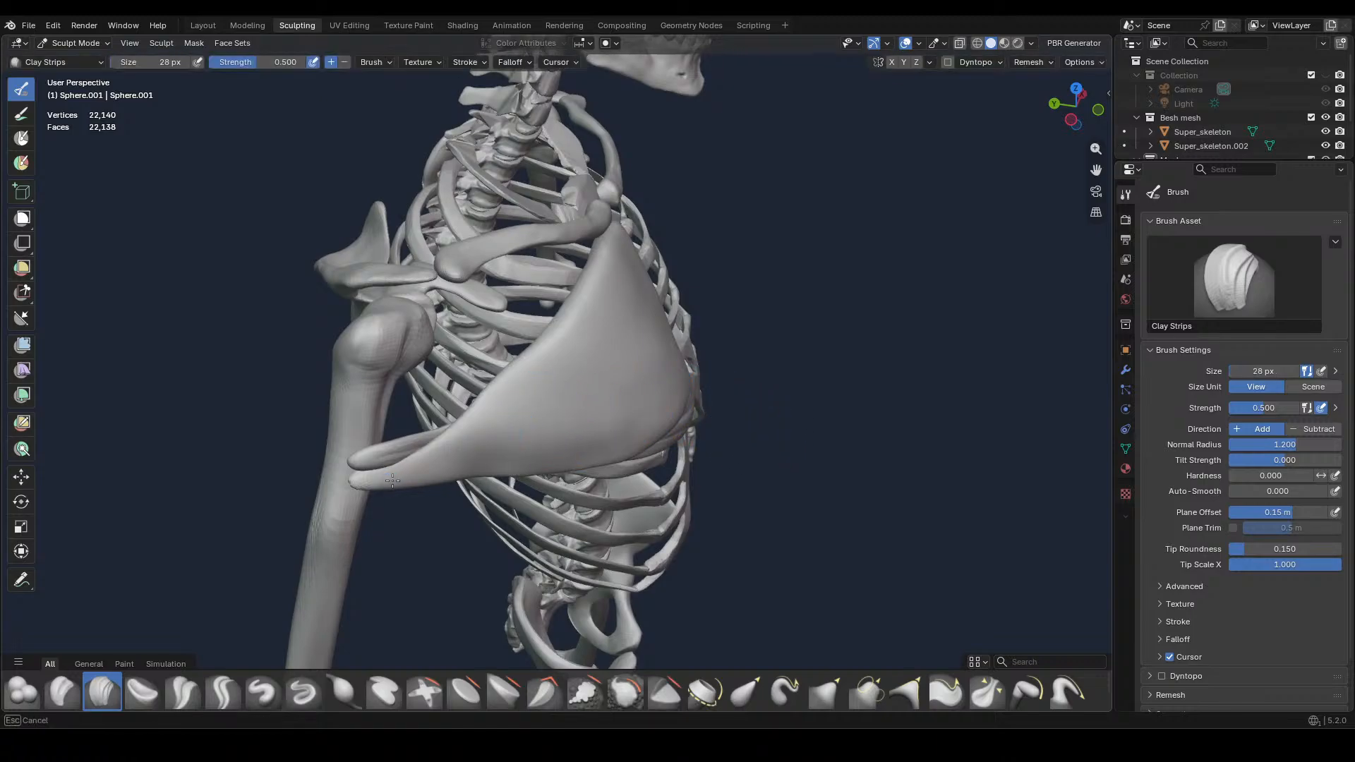
mouse_move(450, 443)
left_mouse_down()
mouse_move(632, 282)
mouse_move(564, 367)
mouse_move(621, 318)
left_mouse_up()
left_click_drag(458, 451, 613, 353)
middle_click_drag(552, 403, 592, 320)
left_click_drag(695, 262, 621, 324)
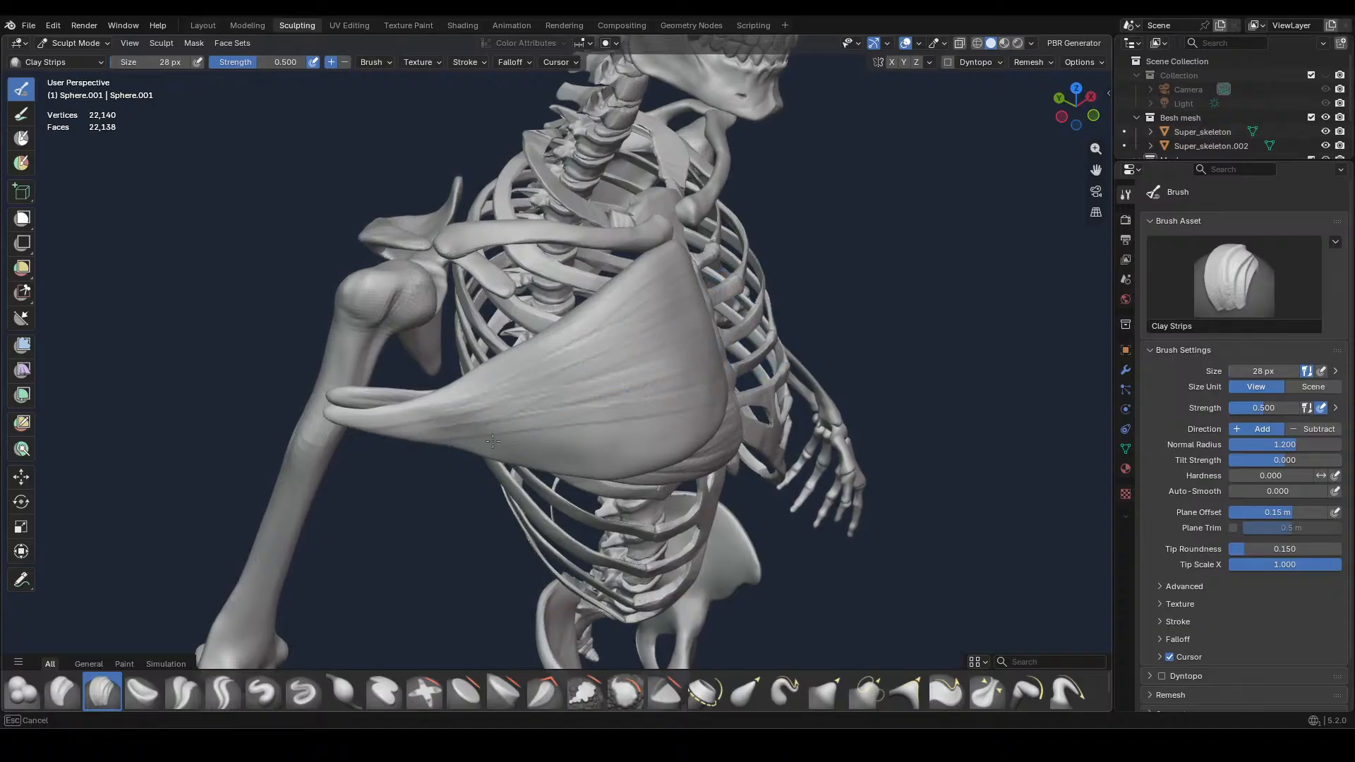
left_click_drag(492, 442, 554, 453)
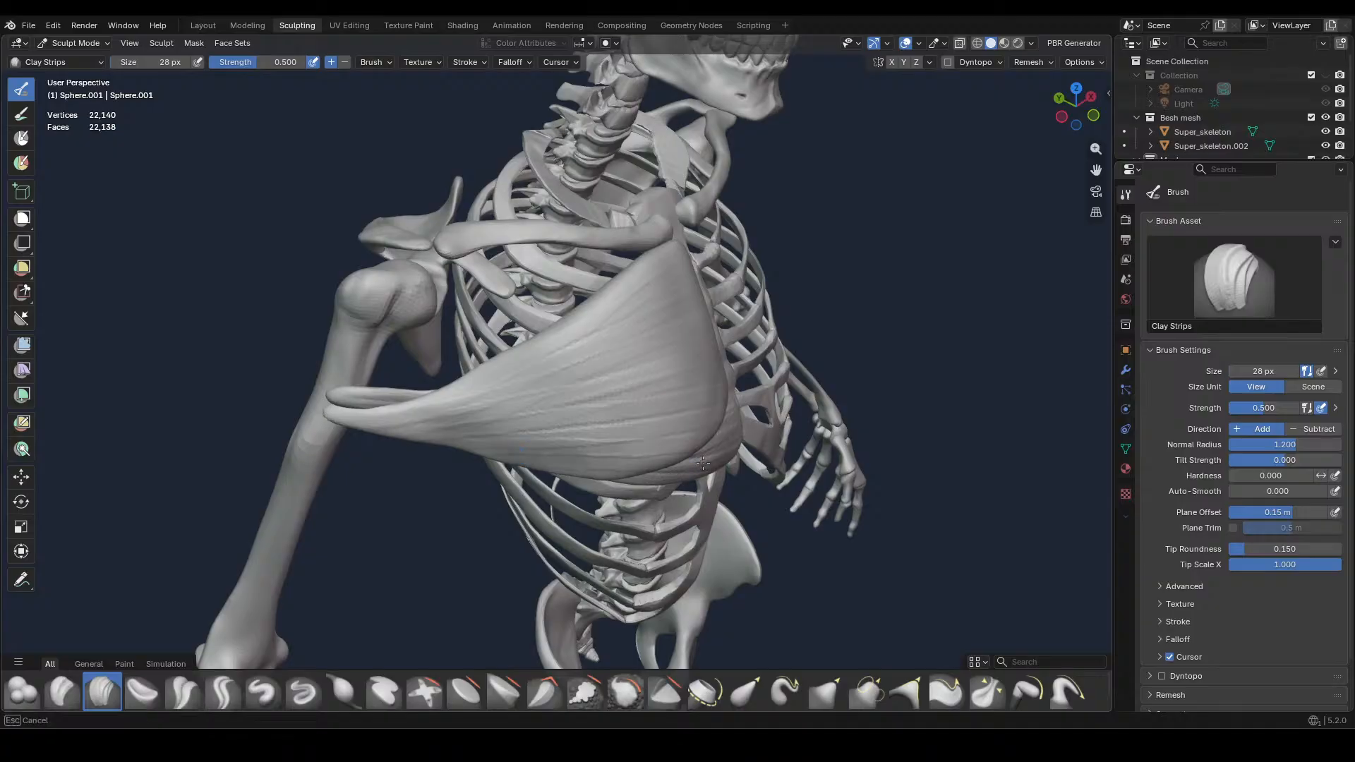
middle_click_drag(658, 424, 733, 473)
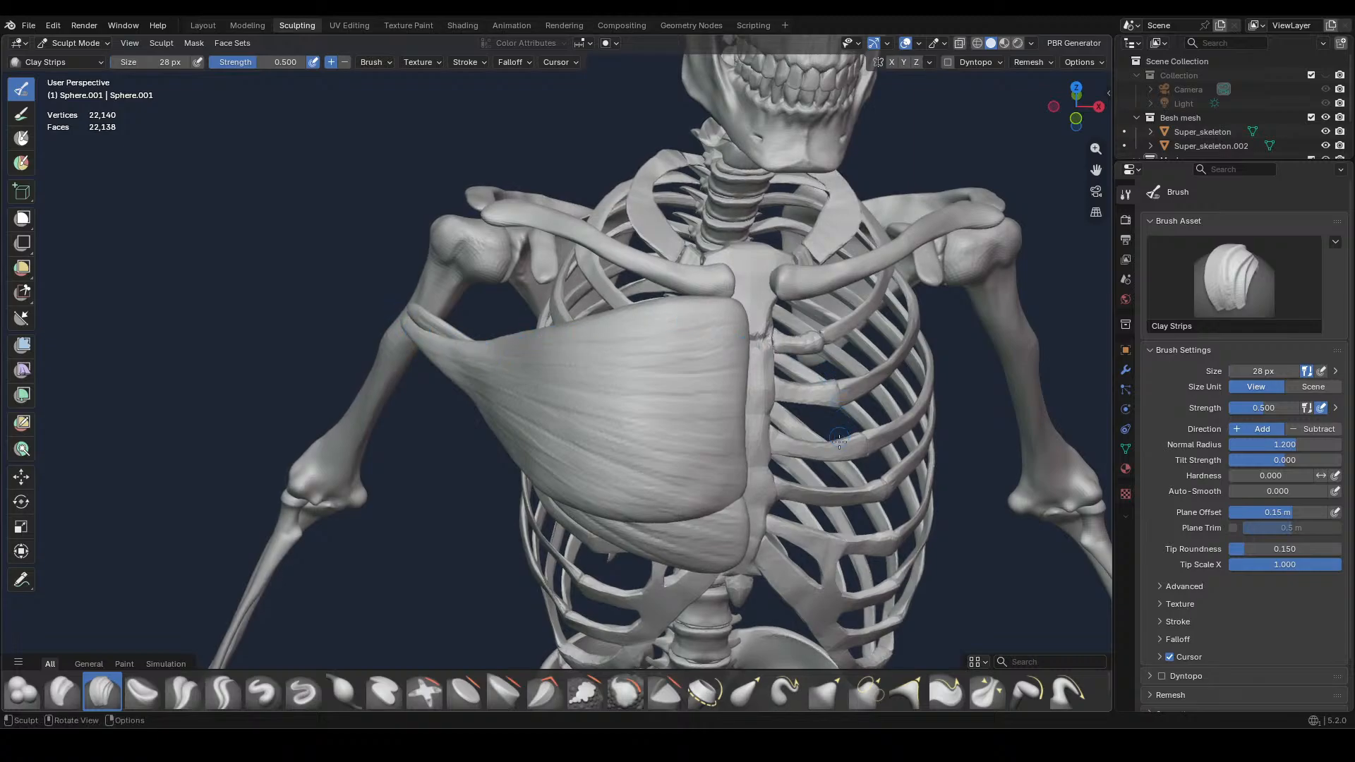
Carve grooves between the fibres from the arm attachment across the chest using the Crease Sharp brush at 28 px and 0.600 strength
middle_click_drag(839, 441, 896, 434)
left_click(223, 691)
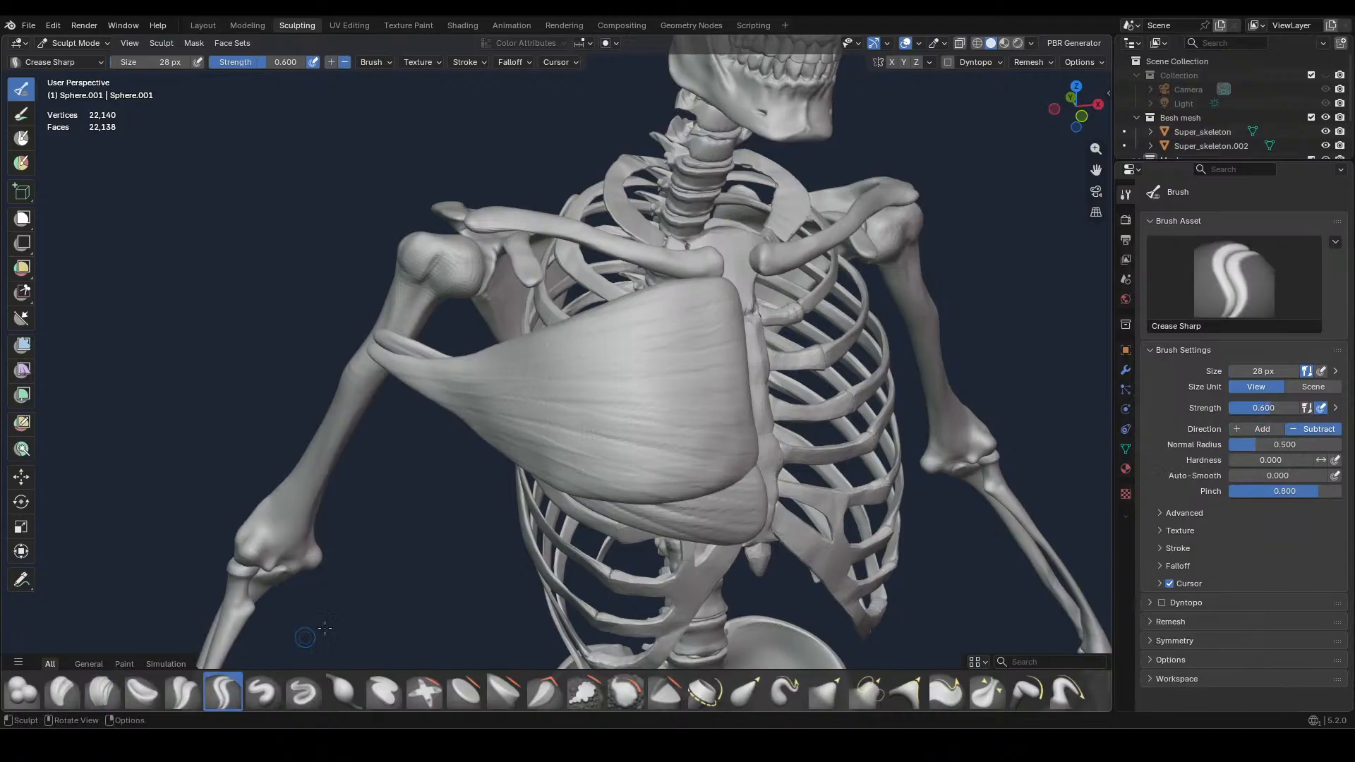
middle_click_drag(704, 382, 769, 396)
left_click_drag(369, 430, 364, 430)
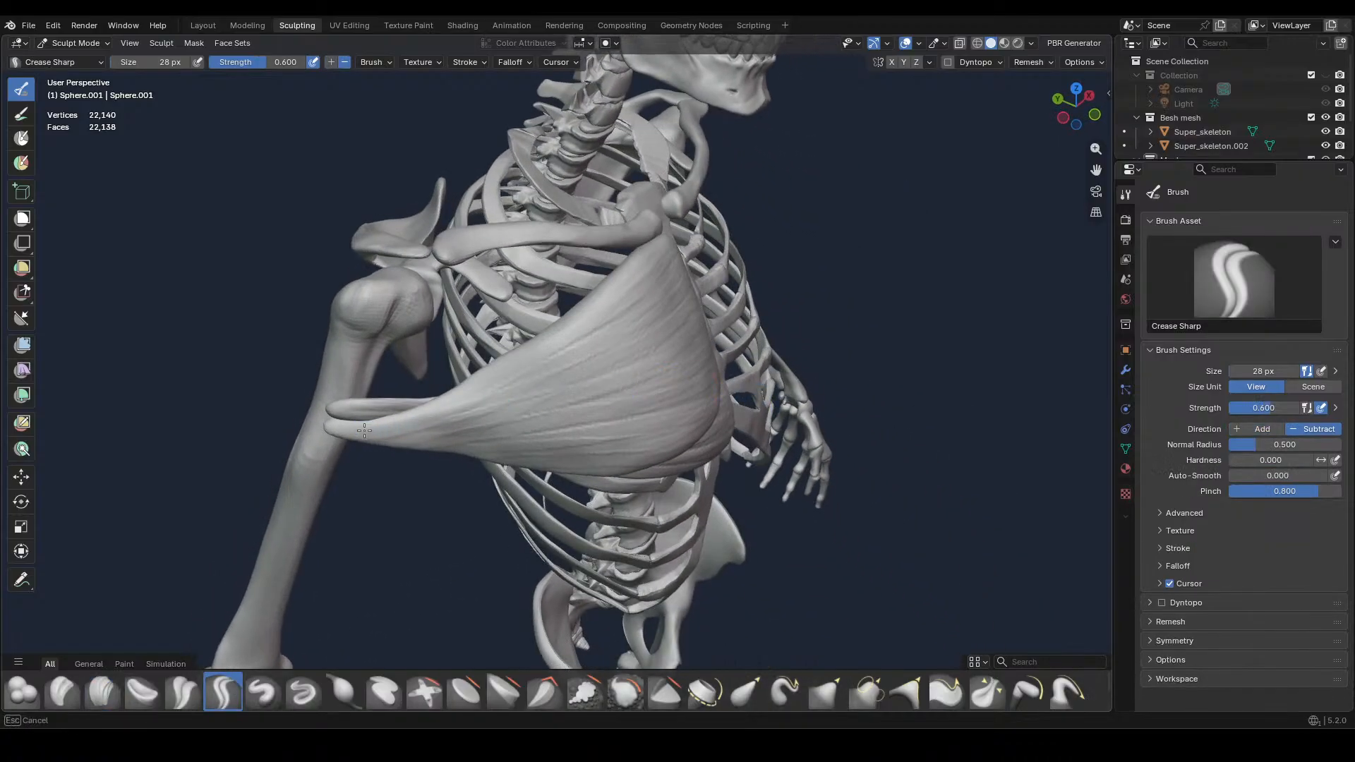
left_click_drag(505, 383, 635, 300)
mouse_move(423, 423)
left_mouse_down()
mouse_move(631, 344)
mouse_move(551, 406)
mouse_move(664, 367)
mouse_move(635, 425)
left_mouse_up()
left_click_drag(502, 439, 664, 389)
left_click_drag(472, 453, 685, 444)
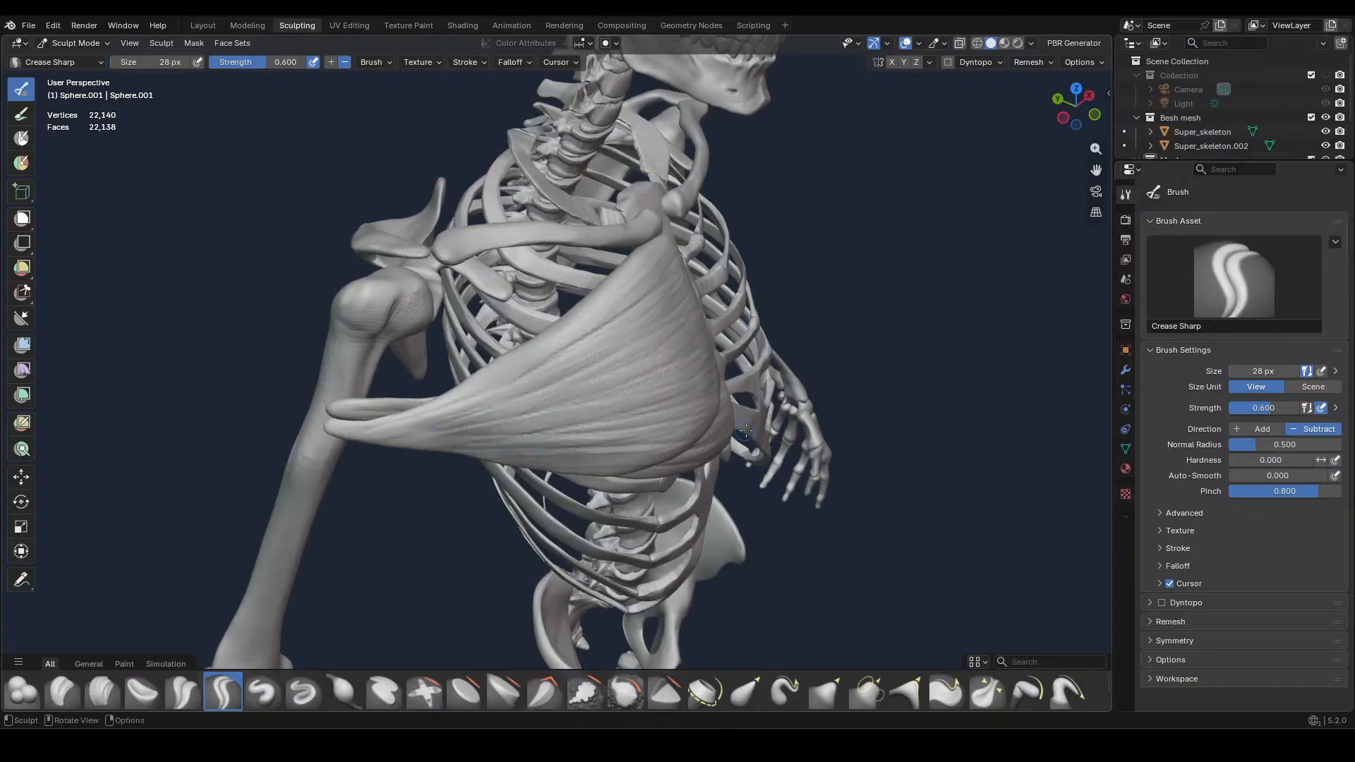
left_click_drag(446, 446, 638, 464)
Continue the sharp fibre creases across the muscle's inner half toward the sternum, from the upper edge down to the lower edge
middle_click_drag(735, 445, 637, 384)
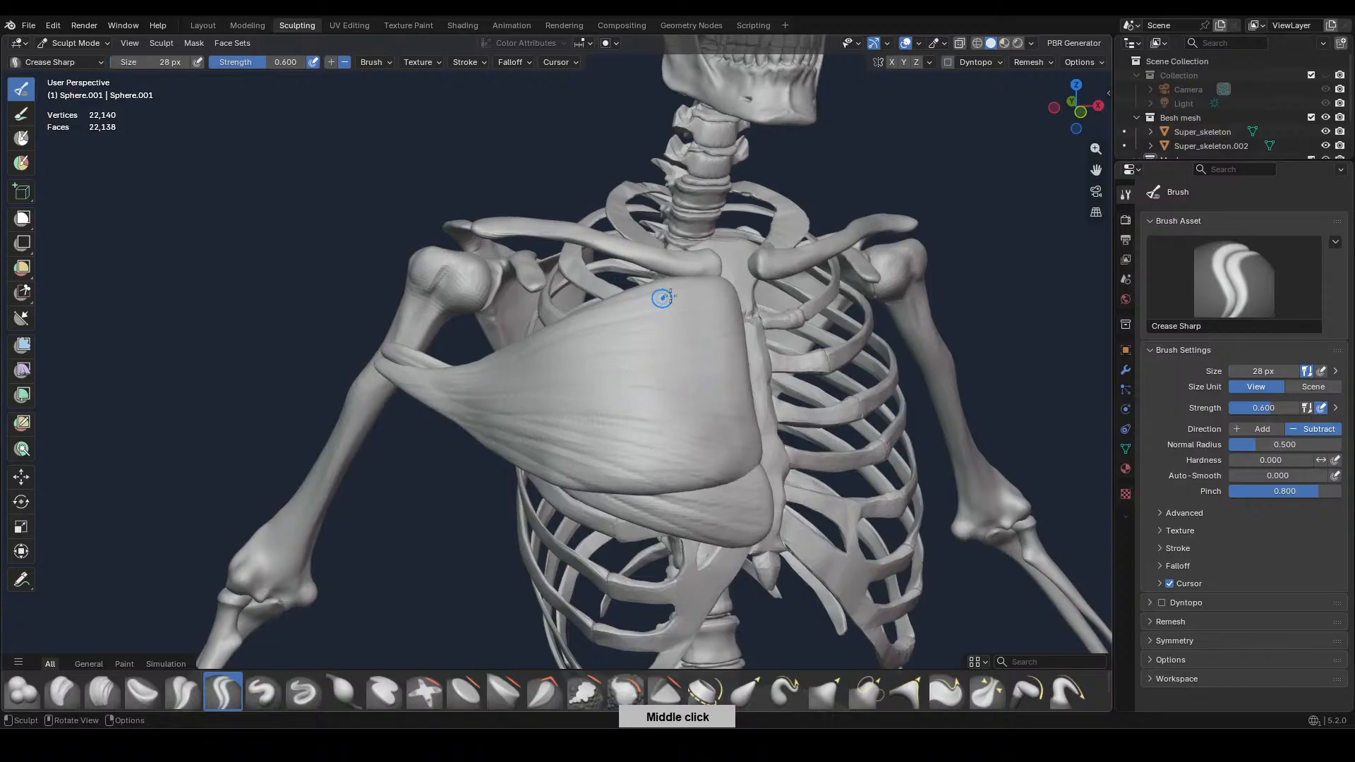
middle_click_drag(662, 298, 697, 393)
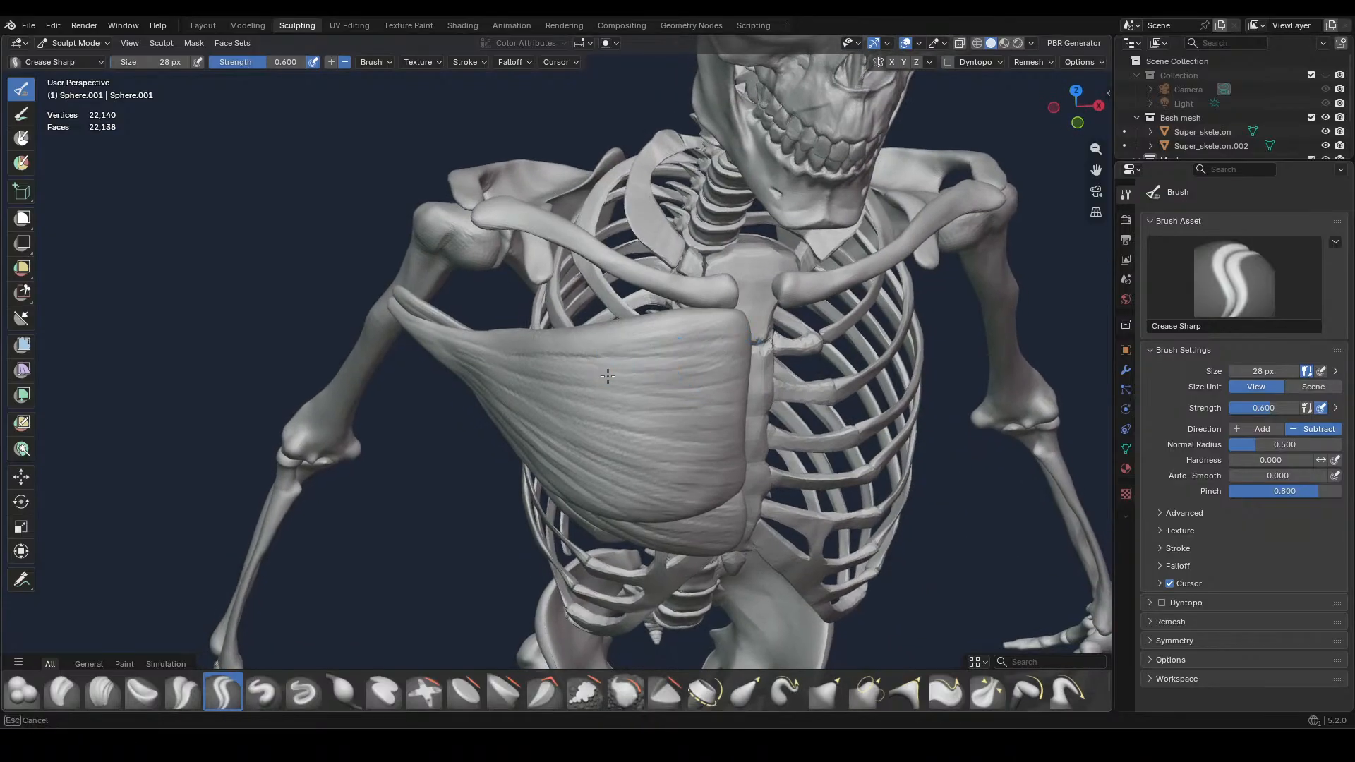
mouse_move(607, 376)
left_mouse_down()
mouse_move(704, 381)
mouse_move(715, 395)
left_mouse_up()
left_click_drag(622, 423, 719, 432)
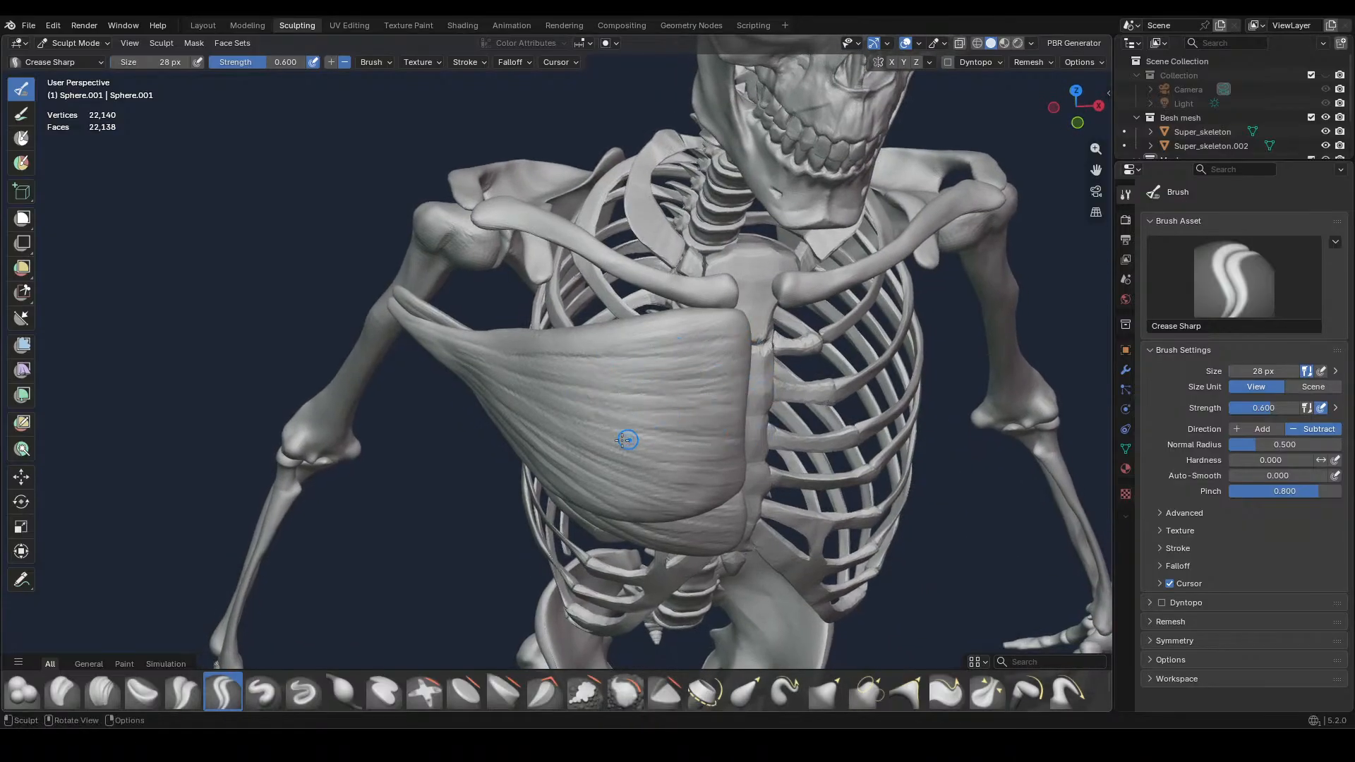
left_click_drag(632, 454, 734, 464)
mouse_move(644, 477)
left_mouse_down()
mouse_move(724, 485)
mouse_move(713, 505)
left_mouse_up()
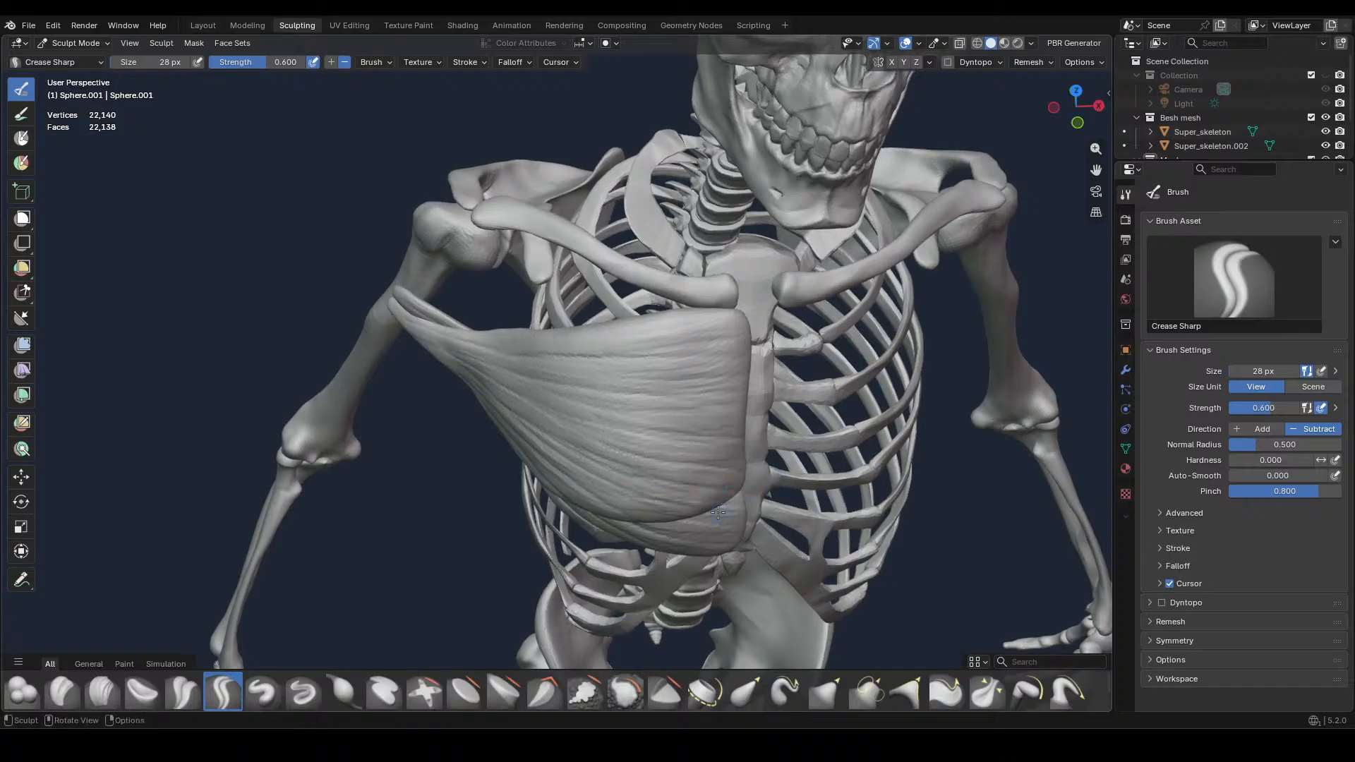
key("KP_1")
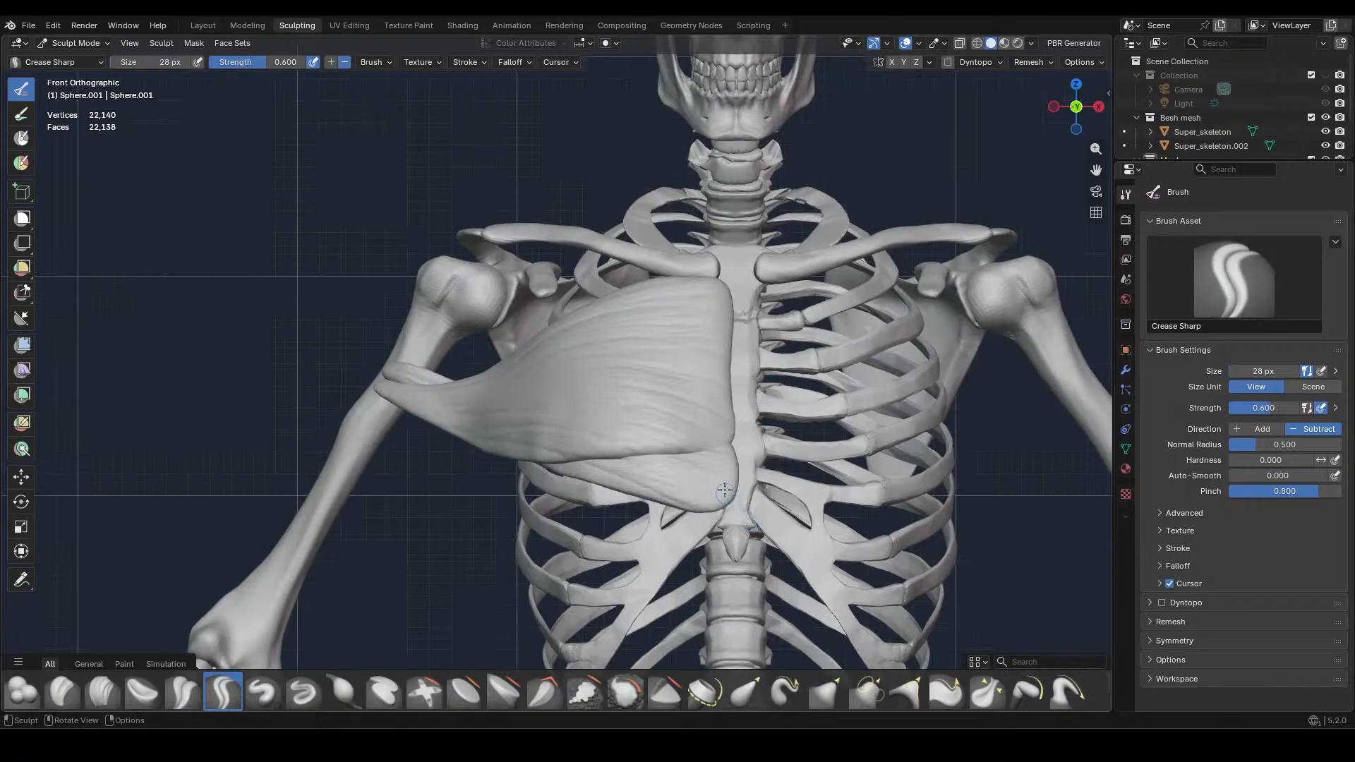
Pull the muscle's lower outer edge near the armpit with the Grab brush at 290 px, and reduce the brush size to 210 px
scroll(725, 489, "down", 2)
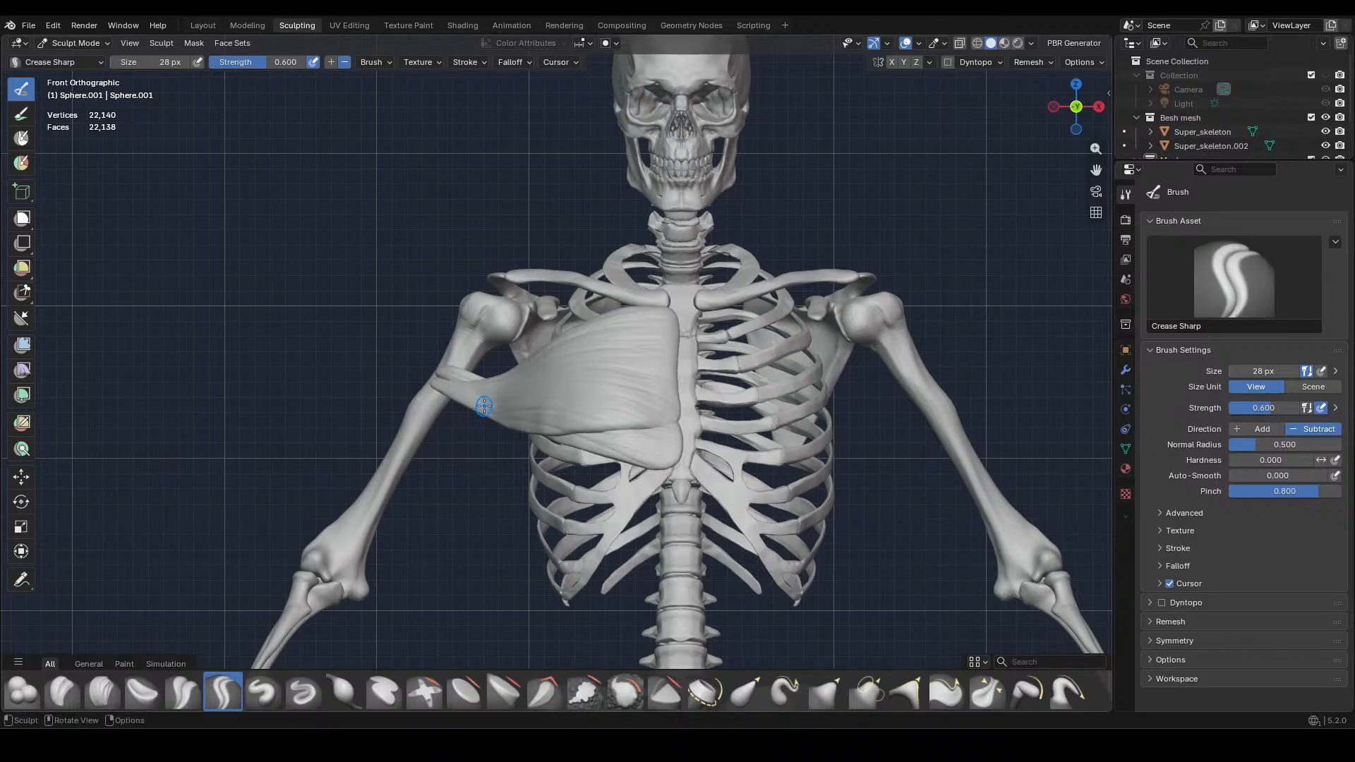
left_click(828, 691)
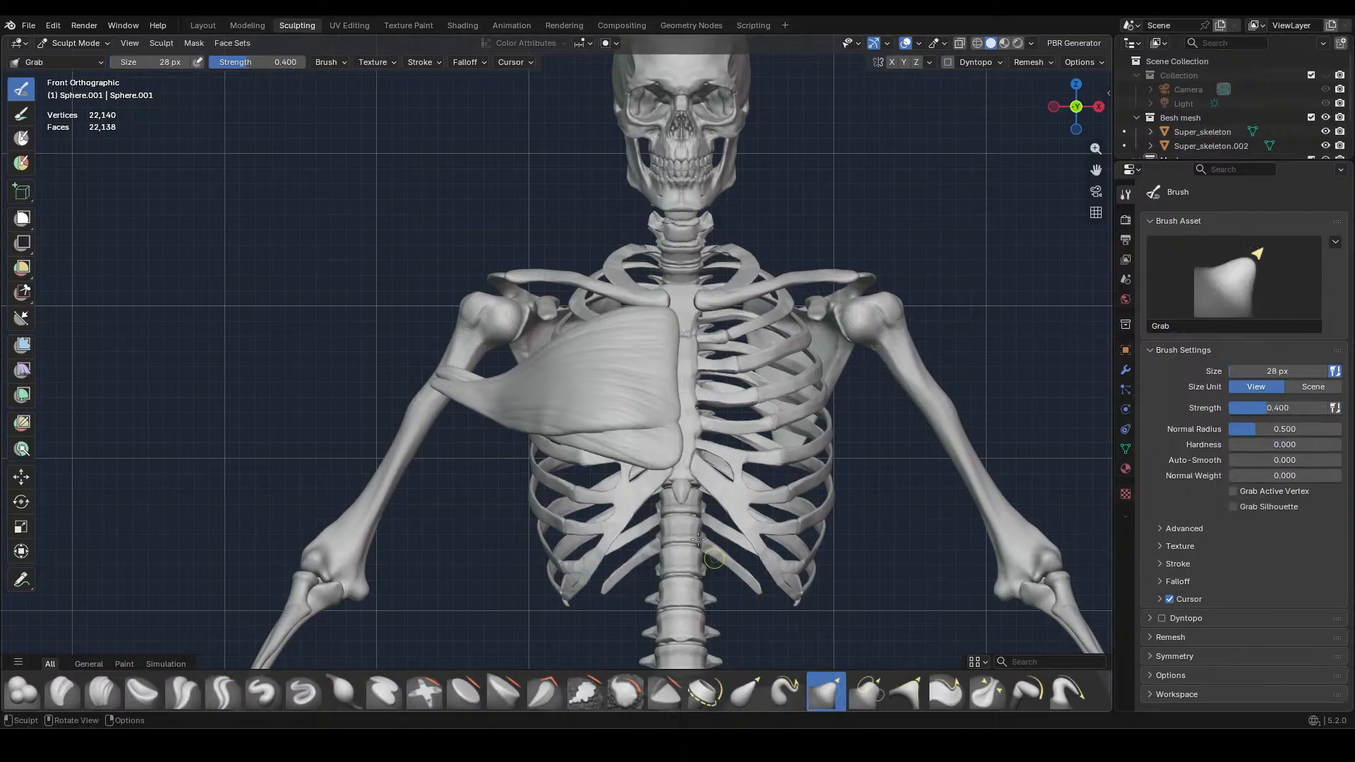
key("f")
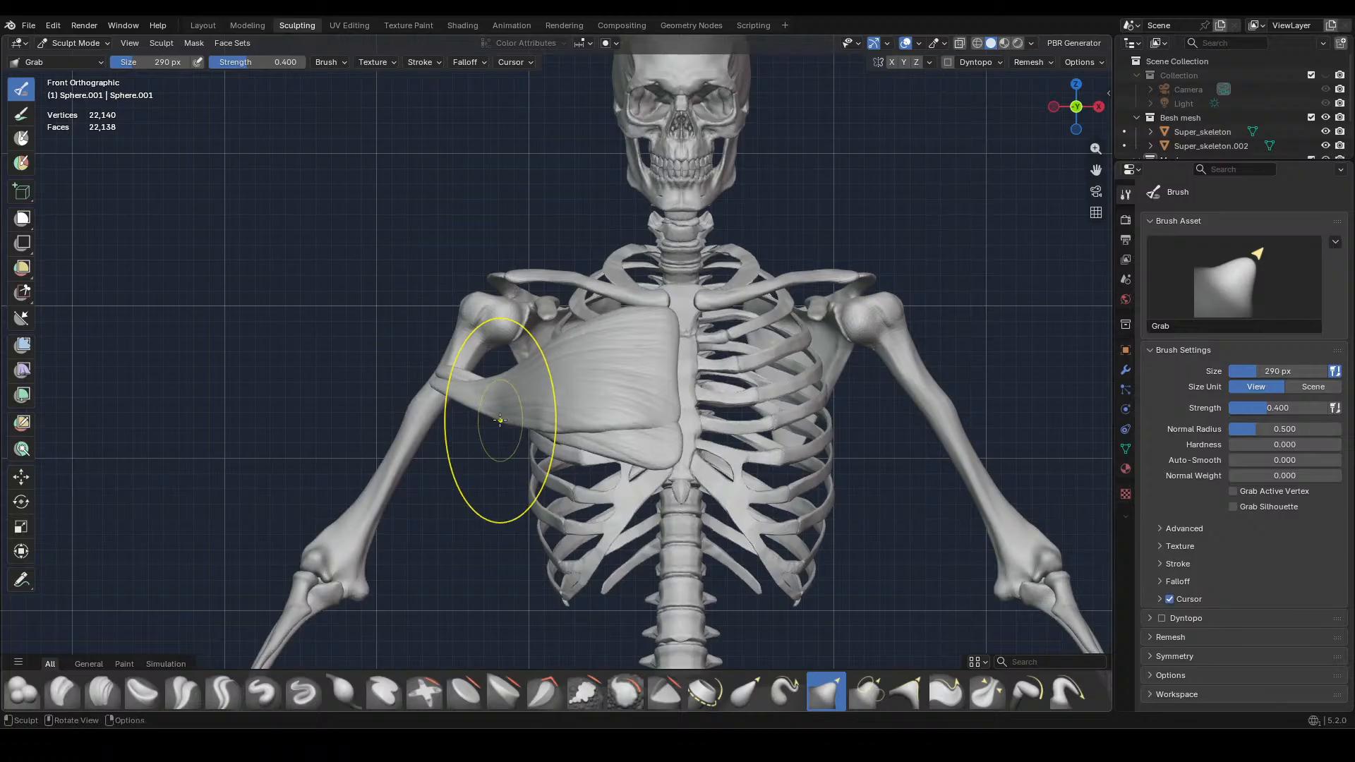
mouse_move(551, 427)
left_mouse_down()
mouse_move(612, 339)
mouse_move(506, 423)
left_mouse_up()
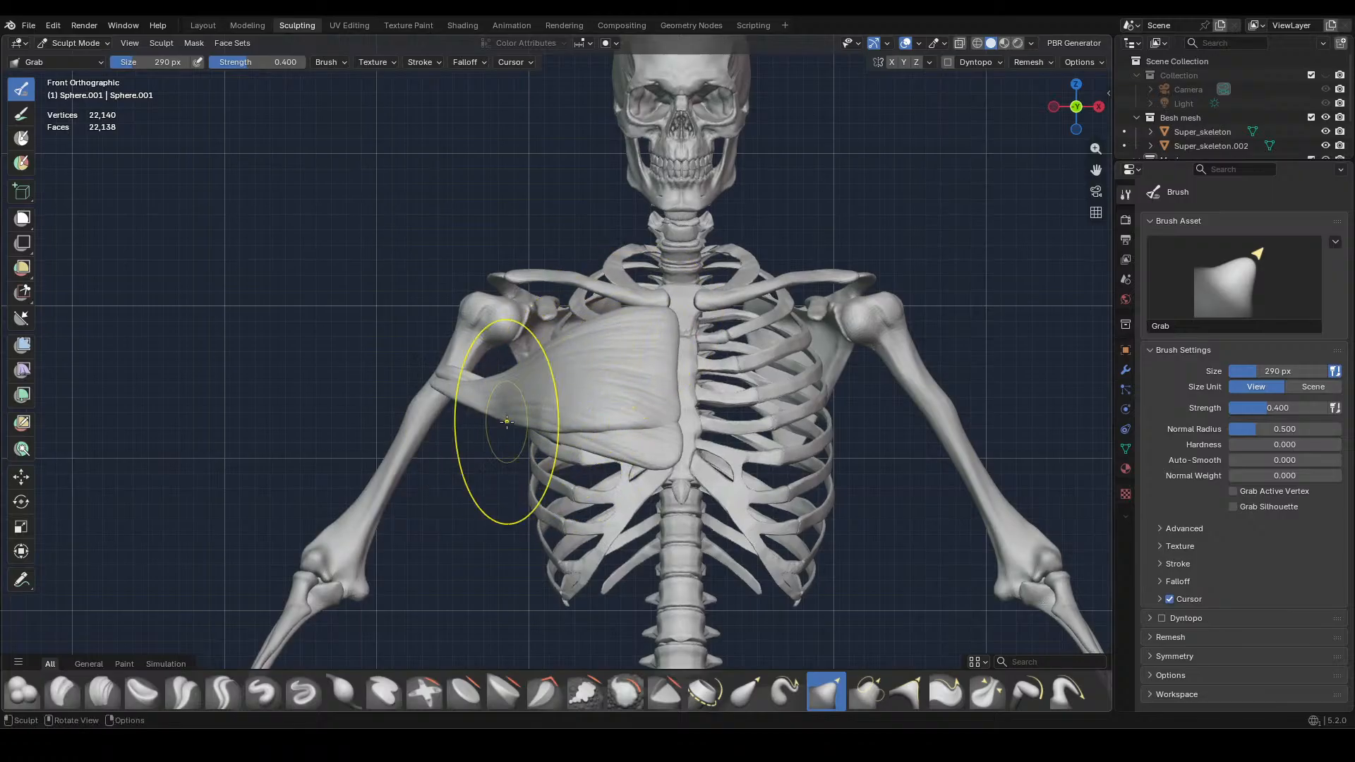
key("f")
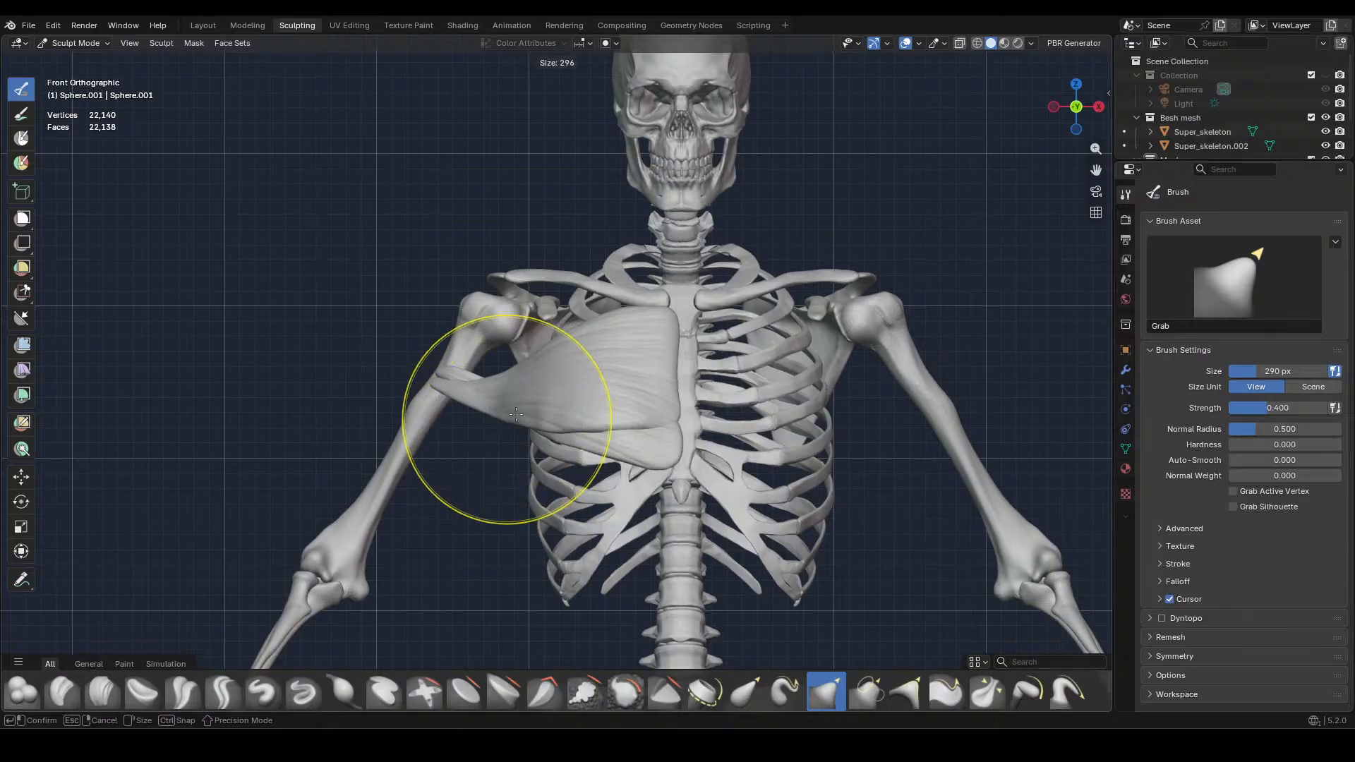
left_click(508, 422)
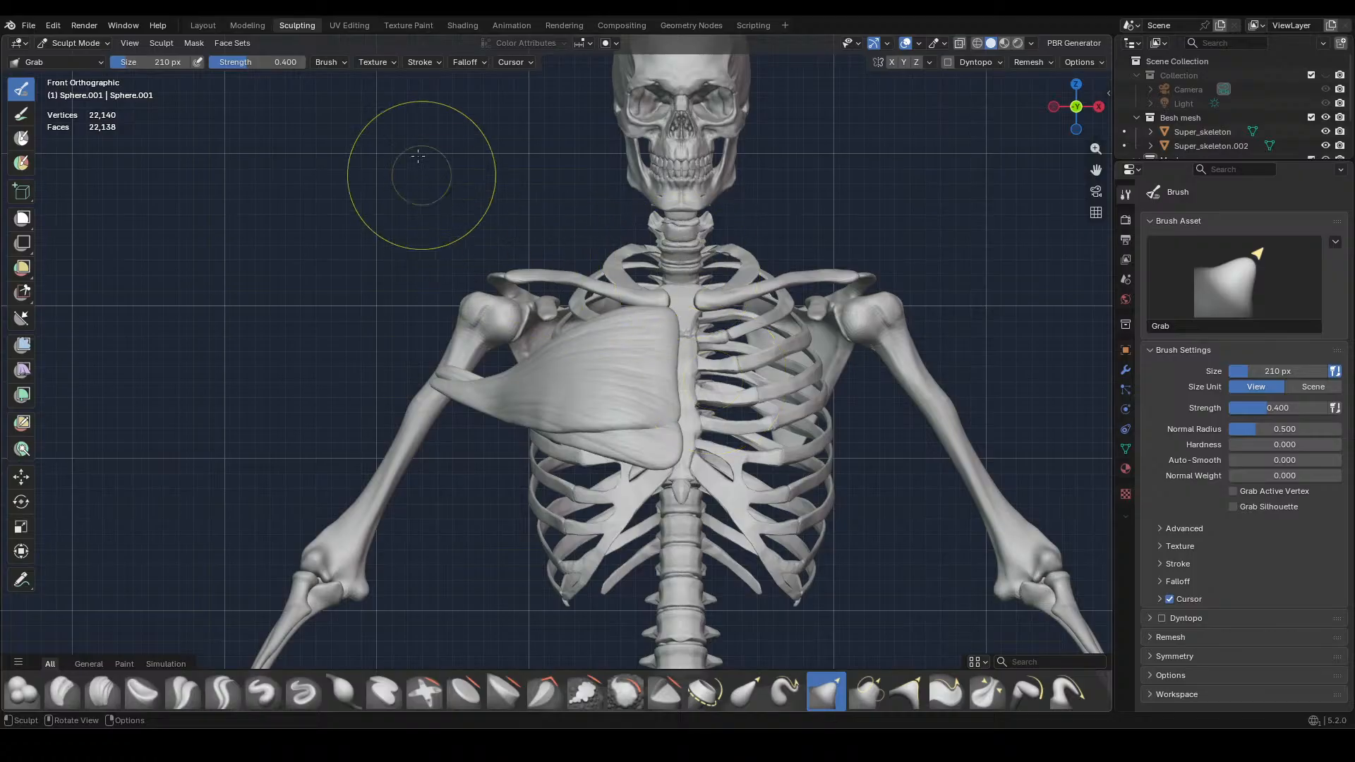
Switch the upper chest muscle to Vertex Paint mode and check its colouring in Material Preview shading
scroll(494, 381, "up", 1)
scroll(493, 377, "up", 1)
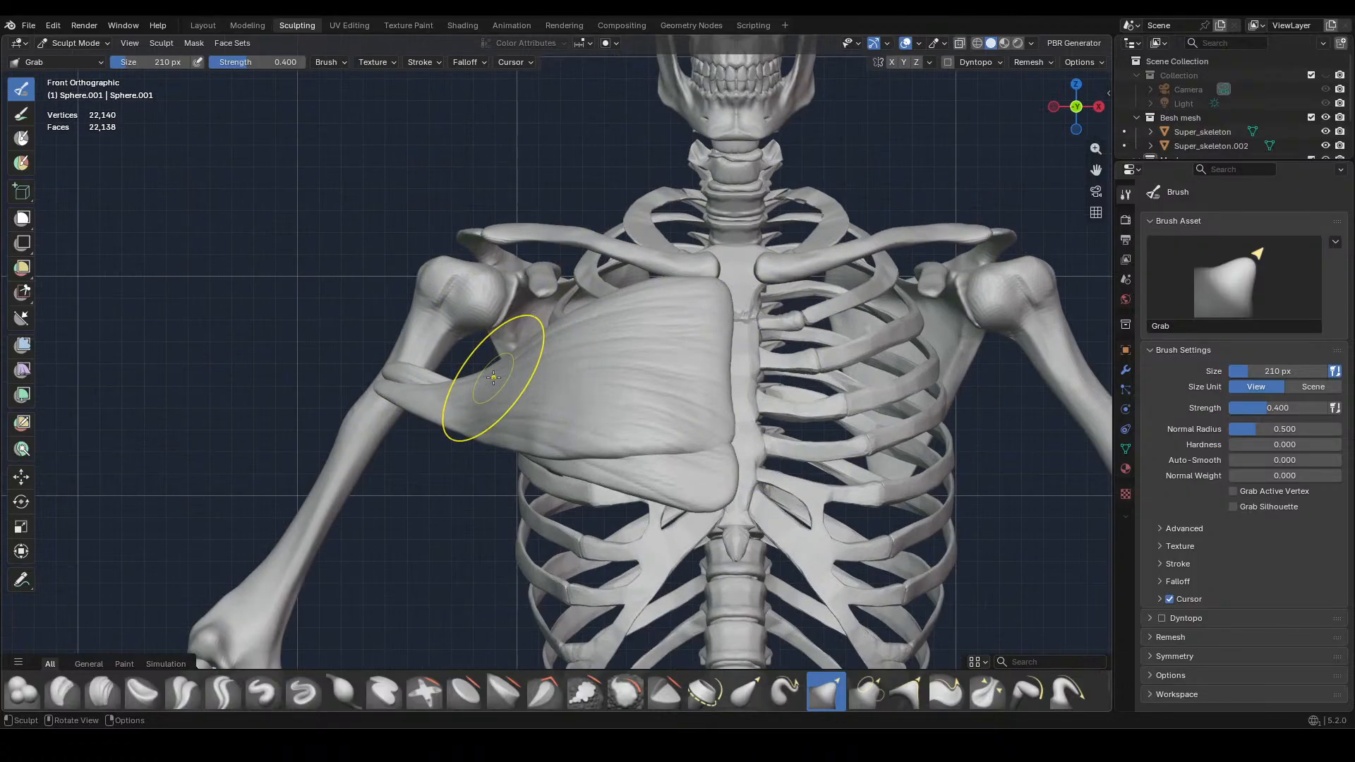
left_click(78, 43)
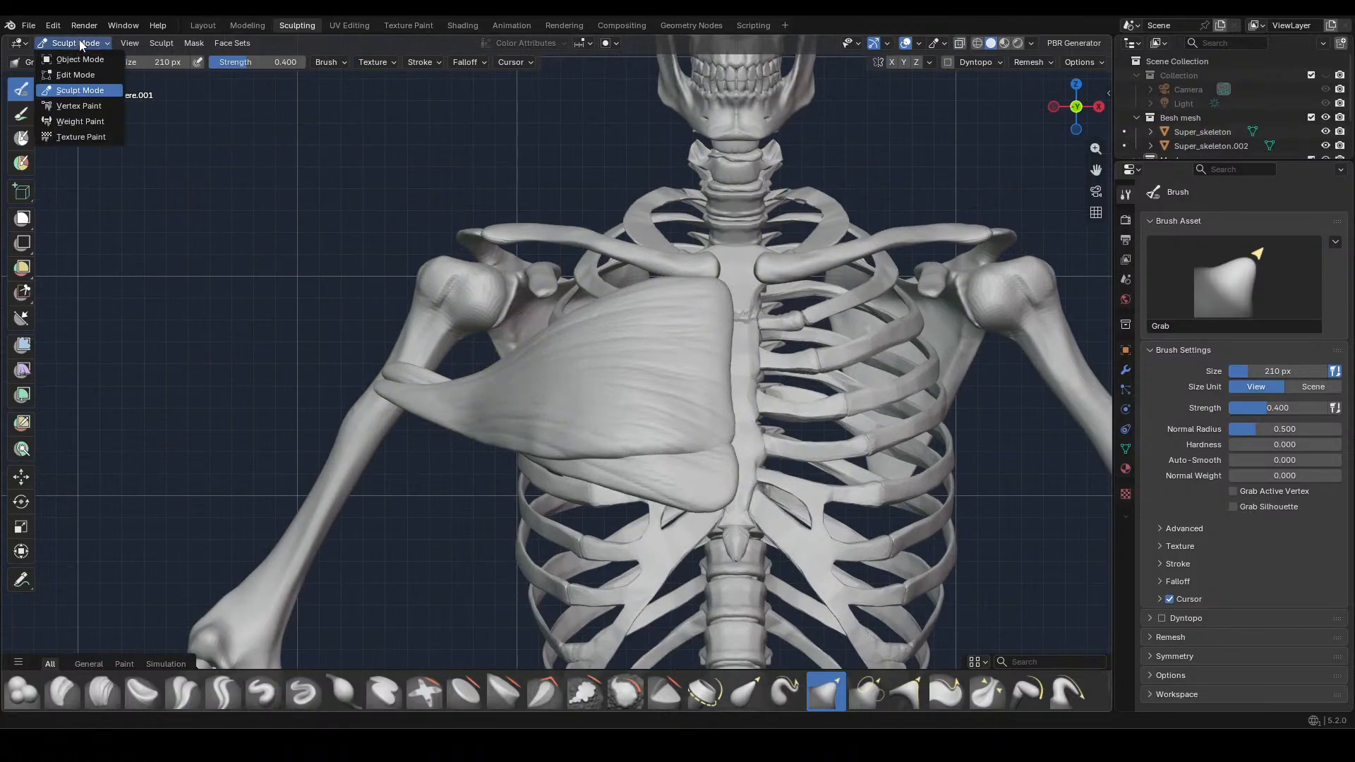
left_click(79, 105)
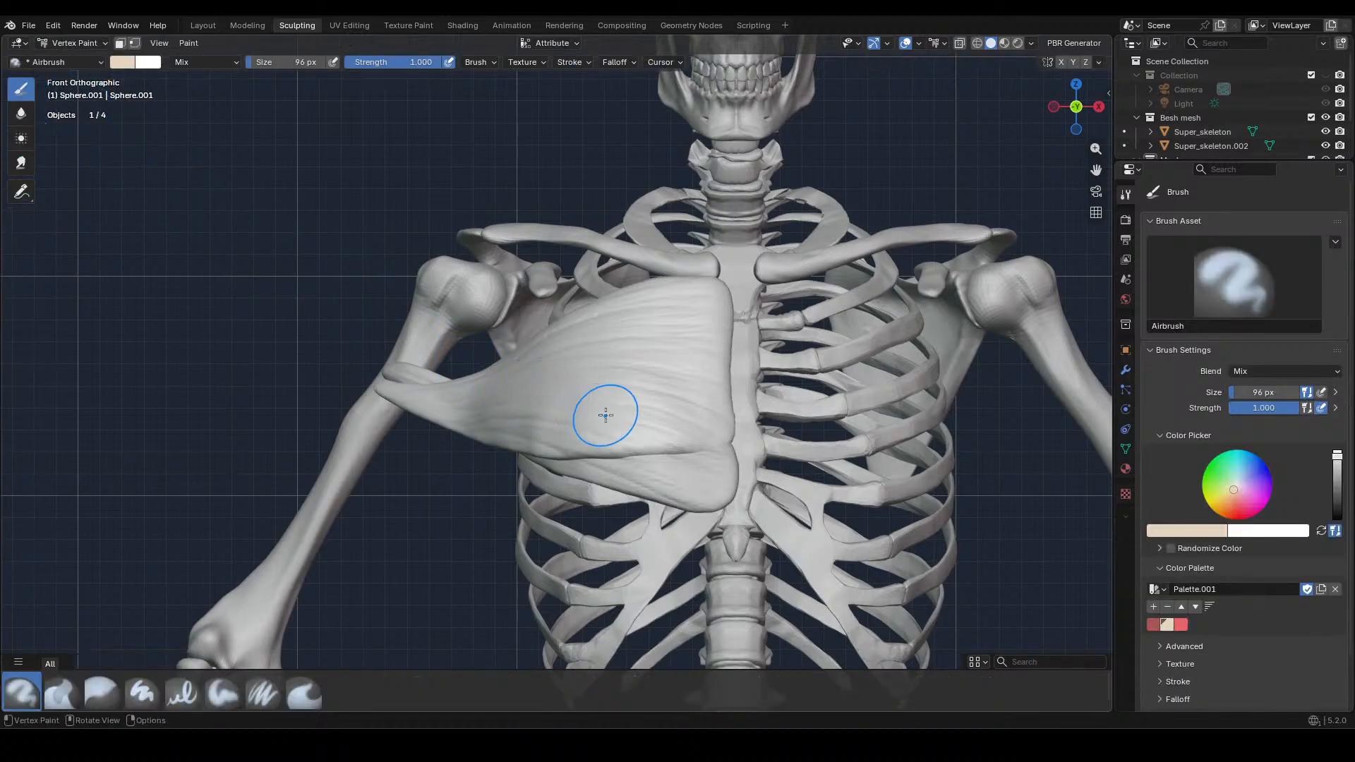
scroll(605, 415, "down", 2)
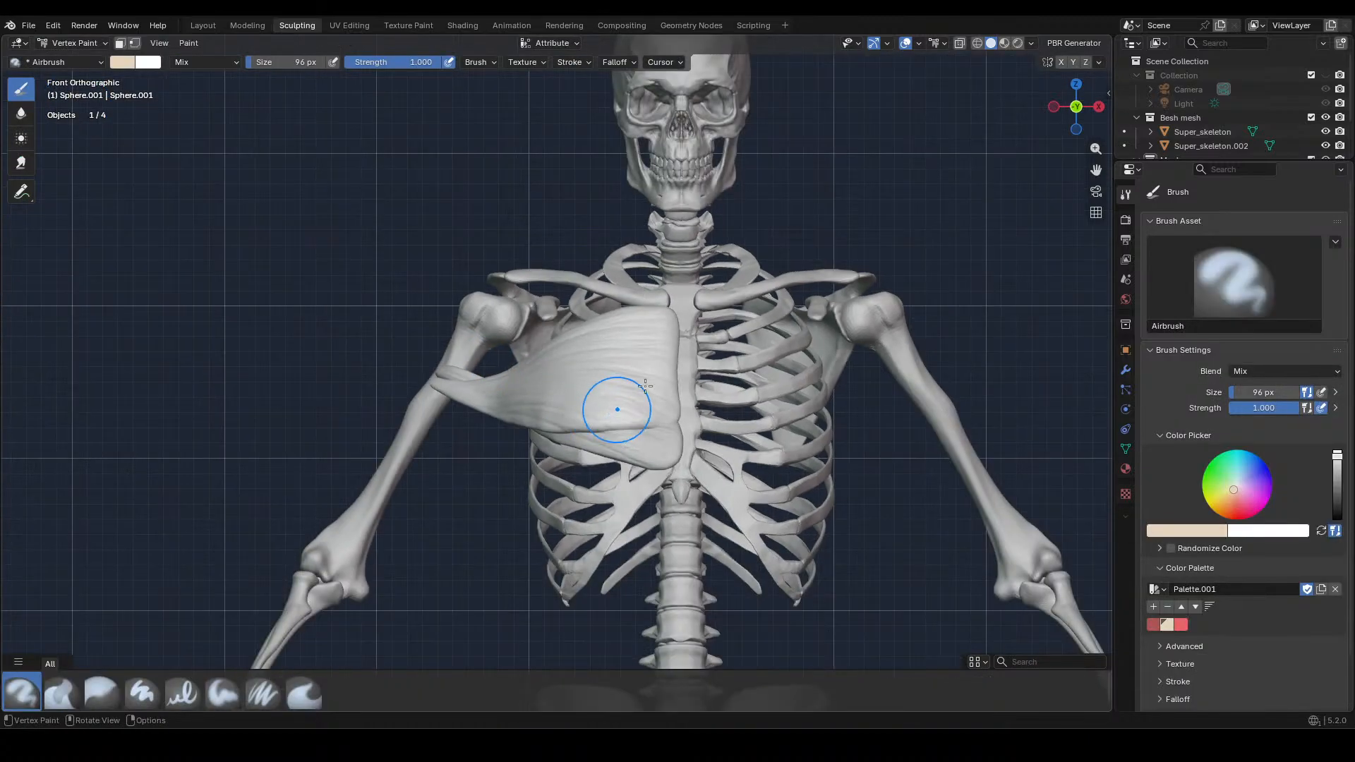
left_click(1006, 44)
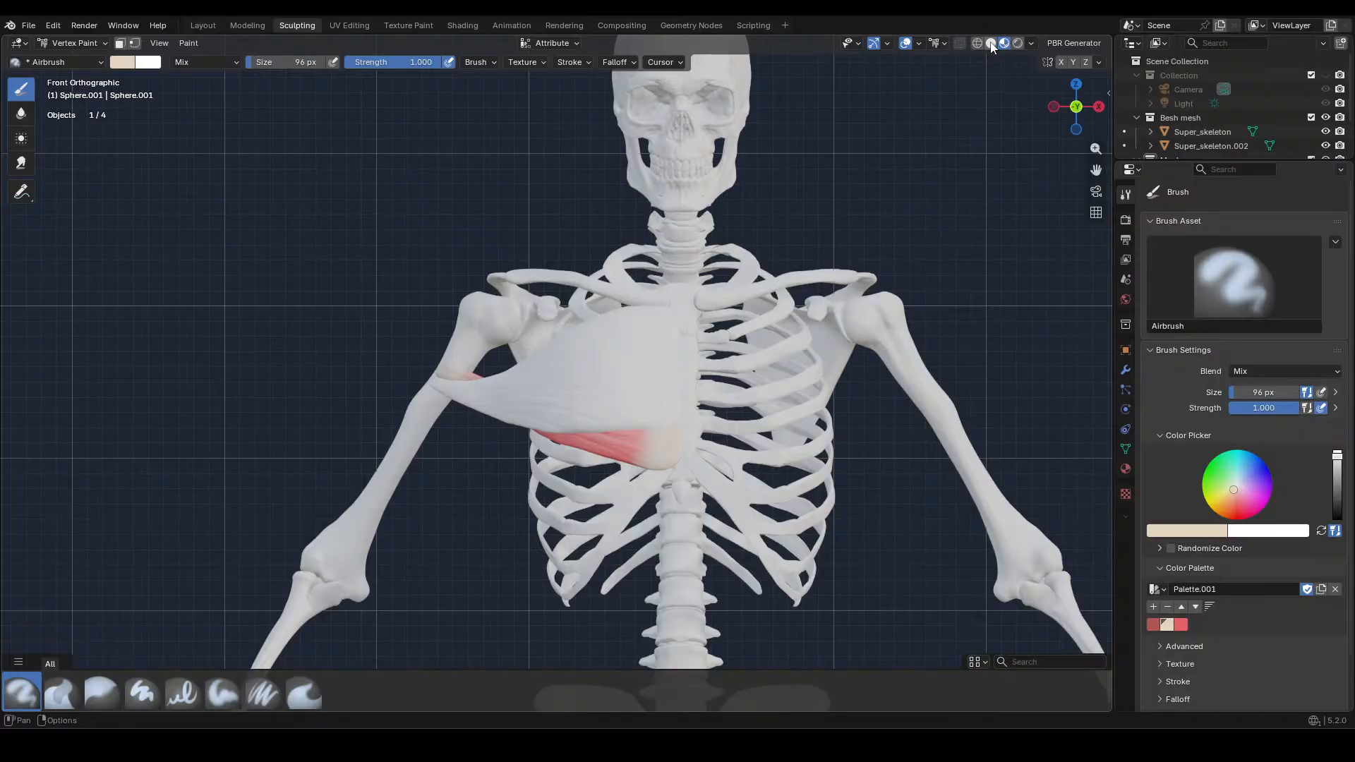
left_click(990, 43)
scroll(702, 358, "up", 2)
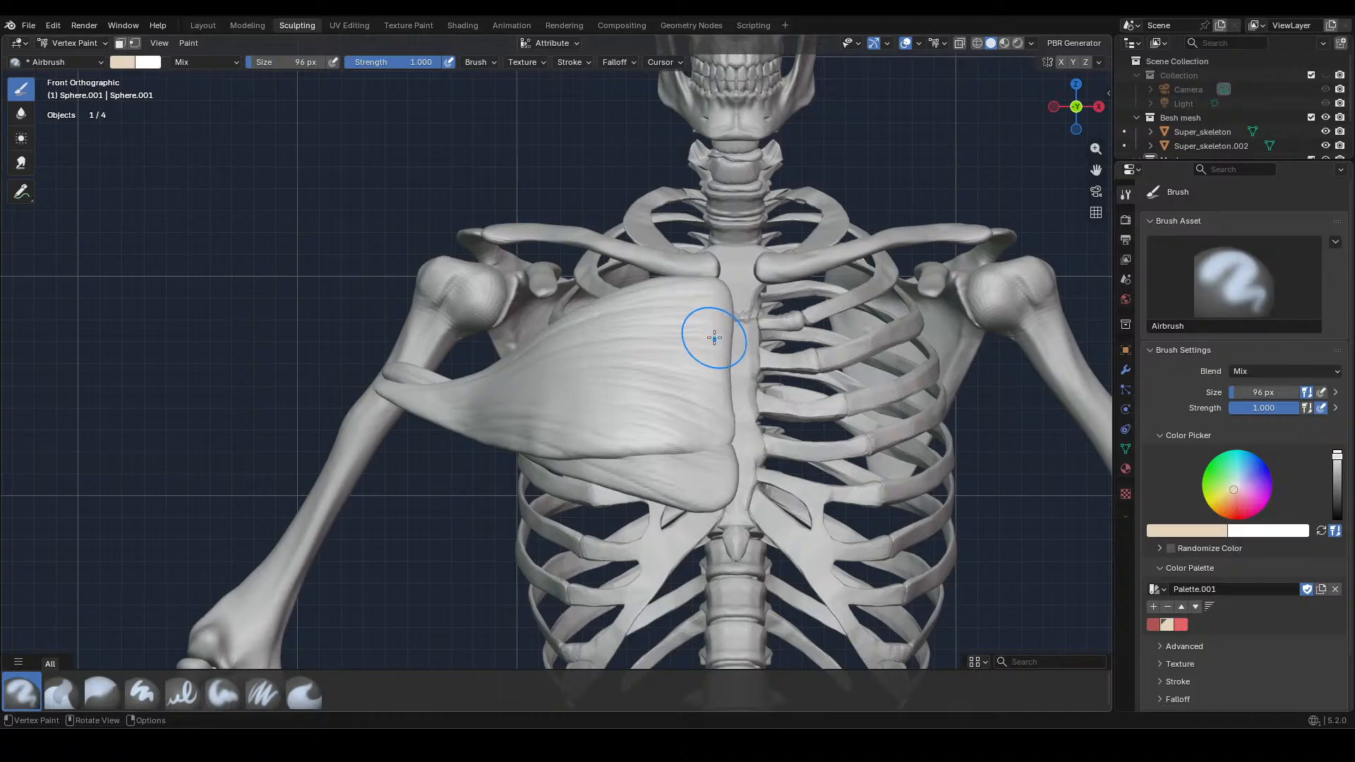
Return to Object Mode and assign the existing material "Material" to the upper chest muscle
left_click(71, 42)
left_click(75, 61)
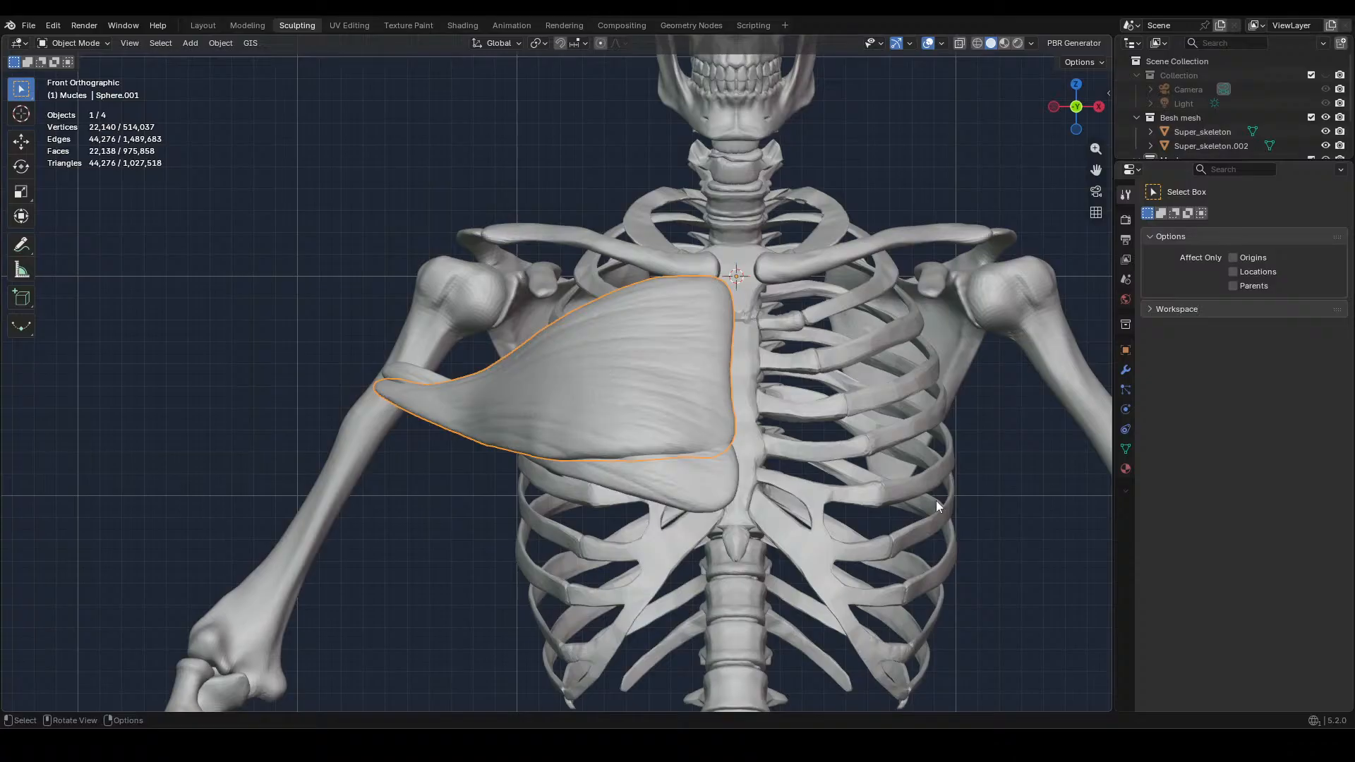
left_click(1126, 468)
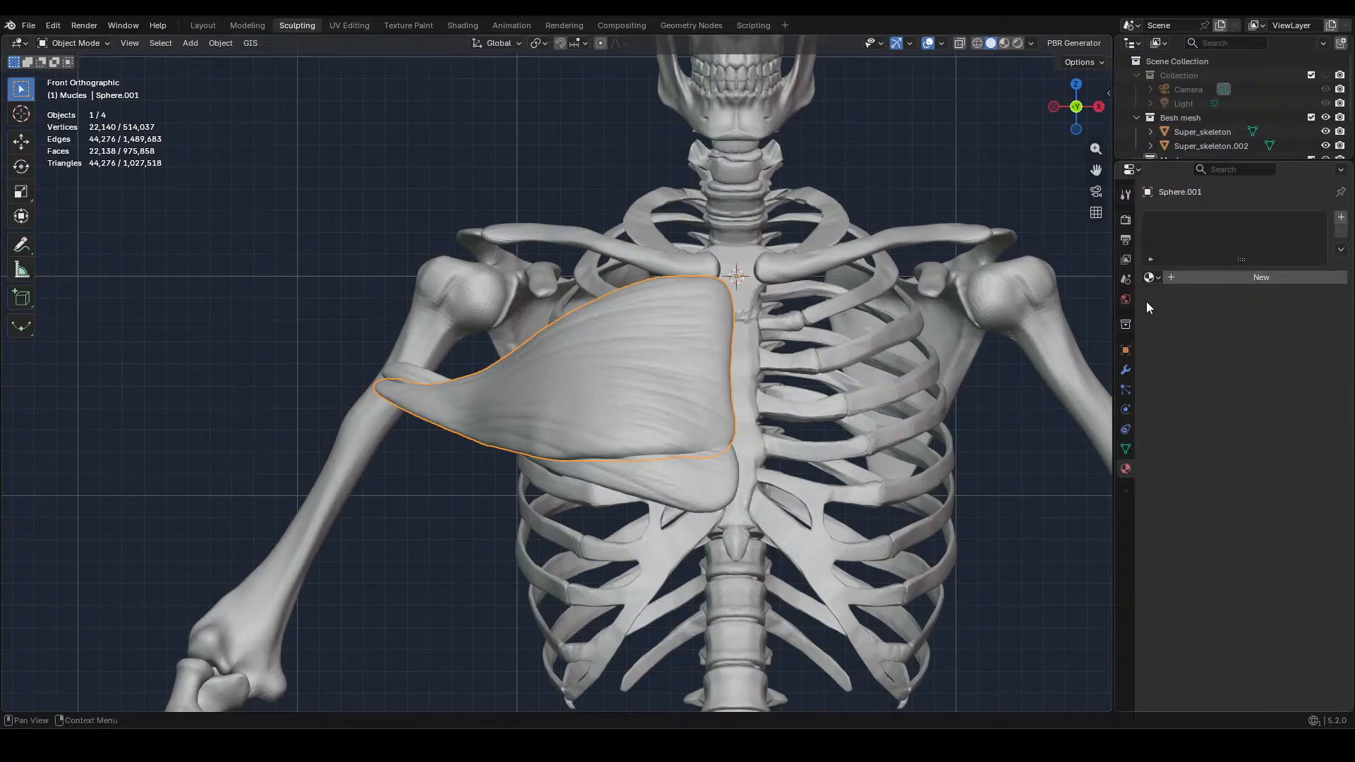
left_click(1160, 278)
left_click(1174, 300)
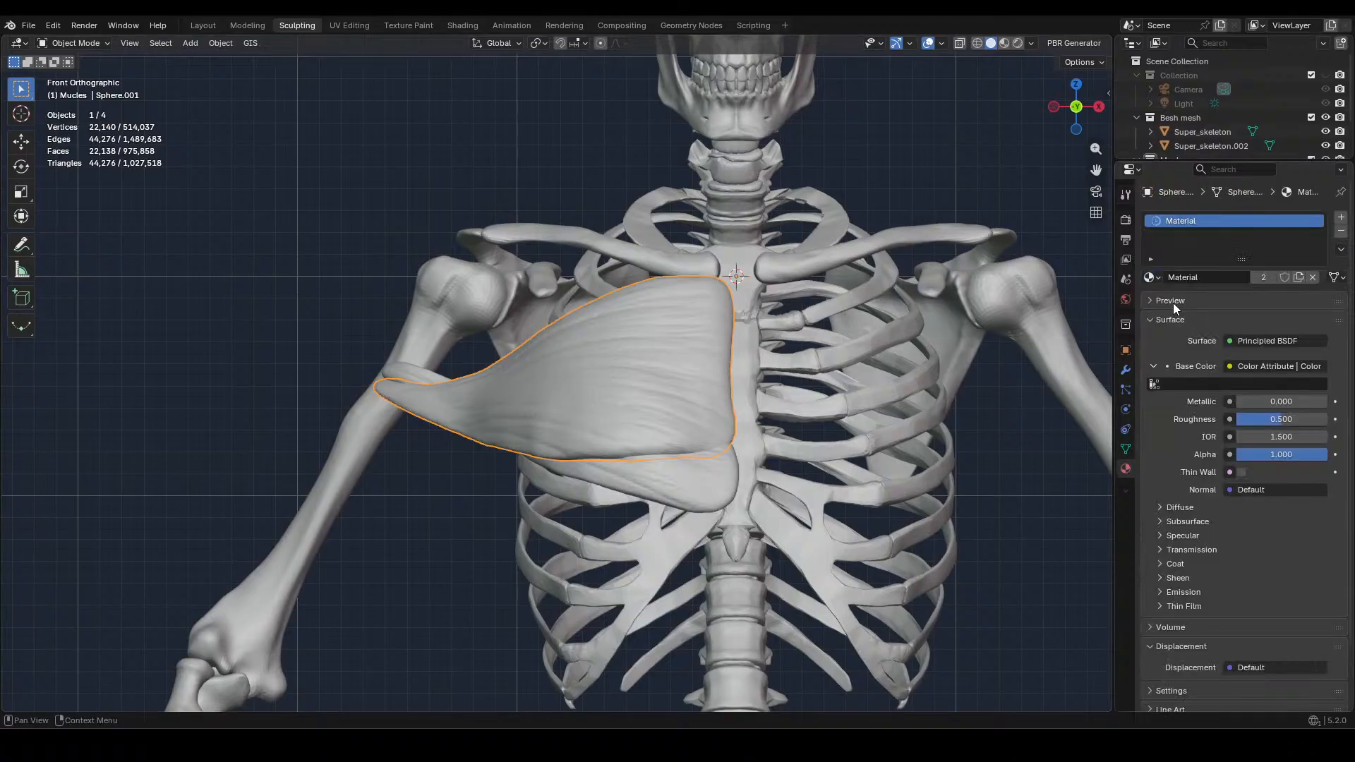
left_click(1002, 45)
left_click(996, 45)
Vertex-paint the whole upper chest muscle in the palette's light red with the Airbrush, enlarged to 362 px at 1.000 strength
left_click(102, 44)
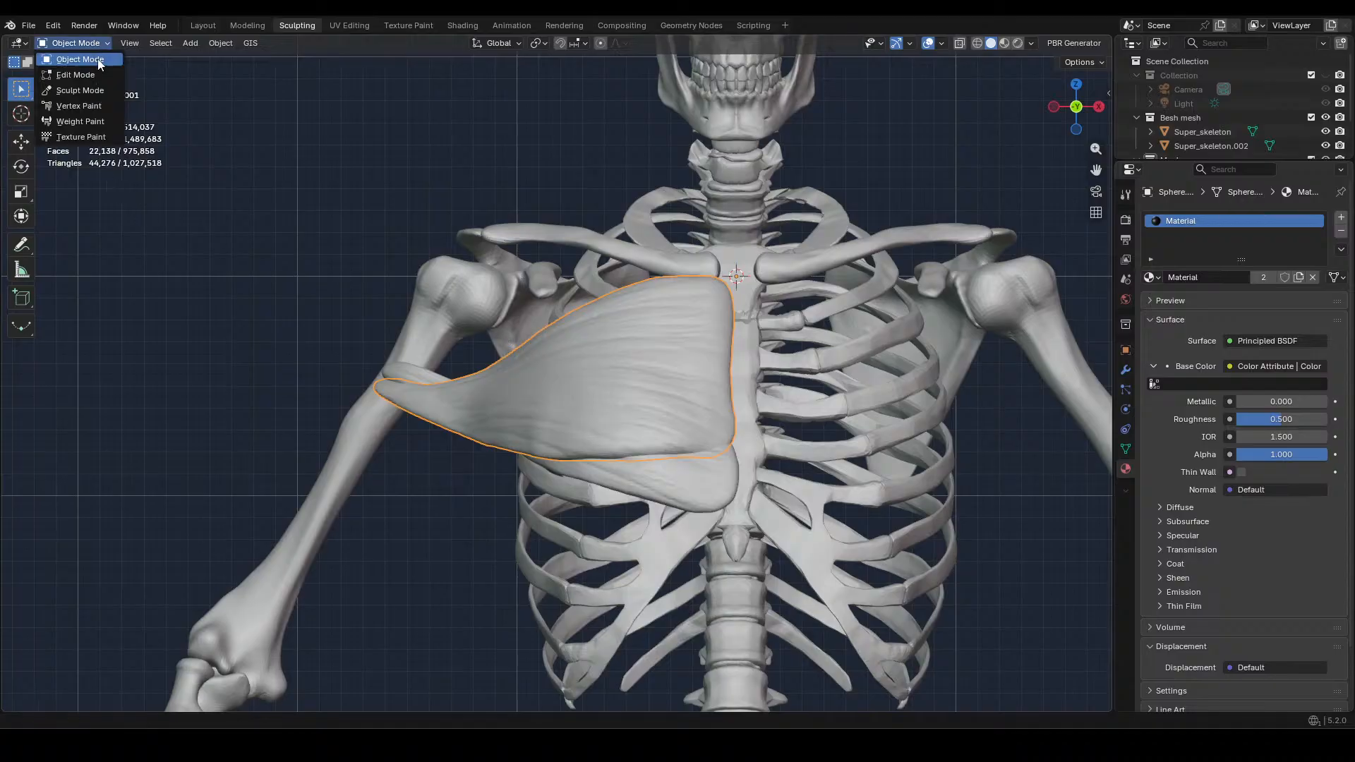
left_click(79, 107)
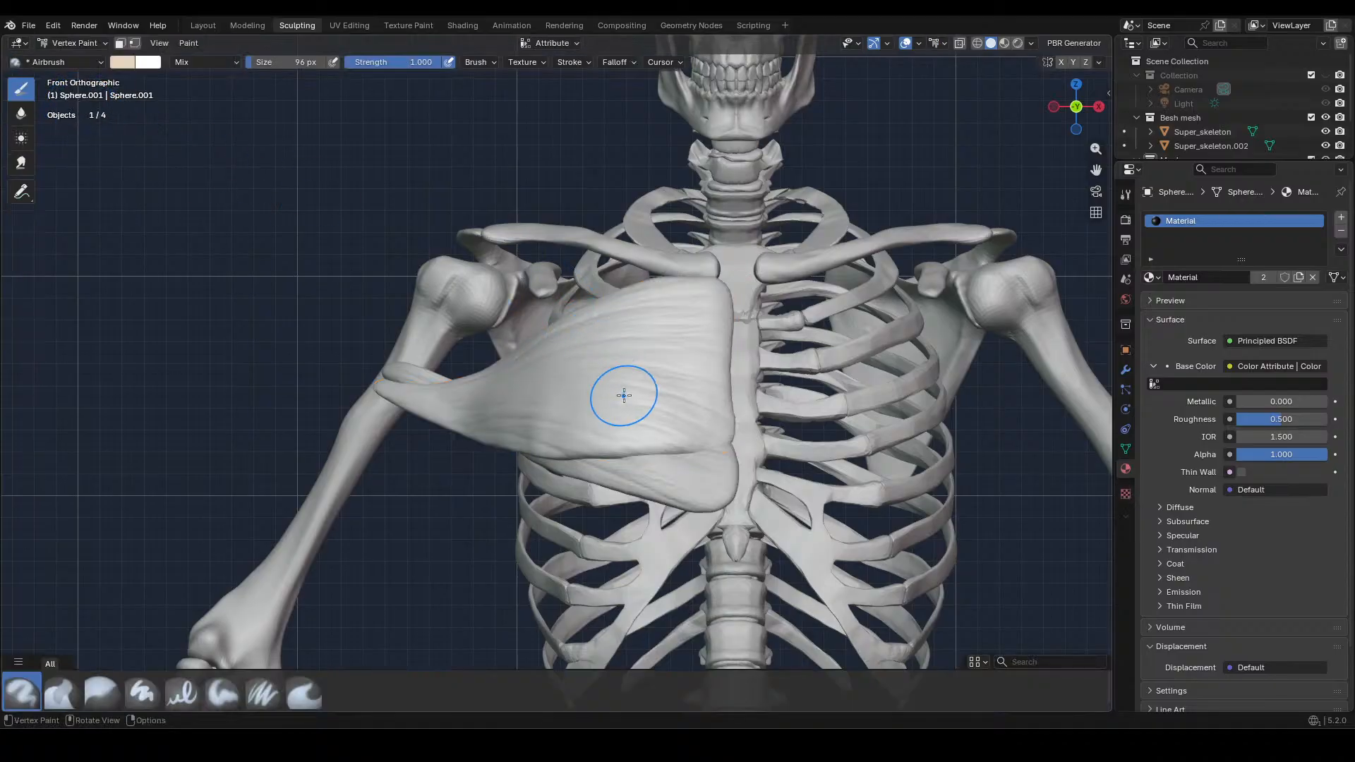
left_click(1127, 221)
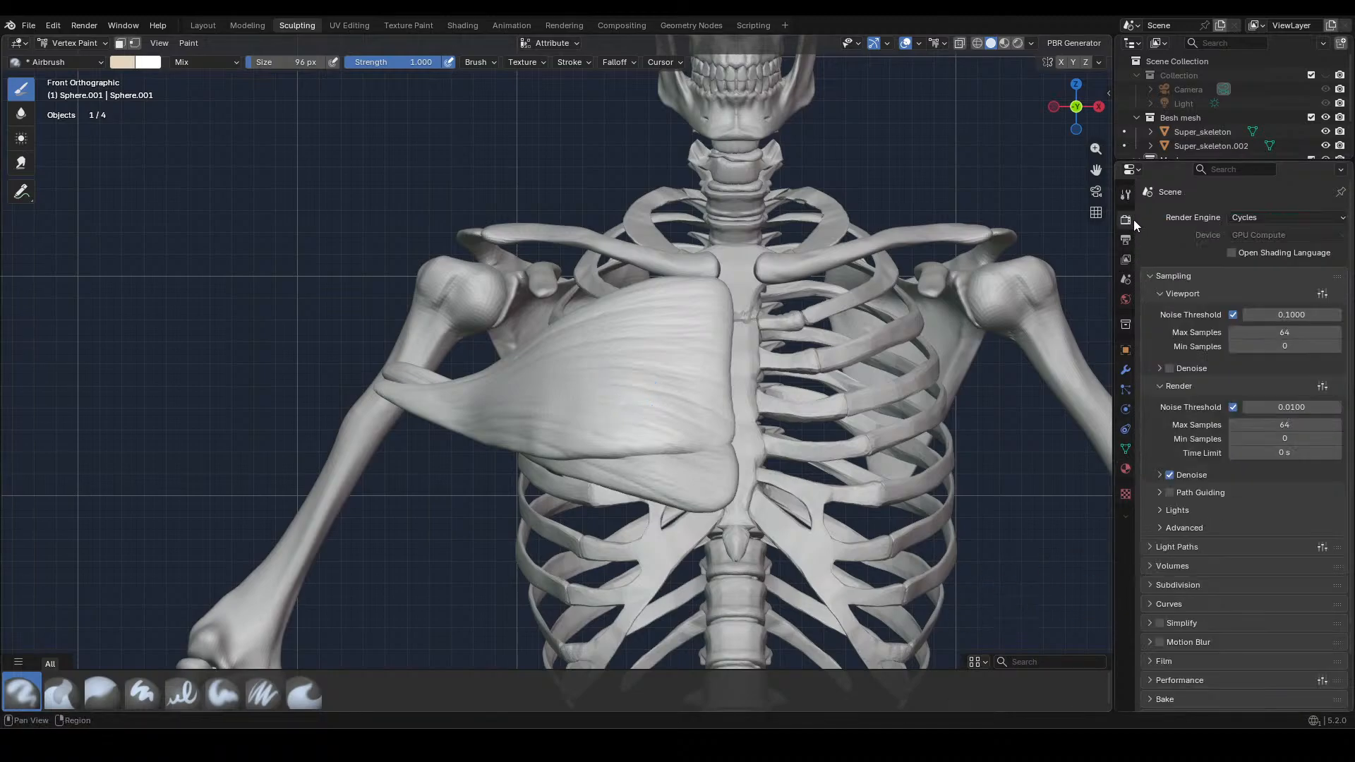
left_click(1127, 198)
left_click(1185, 624)
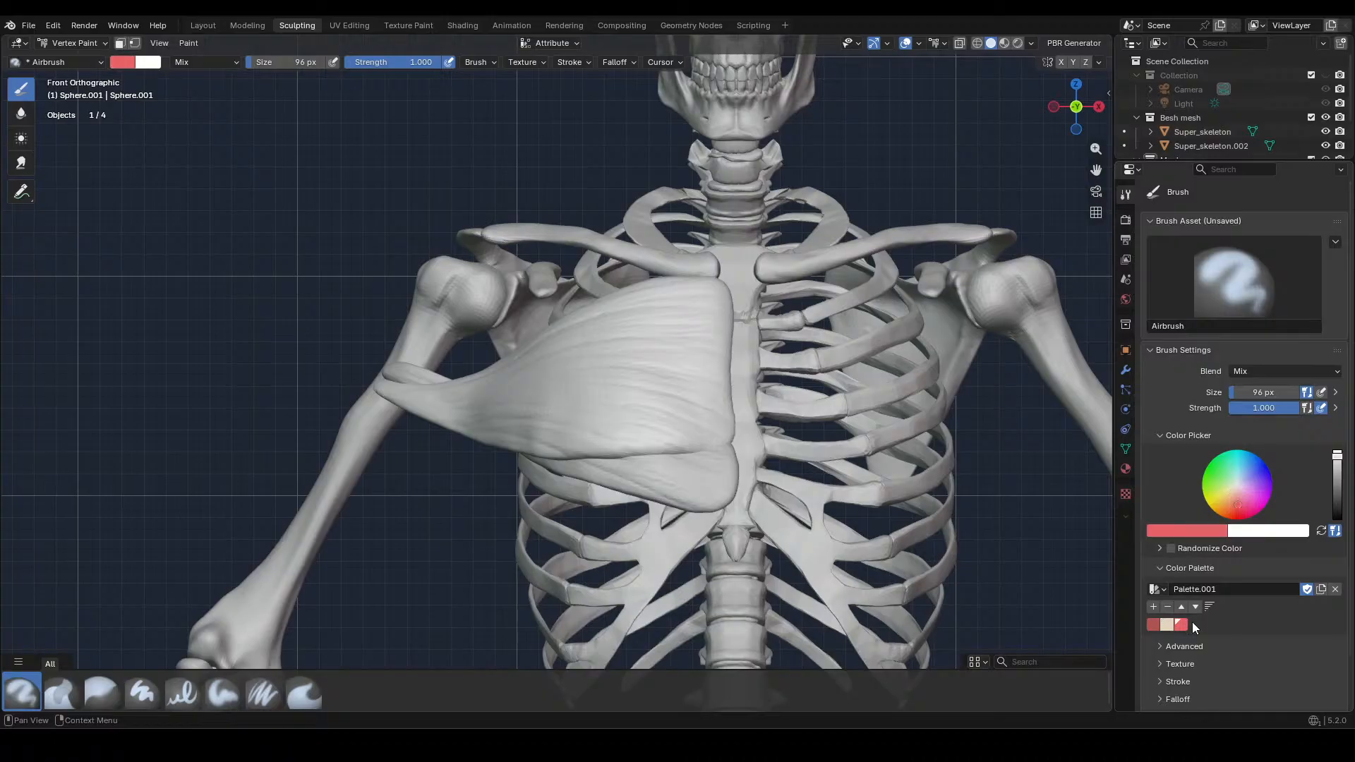
mouse_move(668, 311)
left_mouse_down()
mouse_move(709, 331)
mouse_move(705, 367)
mouse_move(624, 395)
mouse_move(487, 395)
mouse_move(579, 455)
mouse_move(578, 318)
mouse_move(550, 337)
left_mouse_up()
key("f")
left_click(766, 346)
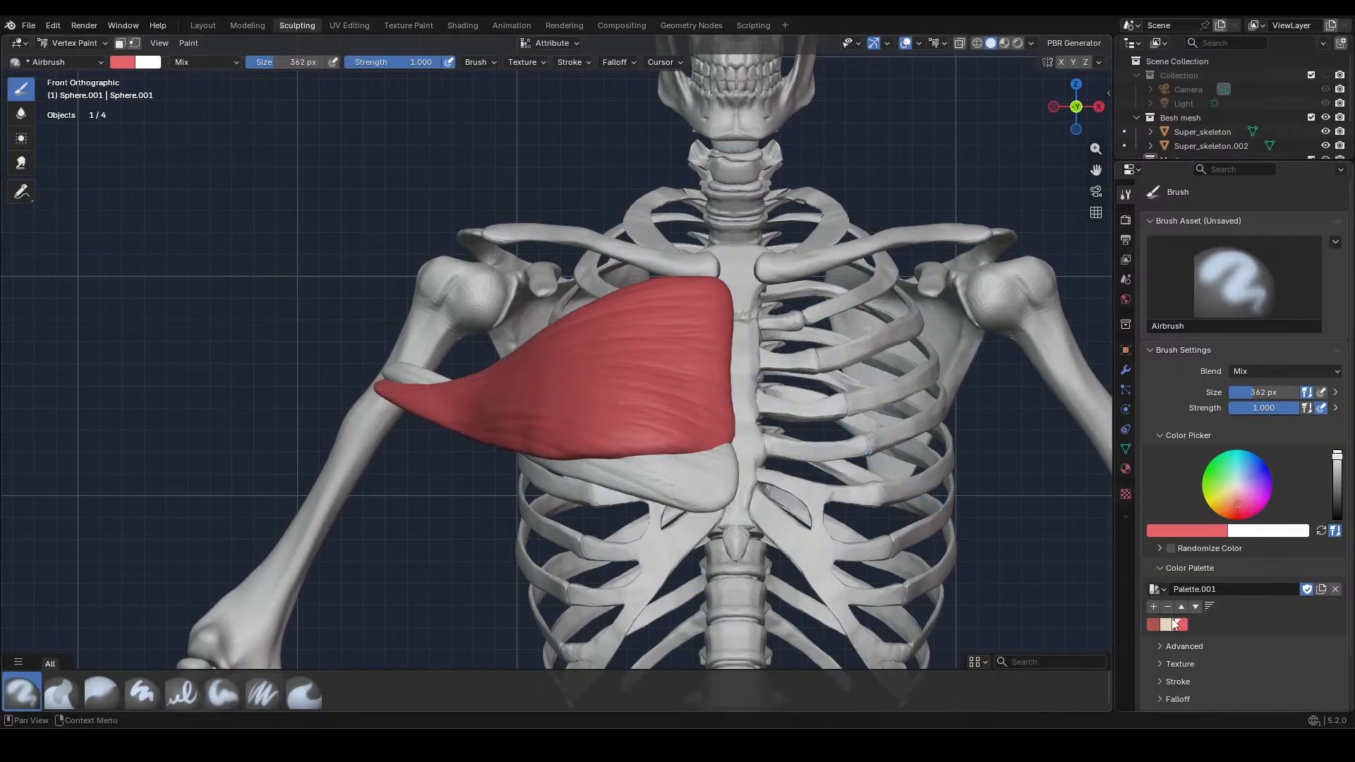
Paint a beige tendon band down the muscle's inner edge beside the sternum with the Airbrush at 60 px
key("f")
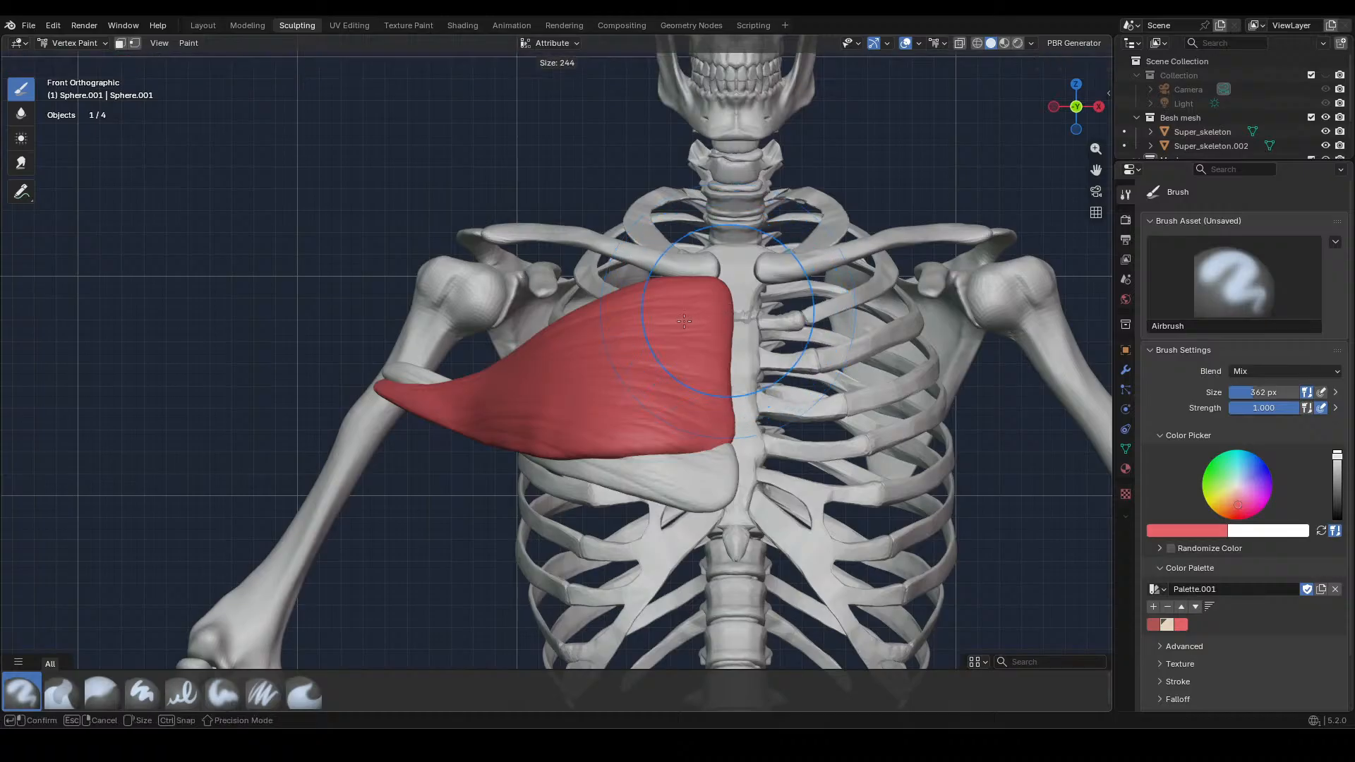
left_click(623, 321)
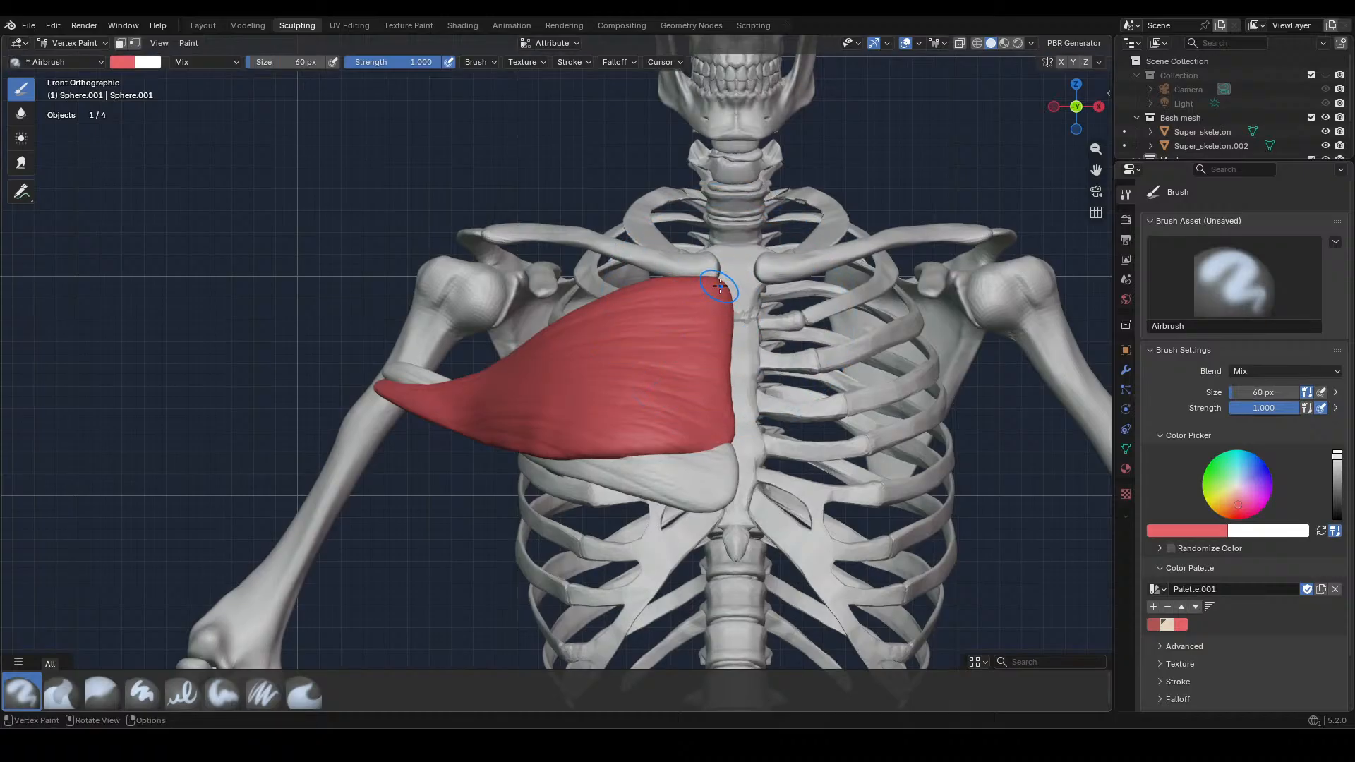
left_click(1171, 624)
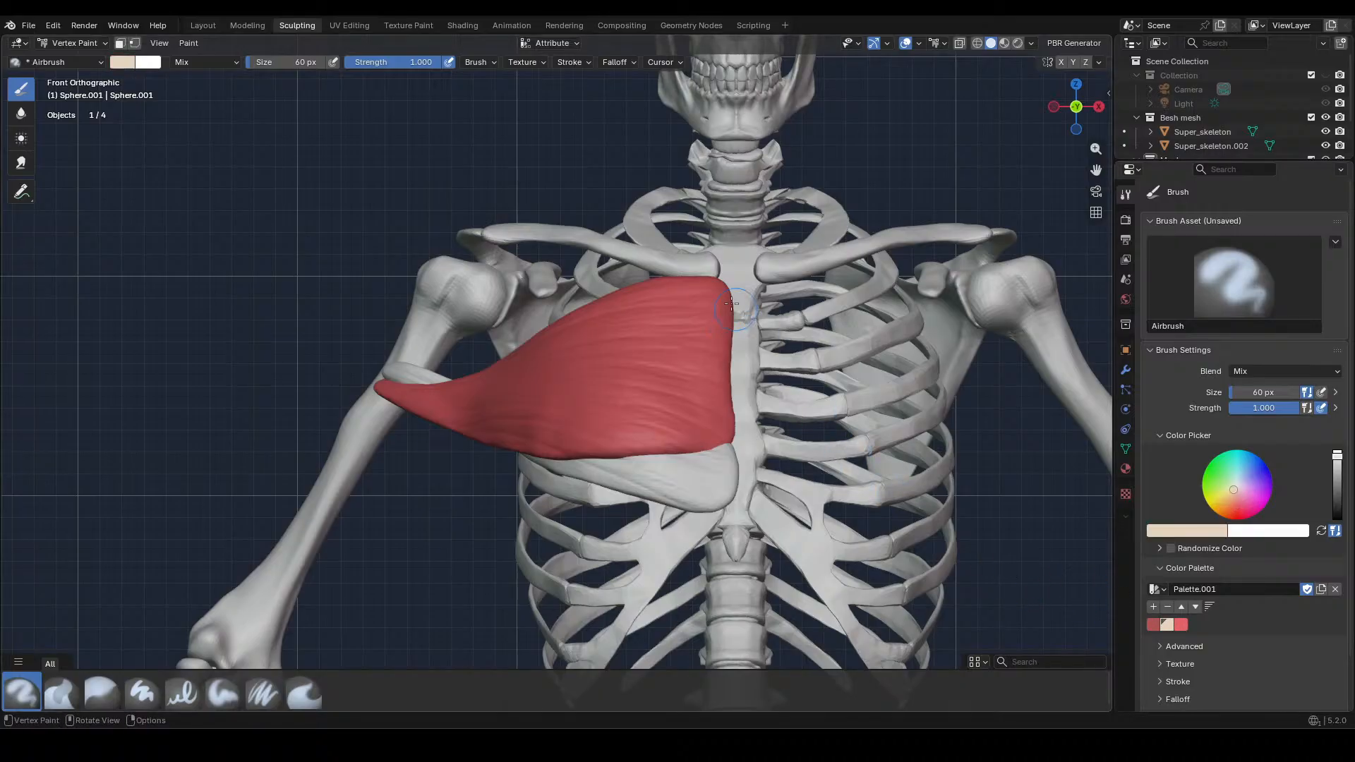
left_click_drag(724, 303, 721, 450)
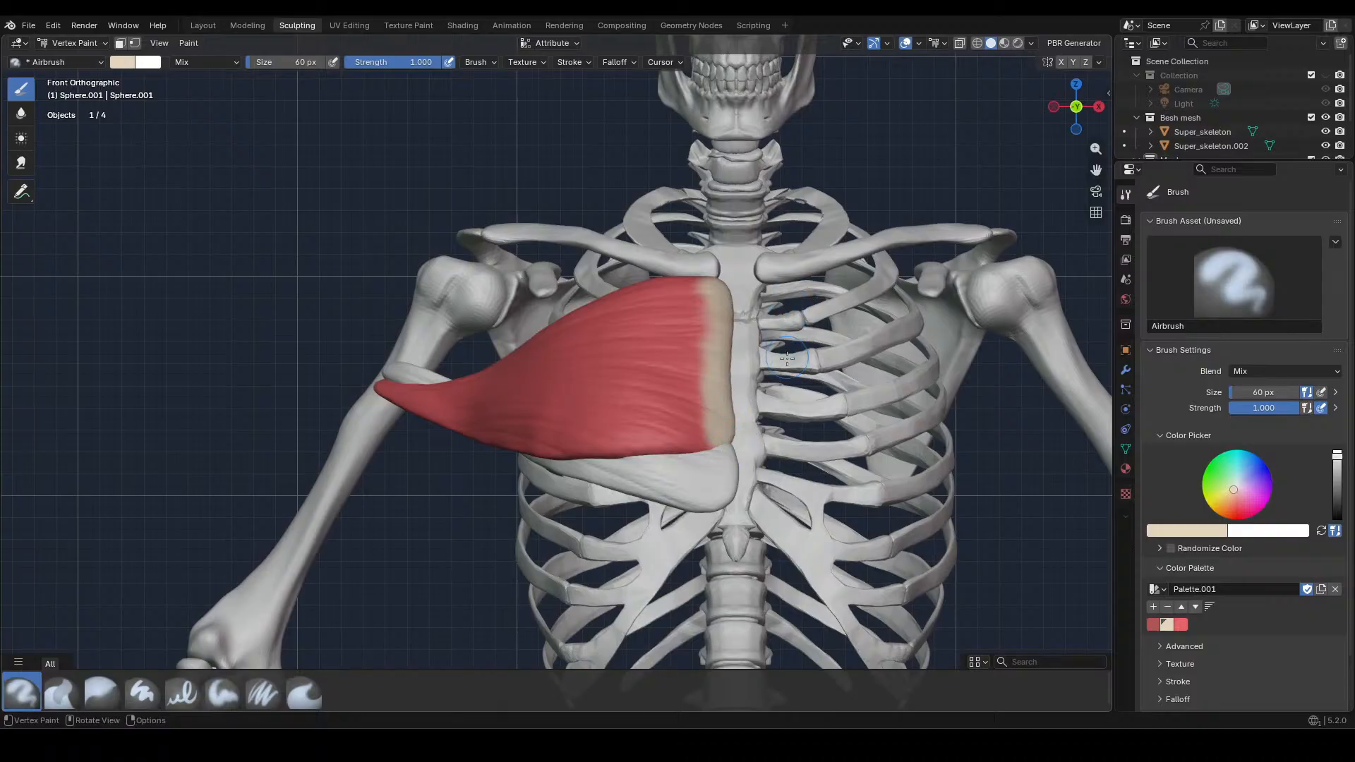
Paint the muscle's tip at the upper arm beige, reducing the Airbrush to 12 px for the finer strokes
mouse_move(399, 371)
left_mouse_down()
mouse_move(381, 388)
mouse_move(393, 378)
mouse_move(410, 402)
left_mouse_up()
key("f")
left_click(387, 380)
left_click_drag(408, 394, 419, 387)
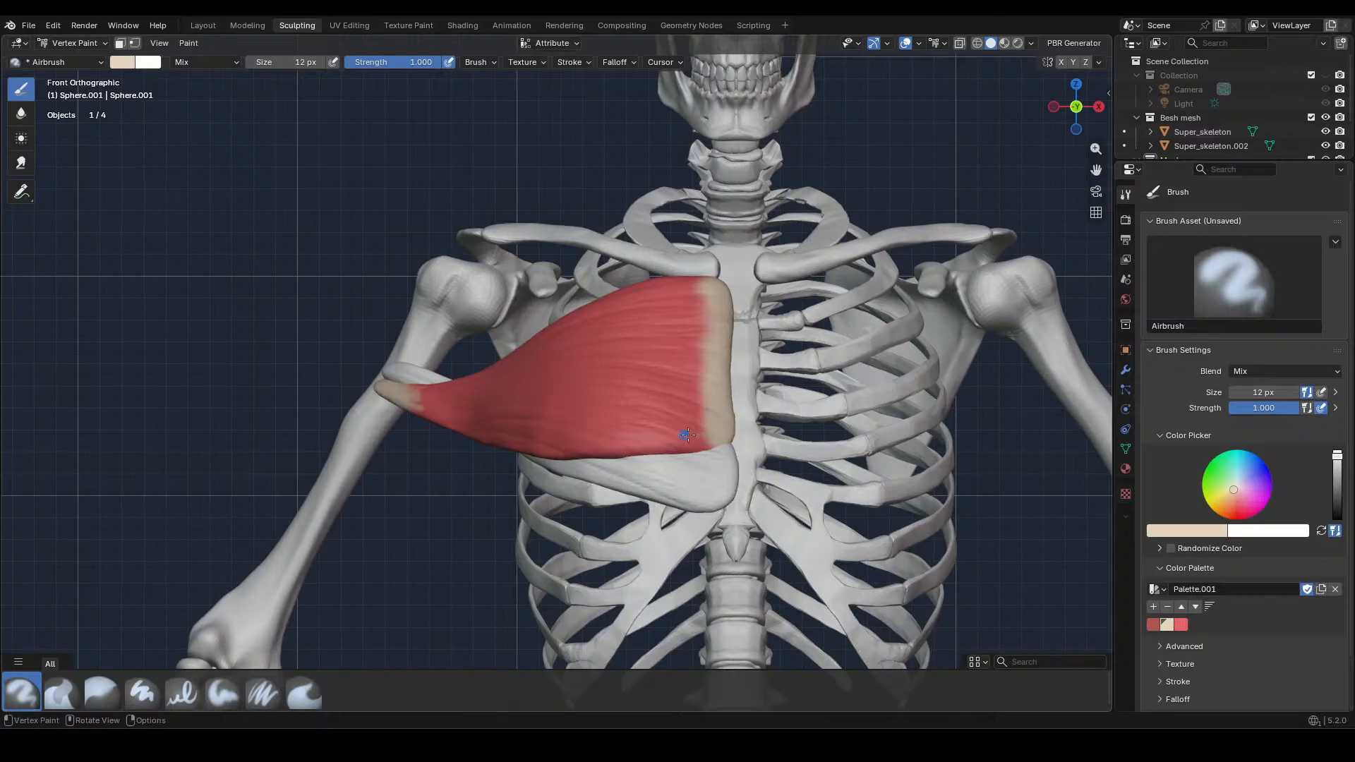
Paint short beige streaks from the sternum band into the red at 12 px, and soften the border at 210 px
mouse_move(705, 430)
left_mouse_down()
mouse_move(691, 427)
mouse_move(711, 406)
mouse_move(692, 354)
mouse_move(693, 283)
mouse_move(701, 445)
mouse_move(687, 446)
left_mouse_up()
key("f")
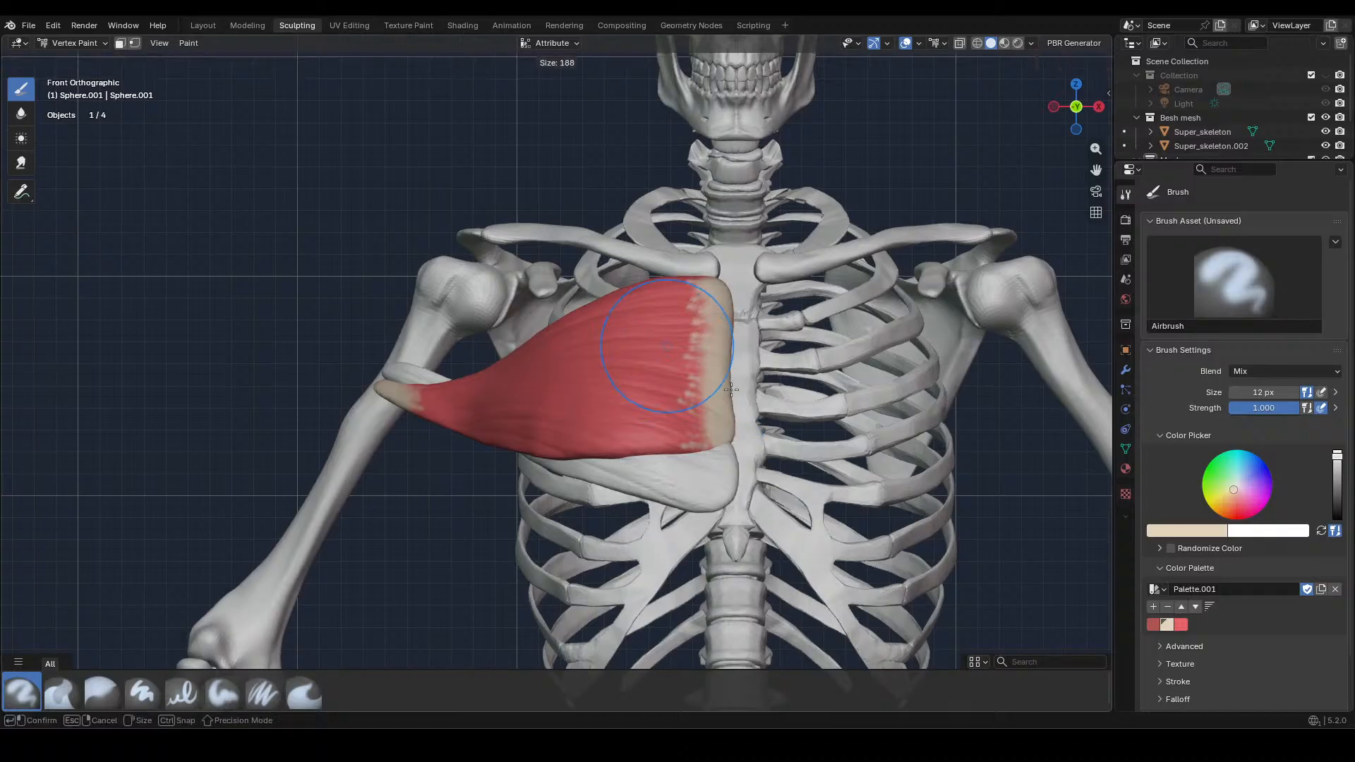
left_click(706, 350)
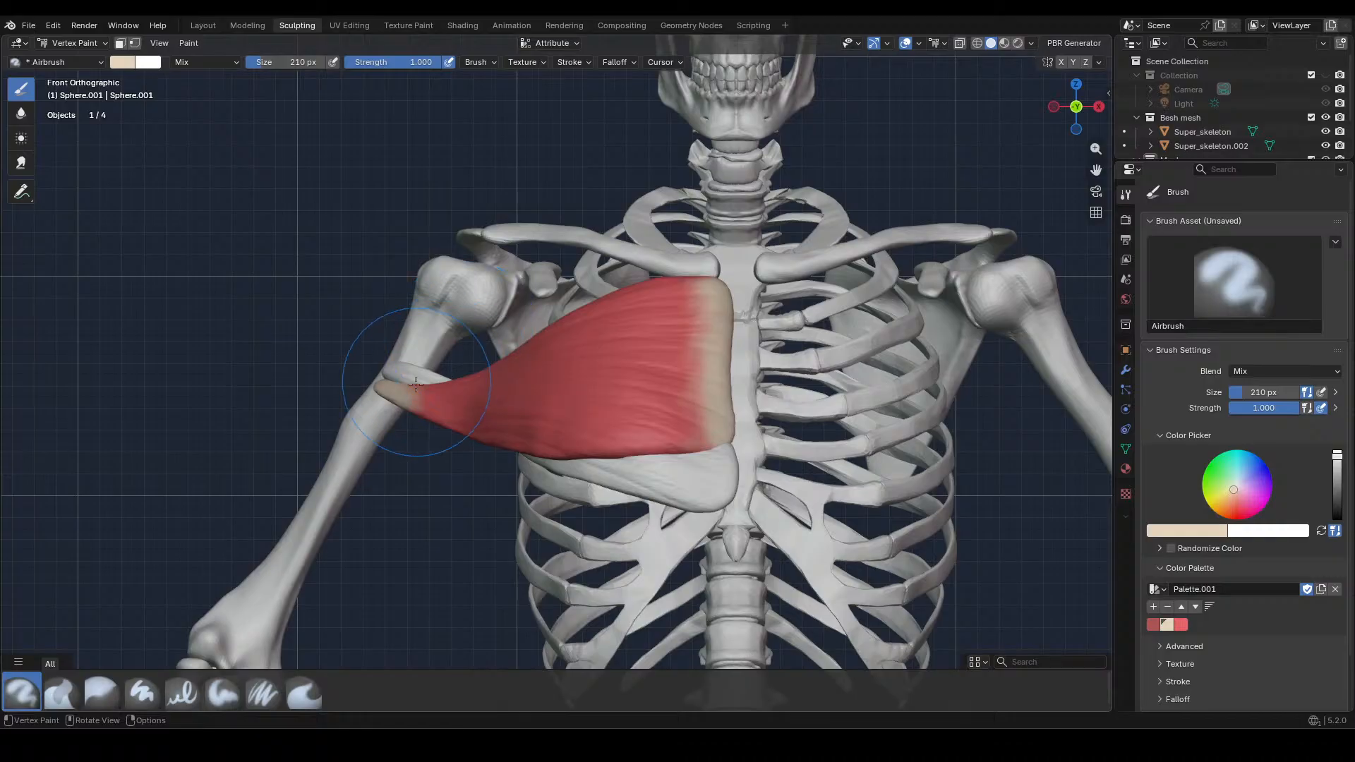
Add fine beige streaks at the upper arm attachment with the Airbrush at 10 px, and blend the beige into the red at 144 px
key("f")
left_click(359, 419)
key("f")
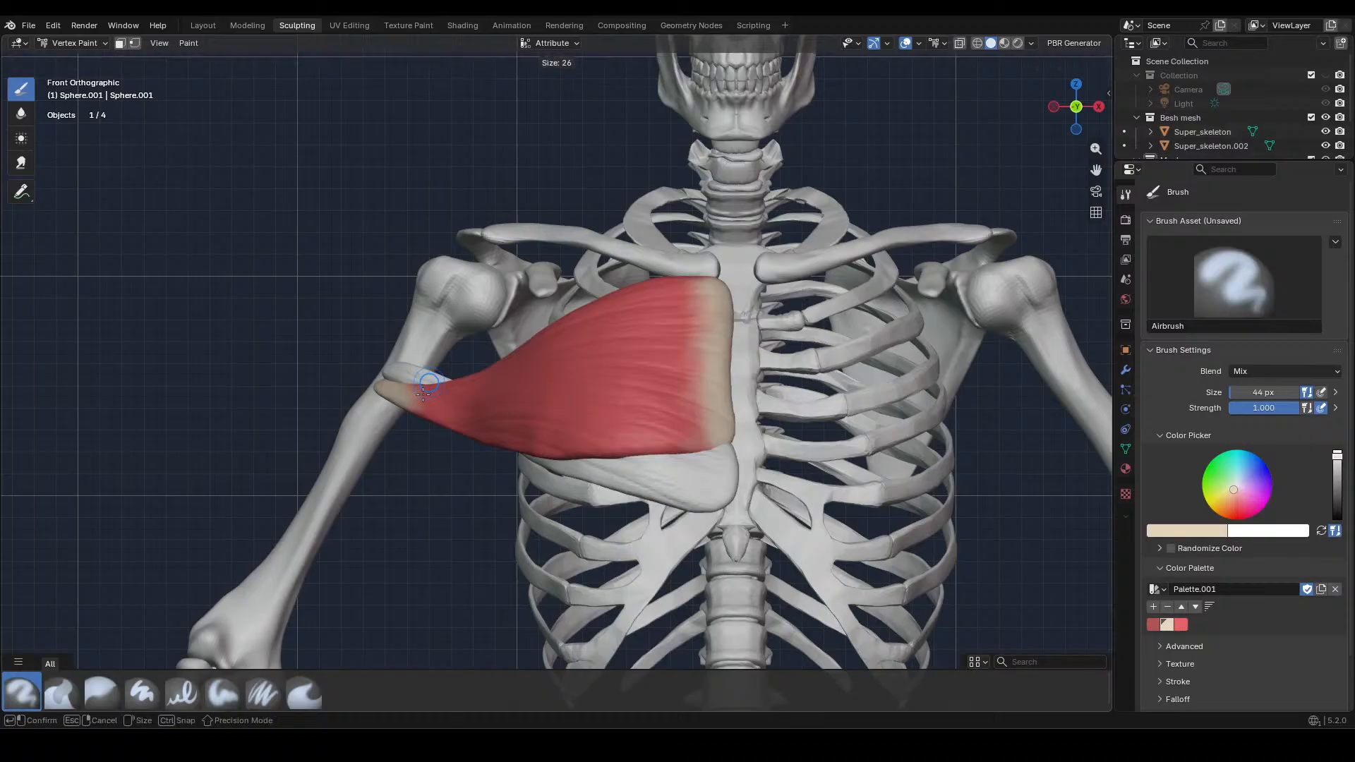
left_click(423, 391)
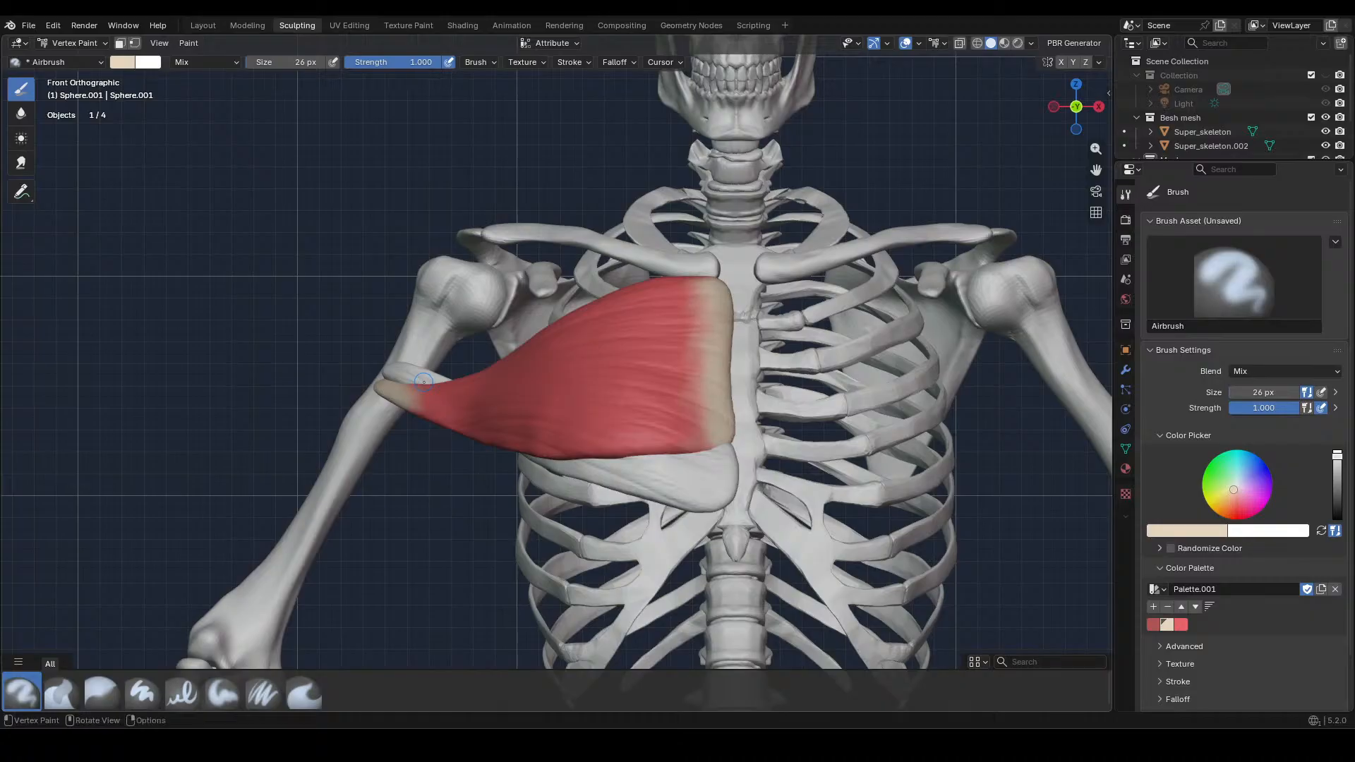
key("f")
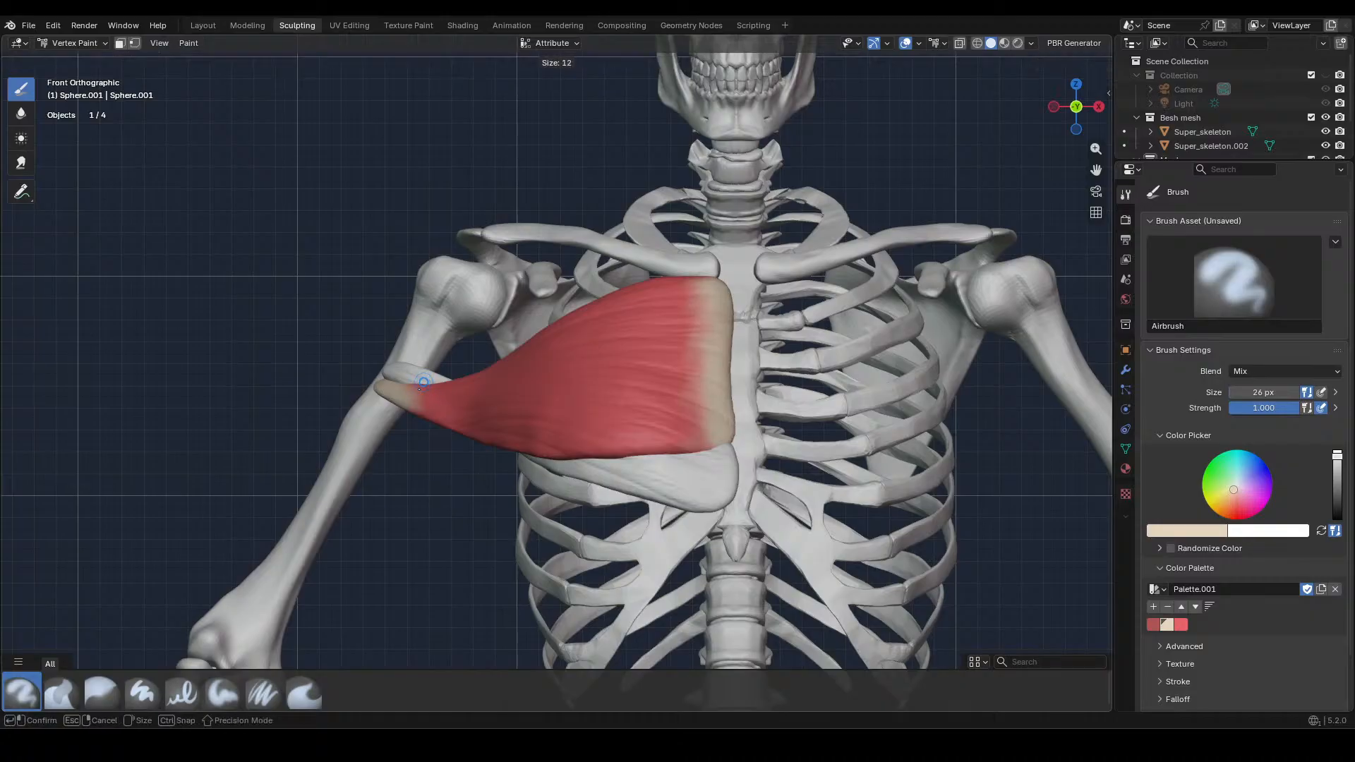
left_click(422, 383)
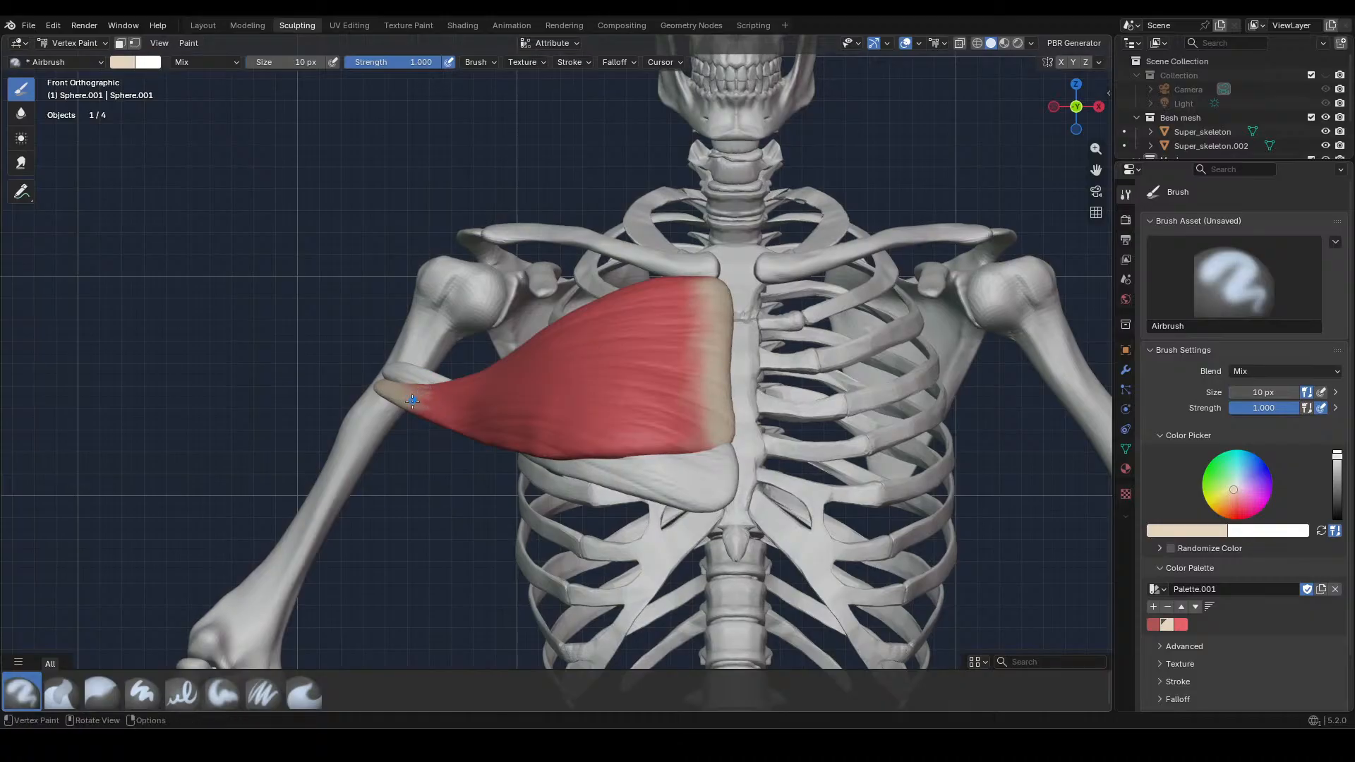
key("f")
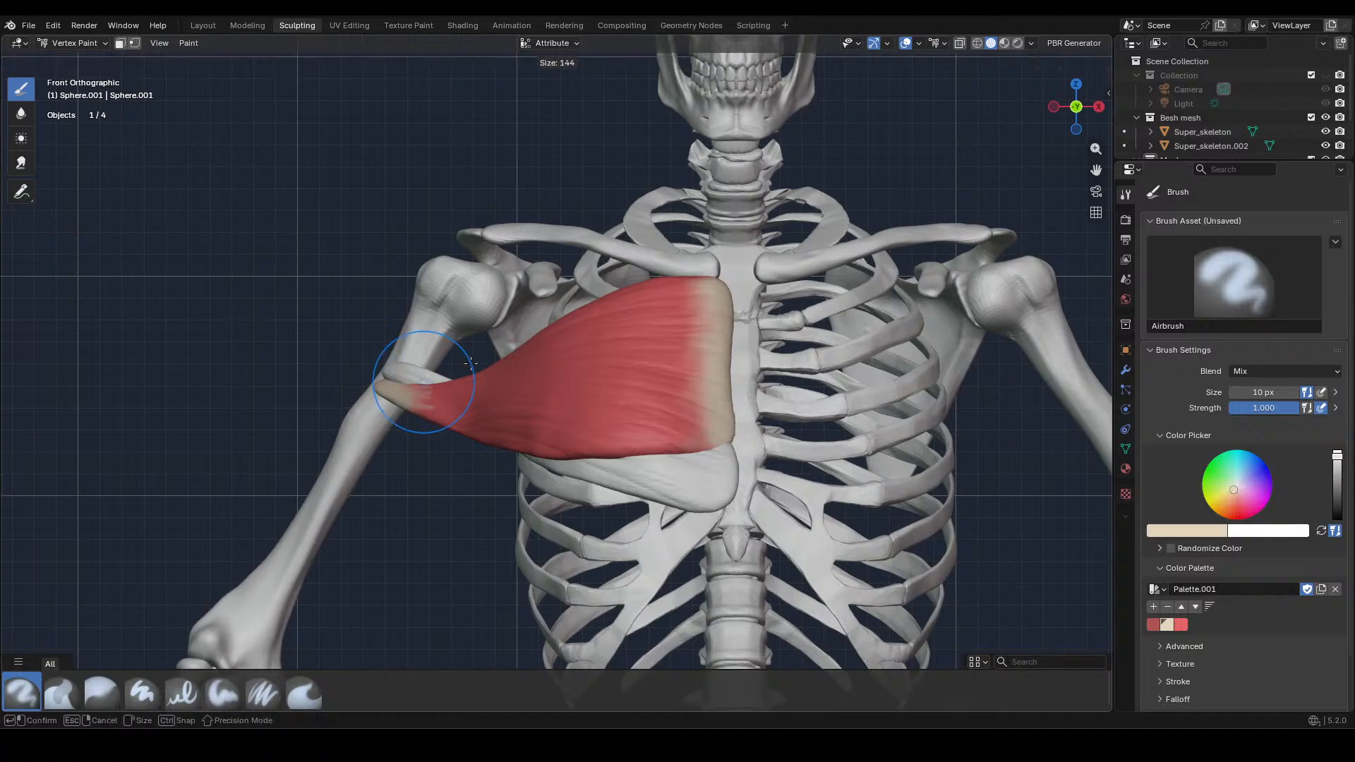
left_click(442, 400)
mouse_move(409, 399)
left_mouse_down()
mouse_move(690, 399)
mouse_move(733, 384)
left_mouse_up()
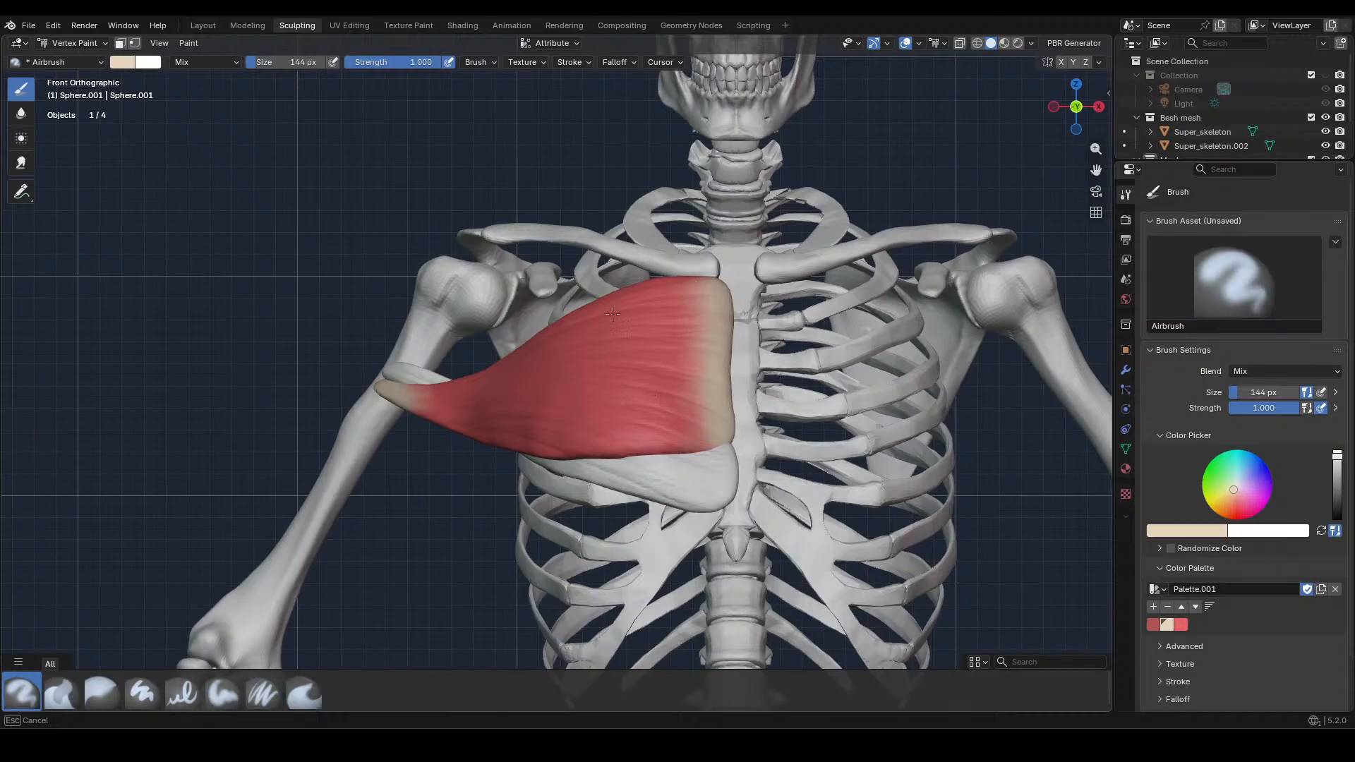
left_click_drag(613, 315, 614, 315)
Touch up the beige along the muscle's upper corner and inner edge at the sternum with the Airbrush at 52 px
middle_click_drag(745, 316, 751, 359)
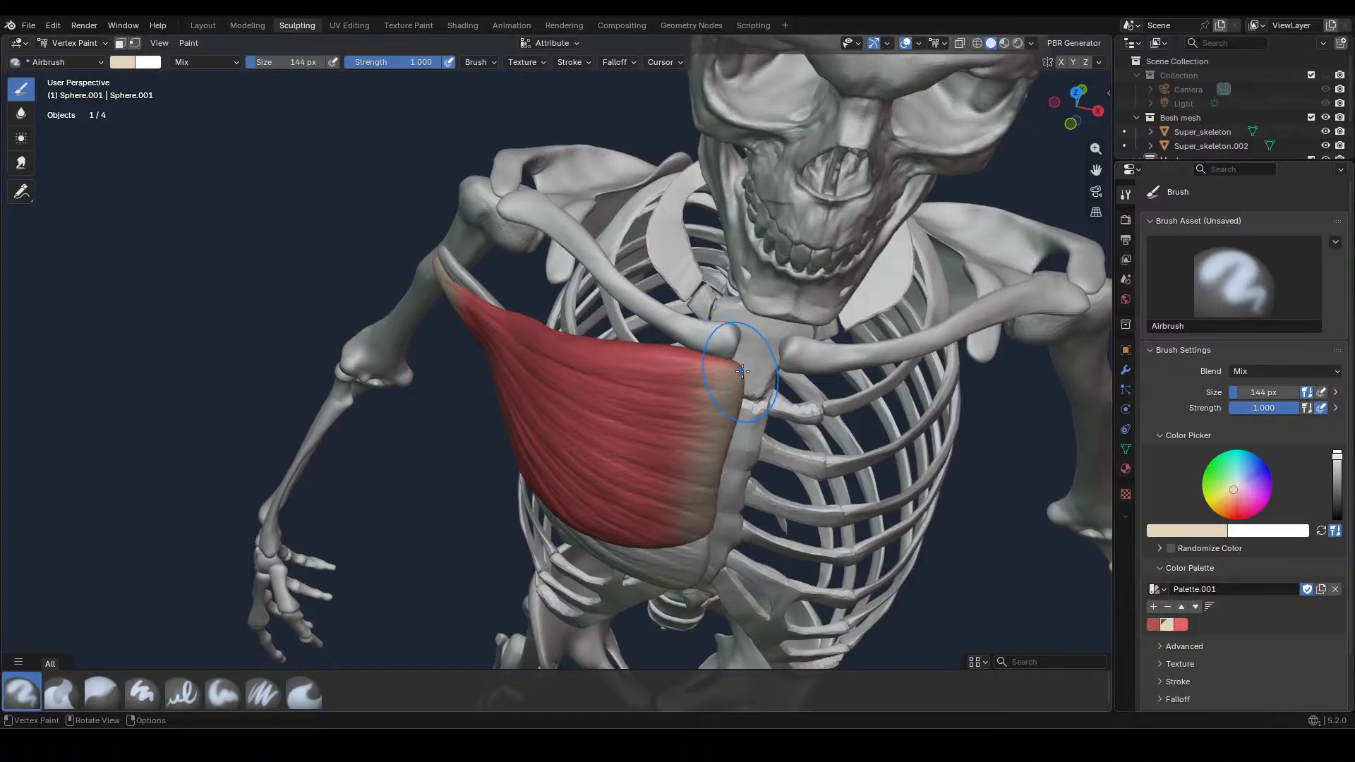
key("f")
left_click(727, 365)
middle_click_drag(725, 366, 768, 404)
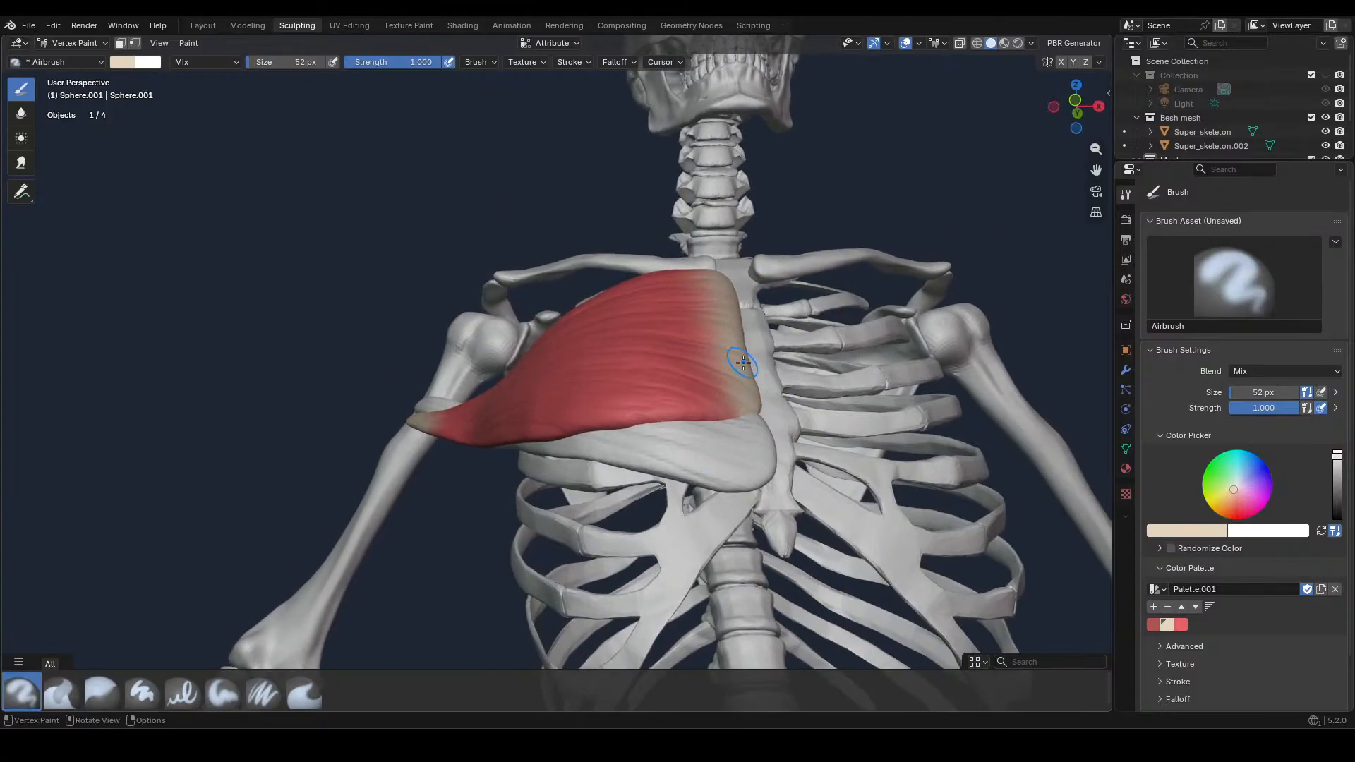
Paint thin beige fibre streaks along the inner colour border at 6 px, and soften them with the Airbrush at 138 px
key("f")
left_click(713, 374)
left_click_drag(714, 379, 709, 375)
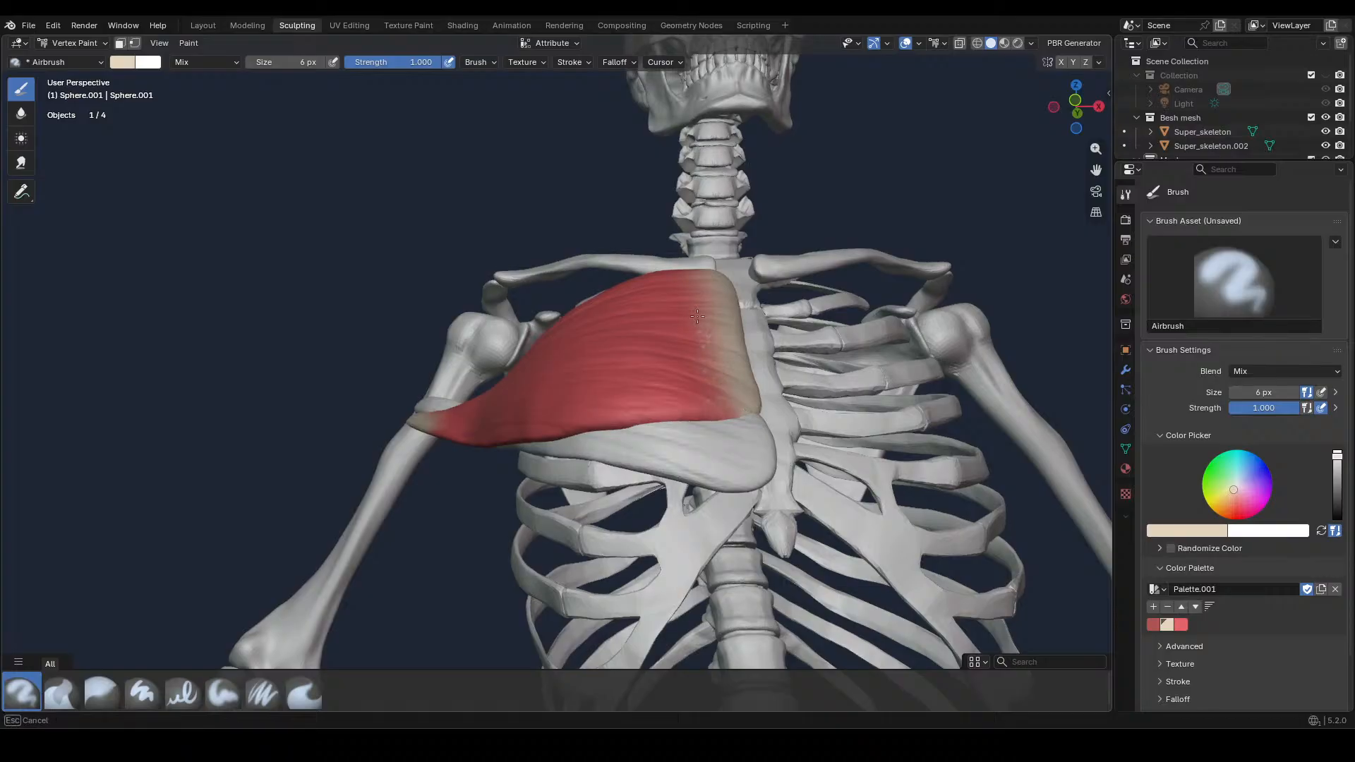
mouse_move(702, 295)
left_mouse_down()
mouse_move(705, 279)
mouse_move(697, 289)
left_mouse_up()
left_click_drag(705, 405, 706, 405)
middle_click_drag(706, 405, 771, 379)
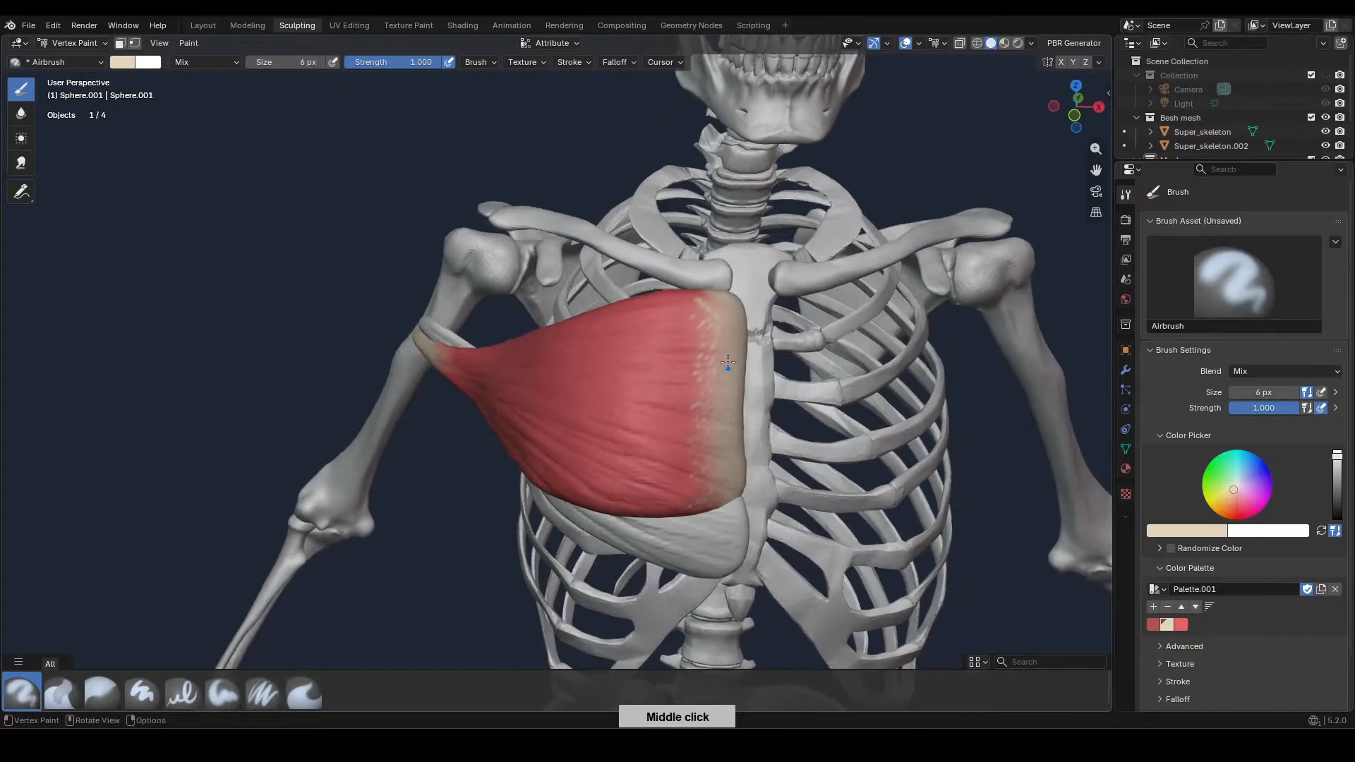
key("f")
left_click(773, 381)
mouse_move(731, 341)
left_mouse_down()
mouse_move(683, 332)
mouse_move(732, 315)
mouse_move(701, 504)
left_mouse_up()
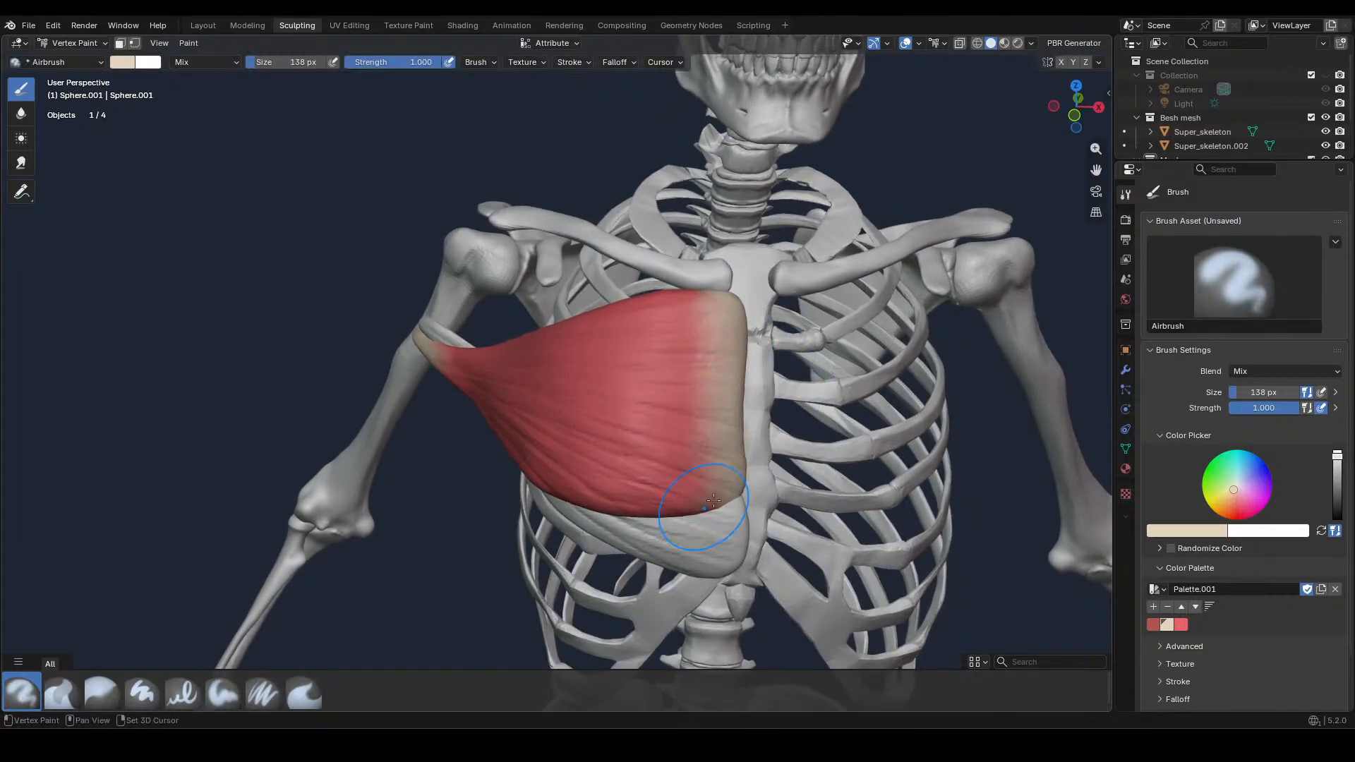
Strengthen the beige band along the sternum edge from top to bottom with the Airbrush at 48 px
key("f")
left_click(753, 362)
left_click_drag(723, 297, 734, 500)
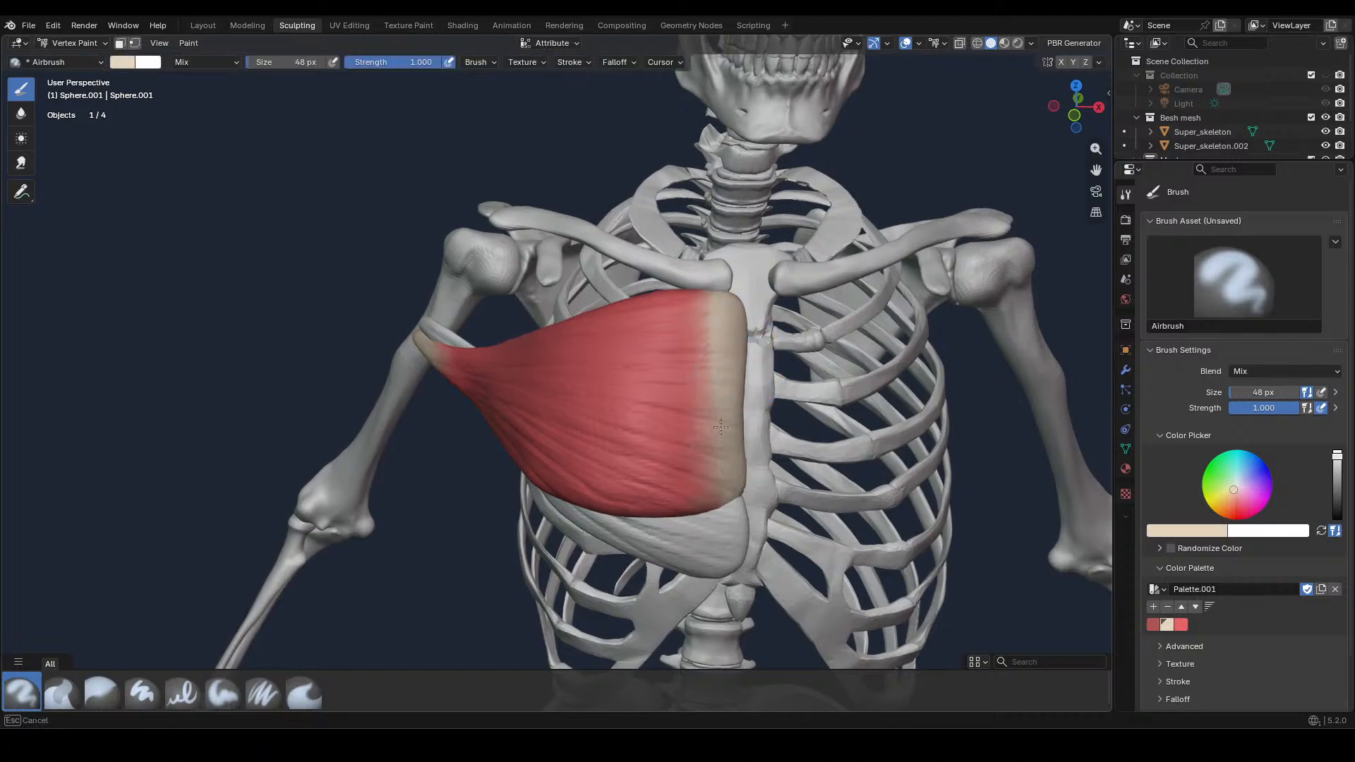
left_click_drag(720, 427, 725, 370)
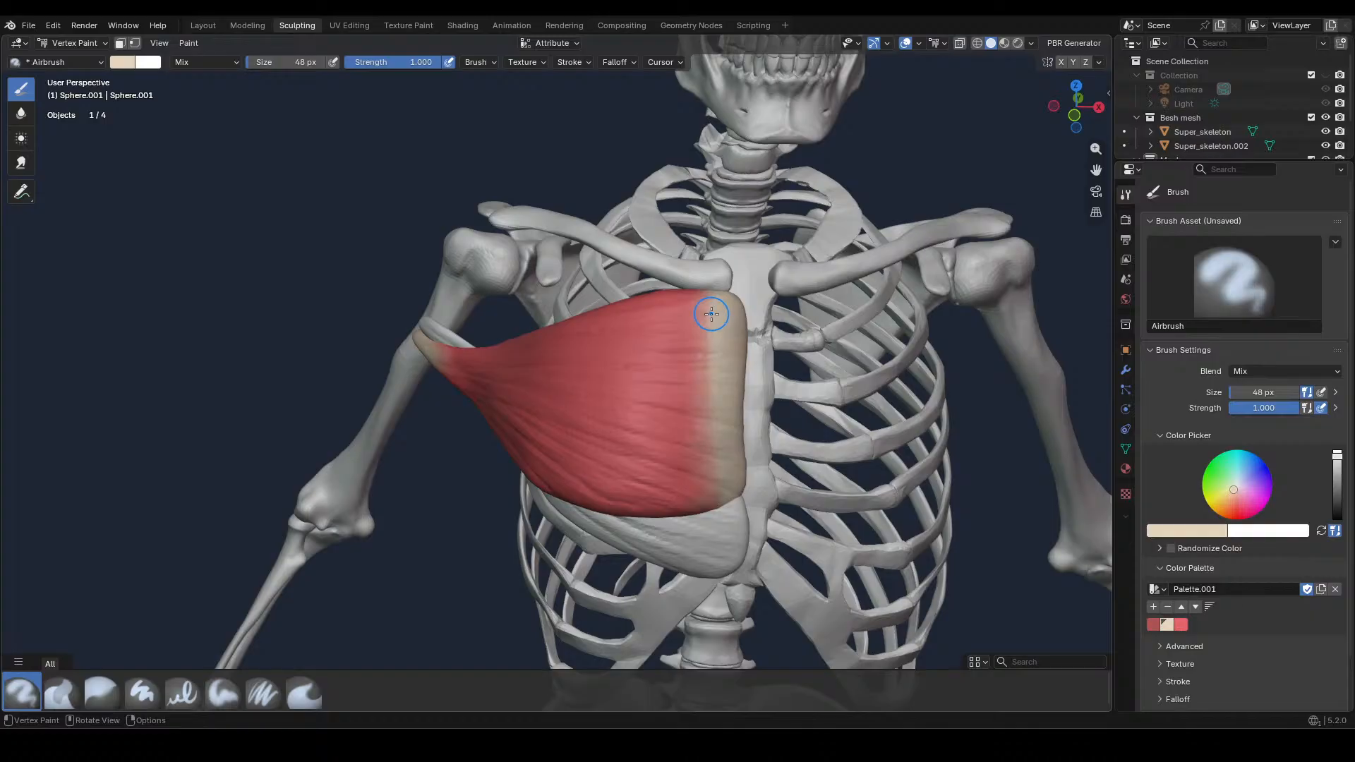
Paint fine beige streaks along the red-beige border near the sternum with the Airbrush at 10 px, and blend them at 70 px
key("f")
left_click(681, 312)
mouse_move(682, 311)
left_mouse_down()
mouse_move(716, 341)
mouse_move(722, 460)
mouse_move(703, 502)
left_mouse_up()
key("f")
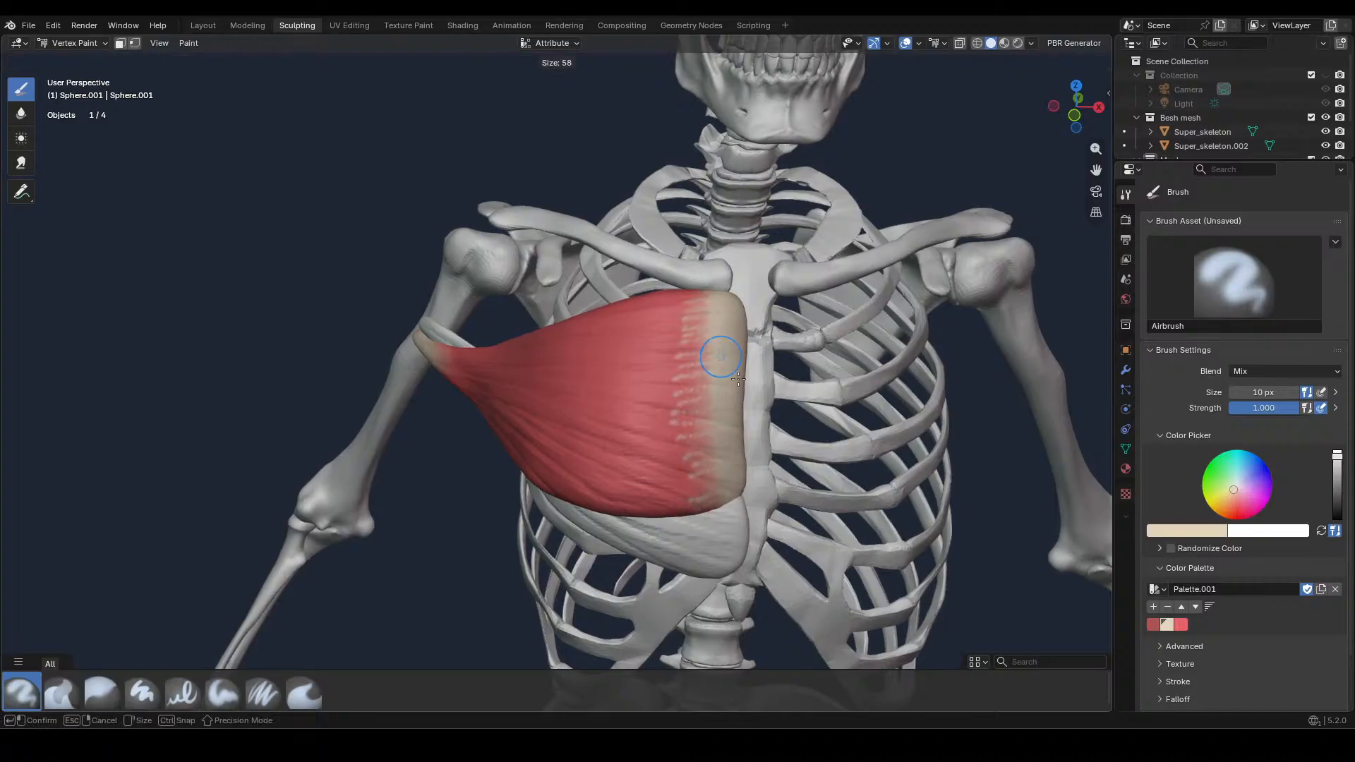
left_click(738, 380)
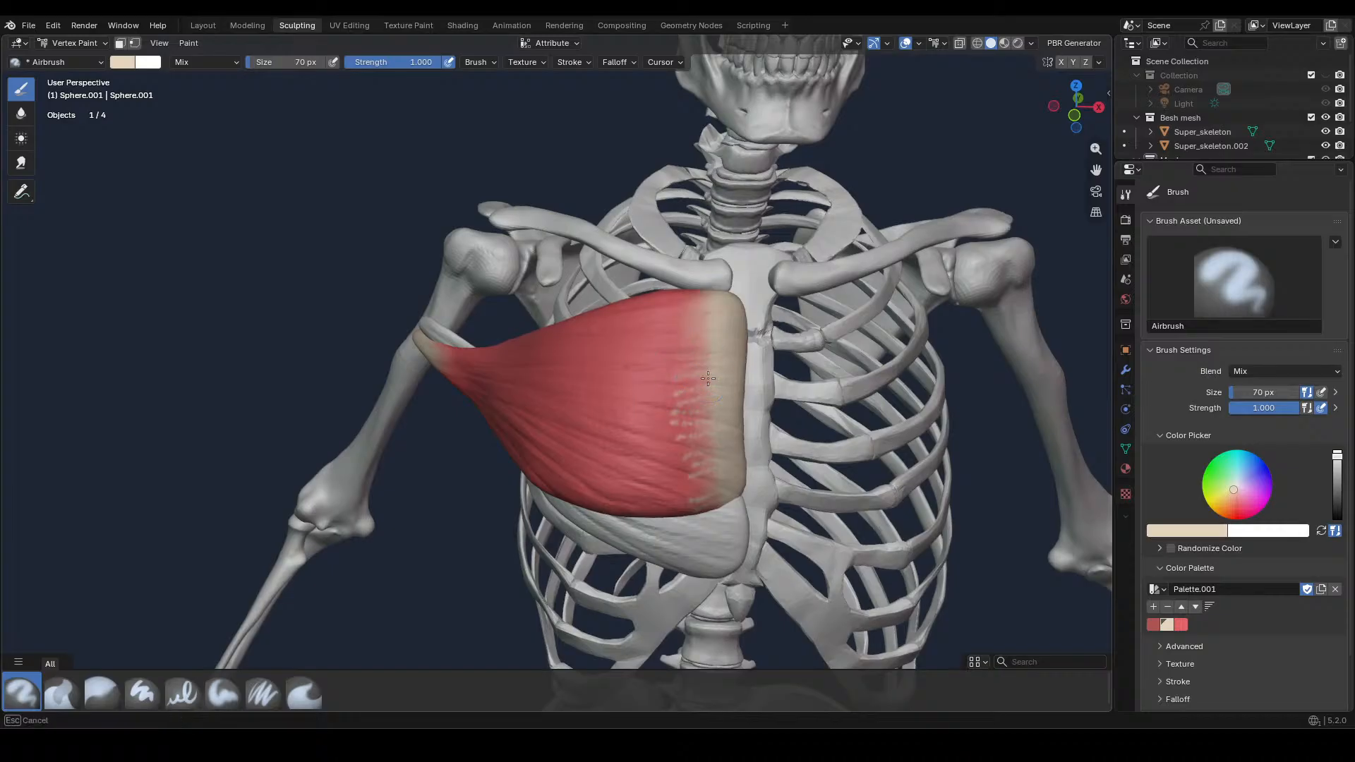
left_click_drag(708, 378, 681, 465, "shift")
middle_click_drag(710, 326, 757, 337)
left_click_drag(681, 346, 706, 327)
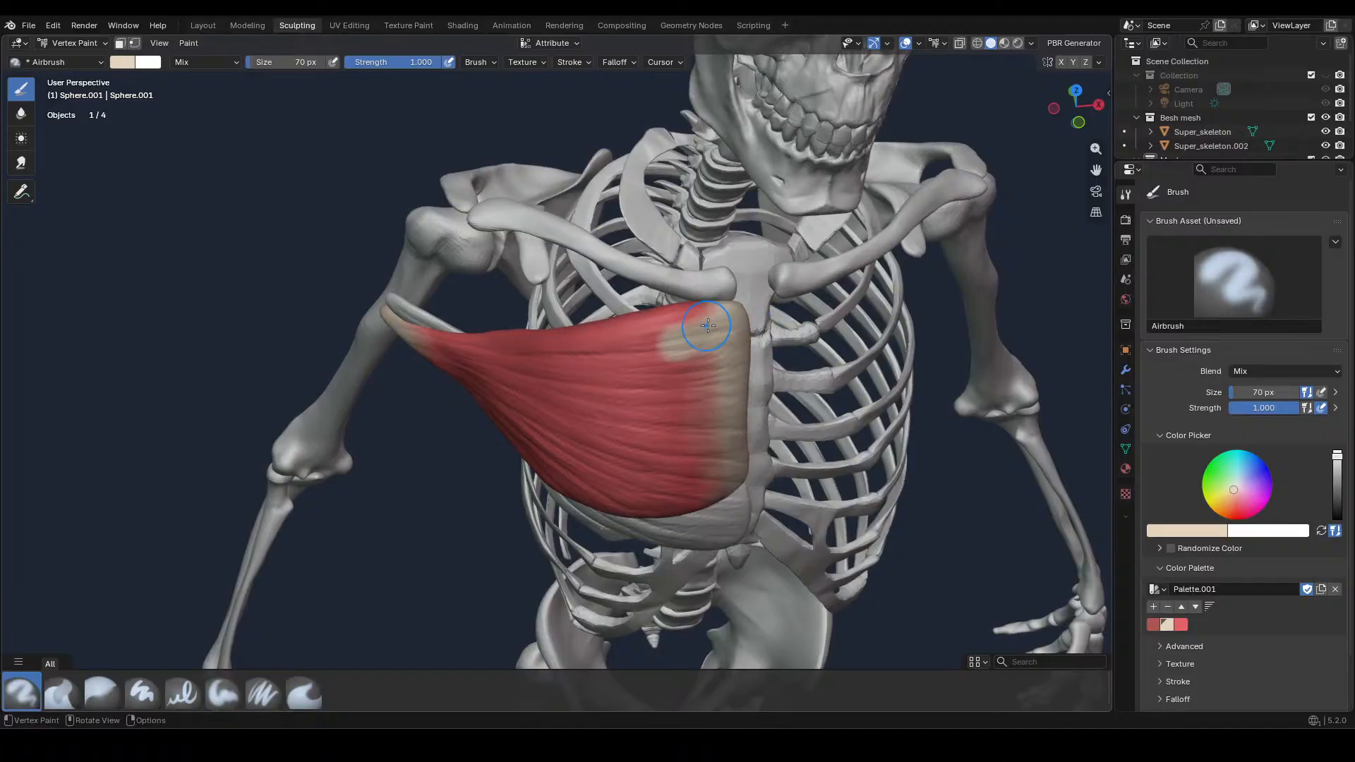
key("ctrl+z")
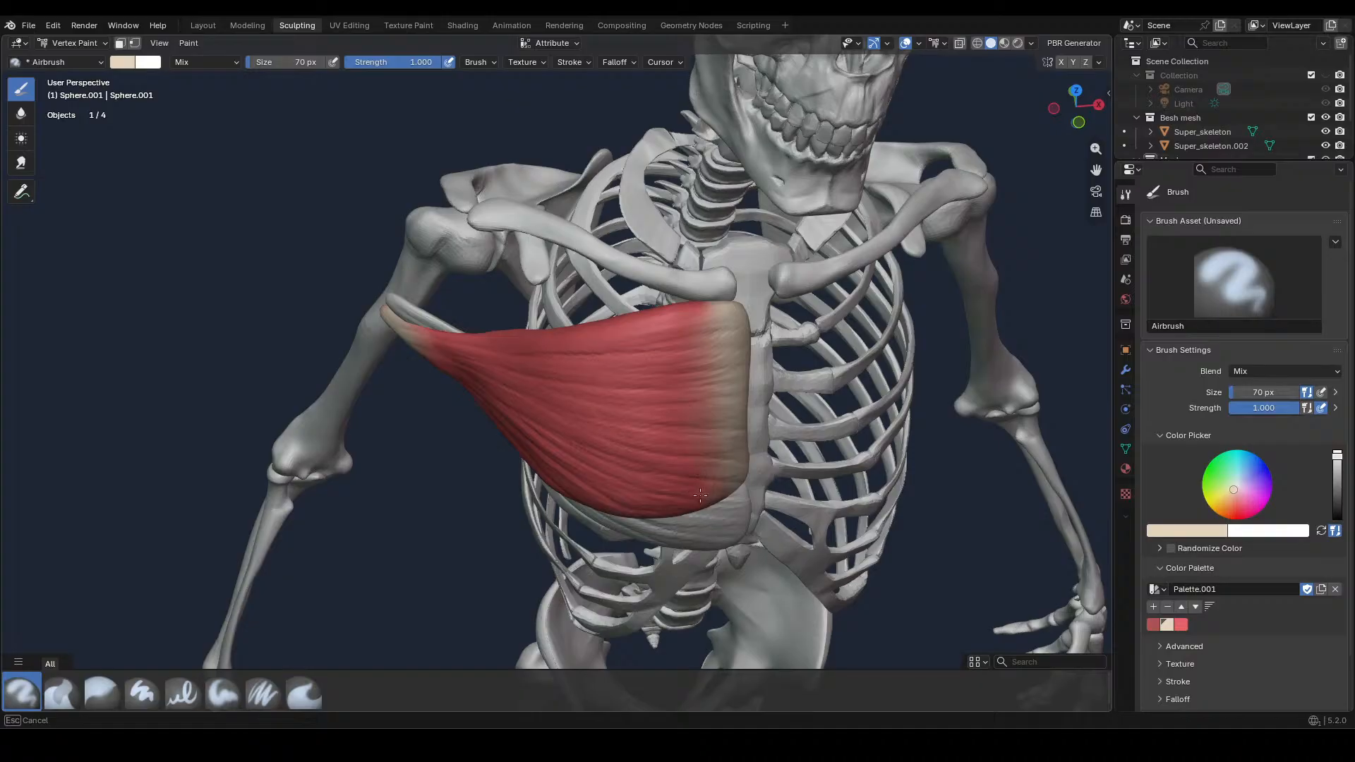
Touch up the beige at the lower and upper ends of the sternum edge in front view with the 70 px Airbrush
key("KP_1")
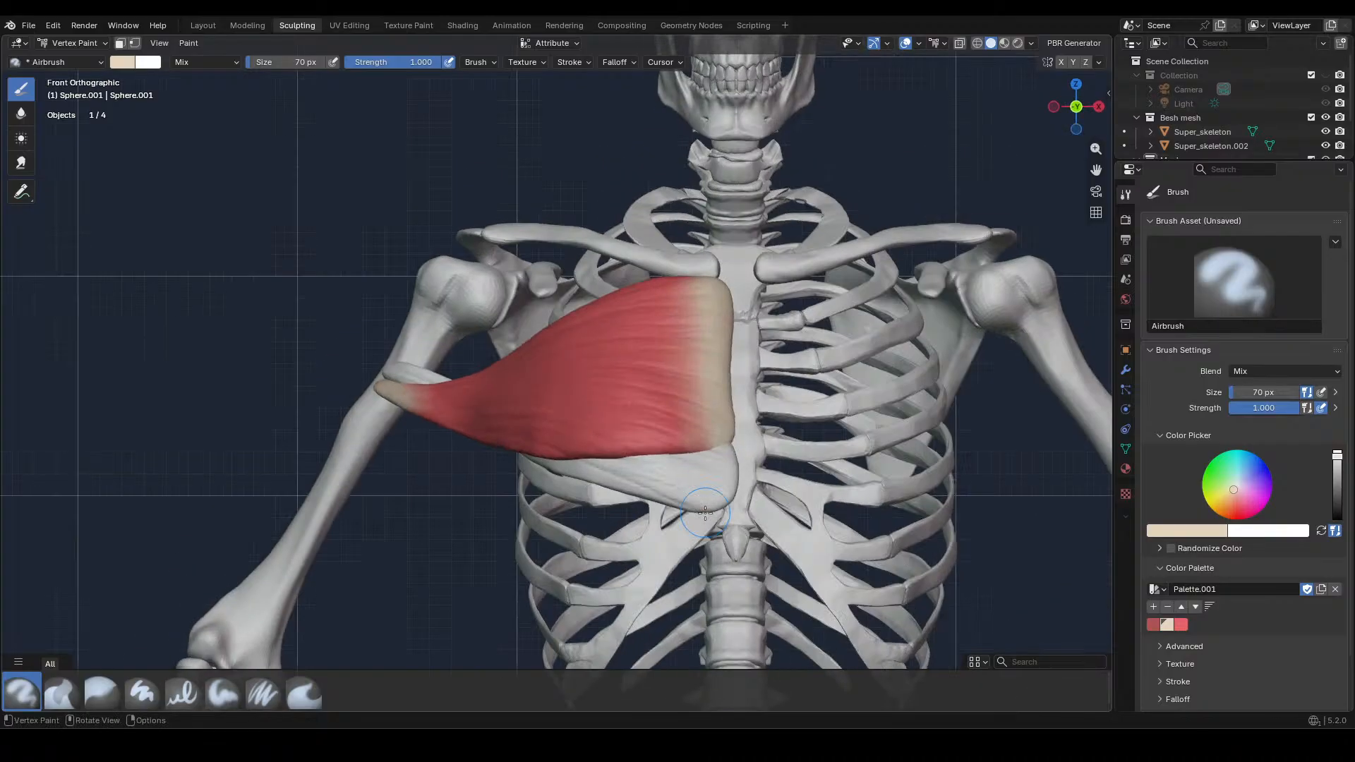
left_click_drag(667, 430, 688, 431)
key("ctrl+z")
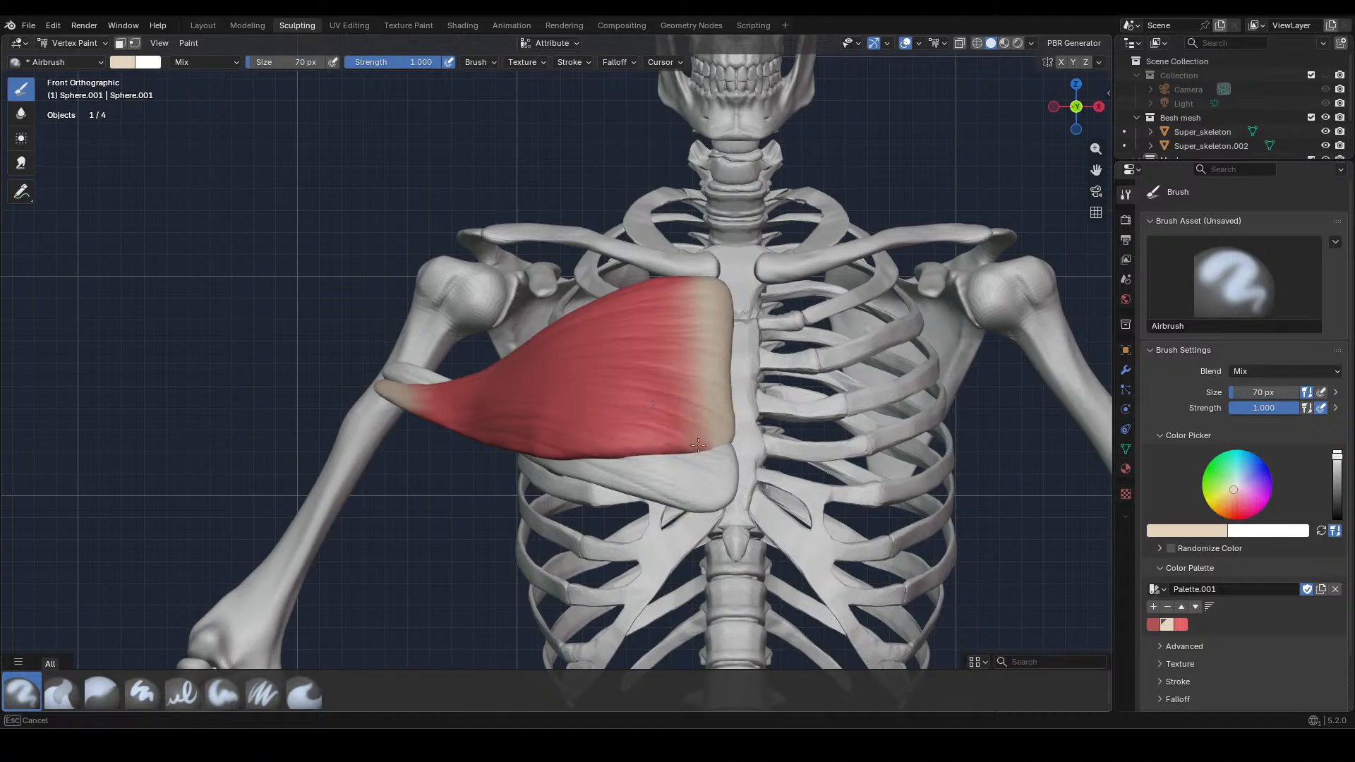
left_click_drag(689, 301, 712, 292)
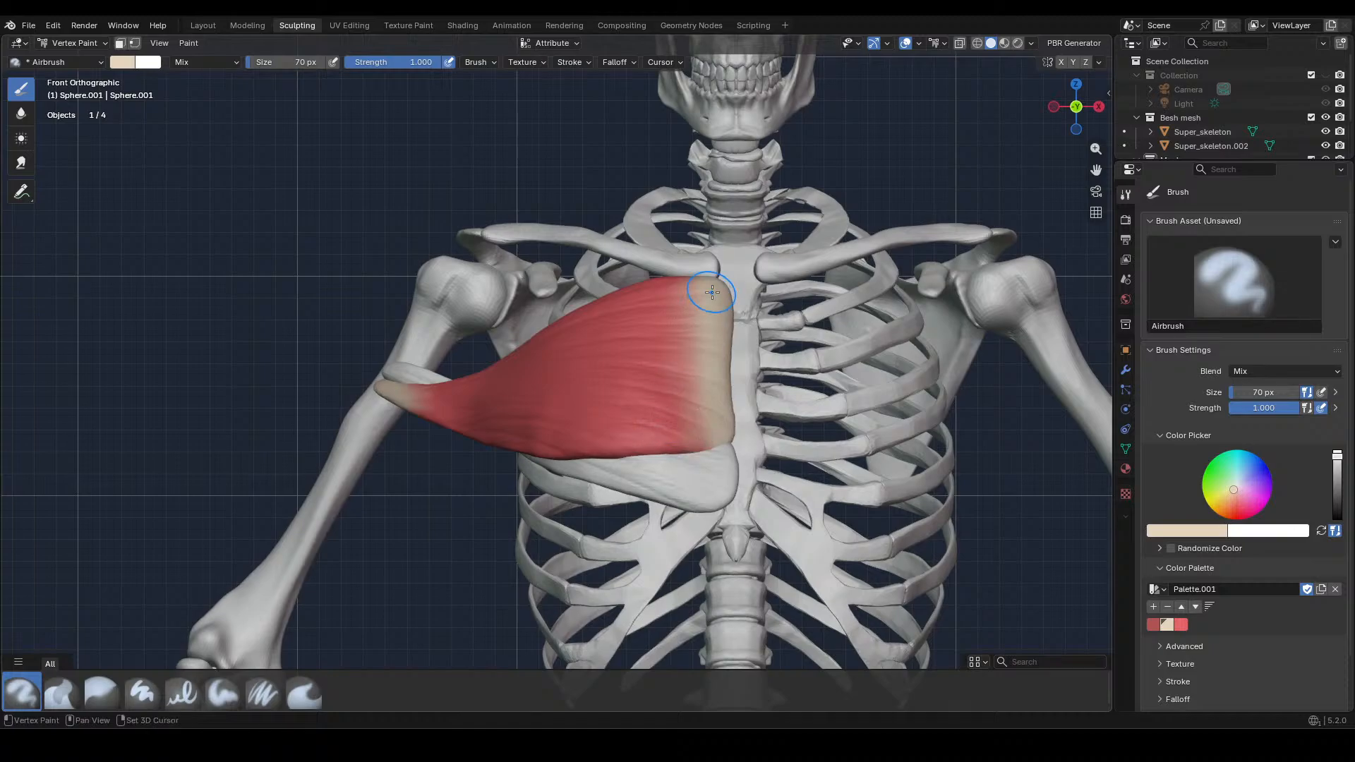
scroll(709, 291, "down", 1)
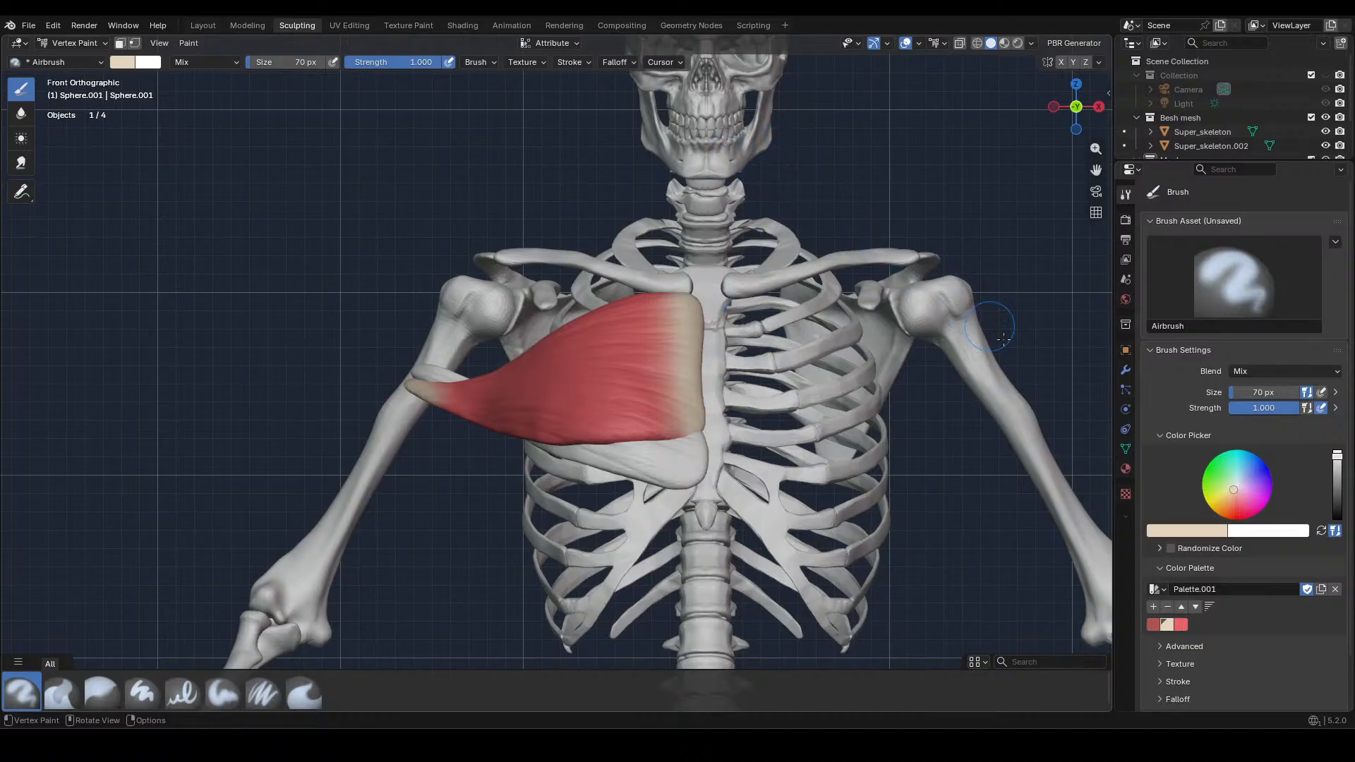
Display the painted muscle's material settings and save the file
left_click(1125, 468)
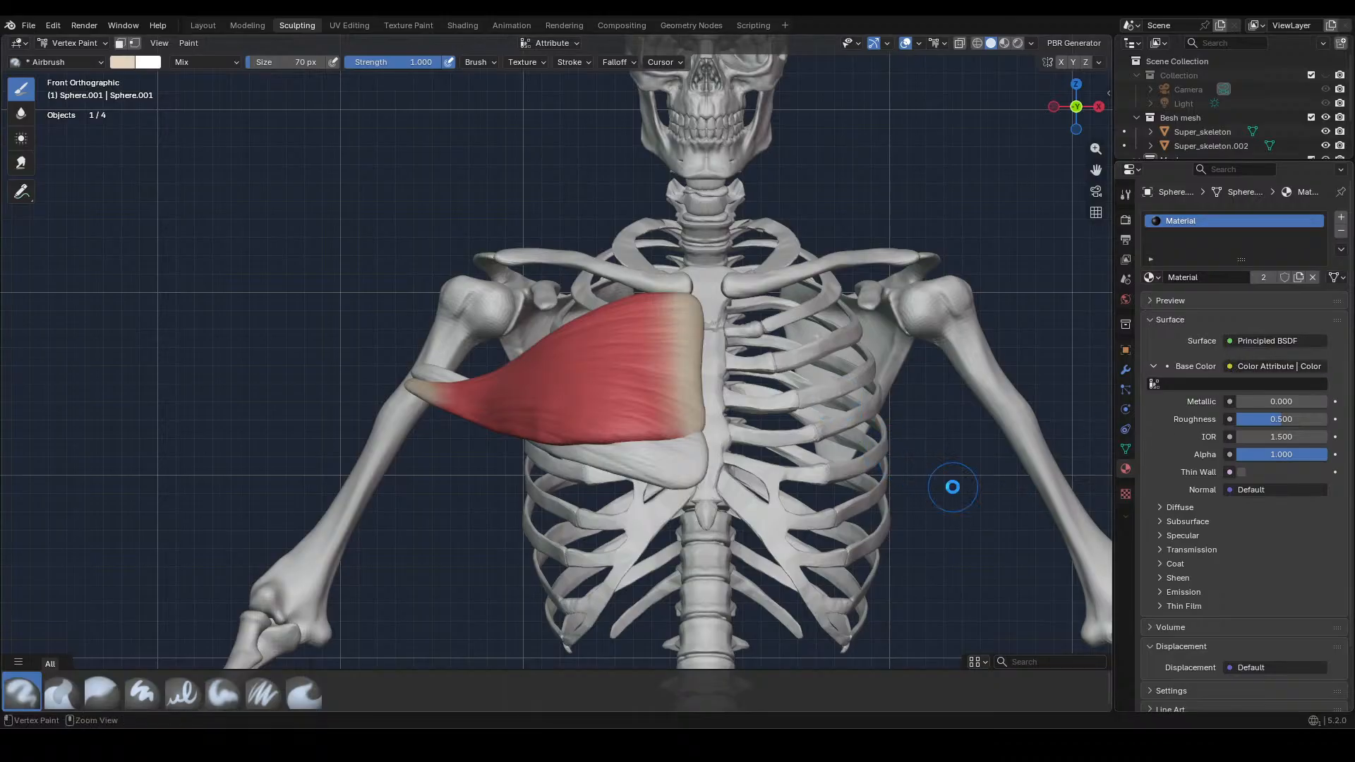
key("ctrl+s")
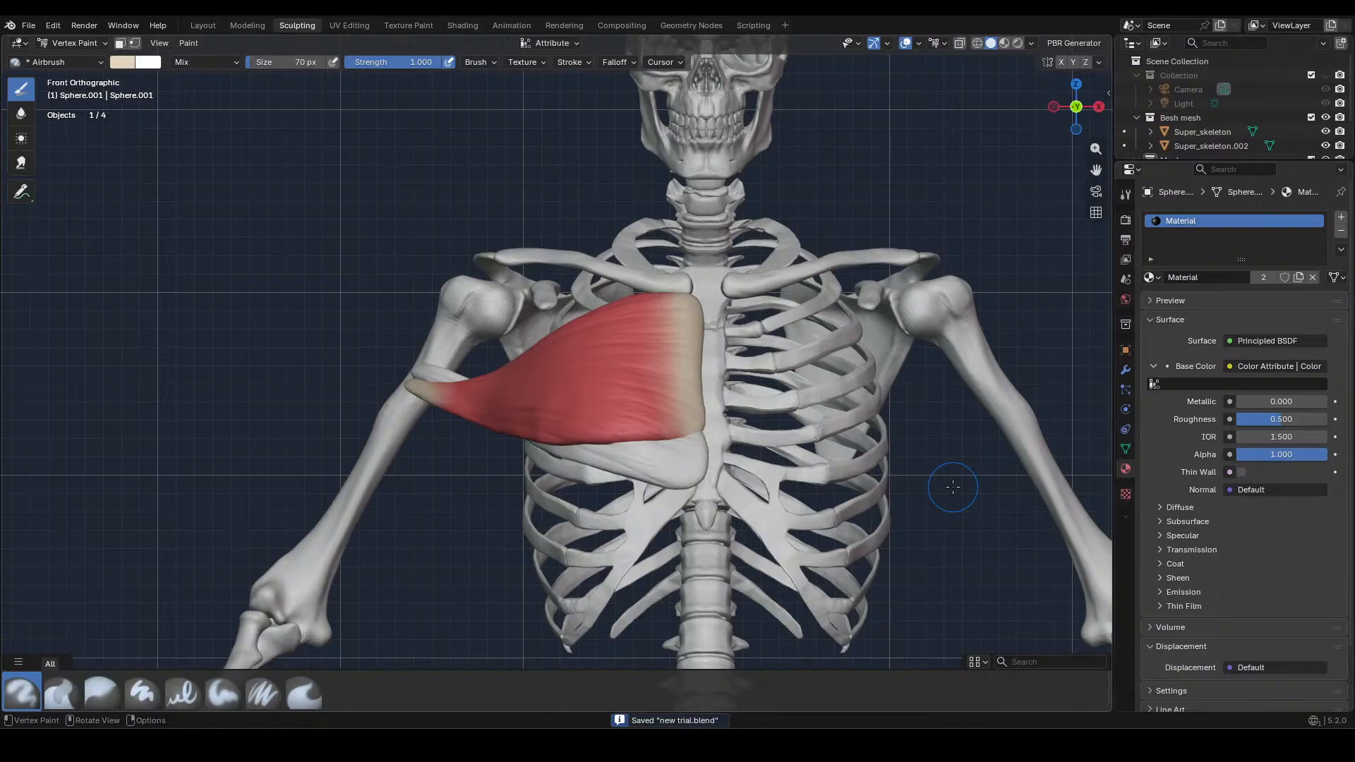
Check the painted muscles in Material Preview and Rendered shading with the camera and light collection shown
left_click(1003, 43)
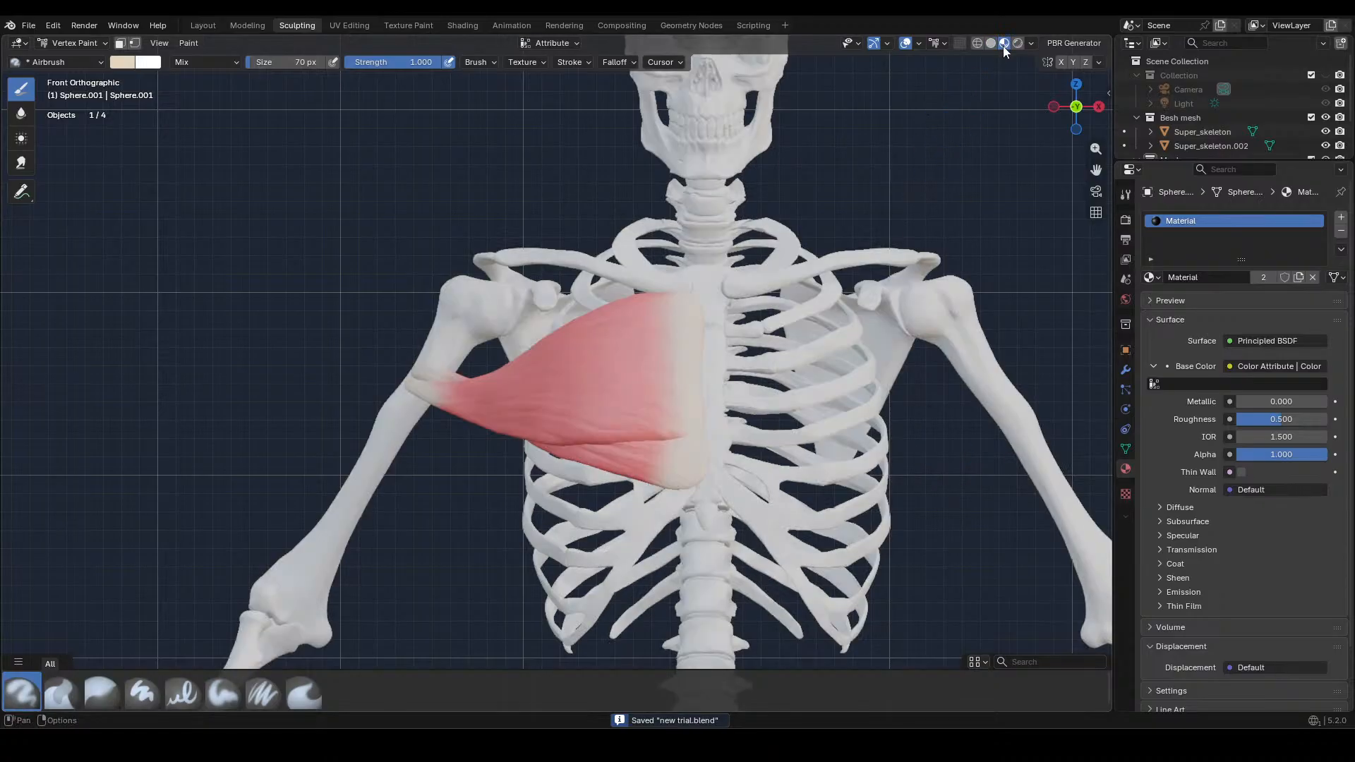
left_click(1017, 44)
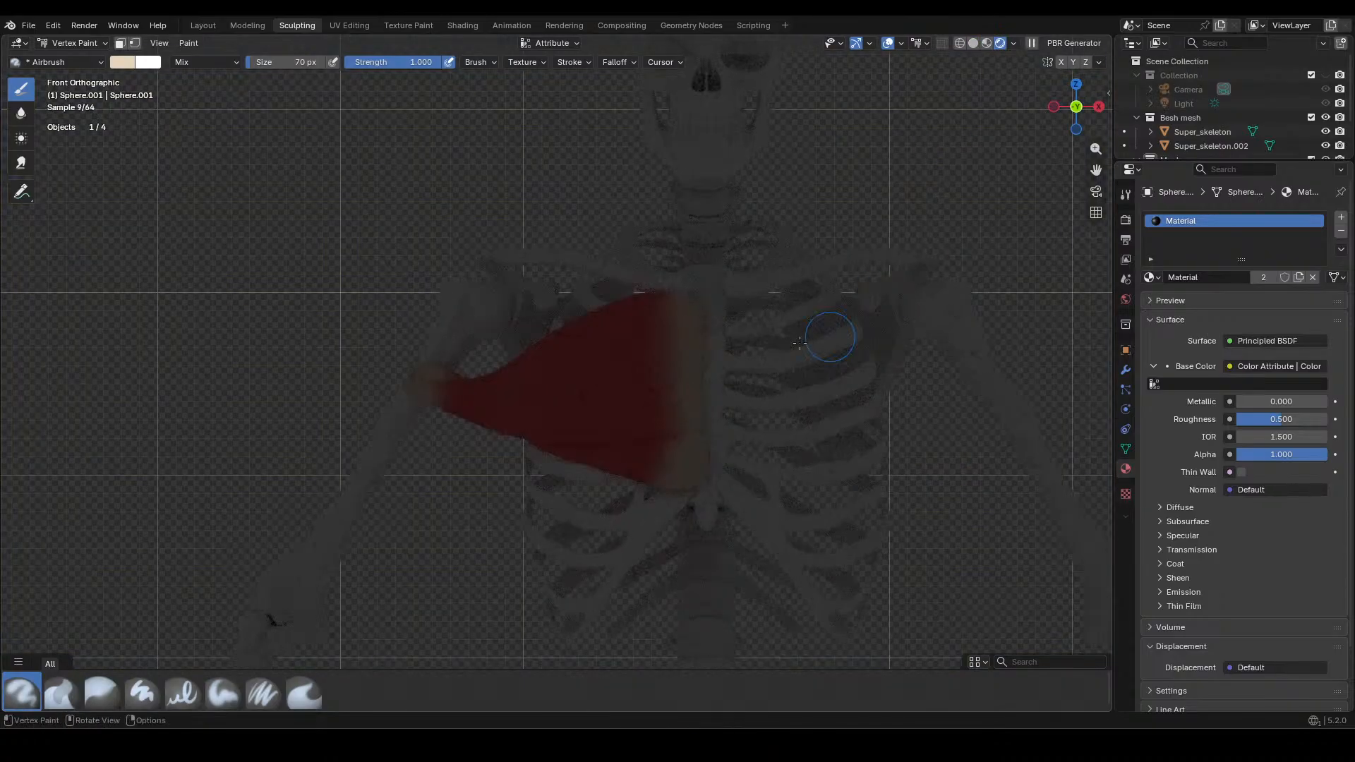
left_click(1326, 77)
scroll(927, 233, "down", 2)
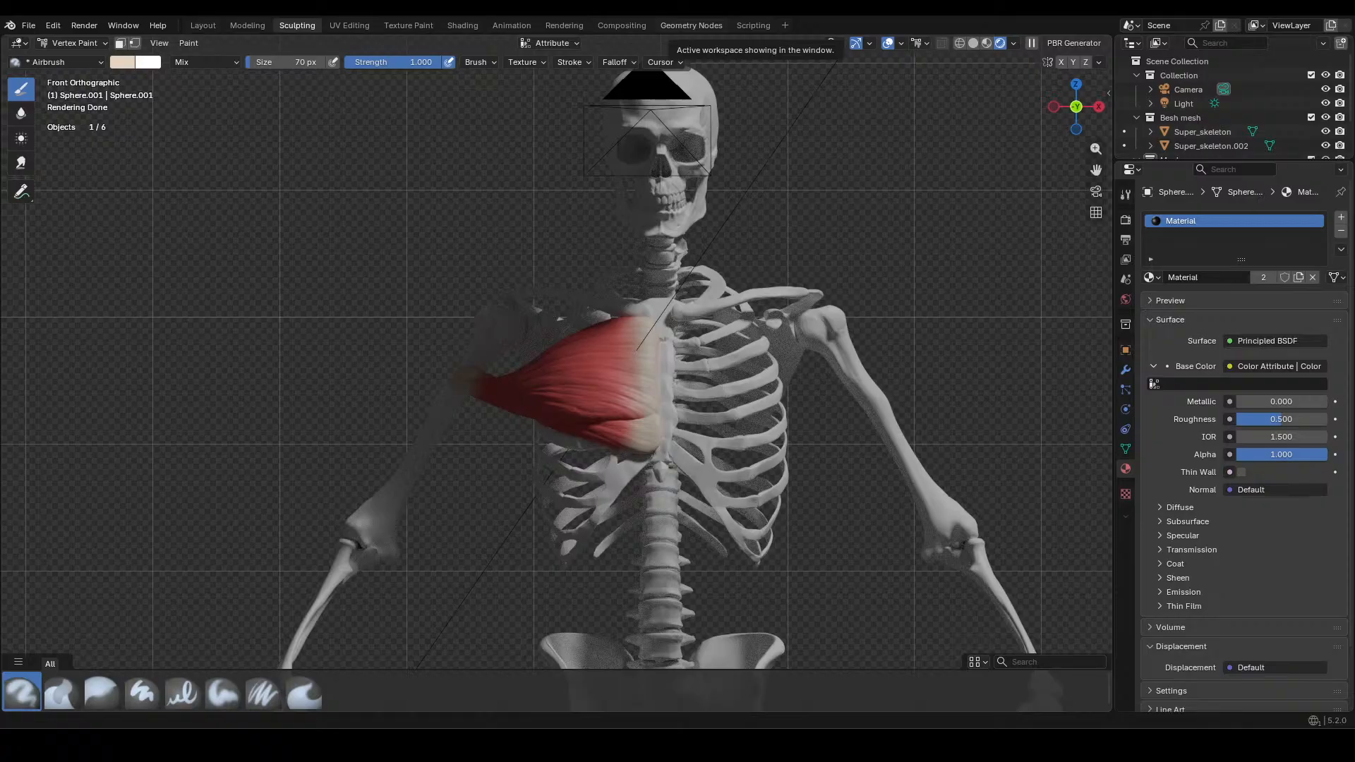
Switch to the Layout workspace, deselect the muscle, and hide the collection holding the camera and light
left_click(202, 25)
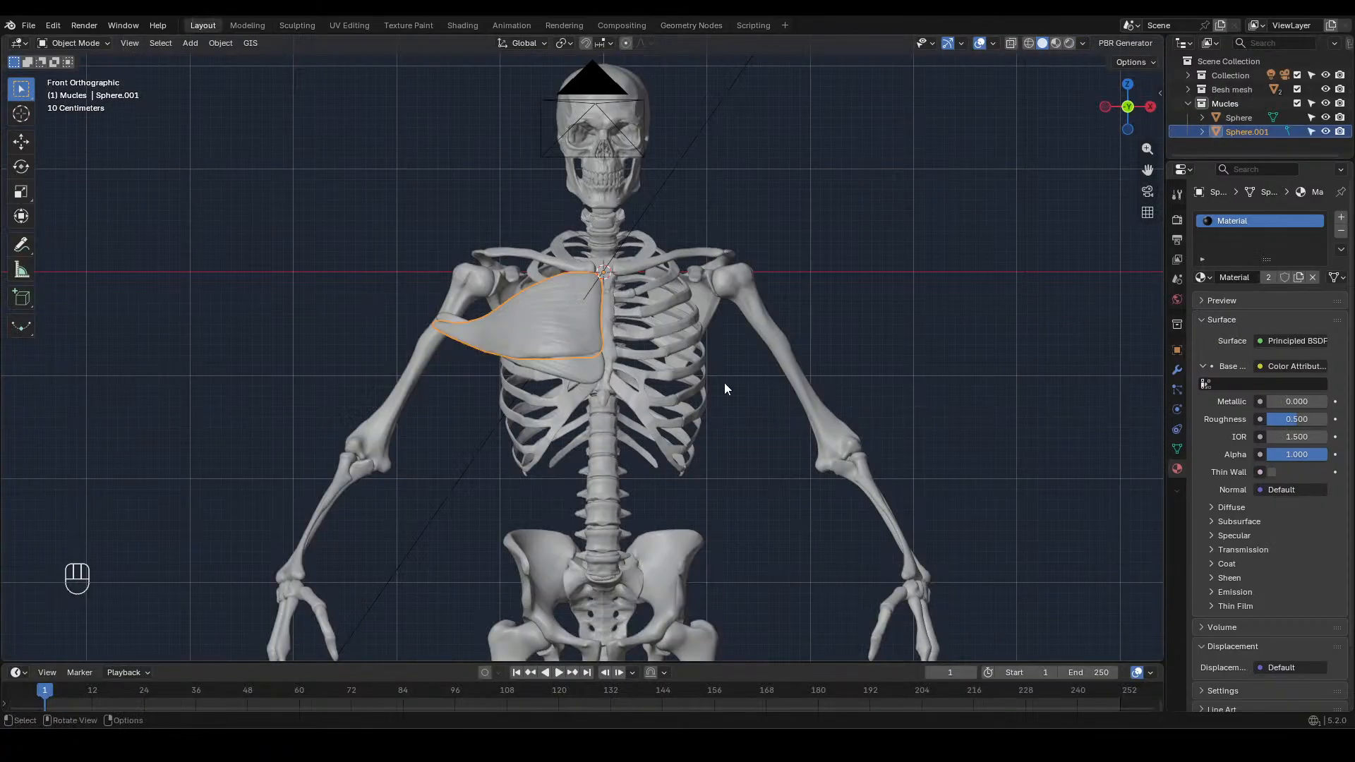
left_click(861, 305)
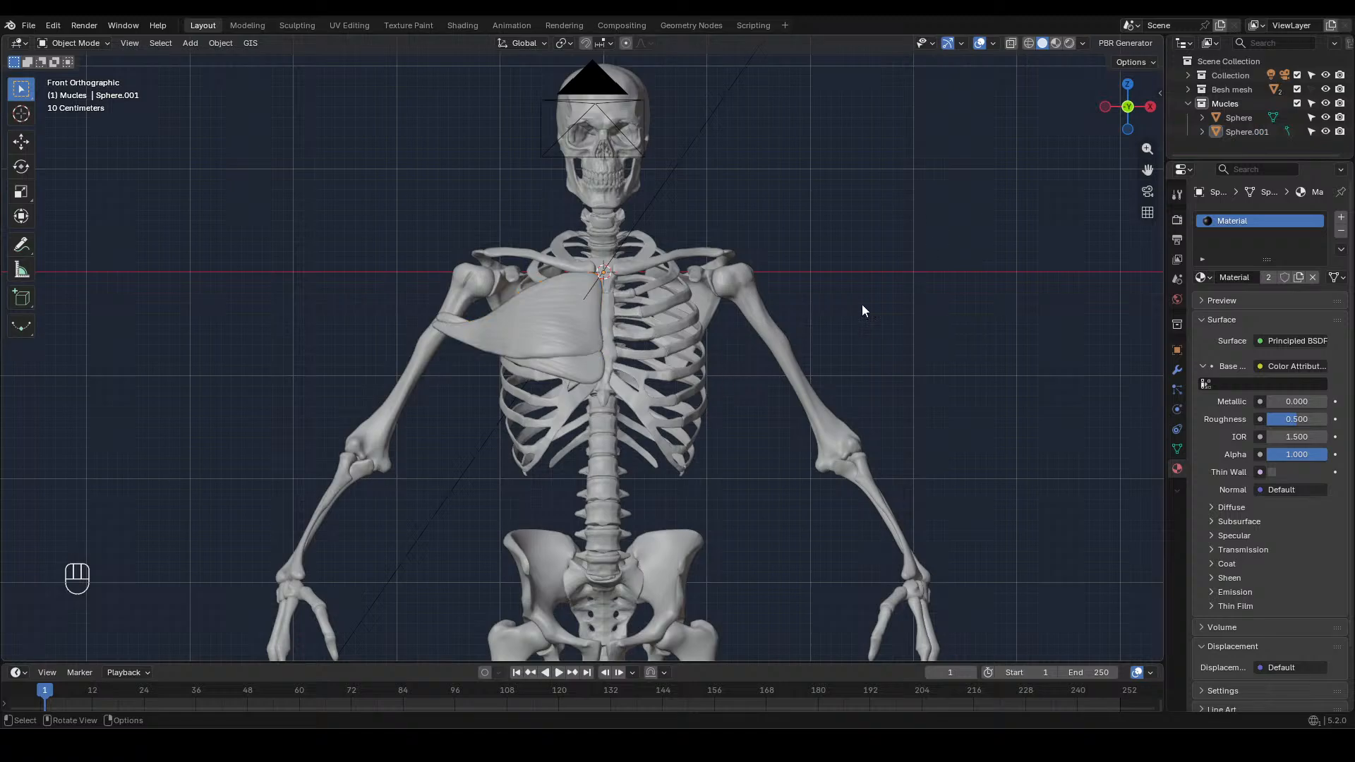
left_click(1325, 75)
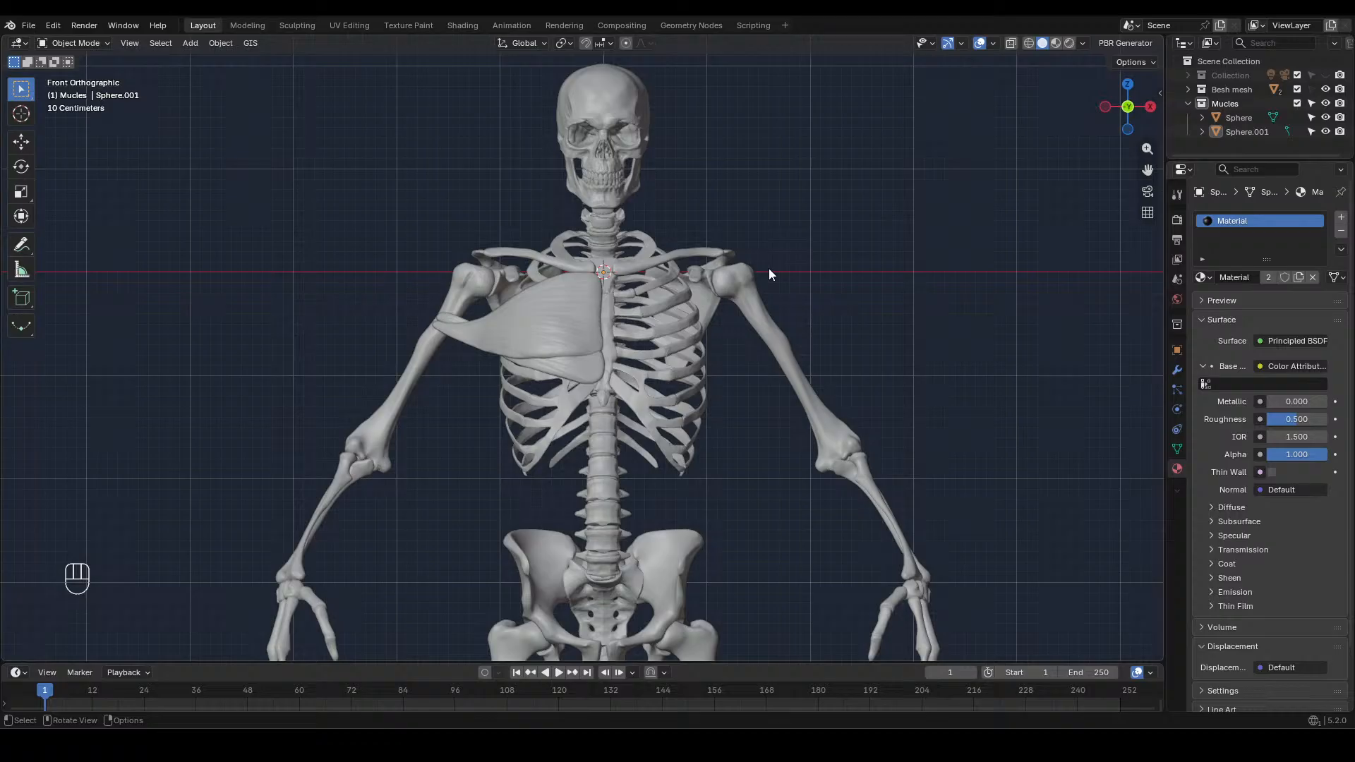
Add a UV sphere at the 3D cursor for a new muscle and enter Edit Mode on it
key("shift+a")
mouse_move(836, 256)
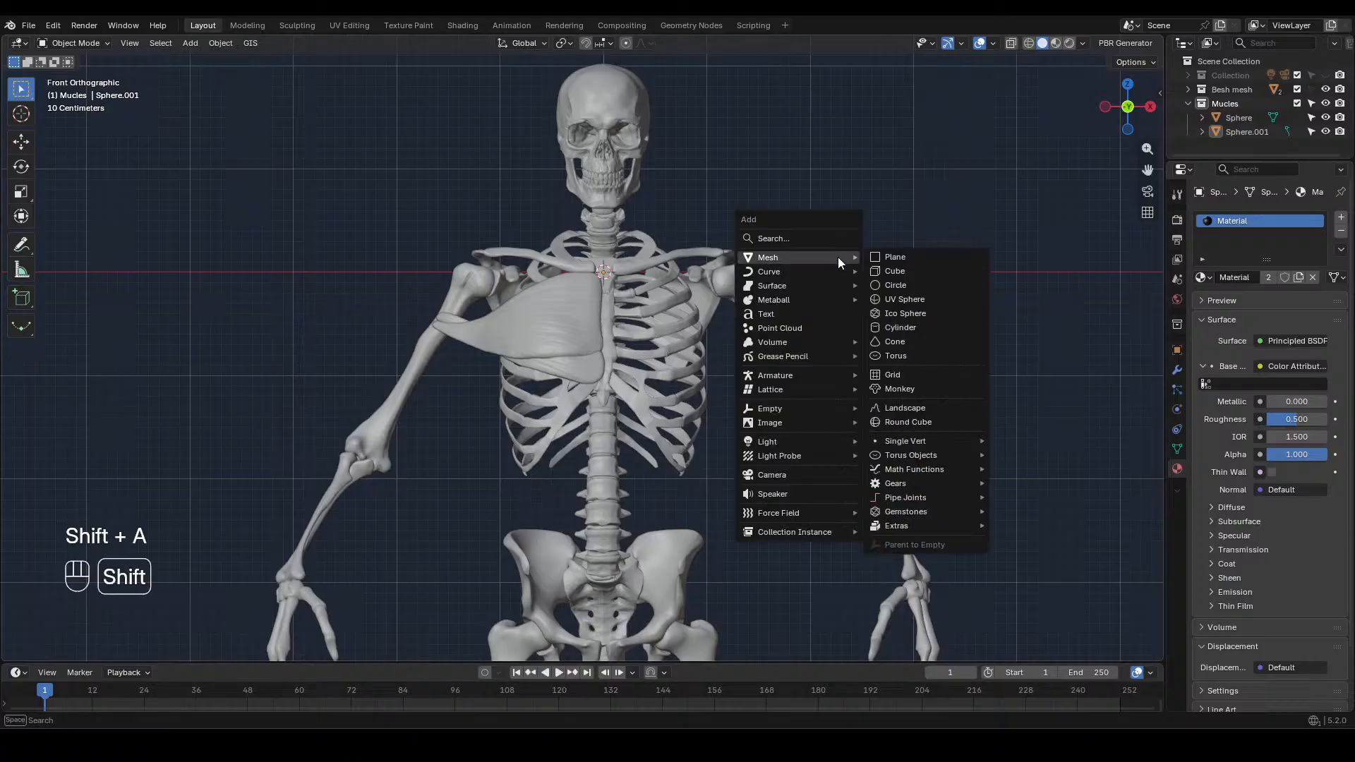
left_click(907, 299)
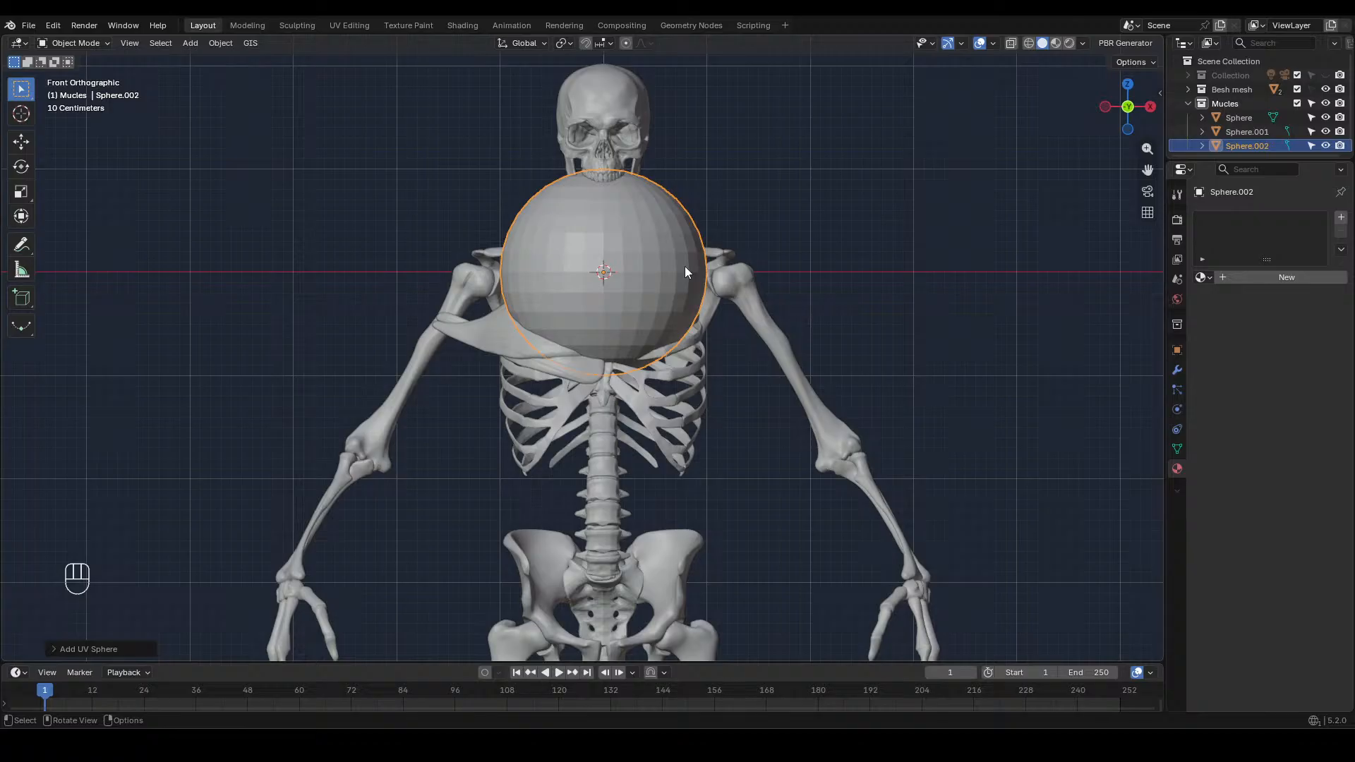
key("Tab")
key("g")
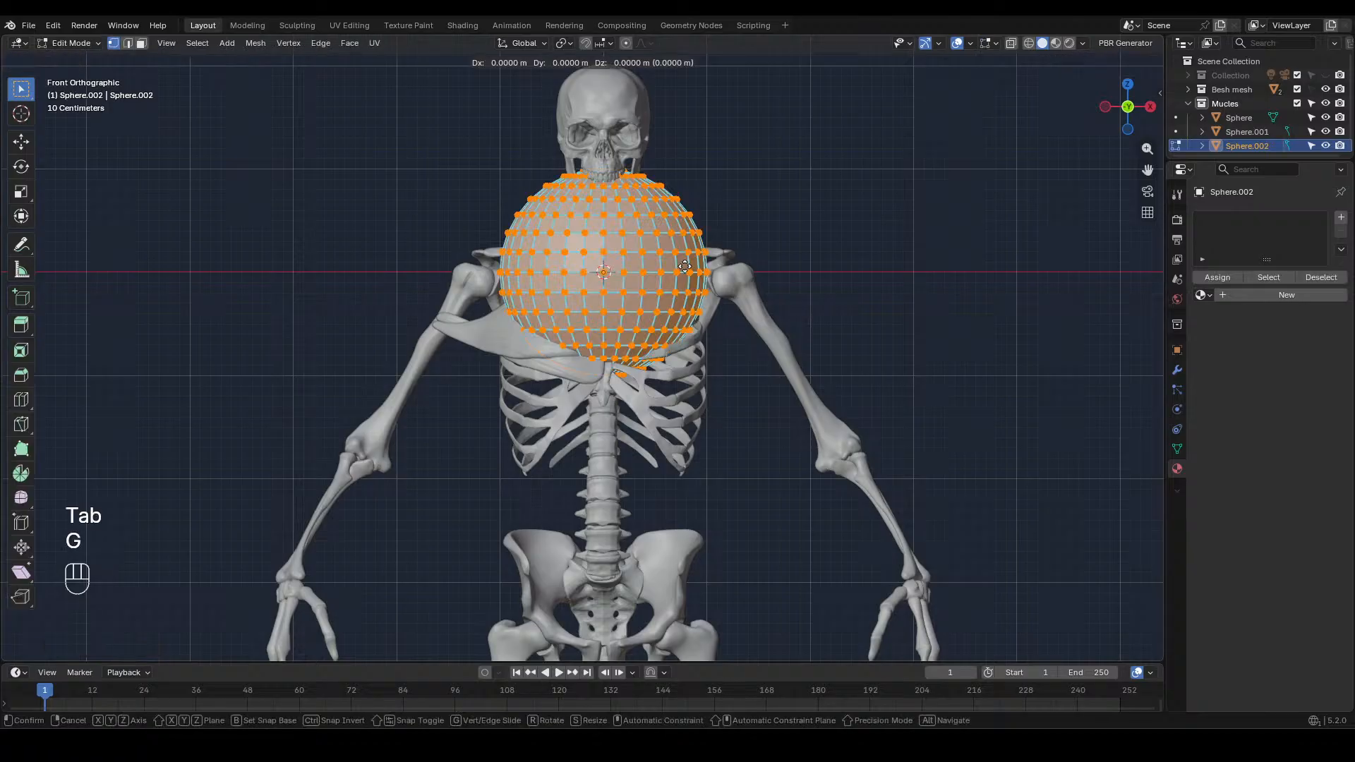
key("z")
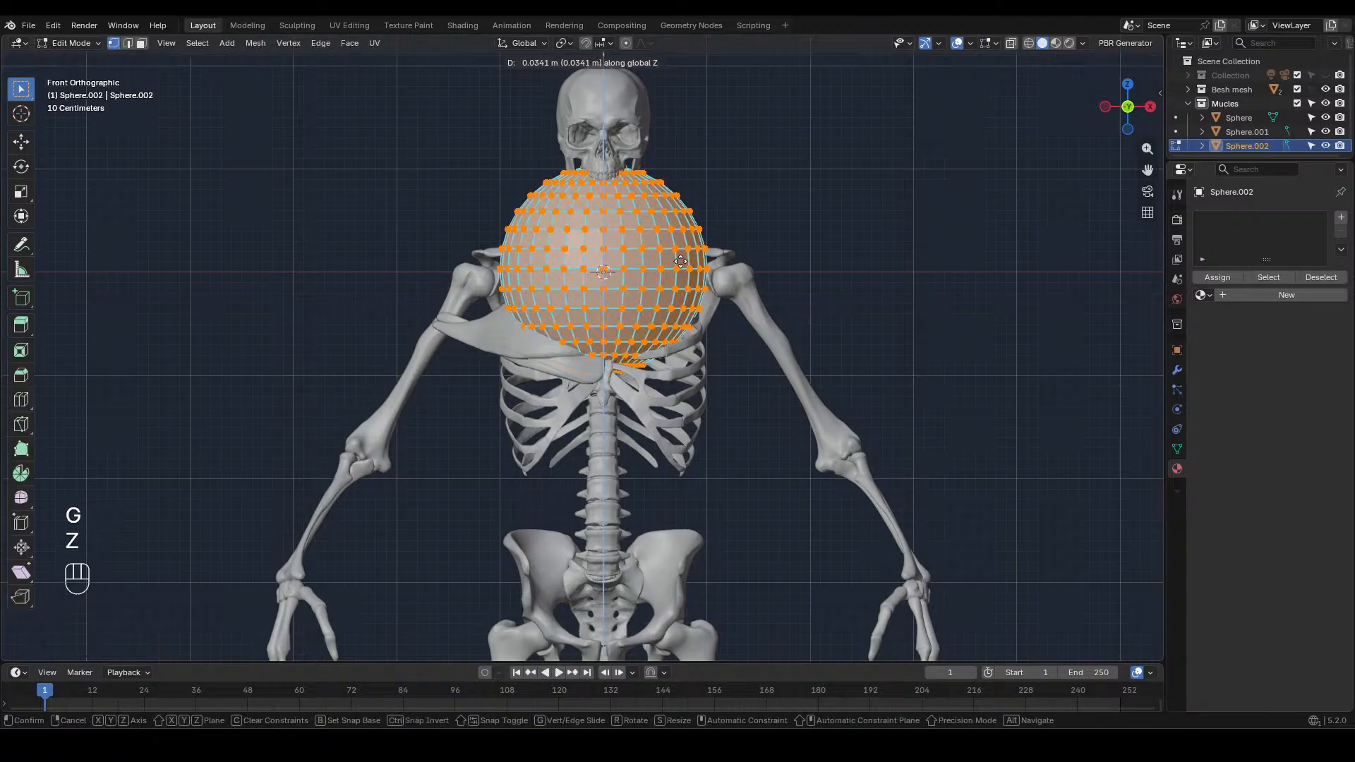
right_click(667, 252)
Flatten the sphere strongly along Z, and narrow it along Y in side view into a long horizontal ellipsoid
key("s")
key("z")
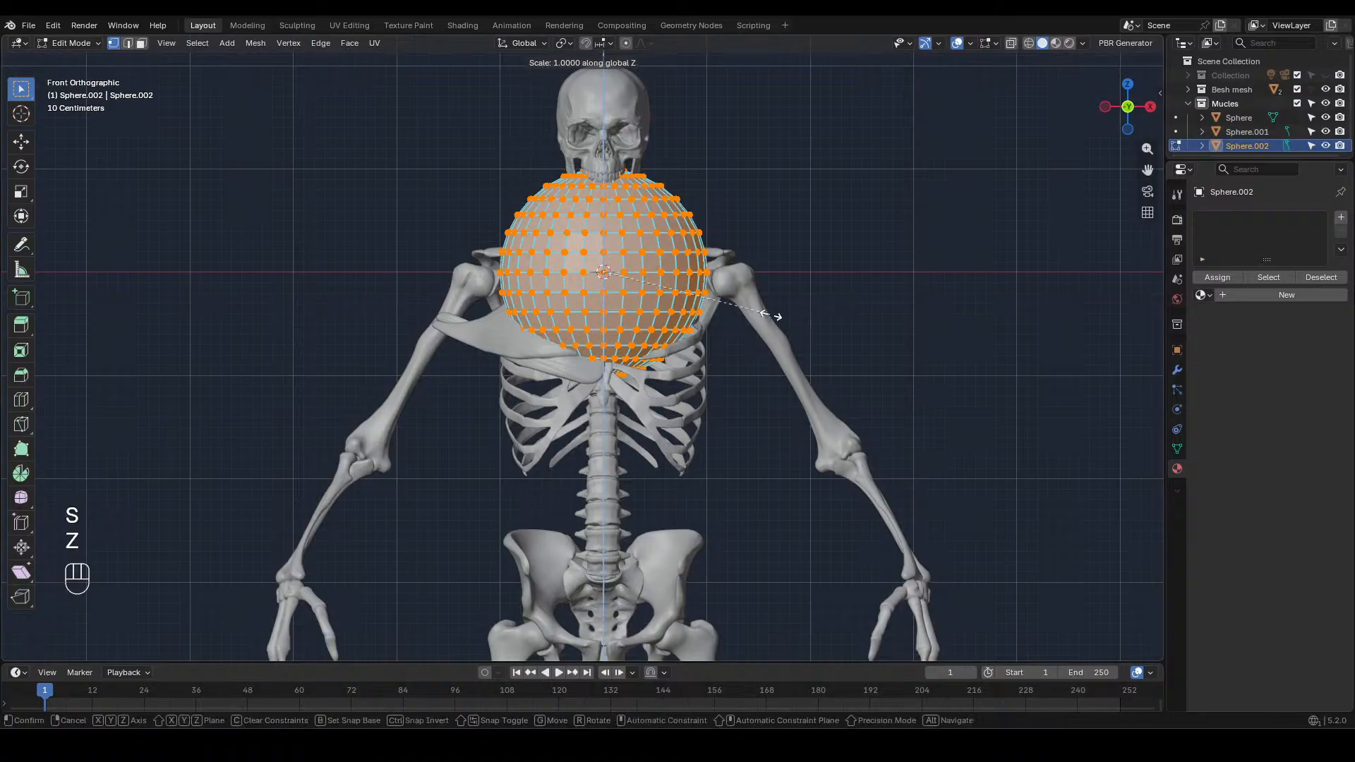
left_click(633, 272)
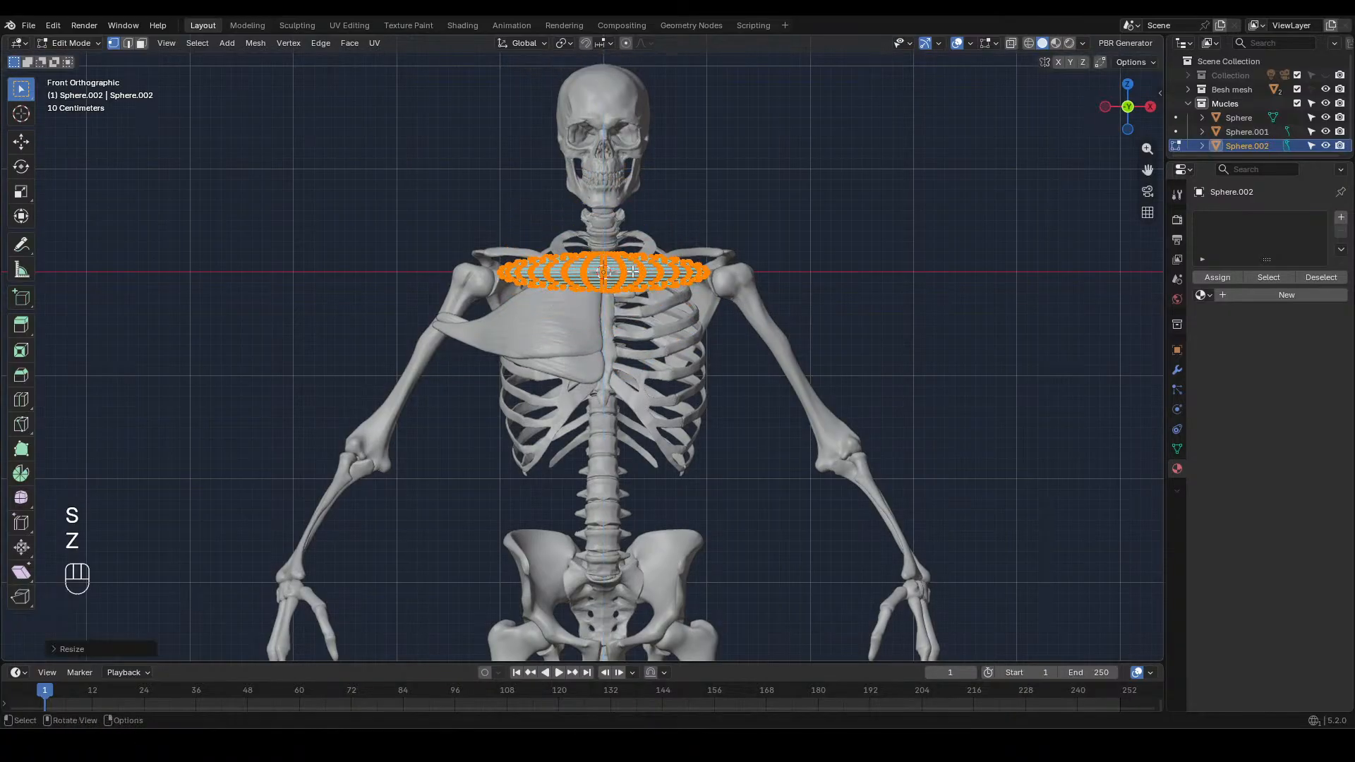
key("KP_3")
key("y")
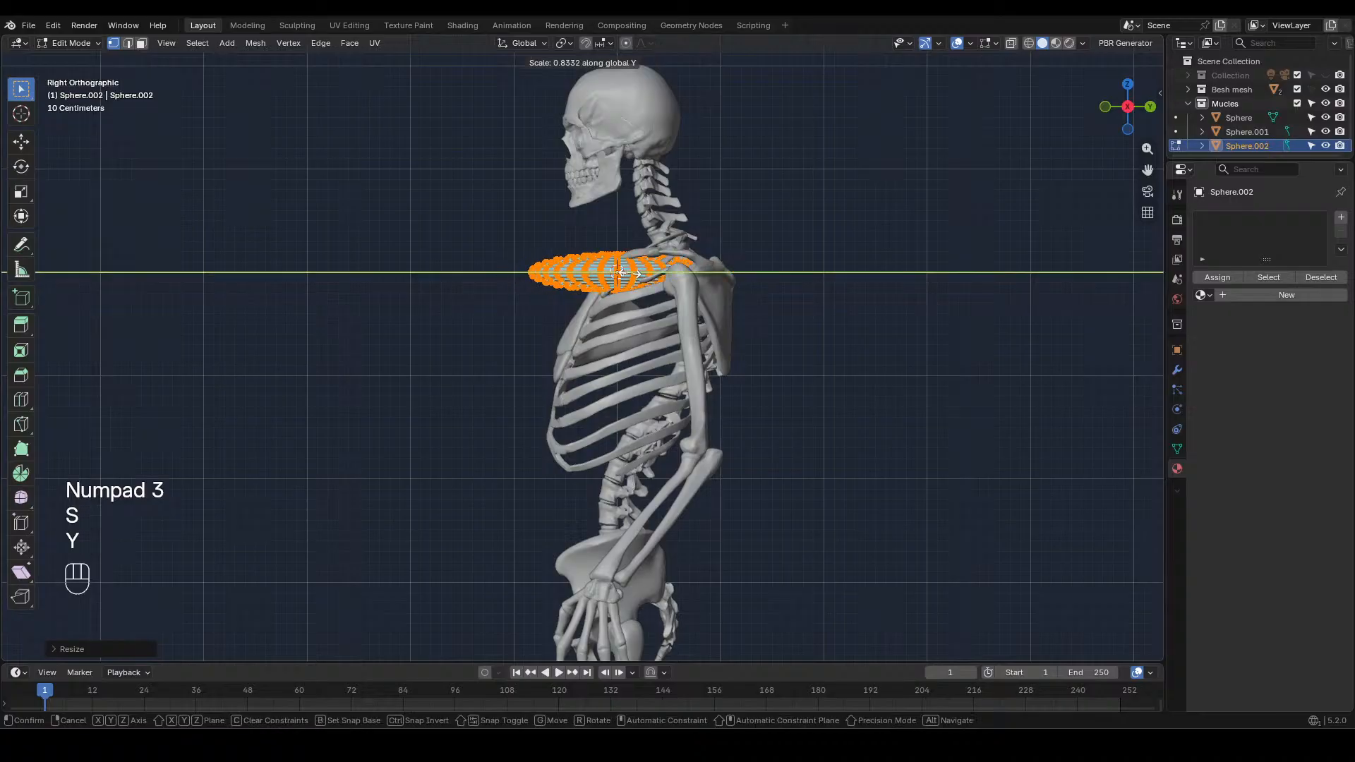
left_click(616, 271)
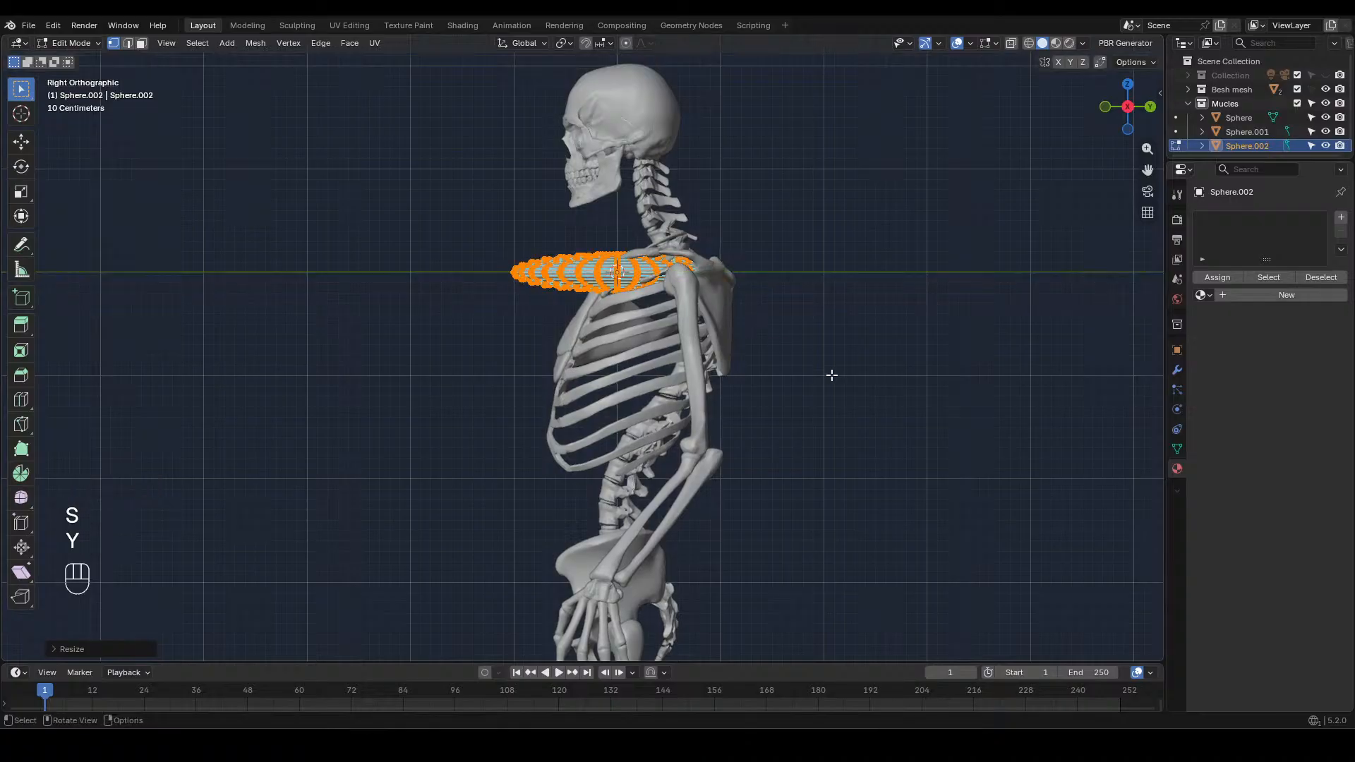
key("s")
key("y")
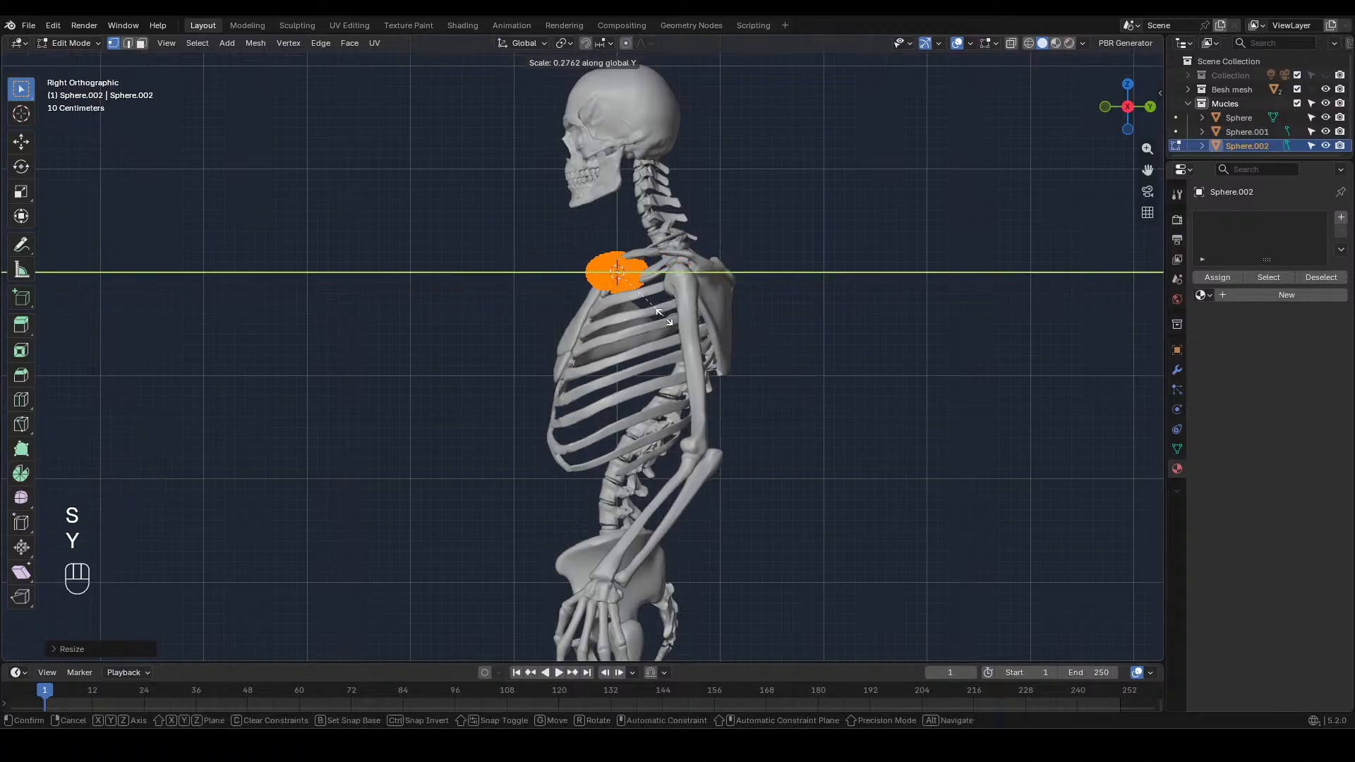
left_click(627, 290)
Scale the ellipsoid slightly taller along Z in front view
key("KP_1")
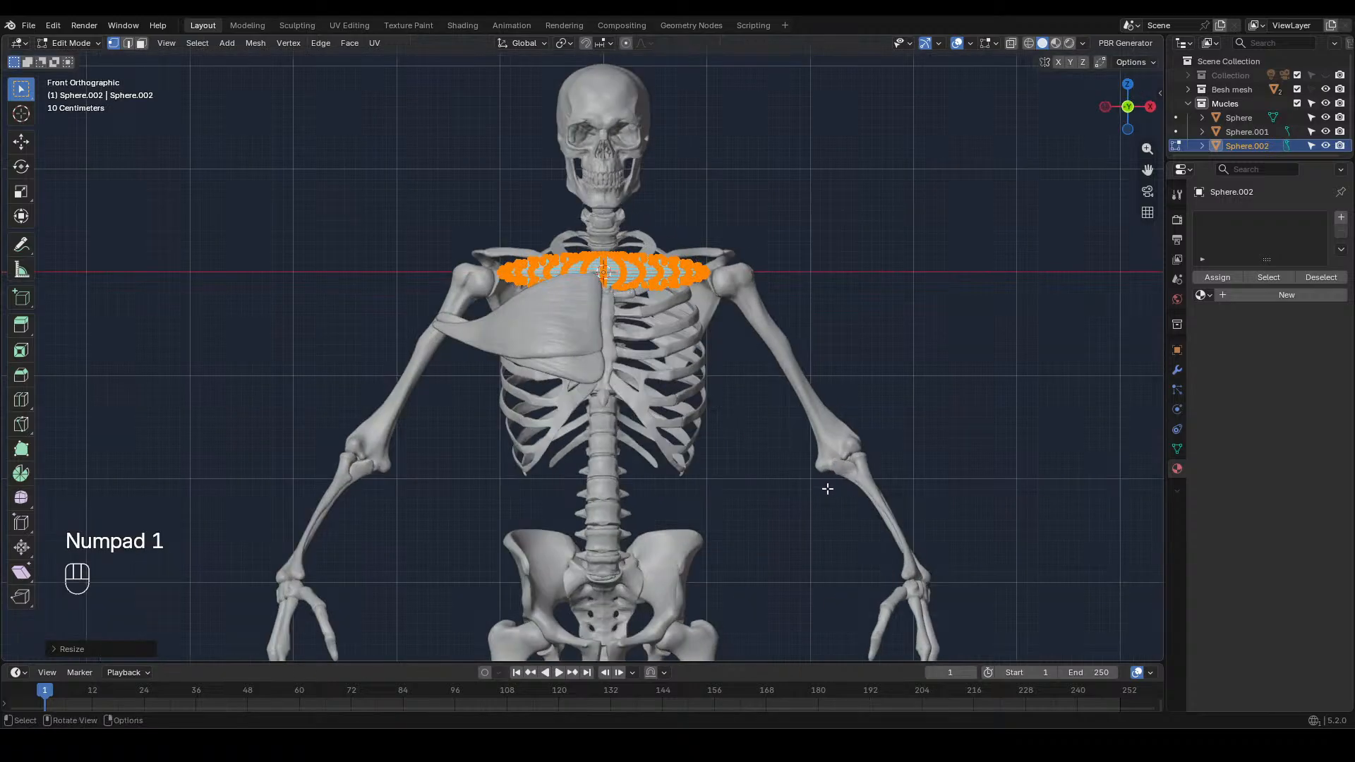
key("s")
key("z")
left_click(863, 600)
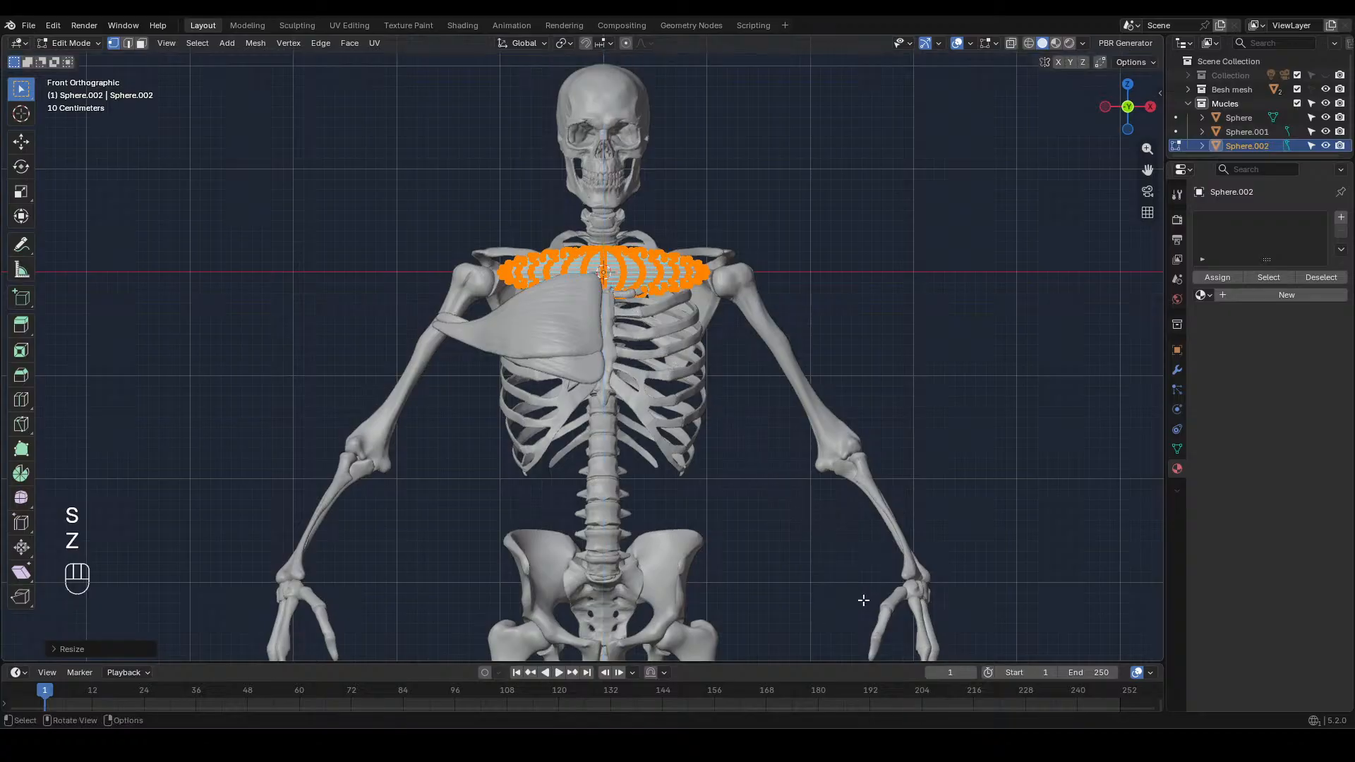
Move the ellipsoid forward along Y in front of the upper ribs, and tilt it about X to follow the chest's slope
key("KP_3")
key("g")
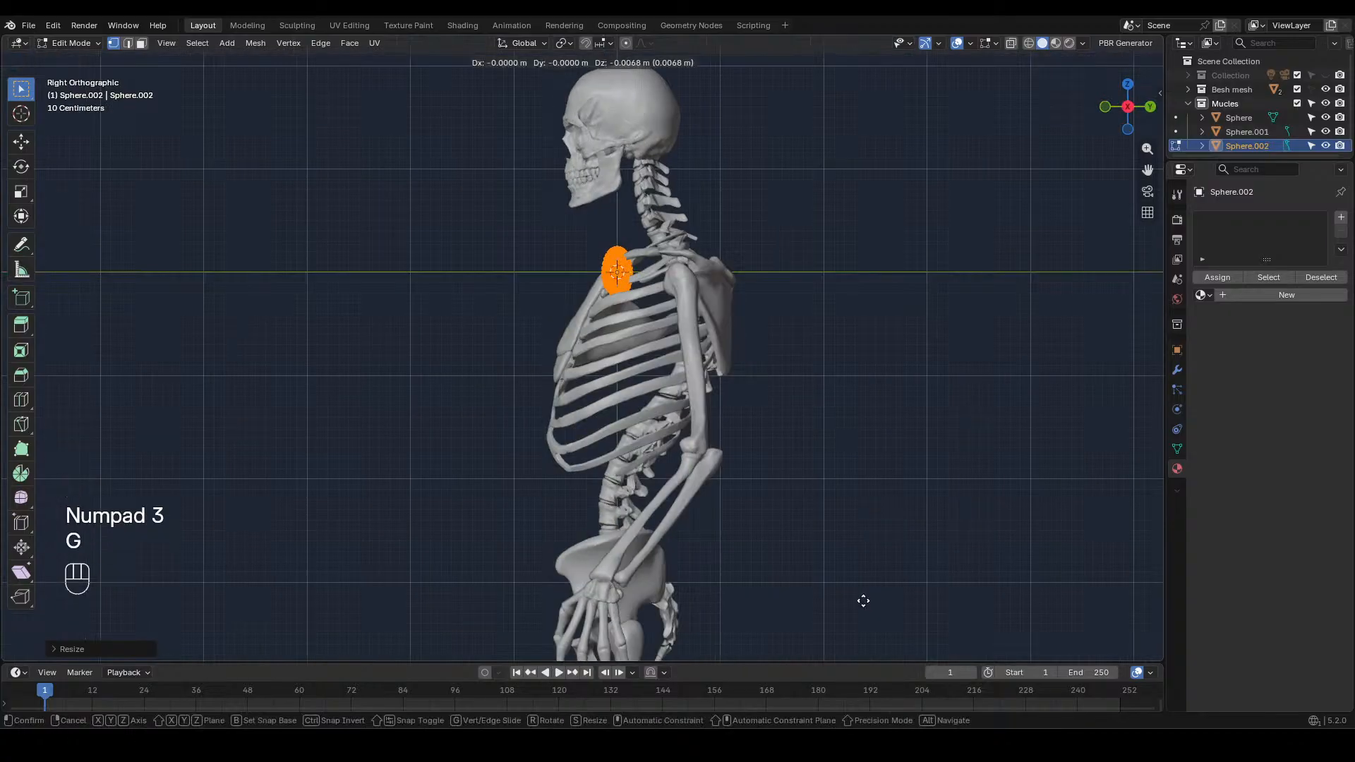
key("y")
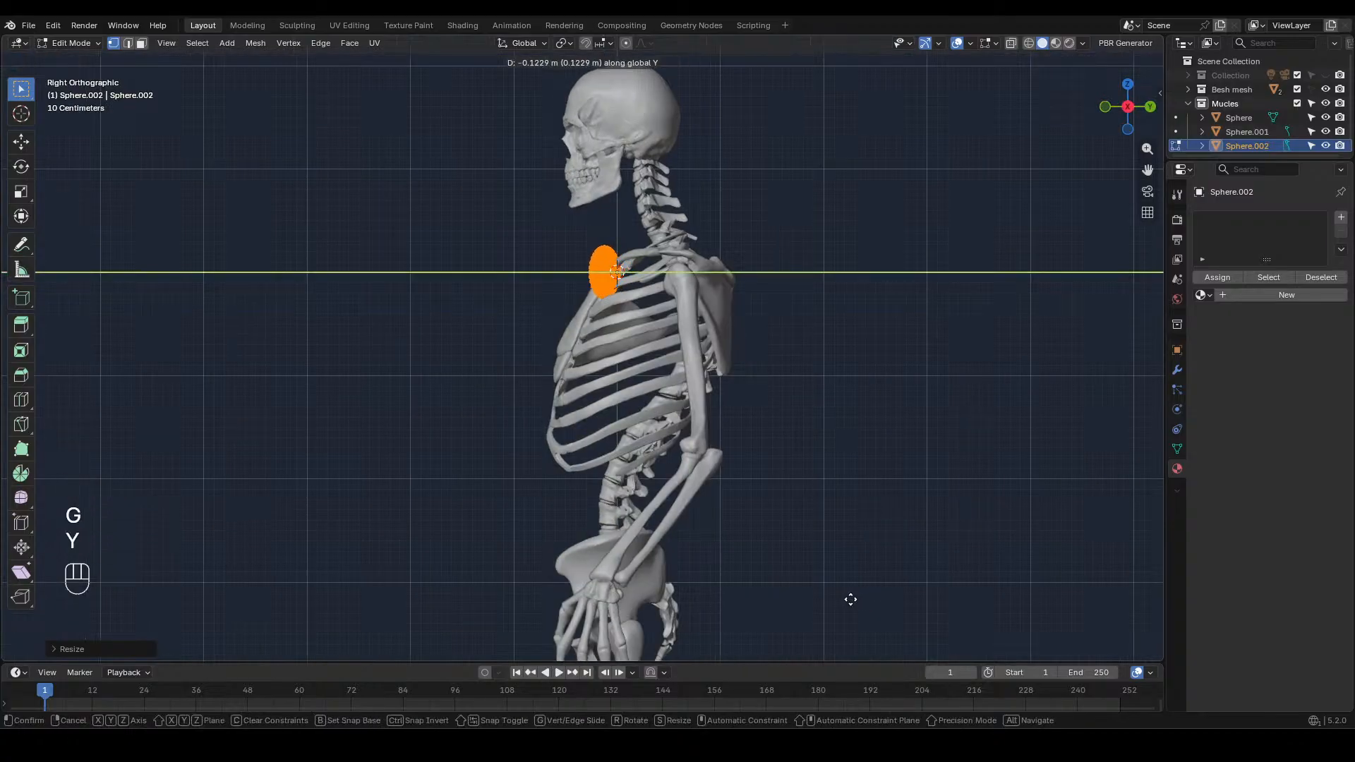
left_click(840, 595)
key("r")
key("x")
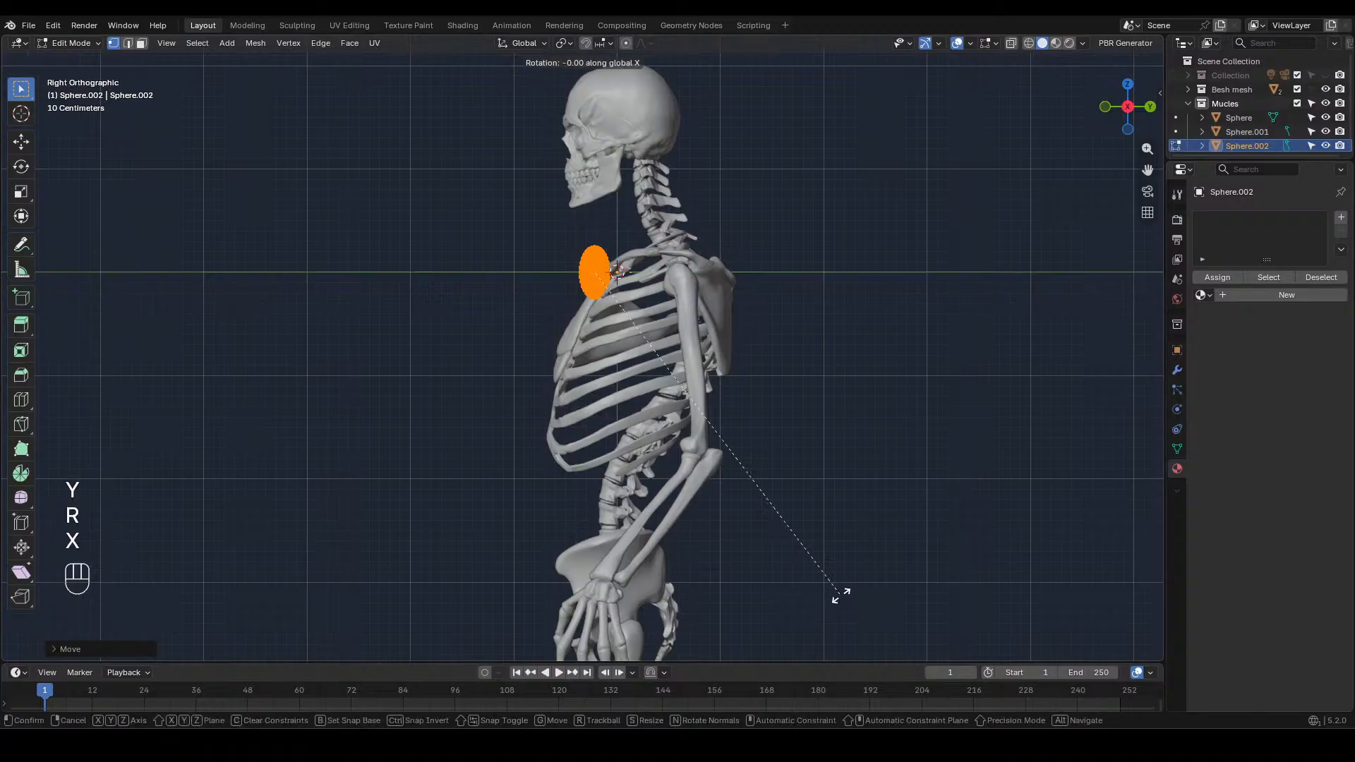
left_click(644, 38)
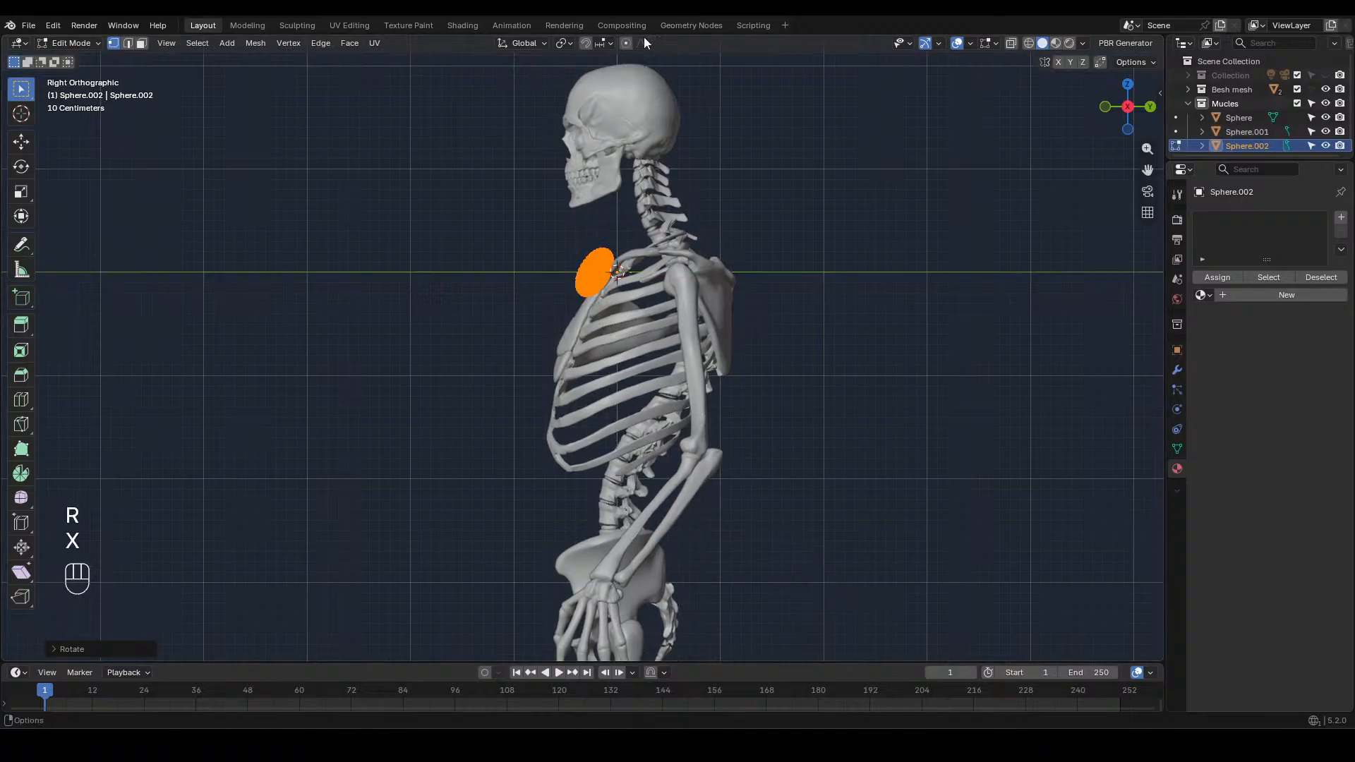
Rotate the ellipsoid about Y by about -30° in front view, and move it over the chest muscle's upper edge towards the upper arm
key("KP_1")
key("r")
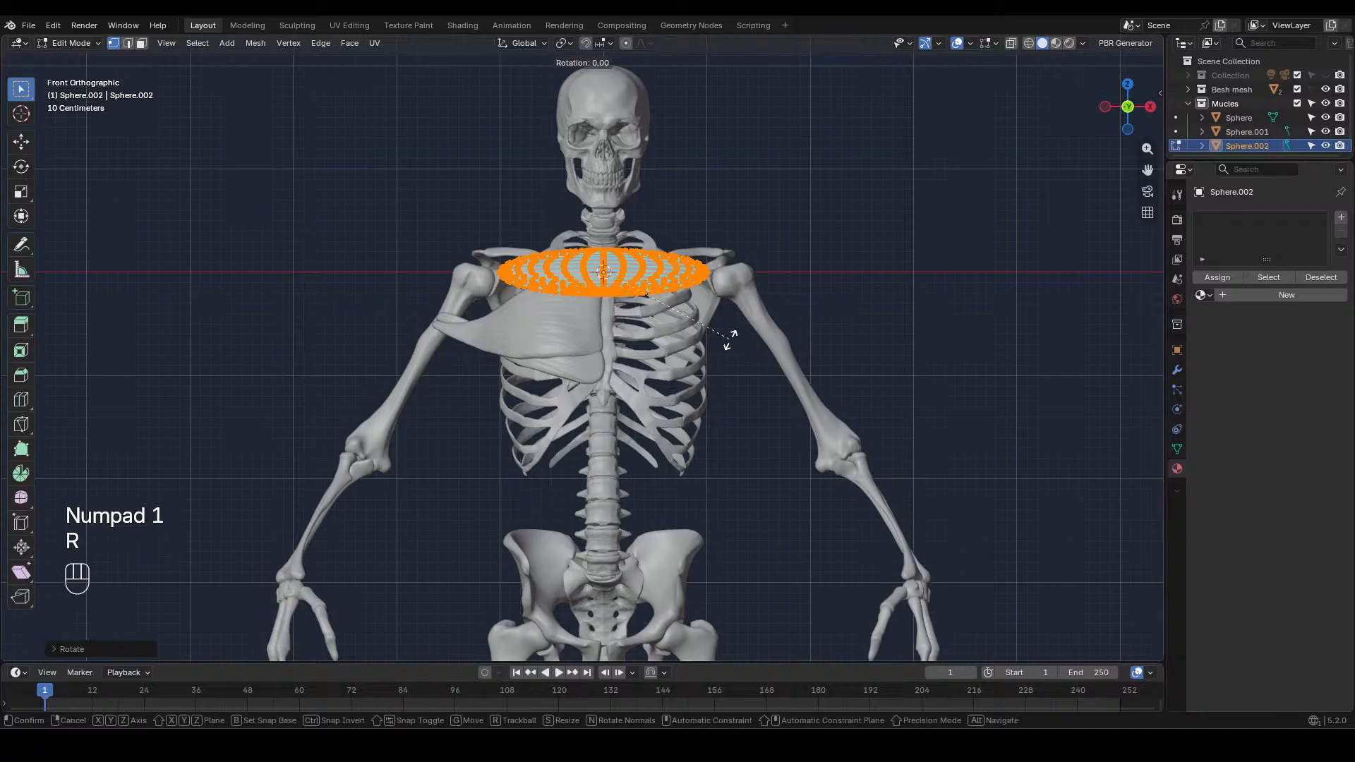
key("y")
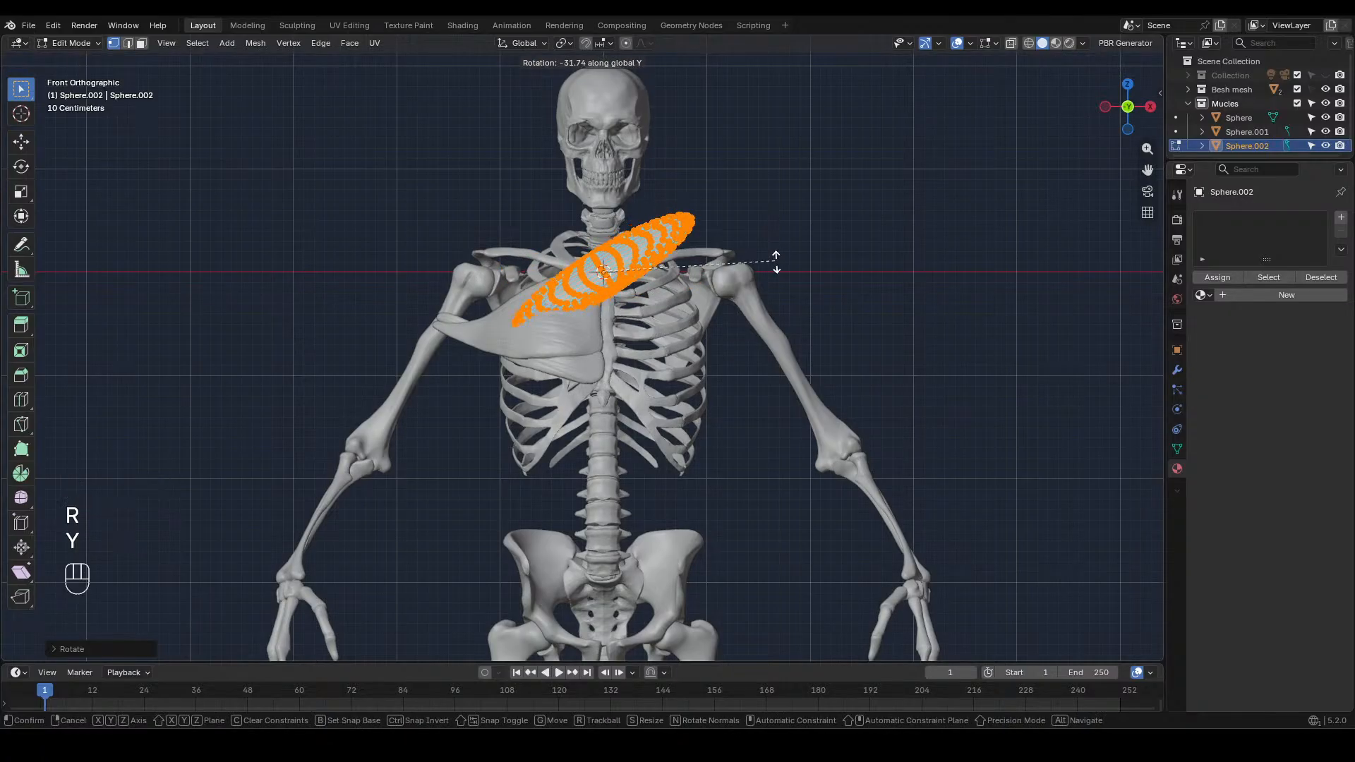
left_click(775, 268)
key("g")
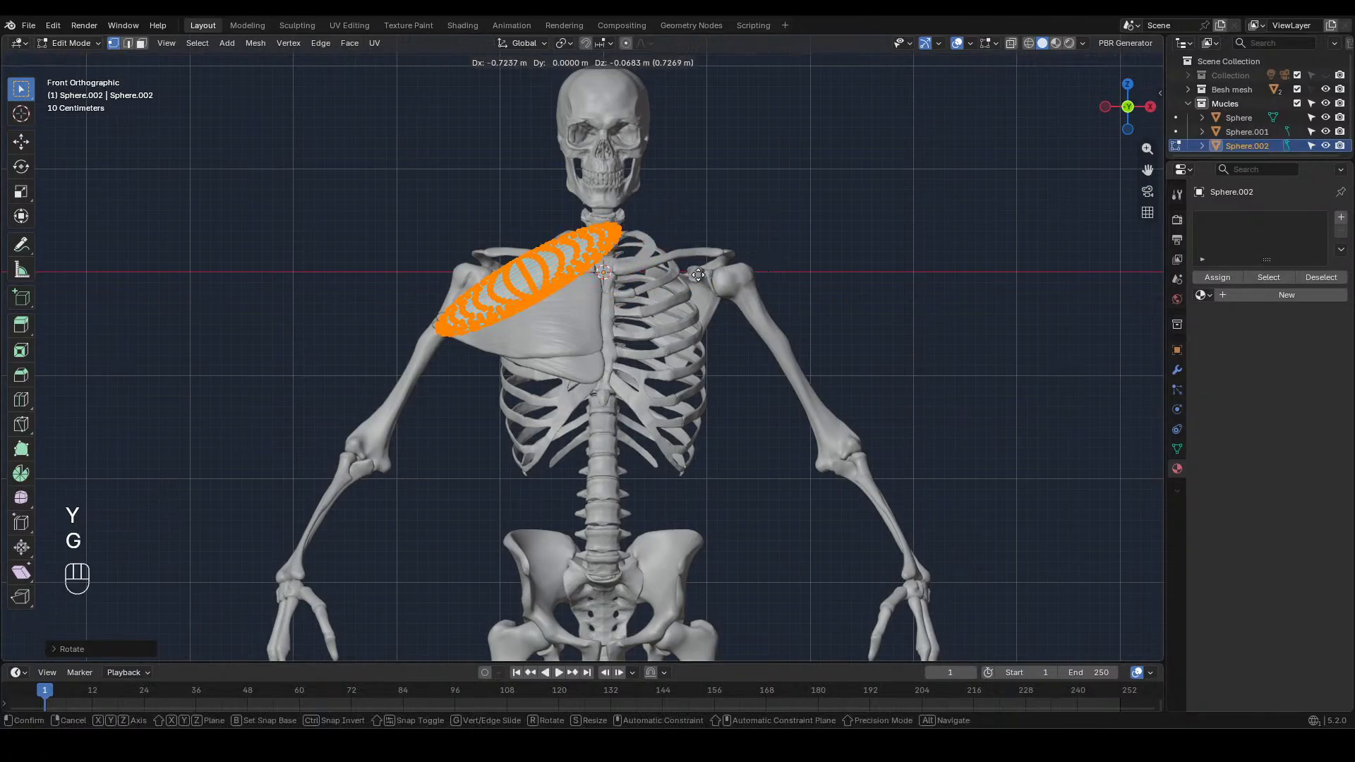
left_click(670, 292)
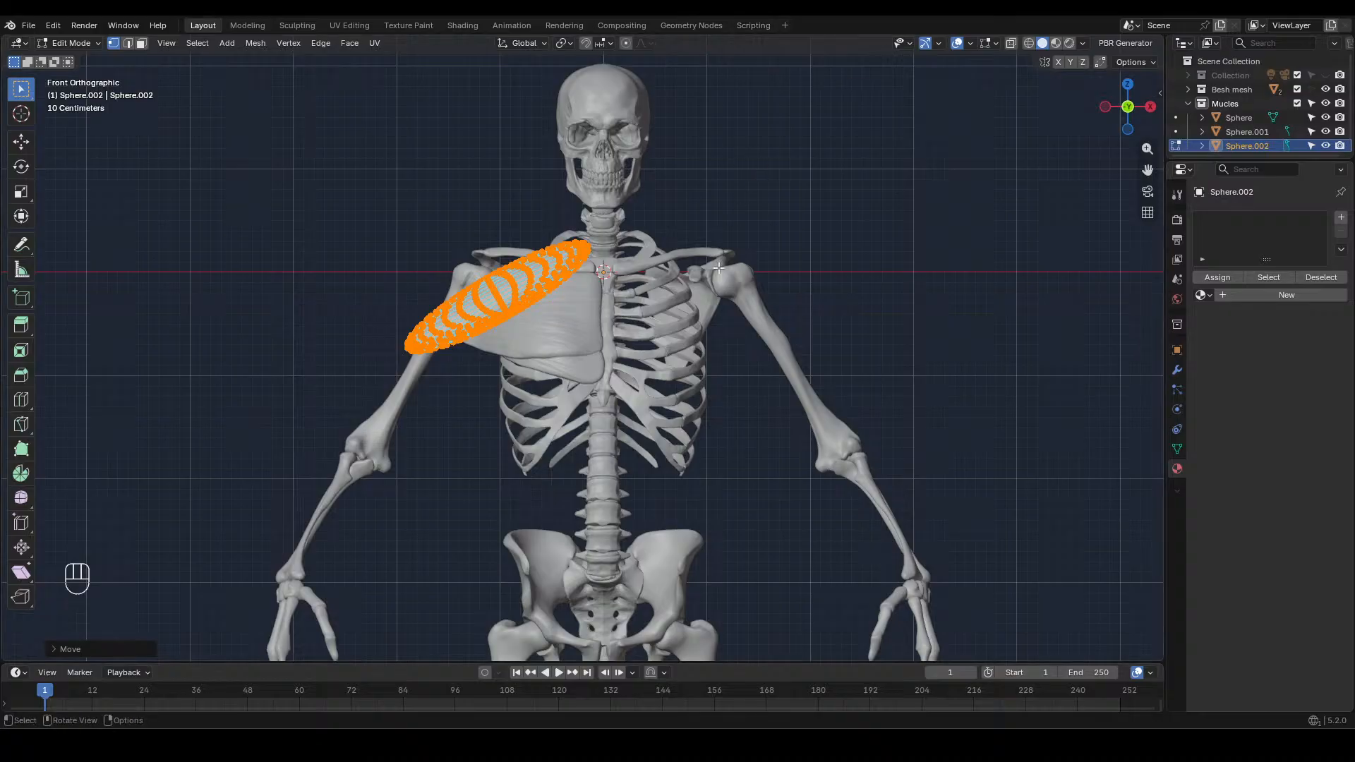
Leave mesh editing and switch to the Sculpting workspace with solid viewport shading
key("Tab")
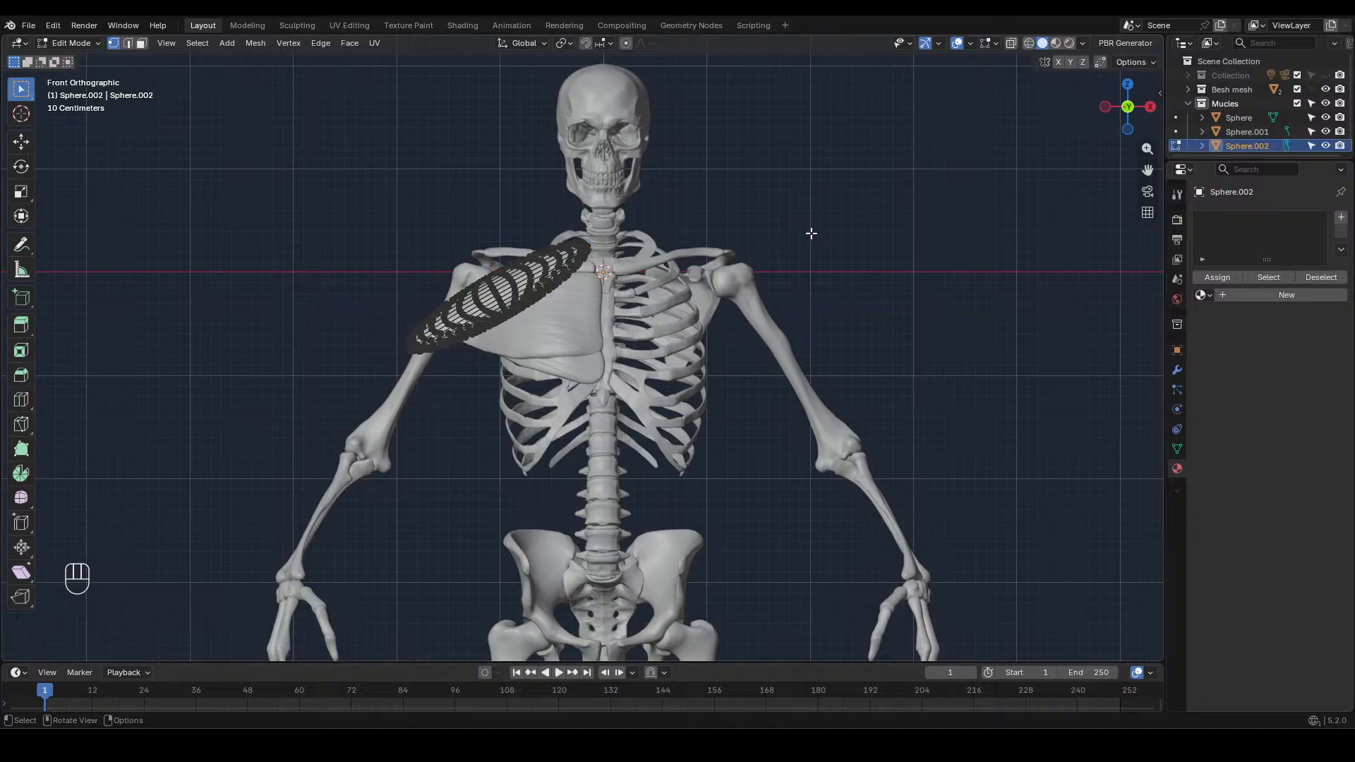
left_click(297, 25)
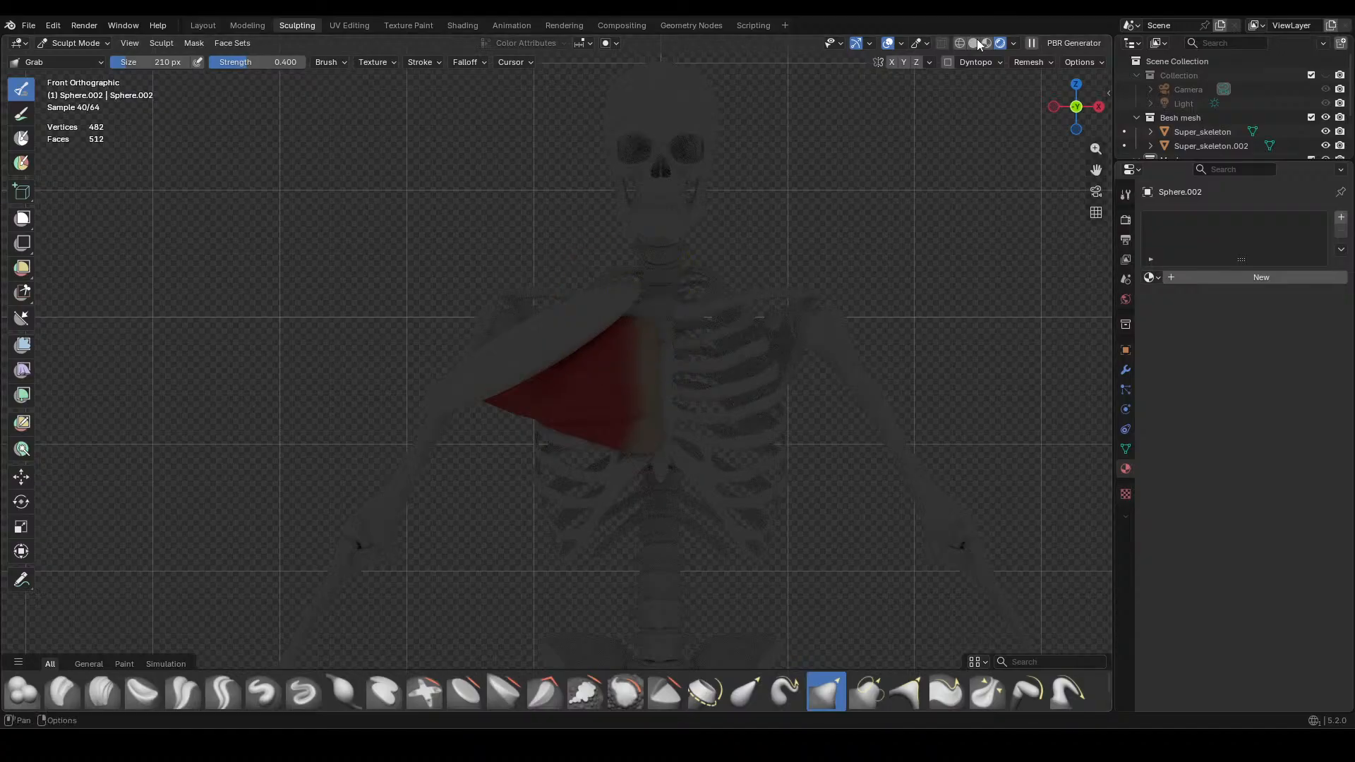
left_click(973, 43)
Pull the ellipsoid's inner upper edge and tip back towards the collarbone with the Grab brush
scroll(630, 341, "up", 3)
middle_click_drag(629, 341, 637, 410)
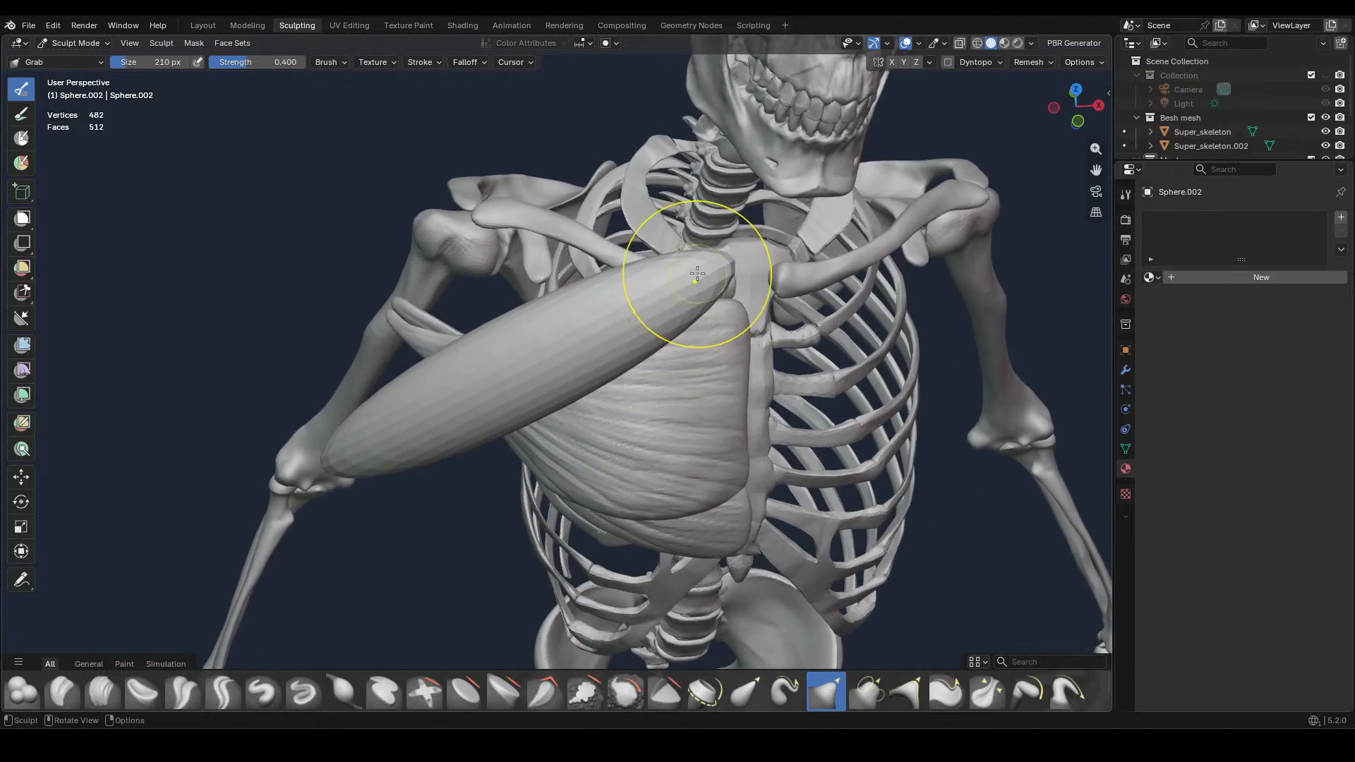
left_click_drag(620, 267, 578, 260)
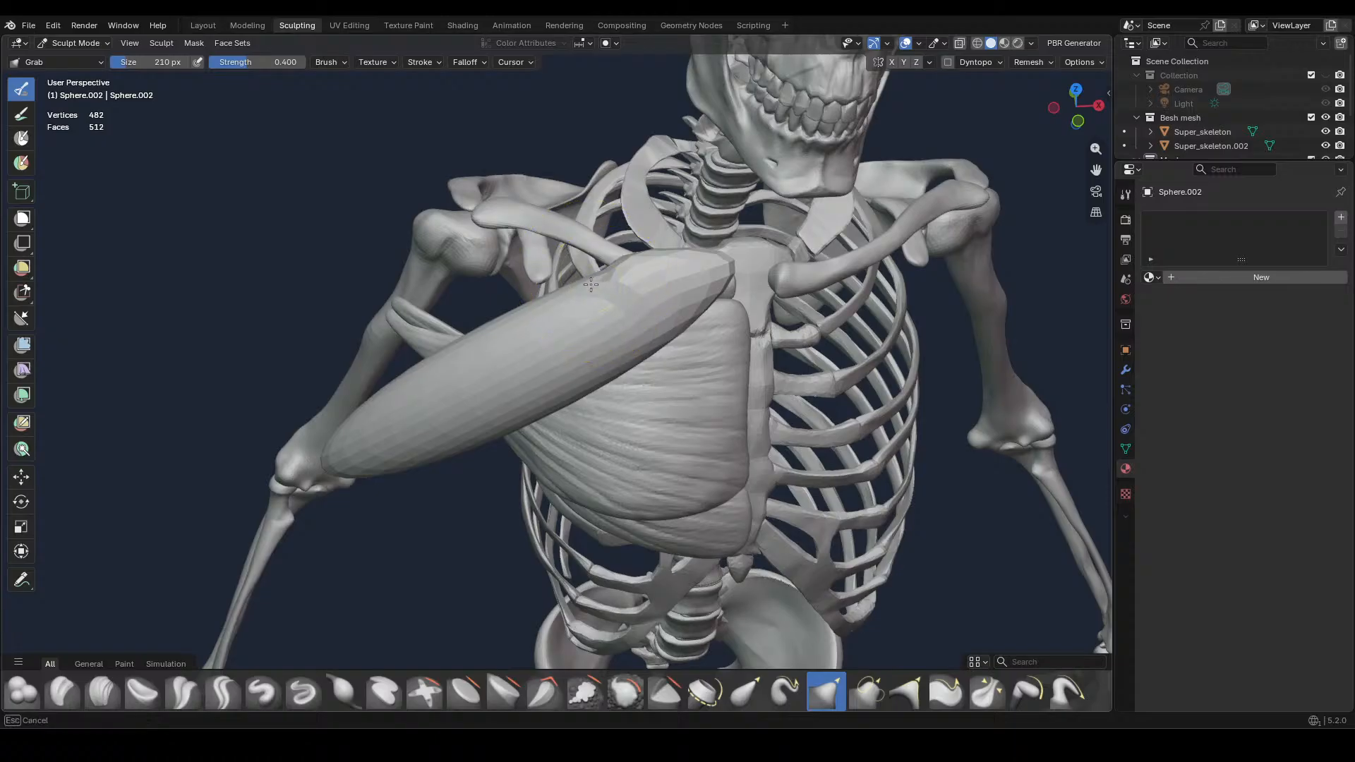
middle_click_drag(700, 326, 678, 375)
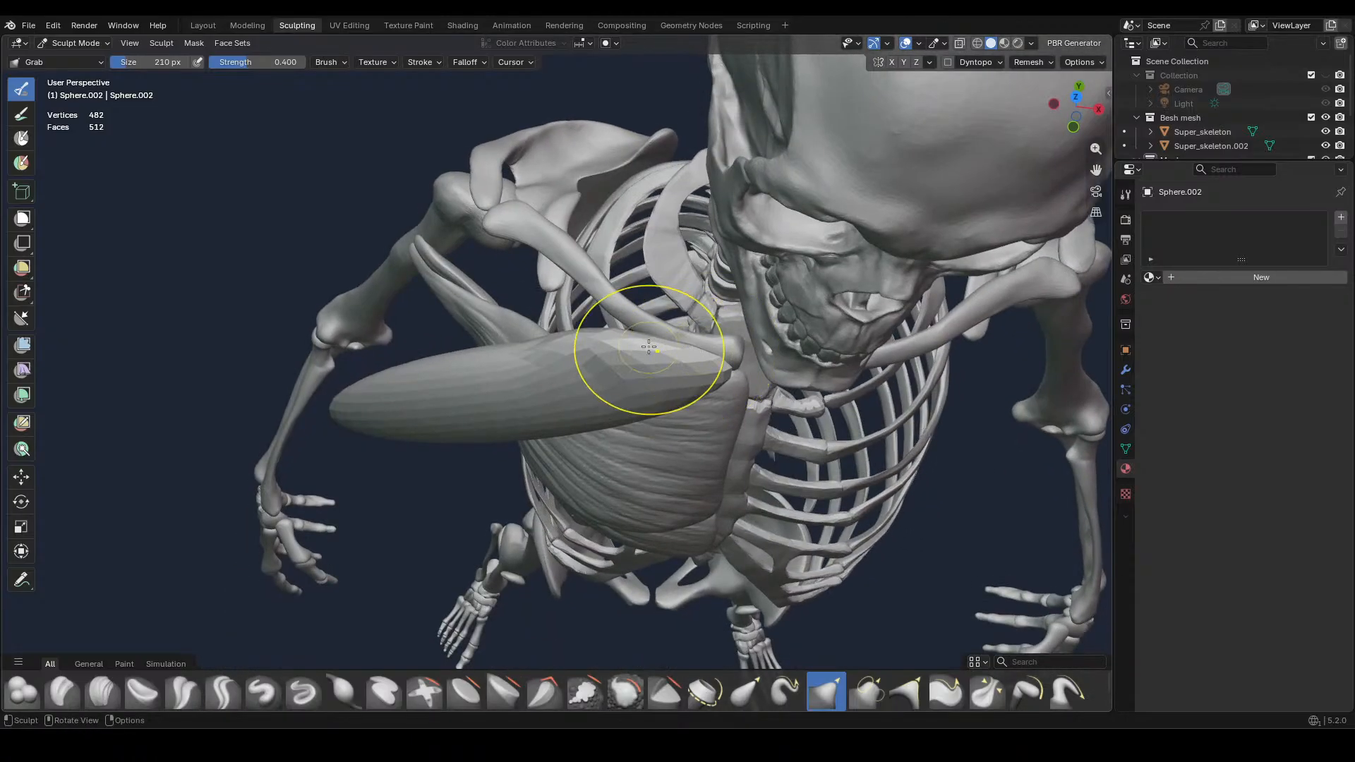
left_click_drag(649, 348, 622, 306)
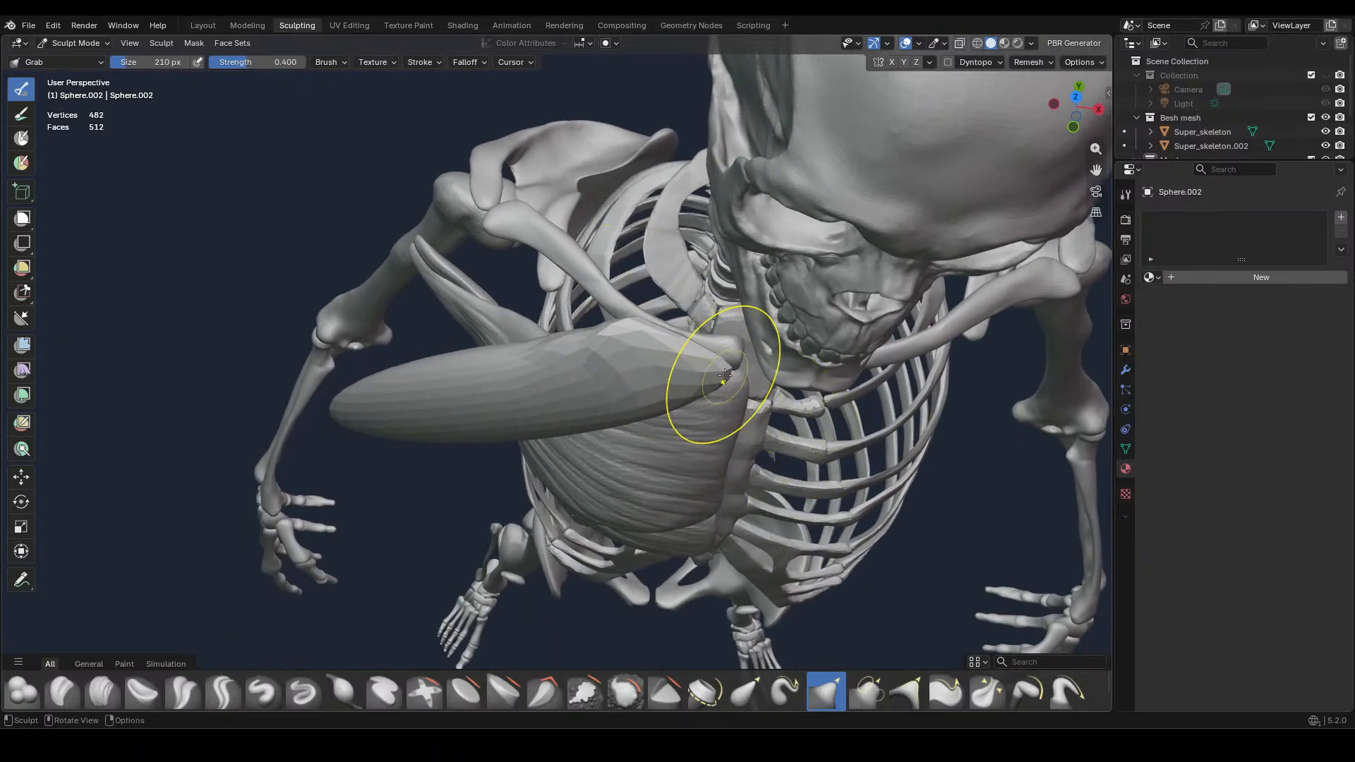
left_click_drag(725, 376, 732, 346)
Enlarge the Grab brush to 772 px and pull the muscle's outer end back towards the upper arm bone
middle_click_drag(604, 377, 605, 303)
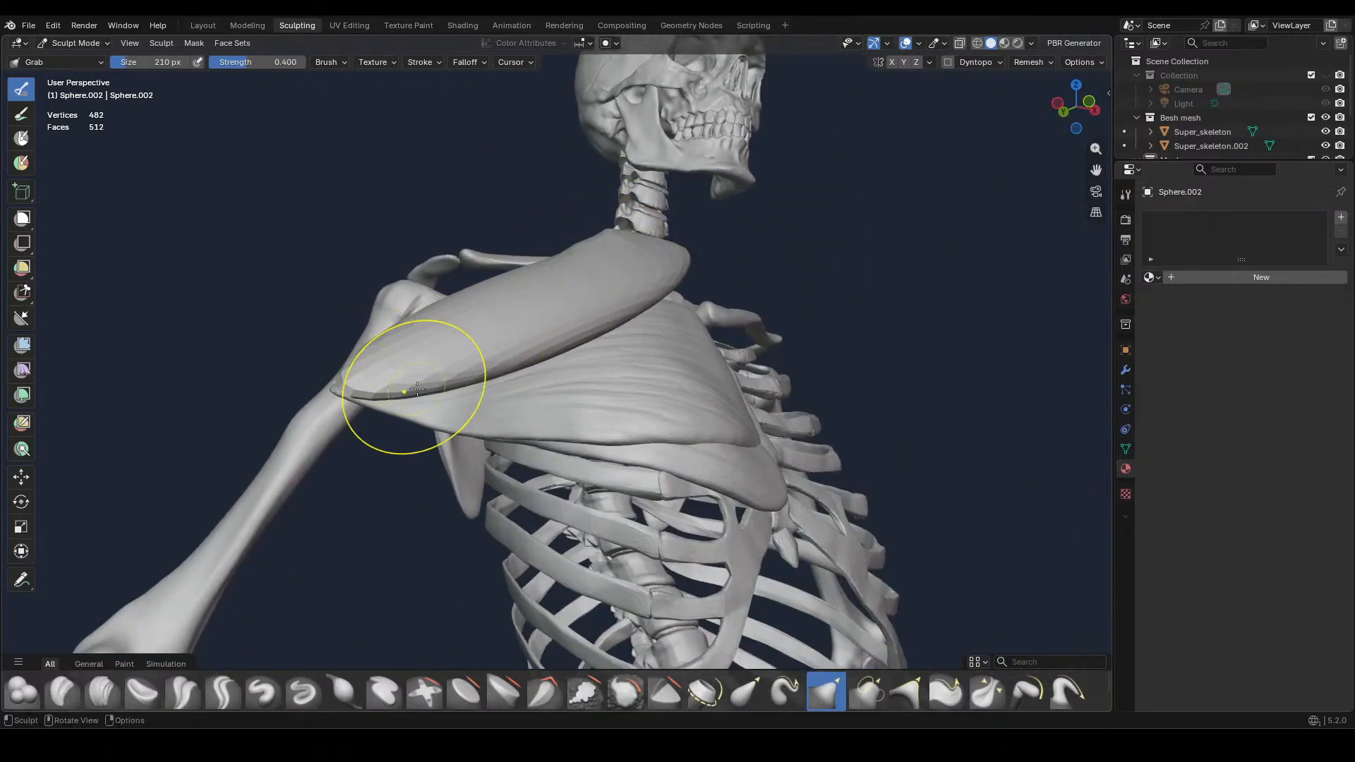
middle_click_drag(405, 388, 558, 555)
left_click_drag(558, 555, 508, 568)
key("ctrl+z")
key("f")
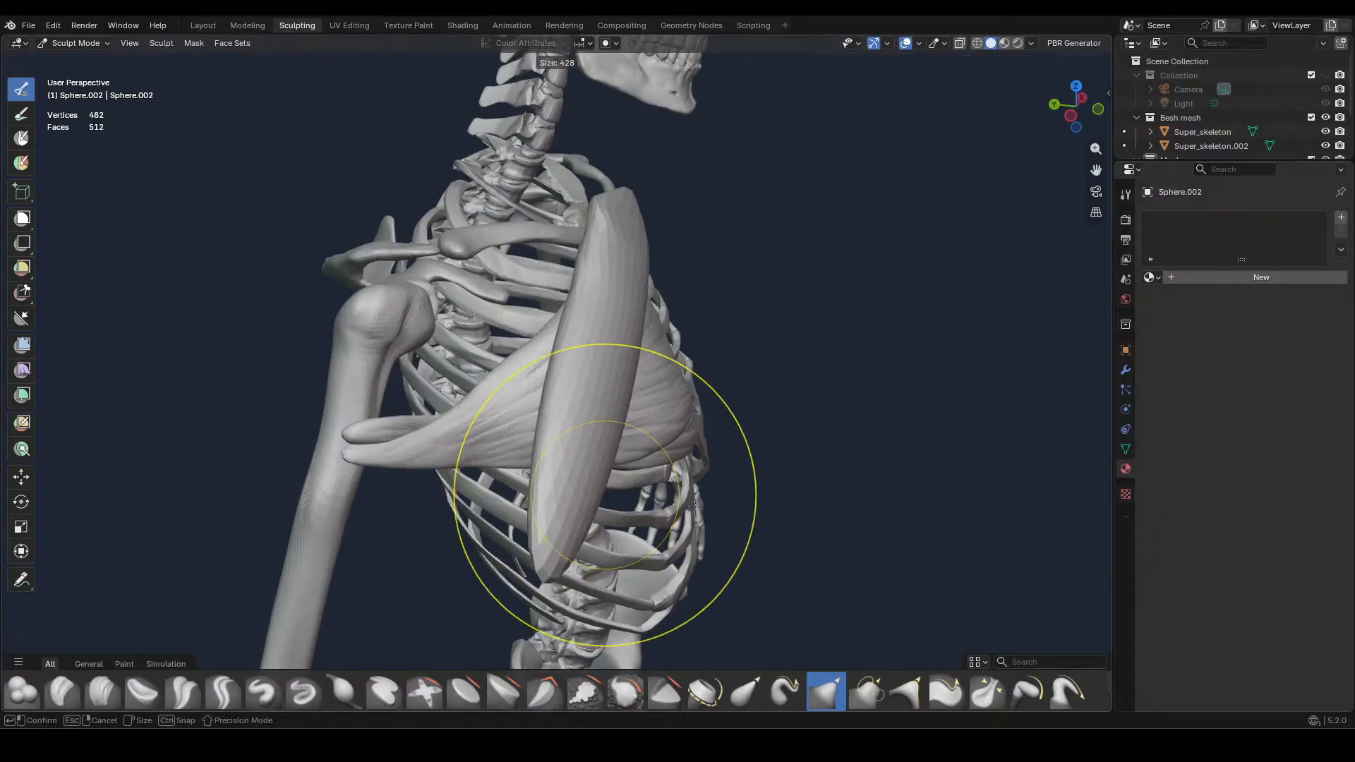
left_click(877, 496)
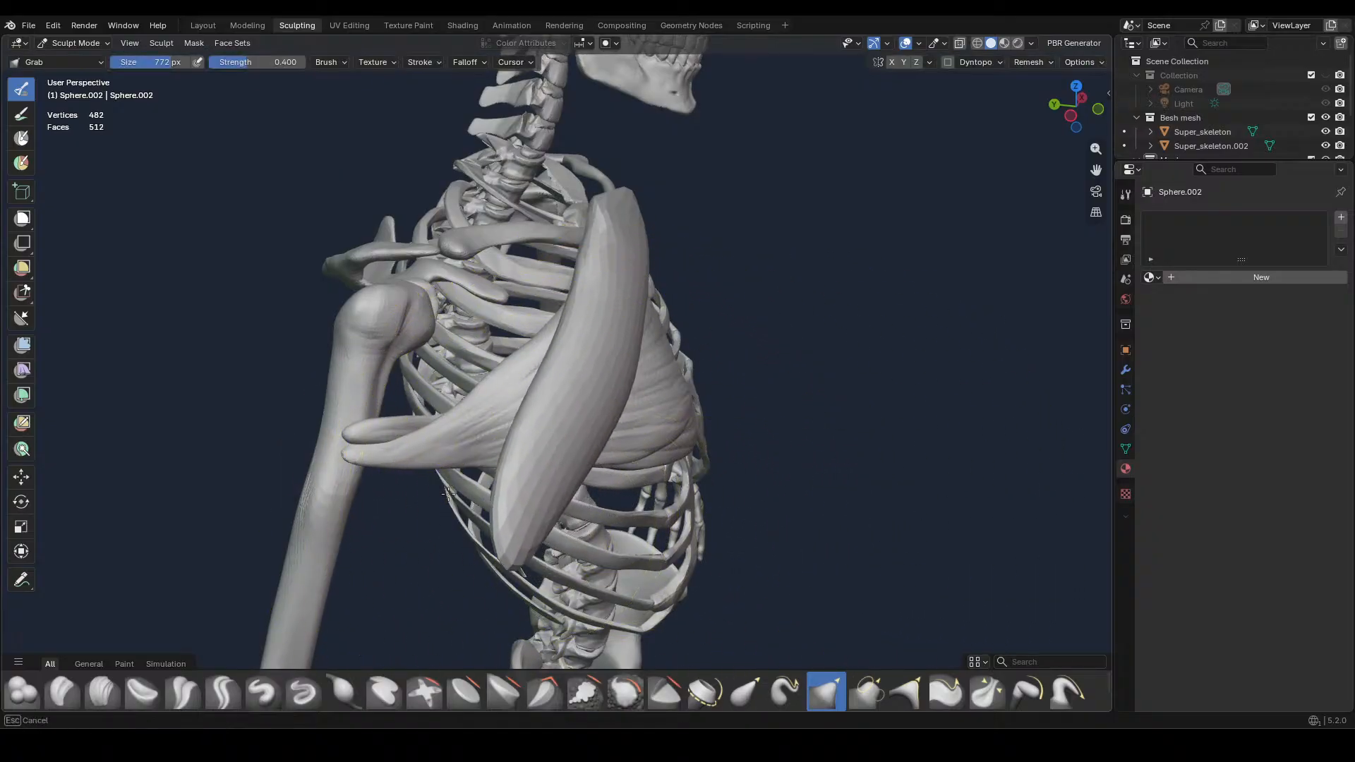
mouse_move(539, 525)
left_mouse_down()
mouse_move(473, 543)
mouse_move(427, 520)
mouse_move(355, 517)
mouse_move(339, 494)
left_mouse_up()
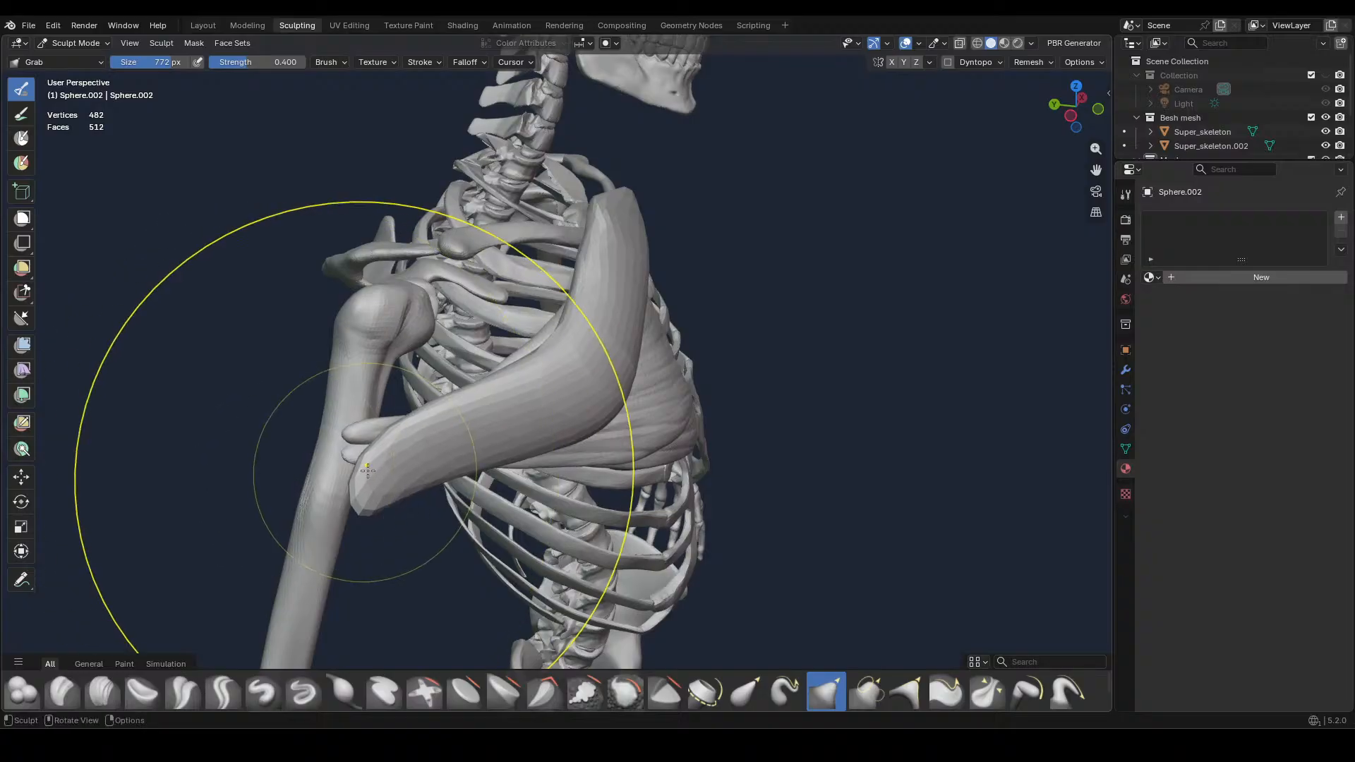
Set the Grab brush to 646 px and push the muscle's bulging middle back against the chest muscle in side view
middle_click_drag(339, 493, 519, 526)
scroll(520, 526, "down", 2)
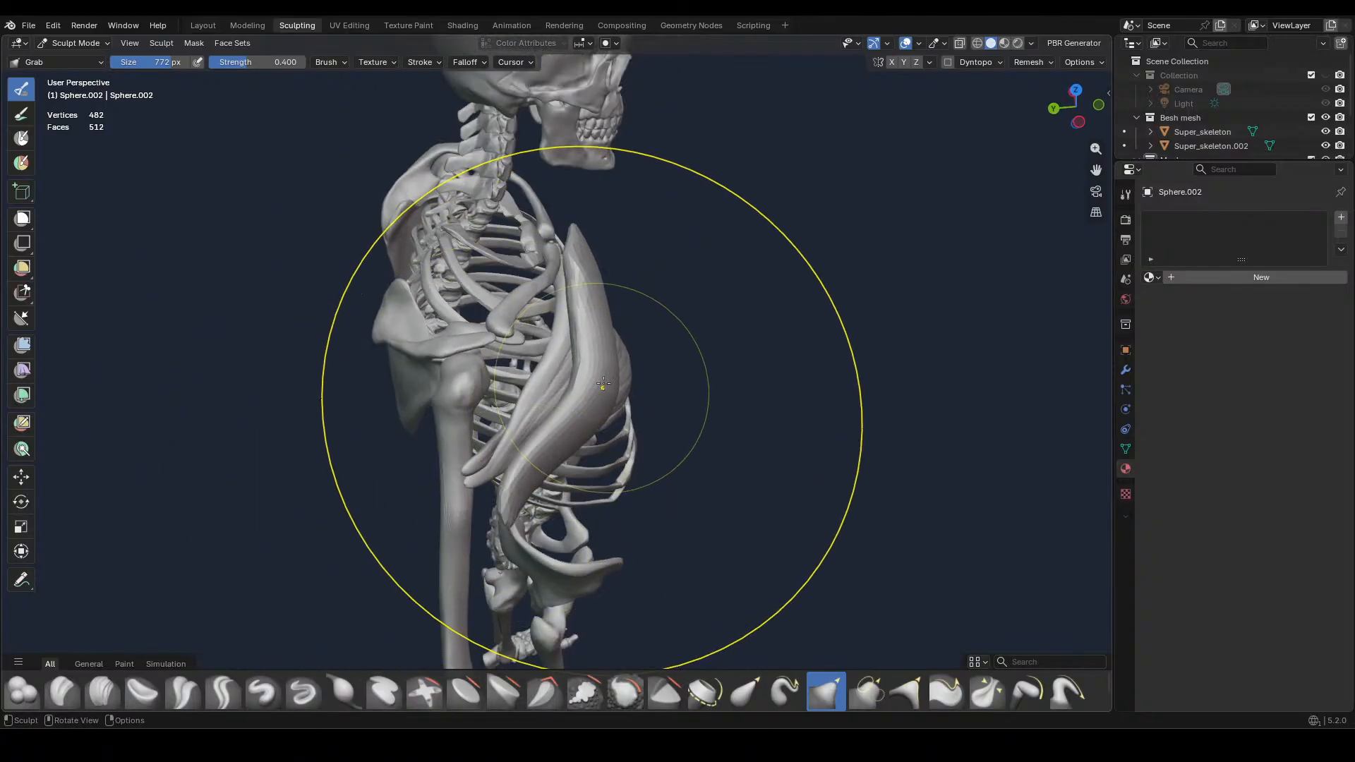
key("f")
left_click(650, 393)
mouse_move(604, 401)
left_mouse_down()
mouse_move(513, 389)
mouse_move(548, 384)
left_mouse_up()
scroll(626, 390, "up", 3)
scroll(632, 464, "down", 3)
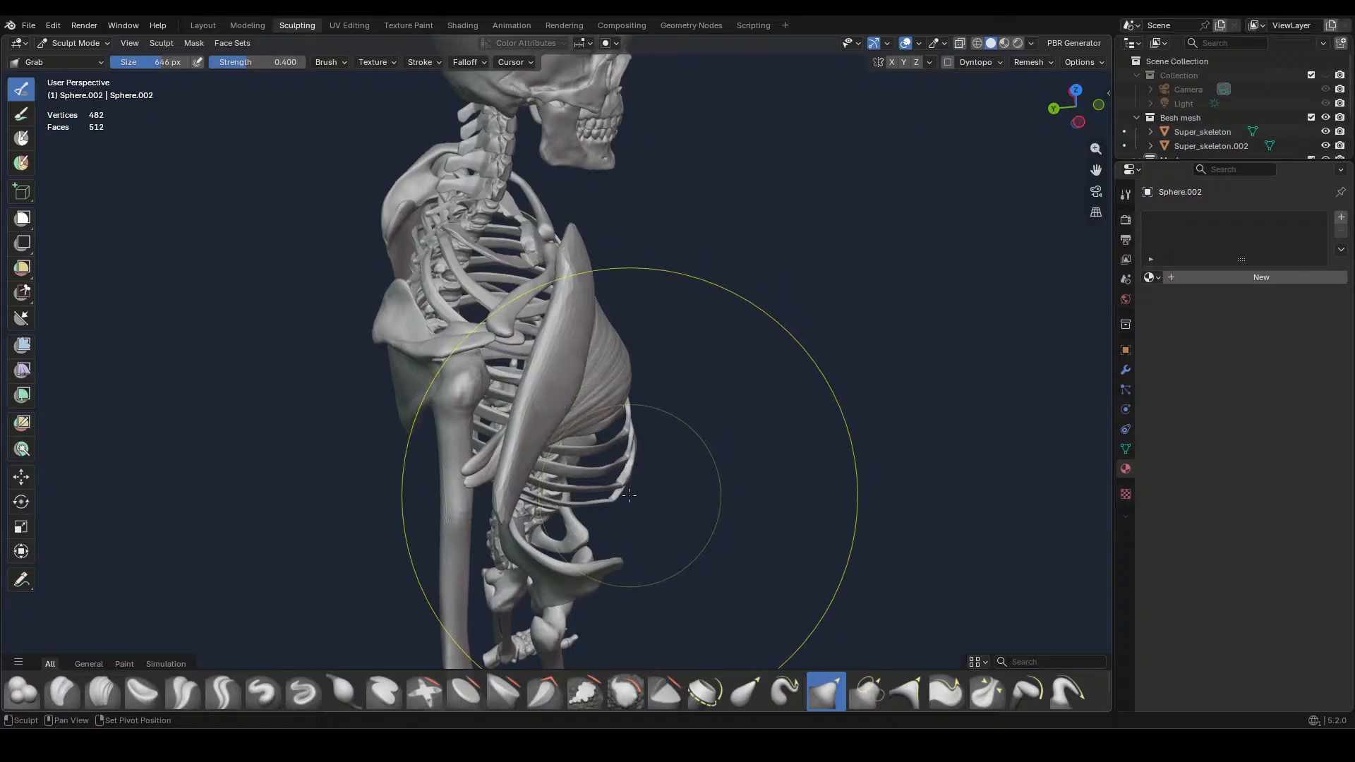
Pull the muscle's outer end and its underside back towards the upper arm bone with the Grab brush
middle_click_drag(627, 493, 621, 415, "shift")
scroll(568, 422, "up", 5)
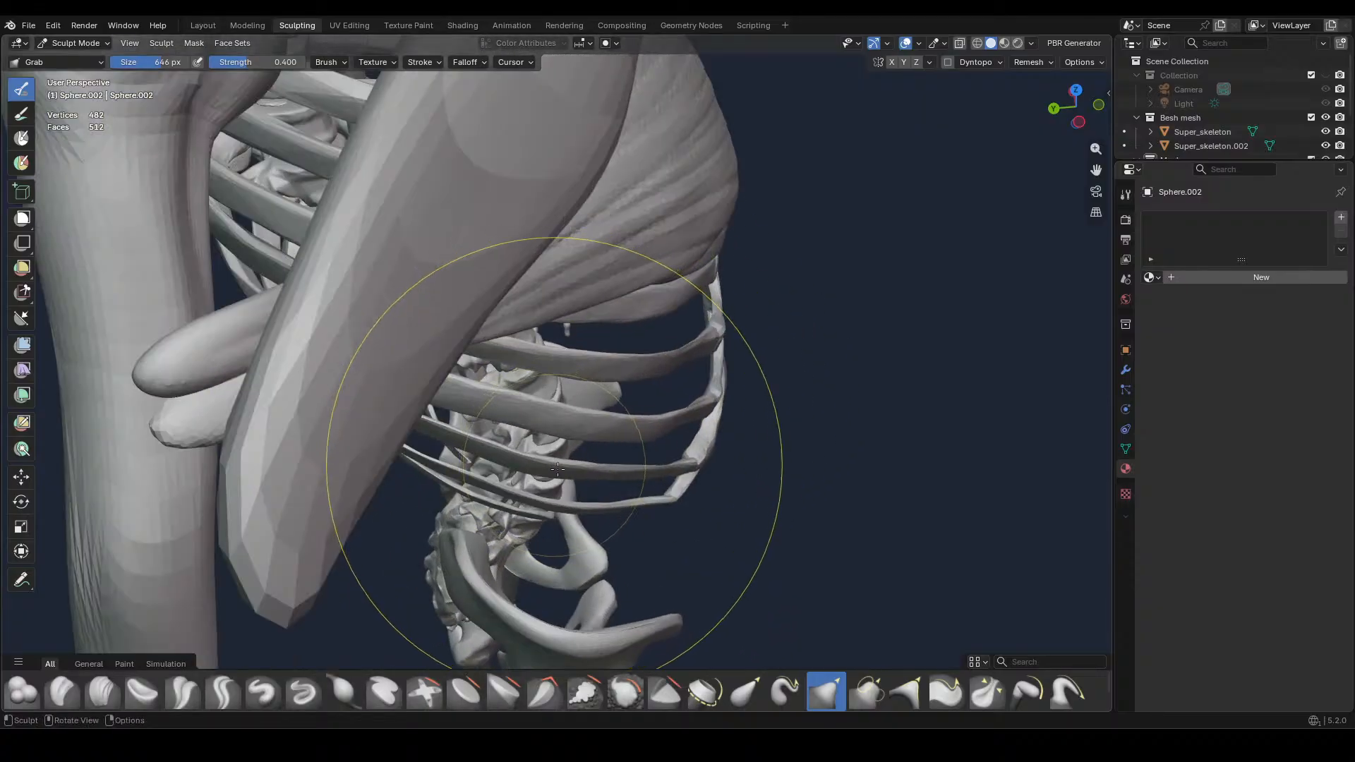
mouse_move(592, 474)
middle_mouse_down("shift")
mouse_move(698, 380)
mouse_move(749, 366)
middle_mouse_up("shift")
left_click_drag(671, 340, 462, 339)
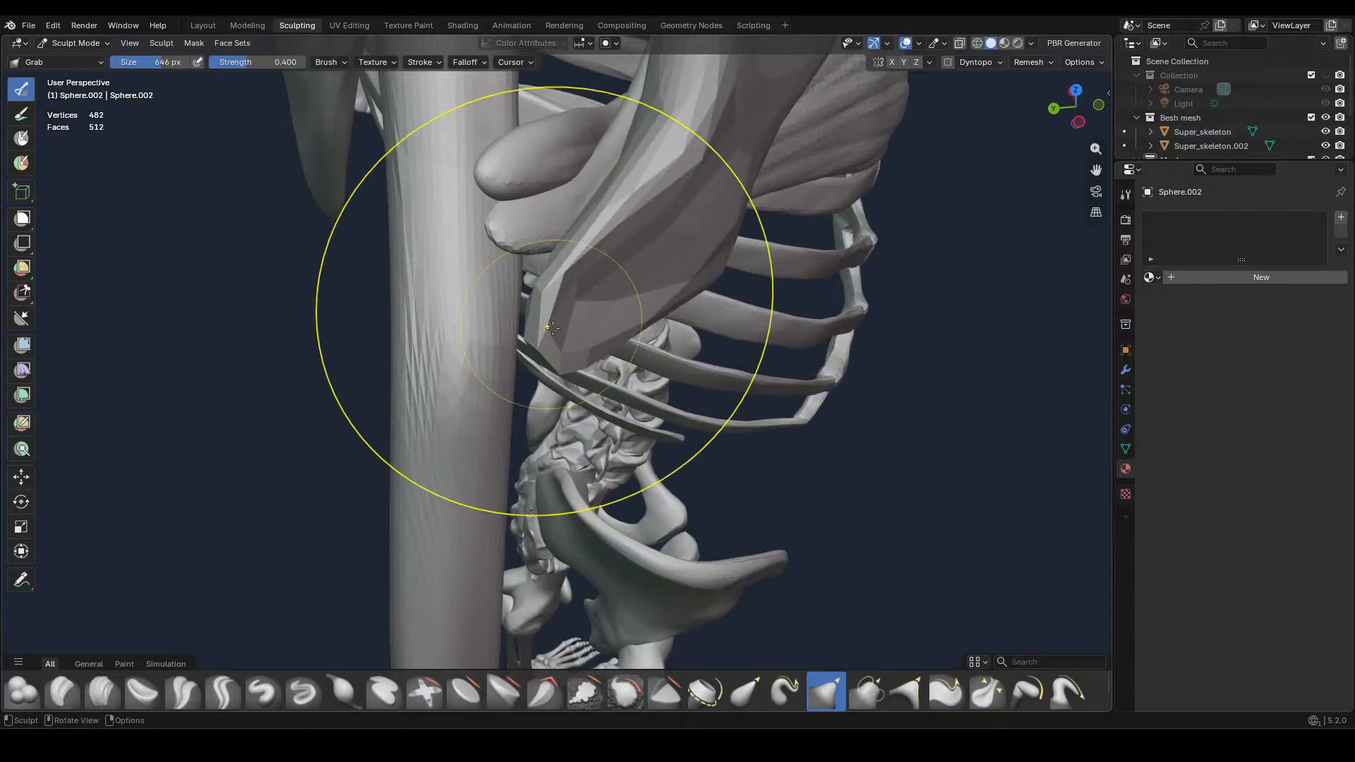
middle_click_drag(554, 328, 539, 252)
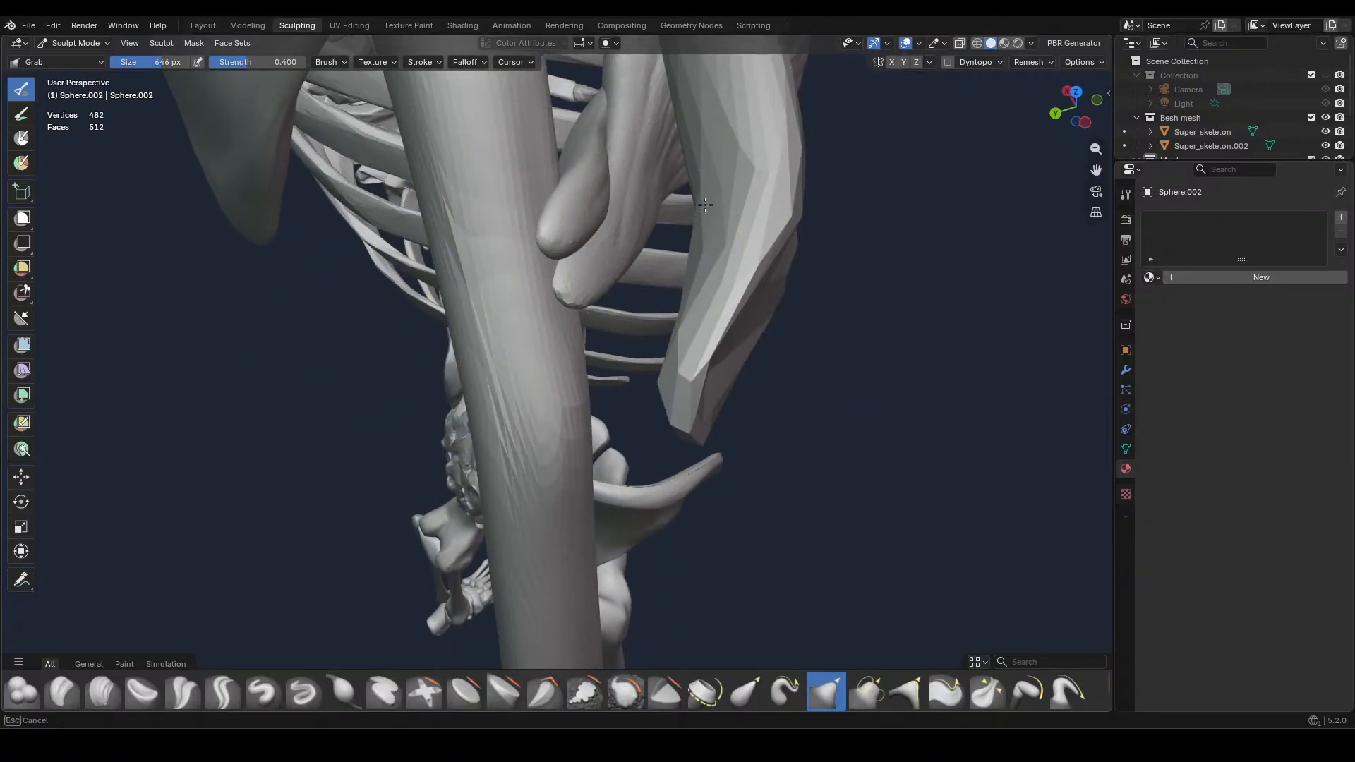
left_click_drag(753, 281, 704, 279)
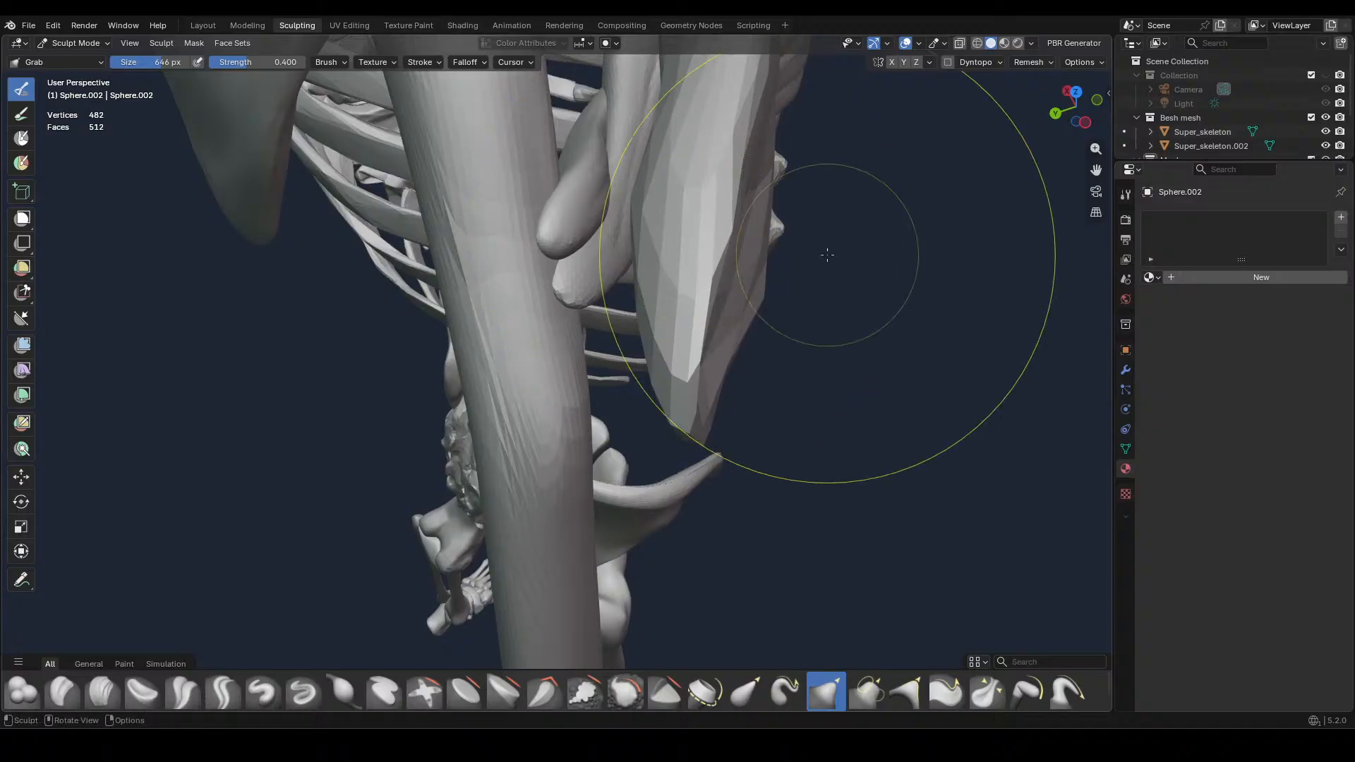
Enlarge the Grab brush to 974 px and pull the muscle's outer section and tip onto the upper arm bone
key("f")
left_click(941, 408)
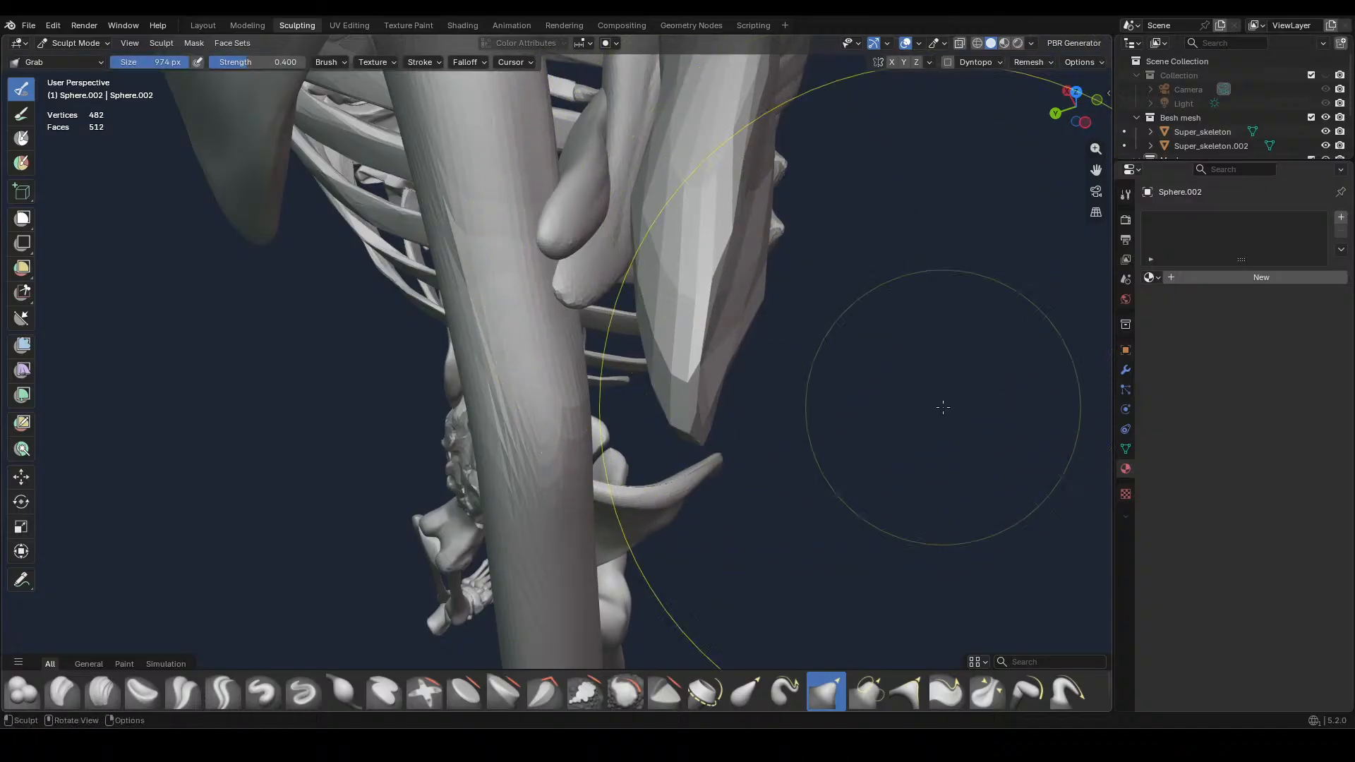
left_click_drag(737, 261, 656, 268)
mouse_move(699, 438)
left_mouse_down()
mouse_move(587, 430)
mouse_move(570, 403)
left_mouse_up()
Pull the muscle's inner end down below the collarbone with the Grab brush in front view
key("KP_1")
scroll(622, 391, "down", 4)
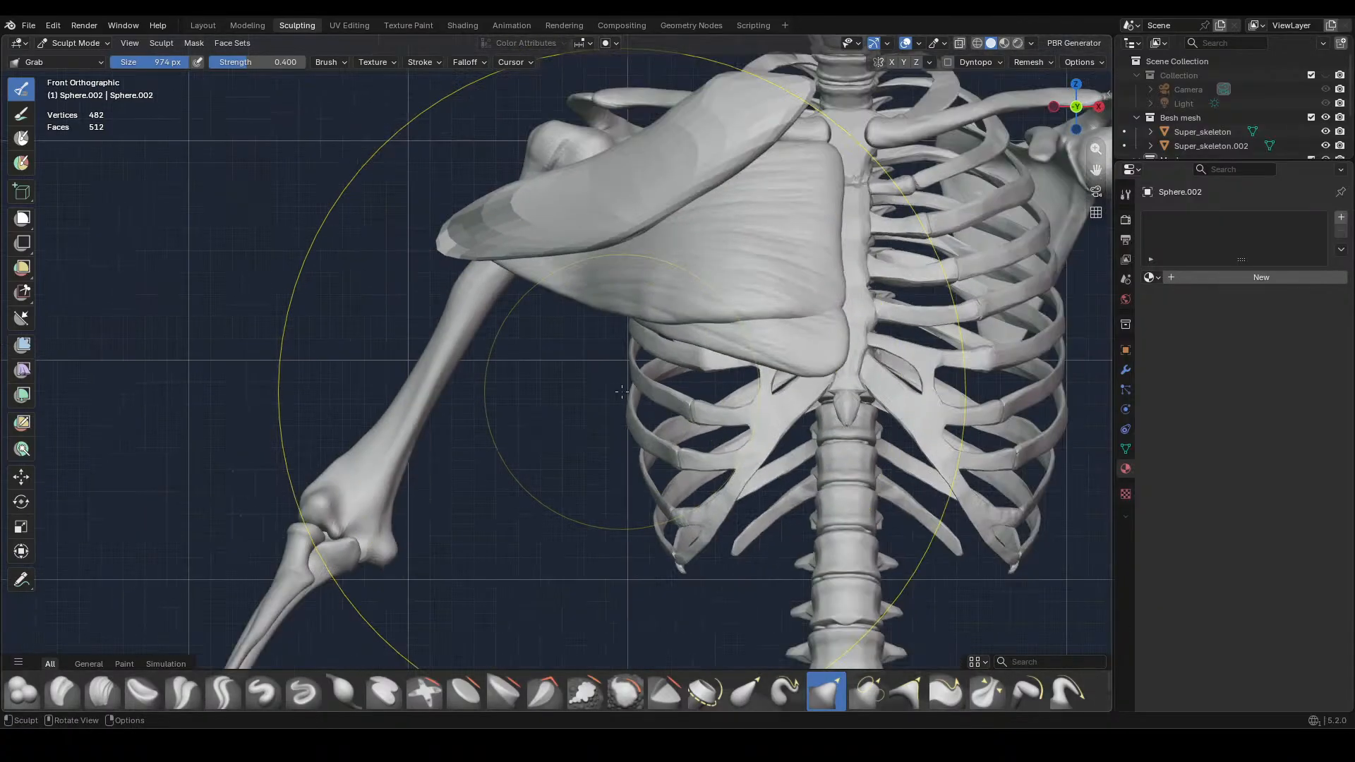
middle_click_drag(648, 409, 515, 607, "shift")
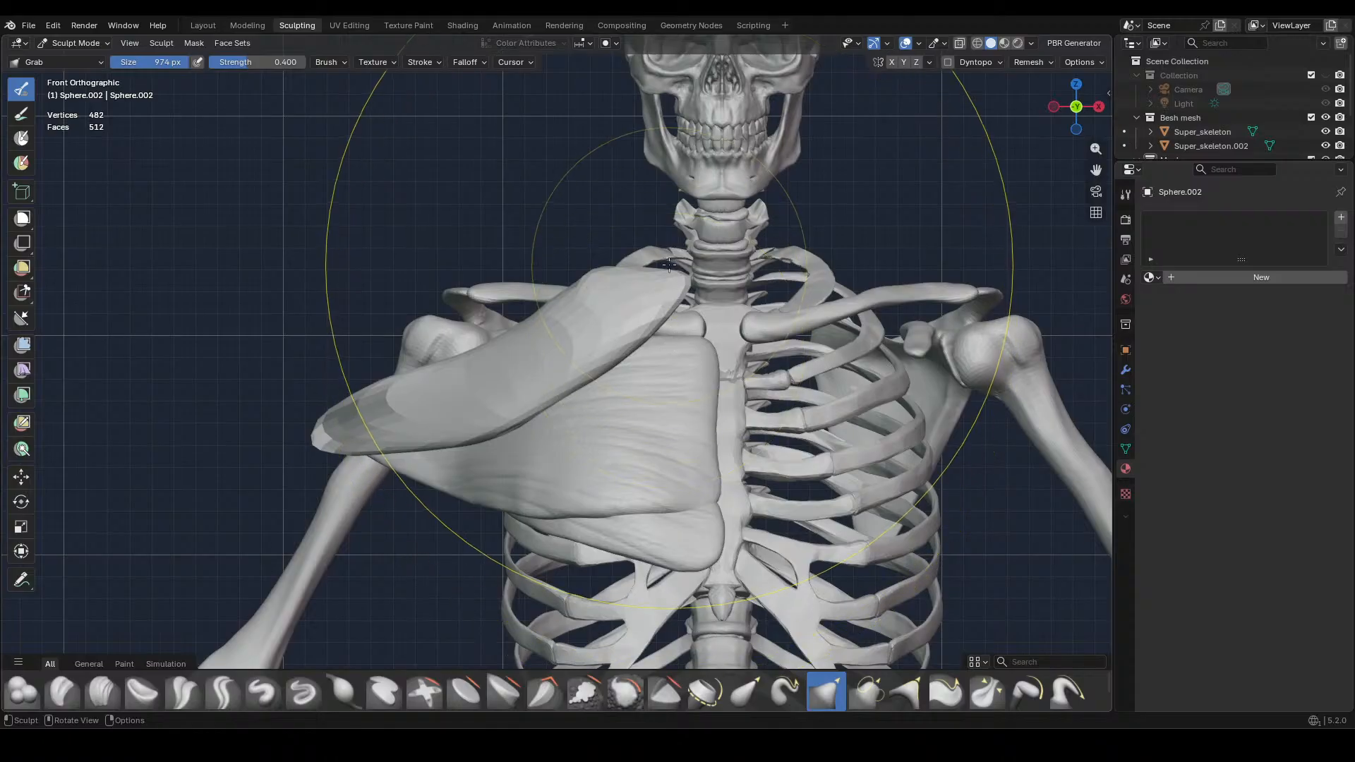
left_click_drag(669, 273, 678, 350)
scroll(680, 349, "up", 3)
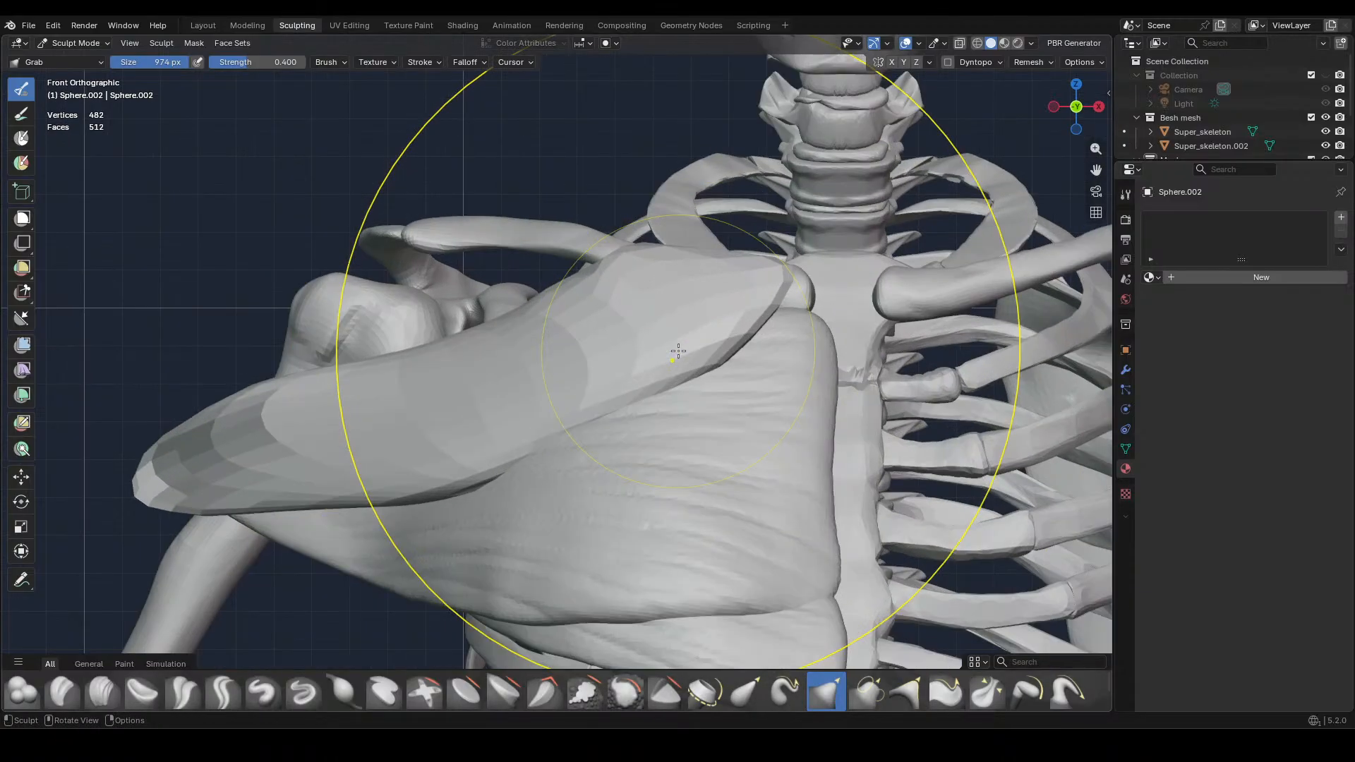
middle_click_drag(689, 348, 689, 426, "shift")
scroll(719, 388, "up", 2)
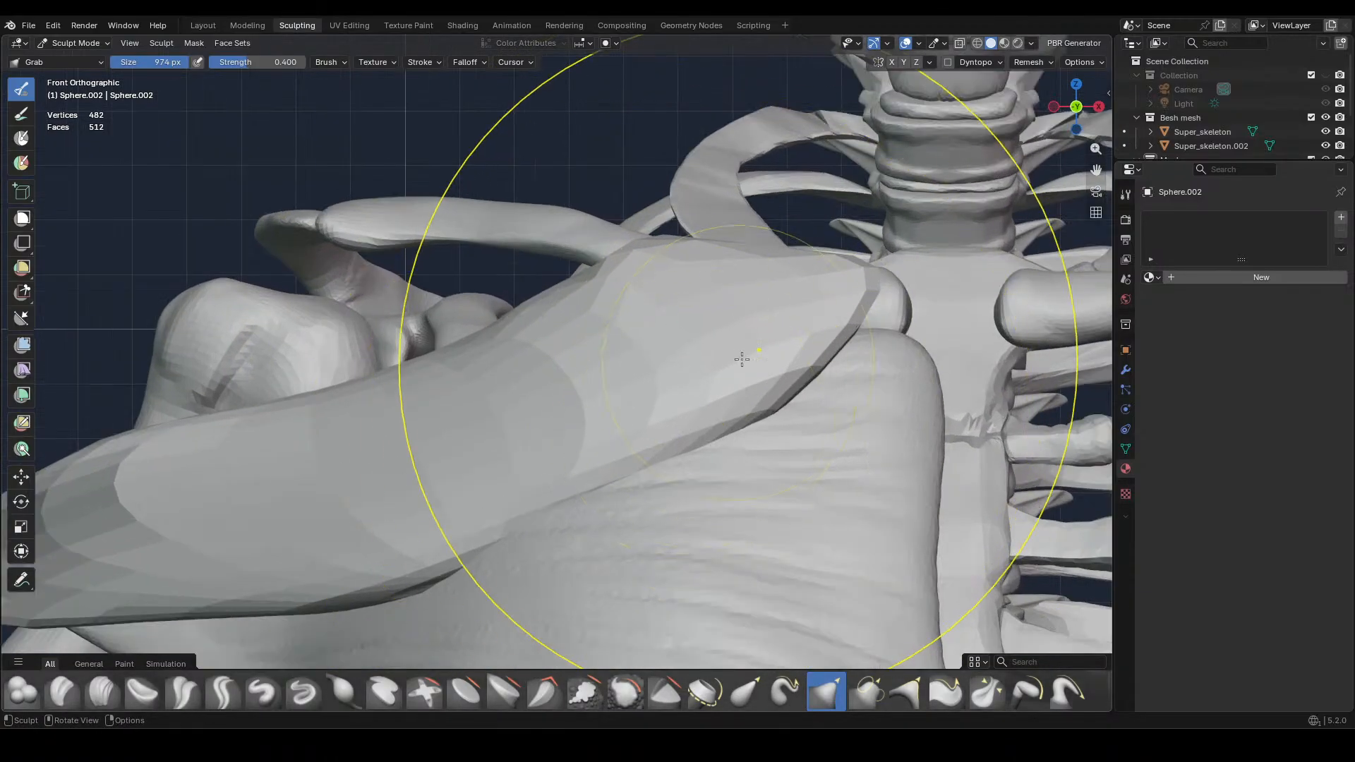
Reduce the Grab brush to 554 px and pull the muscle's inner tip towards the collarbone's sternum end
key("f")
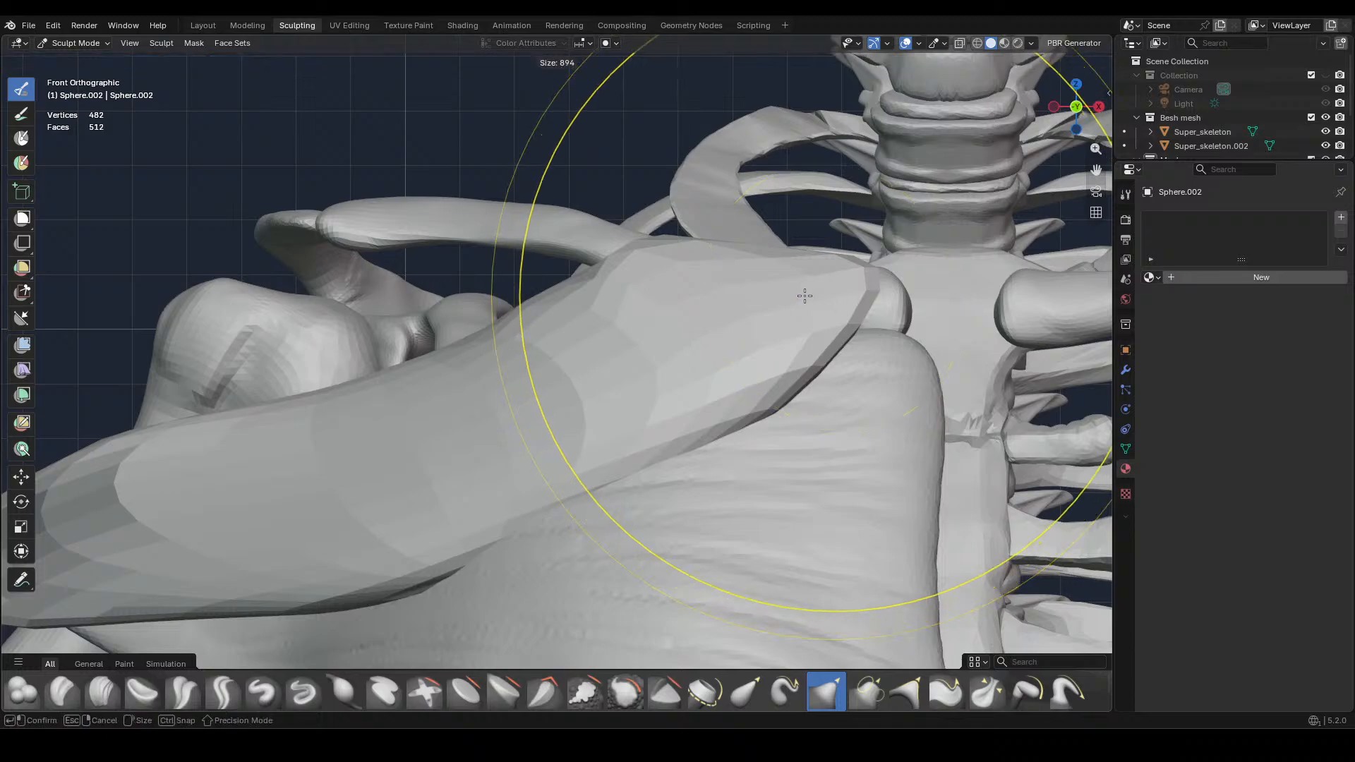
left_click(687, 311)
left_click_drag(849, 282, 874, 301)
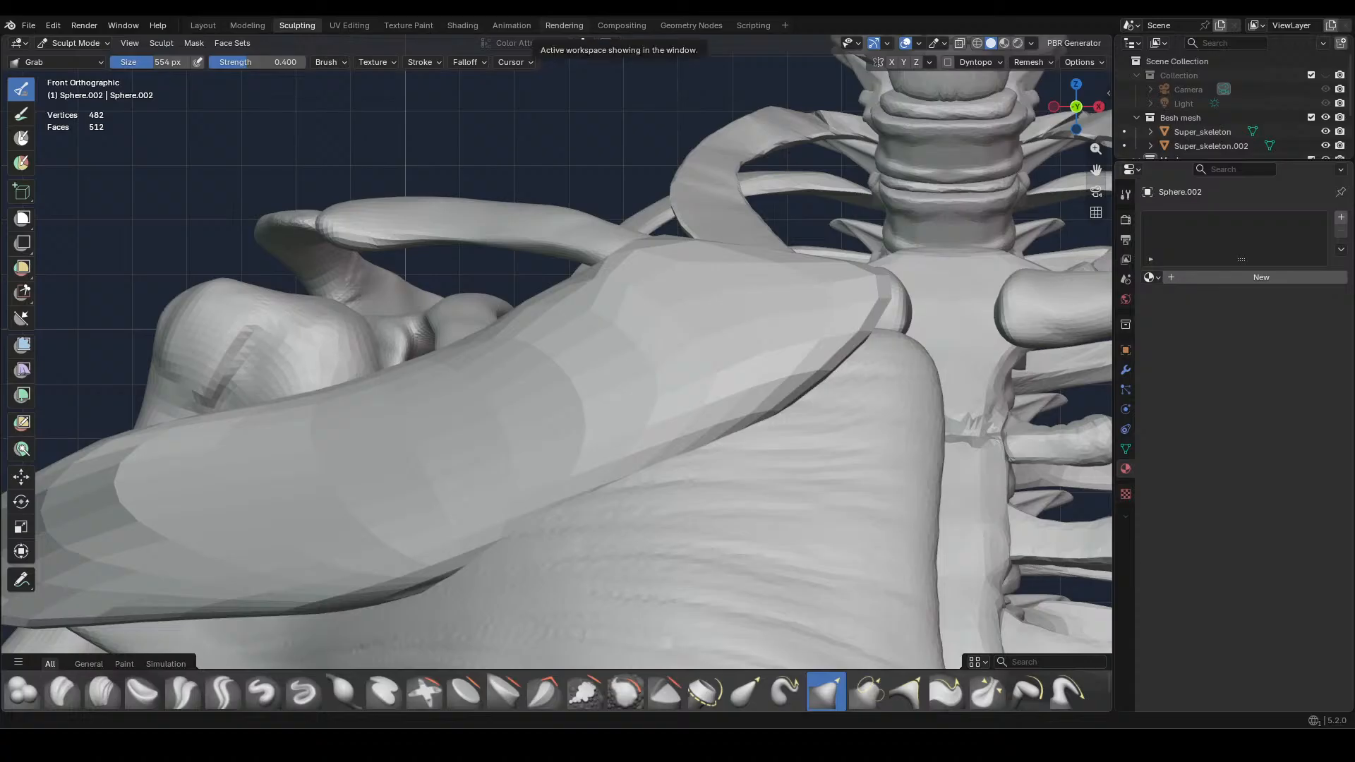
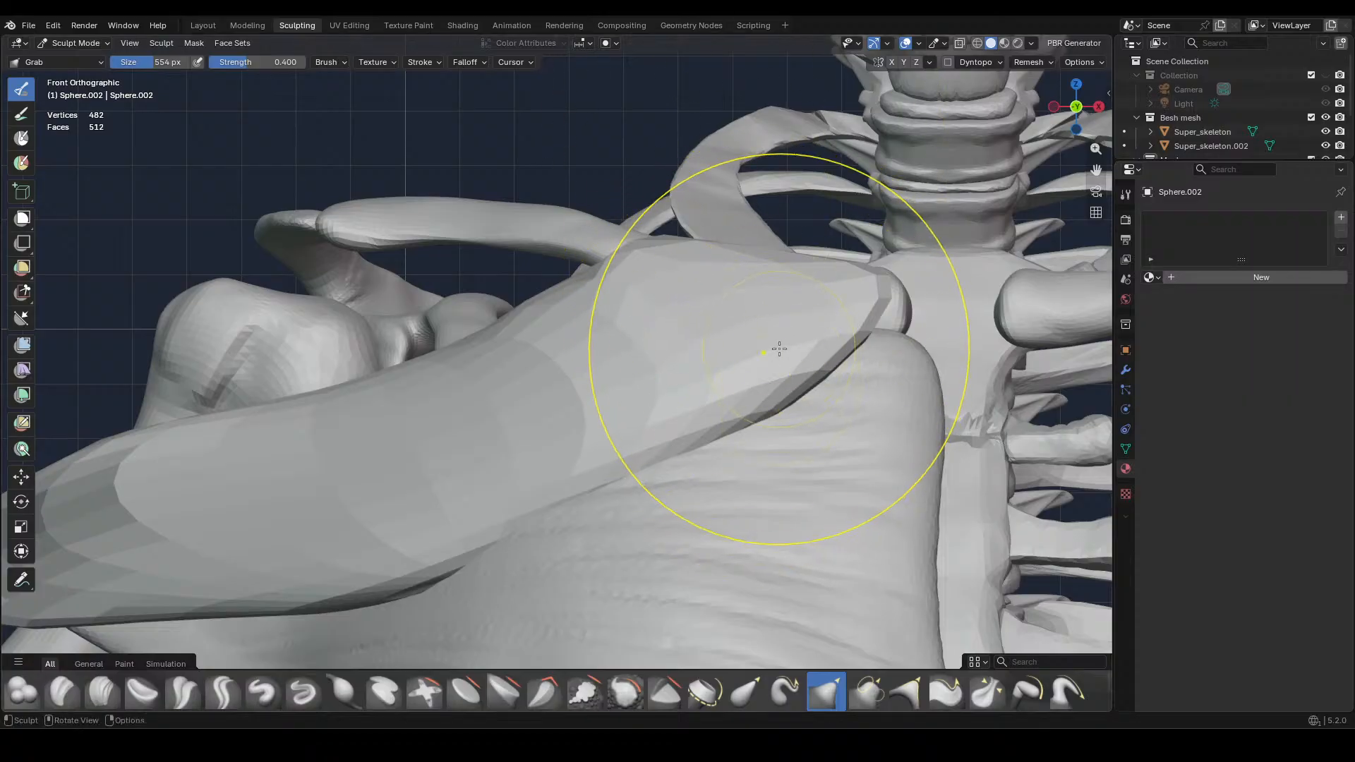
Raise the muscle's lower edge in front view and pull its inner section back towards the ribcage with the 554 px Grab brush
middle_click_drag(669, 465, 672, 472, "shift")
left_click_drag(609, 502, 590, 459)
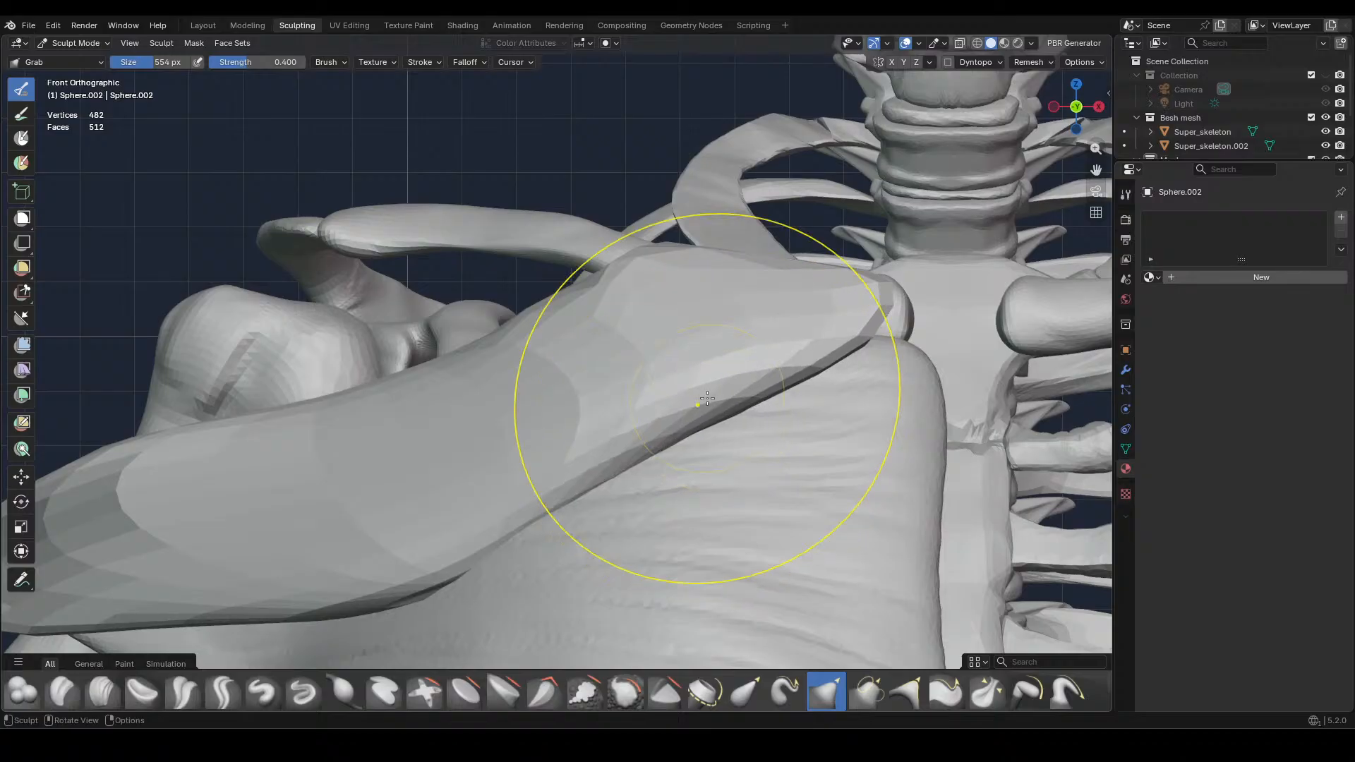
left_click_drag(634, 251, 445, 189)
mouse_move(445, 189)
middle_mouse_down()
mouse_move(776, 564)
mouse_move(846, 518)
middle_mouse_up()
mouse_move(973, 481)
left_mouse_down()
mouse_move(875, 426)
mouse_move(843, 431)
mouse_move(812, 404)
left_mouse_up()
mouse_move(1026, 319)
left_mouse_down()
mouse_move(975, 271)
mouse_move(1018, 238)
mouse_move(1001, 230)
left_mouse_up()
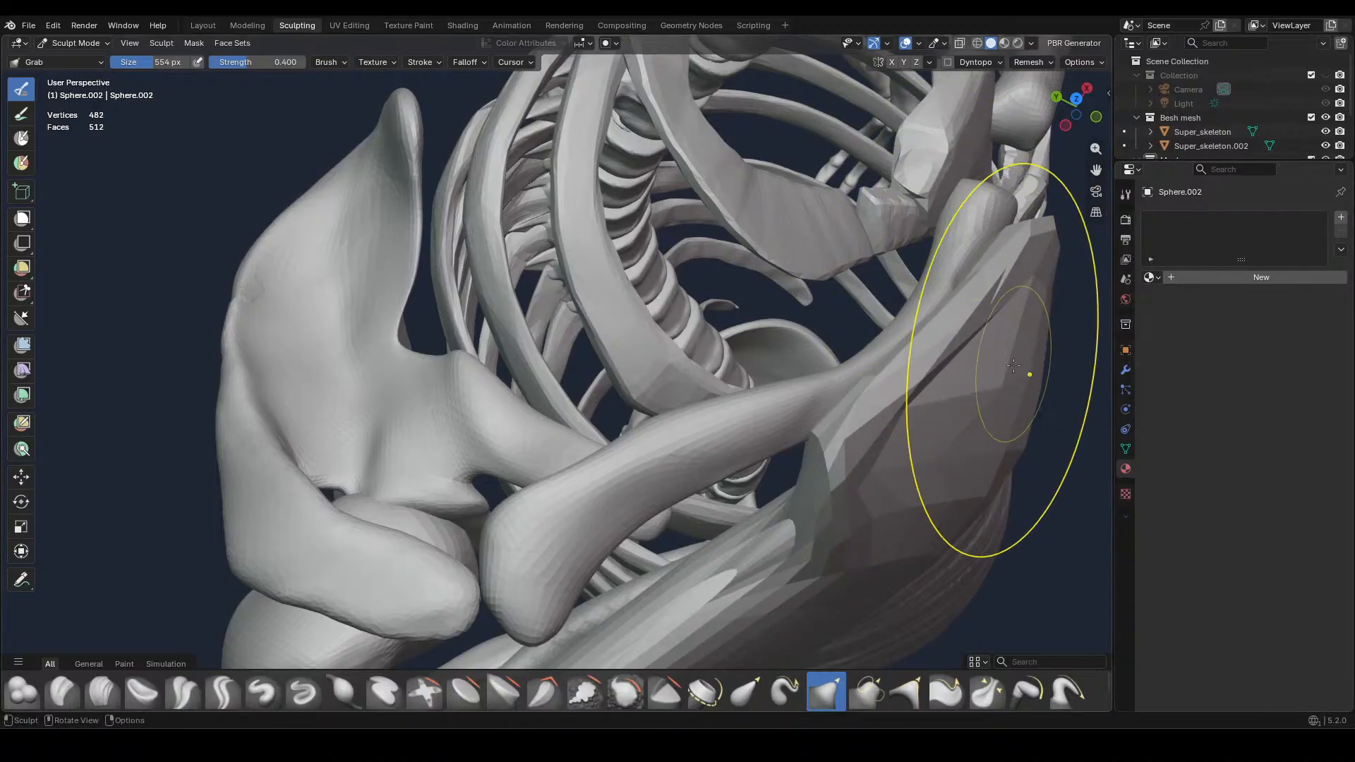
left_click_drag(970, 393, 939, 369)
mouse_move(983, 378)
middle_mouse_down()
mouse_move(959, 423)
mouse_move(938, 395)
middle_mouse_up()
scroll(670, 441, "up", 2)
mouse_move(590, 467)
left_mouse_down()
mouse_move(563, 457)
mouse_move(540, 474)
left_mouse_up()
left_click_drag(566, 502, 546, 470)
left_click_drag(555, 487, 545, 473)
Pull the bulging underside up with the Grab brush into an even slope from the sternum to the upper arm bone
scroll(593, 521, "down", 2)
middle_click_drag(591, 516, 583, 432)
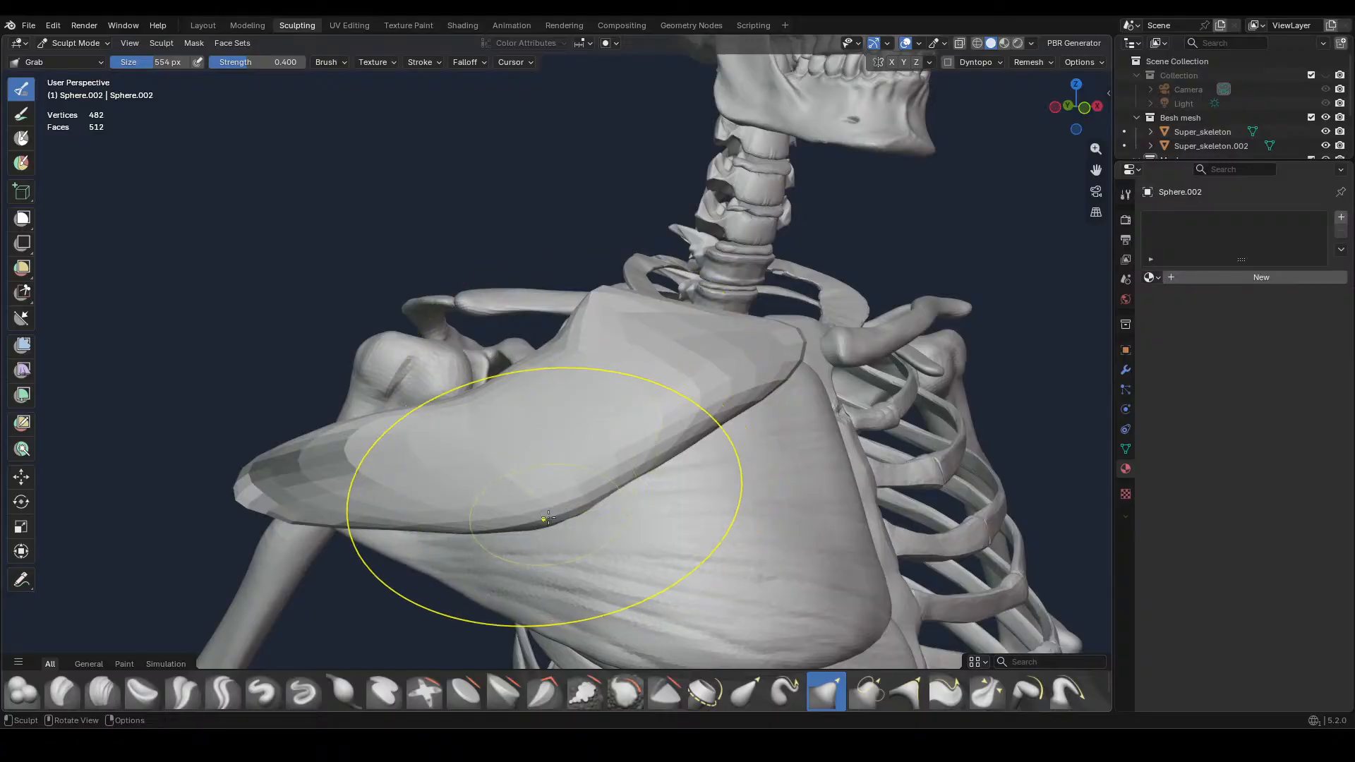
mouse_move(544, 498)
left_mouse_down()
mouse_move(527, 472)
mouse_move(588, 476)
mouse_move(573, 451)
left_mouse_up()
left_click_drag(716, 431, 698, 405)
left_click_drag(603, 483, 591, 449)
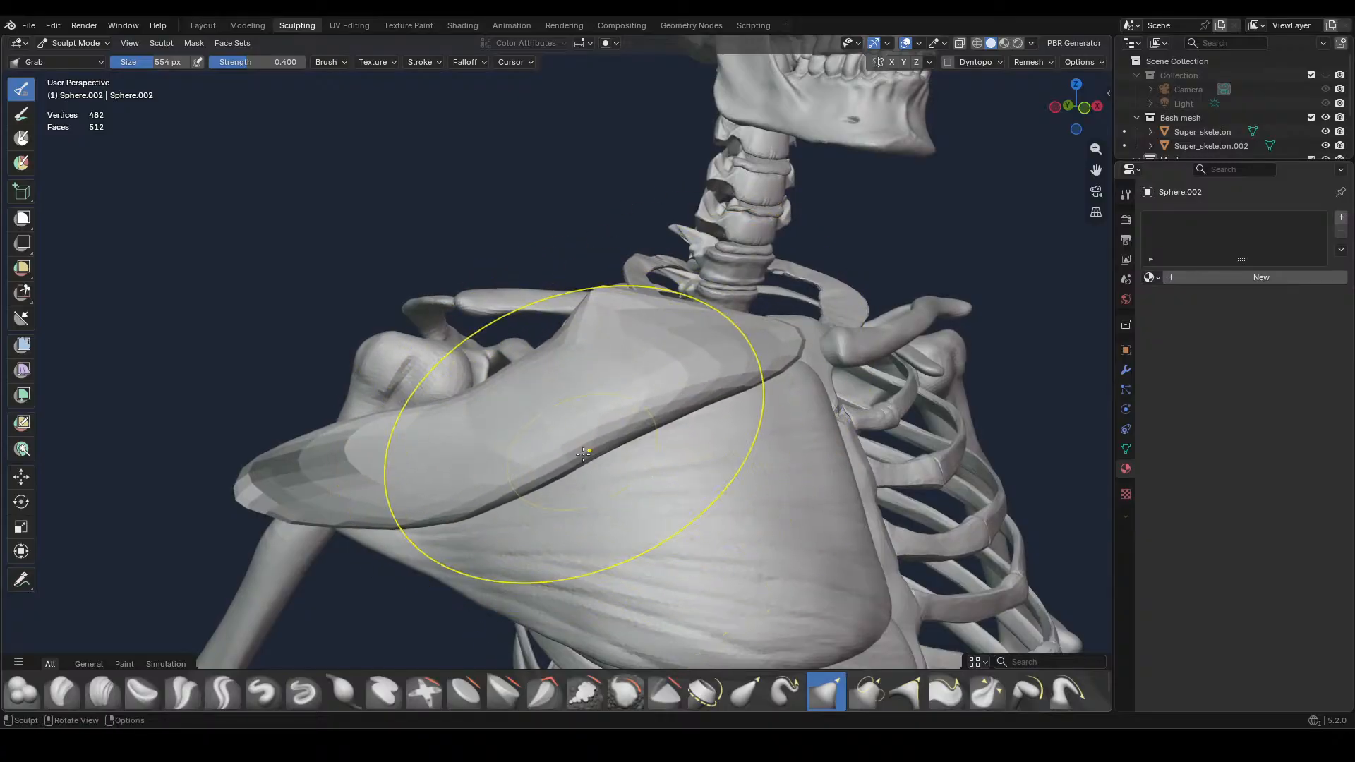
left_click_drag(518, 495, 509, 471)
mouse_move(444, 508)
left_mouse_down()
mouse_move(437, 490)
mouse_move(453, 485)
left_mouse_up()
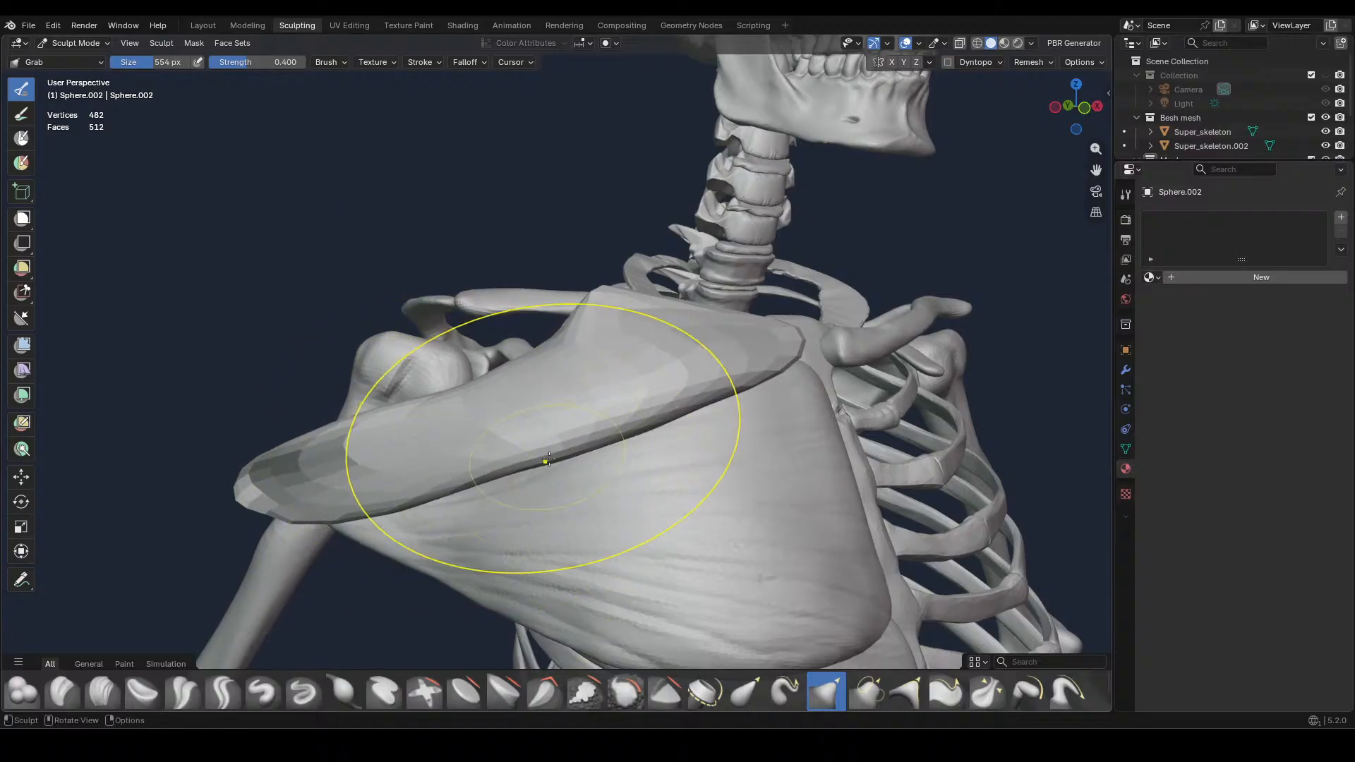
mouse_move(568, 456)
left_mouse_down()
mouse_move(561, 433)
mouse_move(606, 405)
left_mouse_up()
Reduce the Grab brush to 226 px and refine the muscle's lower edge and the upper edge near its outer end
middle_click_drag(642, 423, 721, 520)
scroll(643, 453, "down", 5)
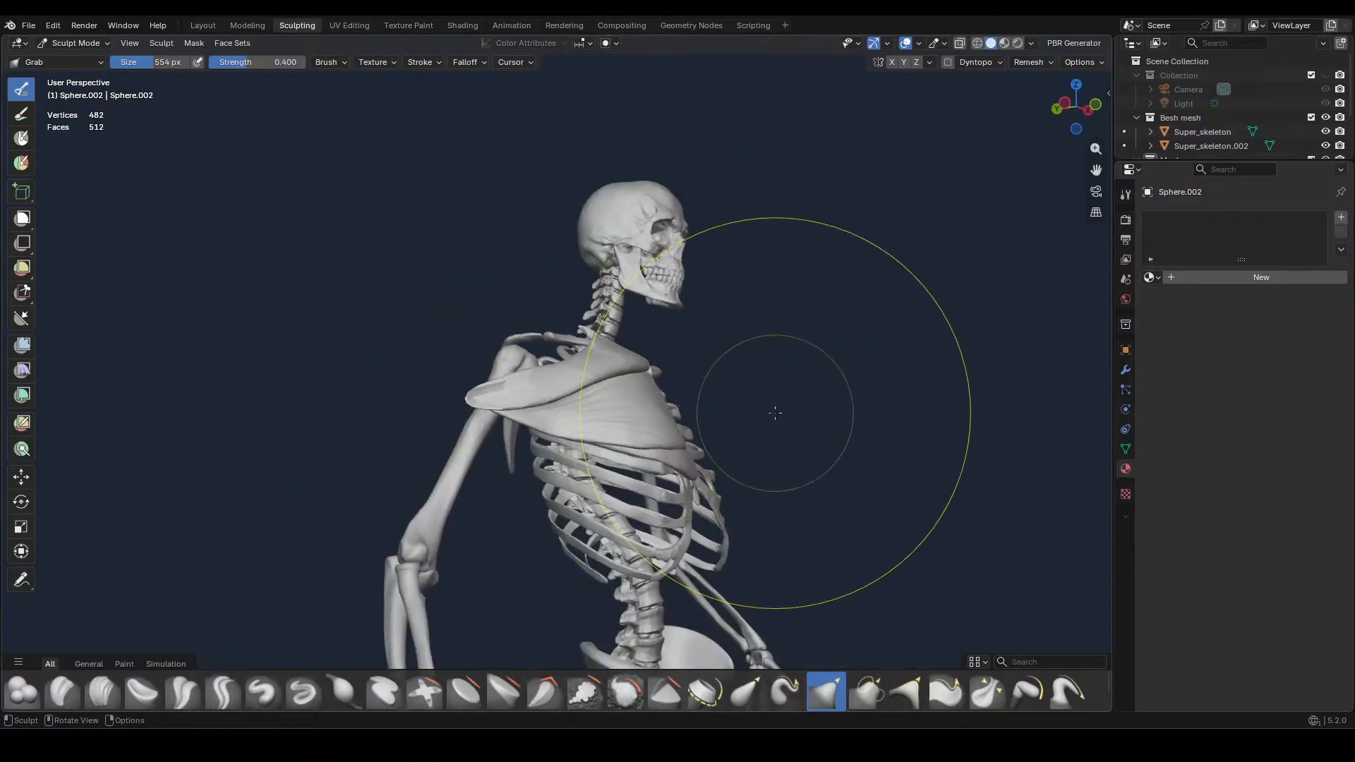
middle_click_drag(774, 412, 698, 466)
key("f")
left_click(582, 442)
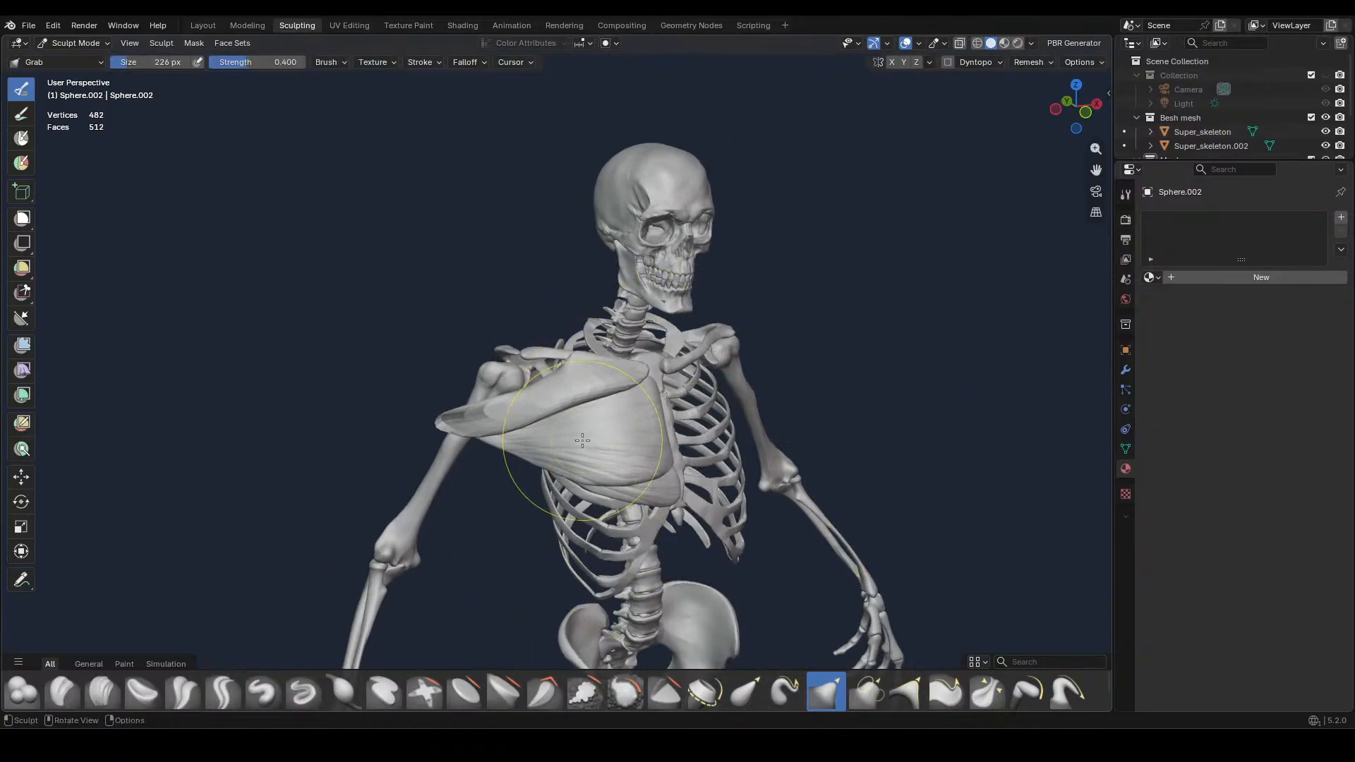
scroll(591, 443, "up", 4)
middle_click_drag(595, 453, 691, 350, "shift")
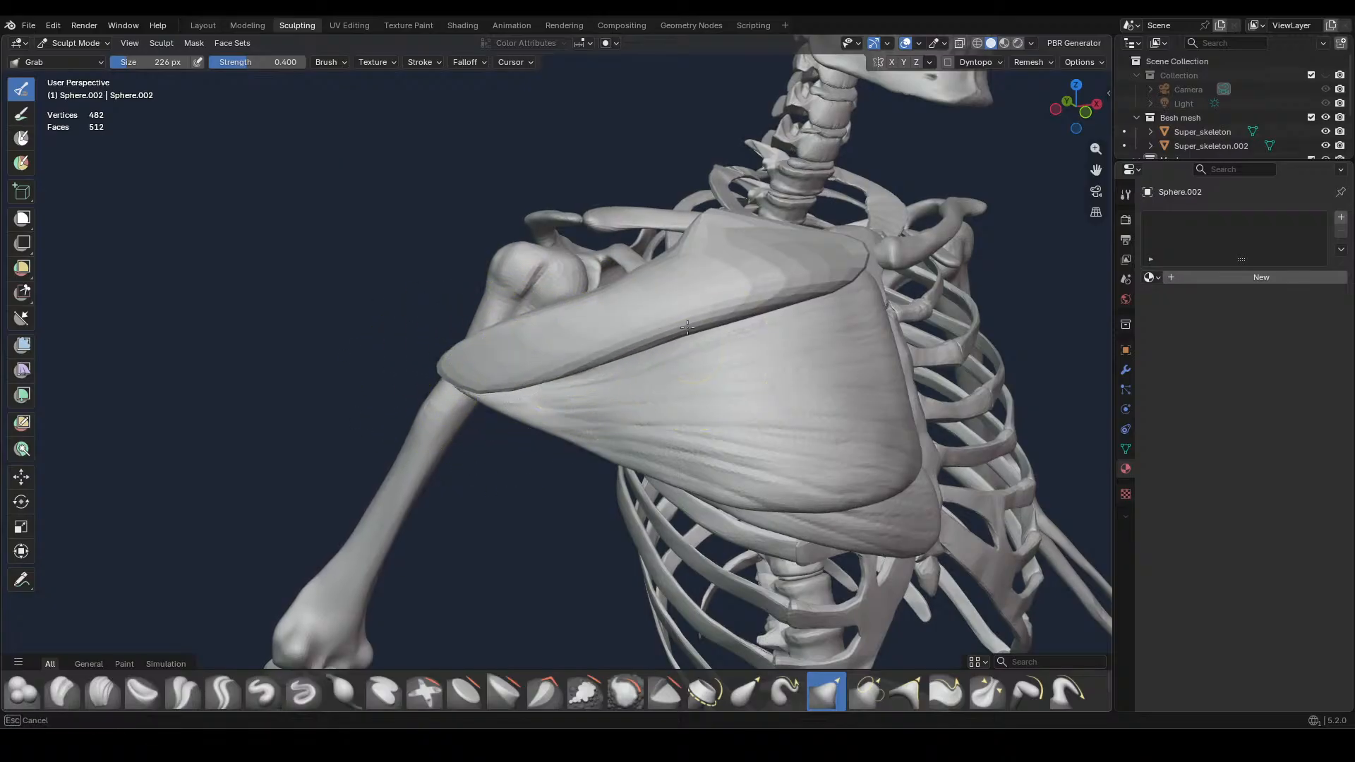
left_click_drag(687, 328, 690, 322)
mouse_move(716, 326)
left_mouse_down()
mouse_move(803, 285)
mouse_move(700, 323)
left_mouse_up()
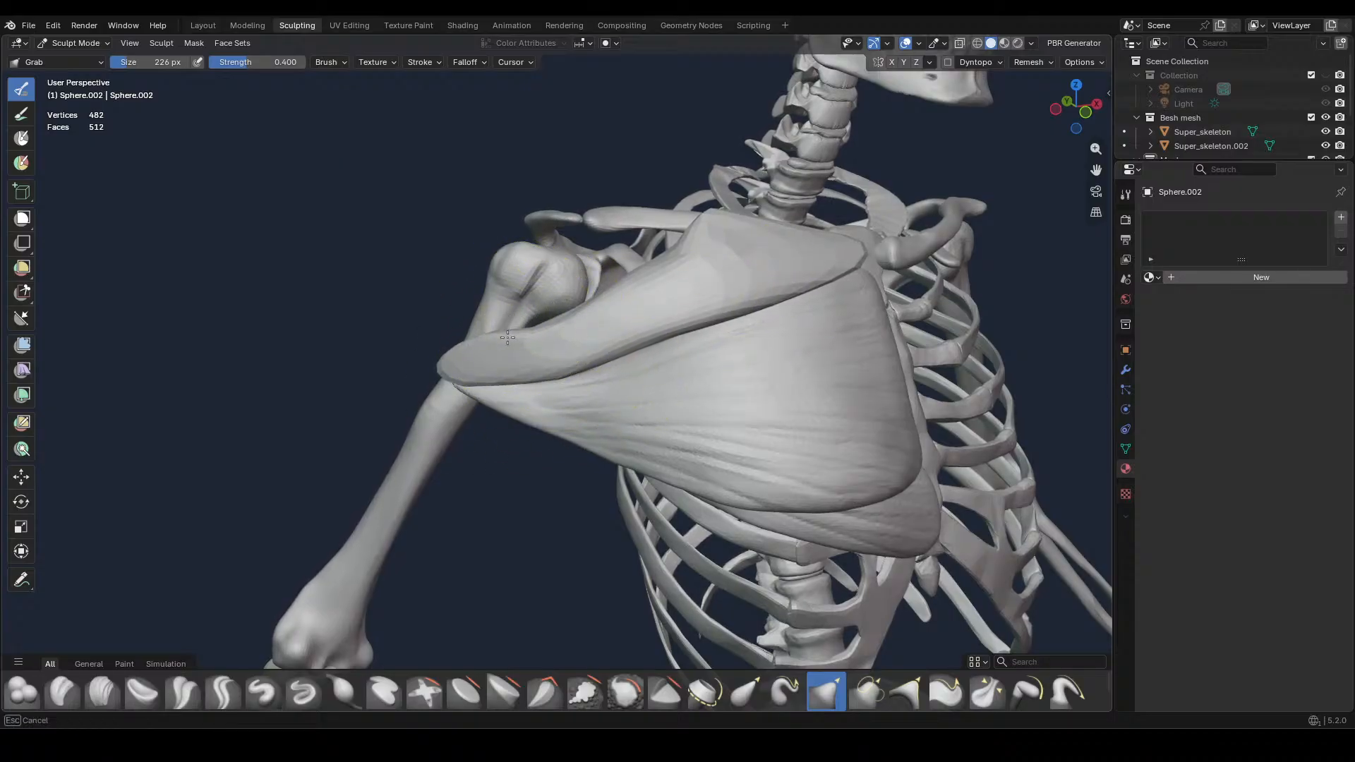
Enlarge the Grab brush to 346 px and pull the muscle's outer end and outer upper edge down along the upper arm bone
key("f")
left_click(570, 385)
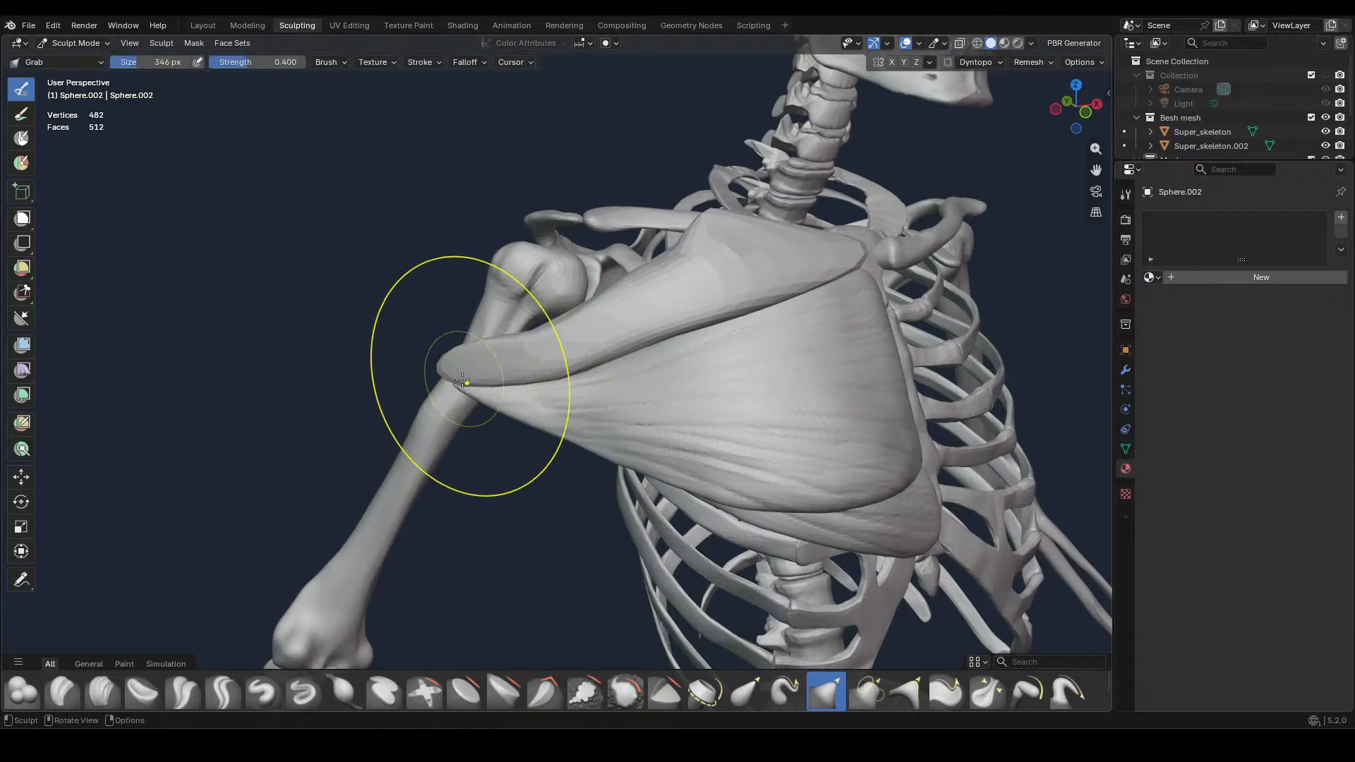
left_click_drag(463, 375, 450, 399)
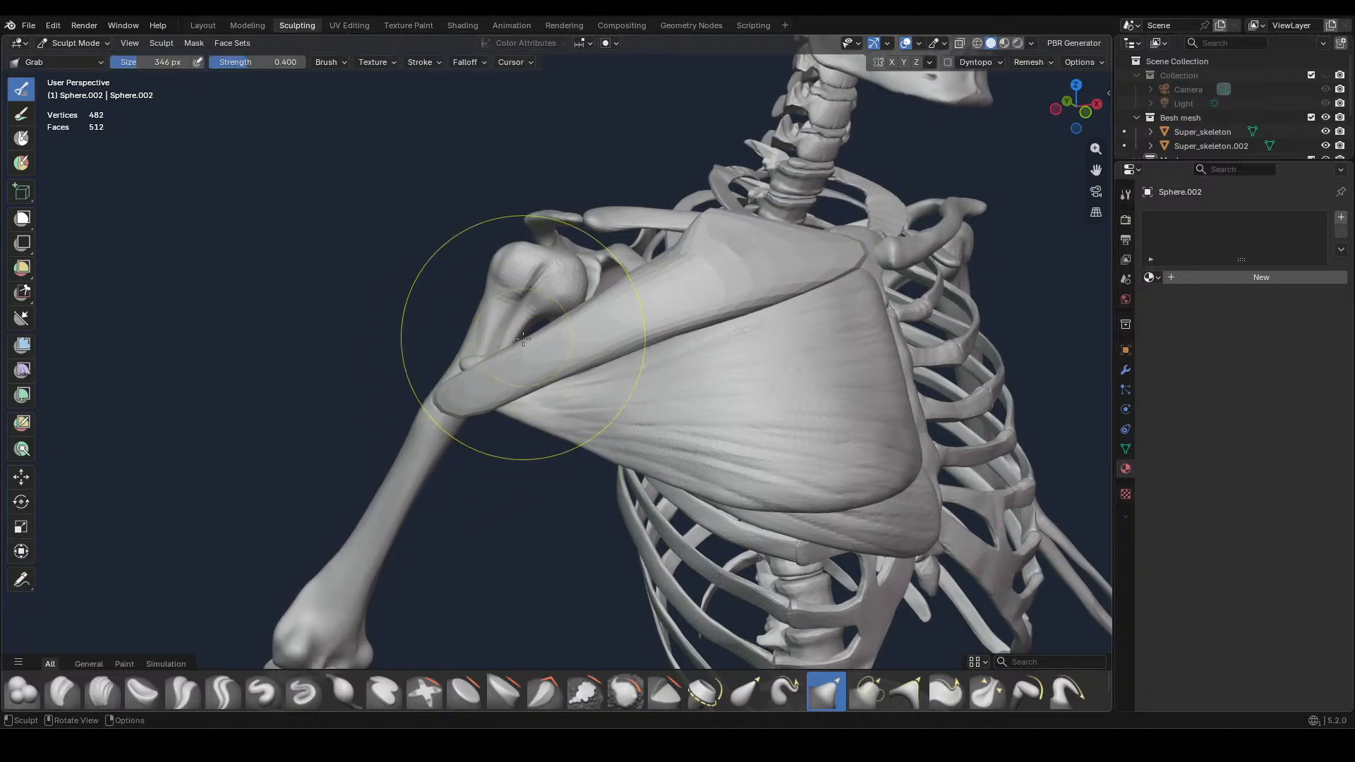
mouse_move(522, 339)
left_mouse_down()
mouse_move(536, 352)
mouse_move(515, 374)
left_mouse_up()
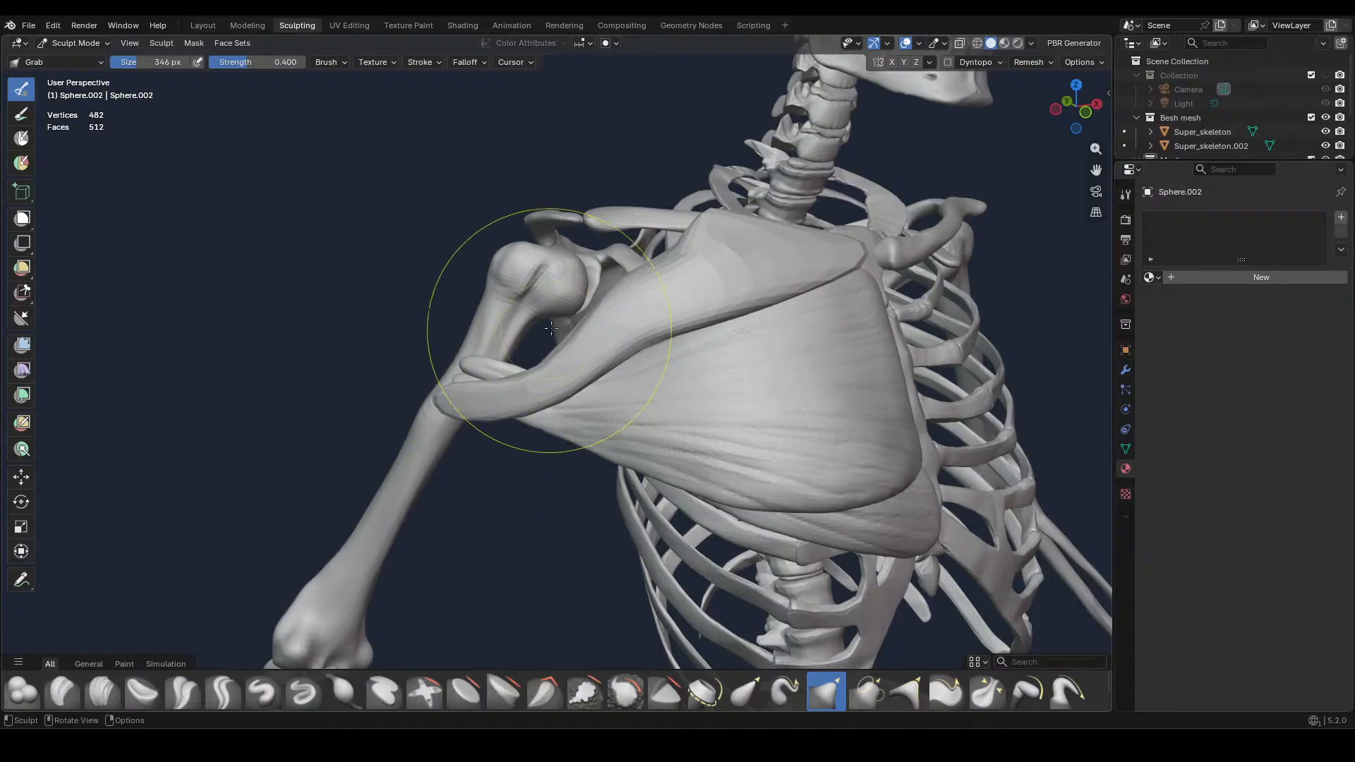
left_click_drag(613, 317, 612, 310)
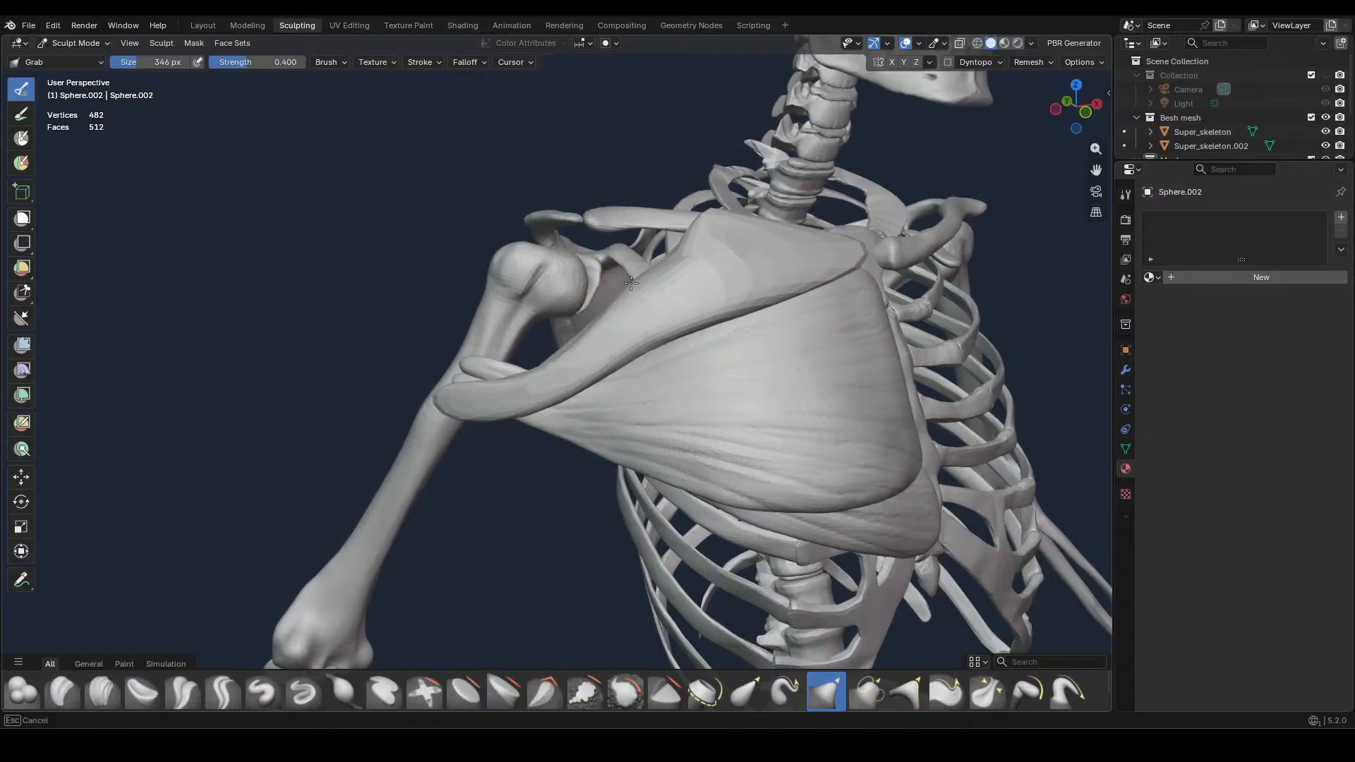
Reduce the Grab brush to 208 px and reshape the upper edge below the collarbone and the top of the outer end
key("f")
left_click(588, 282)
left_click_drag(678, 256, 662, 245)
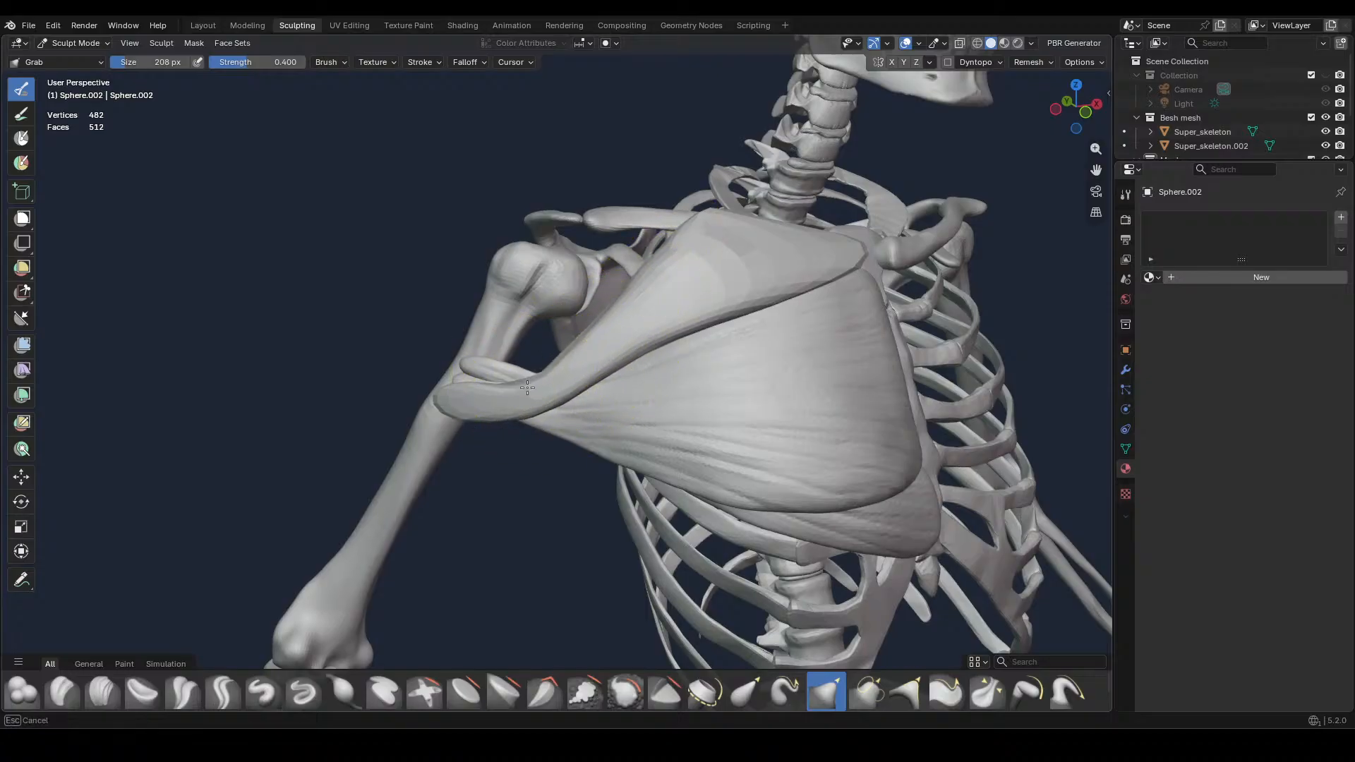
left_click_drag(519, 389, 508, 398)
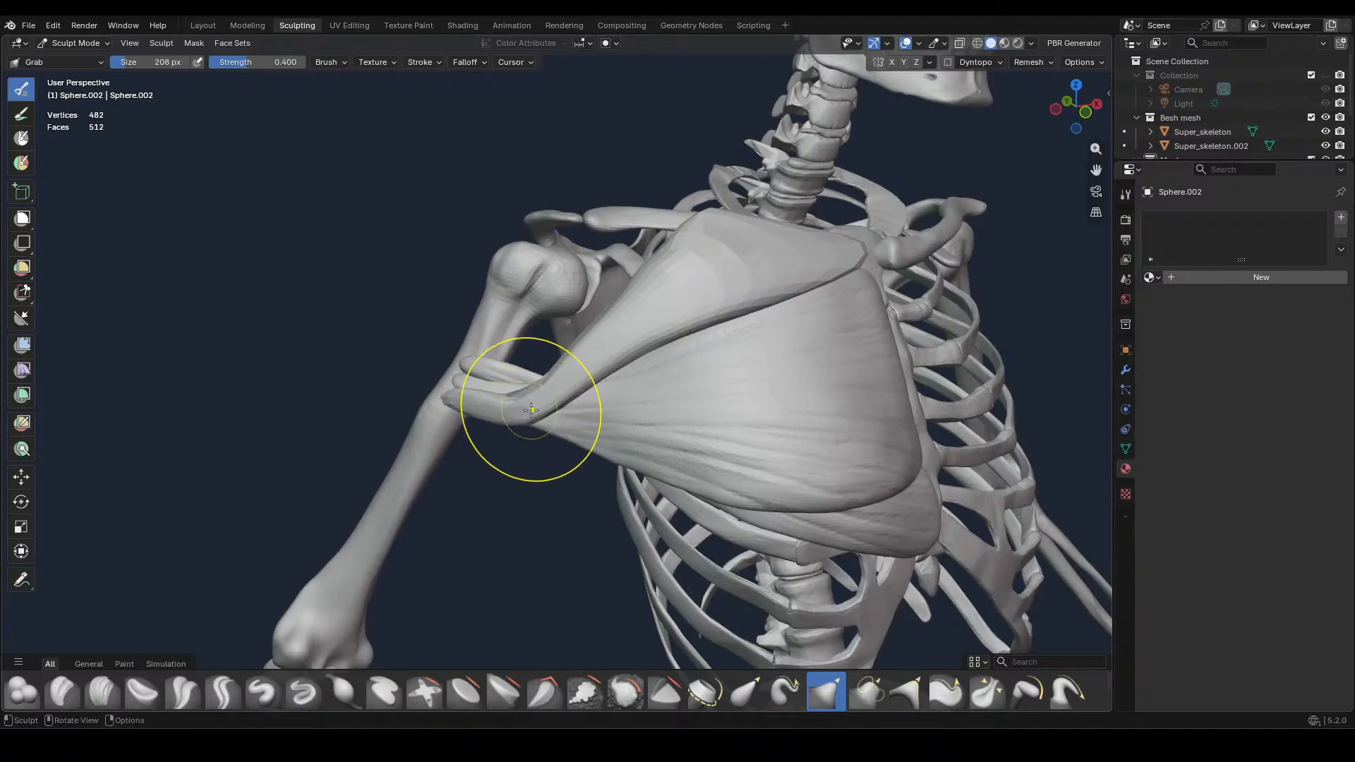
Enlarge the Grab brush to 794 px and pull the muscle's outer tip back onto the upper arm bone from the side
mouse_move(532, 411)
middle_mouse_down("ctrl")
mouse_move(599, 323)
mouse_move(767, 303)
mouse_move(832, 357)
mouse_move(859, 420)
middle_mouse_up("ctrl")
key("f")
left_click(943, 469)
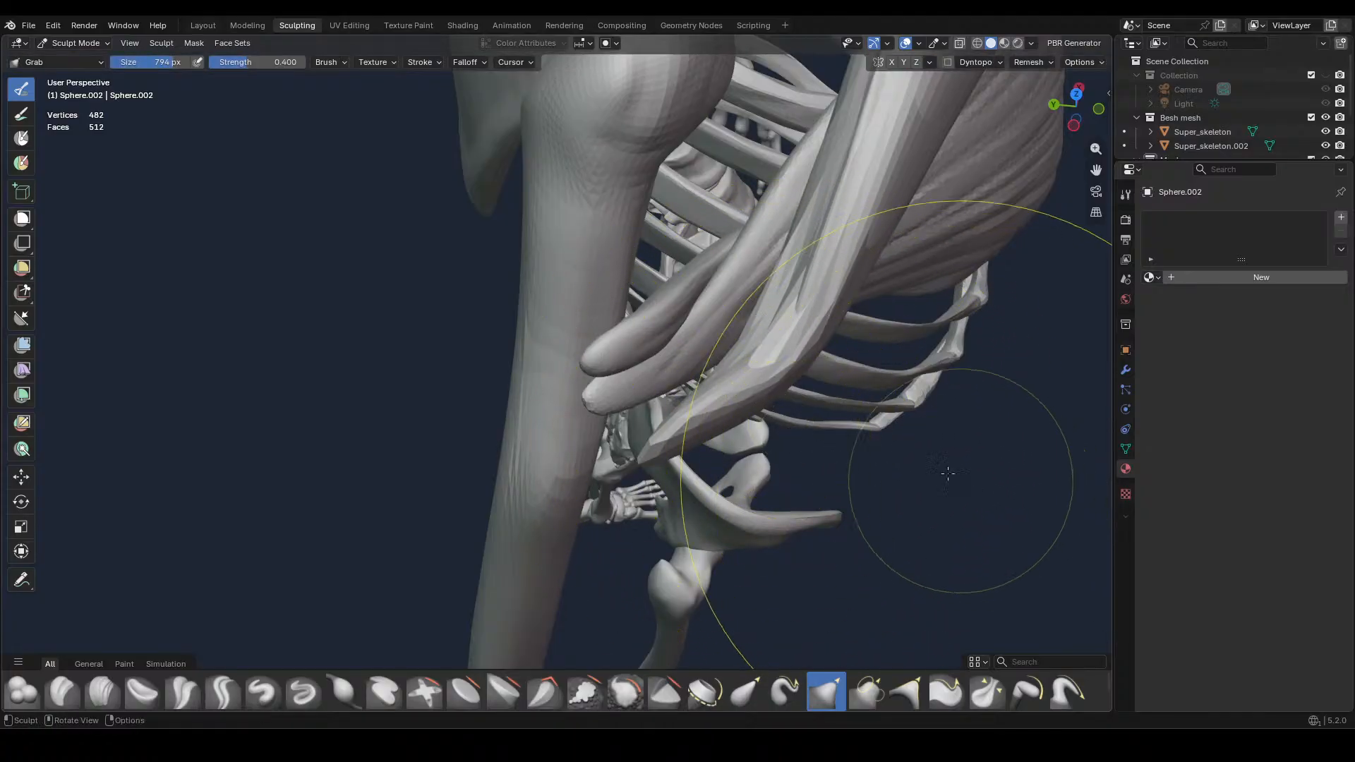
left_click_drag(609, 433, 580, 413)
Reduce the Grab brush to 398 px and pull the bend in the muscle's outer section back towards the neighbouring chest muscle
key("f")
left_click(659, 396)
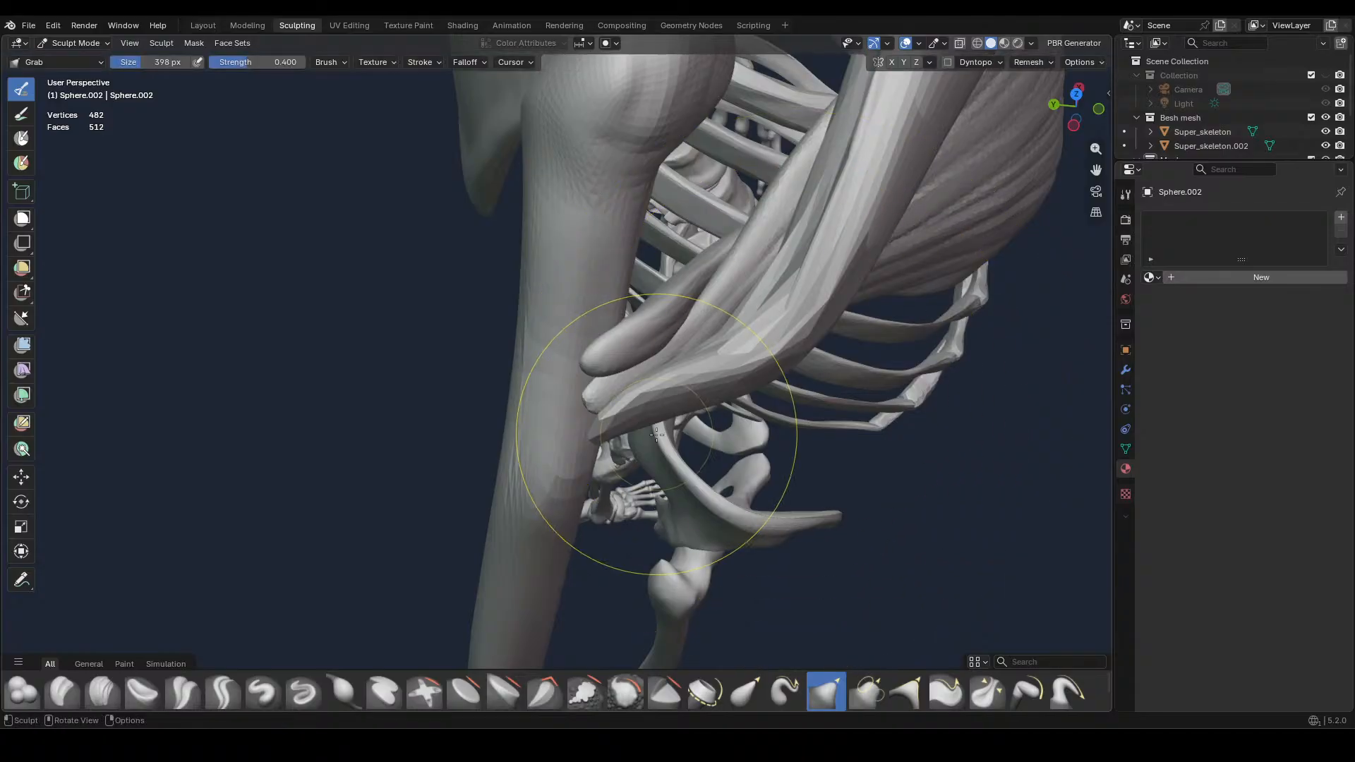
left_click_drag(790, 329, 760, 302)
key("KP_1")
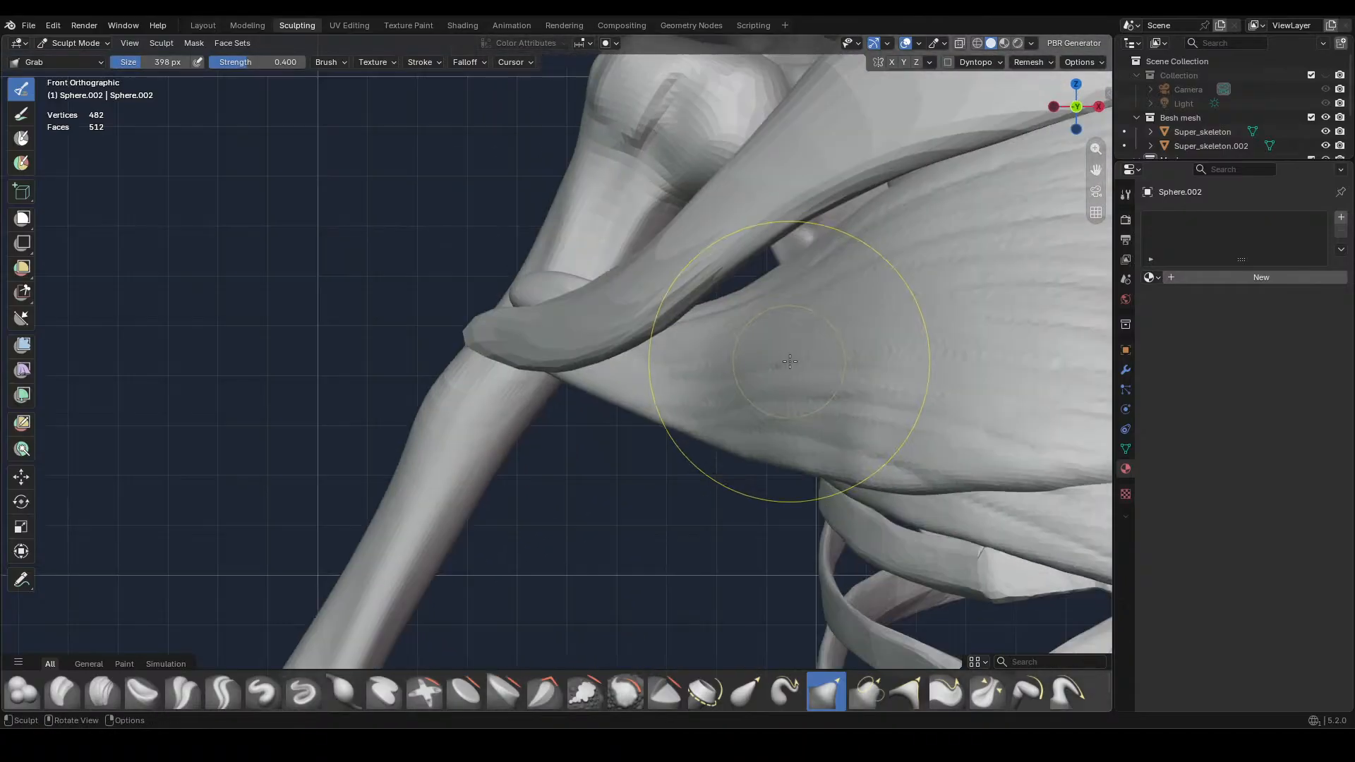
mouse_move(747, 246)
left_mouse_down()
mouse_move(732, 270)
mouse_move(886, 181)
left_mouse_up()
middle_click_drag(806, 369, 794, 486, "ctrl")
Reduce the Grab brush to 246 px and pull the outer end's underside and tip into line with the upper arm bone in front view
key("f")
left_click(547, 334)
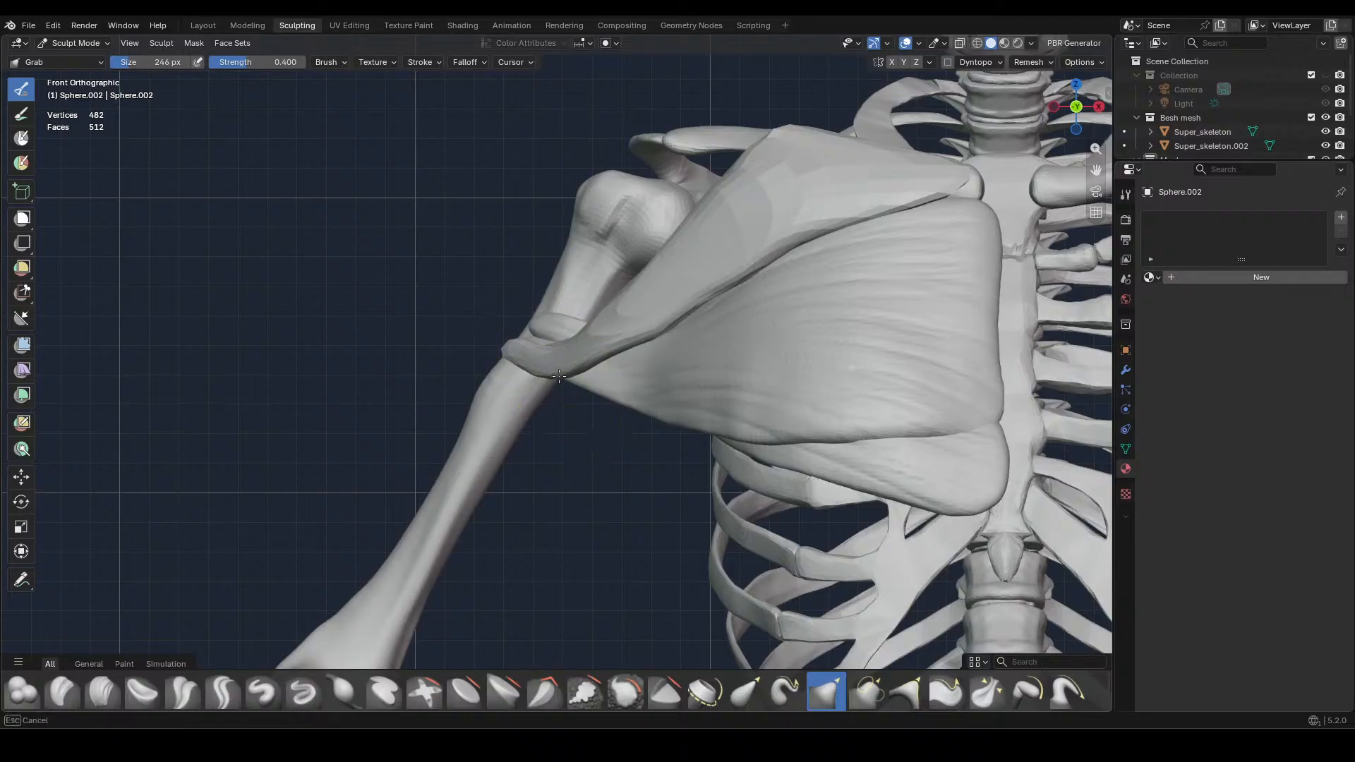
left_click_drag(559, 376, 547, 376)
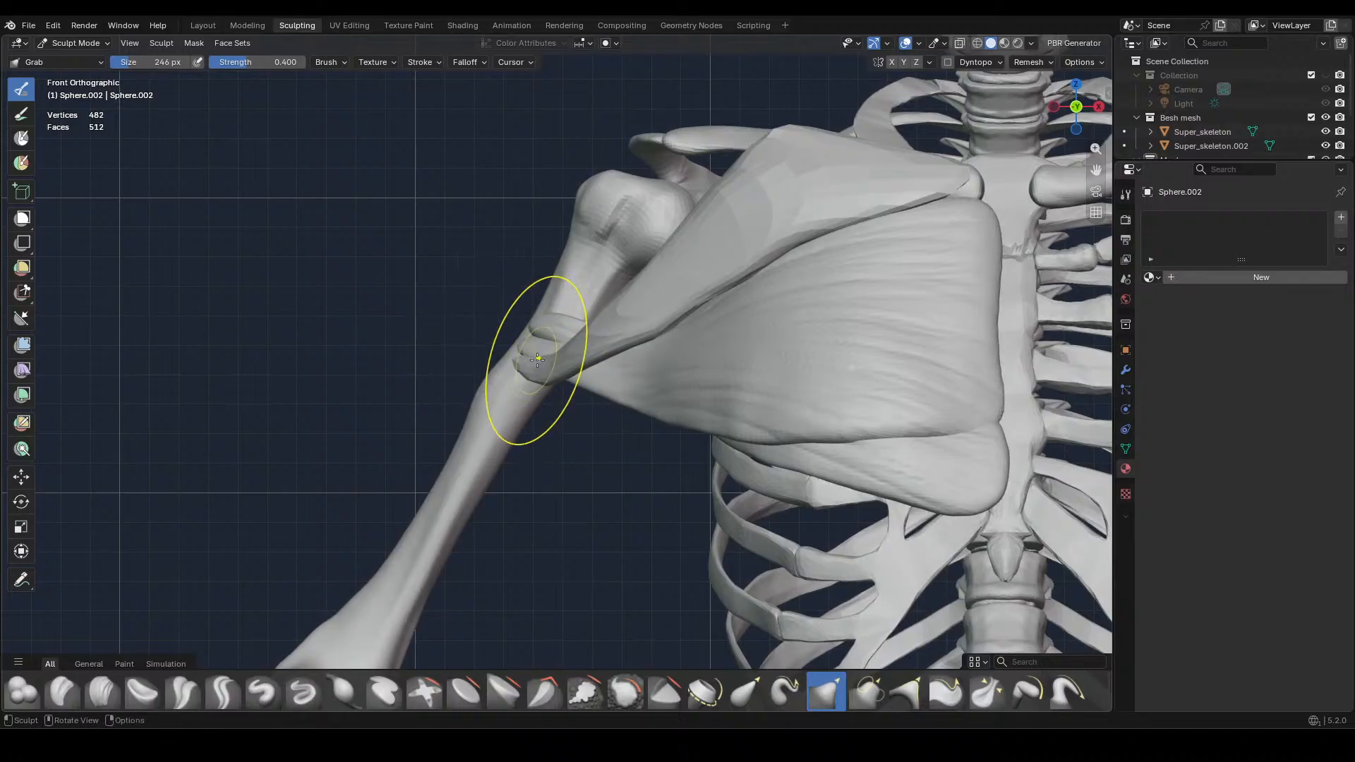
Adjust the muscle's outer section from above and the side with the Grab brush enlarged to about 518 px and reduced to 320 px
middle_click_drag(667, 242, 735, 428)
key("f")
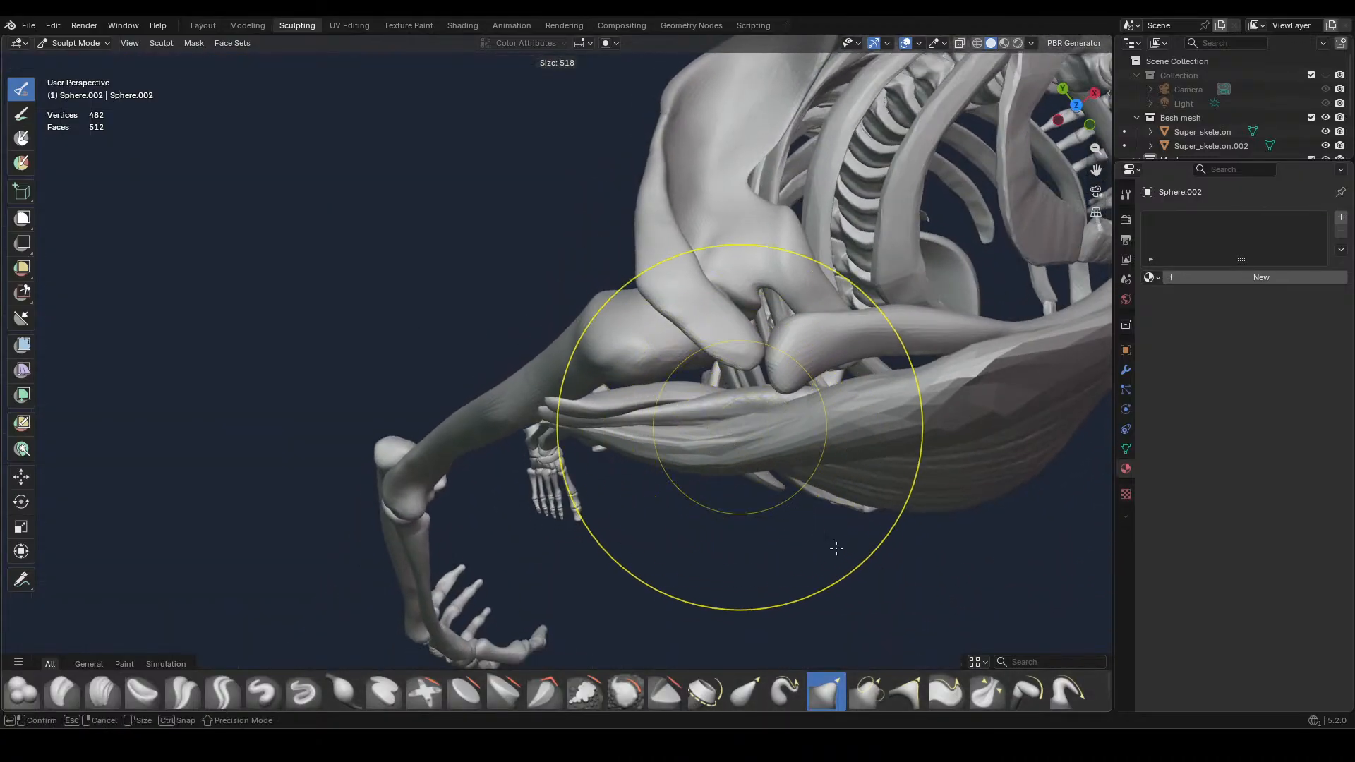
left_click(837, 549)
mouse_move(712, 469)
left_mouse_down()
mouse_move(700, 423)
mouse_move(804, 423)
left_mouse_up()
mouse_move(804, 424)
middle_mouse_down()
mouse_move(822, 381)
mouse_move(776, 423)
middle_mouse_up()
key("f")
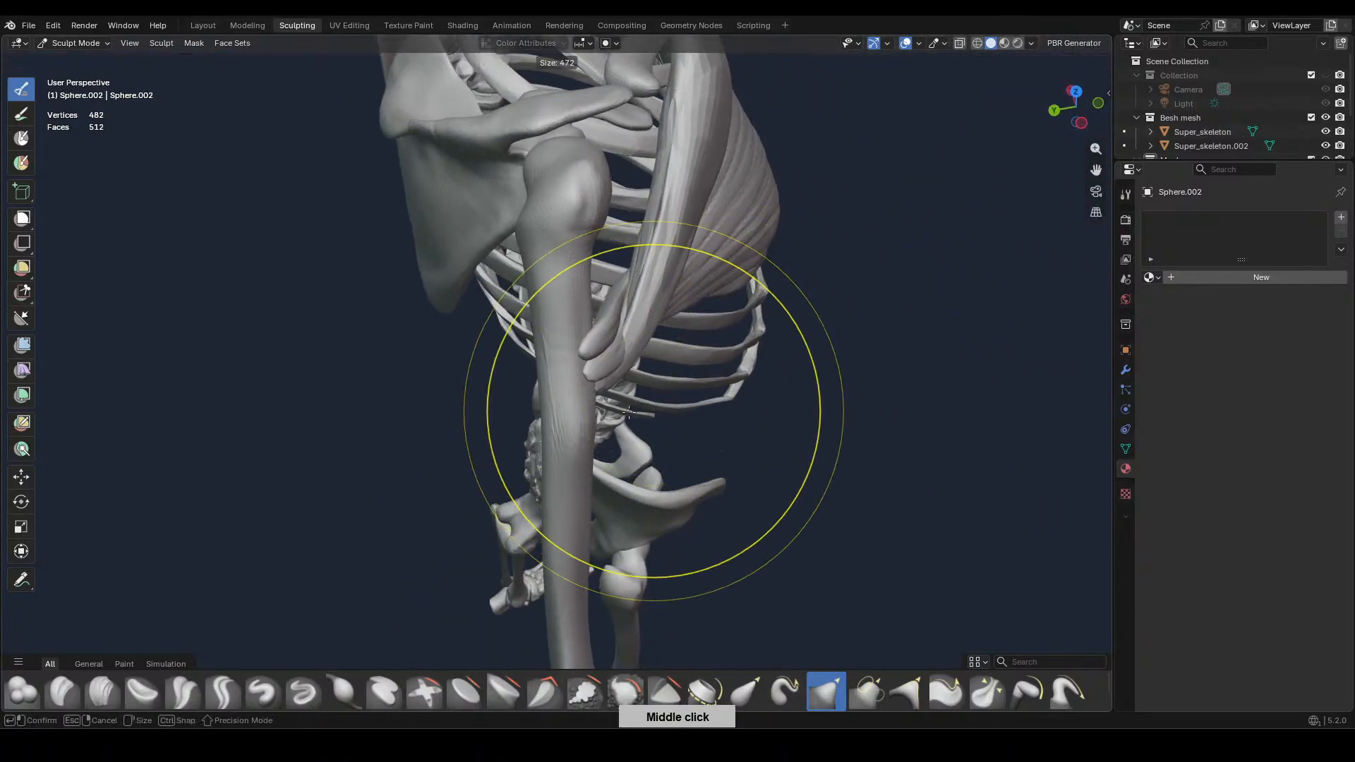
left_click(617, 376)
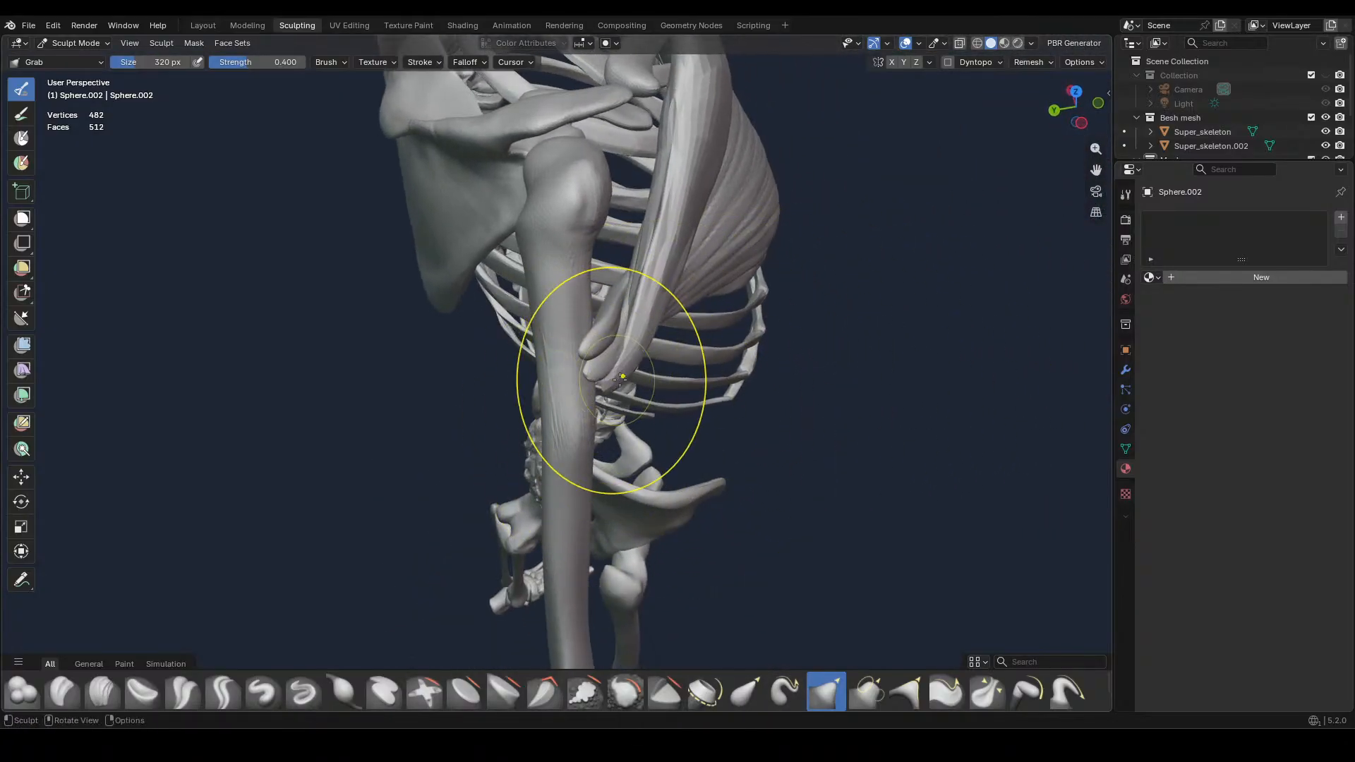
Even out the muscle's bulging upper edge along the front of the collarbone with the 320 px Grab brush
key("KP_1")
middle_click_drag(549, 376, 786, 416)
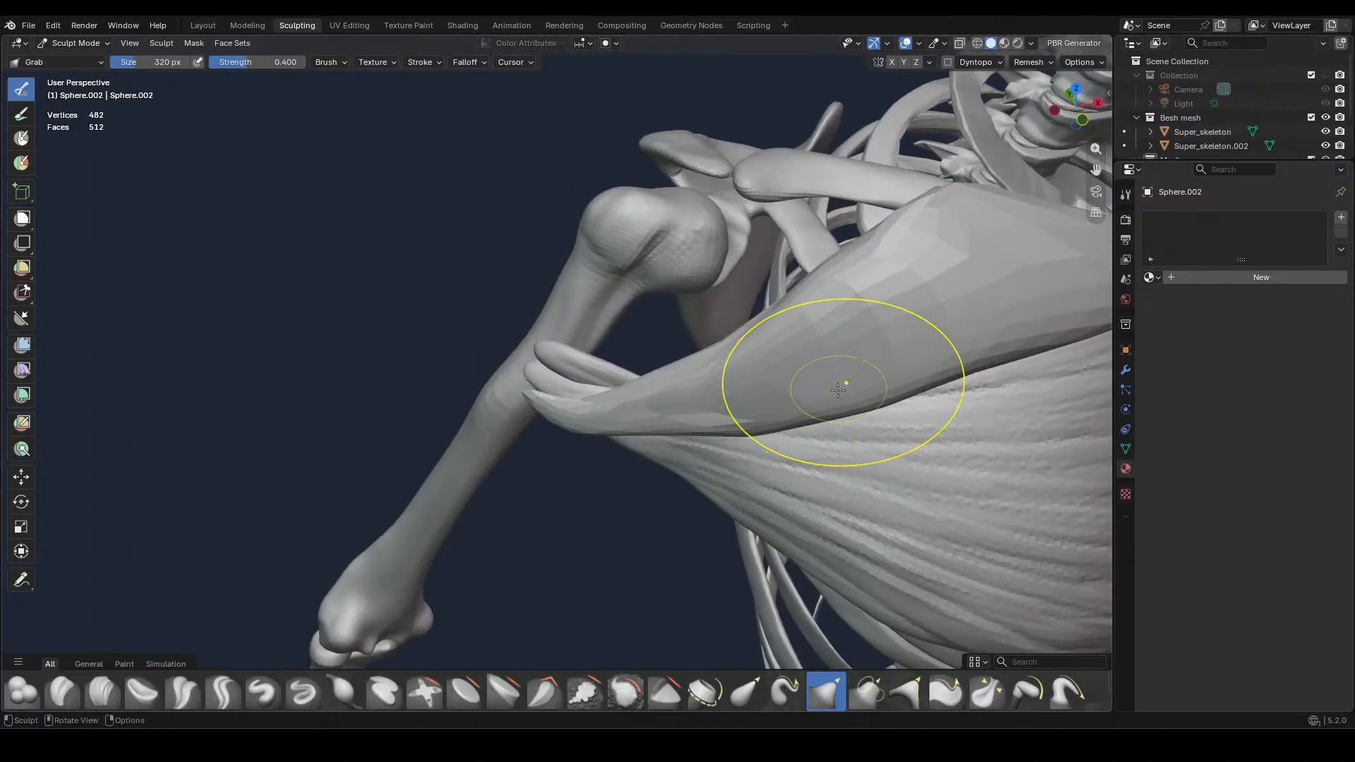
key("KP_1")
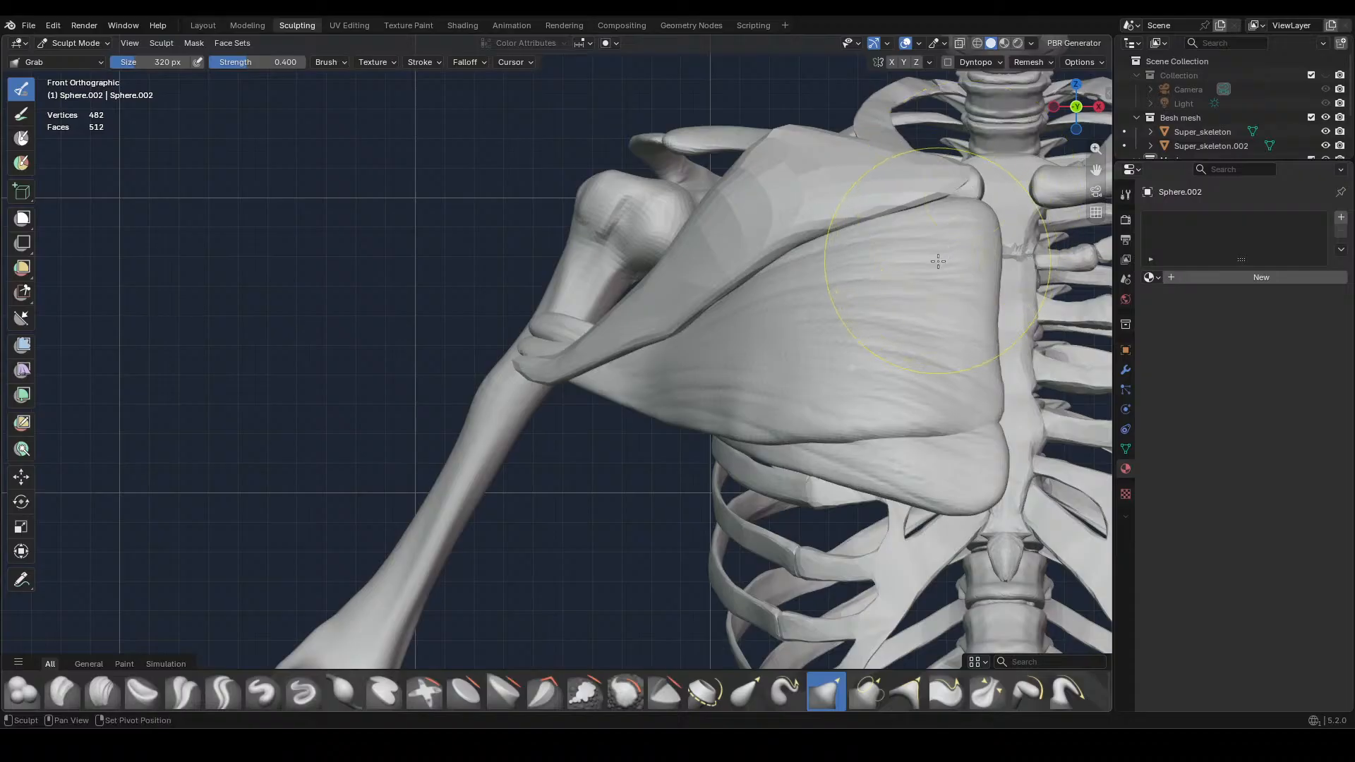
mouse_move(906, 271)
middle_mouse_down("shift")
mouse_move(781, 341)
mouse_move(773, 538)
middle_mouse_up("shift")
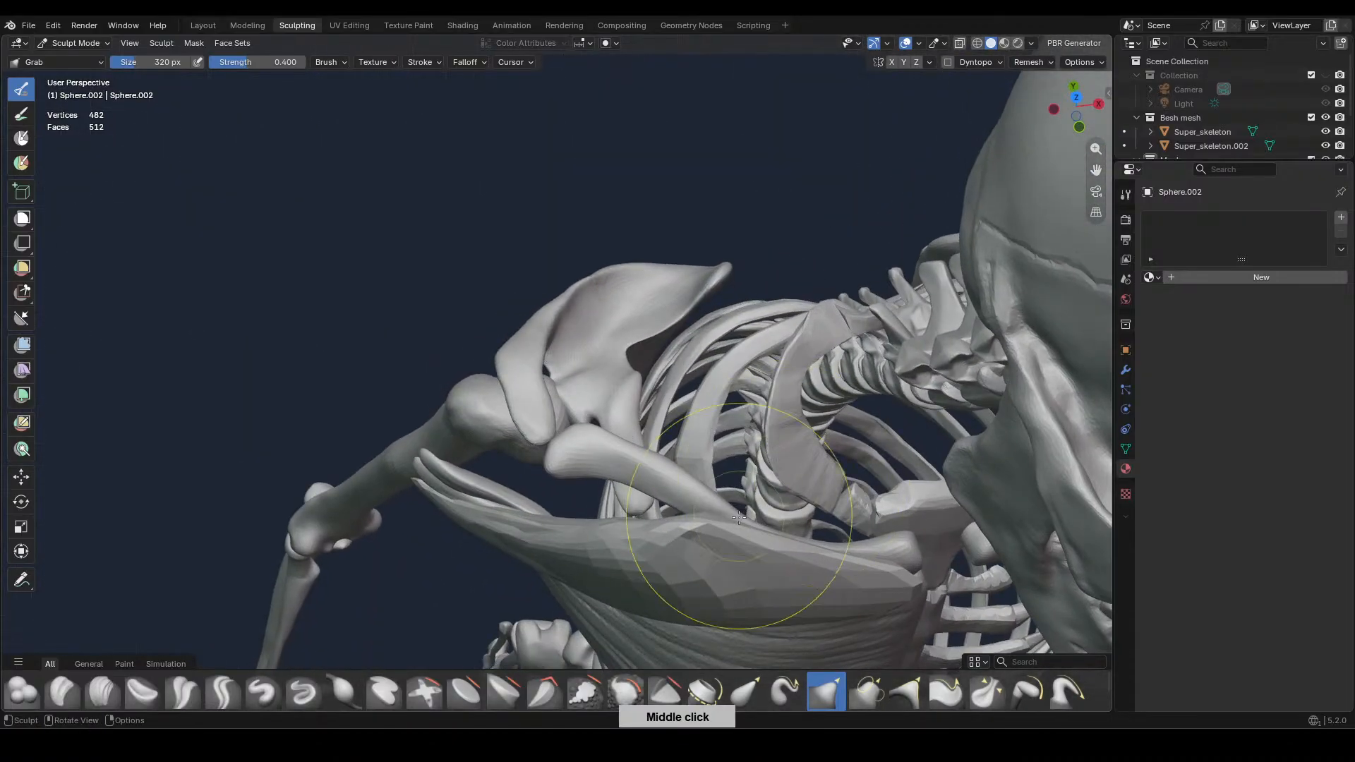
mouse_move(752, 538)
left_mouse_down()
mouse_move(741, 538)
mouse_move(833, 571)
left_mouse_up()
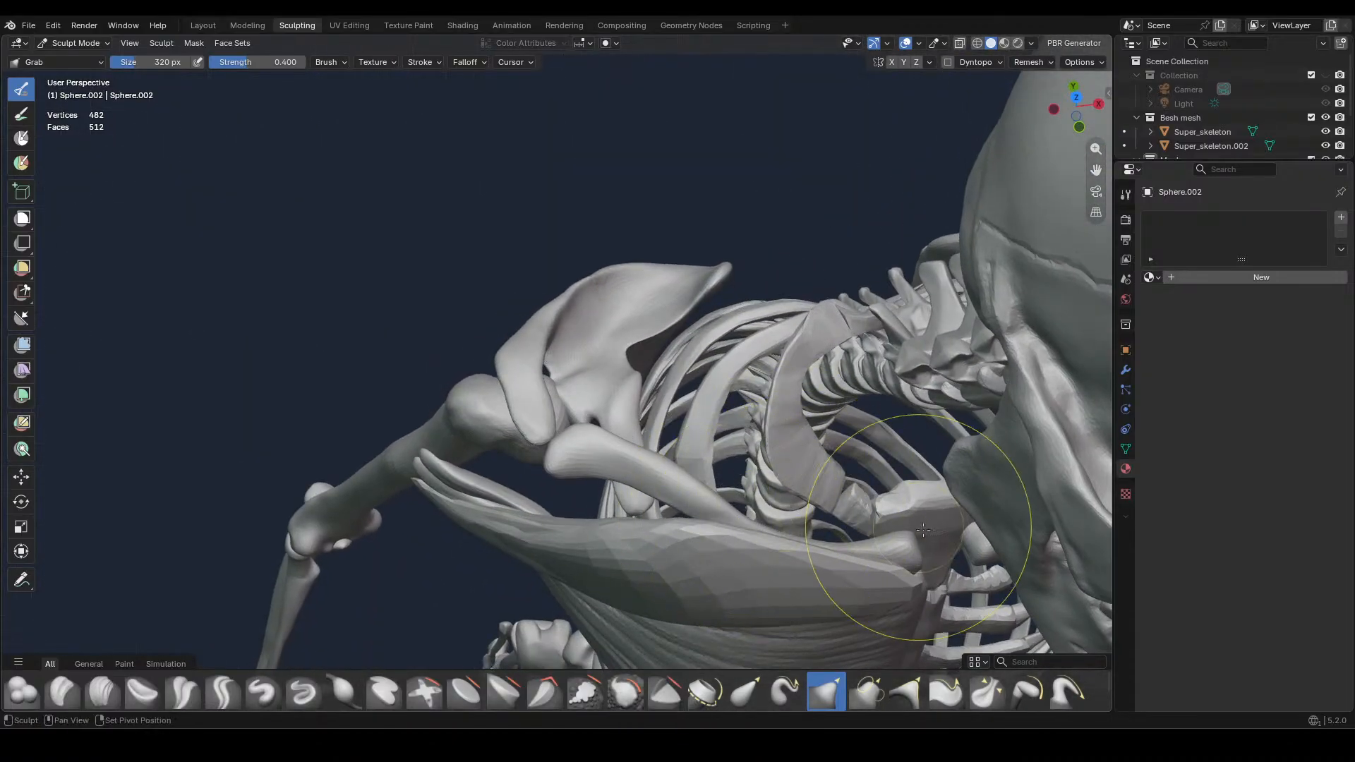
mouse_move(910, 589)
middle_mouse_down()
mouse_move(905, 509)
mouse_move(805, 359)
mouse_move(681, 357)
mouse_move(693, 449)
mouse_move(544, 488)
mouse_move(596, 466)
mouse_move(581, 442)
middle_mouse_up()
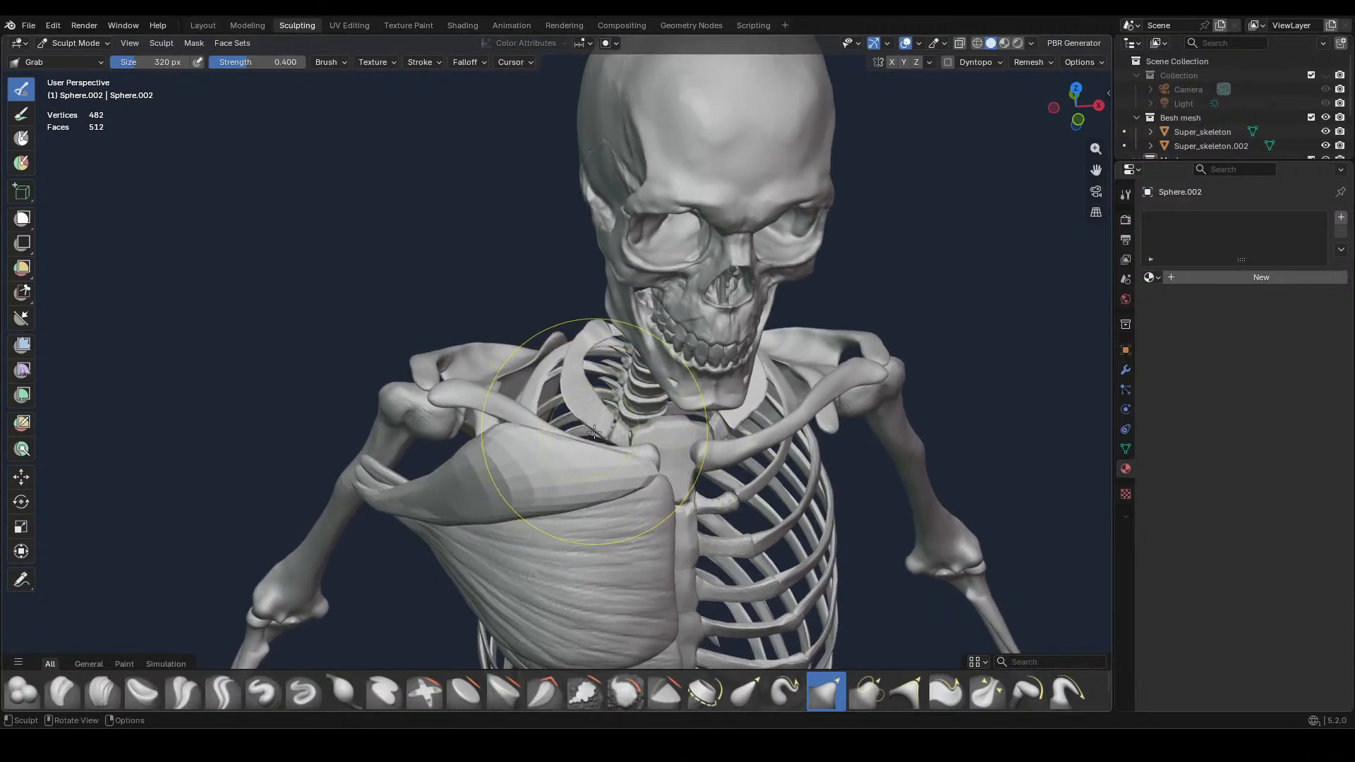
Reduce the Grab brush to 200 px and refine the muscle's outer section and upper edge near the shoulder in front view
key("f")
middle_click_drag(582, 441, 643, 441)
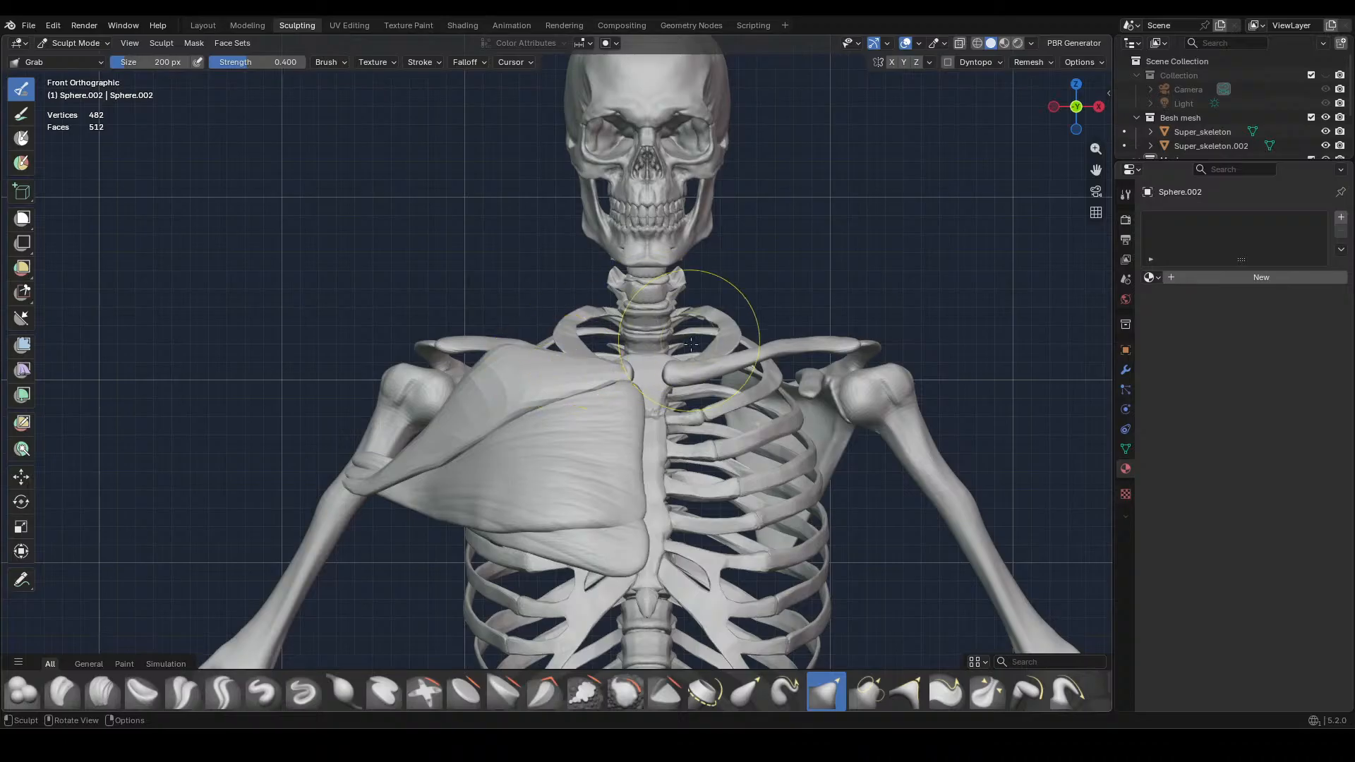
middle_click_drag(734, 443, 896, 384, "ctrl")
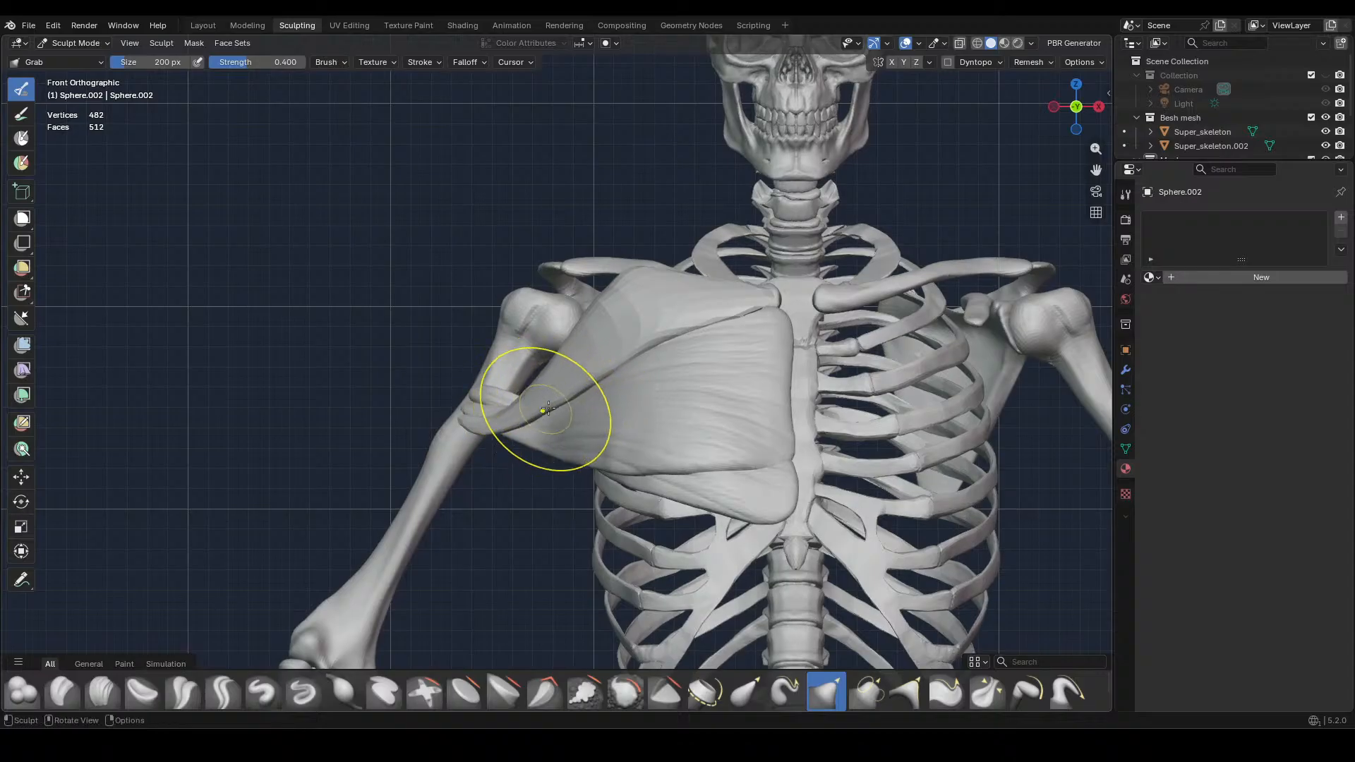
left_click_drag(681, 321, 613, 357)
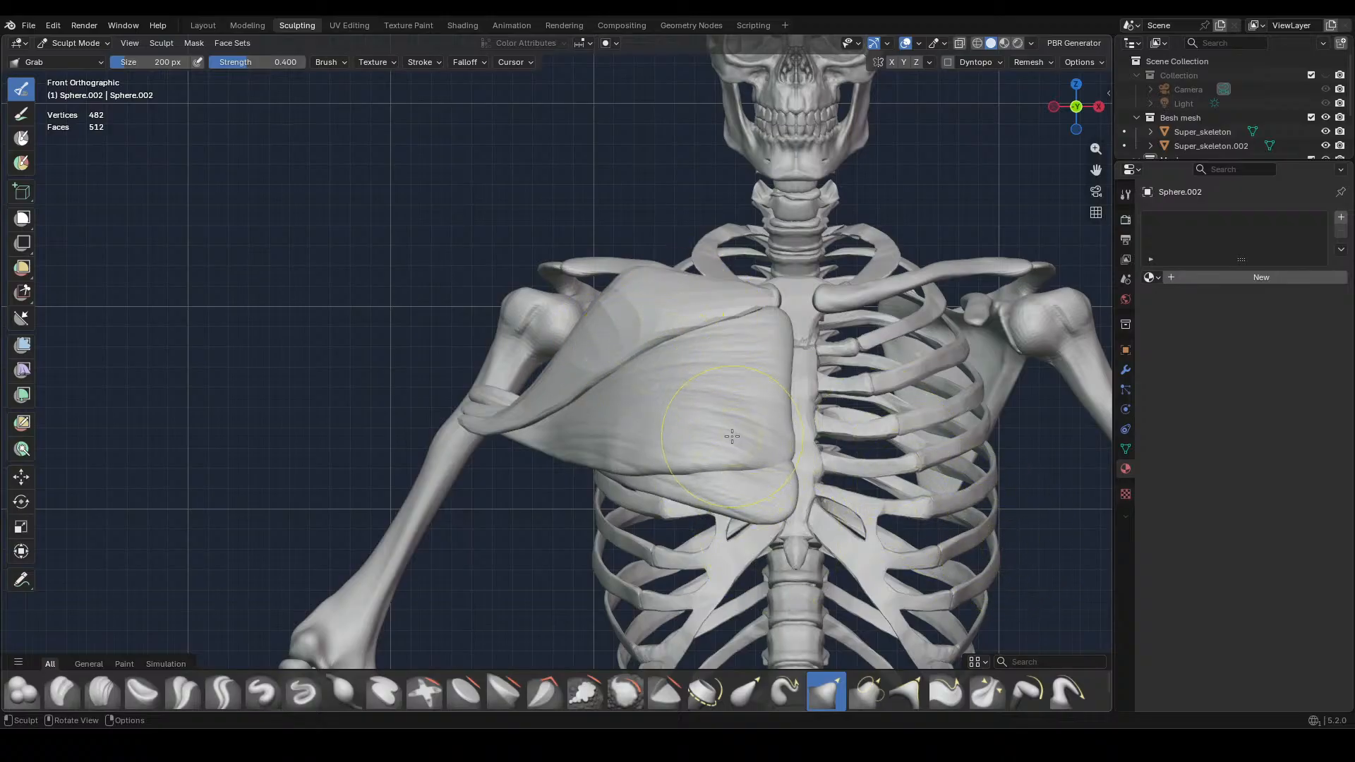
Voxel-remesh the upper chest muscle repeatedly at finer voxel sizes until its surface is dense enough for detailed sculpting
key("r")
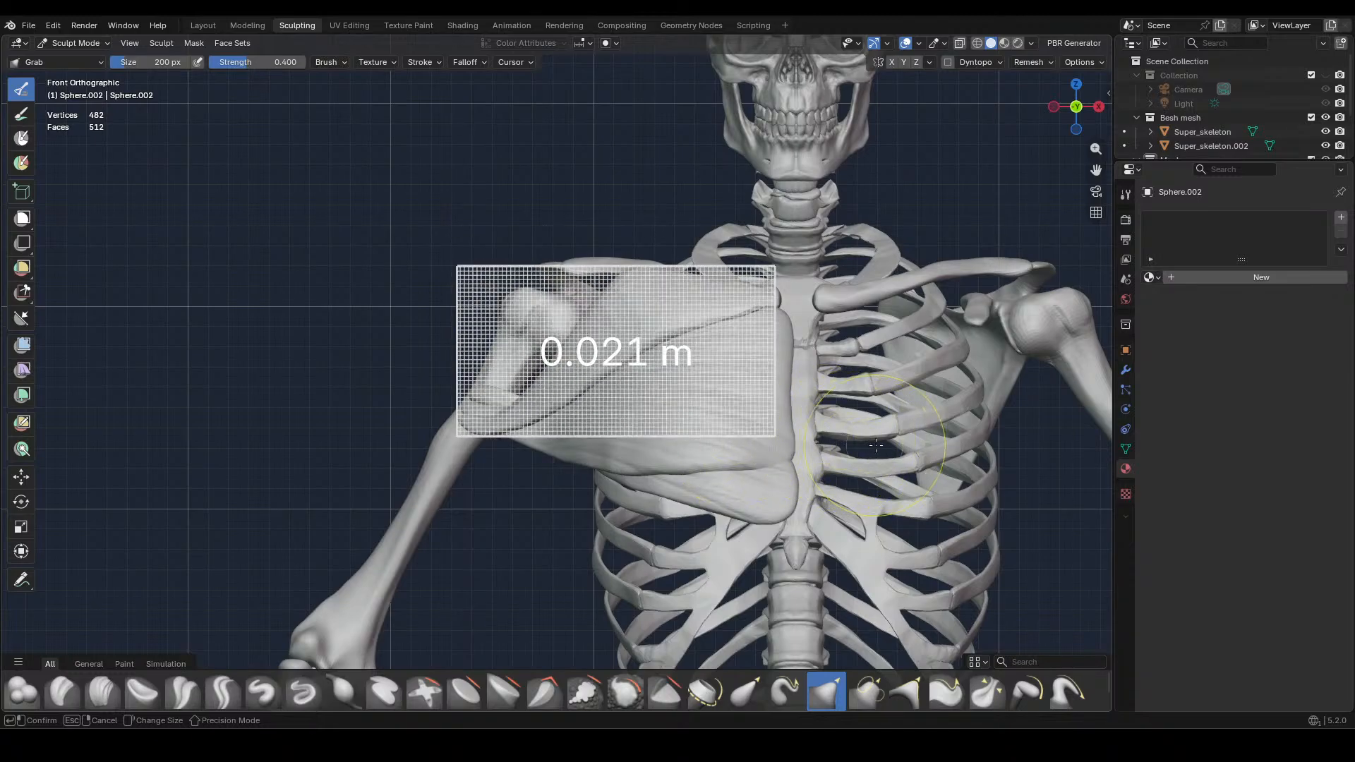
left_click(877, 446)
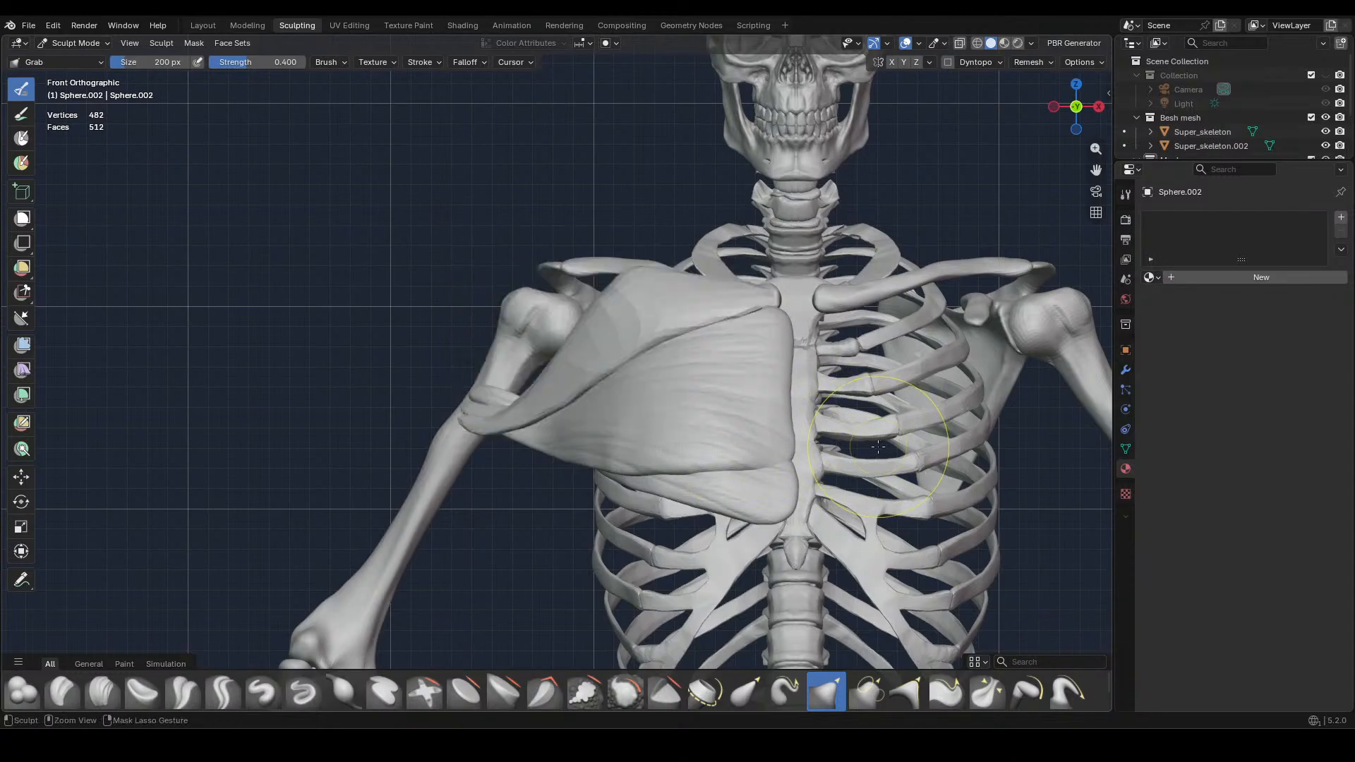
key("r")
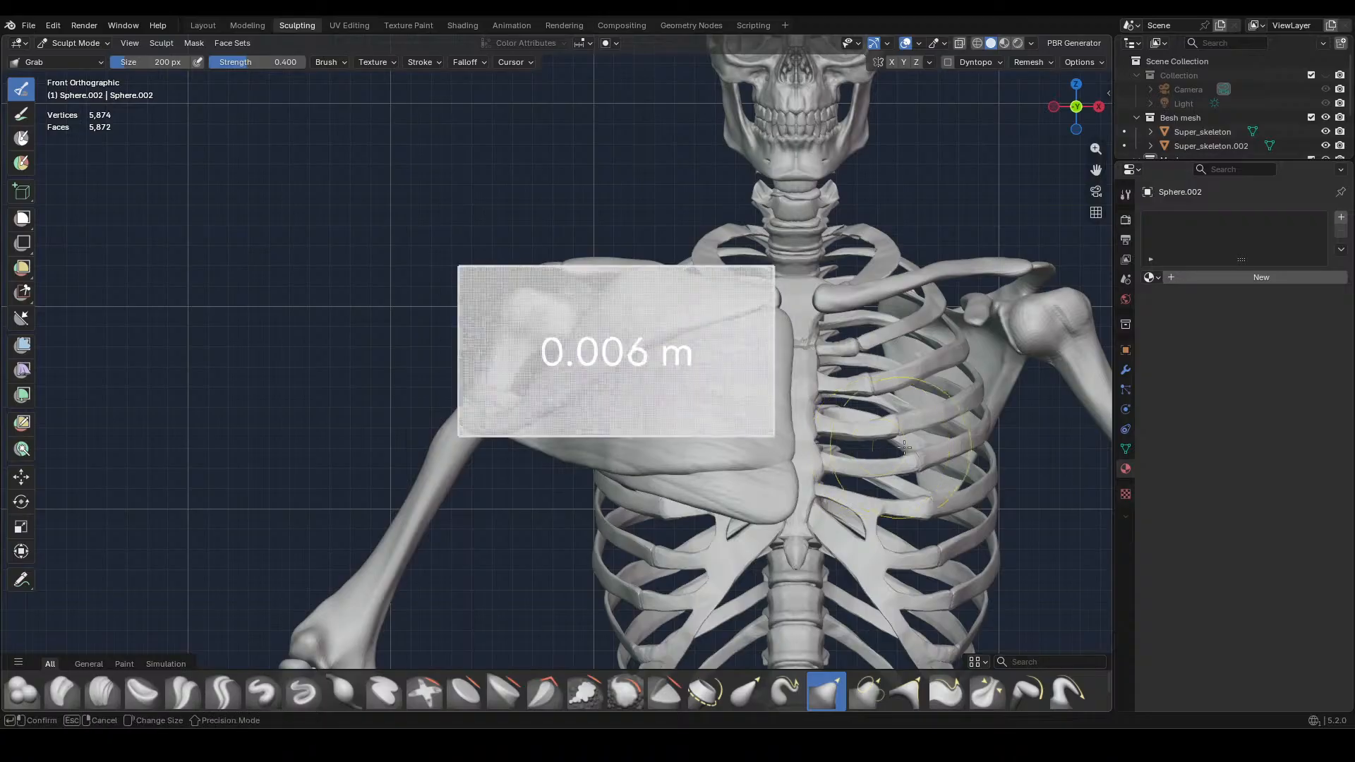
left_click(891, 446)
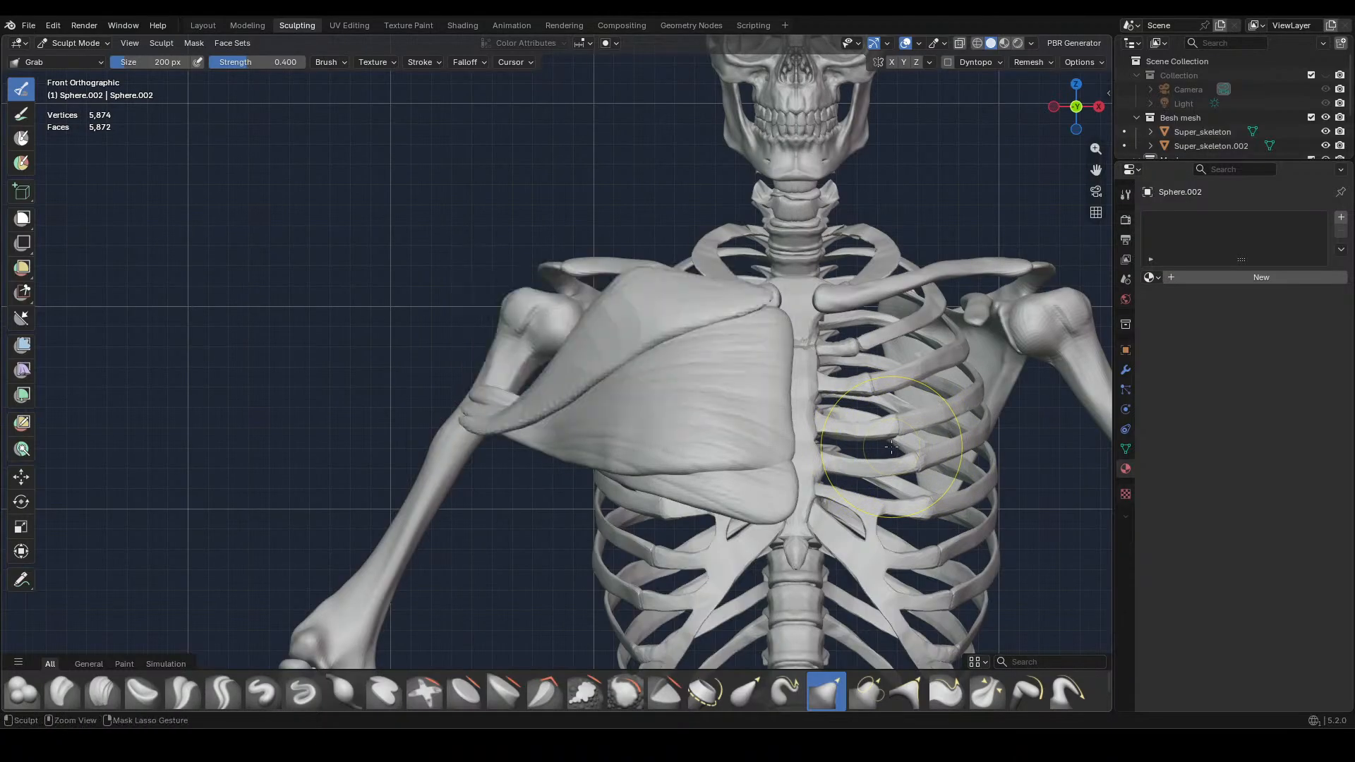
key("r")
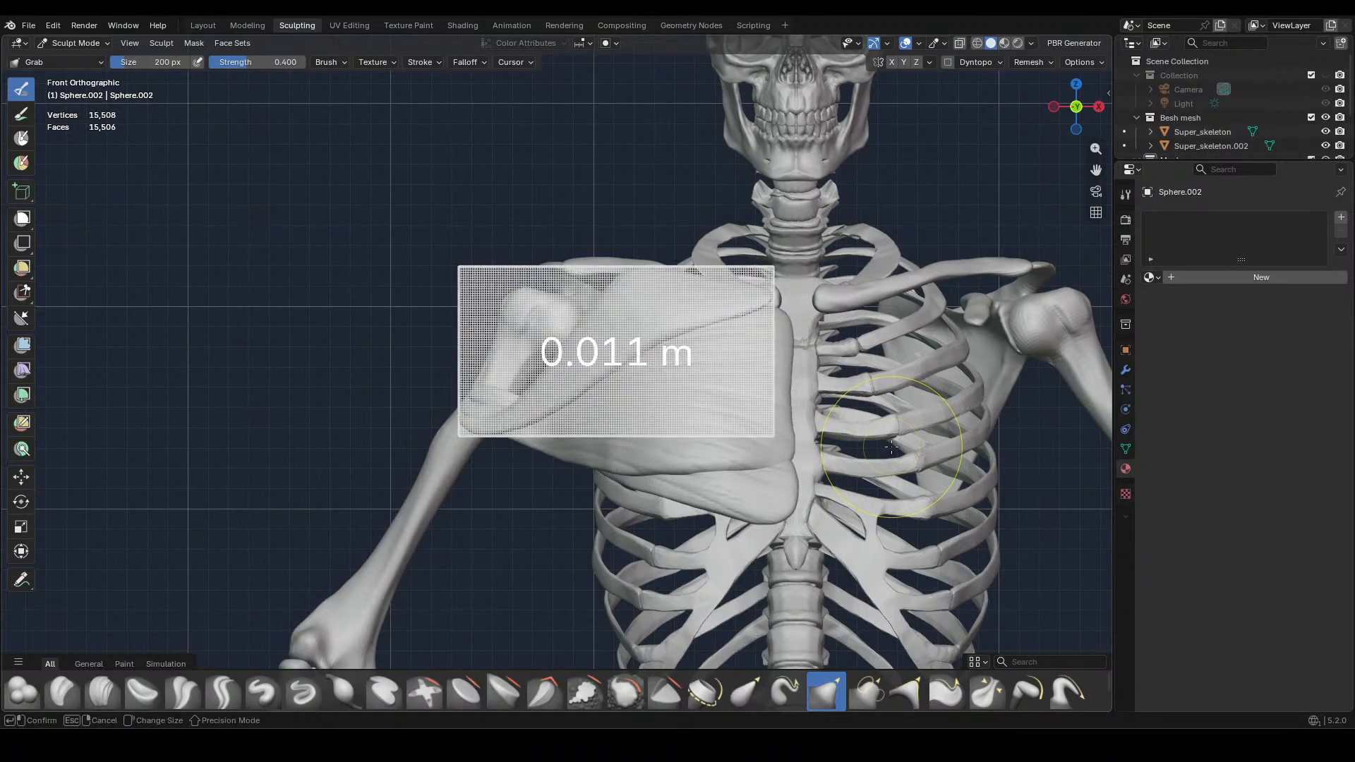
left_click(895, 446)
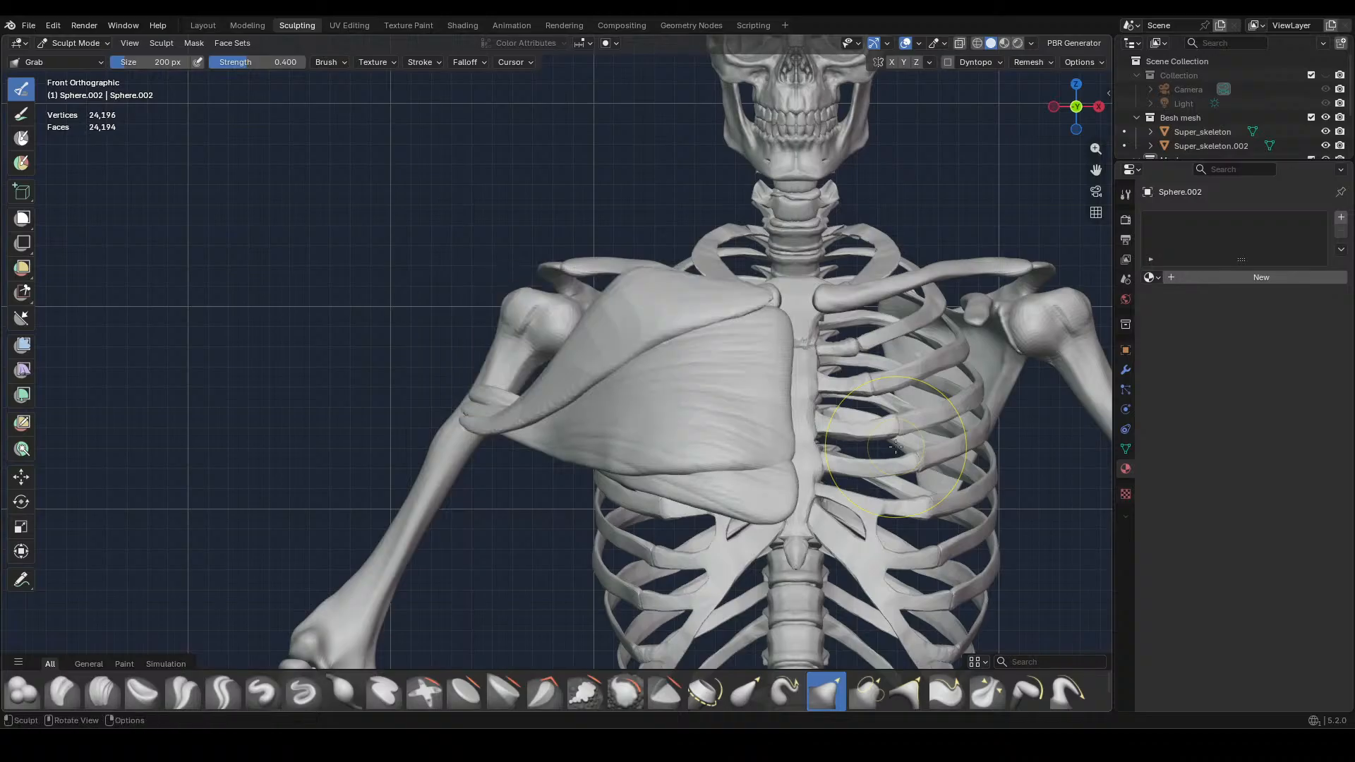
Refine the upper chest muscle's outer section and inner end in front view with the 200 px Grab brush
scroll(894, 446, "up", 3)
mouse_move(656, 346)
left_mouse_down("shift")
mouse_move(510, 452)
mouse_move(451, 463)
left_mouse_up("shift")
left_click_drag(589, 317, 684, 218, "shift")
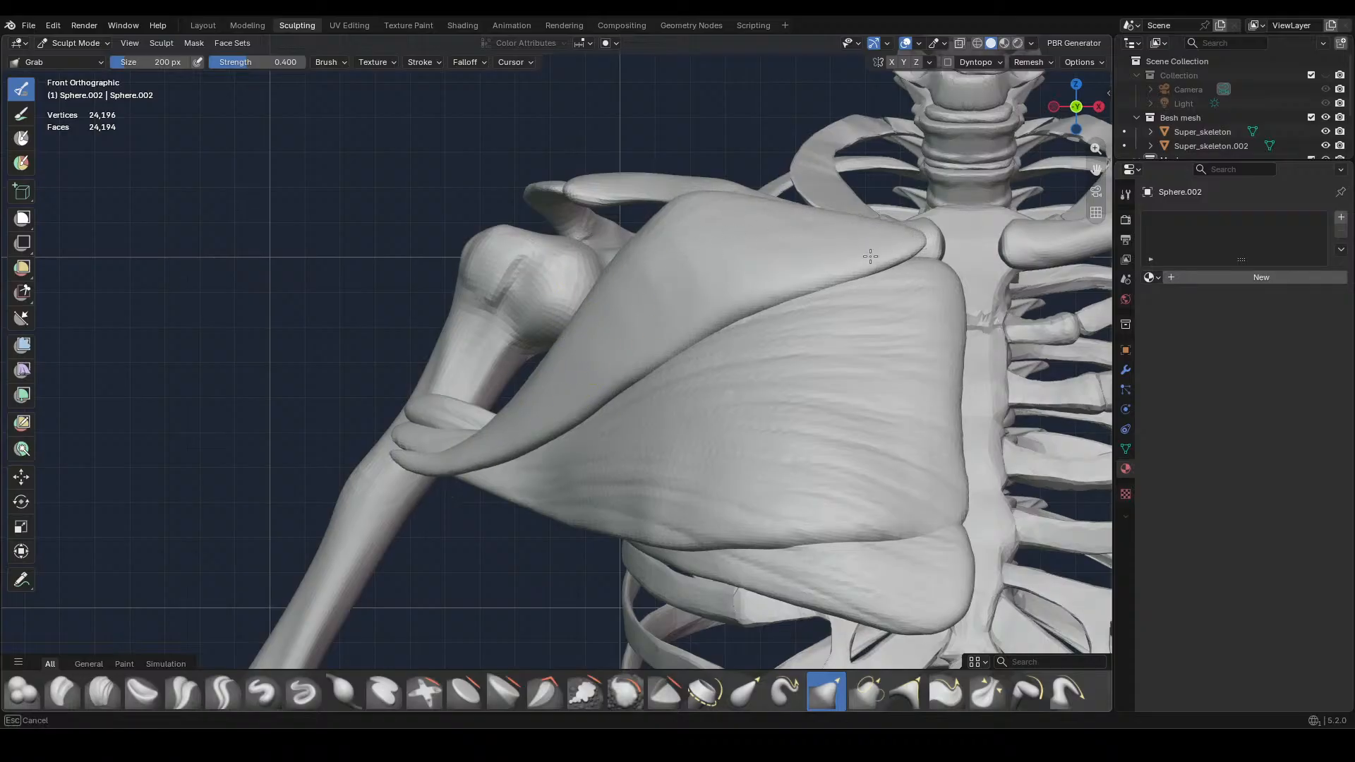
left_click_drag(870, 256, 879, 268, "shift")
mouse_move(898, 341)
middle_mouse_down()
mouse_move(901, 357)
mouse_move(792, 358)
mouse_move(776, 423)
mouse_move(833, 547)
mouse_move(825, 533)
middle_mouse_up()
mouse_move(728, 539)
left_mouse_down()
mouse_move(724, 514)
mouse_move(689, 574)
left_mouse_up()
Enlarge the Grab brush to 418 px and shape the upper chest muscle's outer contour from the side
key("f")
left_click(821, 504)
middle_click_drag(726, 538, 803, 418)
left_click_drag(803, 418, 792, 450)
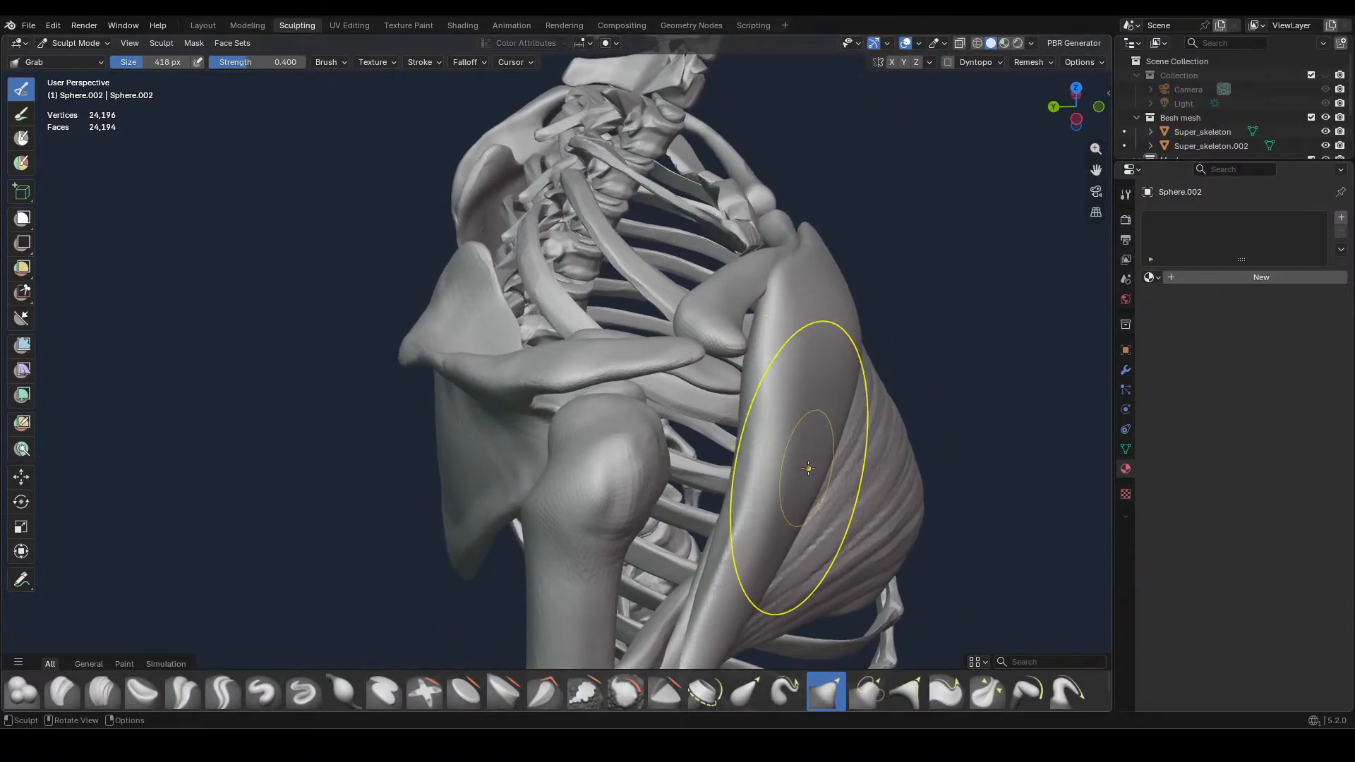
left_click_drag(780, 503, 749, 501)
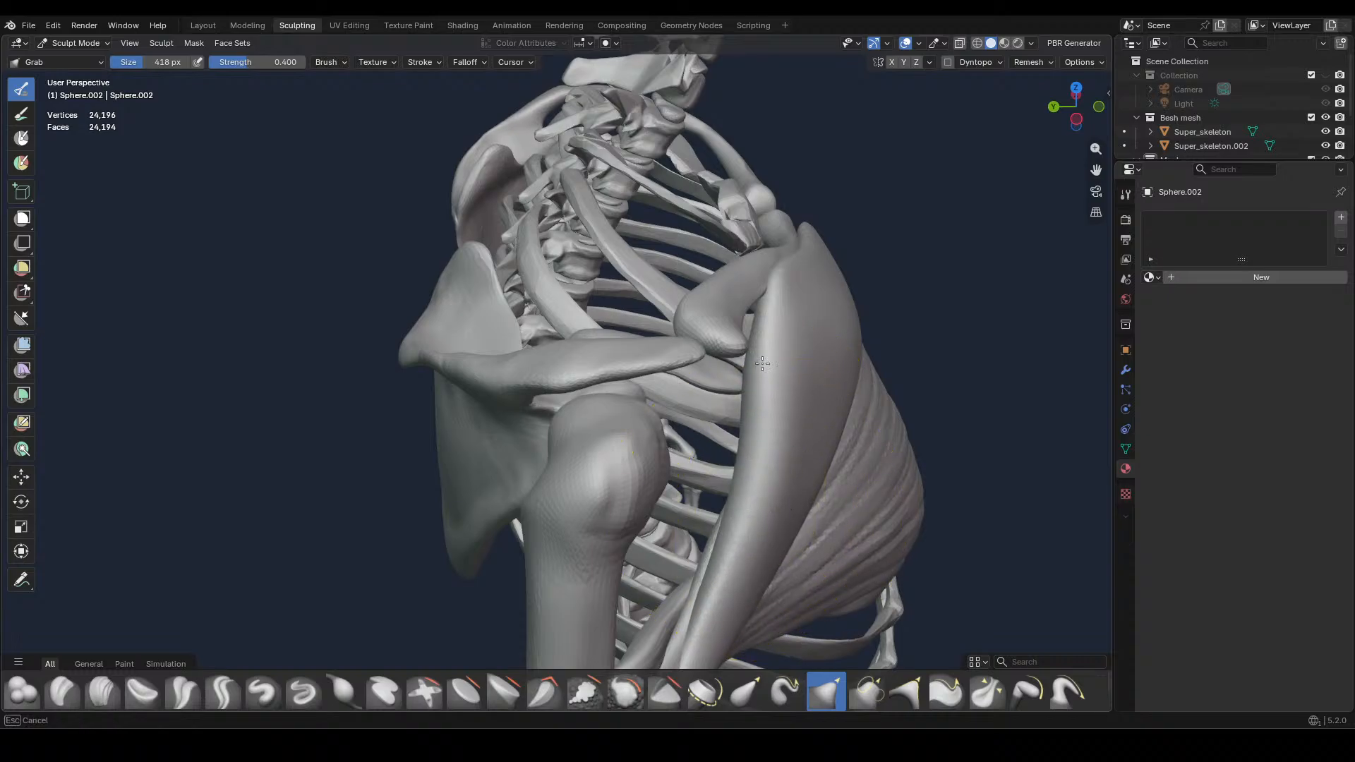
left_click_drag(758, 546, 762, 542)
mouse_move(835, 500)
middle_mouse_down()
mouse_move(843, 480)
mouse_move(822, 467)
middle_mouse_up()
scroll(796, 564, "down", 3)
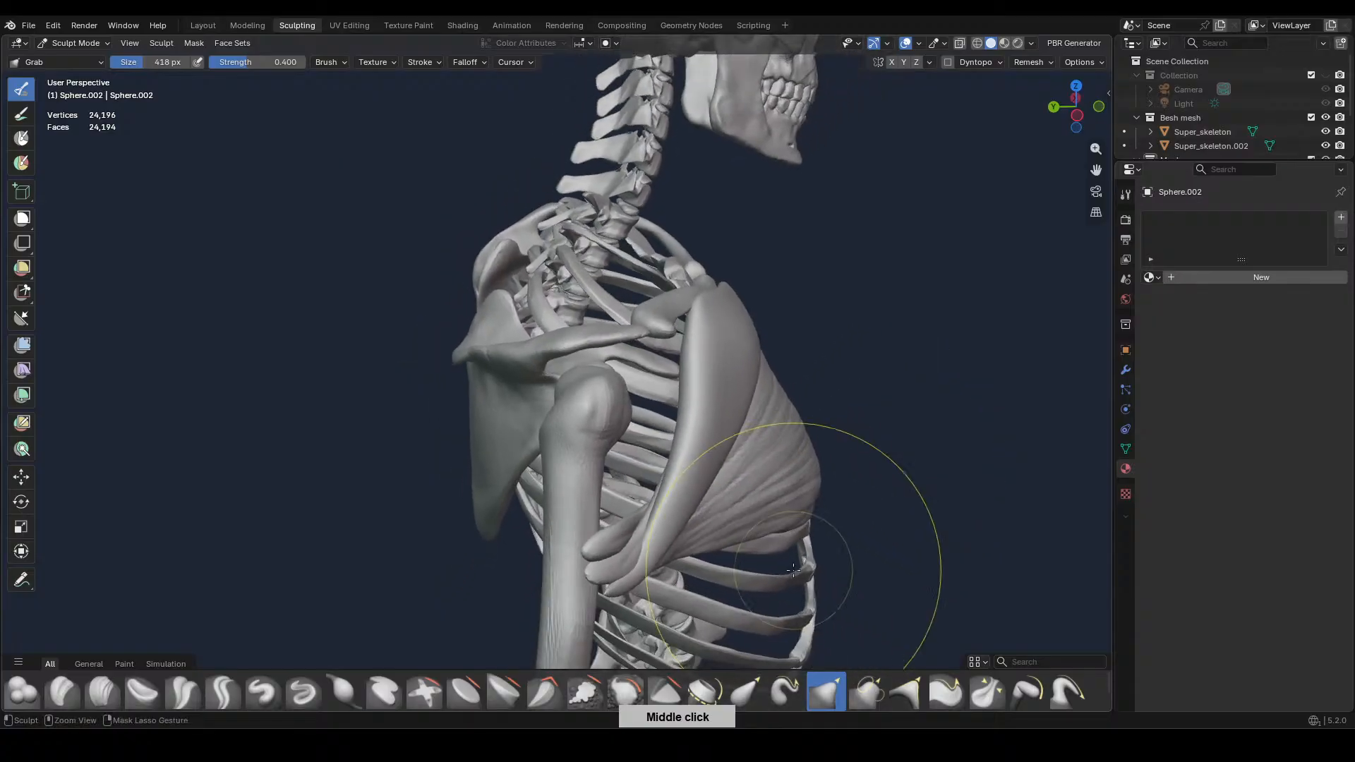
middle_click_drag(800, 516, 777, 566)
left_click_drag(679, 471, 702, 461)
Reduce the Grab brush to 170 px and then 40 px to fit the muscle's inner tip against the collarbone's inner end
mouse_move(788, 405)
middle_mouse_down()
mouse_move(754, 449)
mouse_move(771, 511)
mouse_move(781, 414)
middle_mouse_up()
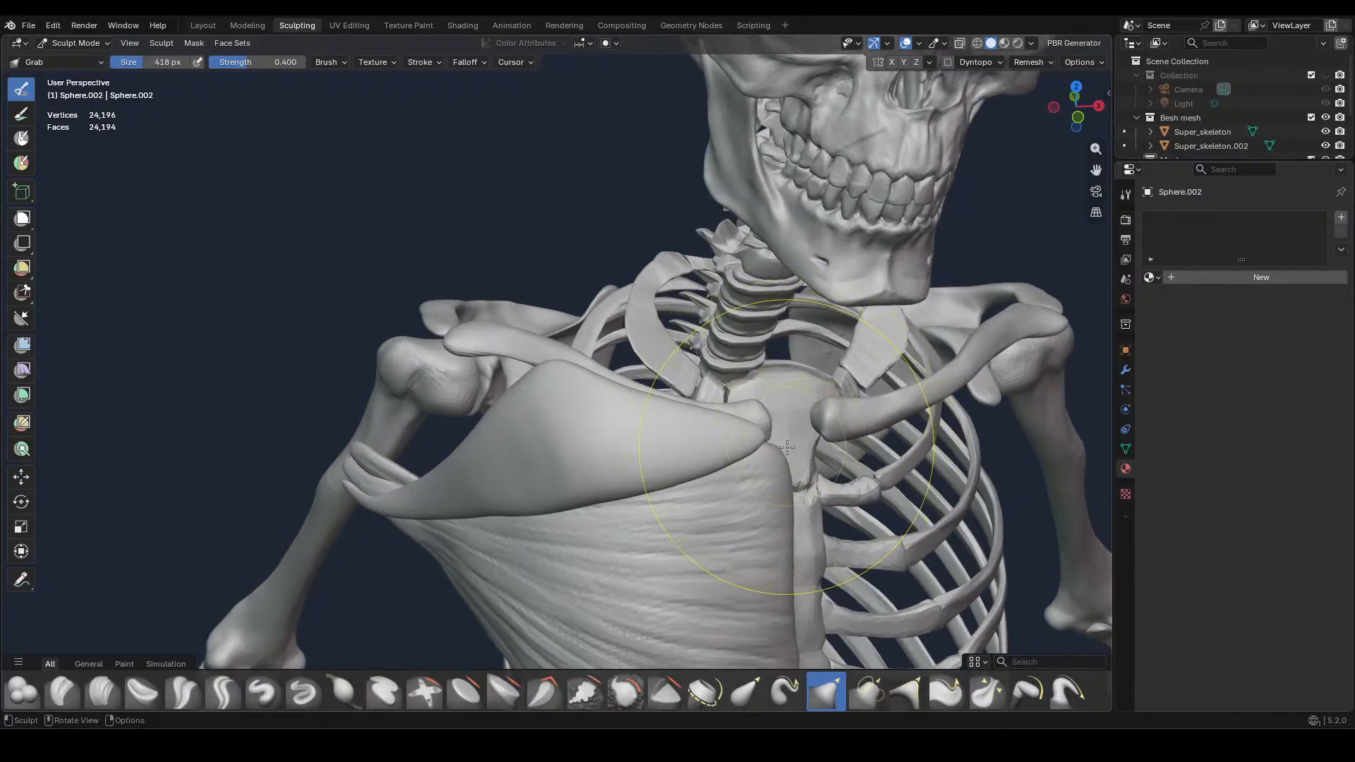
key("f")
left_click(702, 483)
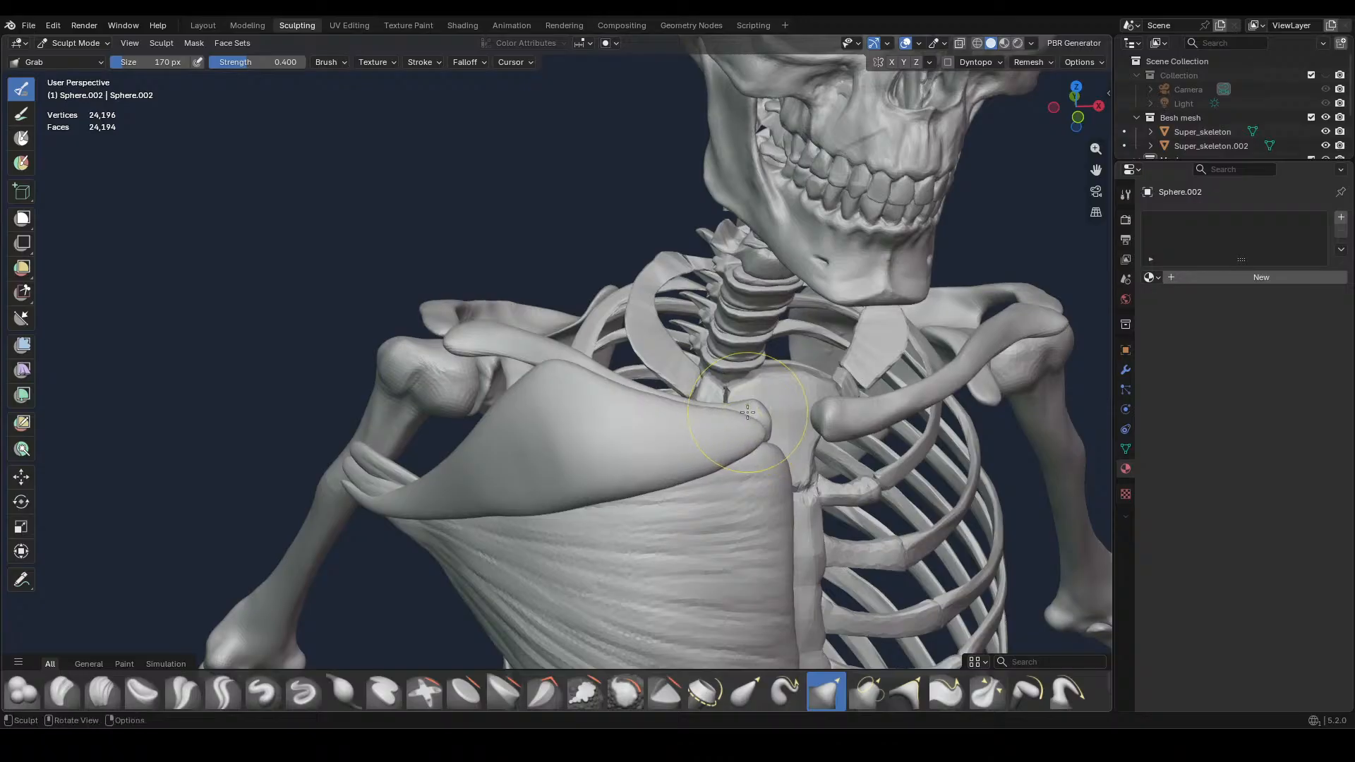
key("f")
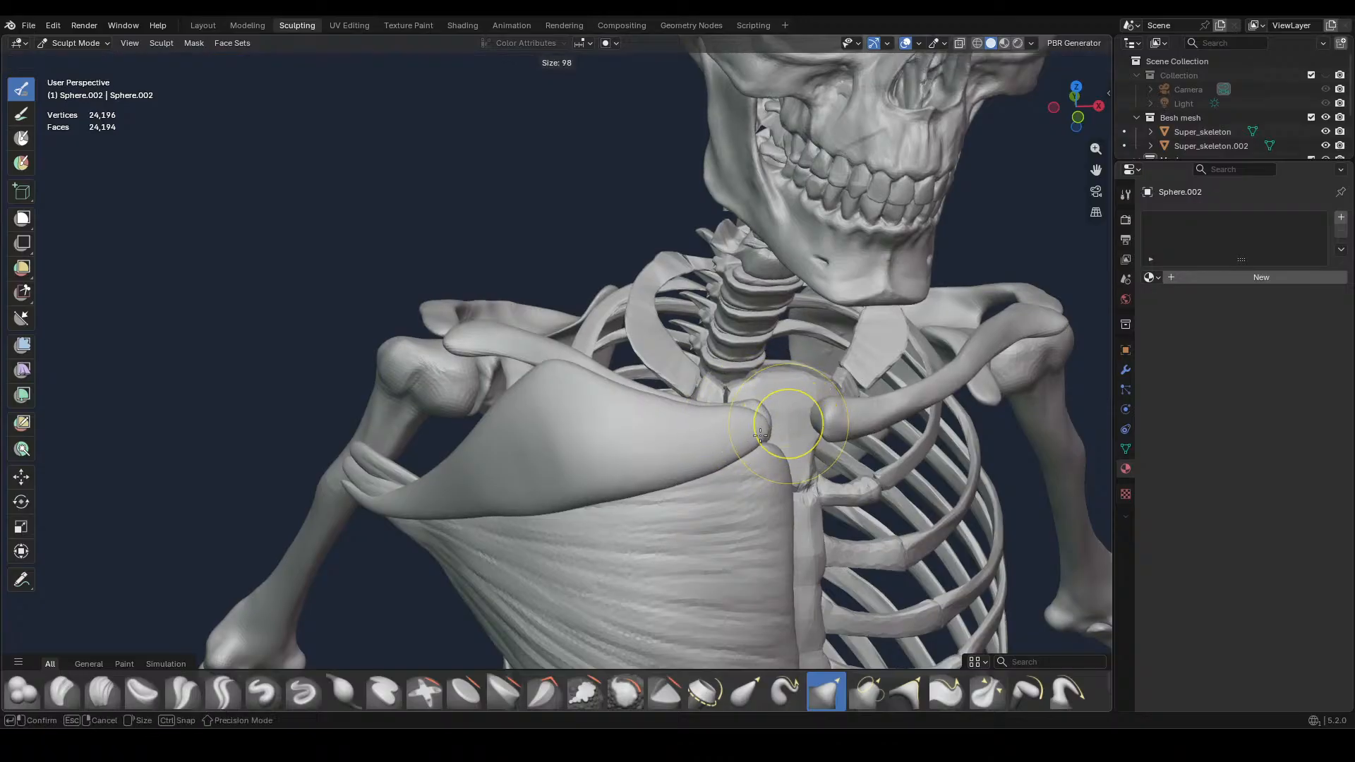
left_click(742, 443)
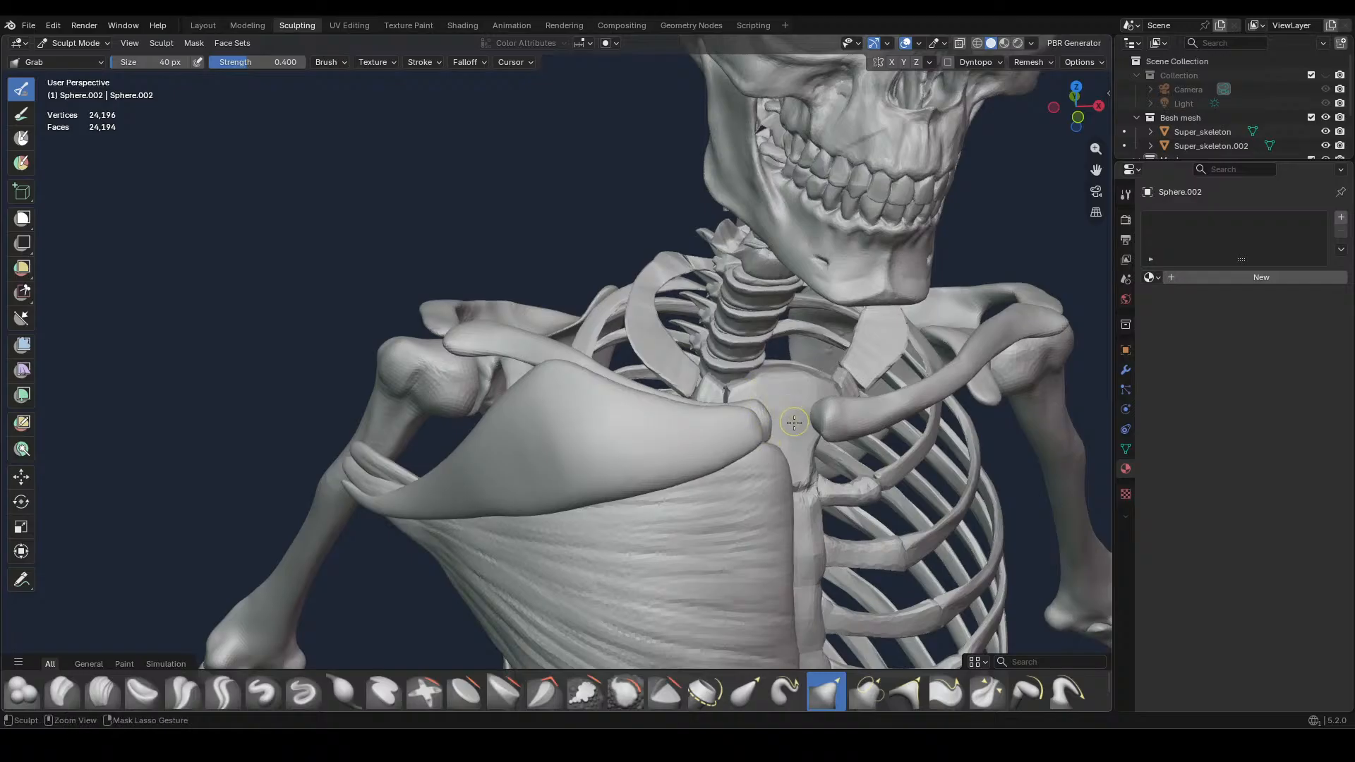
Set the Grab brush to 124 px and adjust the muscle's fit along the collarbone from the front, above and the side
key("f")
left_click(757, 419)
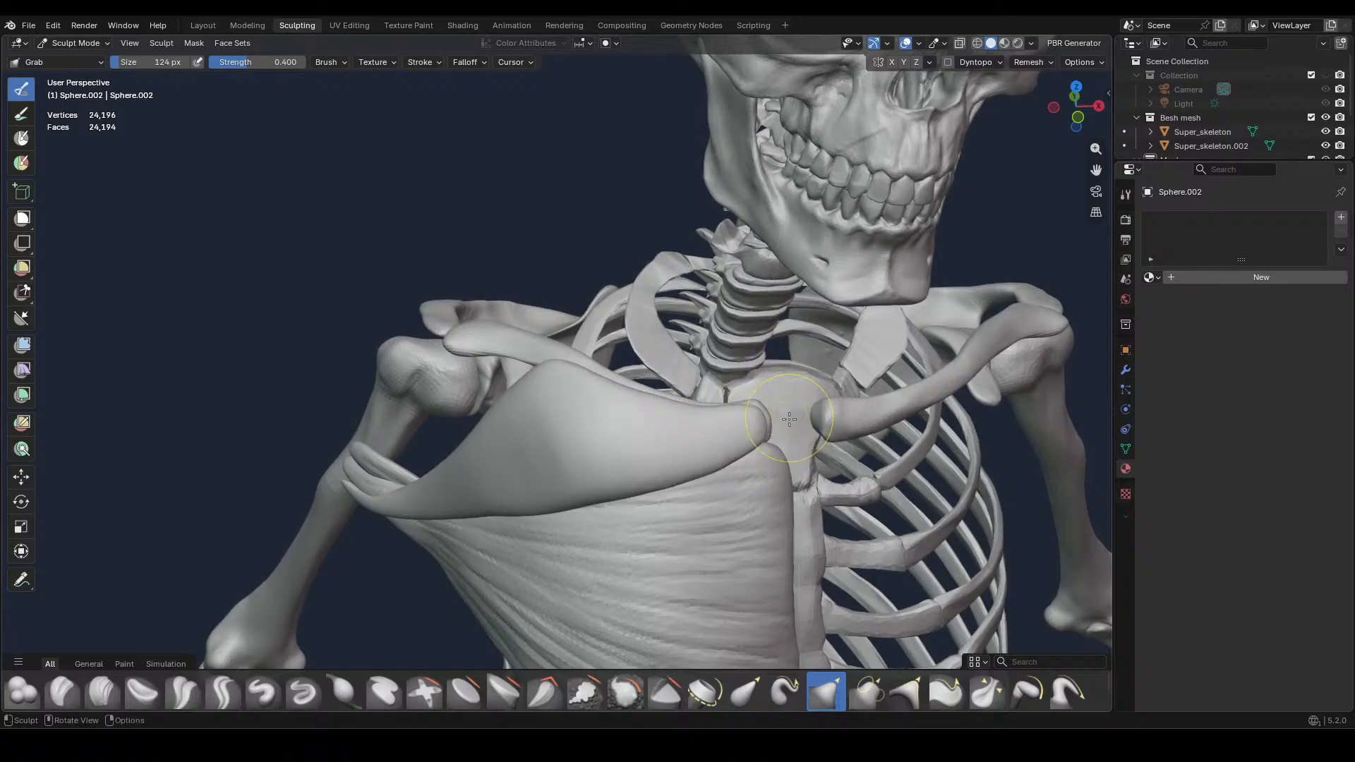
mouse_move(791, 424)
middle_mouse_down()
mouse_move(818, 385)
mouse_move(735, 351)
middle_mouse_up()
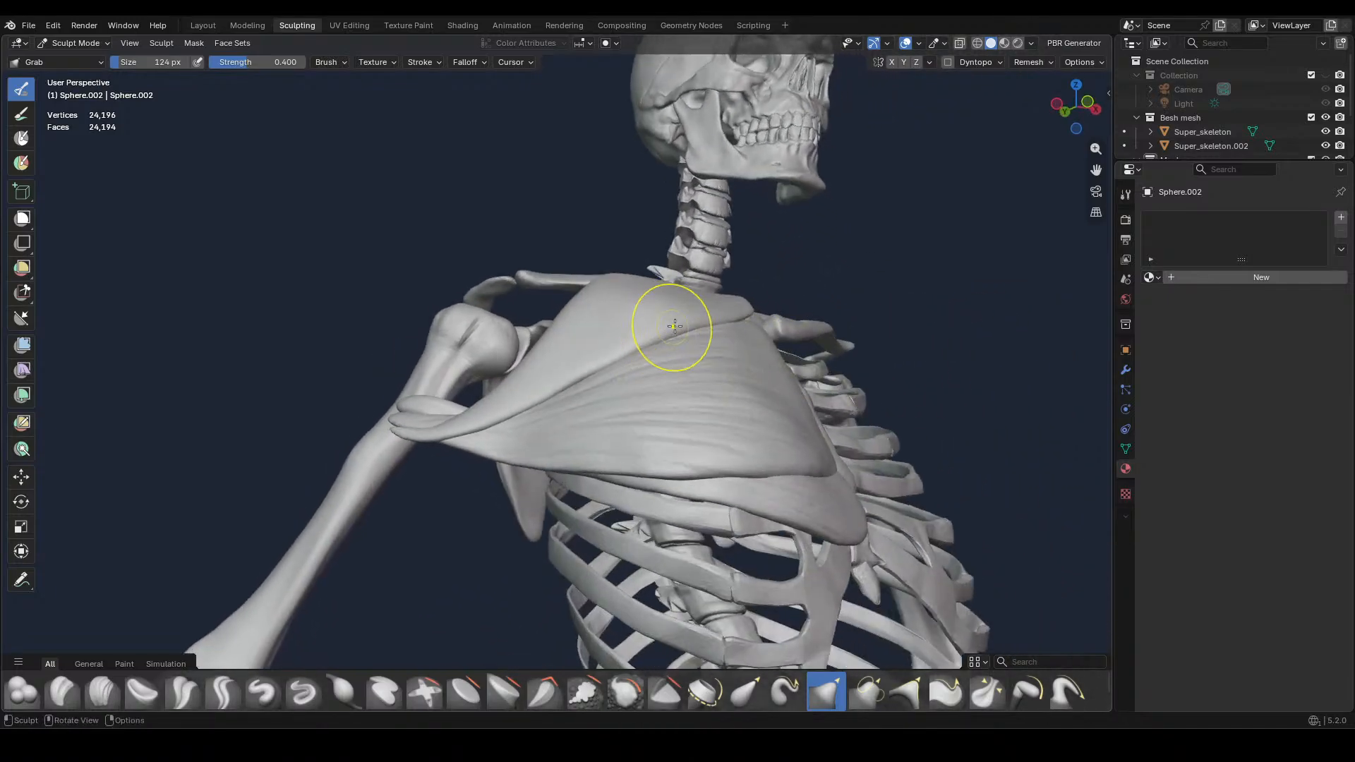
middle_click_drag(648, 321, 712, 392)
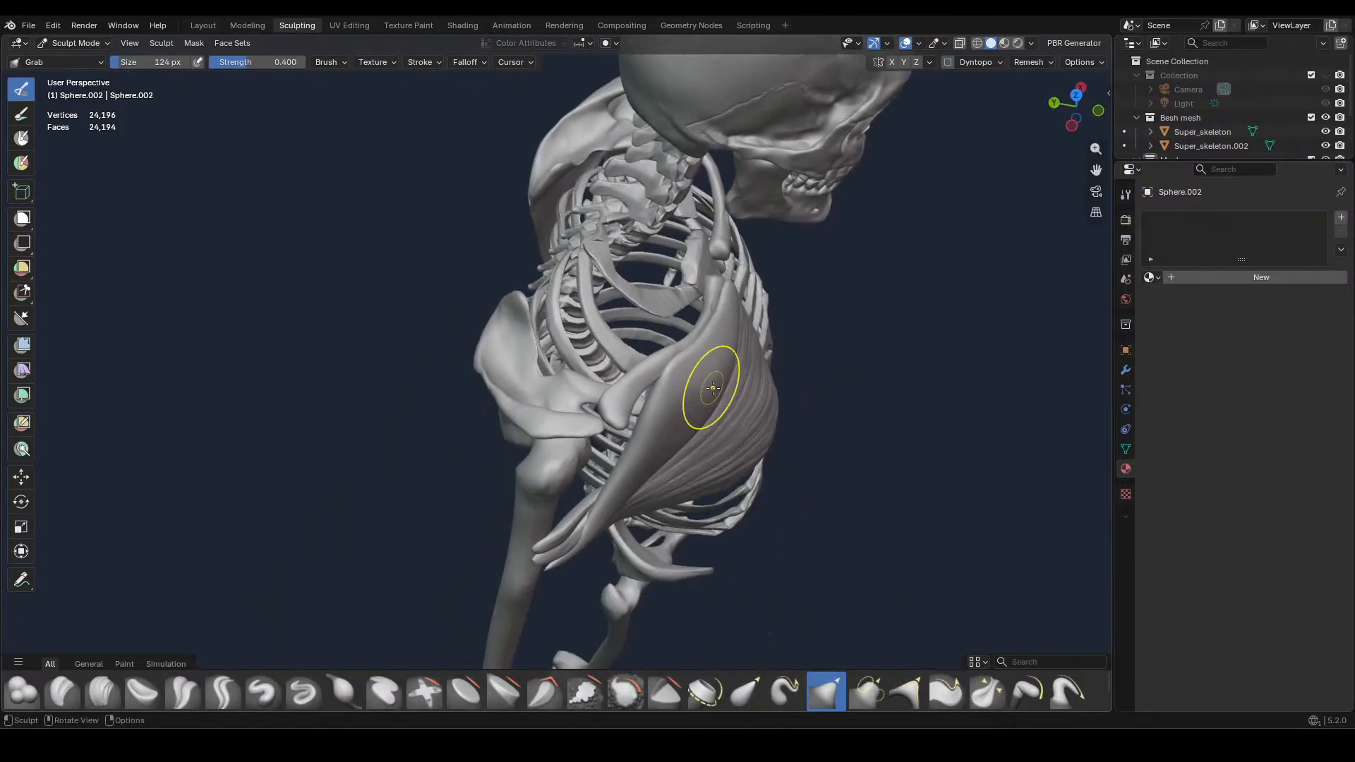
middle_click_drag(708, 400, 734, 370)
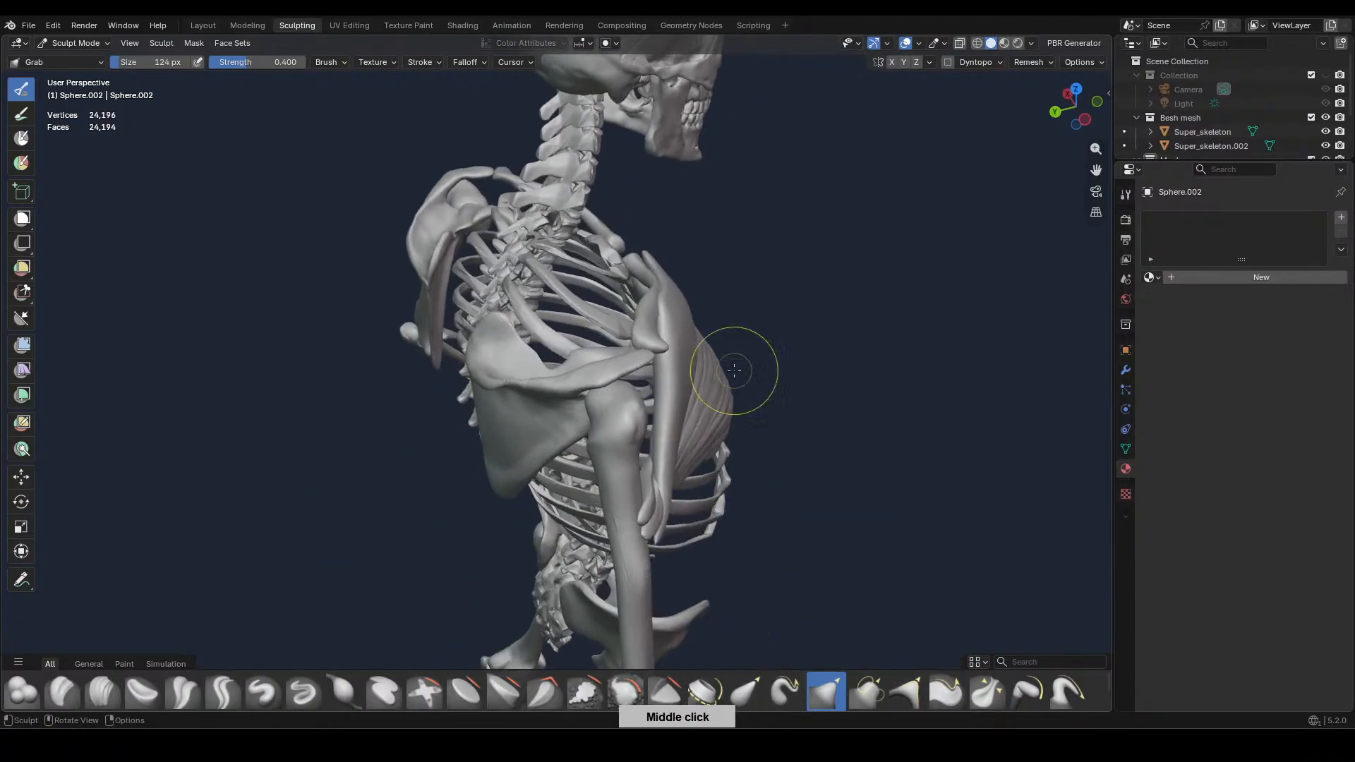
left_click_drag(654, 365, 654, 388)
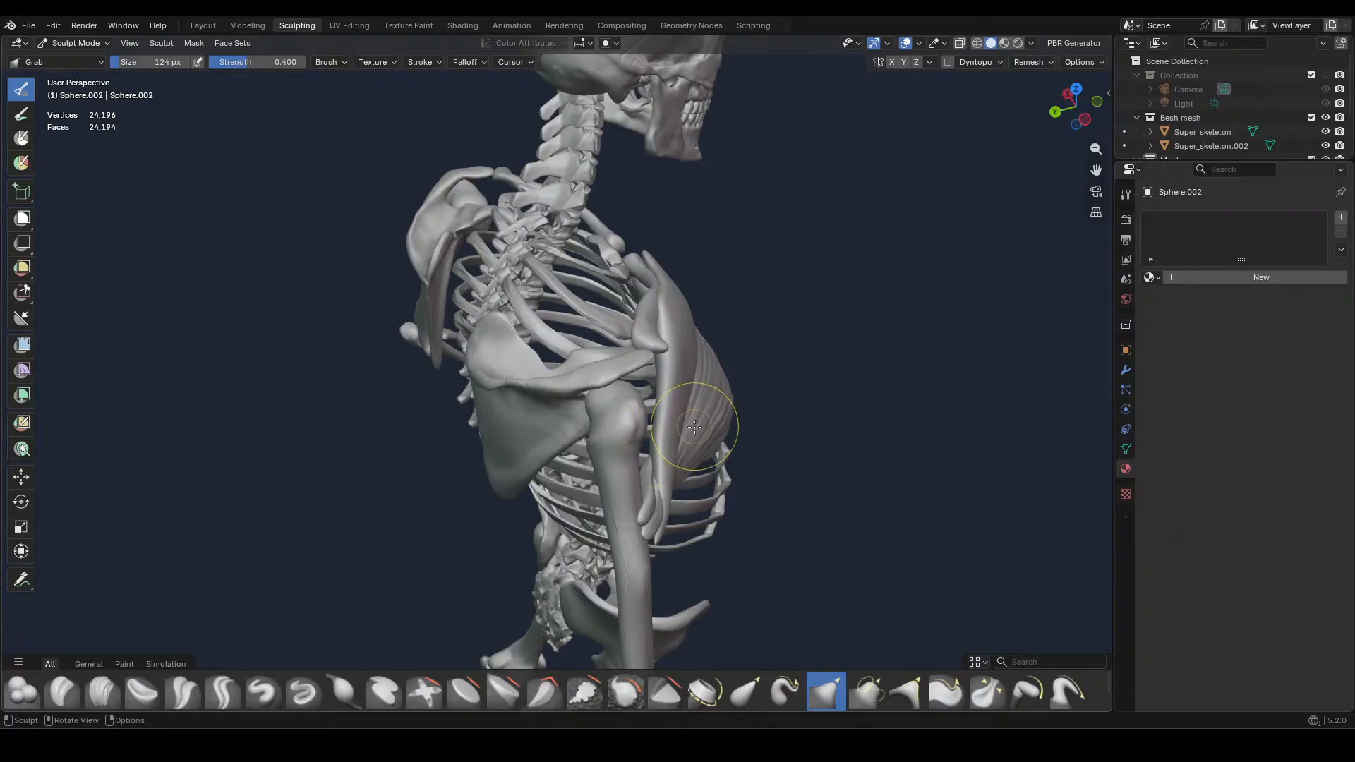
middle_click_drag(694, 426, 636, 469)
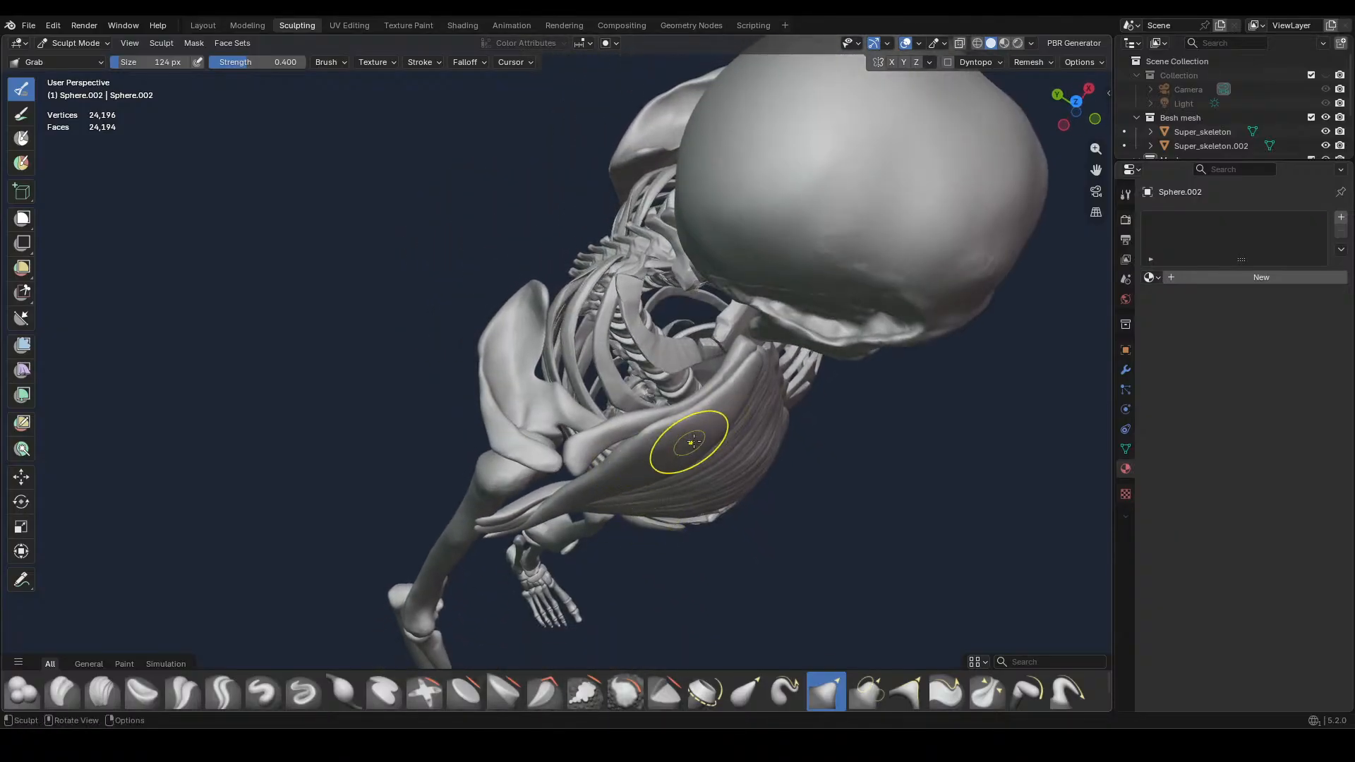
middle_click_drag(692, 443, 719, 342)
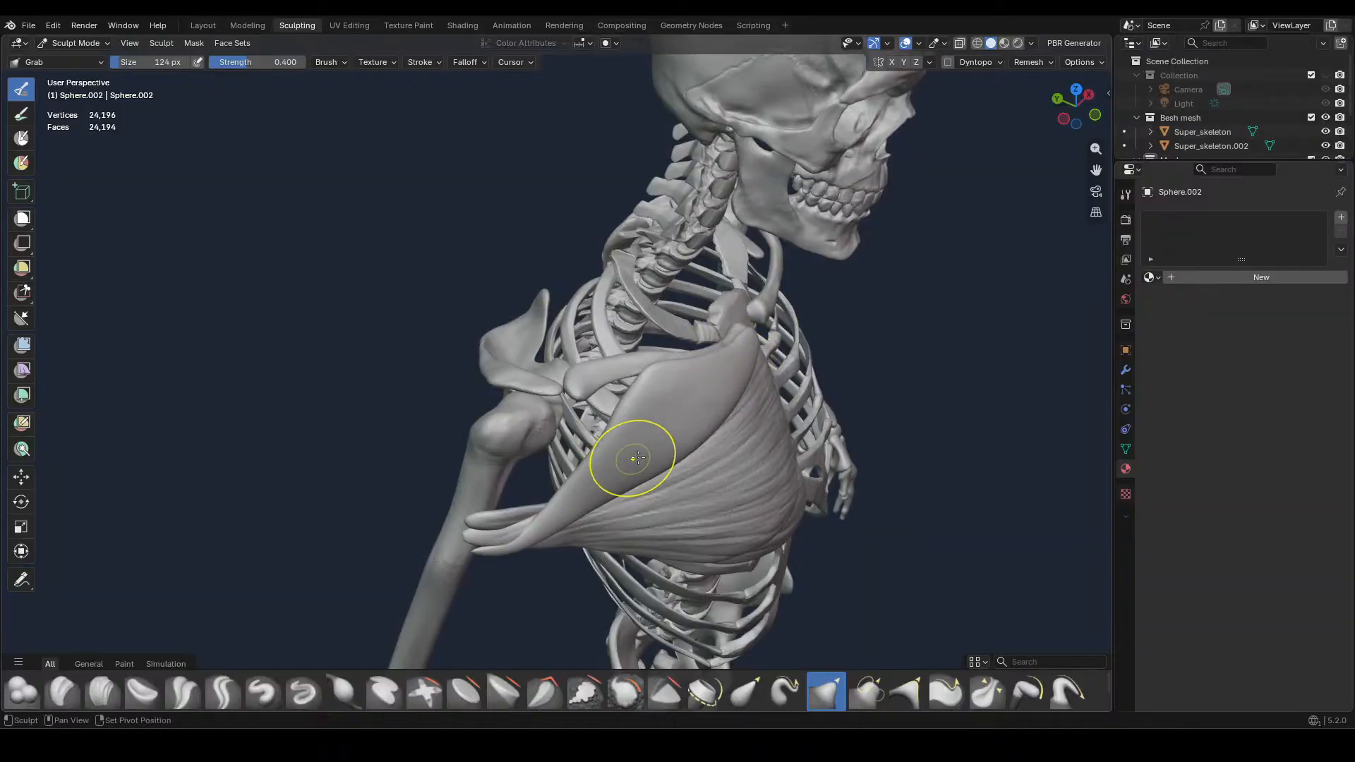
Enlarge the Grab brush to 476 px and pull the upper chest muscle's outer end against the upper arm bone
middle_click_drag(637, 459, 769, 516)
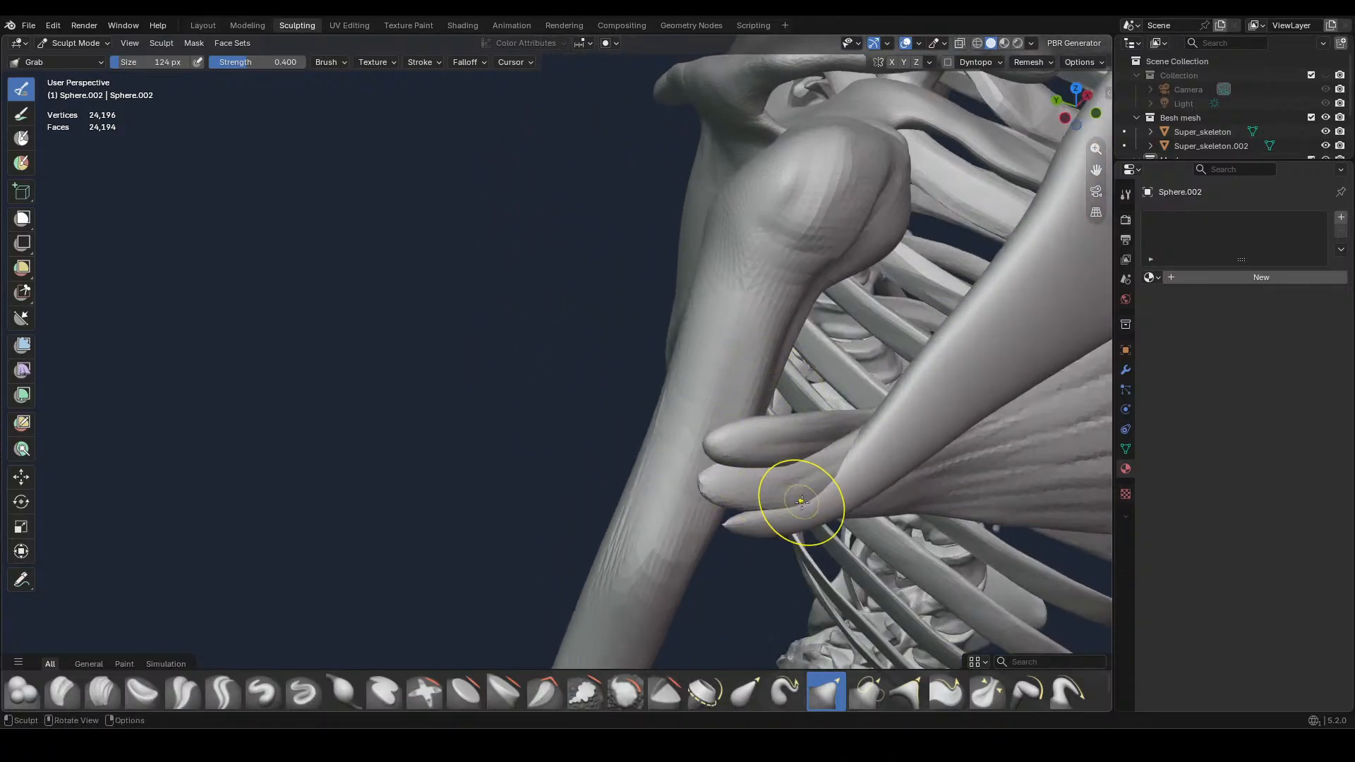
key("f")
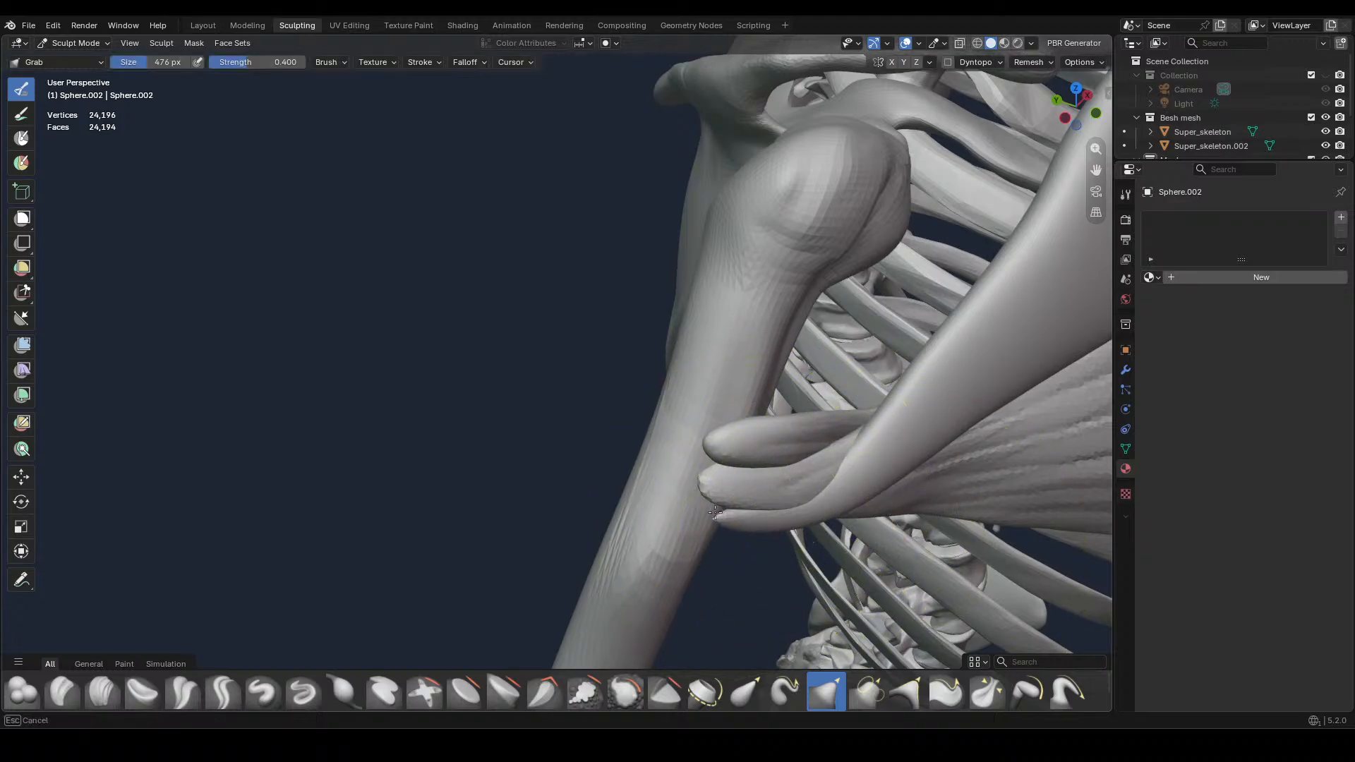
left_click_drag(715, 512, 704, 508)
mouse_move(704, 491)
middle_mouse_down()
mouse_move(793, 498)
mouse_move(802, 550)
middle_mouse_up()
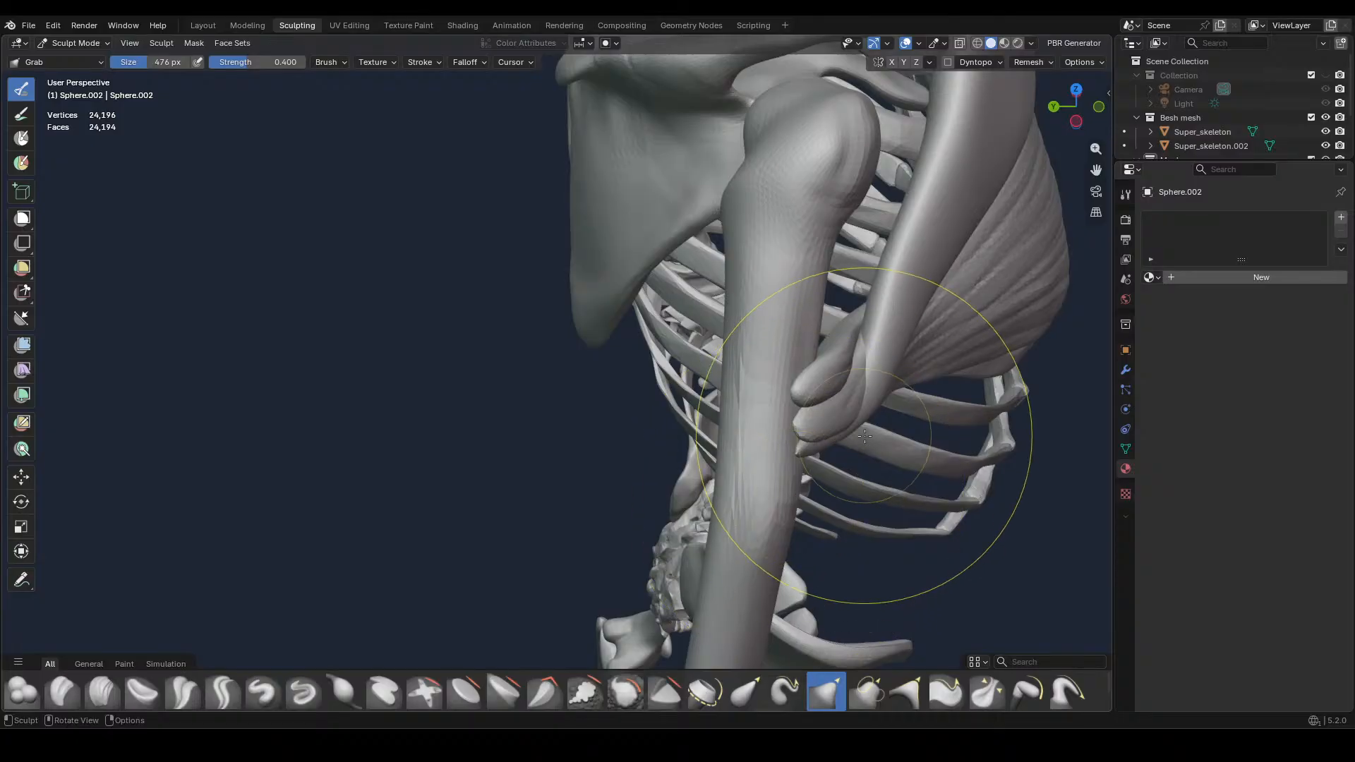
middle_click_drag(921, 374, 895, 370)
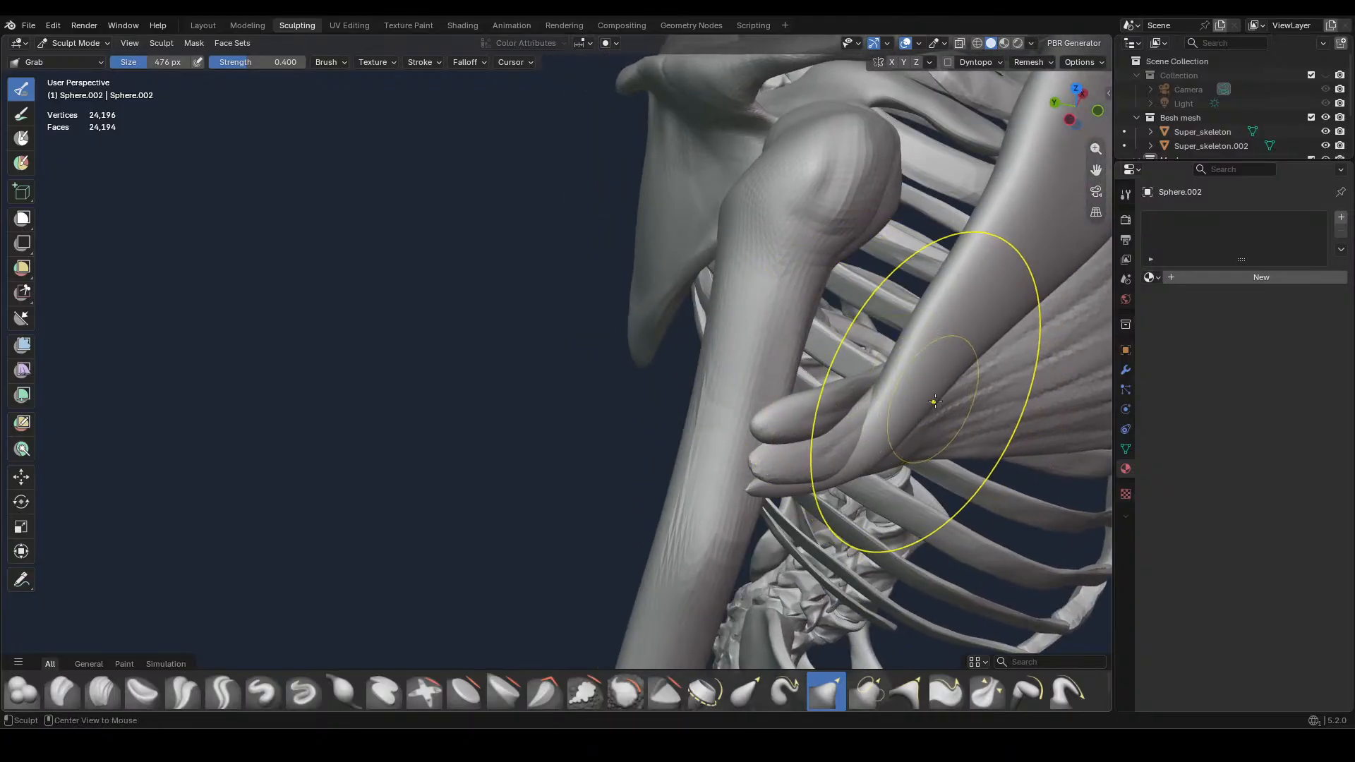
Switch to the middle and then the lower chest muscle and taper their outer tips at the upper arm bone with Grab at 294 px
key("alt+q")
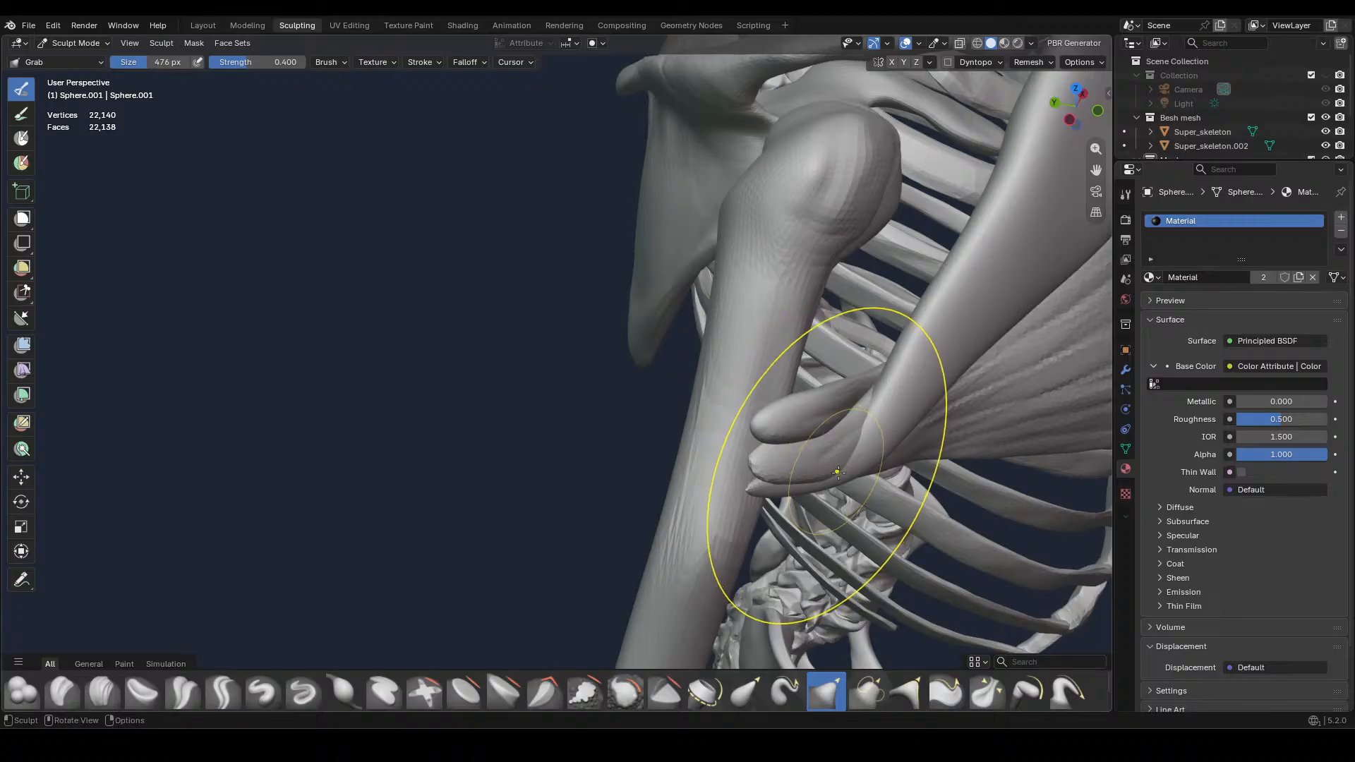
key("f")
left_click(802, 481)
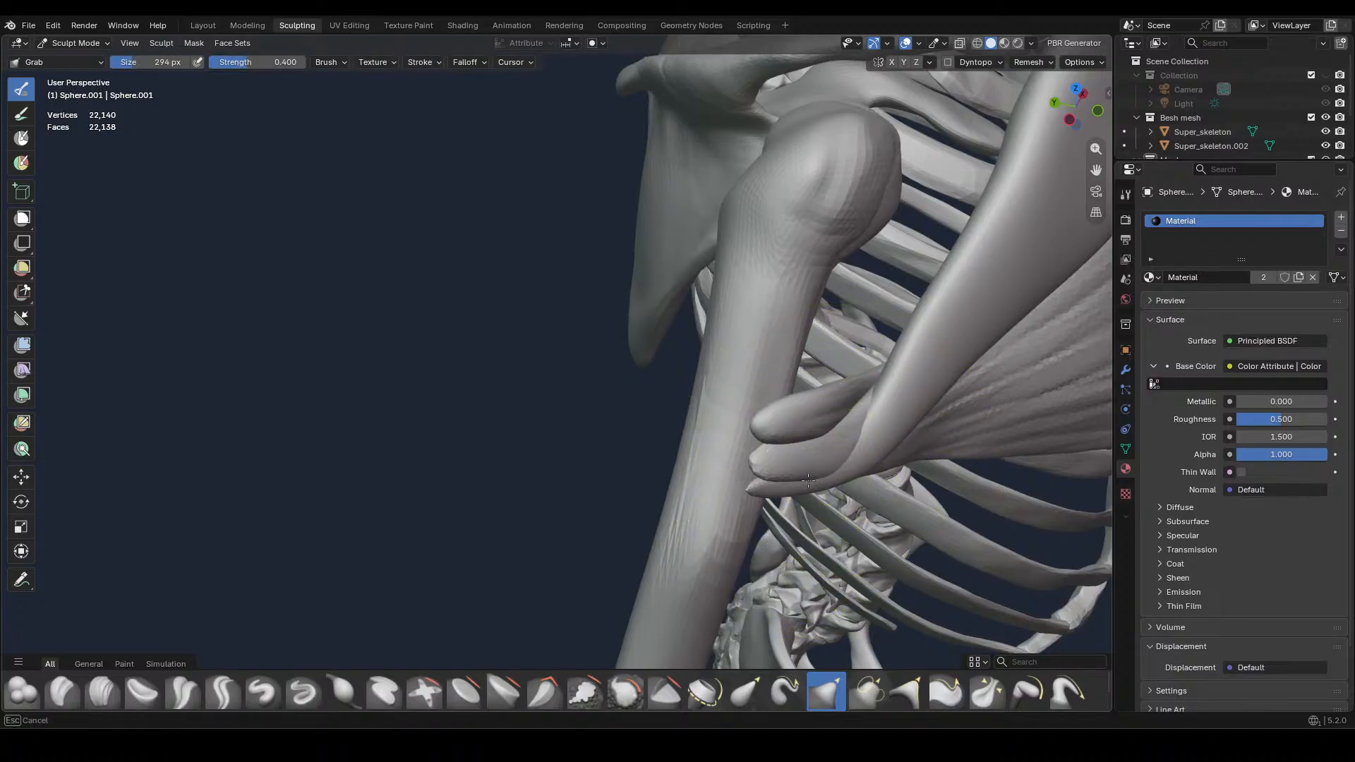
middle_click_drag(825, 460, 722, 437)
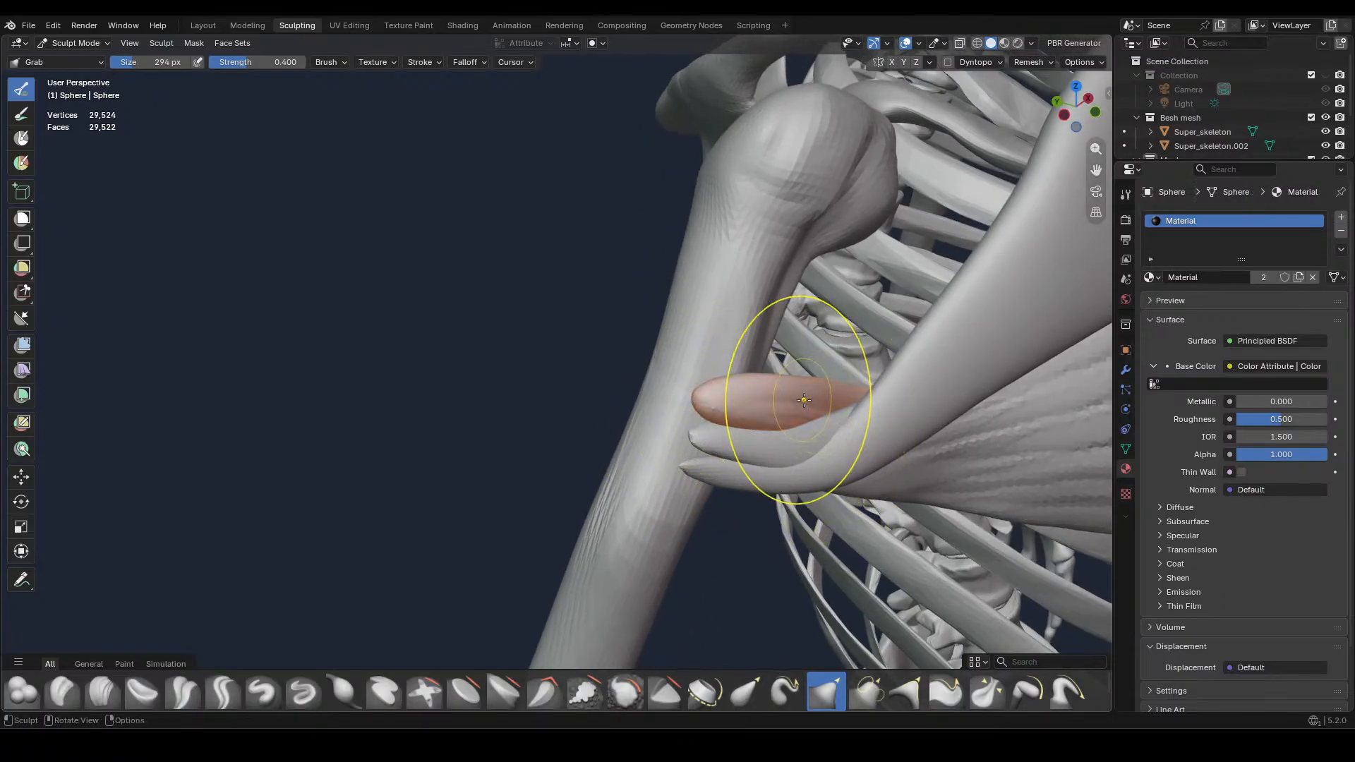
middle_click_drag(785, 406, 816, 430)
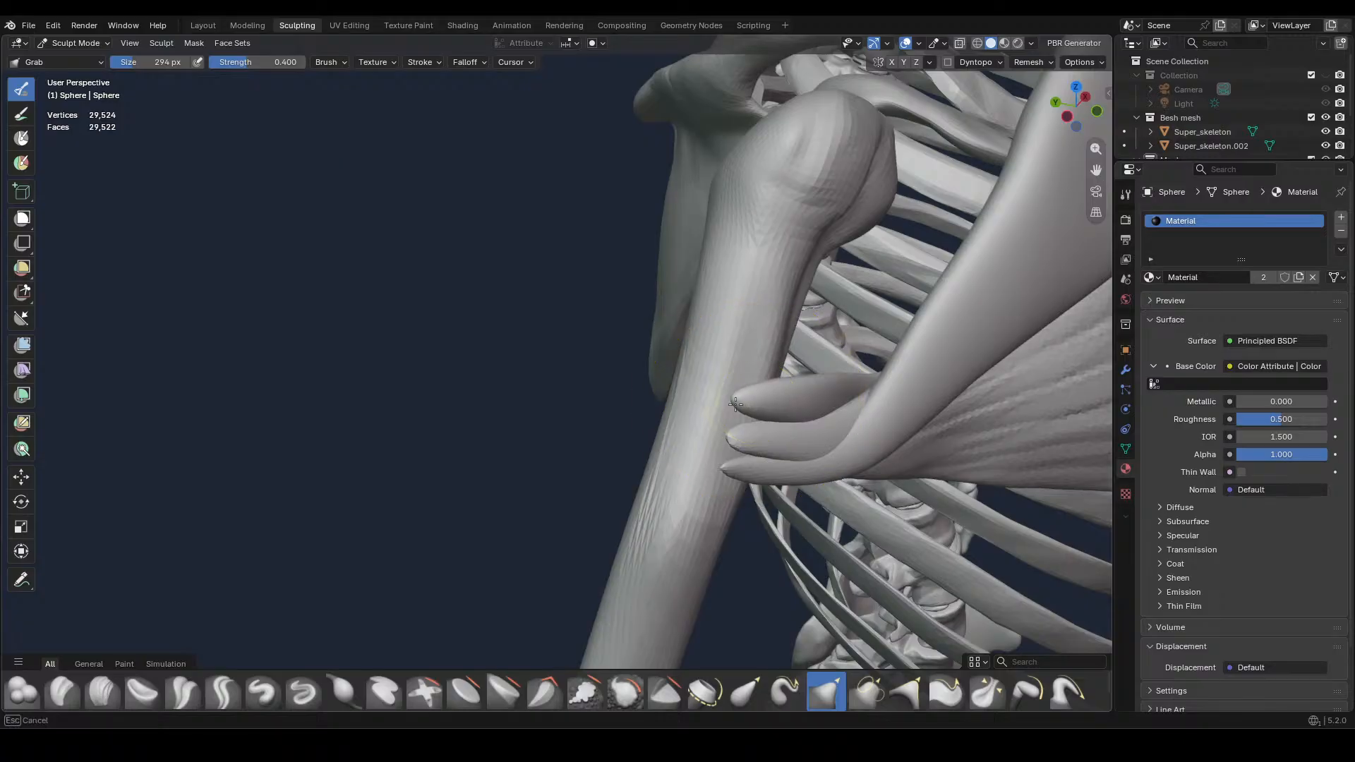
middle_click_drag(829, 400, 781, 432)
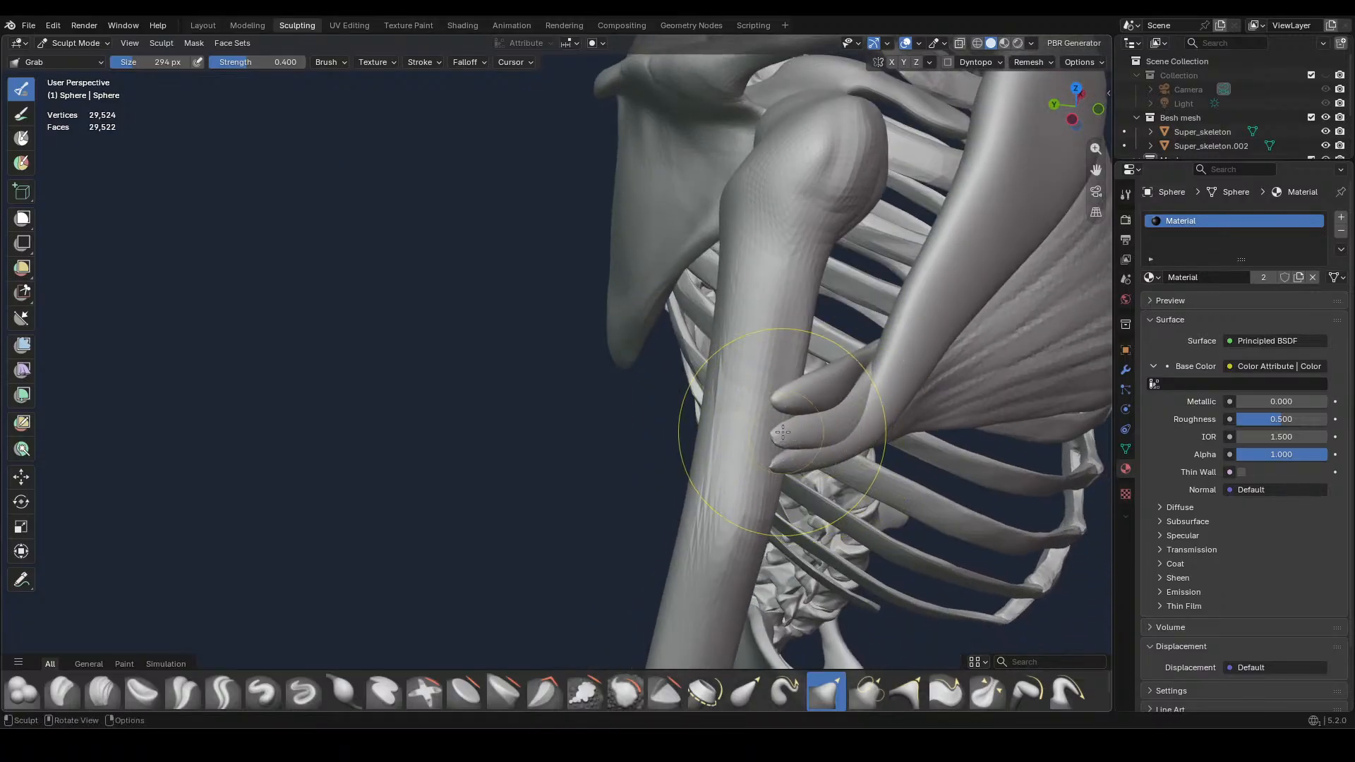
Return to the middle chest muscle and refine its outer tip at the upper arm bone, reducing the Grab brush to 316 px
key("alt+q")
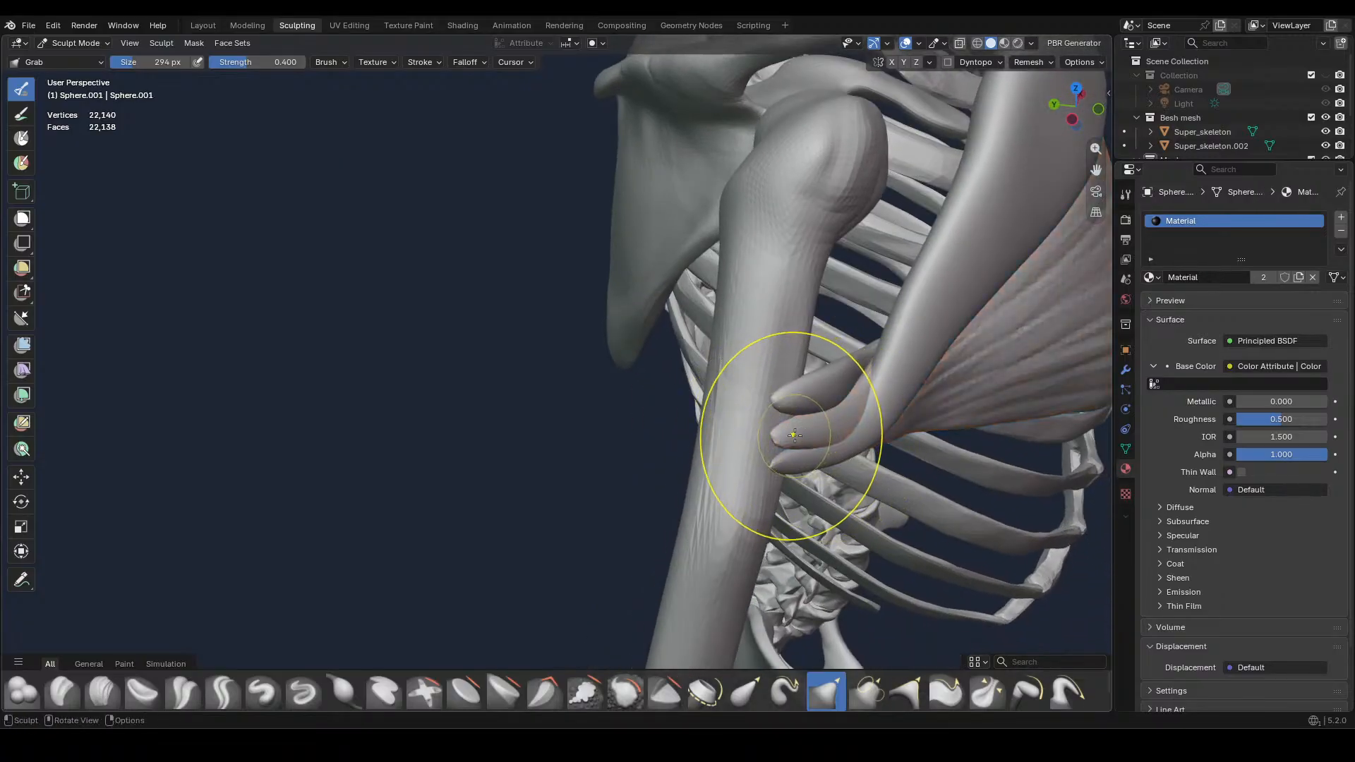
mouse_move(813, 423)
middle_mouse_down()
mouse_move(813, 313)
mouse_move(804, 404)
middle_mouse_up()
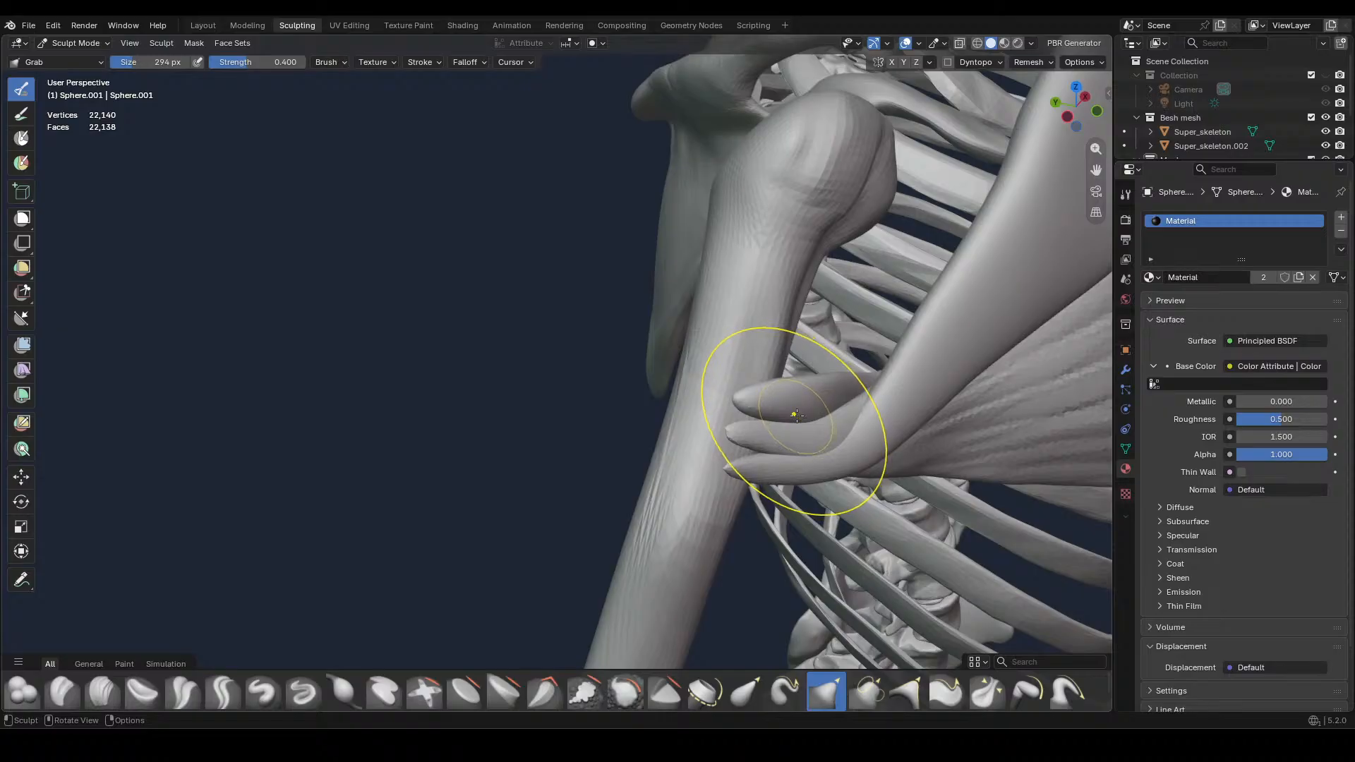
key("f")
left_click(862, 415)
mouse_move(866, 414)
middle_mouse_down("ctrl")
mouse_move(930, 366)
mouse_move(937, 336)
mouse_move(553, 248)
mouse_move(591, 275)
middle_mouse_up("ctrl")
key("f")
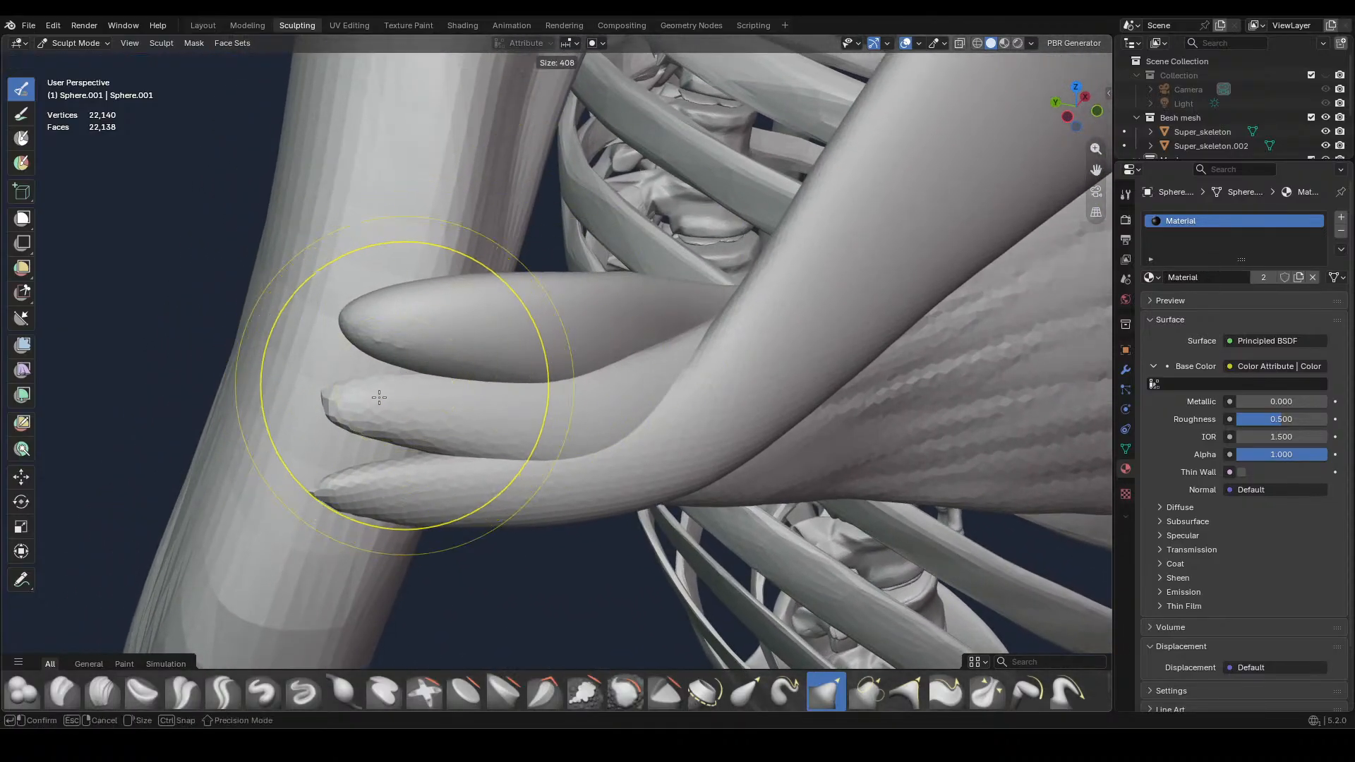
left_click(384, 373)
left_click_drag(364, 410, 348, 390)
mouse_move(590, 411)
middle_mouse_down()
mouse_move(597, 386)
mouse_move(607, 394)
middle_mouse_up()
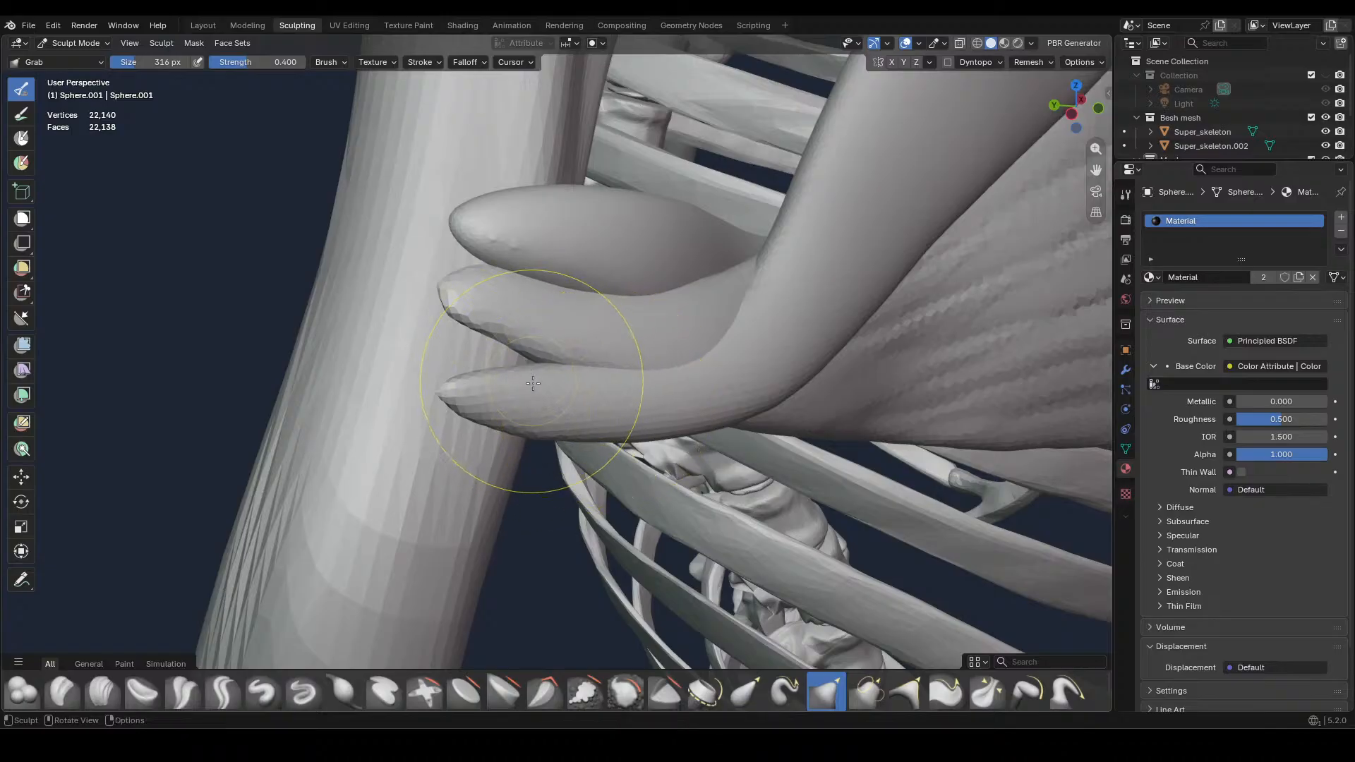
Switch to the upper chest muscle and fit its outer tip to the upper arm bone, reducing the Grab brush to 214 px
key("alt+q")
left_click_drag(459, 395, 447, 372)
left_click_drag(450, 381, 444, 366)
mouse_move(520, 392)
left_mouse_down()
mouse_move(517, 372)
mouse_move(436, 358)
mouse_move(428, 343)
left_mouse_up()
mouse_move(519, 379)
middle_mouse_down()
mouse_move(620, 417)
mouse_move(768, 370)
middle_mouse_up()
key("f")
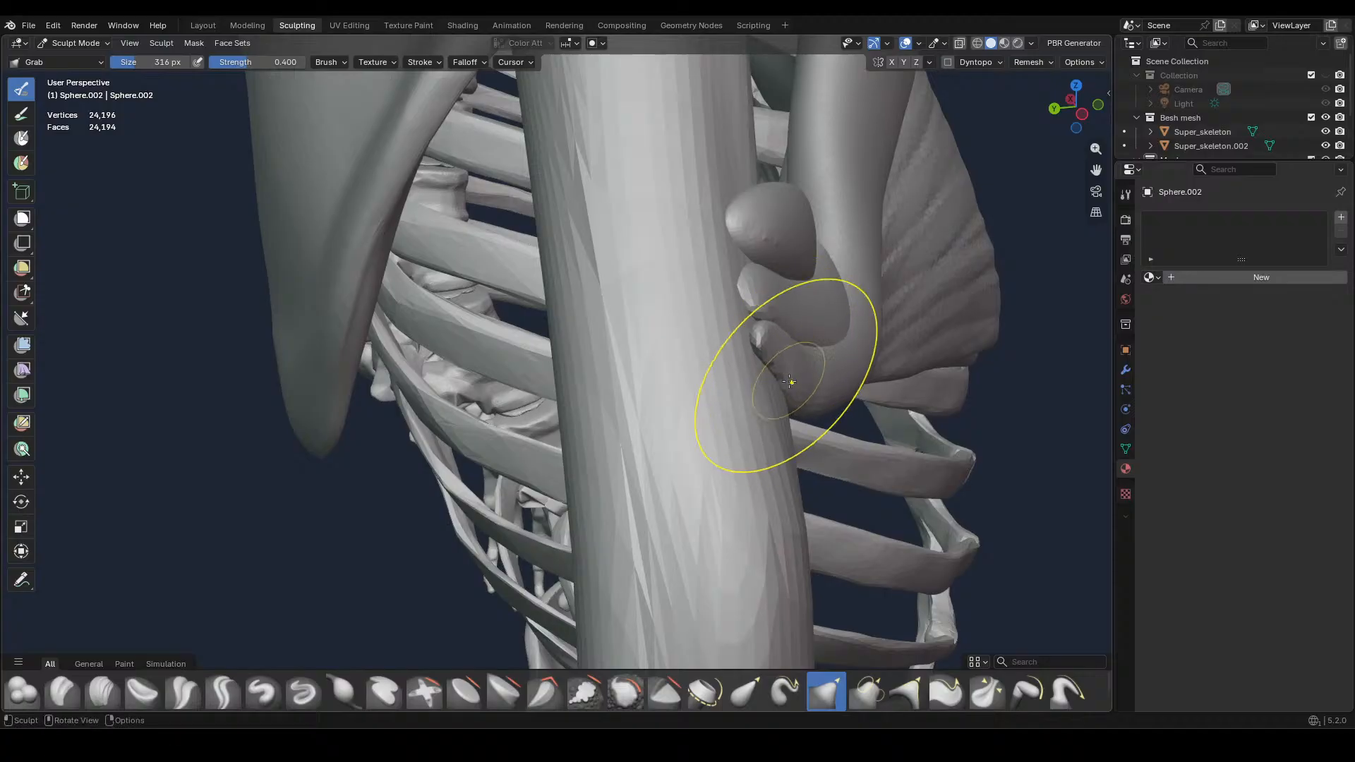
left_click(769, 368)
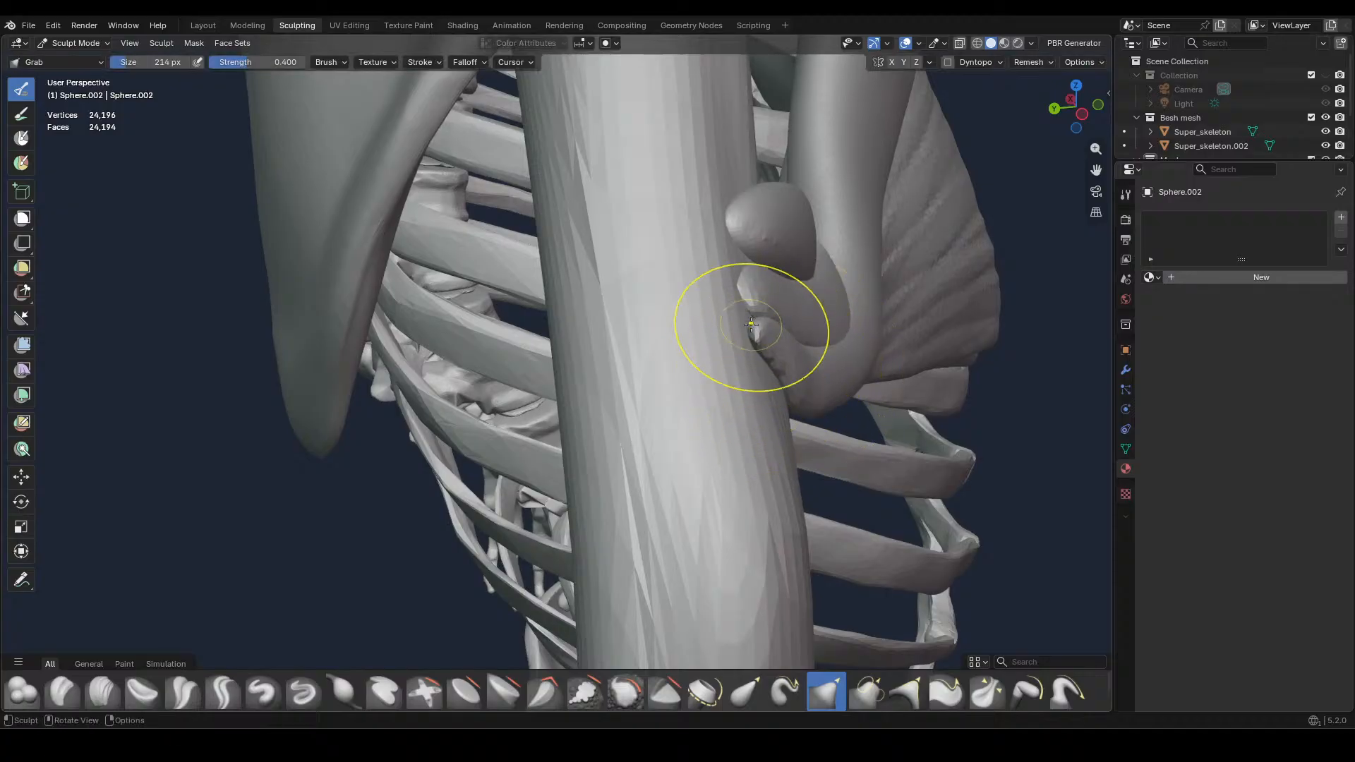
middle_click_drag(779, 369, 720, 398)
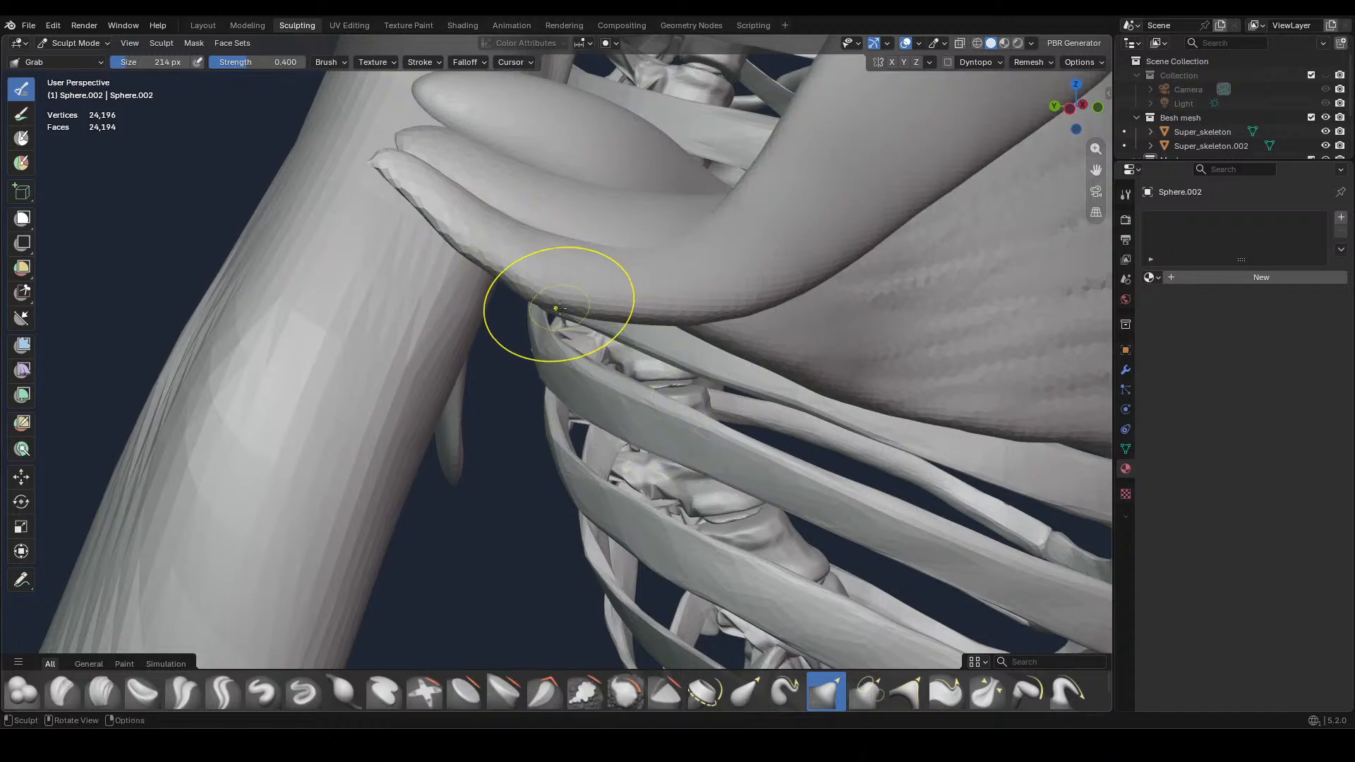
mouse_move(831, 332)
middle_mouse_down()
mouse_move(786, 417)
mouse_move(741, 388)
mouse_move(850, 437)
middle_mouse_up()
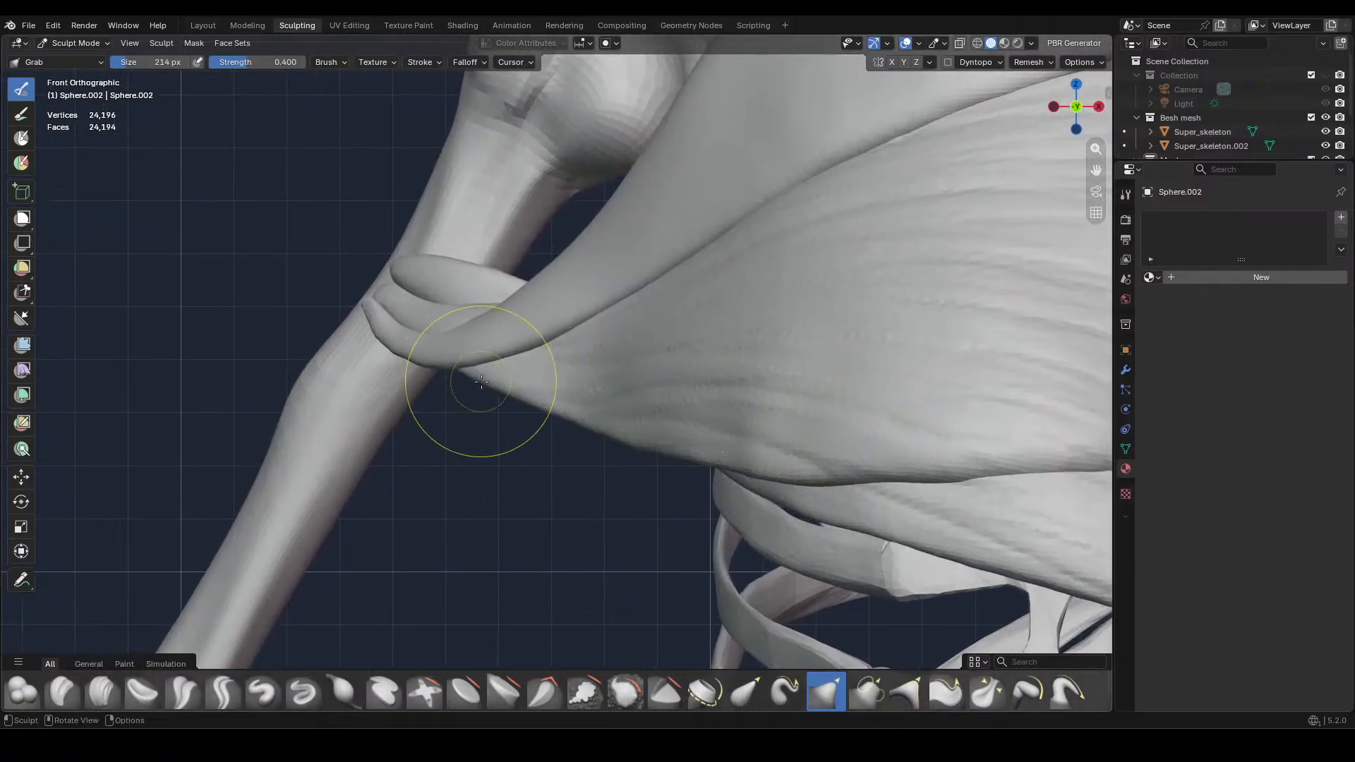
Enlarge the Grab brush to 408 px and reshape the upper chest muscle's outer section from the front and at an angle
key("f")
left_click(546, 393)
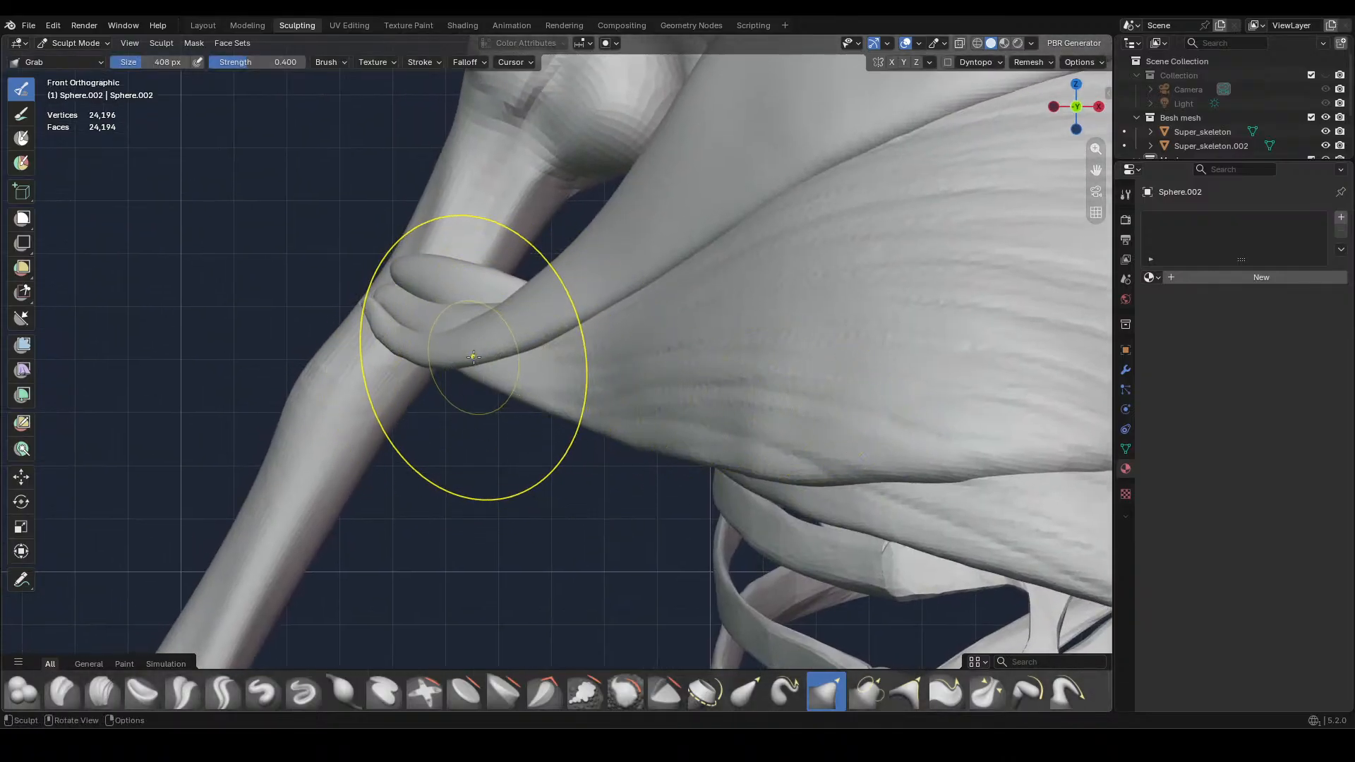
mouse_move(471, 348)
left_mouse_down()
mouse_move(455, 349)
mouse_move(575, 324)
mouse_move(599, 278)
mouse_move(676, 263)
left_mouse_up()
middle_click_drag(692, 221, 757, 244)
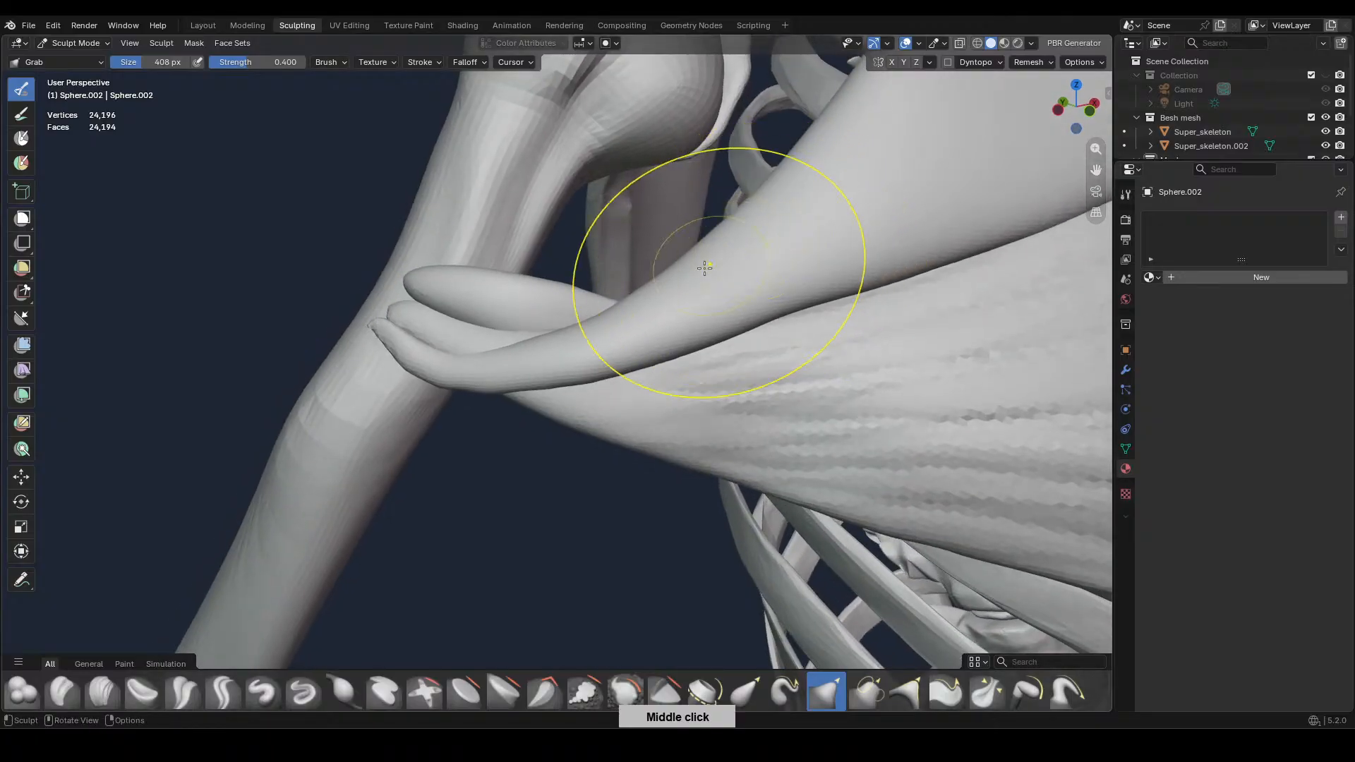
mouse_move(618, 369)
left_mouse_down()
mouse_move(564, 422)
mouse_move(507, 376)
mouse_move(447, 404)
mouse_move(426, 390)
mouse_move(490, 359)
mouse_move(388, 342)
mouse_move(460, 355)
mouse_move(404, 347)
mouse_move(440, 350)
left_mouse_up()
Reduce the Grab brush to 262 px and slim the upper chest muscle's outer end where it crosses toward the upper arm bone
key("f")
left_click(392, 359)
left_click_drag(432, 358, 431, 355)
left_click_drag(539, 363, 700, 339)
left_click_drag(752, 329, 757, 323)
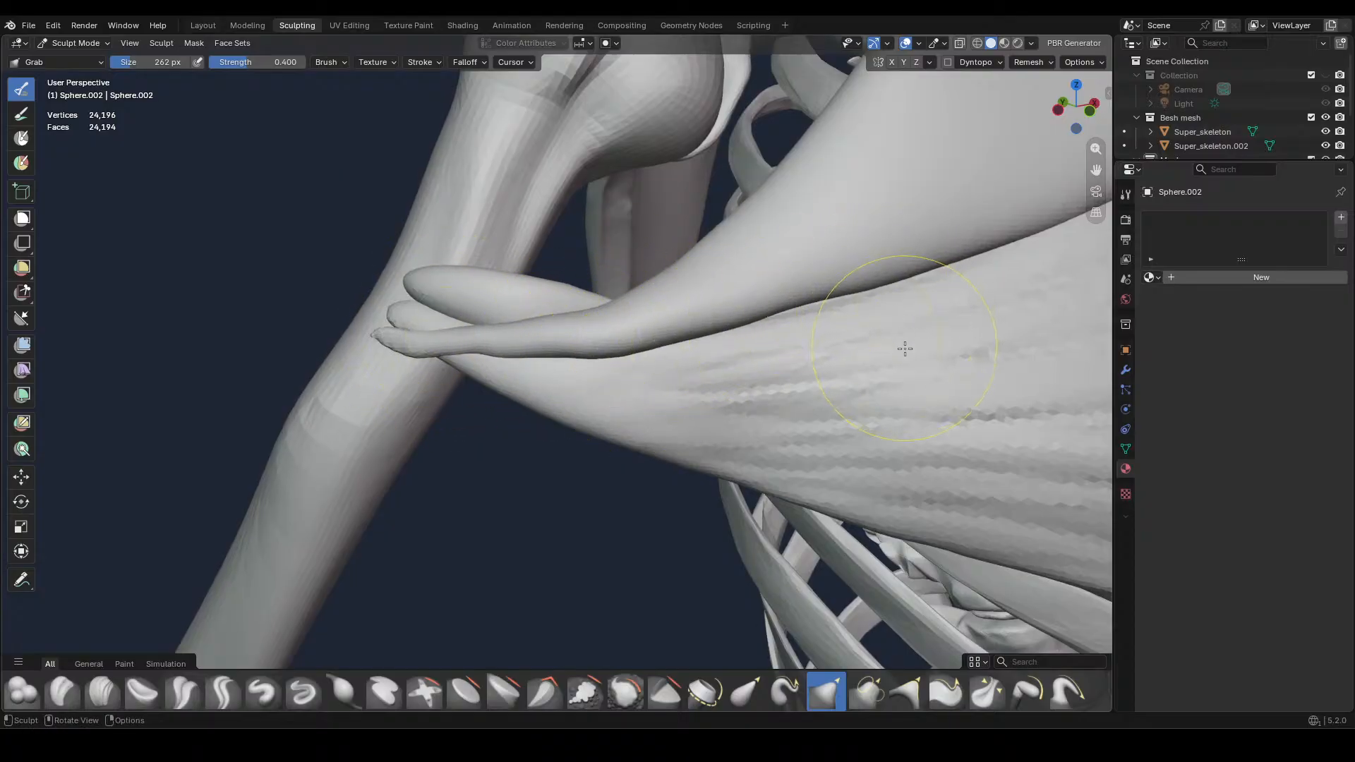
mouse_move(904, 349)
middle_mouse_down()
mouse_move(868, 360)
mouse_move(903, 350)
middle_mouse_up()
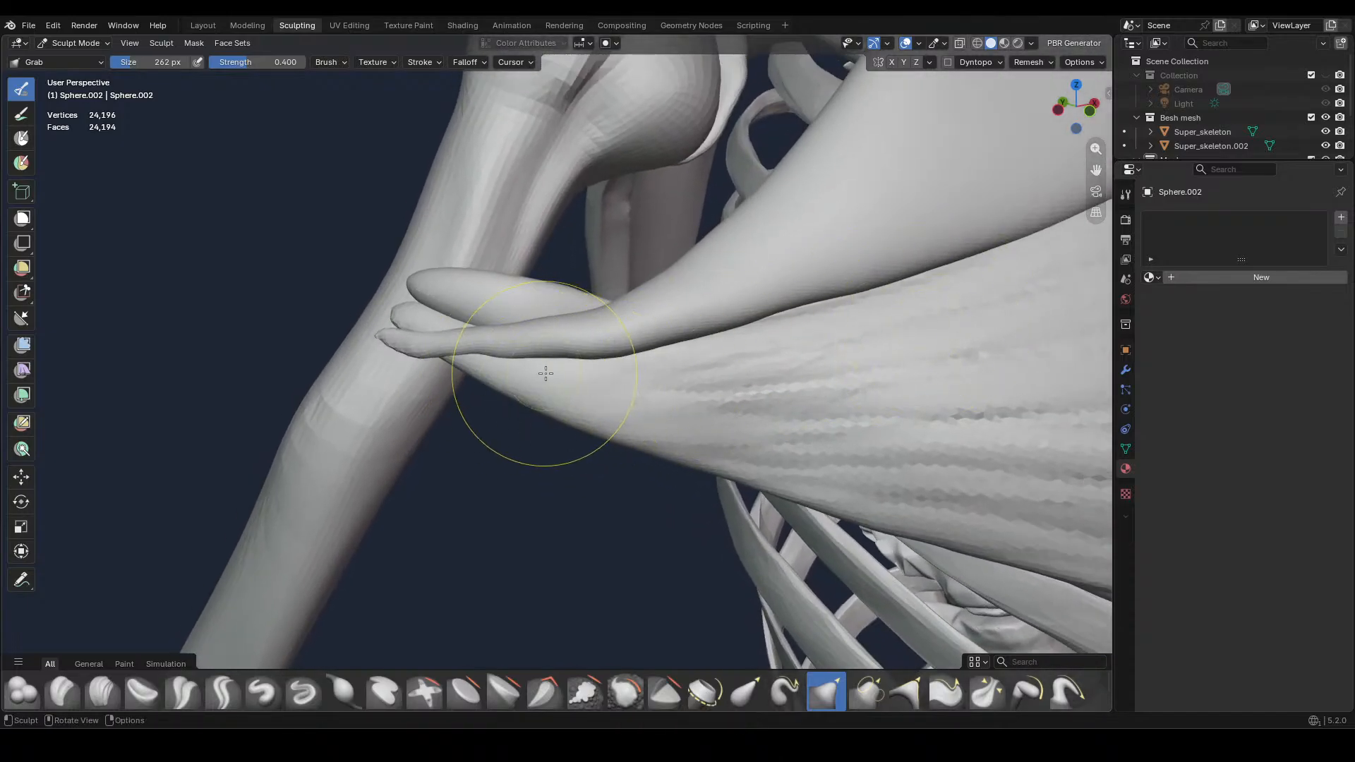
middle_click_drag(546, 374, 650, 357)
Set the Grab brush to 140 px and refine the lower edge of the upper chest muscle's outer end over the middle muscle
key("f")
left_click(620, 396)
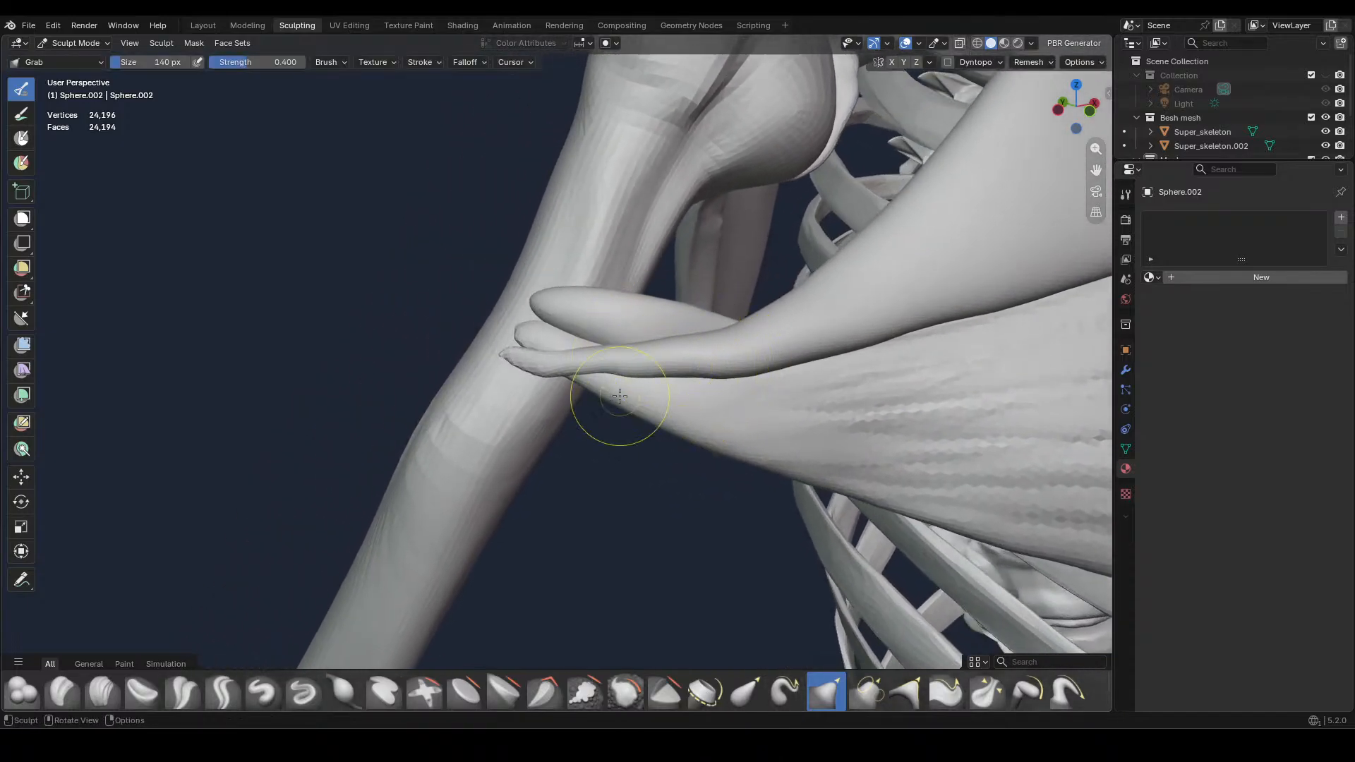
left_click_drag(586, 369, 588, 375)
mouse_move(601, 373)
left_mouse_down()
mouse_move(568, 379)
mouse_move(615, 379)
left_mouse_up()
left_click_drag(668, 379, 725, 374)
left_click_drag(805, 354, 806, 351)
left_click_drag(889, 336, 926, 319)
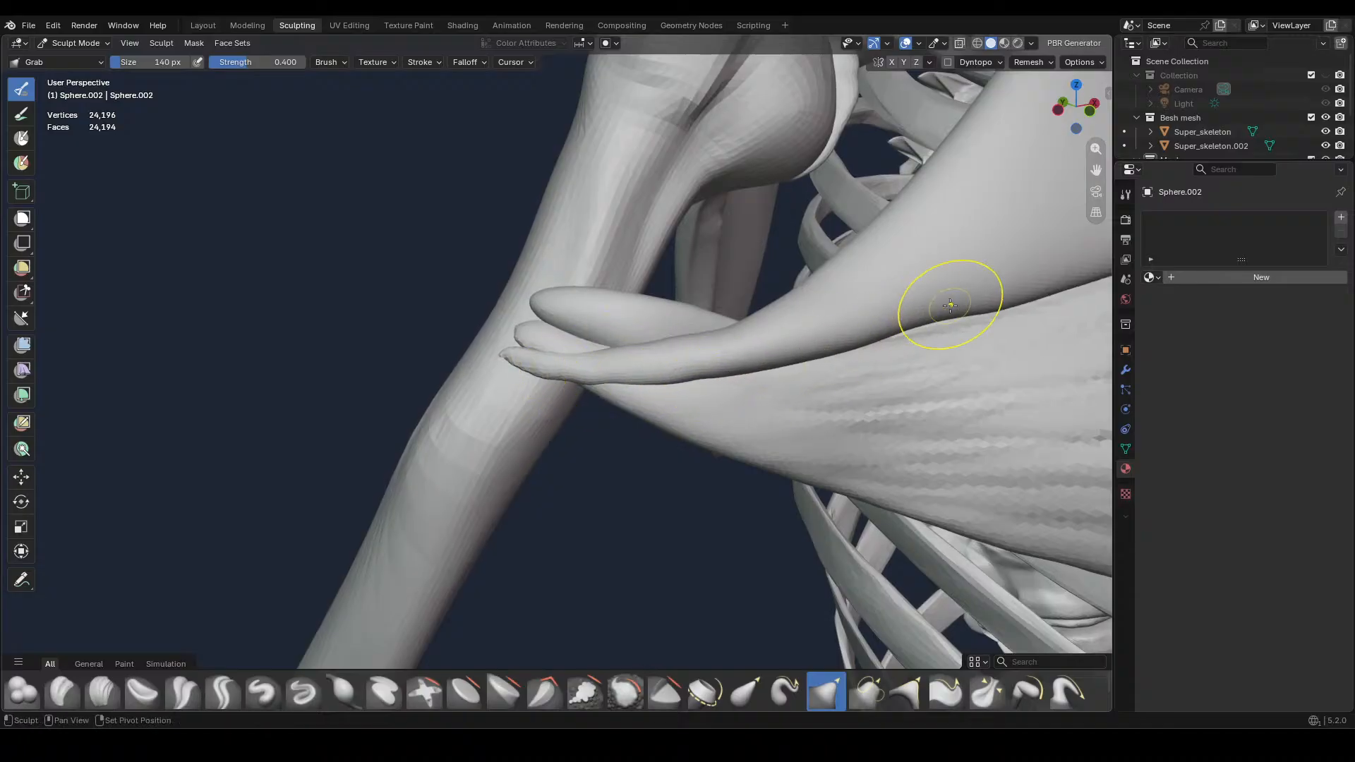
mouse_move(783, 362)
left_mouse_down()
mouse_move(733, 369)
mouse_move(958, 307)
mouse_move(855, 353)
left_mouse_up()
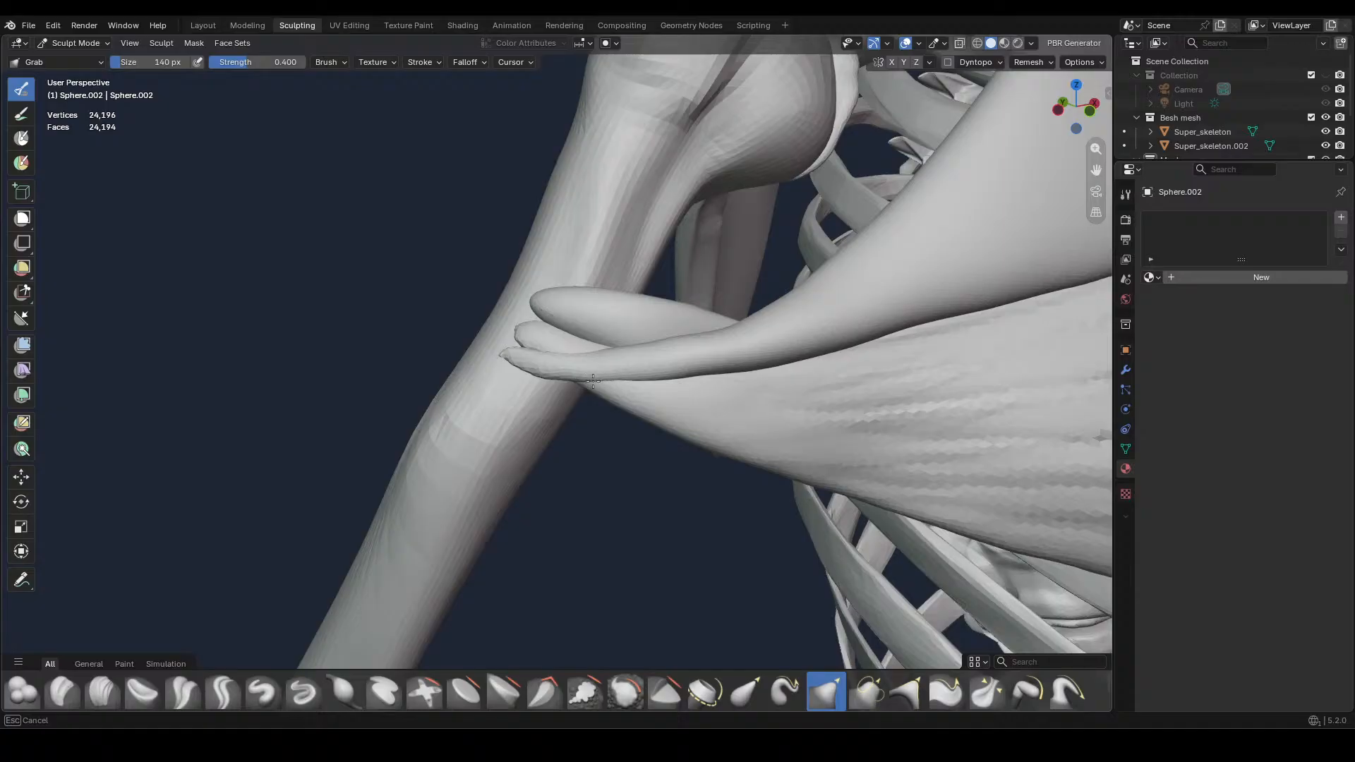
left_click_drag(593, 381, 596, 380)
Set the Grab brush to 240 px and adjust the upper chest muscle's outer tip against the arm bone from above
middle_click_drag(630, 386, 747, 490)
key("f")
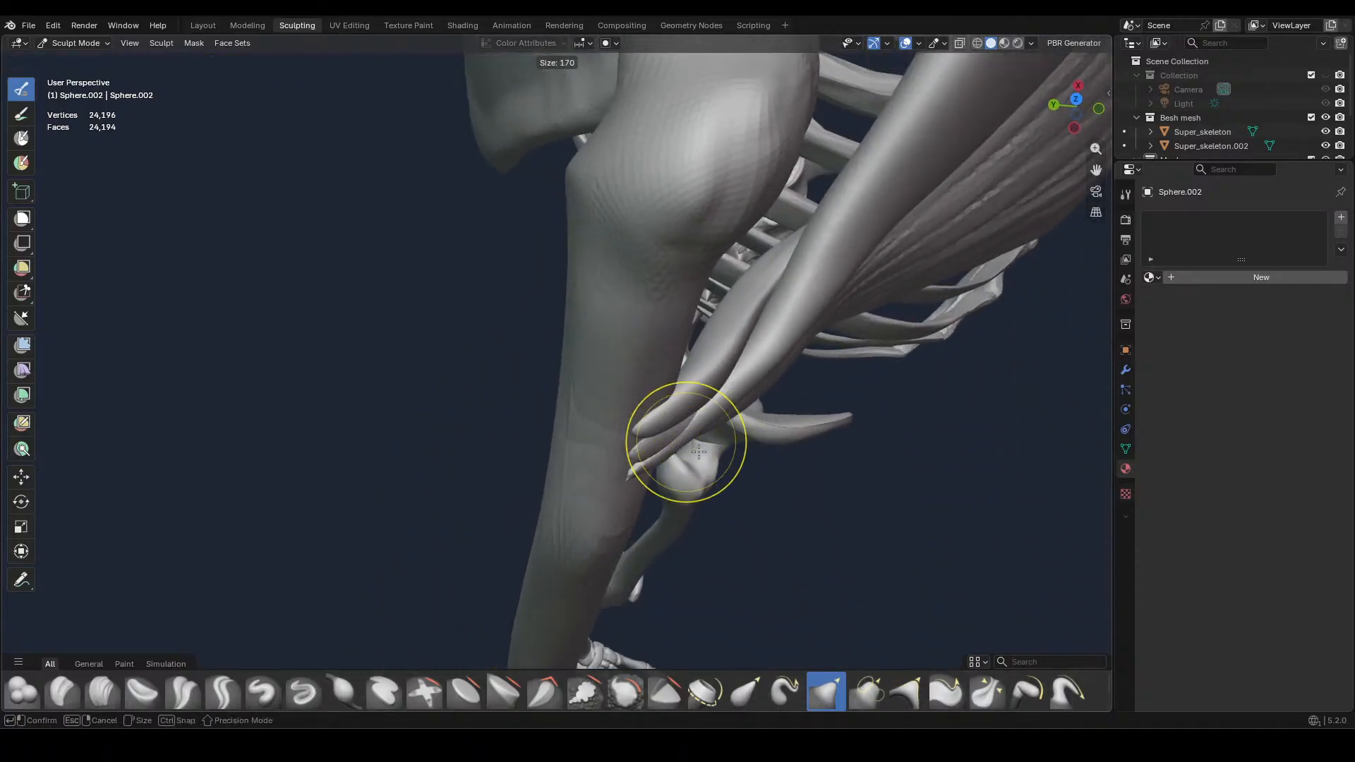
left_click(700, 446)
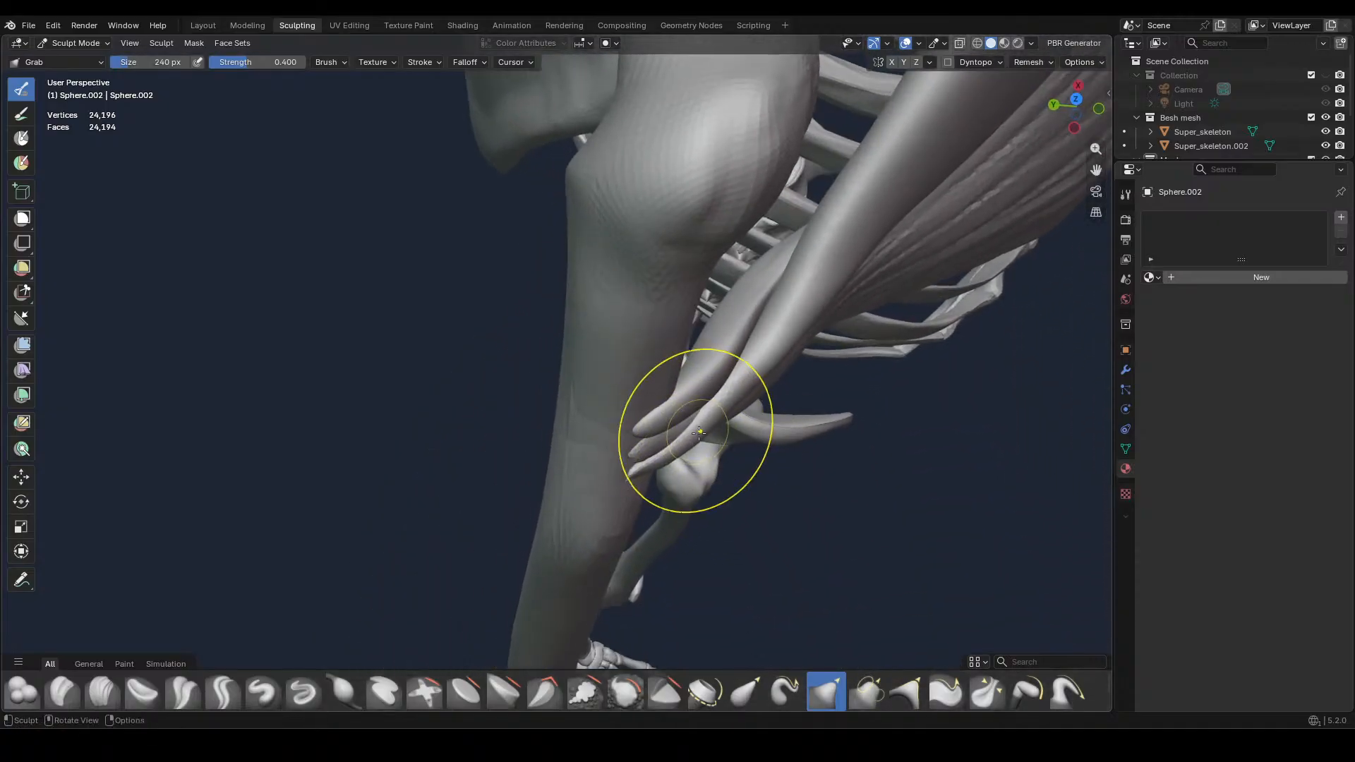
mouse_move(711, 471)
middle_mouse_down("ctrl")
mouse_move(729, 553)
mouse_move(703, 431)
middle_mouse_up("ctrl")
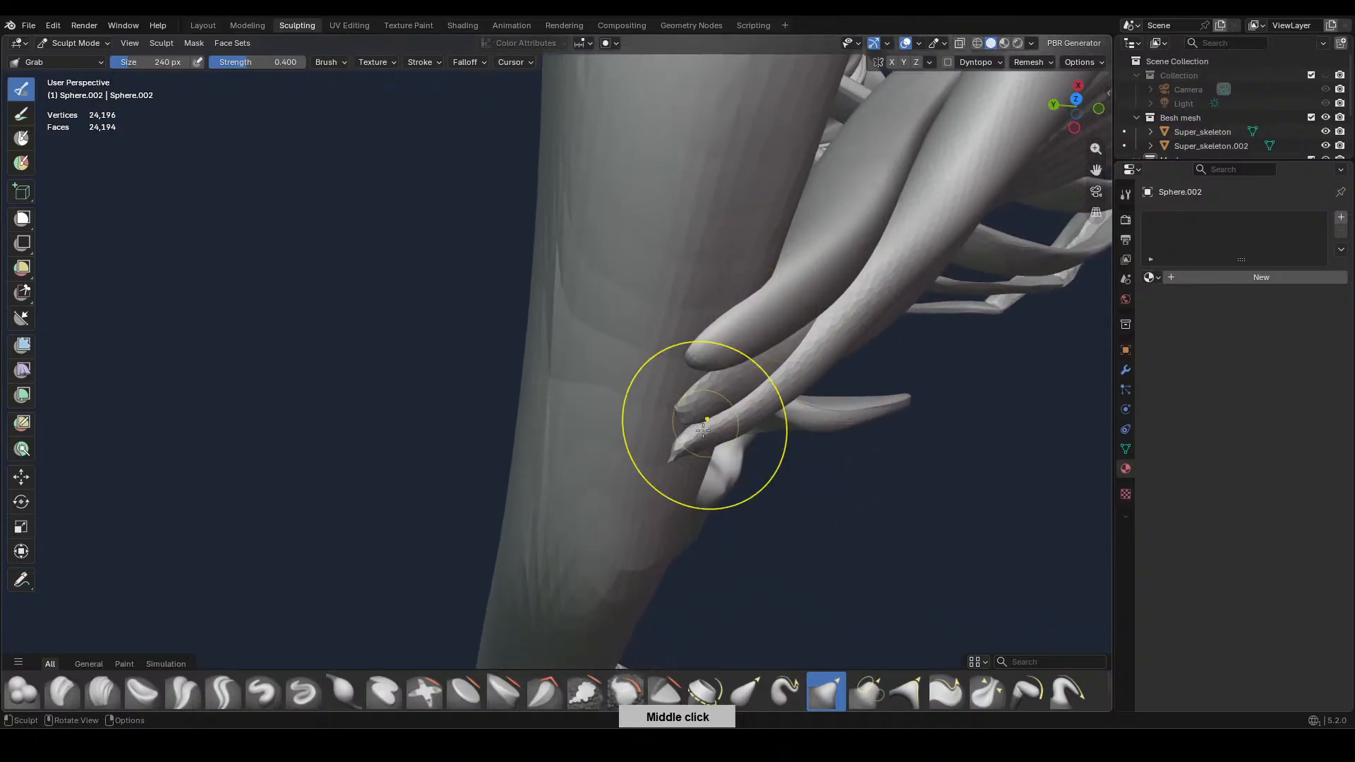
Thicken the upper chest muscle's outer tip at the upper arm bone with the Inflate/Deflate brush at 240 px and strength 0.500
left_click(343, 692)
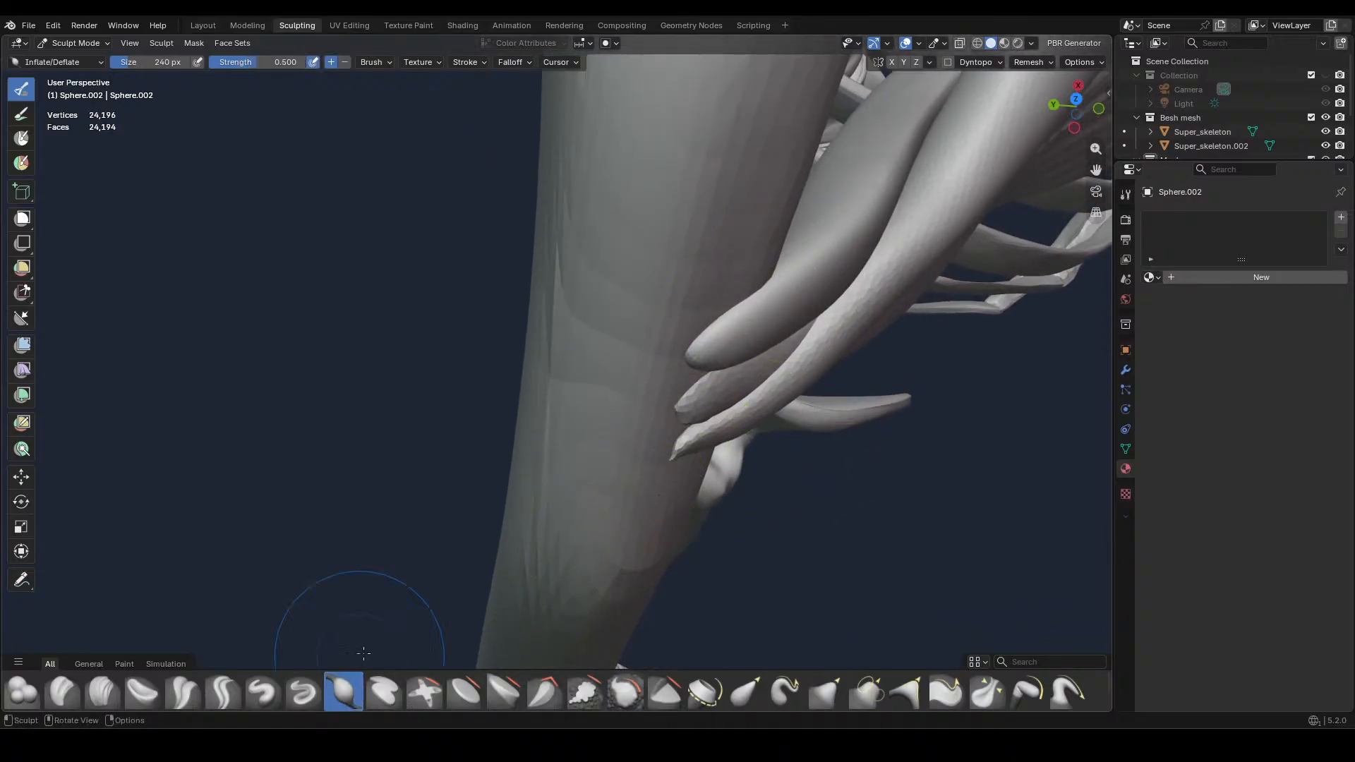
left_click_drag(681, 445, 714, 448)
middle_click_drag(714, 448, 695, 369)
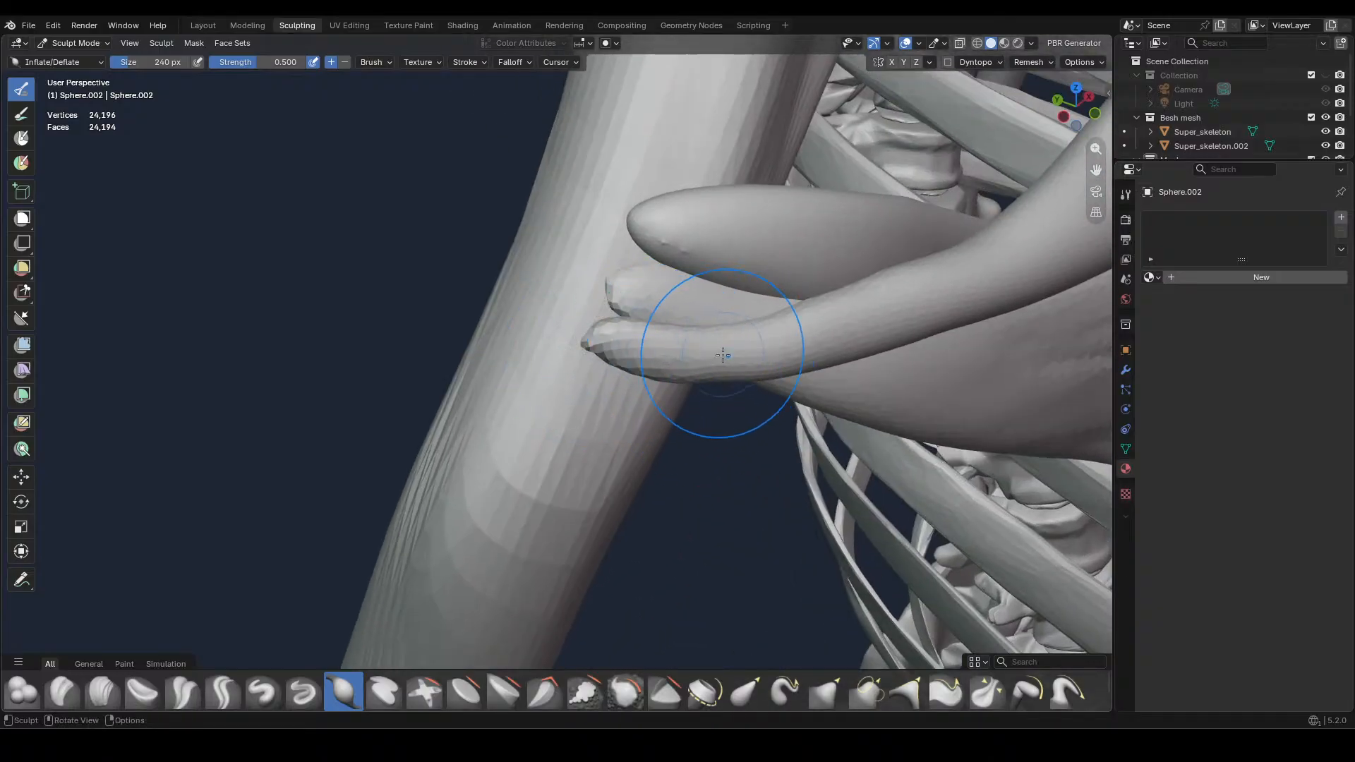
mouse_move(722, 355)
left_mouse_down()
mouse_move(591, 344)
mouse_move(626, 305)
left_mouse_up()
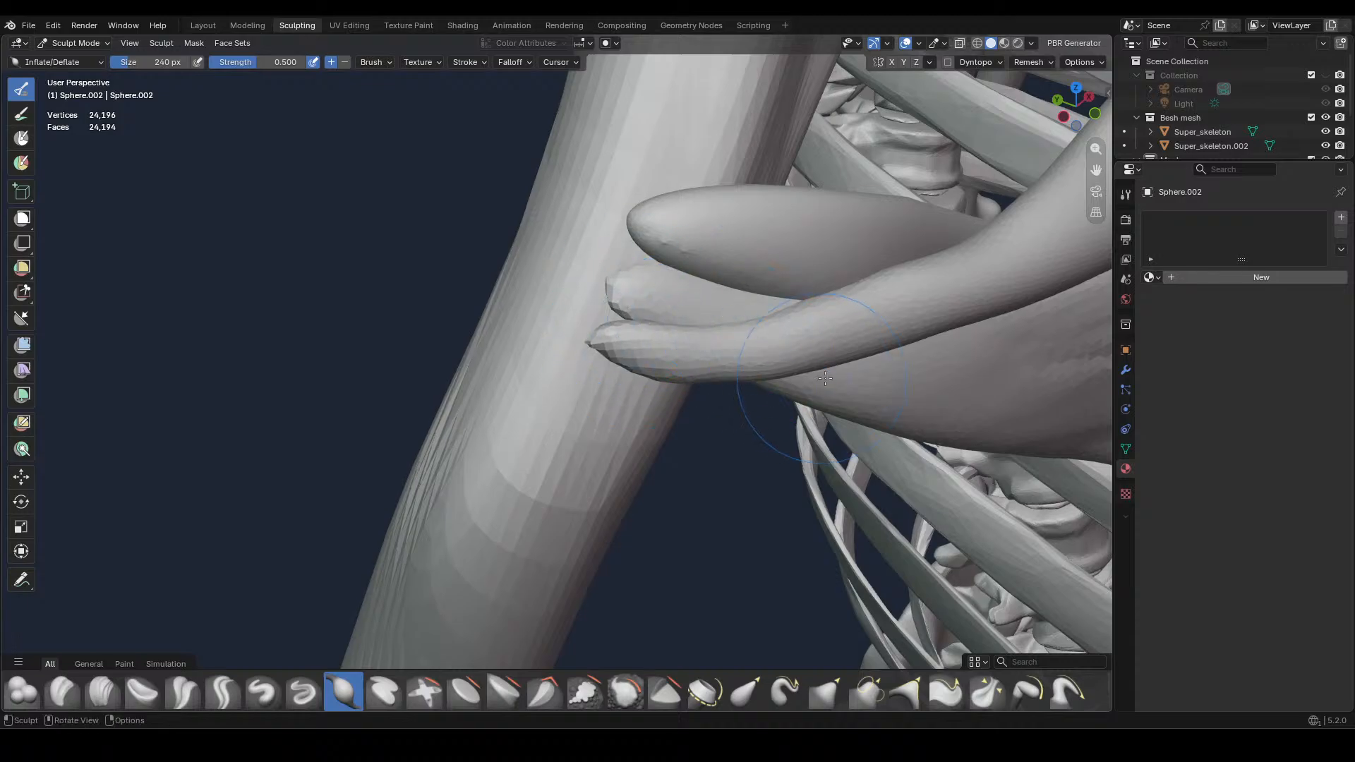
middle_click_drag(825, 379, 756, 377)
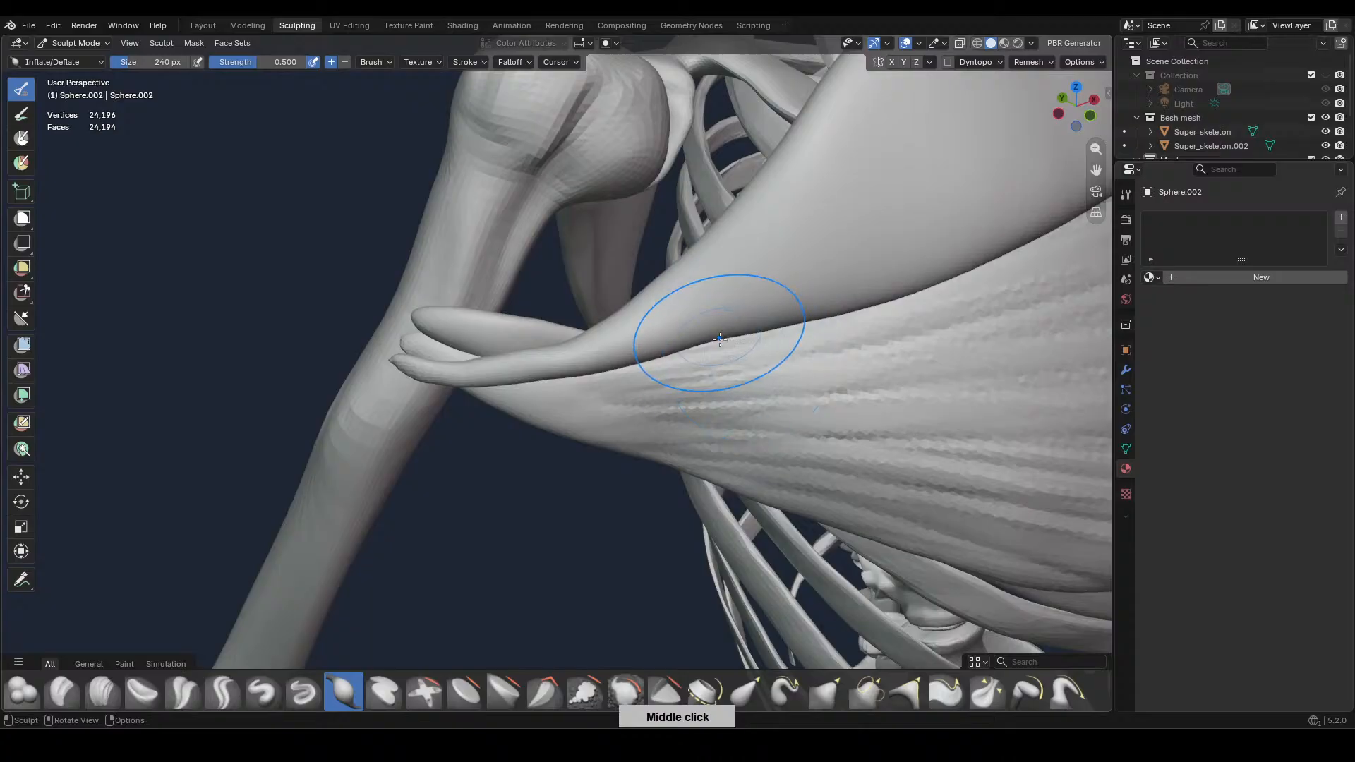
Nudge the upper chest muscle's lower edge with the Grab brush and check its fit from above, below and the front
left_click(825, 692)
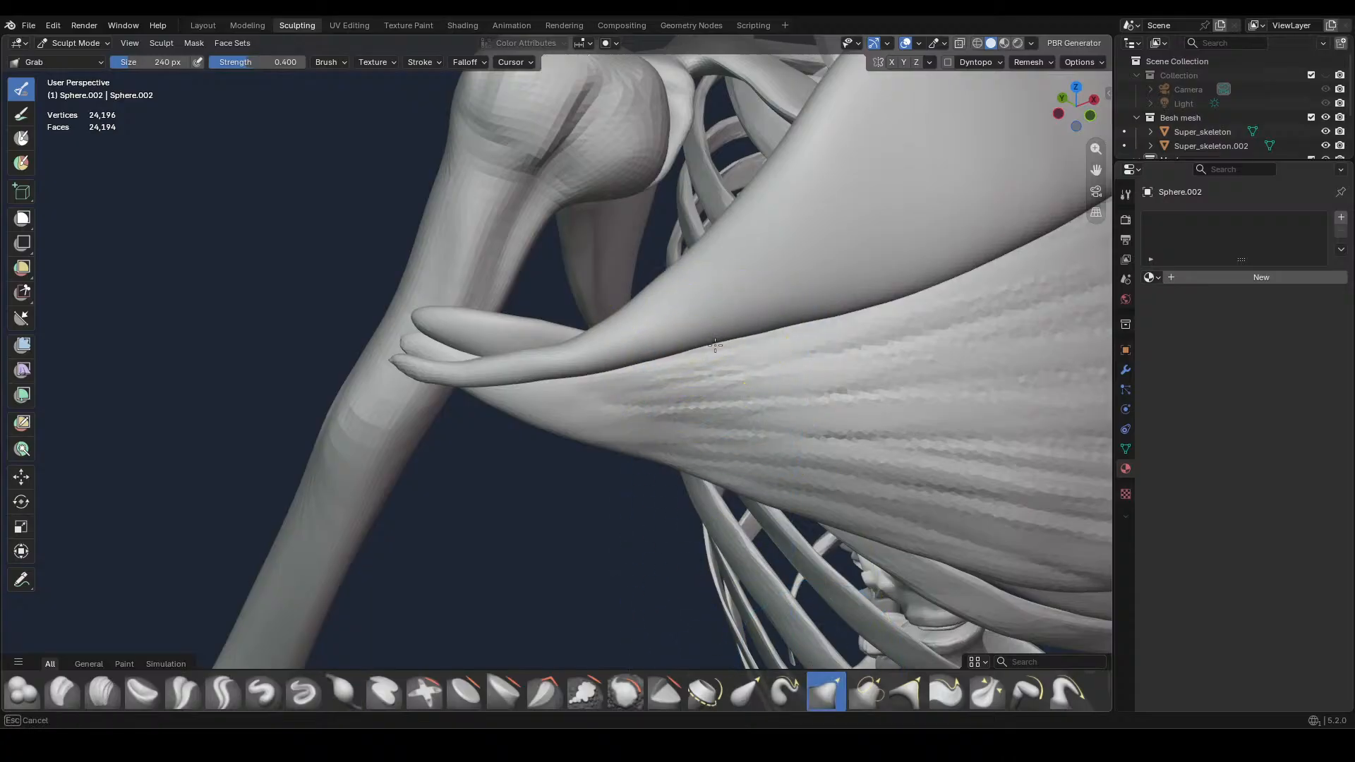
middle_click_drag(934, 324, 775, 454, "ctrl")
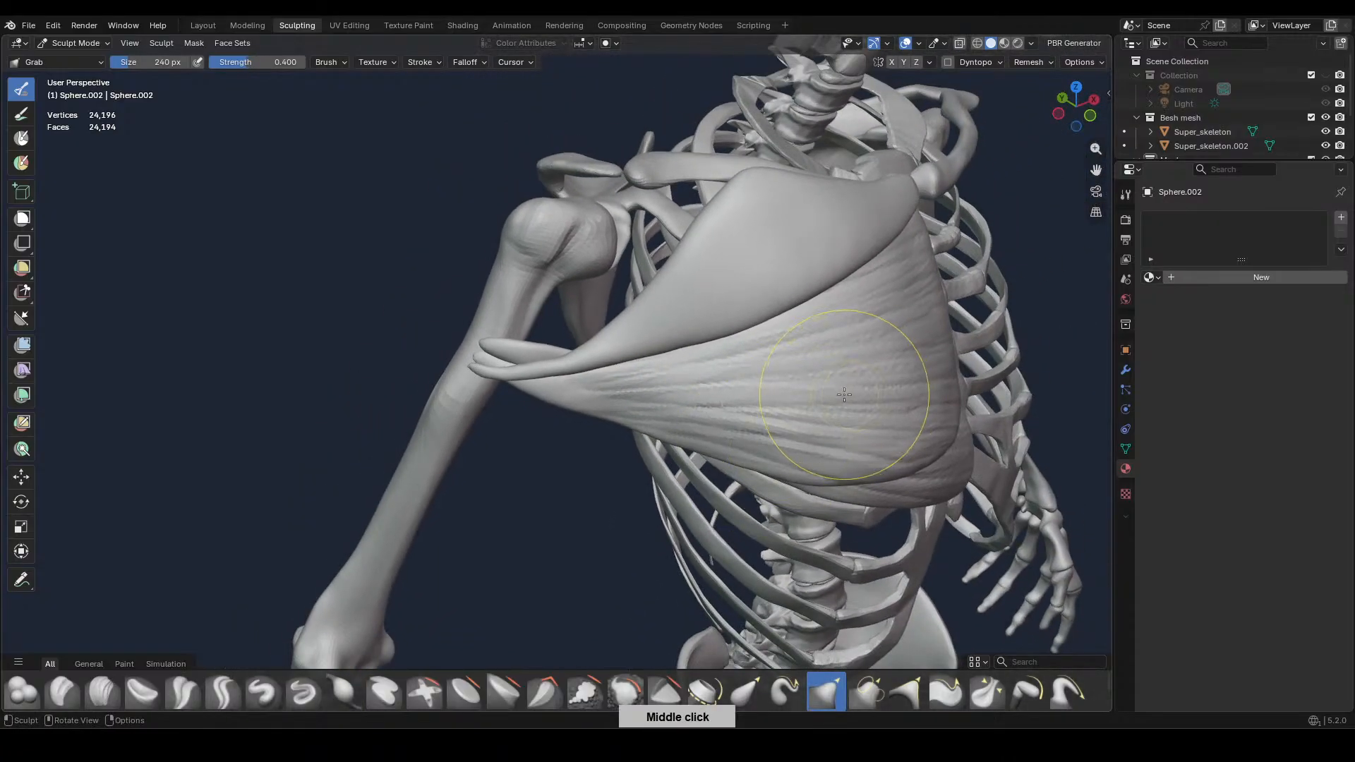
middle_click_drag(857, 396, 847, 565)
key("KP_1")
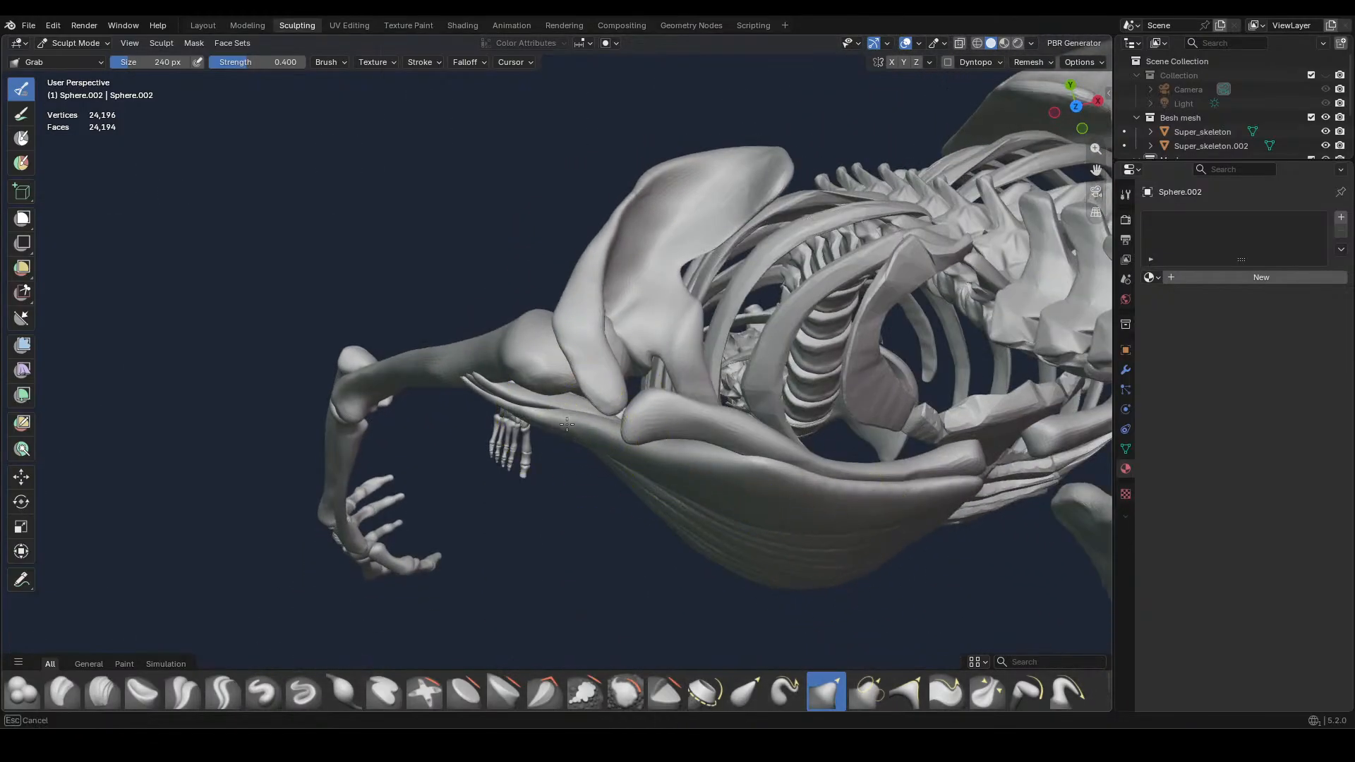
mouse_move(574, 438)
middle_mouse_down()
mouse_move(621, 416)
mouse_move(727, 321)
mouse_move(775, 340)
mouse_move(644, 311)
middle_mouse_up()
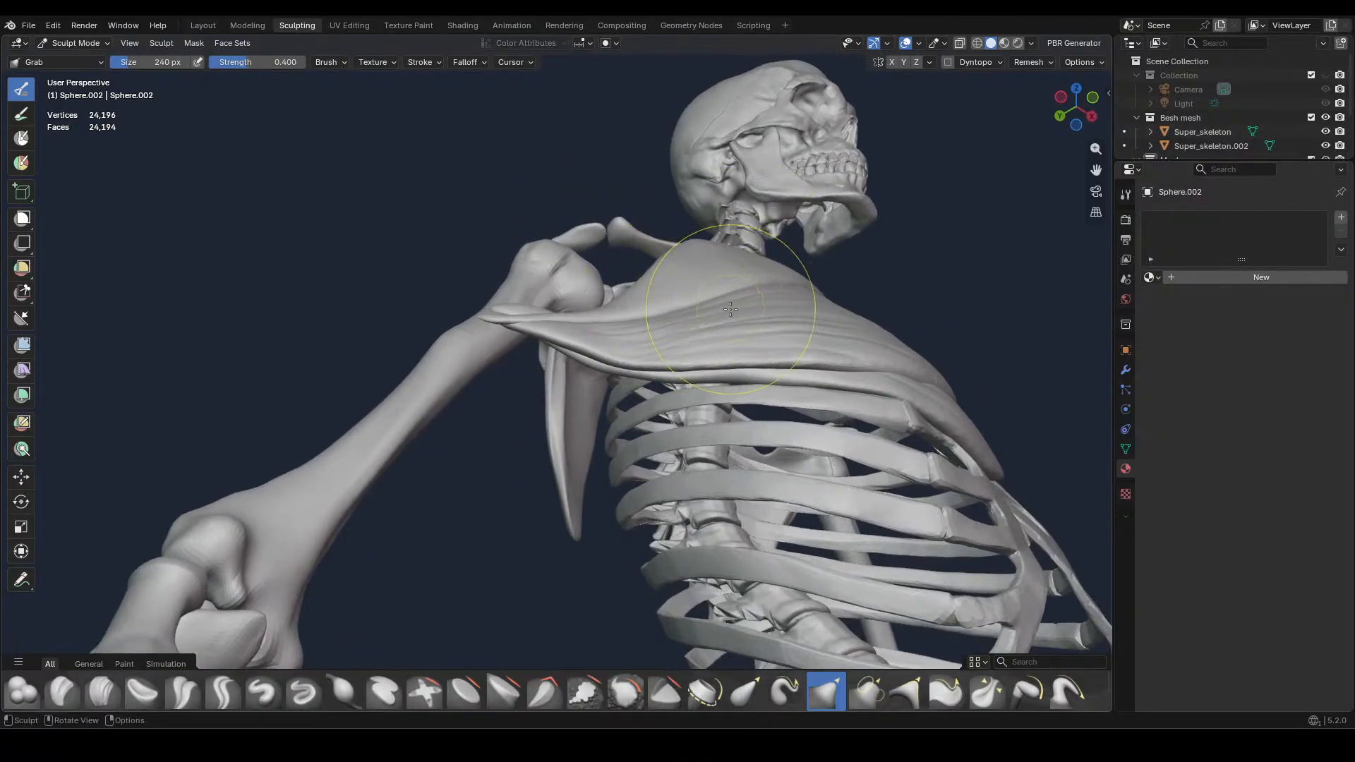
middle_click_drag(730, 309, 635, 323)
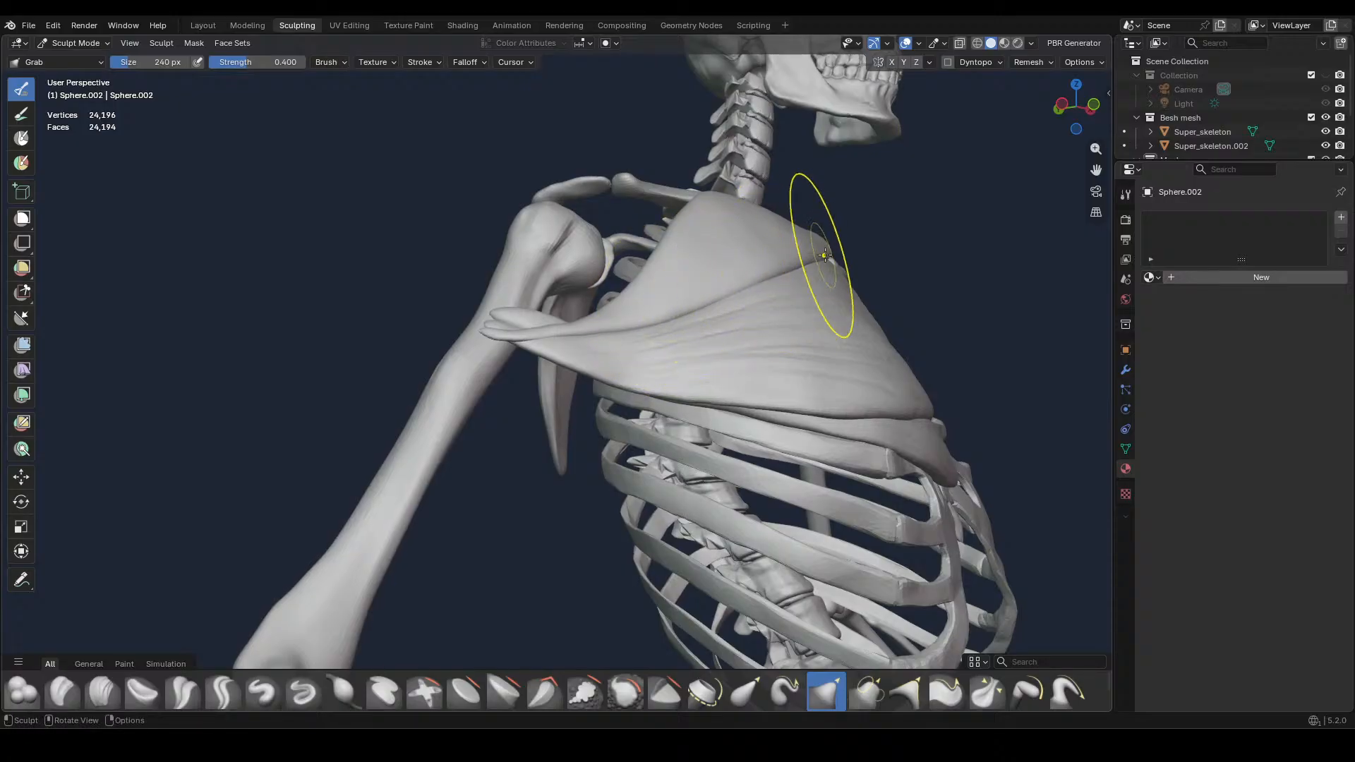
middle_click_drag(825, 254, 753, 455)
key("KP_1")
Pull the upper chest muscle's upper edge into shape along the collarbone with the Grab brush at 240 px
middle_click_drag(897, 380, 786, 347, "ctrl")
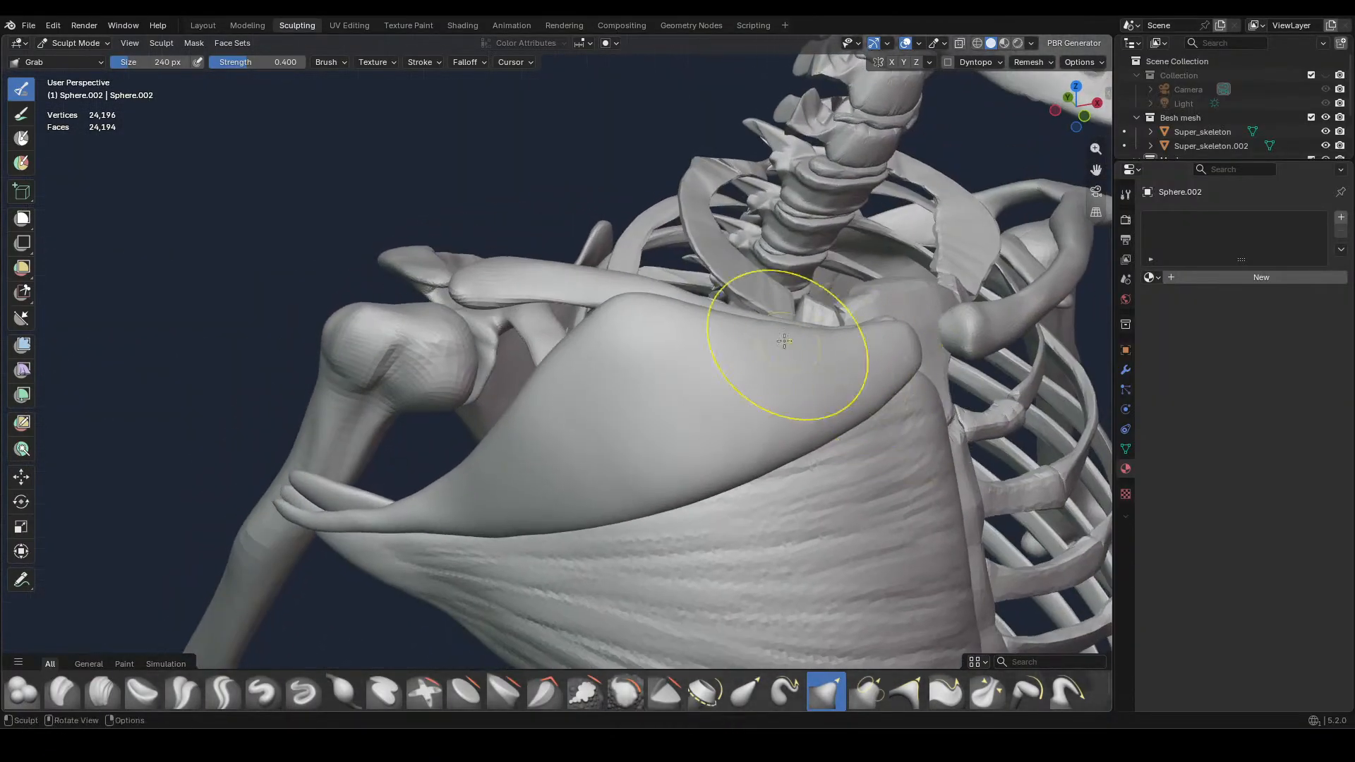
left_click_drag(648, 293, 656, 281)
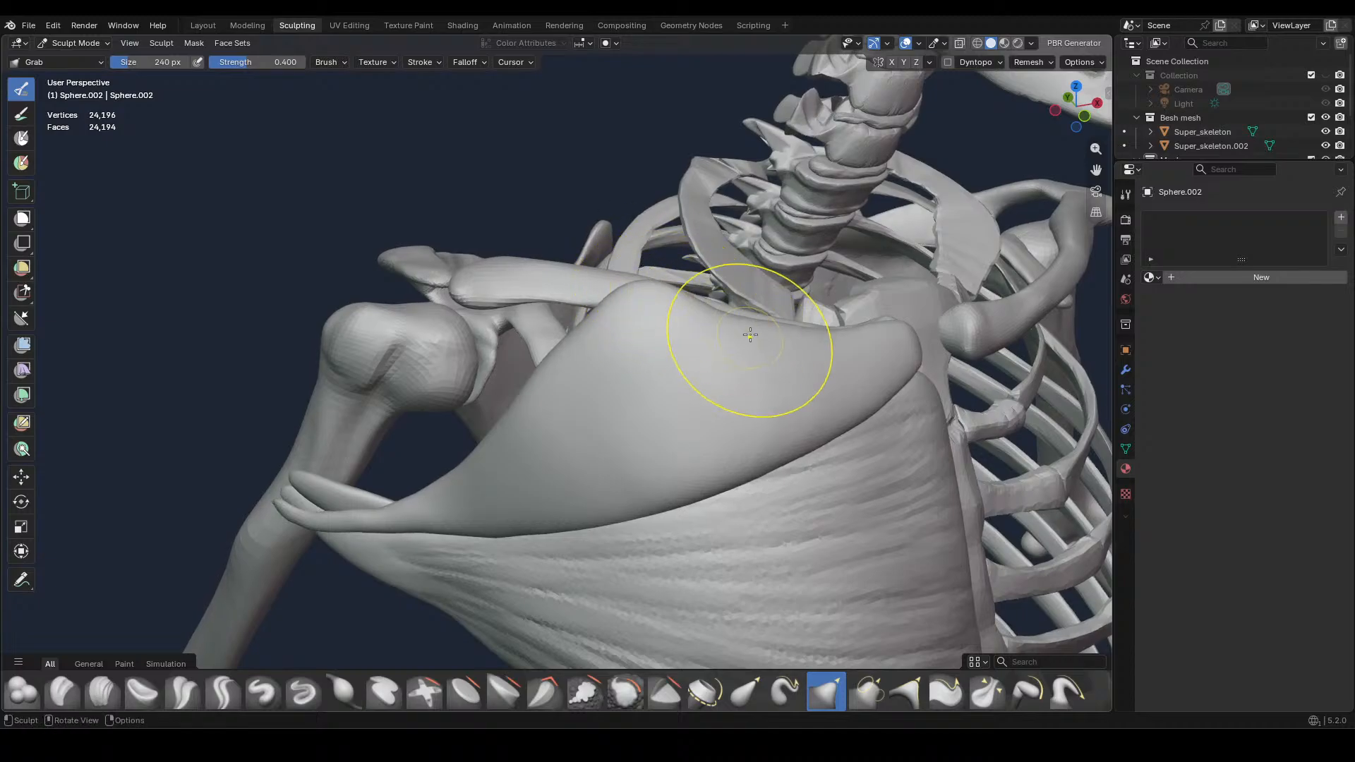
left_click_drag(726, 305, 803, 332)
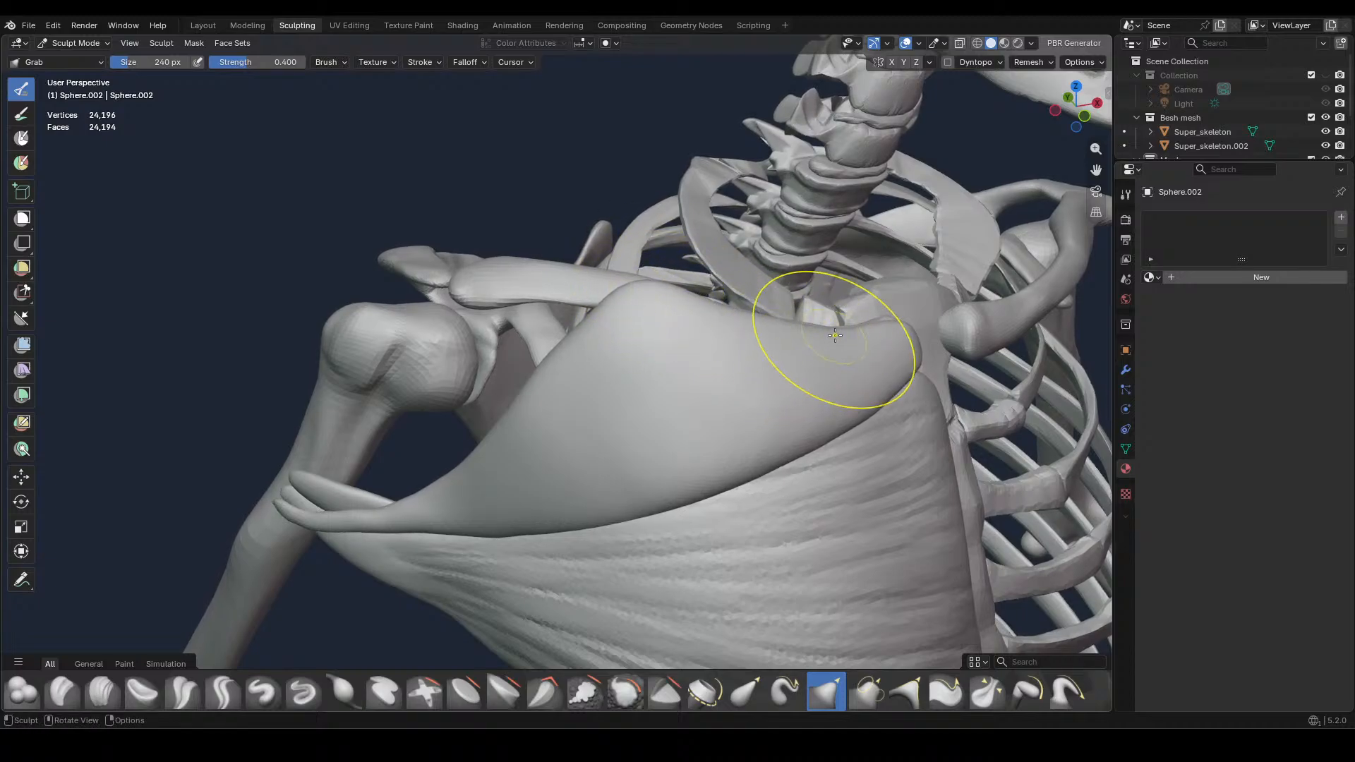
key("KP_1")
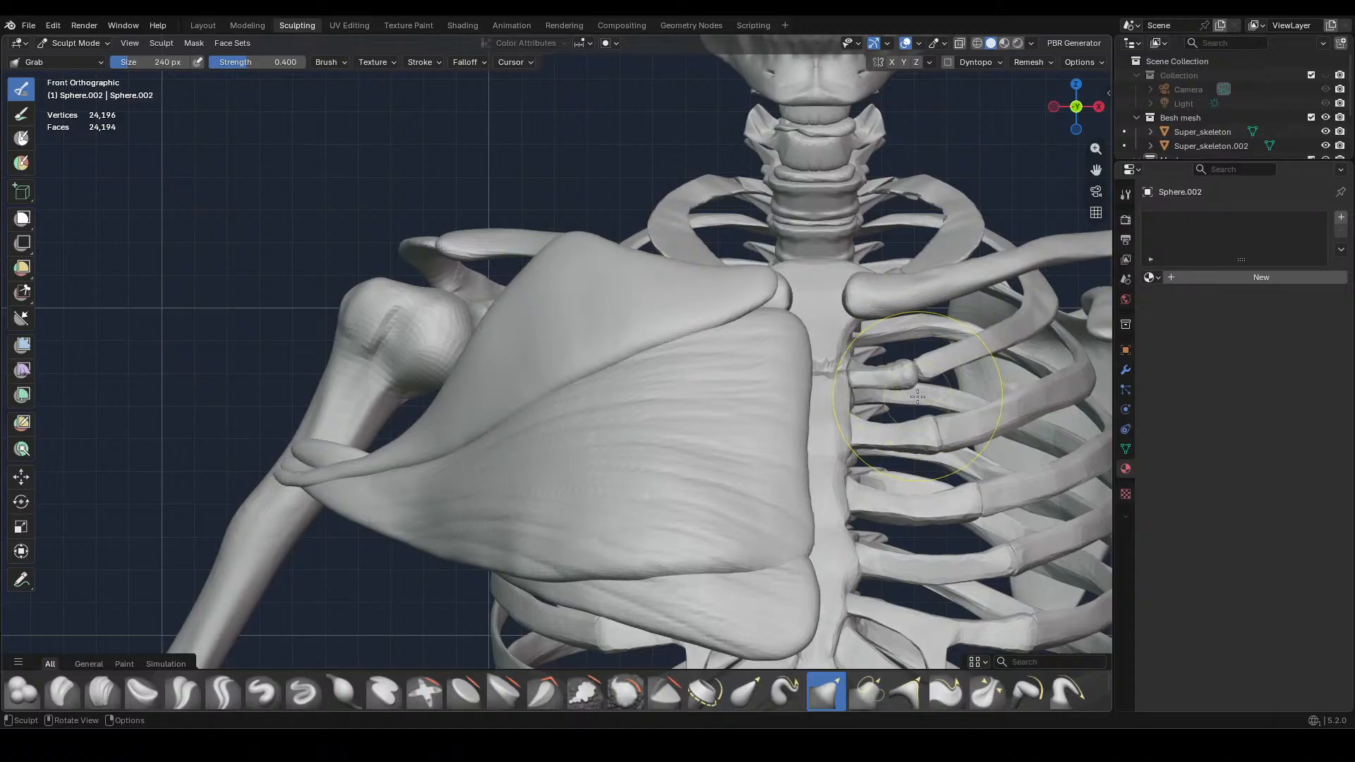
Sculpt muscle fibres along the upper chest muscle, fanning from its outer tip, with the Clay Strips brush at 28 px
left_click(102, 691)
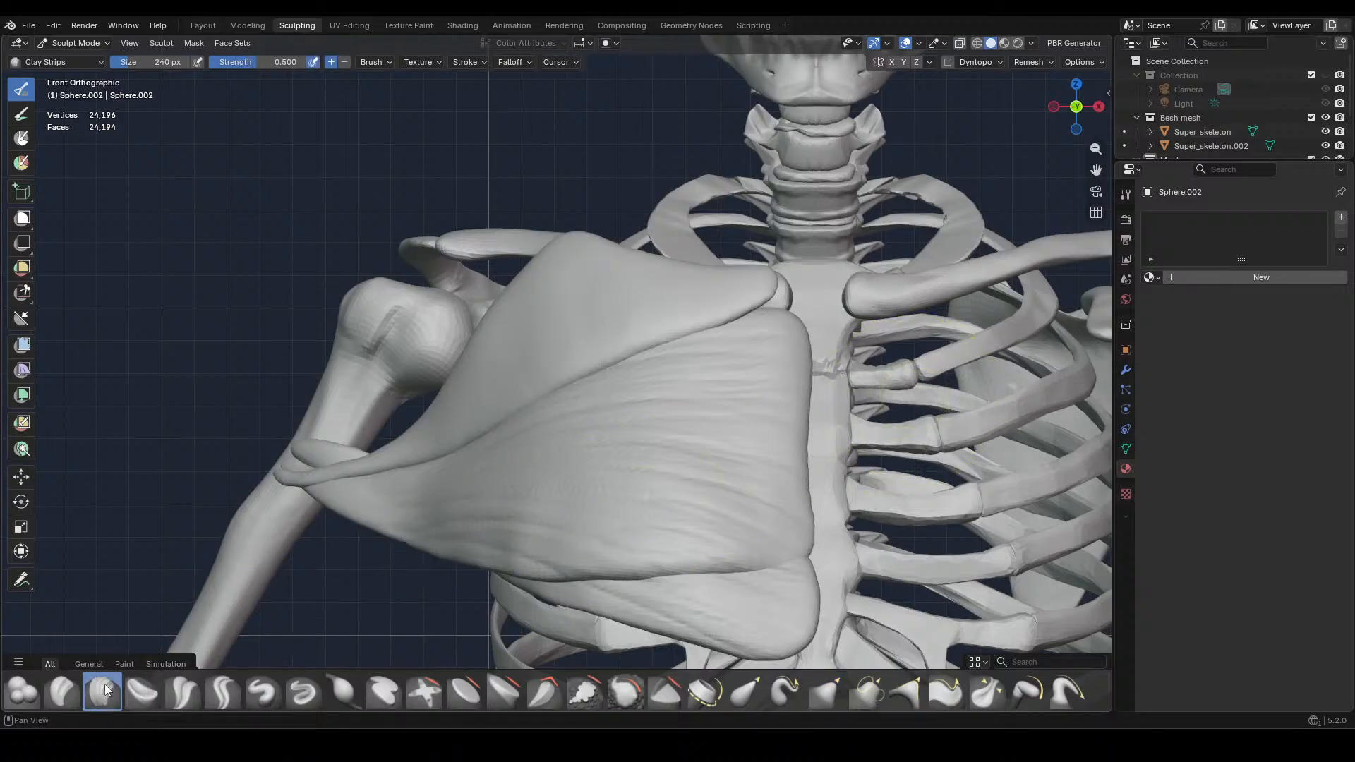
mouse_move(591, 376)
middle_mouse_down()
mouse_move(671, 400)
mouse_move(626, 456)
mouse_move(458, 381)
middle_mouse_up()
key("f")
left_click(533, 511)
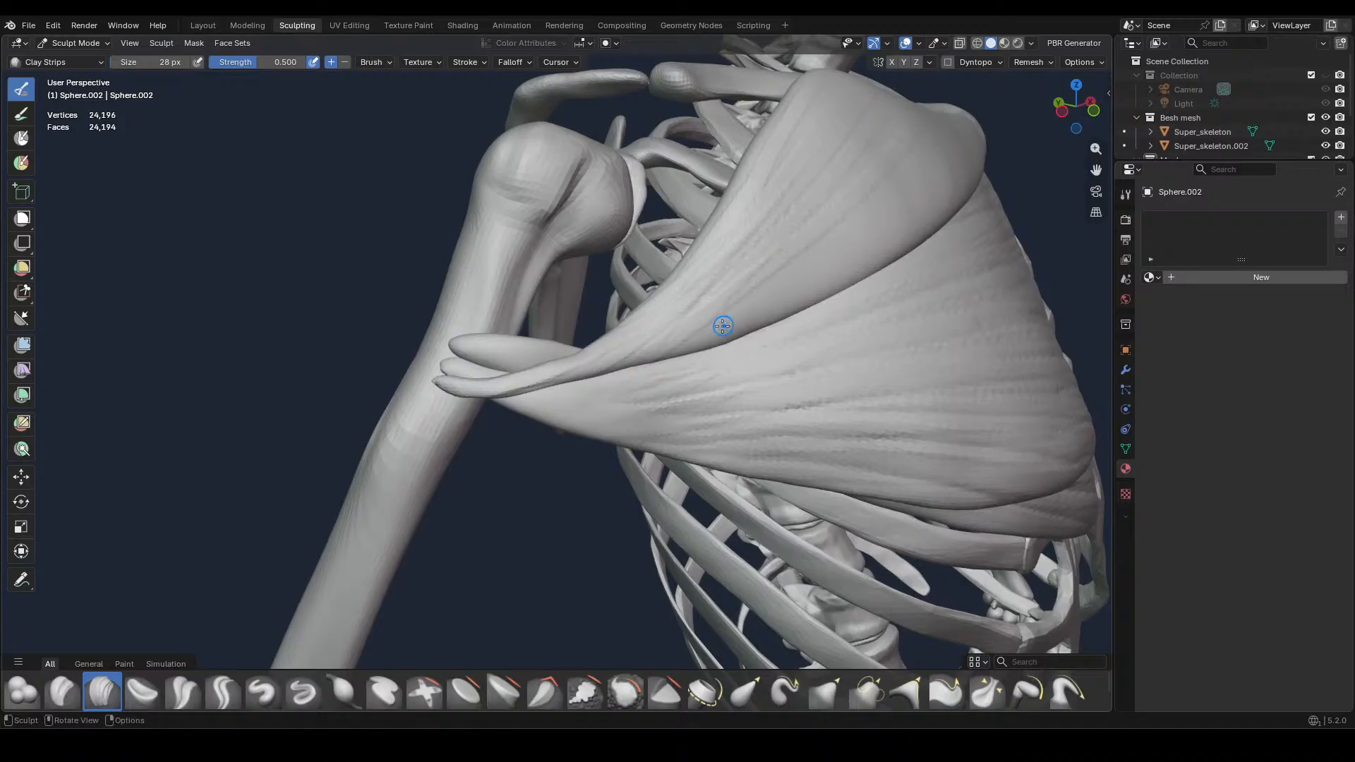
middle_click_drag(722, 326, 698, 341)
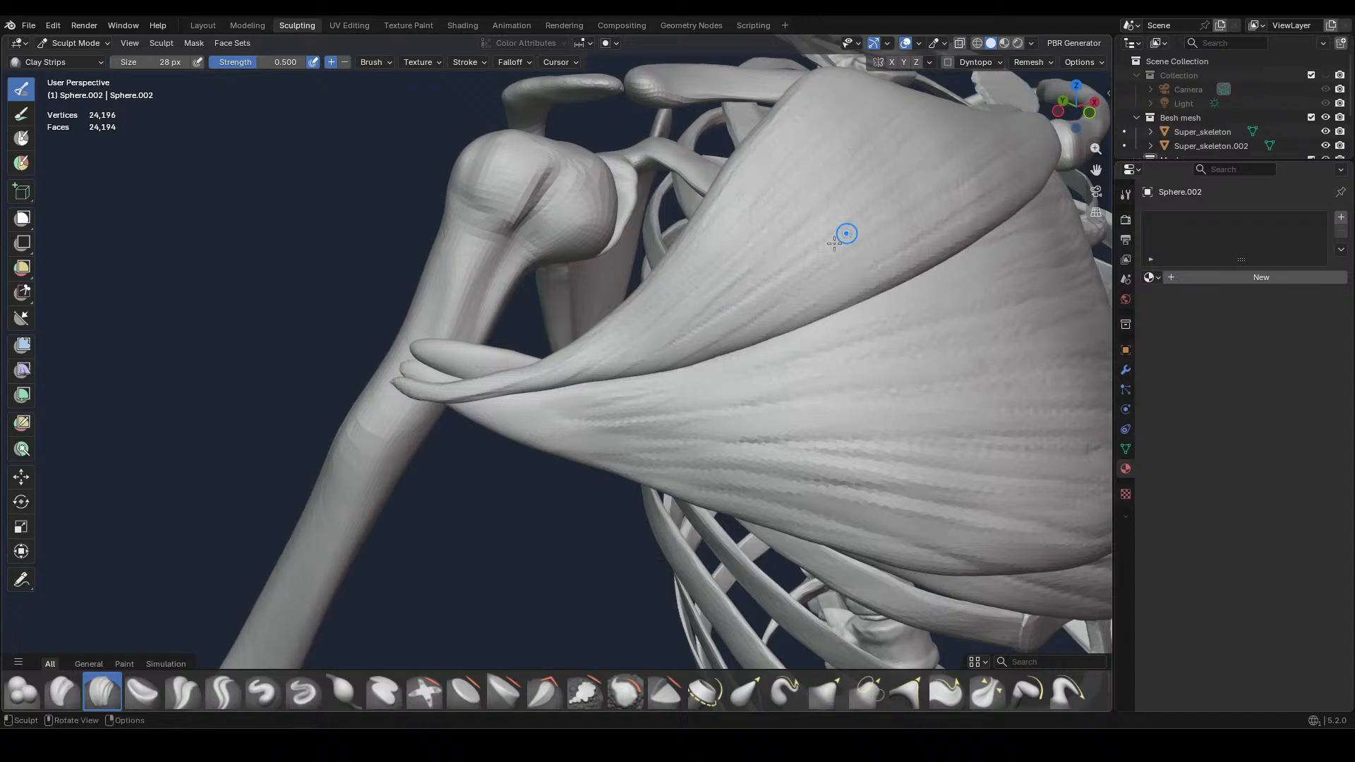
Carve grooves between the upper chest muscle's fibres with the Crease Sharp brush at 28 px and strength 0.600, redoing one stroke
left_click(224, 691)
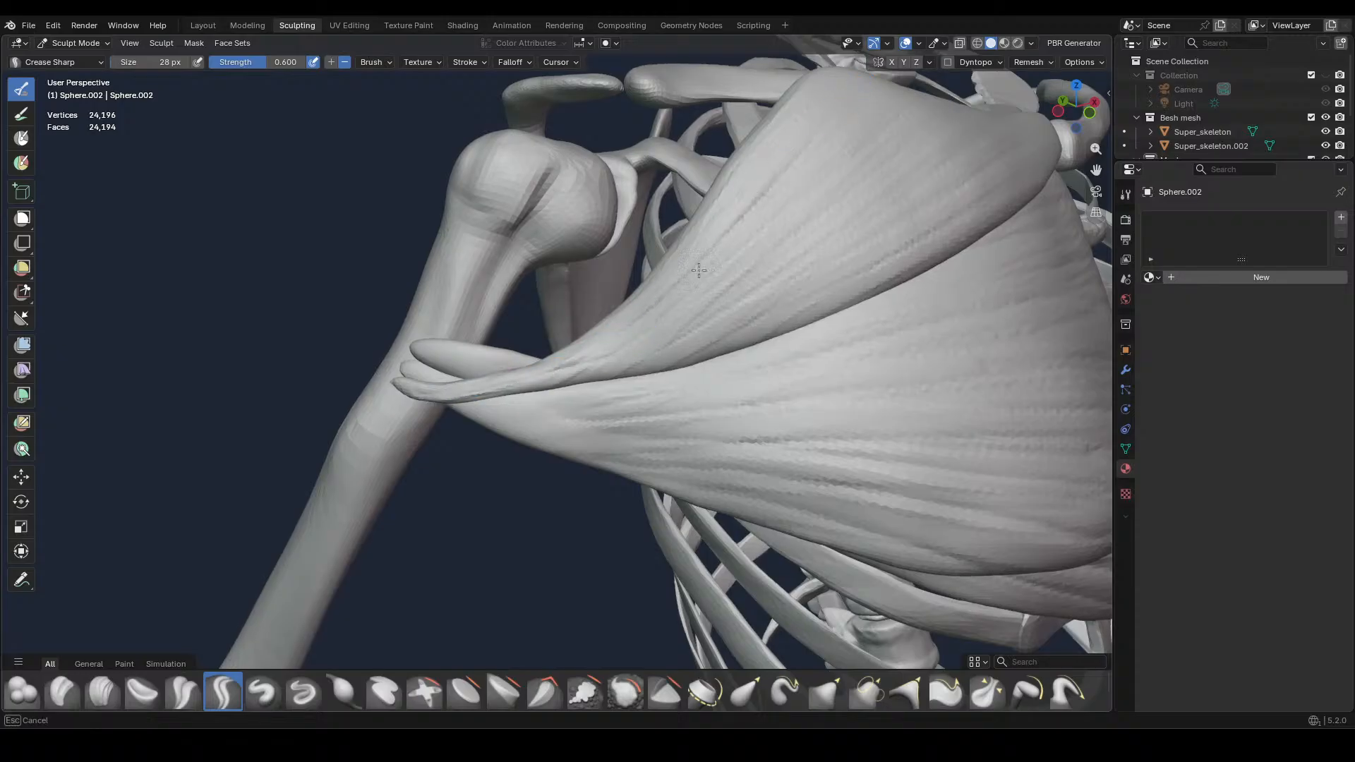
mouse_move(637, 351)
left_mouse_down()
mouse_move(908, 127)
mouse_move(927, 157)
left_mouse_up()
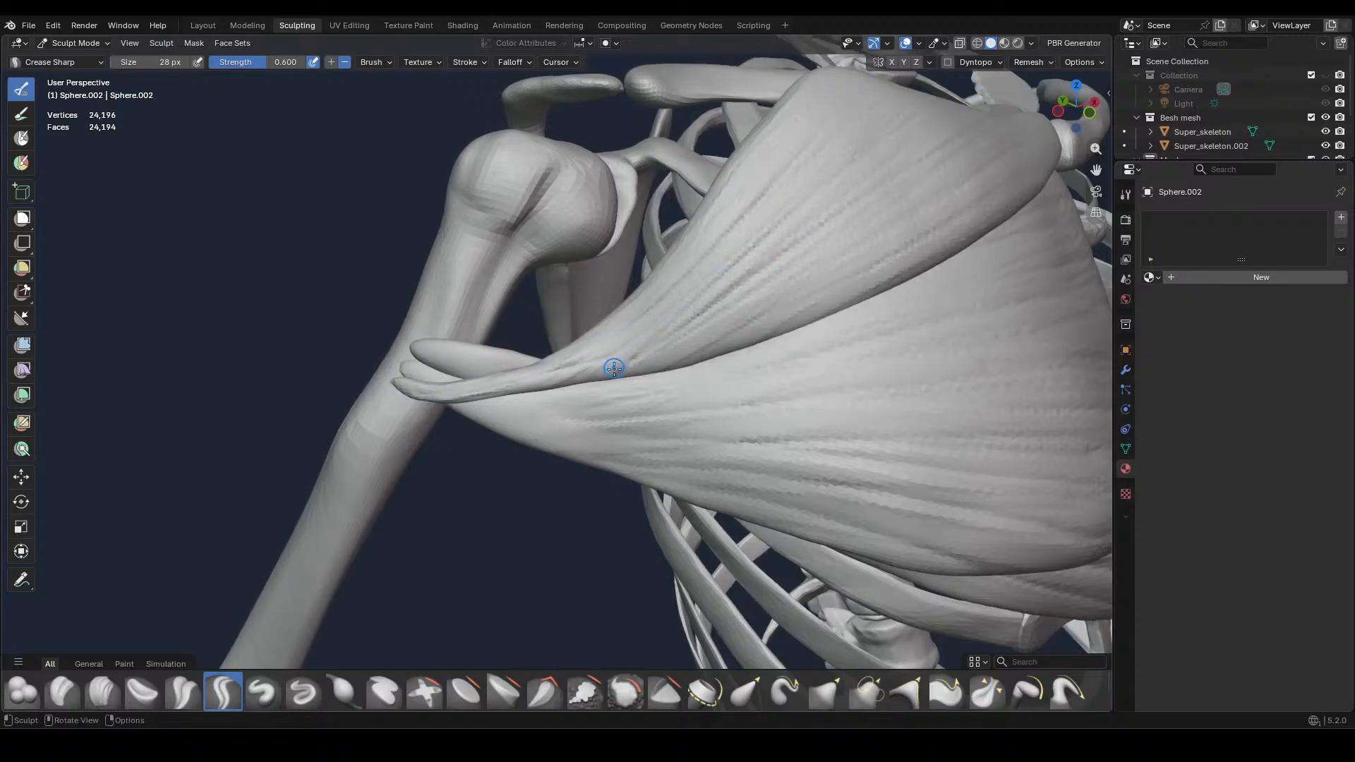
key("ctrl+z")
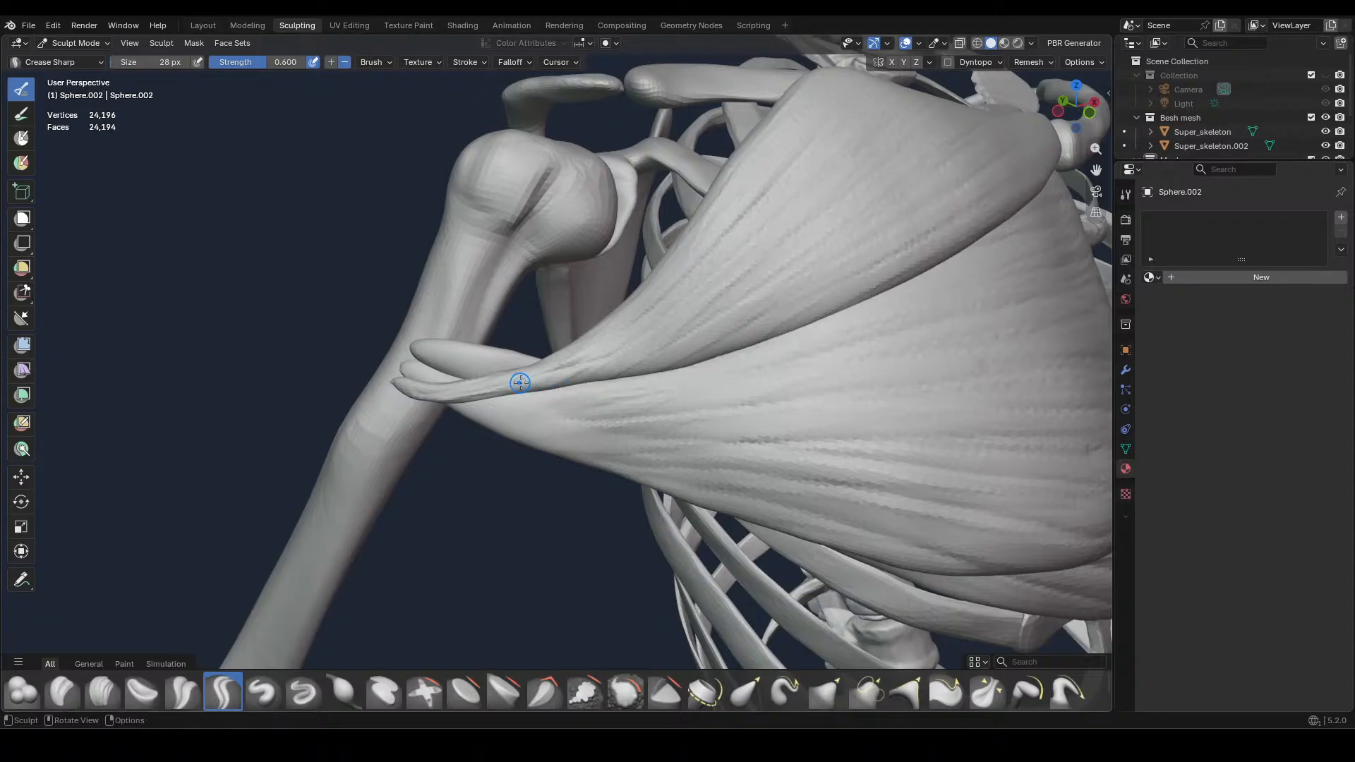
mouse_move(549, 385)
left_mouse_down()
mouse_move(827, 224)
mouse_move(763, 298)
left_mouse_up()
mouse_move(601, 368)
left_mouse_down()
mouse_move(720, 332)
mouse_move(906, 169)
left_mouse_up()
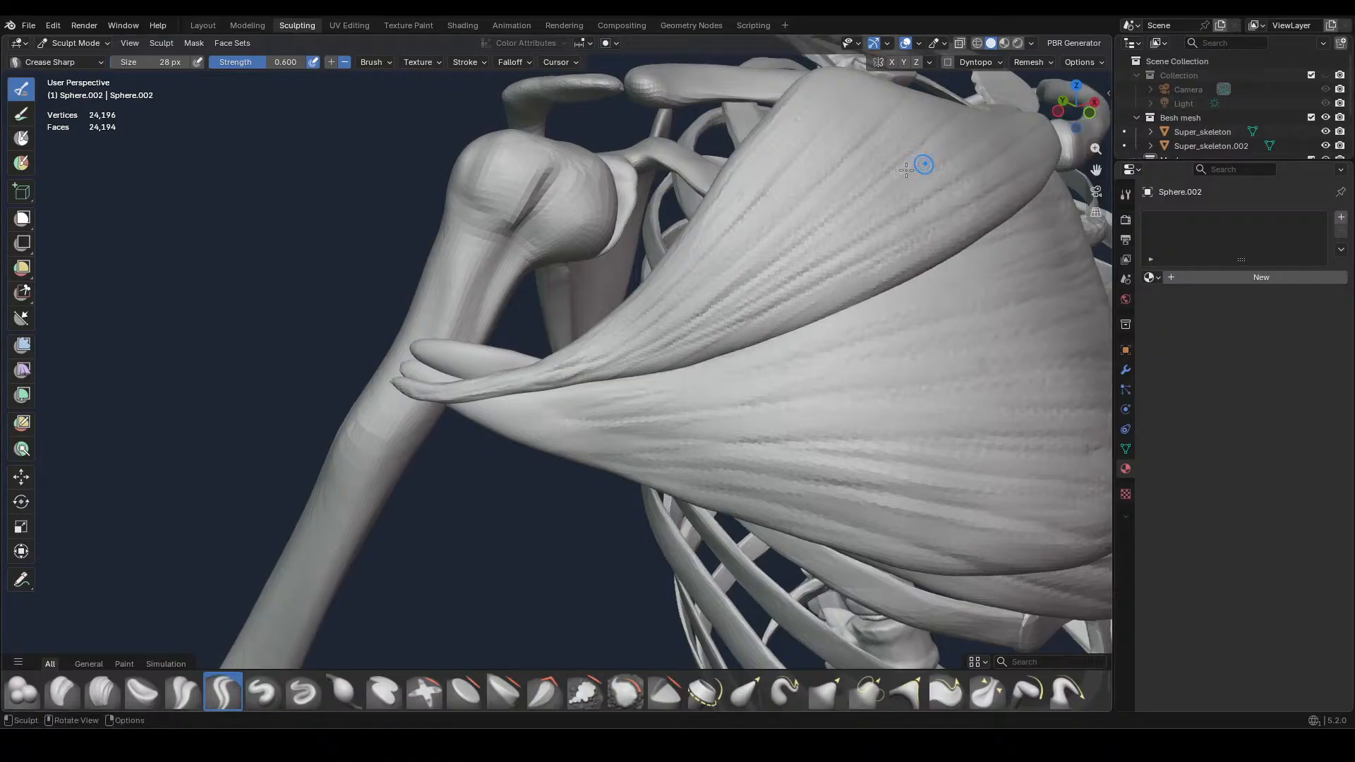
middle_click_drag(862, 197, 815, 434)
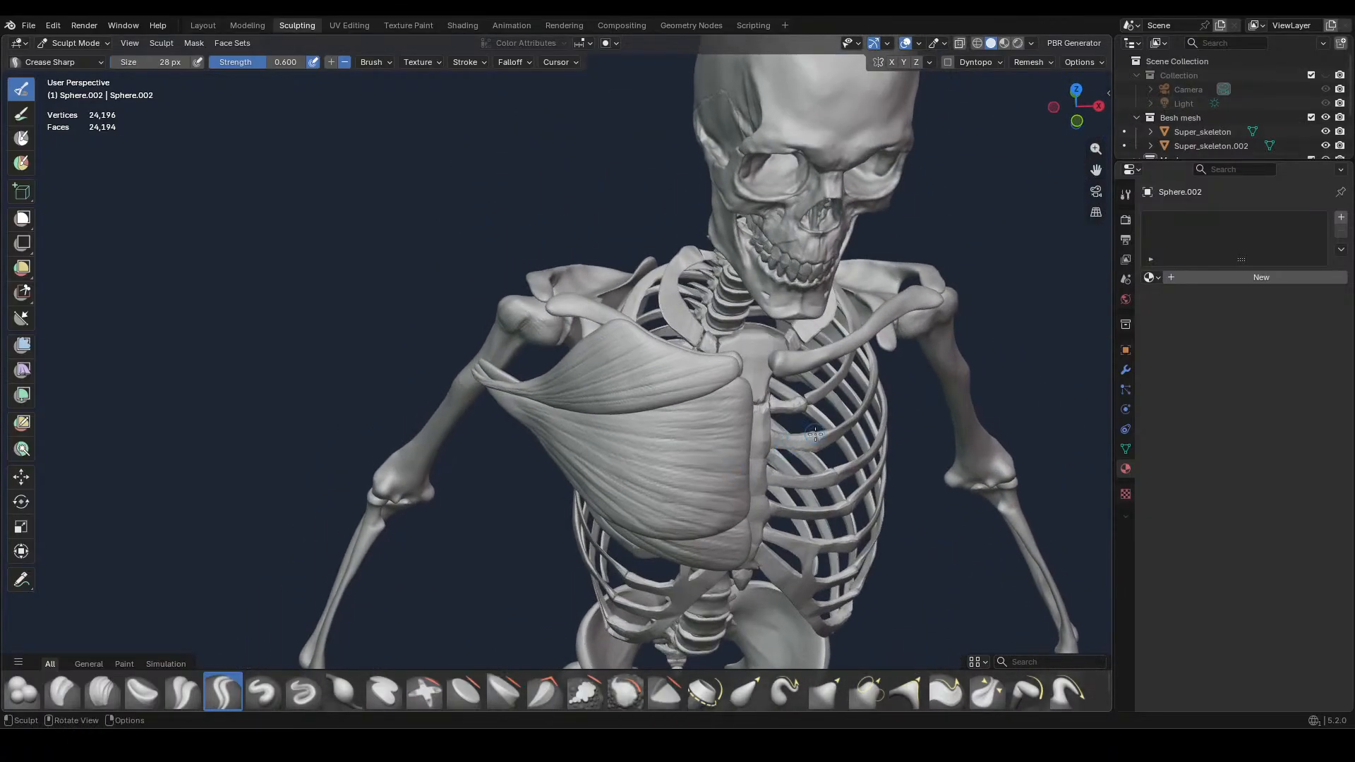
Save the file, switch to the Layout workspace and put the upper chest muscle into Vertex Paint mode
key("KP_1")
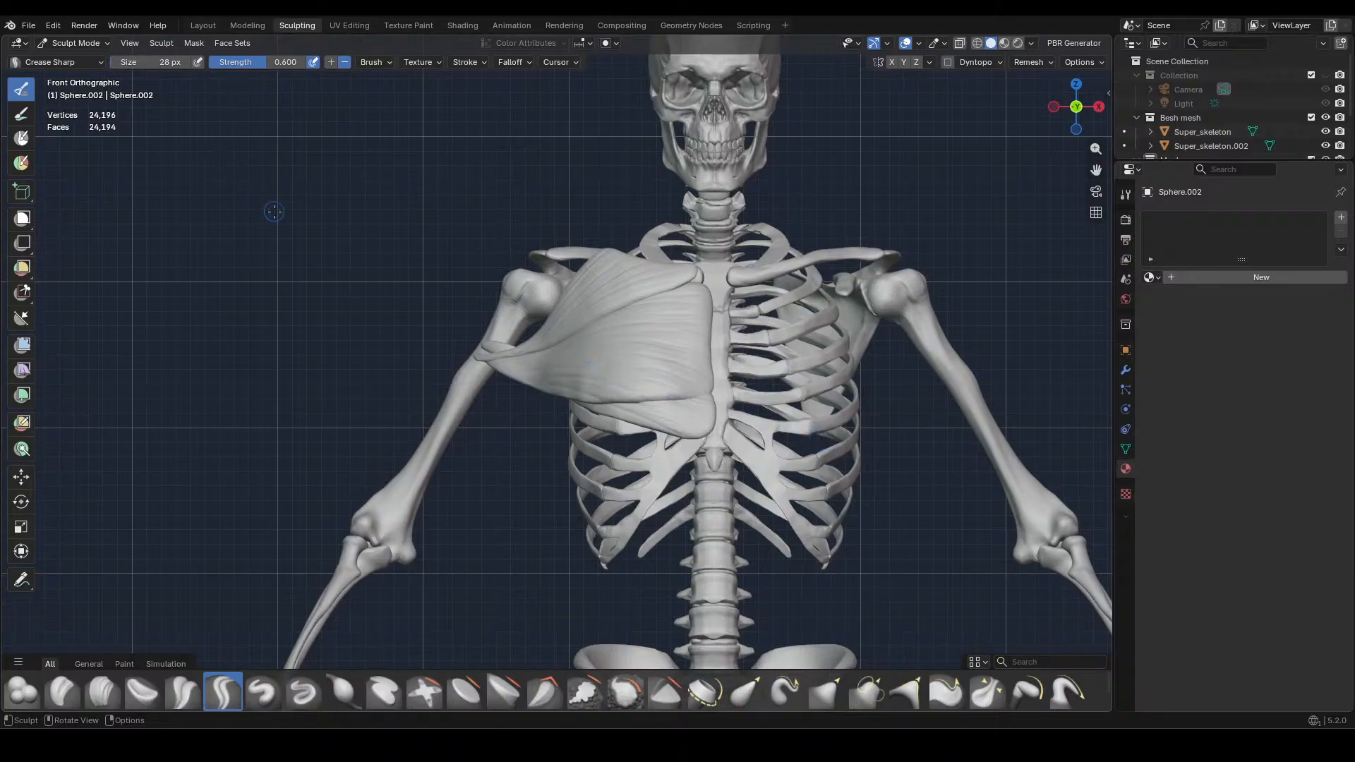
key("ctrl+s")
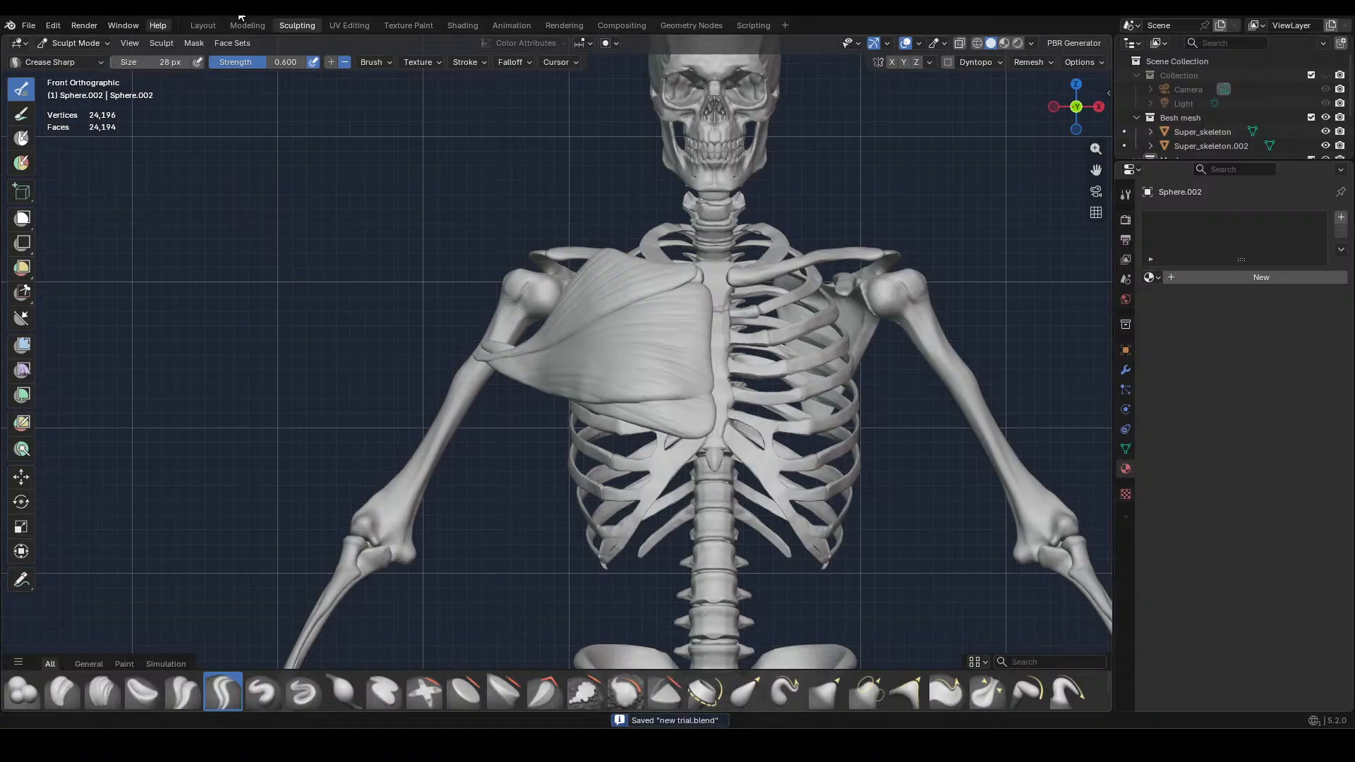
left_click(216, 23)
left_click(277, 222)
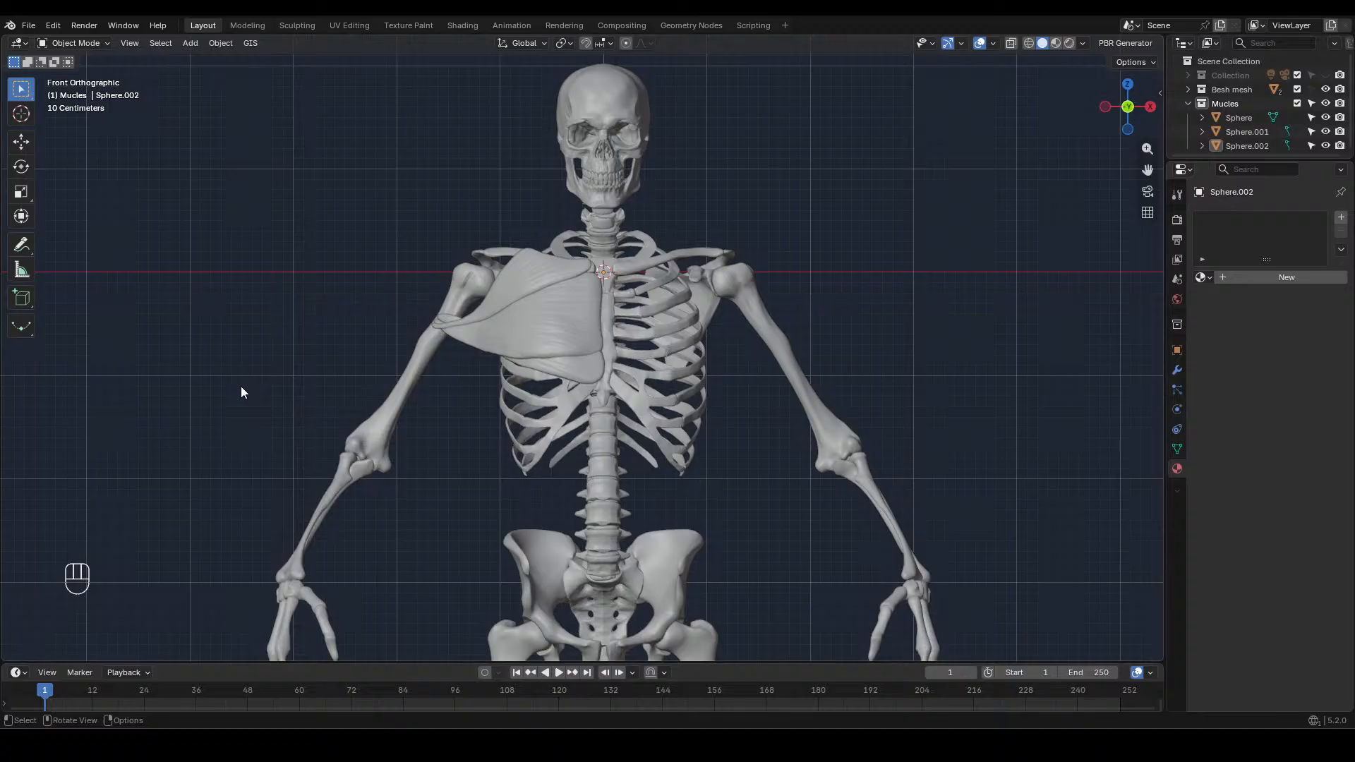
left_click(99, 44)
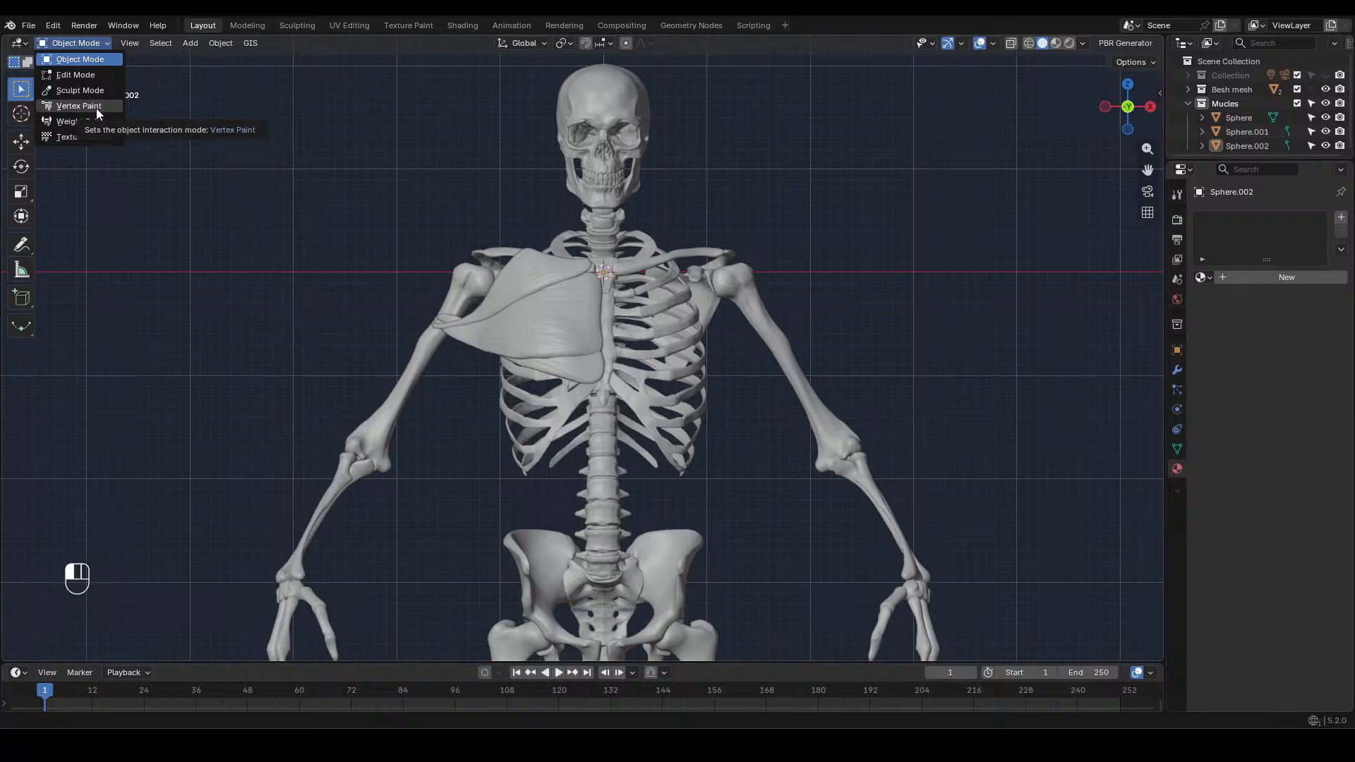
left_click(96, 107)
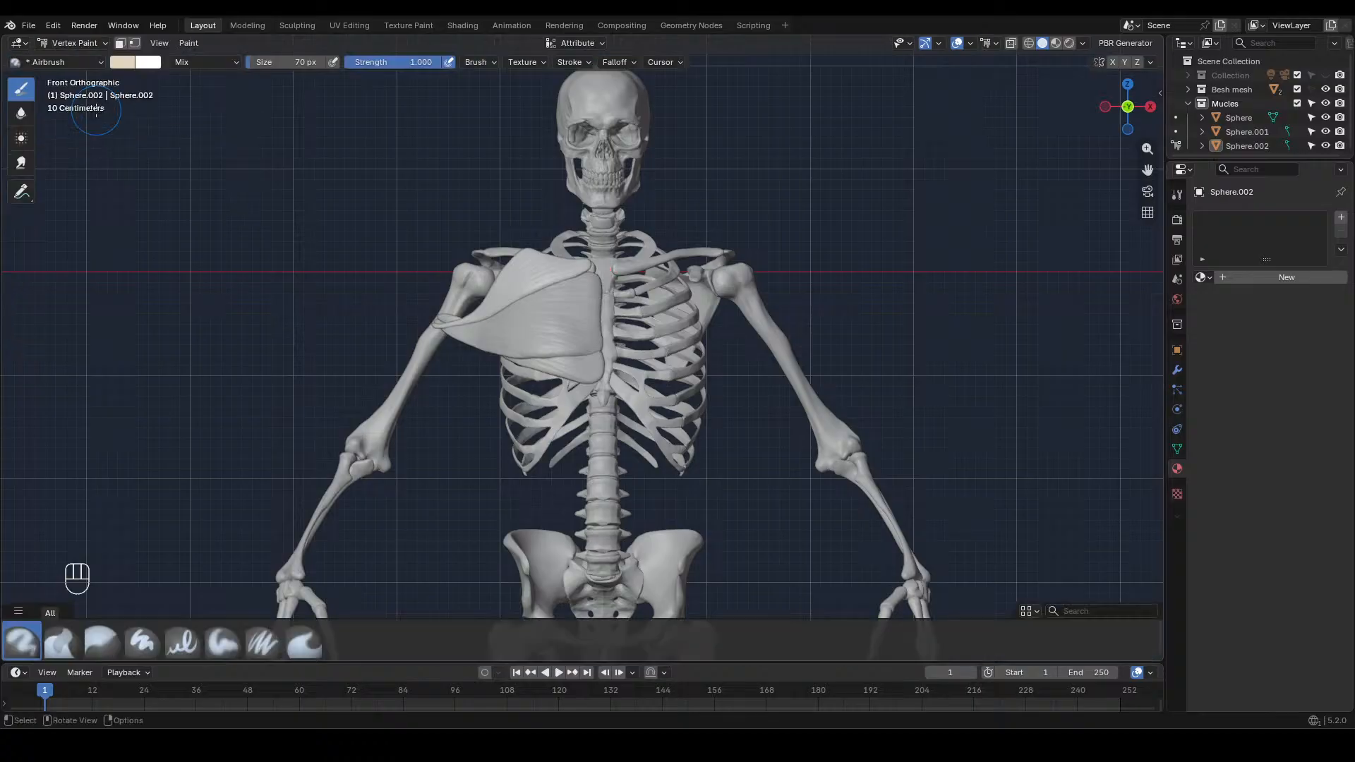
Assign the existing material named Material to the upper chest muscle in place of a newly created one
scroll(546, 267, "up", 4)
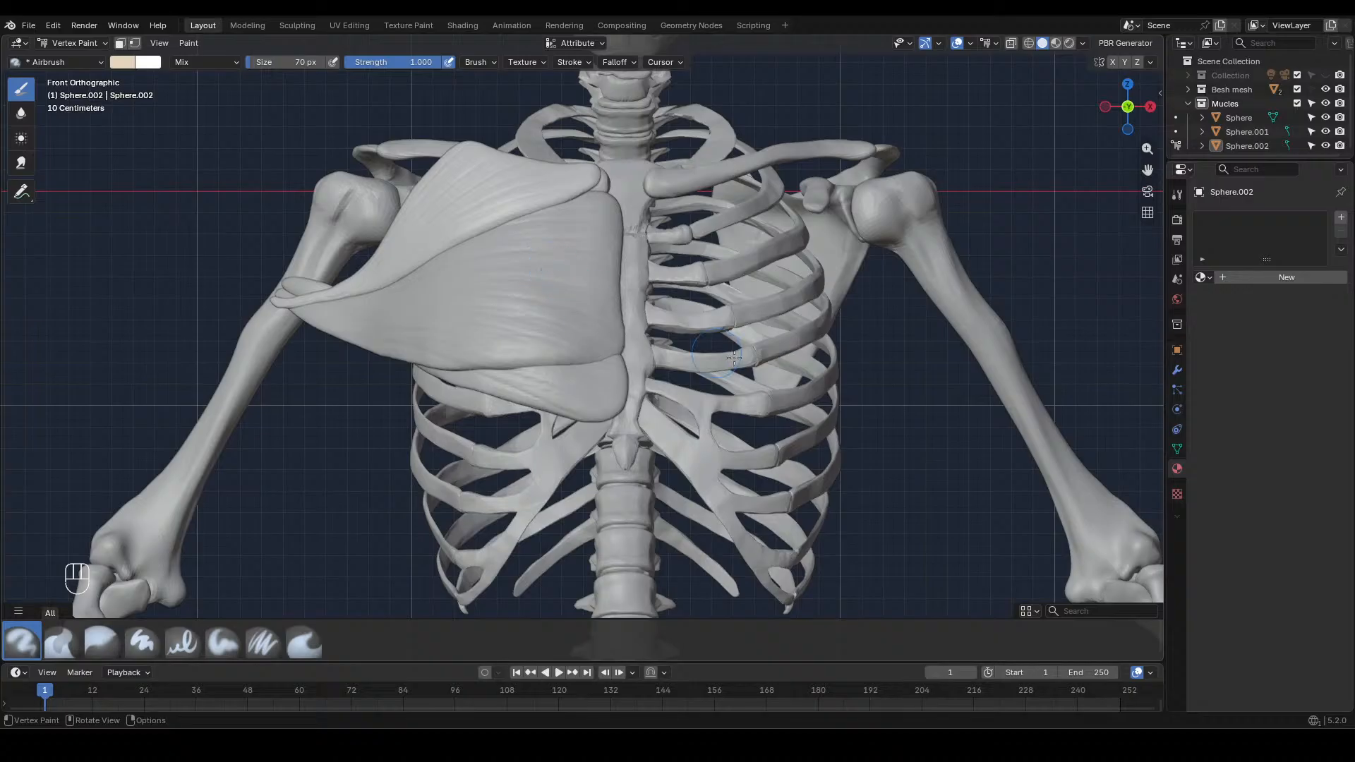
left_click(1247, 275)
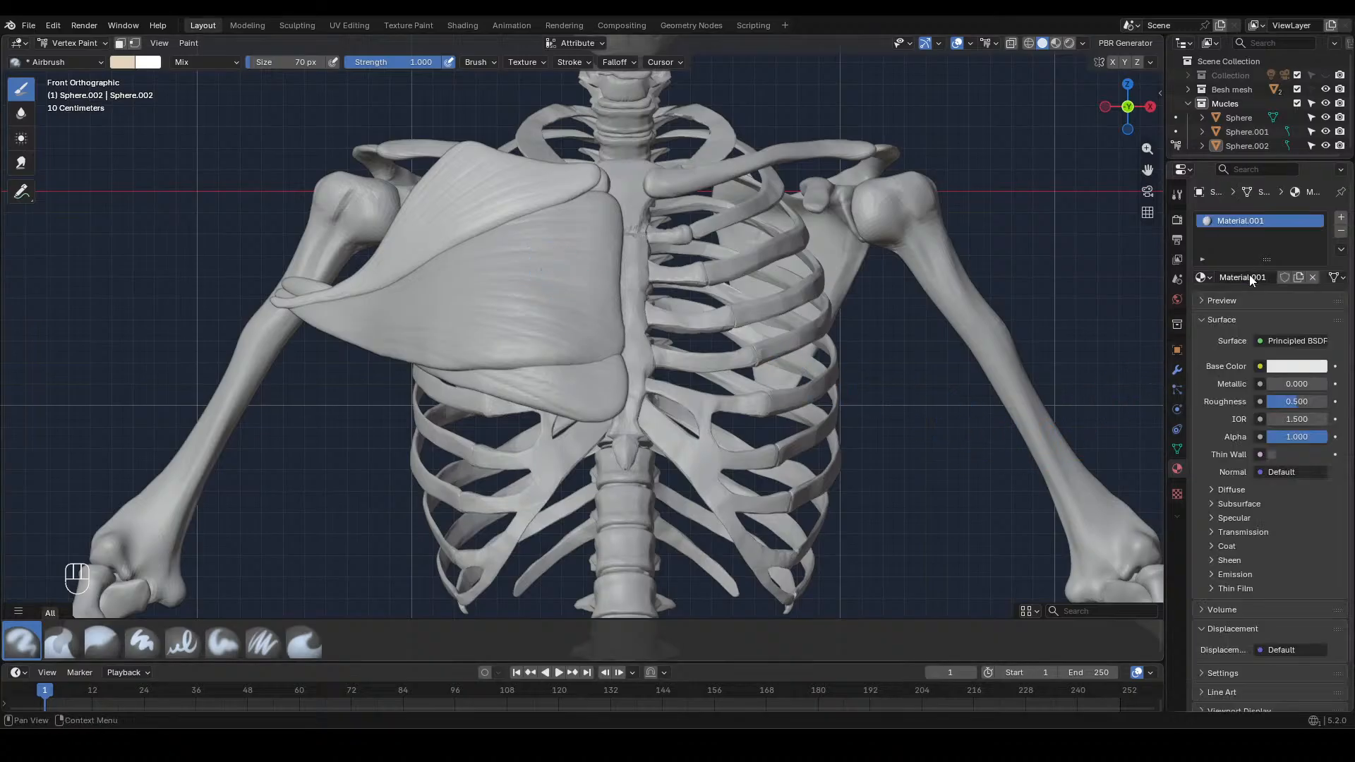
left_click(1202, 276)
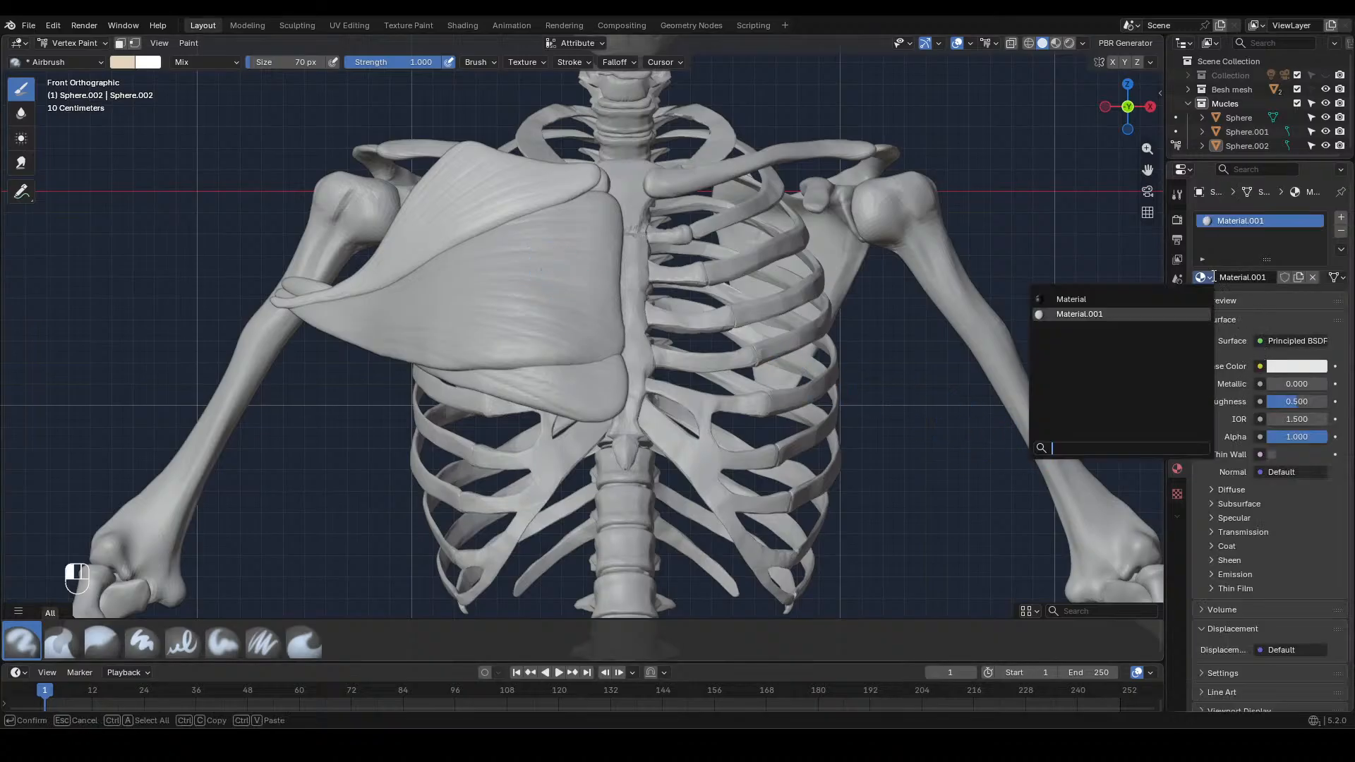
left_click(1080, 299)
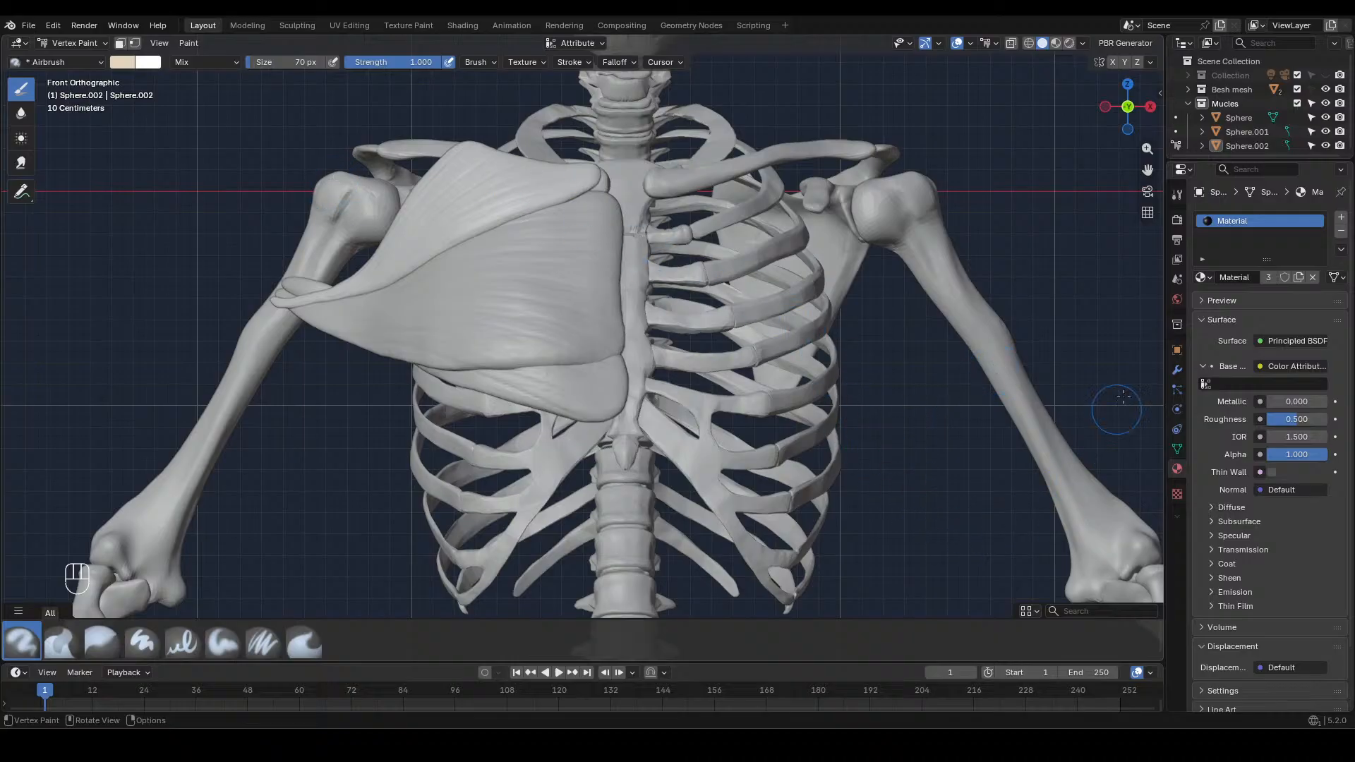
Paint the whole upper chest muscle in the palette's light red with the Airbrush at 288 px
left_click(1177, 221)
left_click(1177, 239)
left_click(1176, 198)
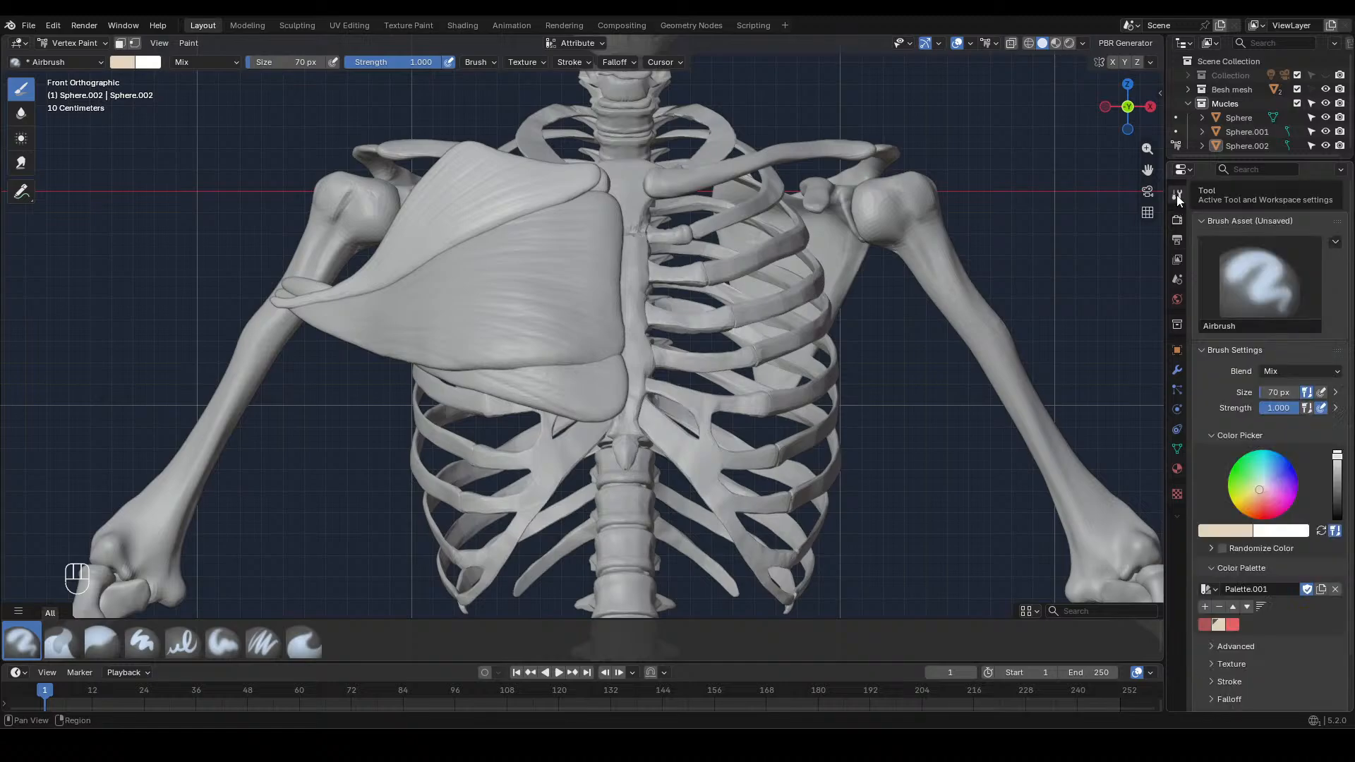
left_click(1232, 624)
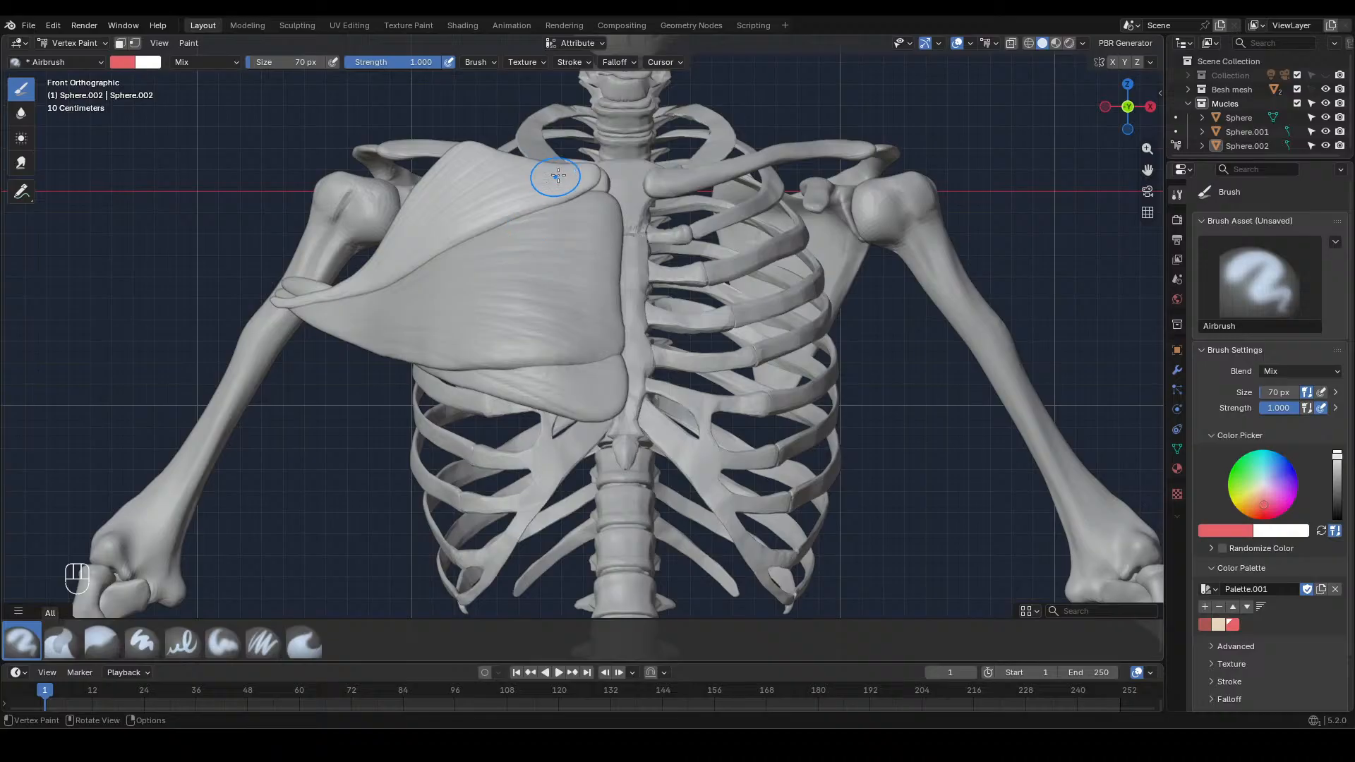
mouse_move(558, 175)
left_mouse_down()
mouse_move(419, 258)
mouse_move(498, 248)
left_mouse_up()
key("f")
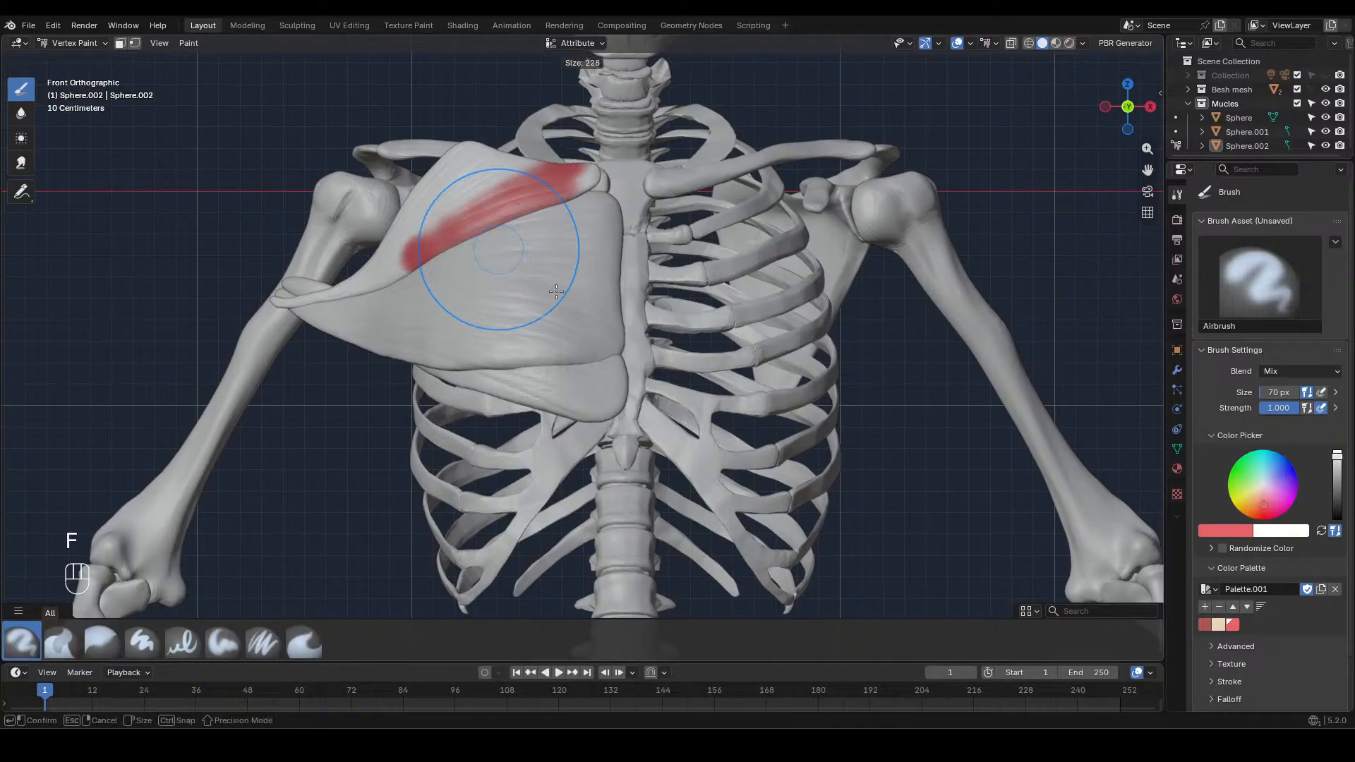
left_click(556, 291)
left_click_drag(586, 173, 323, 305)
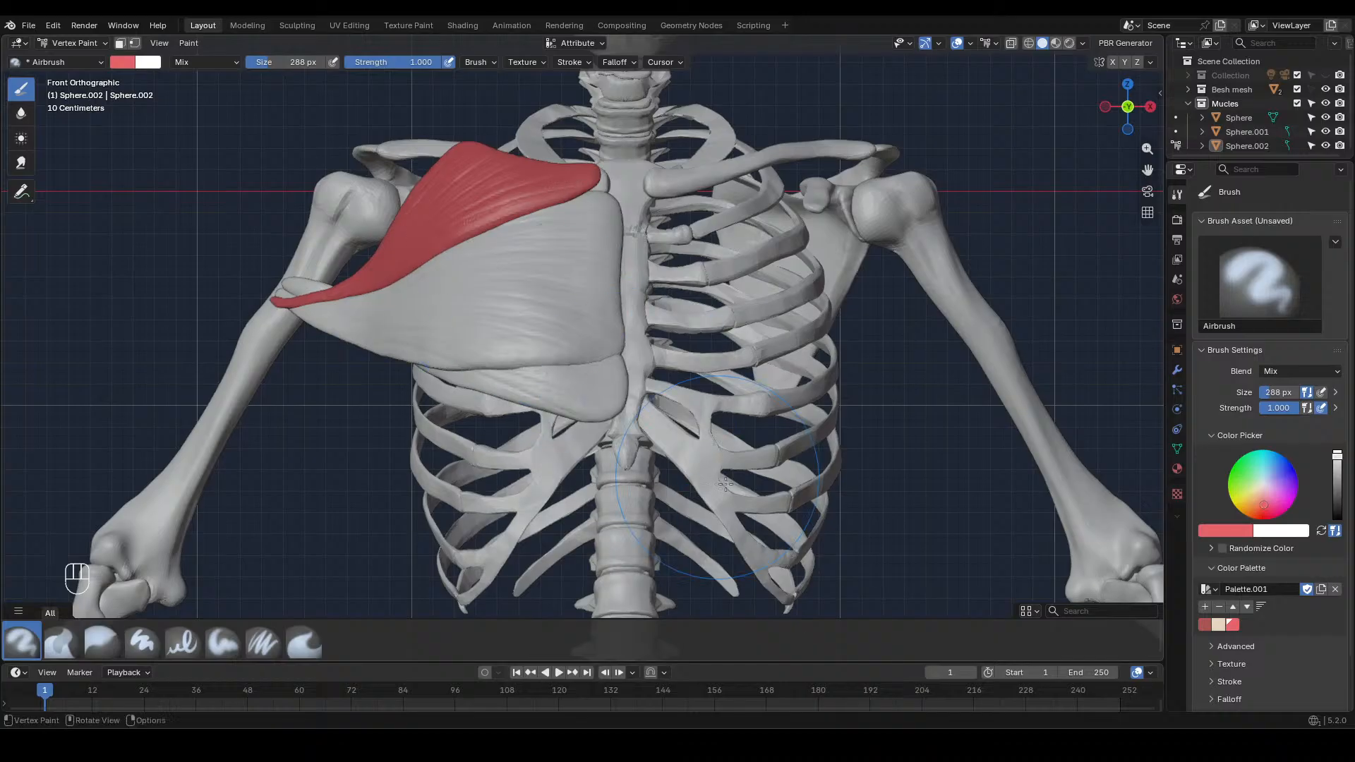
Paint the muscle's collarbone edge and its outer tip on the arm in the palette's beige at 42 px
left_click(1219, 624)
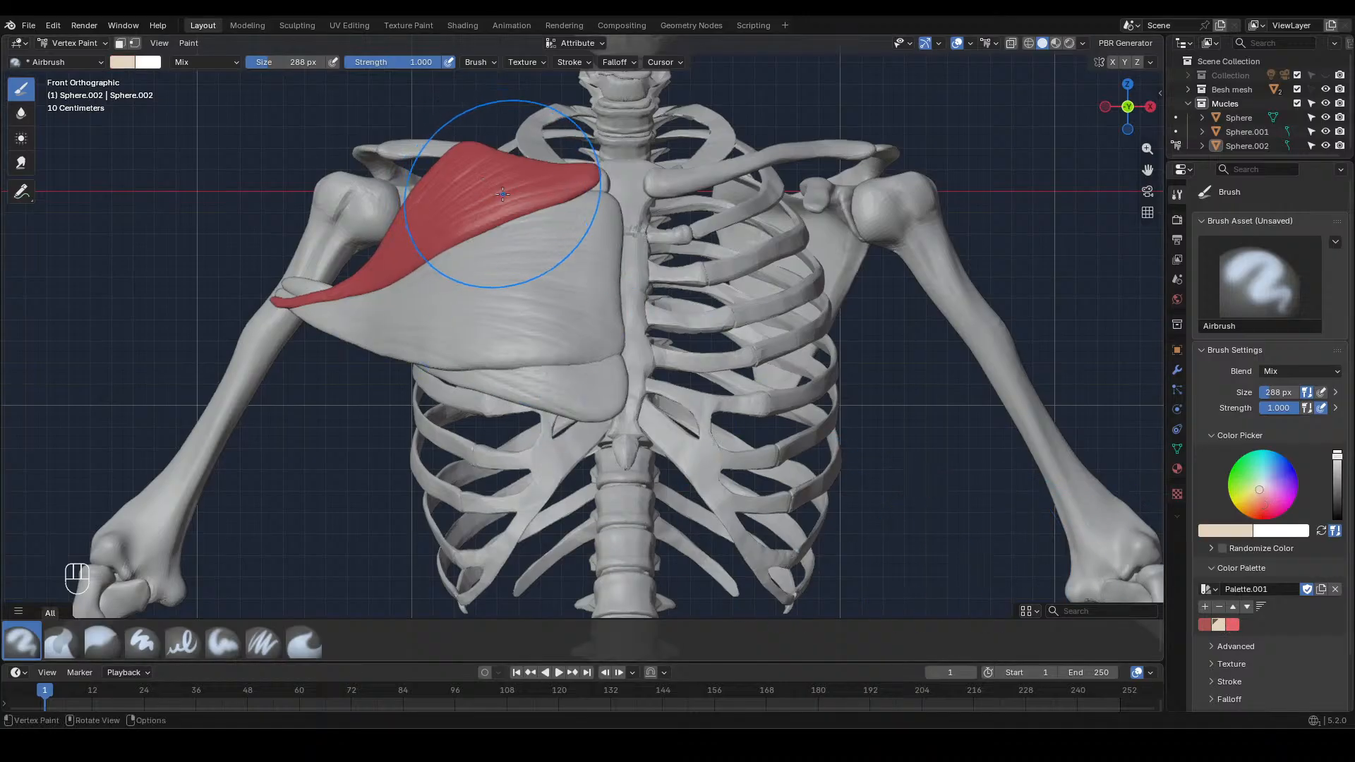
key("f")
left_click(419, 237)
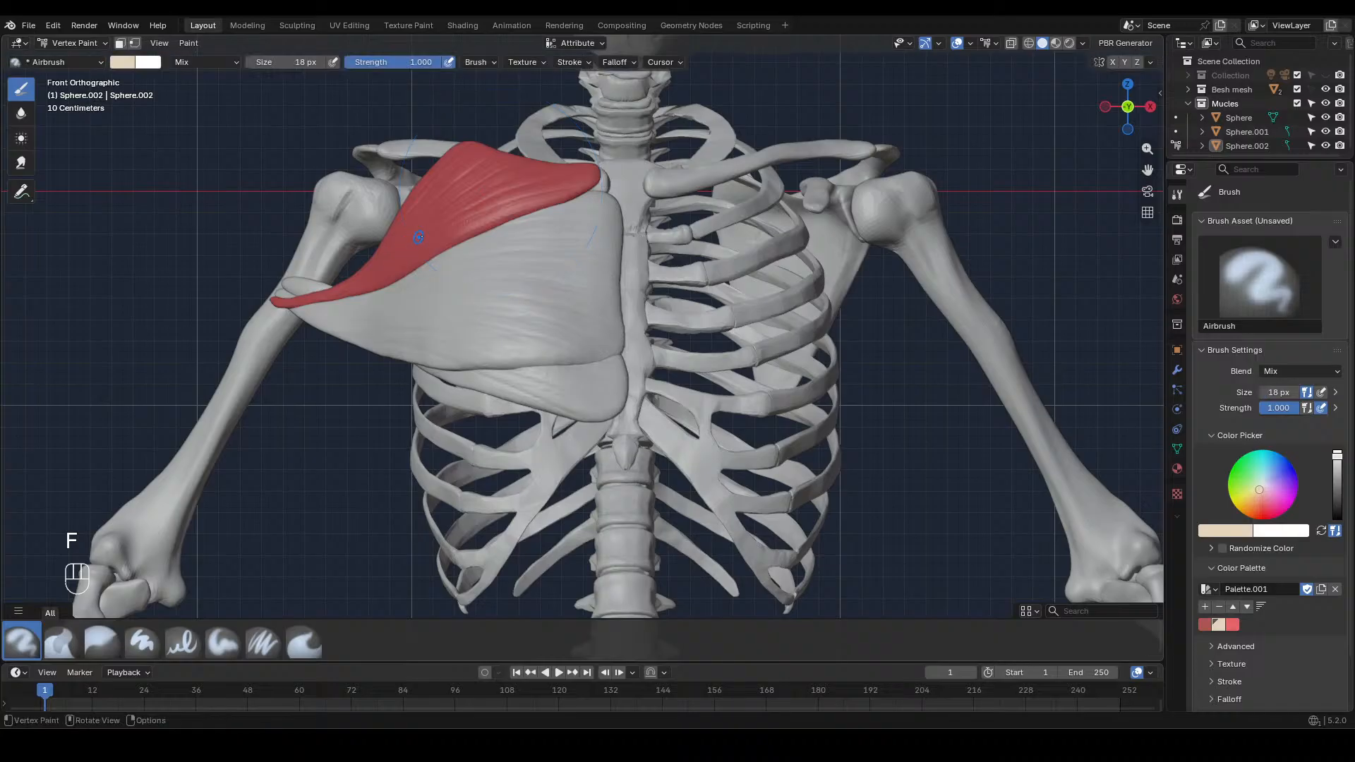
key("f")
left_click(592, 164)
mouse_move(592, 164)
left_mouse_down()
mouse_move(466, 152)
mouse_move(457, 177)
mouse_move(484, 148)
left_mouse_up()
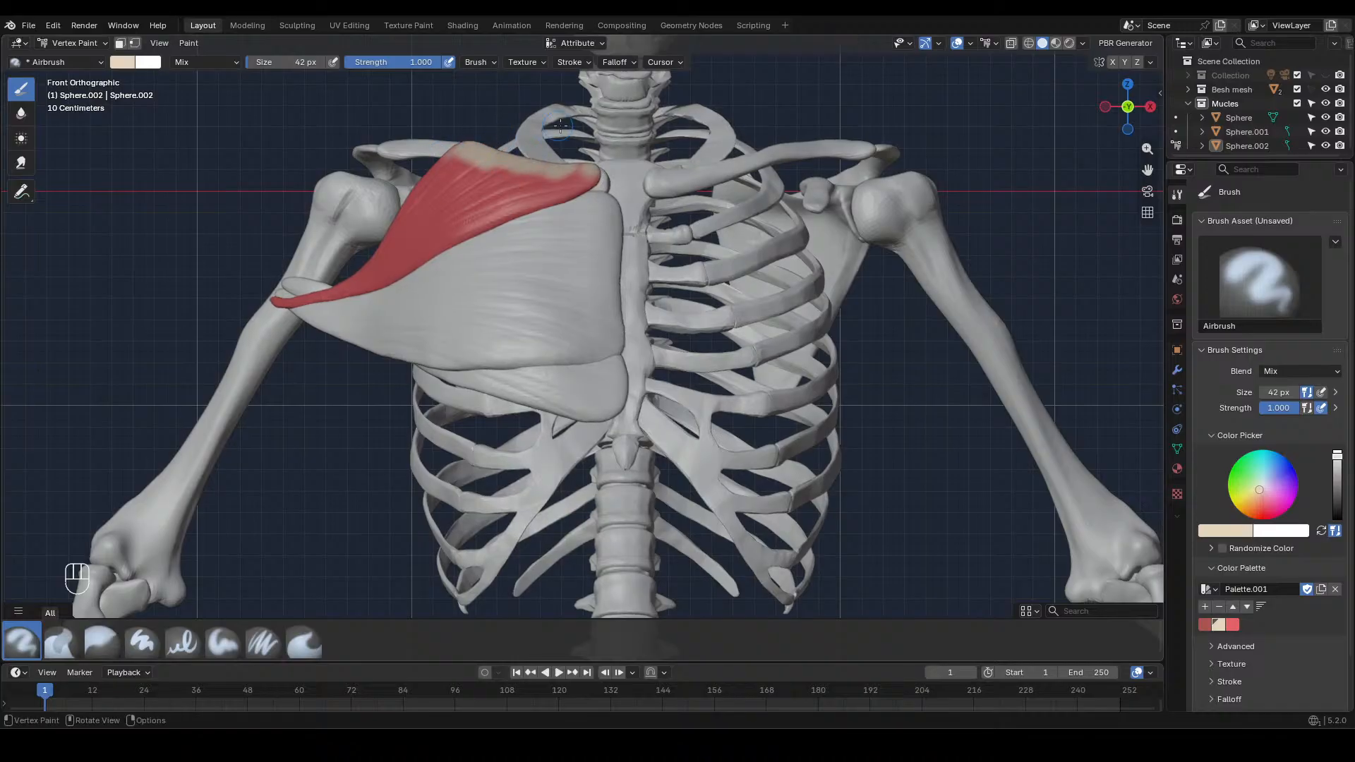
left_click_drag(576, 160, 553, 164)
mouse_move(532, 161)
left_mouse_down()
mouse_move(510, 149)
mouse_move(552, 156)
left_mouse_up()
left_click_drag(288, 301, 293, 302)
Add thin beige streaks at 18 px from the collarbone edge and outer tip into the red area
middle_click_drag(559, 338, 546, 247, "ctrl")
middle_click_drag(547, 247, 908, 409, "shift")
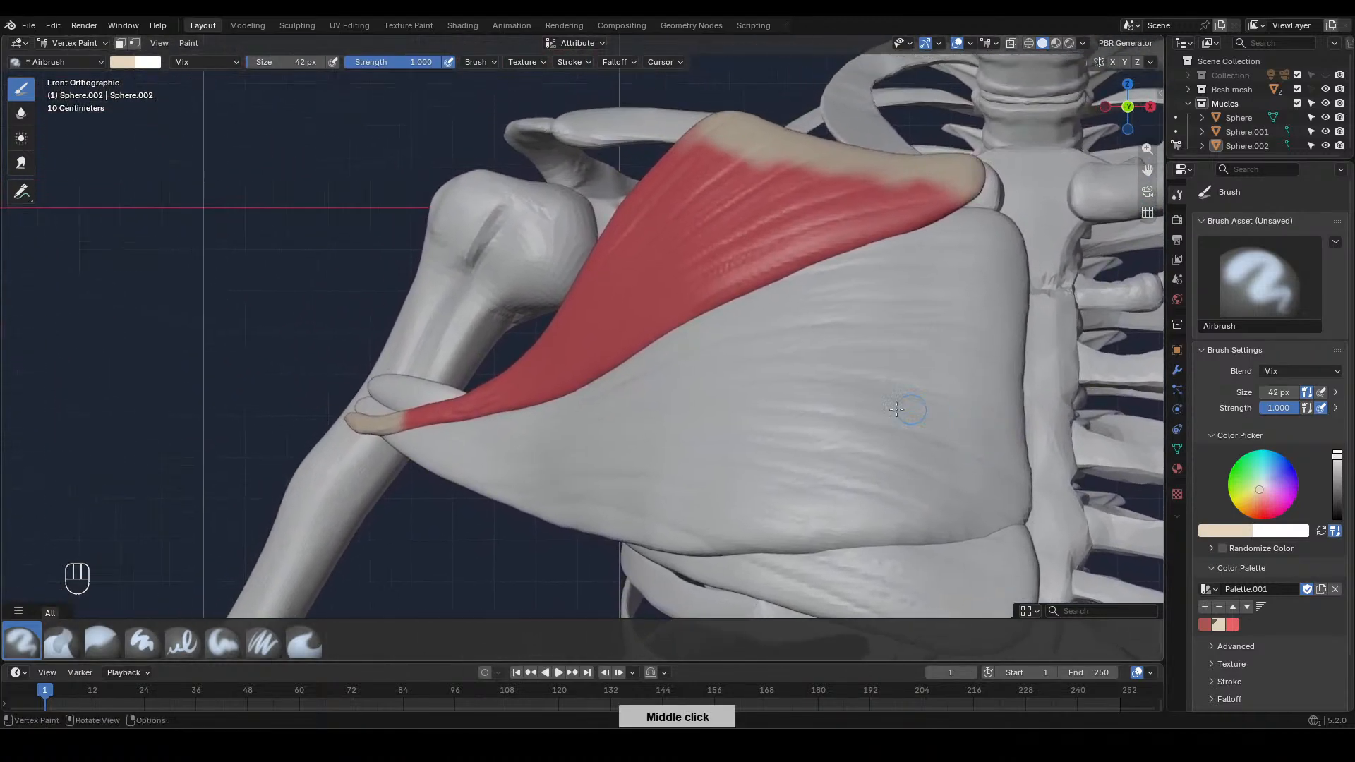
key("f")
left_click(436, 437)
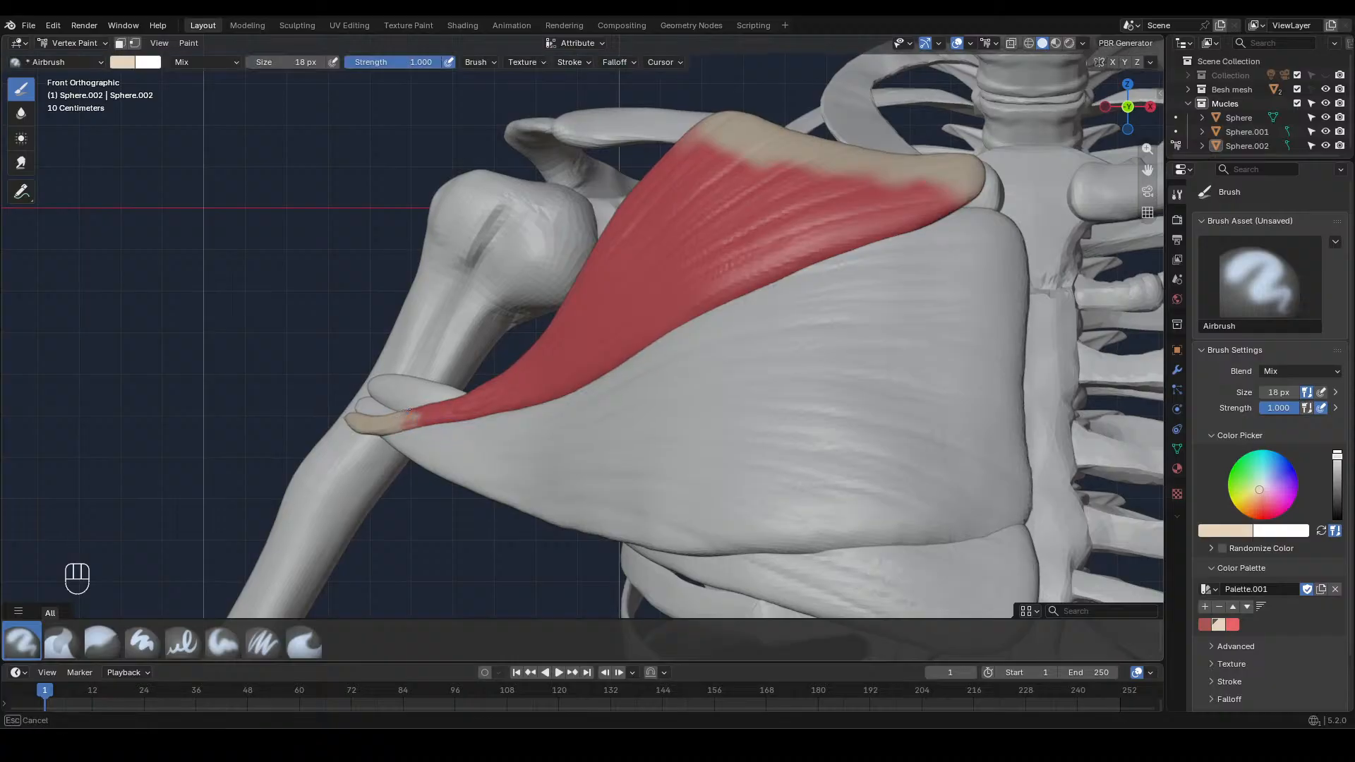
mouse_move(665, 161)
left_mouse_down()
mouse_move(707, 157)
mouse_move(755, 182)
mouse_move(915, 185)
mouse_move(930, 211)
left_mouse_up()
Blur the beige streaks into the red at 132 px and touch up the red near the collarbone edge's outer end
key("f")
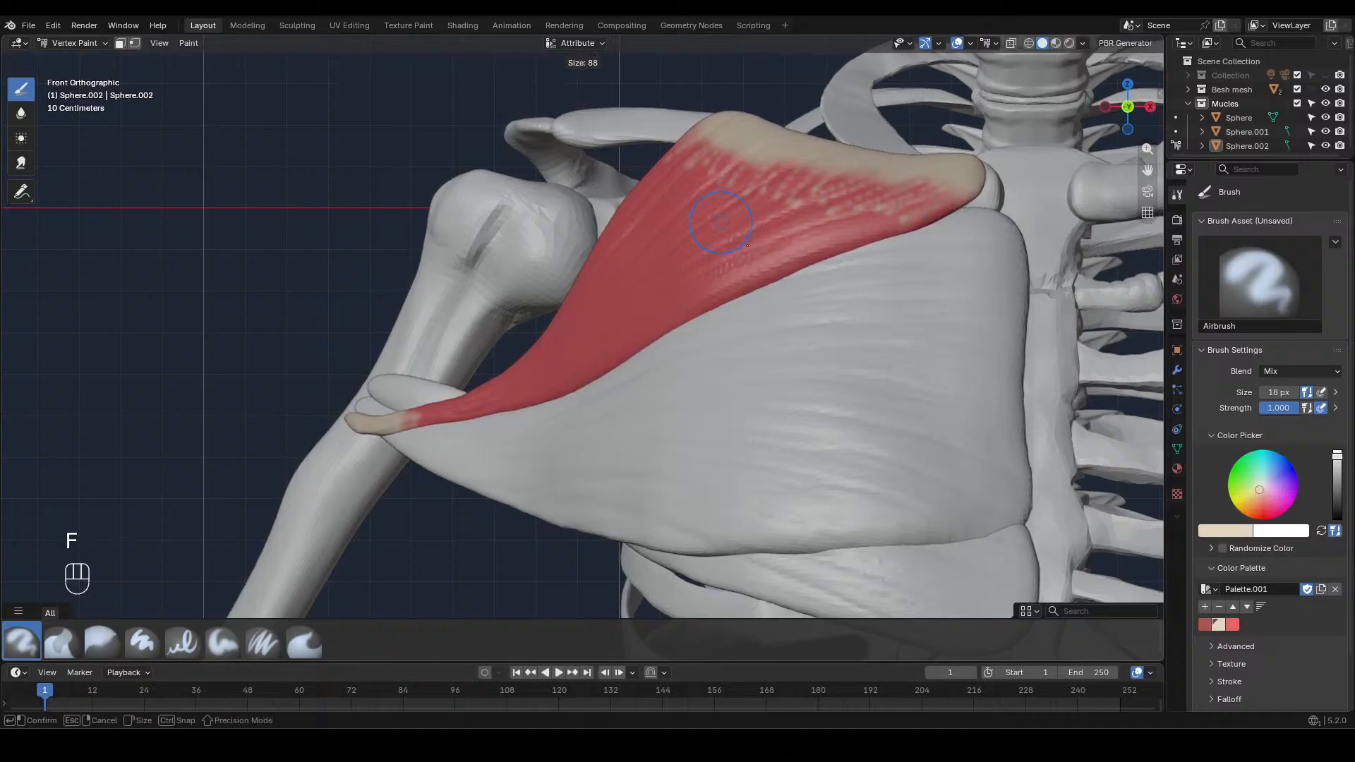
left_click_drag(672, 186, 799, 160)
mouse_move(788, 207)
left_mouse_down("shift")
mouse_move(901, 196)
mouse_move(852, 209)
left_mouse_up("shift")
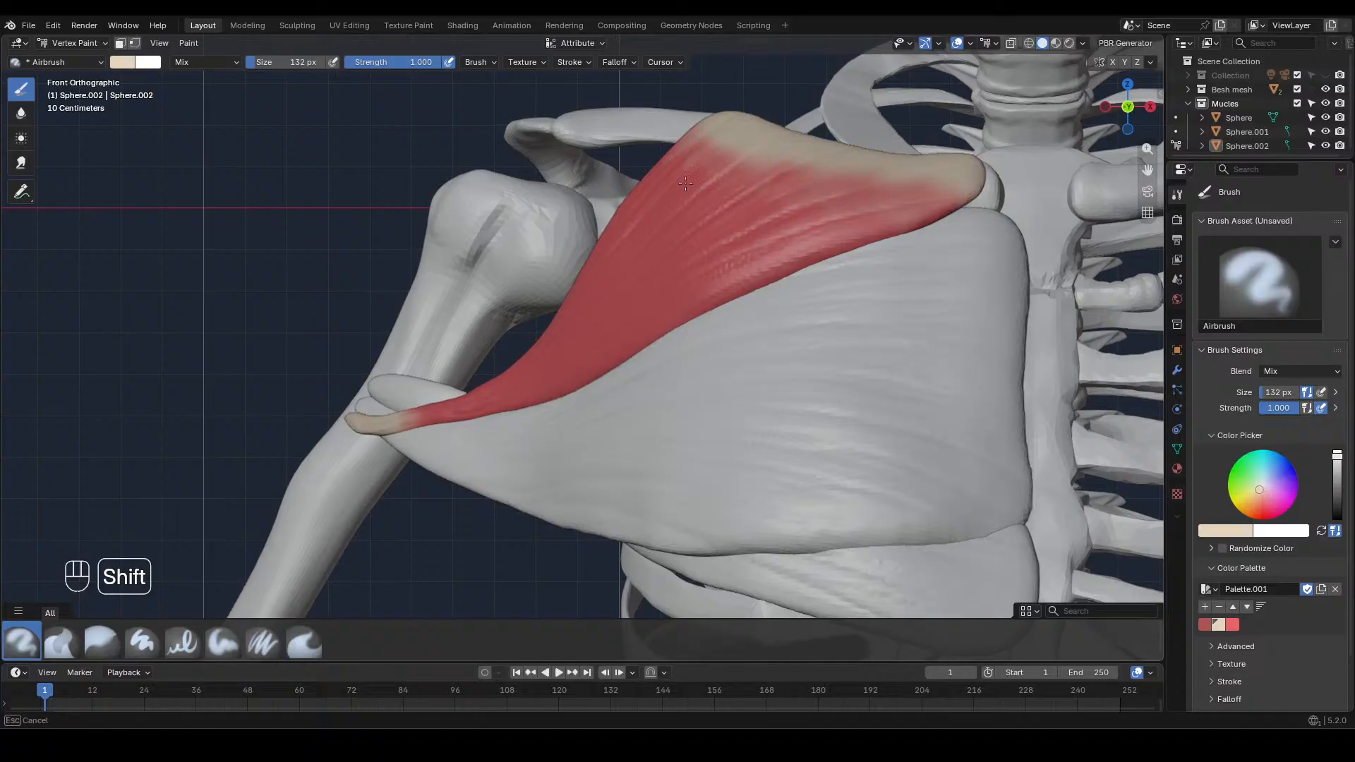
left_click_drag(690, 133, 698, 128, "shift")
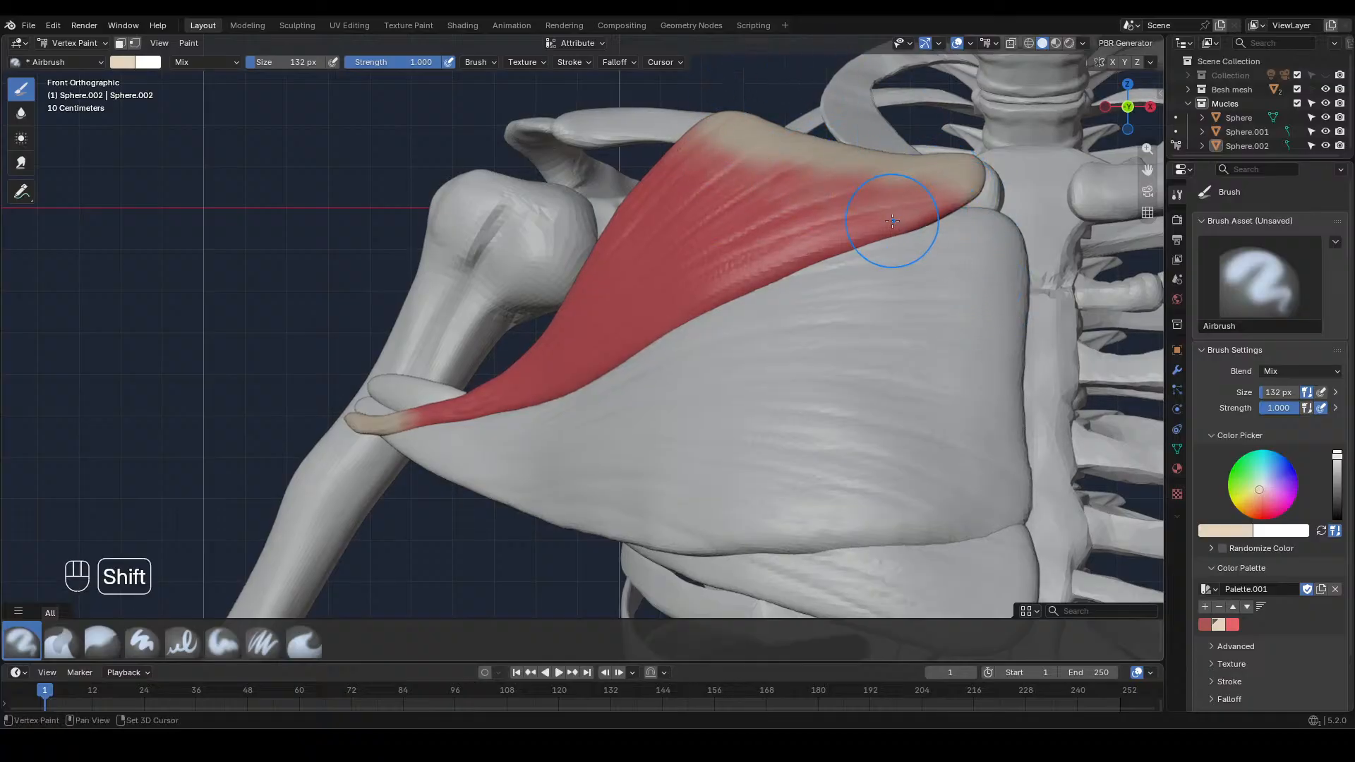
left_click(1233, 624)
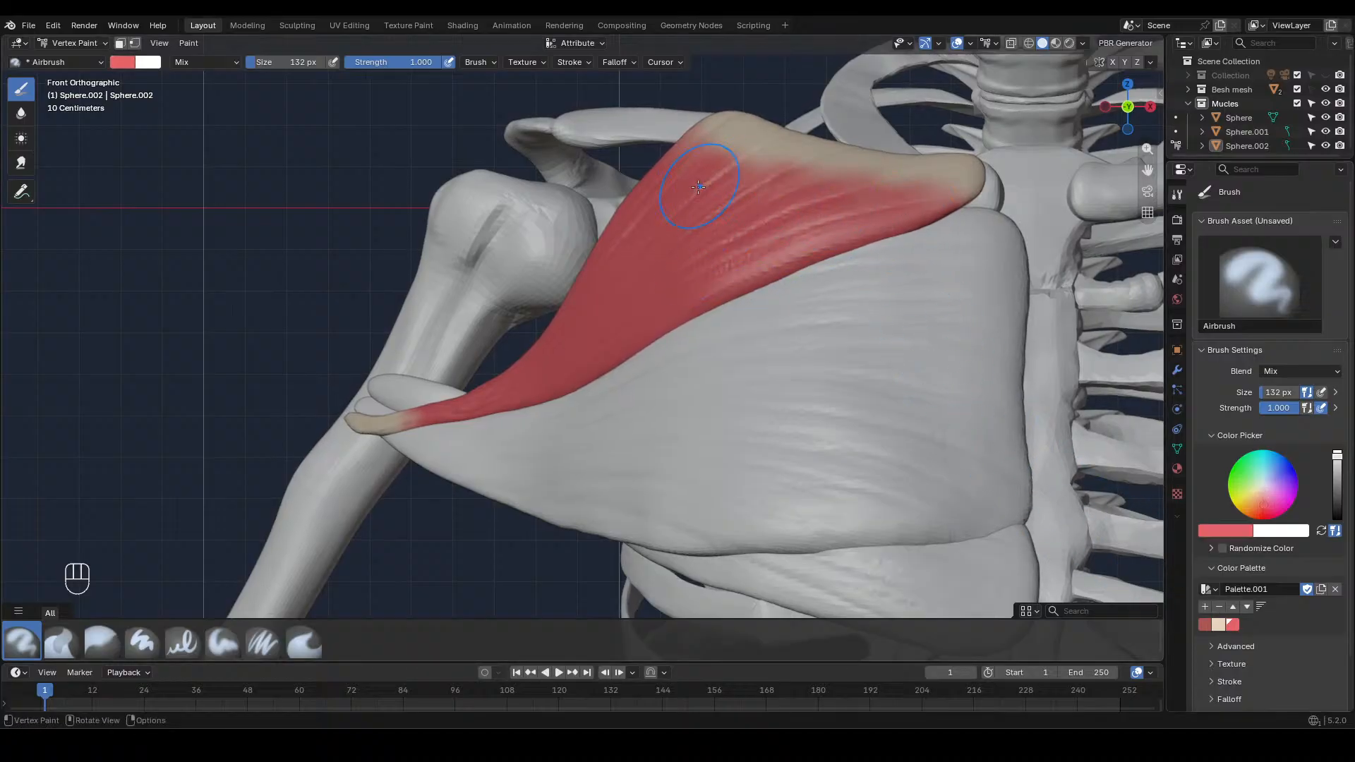
left_click_drag(673, 173, 696, 208)
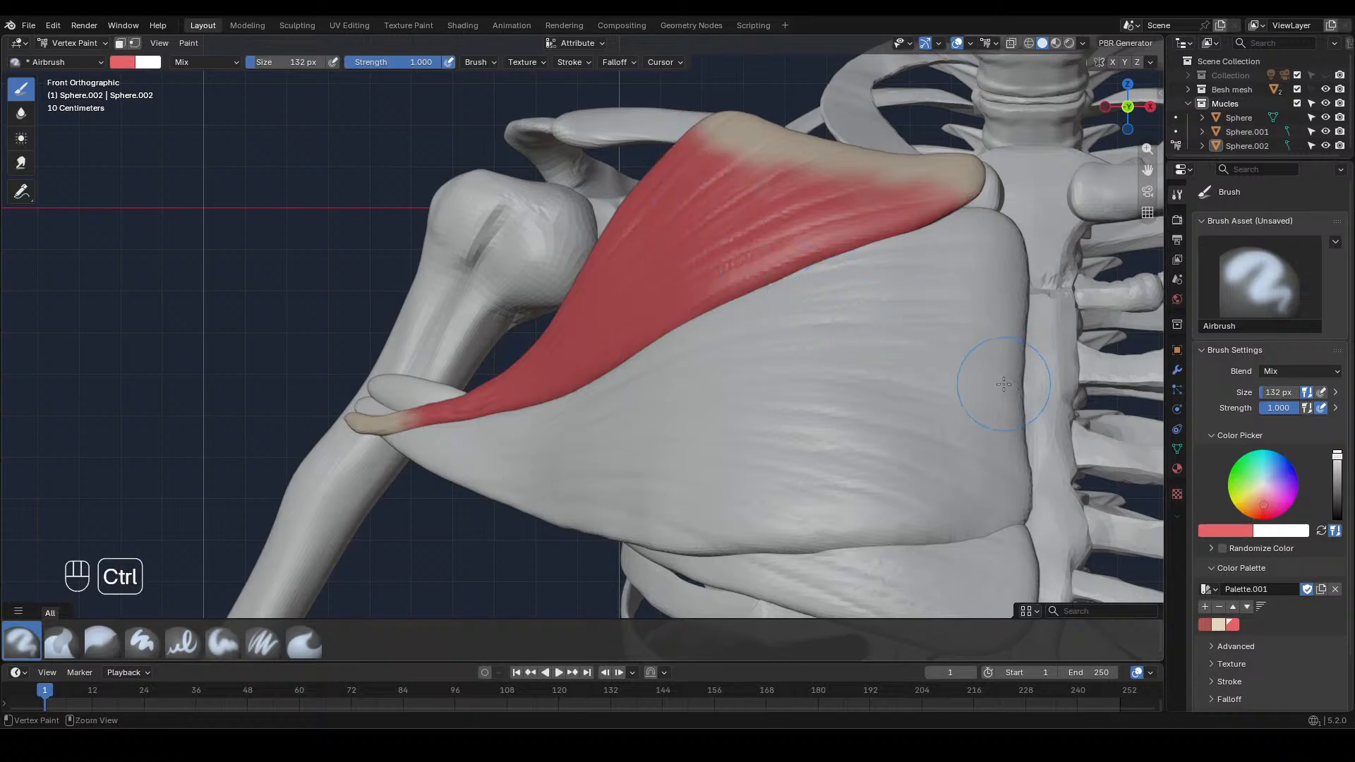
Touch up the muscle's inner end beside the breastbone with the palette's beige at 56 px
key("f")
left_click(913, 414)
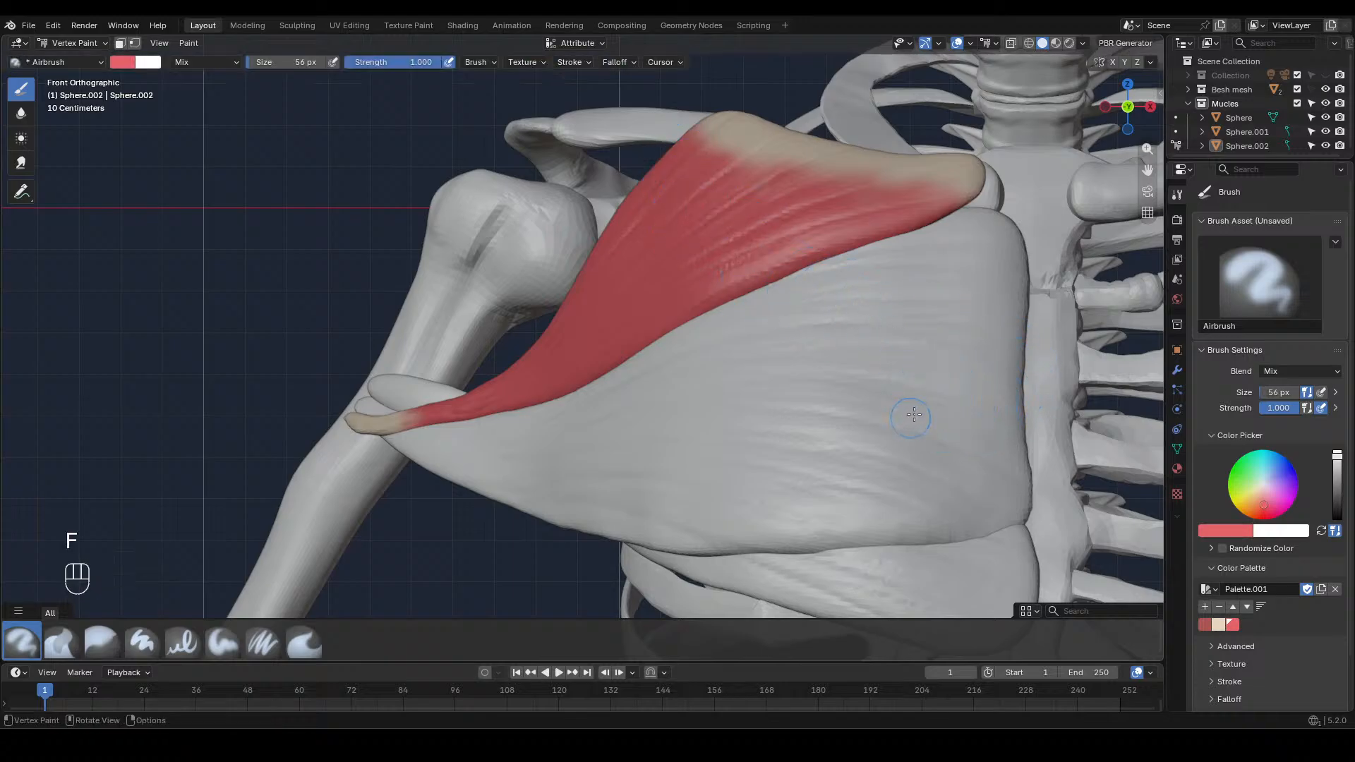
left_click(1216, 623)
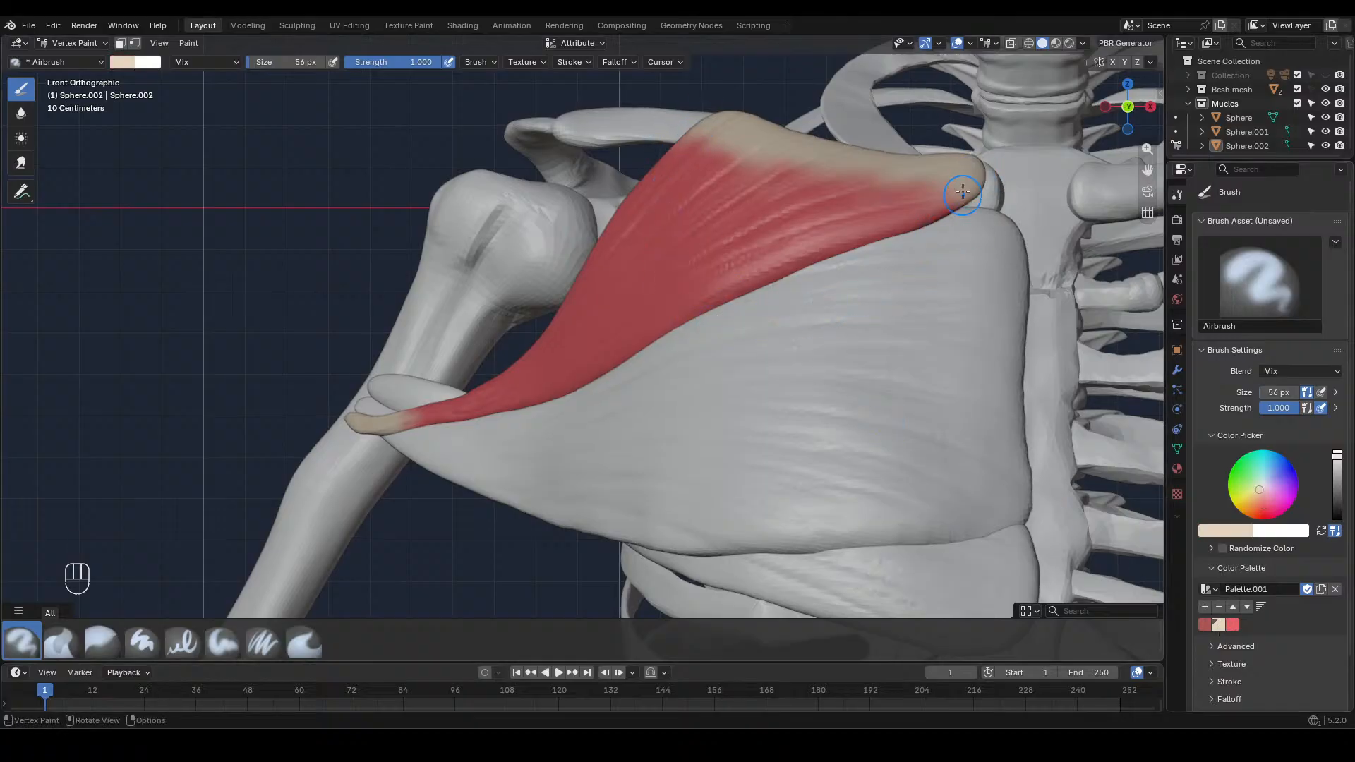
left_click_drag(963, 192, 824, 238)
middle_click_drag(880, 360, 653, 525, "ctrl")
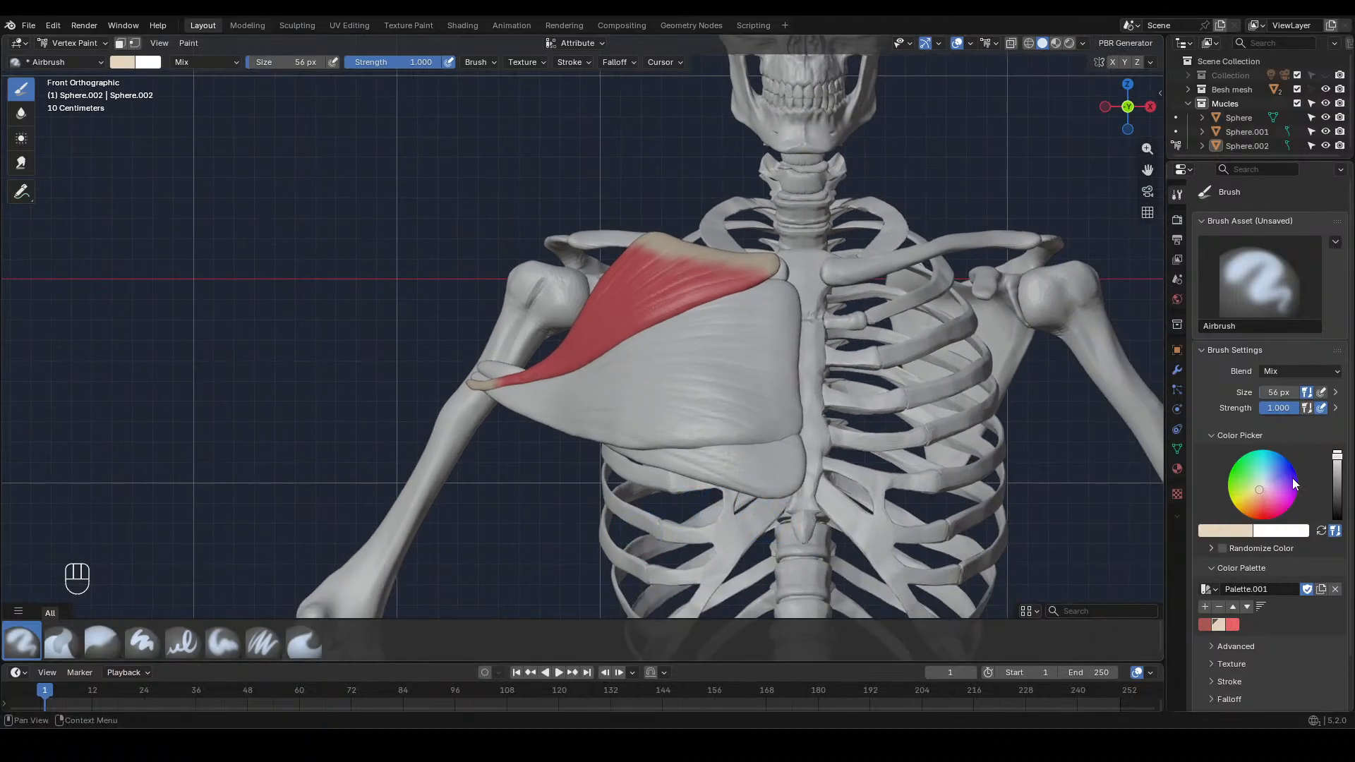
Check the painted muscle's material, save the file and return to Object Mode
left_click(1176, 470)
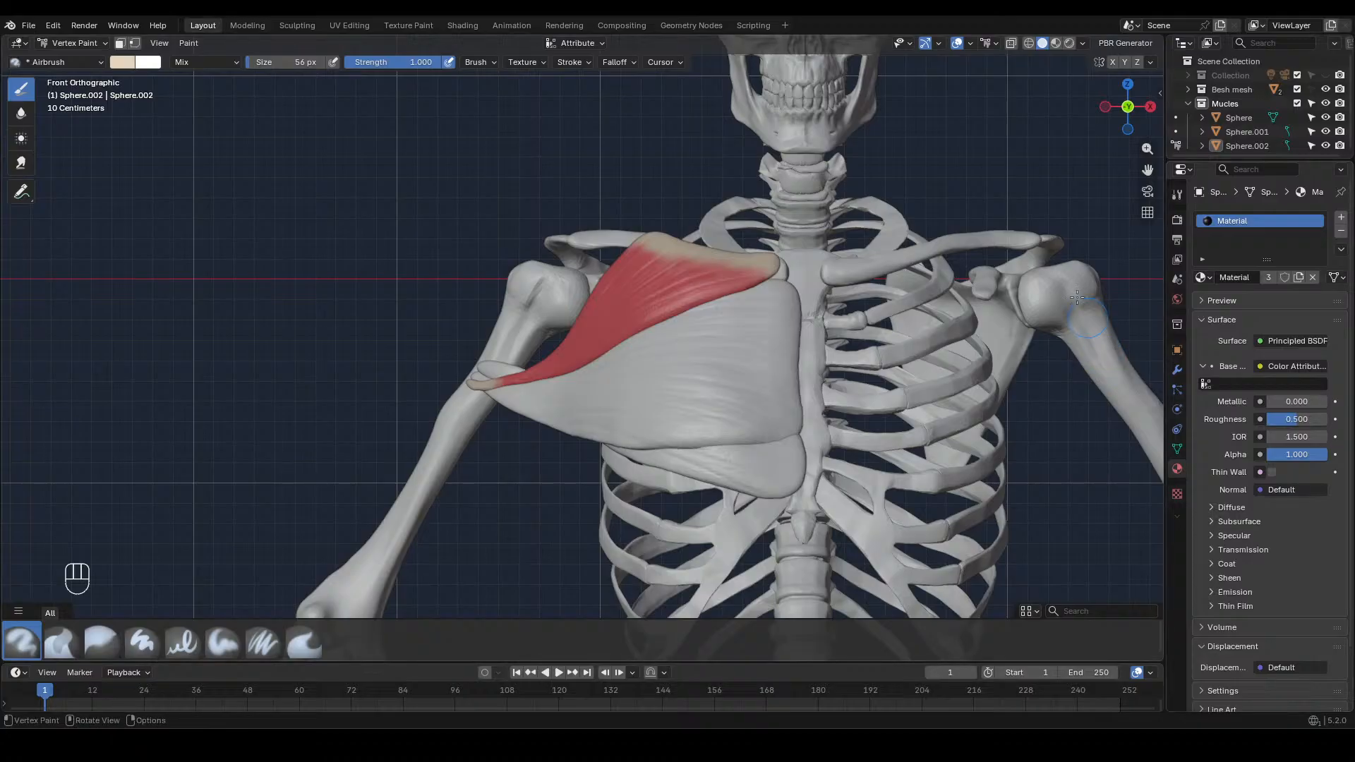
scroll(942, 197, "down", 4)
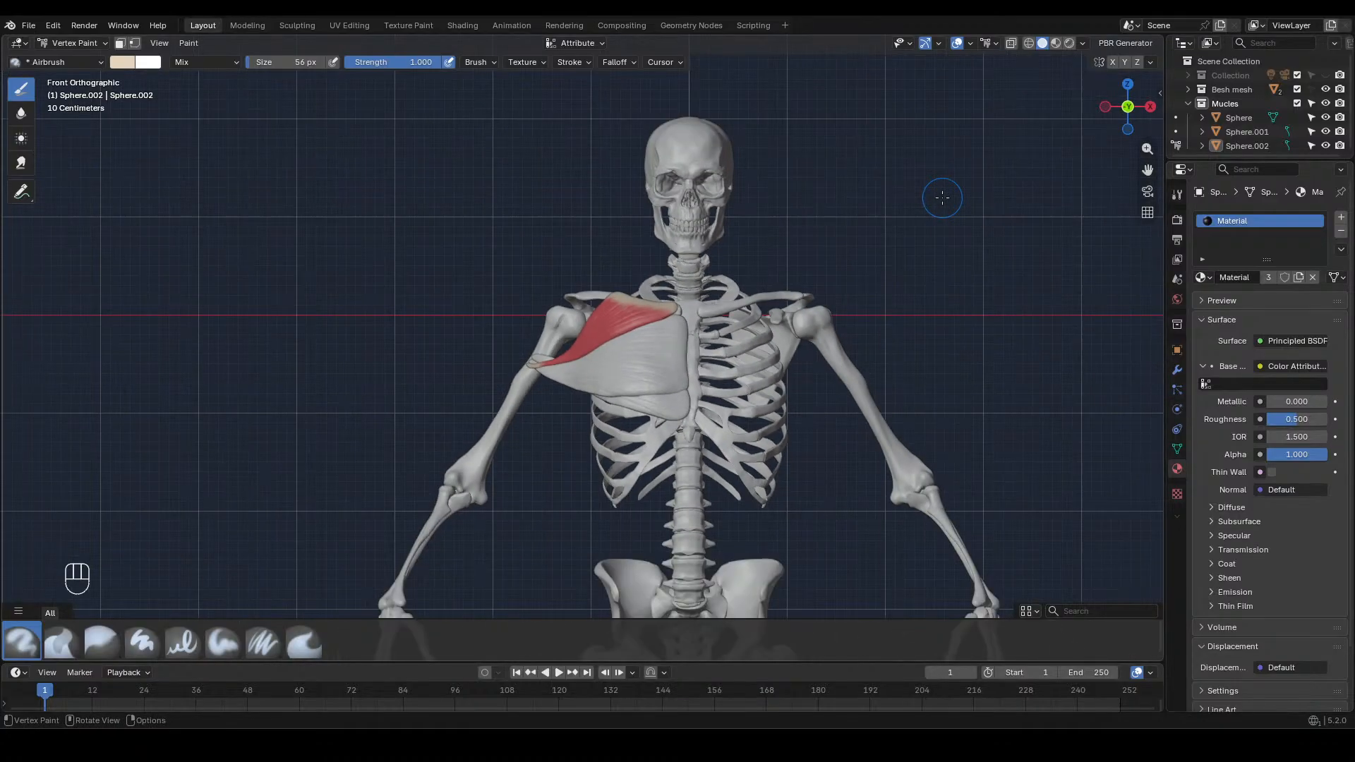
key("ctrl")
key("ctrl+s")
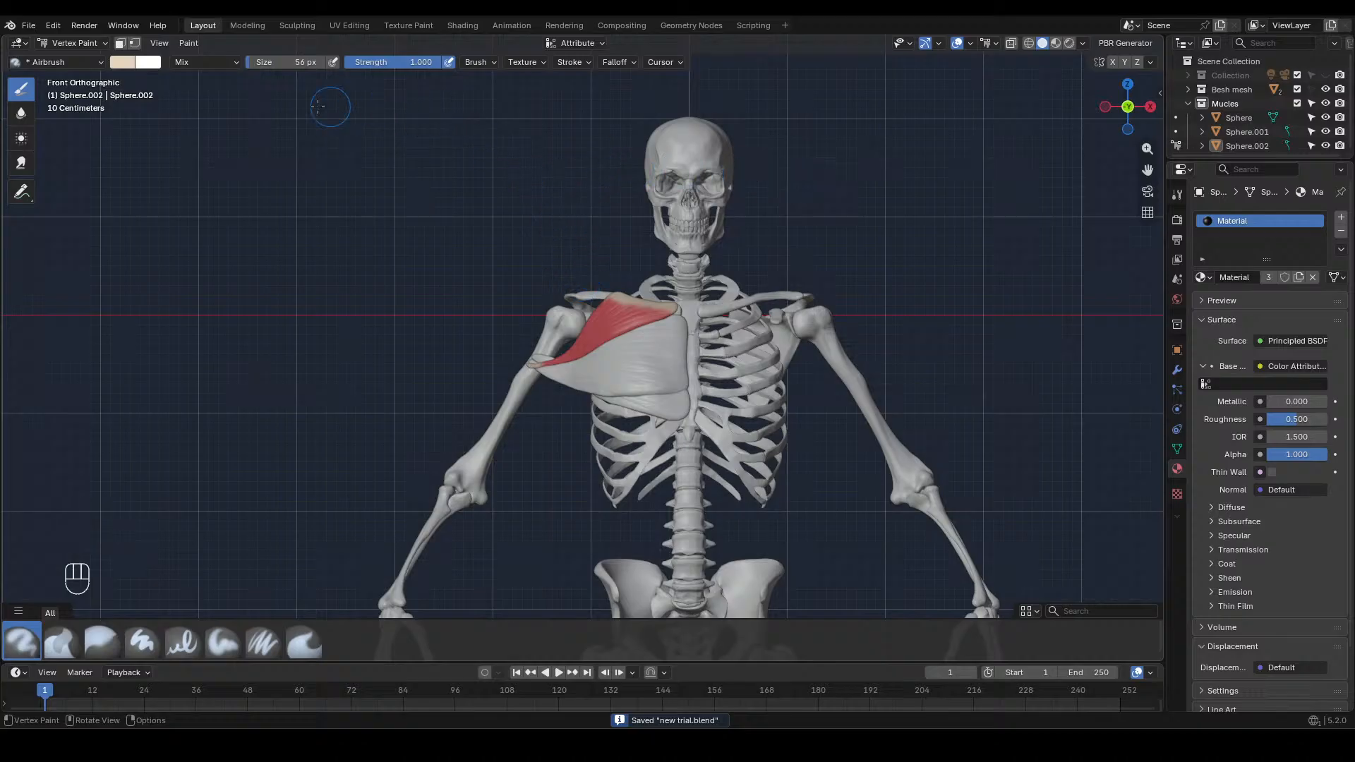
left_click(96, 44)
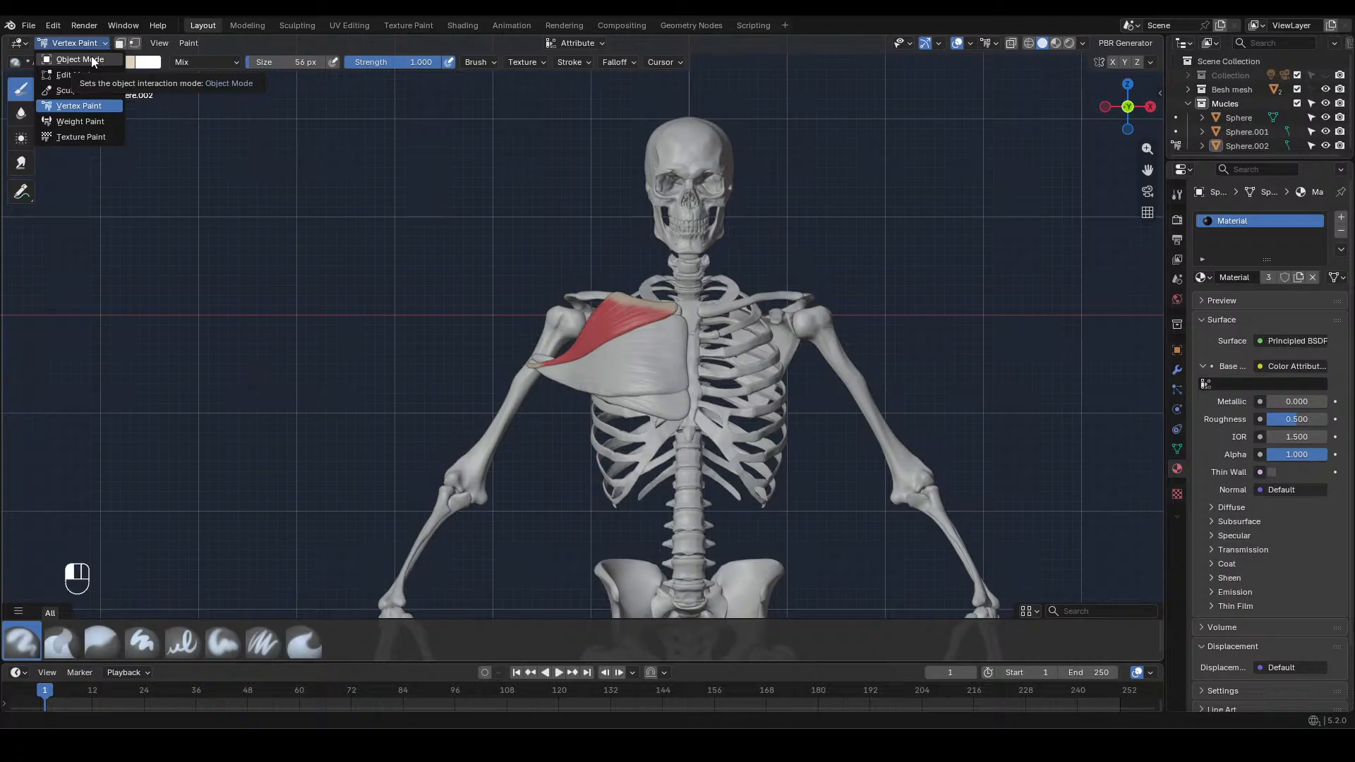
left_click(94, 61)
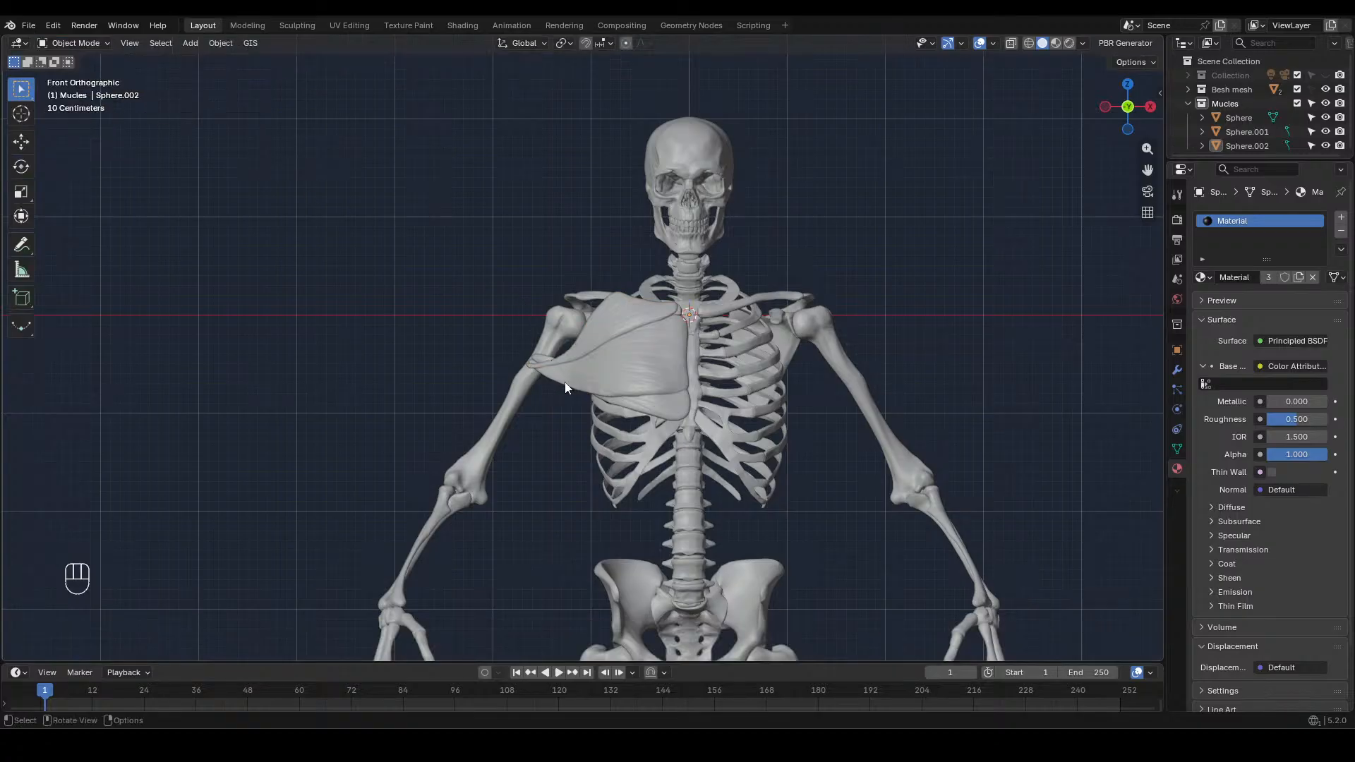
Reshape the upper chest muscle's outer tendon in Sculpt Mode with the Grab brush at 244 px
left_click(297, 27)
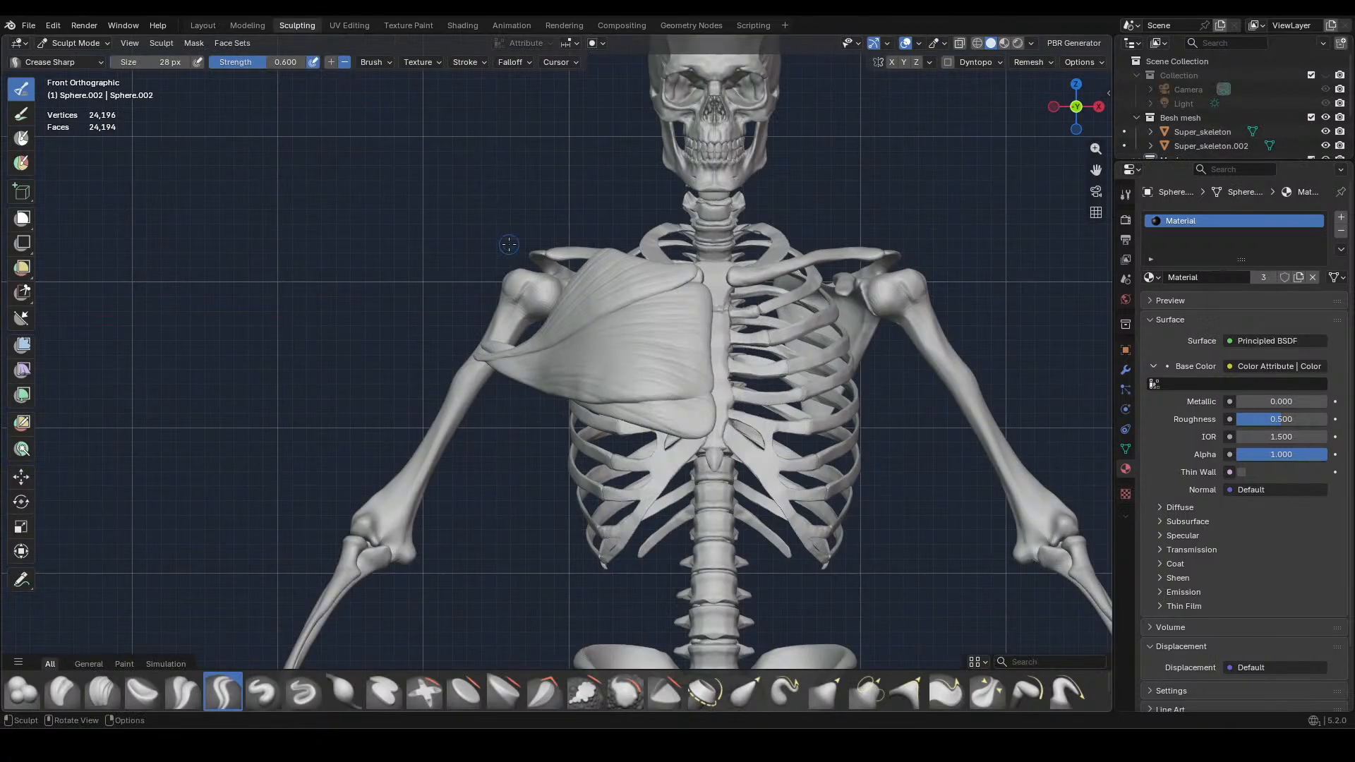
scroll(508, 245, "up", 8)
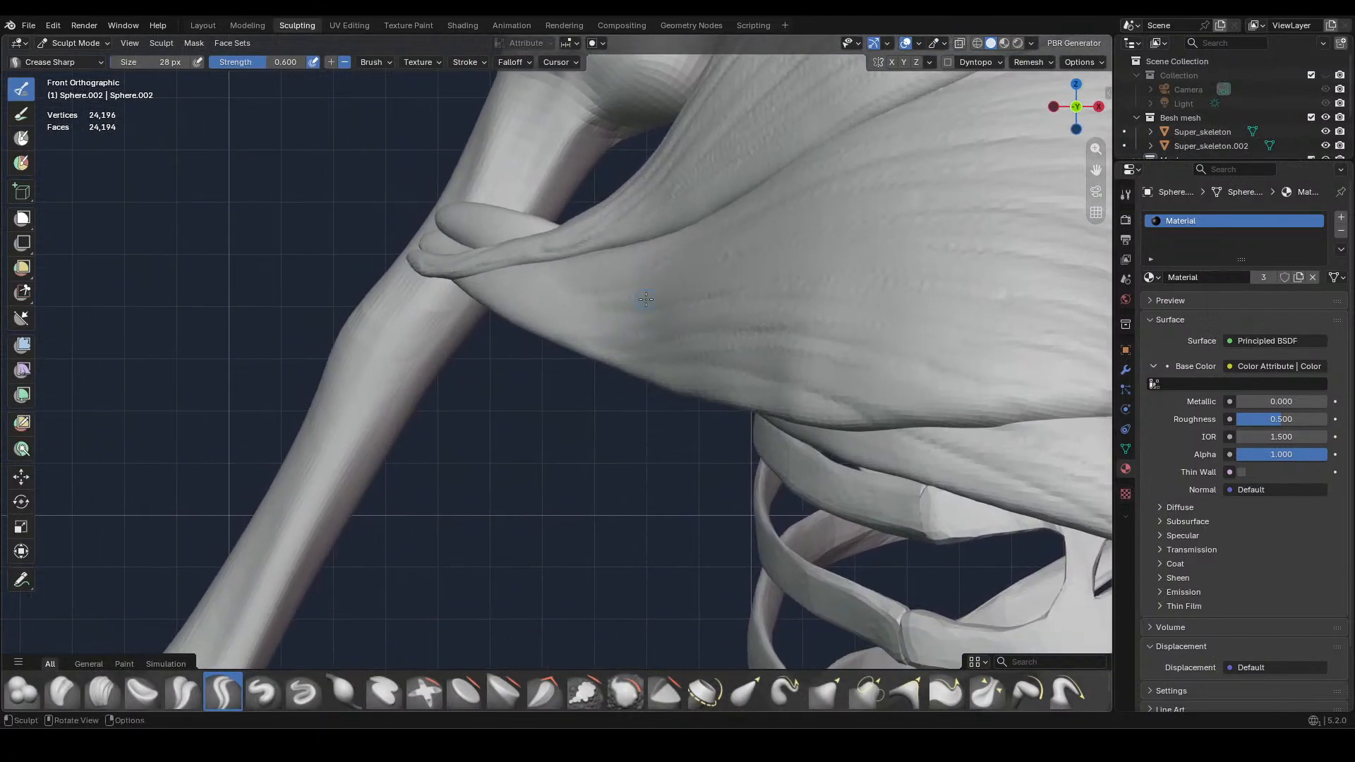
left_click(825, 691)
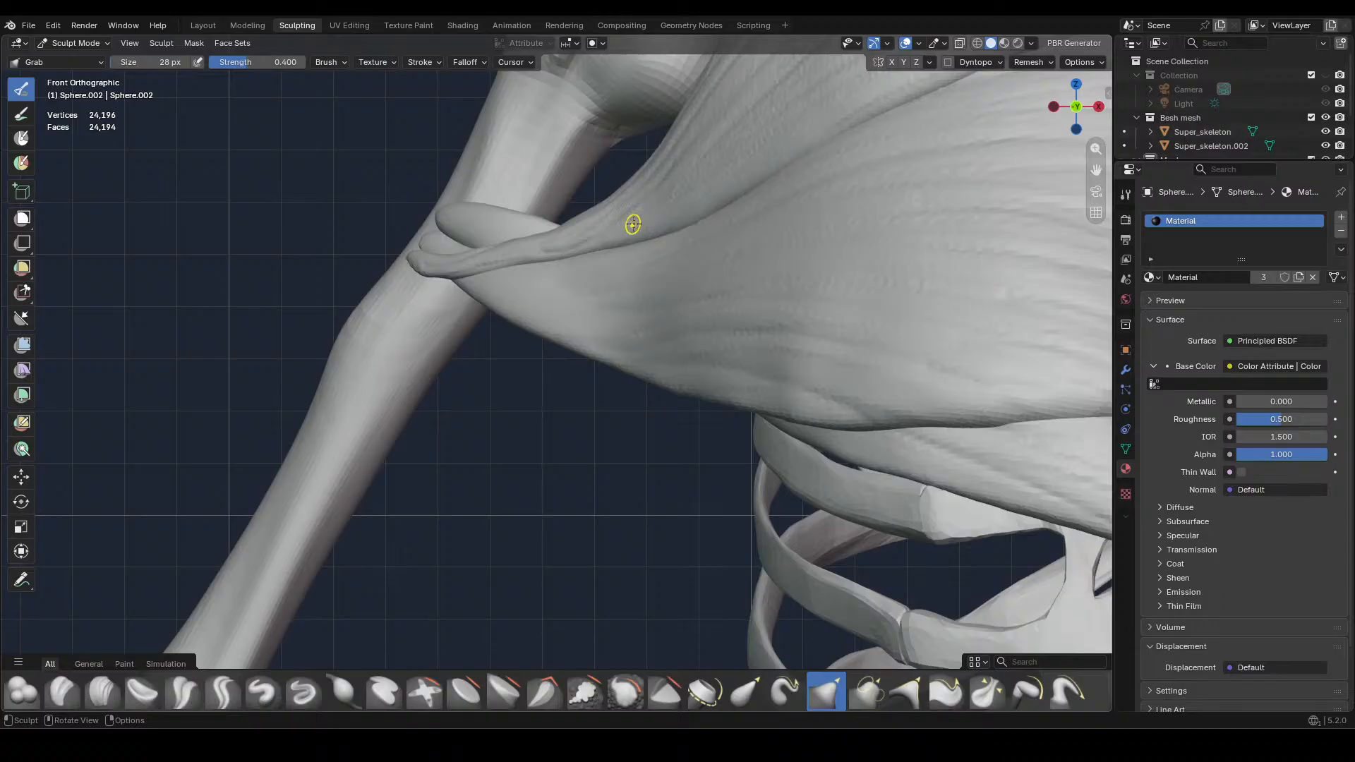
key("f")
left_click(677, 285)
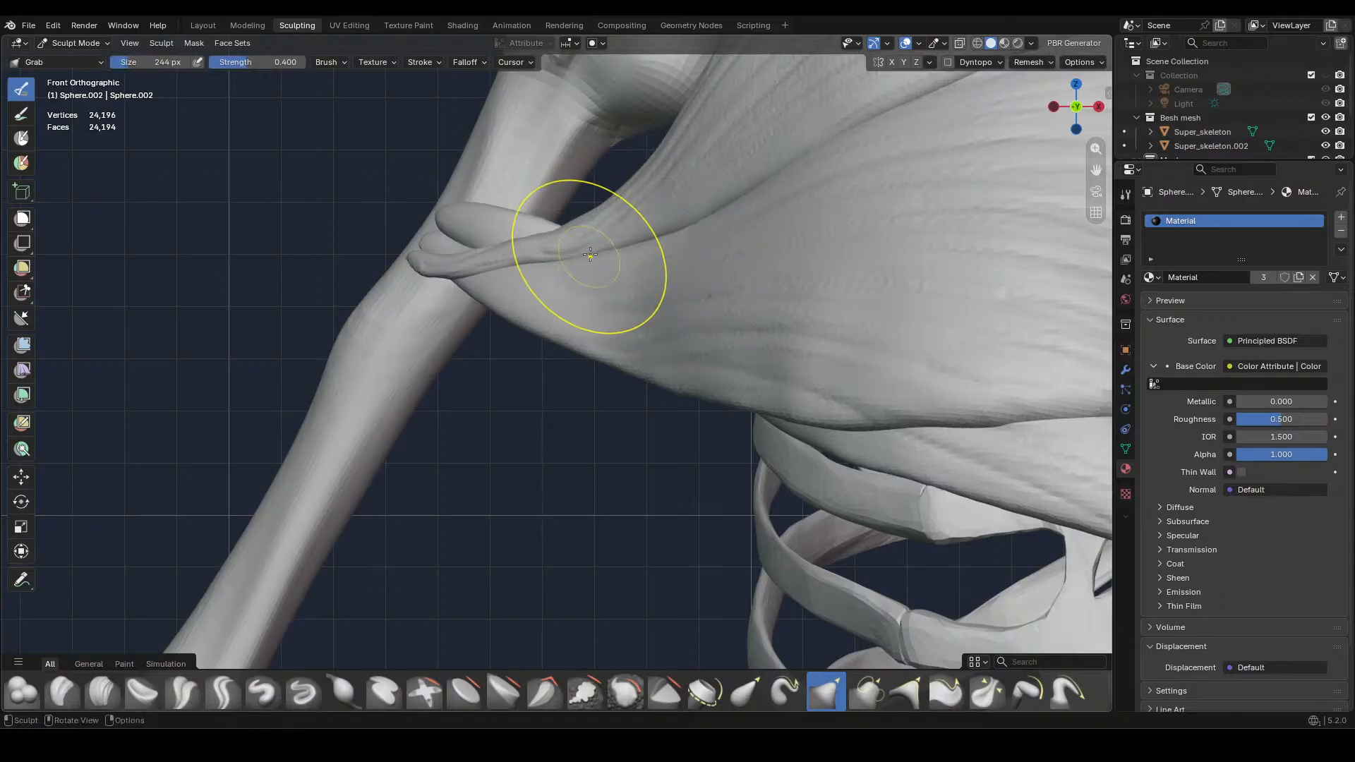
middle_click_drag(604, 242, 792, 362)
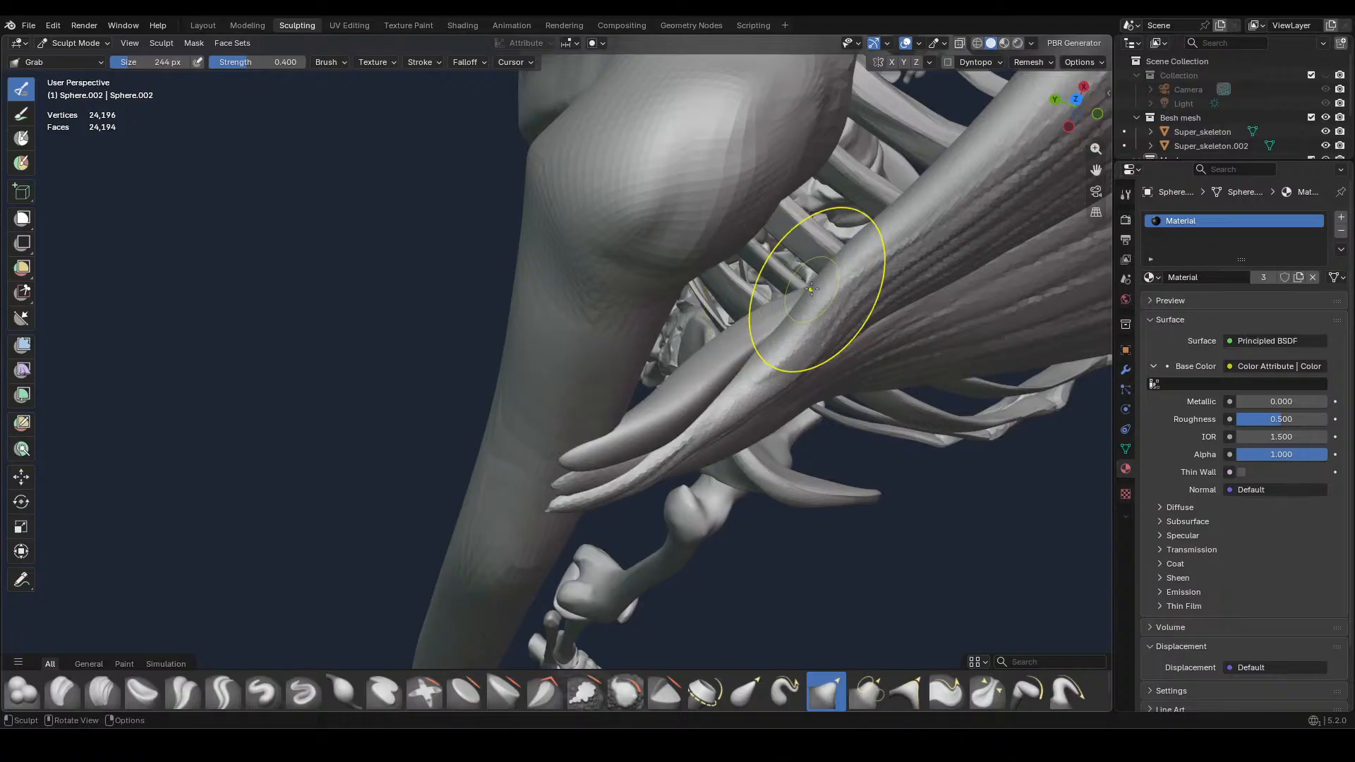
middle_click_drag(812, 289, 709, 321)
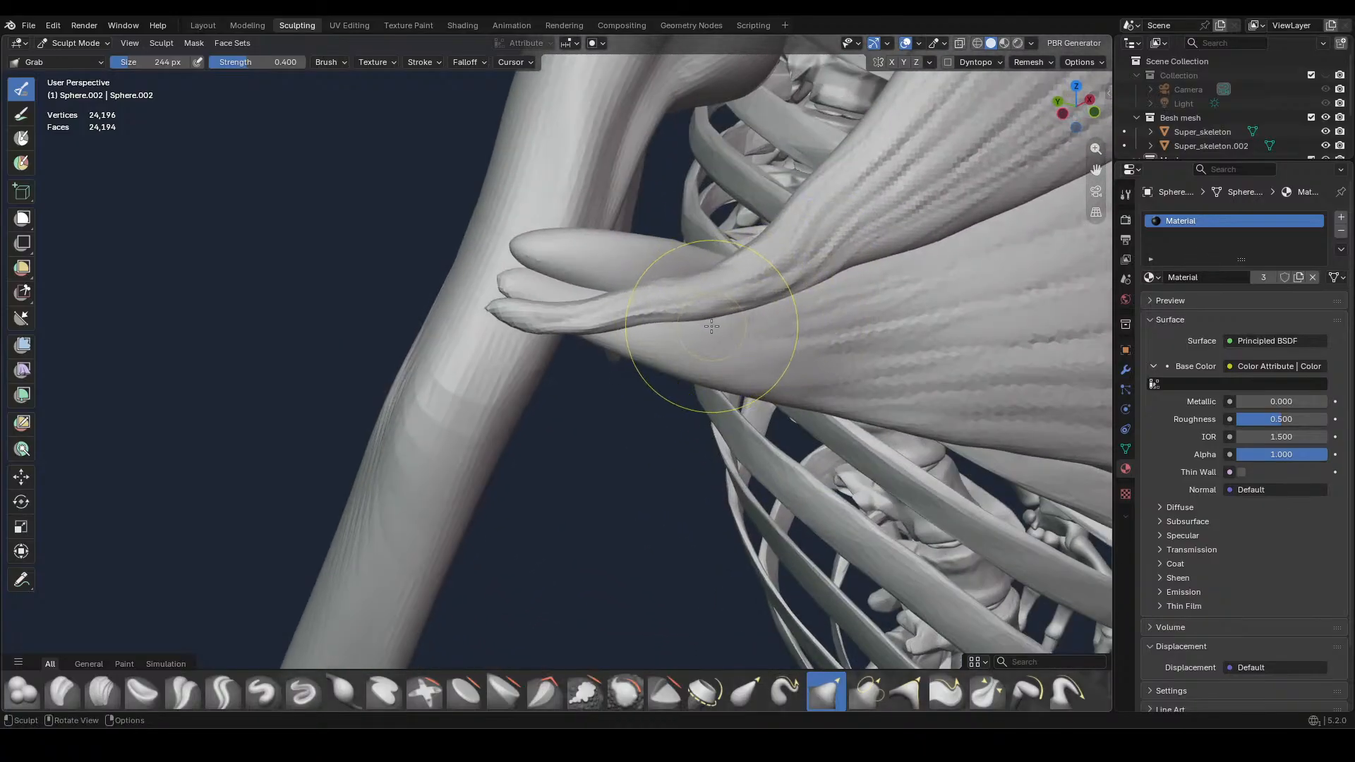
Widen the tendon's lower edge over the muscle beneath and adjust its bend with the Grab brush at 156 px
key("f")
left_click(766, 326)
left_click_drag(811, 278, 869, 276)
left_click_drag(678, 317, 596, 329)
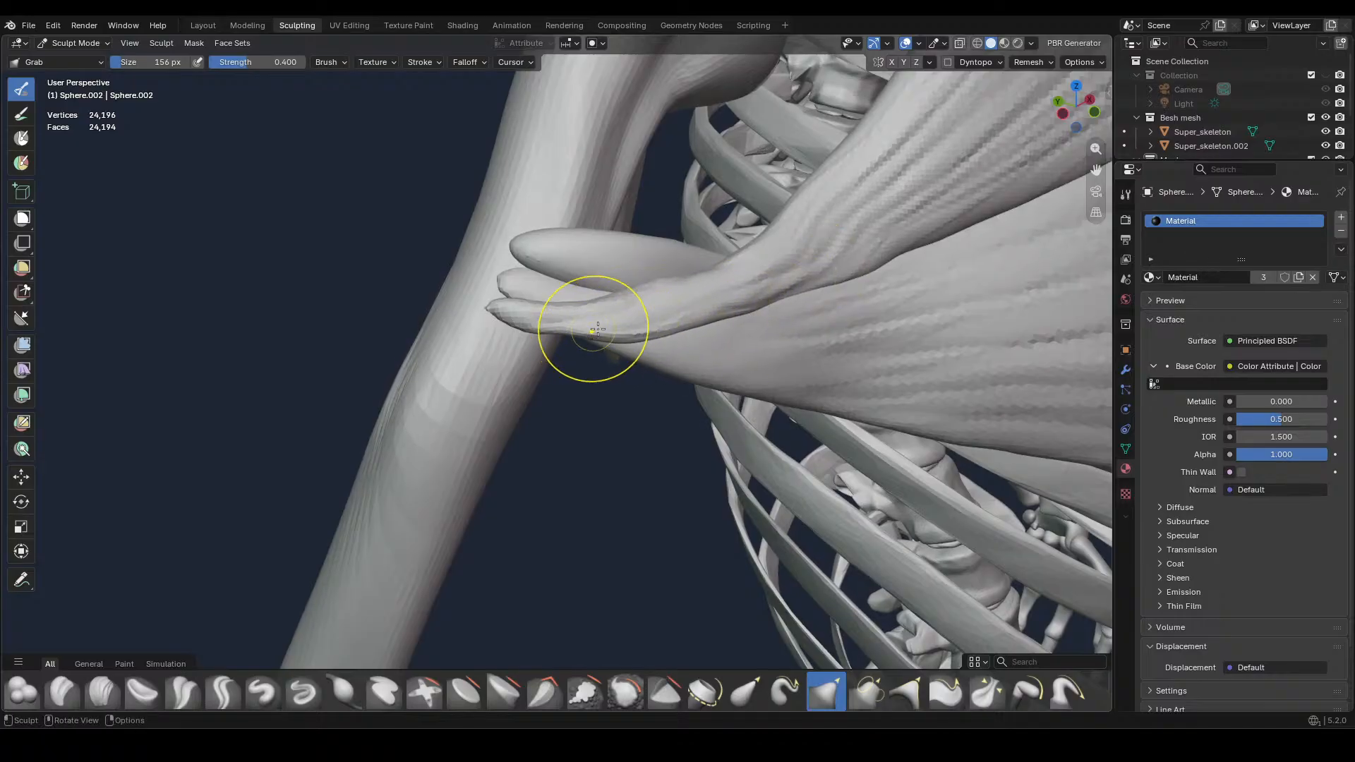
left_click_drag(592, 306, 593, 295)
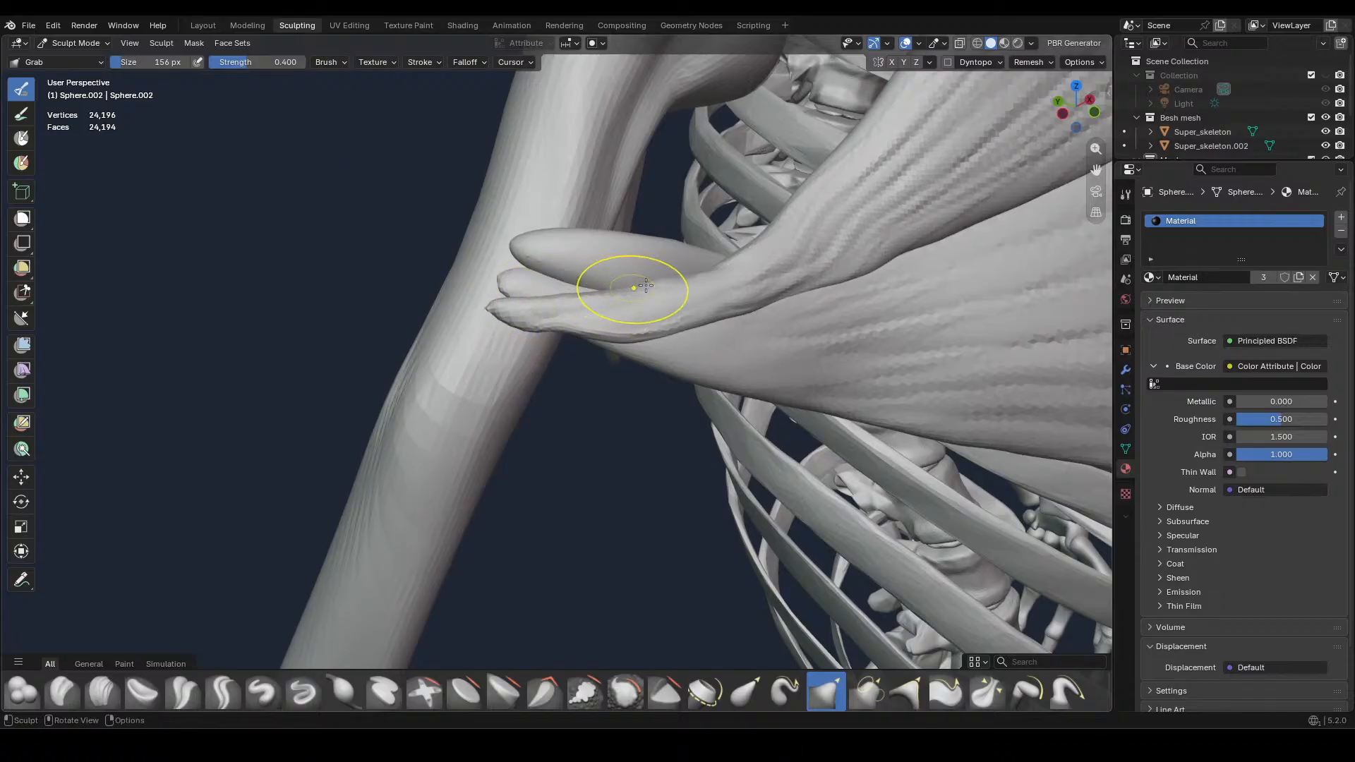
left_click_drag(769, 297, 778, 303)
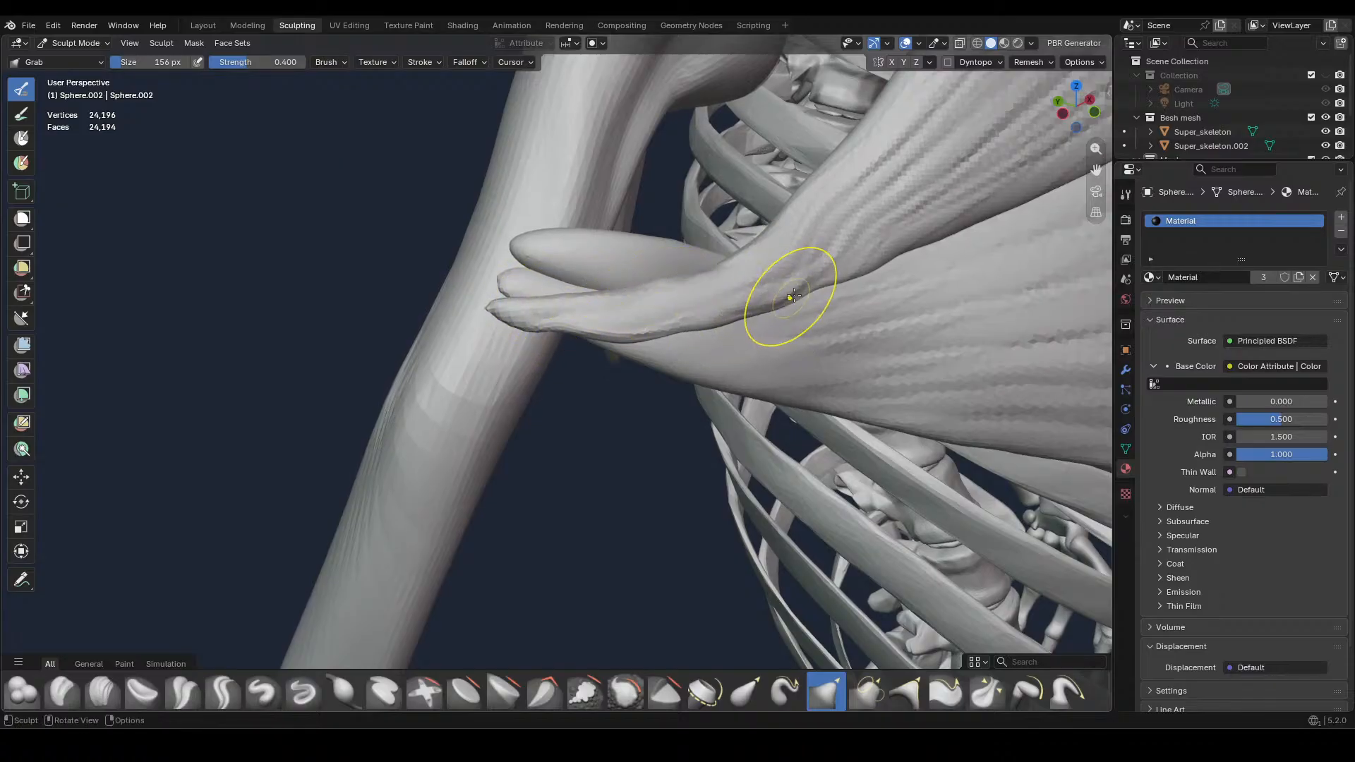
middle_click_drag(841, 287, 851, 301)
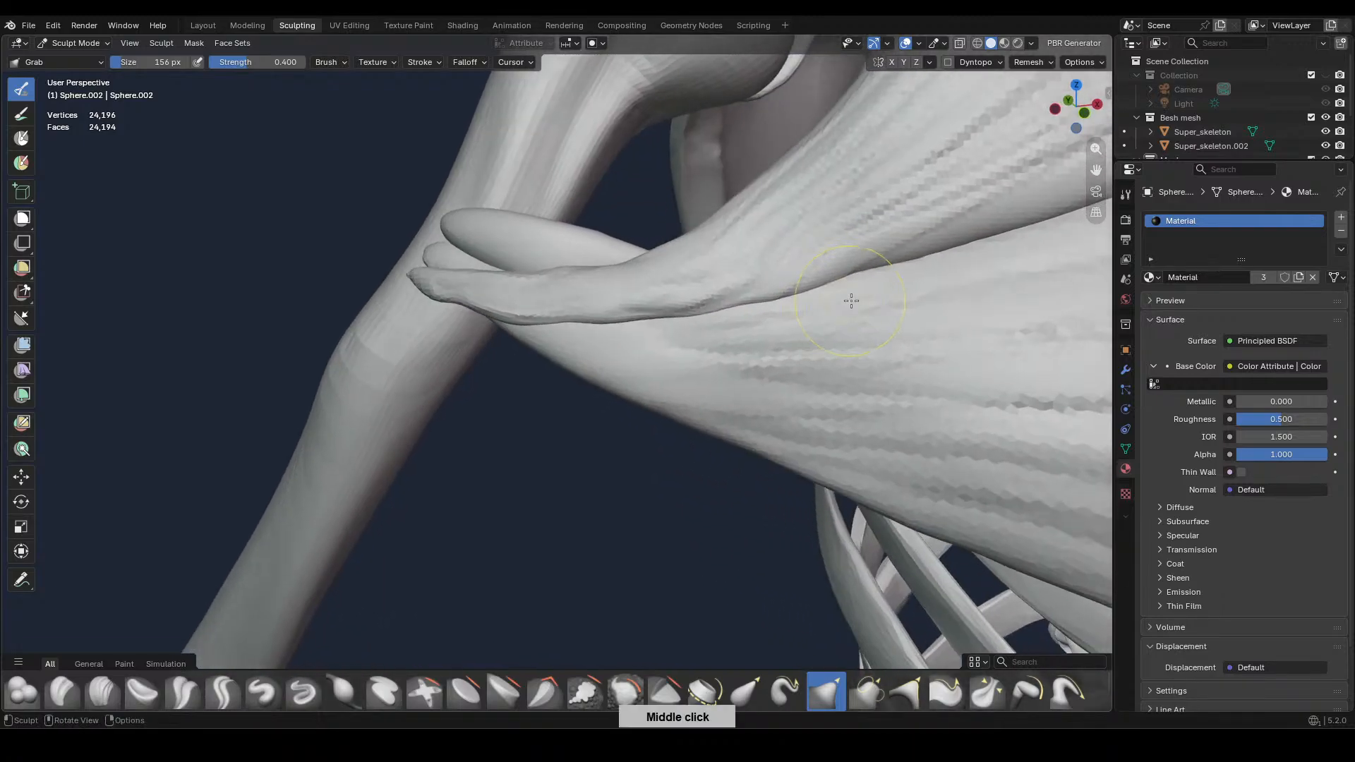
middle_click(847, 341)
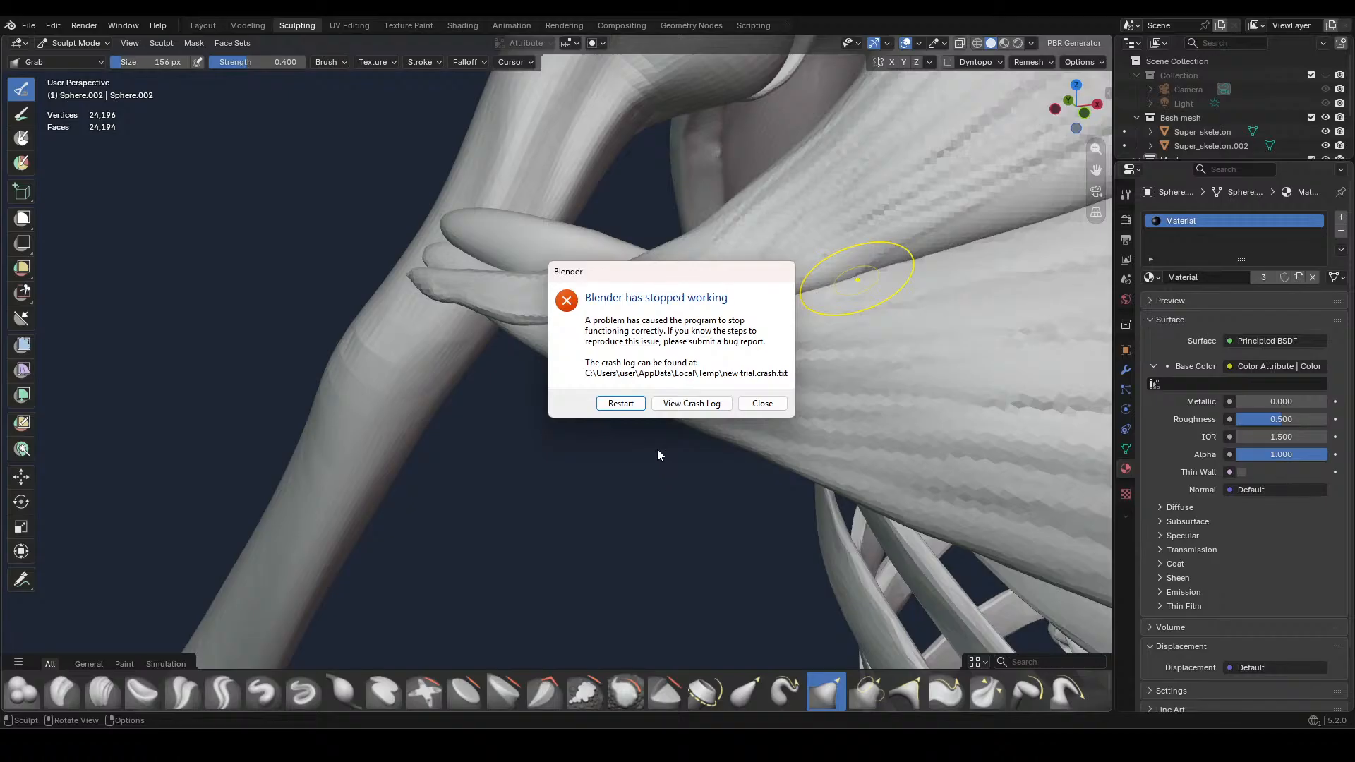
Restart Blender after the crash and return to sculpting the upper chest muscle with the Grab brush
left_click(627, 408)
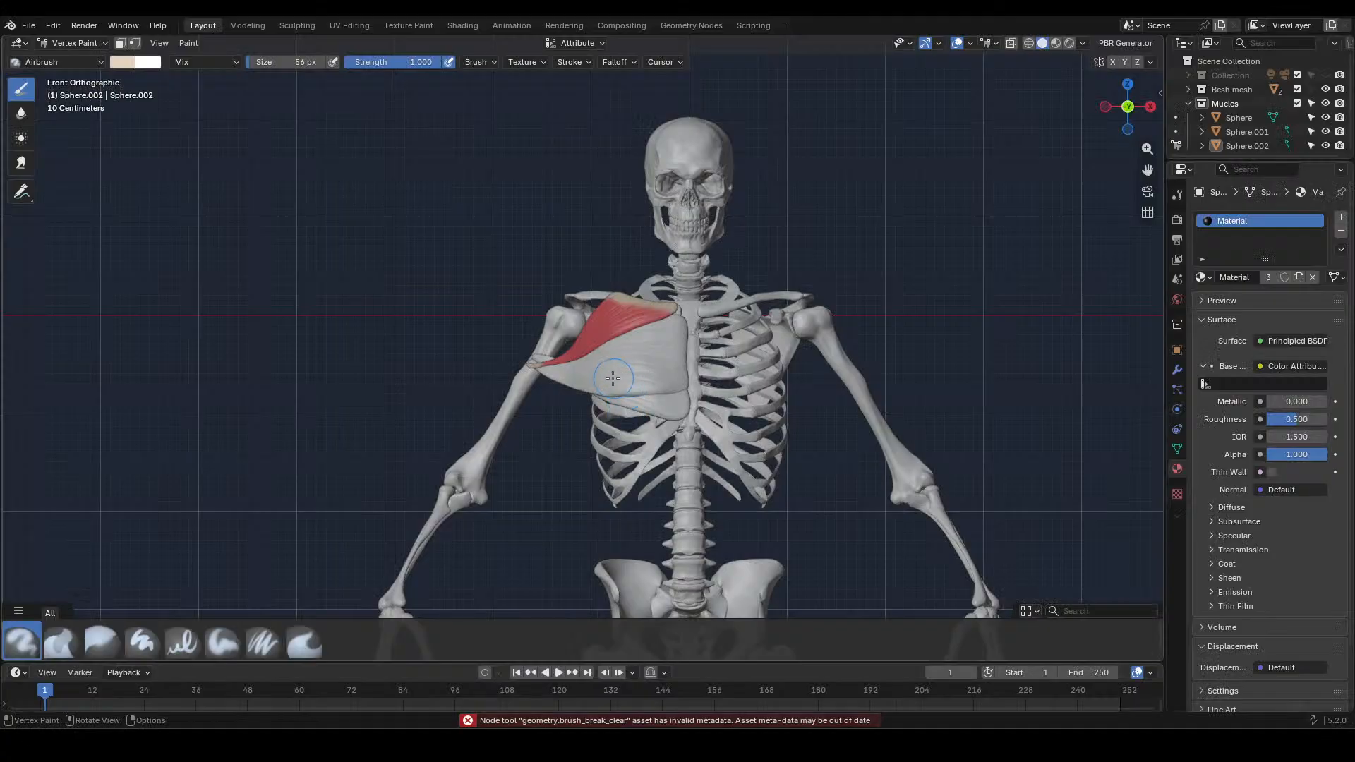
left_click(297, 26)
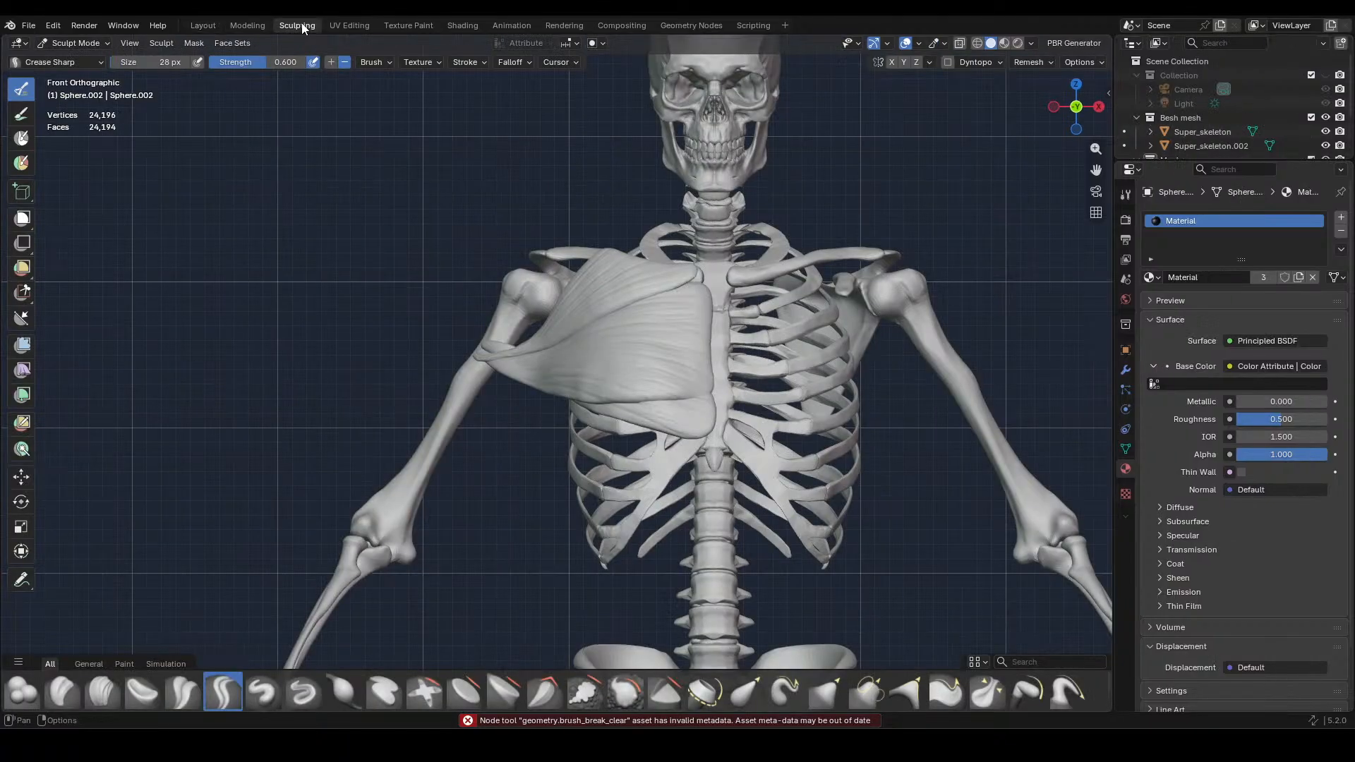
scroll(563, 361, "up", 4)
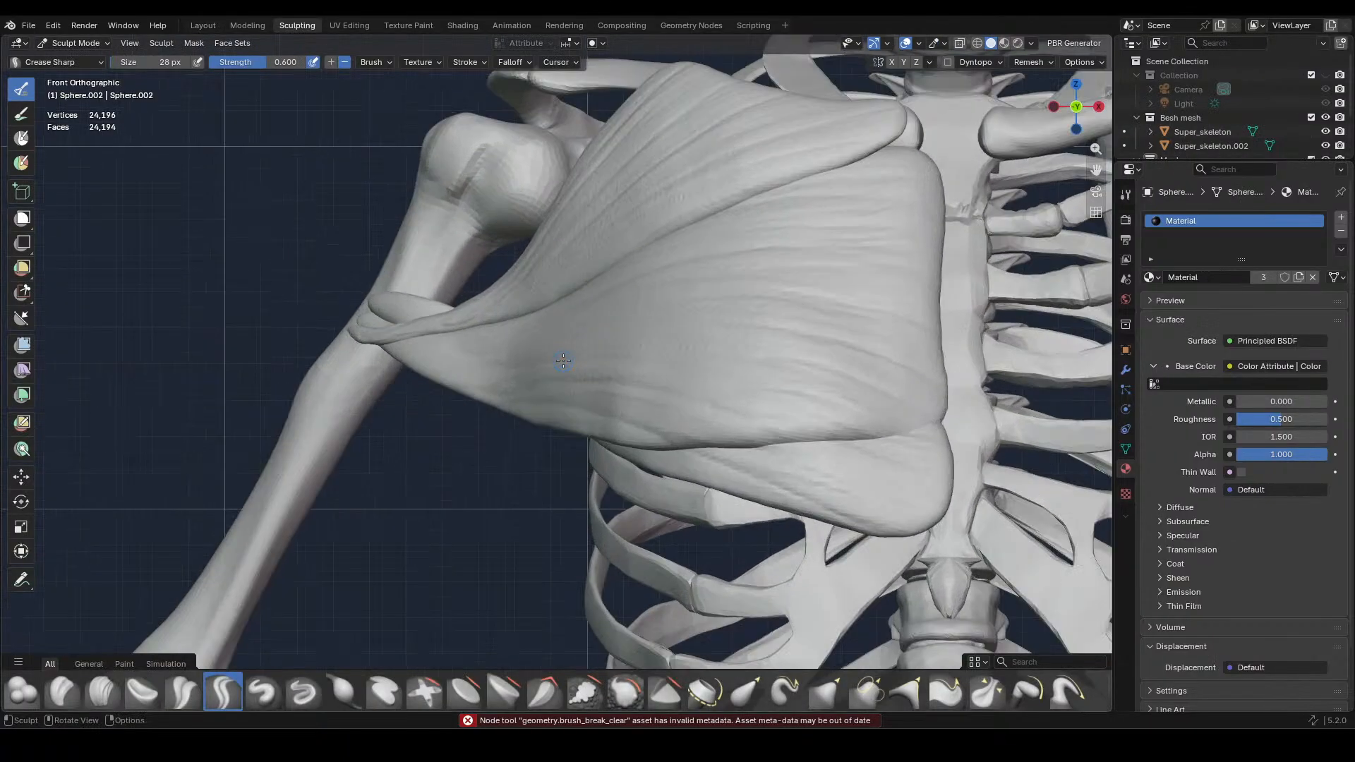
left_click(820, 697)
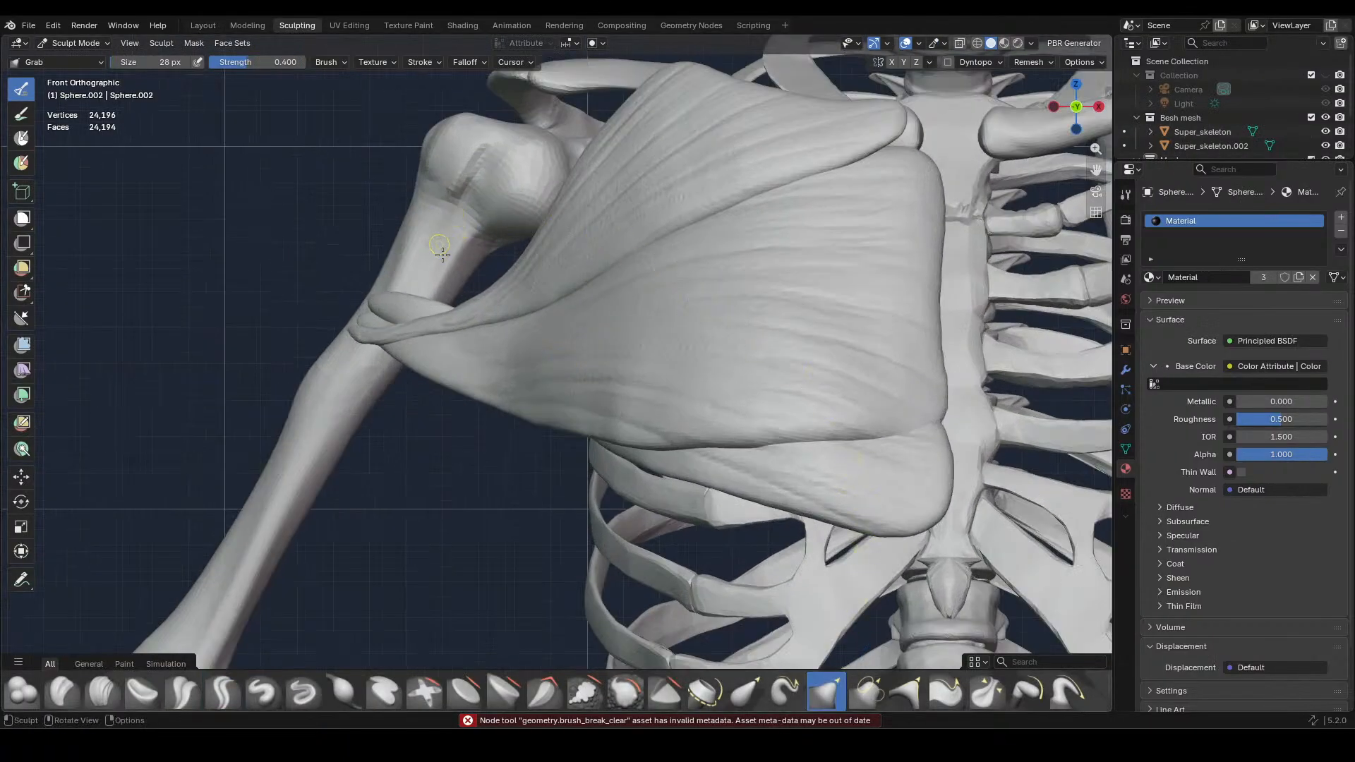
Pull the lower edge of the upper chest muscle's outer tendon down over the muscle beneath with Grab at 178 px
key("f")
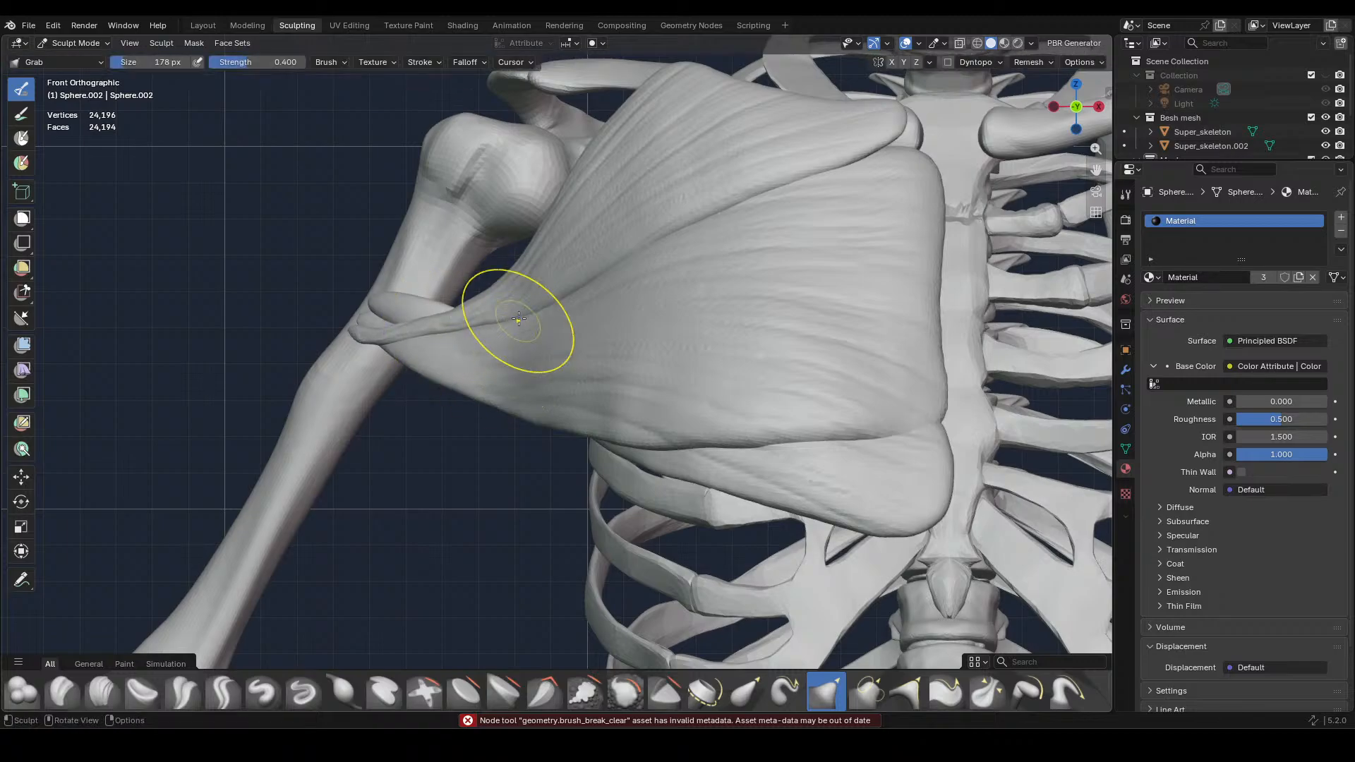
left_click(565, 318)
middle_click_drag(594, 305, 680, 414)
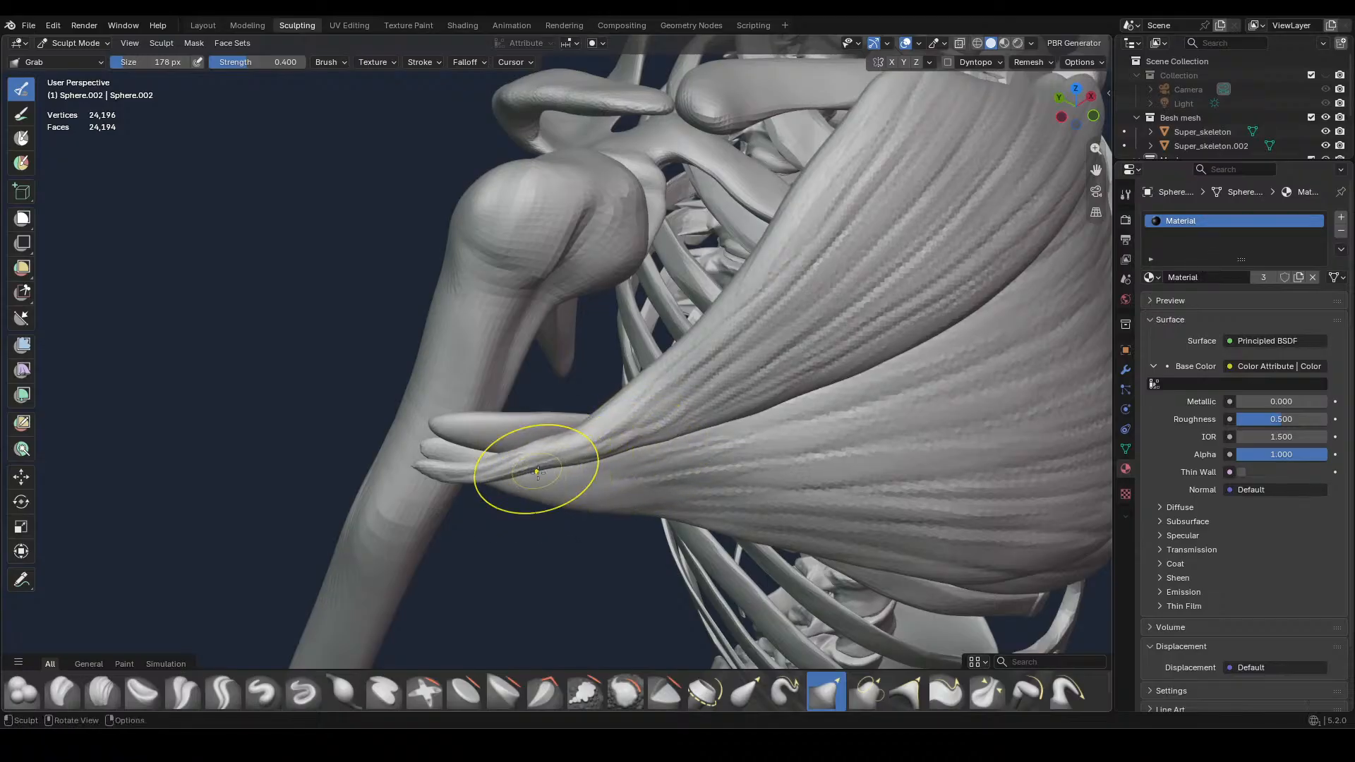
left_click_drag(536, 472, 539, 477)
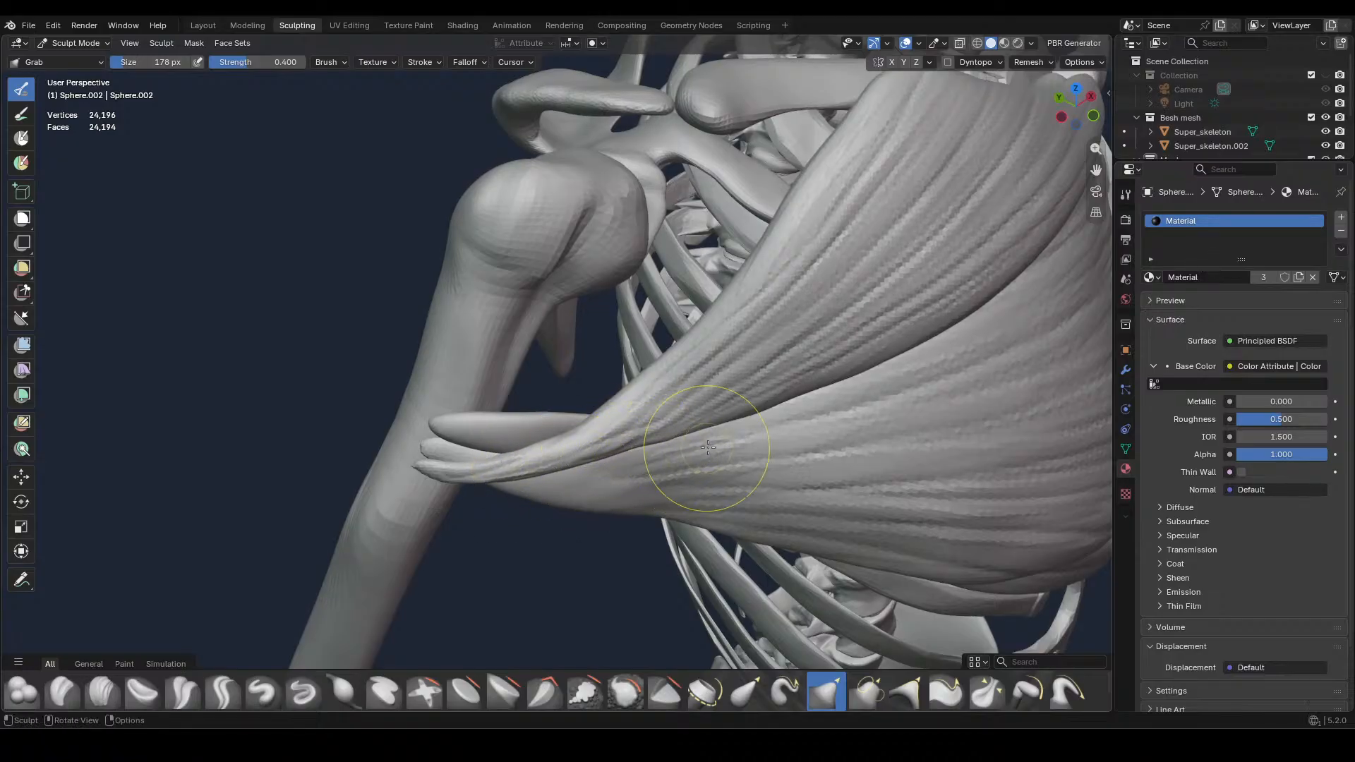
key("KP_1")
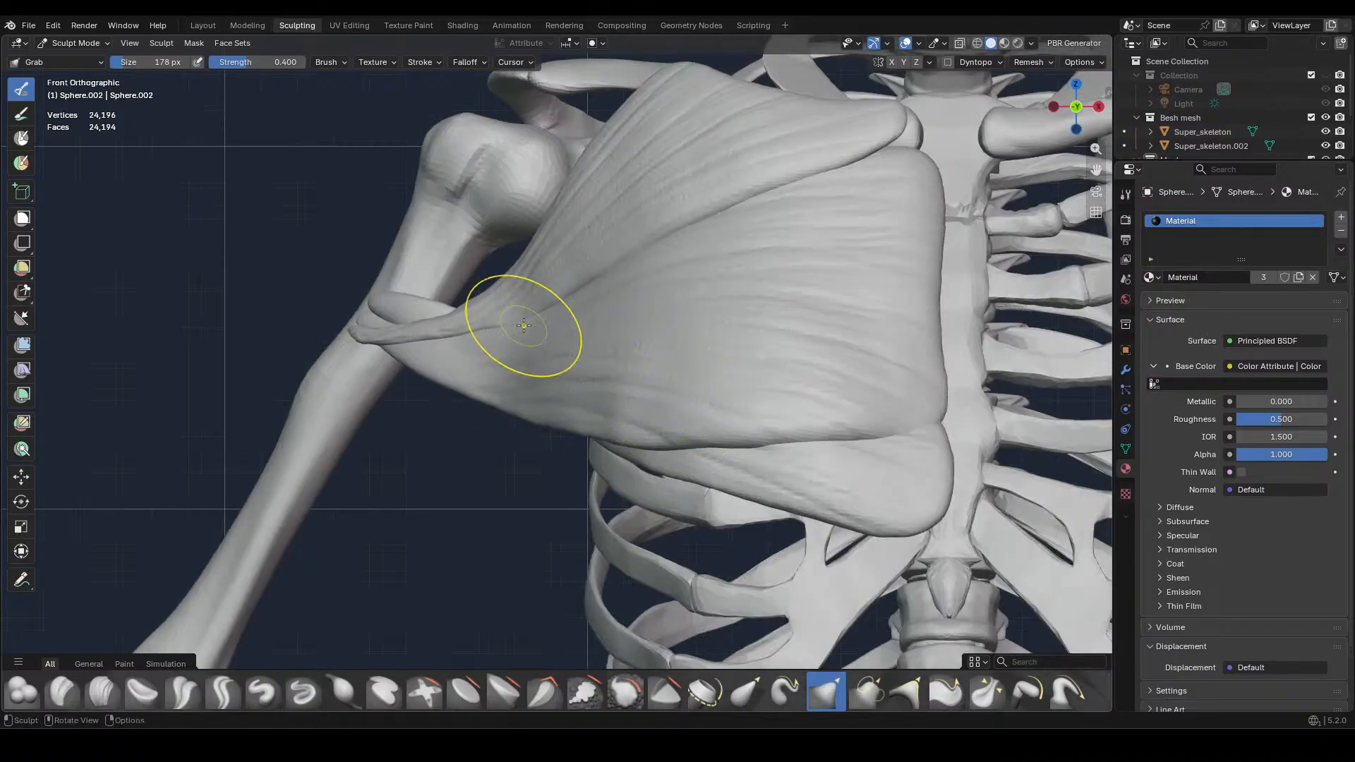
left_click_drag(503, 327, 416, 349)
Refine the tendon's lower edge near the upper arm bone with Grab at 102 px, and adjust its depth at 322 px
key("f")
left_click(416, 354)
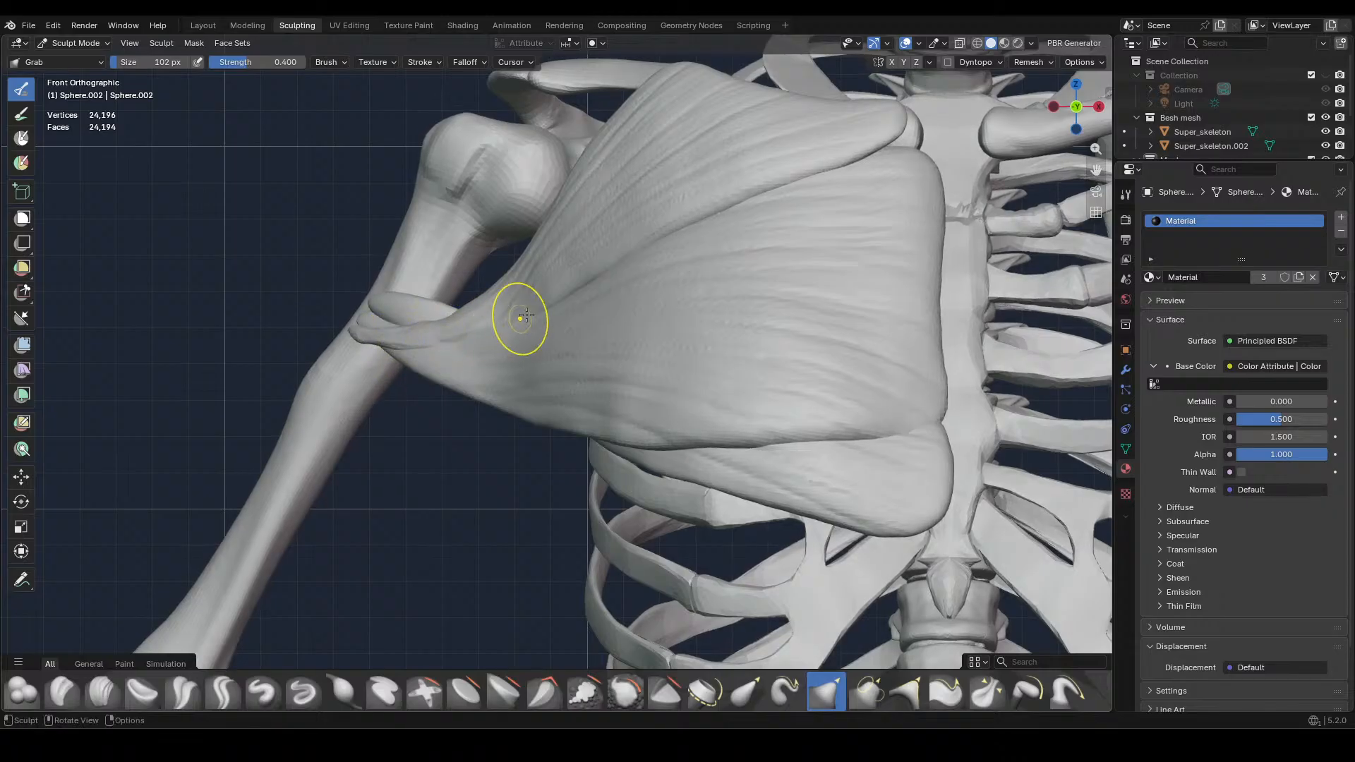
middle_click_drag(595, 305, 734, 414)
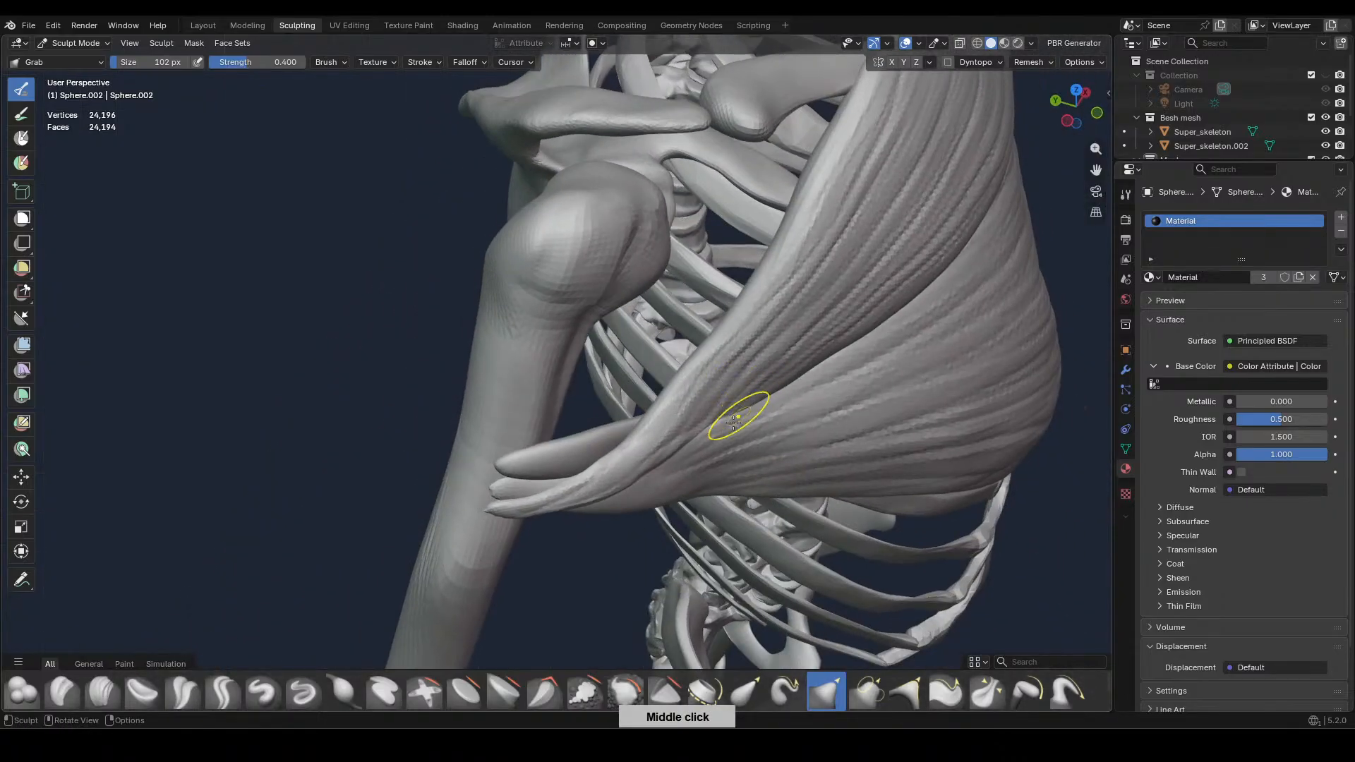
key("f")
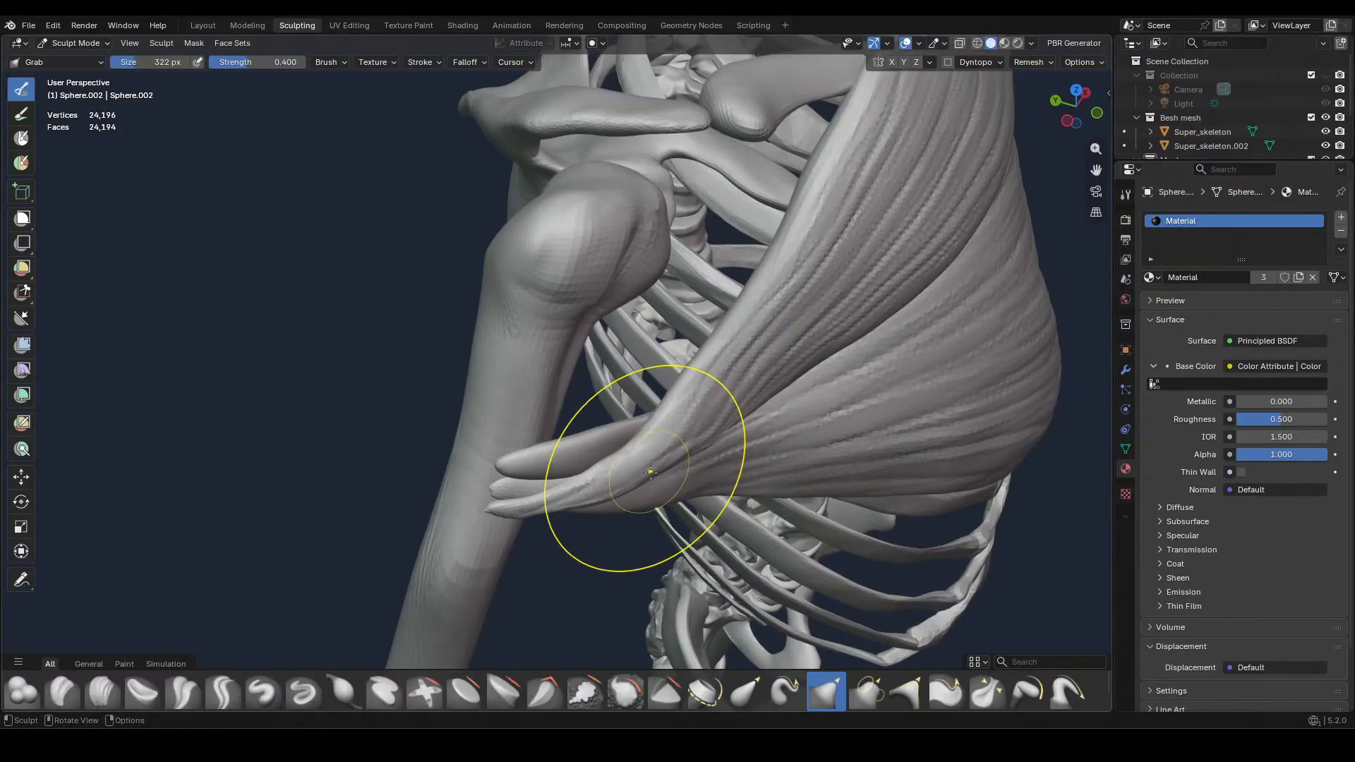
left_click(596, 502)
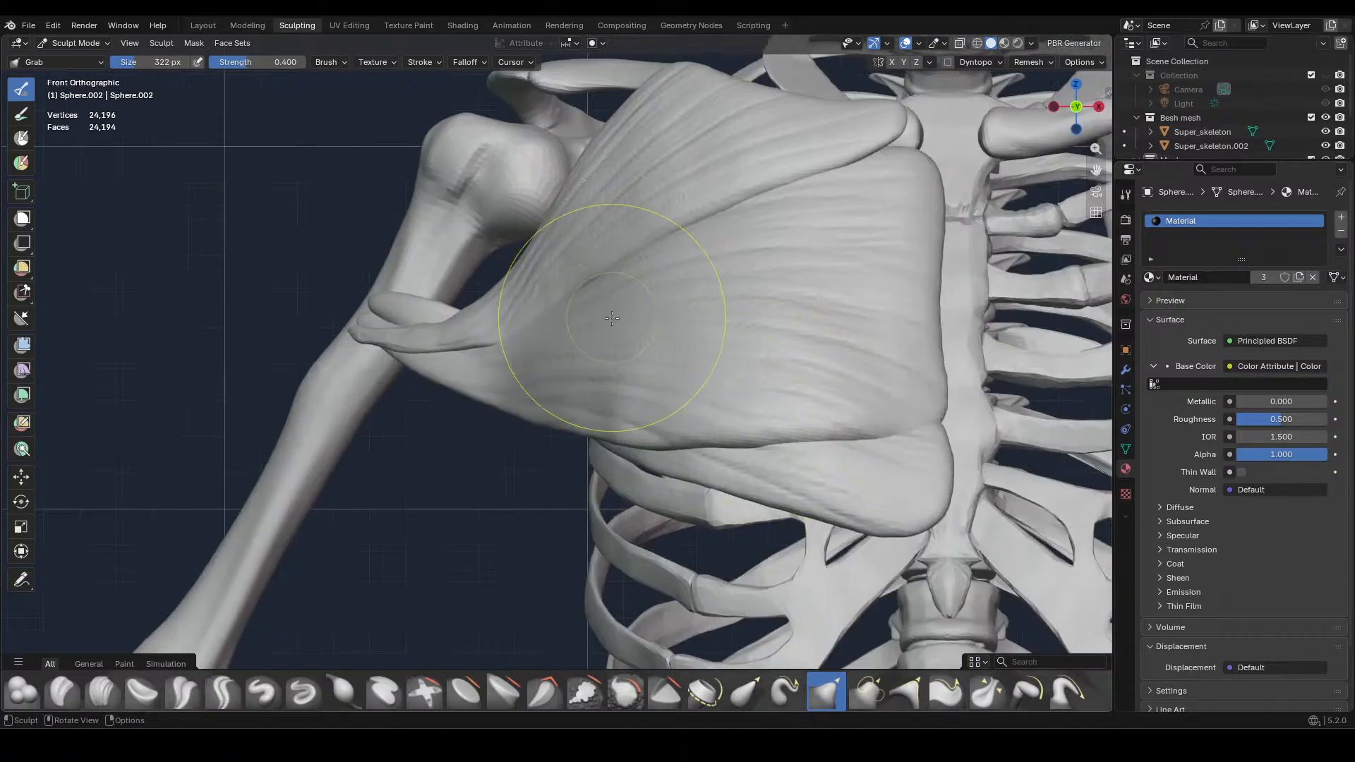
scroll(619, 317, "up", 5)
middle_click_drag(619, 318, 620, 332)
Nudge the tendon's upper edge beside the upper arm bone with Grab at 204 px
key("f")
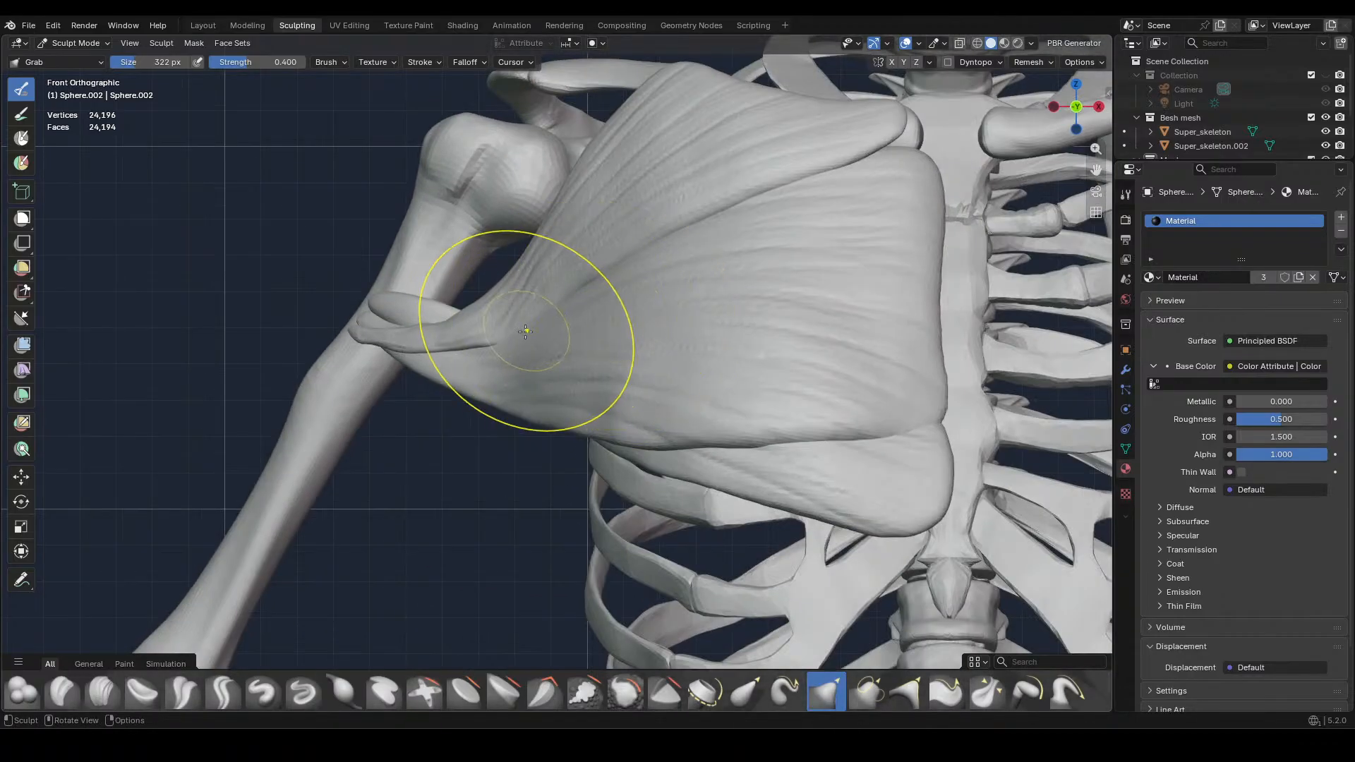
left_click(494, 326)
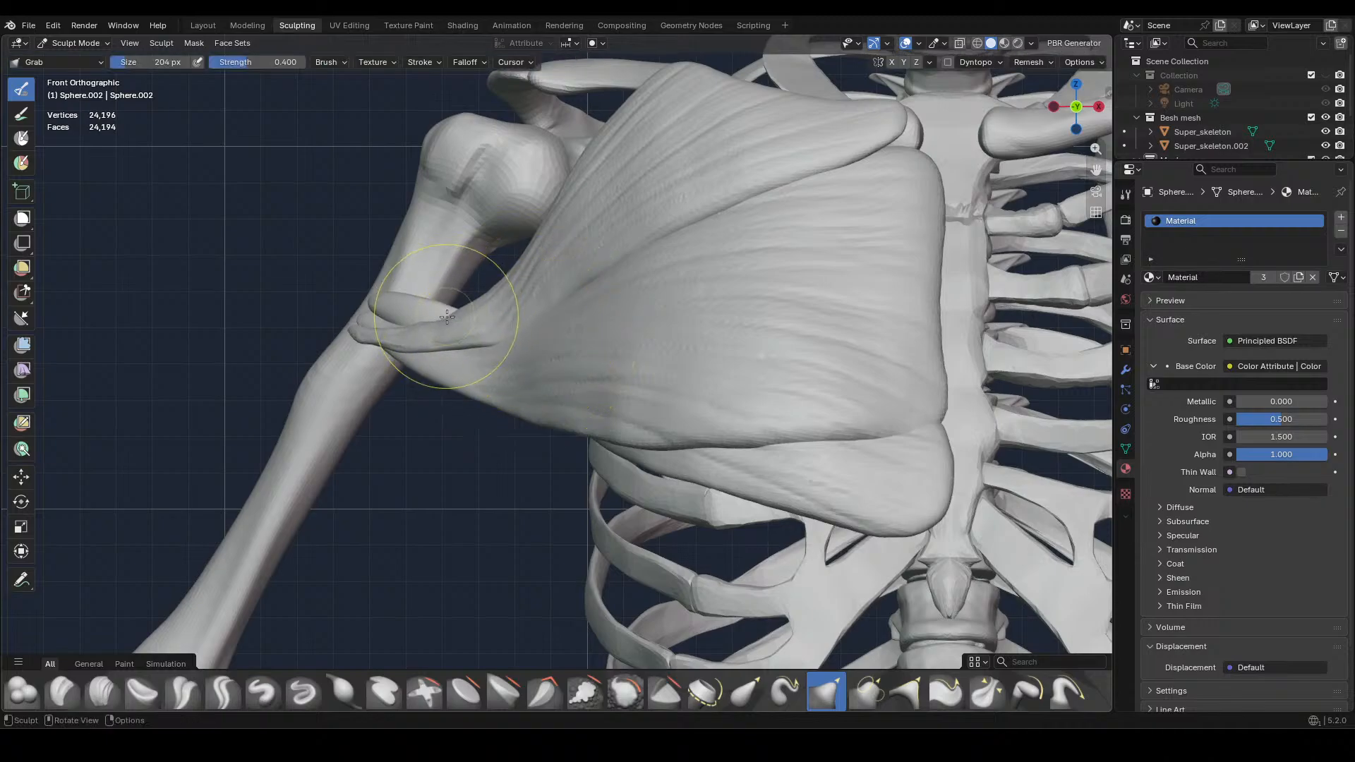
left_click_drag(442, 310, 439, 302)
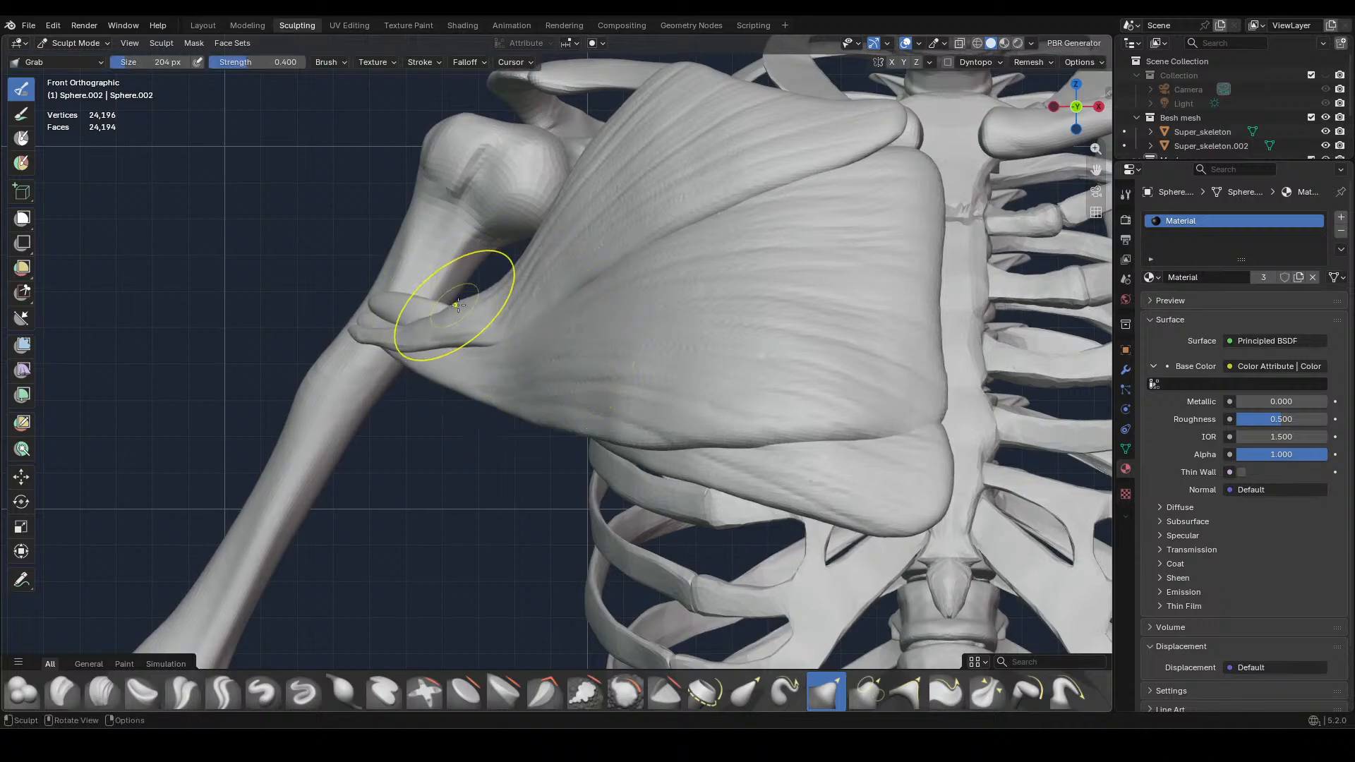
Reshape the bend where the muscle narrows into its tendon with Grab at 408 px, and refine it at 264 px
middle_click_drag(608, 360, 930, 407)
key("f")
left_click(952, 459)
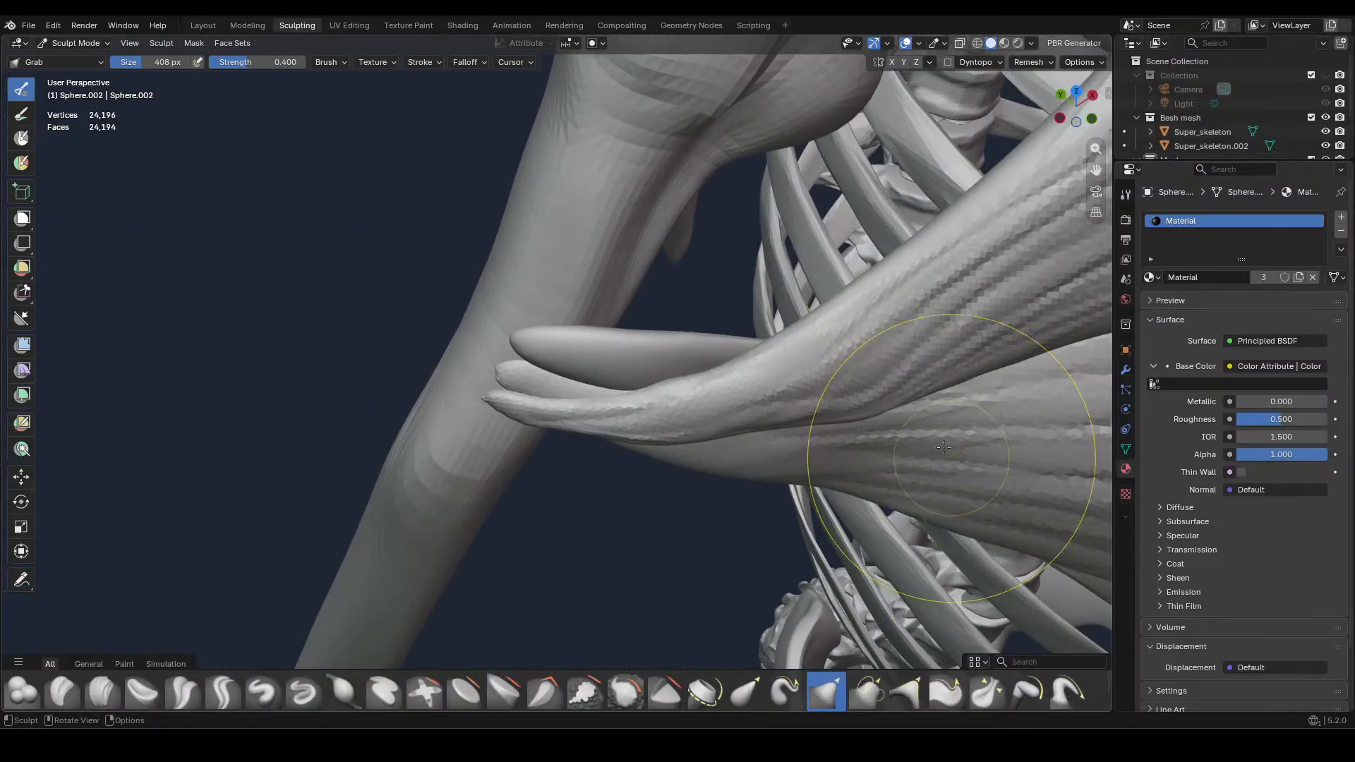
mouse_move(909, 399)
left_mouse_down()
mouse_move(953, 369)
mouse_move(920, 399)
mouse_move(771, 436)
left_mouse_up()
key("f")
left_click(719, 429)
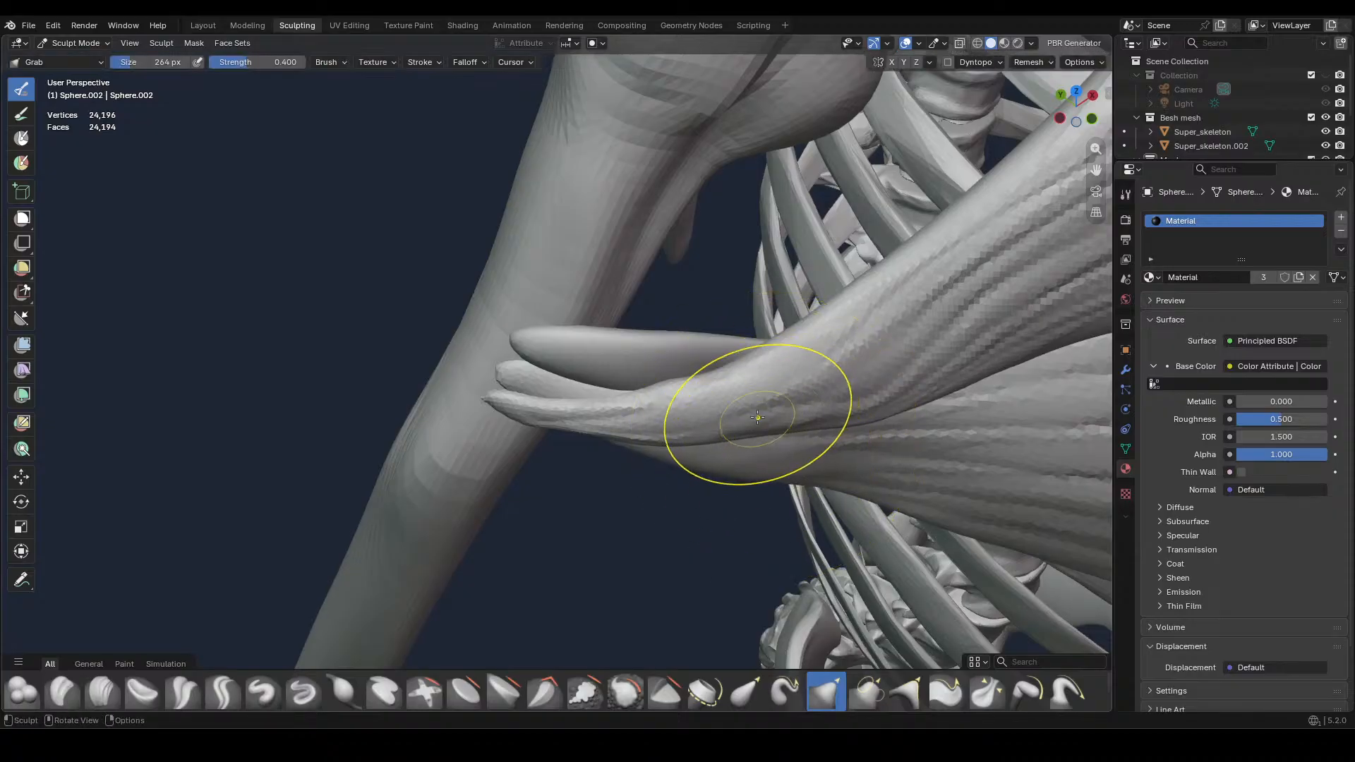
middle_click_drag(747, 388, 717, 439)
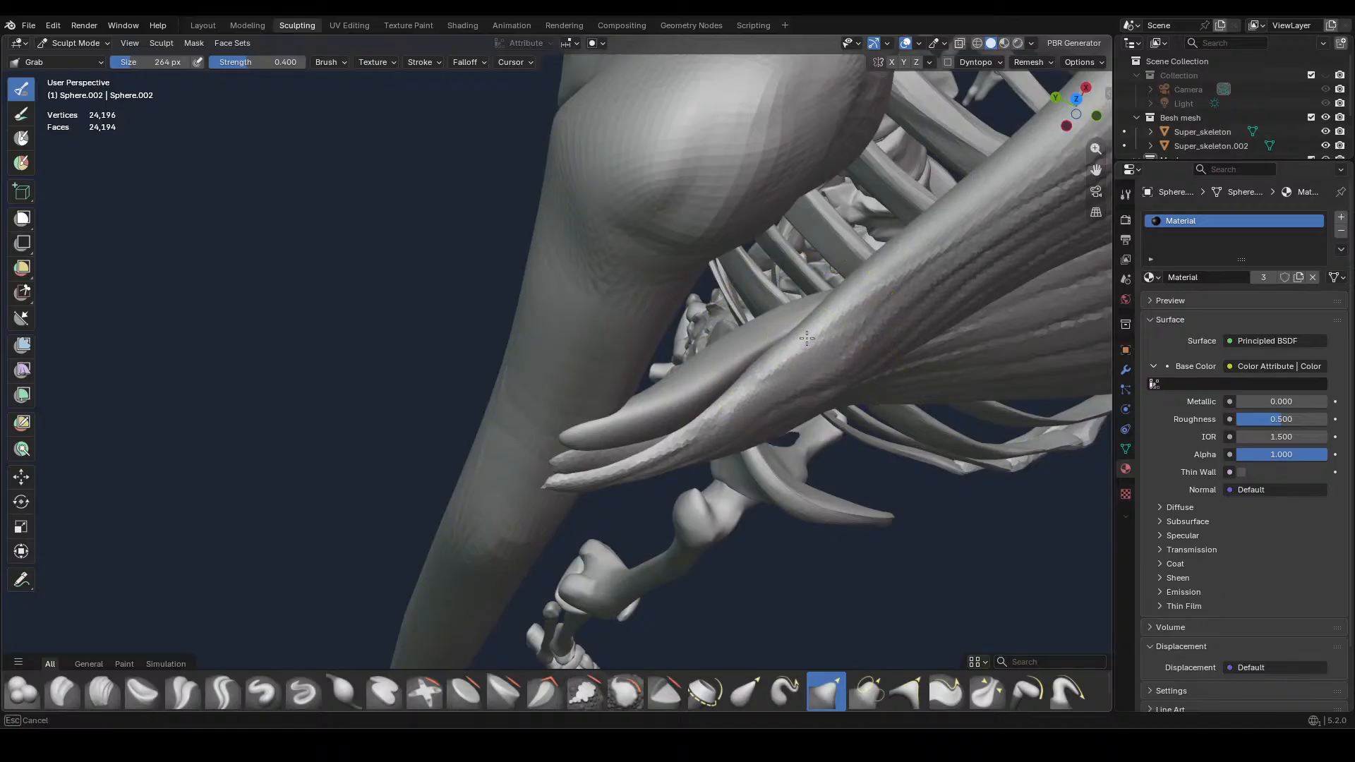
mouse_move(806, 338)
left_mouse_down()
mouse_move(830, 336)
mouse_move(820, 342)
left_mouse_up()
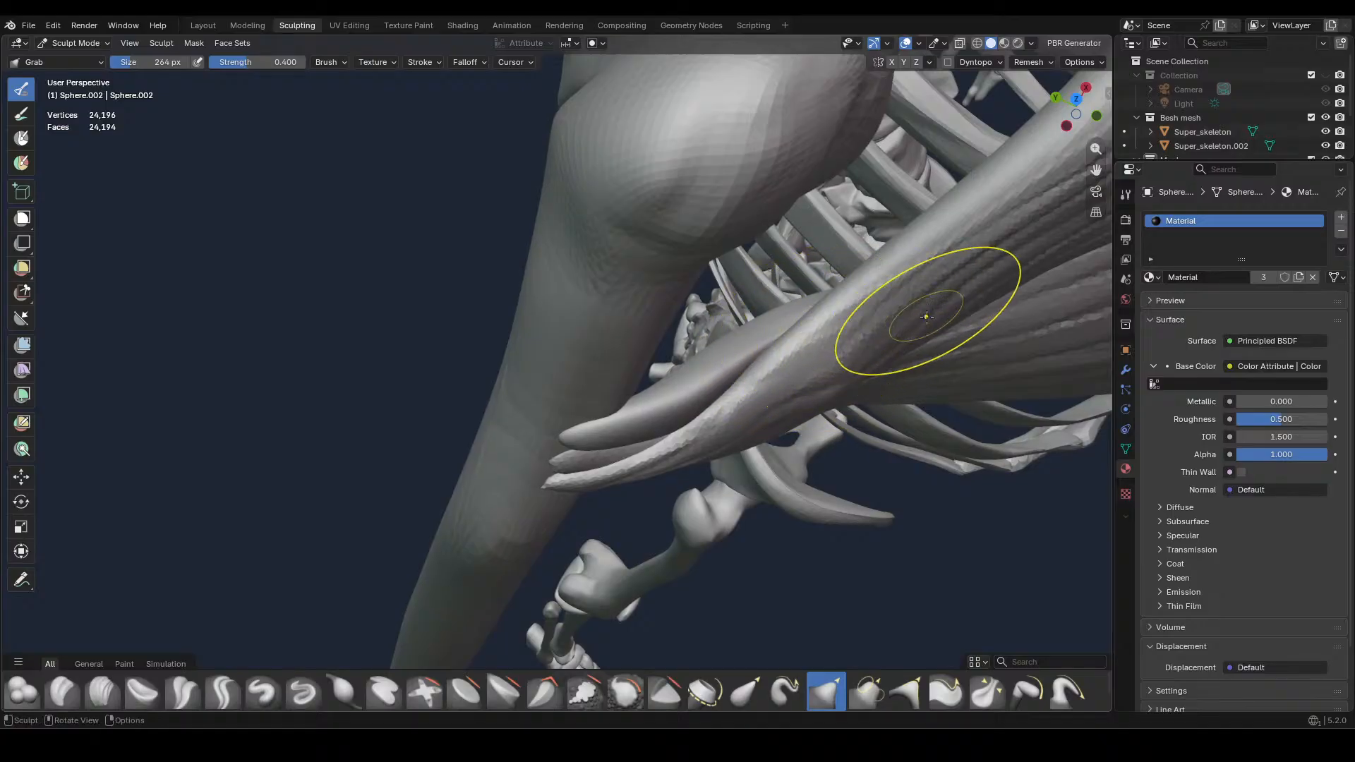
middle_click_drag(892, 348, 861, 393)
Even out the folds along the tendon as seen from below with Grab at 172 px
mouse_move(741, 287)
middle_mouse_down()
mouse_move(800, 334)
mouse_move(755, 214)
middle_mouse_up()
key("f")
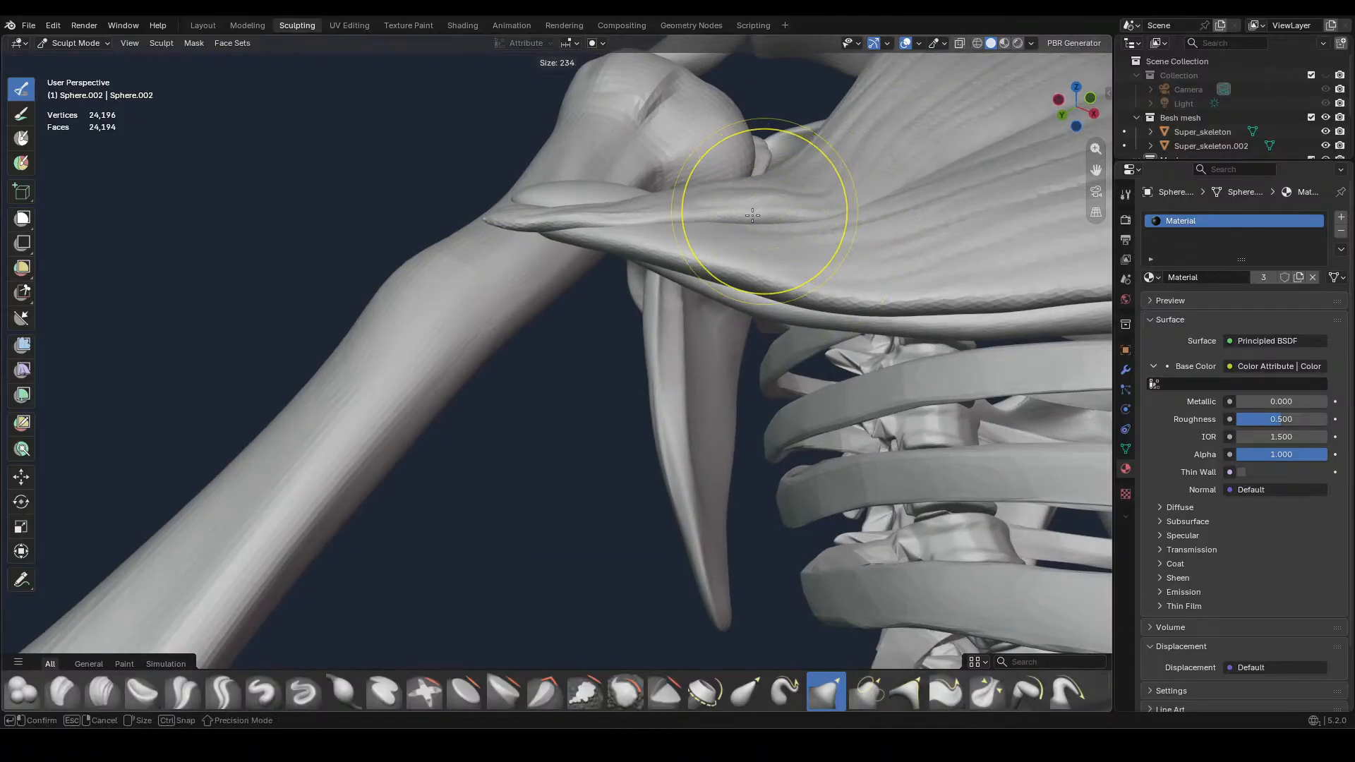
left_click(744, 210)
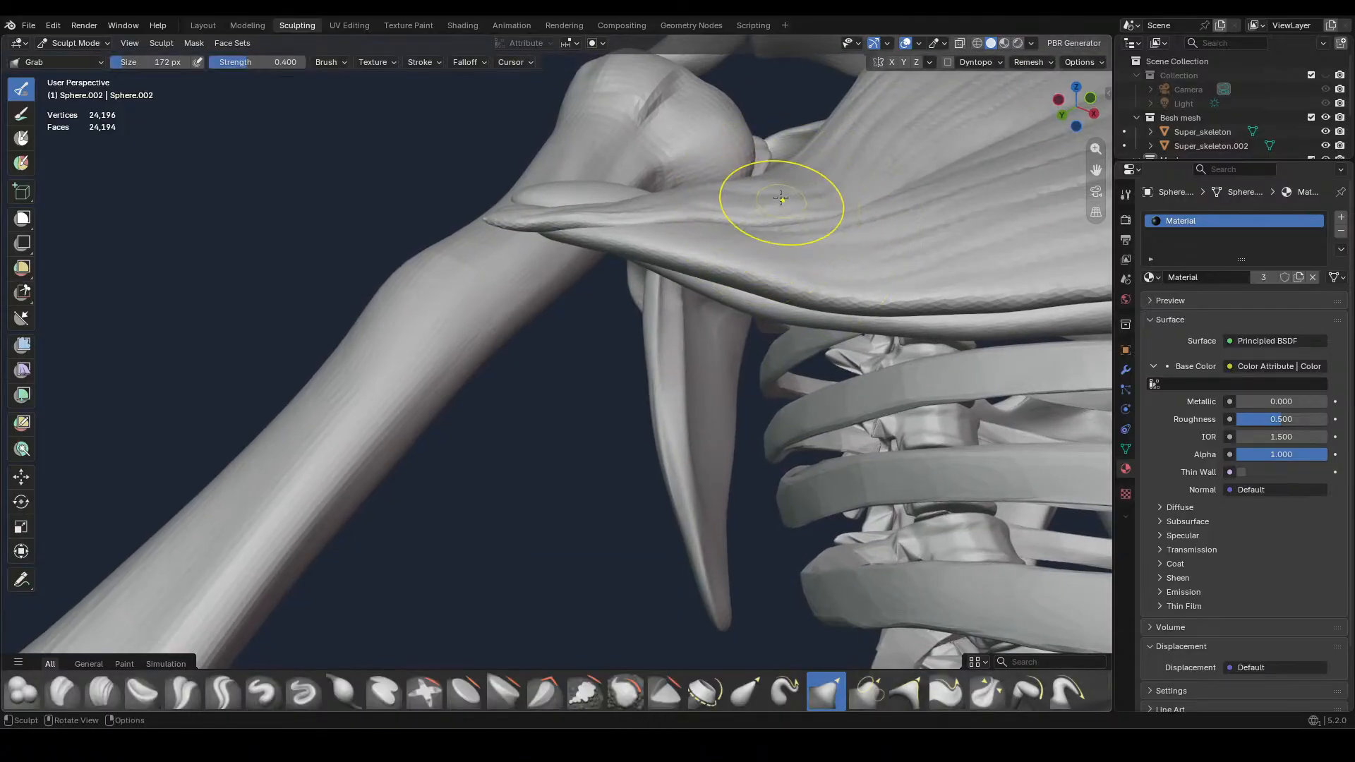
left_click_drag(757, 189, 543, 211)
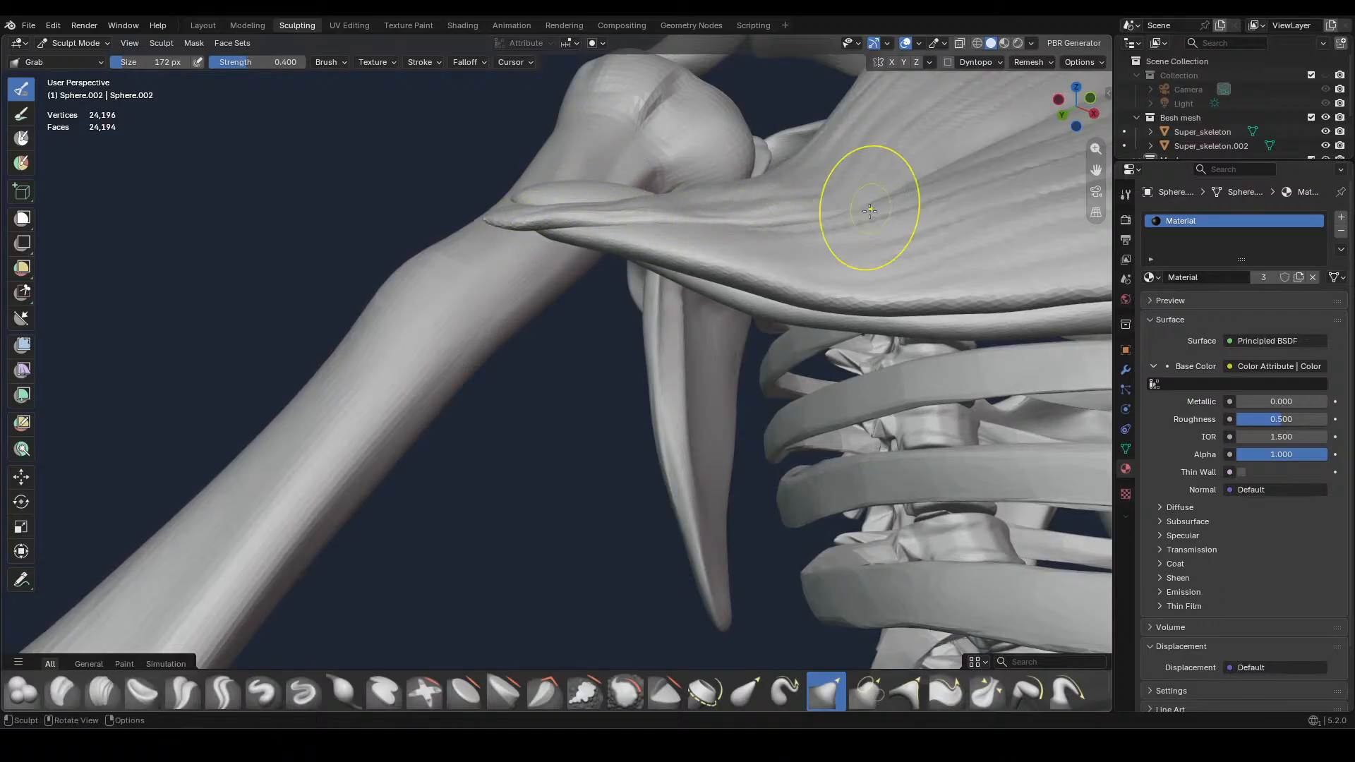
left_click_drag(846, 200, 727, 216)
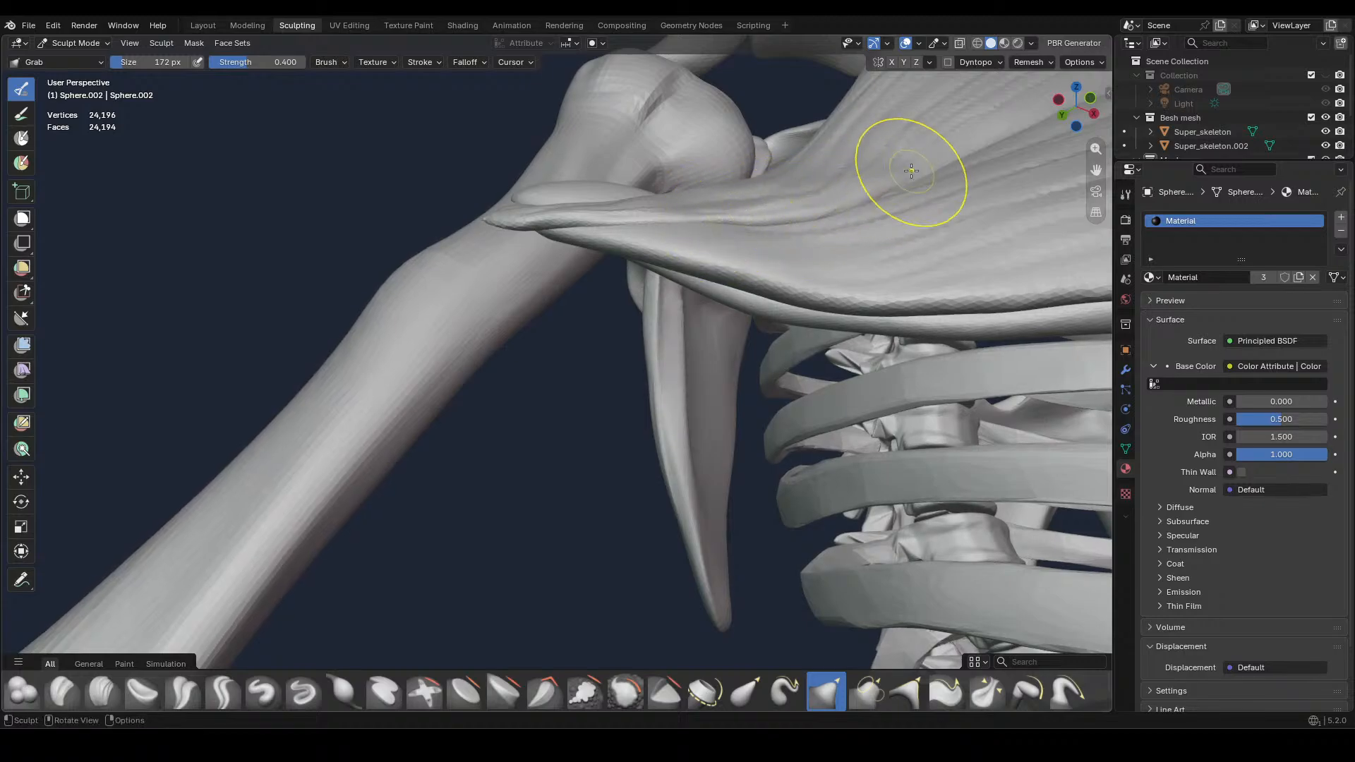
mouse_move(910, 167)
middle_mouse_down()
mouse_move(903, 245)
mouse_move(925, 349)
mouse_move(903, 381)
middle_mouse_up()
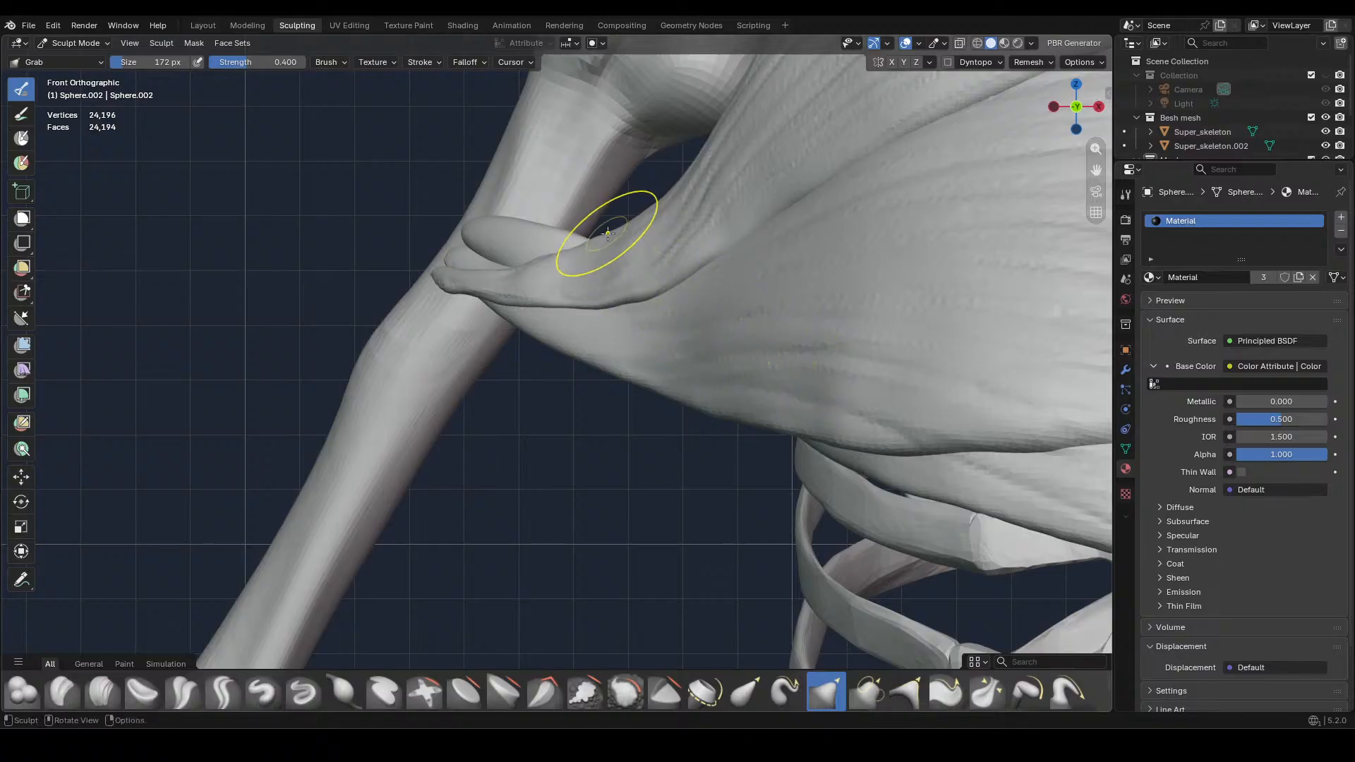
Pull in the upper edge where the upper chest muscle narrows into its tendon with Grab at 172 px
mouse_move(614, 242)
left_mouse_down()
mouse_move(650, 180)
mouse_move(650, 226)
mouse_move(556, 260)
mouse_move(630, 236)
left_mouse_up()
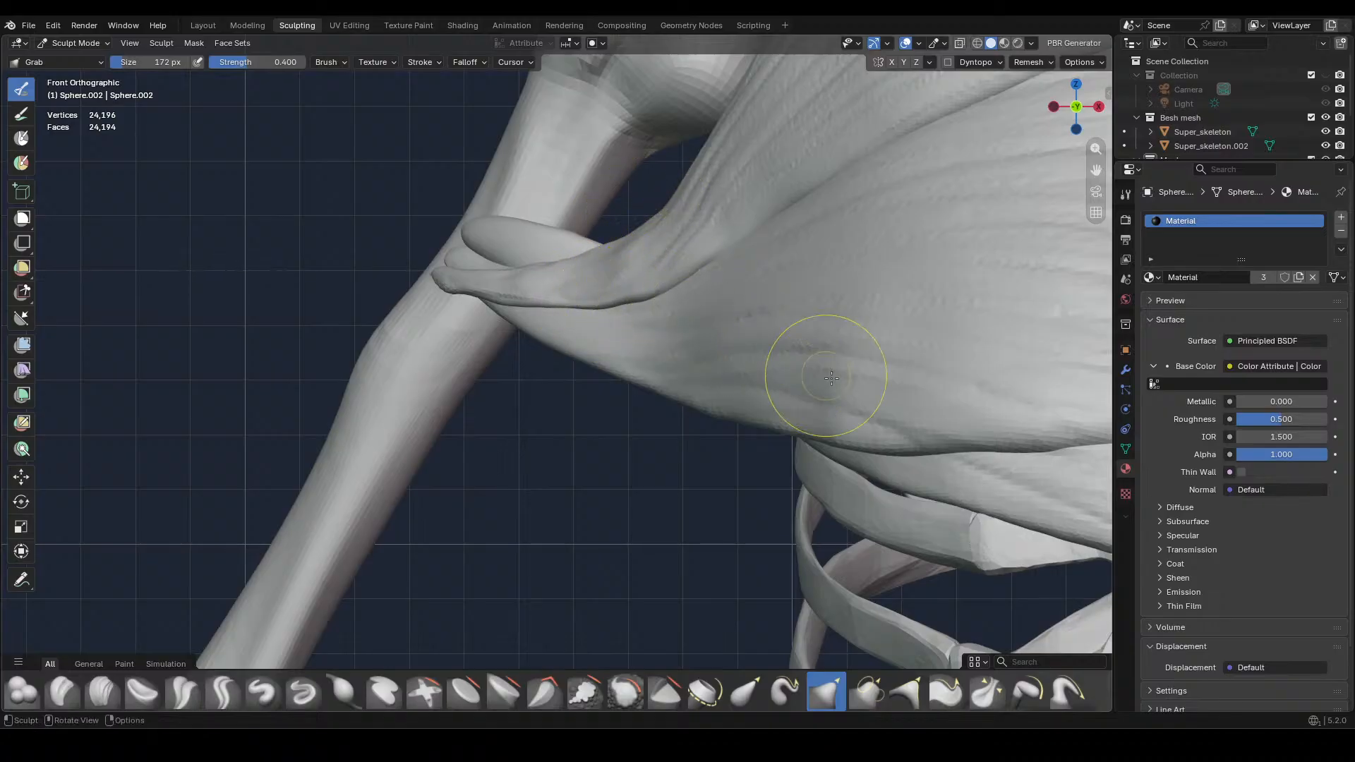
middle_click_drag(859, 390, 775, 507, "ctrl")
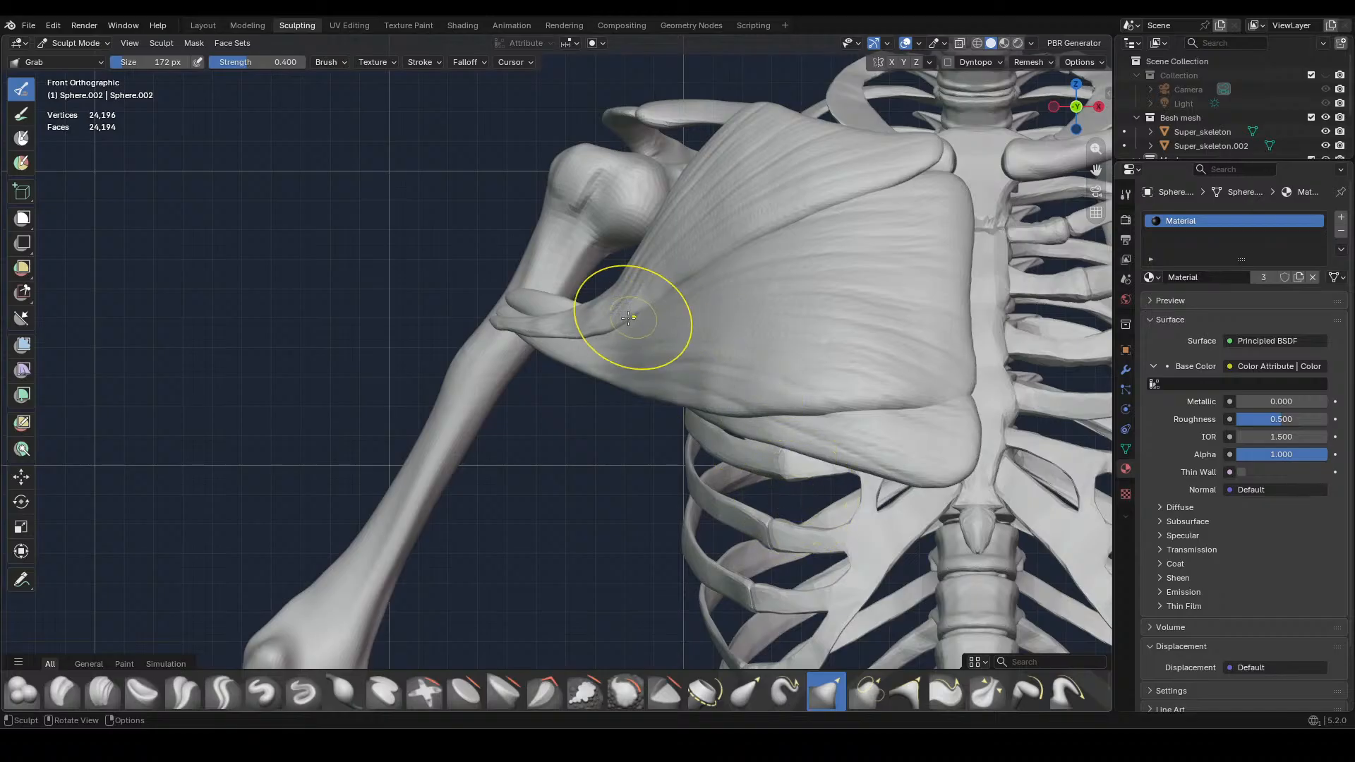
mouse_move(604, 315)
left_mouse_down()
mouse_move(599, 332)
mouse_move(620, 303)
mouse_move(672, 284)
left_mouse_up()
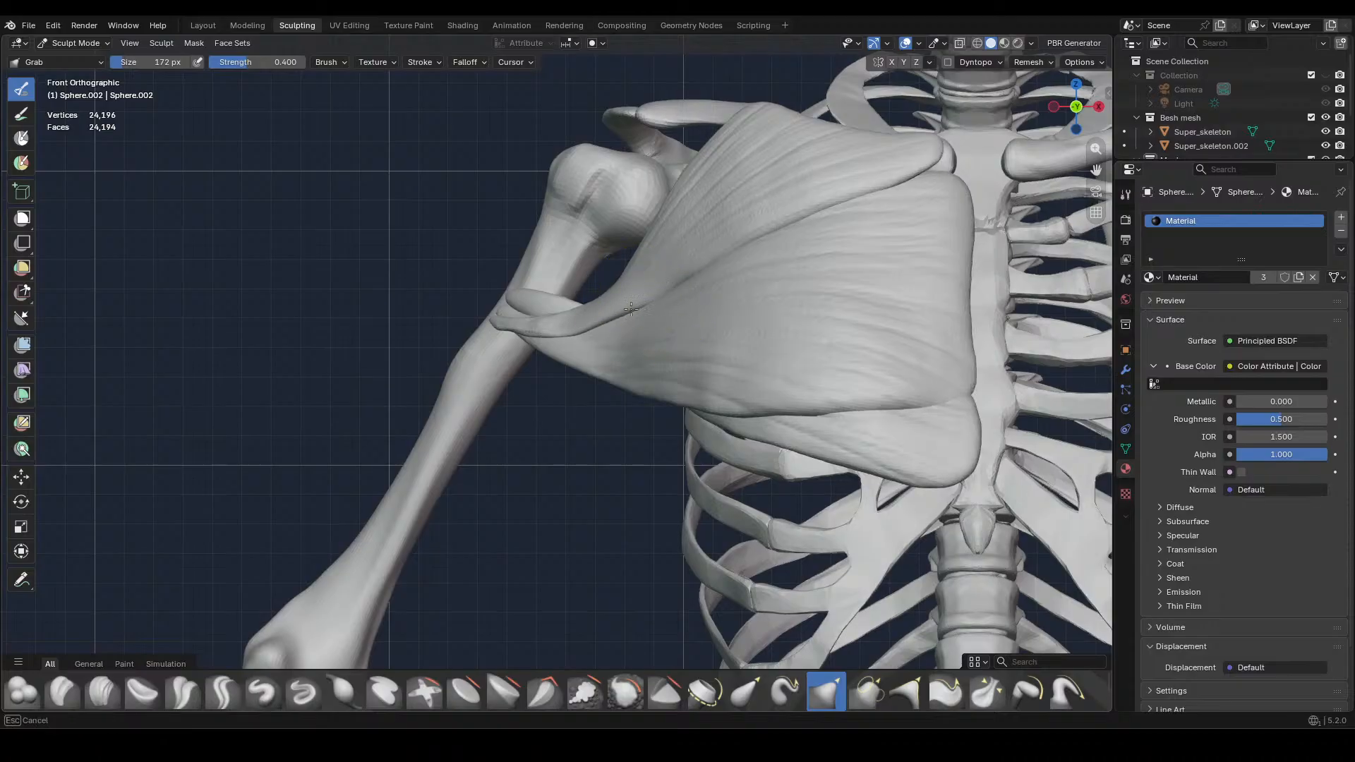
left_click_drag(586, 324, 595, 323)
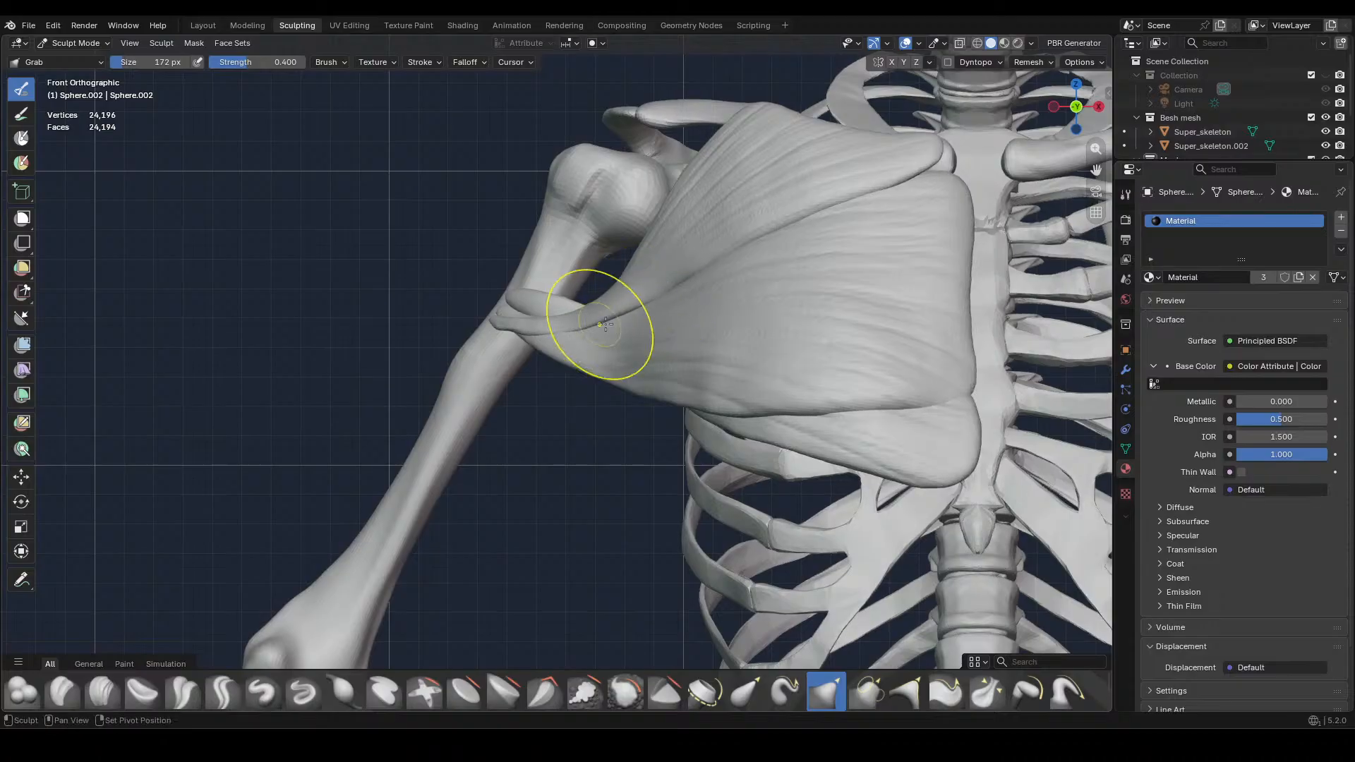
mouse_move(692, 336)
middle_mouse_down("ctrl")
mouse_move(692, 266)
mouse_move(659, 318)
mouse_move(665, 423)
middle_mouse_up("ctrl")
mouse_move(729, 439)
left_mouse_down()
mouse_move(723, 454)
mouse_move(645, 441)
left_mouse_up()
left_click_drag(785, 432, 779, 443)
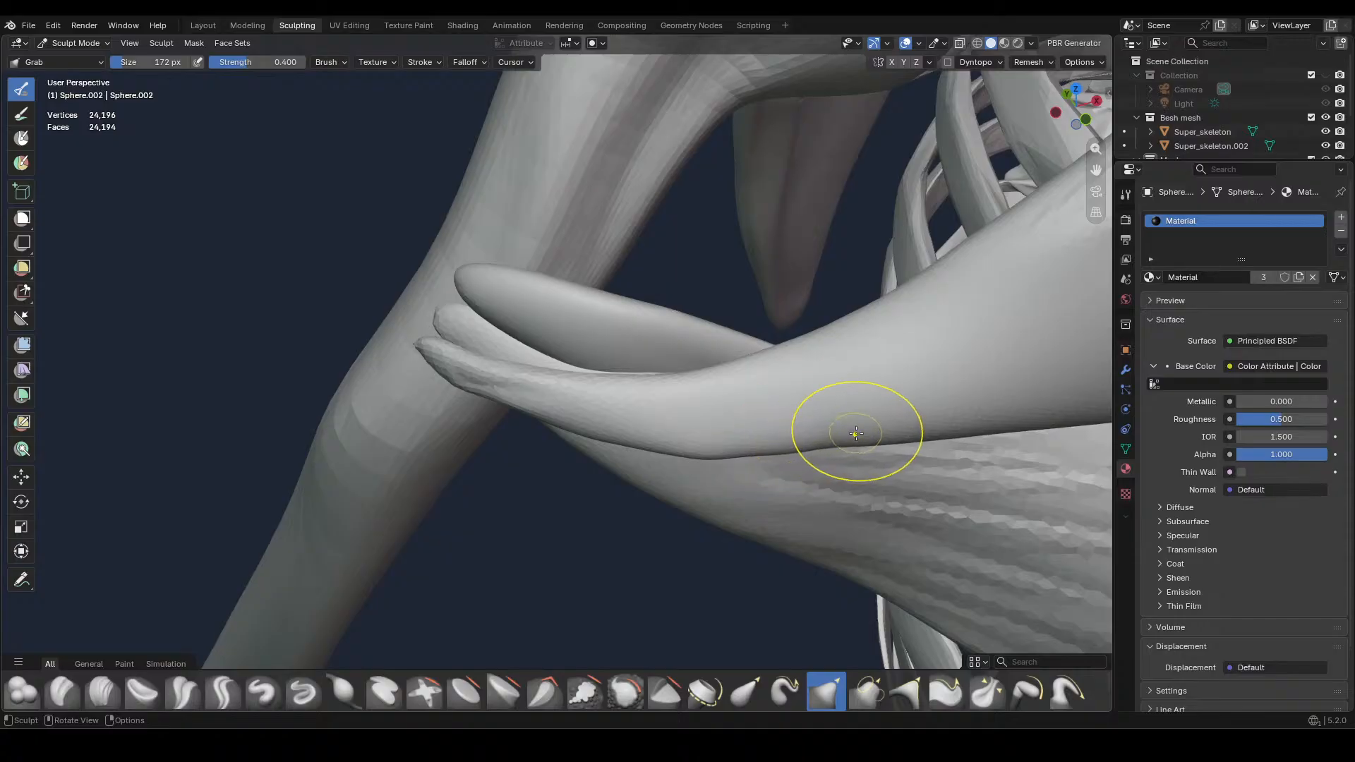
Nudge the upper chest muscle's lower border just above the tendon with Grab at 172 px
key("KP_1")
mouse_move(757, 377)
middle_mouse_down("ctrl")
mouse_move(752, 407)
mouse_move(689, 453)
mouse_move(777, 378)
mouse_move(803, 286)
middle_mouse_up("ctrl")
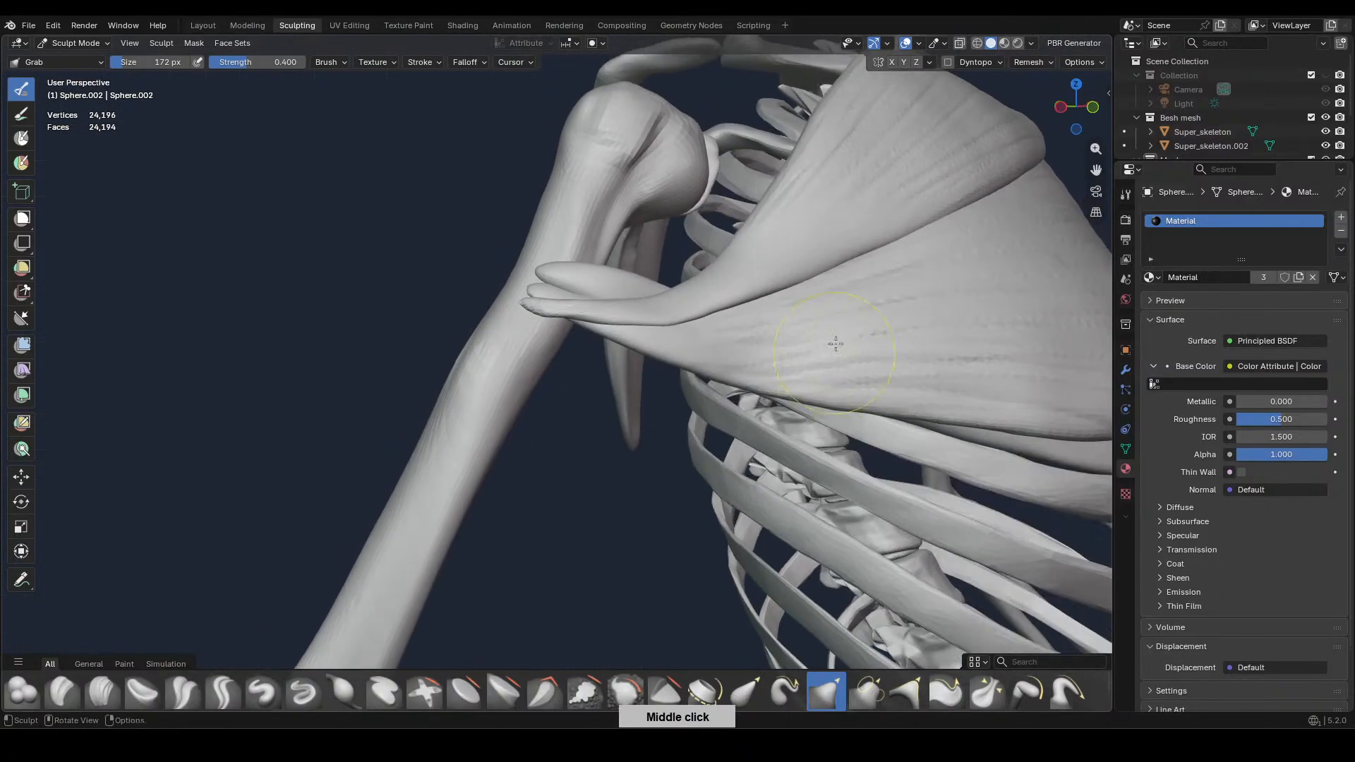
left_click_drag(768, 286, 765, 302)
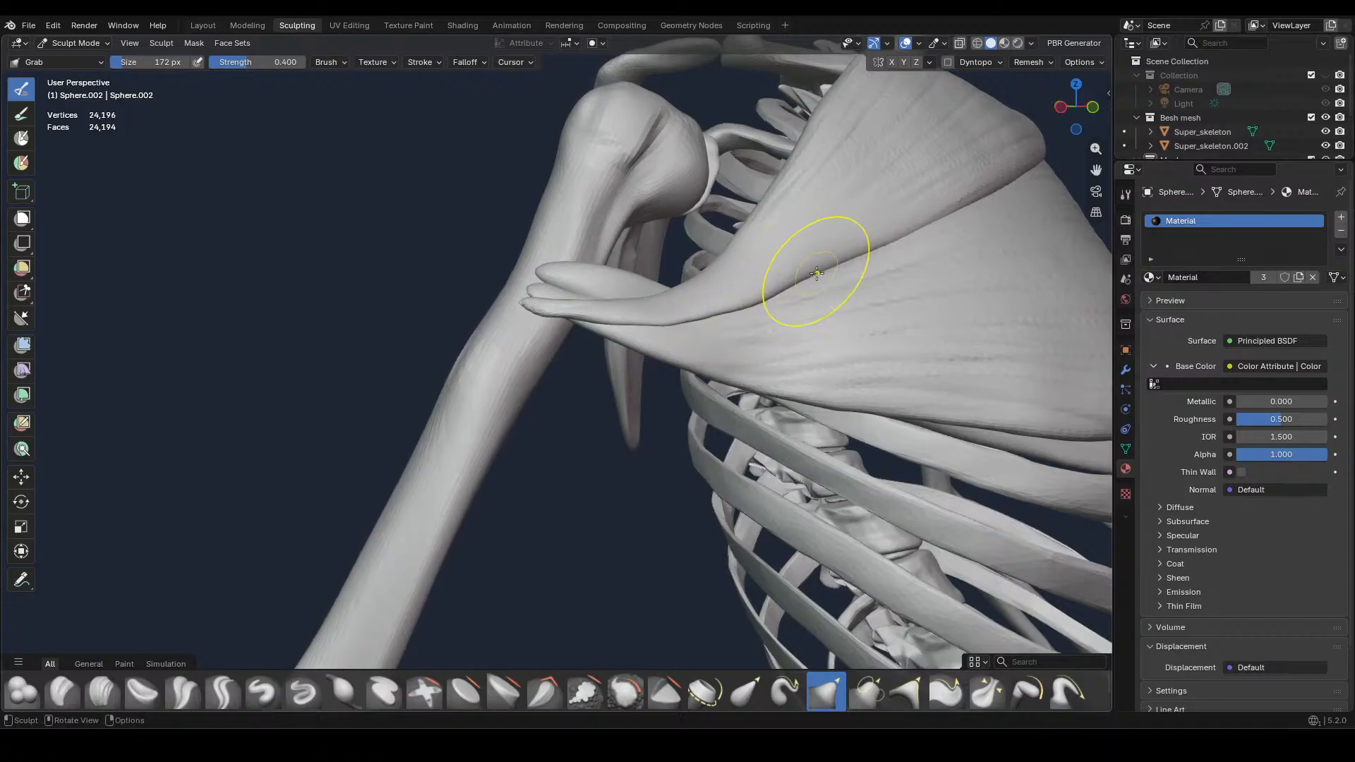
key("KP_1")
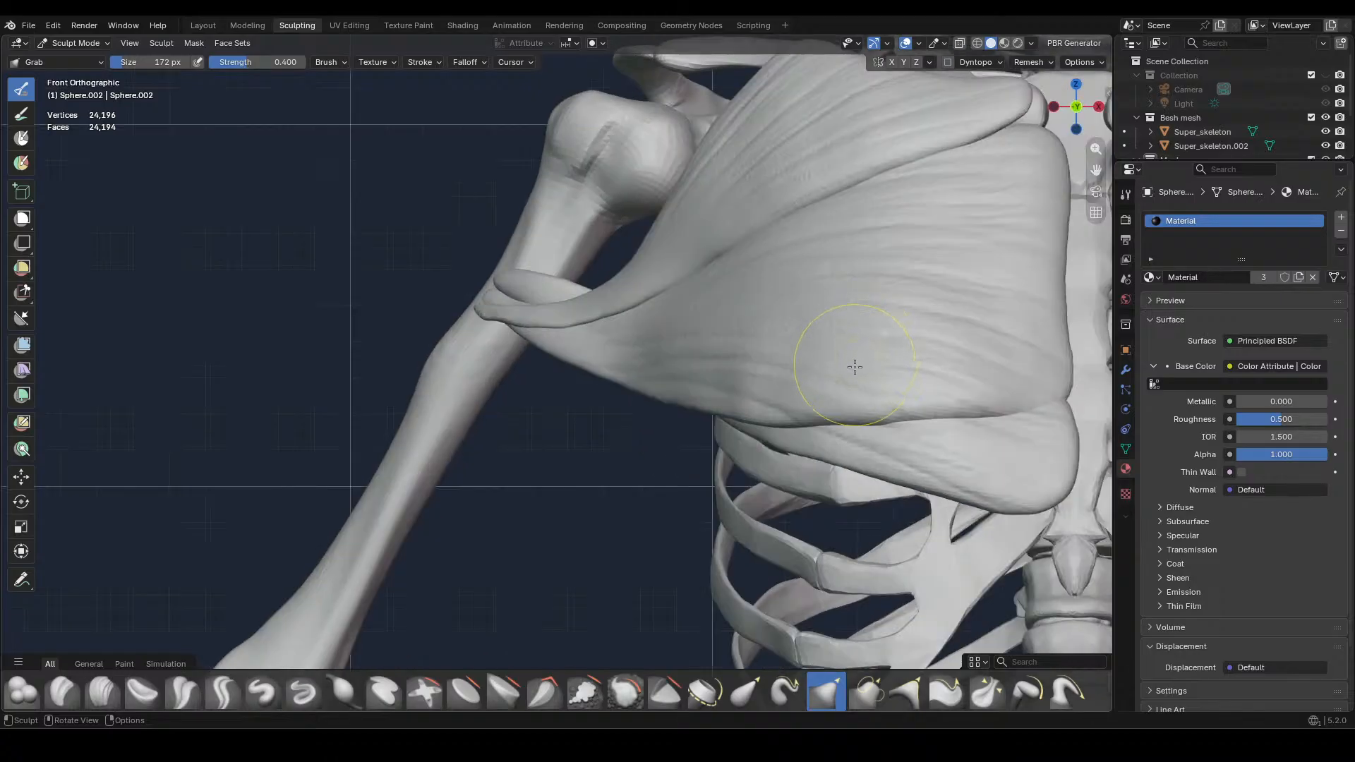
middle_click_drag(853, 378, 752, 467)
key("KP_1")
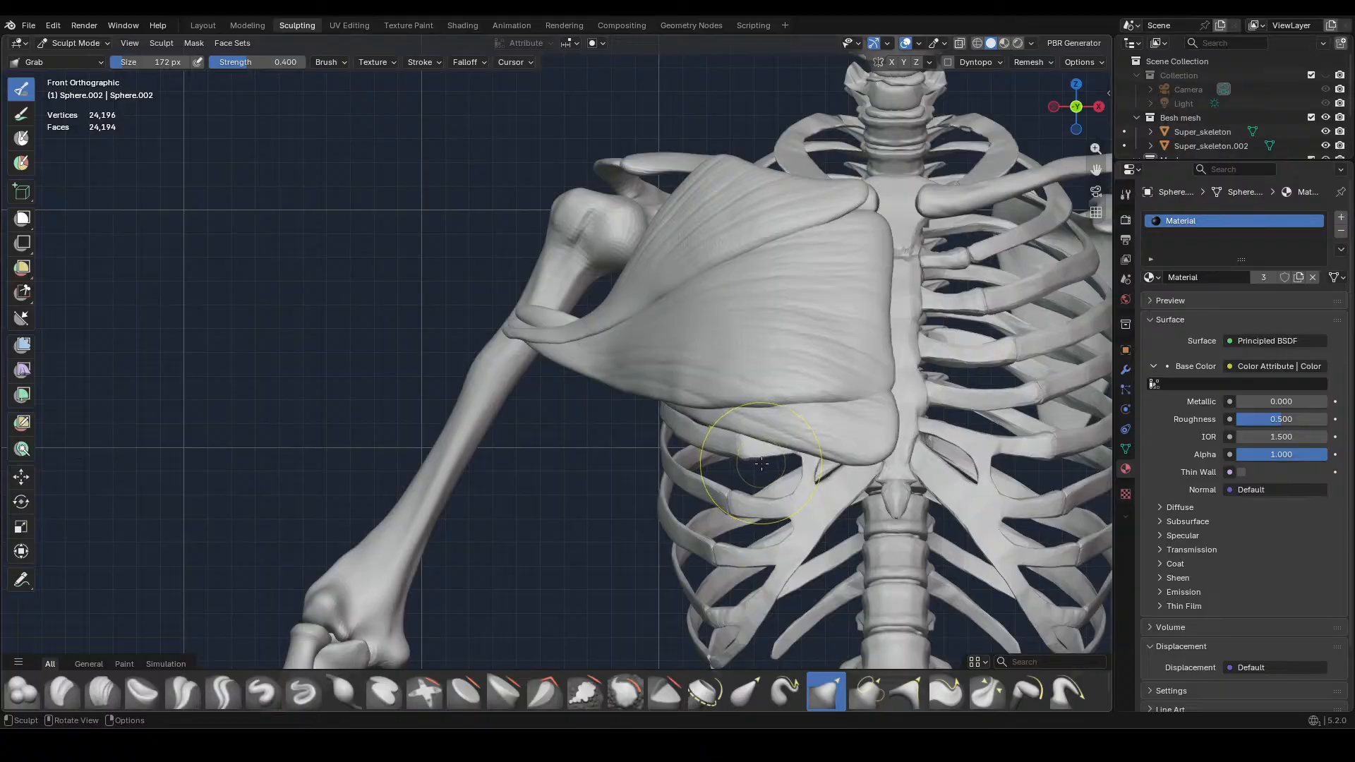
Smooth out the upper chest muscle's outer edge beside the shoulder joint with Grab at 172 px
mouse_move(811, 409)
middle_mouse_down("ctrl")
mouse_move(865, 348)
mouse_move(761, 515)
middle_mouse_up("ctrl")
left_click_drag(670, 244, 688, 241)
left_click_drag(675, 245, 604, 316)
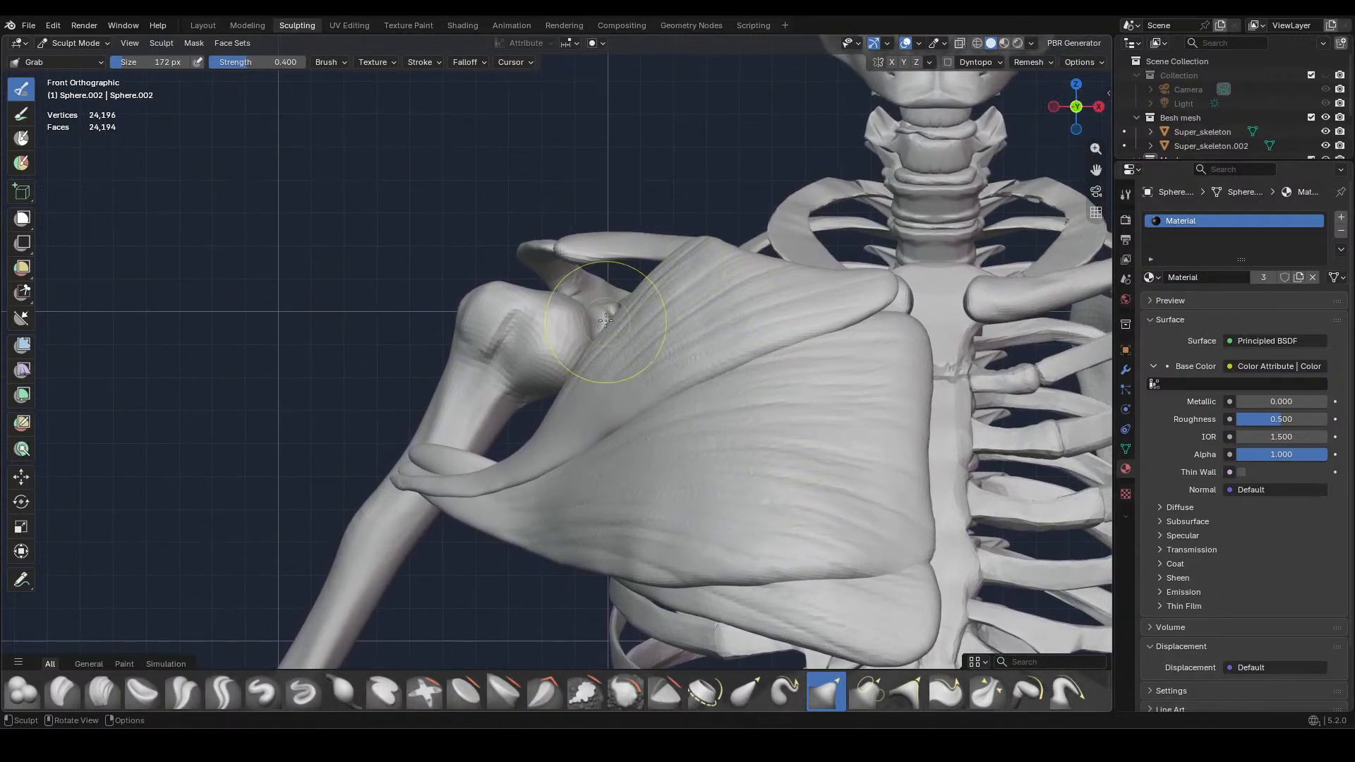
mouse_move(737, 342)
middle_mouse_down("ctrl")
mouse_move(759, 305)
mouse_move(770, 430)
middle_mouse_up("ctrl")
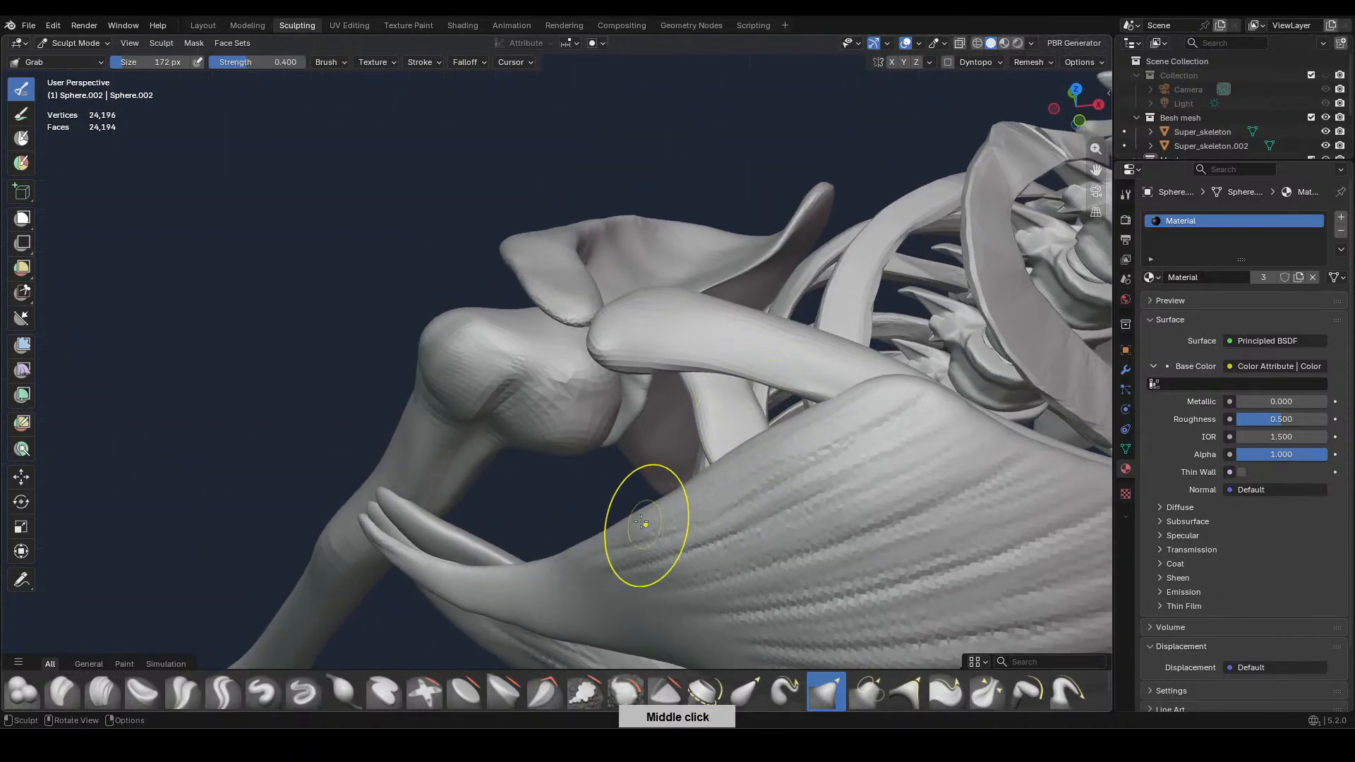
left_click_drag(716, 445, 815, 409)
left_click_drag(612, 525, 598, 530)
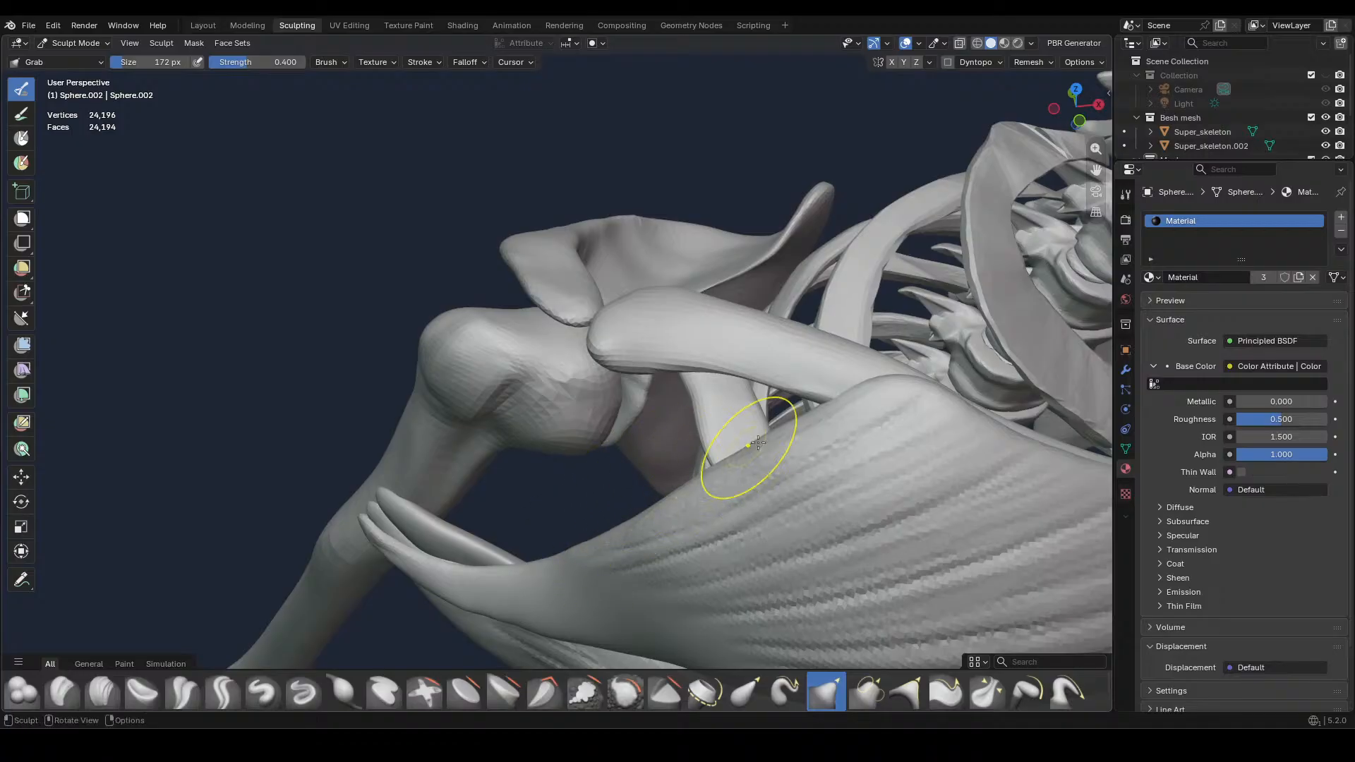
Adjust the seam between the upper and middle chest muscles toward the breastbone with Grab at 172 px
key("KP_1")
middle_click_drag(810, 430, 891, 462, "ctrl")
mouse_move(790, 473)
middle_mouse_down()
mouse_move(867, 478)
mouse_move(832, 446)
middle_mouse_up()
left_click_drag(917, 402, 915, 394)
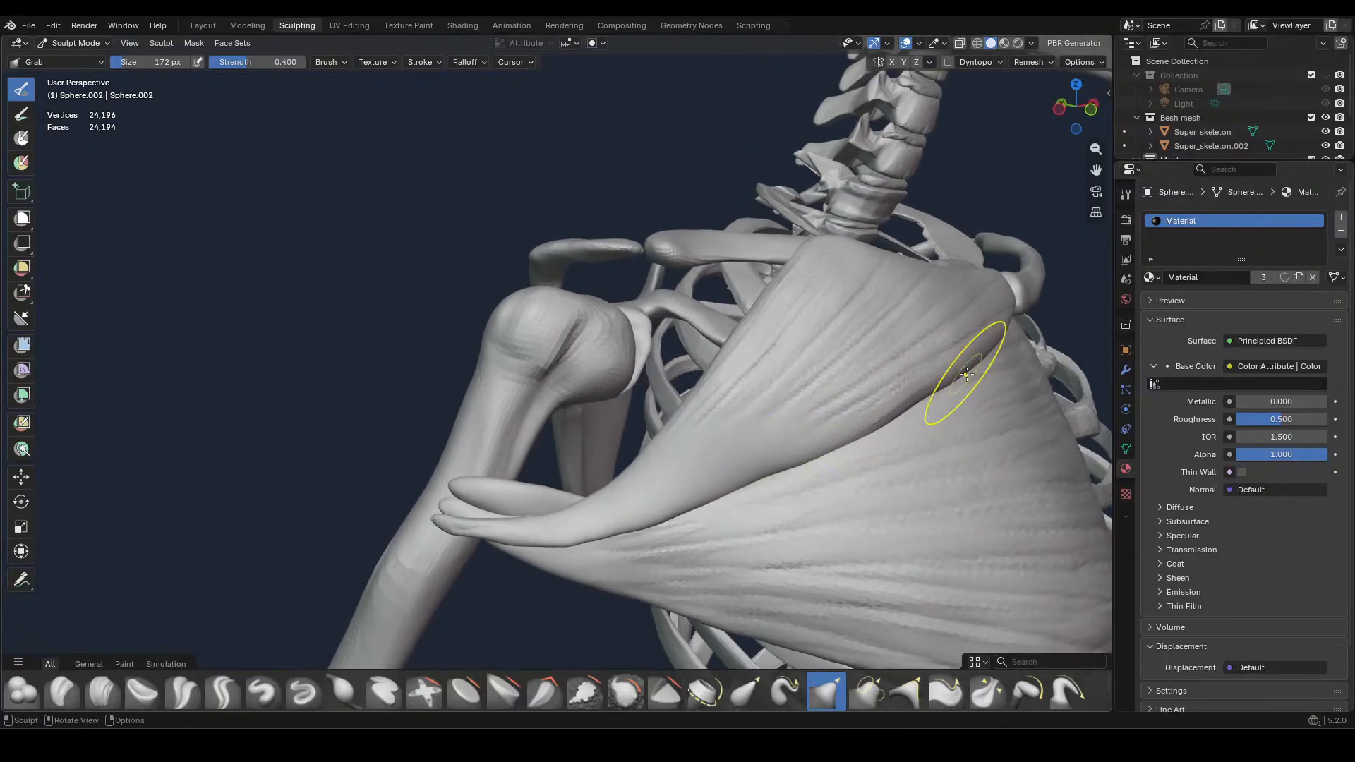
mouse_move(961, 369)
middle_mouse_down()
mouse_move(930, 367)
mouse_move(1006, 335)
middle_mouse_up()
key("KP_1")
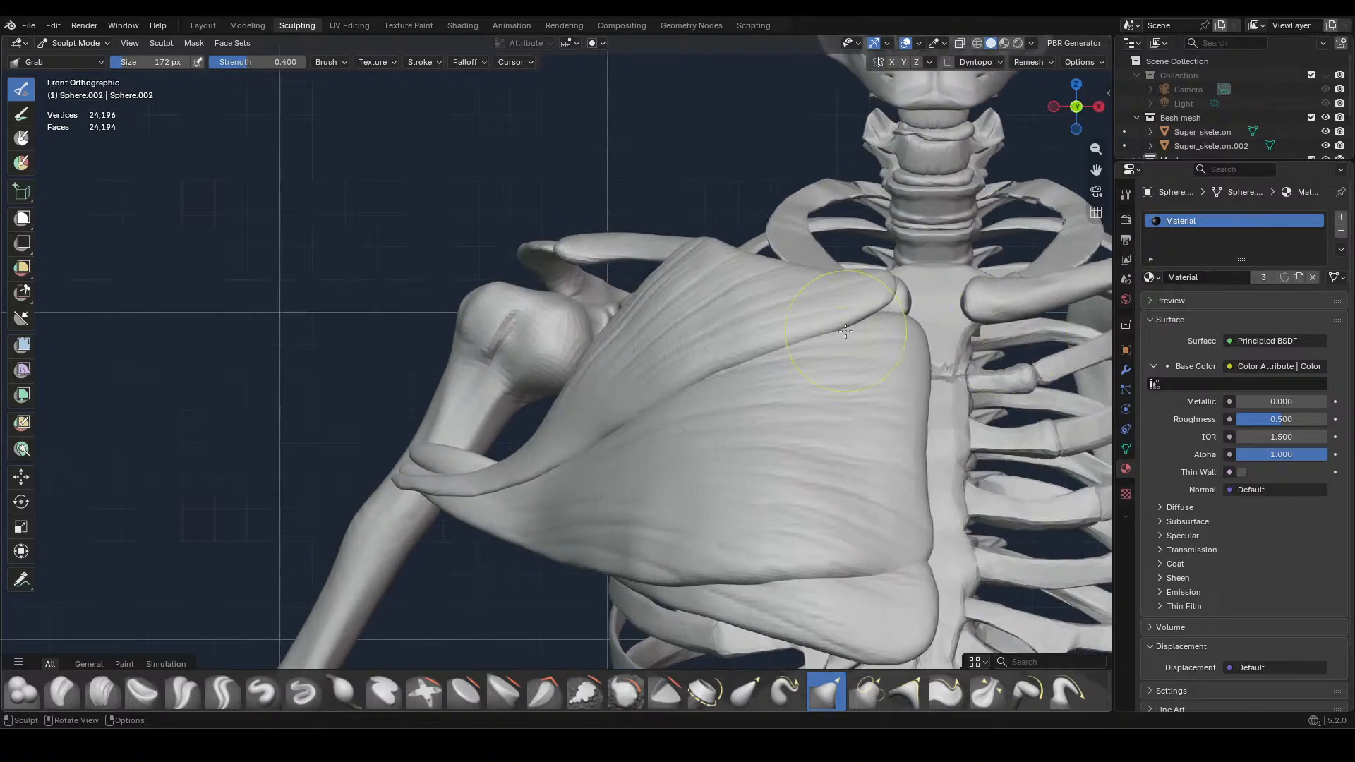
mouse_move(847, 311)
left_mouse_down()
mouse_move(882, 272)
mouse_move(891, 282)
left_mouse_up()
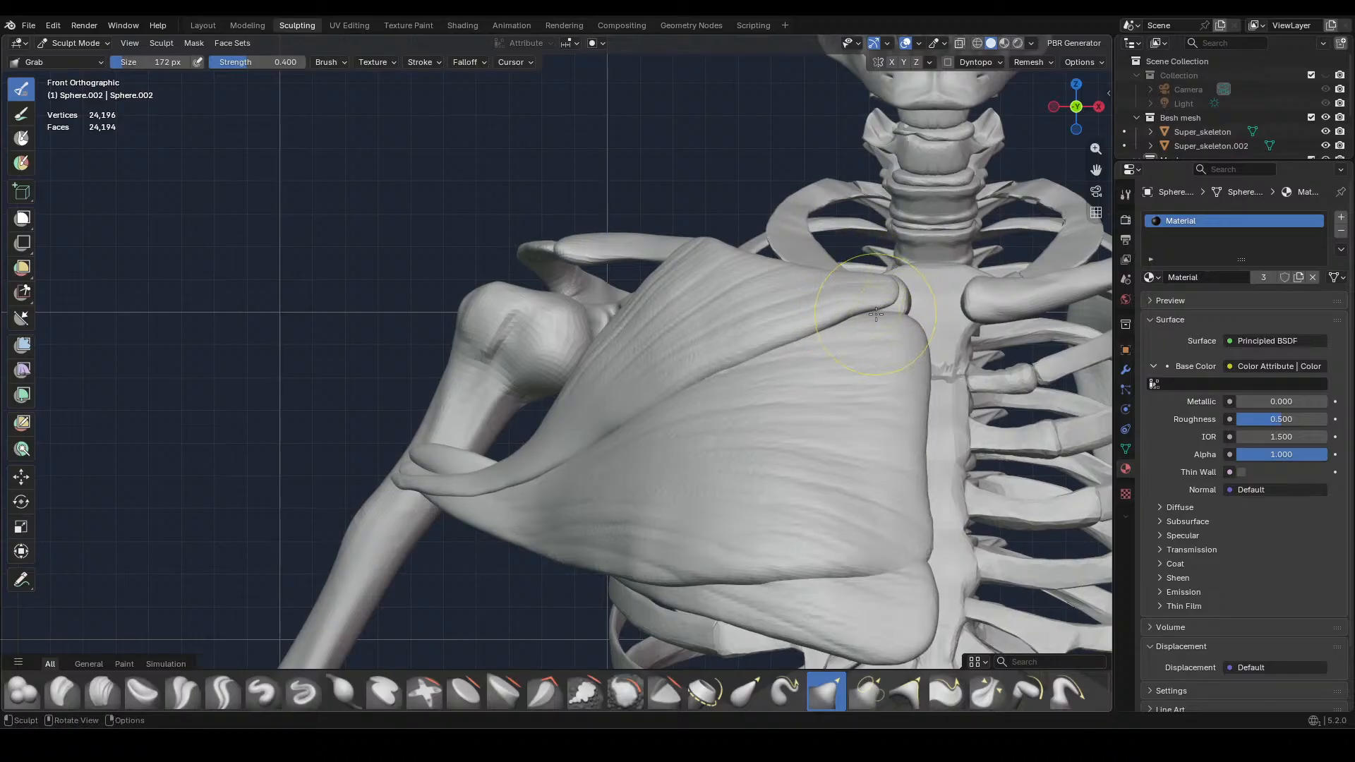
Reposition the upper chest muscle's rounded inner end near the breastbone with Grab at 448 px
mouse_move(891, 282)
middle_mouse_down()
mouse_move(856, 327)
mouse_move(862, 369)
mouse_move(371, 463)
middle_mouse_up()
mouse_move(370, 462)
left_mouse_down()
mouse_move(356, 456)
mouse_move(366, 409)
left_mouse_up()
key("f")
left_click(352, 447)
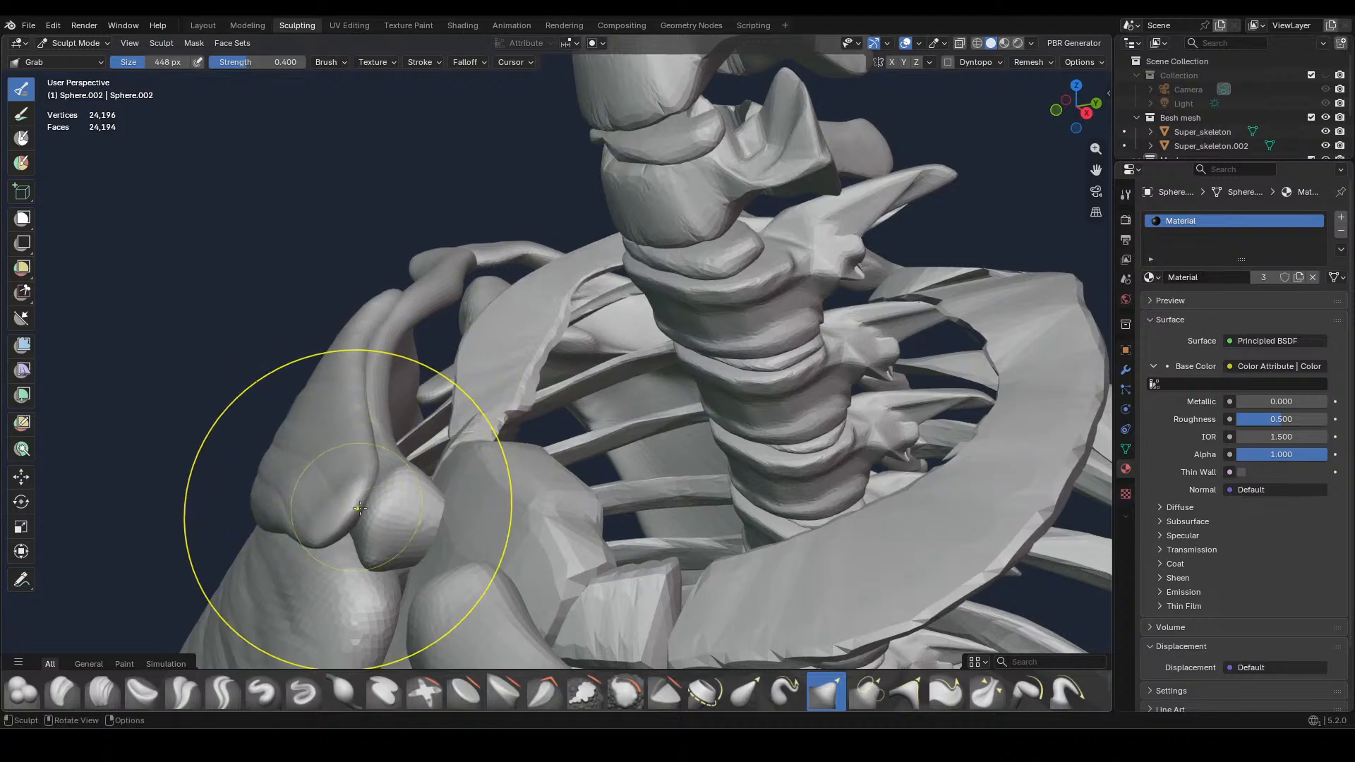
middle_click_drag(353, 493, 426, 416)
Refine the depth of the upper chest muscle's inner end and upper edge along the collarbone with Grab at 284 px
key("f")
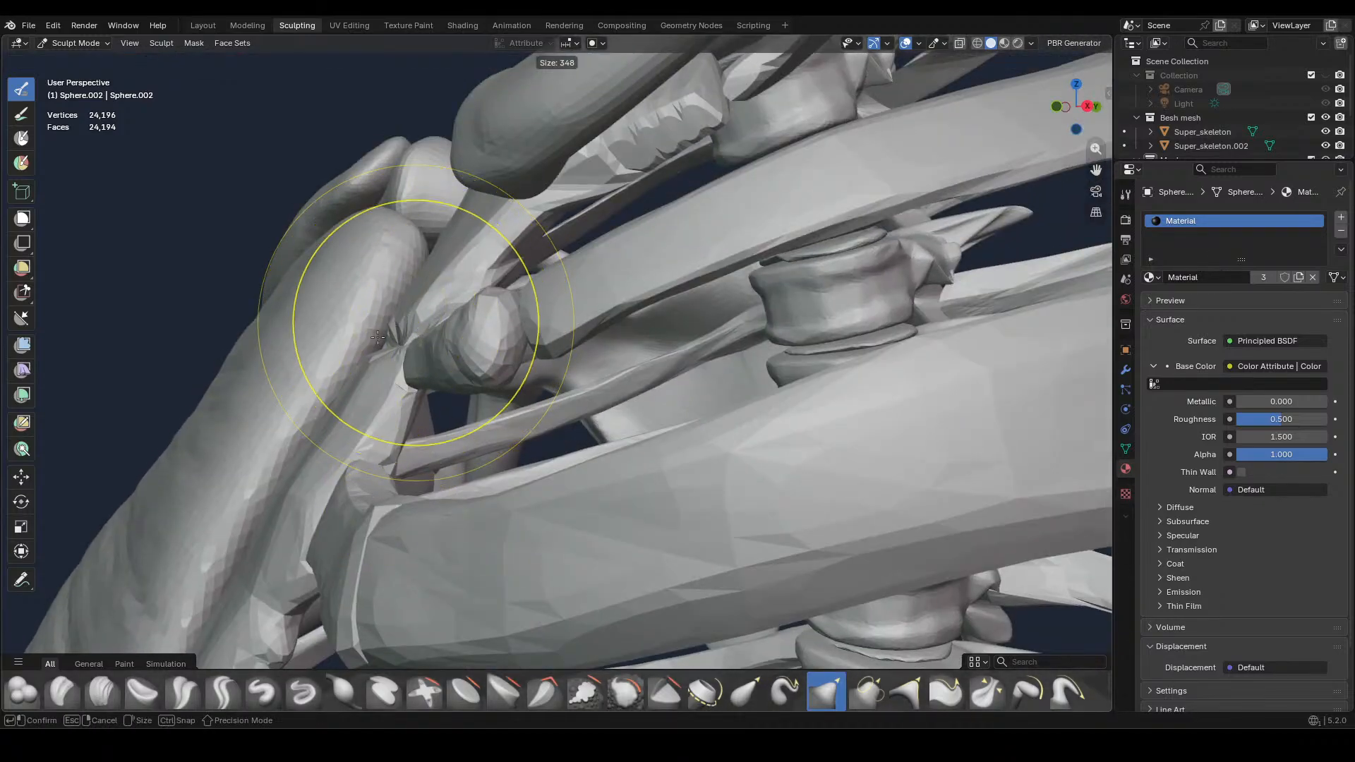
left_click(358, 316)
left_click_drag(357, 189, 370, 195)
left_click_drag(367, 189, 395, 201)
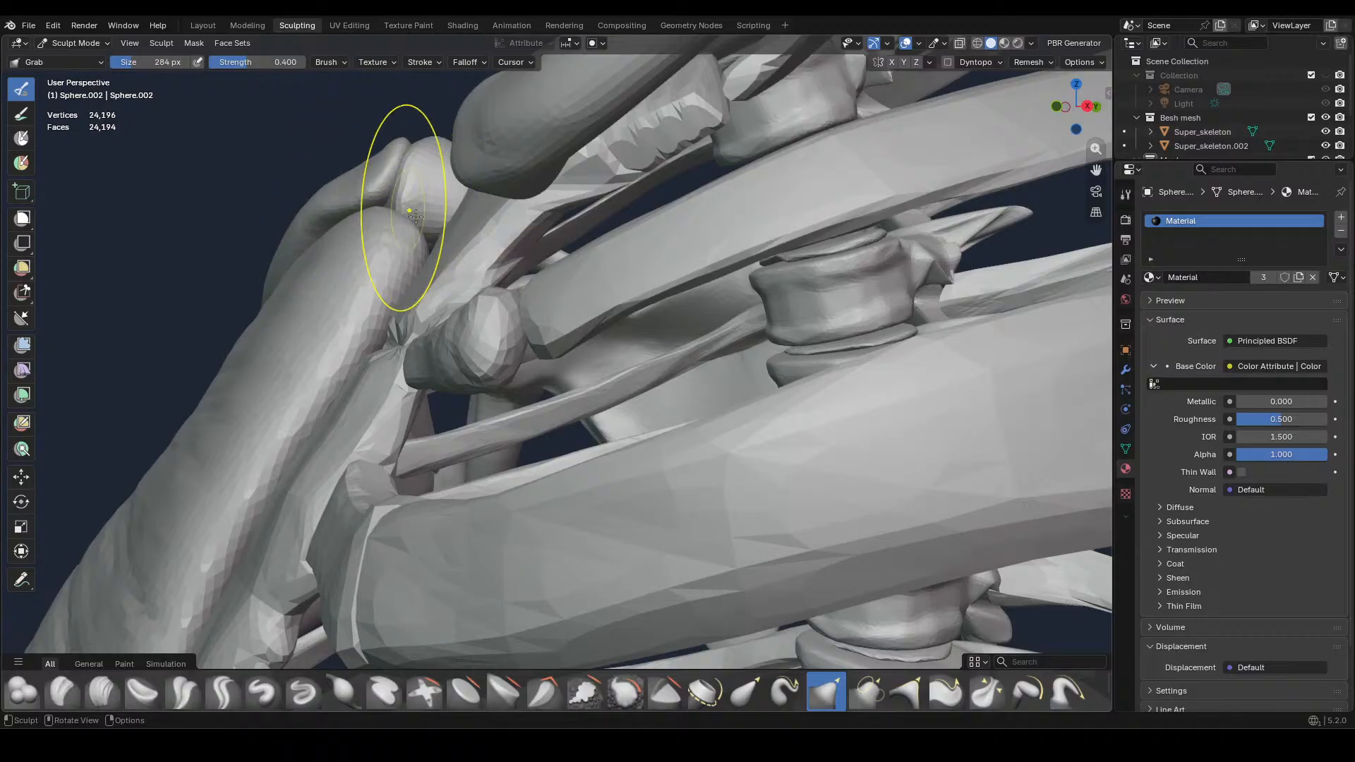
mouse_move(408, 203)
middle_mouse_down()
mouse_move(746, 228)
mouse_move(877, 181)
mouse_move(613, 162)
middle_mouse_up()
left_click_drag(612, 163, 615, 184)
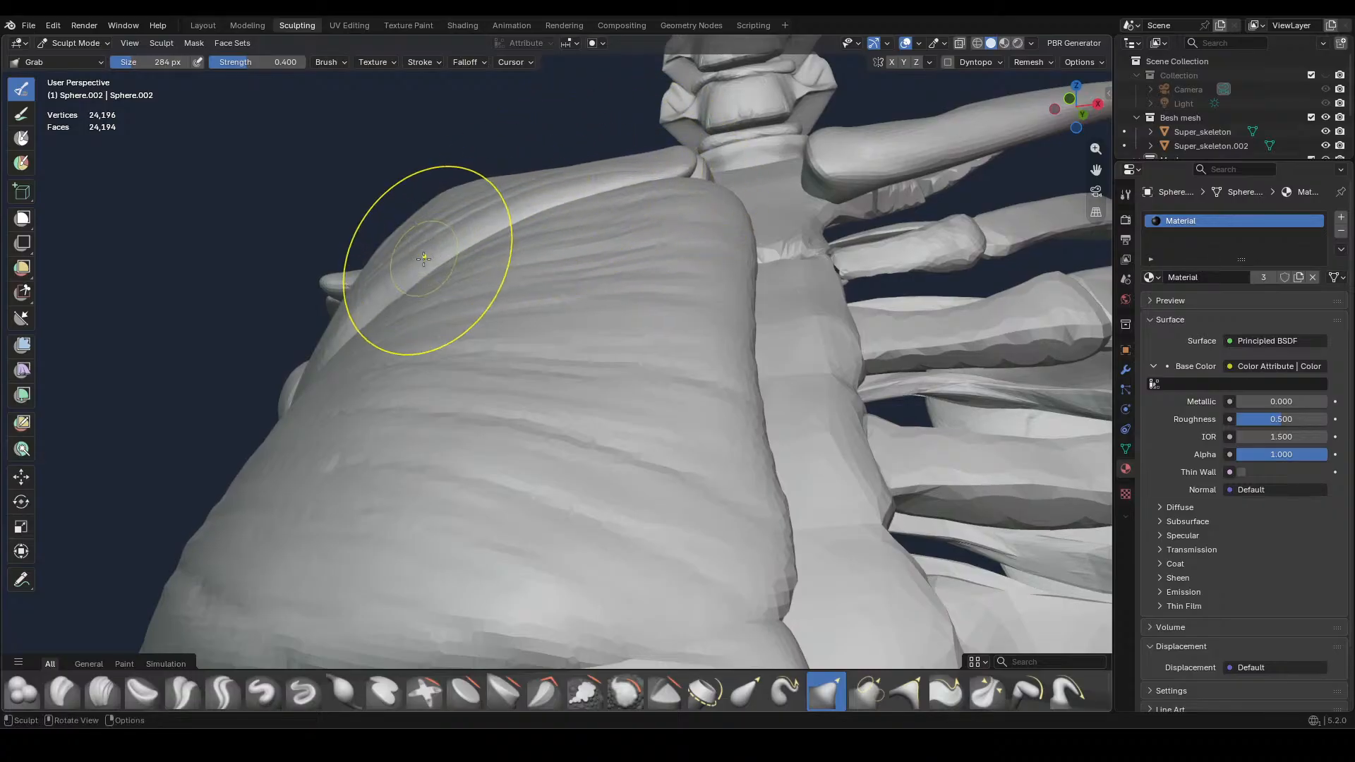
middle_click_drag(408, 256, 601, 290)
key("KP_1")
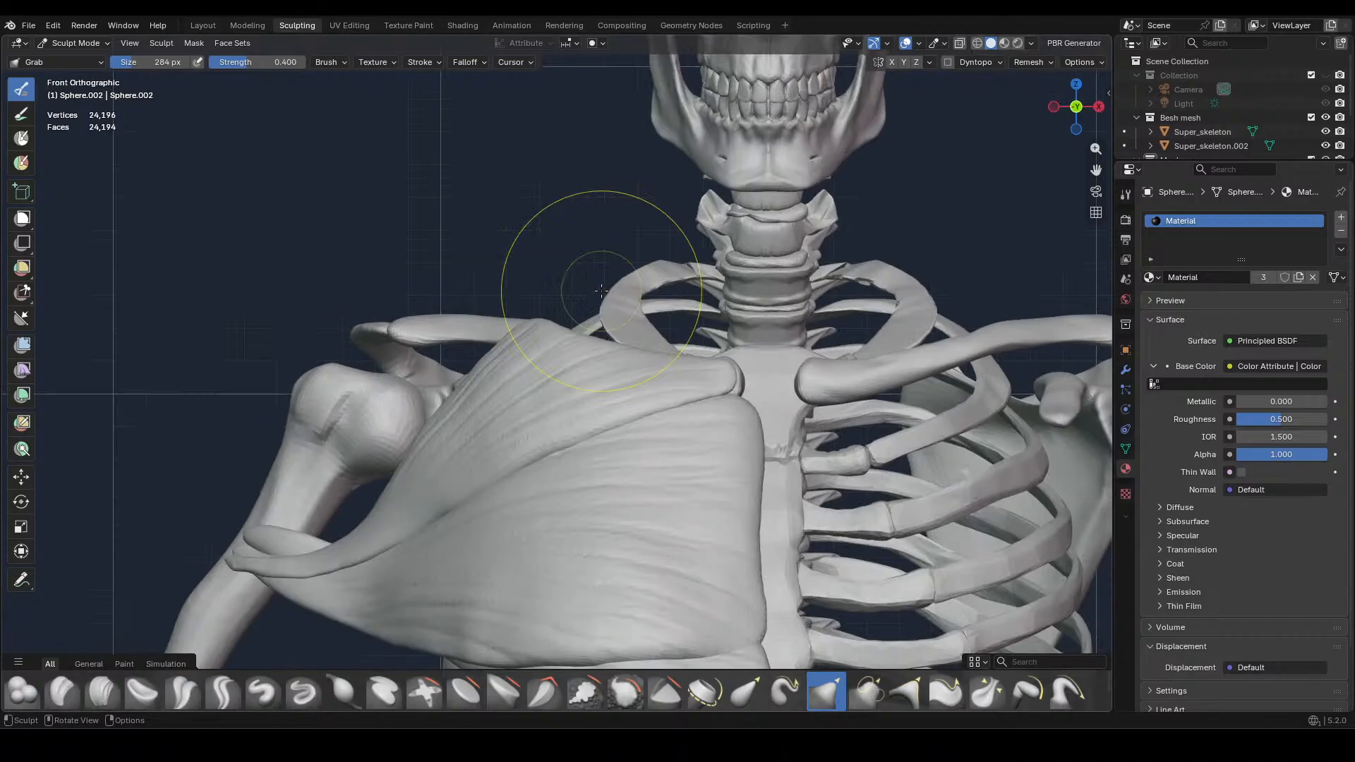
Set the Grab brush size to 128 px with the chest muscles in front view
scroll(601, 290, "down", 5)
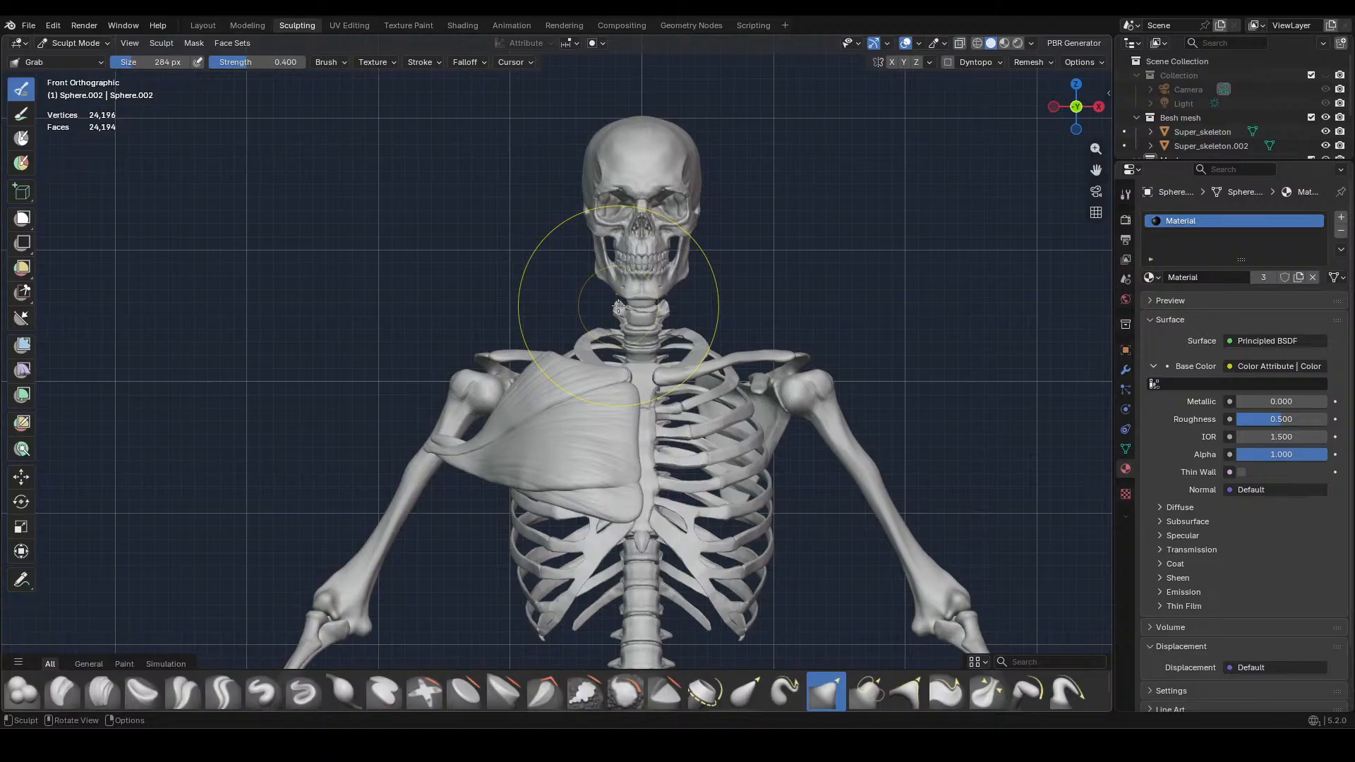
scroll(617, 305, "up", 4)
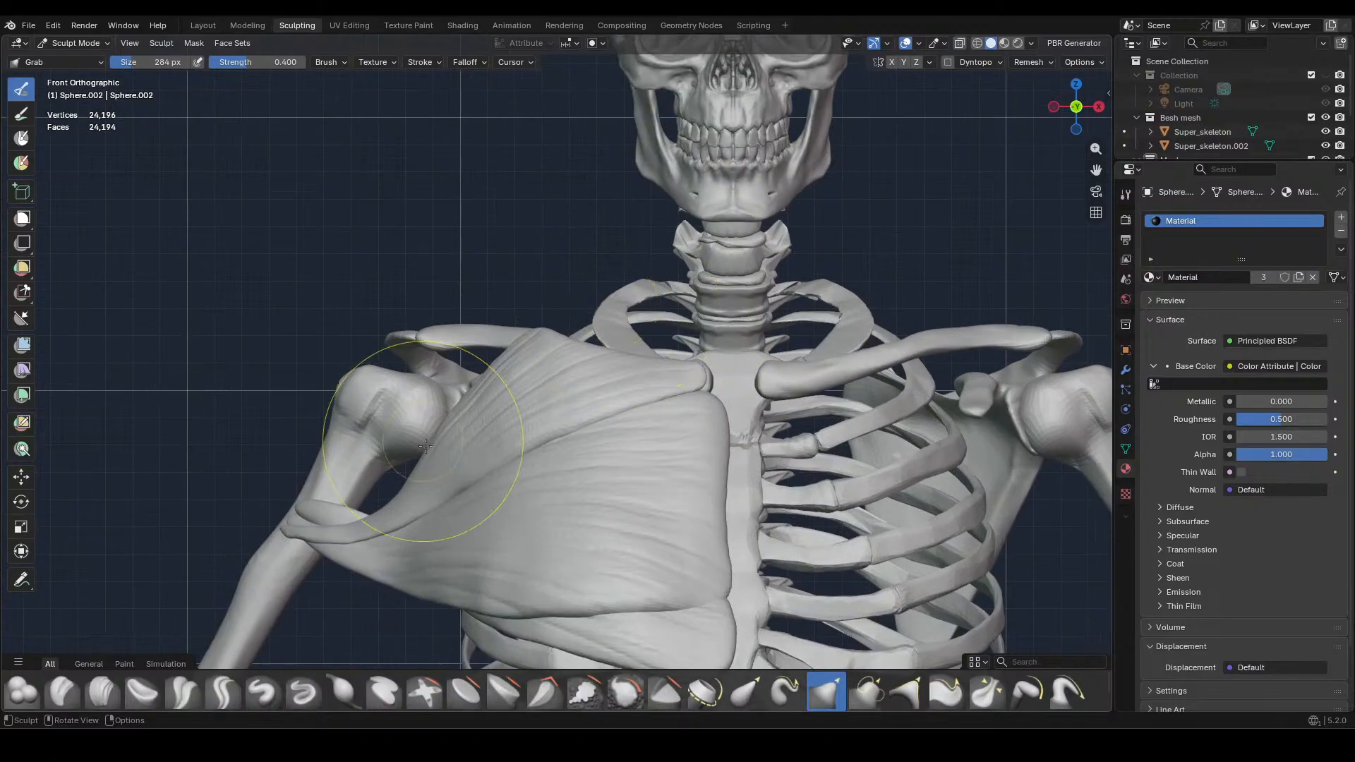
key("f")
left_click(436, 442)
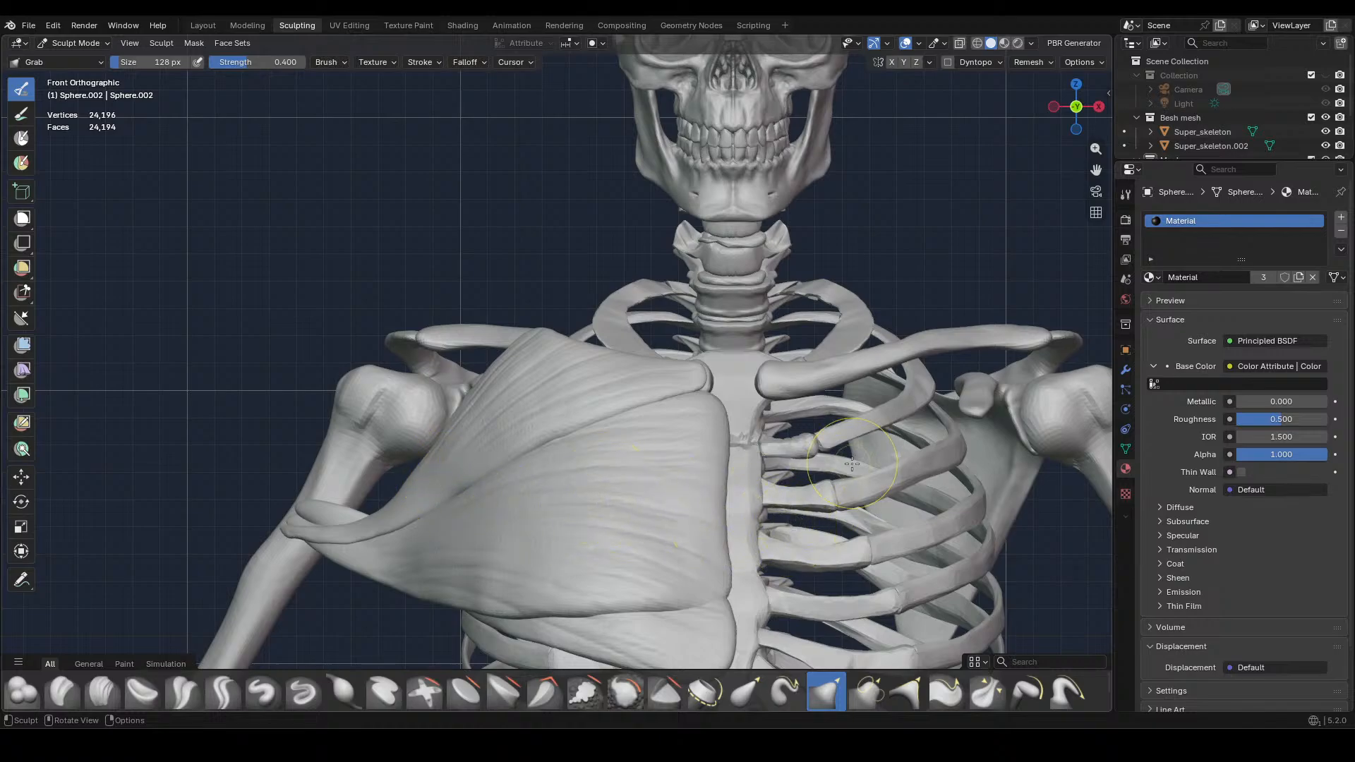
middle_click_drag(843, 479, 750, 523, "shift")
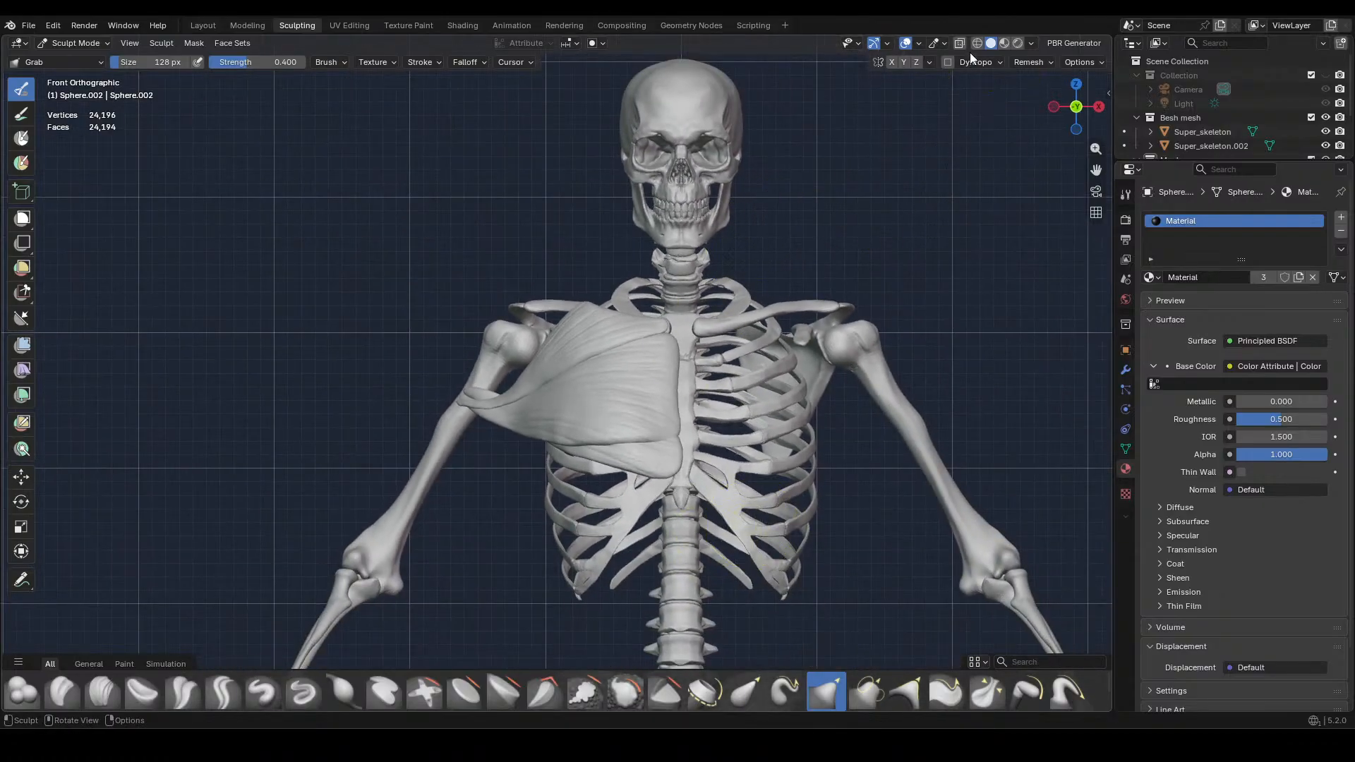
Check the painted muscle colors in Material Preview shading and save the file, ending in Solid shading
left_click(1005, 43)
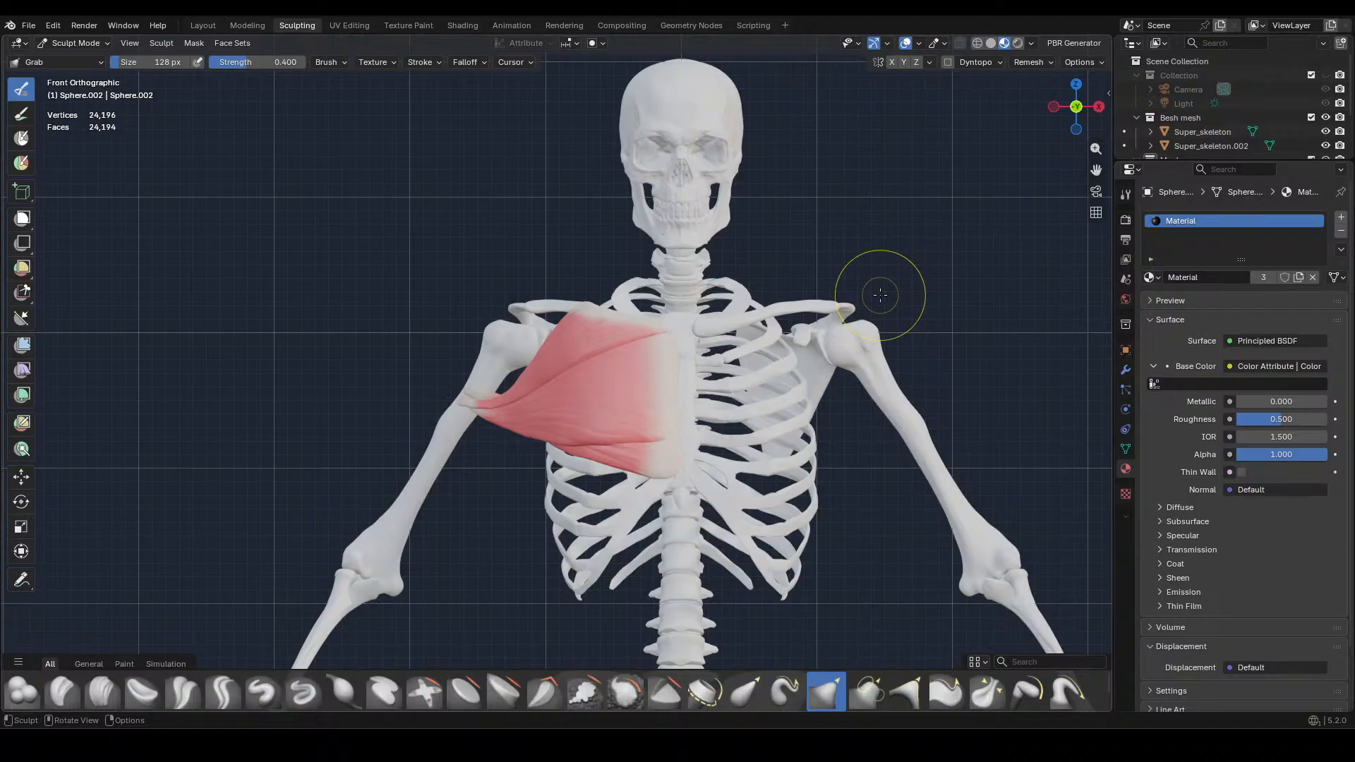
scroll(880, 295, "down", 1)
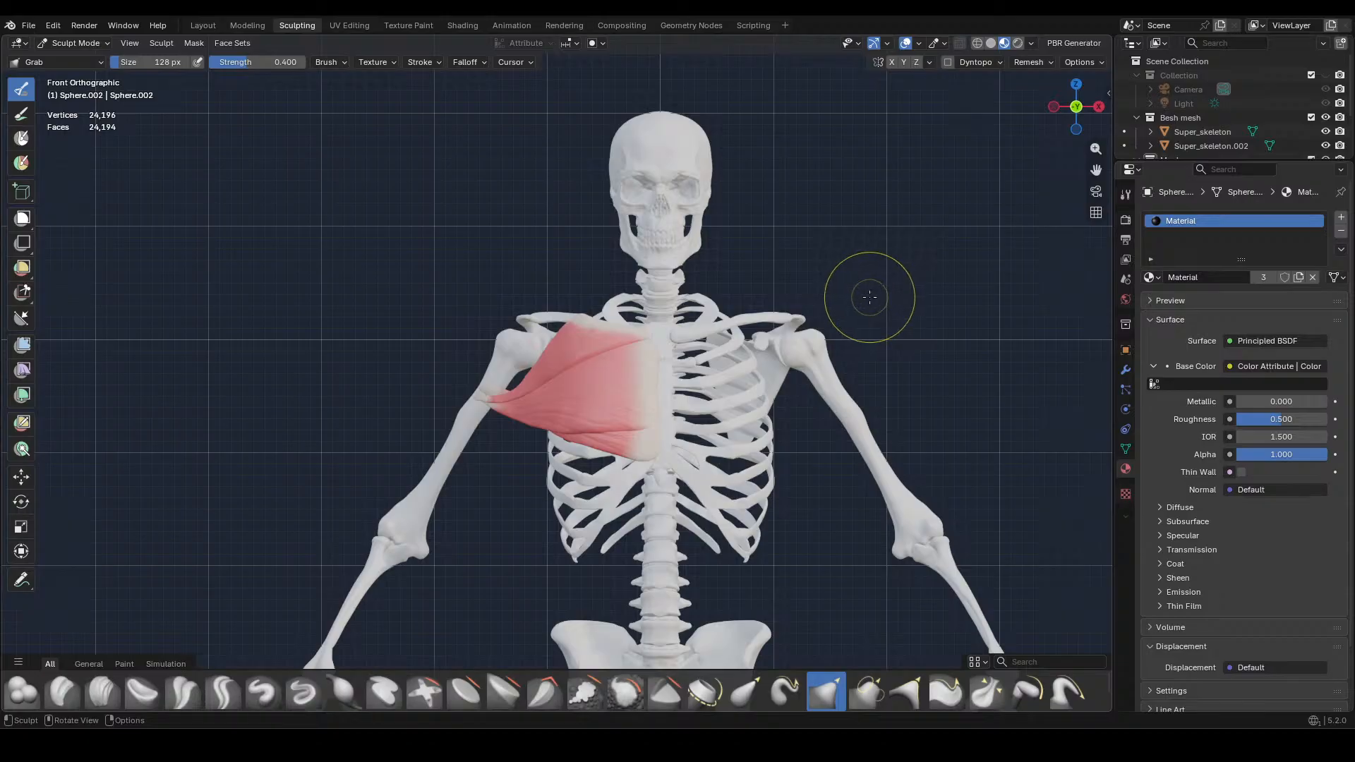
middle_click_drag(869, 297, 816, 295, "shift")
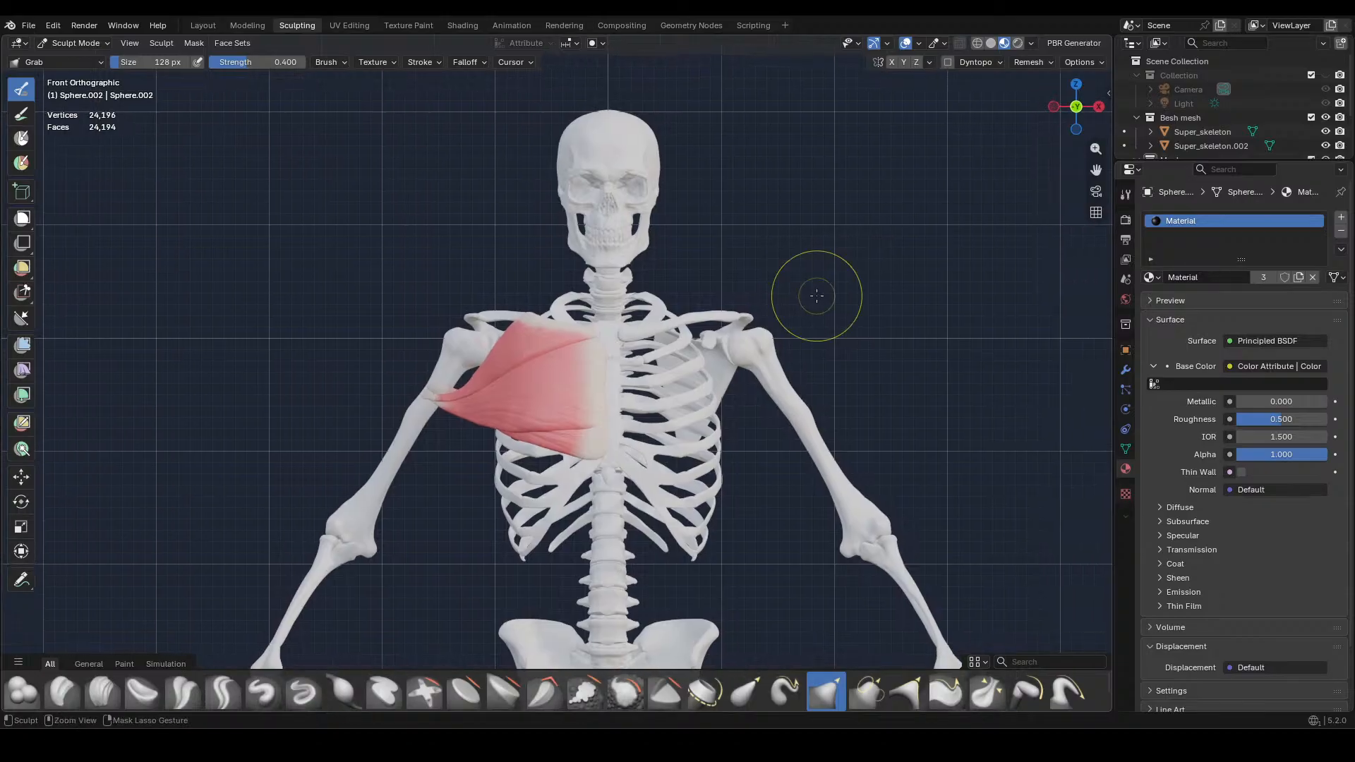
key("ctrl+s")
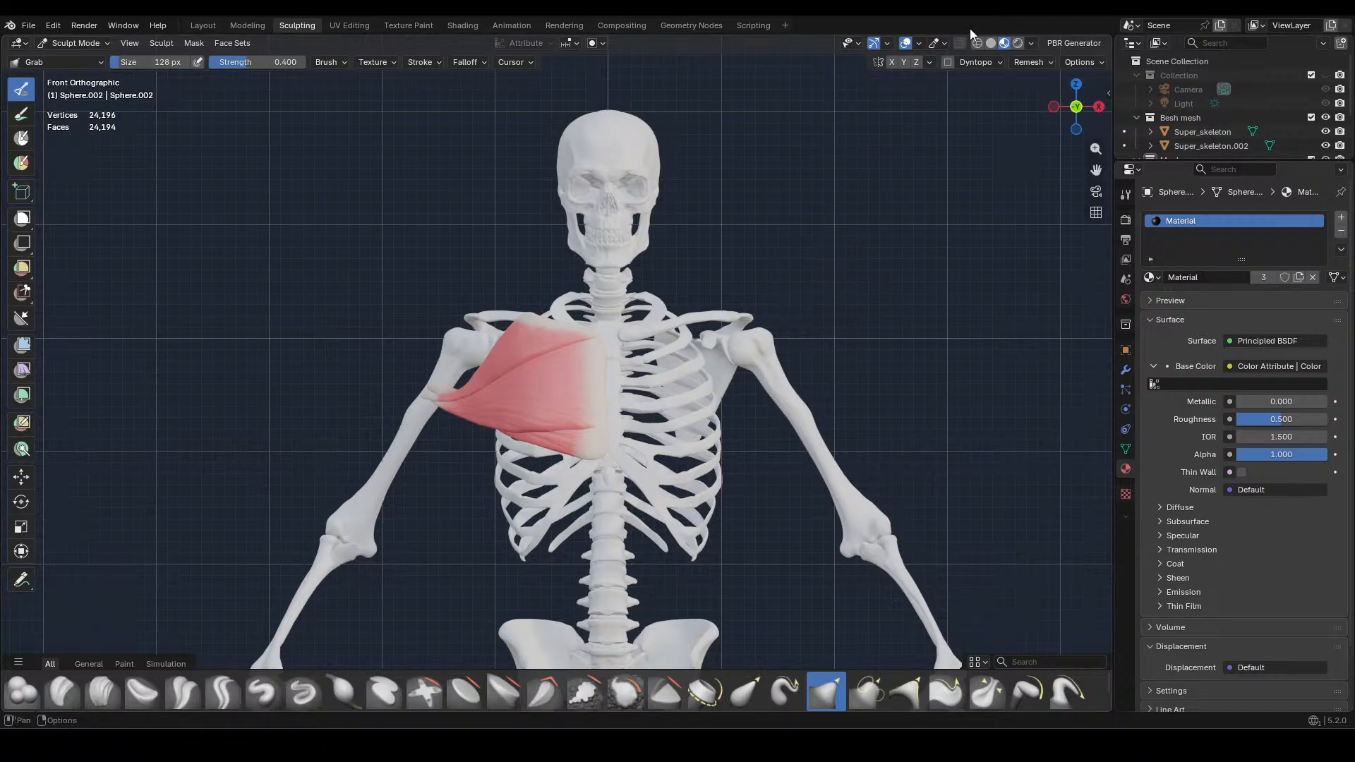
left_click(990, 43)
Switch sculpting to the middle chest muscle and examine the chest muscles' fit from above, below and the front
scroll(487, 441, "up", 4)
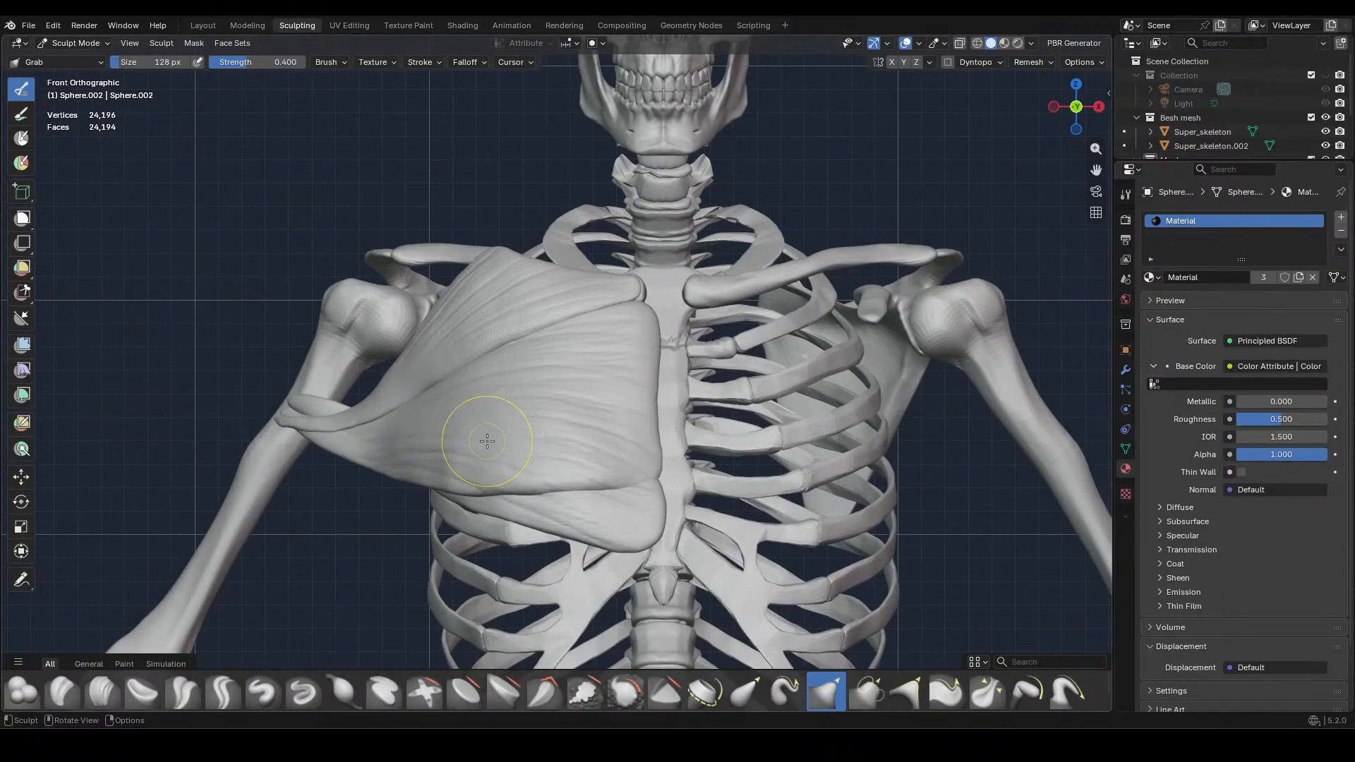
middle_click_drag(496, 445, 585, 360, "shift")
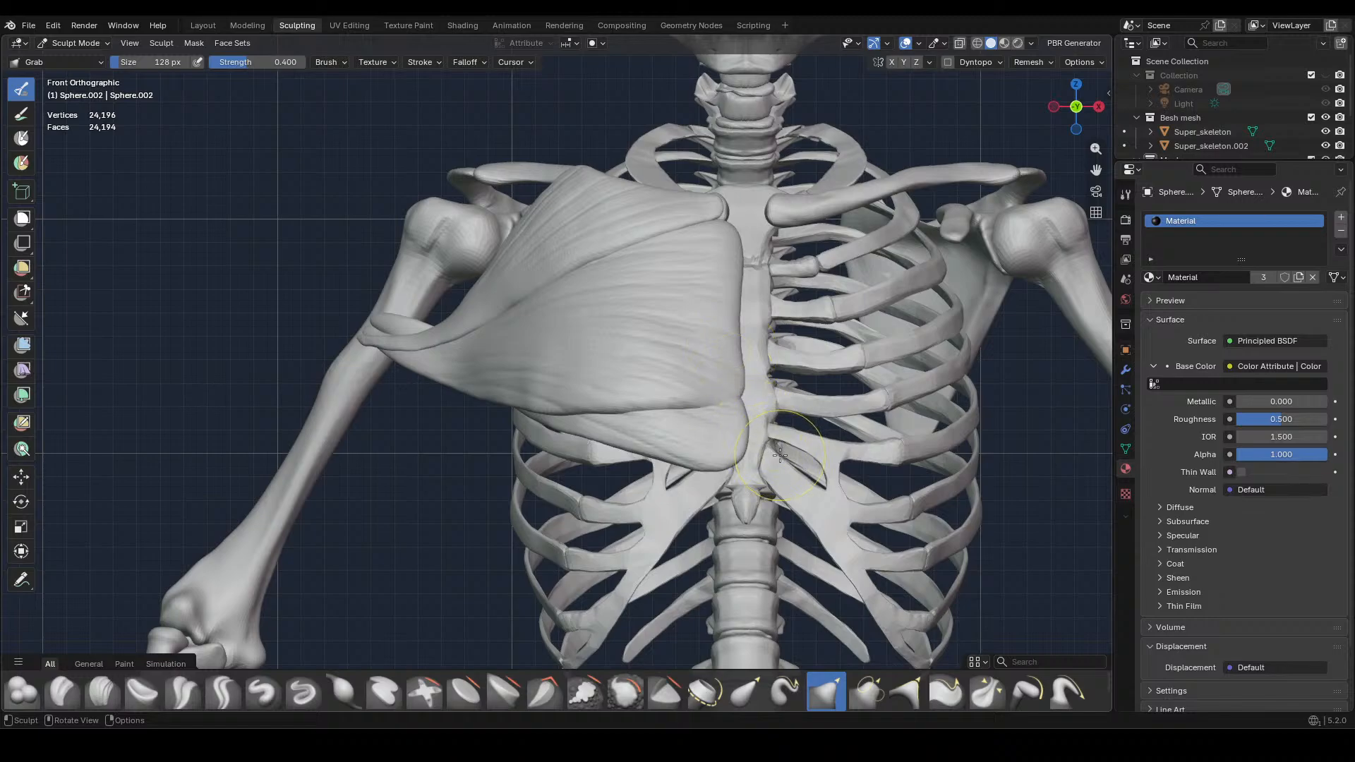
key("alt+q")
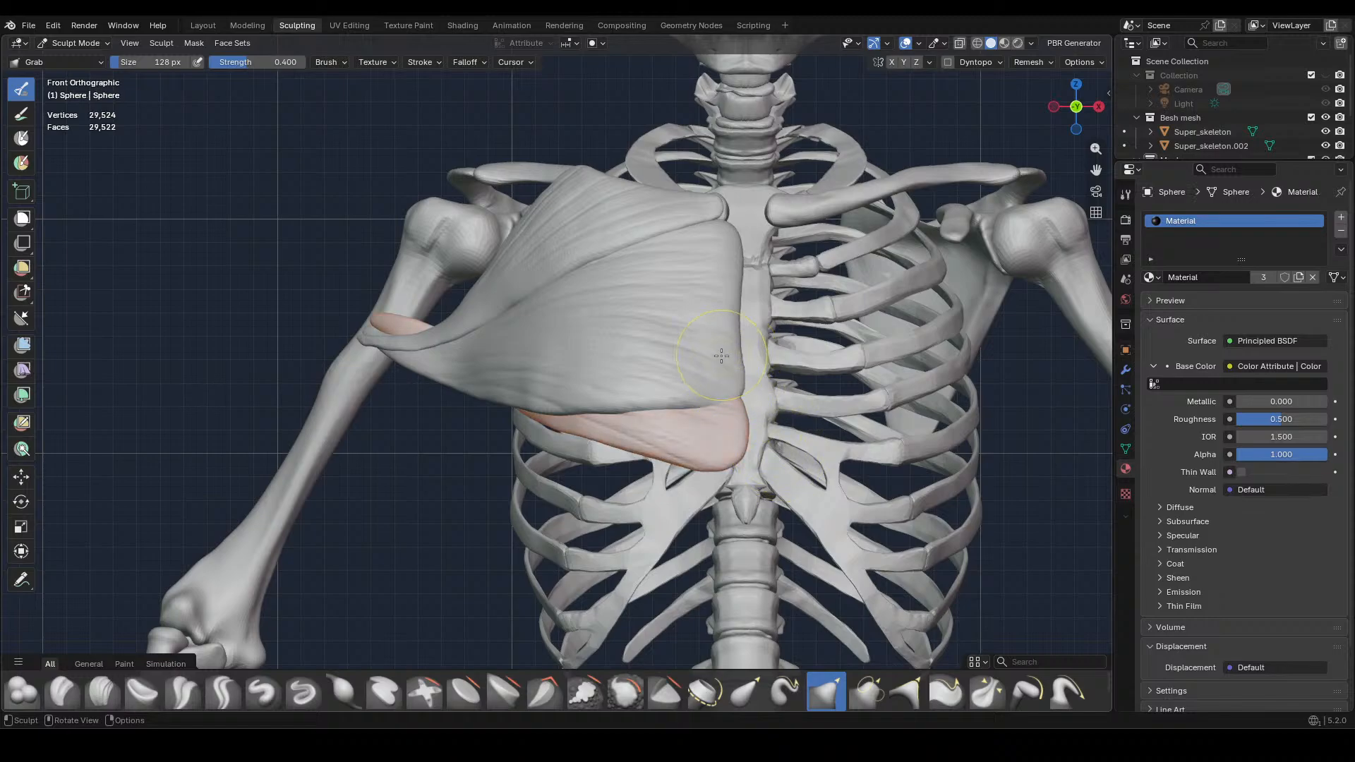
key("alt+q")
mouse_move(722, 360)
middle_mouse_down()
mouse_move(797, 422)
mouse_move(755, 441)
mouse_move(720, 520)
middle_mouse_up()
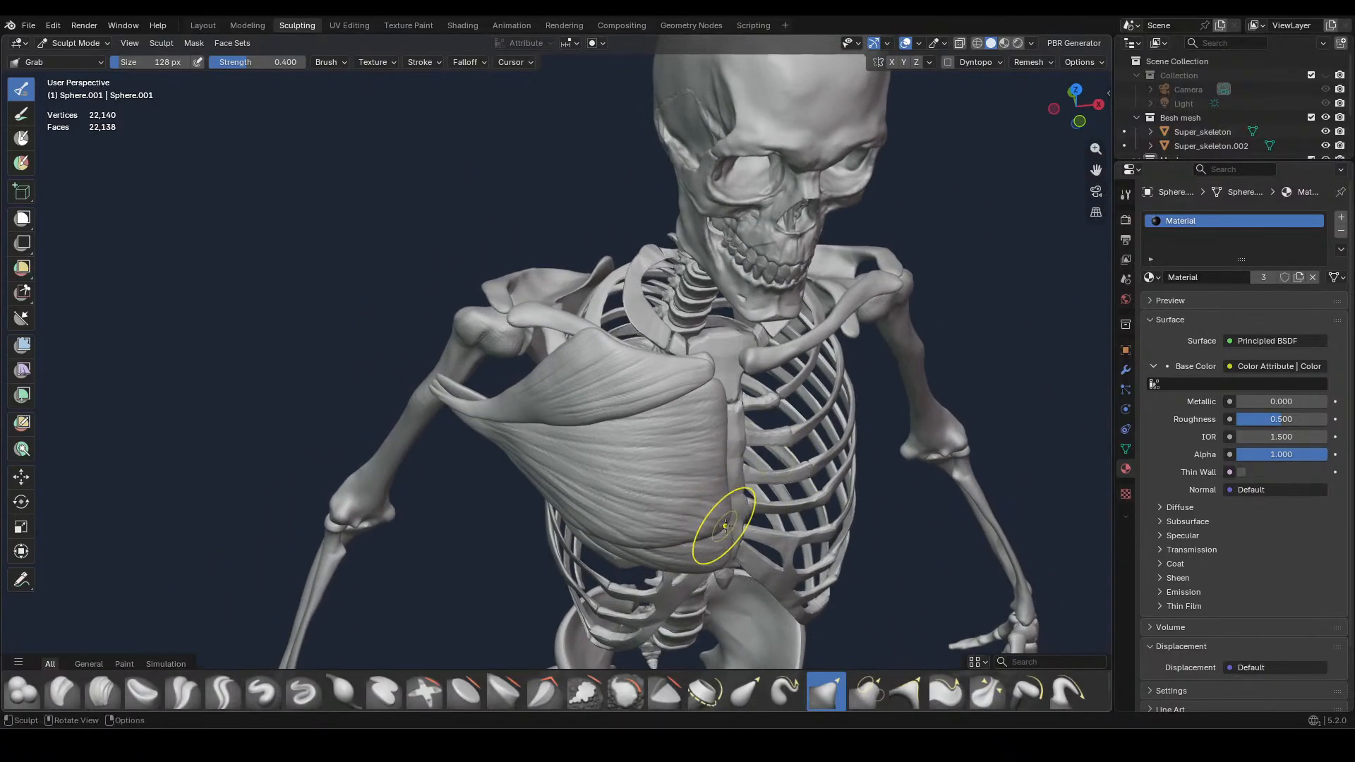
mouse_move(699, 528)
middle_mouse_down()
mouse_move(727, 428)
mouse_move(637, 375)
middle_mouse_up()
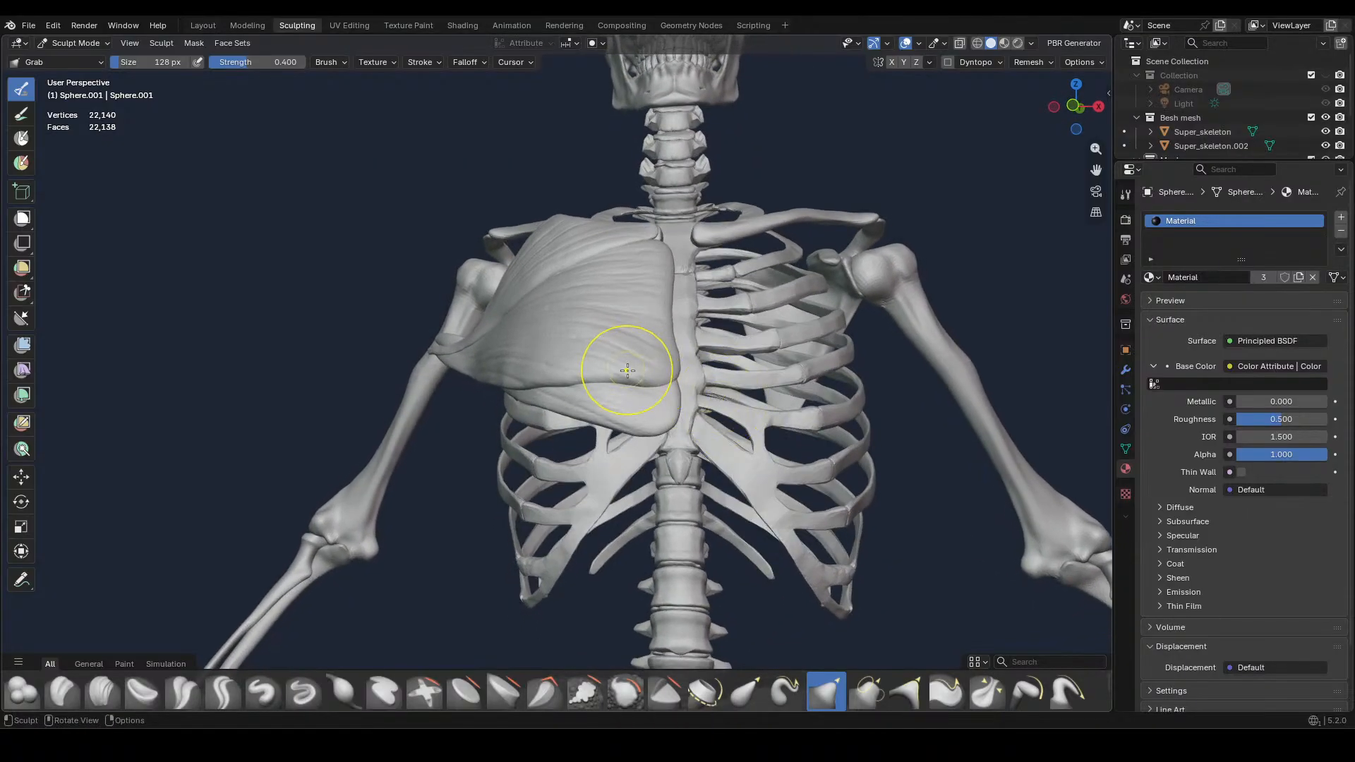
middle_click_drag(732, 360, 587, 393)
left_click_drag(539, 402, 489, 355)
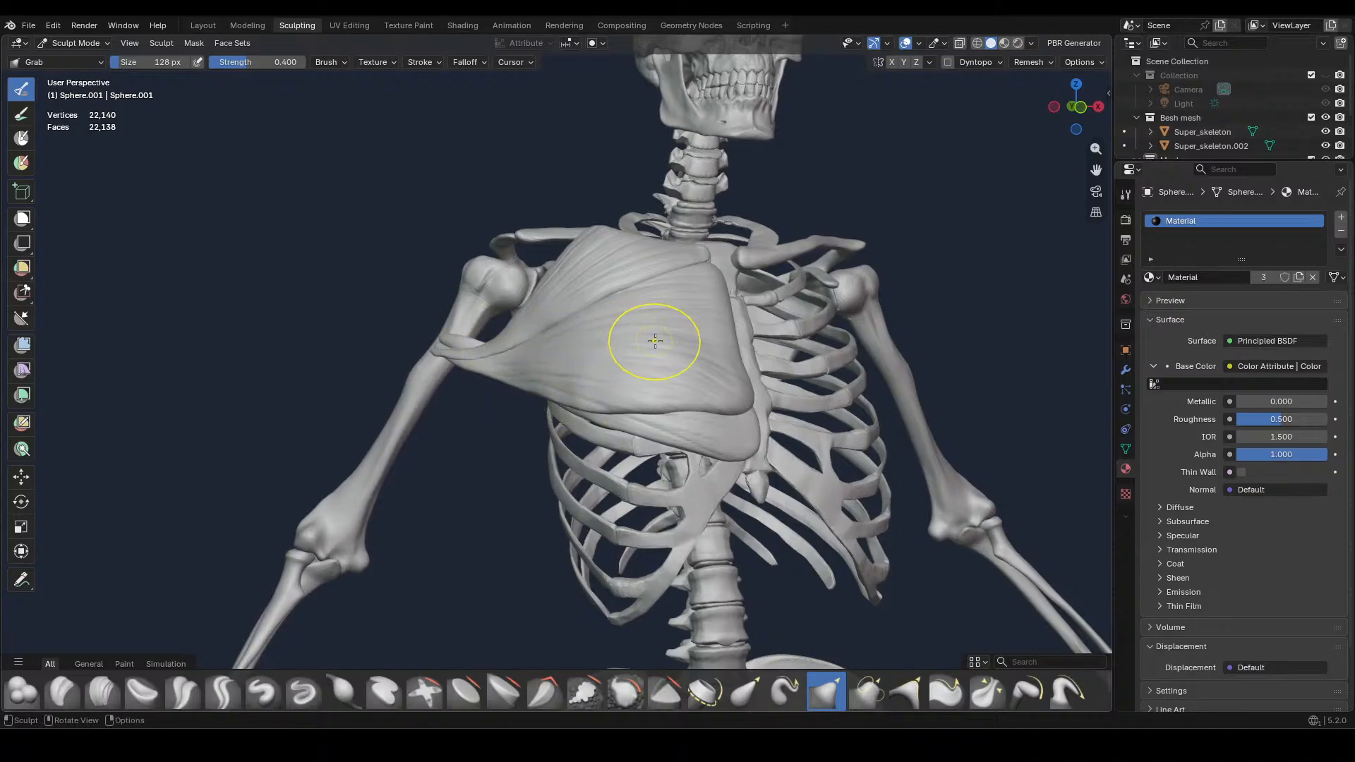
key("KP_1")
left_click_drag(597, 373, 540, 396)
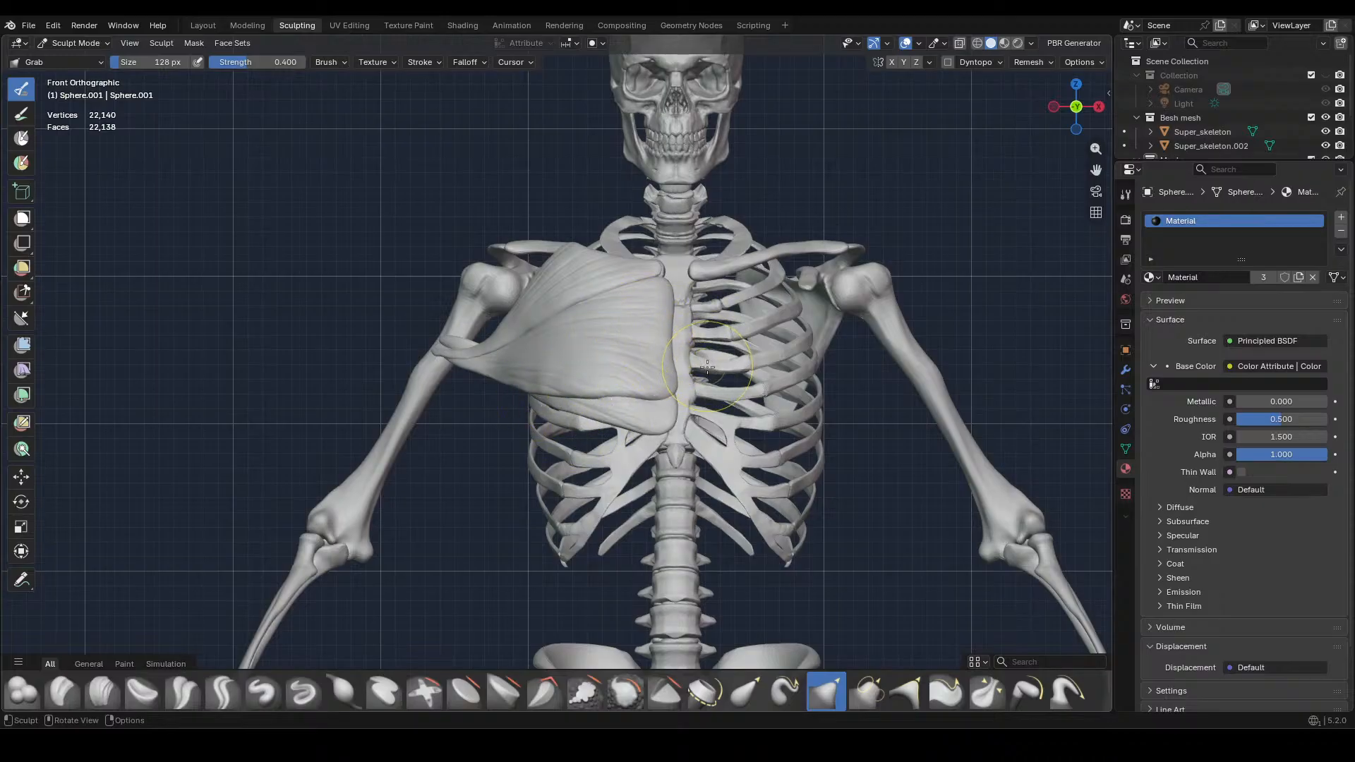
Reshape the lower edge of the middle chest muscle near the sternum with Grab at 286 px
middle_click_drag(706, 366, 757, 386)
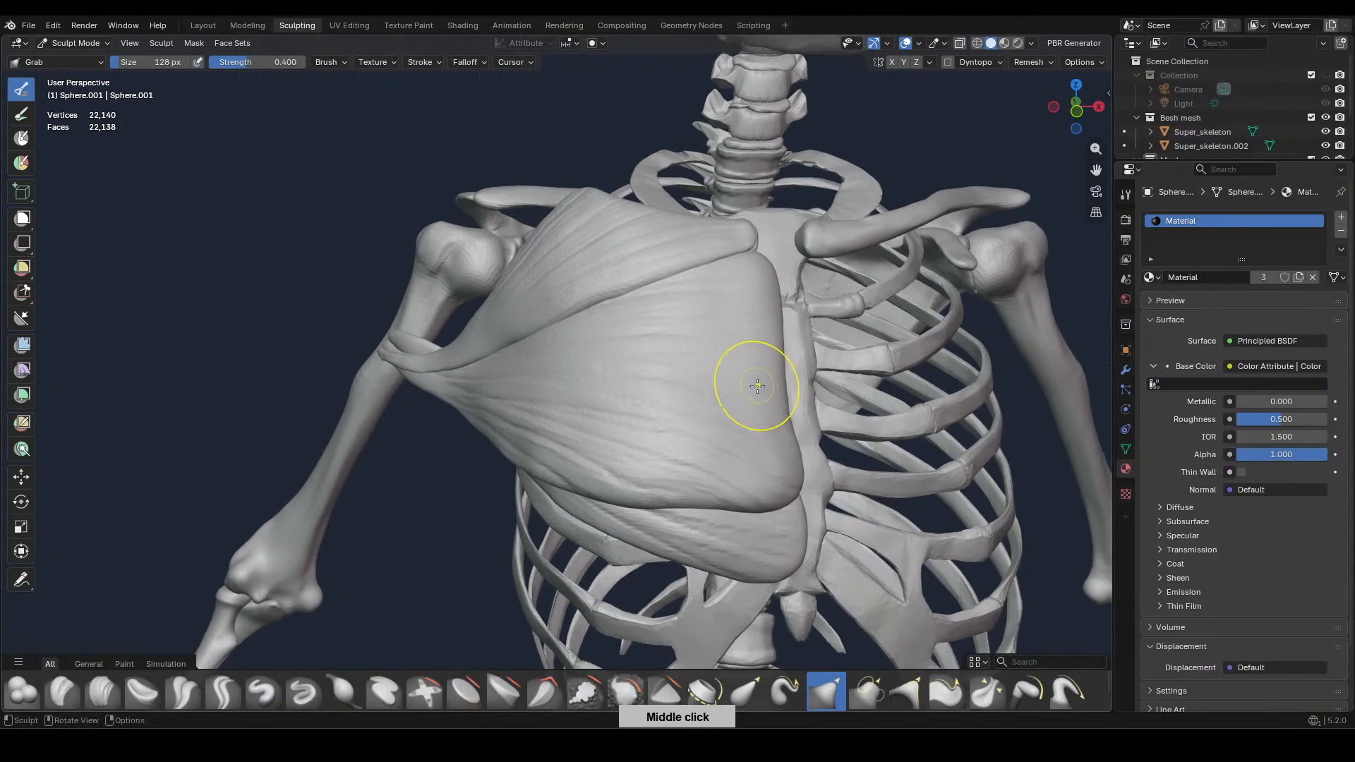
key("f")
left_click(711, 494)
mouse_move(717, 506)
left_mouse_down()
mouse_move(717, 518)
mouse_move(759, 515)
left_mouse_up()
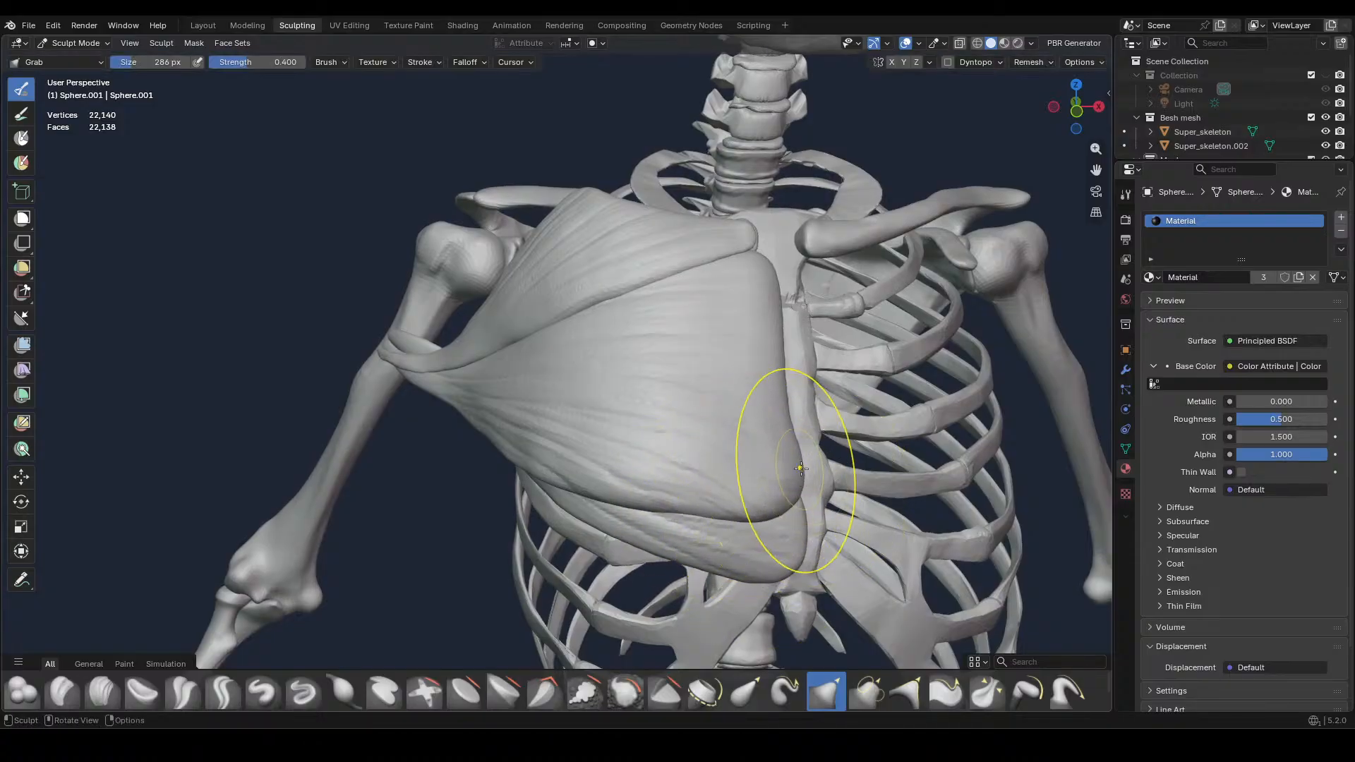
Refine the middle chest muscle's lower inner corner and its edge along the sternum with Grab at 162 px
key("f")
left_click(752, 473)
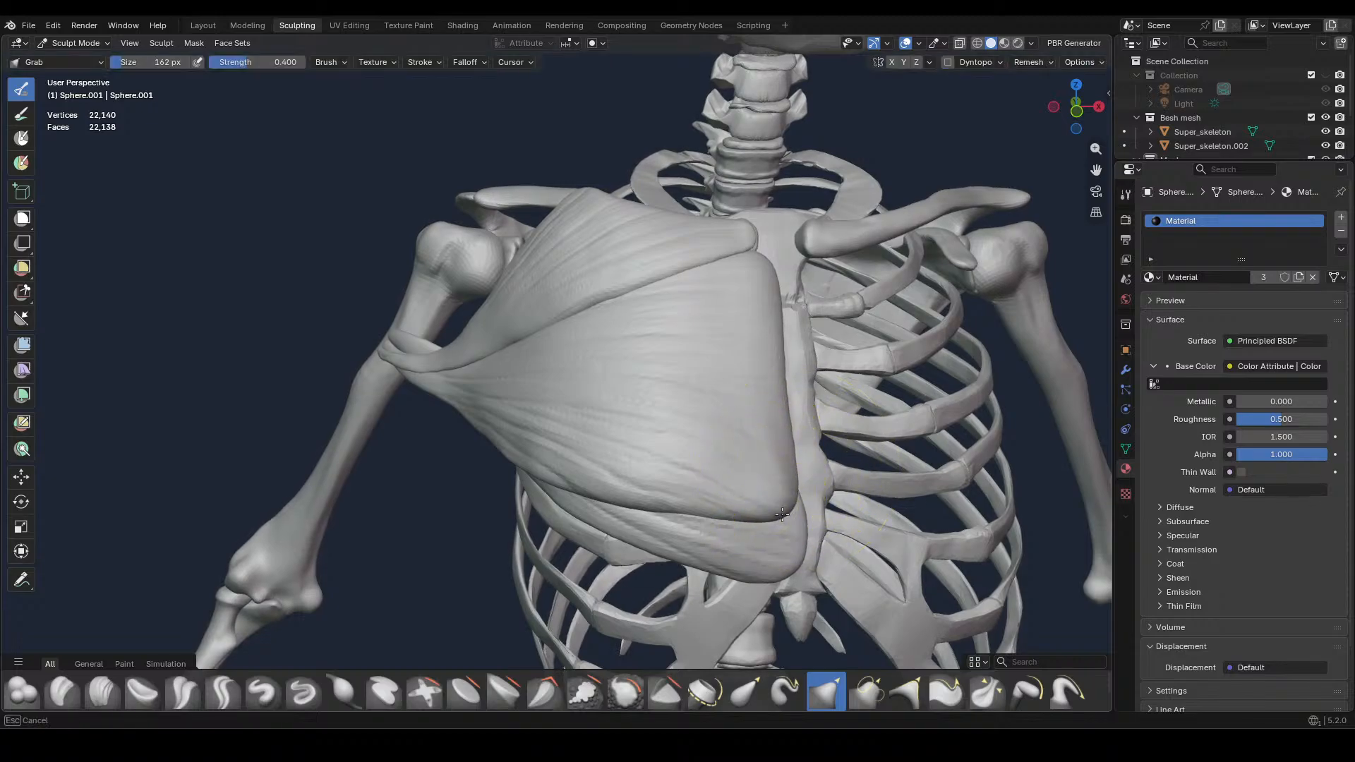
left_click_drag(788, 510, 792, 513)
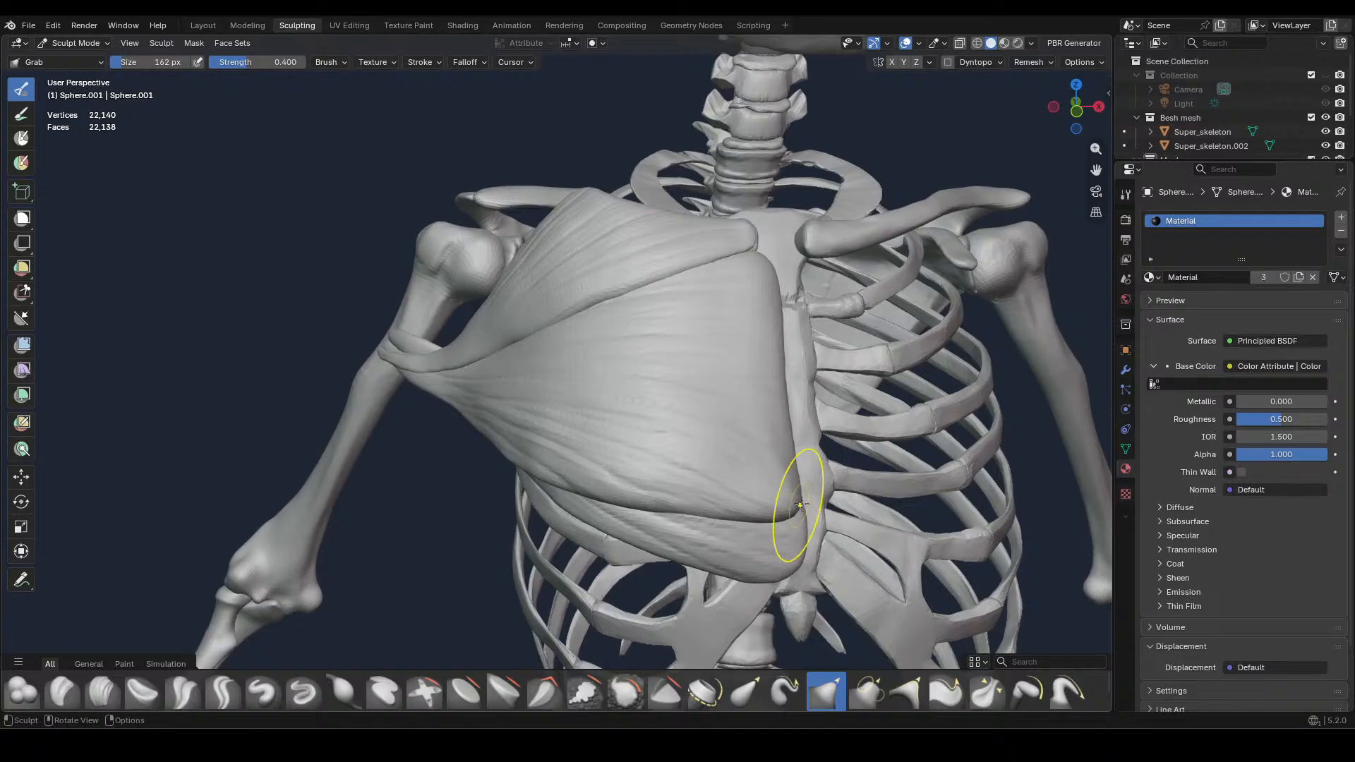
left_click_drag(771, 271, 769, 276)
left_click_drag(780, 325, 778, 335)
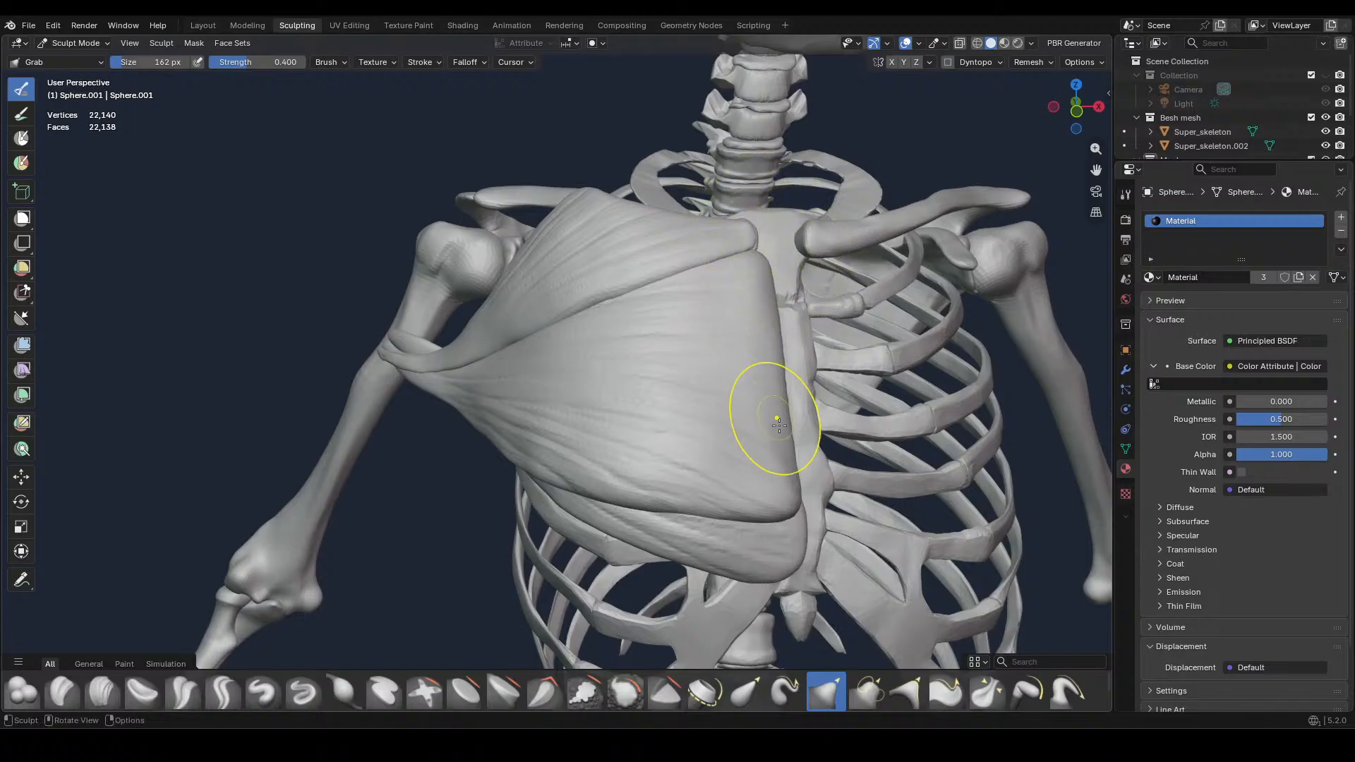
mouse_move(756, 408)
middle_mouse_down()
mouse_move(781, 482)
mouse_move(845, 421)
mouse_move(825, 446)
middle_mouse_up()
key("KP_1")
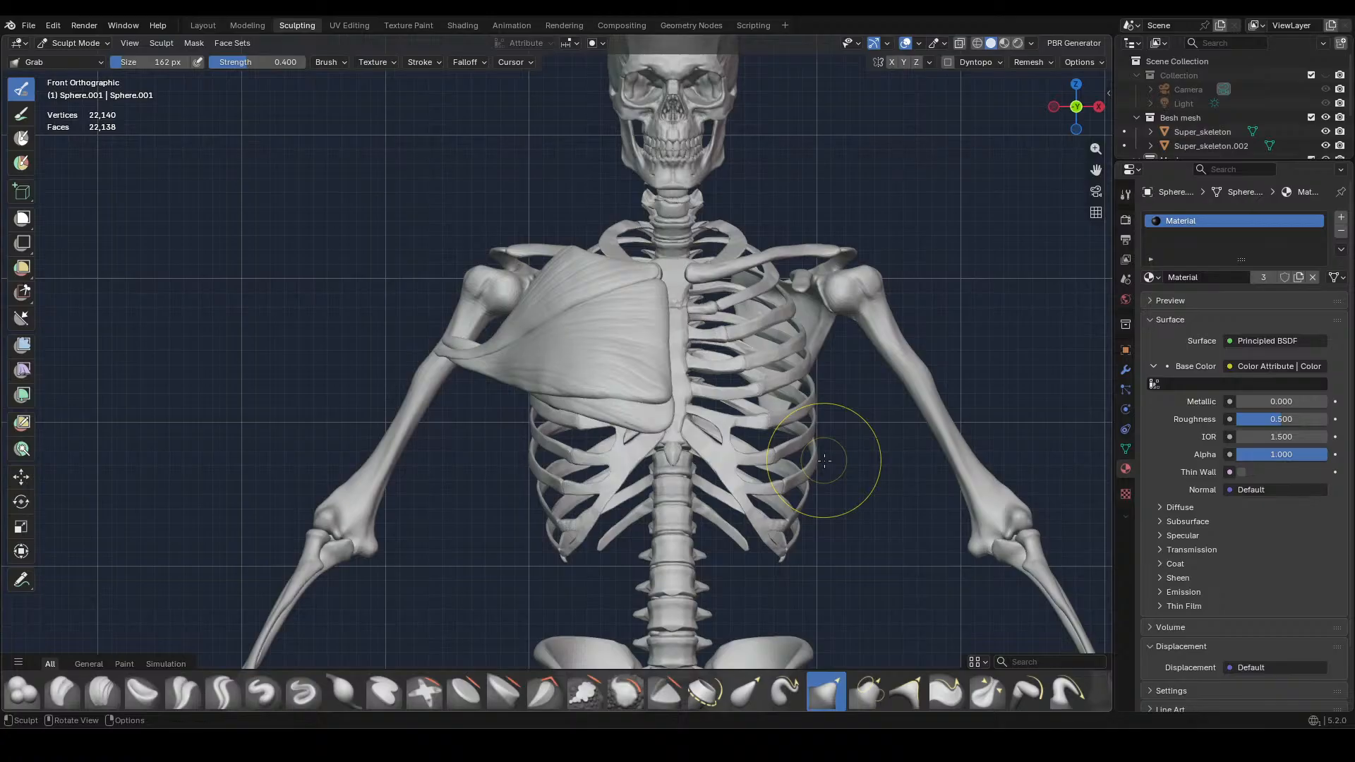
mouse_move(846, 460)
middle_mouse_down()
mouse_move(833, 561)
mouse_move(836, 533)
middle_mouse_up()
key("KP_1")
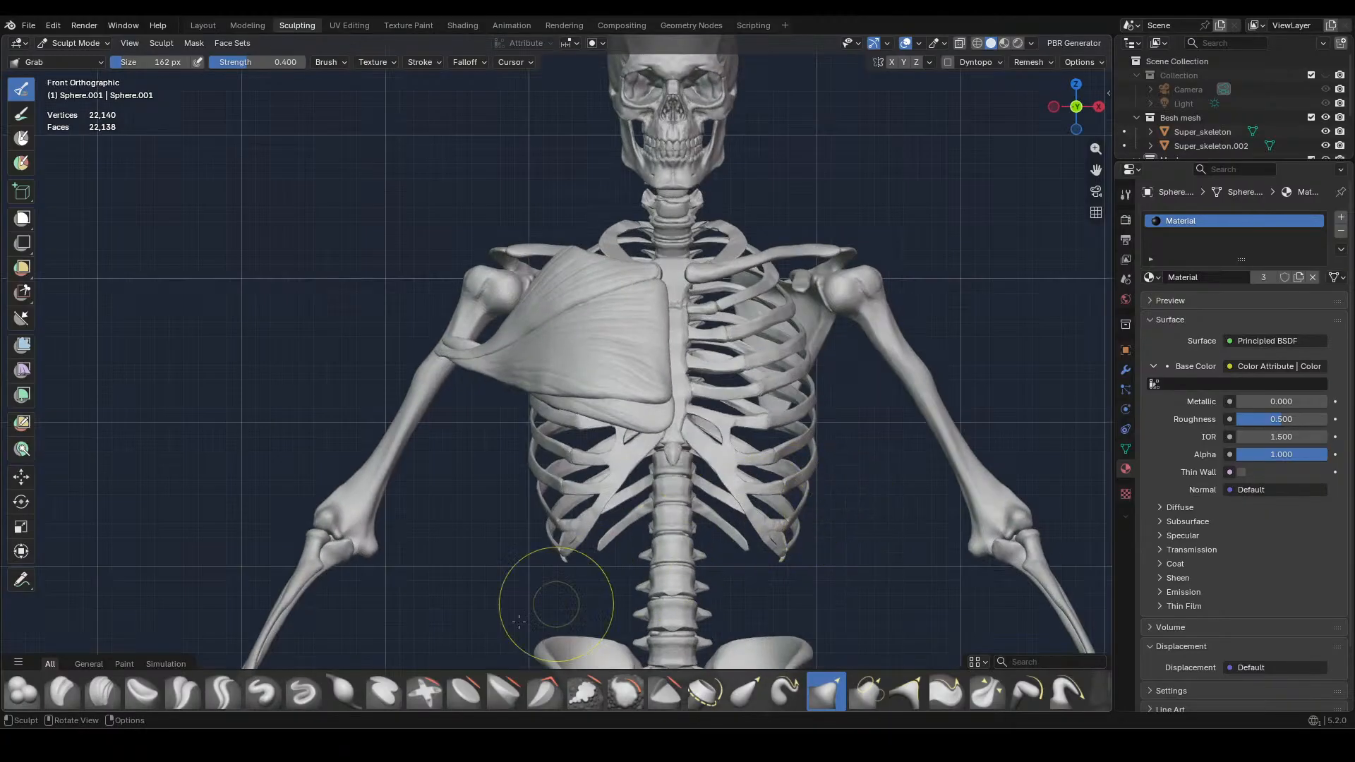
Build up fibre strands along the upper chest muscle toward its narrow arm end with Clay Strips at 34 px
left_click(101, 693)
middle_click_drag(555, 407, 753, 281, "ctrl")
middle_click_drag(635, 283, 918, 369, "shift")
key("f")
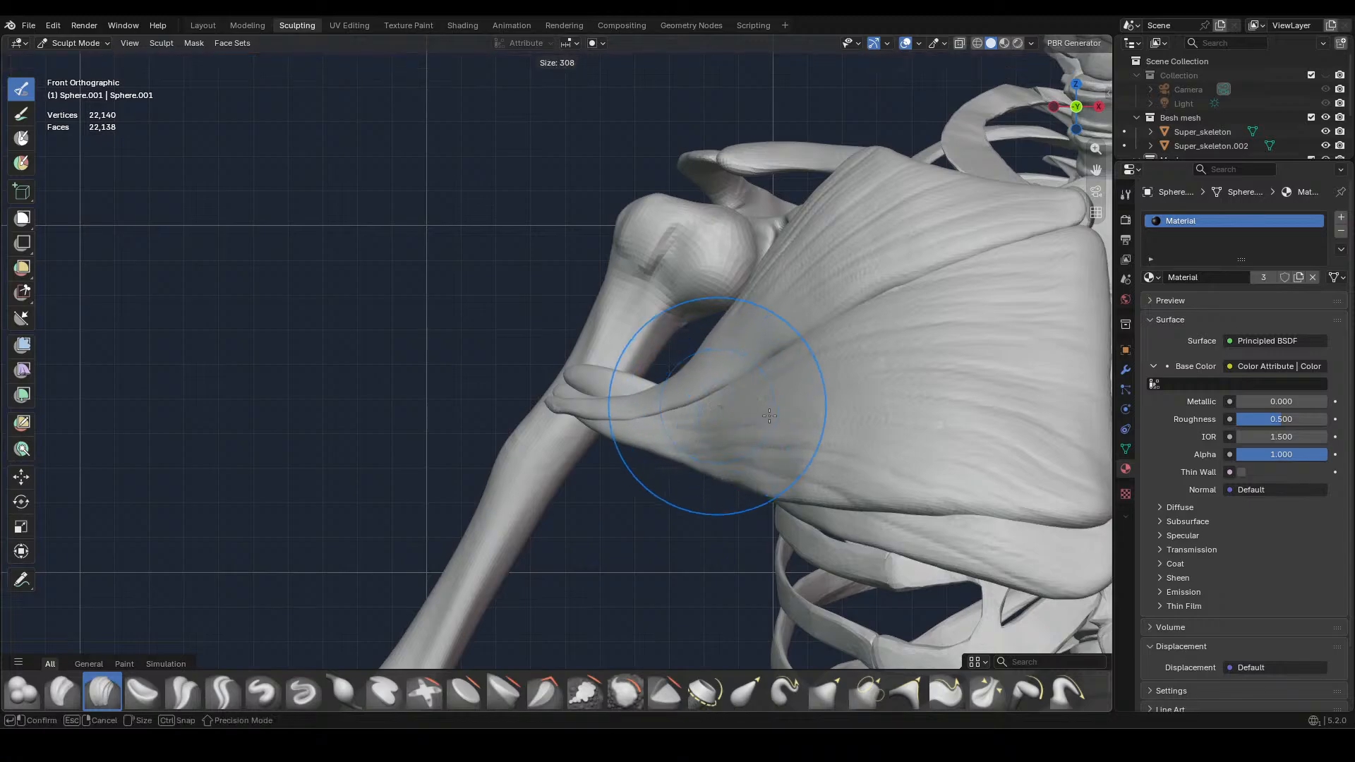
left_click(671, 421)
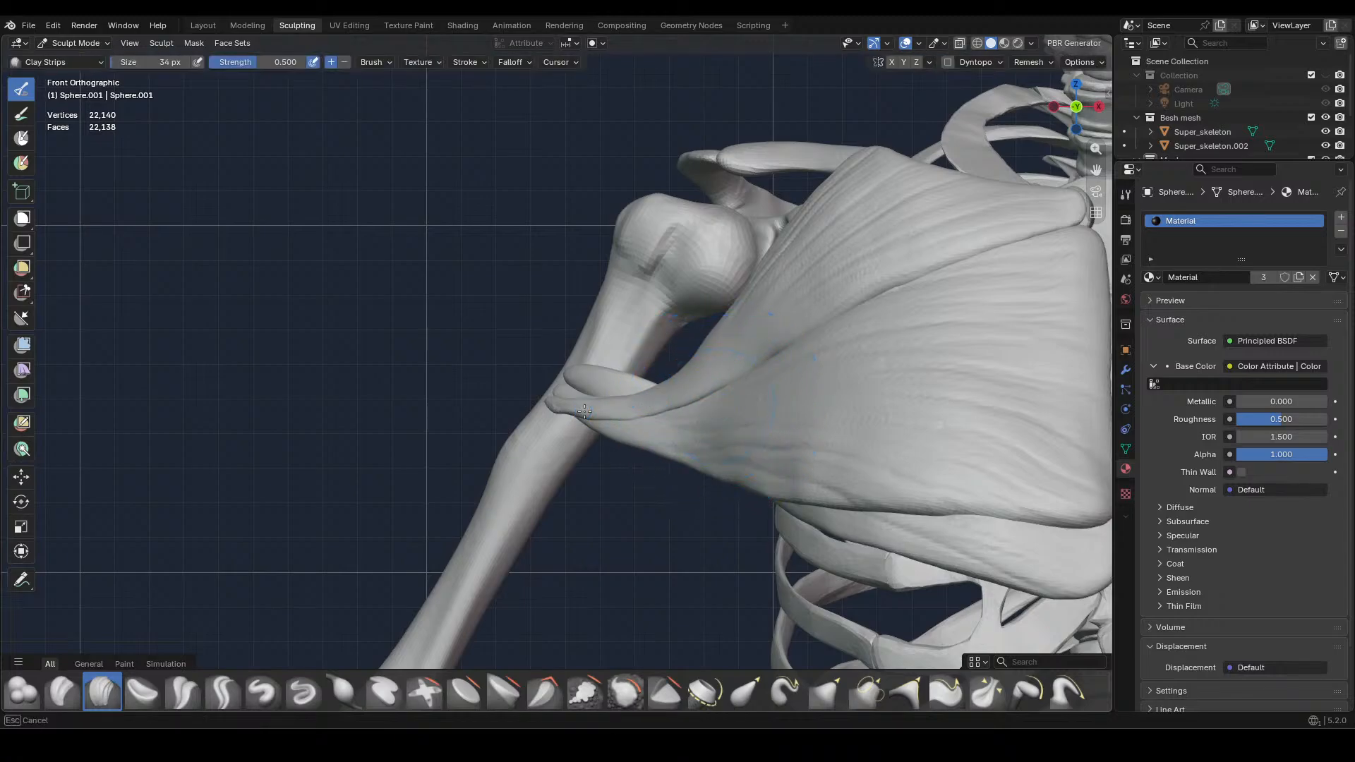
key("alt+q")
left_click_drag(784, 269, 656, 398)
left_click_drag(790, 266, 656, 398)
mouse_move(794, 261)
left_mouse_down()
mouse_move(646, 404)
mouse_move(621, 409)
left_mouse_up()
mouse_move(787, 272)
left_mouse_down()
mouse_move(677, 385)
mouse_move(568, 408)
mouse_move(687, 360)
mouse_move(670, 397)
left_mouse_up()
middle_click_drag(756, 353, 837, 396)
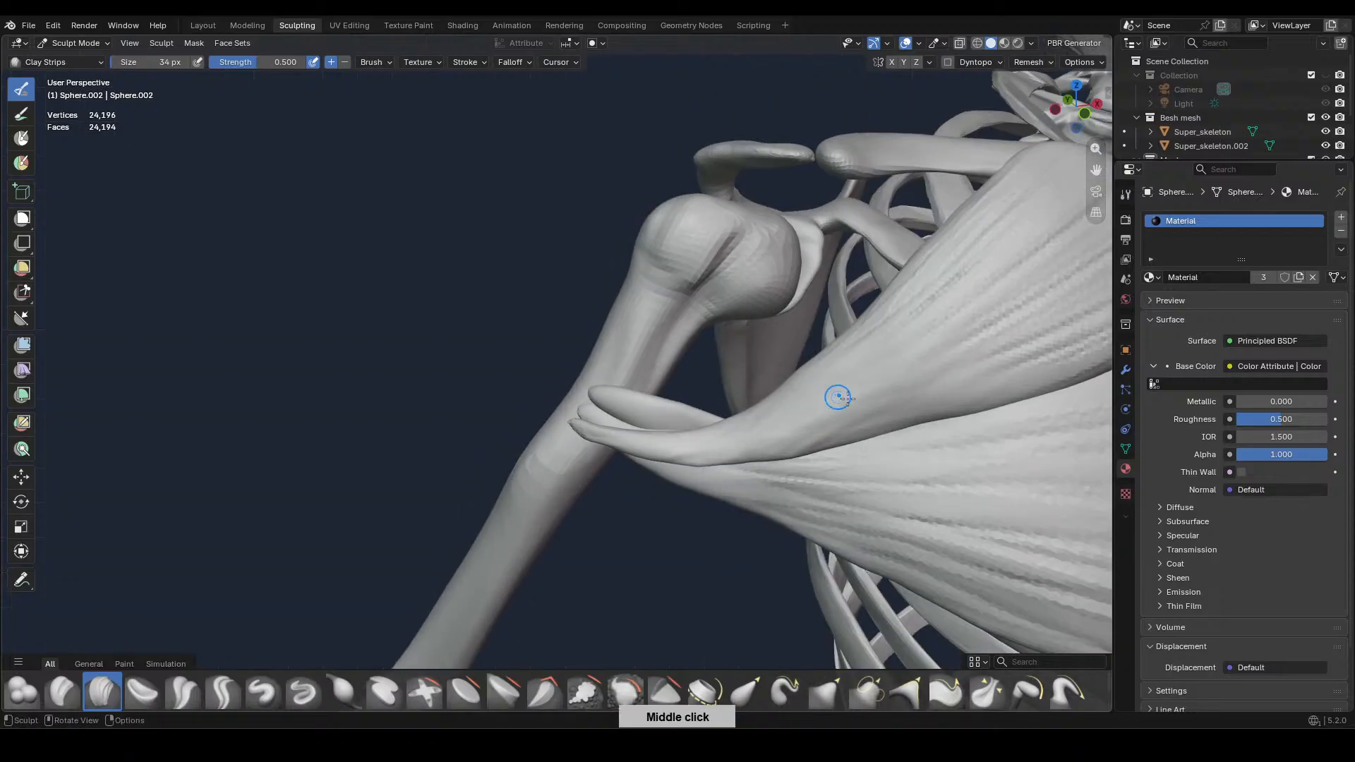
mouse_move(866, 423)
left_mouse_down()
mouse_move(763, 441)
mouse_move(593, 434)
left_mouse_up()
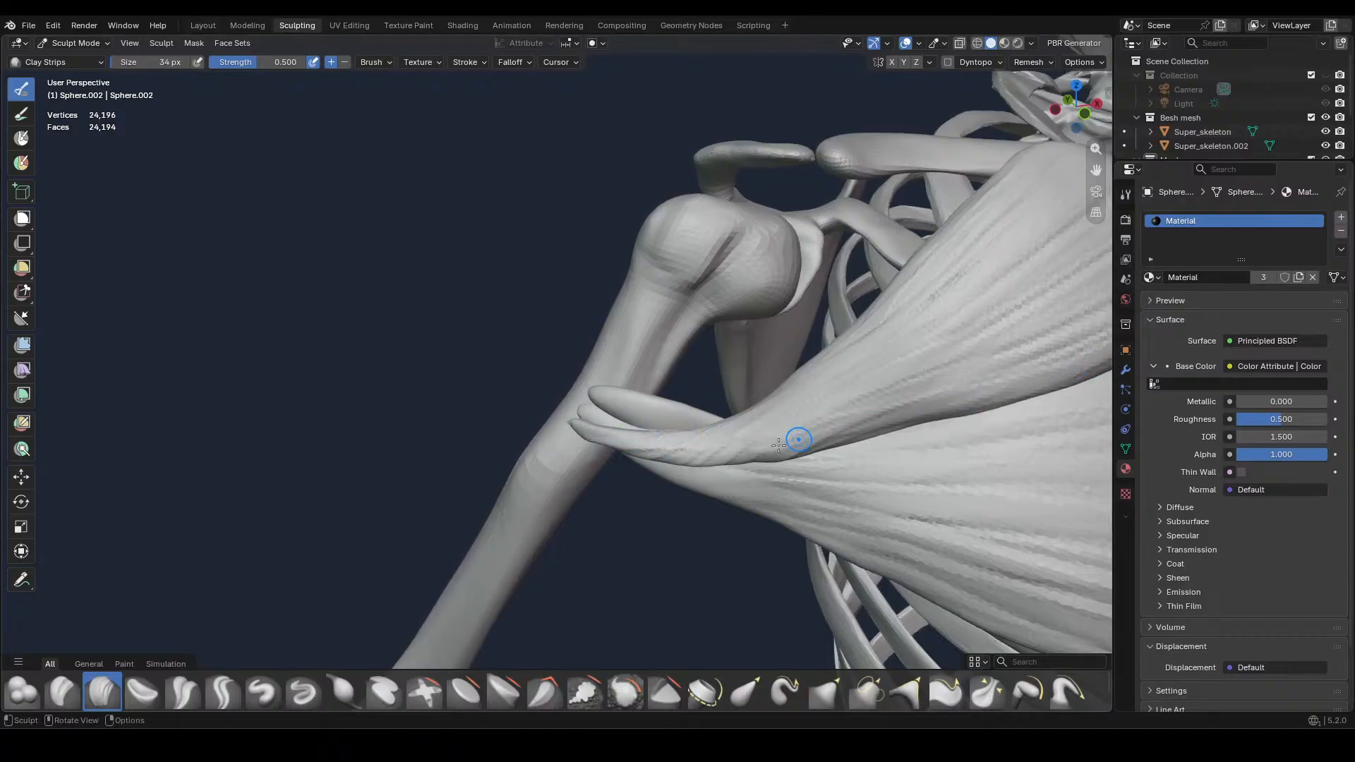
Carve fibre grooves from the upper chest muscle's arm end across its body with Crease Sharp at 34 px
left_click(233, 686)
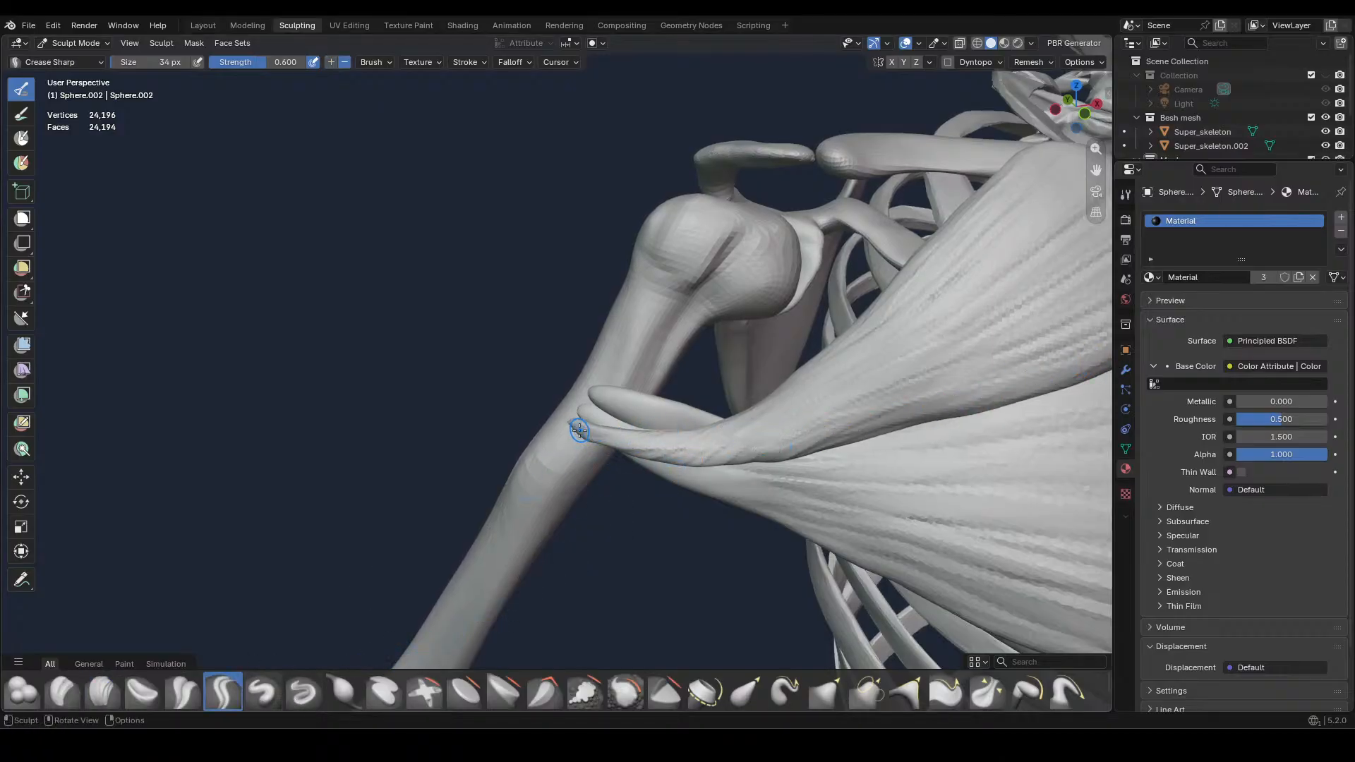
mouse_move(579, 430)
left_mouse_down()
mouse_move(749, 433)
mouse_move(949, 272)
left_mouse_up()
mouse_move(709, 452)
left_mouse_down()
mouse_move(1003, 273)
mouse_move(1030, 305)
left_mouse_up()
left_click_drag(761, 440, 1086, 339)
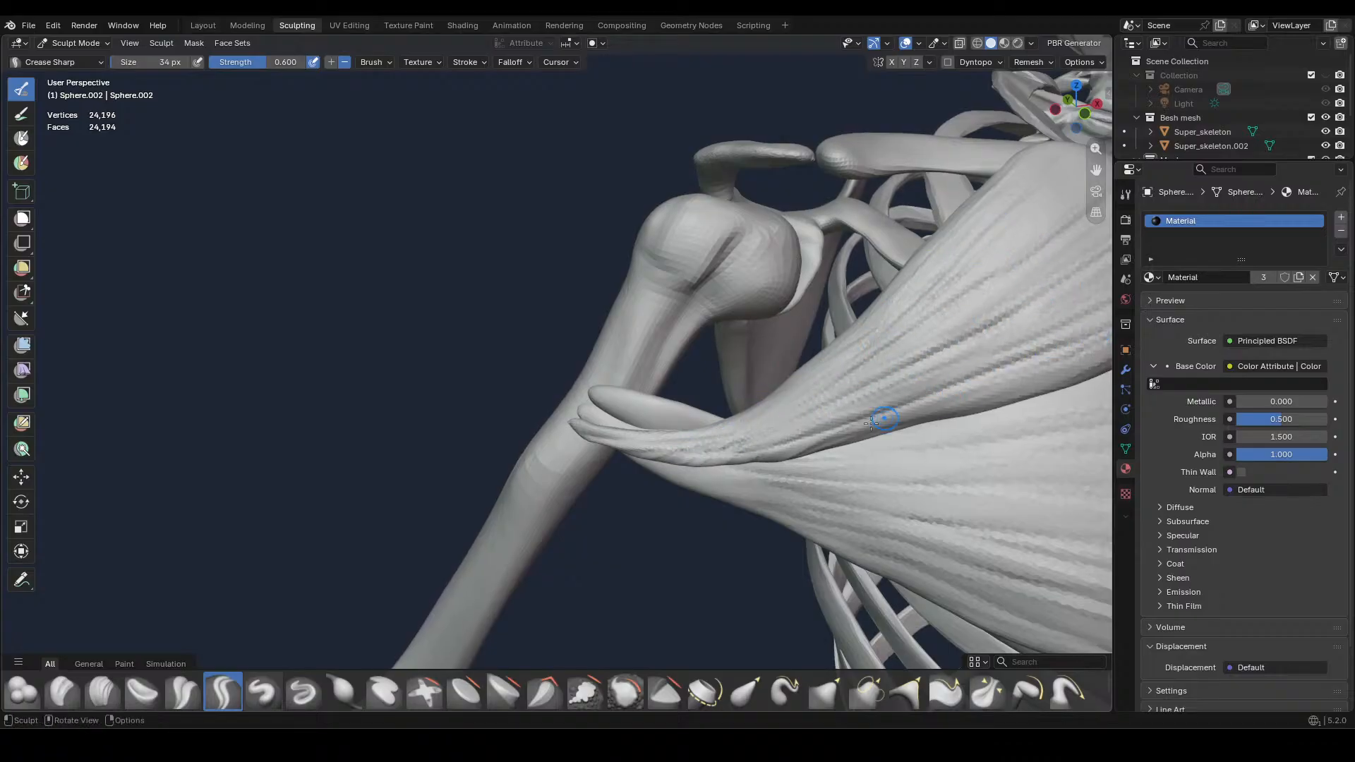
left_click_drag(871, 423, 1069, 365)
key("KP_1")
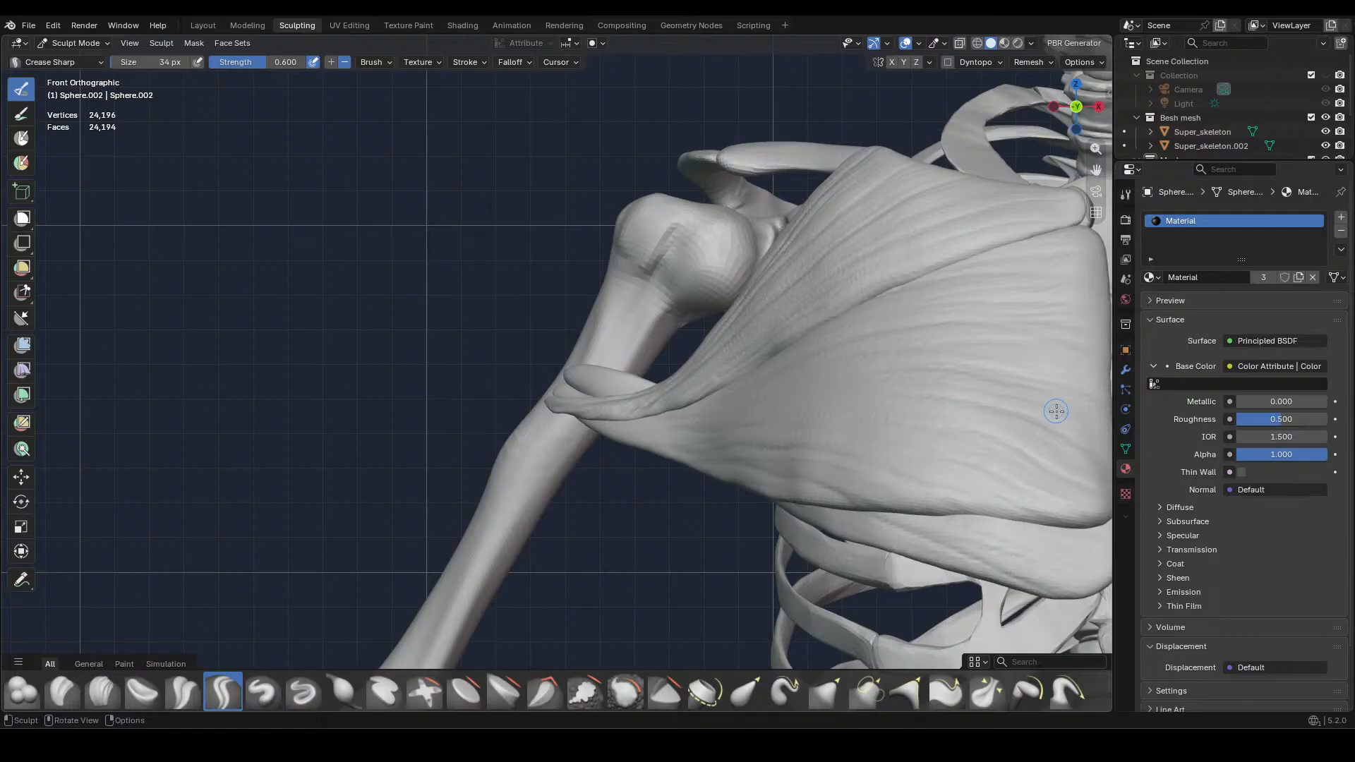
scroll(819, 404, "down", 2)
middle_click_drag(777, 390, 792, 444)
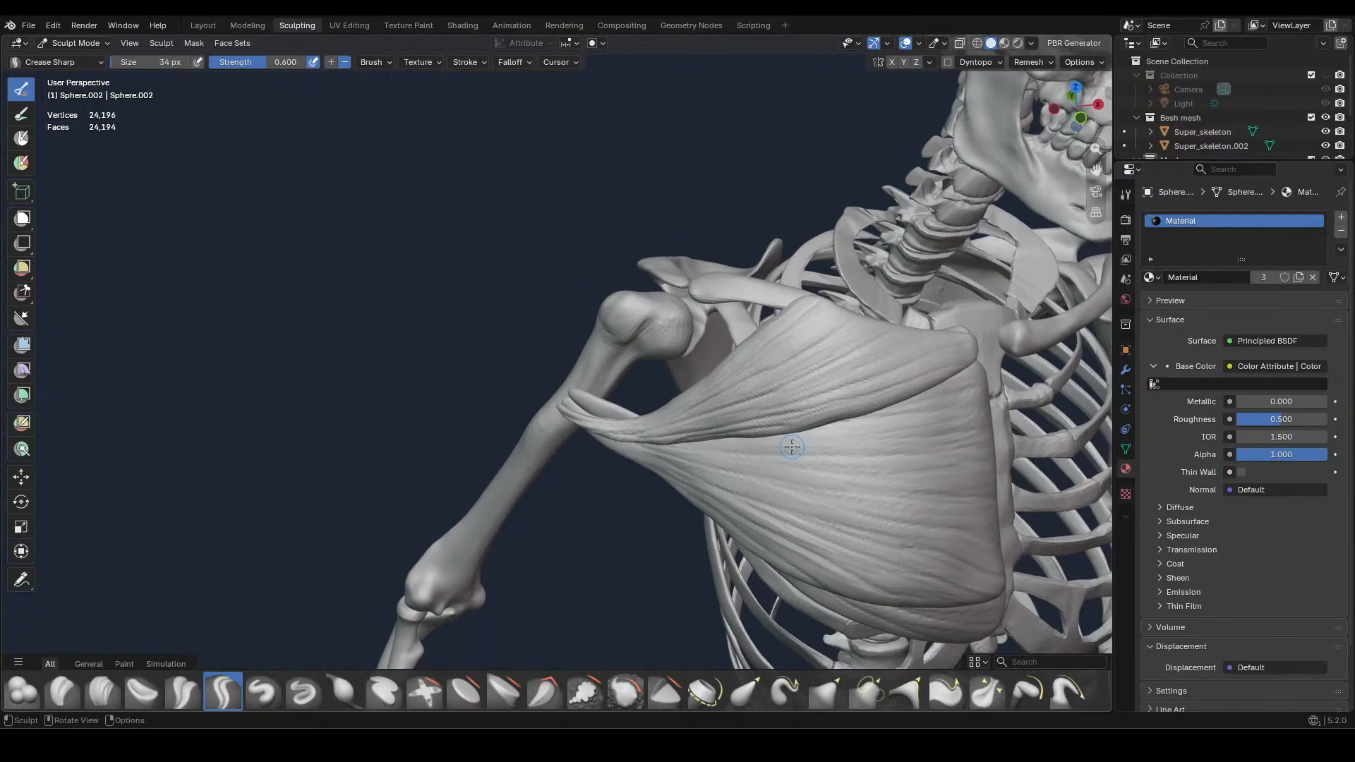
Sculpt strands on the lower chest muscle's arm end using Clay Strips, and groove them with Crease Sharp at 34 px
scroll(792, 446, "up", 4)
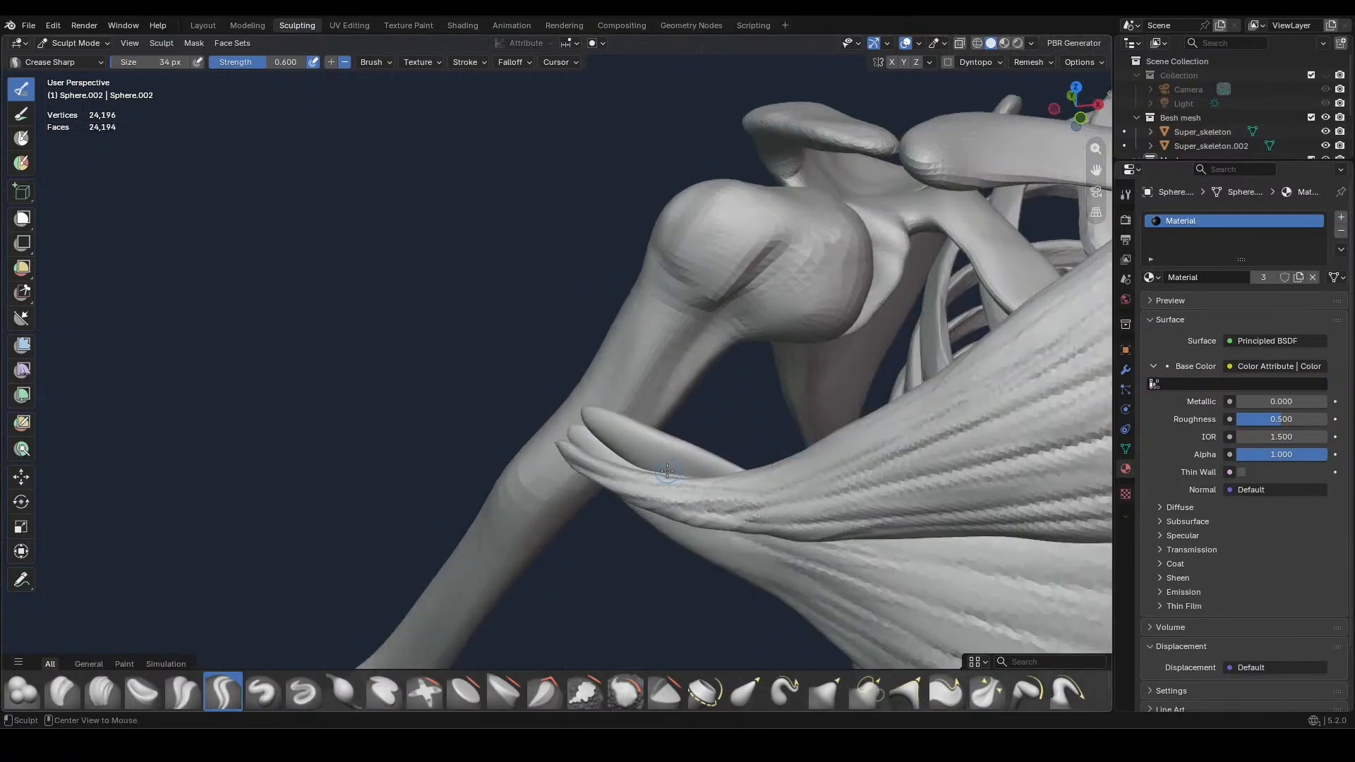
key("alt+q")
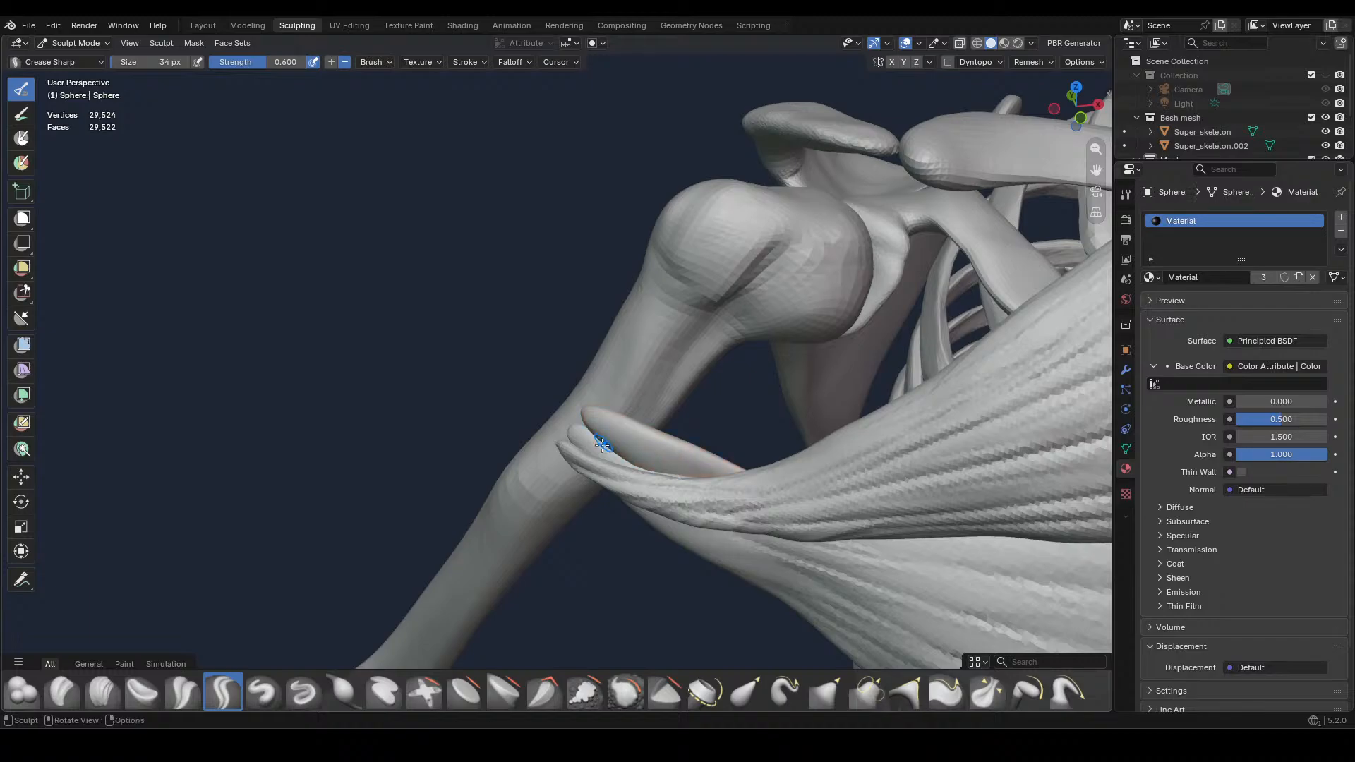
key("c")
mouse_move(595, 428)
left_mouse_down()
mouse_move(695, 483)
mouse_move(701, 459)
mouse_move(605, 448)
mouse_move(611, 435)
left_mouse_up()
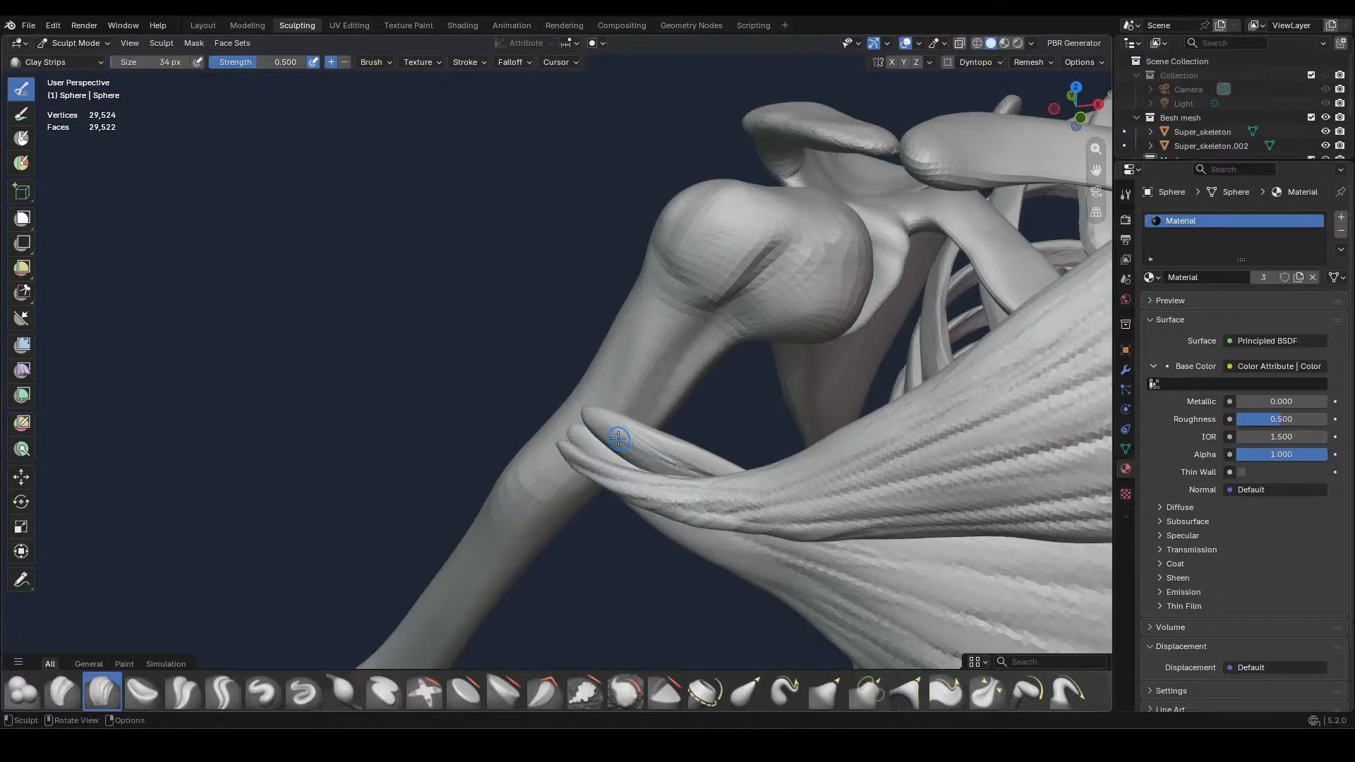
left_click(225, 689)
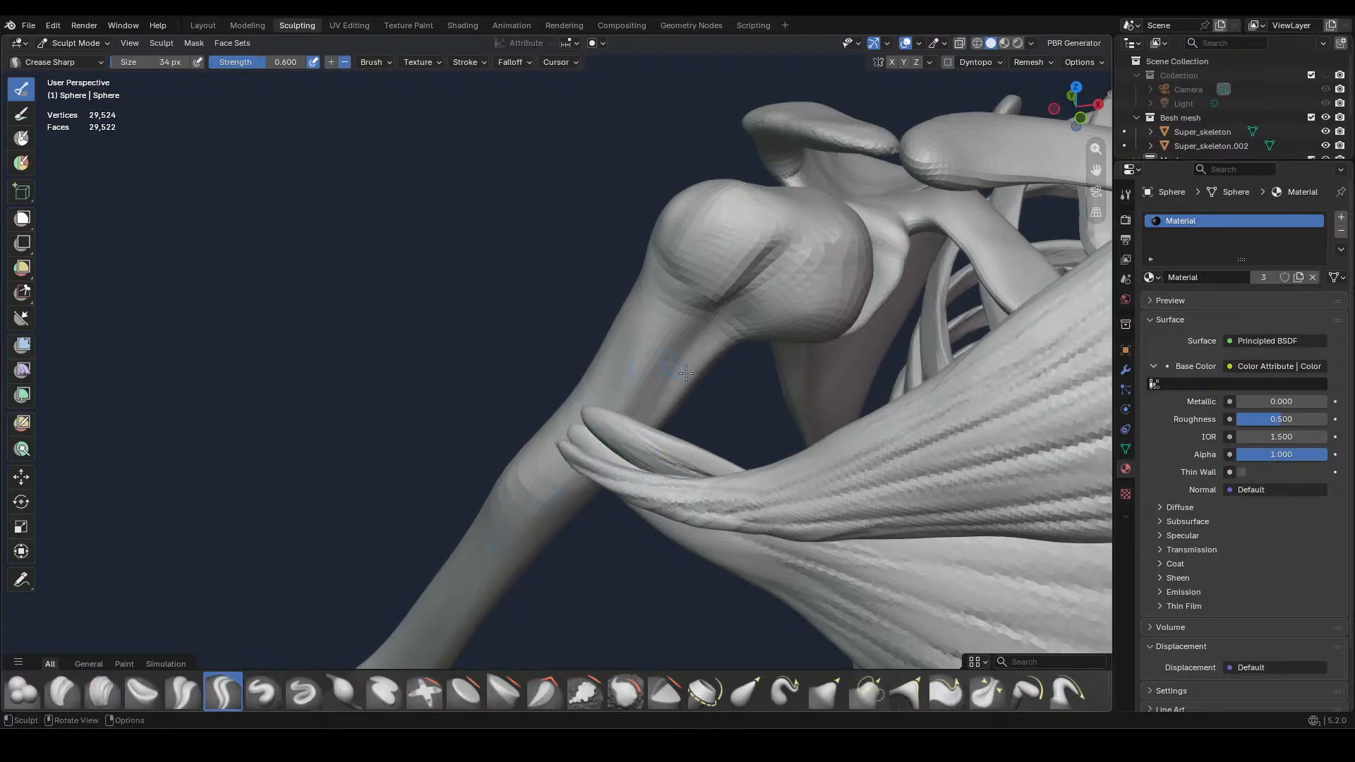
left_click_drag(604, 433, 682, 483)
left_click_drag(622, 439, 720, 479)
left_click_drag(655, 447, 735, 486)
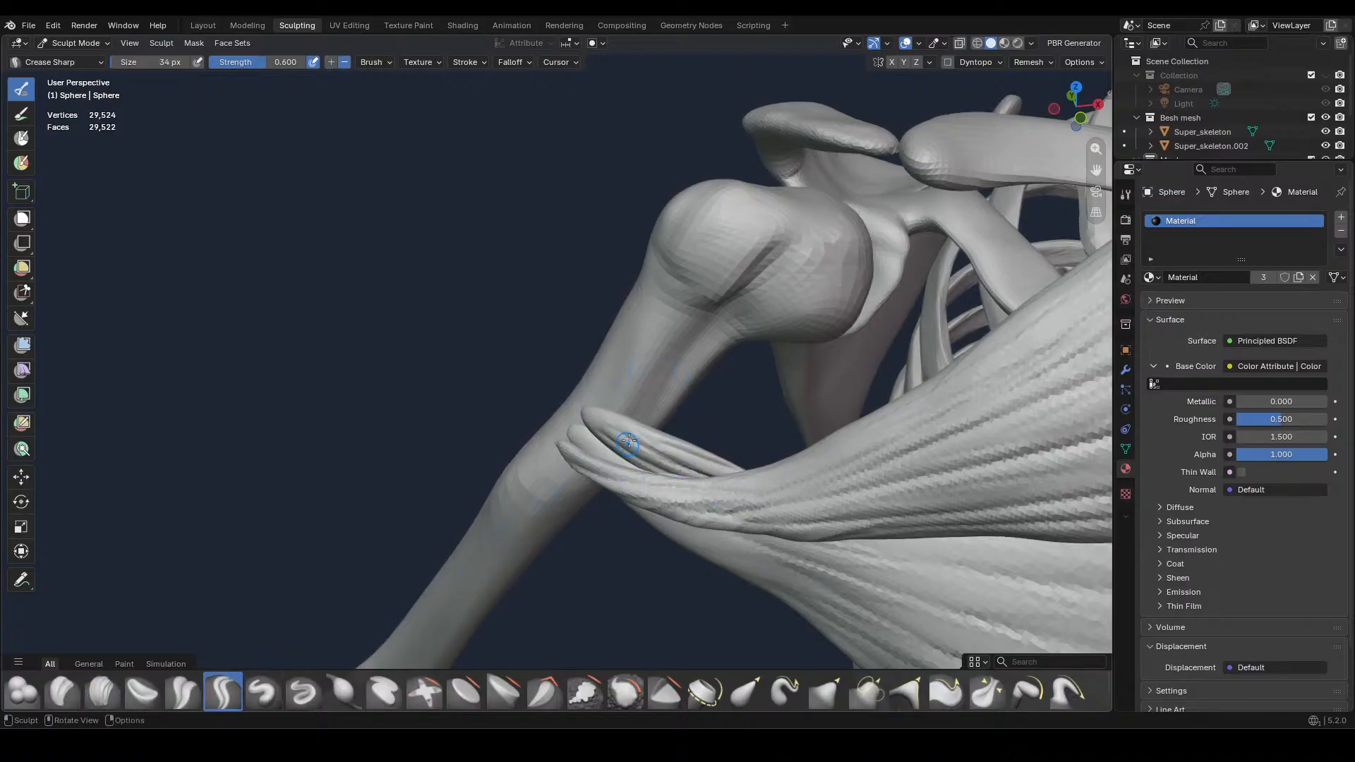
Carve fibre grooves into the middle chest muscle near its arm end with Crease Sharp at 34 px
middle_click_drag(723, 430, 739, 406)
key("alt+q")
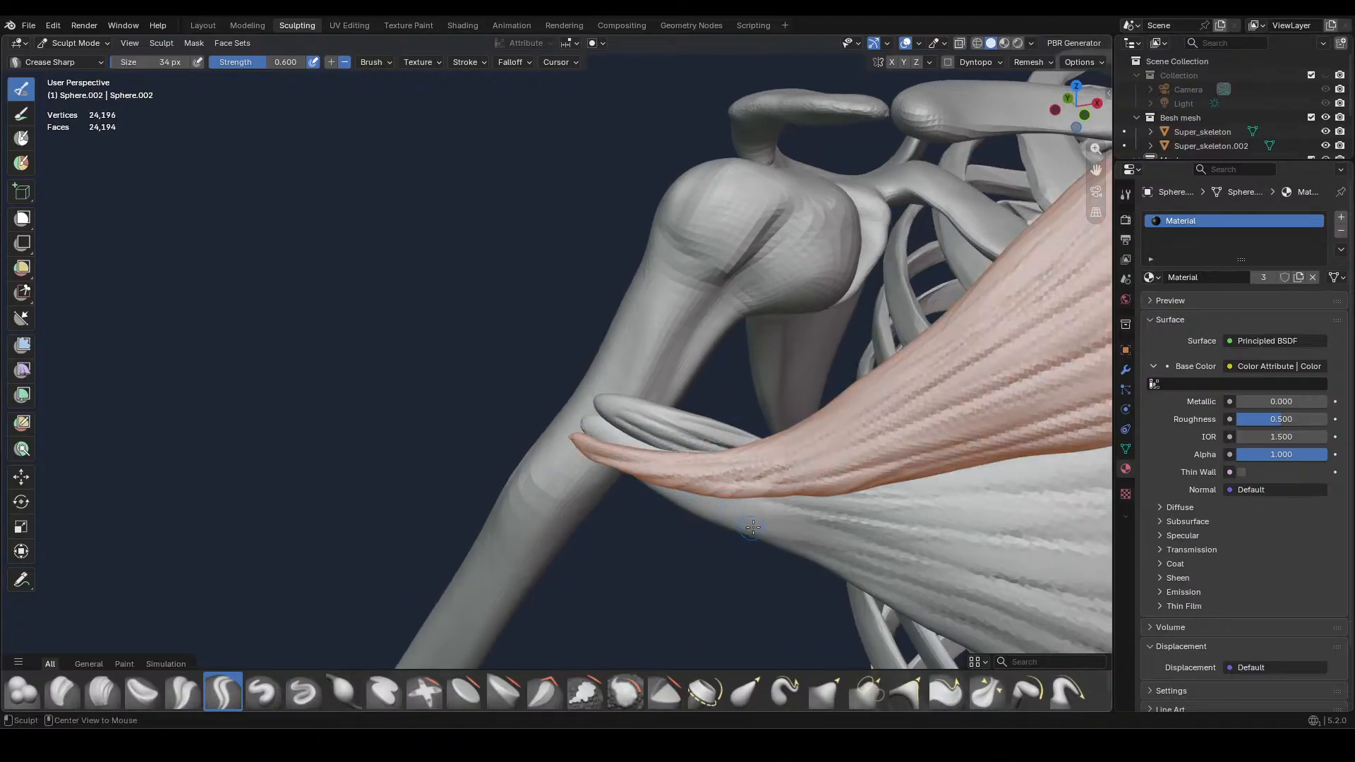
key("alt+q")
left_click(103, 692)
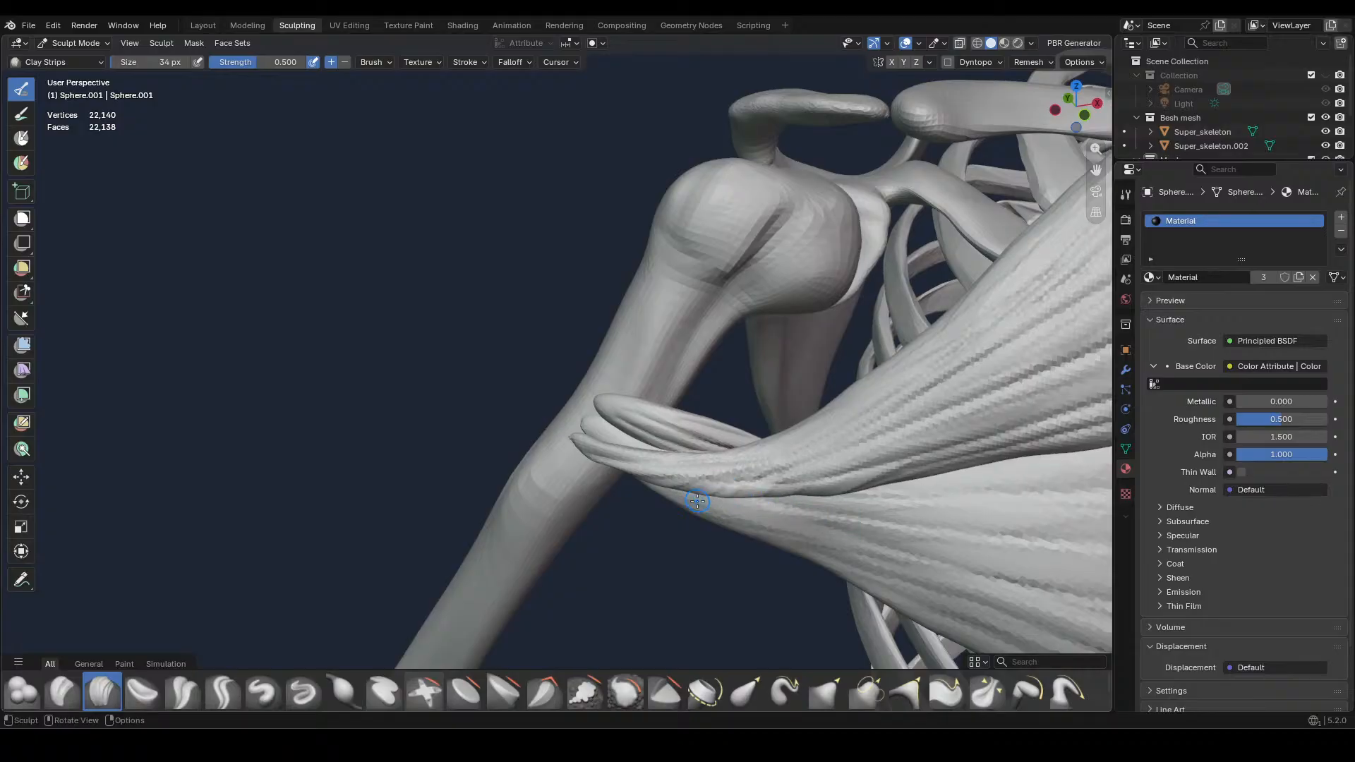
left_click(226, 690)
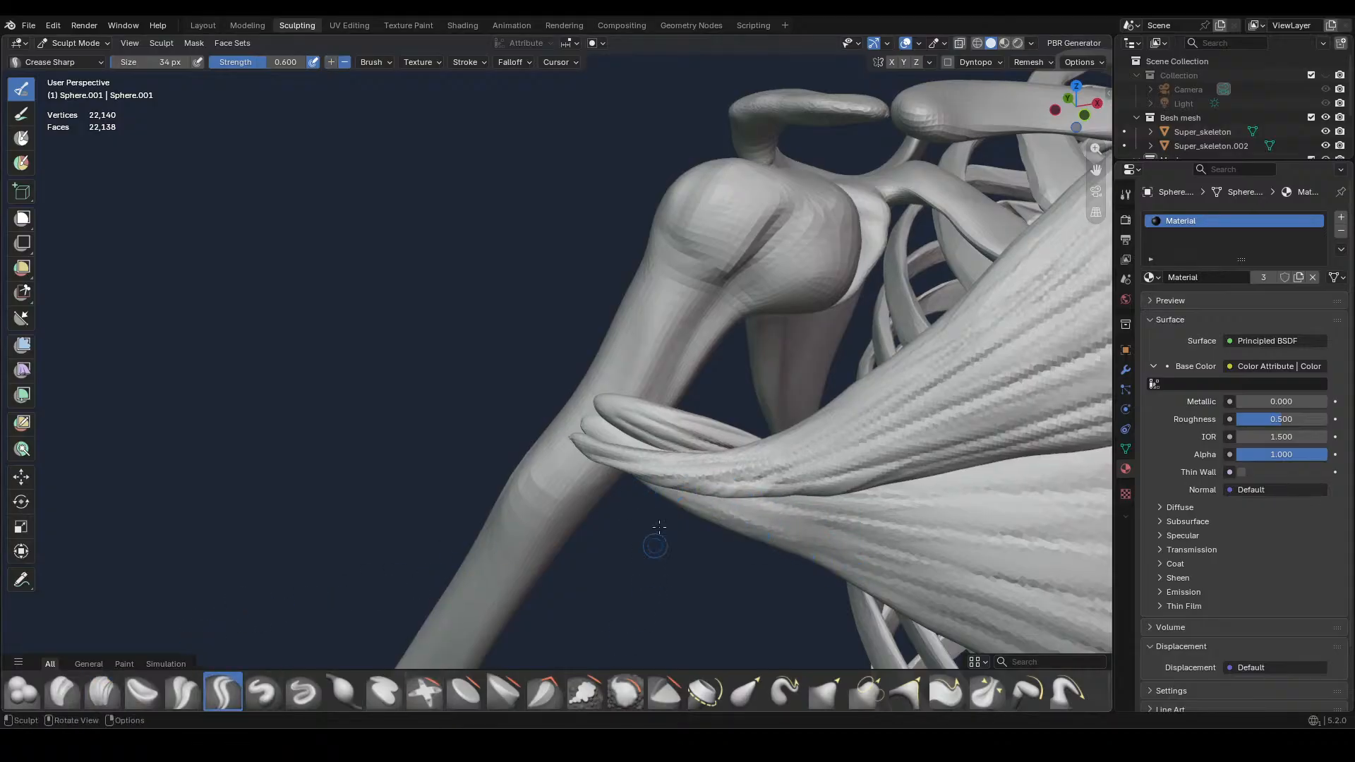
key("ctrl+x")
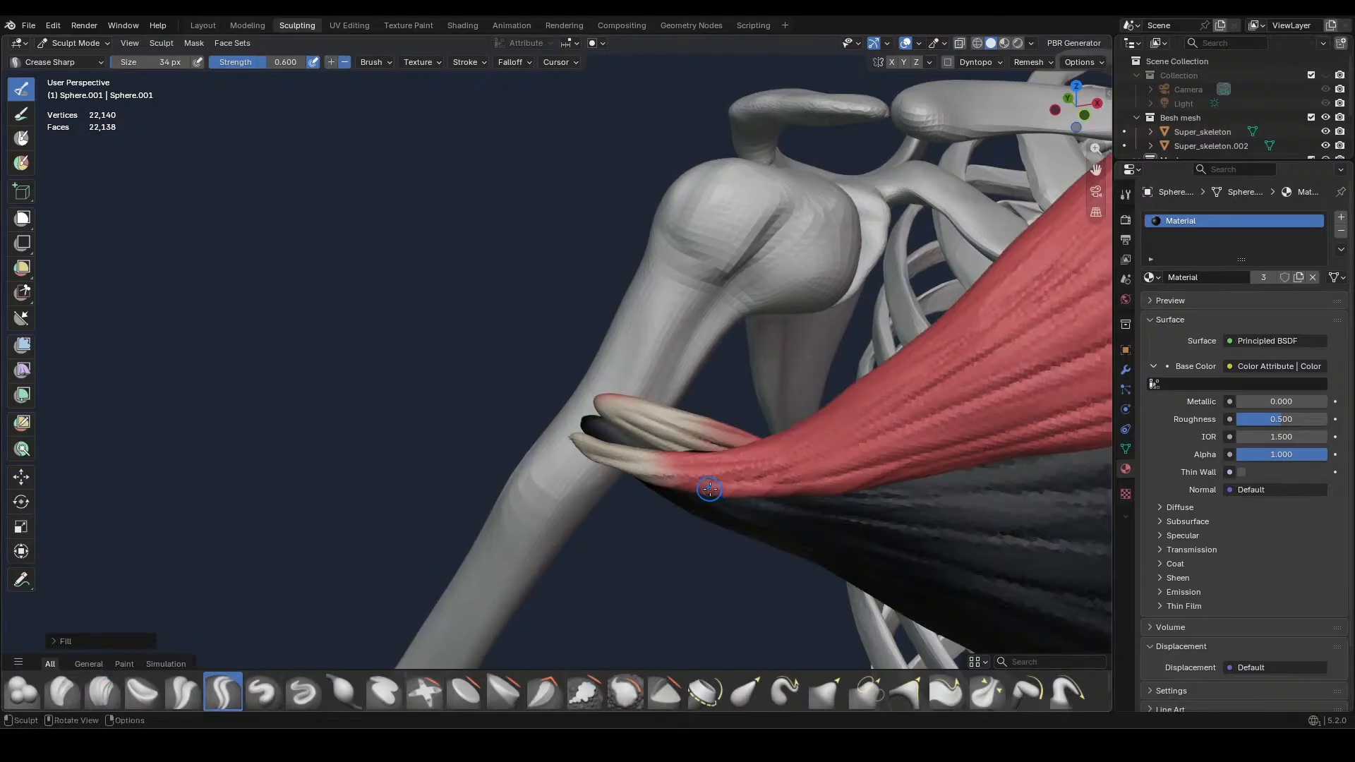
key("ctrl+z")
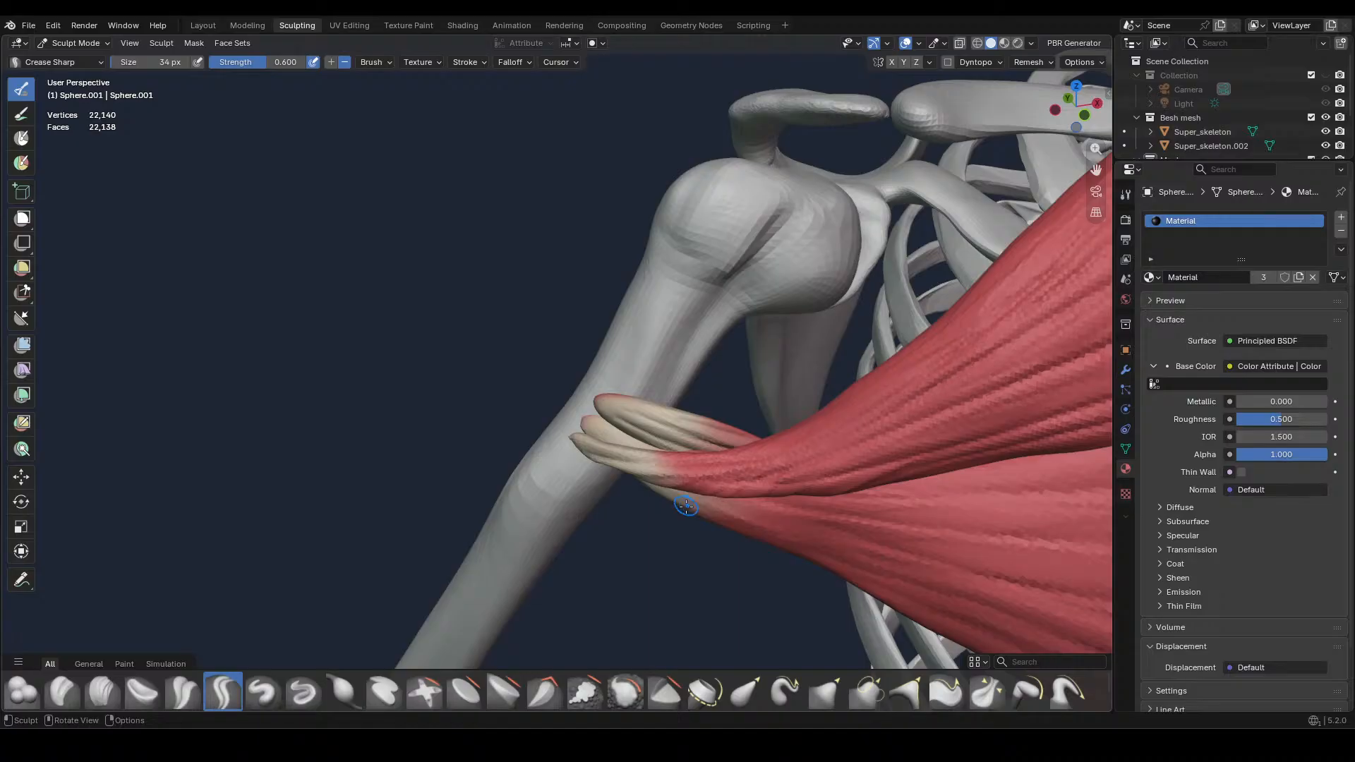
mouse_move(690, 494)
left_mouse_down()
mouse_move(809, 541)
mouse_move(836, 524)
mouse_move(869, 530)
left_mouse_up()
left_click_drag(787, 502, 896, 515)
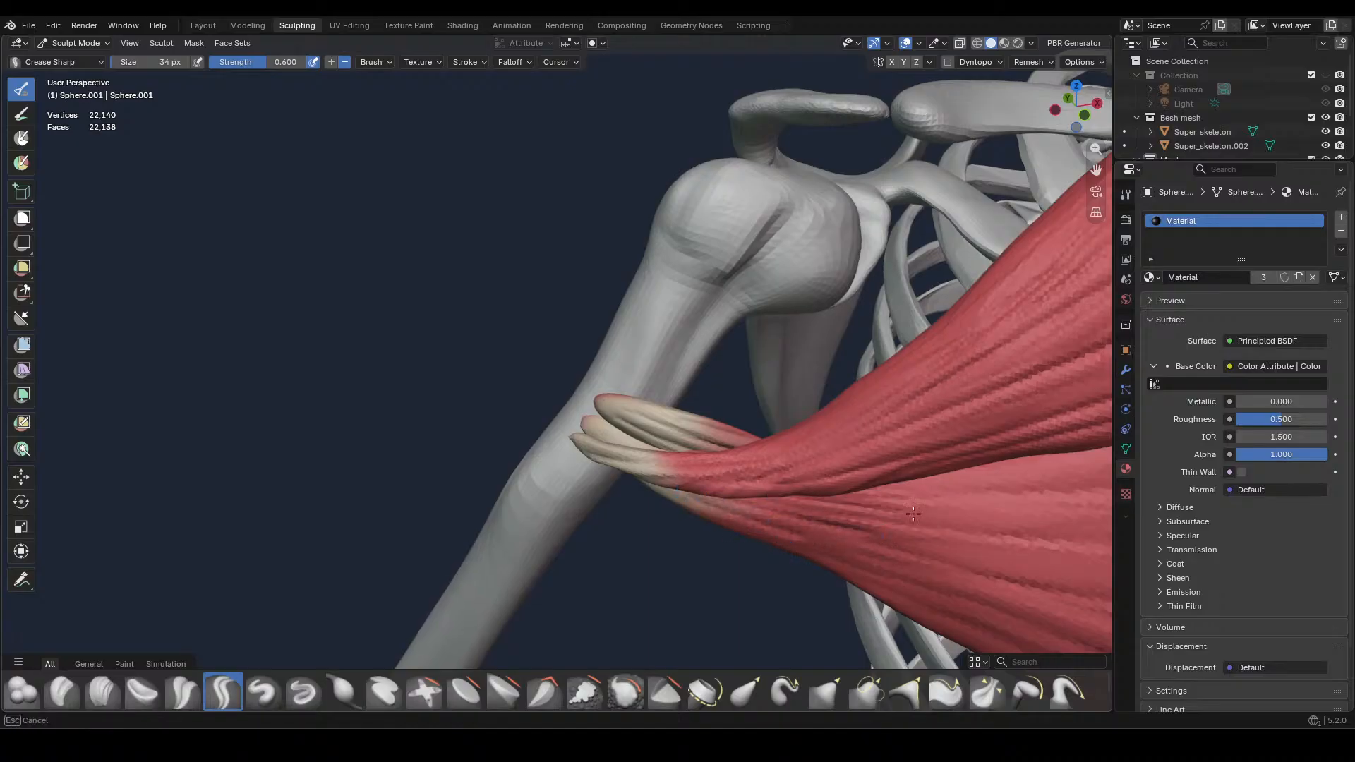
left_click_drag(783, 544, 922, 573)
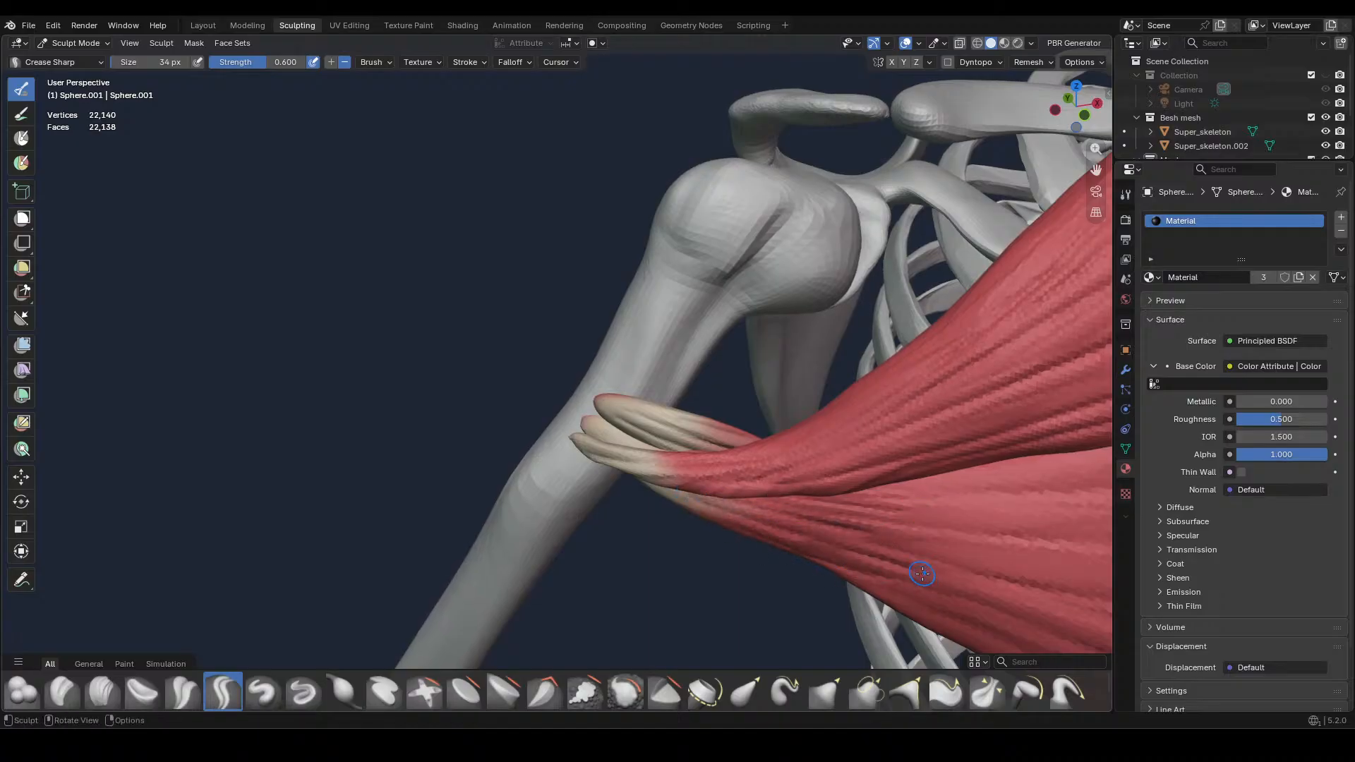
Check the chest muscles on the whole skeleton in front view and save the file
scroll(831, 515, "down", 7)
key("KP_1")
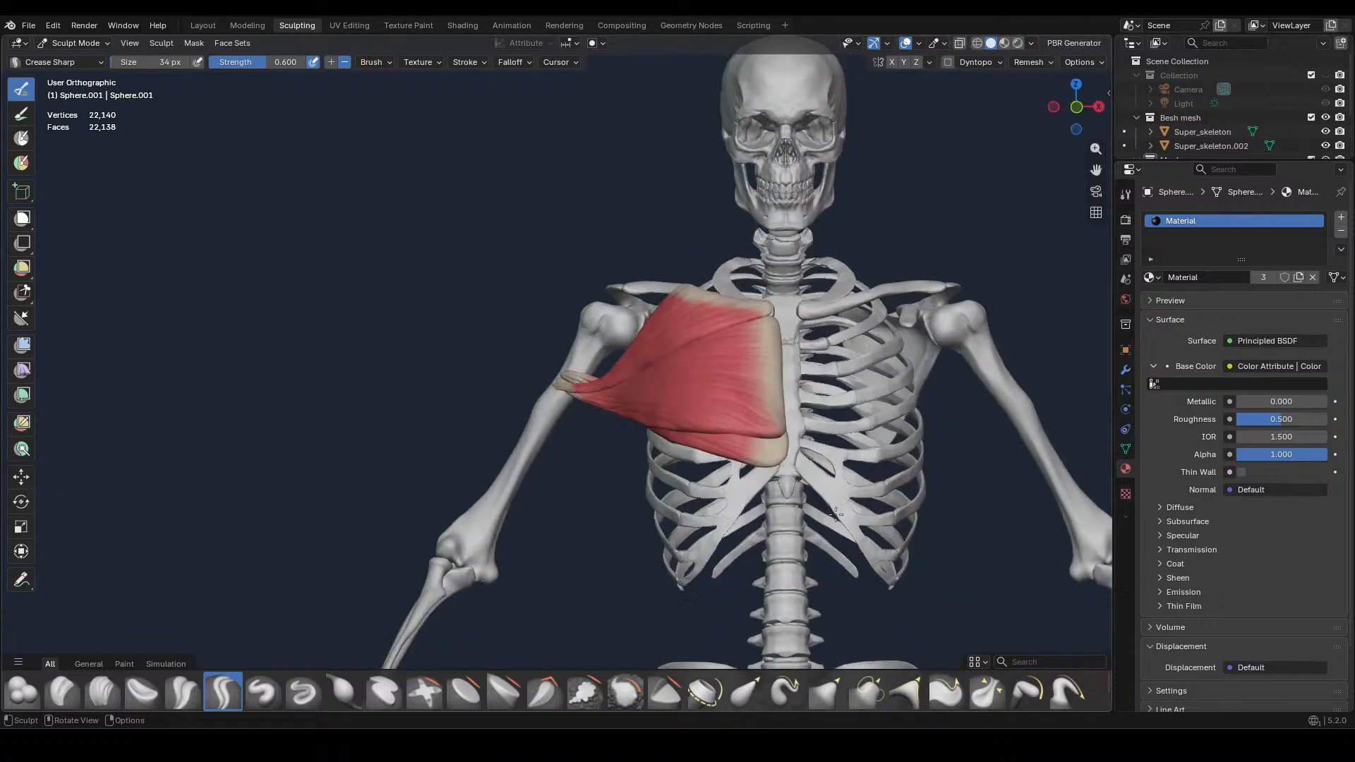
scroll(835, 516, "down", 2)
scroll(836, 515, "down", 2)
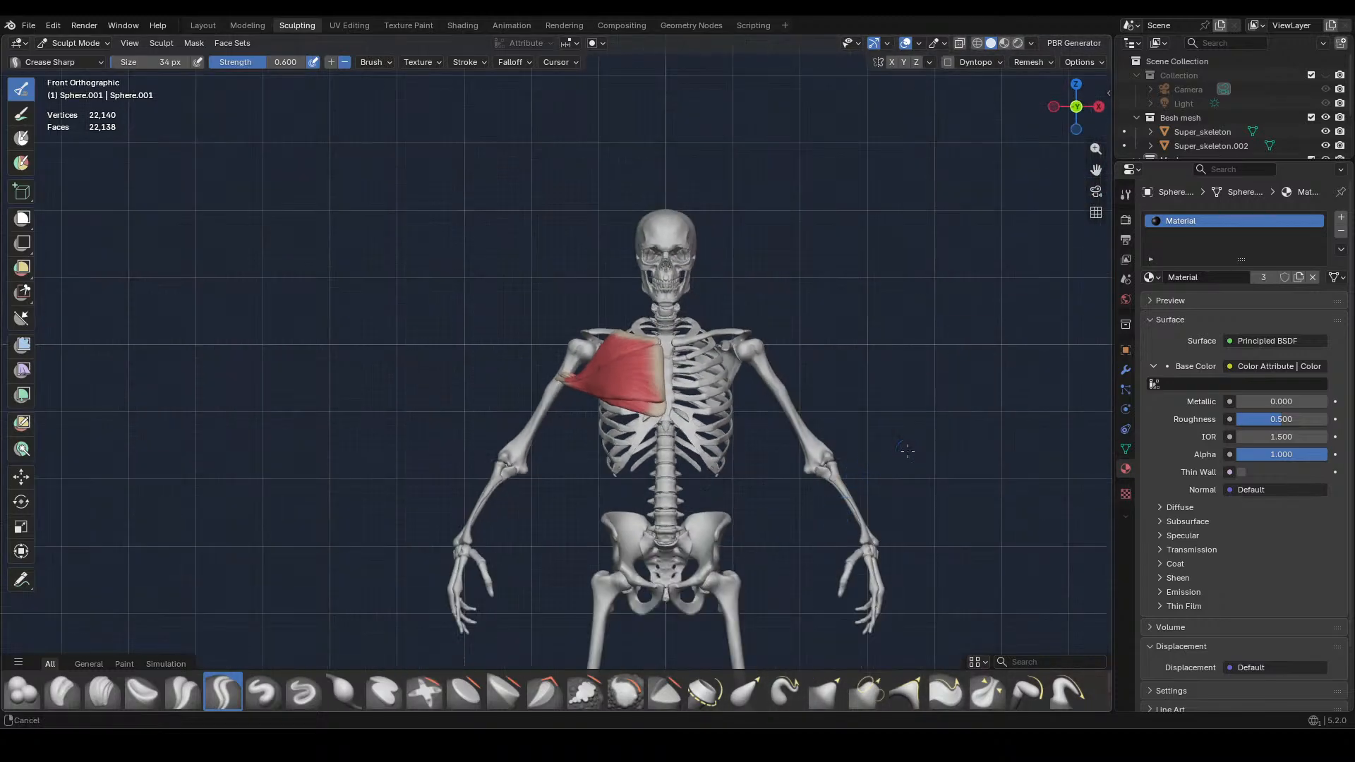
middle_click_drag(907, 454, 807, 414, "shift")
key("ctrl+s")
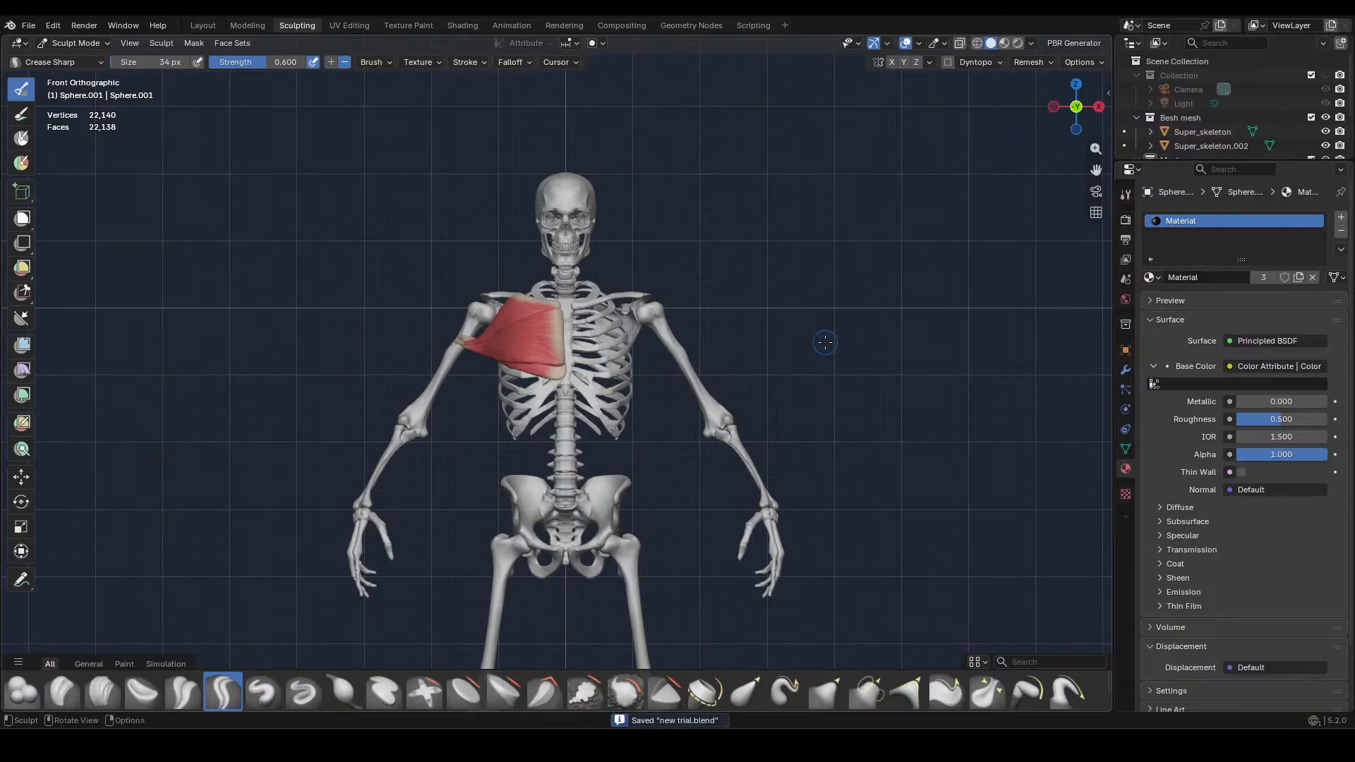
Add a Mirror modifier across the X axis to the lower chest muscle in the Layout workspace
left_click(202, 26)
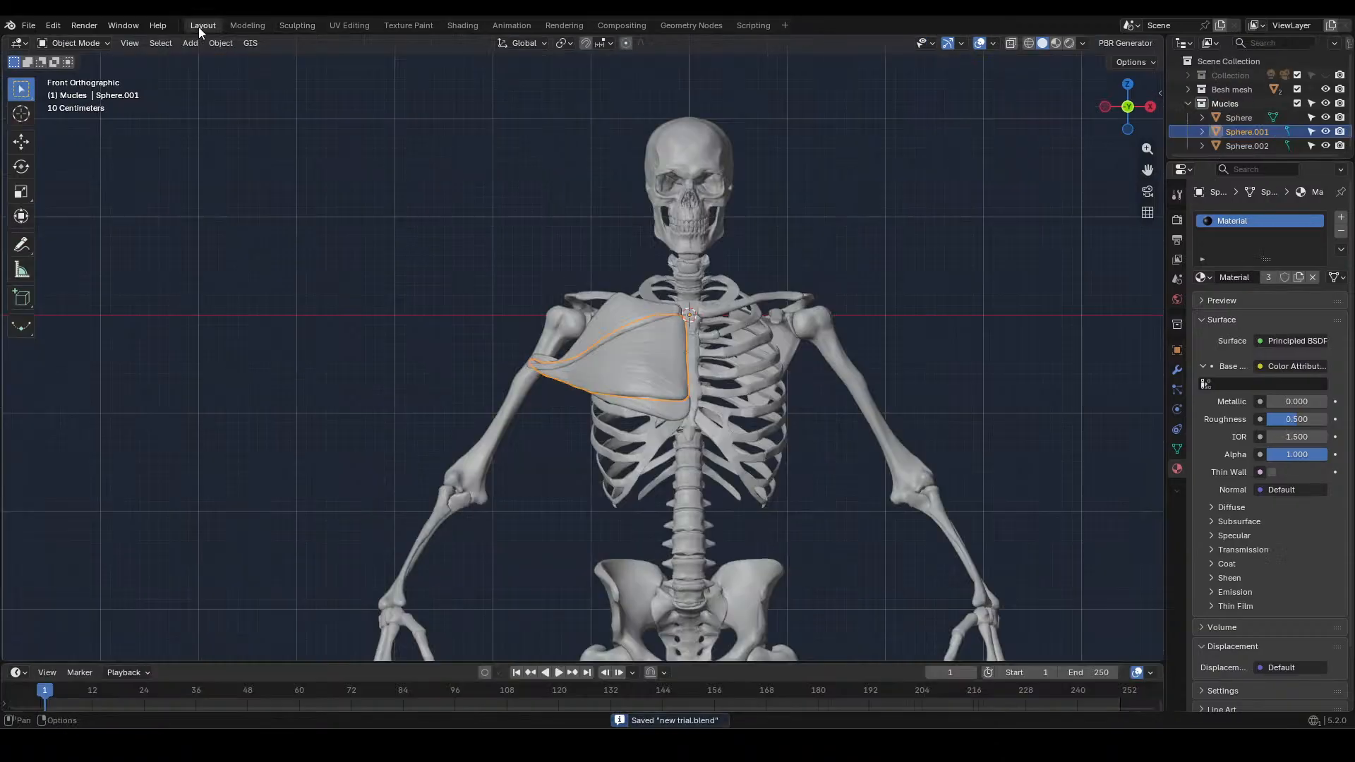
scroll(582, 363, "down", 3)
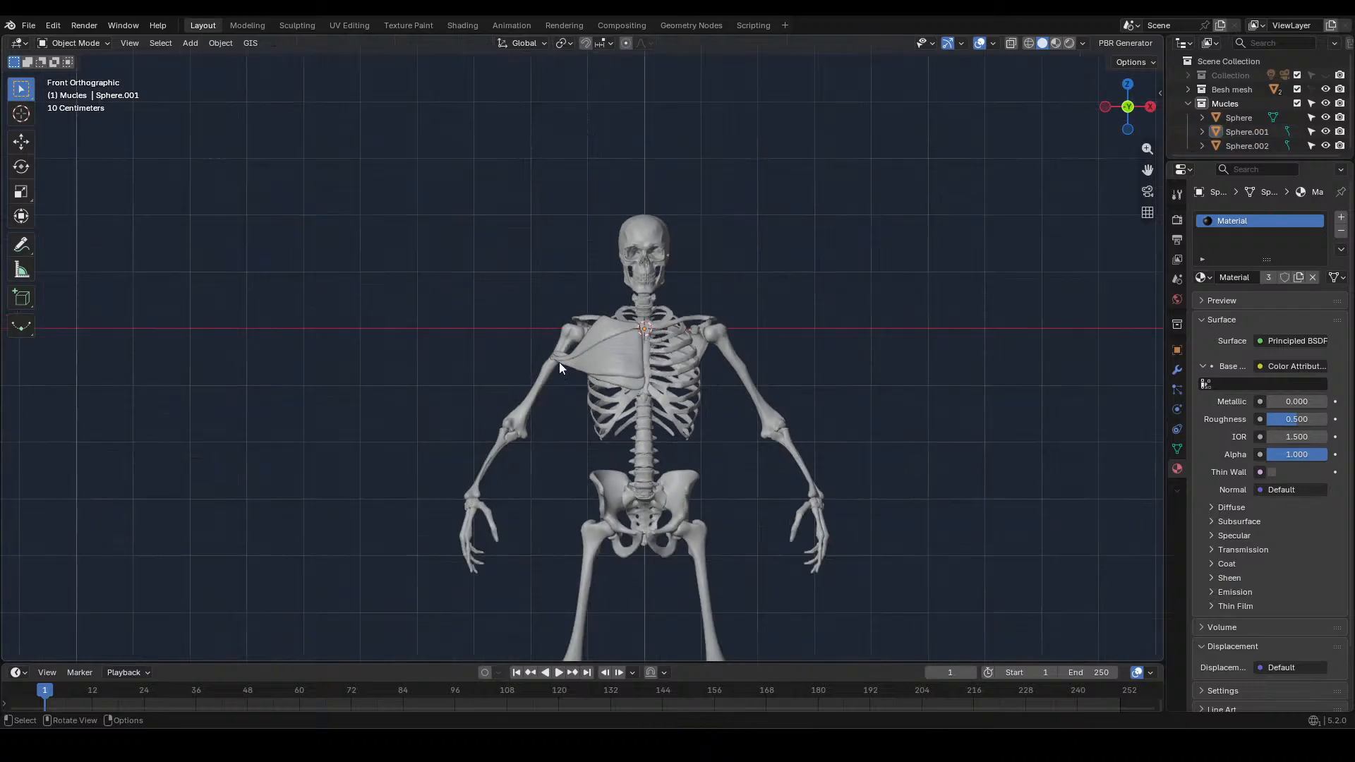
middle_click_drag(823, 356, 758, 298, "shift")
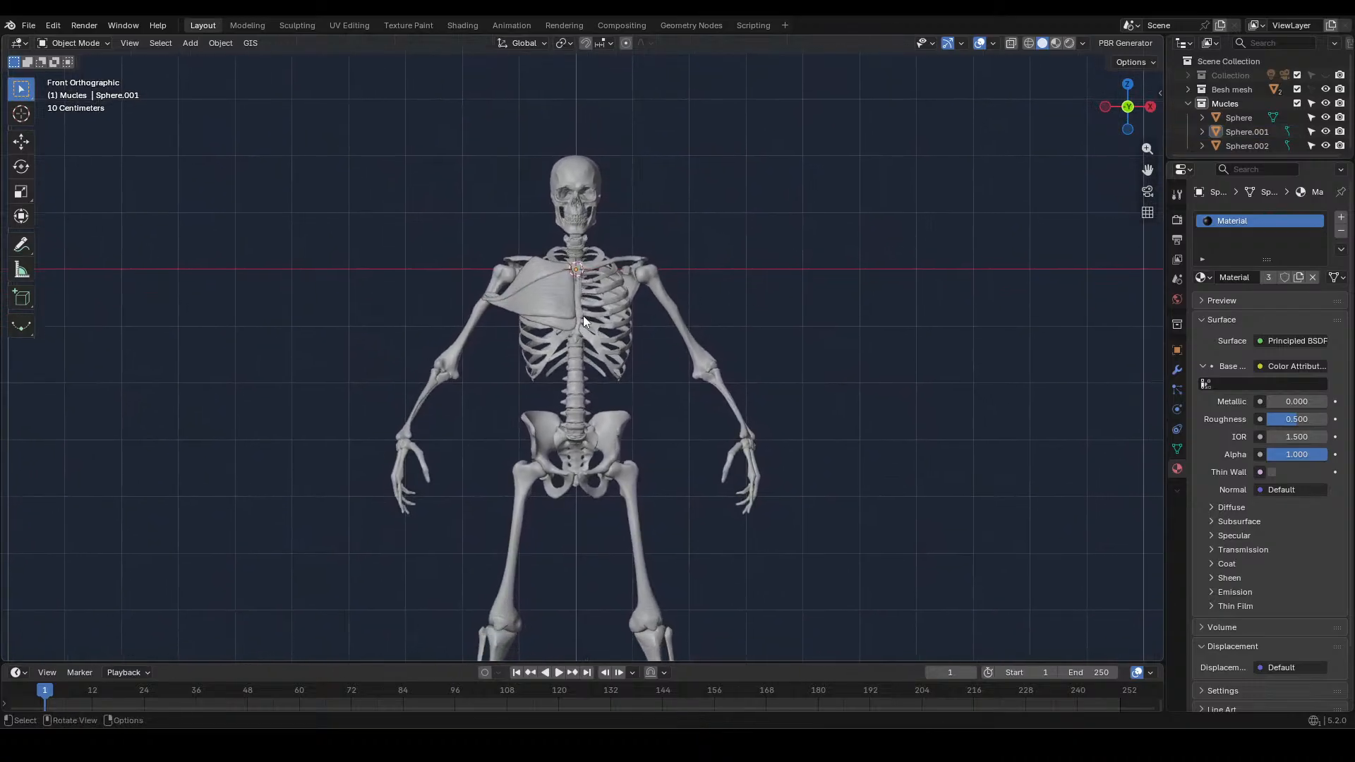
left_click(561, 329)
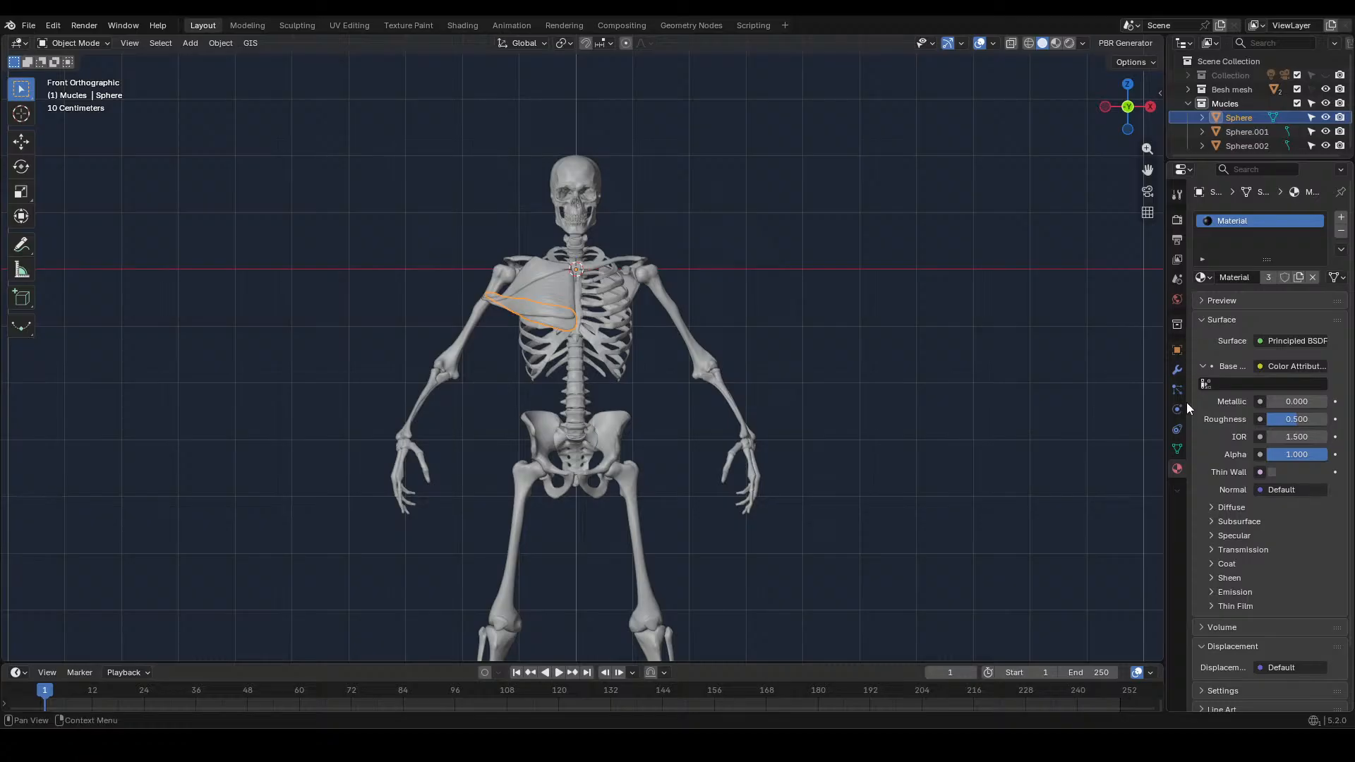
left_click(1177, 371)
left_click(1240, 218)
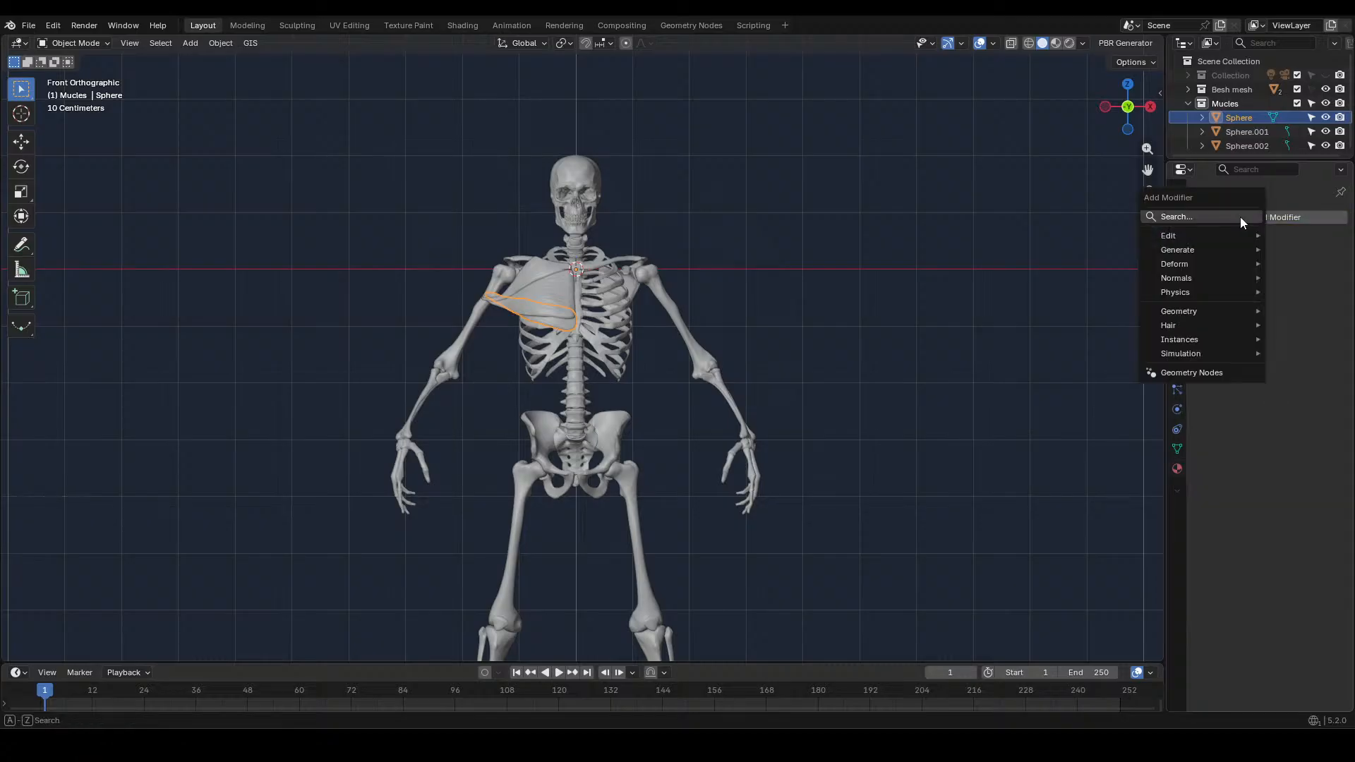
mouse_move(1197, 240)
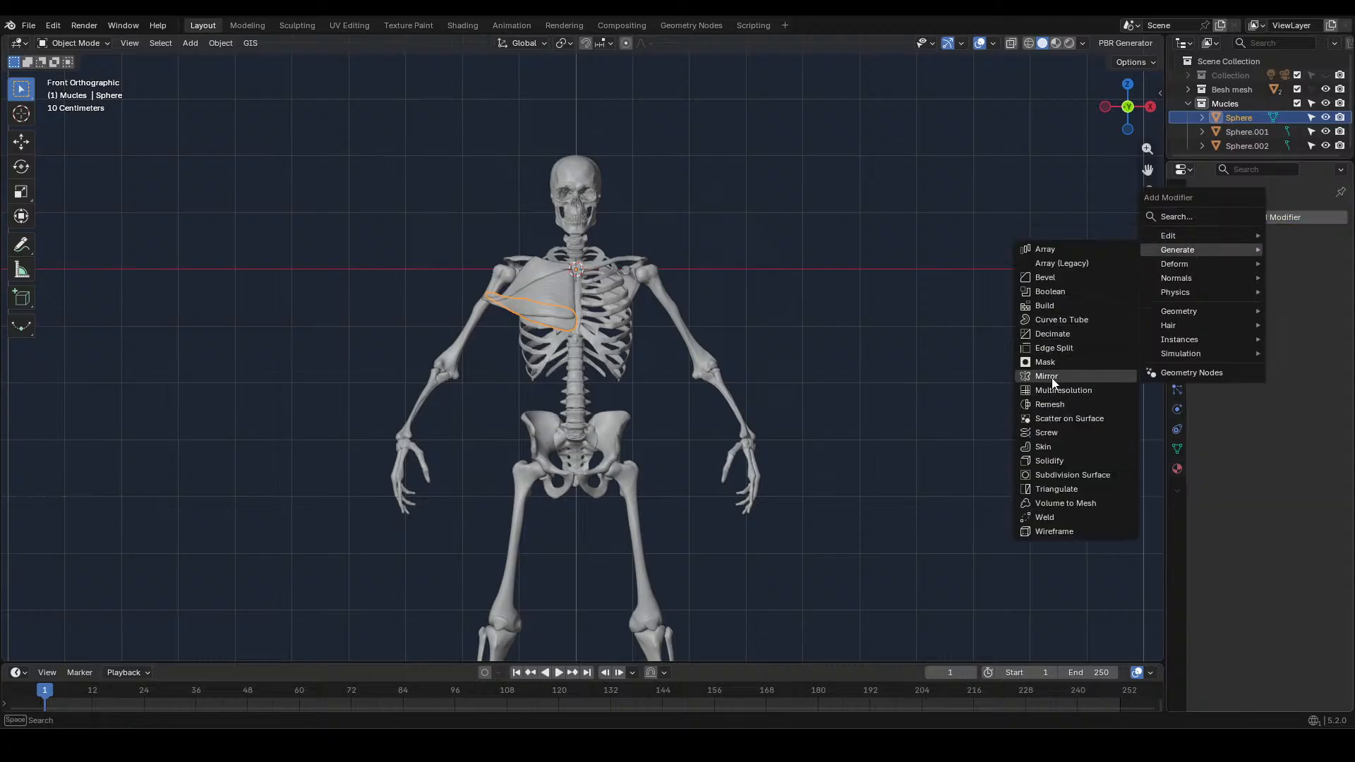
left_click(1051, 378)
left_click(878, 393)
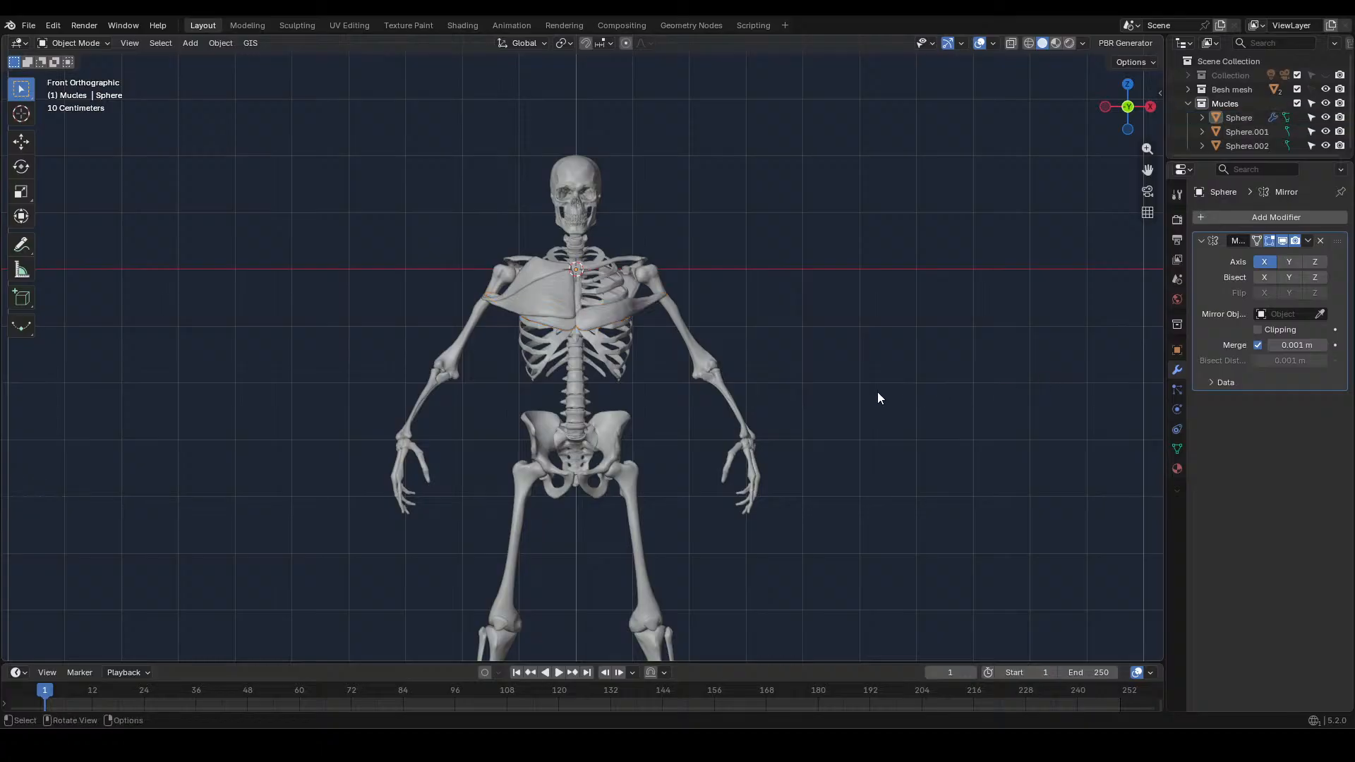
Mirror the middle chest muscle across the X axis with a Mirror modifier
mouse_move(877, 393)
middle_mouse_down()
mouse_move(886, 520)
mouse_move(872, 418)
middle_mouse_up()
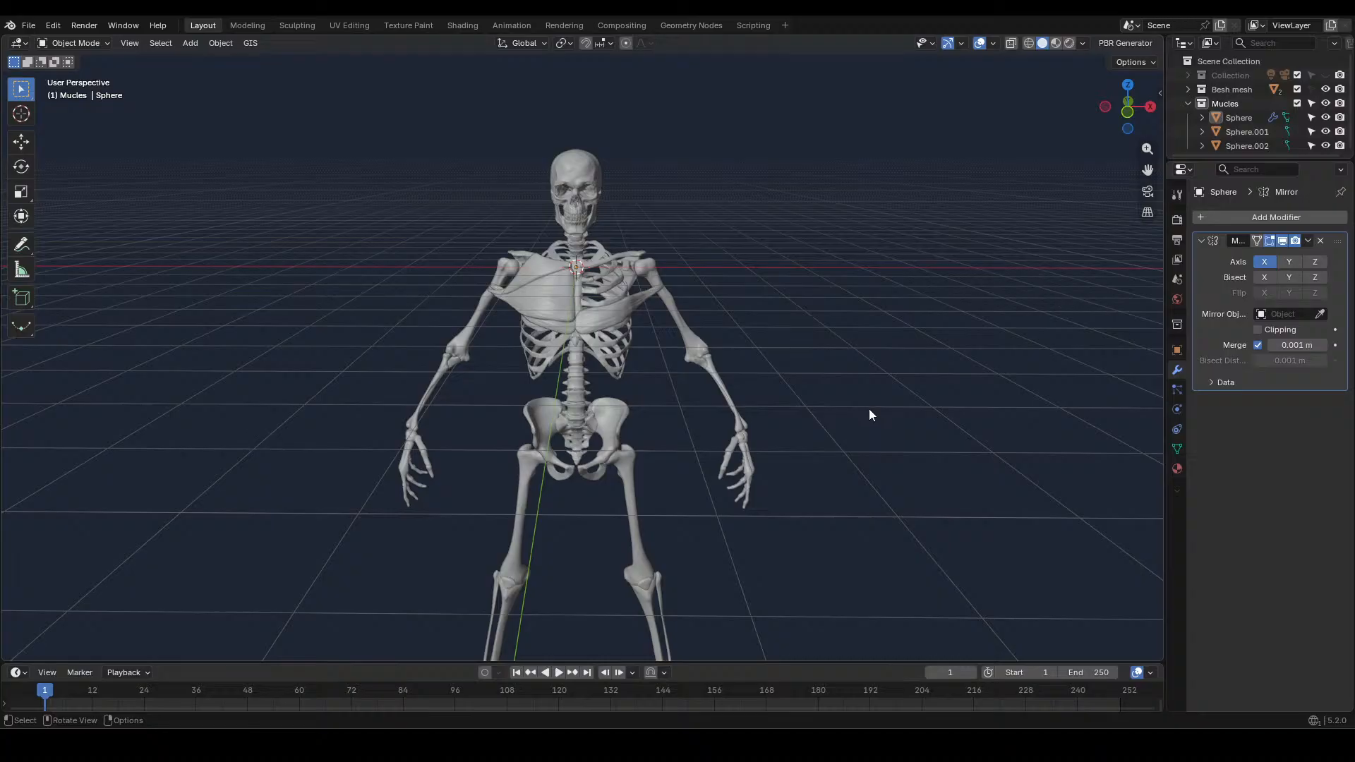
scroll(832, 401, "up", 6)
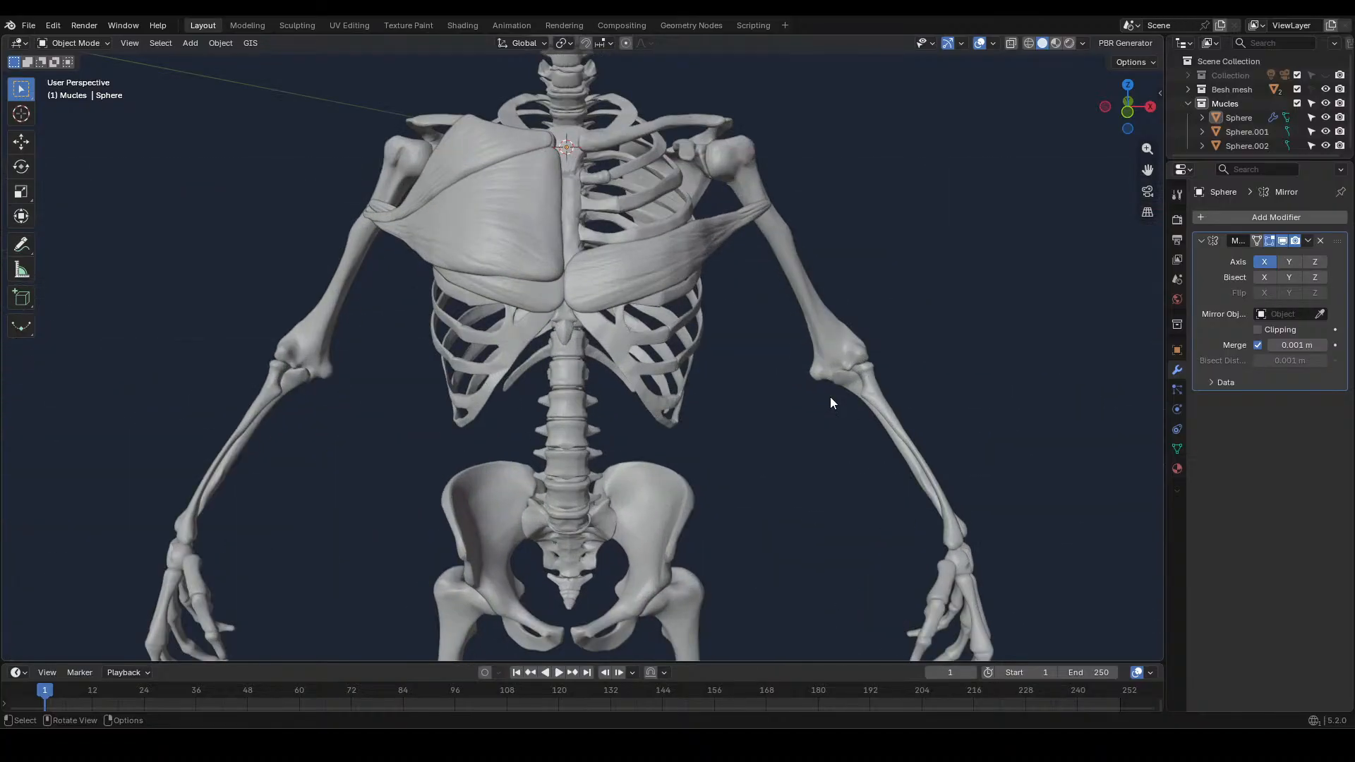
scroll(709, 340, "up", 3)
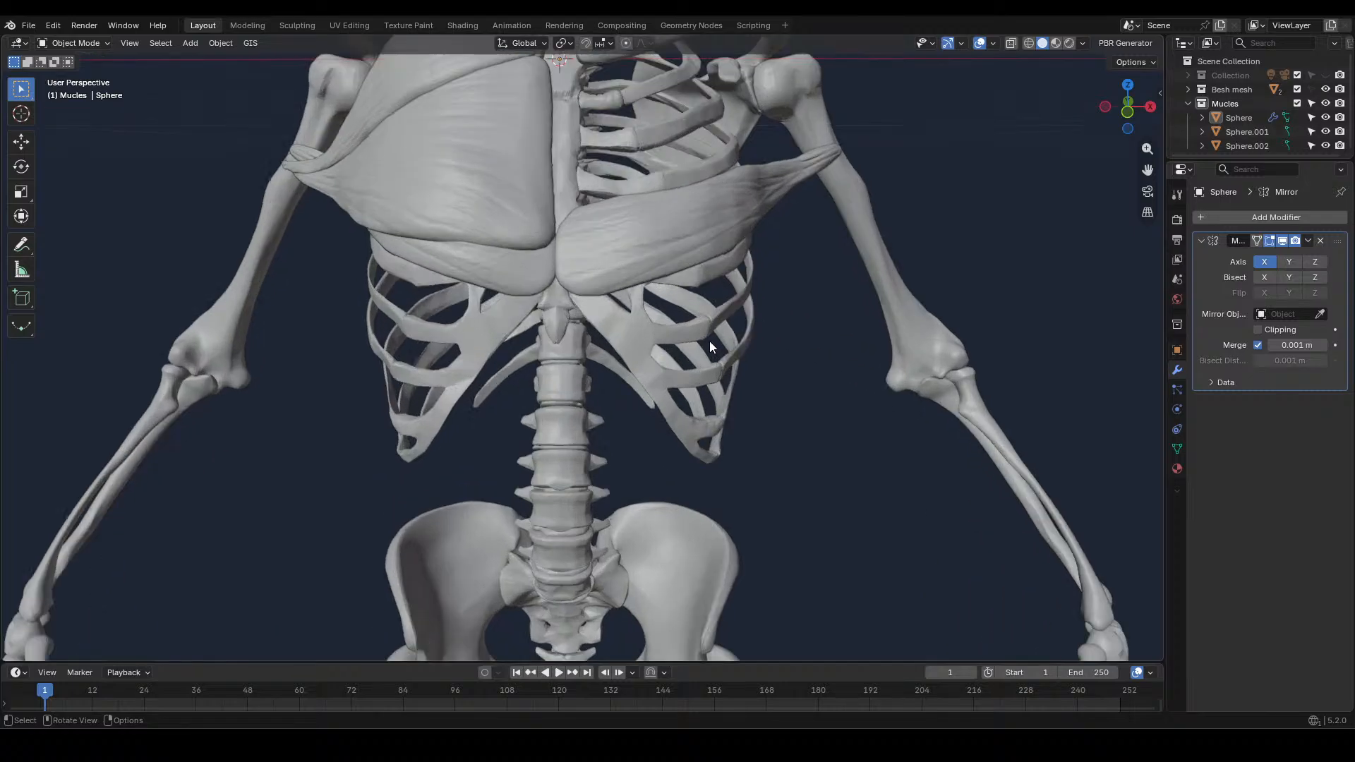
scroll(709, 340, "down", 3)
left_click(539, 215)
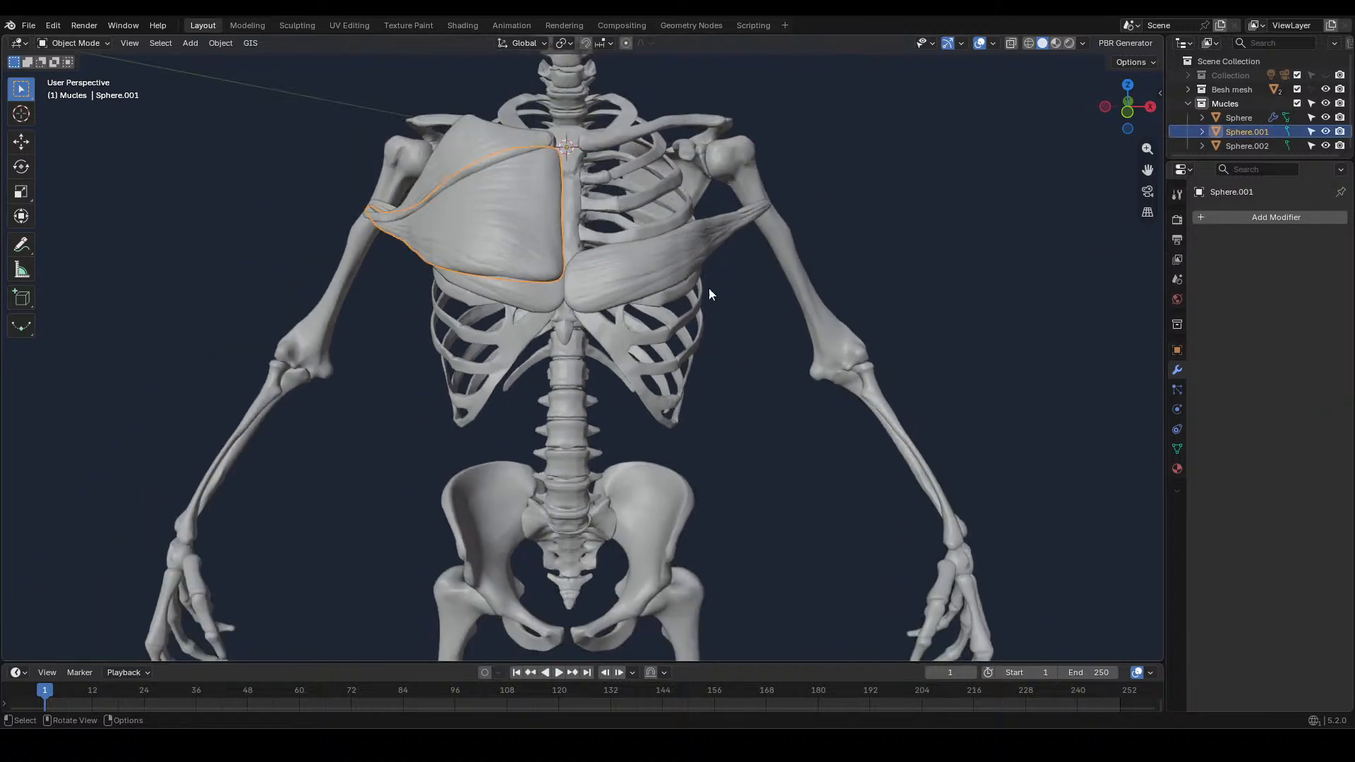
left_click(1284, 215)
mouse_move(1251, 214)
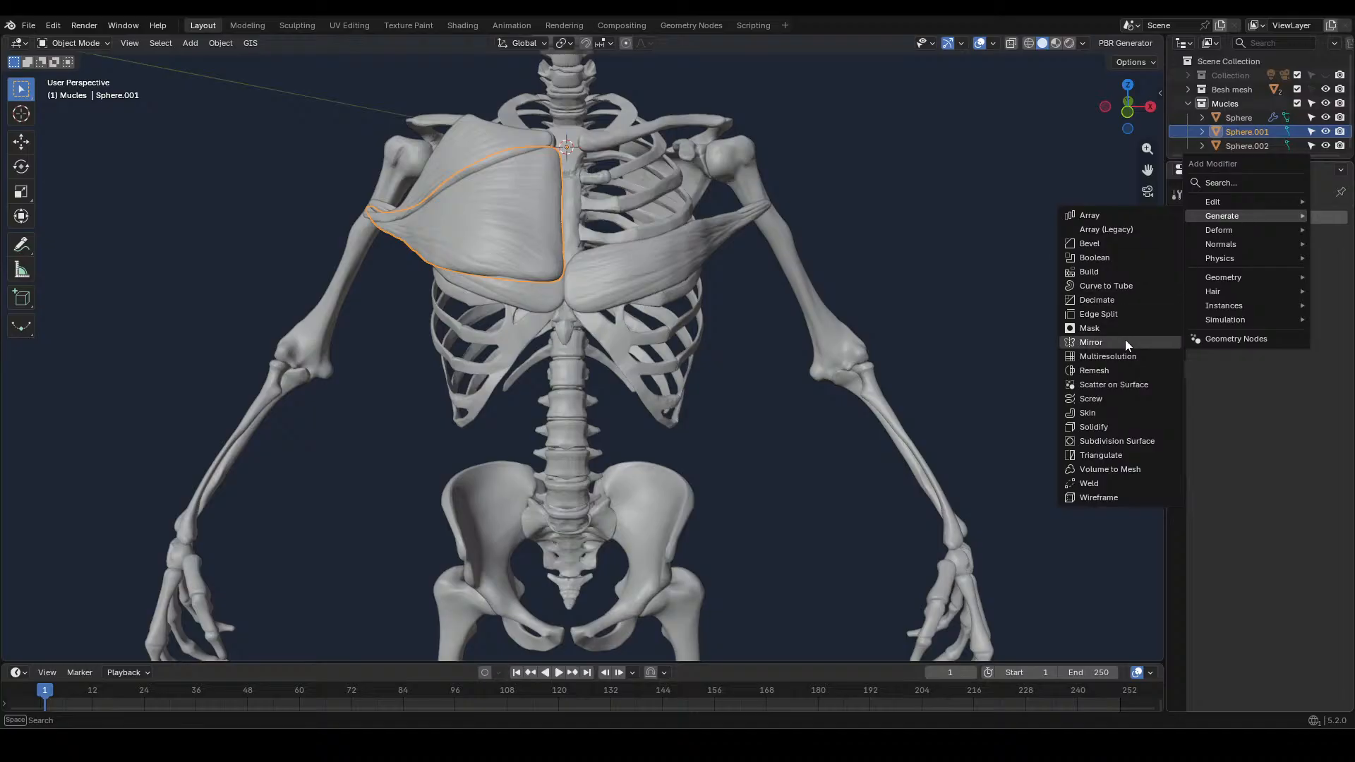
left_click(1100, 343)
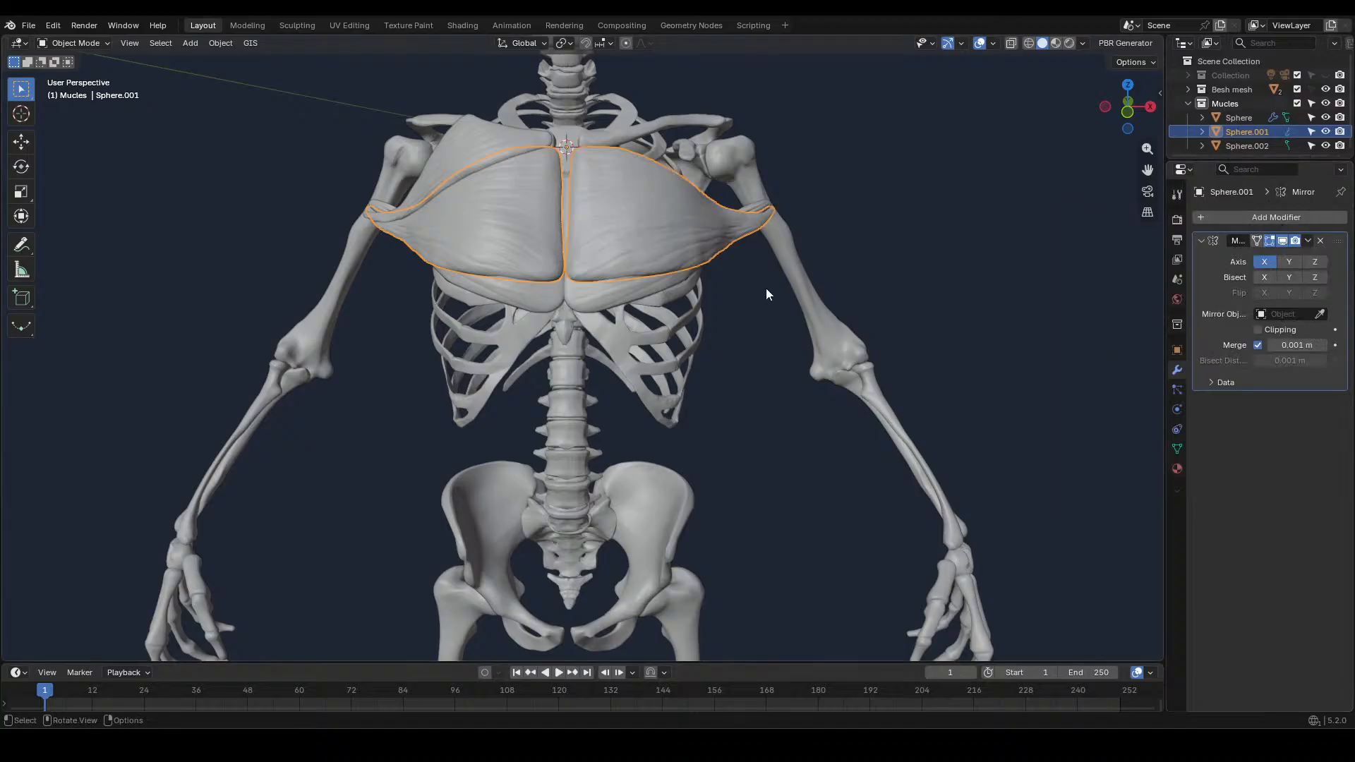
Give the upper chest muscle a Mirror modifier on the X axis
left_click(467, 144)
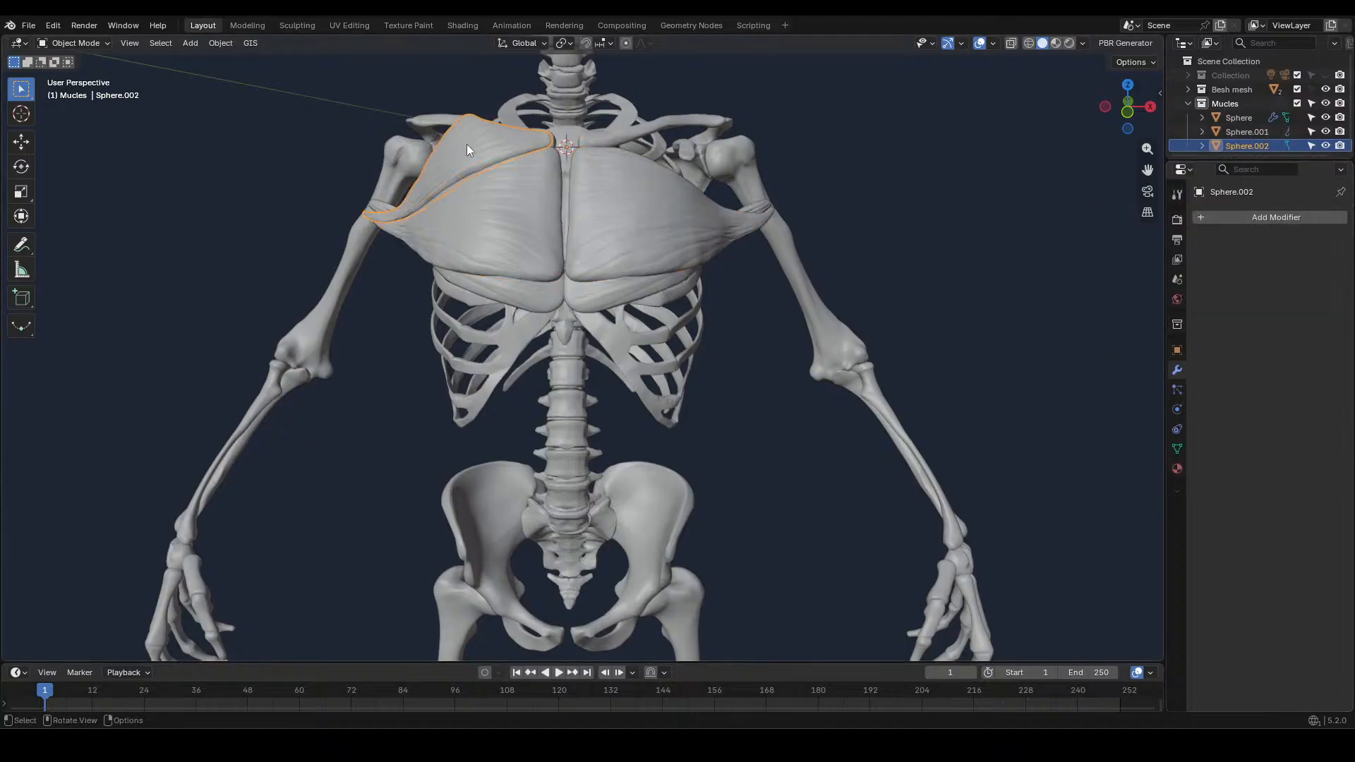
left_click(1250, 214)
mouse_move(1250, 213)
left_click(1056, 342)
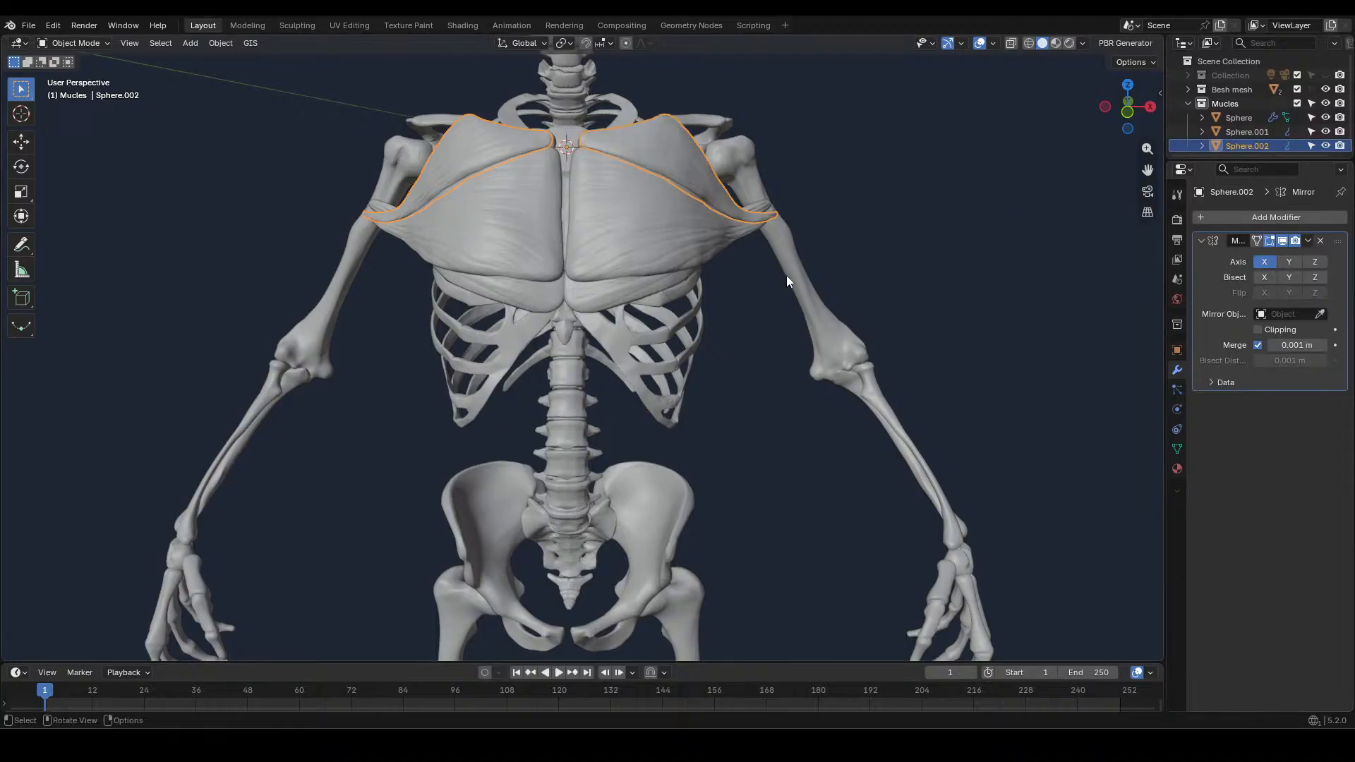
left_click(980, 341)
Check the mirrored chest muscles' colours in Material Preview and return the viewport to Solid shading
left_click(1056, 44)
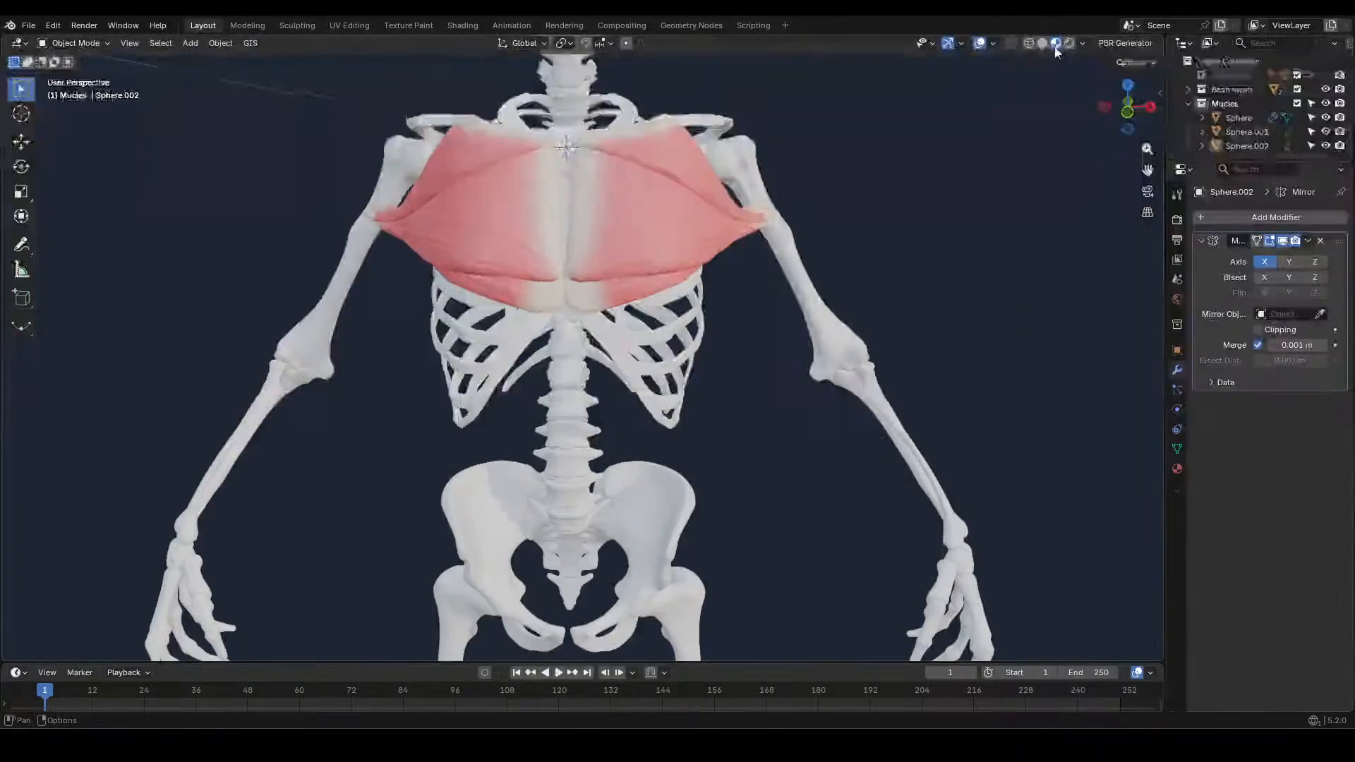
left_click(1041, 43)
scroll(789, 225, "up", 3)
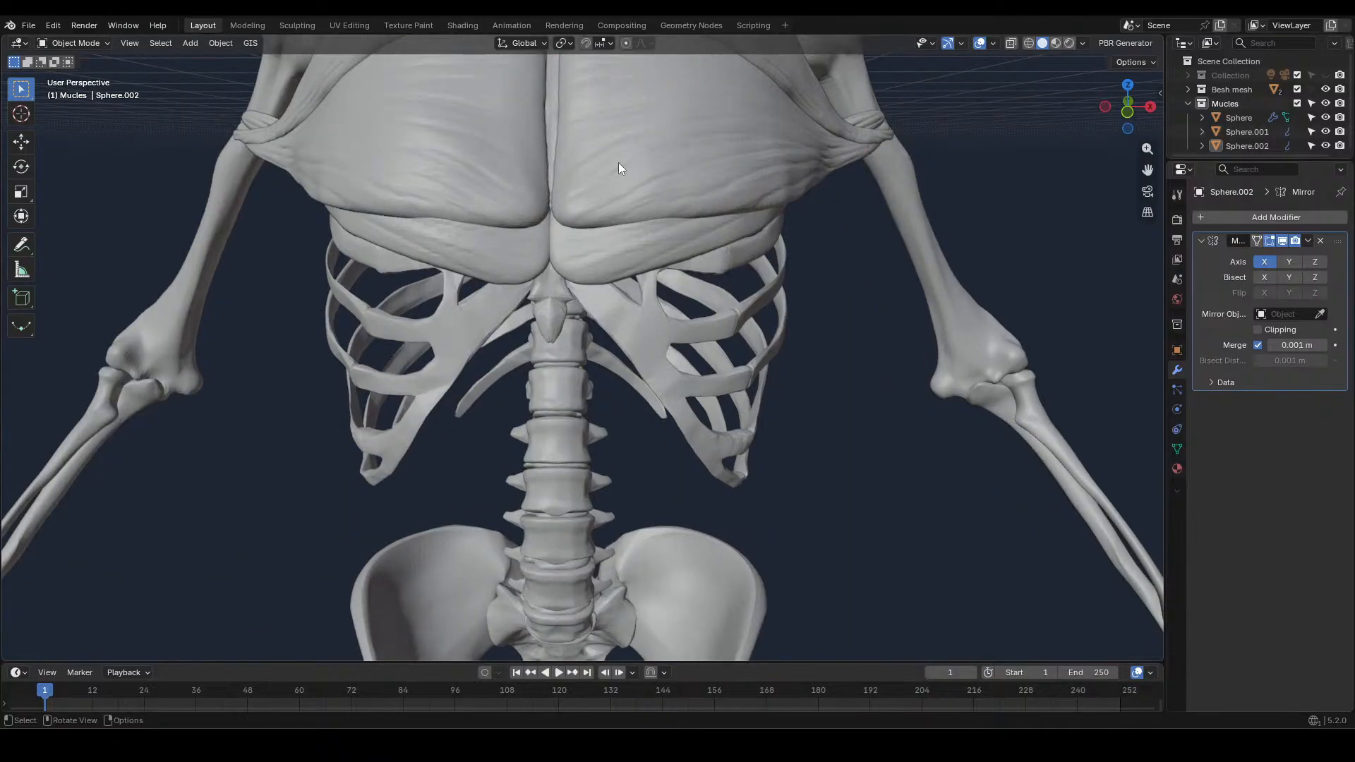
In the Sculpting workspace, pull the middle chest muscle's lower inner corner away from the midline with Grab at 242 px
left_click(296, 28)
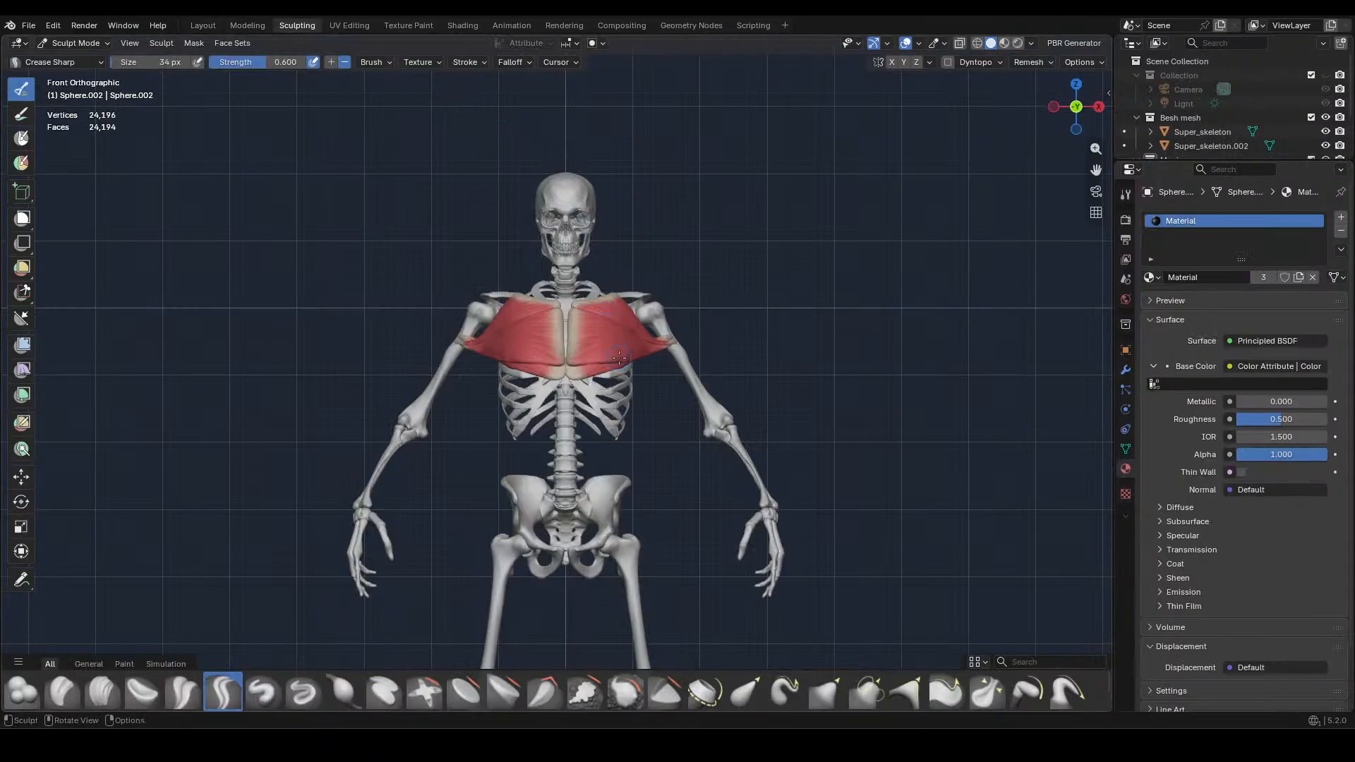
scroll(658, 286, "up", 5)
middle_click_drag(658, 285, 655, 348, "shift")
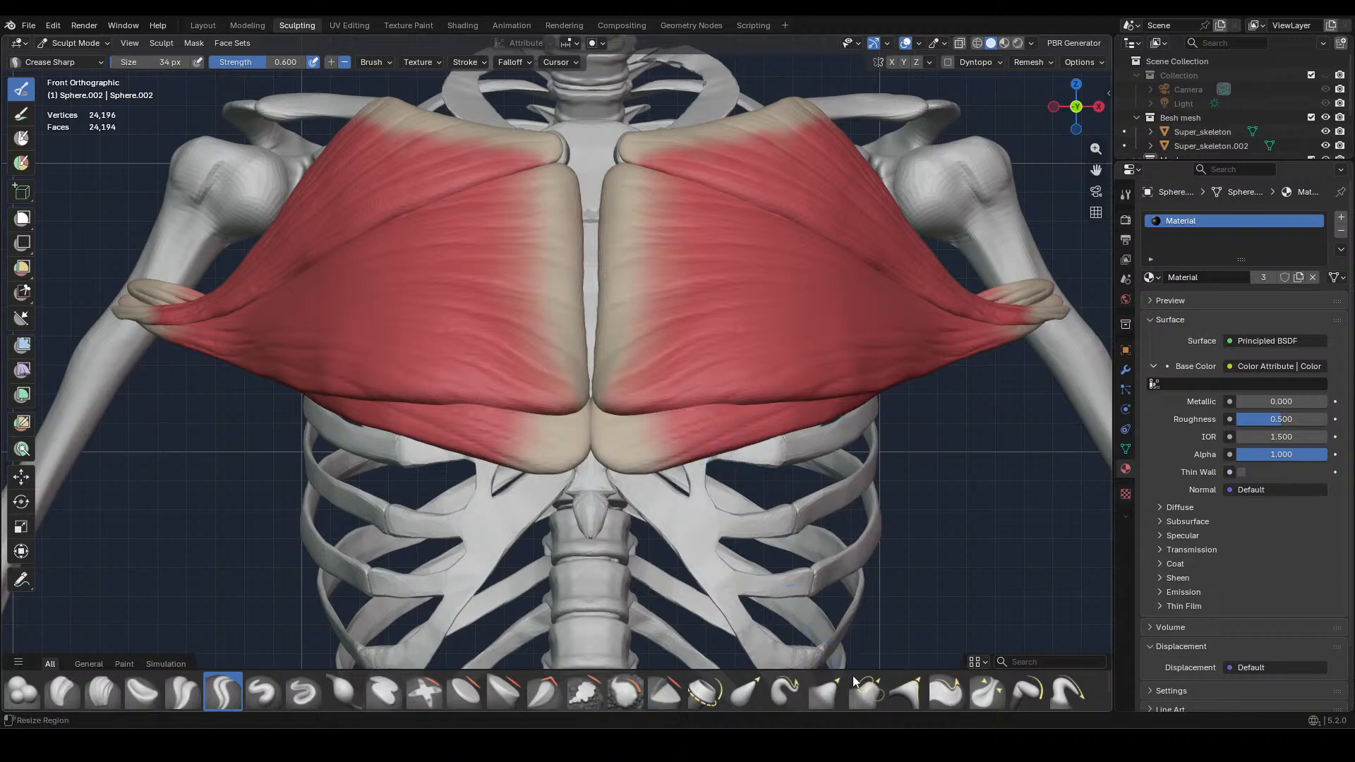
left_click(820, 688)
key("f")
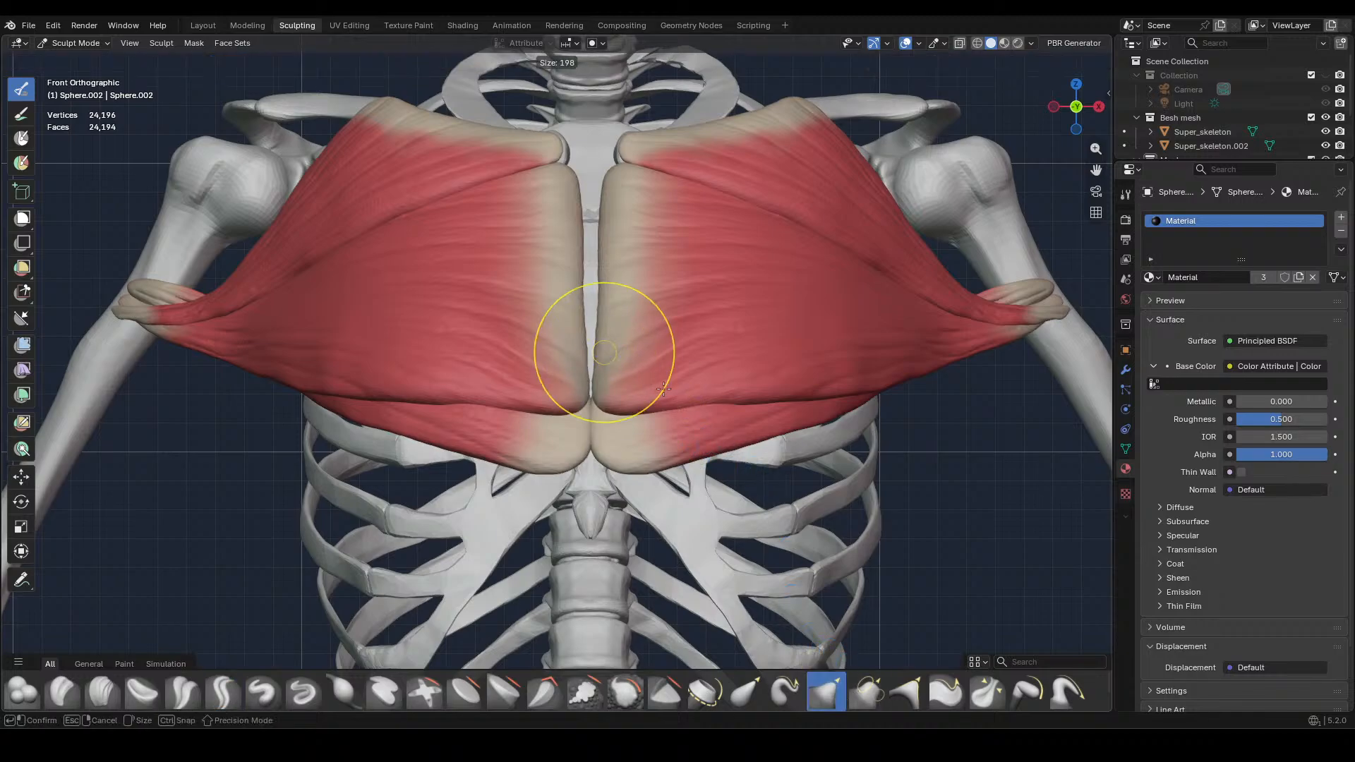
left_click(690, 353)
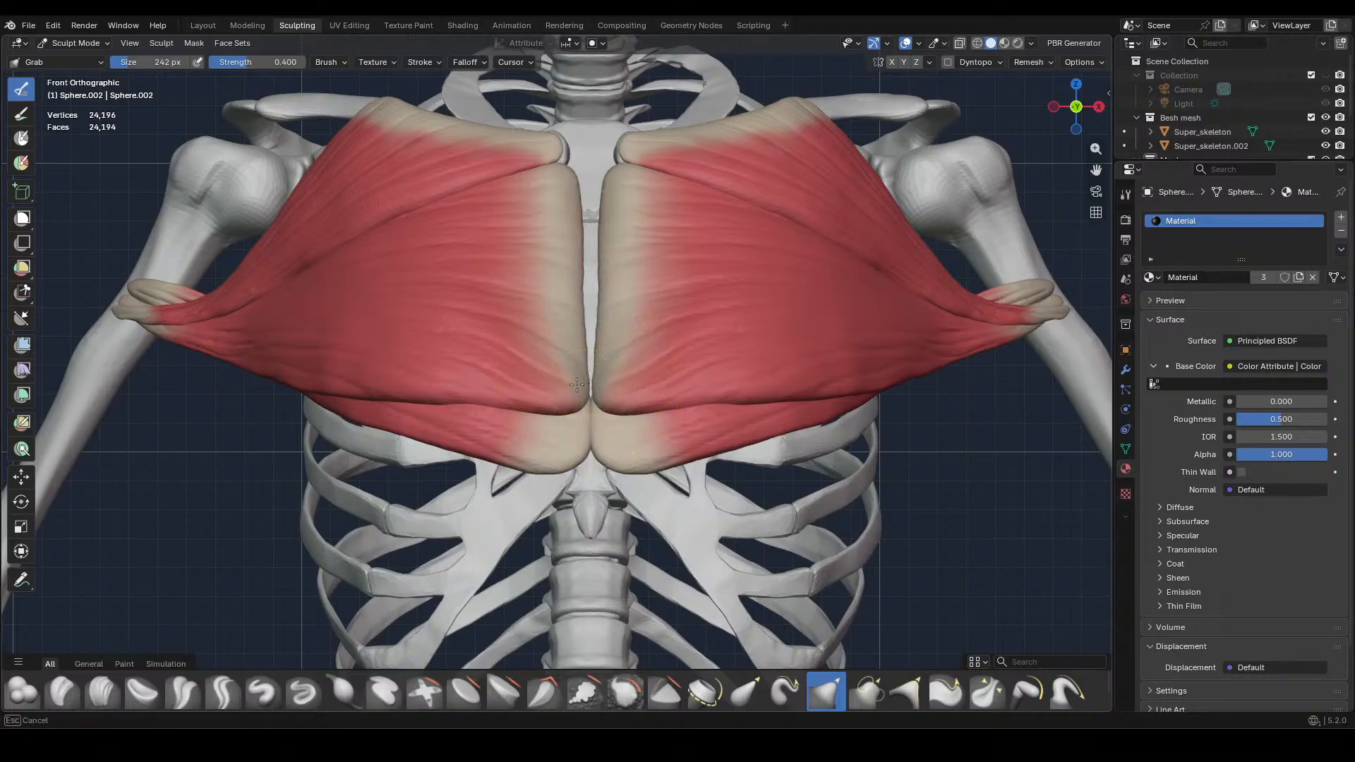
key("alt+q")
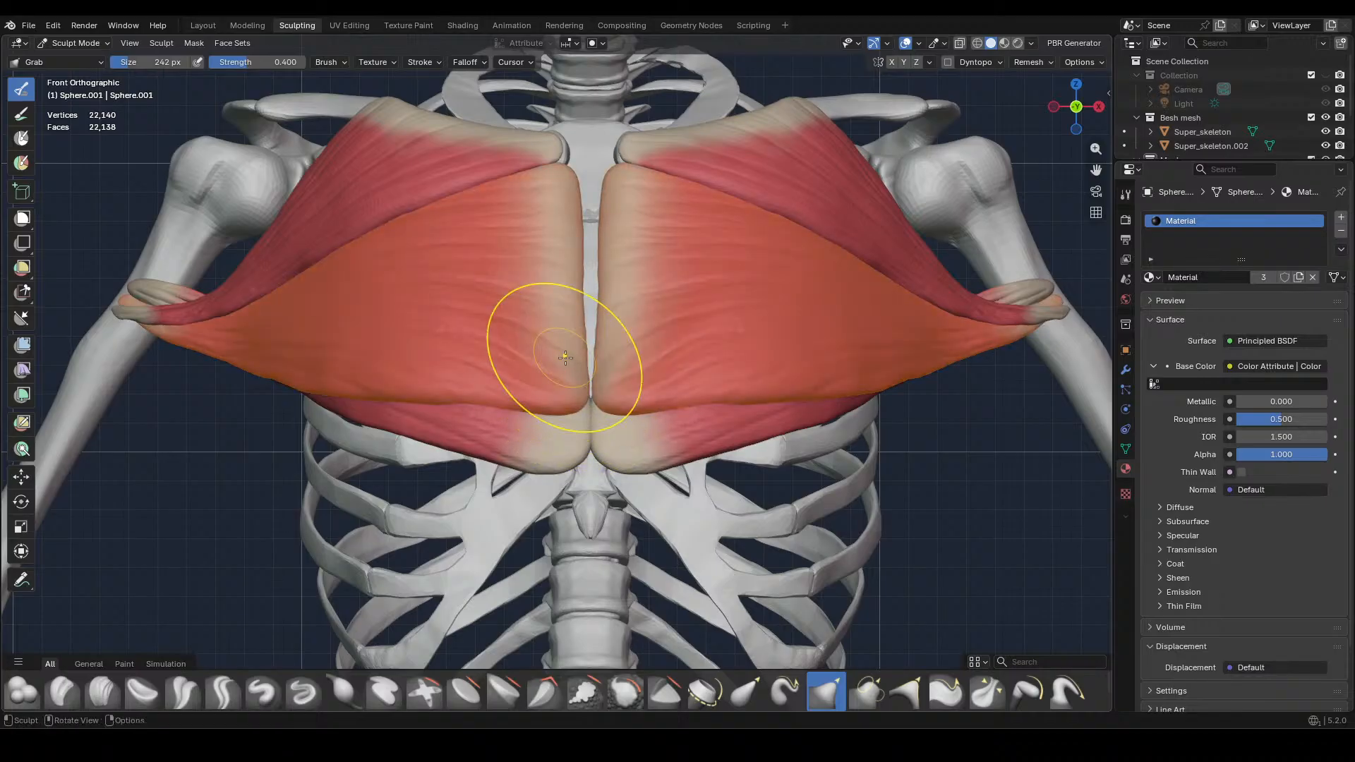
left_click_drag(582, 381, 571, 395)
Pull the lower chest muscle's inner edge away from the midline with Grab at 156 px
key("f")
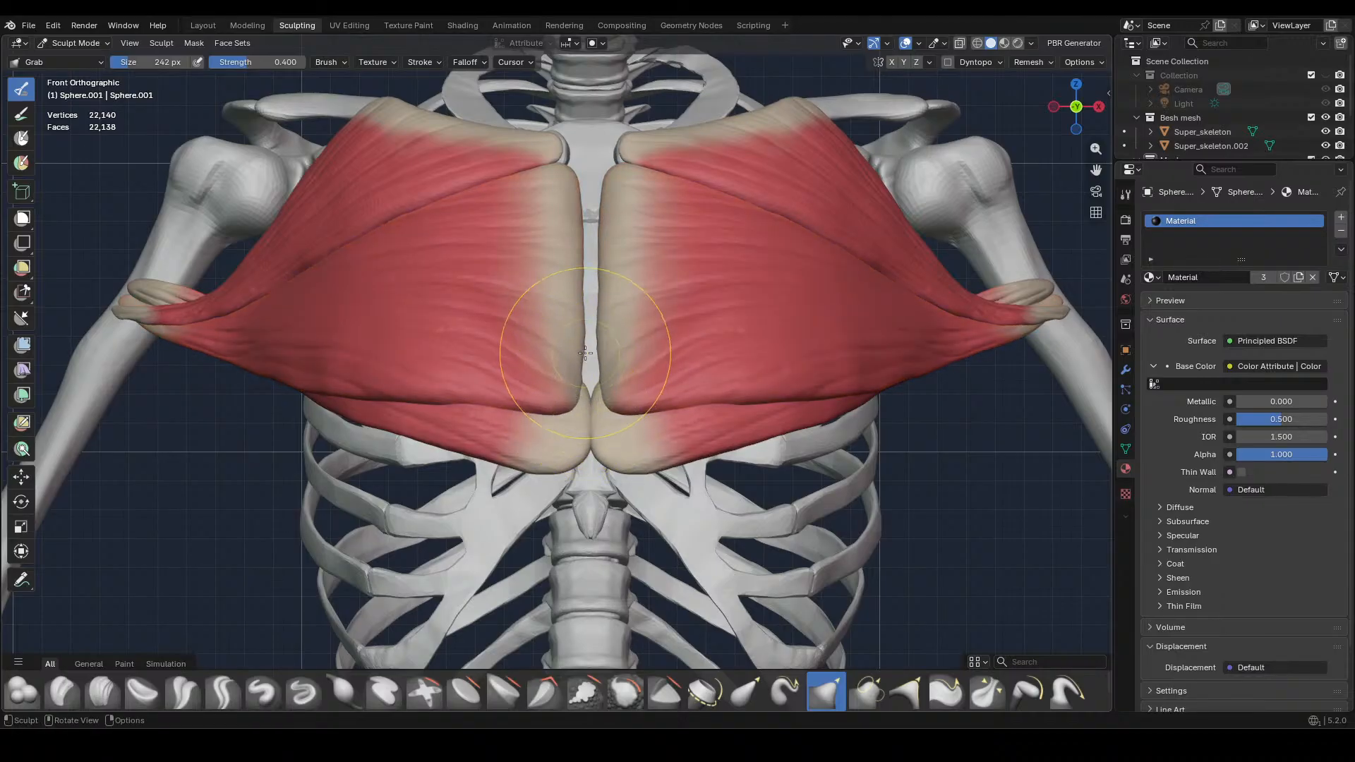
left_click(549, 346)
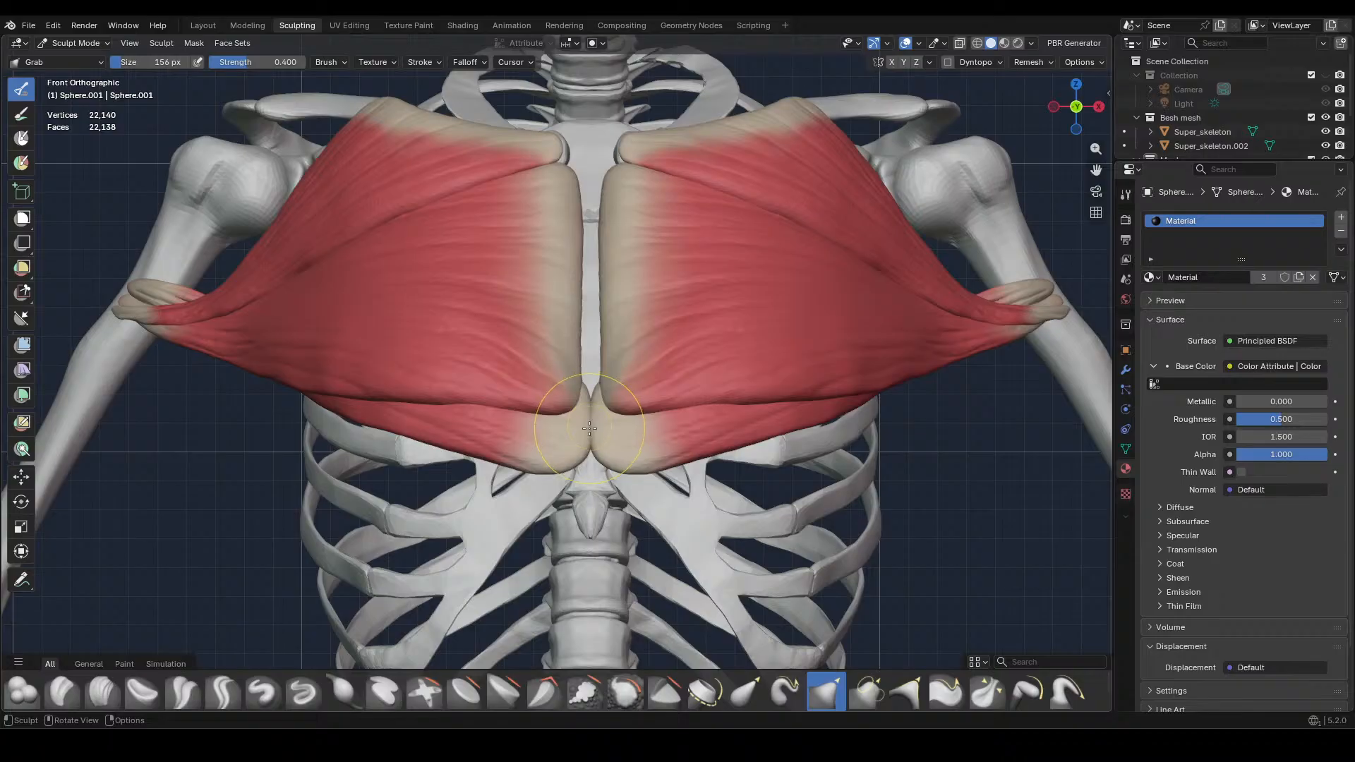
key("alt+q")
left_click_drag(589, 428, 577, 428)
left_click_drag(588, 406, 585, 434)
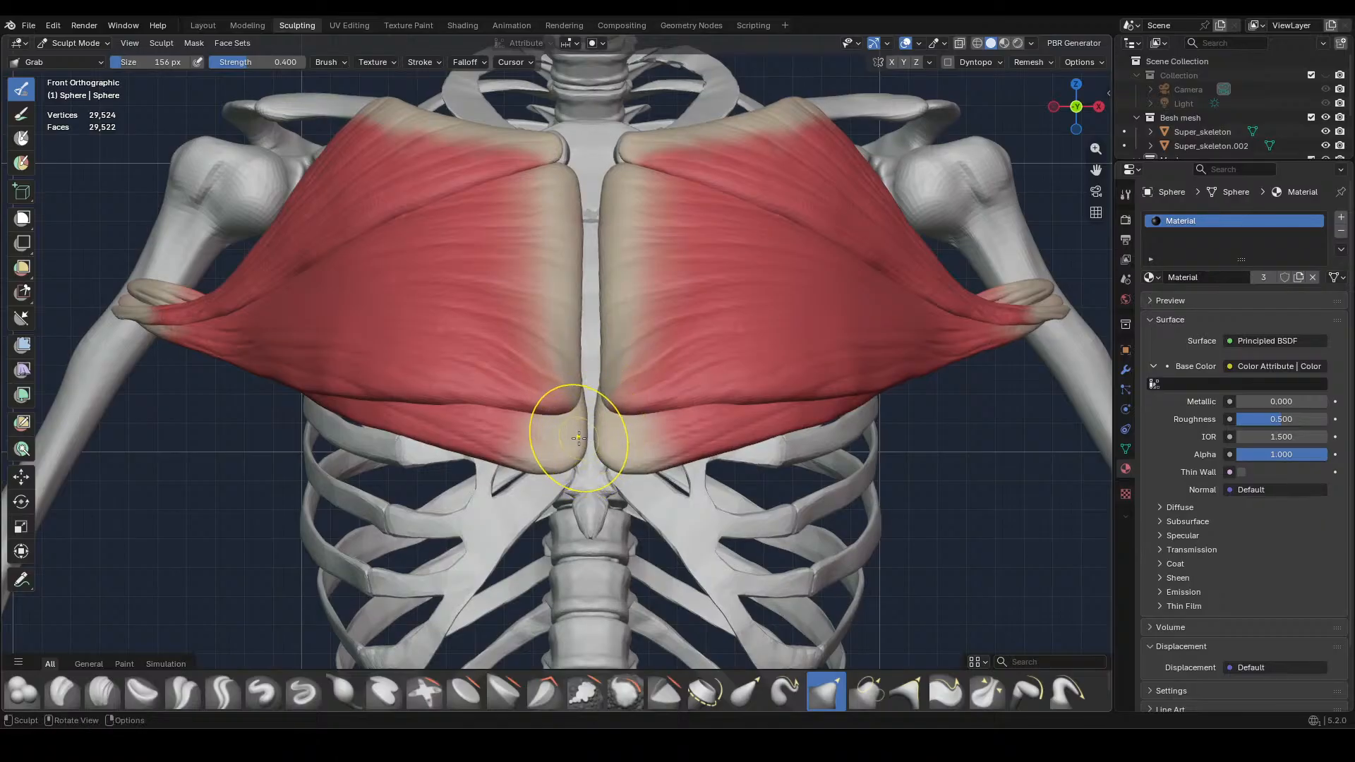
Reshape the lower chest muscle's inner edge with Grab at 112 px so it meets its mirrored half at the midline
key("f")
left_click(568, 435)
left_click_drag(579, 438, 583, 441)
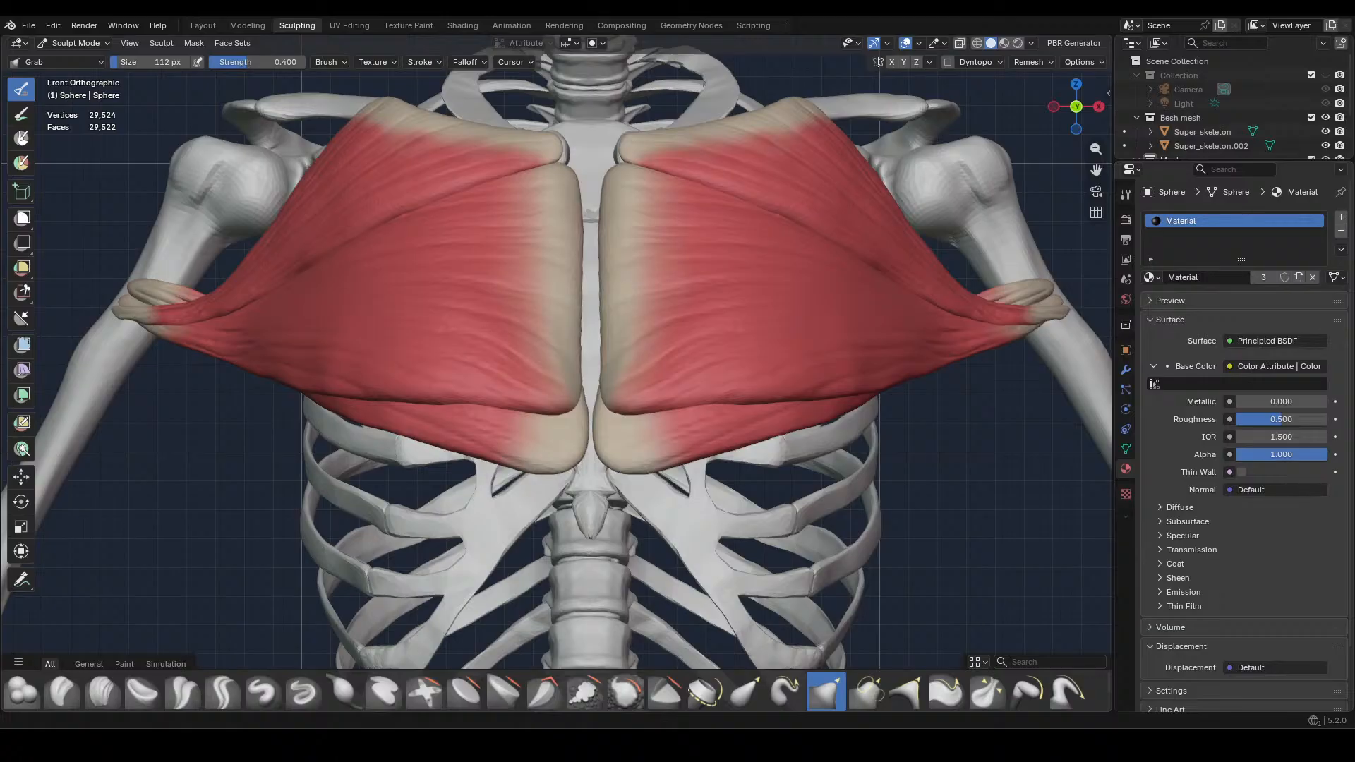
mouse_move(578, 408)
left_mouse_down()
mouse_move(586, 398)
mouse_move(584, 462)
left_mouse_up()
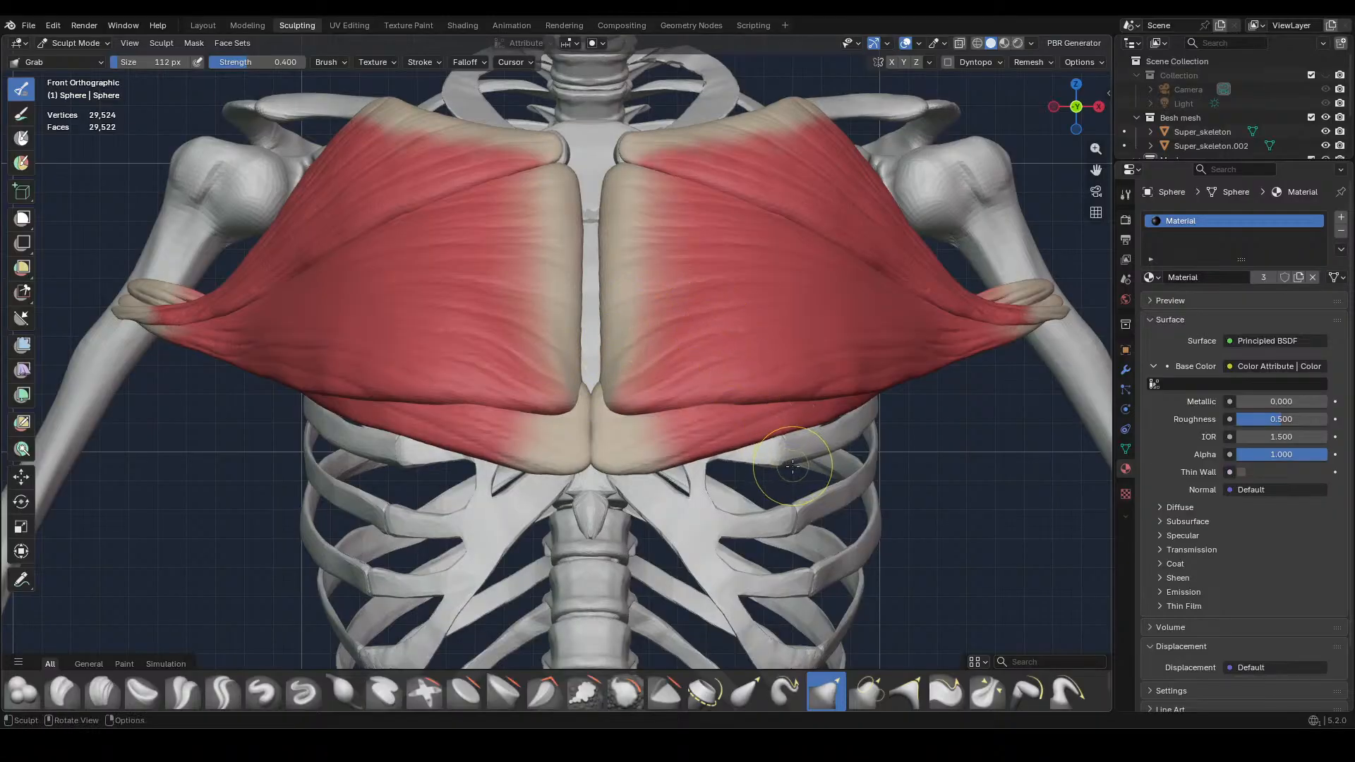
Adjust the middle chest muscle's lower inner edge beside the sternum with Grab at 268 px
scroll(797, 467, "up", 3)
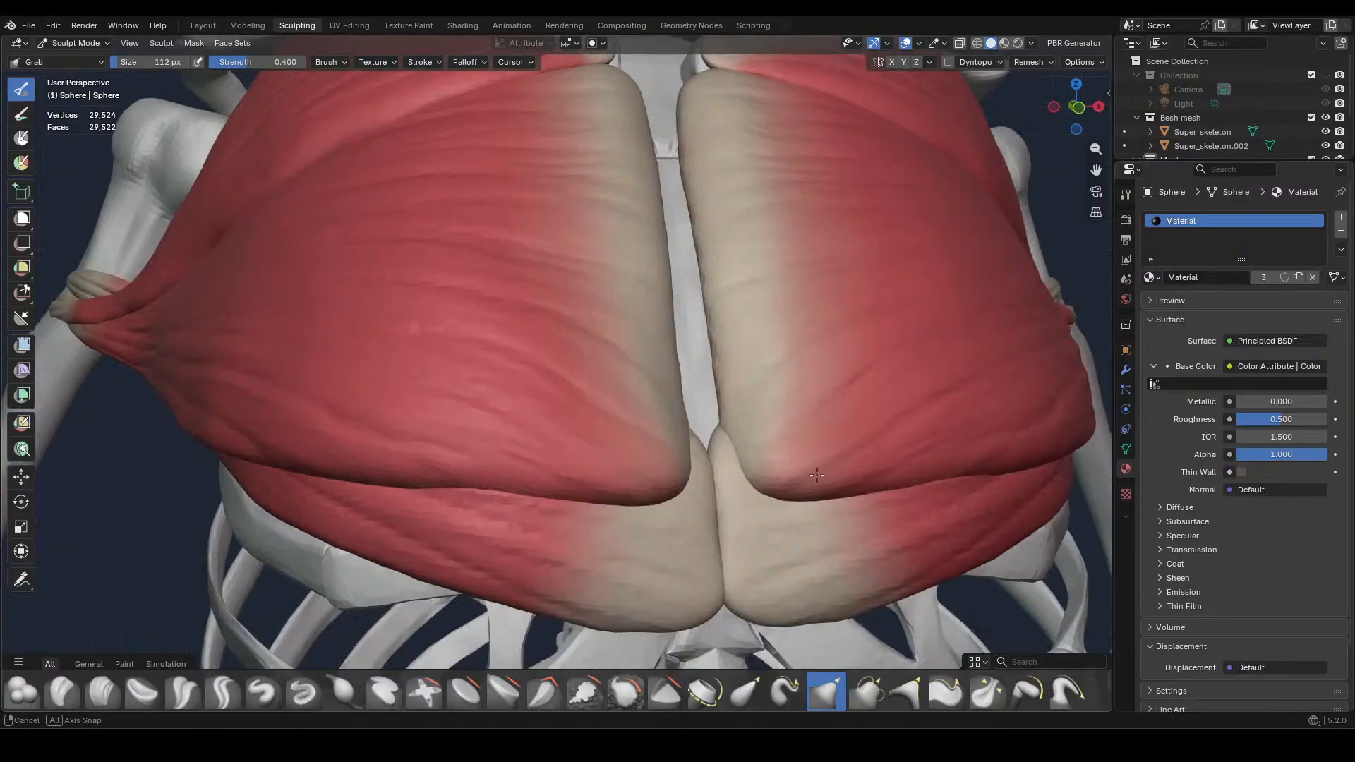
middle_click_drag(797, 467, 635, 289)
key("alt+q")
key("f")
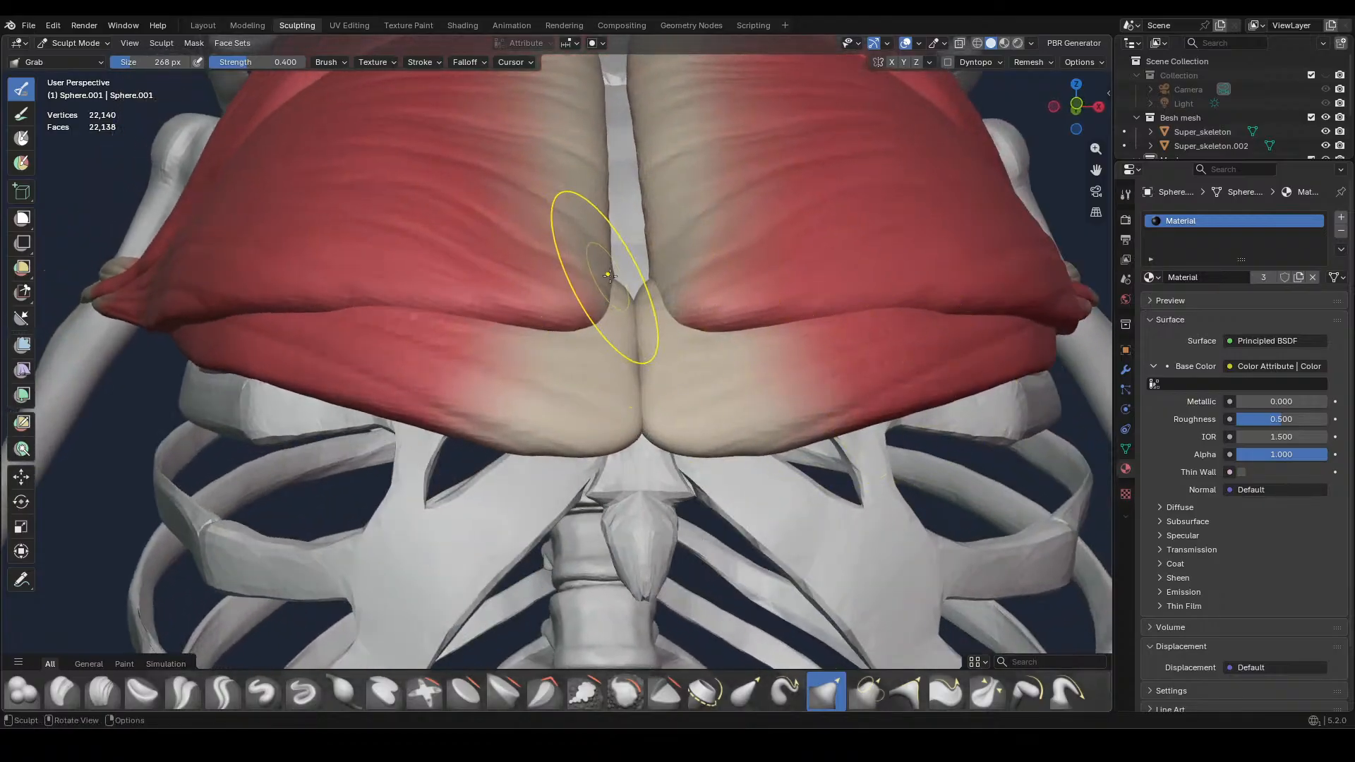
mouse_move(623, 247)
middle_mouse_down()
mouse_move(635, 258)
mouse_move(574, 256)
middle_mouse_up()
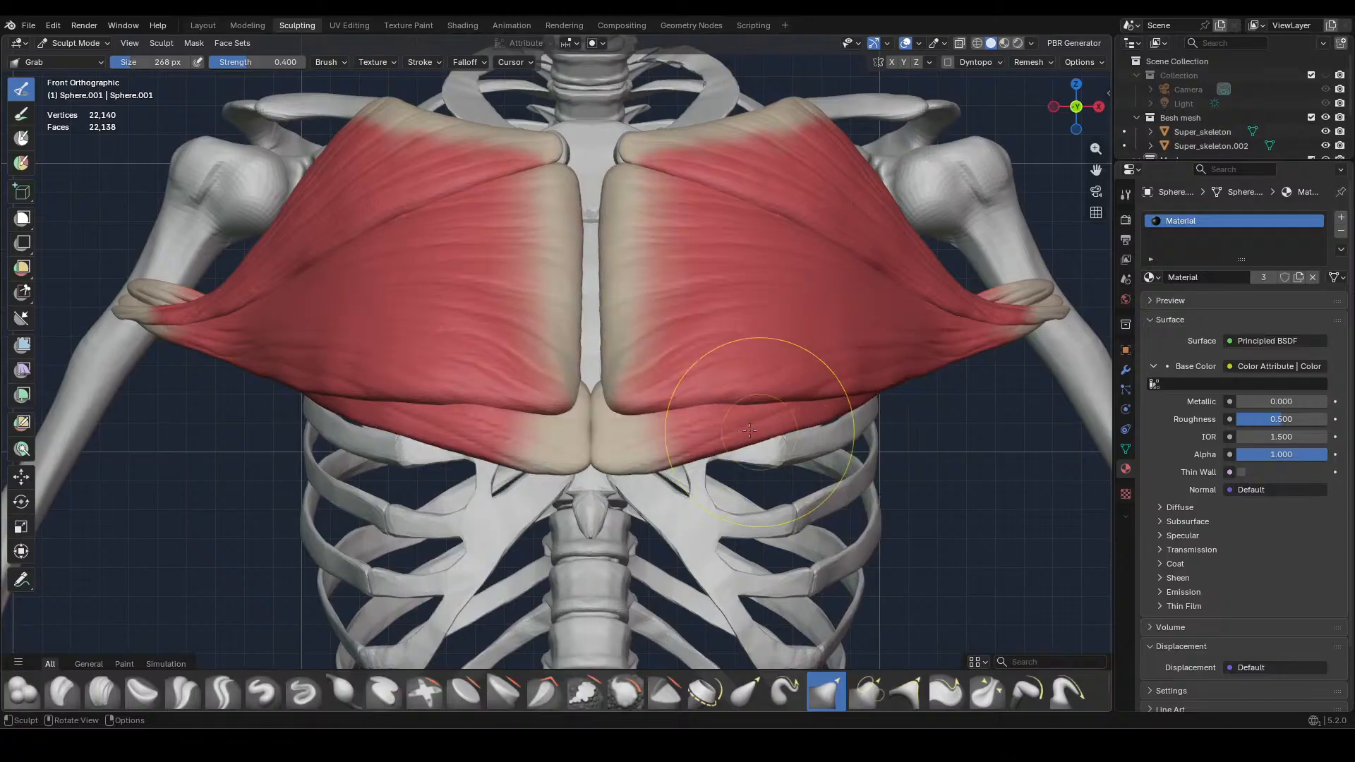
Switch the middle chest muscle to Vertex Paint mode and choose the beige palette colour for the 56 px Airbrush
left_click(98, 44)
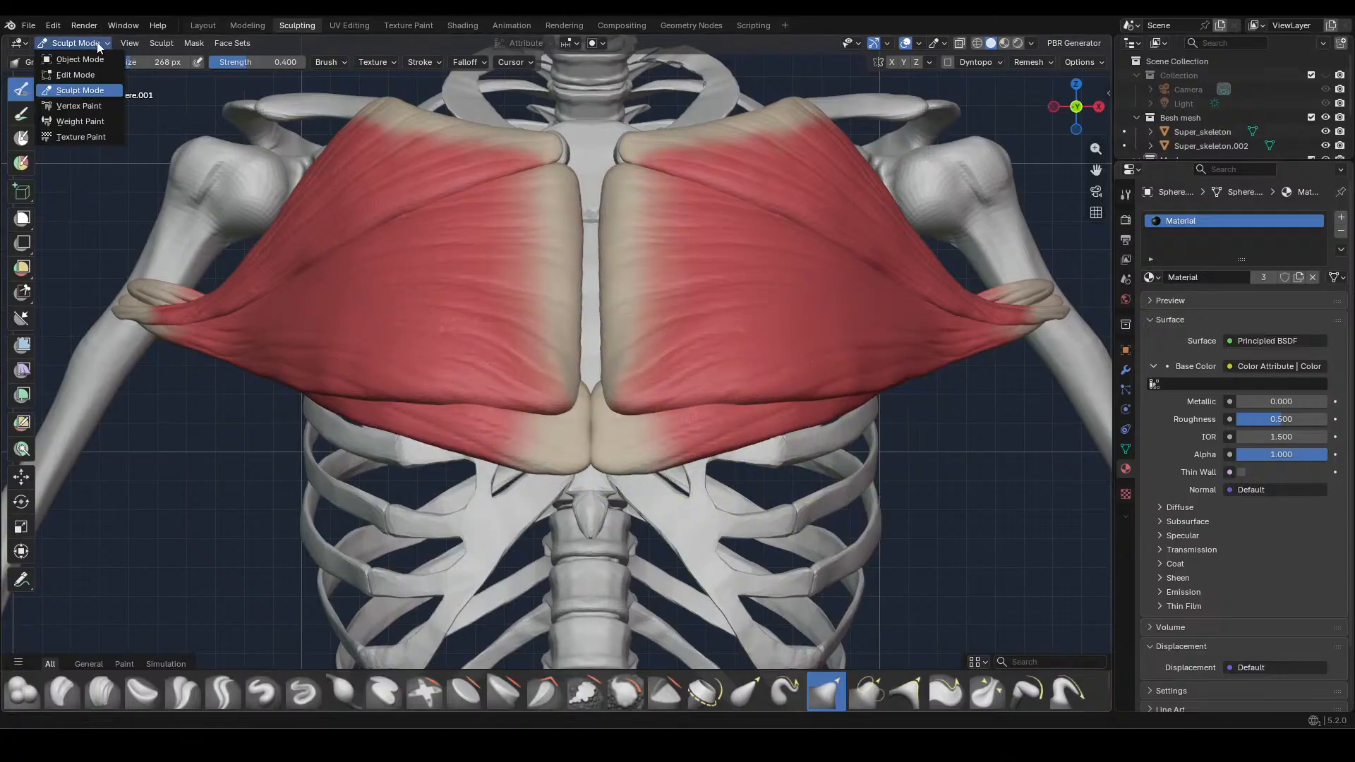
left_click(78, 106)
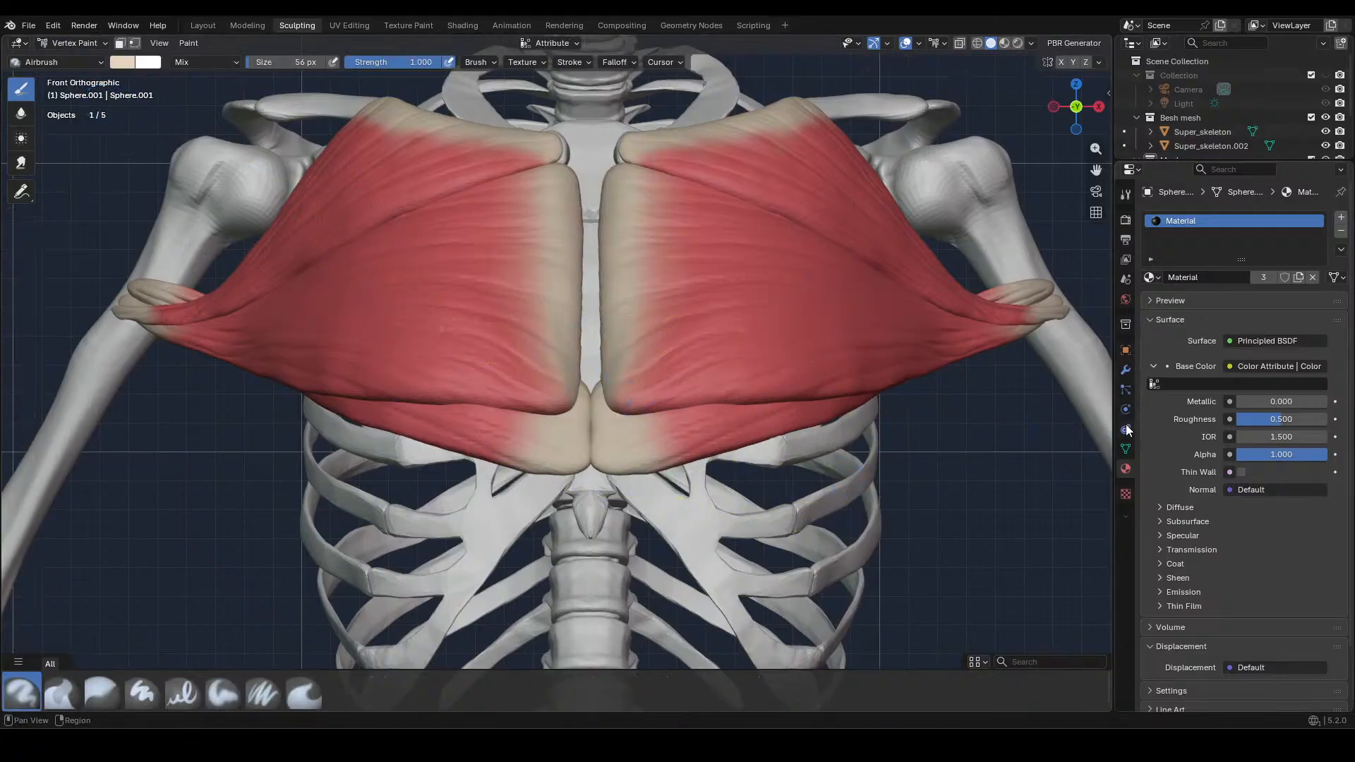
left_click(1125, 219)
left_click(1126, 240)
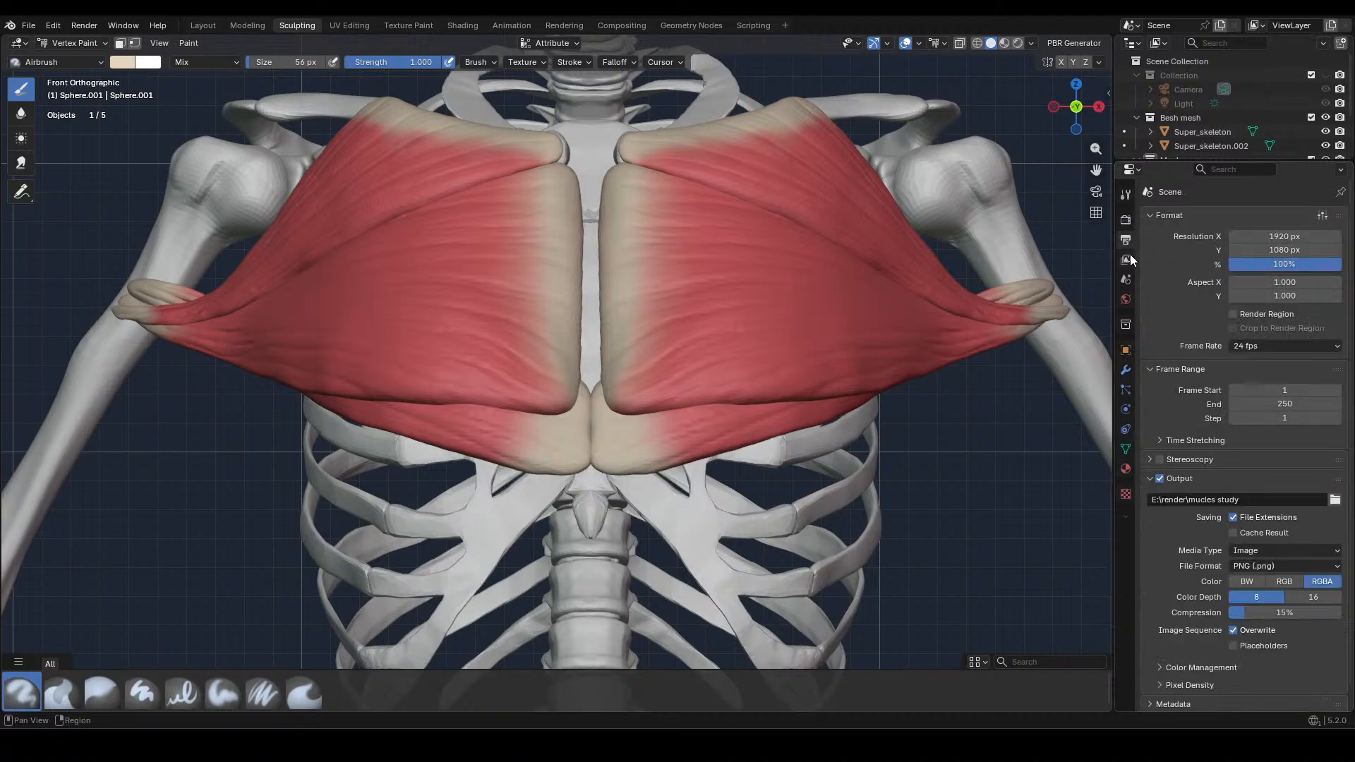
left_click(1126, 260)
left_click(1126, 220)
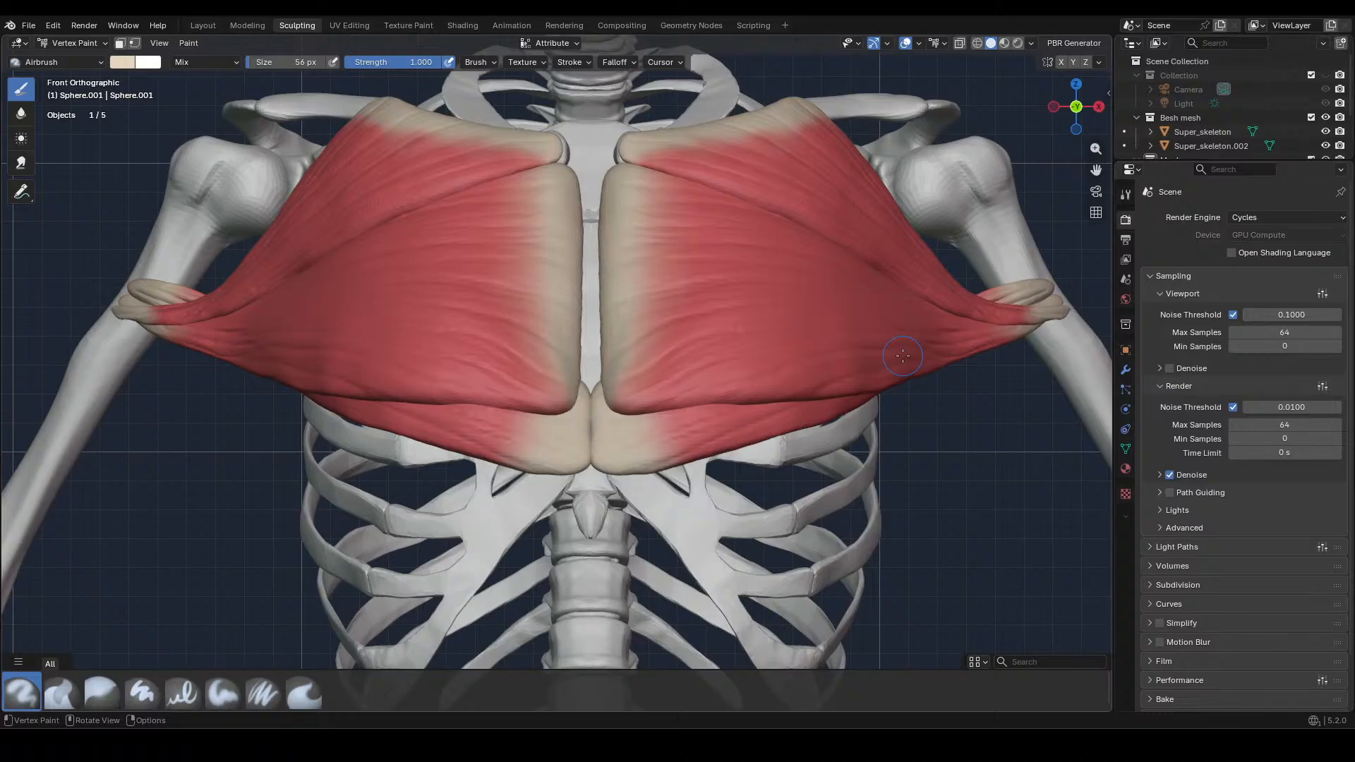
left_click(1125, 469)
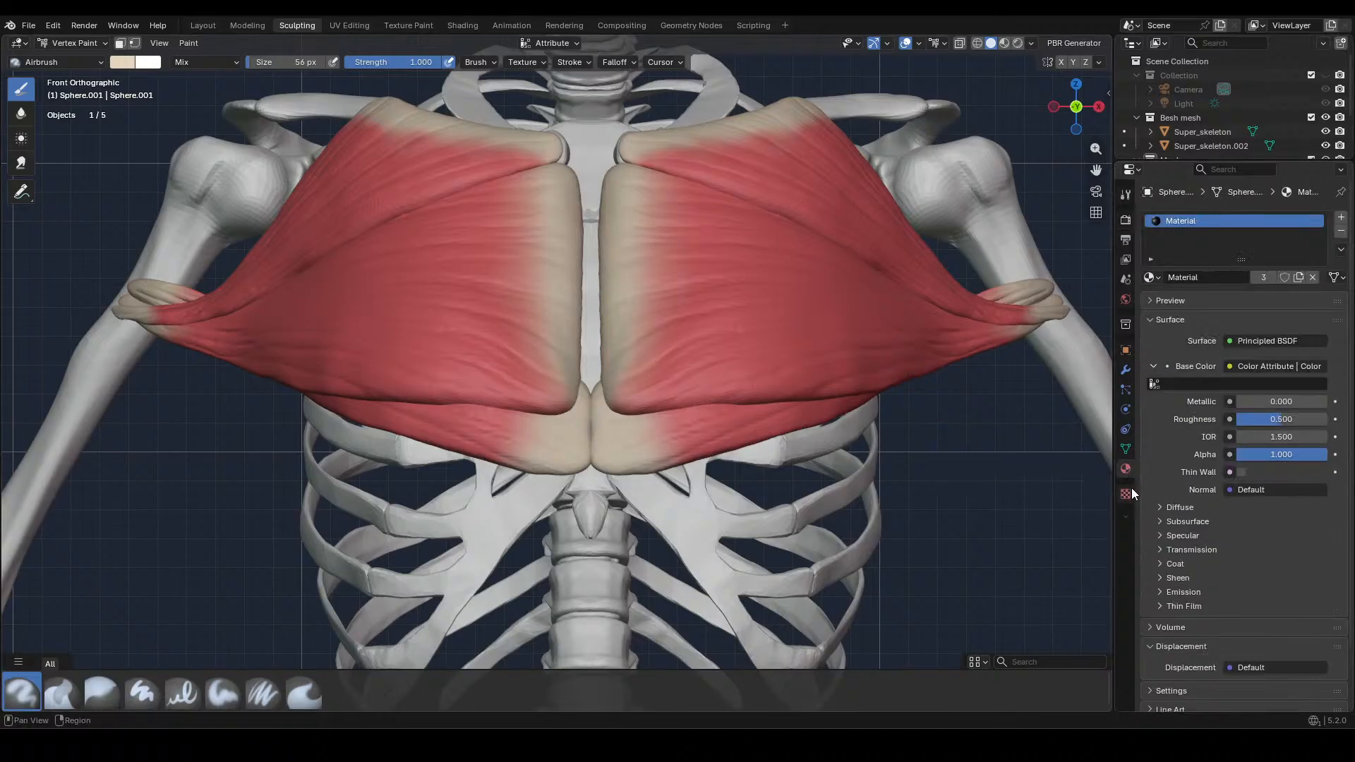
left_click(1129, 492)
left_click(1125, 297)
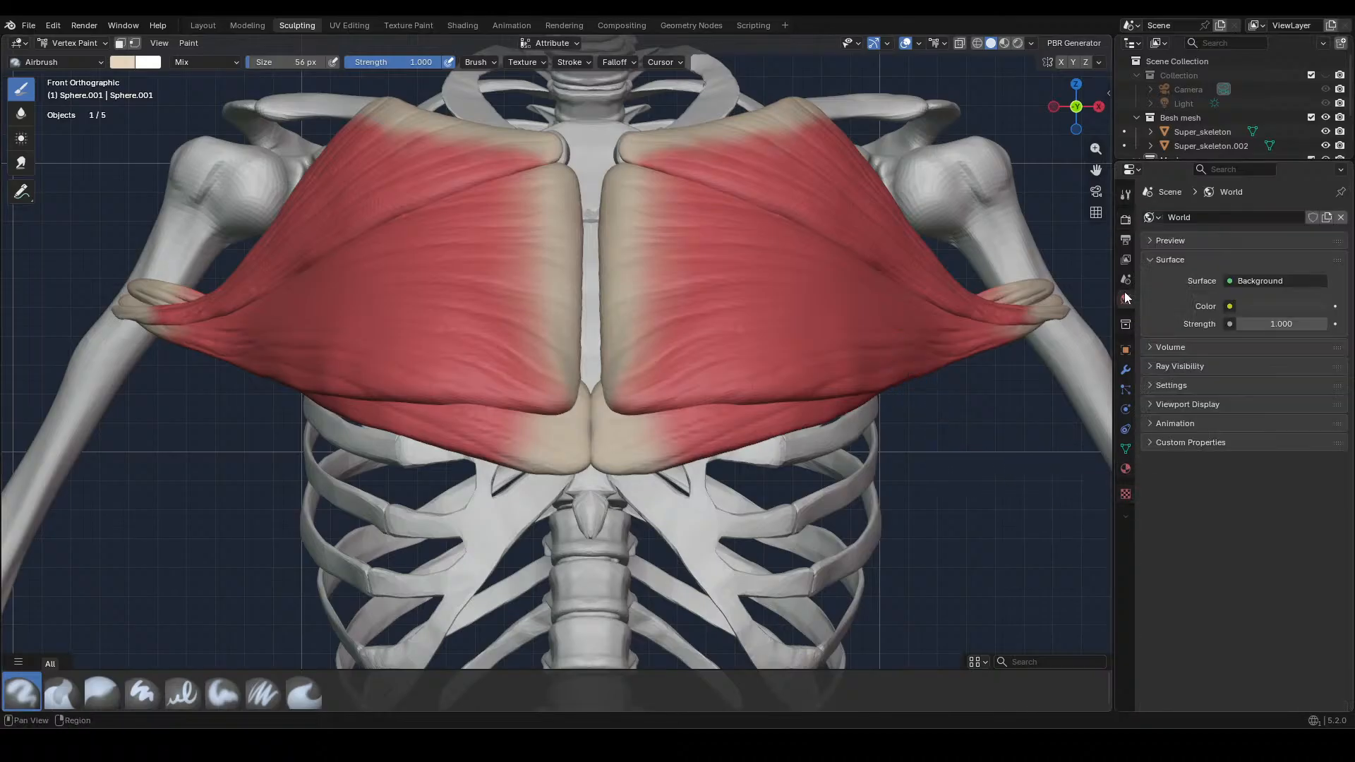
left_click(1125, 240)
left_click(1126, 220)
left_click(1125, 260)
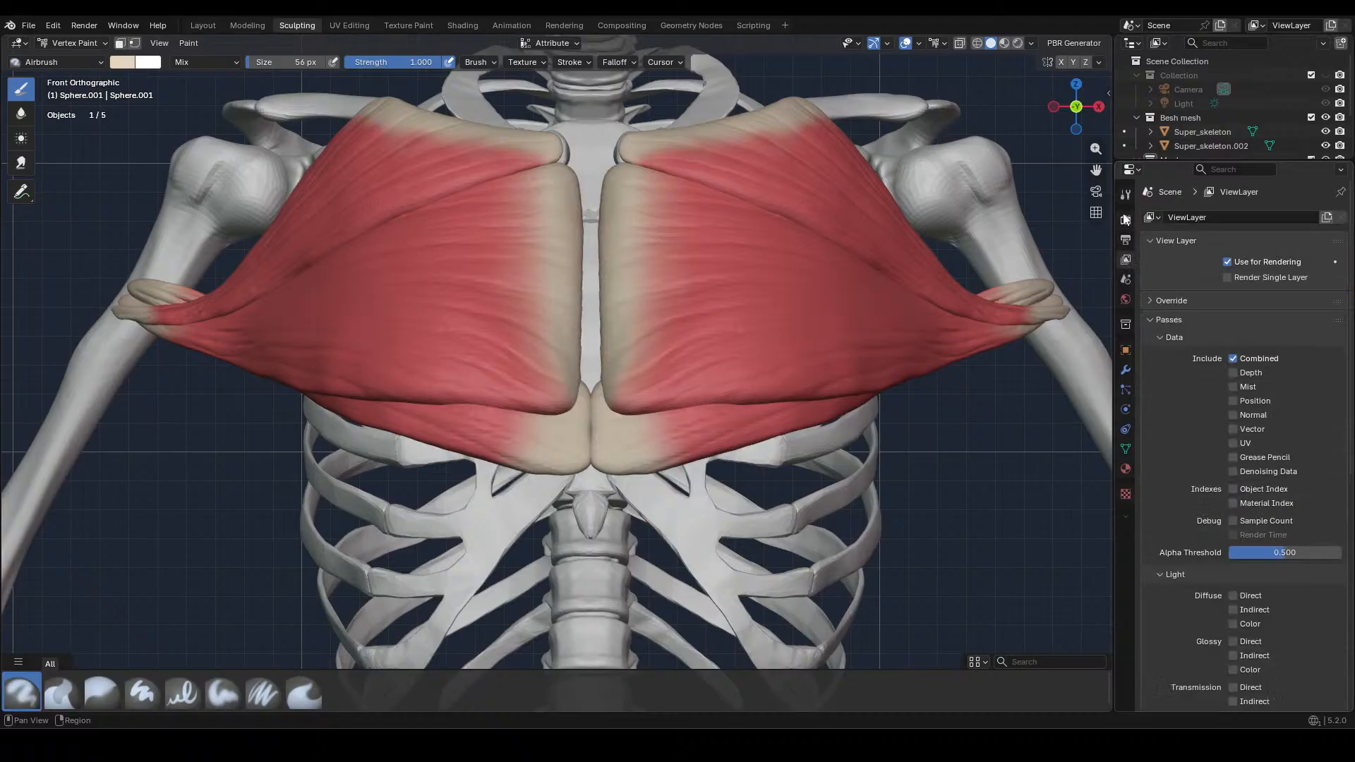
left_click(1125, 194)
left_click(1177, 625)
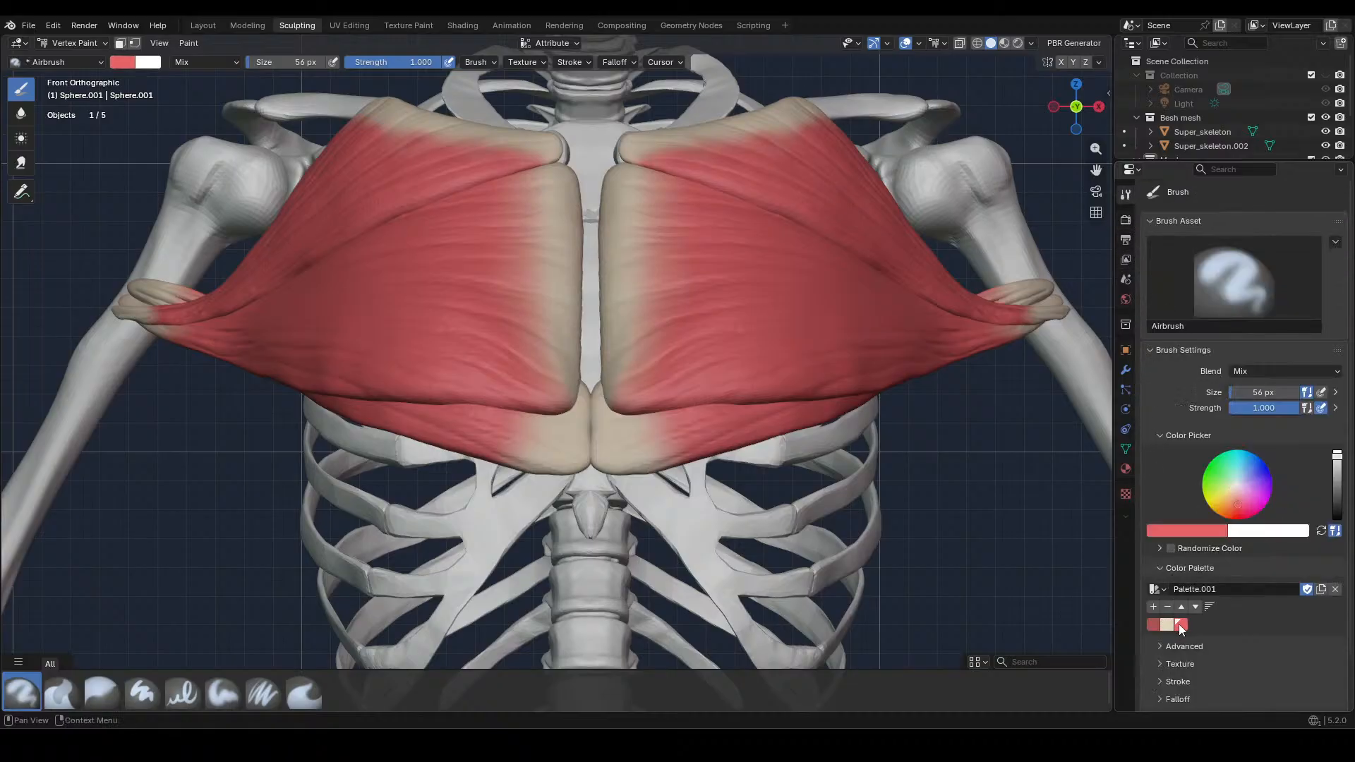
left_click(1164, 625)
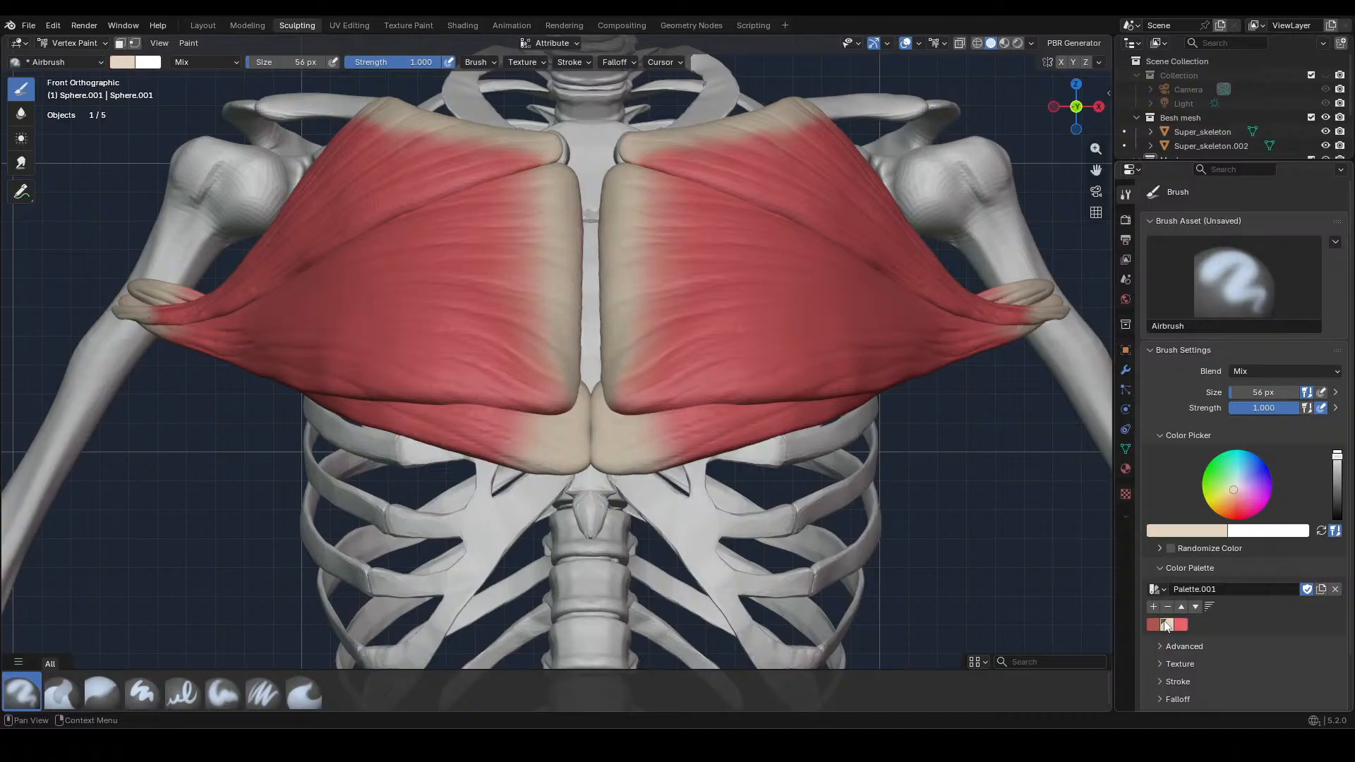
Paint beige over the middle chest muscle's lower inner corner and the upper chest muscle's inner end beside the sternum
mouse_move(563, 386)
left_mouse_down()
mouse_move(548, 375)
mouse_move(536, 396)
mouse_move(558, 408)
mouse_move(539, 386)
left_mouse_up()
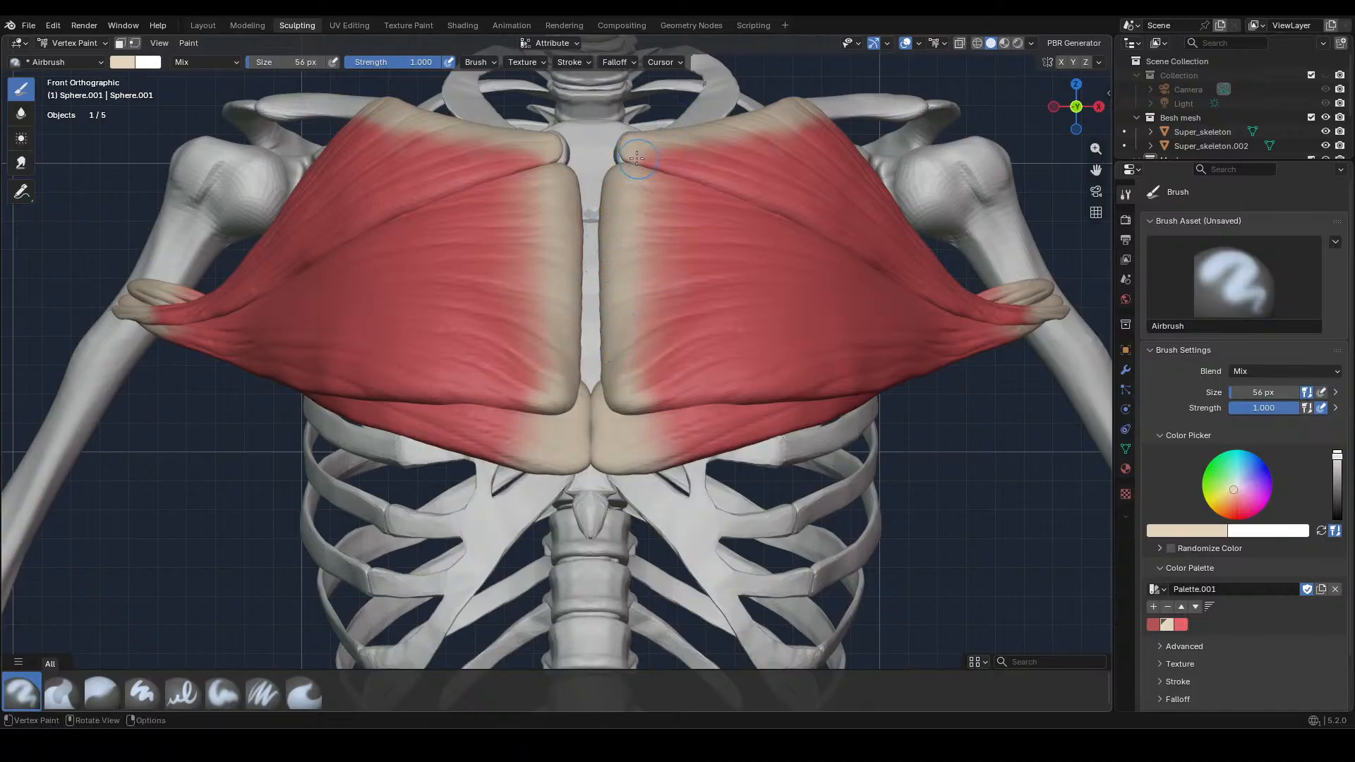
key("alt+q")
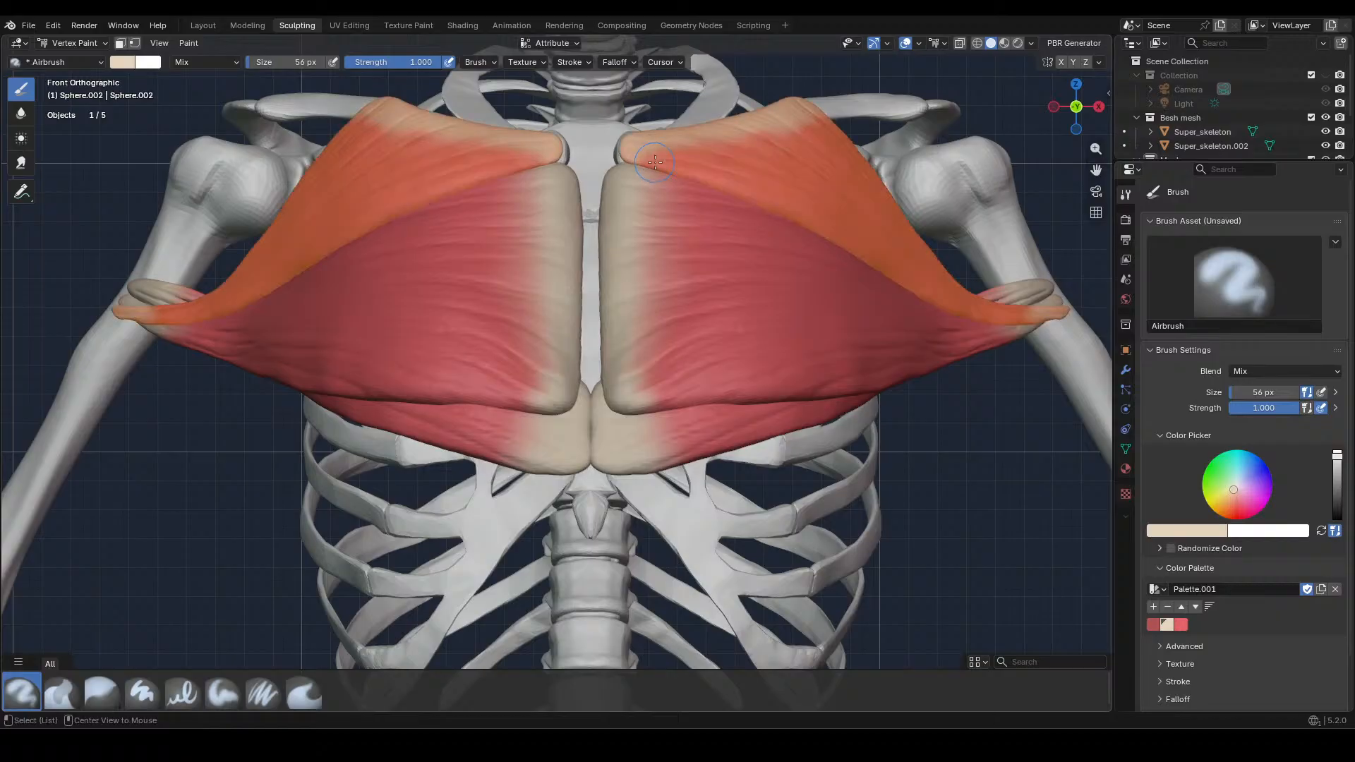
left_click_drag(551, 163, 540, 139)
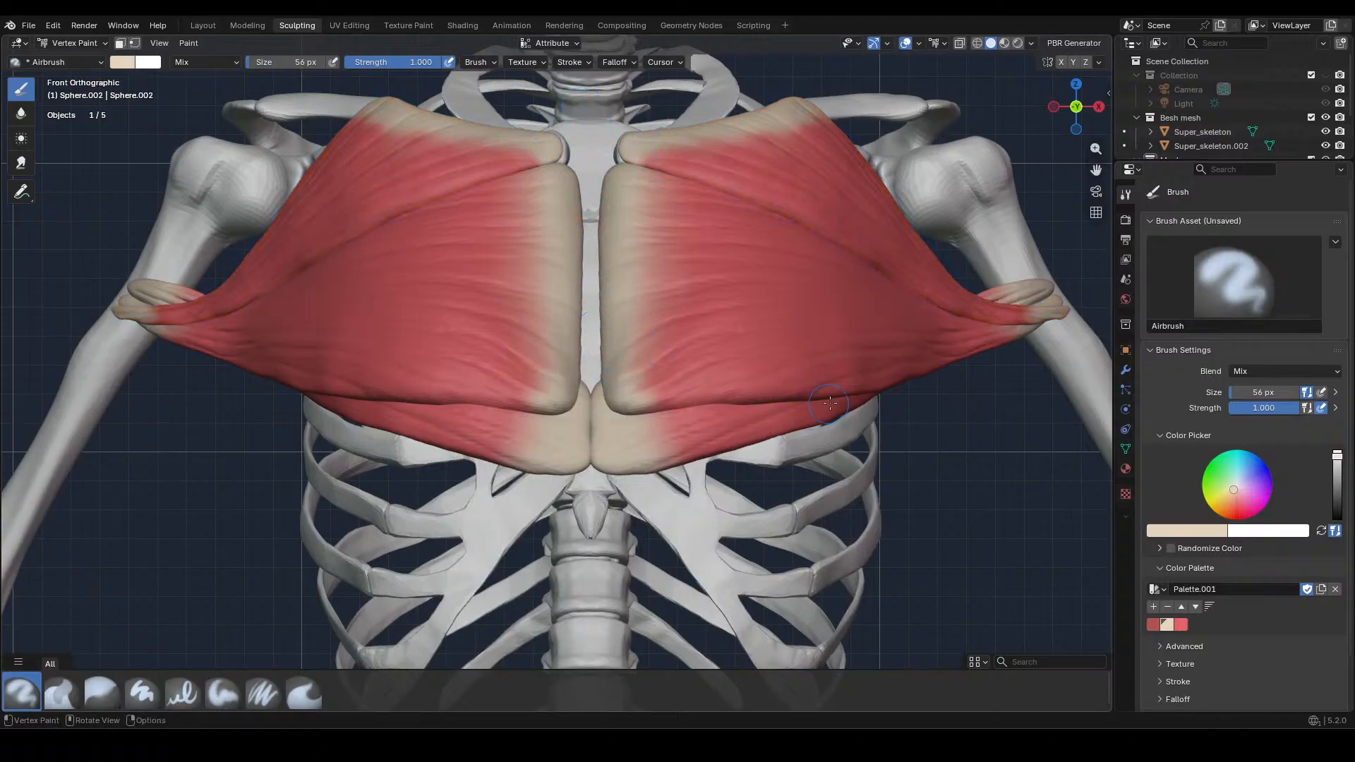
Touch up the upper and middle chest muscles' tendon ends at the upper arm in beige, and make the lower chest muscle active
middle_click_drag(829, 405, 816, 453, "ctrl")
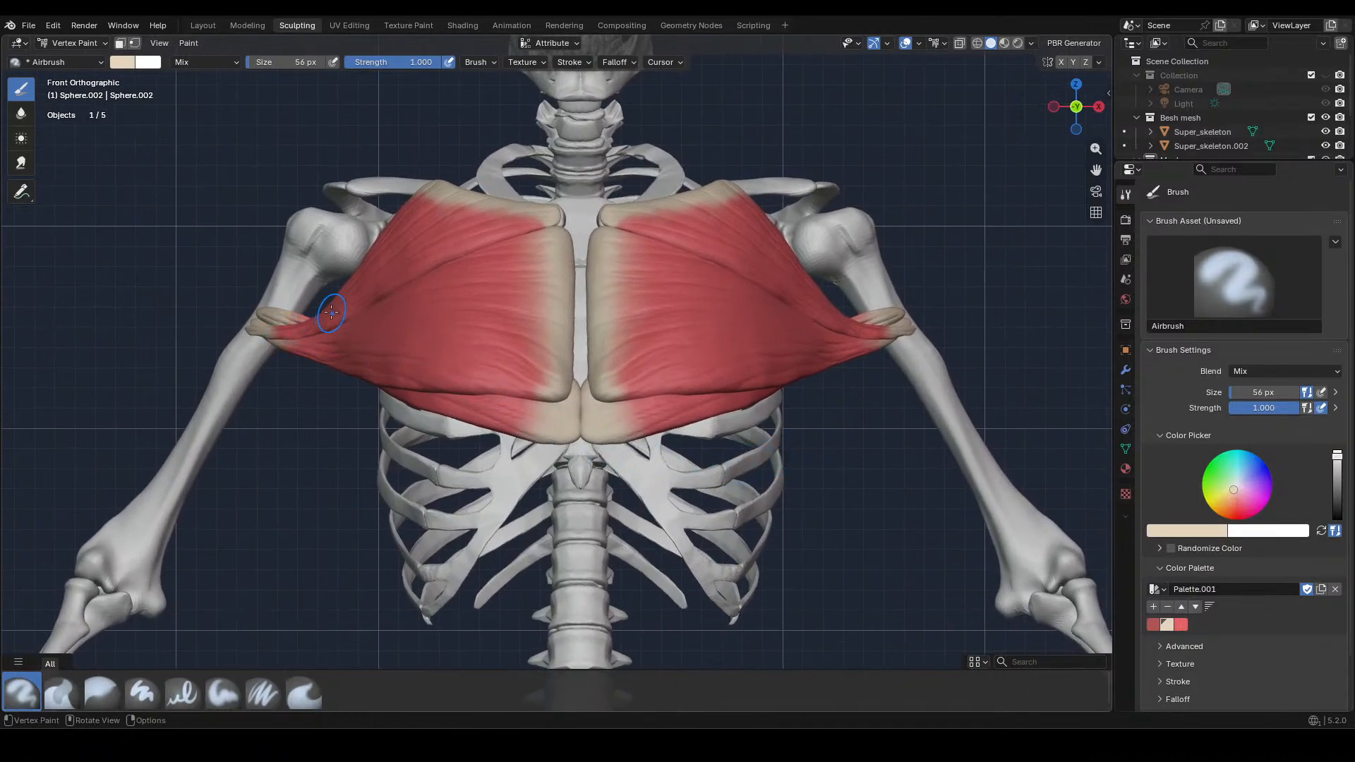
left_click_drag(278, 323, 306, 324)
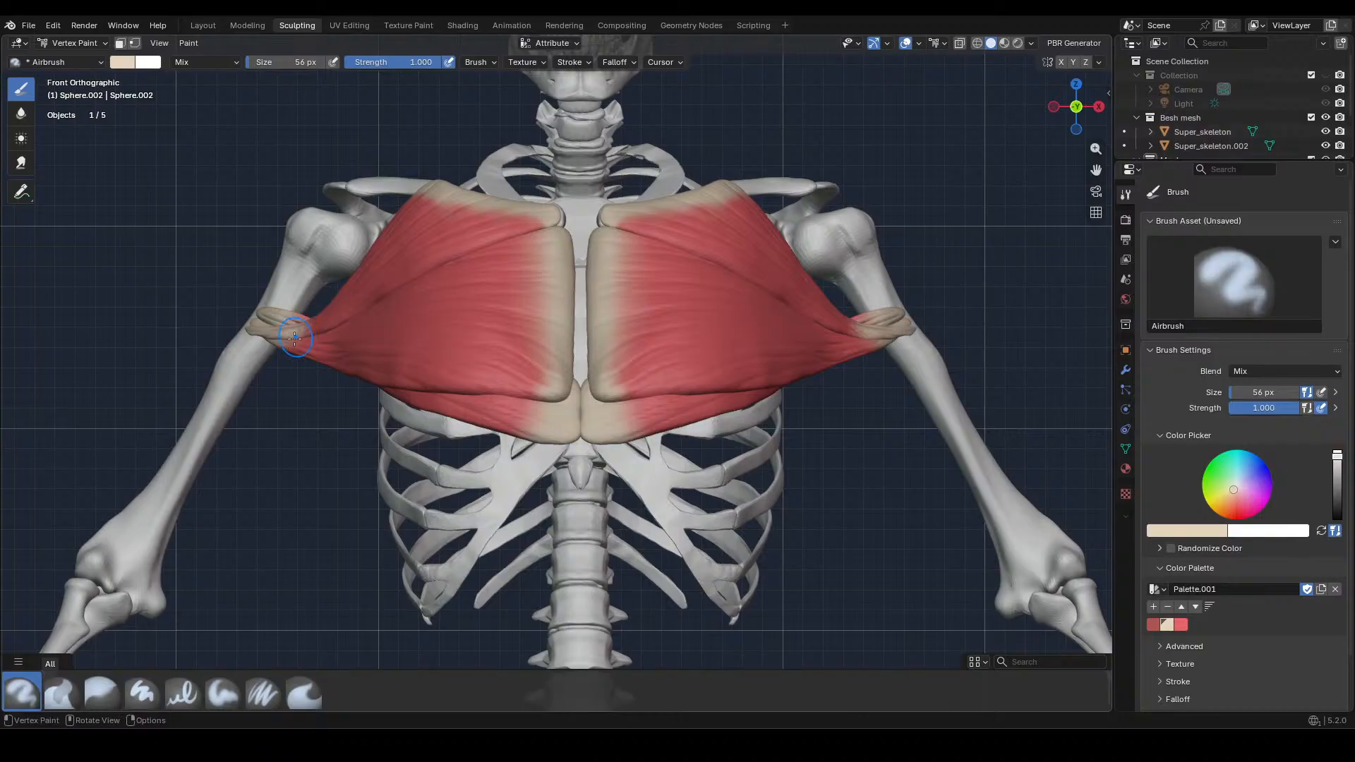
key("alt+q")
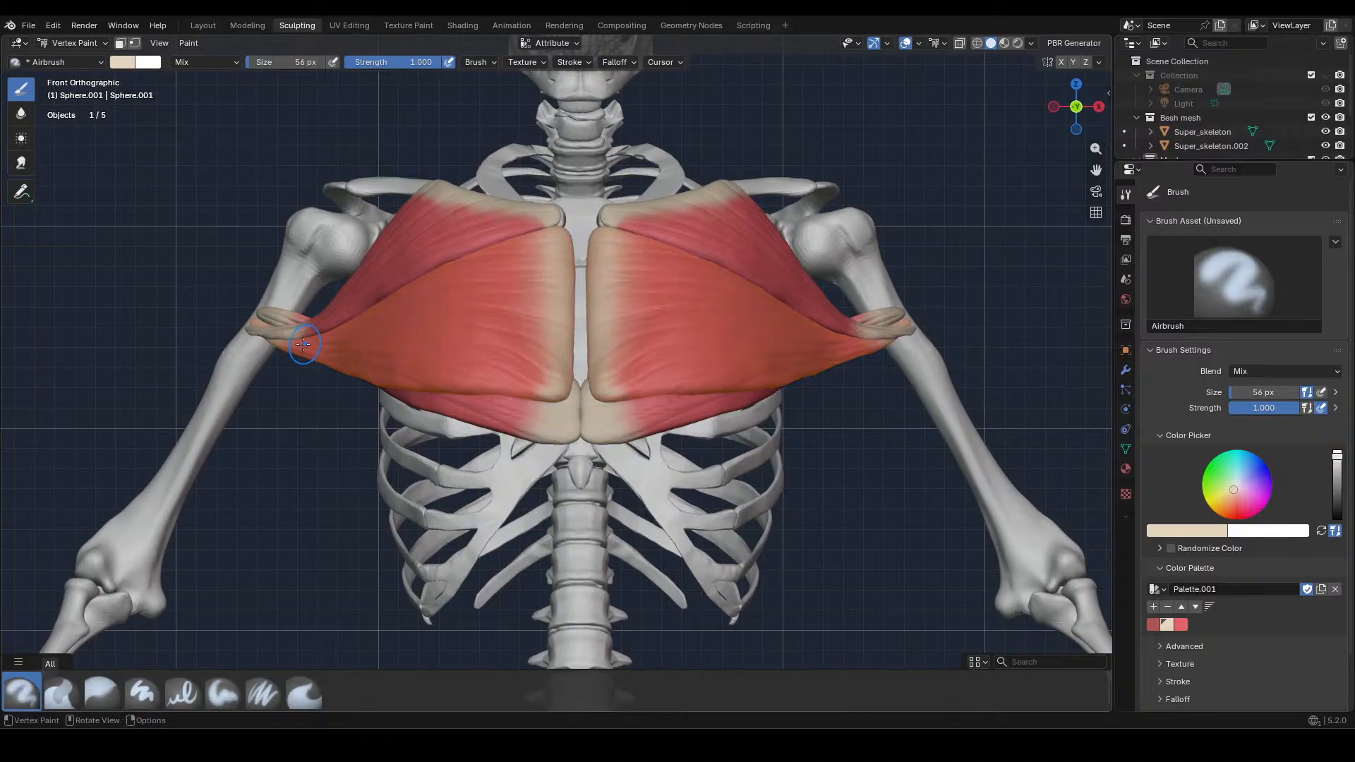
left_click_drag(278, 344, 305, 344)
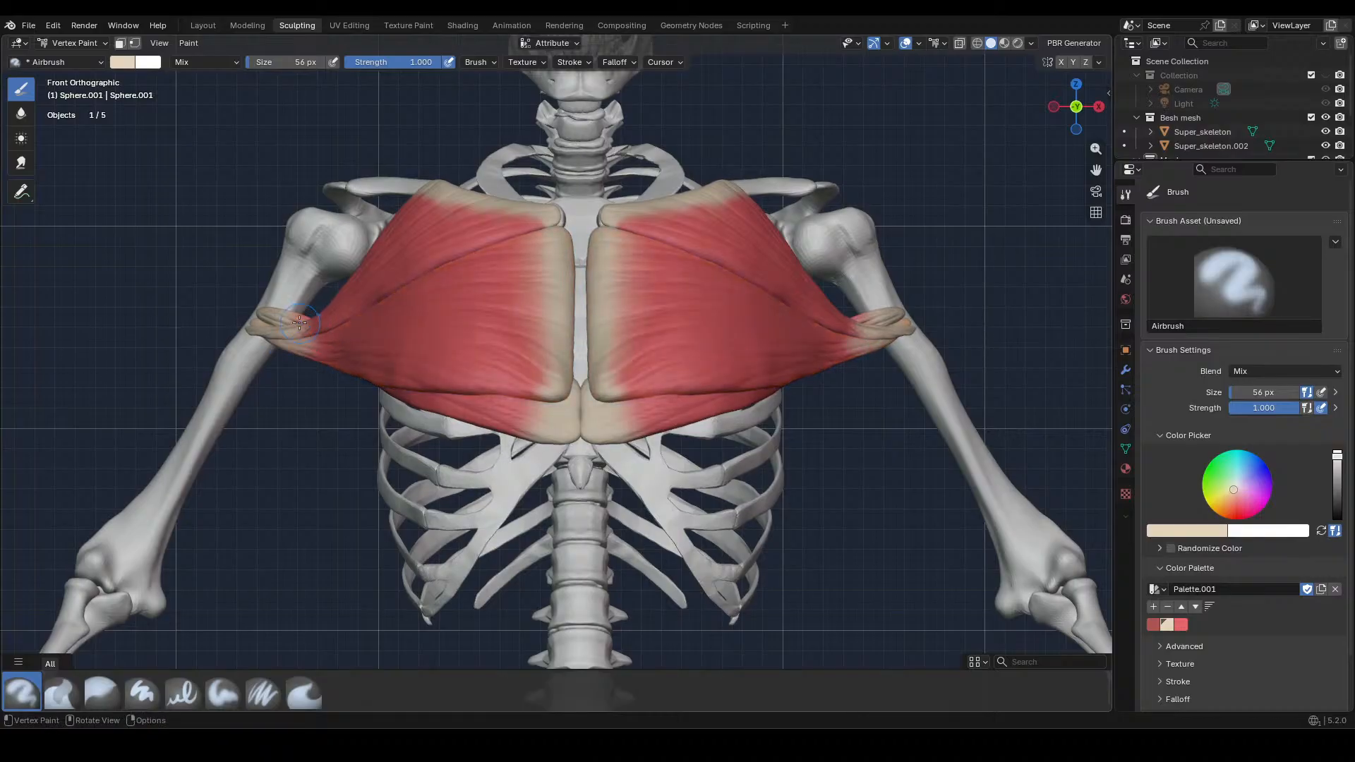
key("alt+q")
scroll(742, 403, "down", 3)
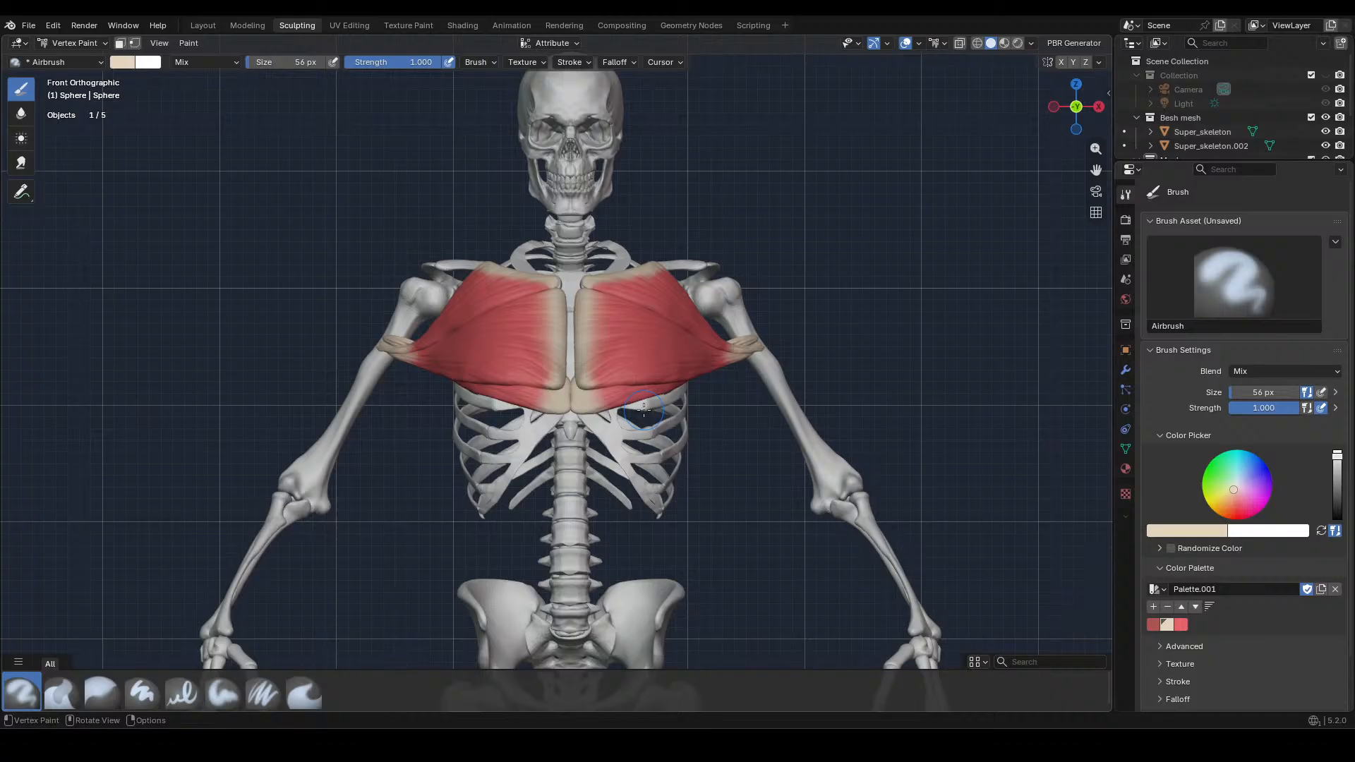
Go to the Layout workspace, deselect the lower chest muscle and save the file
middle_click_drag(644, 410, 647, 449)
key("KP_1")
scroll(647, 449, "down", 2)
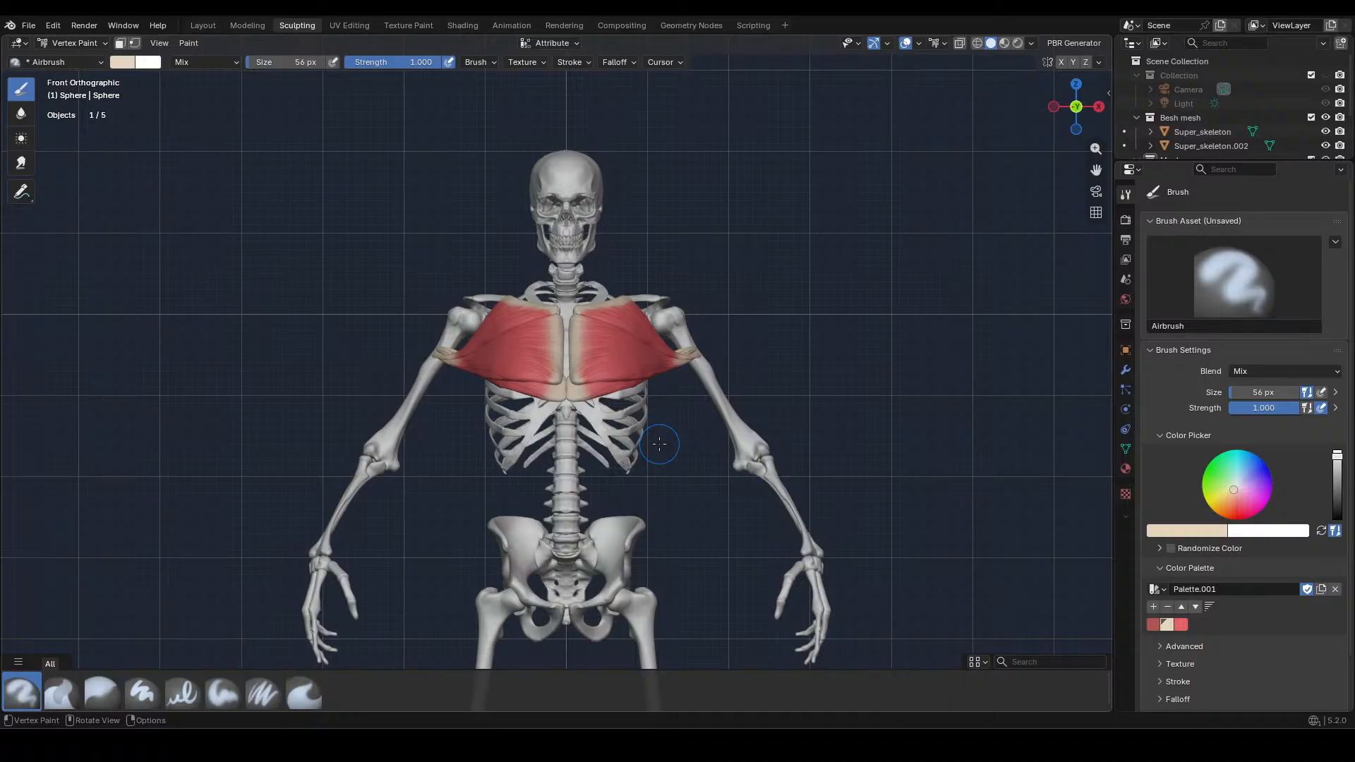
left_click(204, 25)
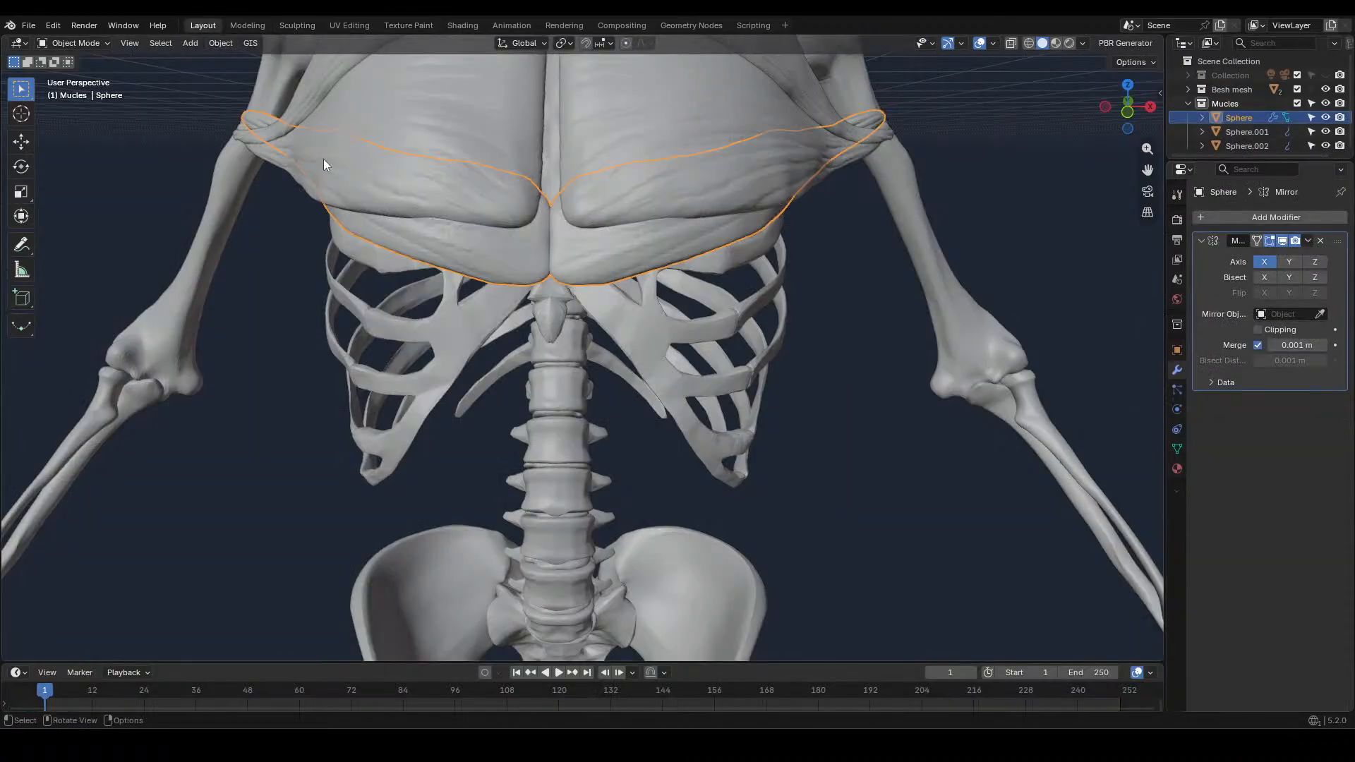
left_click(822, 508)
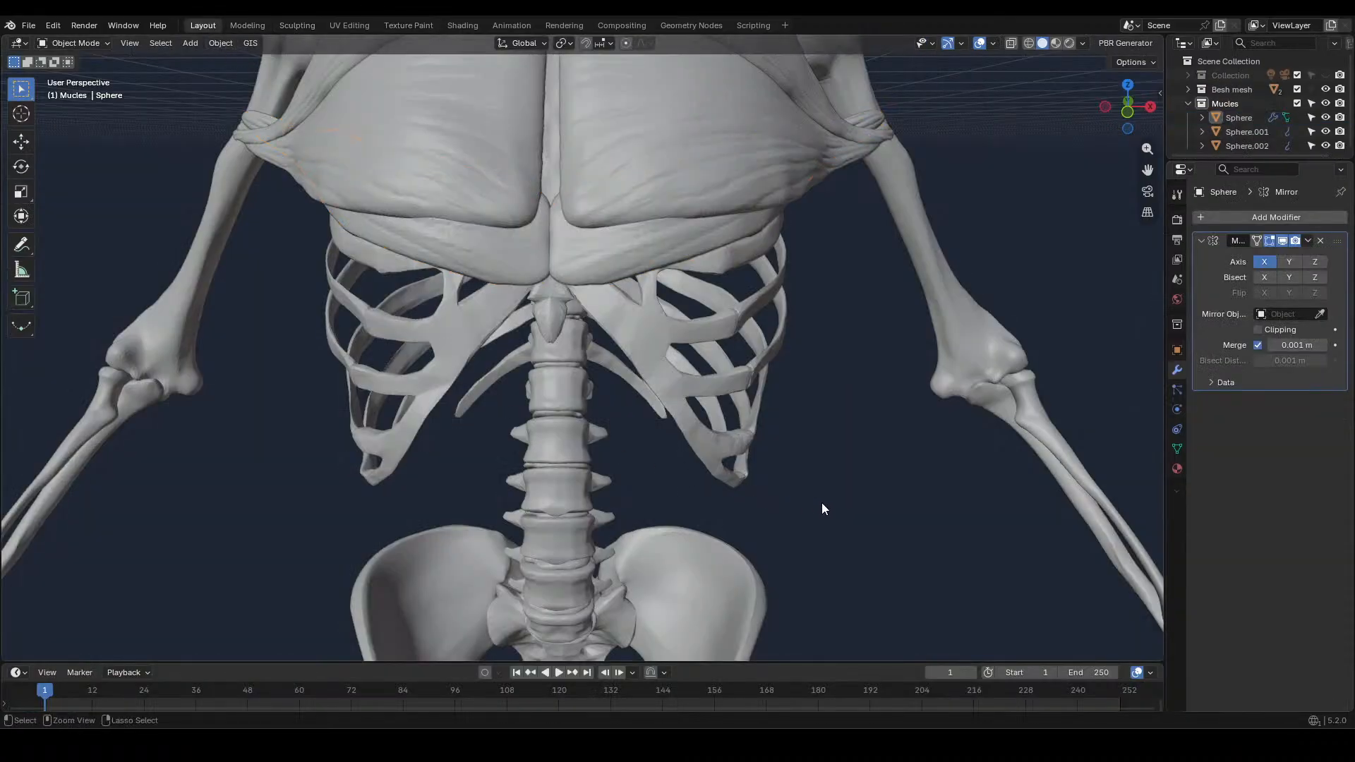
key("ctrl+s")
scroll(821, 502, "down", 8)
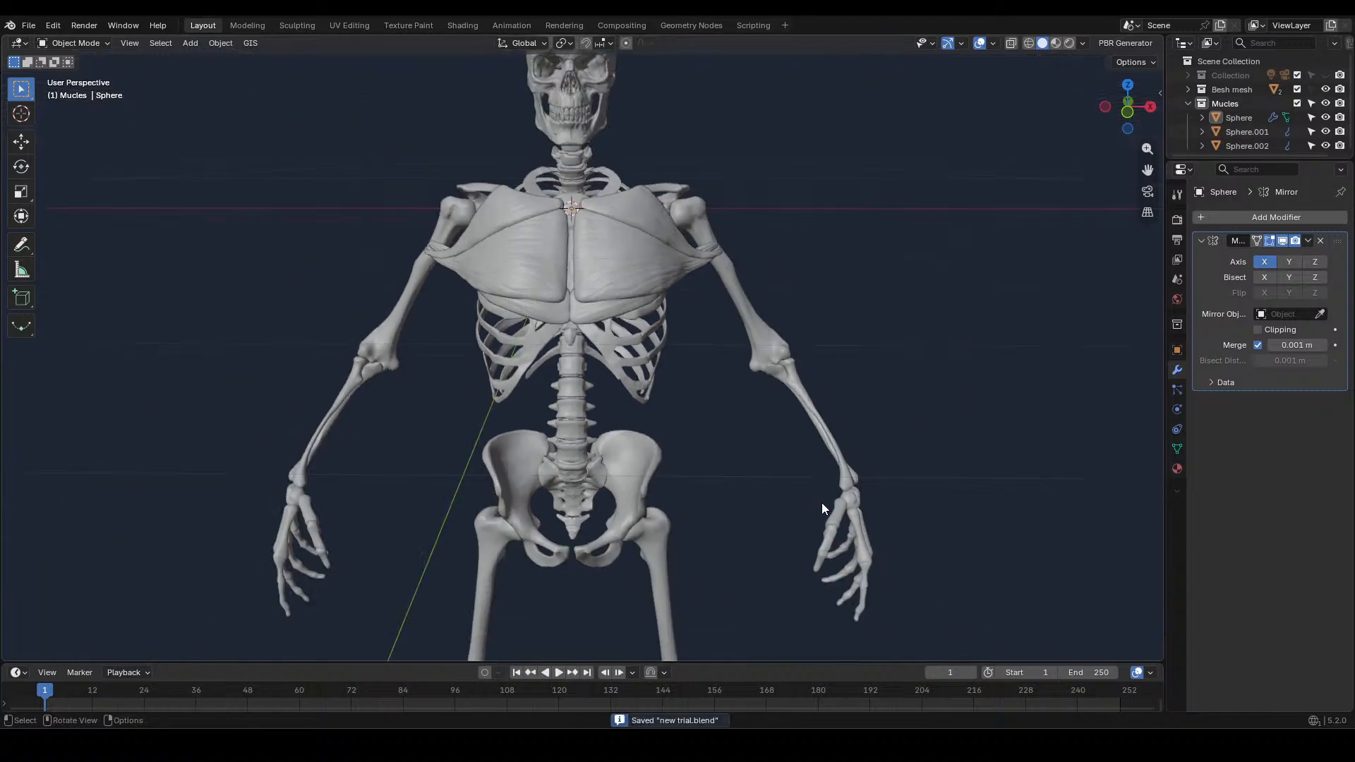
Switch the viewport to rendered shading and unhide the collection containing the camera and light
left_click(1068, 43)
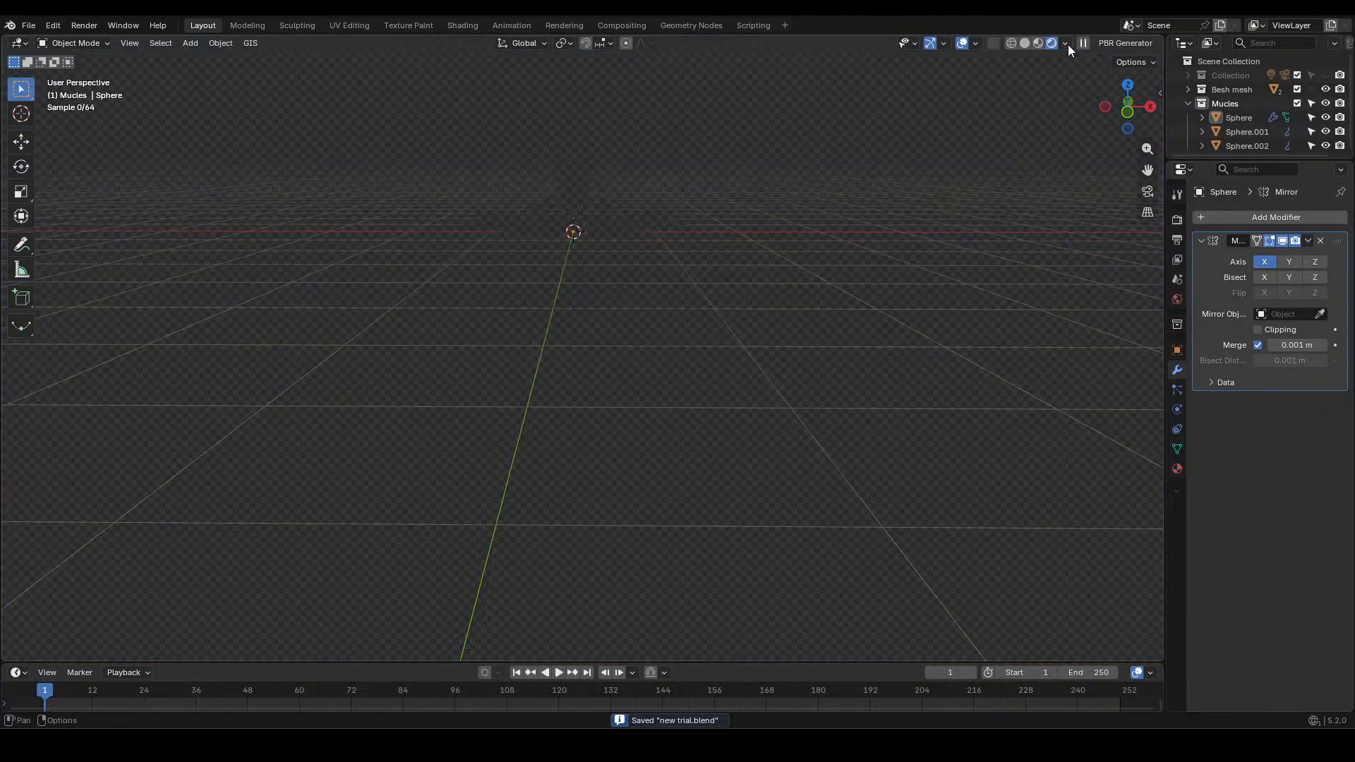
left_click(1325, 75)
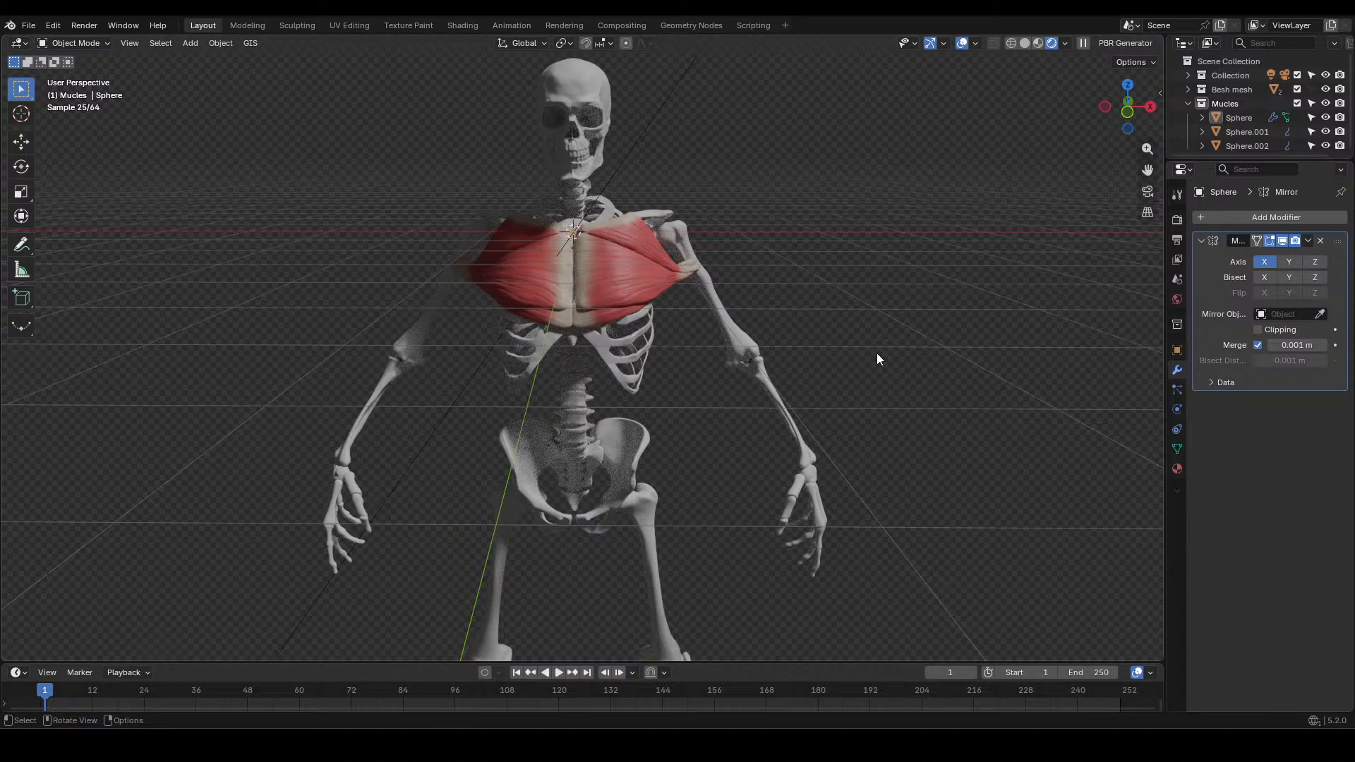
key("KP_1")
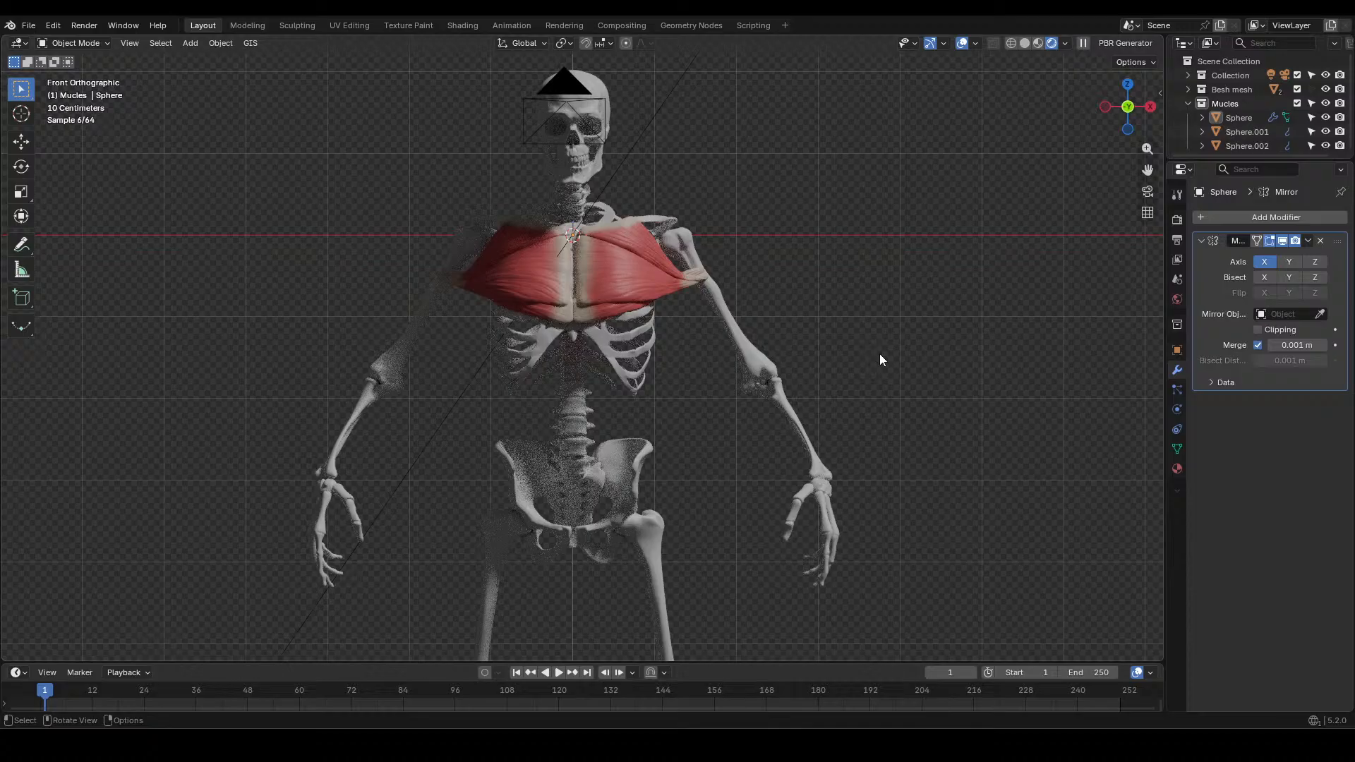
Examine the rendered skeleton and chest muscles through the camera, from a raised angle and from the front
key("KP_0")
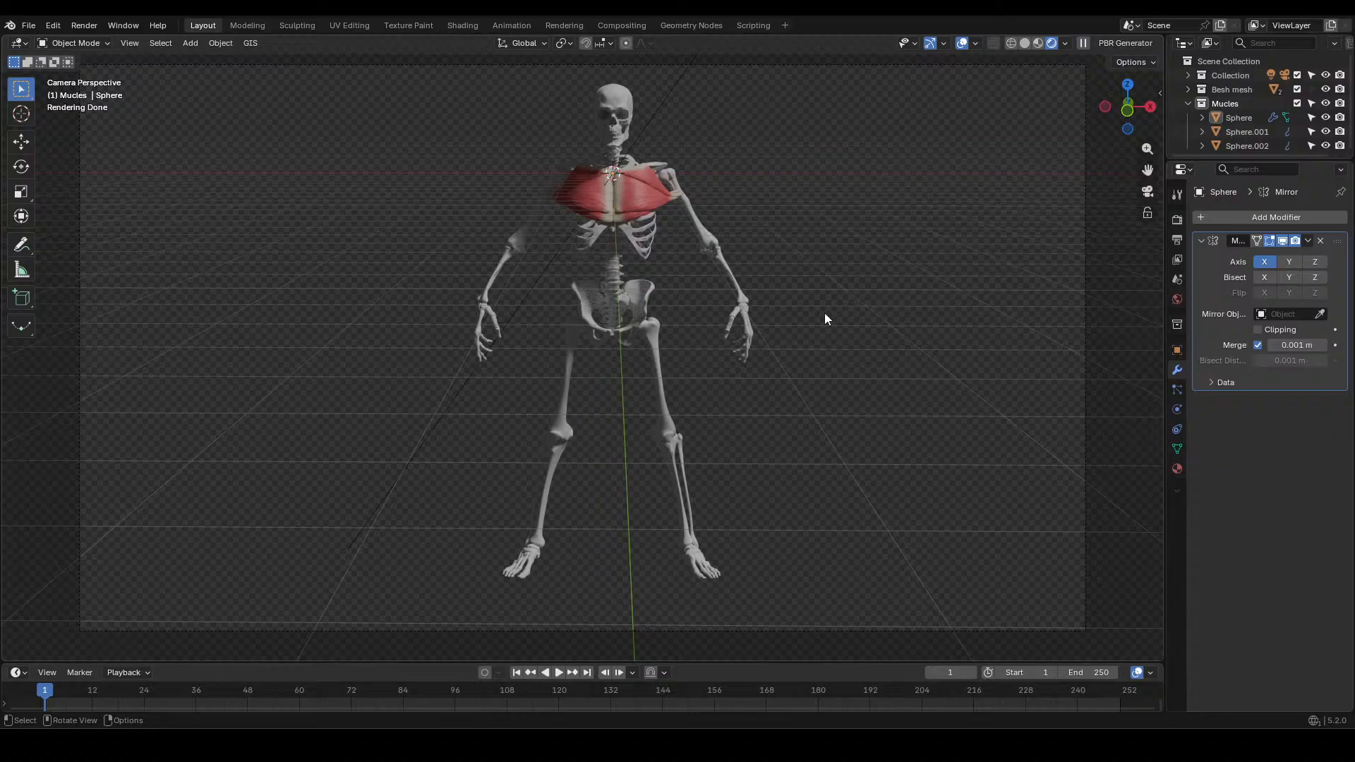
middle_click_drag(815, 243, 815, 286)
scroll(745, 249, "up", 4)
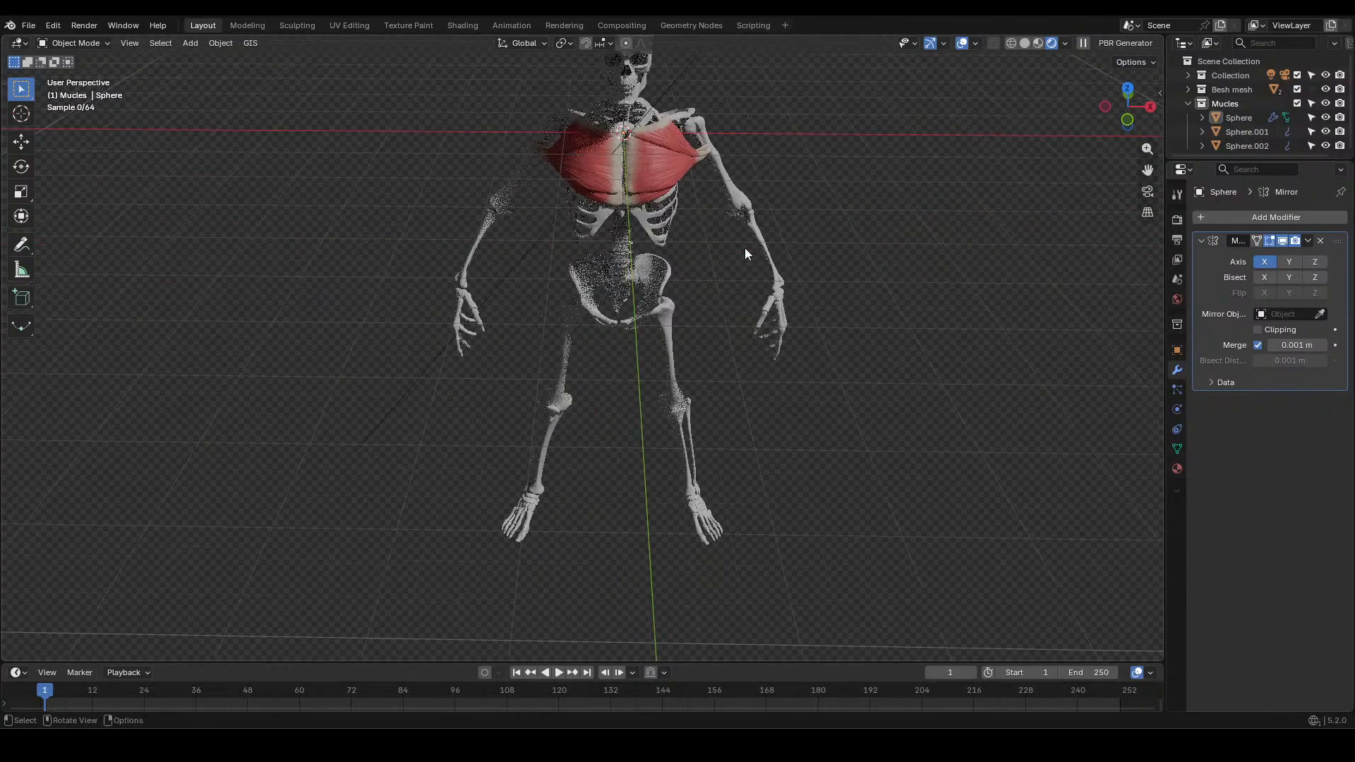
scroll(743, 248, "up", 2)
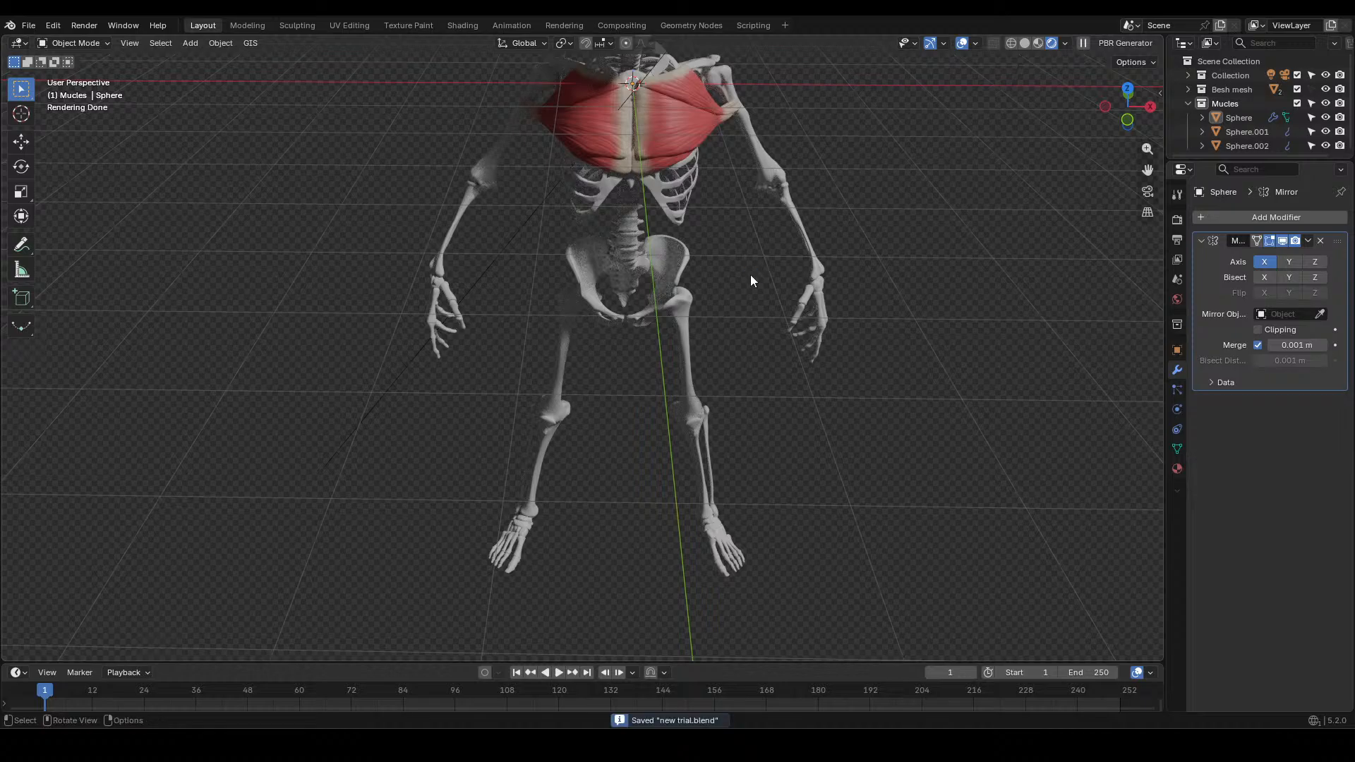
key("KP_1")
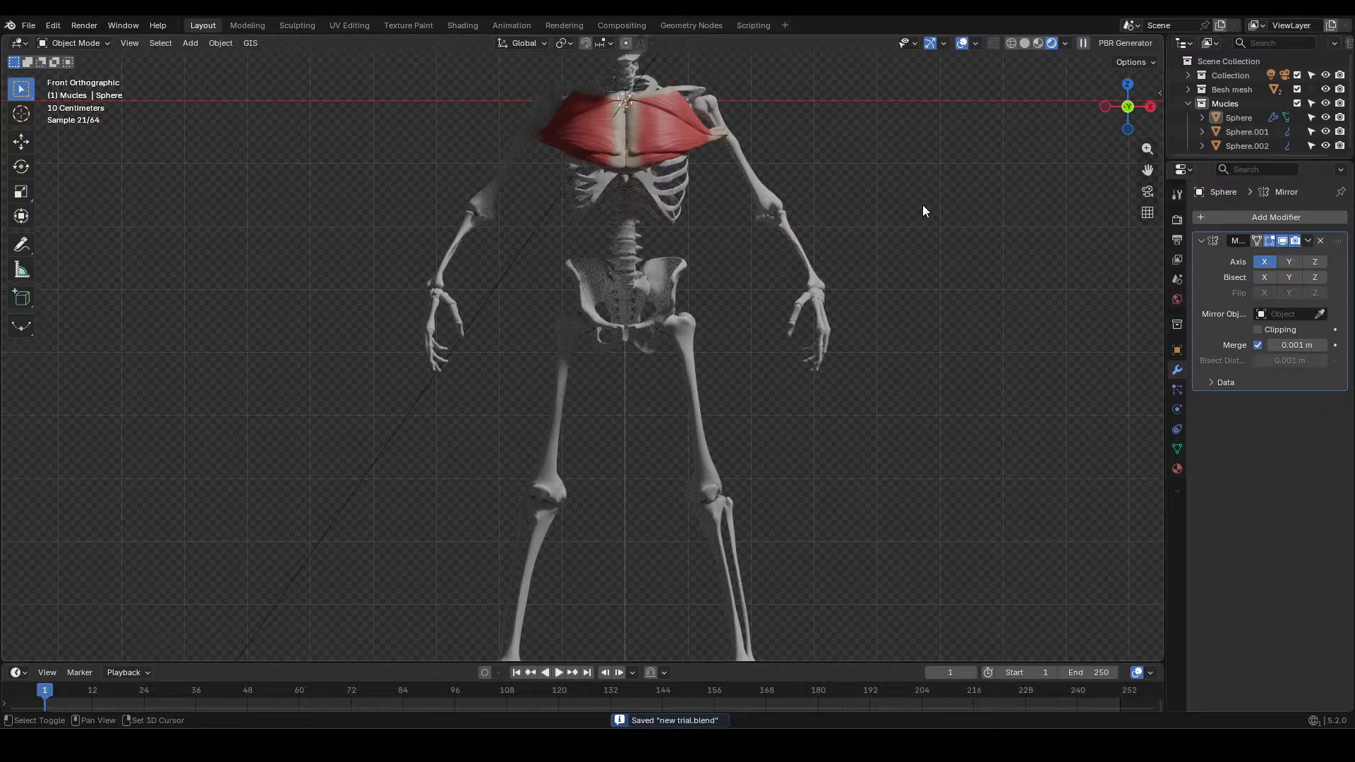
middle_click_drag(921, 205, 870, 341, "shift")
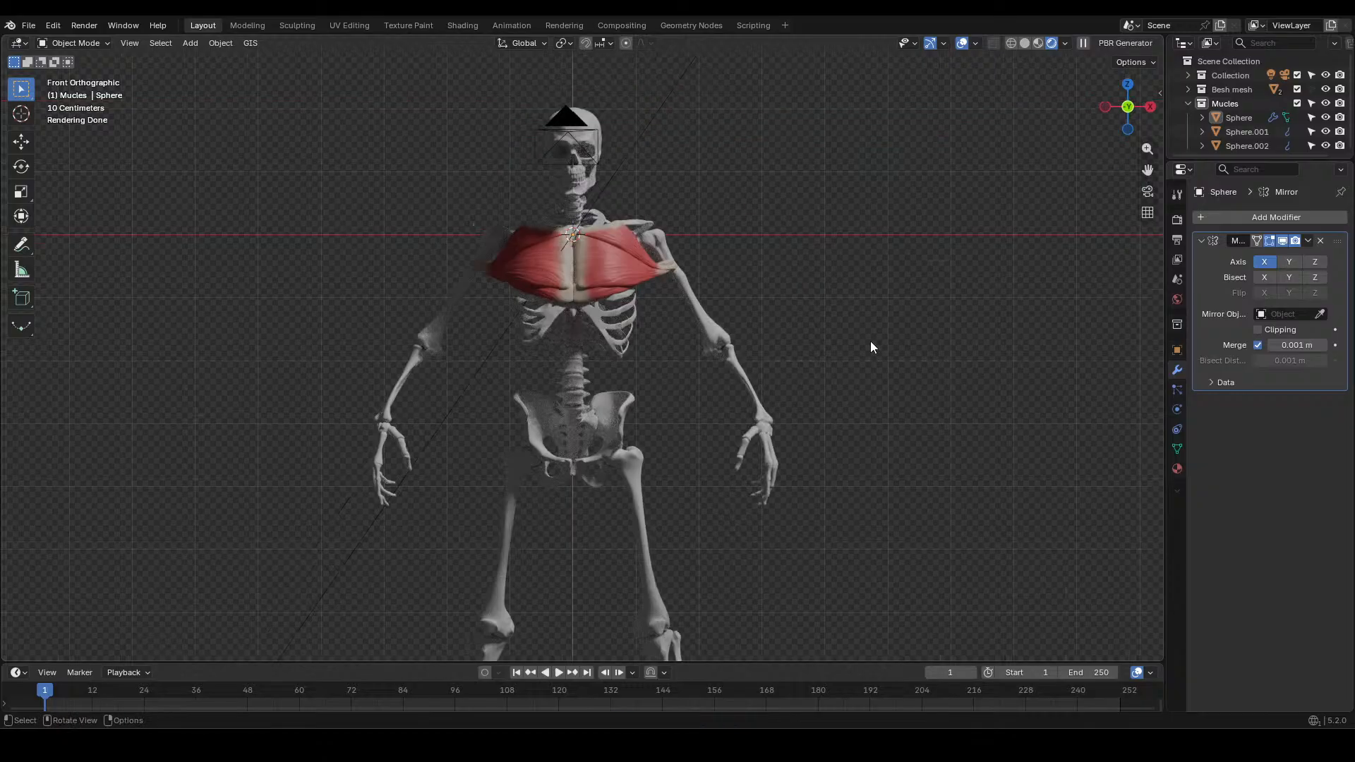